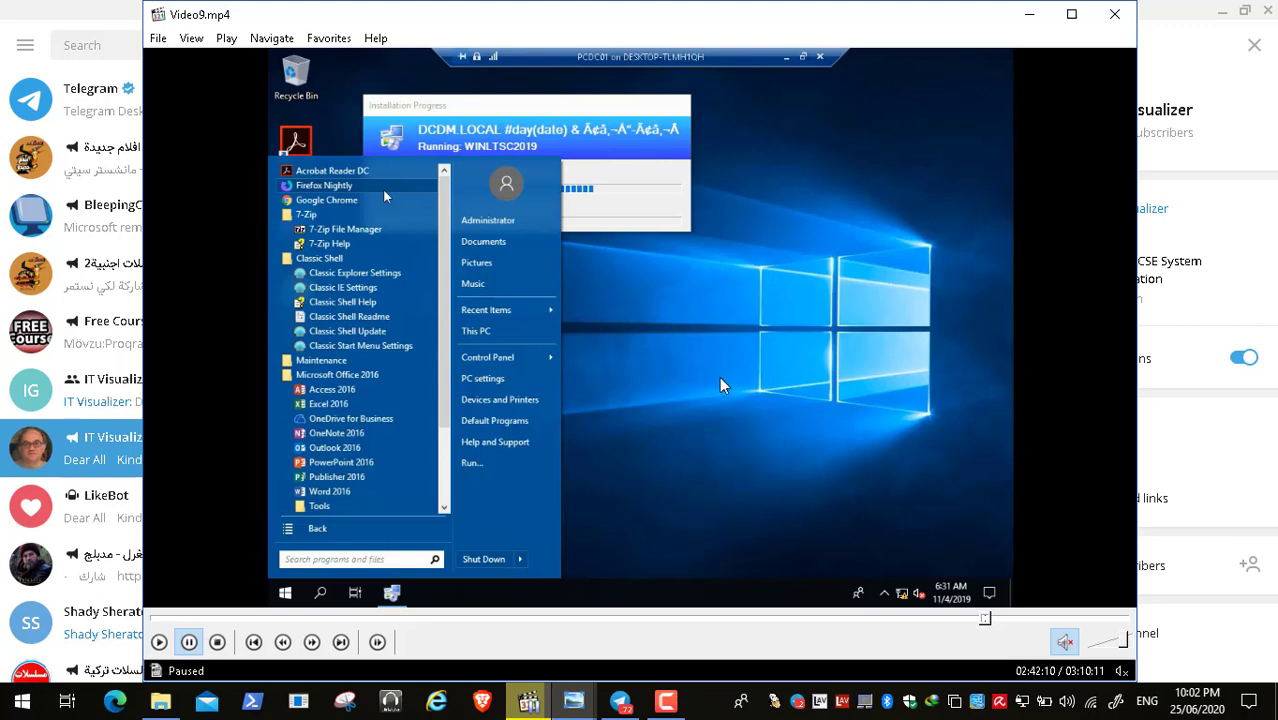
- Minimize the video player and bring the Capture Image.jpg diagram up in Photo Viewer
{"action": "left_click", "coordinate": [1028, 16]}
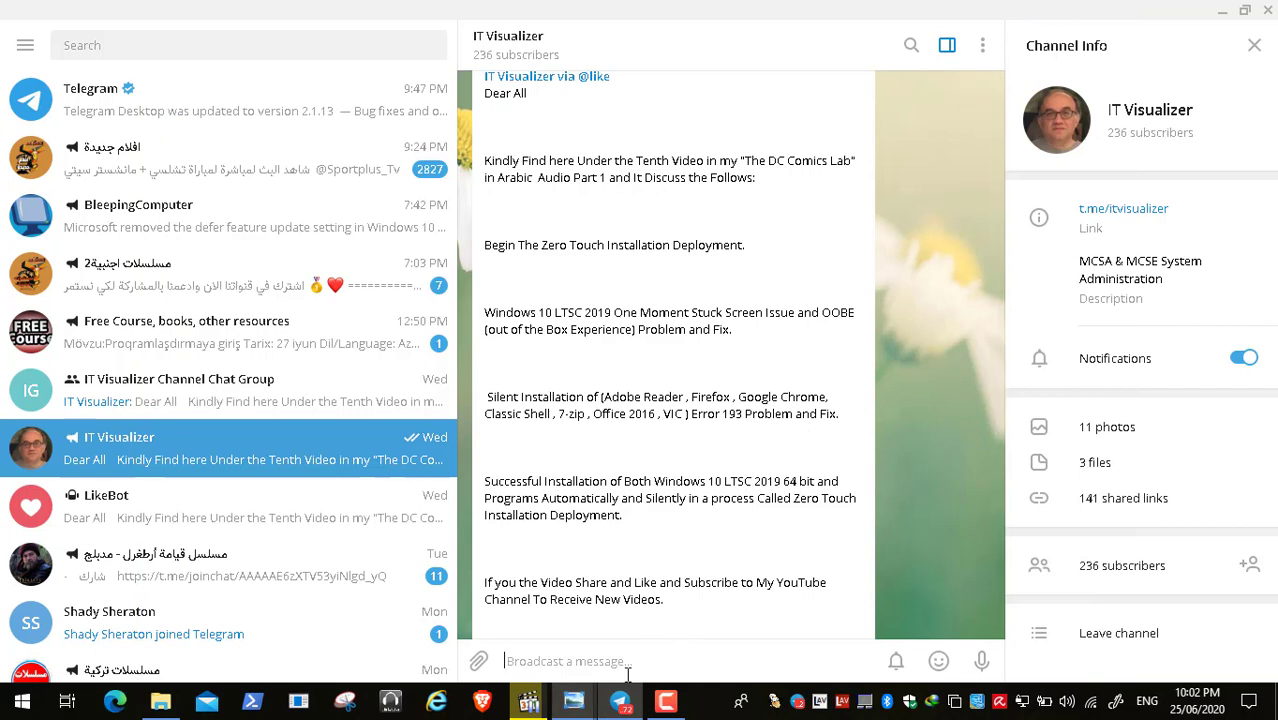
{"action": "mouse_move", "coordinate": [576, 702]}
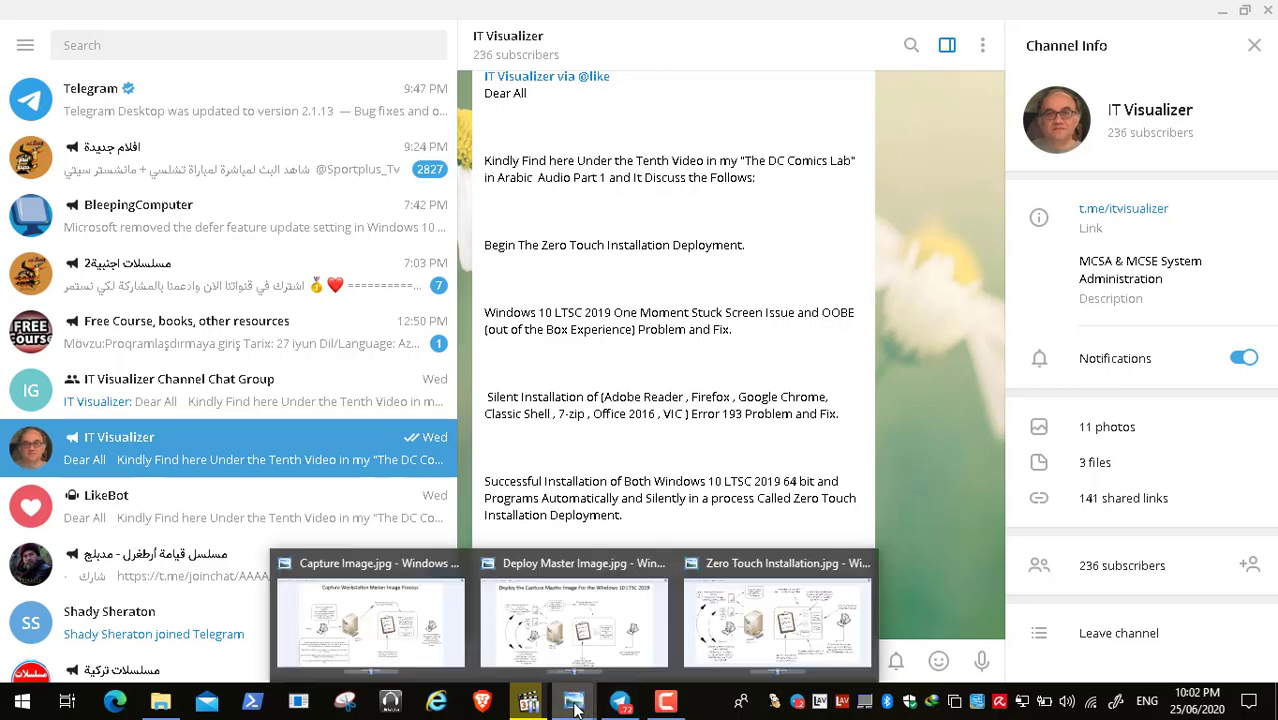
{"action": "left_click", "coordinate": [414, 622]}
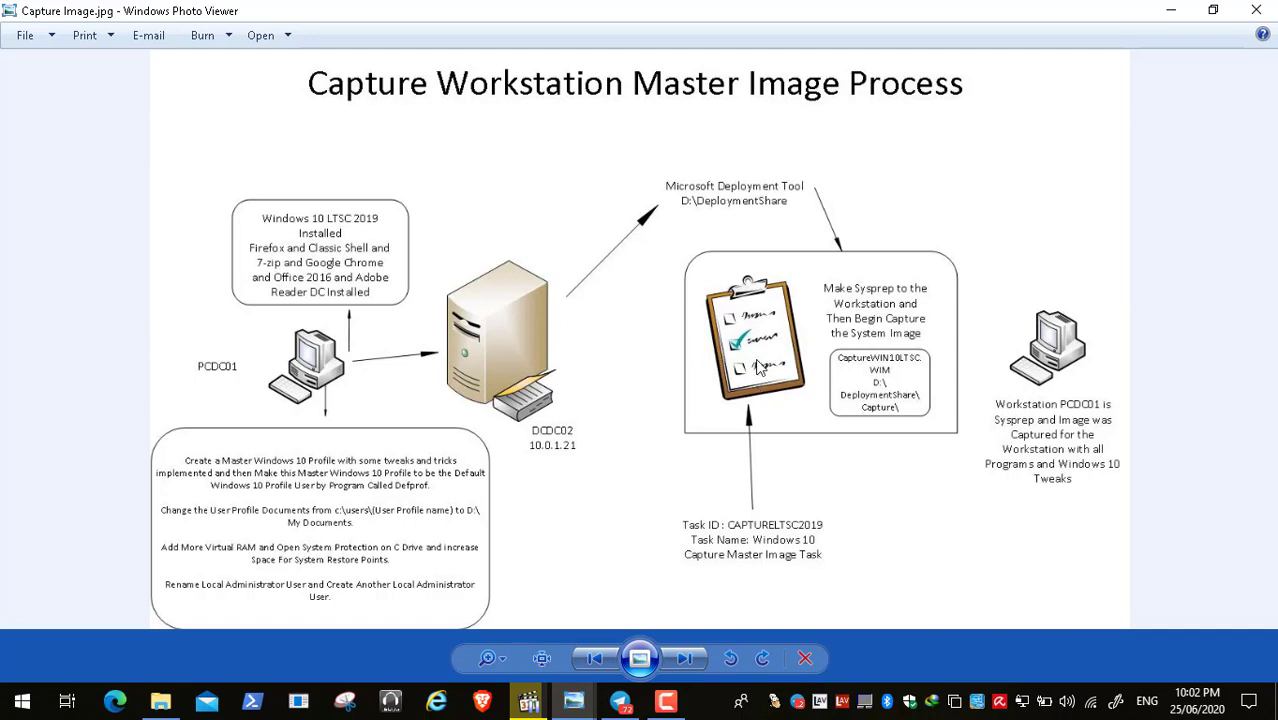
- Bring the paused Video9.mp4 player back in front of Photo Viewer from the taskbar
{"action": "mouse_move", "coordinate": [548, 710]}
{"action": "left_click", "coordinate": [520, 640]}
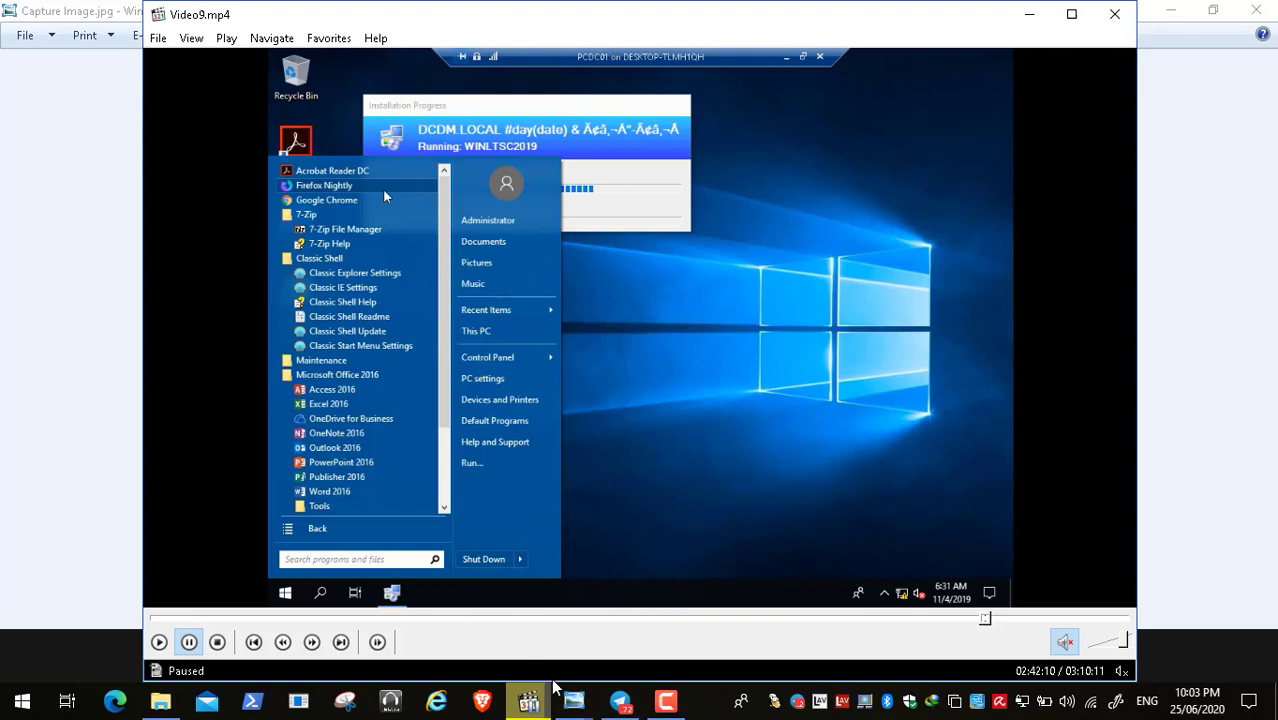
- Switch to the Photo Viewer image from the taskbar and minimize the MPC-HC video player
{"action": "left_click", "coordinate": [573, 708]}
{"action": "left_click", "coordinate": [805, 573]}
{"action": "left_click", "coordinate": [1029, 14]}
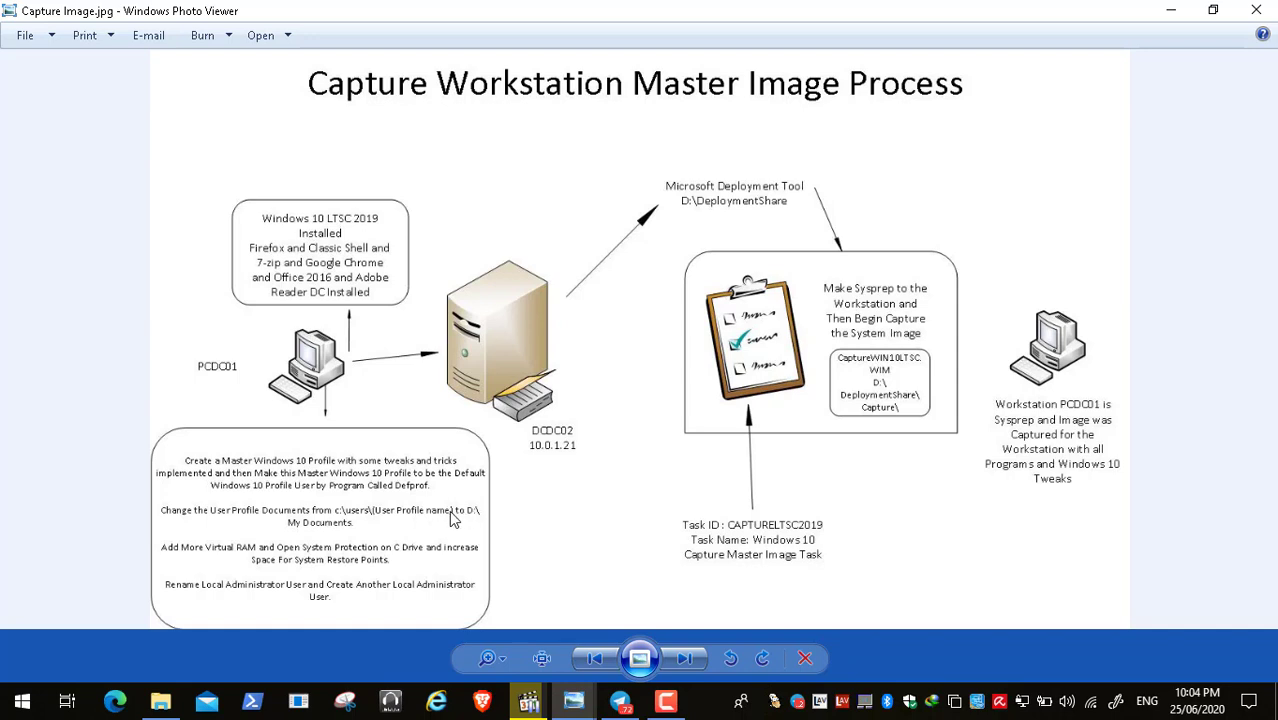
- Minimize Photo Viewer and Telegram, then open the user profile folder from the desktop
{"action": "left_click", "coordinate": [1166, 10]}
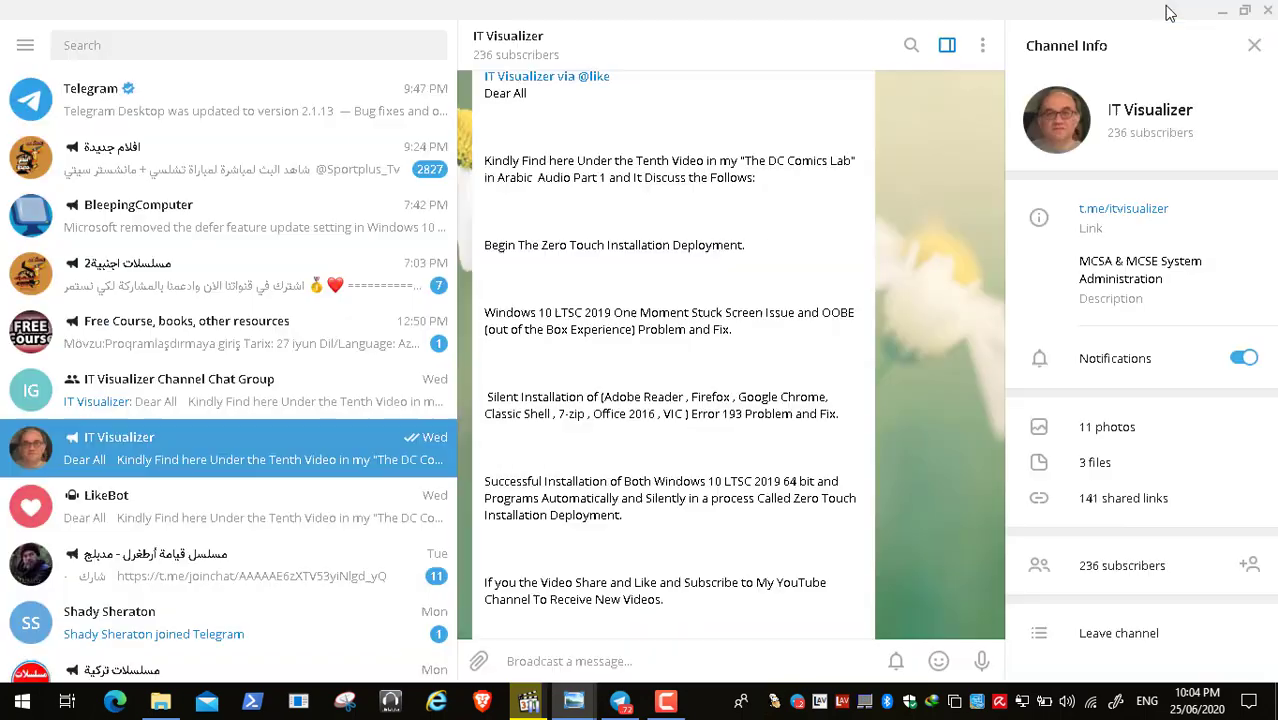
{"action": "left_click", "coordinate": [1222, 10]}
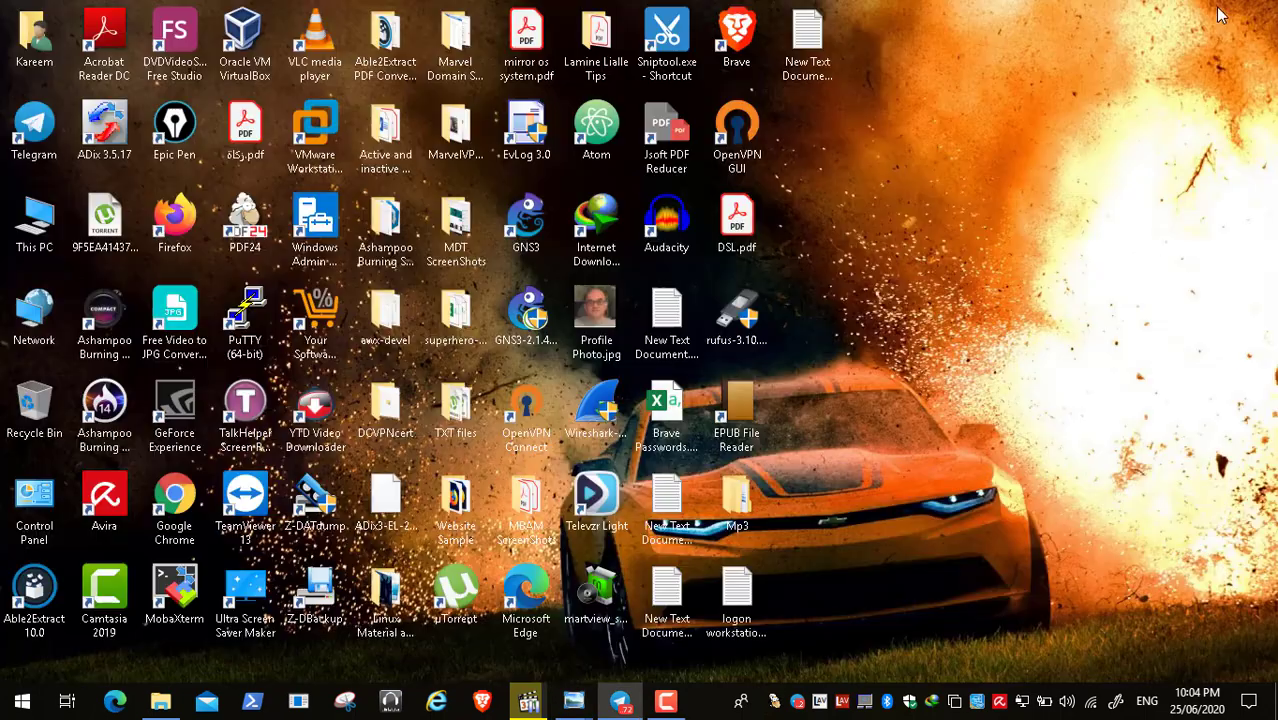
{"action": "double_click", "coordinate": [36, 35]}
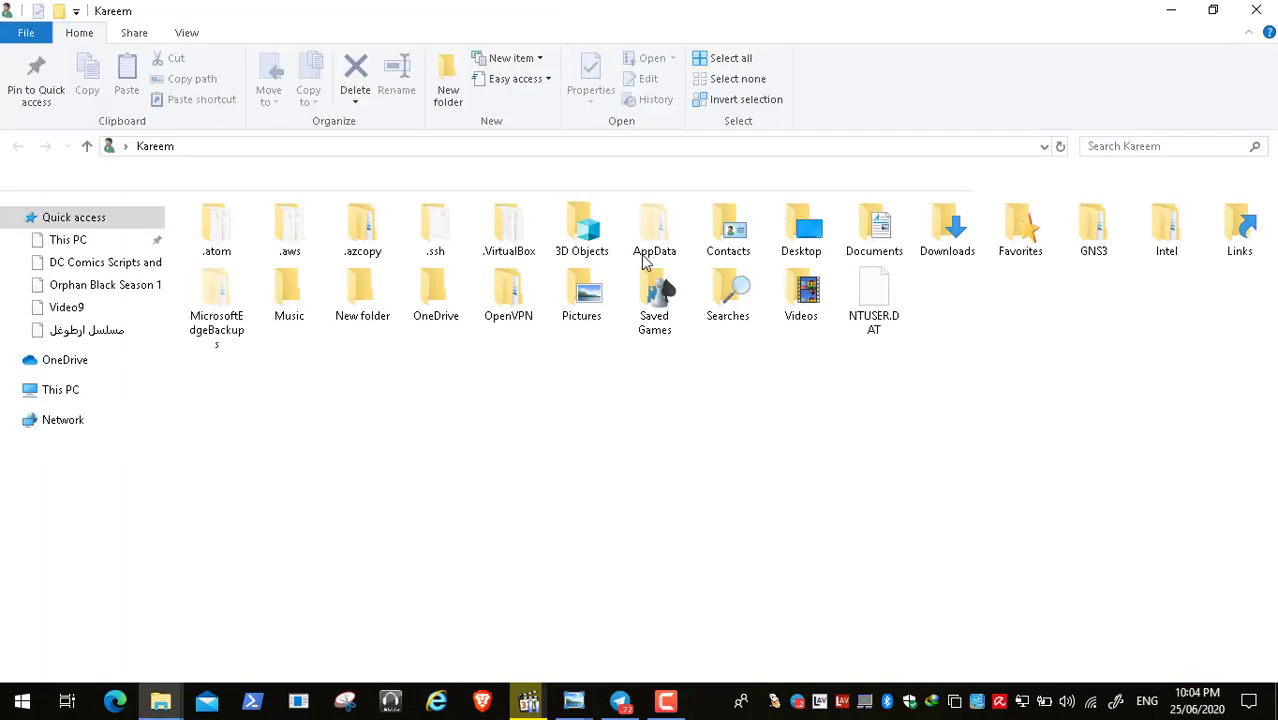
- Select the Documents, Downloads, Videos, Contacts and Desktop folders, then close the window
{"action": "left_click", "coordinate": [868, 245]}
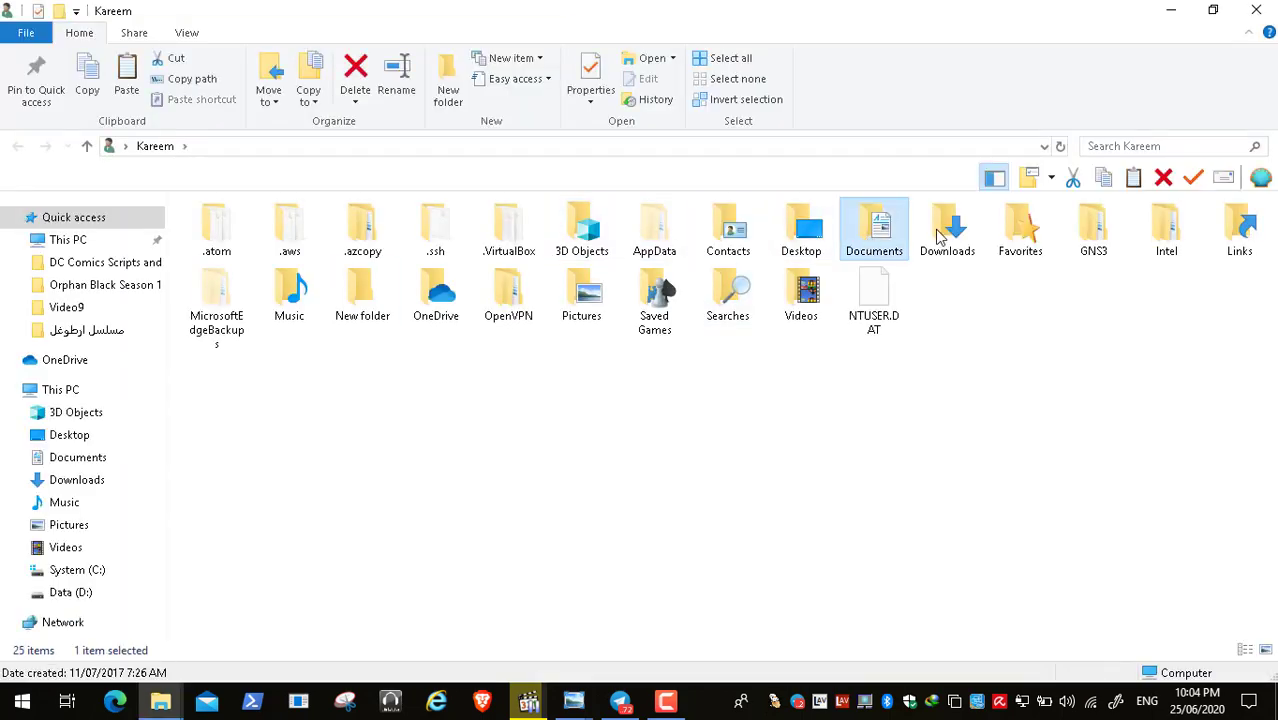
{"action": "left_click", "coordinate": [958, 240]}
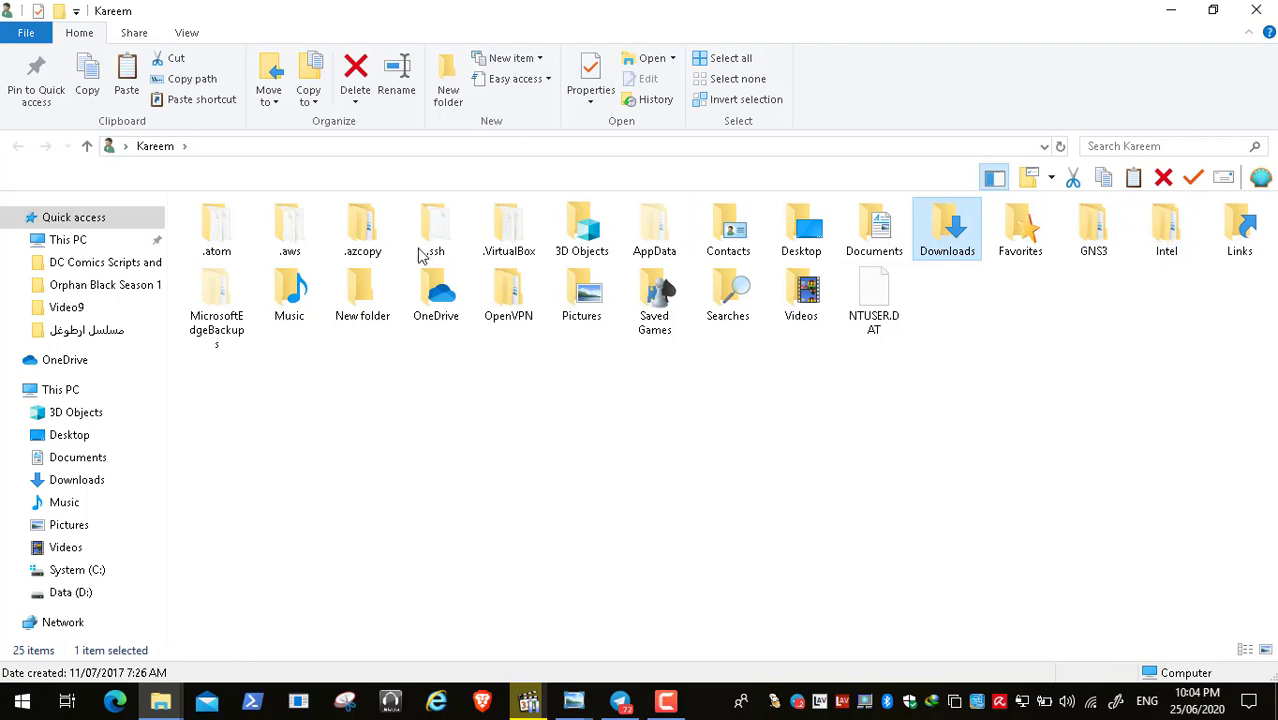
{"action": "left_click", "coordinate": [786, 305]}
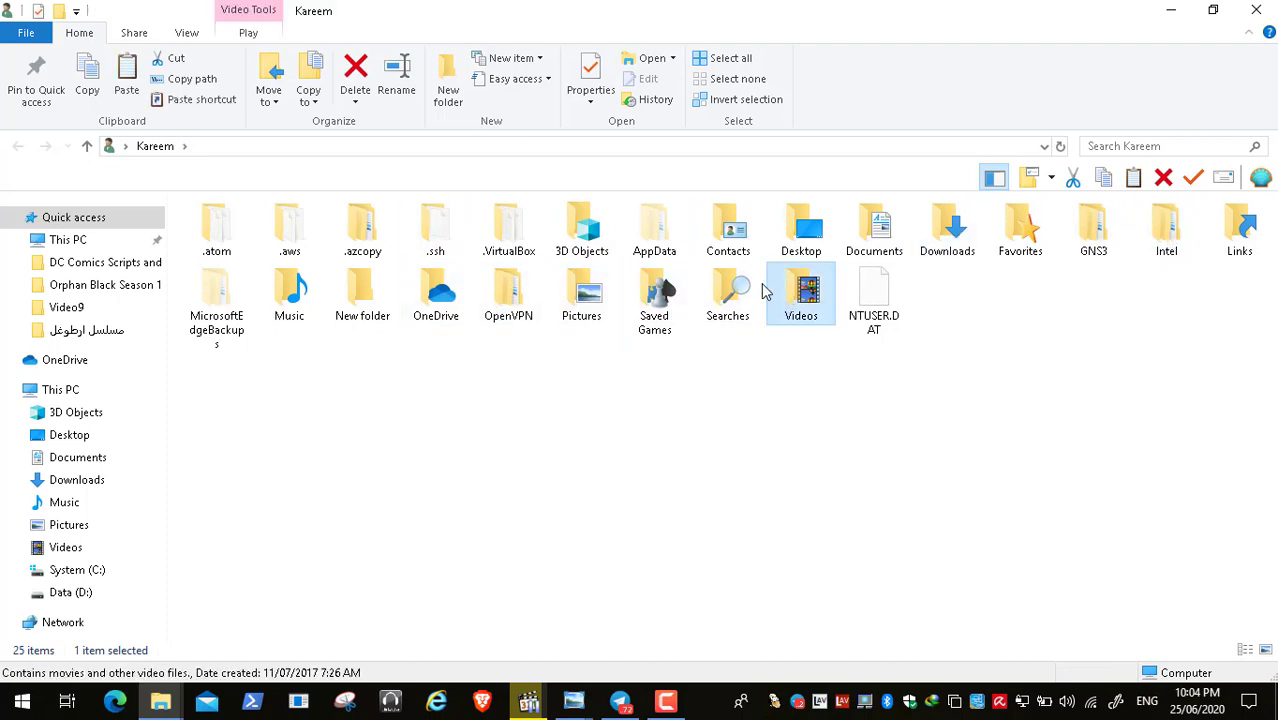
{"action": "left_click", "coordinate": [728, 232]}
{"action": "left_click", "coordinate": [801, 230]}
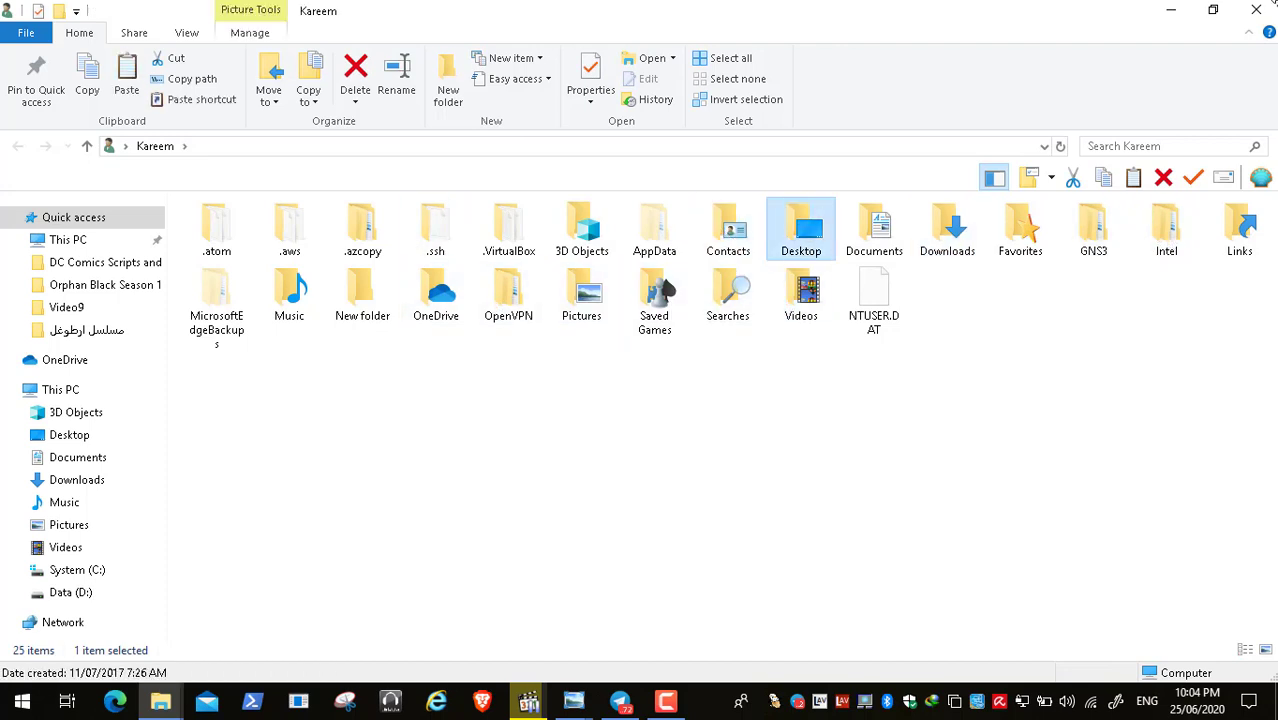
{"action": "left_click", "coordinate": [1258, 10]}
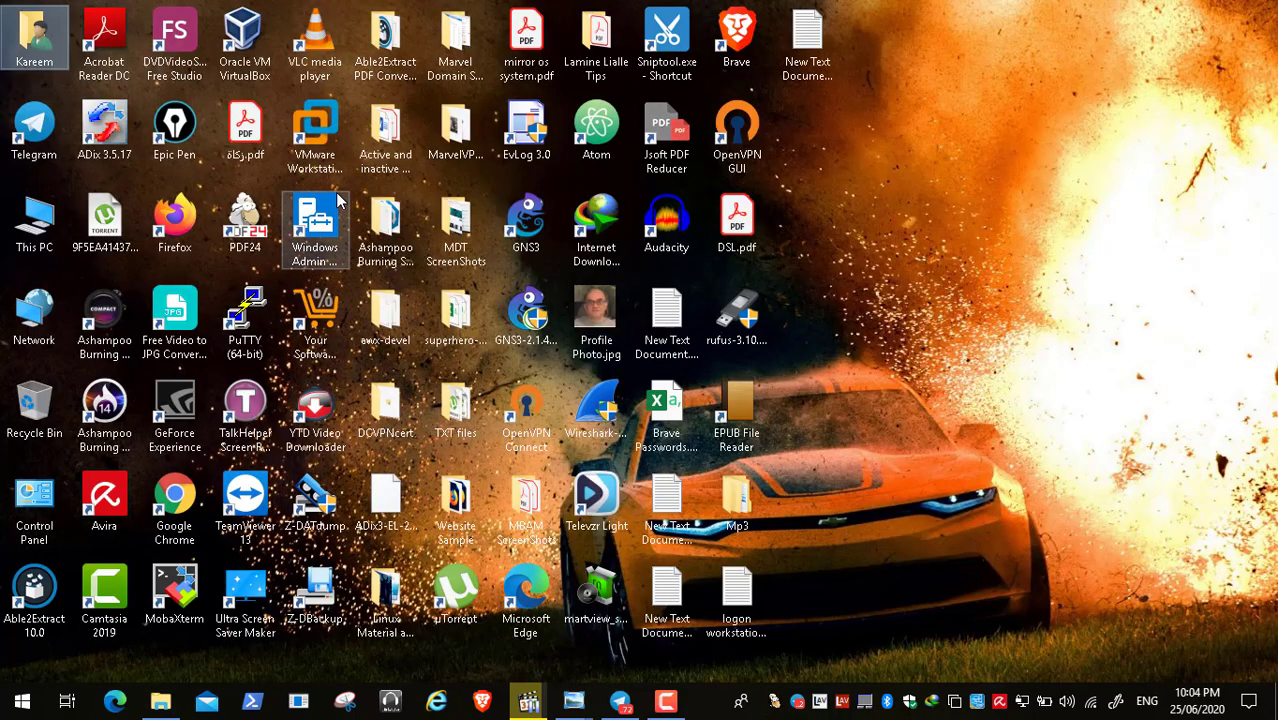
- Navigate This PC › System (C:) › Users into the user profile folder and view its full path
{"action": "double_click", "coordinate": [36, 226]}
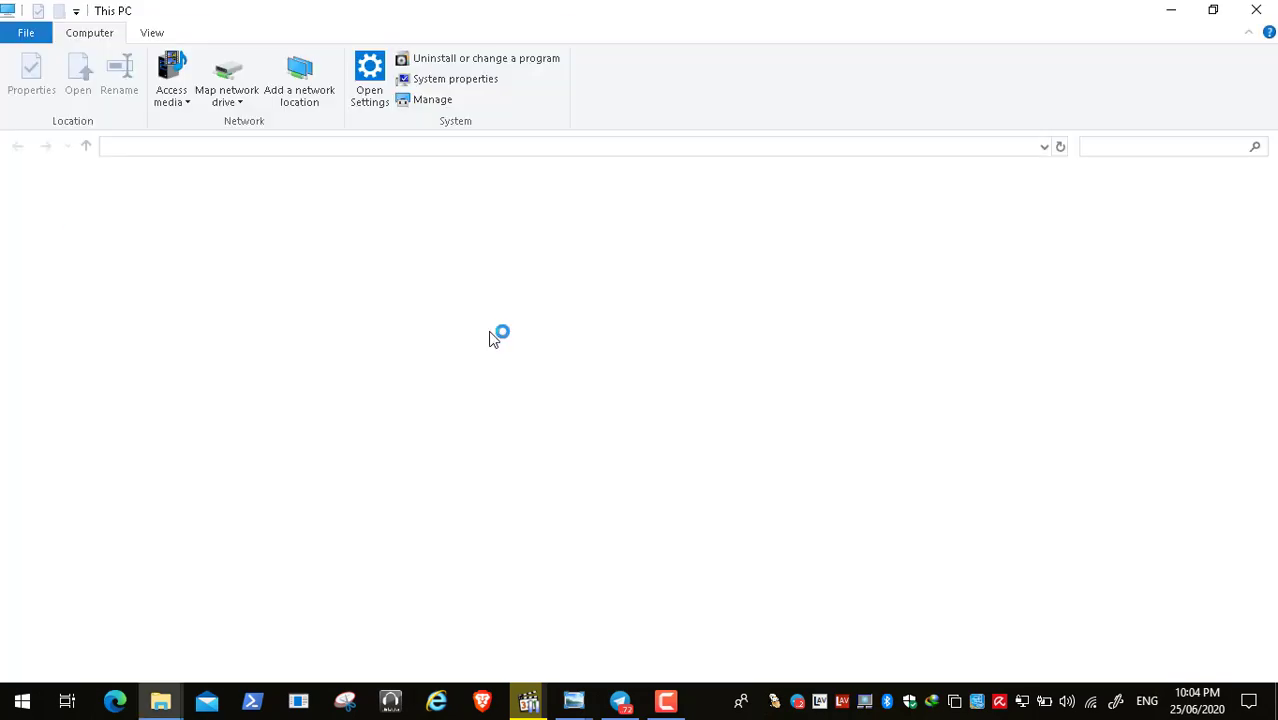
{"action": "double_click", "coordinate": [550, 405]}
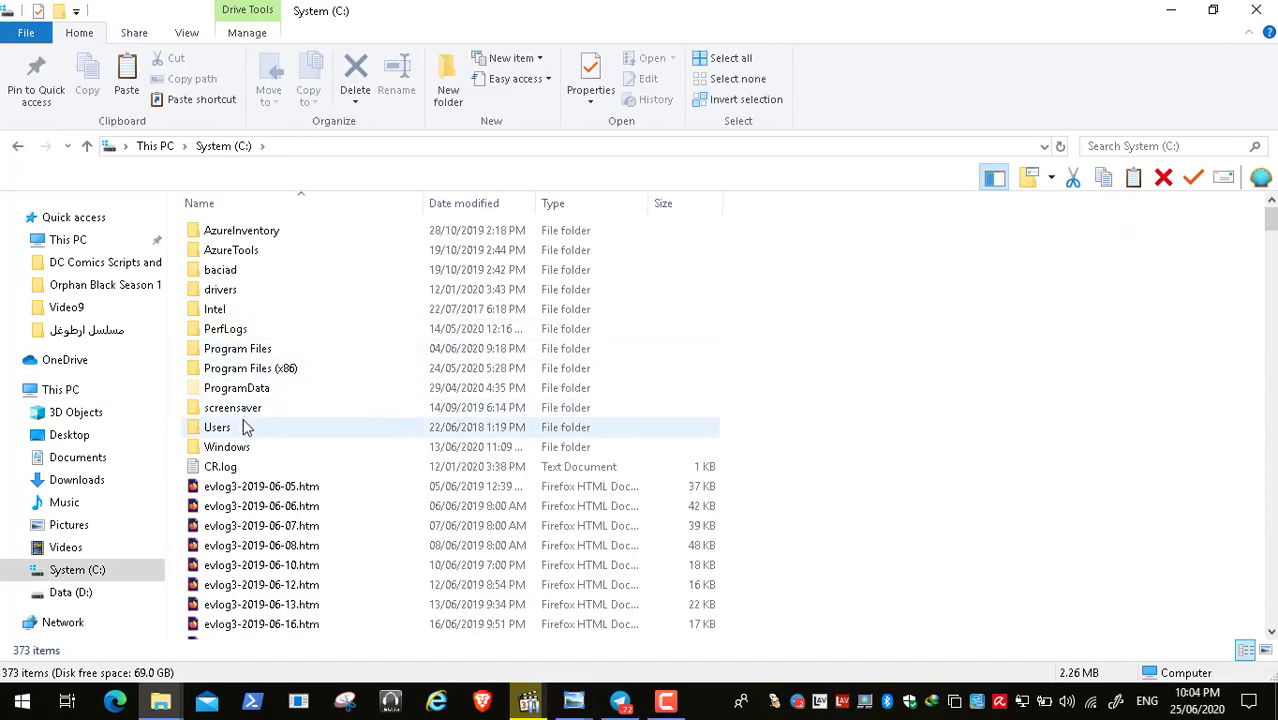
{"action": "left_click", "coordinate": [241, 426]}
{"action": "double_click", "coordinate": [241, 426]}
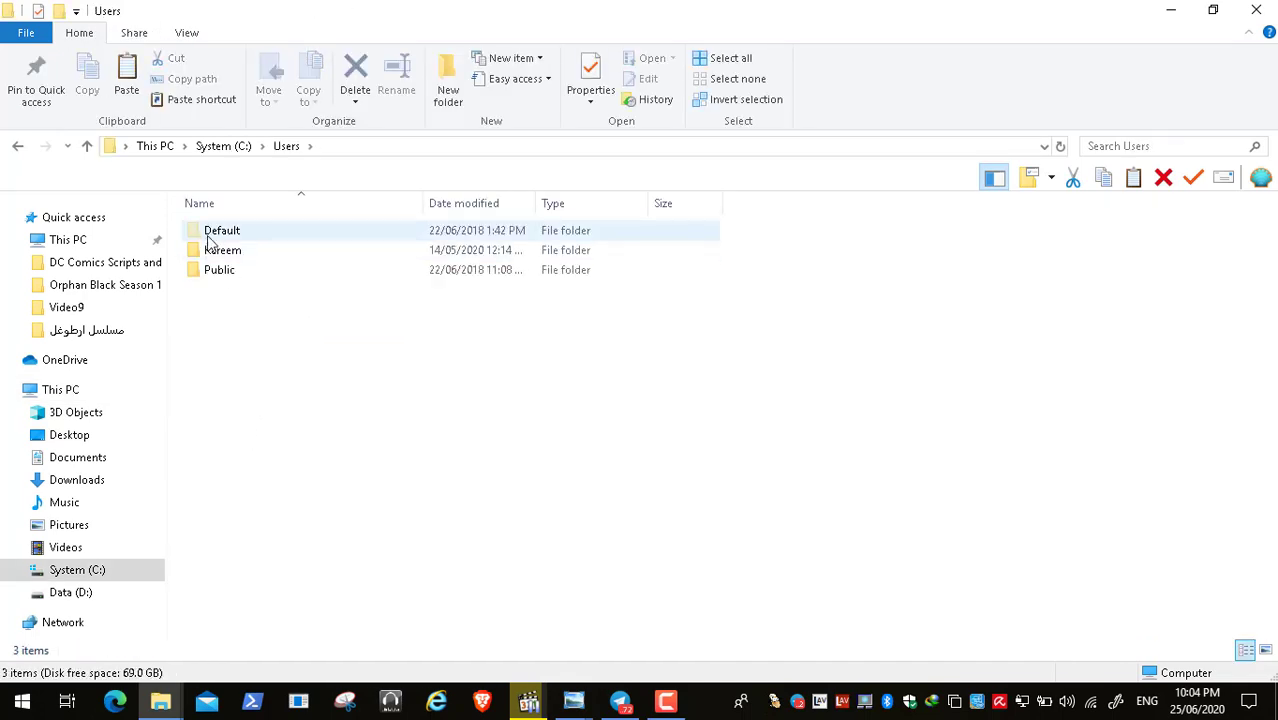
{"action": "left_click", "coordinate": [222, 251]}
{"action": "double_click", "coordinate": [222, 251]}
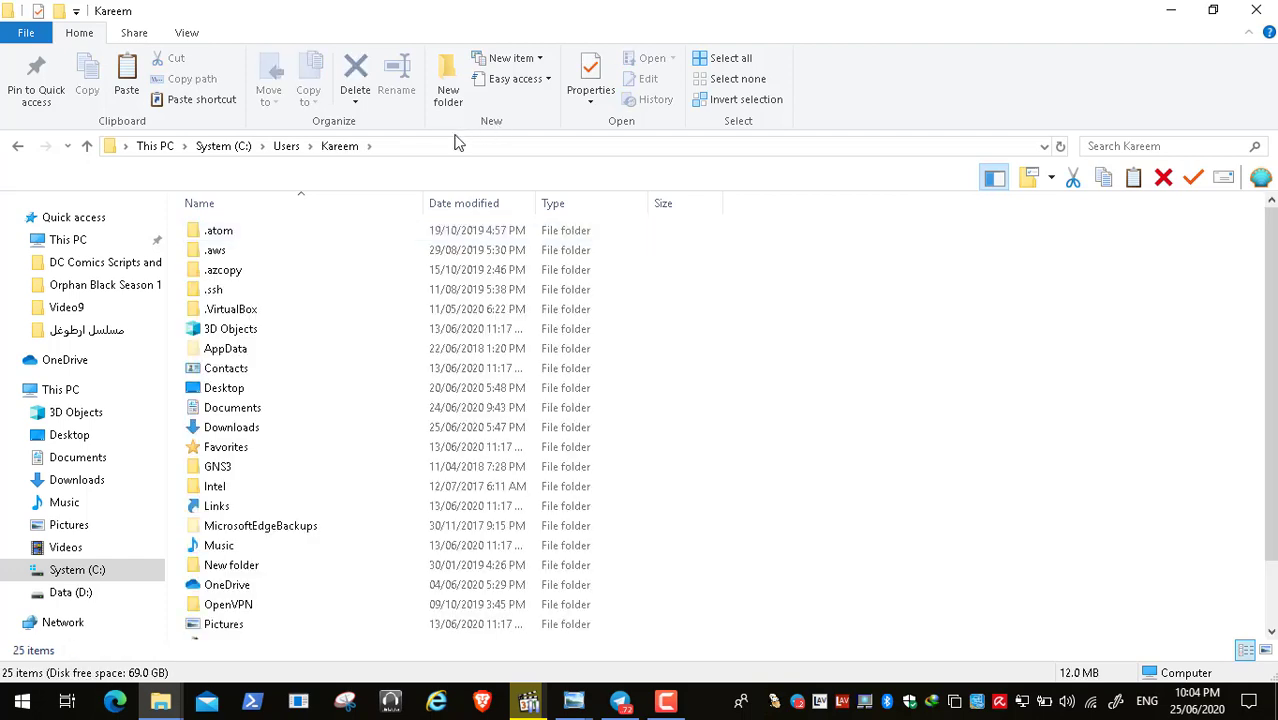
{"action": "left_click", "coordinate": [275, 147]}
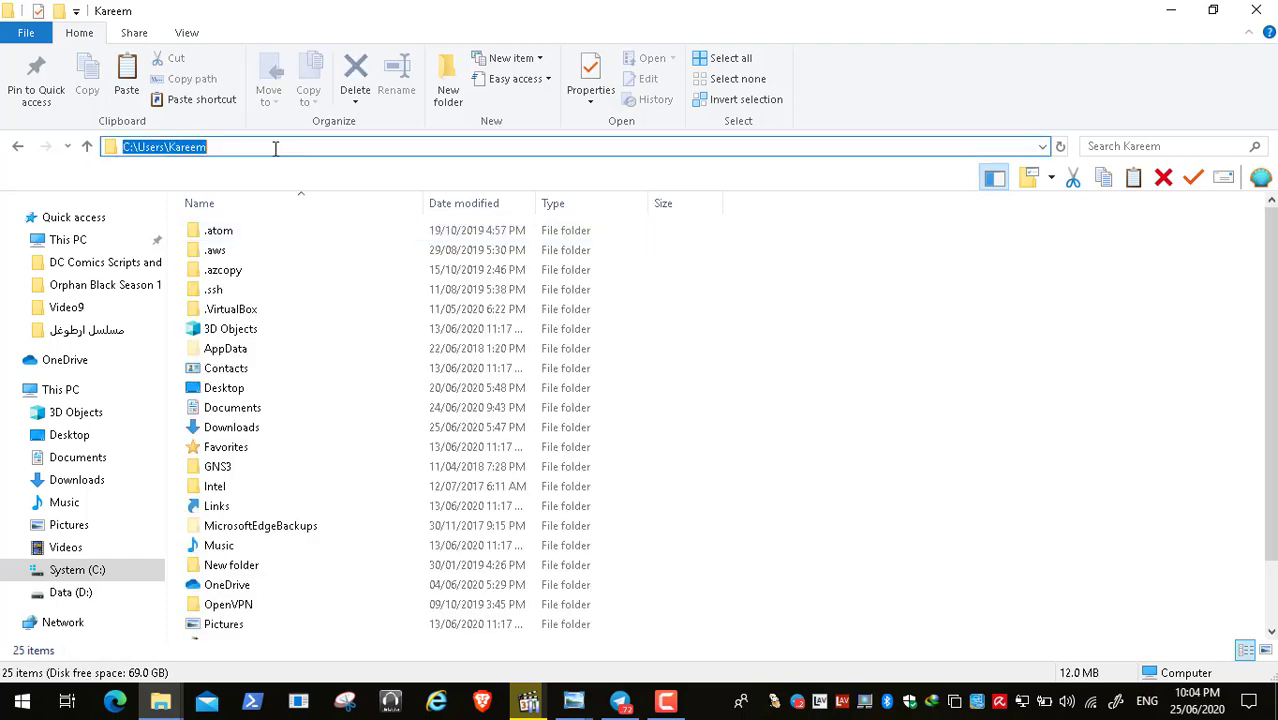
{"action": "left_click", "coordinate": [246, 428]}
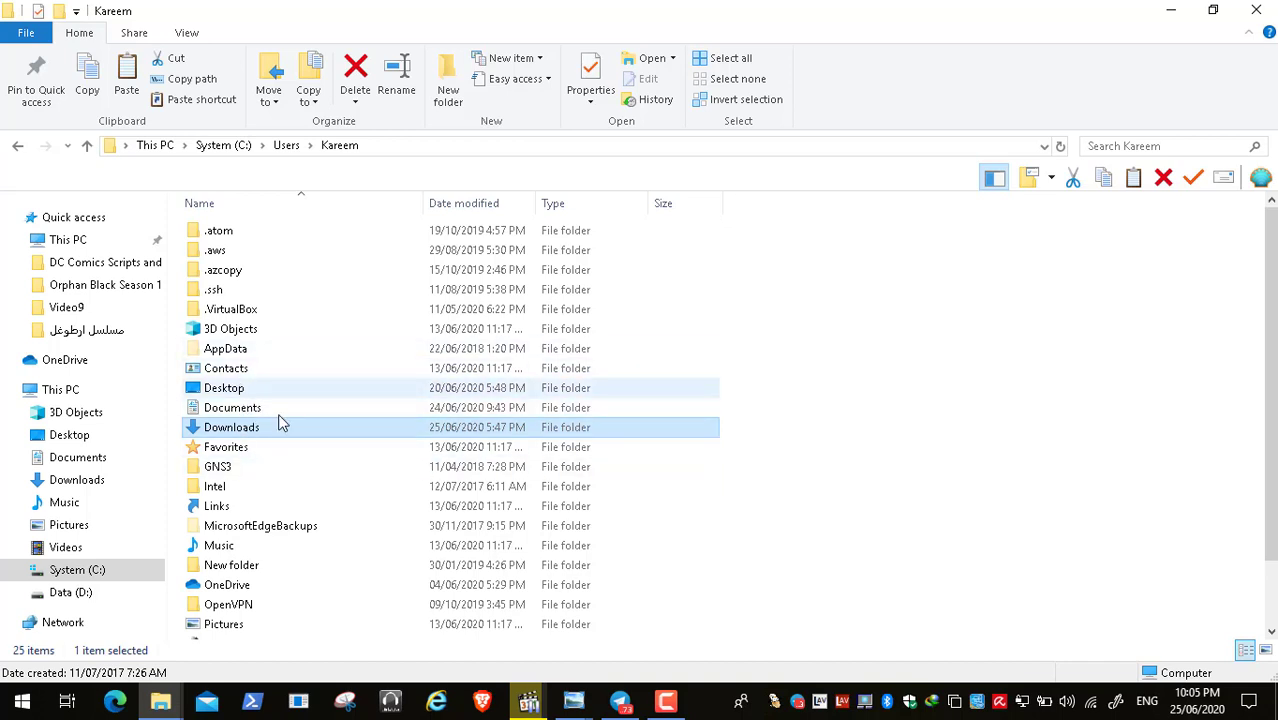
- Check the Location tab in the Documents folder's Properties, then cancel
{"action": "left_click", "coordinate": [250, 411]}
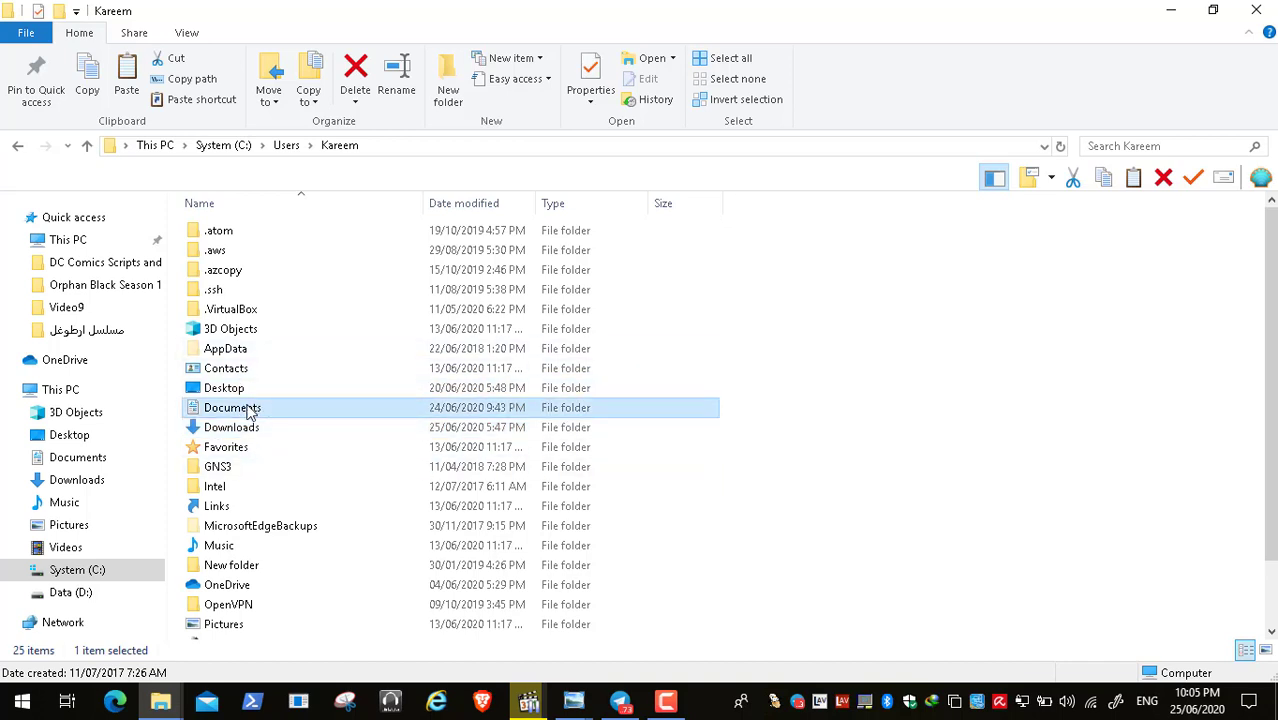
{"action": "right_click", "coordinate": [250, 411]}
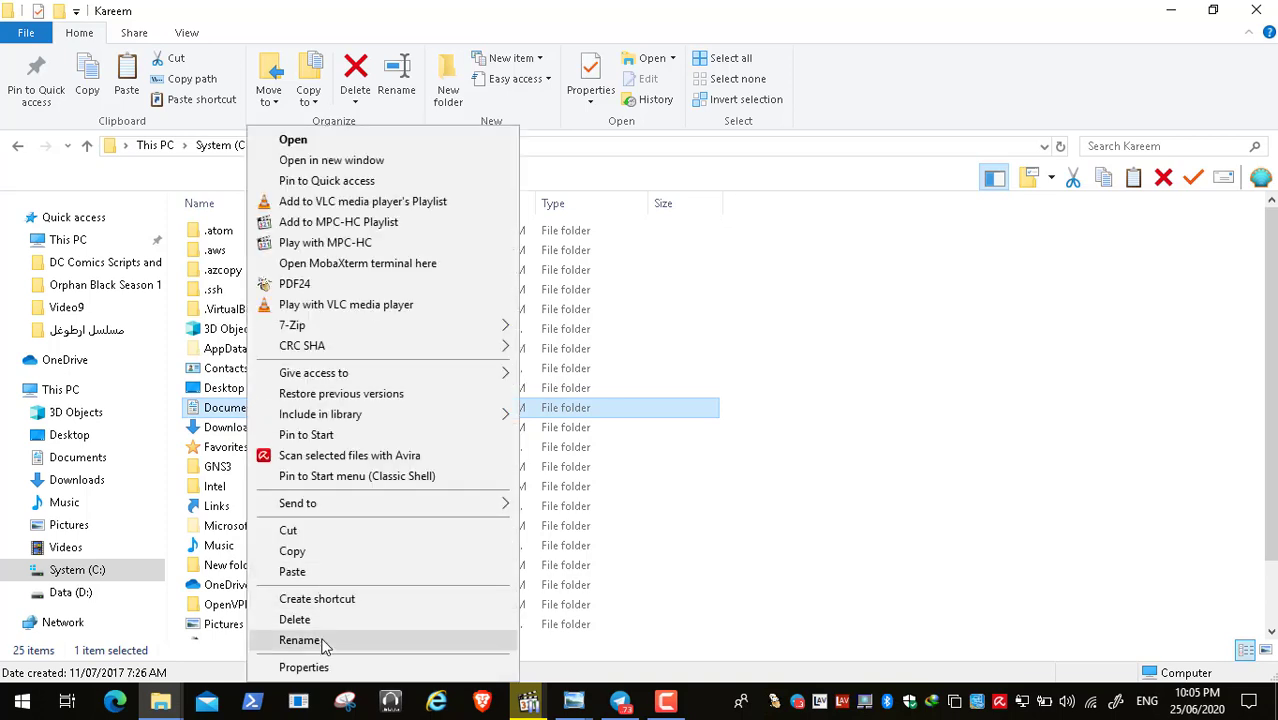
{"action": "left_click", "coordinate": [304, 667]}
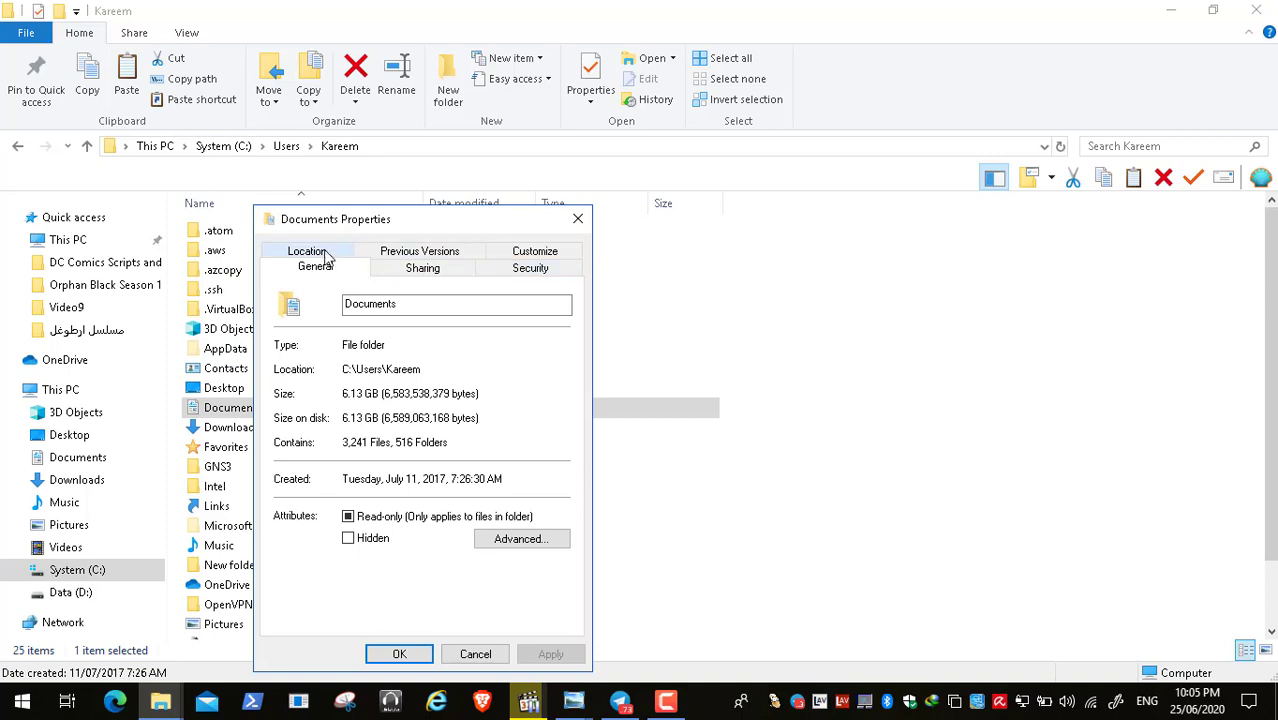
{"action": "left_click", "coordinate": [320, 259]}
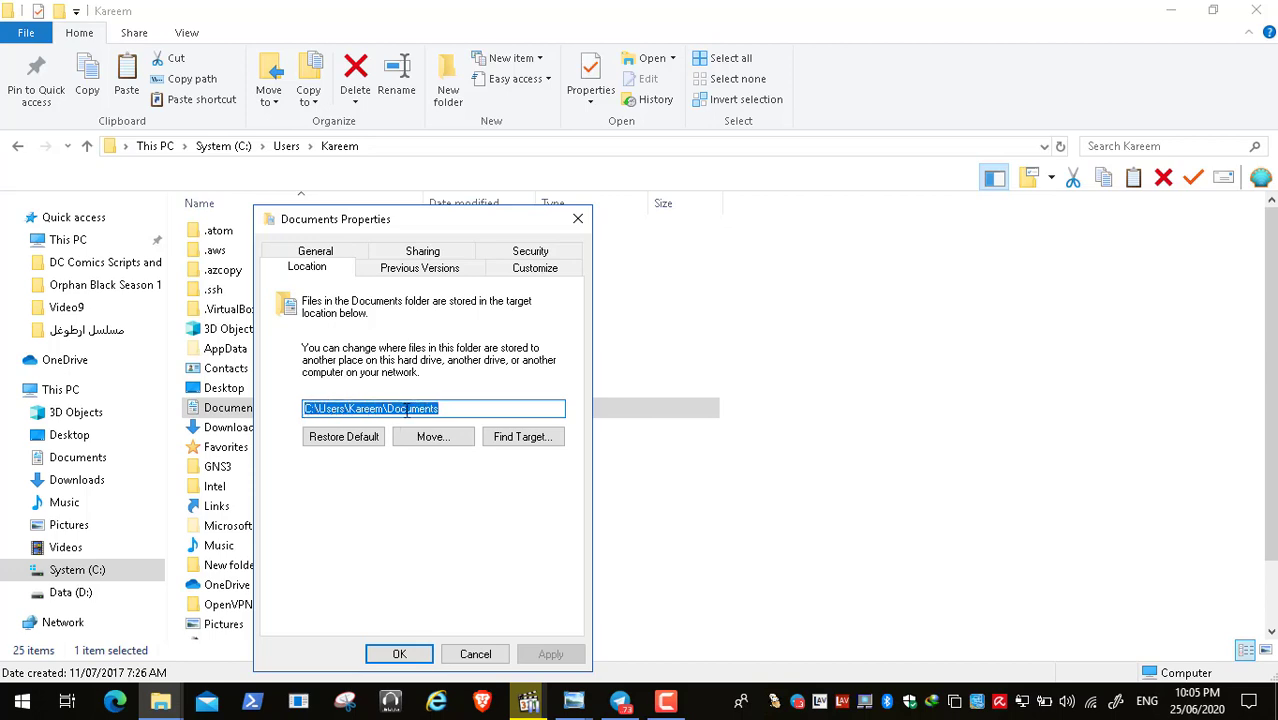
{"action": "left_click", "coordinate": [475, 654]}
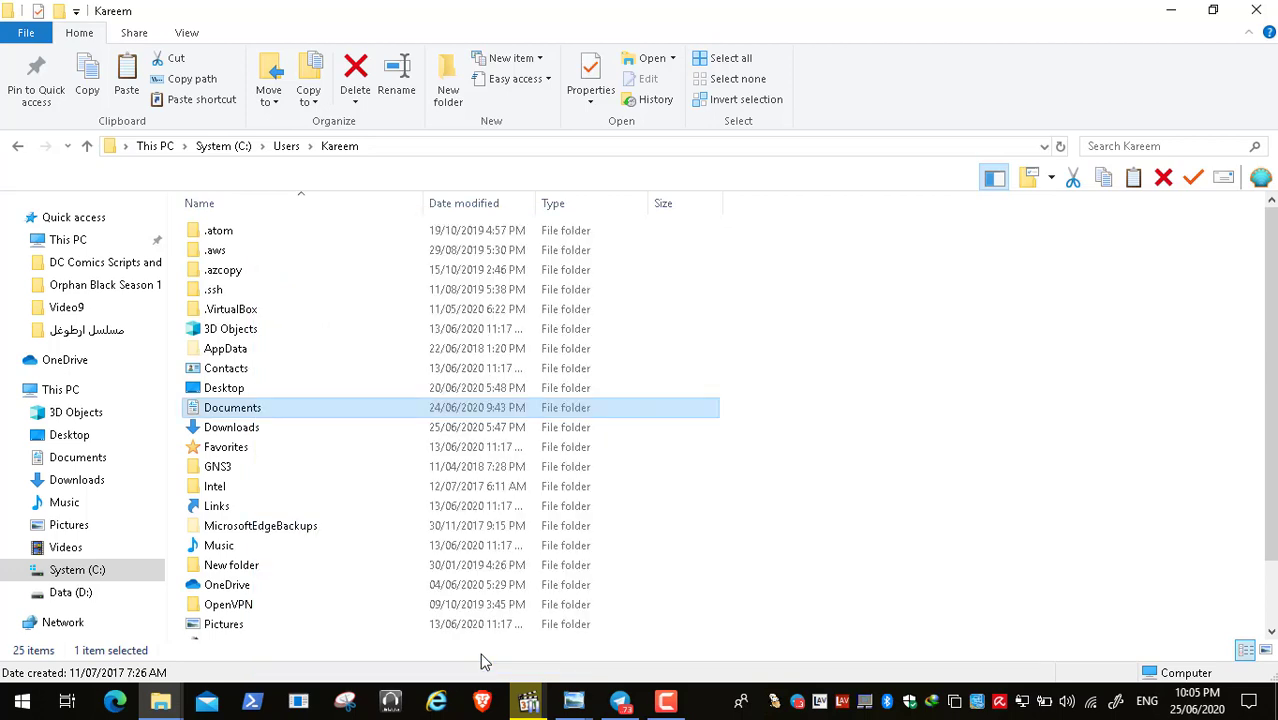
- Check the Location tab in the Downloads folder's Properties, then cancel
{"action": "left_click", "coordinate": [239, 430]}
{"action": "right_click", "coordinate": [239, 433]}
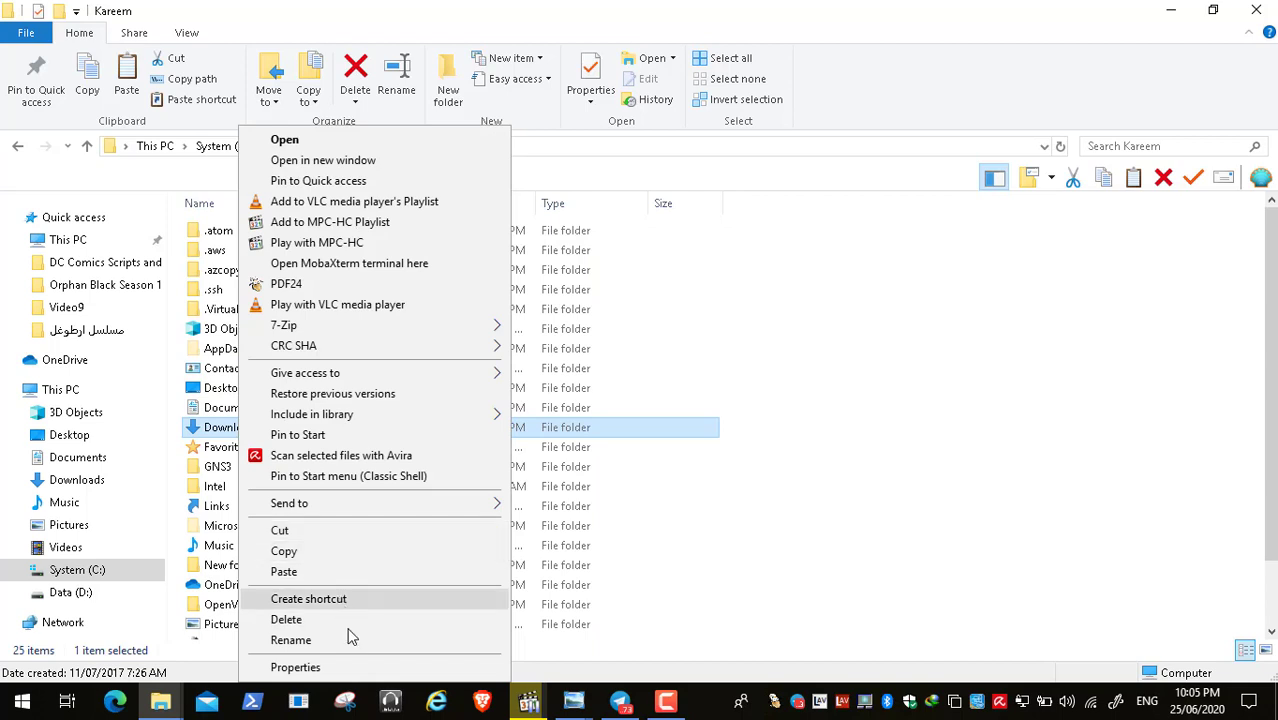
{"action": "left_click", "coordinate": [351, 667]}
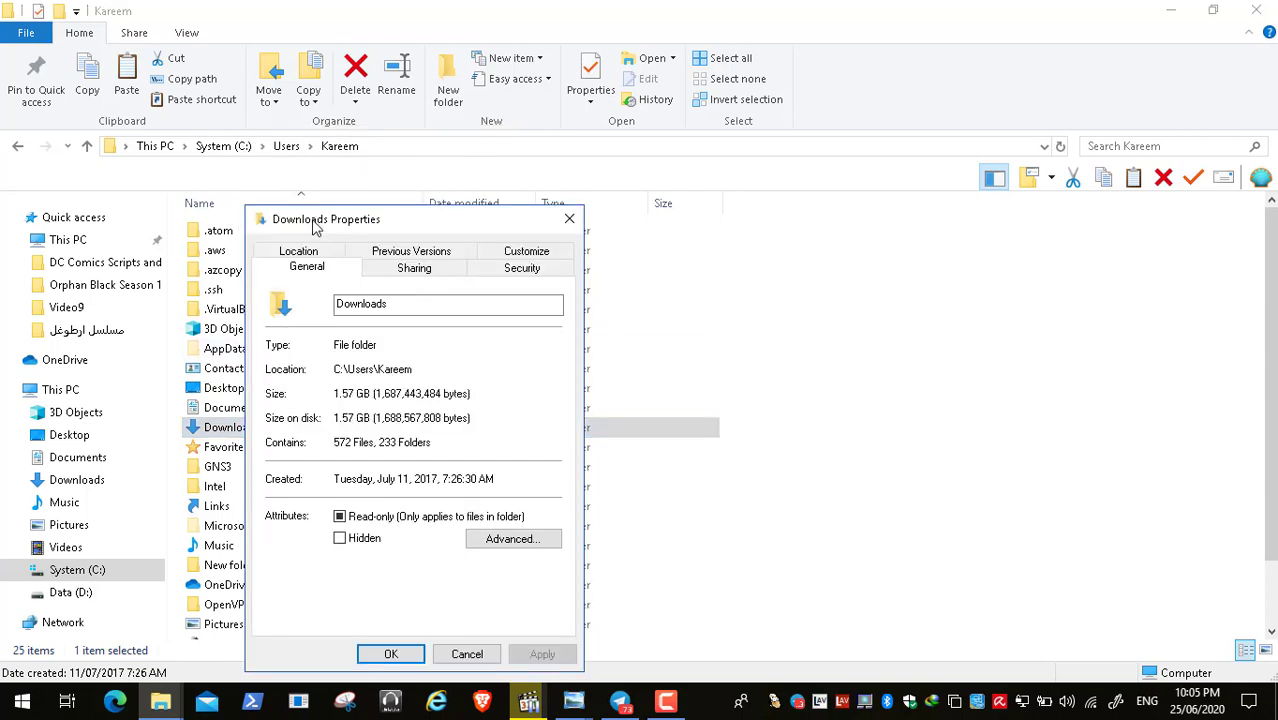
{"action": "left_click", "coordinate": [312, 256]}
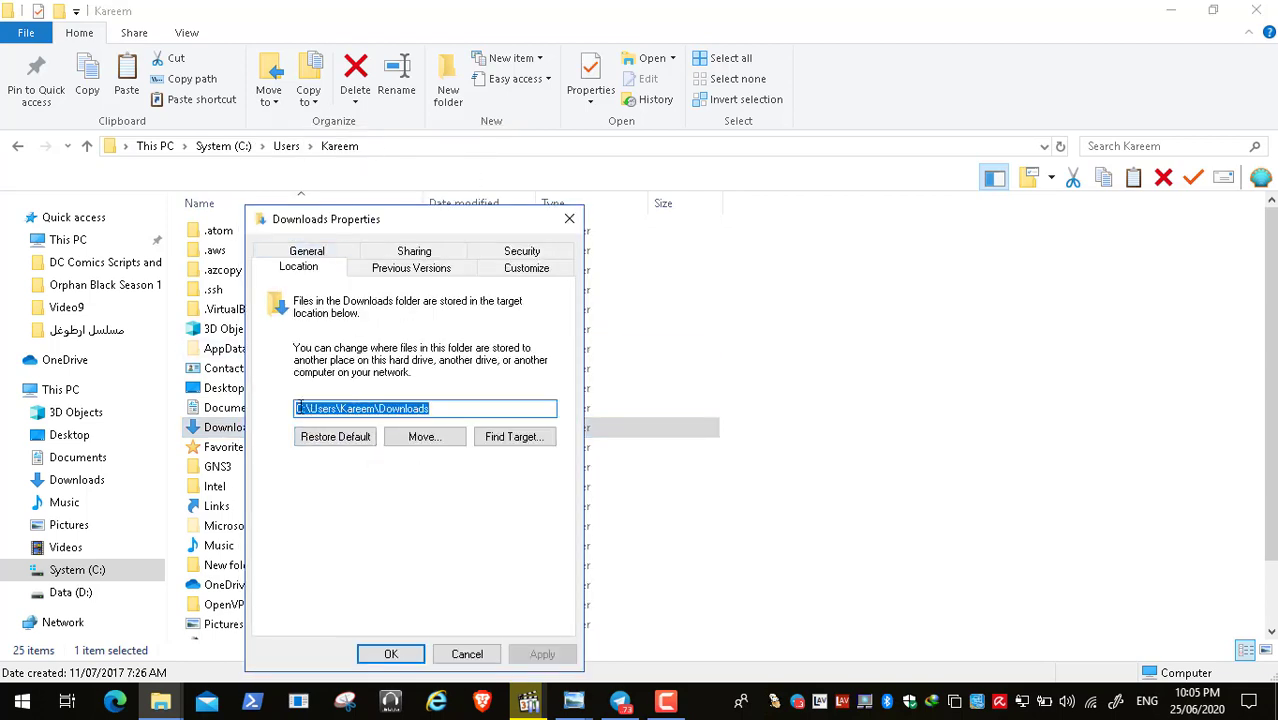
{"action": "left_click", "coordinate": [467, 654]}
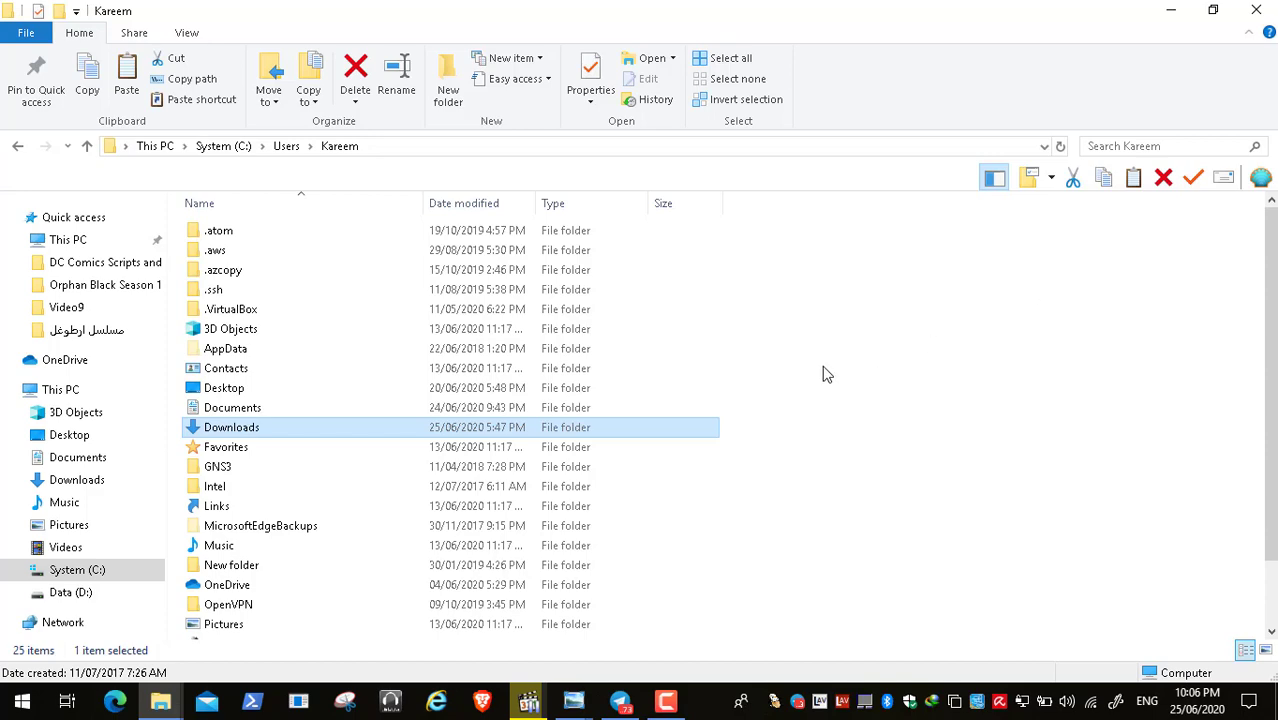
- Close the user profile Explorer window and show the open Photo Viewer windows
{"action": "left_click", "coordinate": [1255, 12]}
{"action": "left_click", "coordinate": [572, 702]}
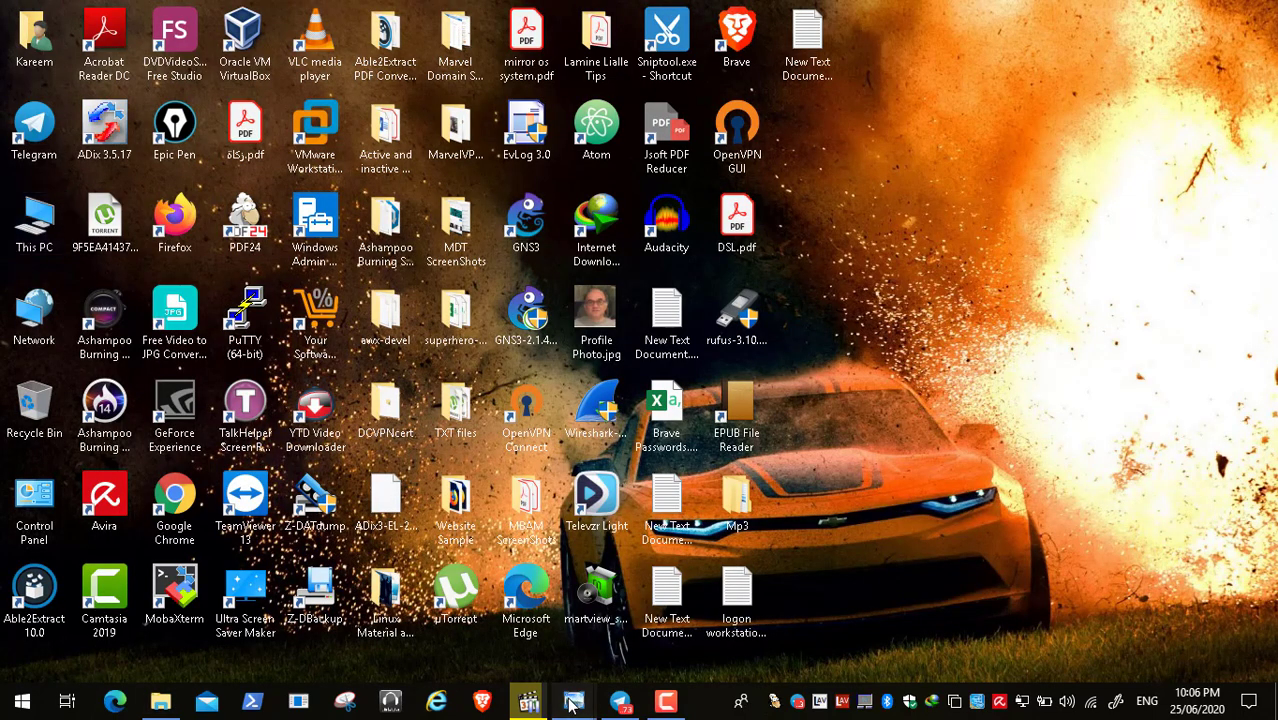
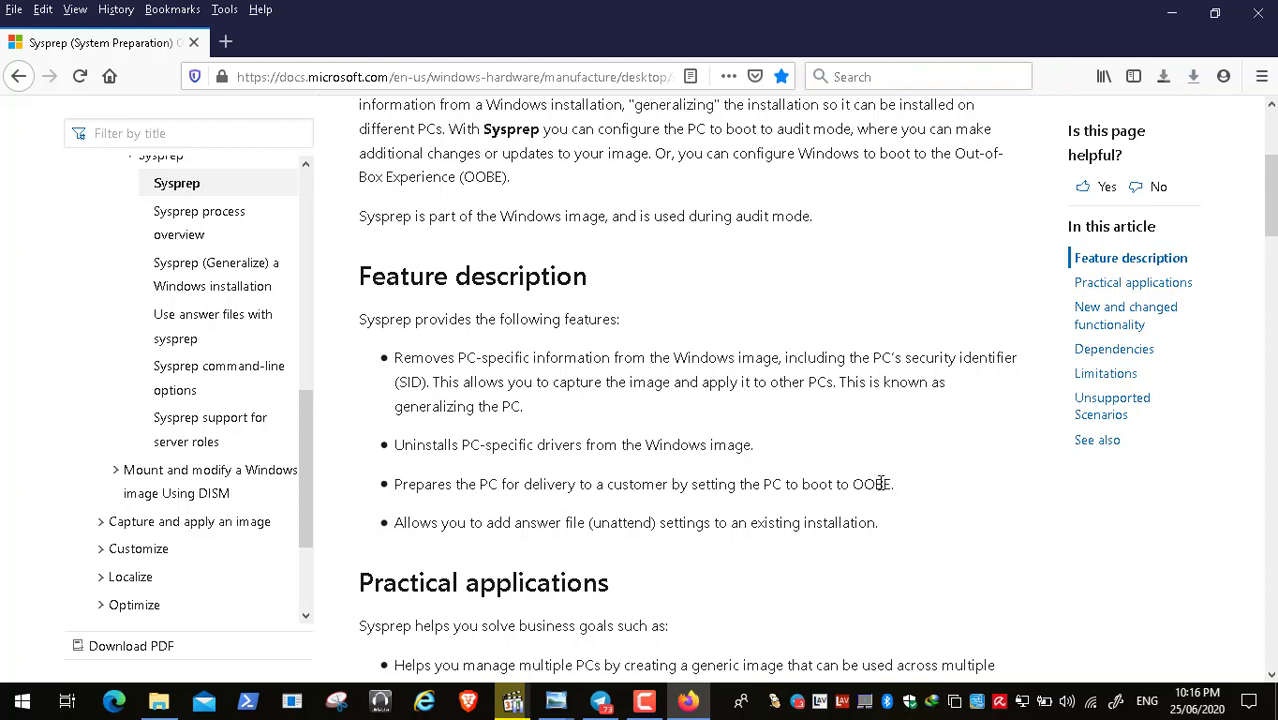
- Select the word OOBE in the Sysprep article's 'Prepares the PC for delivery' bullet
{"action": "double_click", "coordinate": [882, 484]}
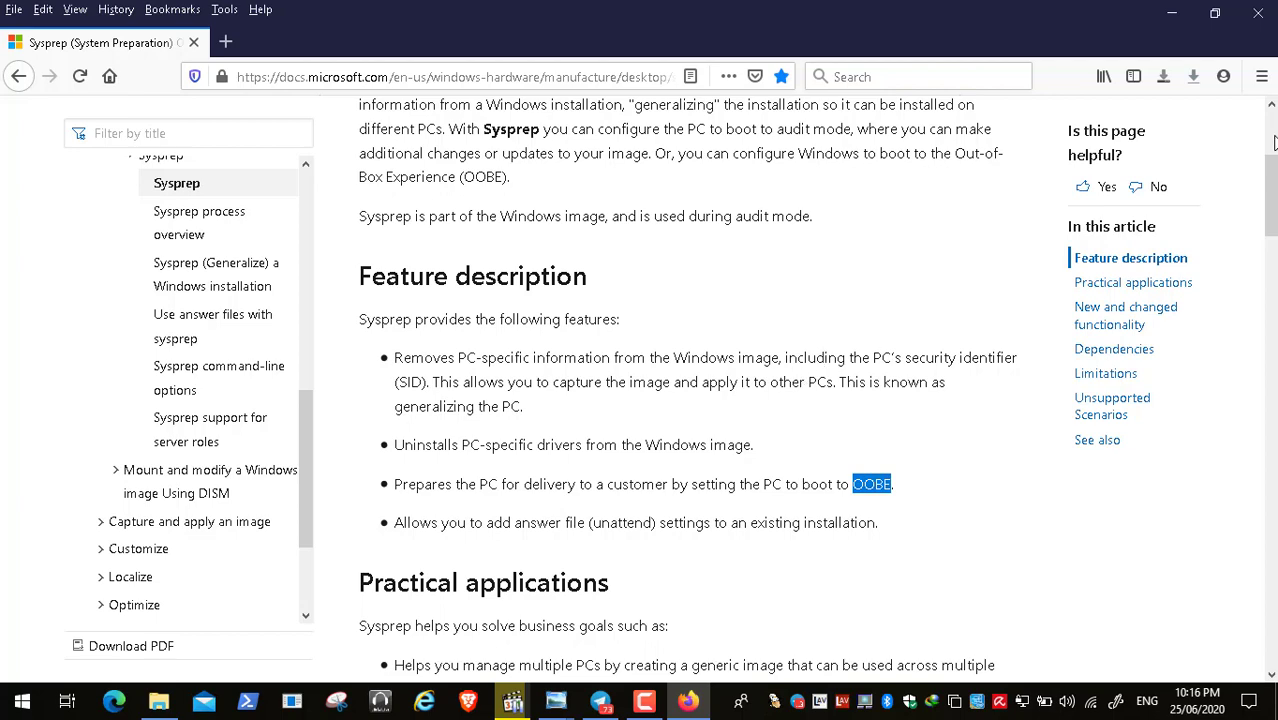
{"action": "scroll", "coordinate": [1273, 142], "scroll_direction": "up", "scroll_amount": 3}
{"action": "left_click_drag", "start_coordinate": [1274, 142], "coordinate": [1272, 126]}
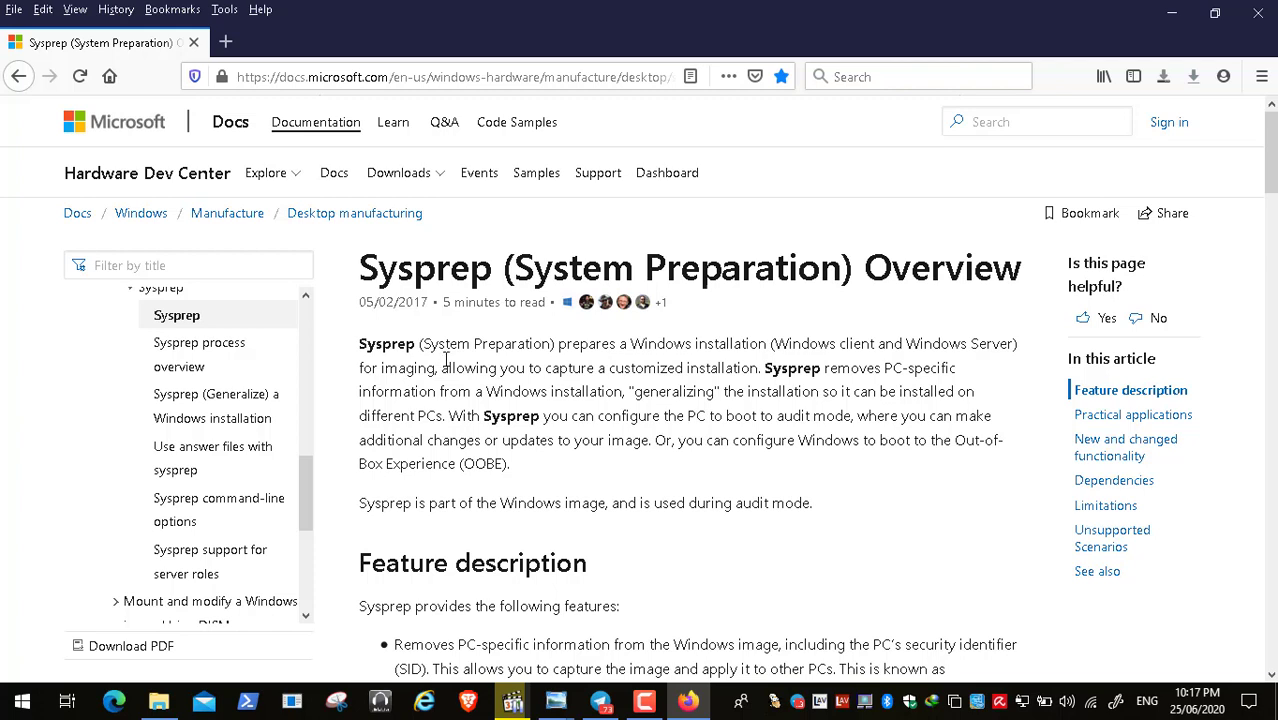
- Close the Firefox window showing the Sysprep (System Preparation) Overview article
{"action": "left_click", "coordinate": [1252, 20]}
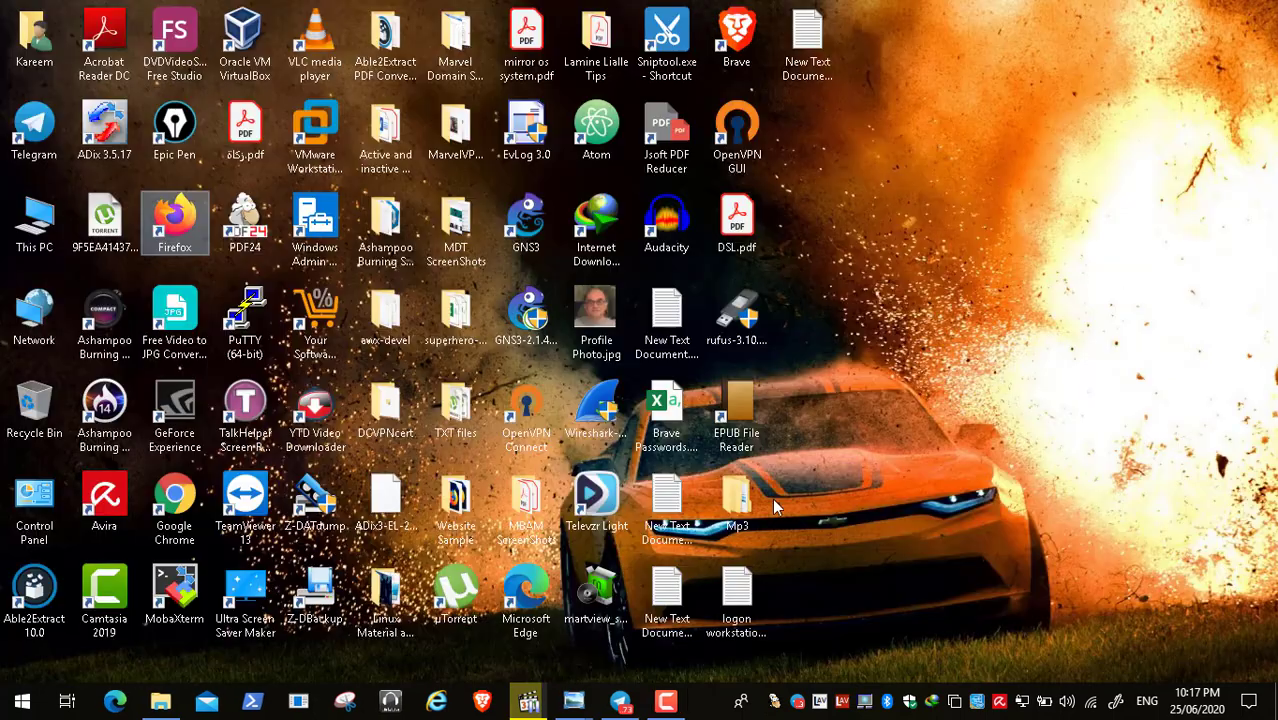
- Bring the paused session recording back and play it full screen
{"action": "left_click", "coordinate": [528, 700]}
{"action": "double_click", "coordinate": [570, 468]}
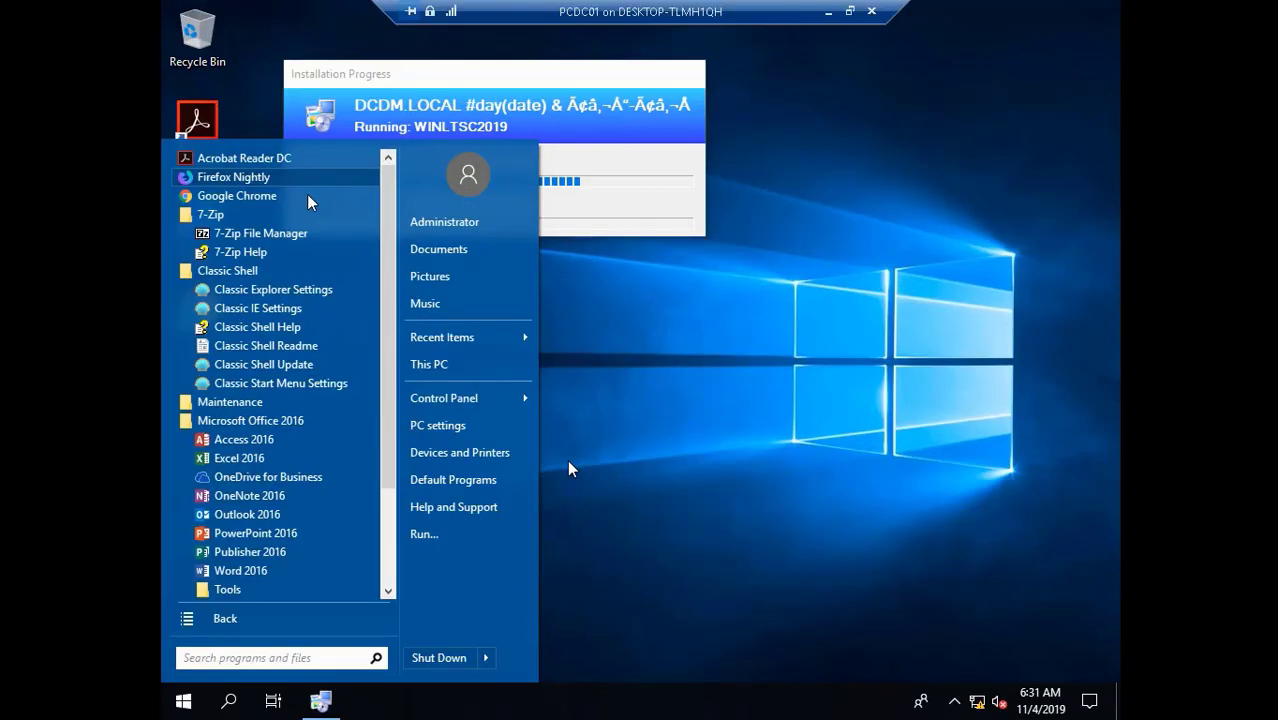
{"action": "left_click", "coordinate": [15, 681]}
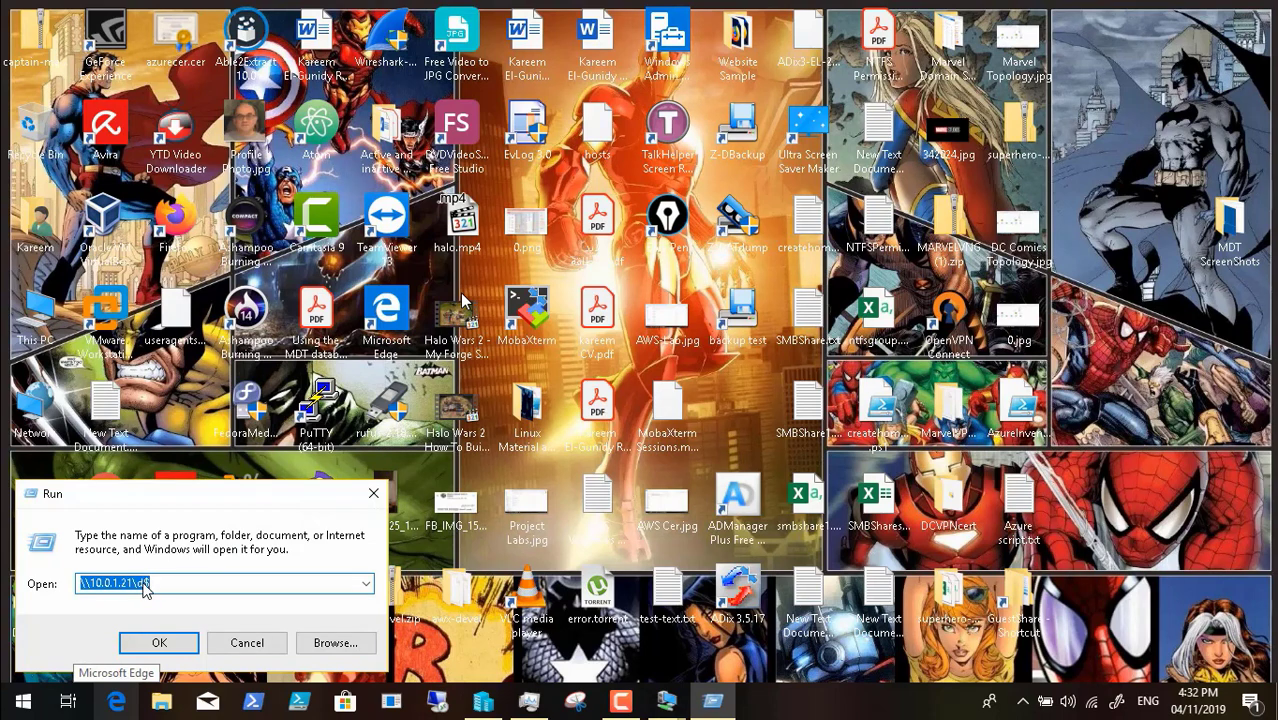
- Open the \\10.0.1.21\c$ share and copy its idlelogoff folder
{"action": "left_click", "coordinate": [160, 643]}
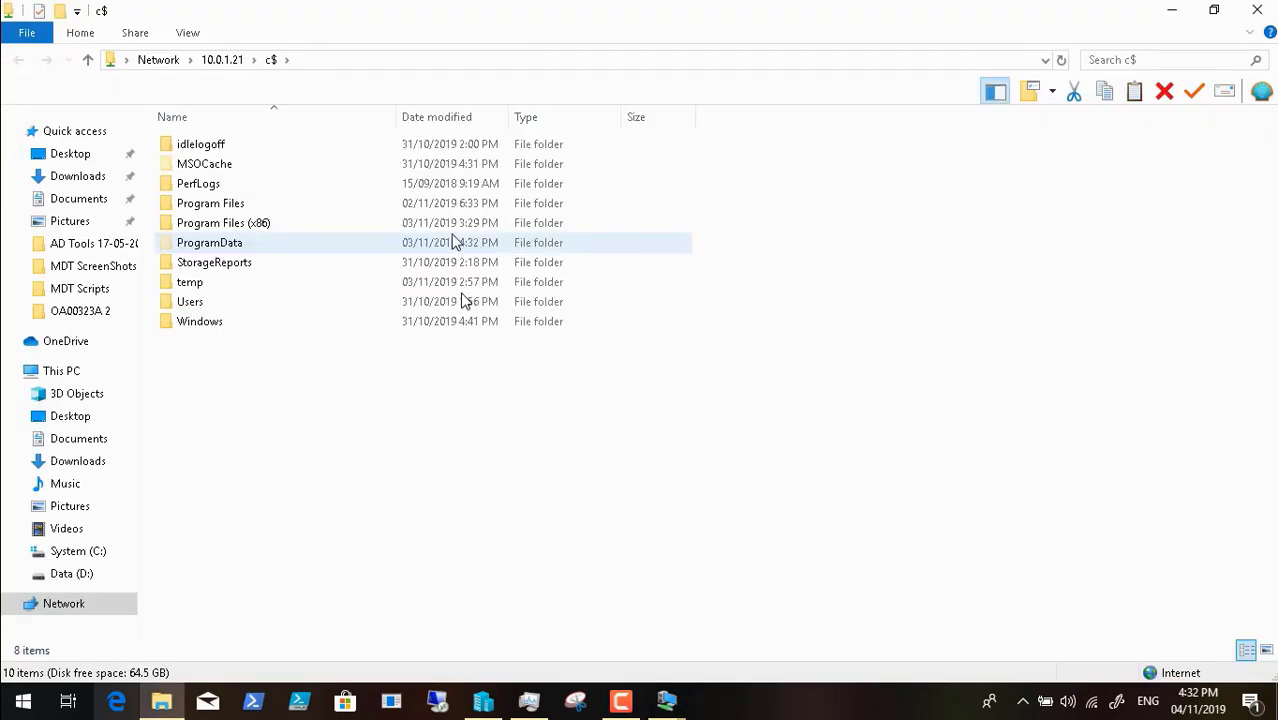
{"action": "mouse_move", "coordinate": [333, 682]}
{"action": "left_click", "coordinate": [220, 152]}
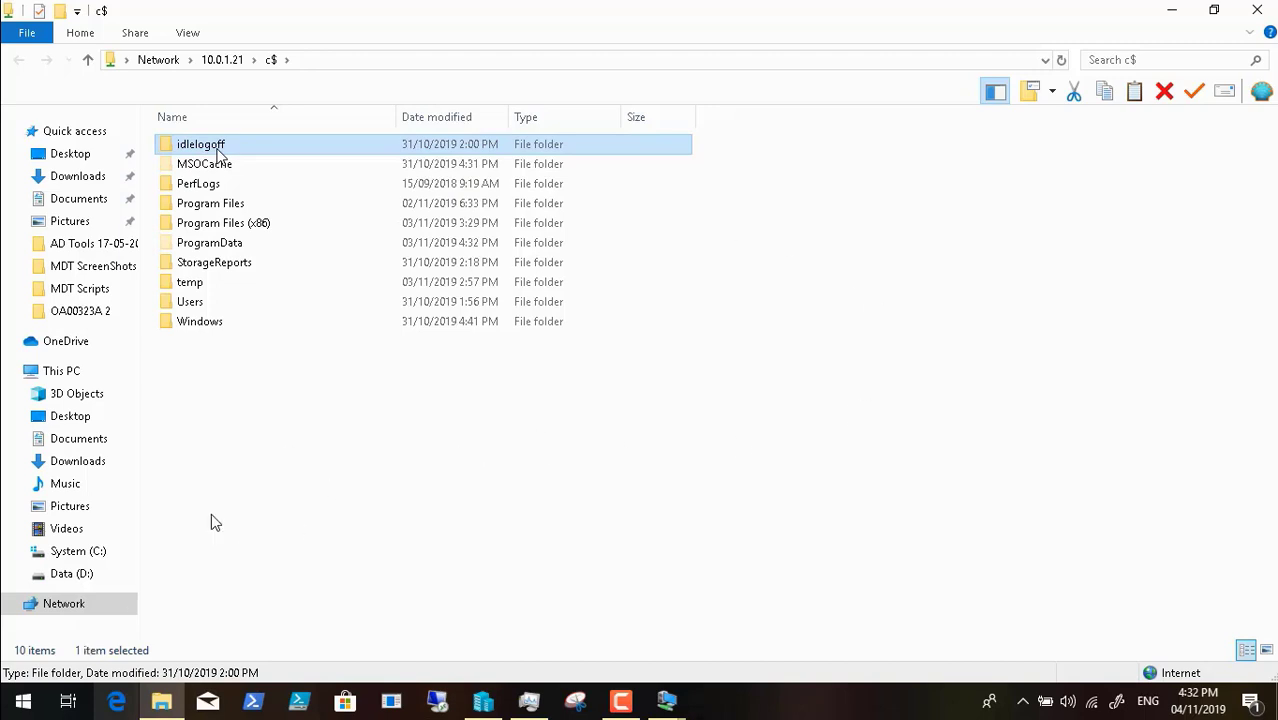
{"action": "right_click", "coordinate": [218, 150]}
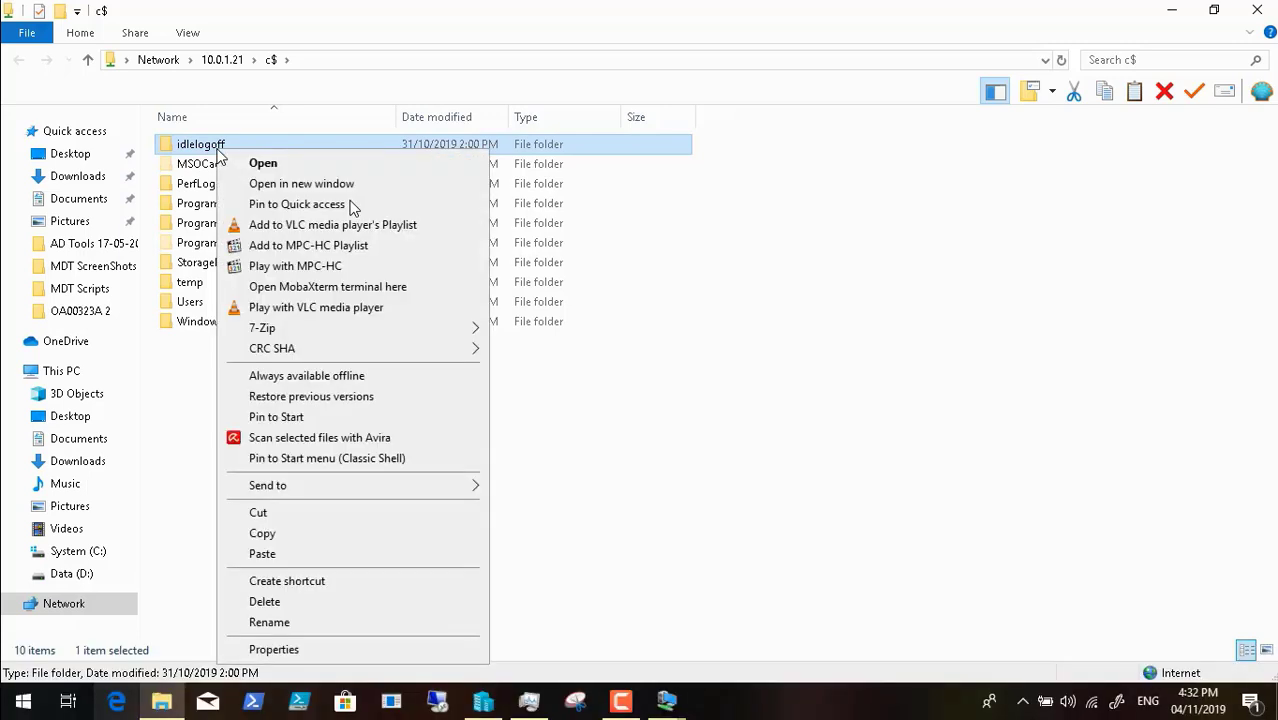
{"action": "left_click", "coordinate": [308, 530]}
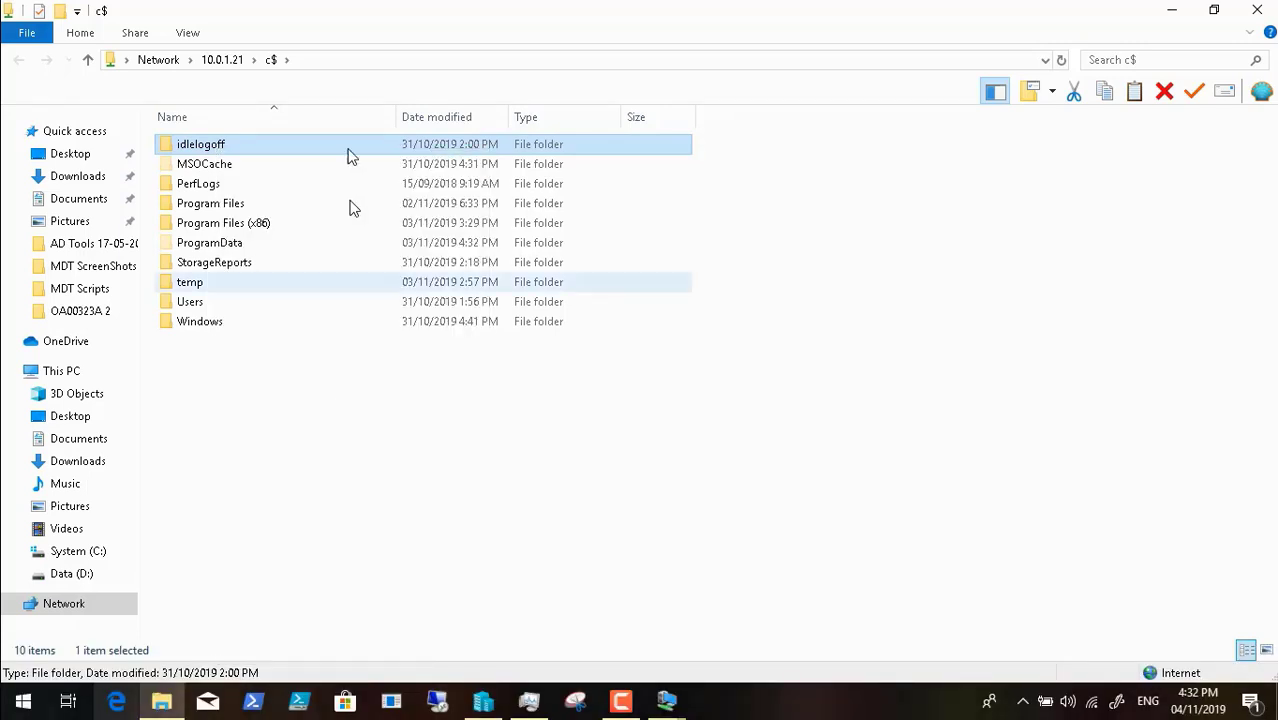
{"action": "left_click", "coordinate": [336, 62]}
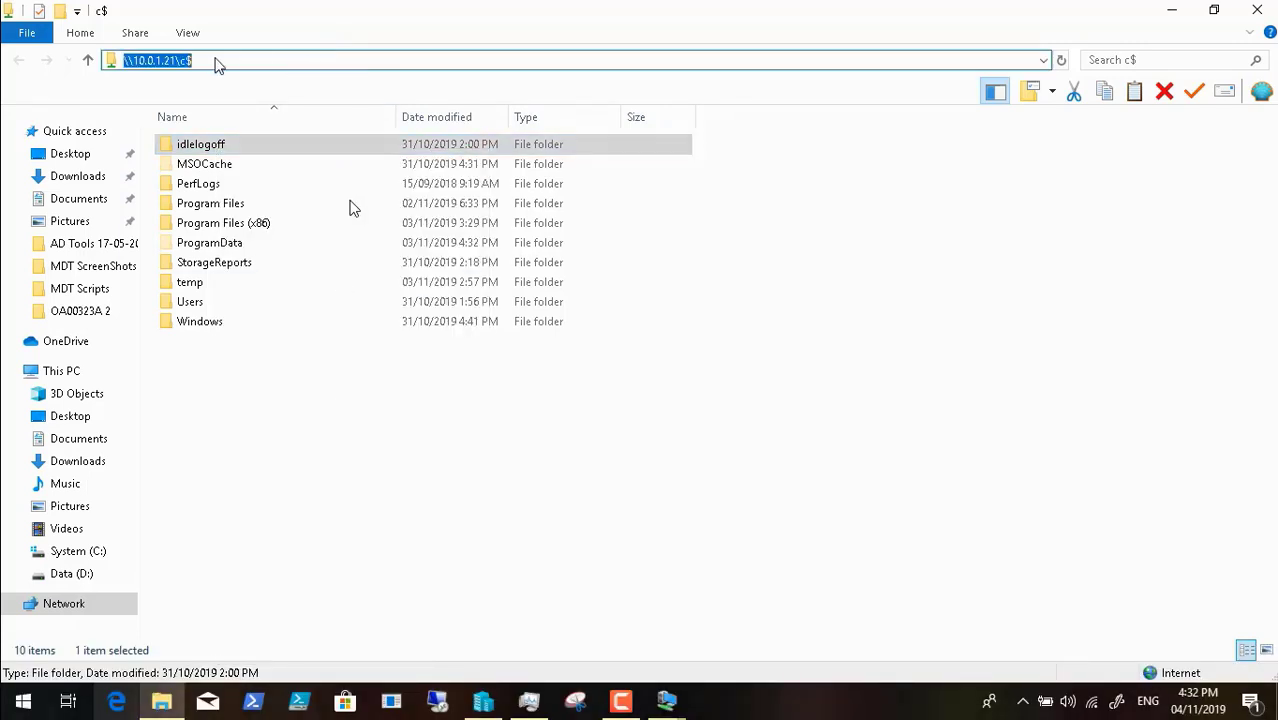
- Paste idlelogoff into \\10.0.1.21\d$\DeploymentShare, then close the Explorer window
{"action": "left_click", "coordinate": [188, 62]}
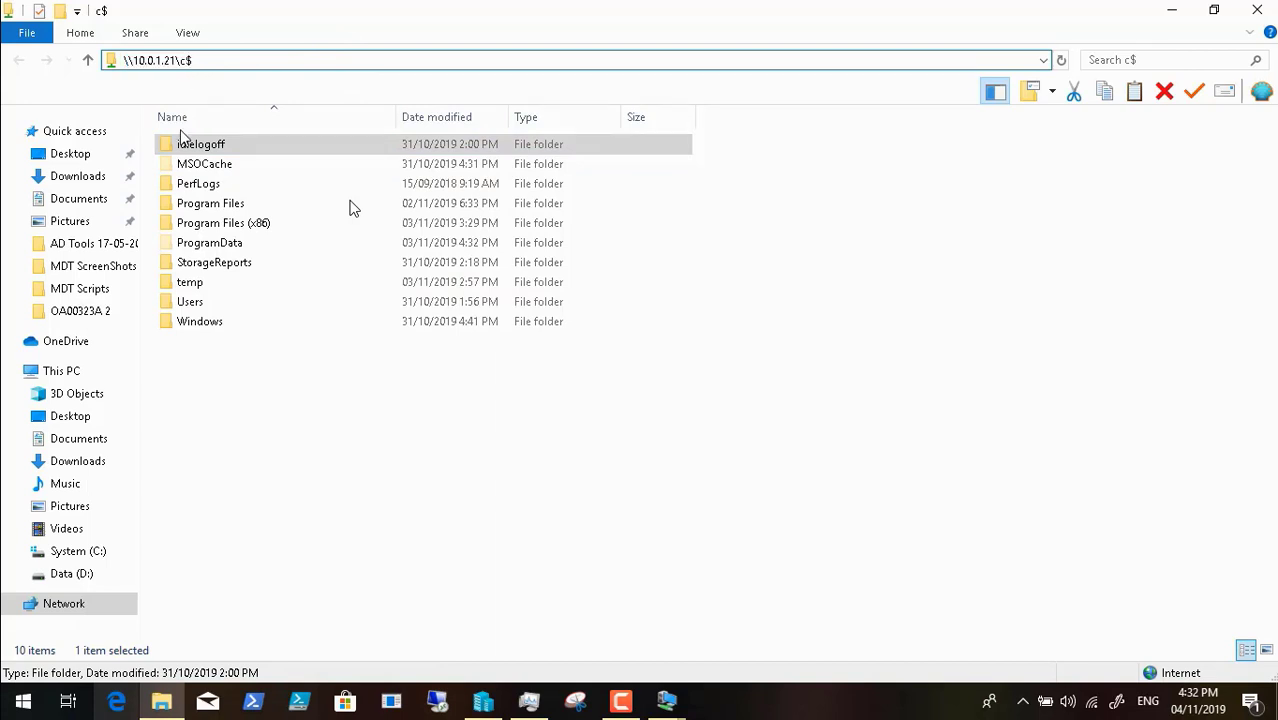
{"action": "key", "text": "BackSpace"}
{"action": "type", "text": "d"}
{"action": "key", "text": "Return"}
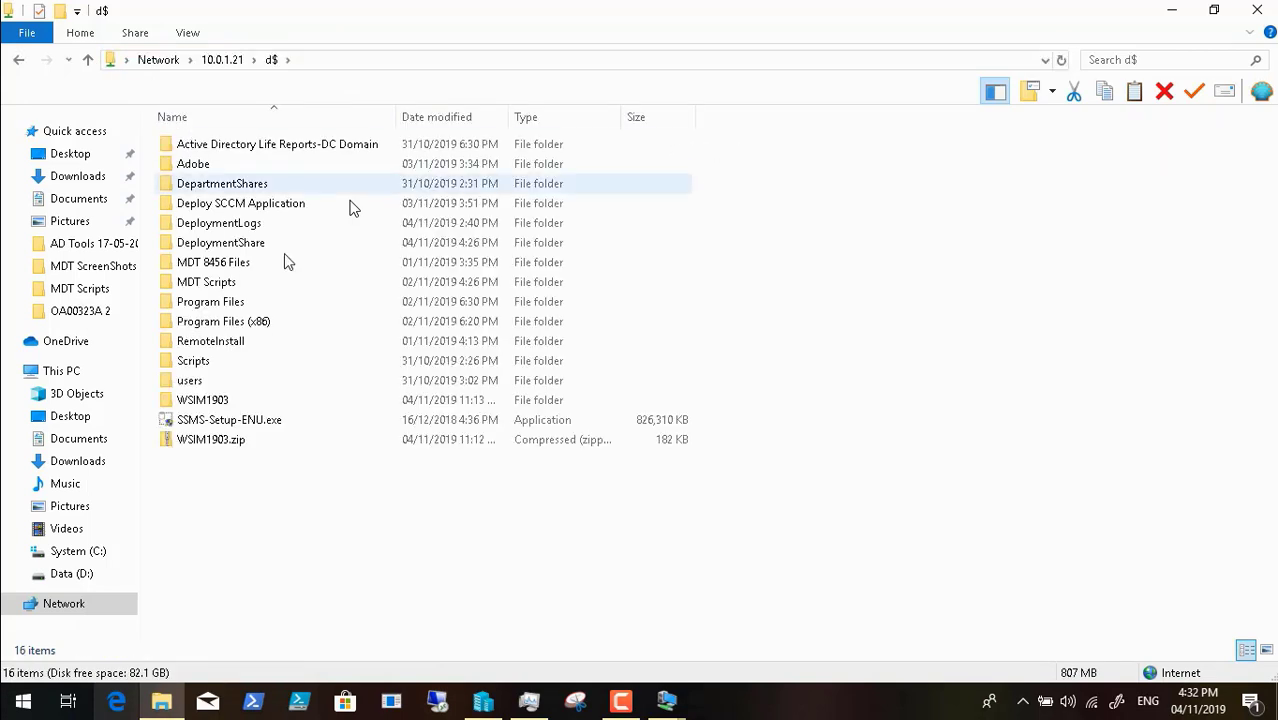
{"action": "left_click", "coordinate": [270, 245]}
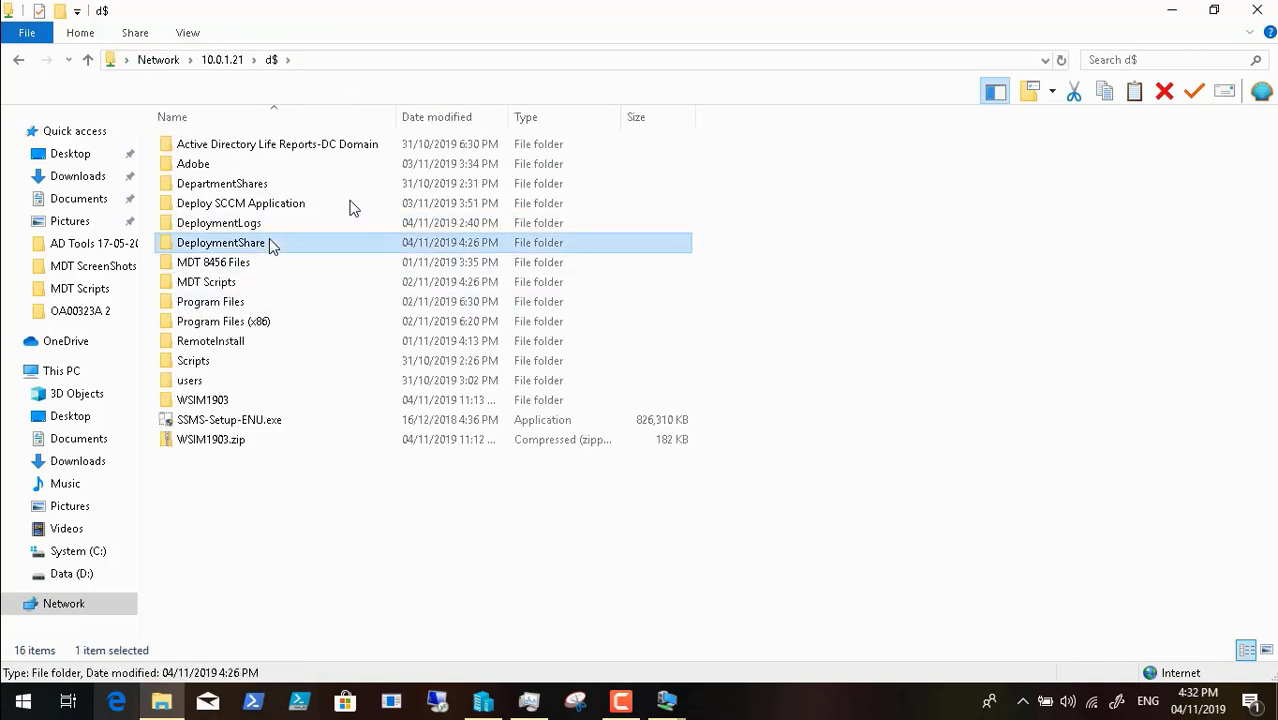
{"action": "double_click", "coordinate": [269, 243]}
{"action": "right_click", "coordinate": [281, 505]}
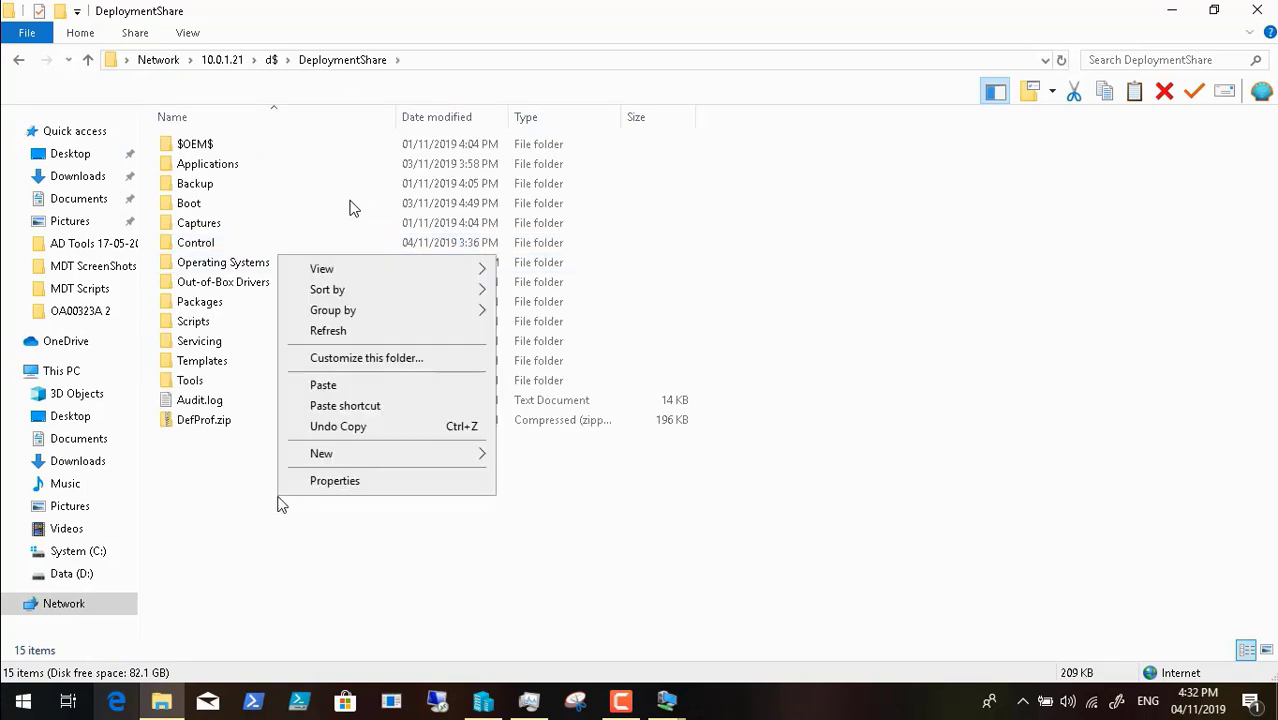
{"action": "left_click", "coordinate": [345, 388]}
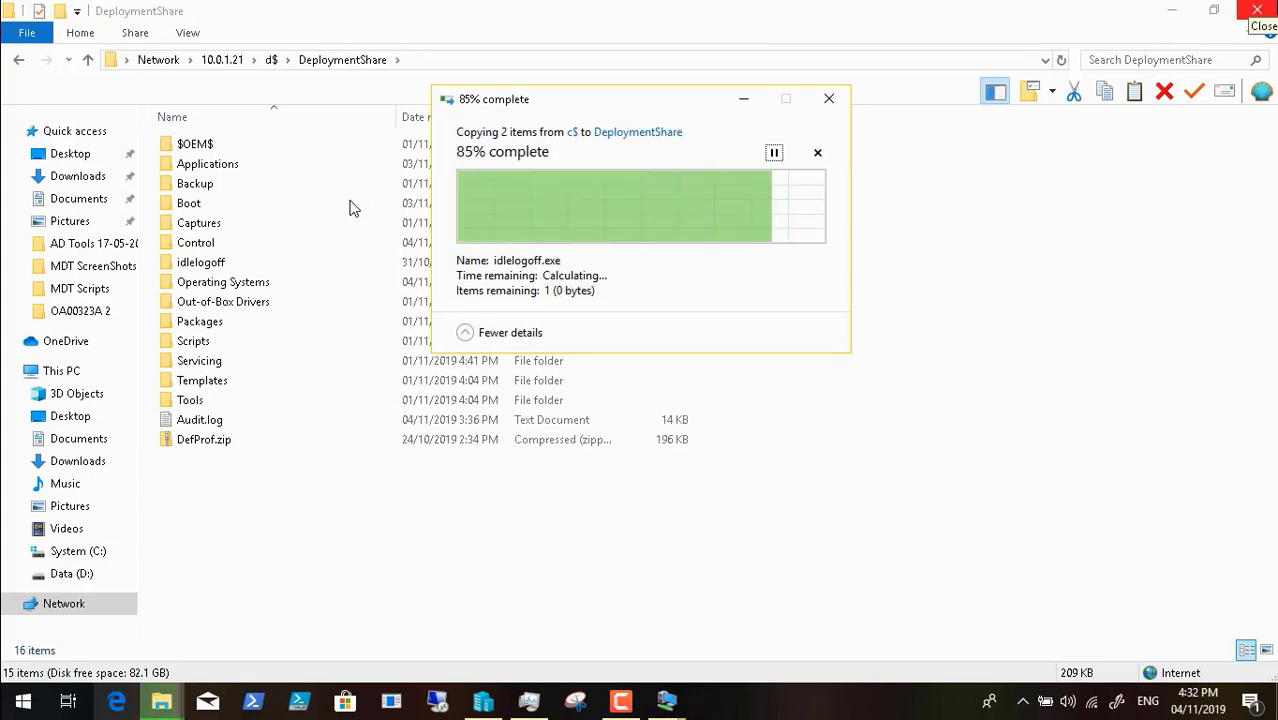
{"action": "left_click", "coordinate": [1258, 10]}
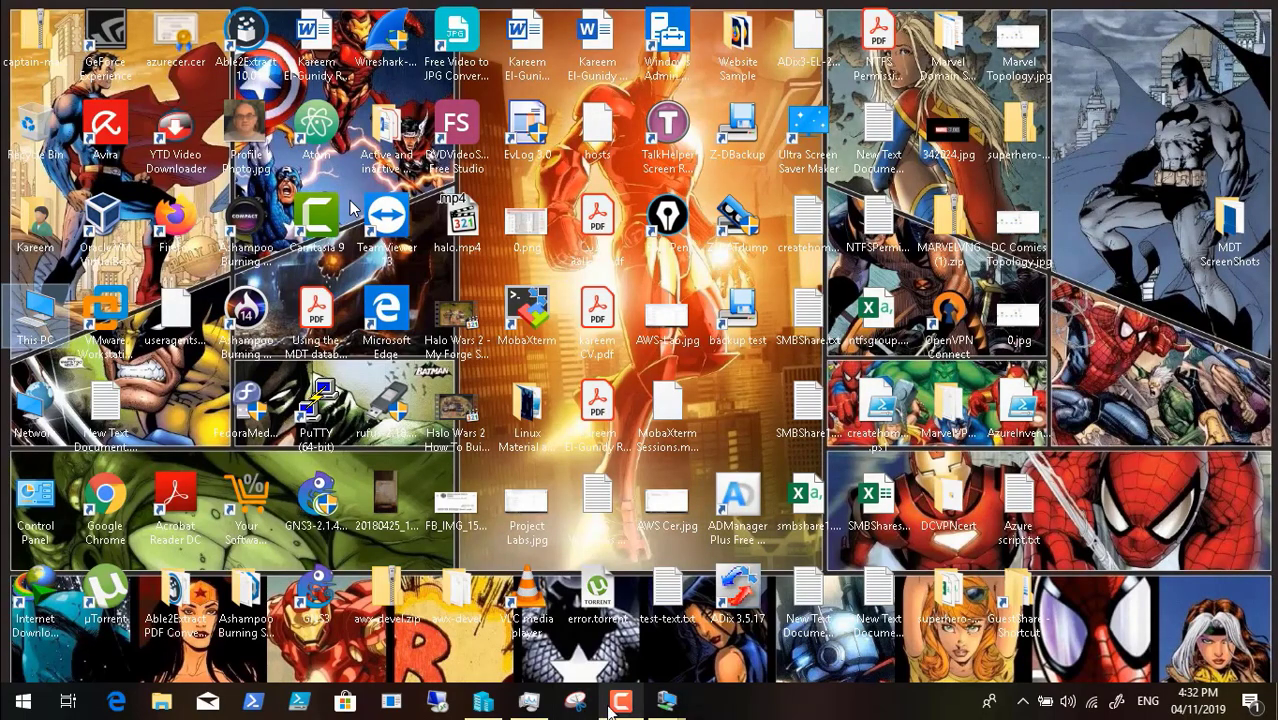
- Pause the screen recording and return the PCDC01 VM session to full screen
{"action": "left_click", "coordinate": [620, 702]}
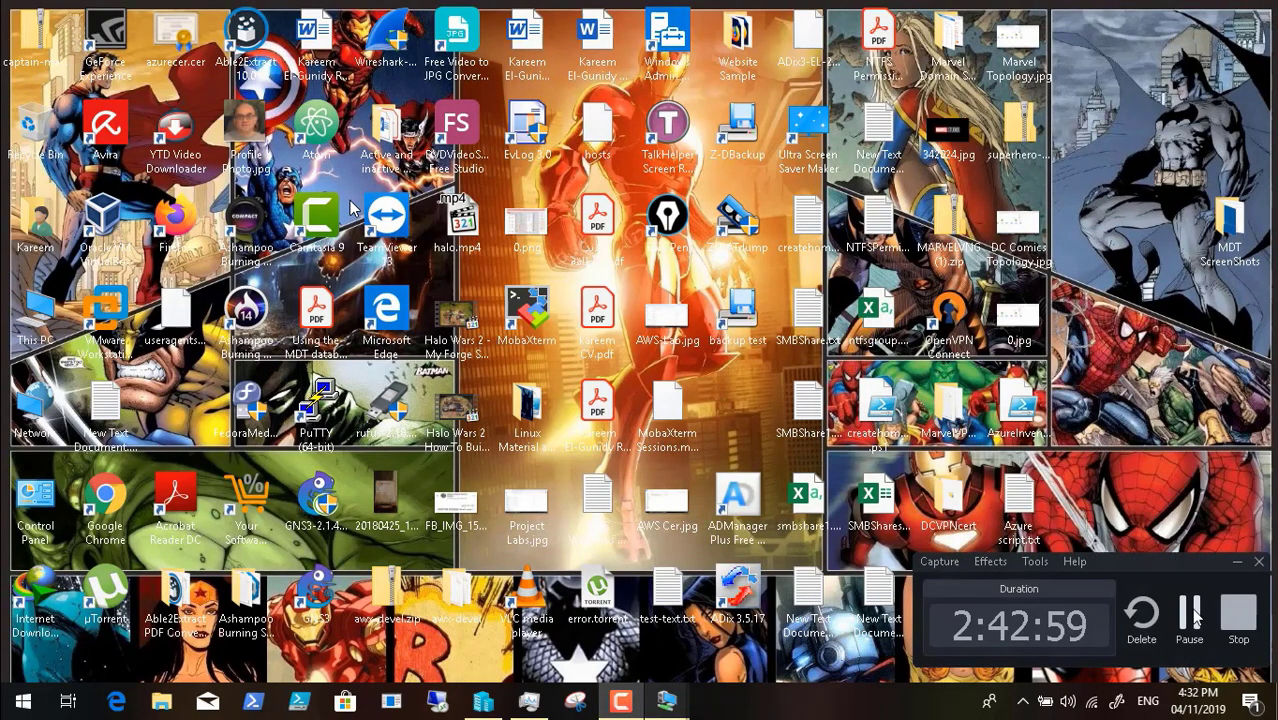
{"action": "left_click", "coordinate": [1189, 612]}
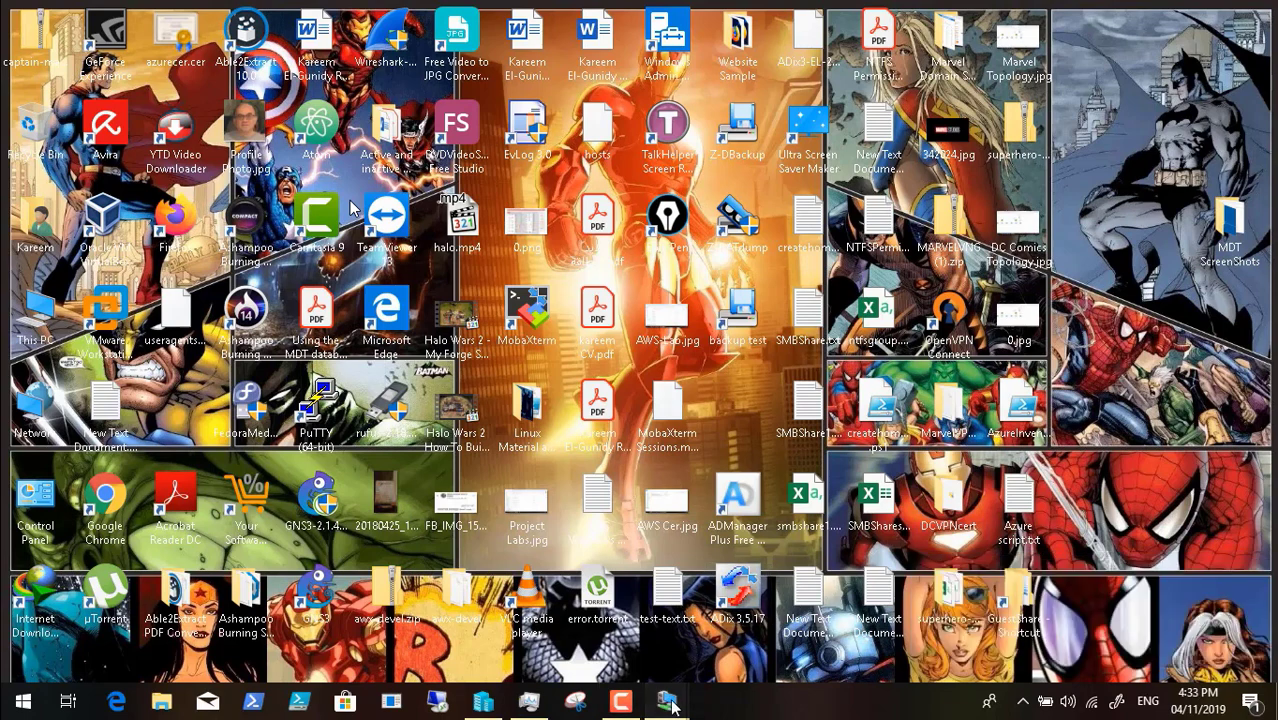
{"action": "left_click", "coordinate": [720, 640]}
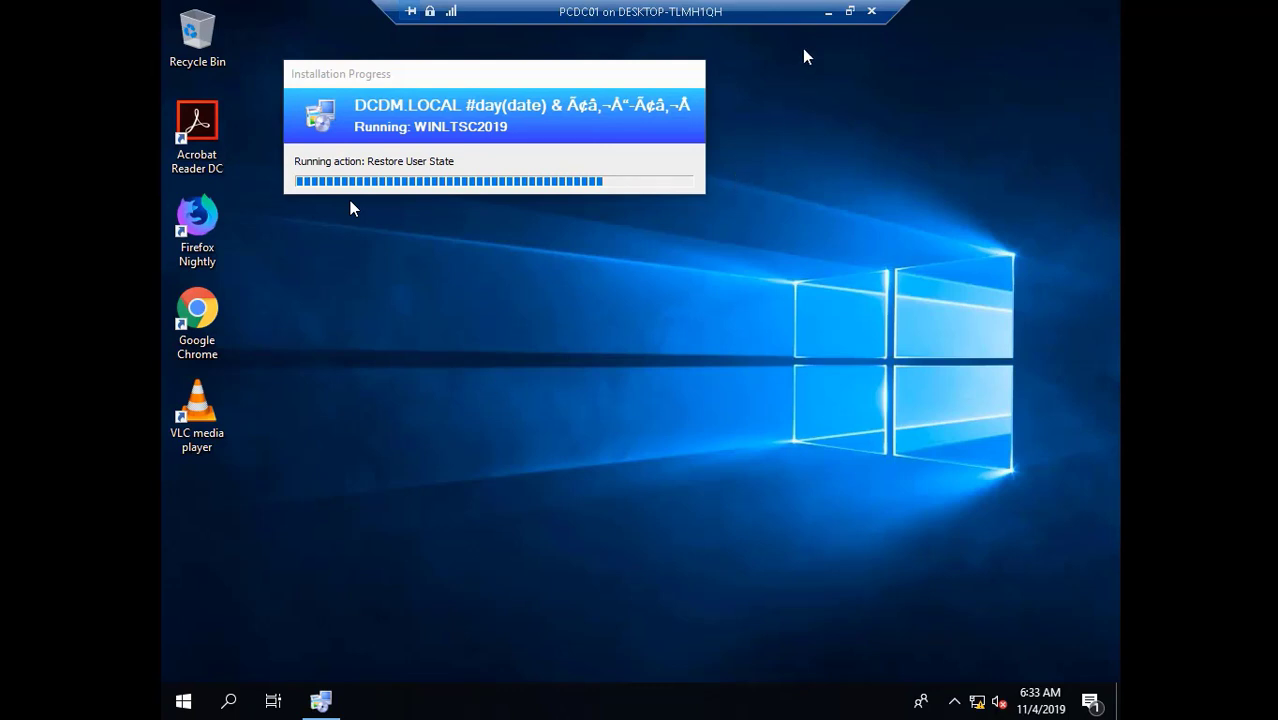
{"action": "left_click", "coordinate": [849, 11]}
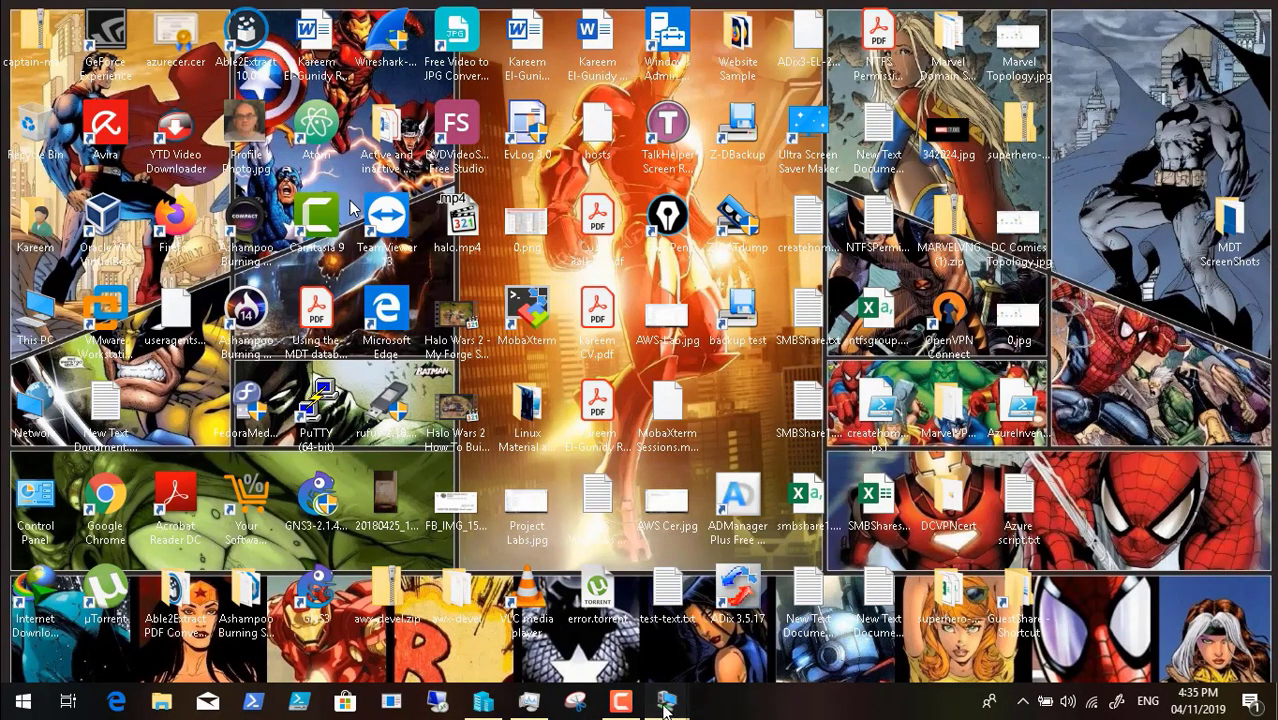
{"action": "mouse_move", "coordinate": [667, 706]}
{"action": "left_click", "coordinate": [767, 640]}
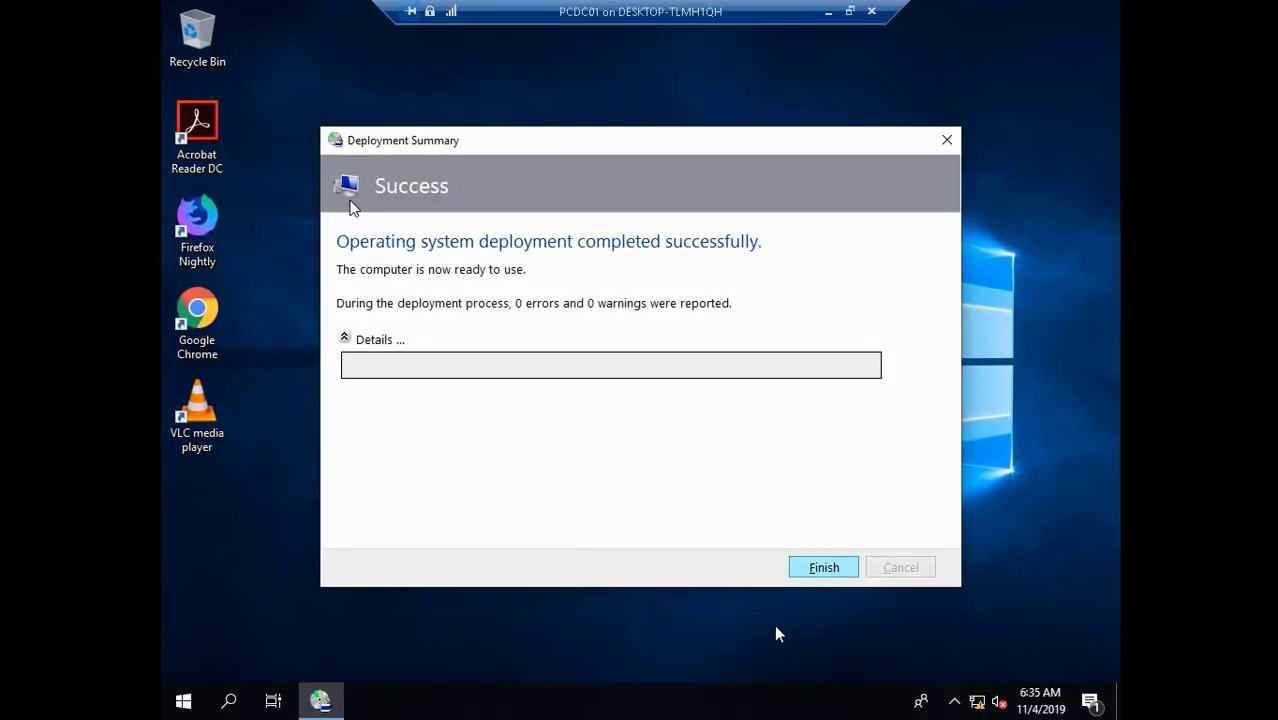
- Finish the Deployment Summary and choose Personalize from the VM desktop's context menu
{"action": "left_click", "coordinate": [822, 568]}
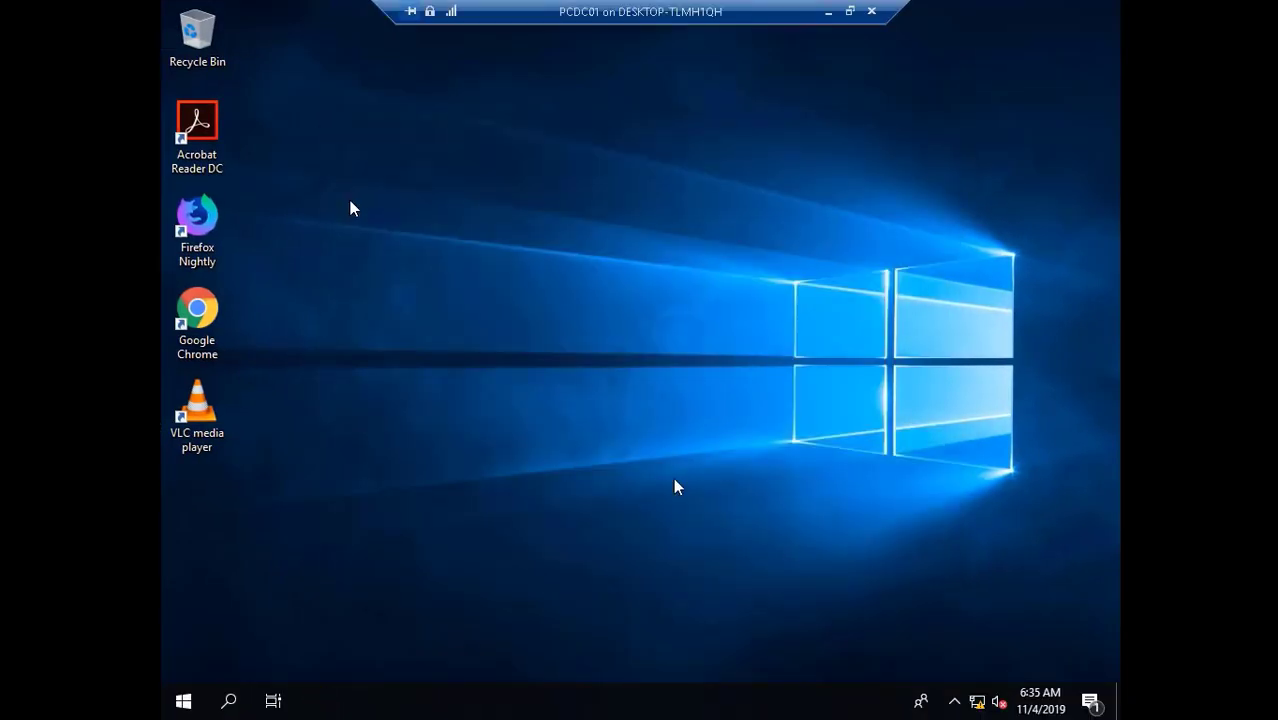
{"action": "right_click", "coordinate": [411, 336]}
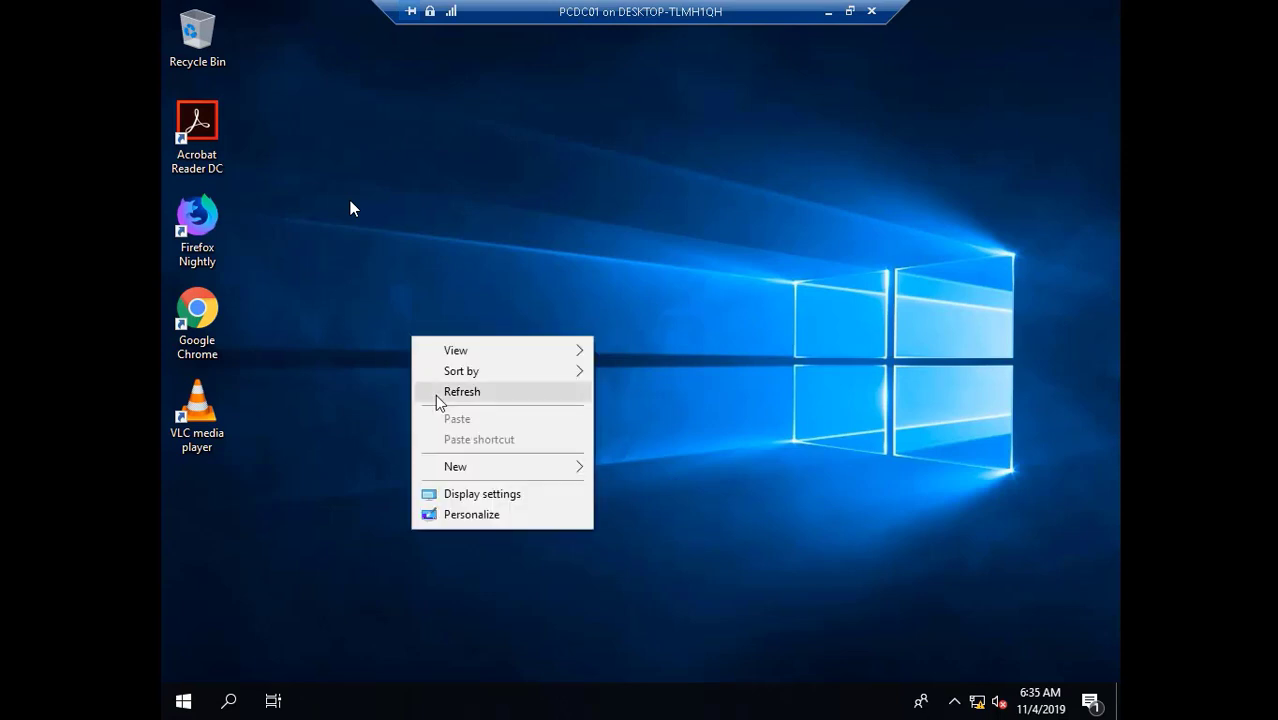
{"action": "left_click", "coordinate": [472, 514]}
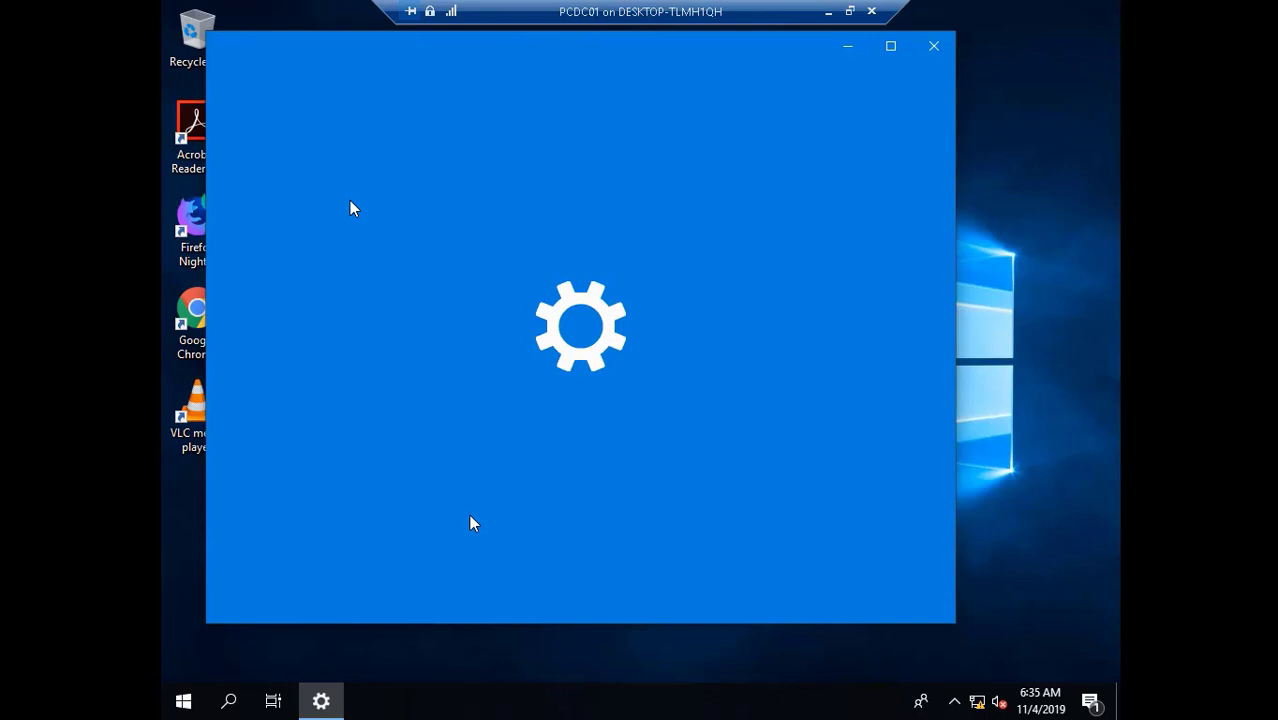
- Open \\dcdc02\deploymentshare$\ through the Run box on the VM
{"action": "left_click", "coordinate": [177, 704]}
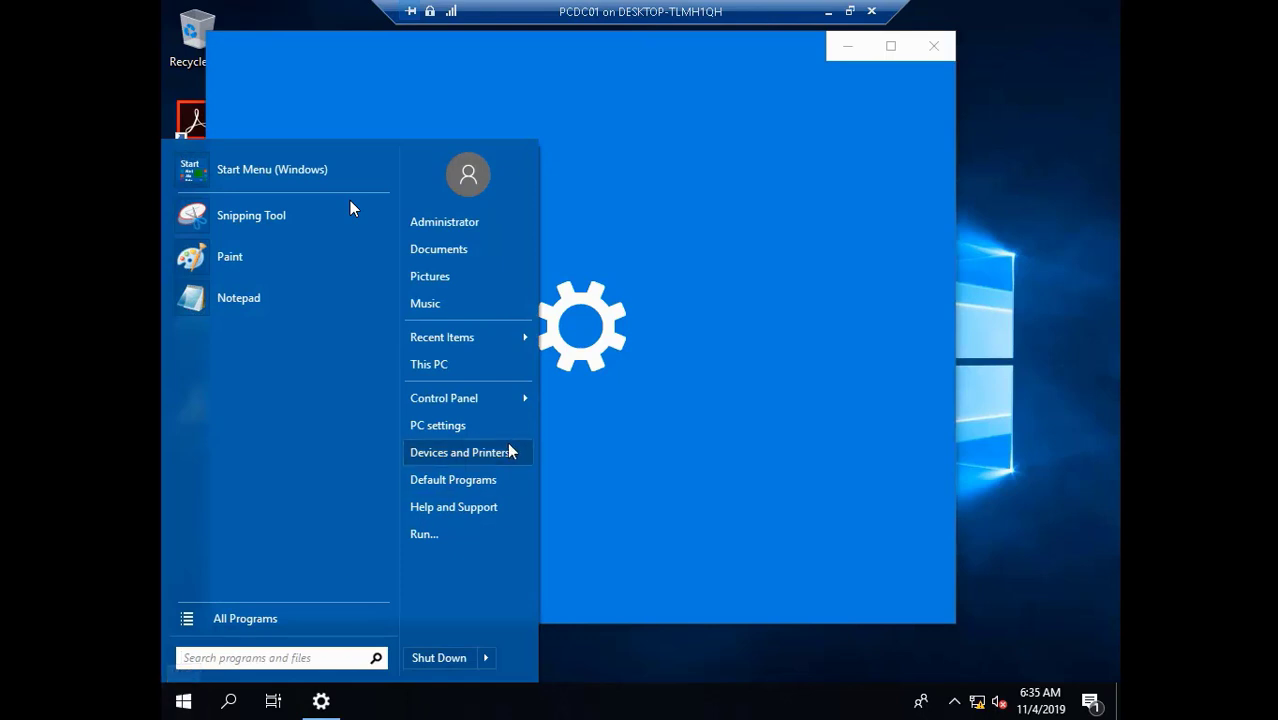
{"action": "left_click", "coordinate": [424, 534]}
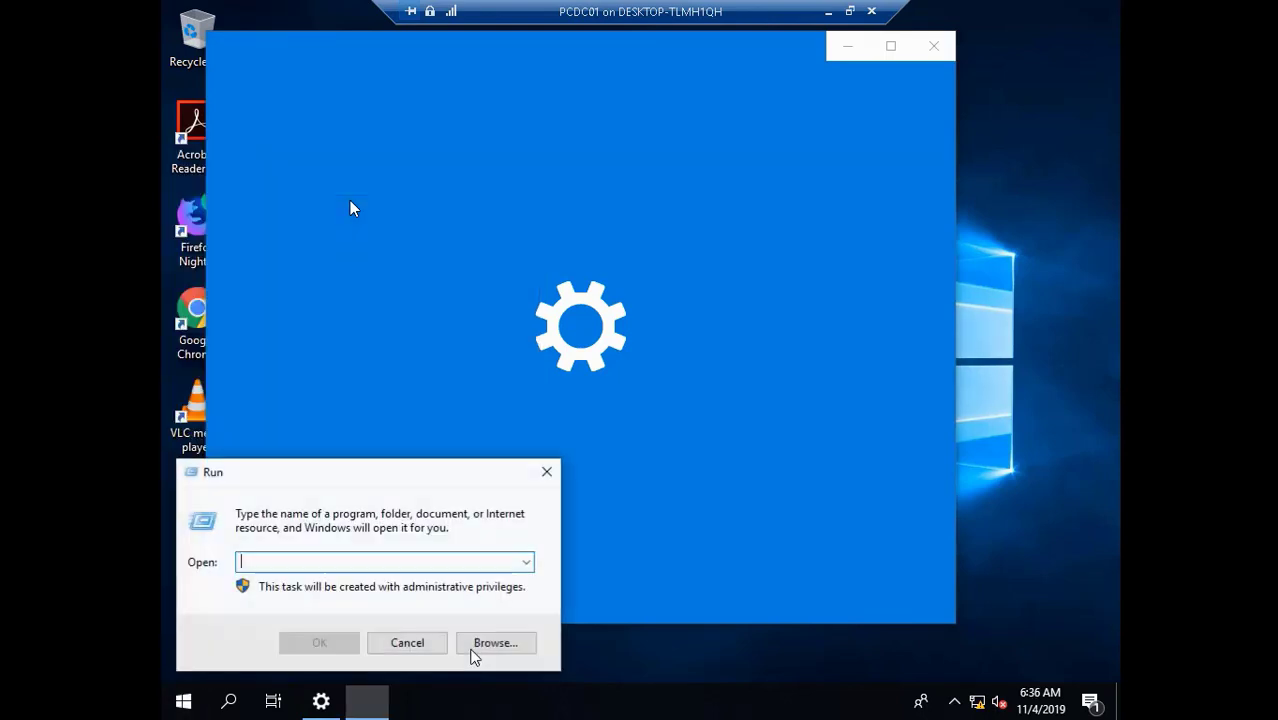
{"action": "type", "text": "\\dcdc02\\"}
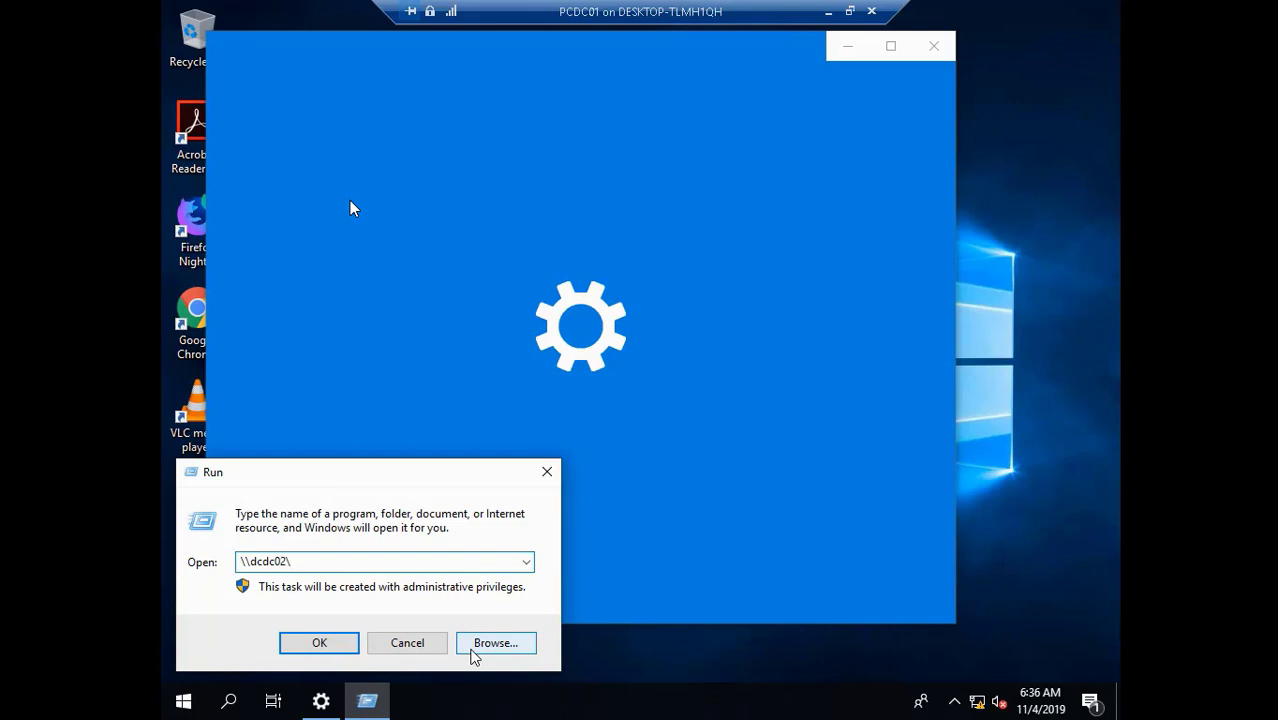
{"action": "type", "text": "deploymentshare"}
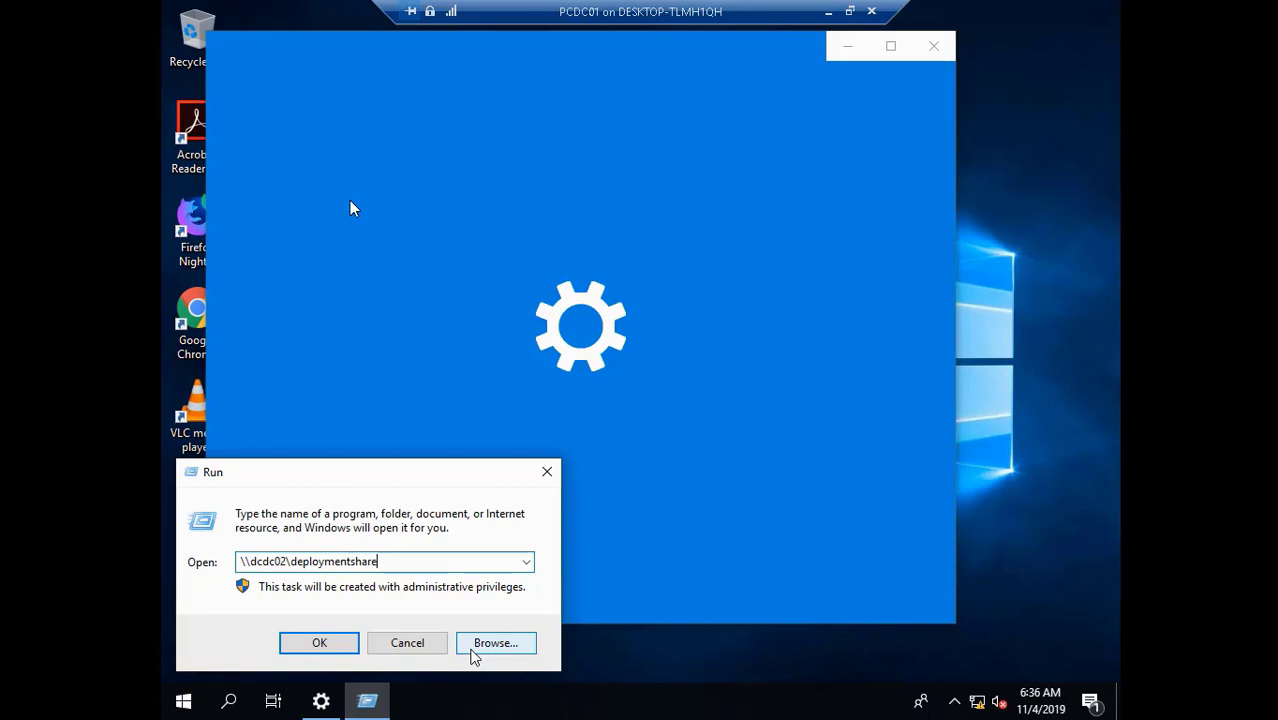
{"action": "type", "text": "$\\"}
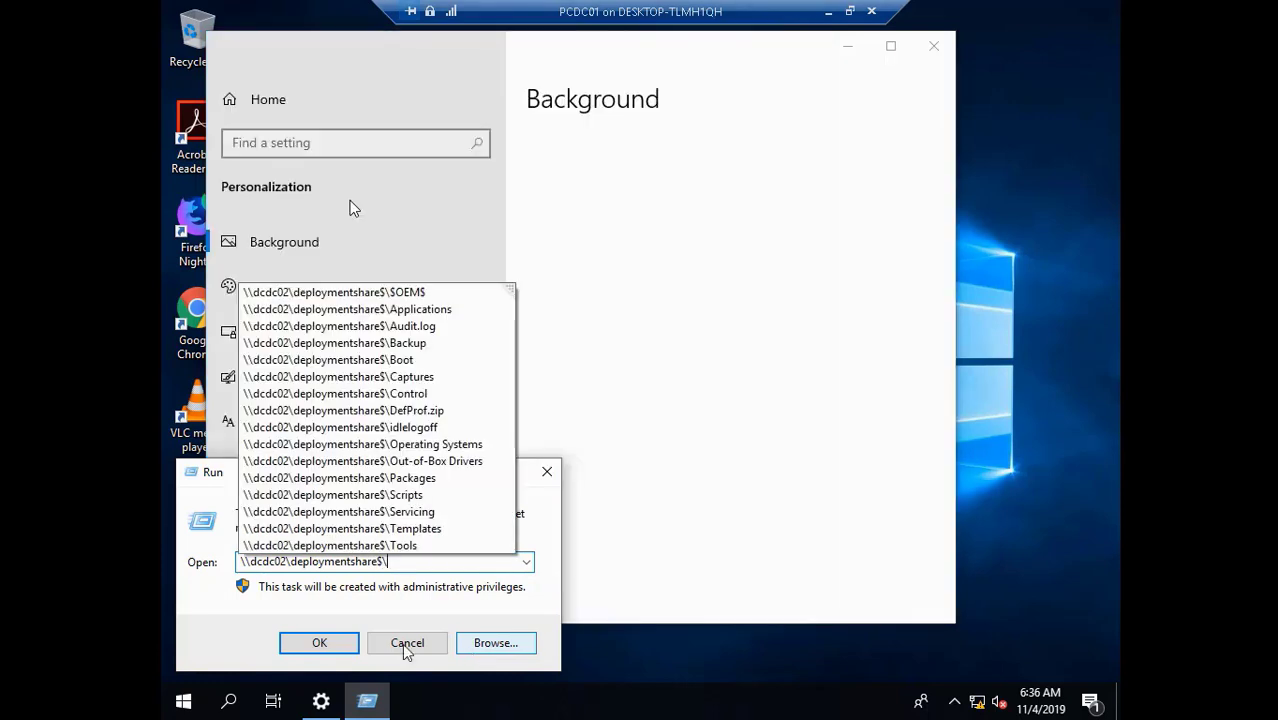
{"action": "left_click", "coordinate": [319, 643]}
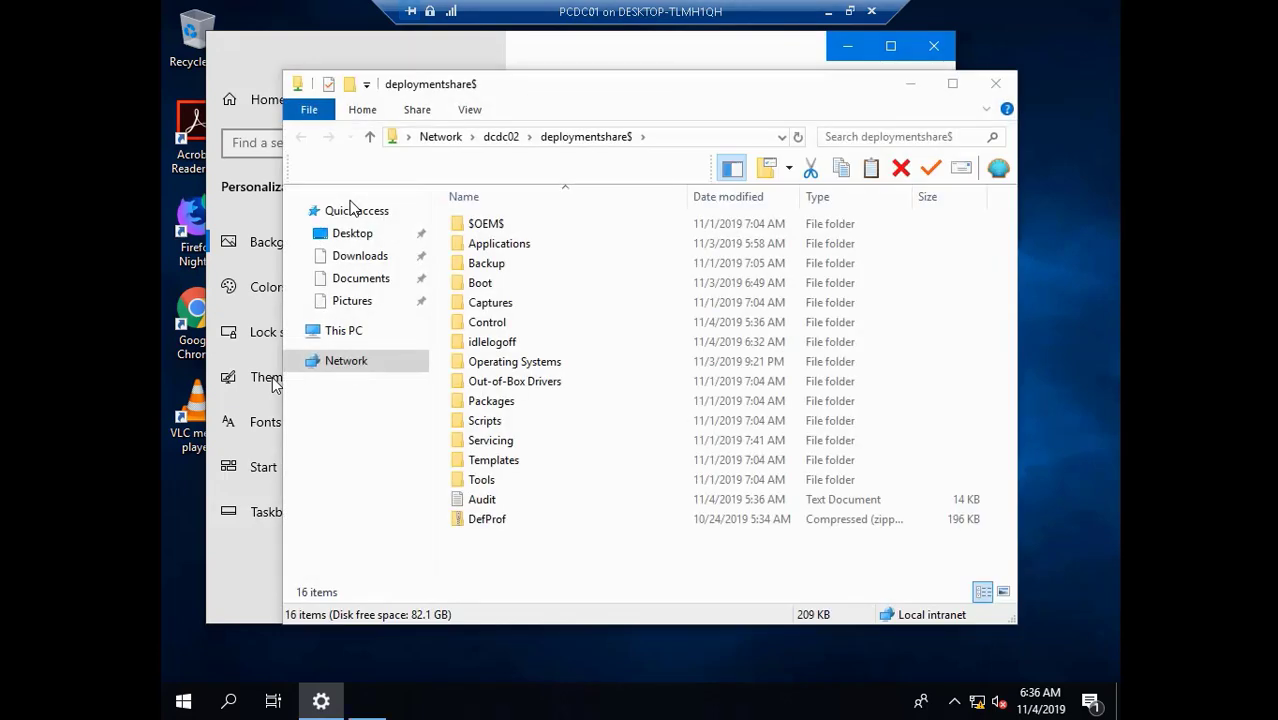
- Move the idlelogoff folder from the deployment share to the Windows (C:) drive
{"action": "left_click", "coordinate": [497, 345]}
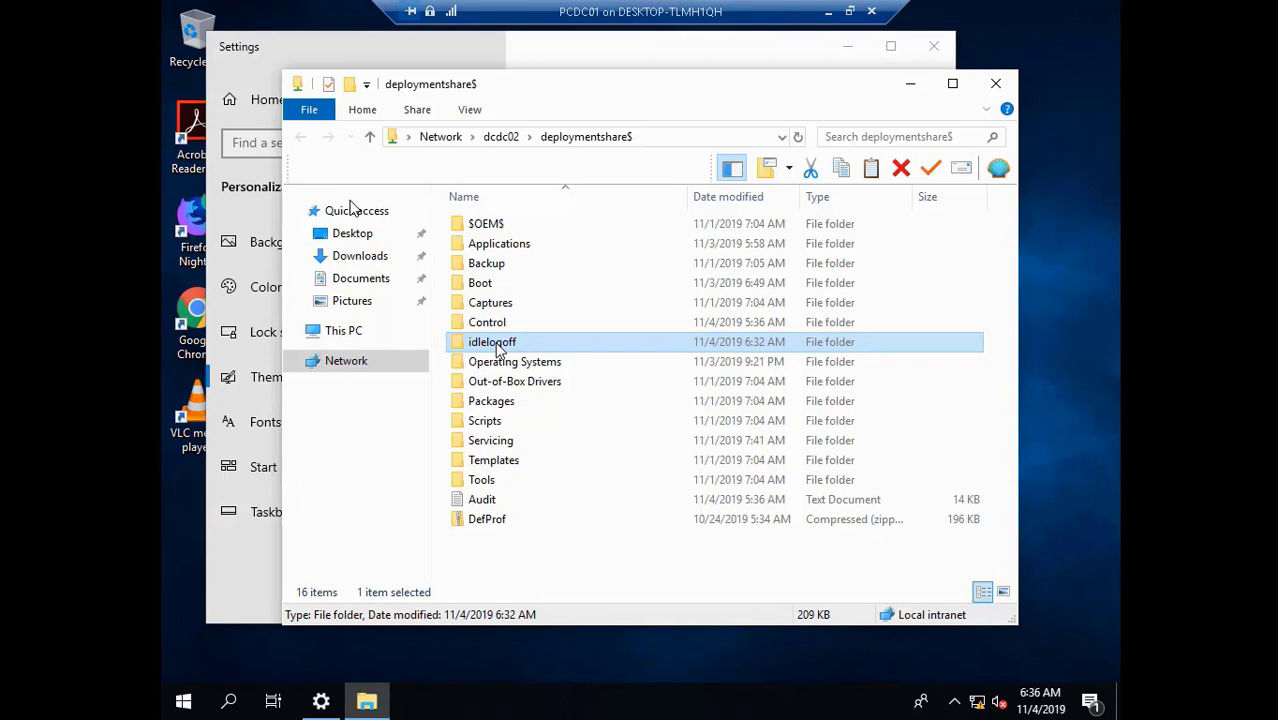
{"action": "right_click", "coordinate": [497, 346]}
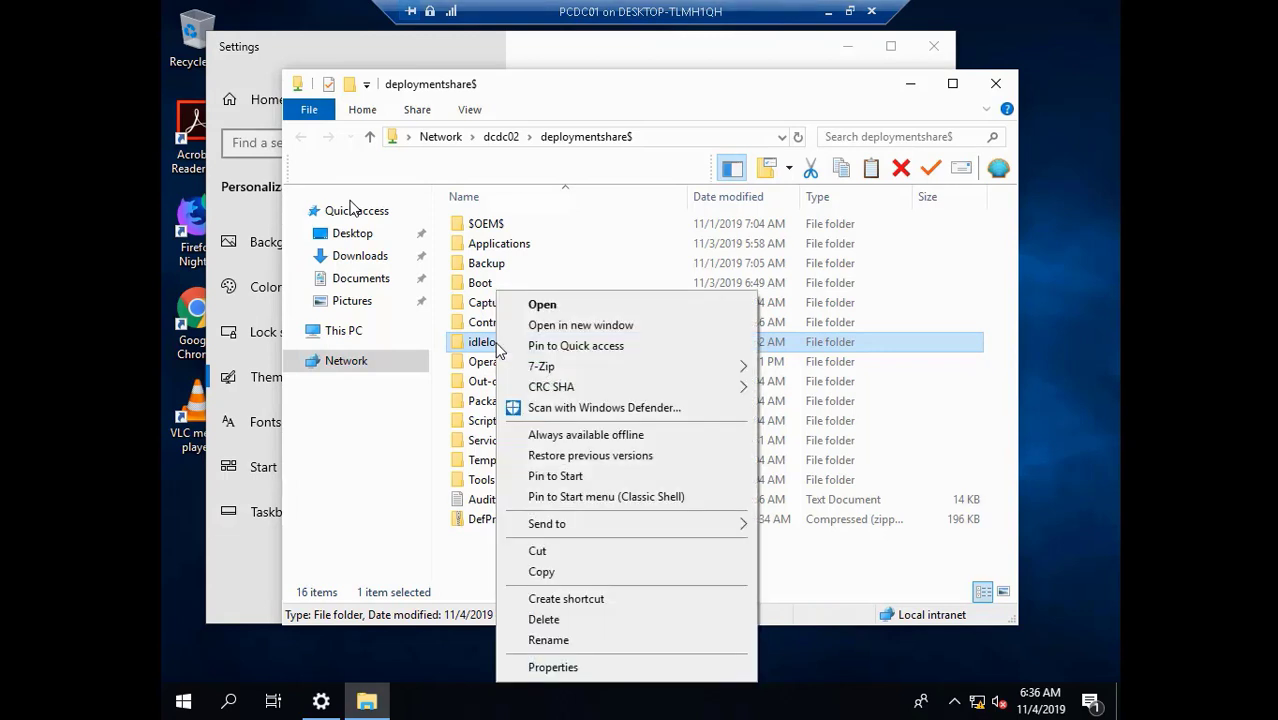
{"action": "left_click", "coordinate": [597, 553]}
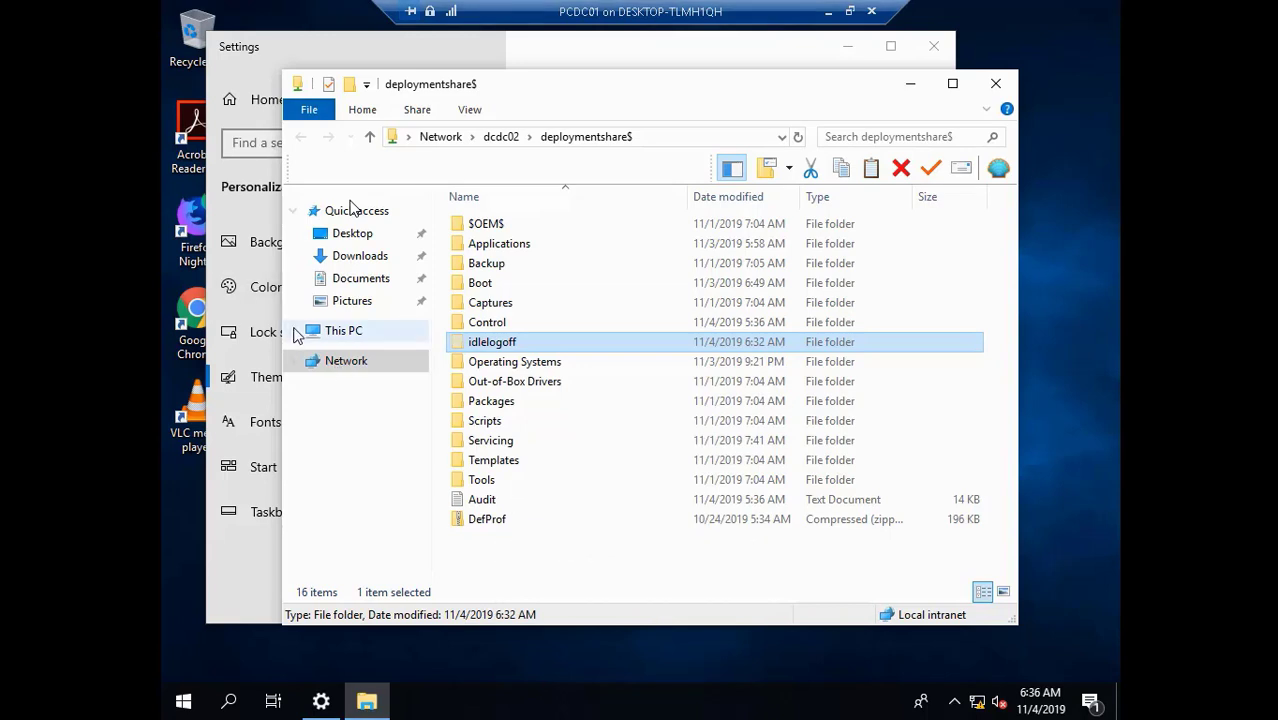
{"action": "left_click", "coordinate": [334, 332]}
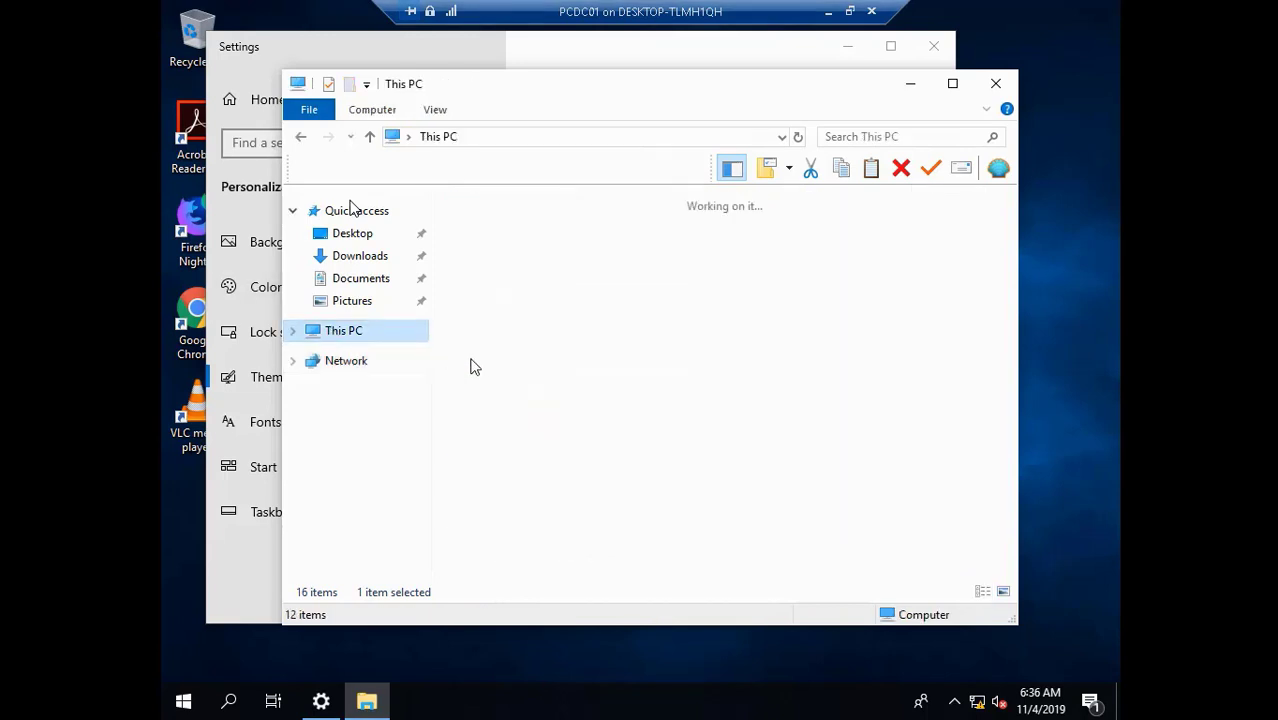
{"action": "left_click", "coordinate": [733, 481]}
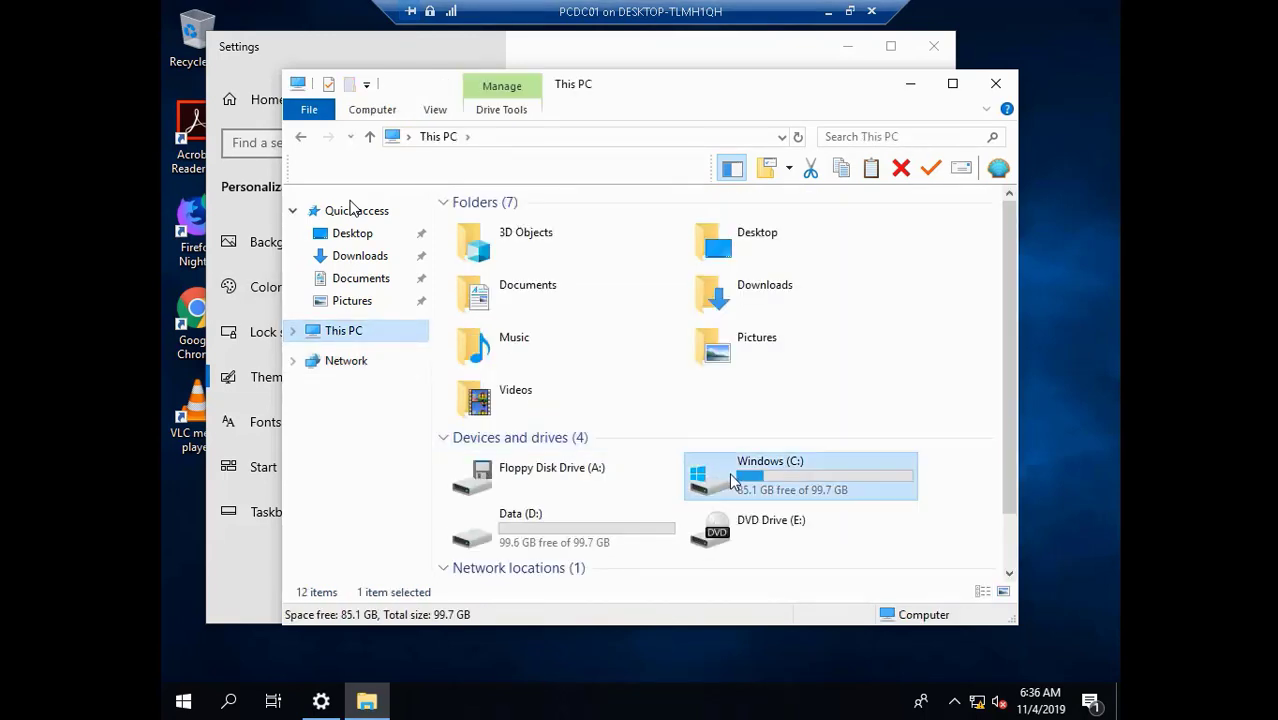
{"action": "double_click", "coordinate": [733, 481]}
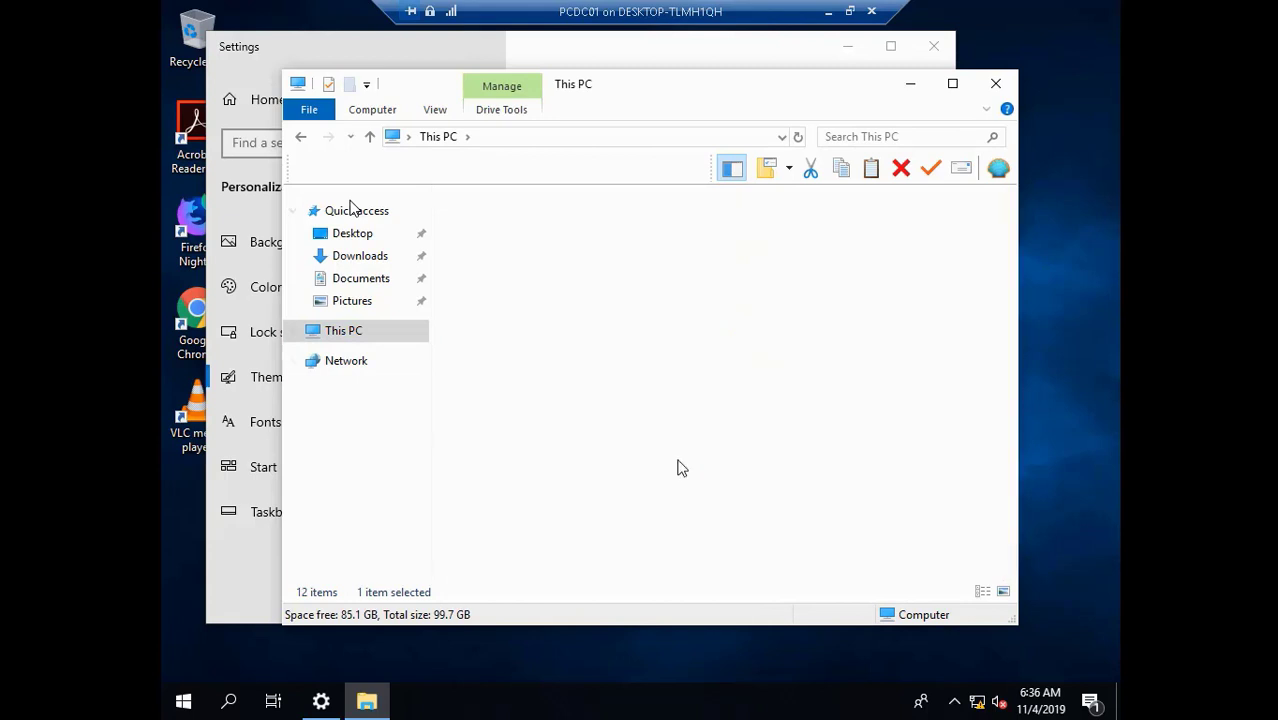
{"action": "right_click", "coordinate": [601, 427]}
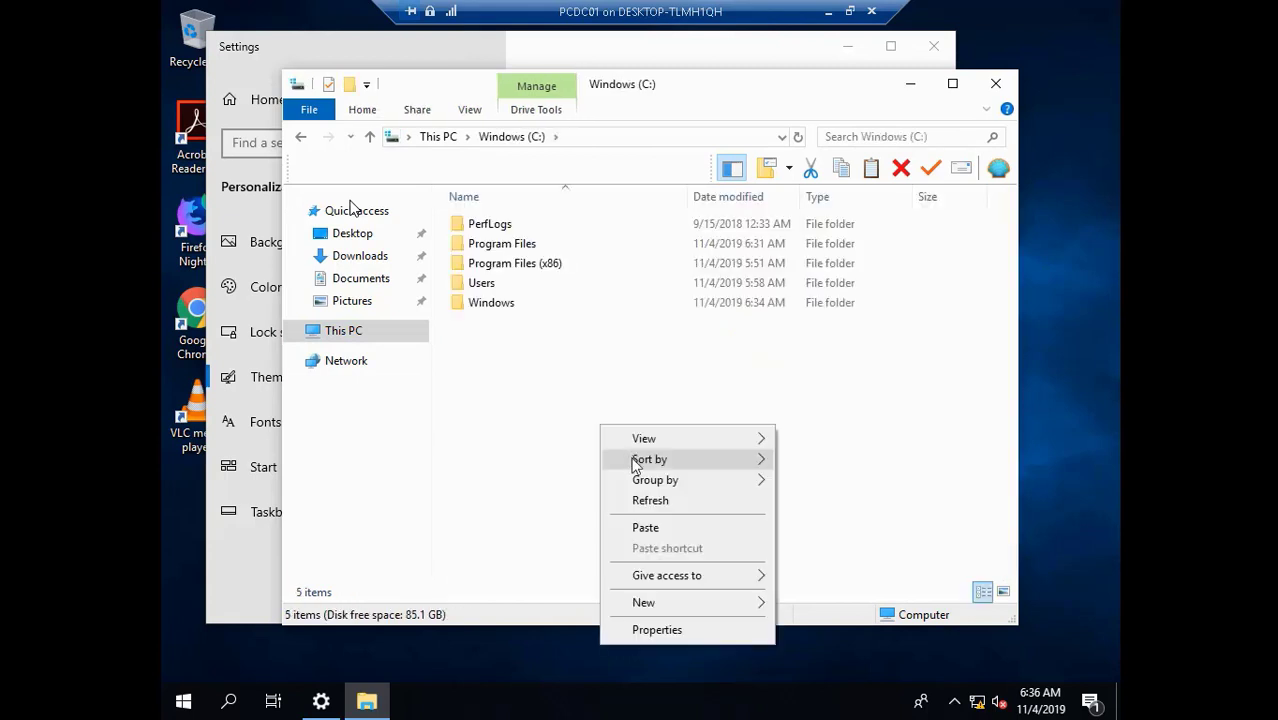
{"action": "left_click", "coordinate": [646, 528]}
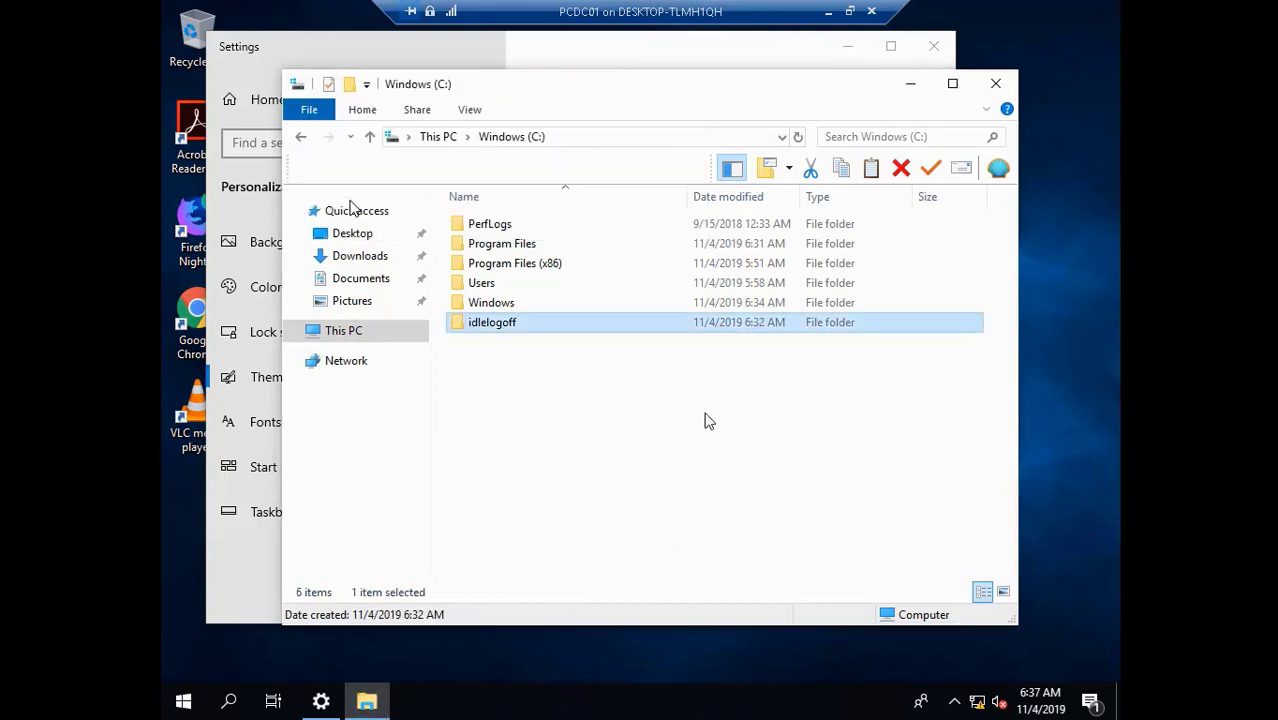
- Return to the deploymentshare$ folder, cut the DefProf zip, and close Explorer
{"action": "left_click", "coordinate": [302, 137]}
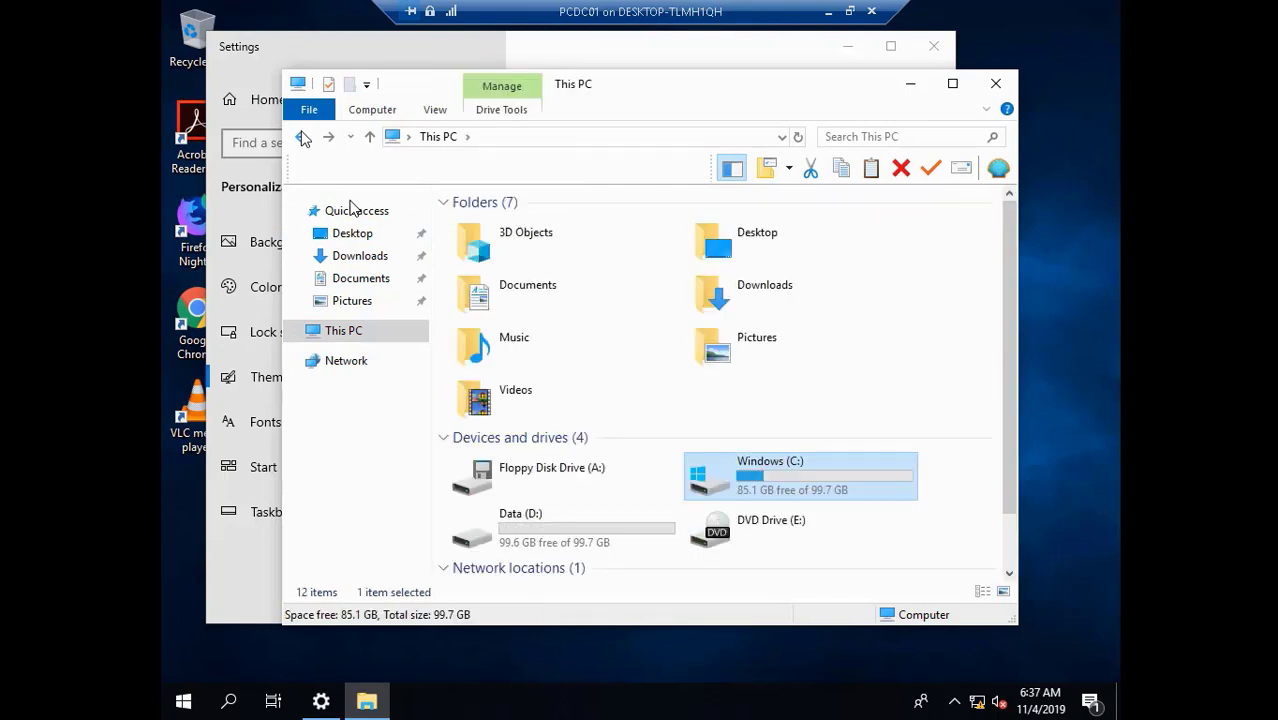
{"action": "left_click", "coordinate": [302, 137]}
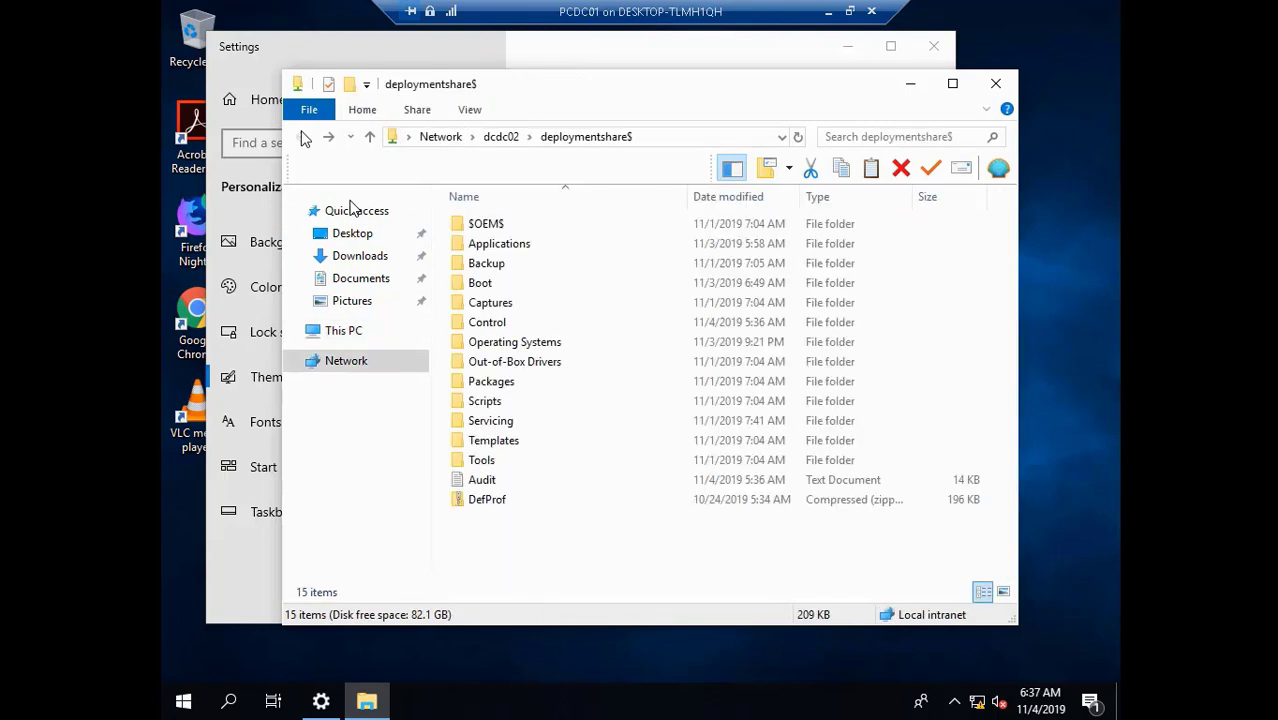
{"action": "left_click", "coordinate": [495, 502]}
{"action": "right_click", "coordinate": [493, 506]}
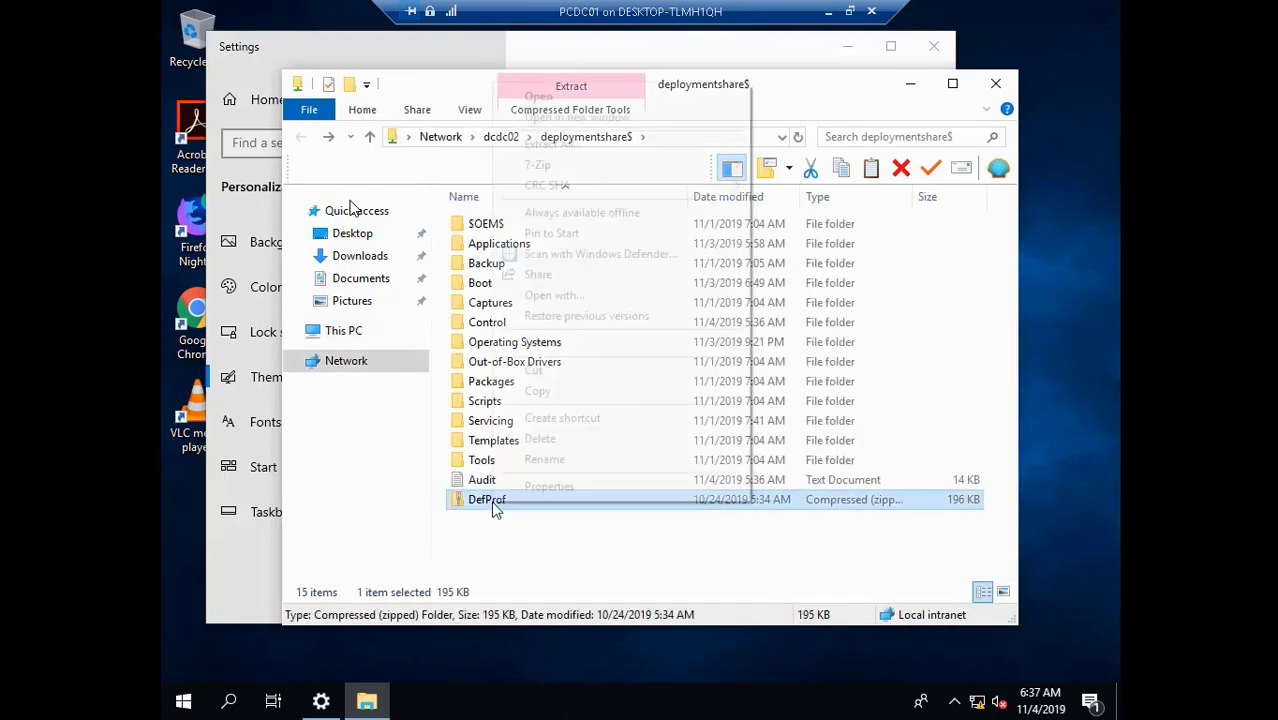
{"action": "left_click", "coordinate": [570, 367]}
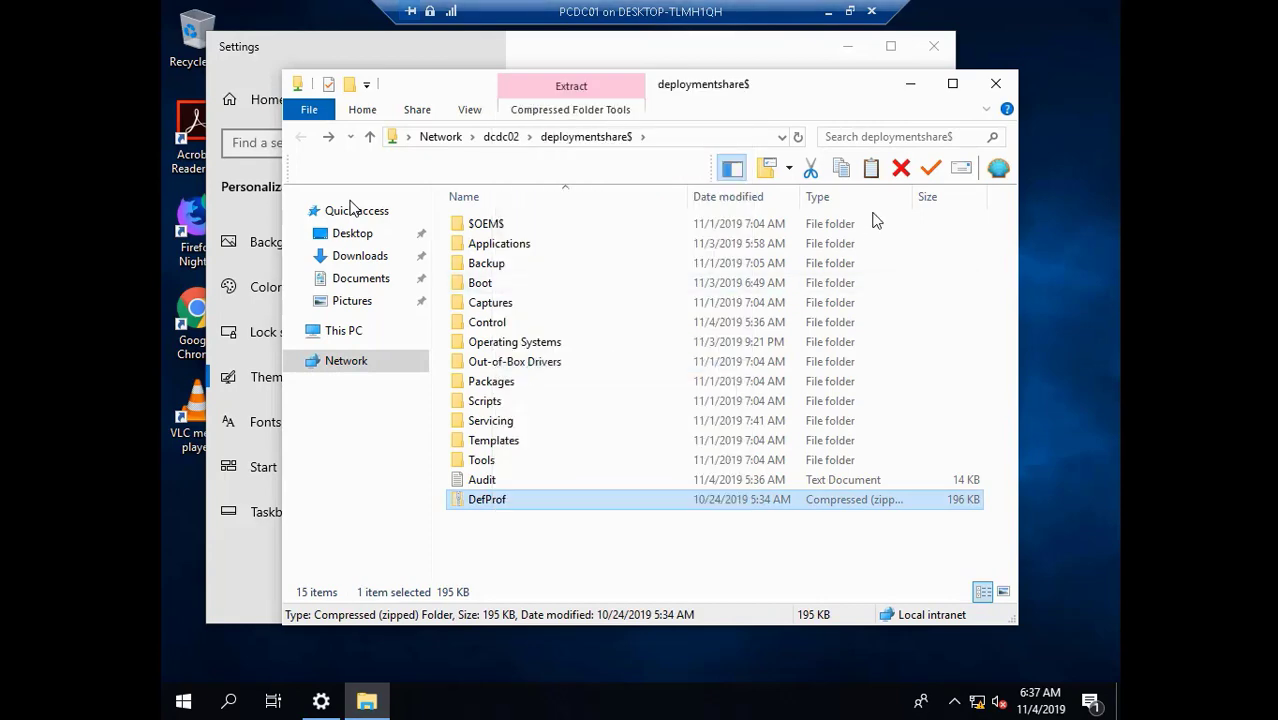
{"action": "left_click", "coordinate": [996, 83]}
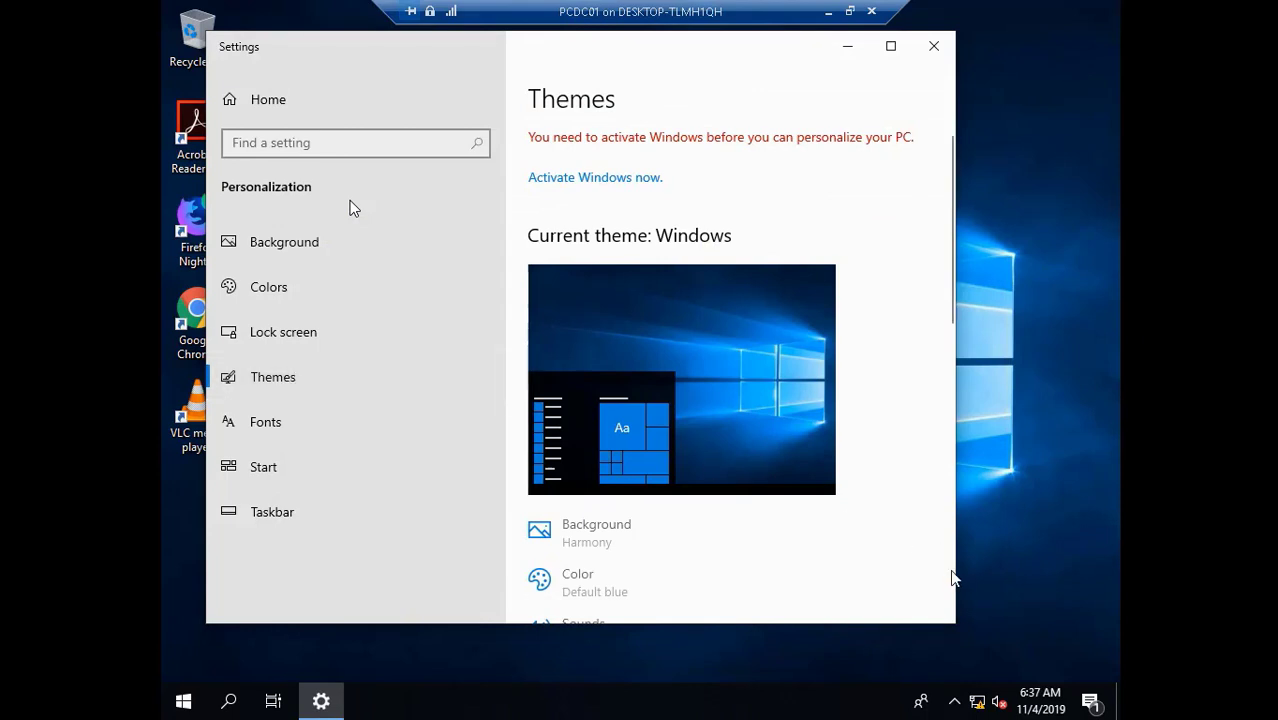
- Scroll the Personalization Themes page down to its Related Settings links
{"action": "scroll", "coordinate": [948, 594], "scroll_direction": "down", "scroll_amount": 5}
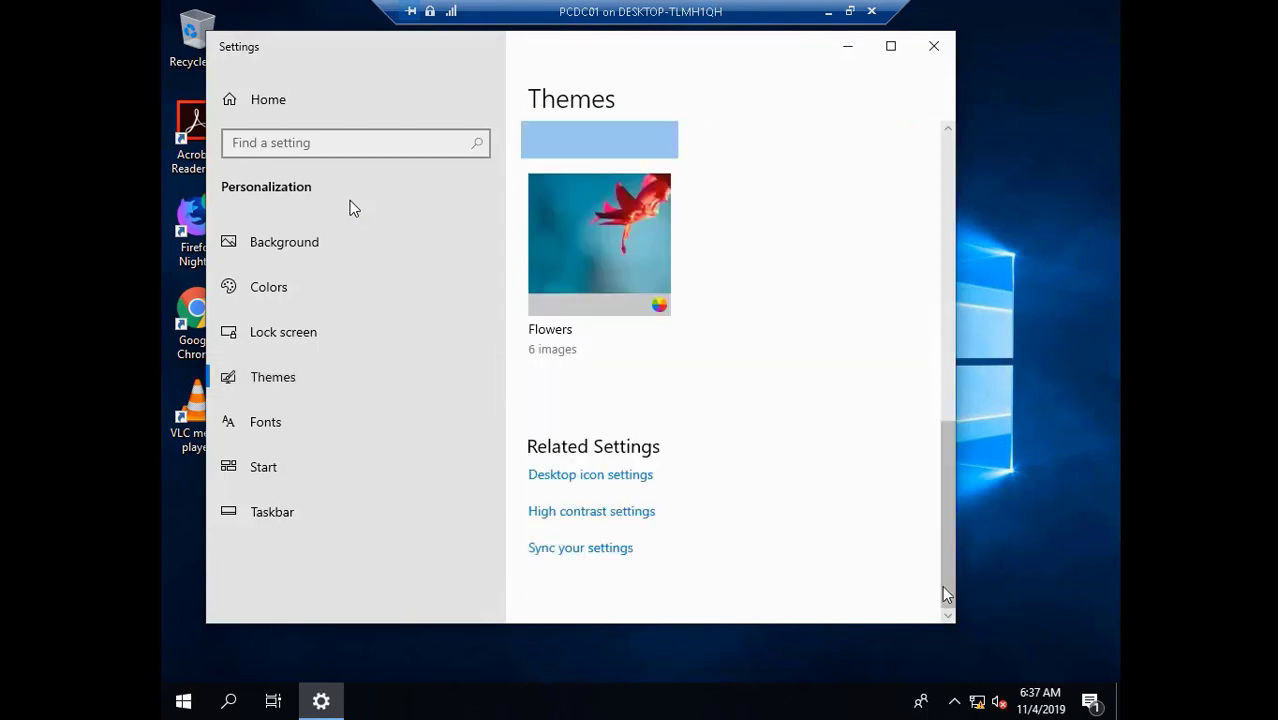
- Show the Computer, User's Files and Control Panel desktop icons, then close Settings
{"action": "left_click", "coordinate": [573, 476]}
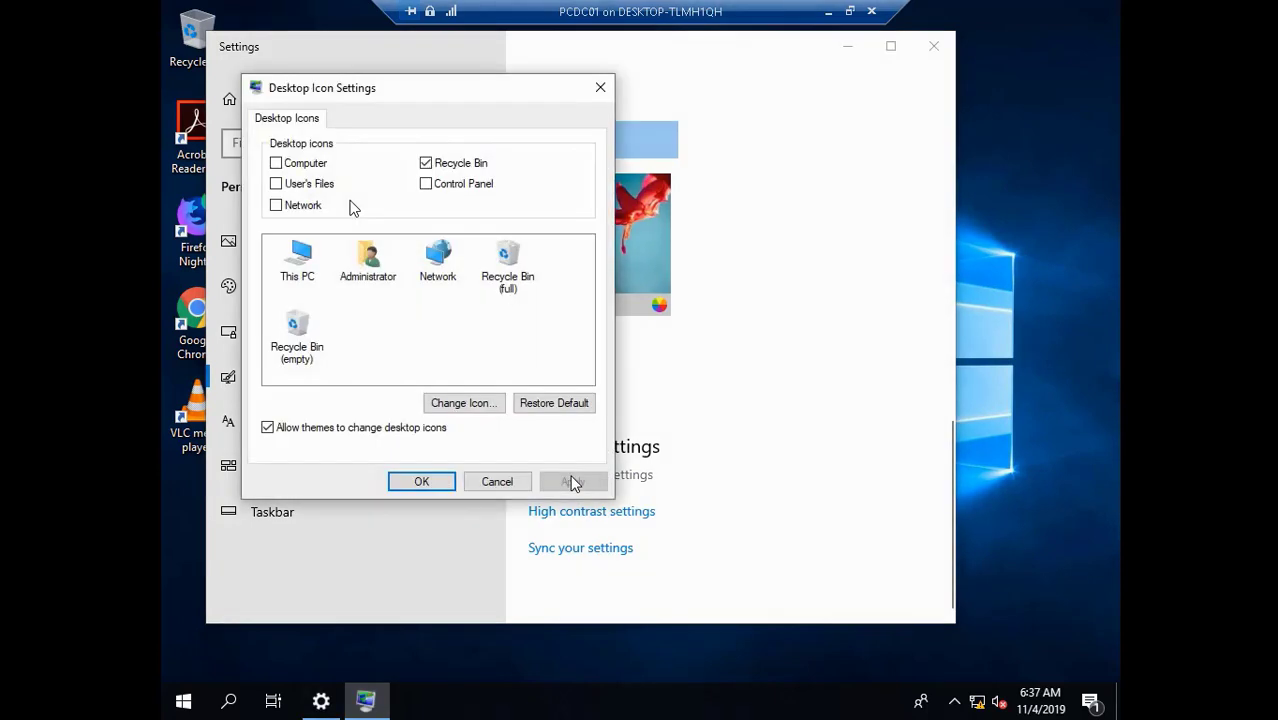
{"action": "left_click", "coordinate": [301, 256]}
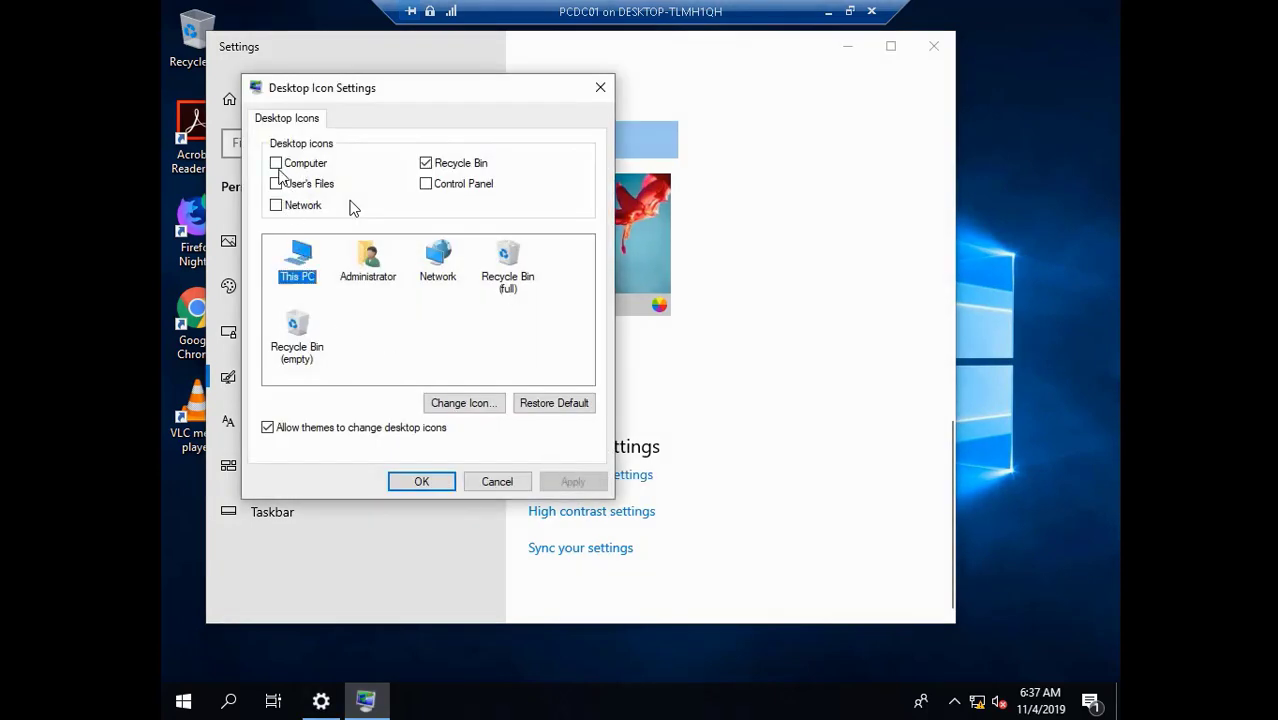
{"action": "left_click", "coordinate": [278, 164]}
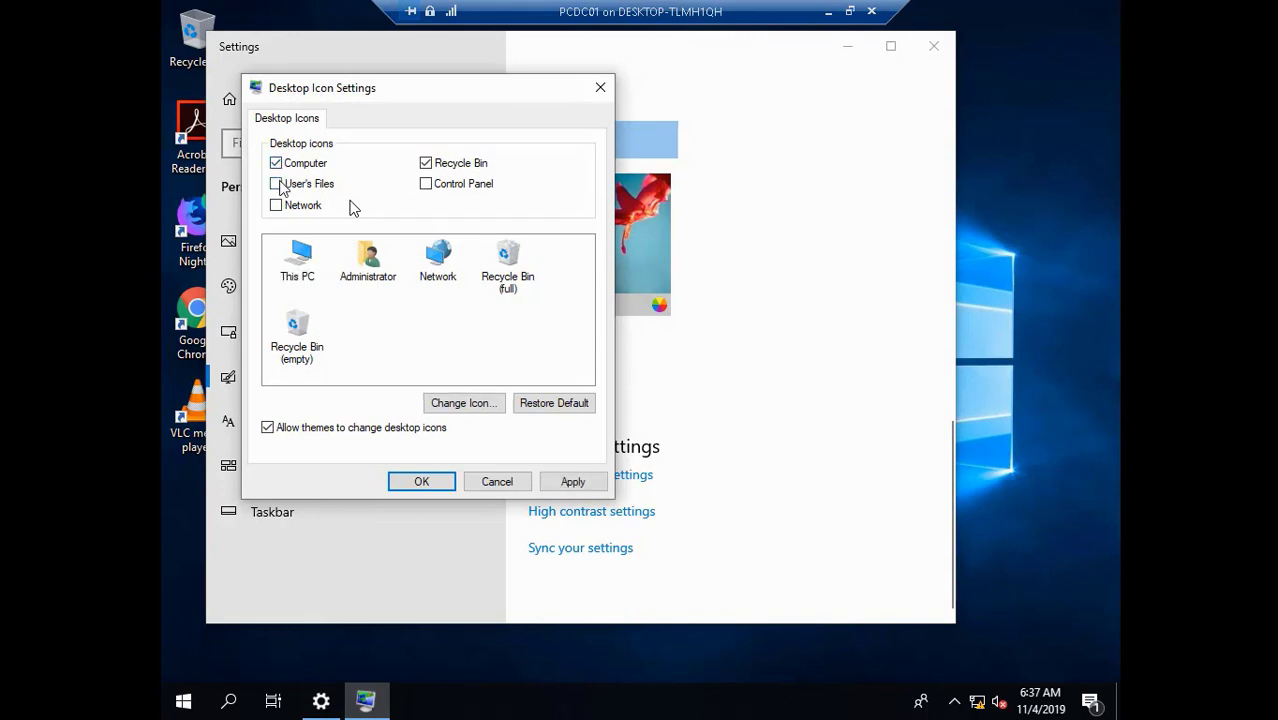
{"action": "left_click", "coordinate": [278, 184]}
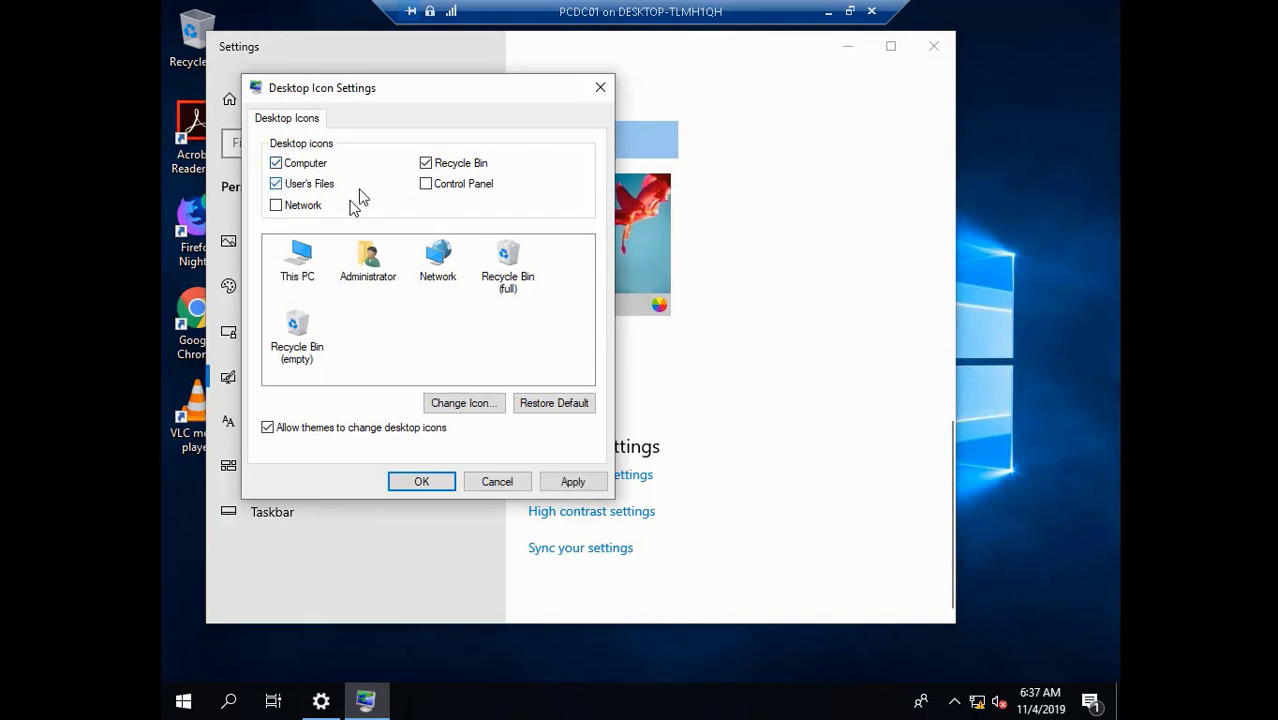
{"action": "left_click", "coordinate": [440, 190]}
{"action": "left_click", "coordinate": [572, 482]}
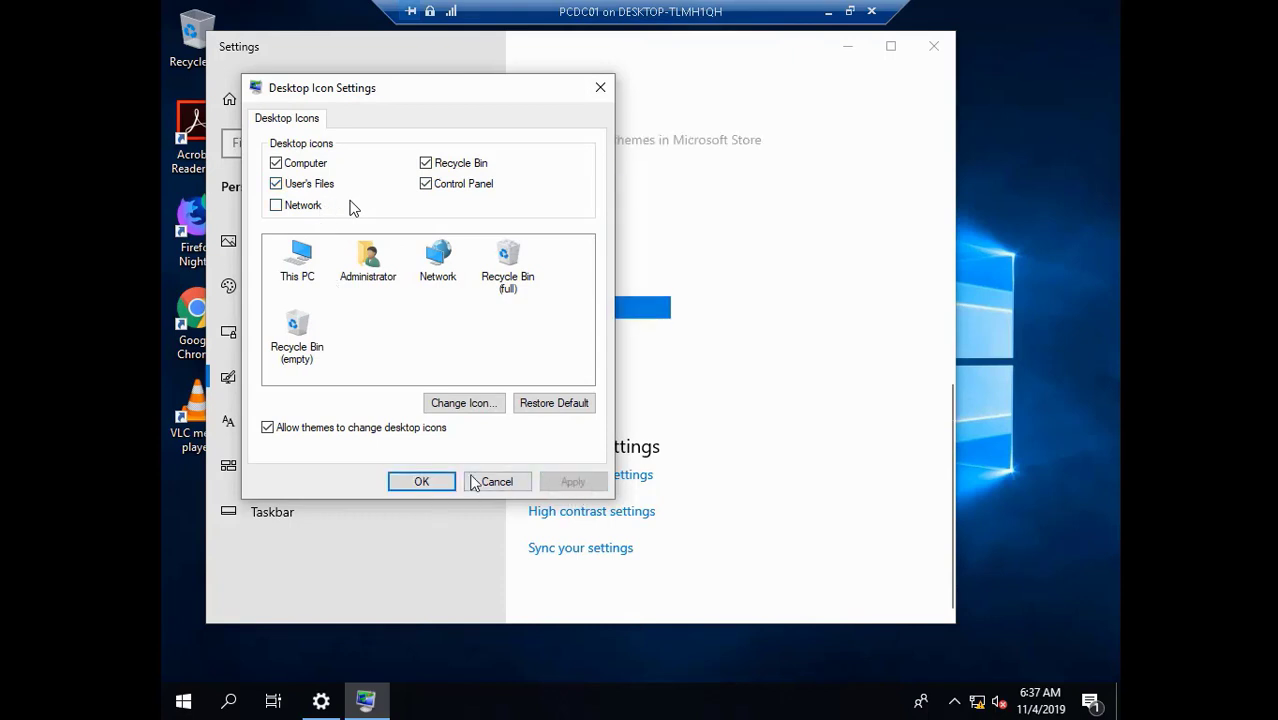
{"action": "left_click", "coordinate": [422, 482]}
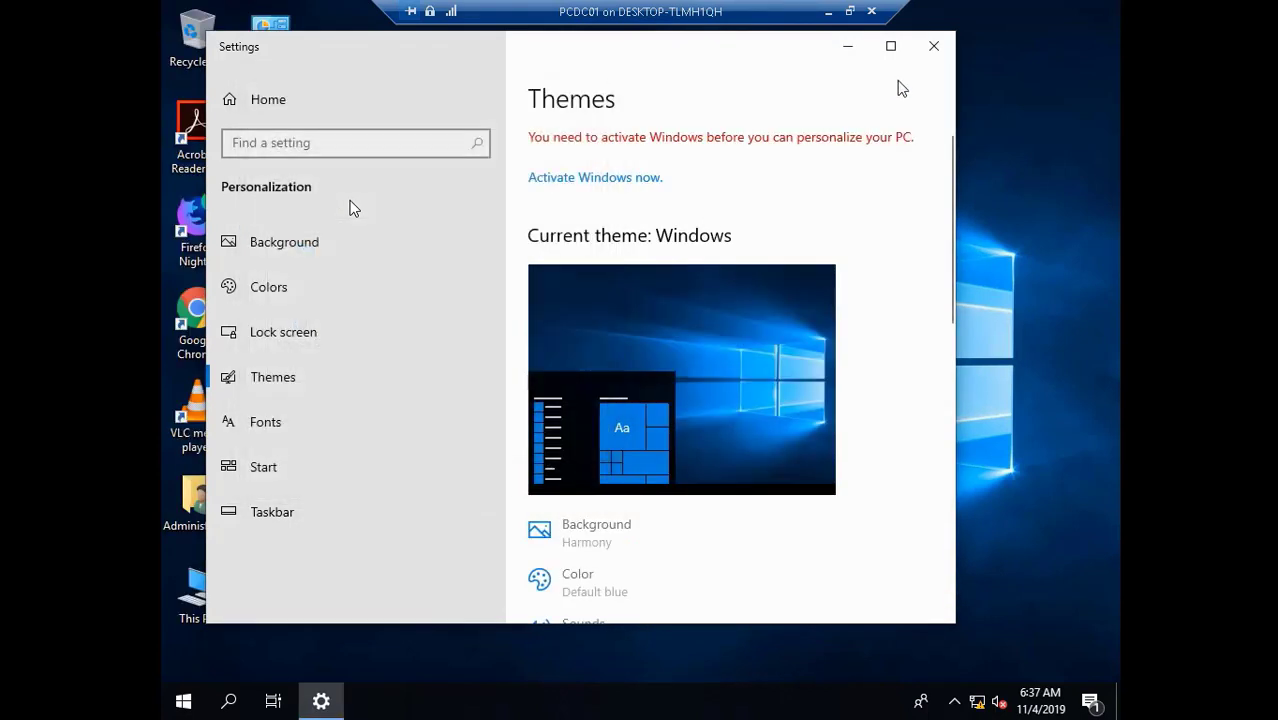
{"action": "left_click", "coordinate": [934, 47]}
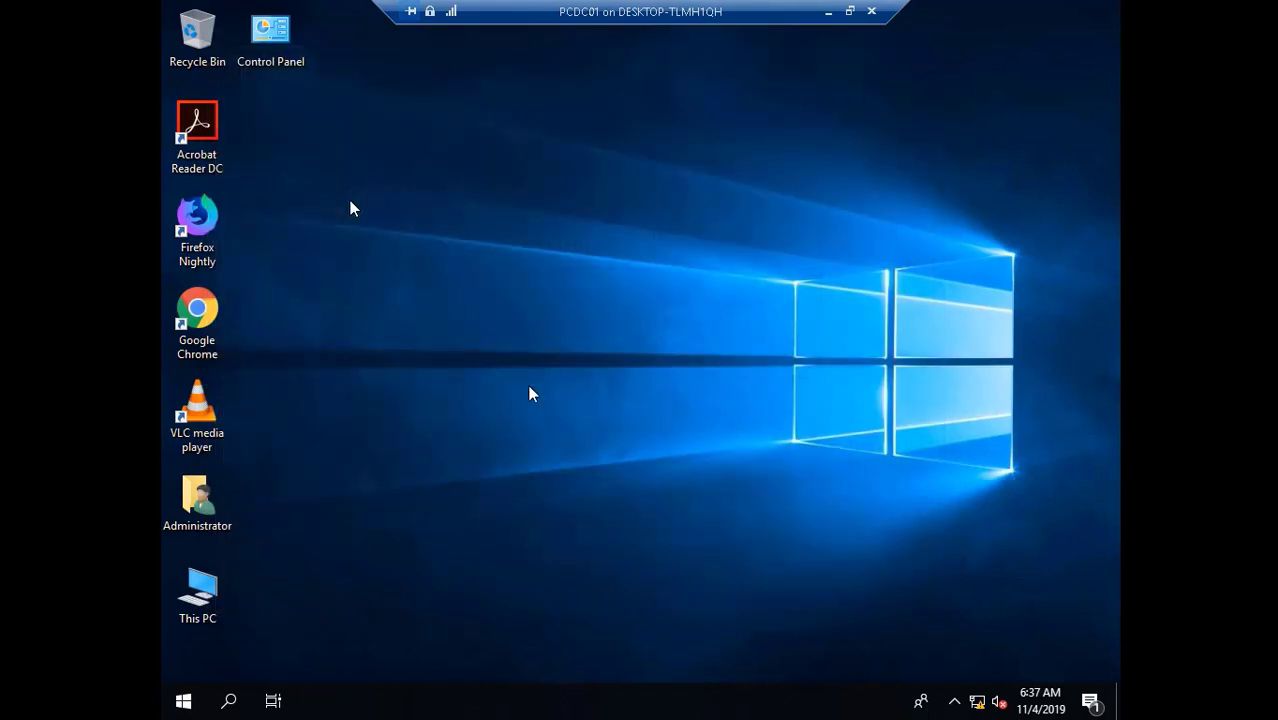
- Paste the DefProf zip onto the desktop and place it beside Acrobat Reader
{"action": "right_click", "coordinate": [441, 292]}
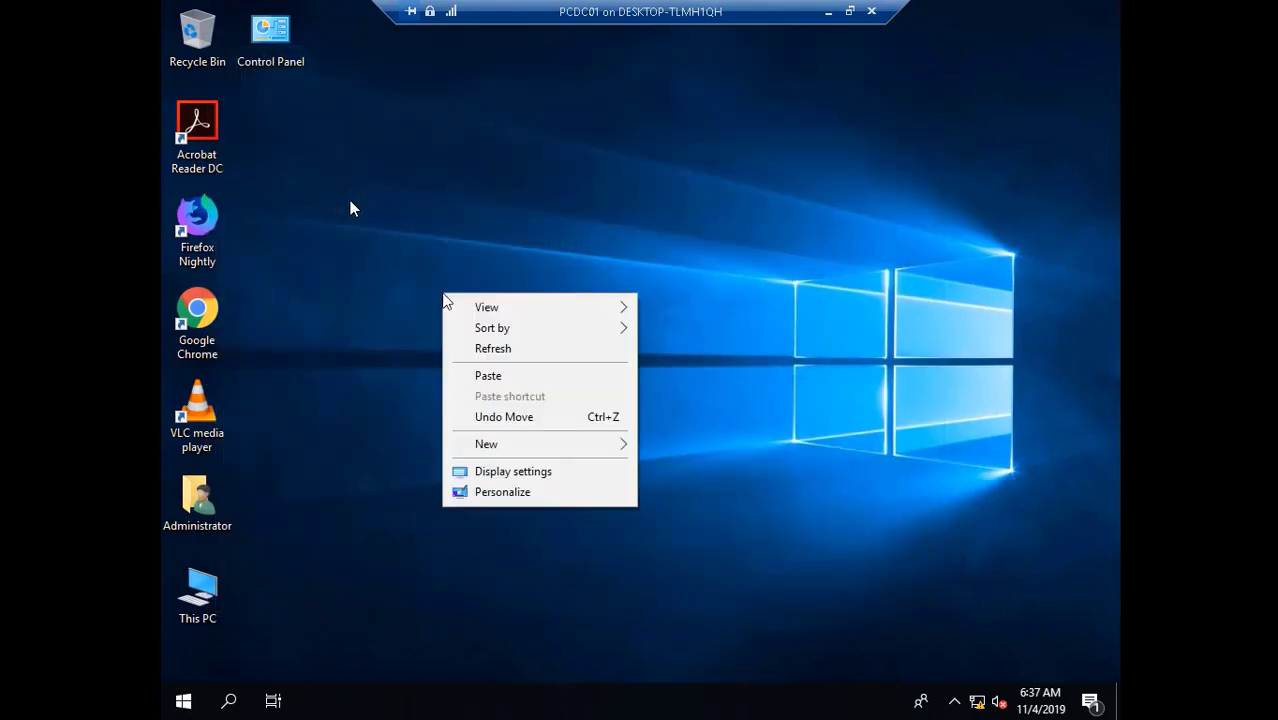
{"action": "left_click", "coordinate": [496, 372]}
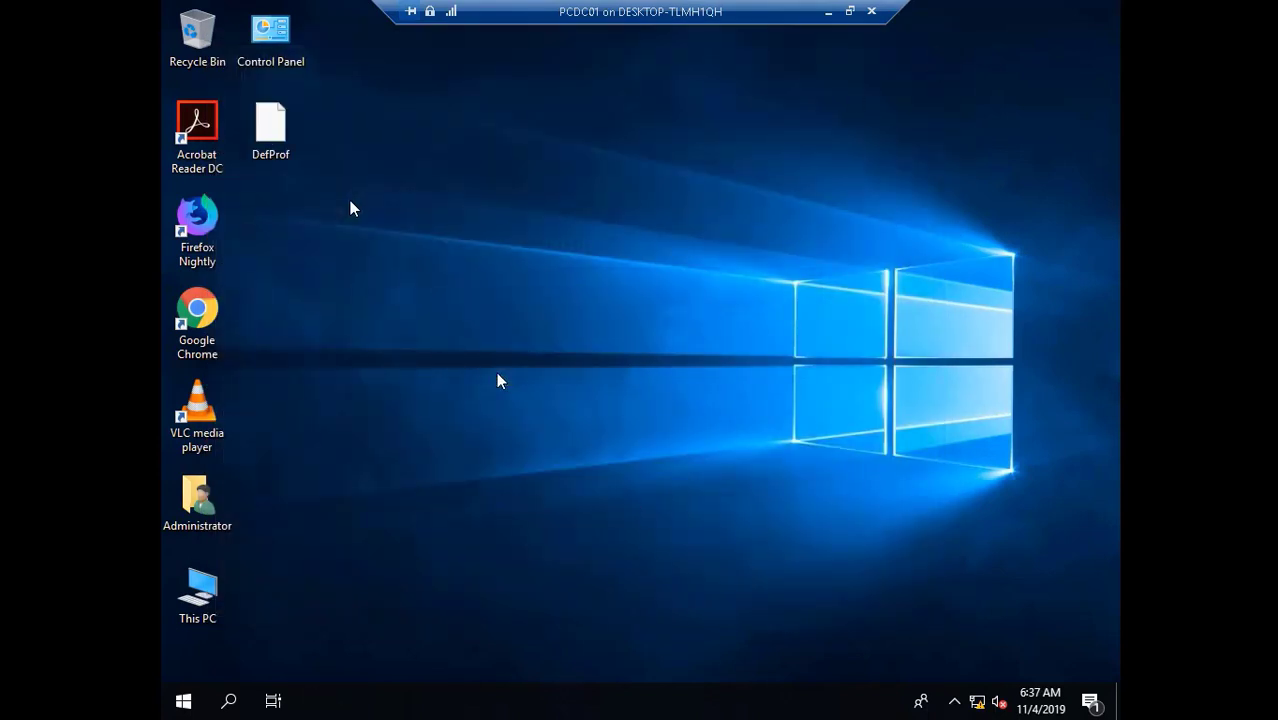
{"action": "left_click_drag", "start_coordinate": [276, 138], "coordinate": [418, 316]}
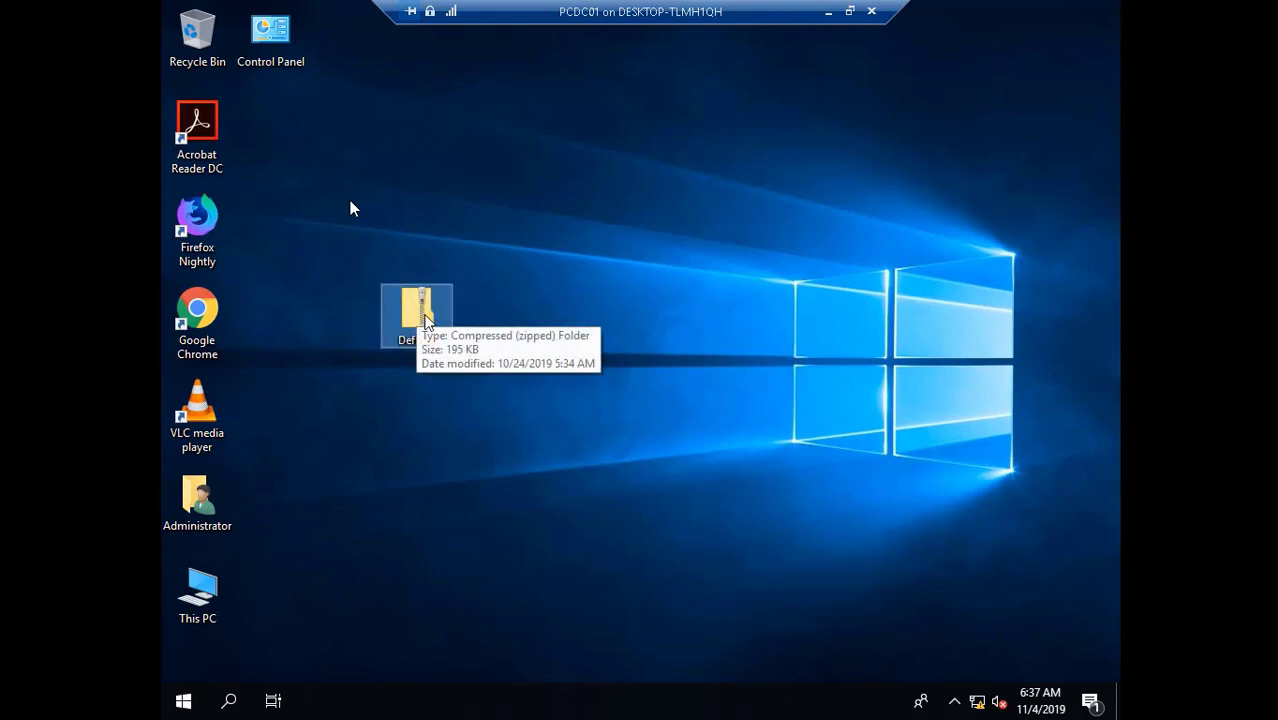
{"action": "left_click_drag", "start_coordinate": [264, 117], "coordinate": [290, 123]}
- Extract the DefProf zip with 7-Zip into a DefProf folder
{"action": "right_click", "coordinate": [278, 118]}
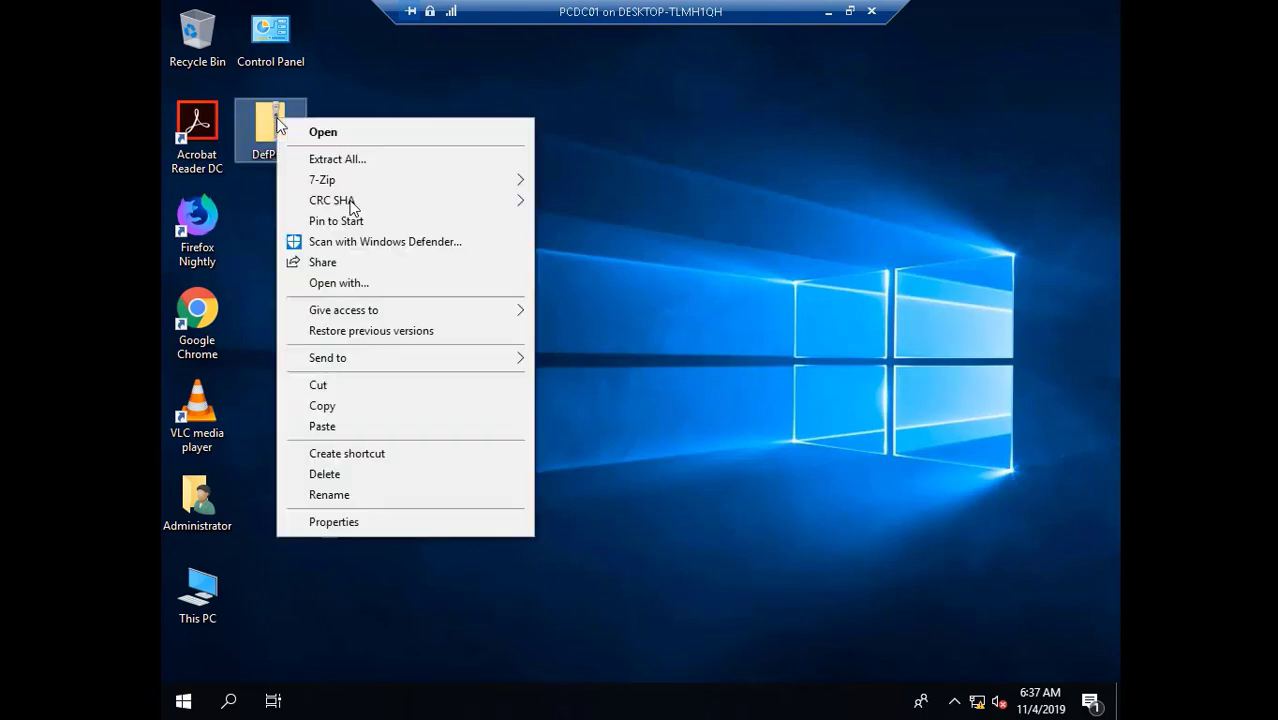
{"action": "mouse_move", "coordinate": [336, 181]}
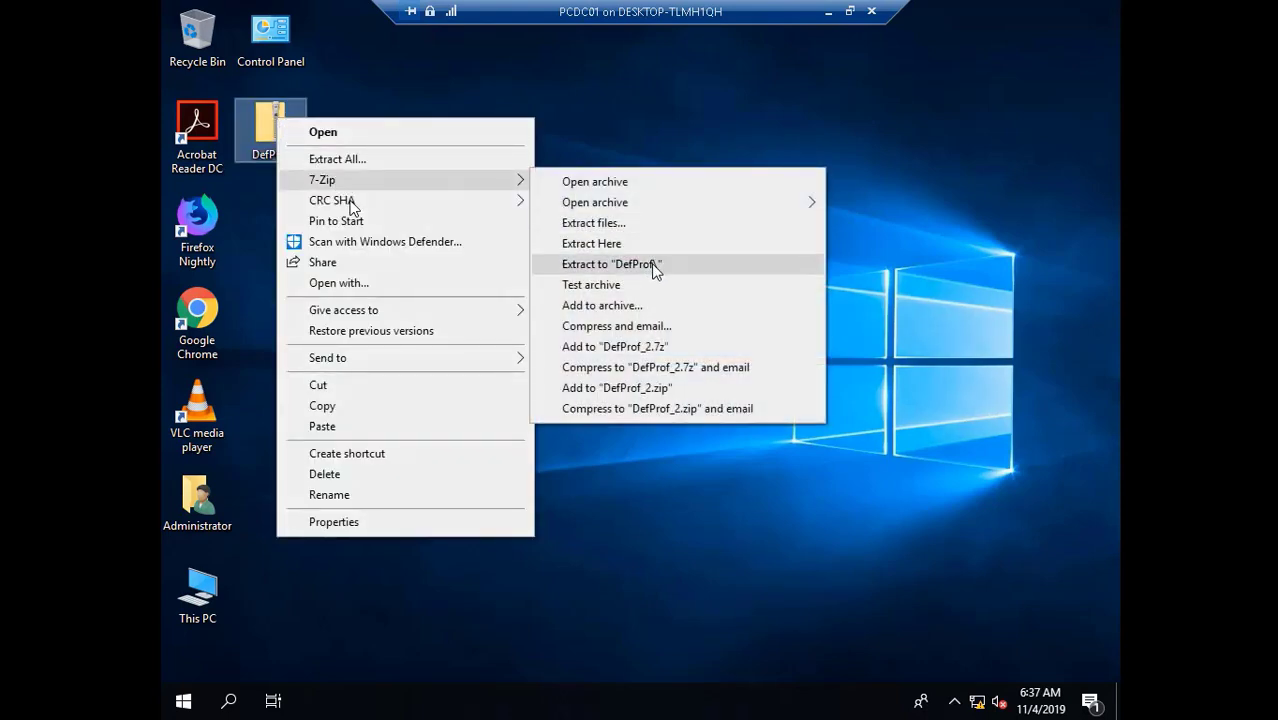
{"action": "left_click", "coordinate": [651, 264]}
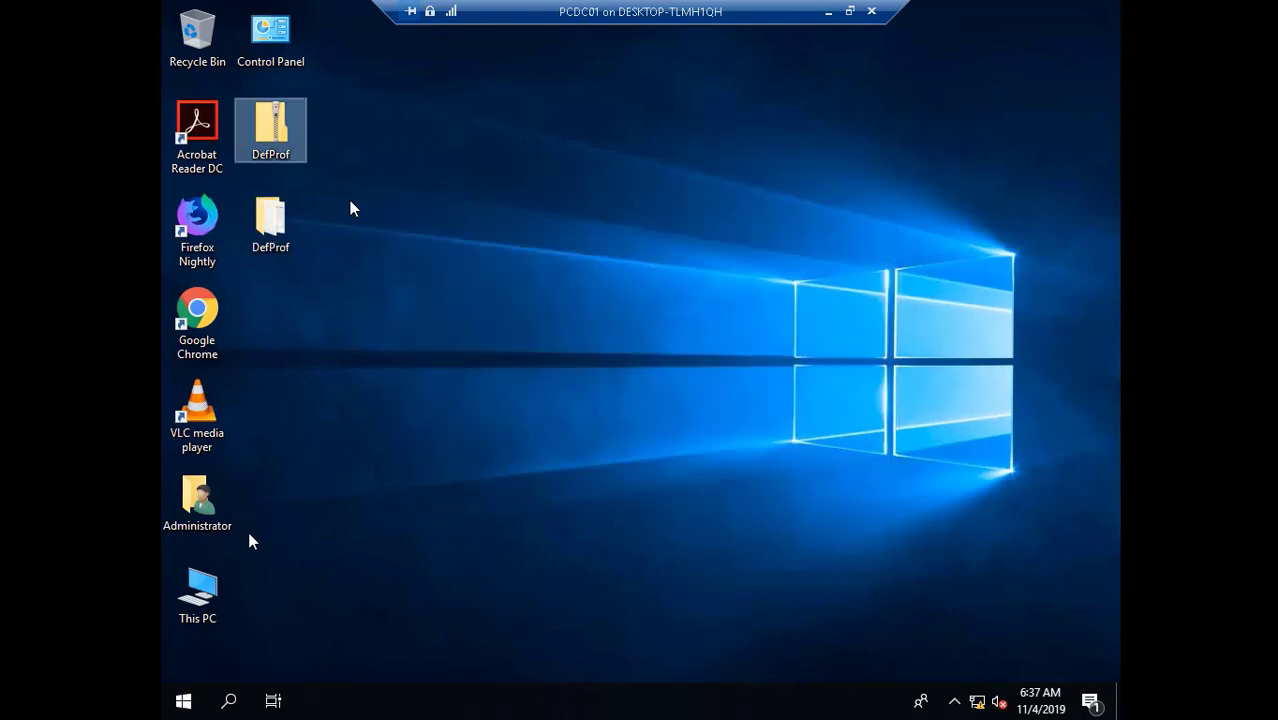
- Launch Computer Management from This PC's Manage option on the desktop
{"action": "left_click", "coordinate": [203, 589]}
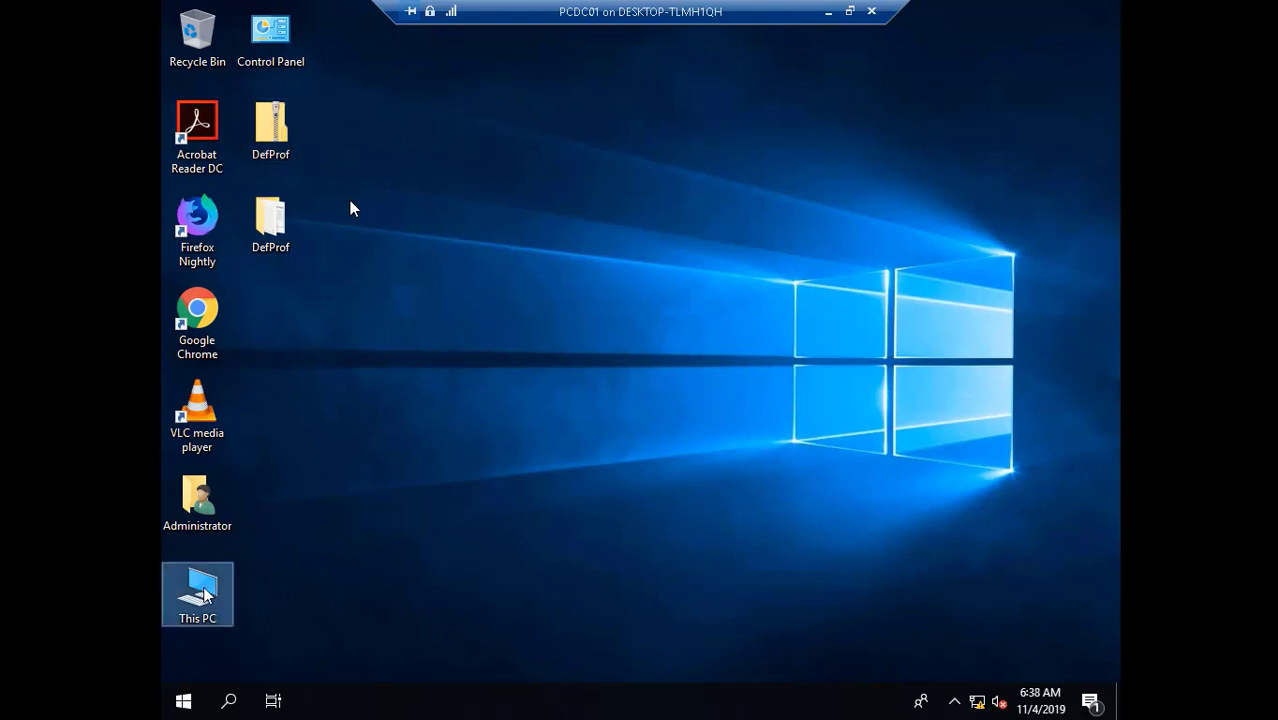
{"action": "right_click", "coordinate": [203, 592]}
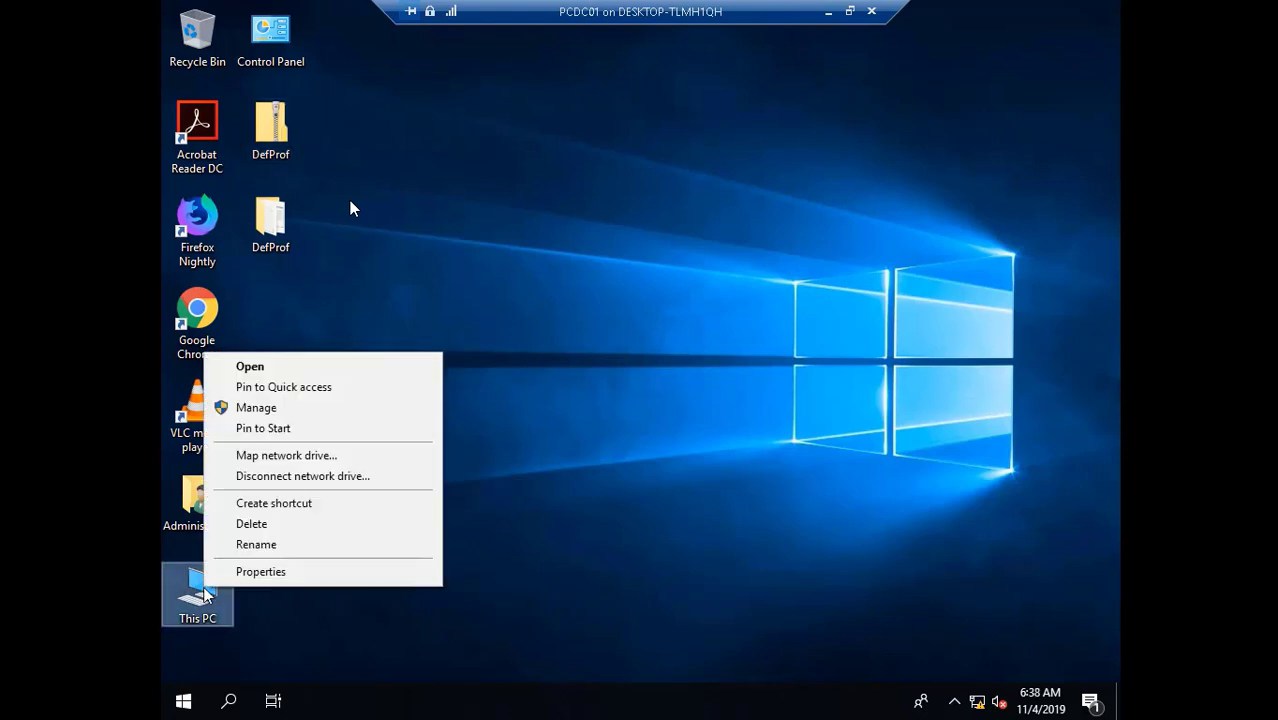
{"action": "left_click", "coordinate": [286, 406]}
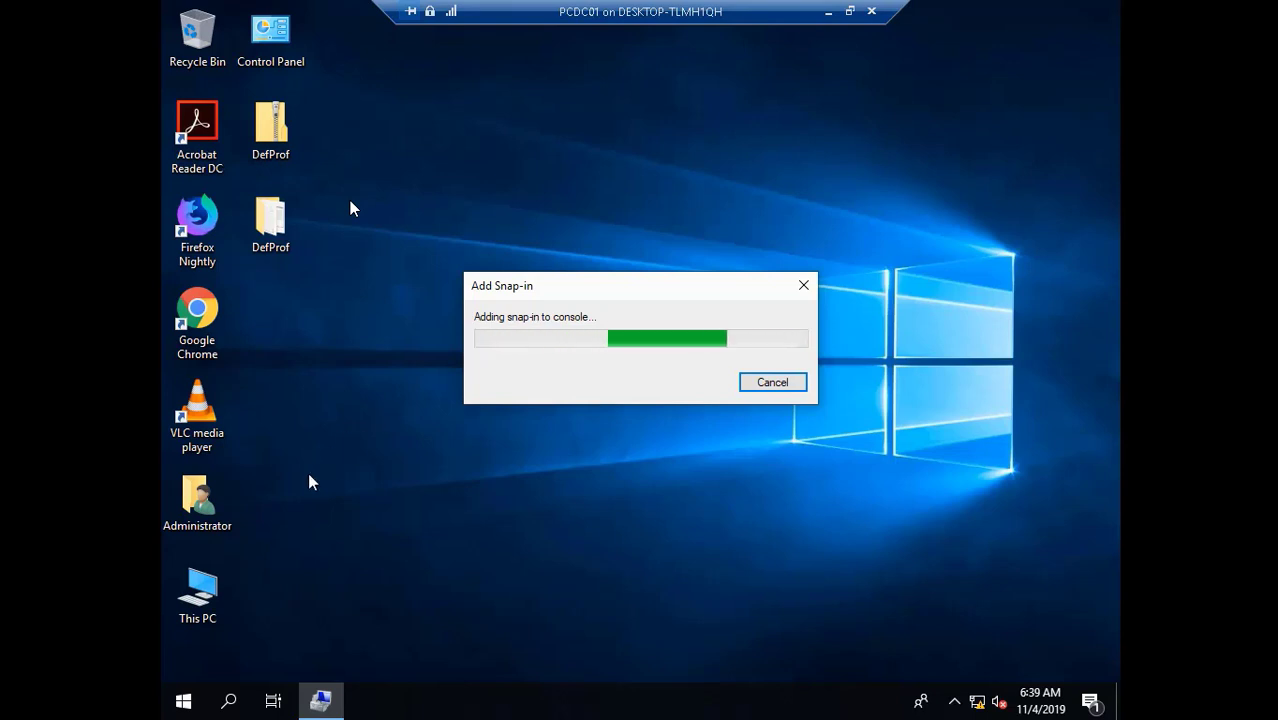
- Create a new folder named 'My Documents' on the Data (D:) drive
{"action": "double_click", "coordinate": [199, 592]}
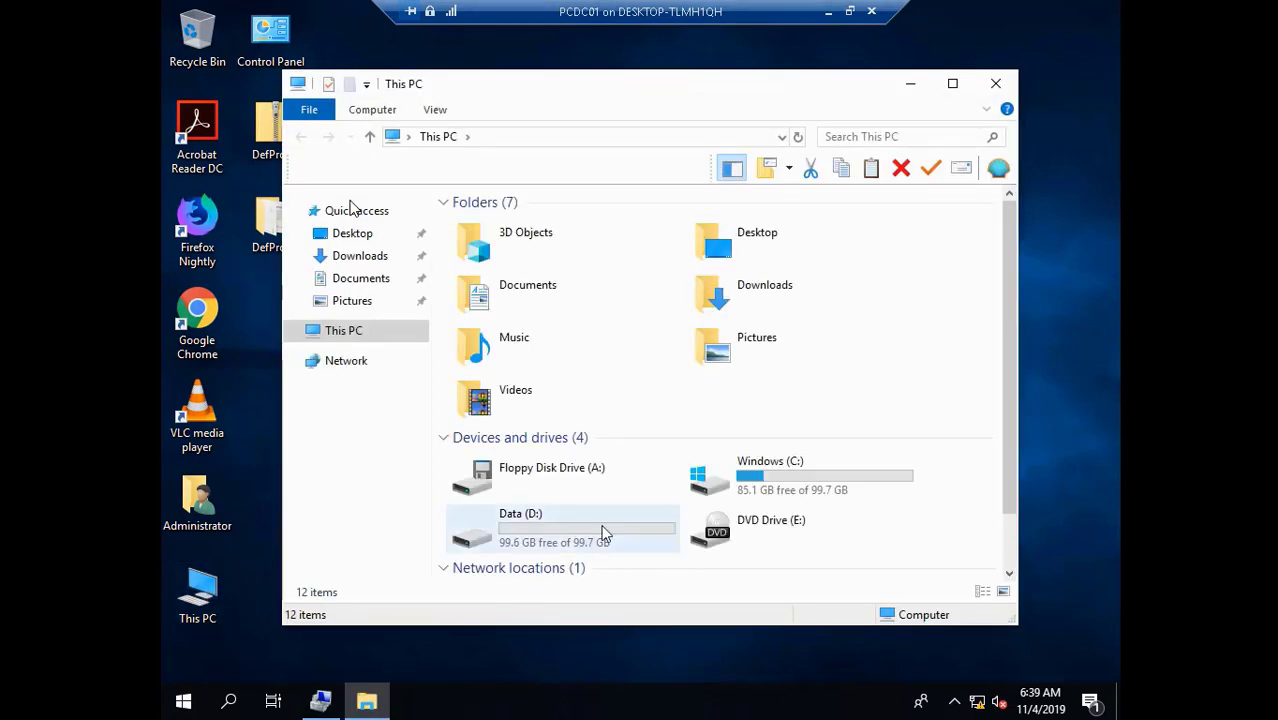
{"action": "double_click", "coordinate": [578, 527]}
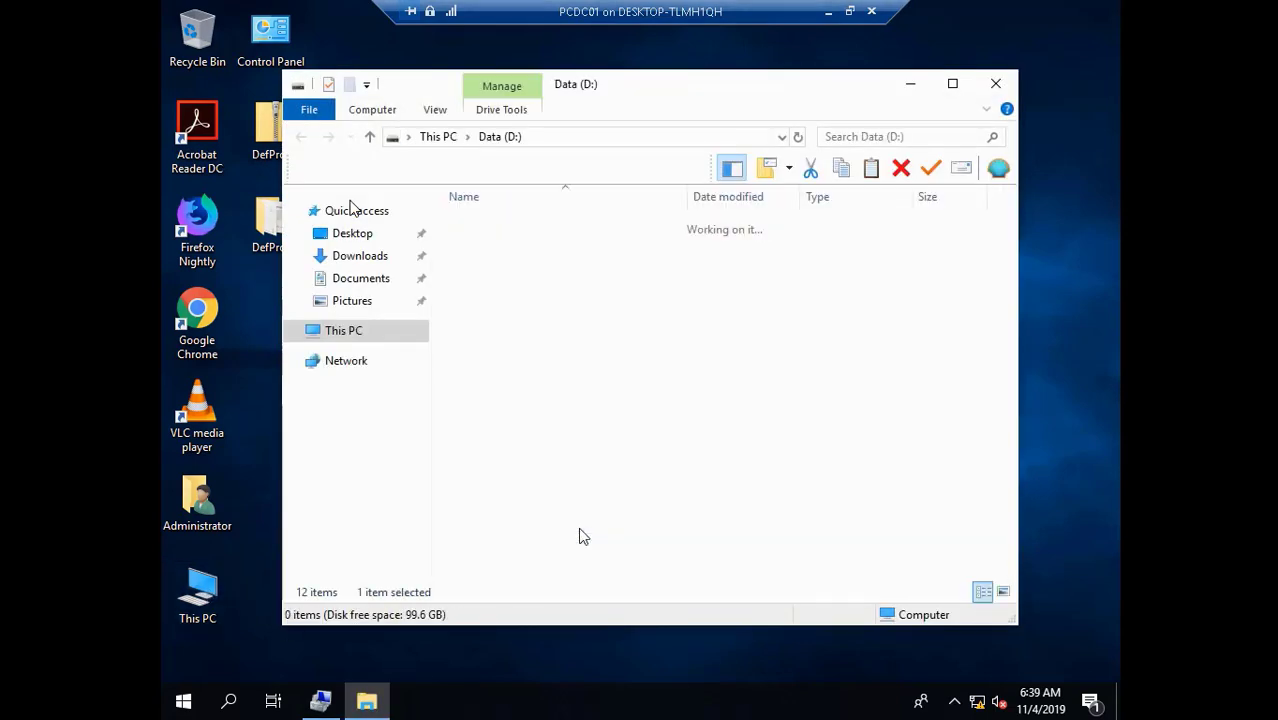
{"action": "right_click", "coordinate": [553, 380]}
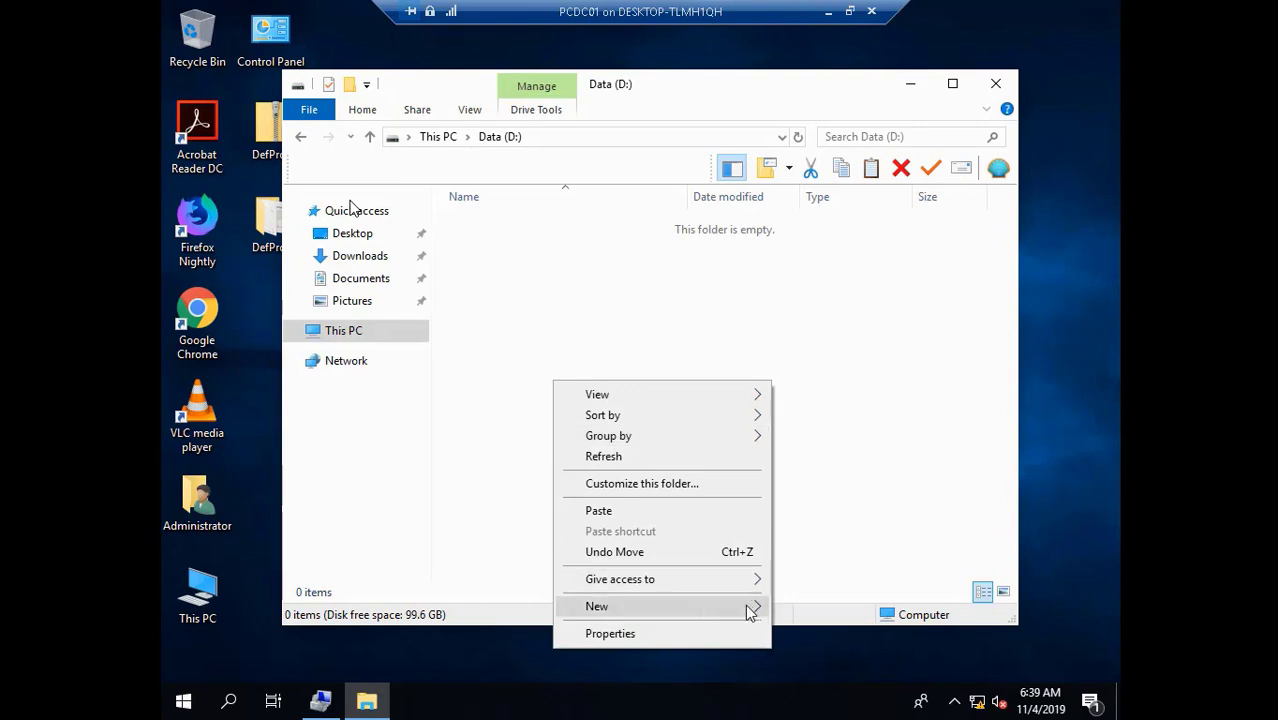
{"action": "mouse_move", "coordinate": [753, 610]}
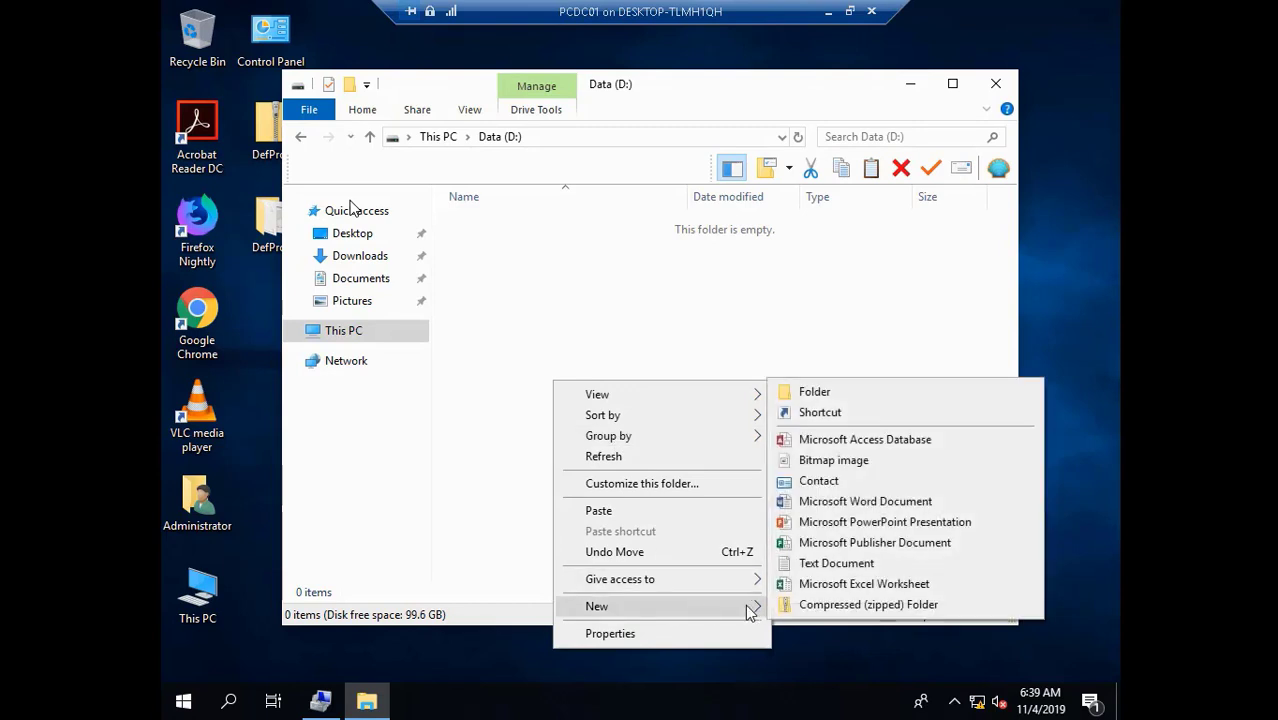
{"action": "left_click", "coordinate": [902, 388]}
{"action": "key", "text": "BackSpace"}
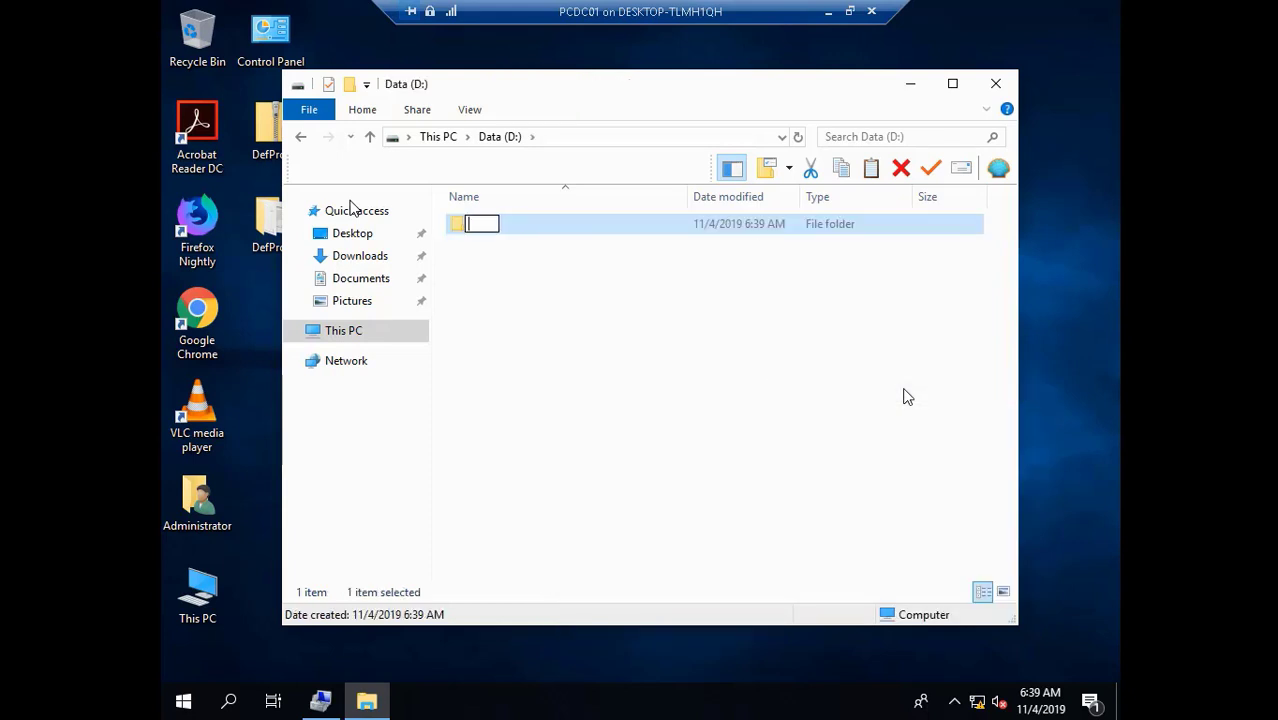
{"action": "type", "text": "My D"}
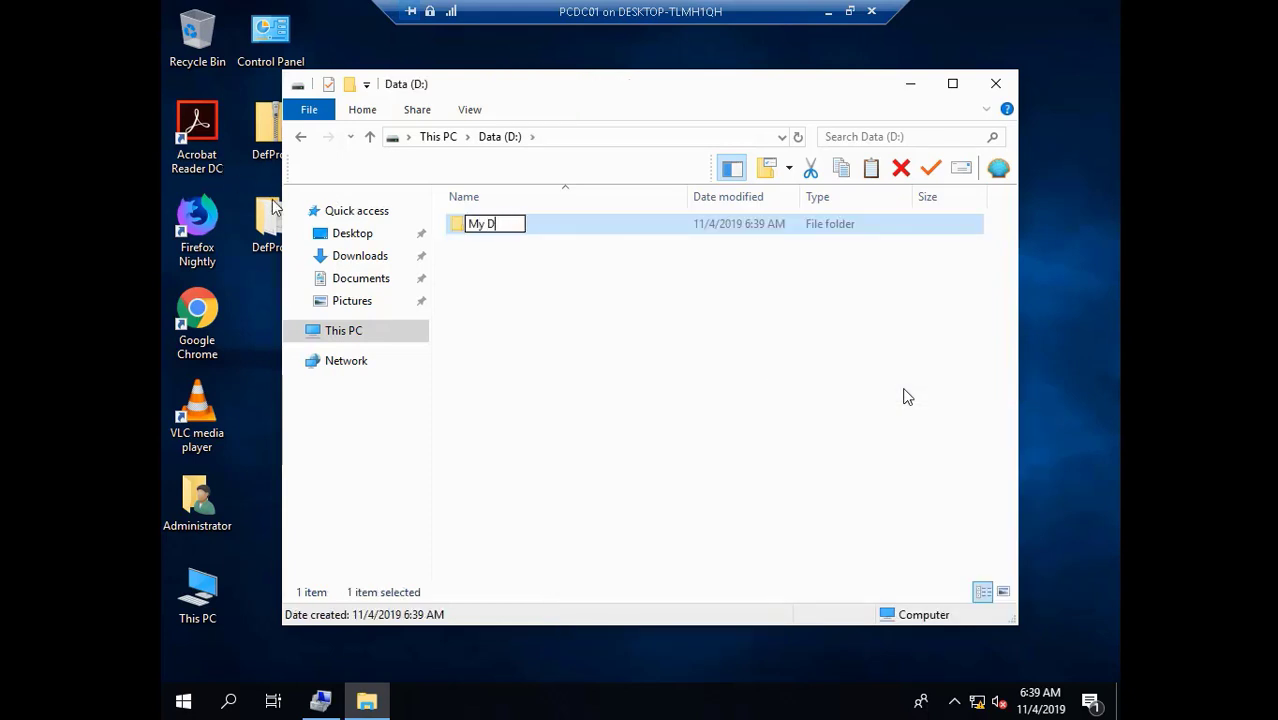
{"action": "type", "text": "ocuments"}
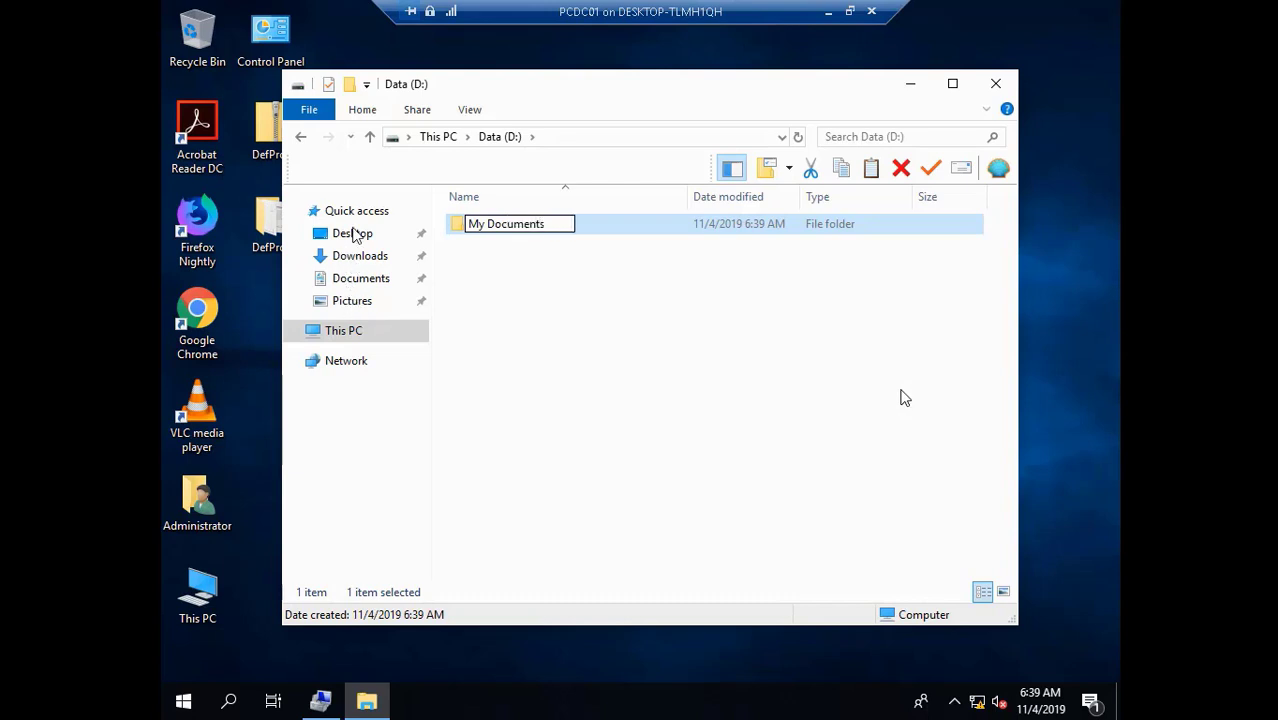
{"action": "left_click", "coordinate": [758, 448]}
- Open My Documents and show its D:\My Documents path in the address bar
{"action": "double_click", "coordinate": [537, 233]}
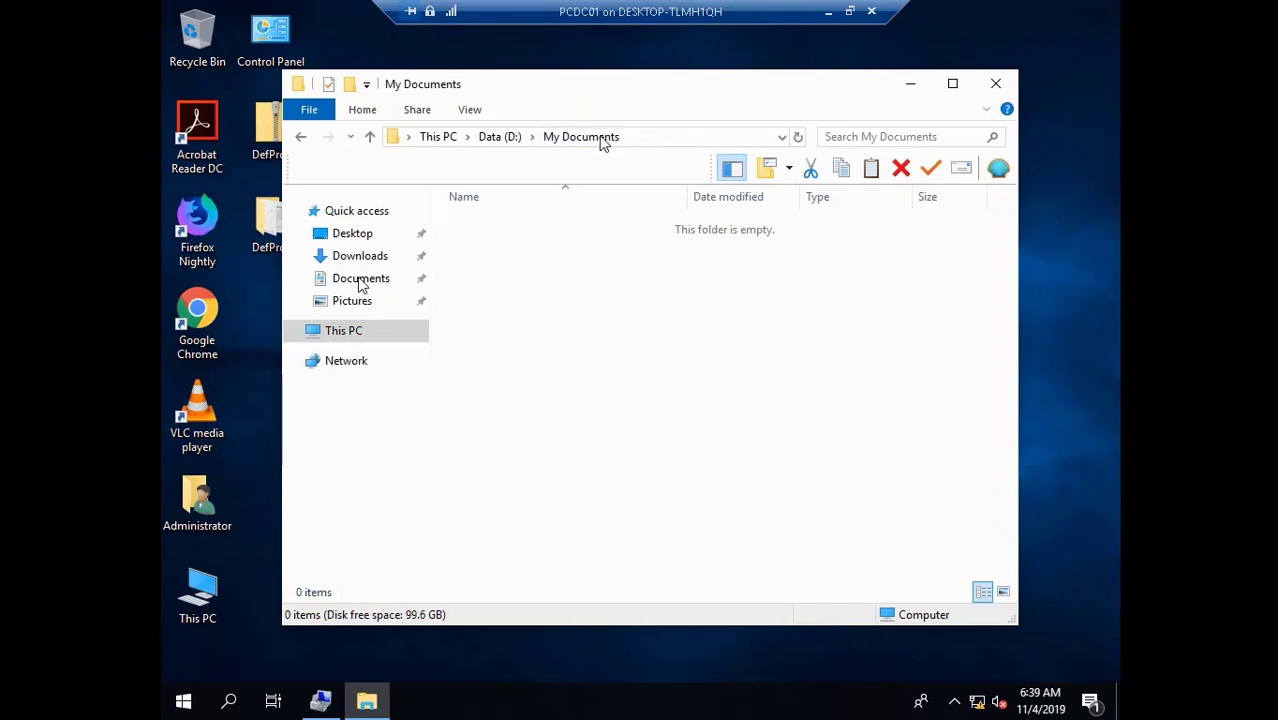
{"action": "left_click", "coordinate": [534, 136]}
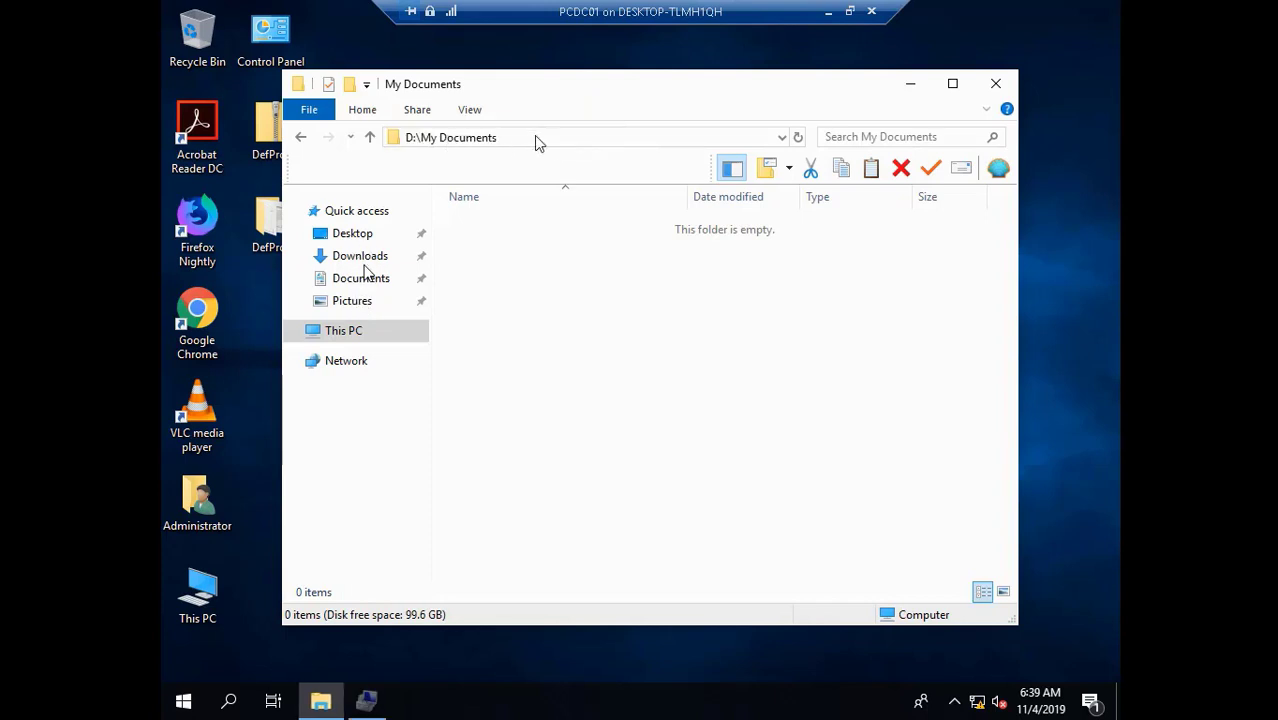
{"action": "right_click", "coordinate": [468, 144]}
- Copy the D:\My Documents path, close File Explorer, and keep the pending snap-in
{"action": "left_click", "coordinate": [513, 205]}
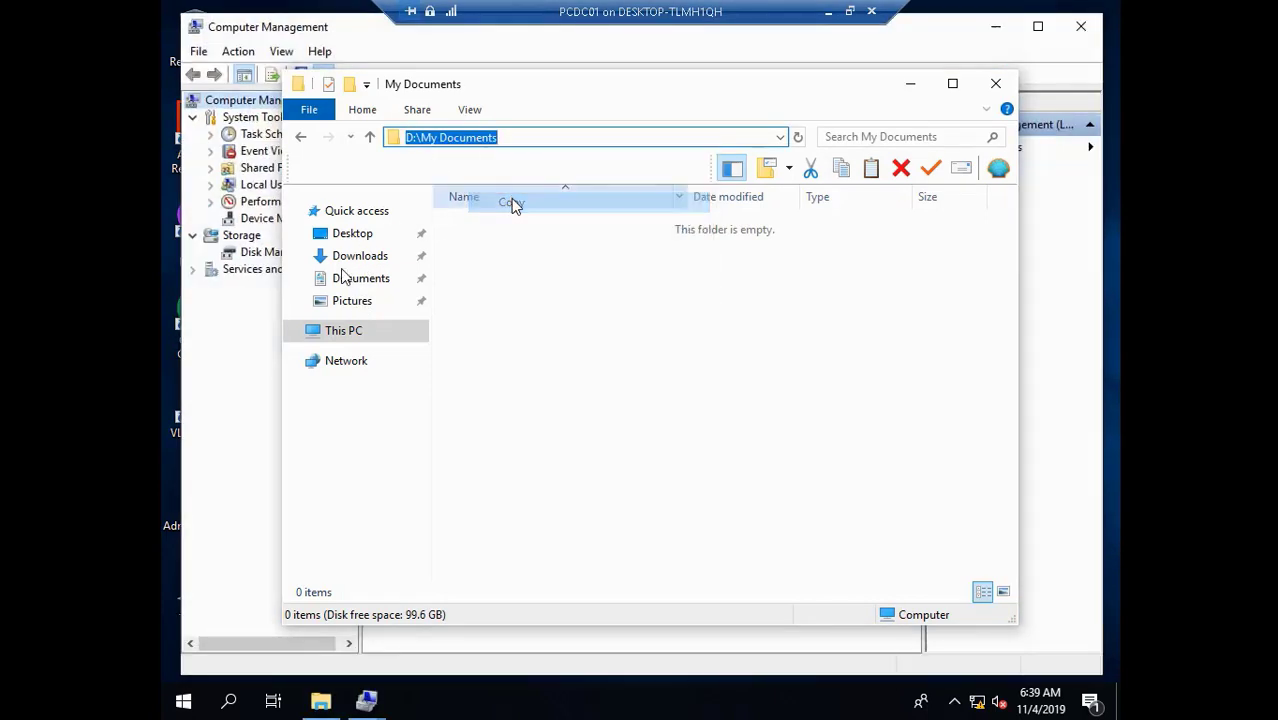
{"action": "left_click", "coordinate": [995, 84]}
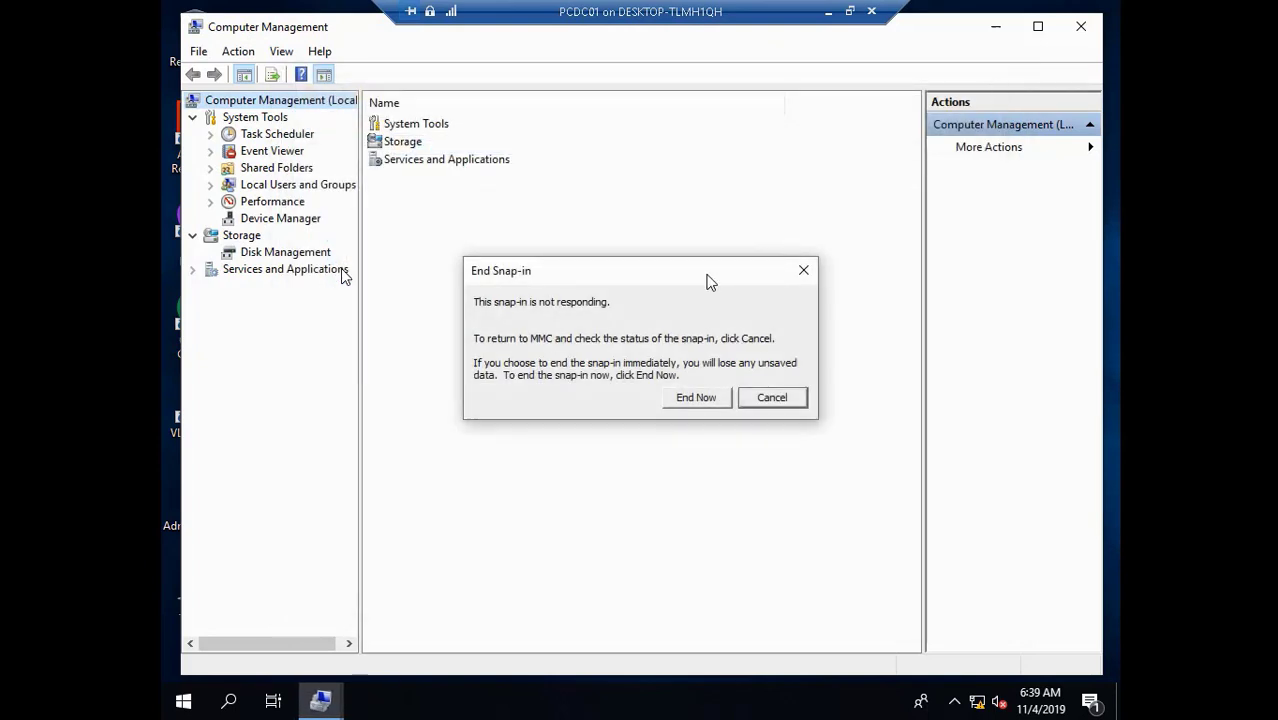
{"action": "left_click", "coordinate": [772, 398]}
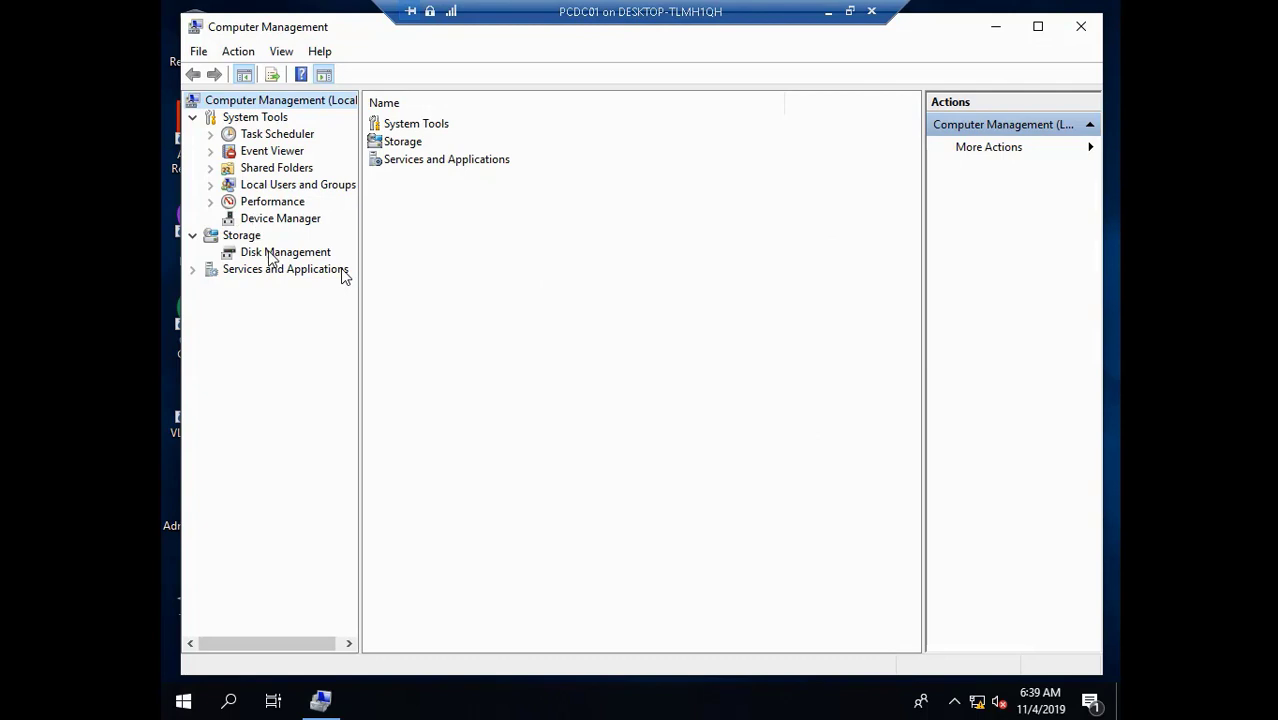
- List the accounts under Local Users and Groups > Users and start a New User form
{"action": "left_click", "coordinate": [211, 185]}
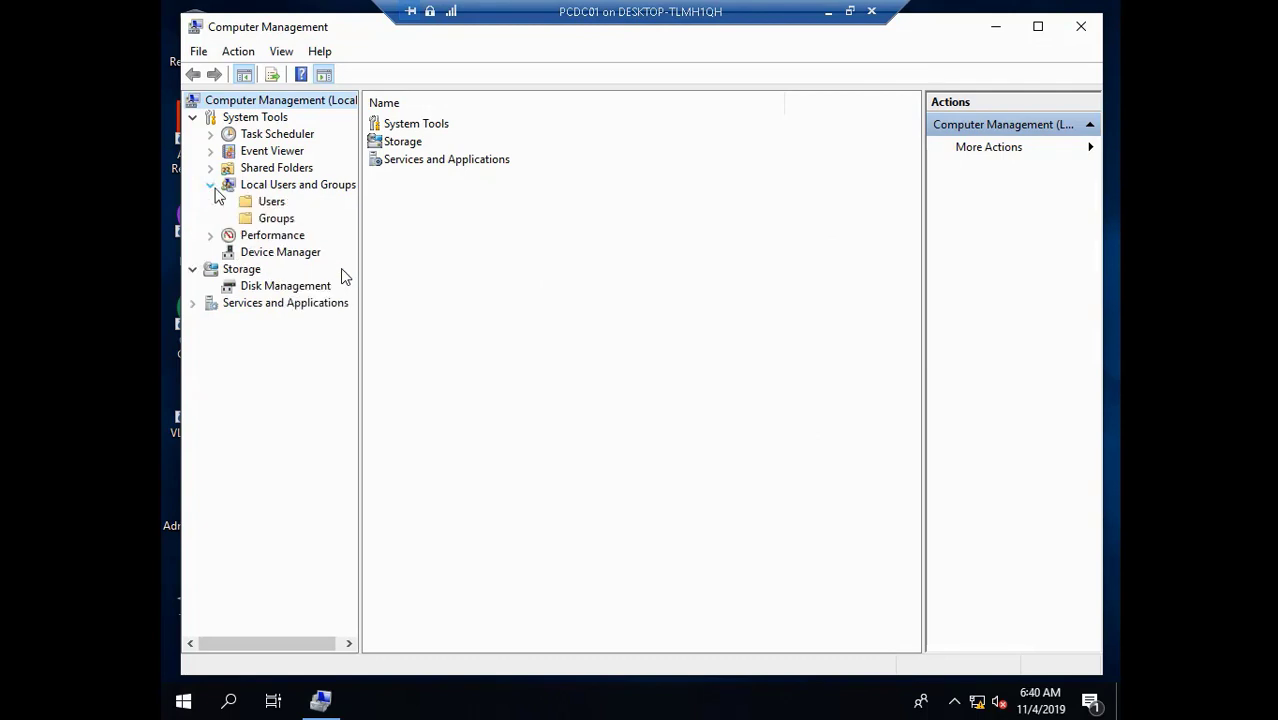
{"action": "left_click", "coordinate": [272, 201]}
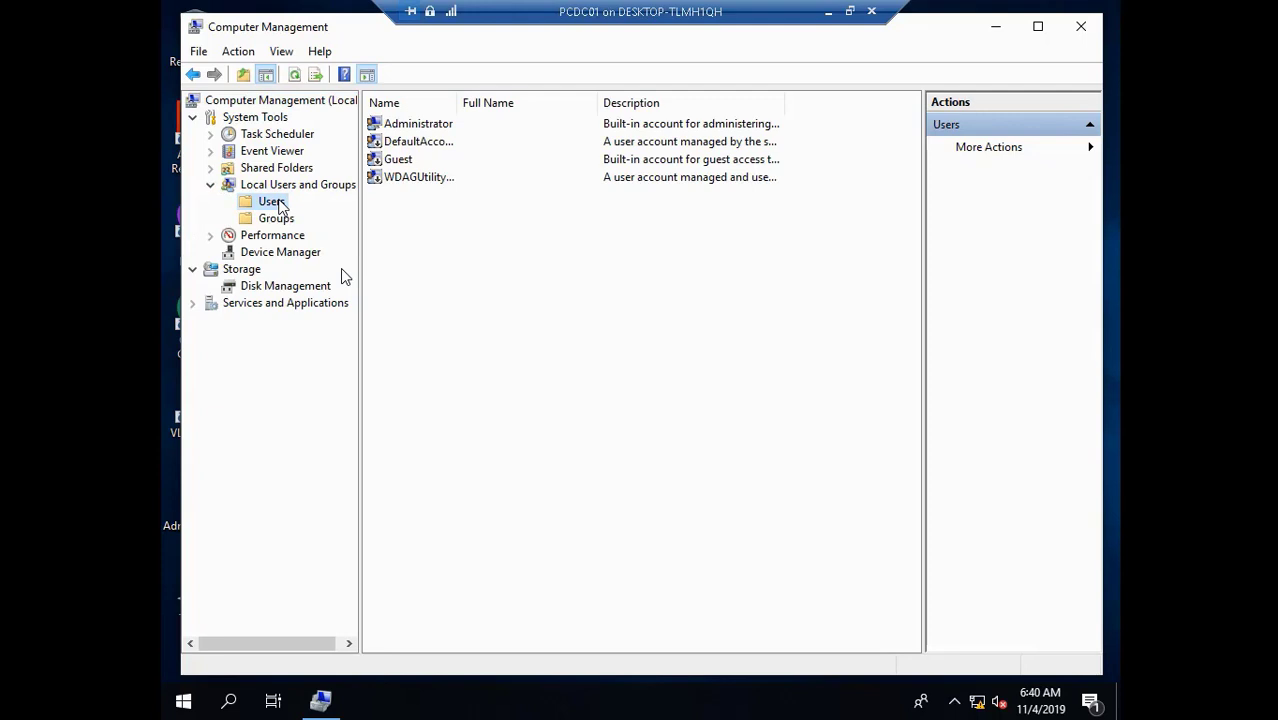
{"action": "left_click", "coordinate": [434, 128]}
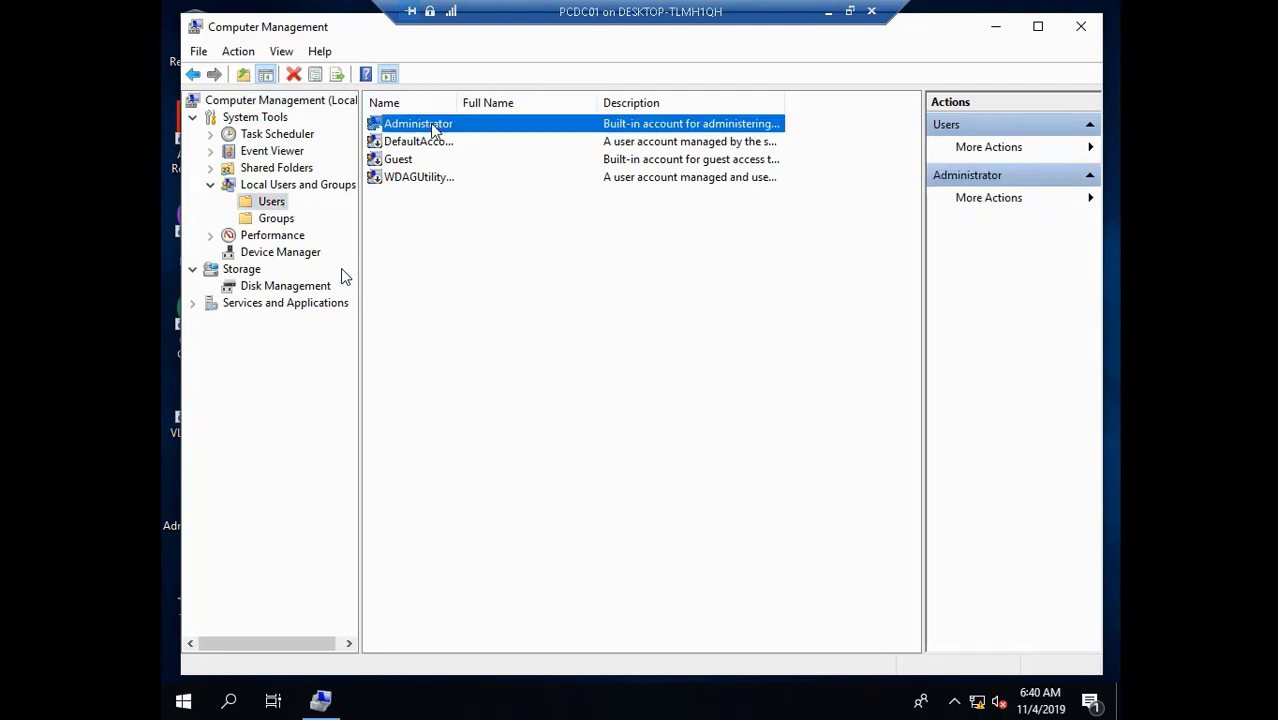
{"action": "right_click", "coordinate": [434, 128]}
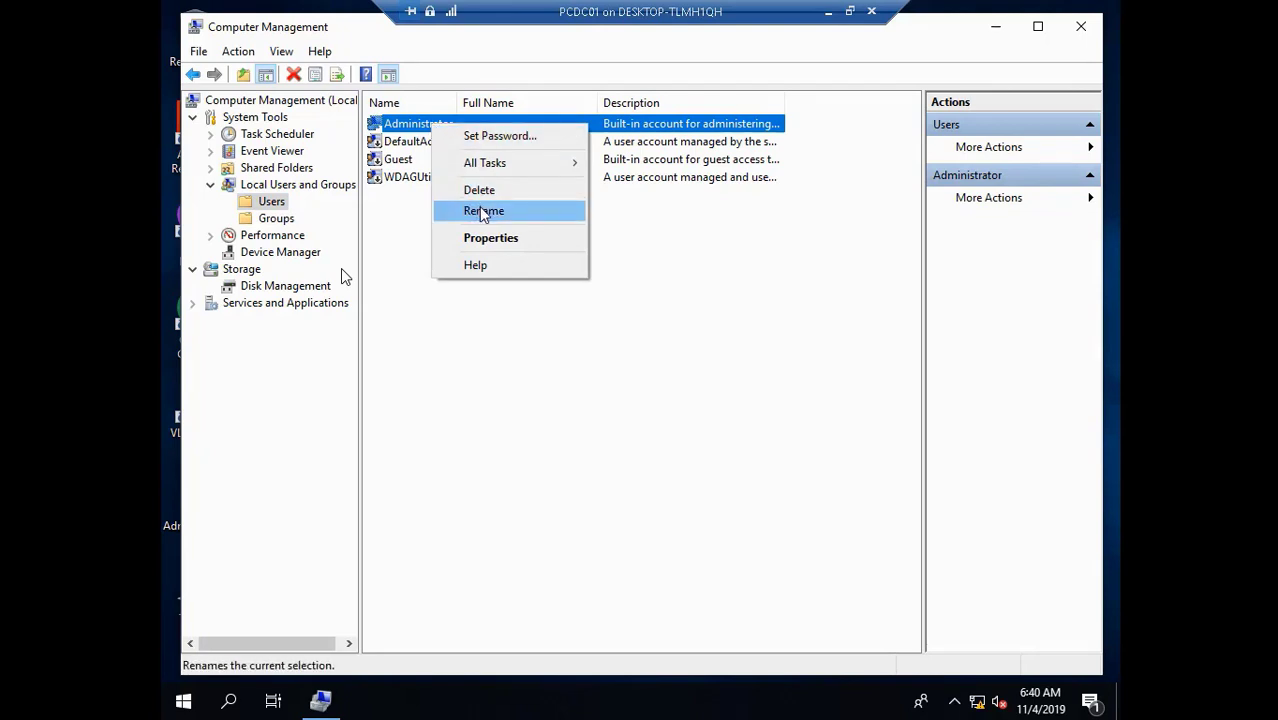
{"action": "left_click", "coordinate": [339, 228]}
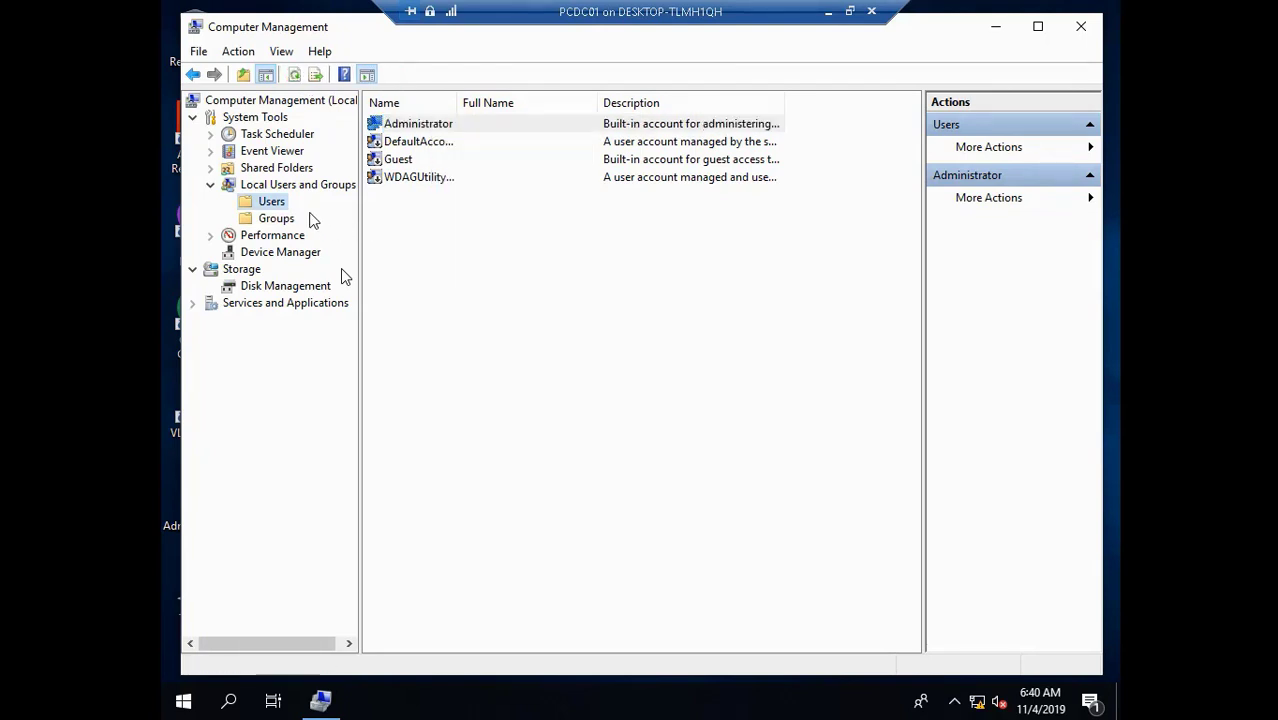
{"action": "right_click", "coordinate": [273, 205]}
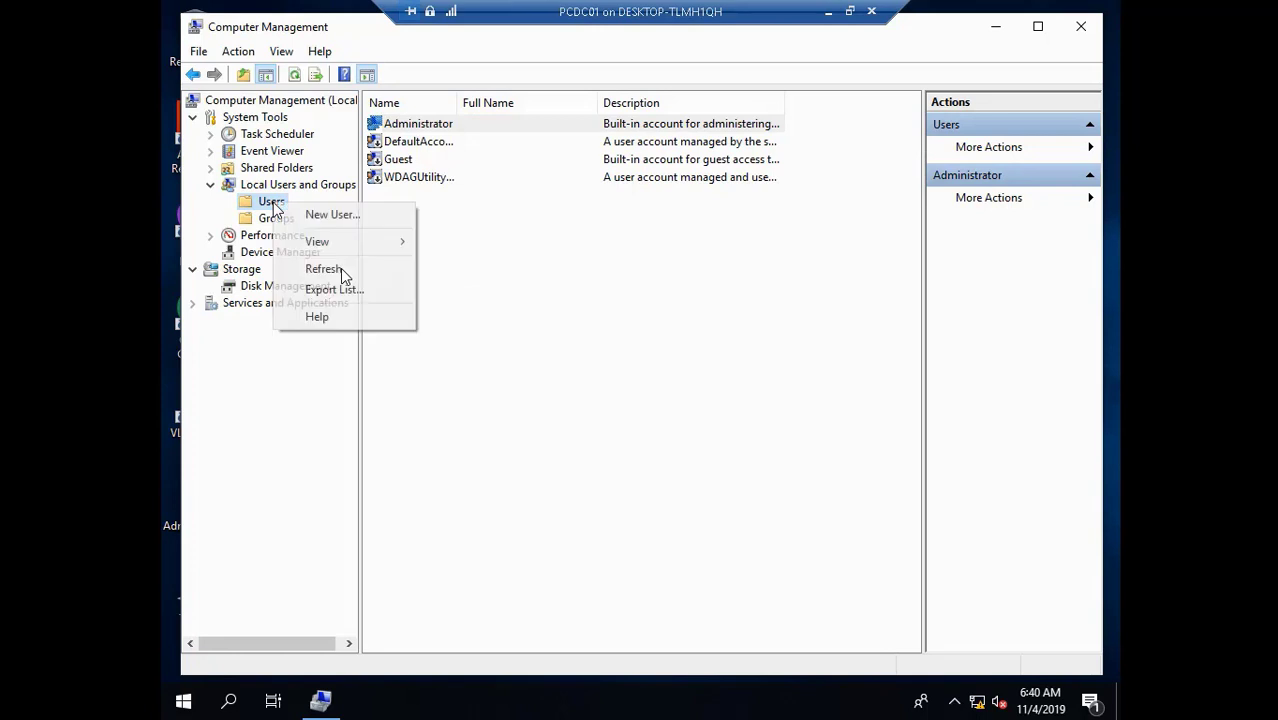
{"action": "left_click", "coordinate": [302, 214]}
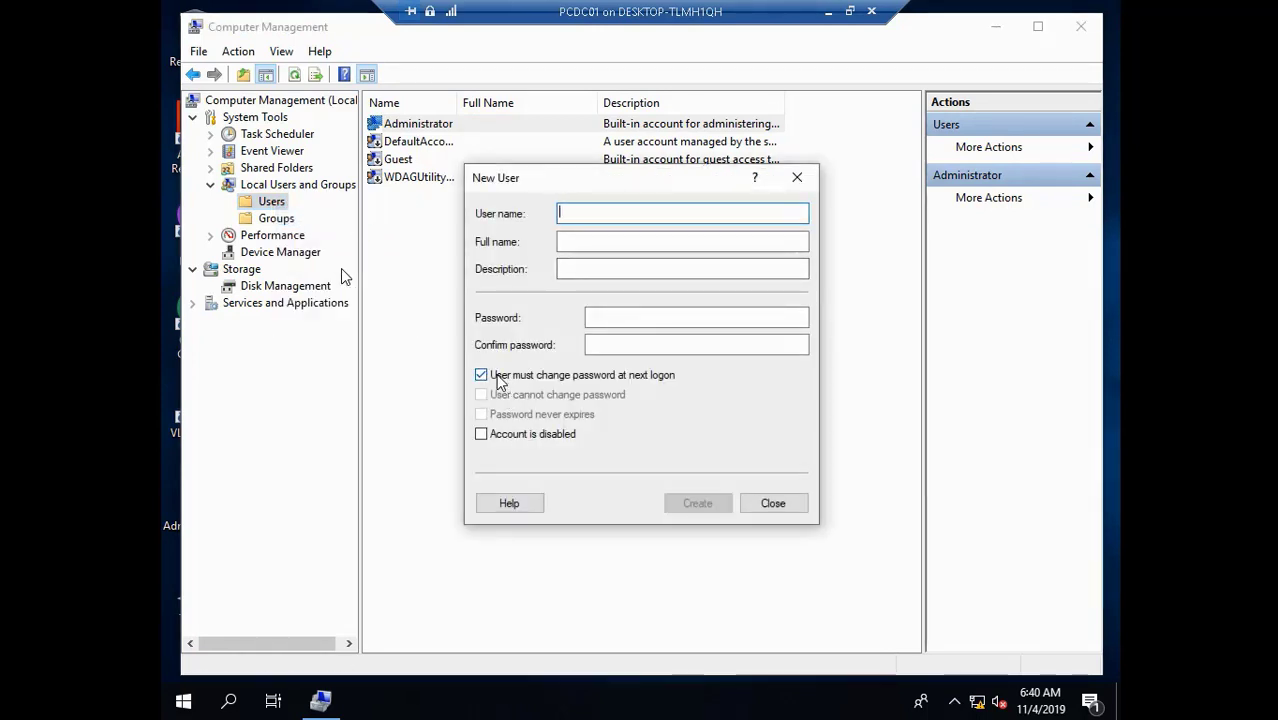
- Fill in the user name, full name, matching description and password, without a forced password change
{"action": "left_click", "coordinate": [497, 382]}
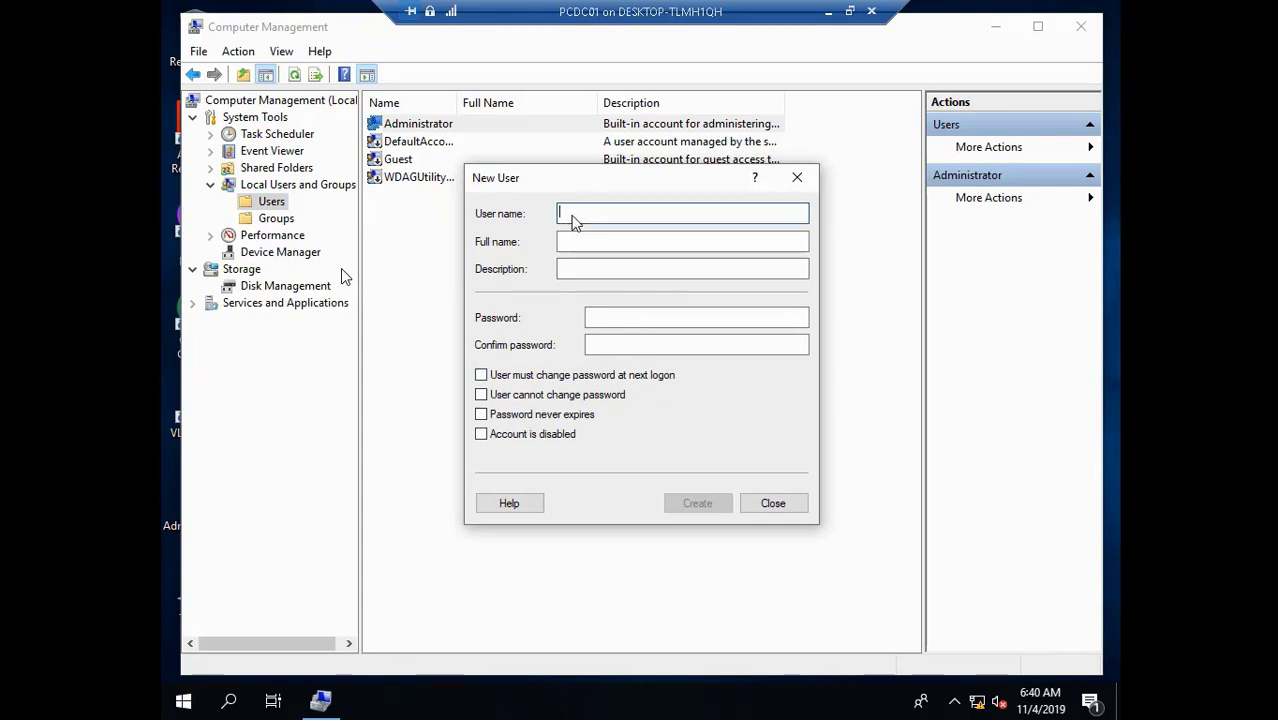
{"action": "type", "text": "batman1"}
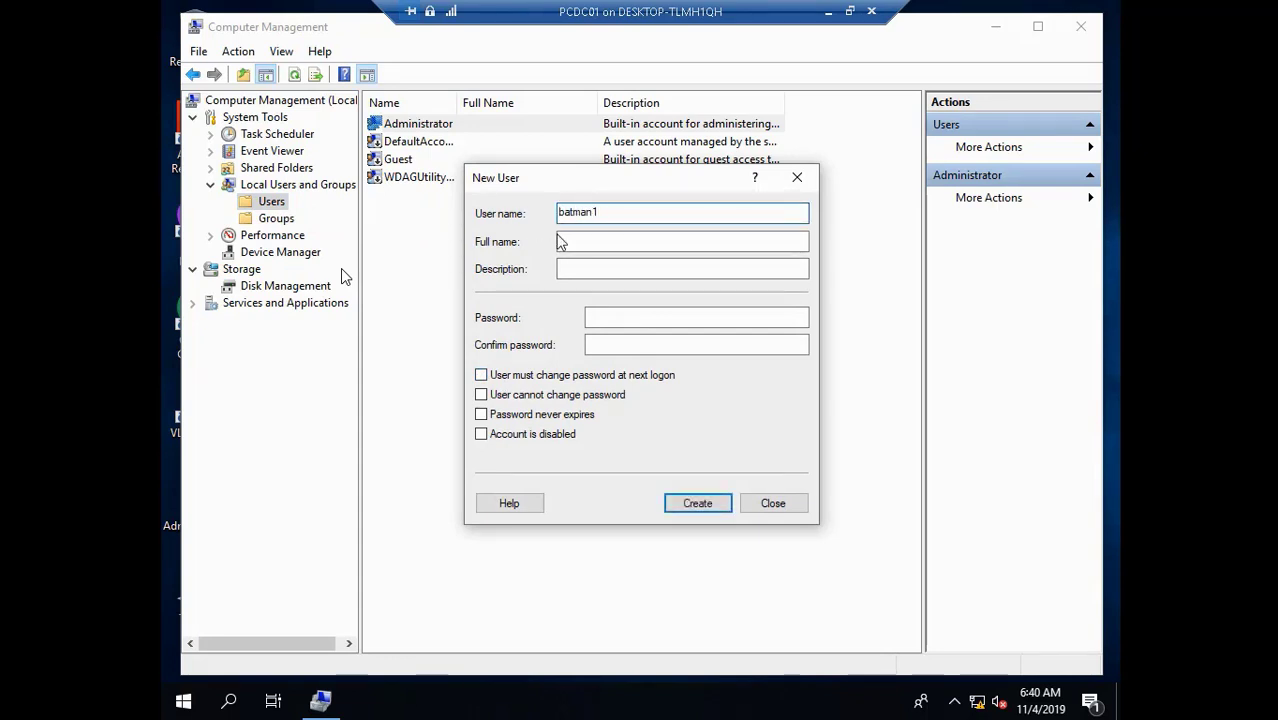
{"action": "left_click", "coordinate": [562, 242]}
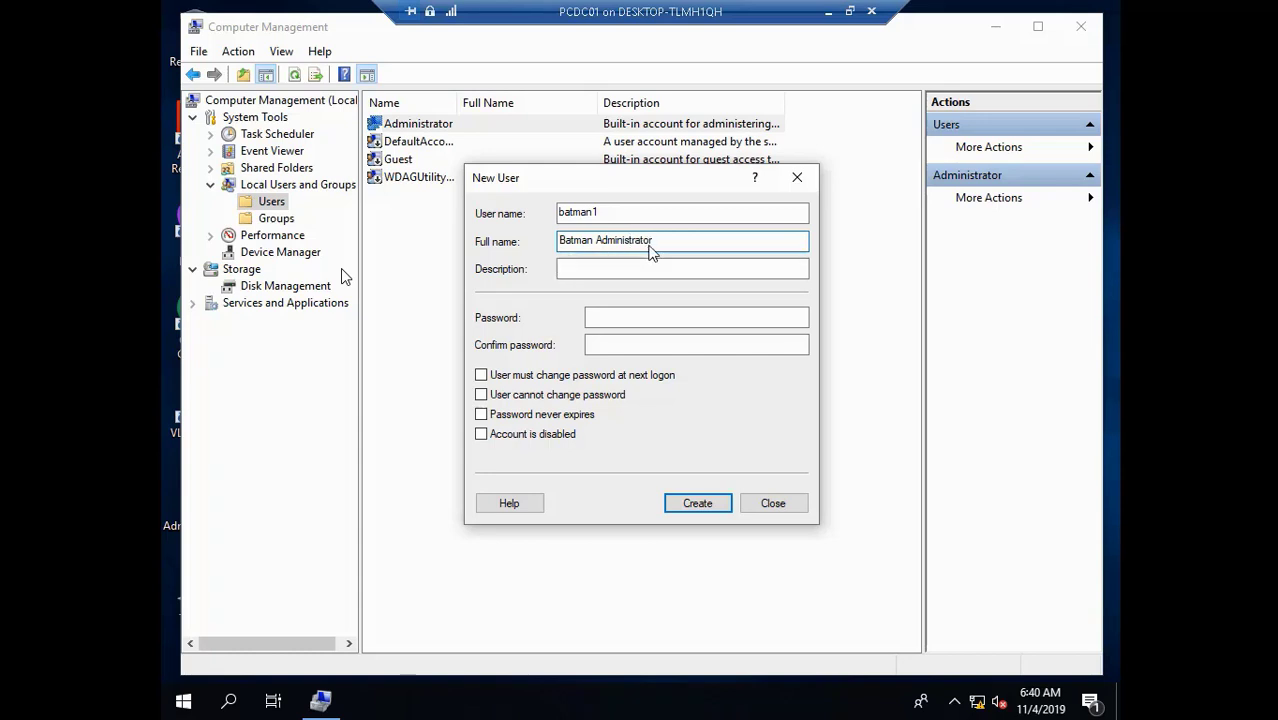
{"action": "left_click_drag", "start_coordinate": [664, 241], "coordinate": [528, 240]}
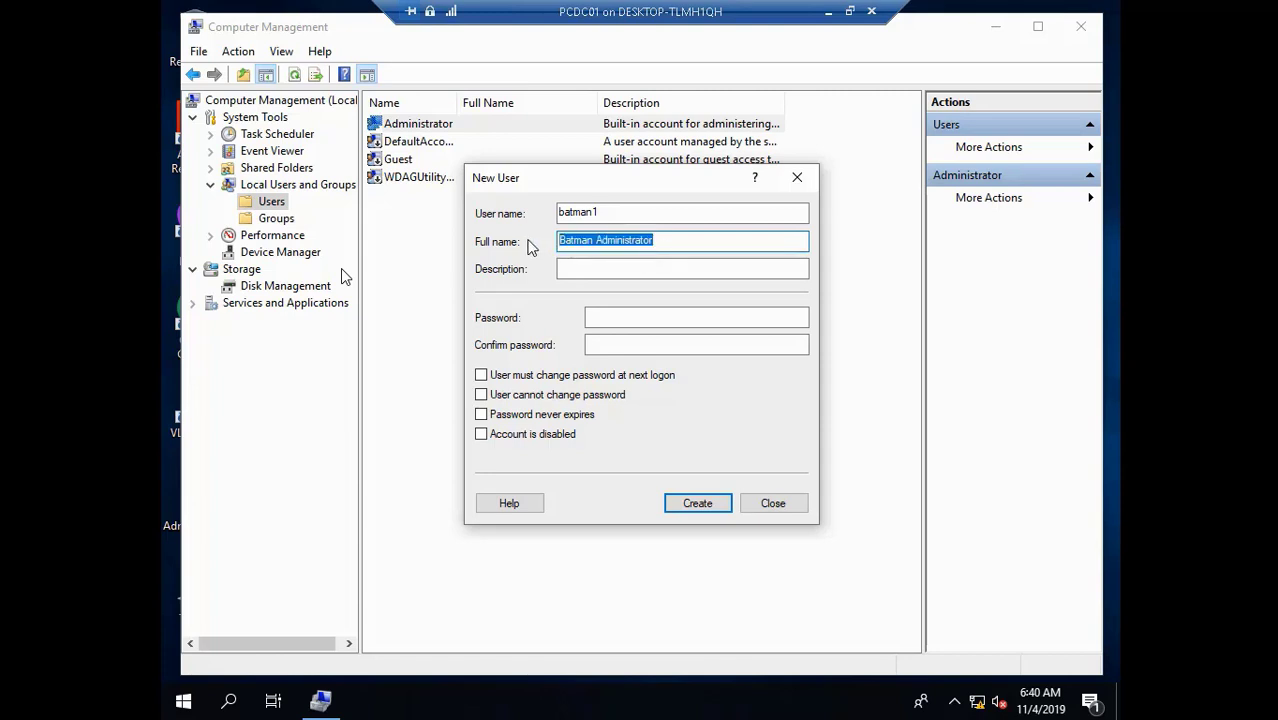
{"action": "left_click", "coordinate": [566, 270]}
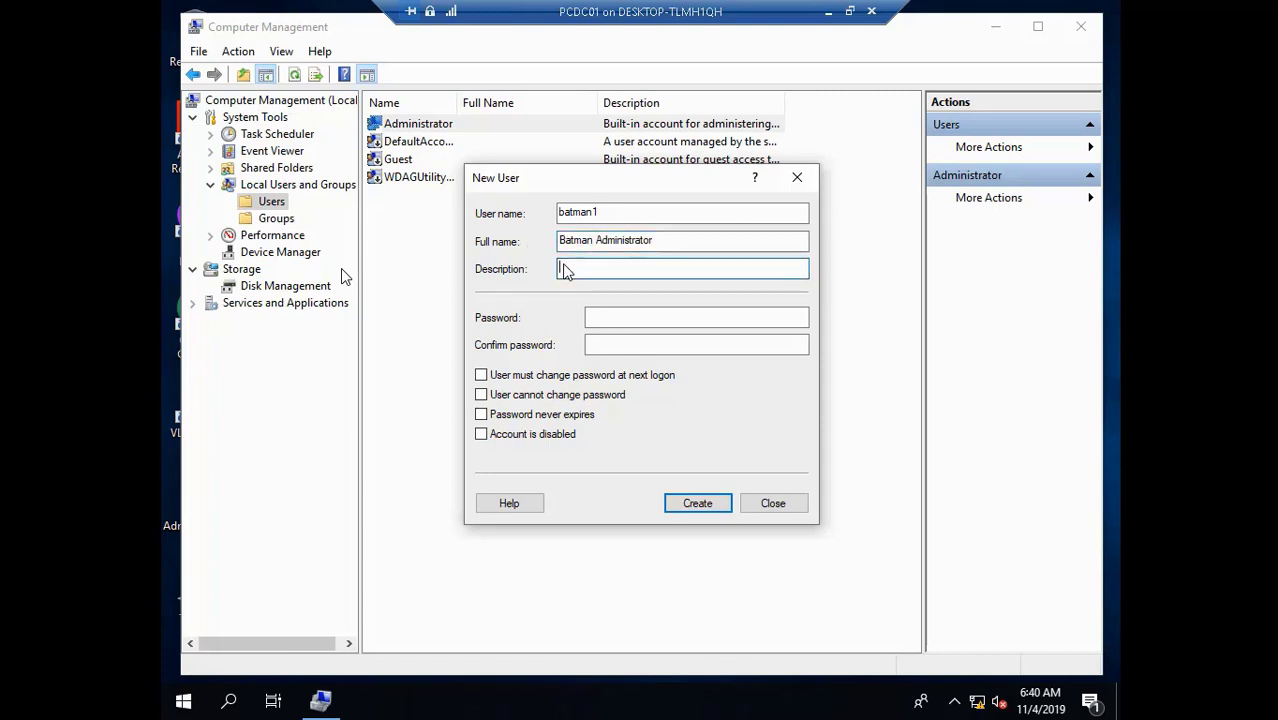
{"action": "key", "text": "ctrl+v"}
{"action": "left_click", "coordinate": [668, 317]}
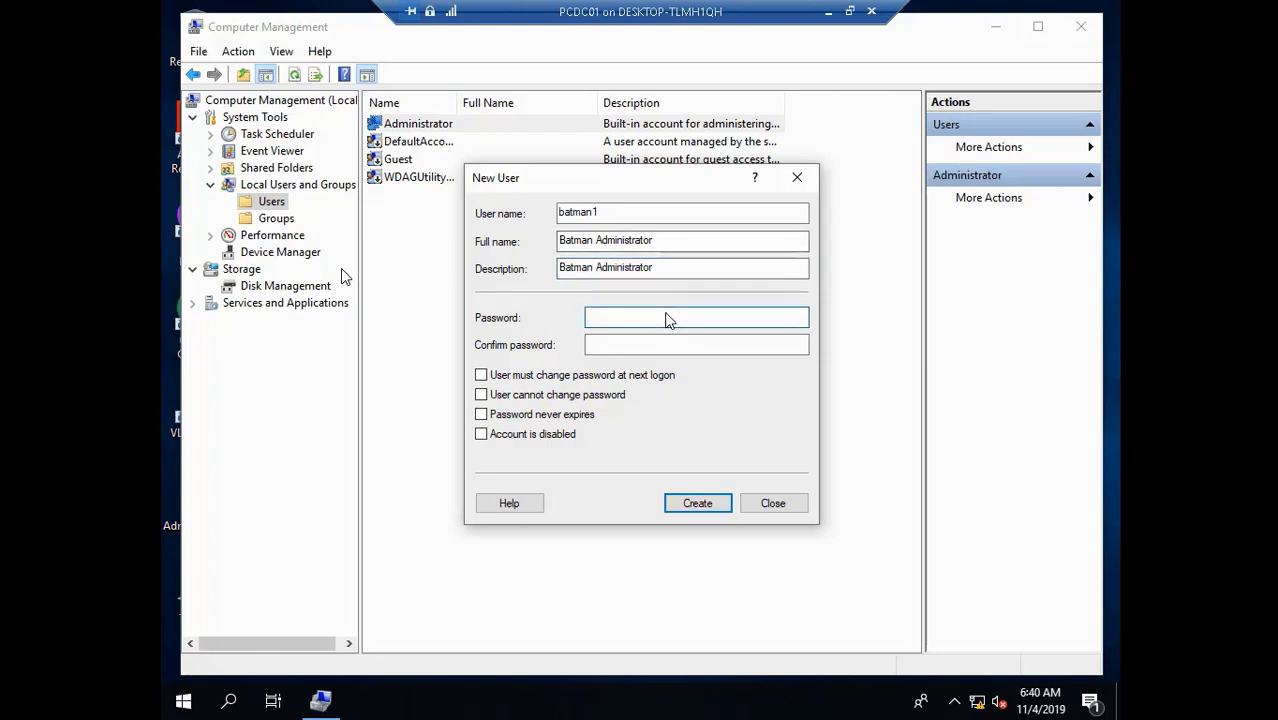
{"action": "type", "text": "••••••••••"}
{"action": "key", "text": "Tab"}
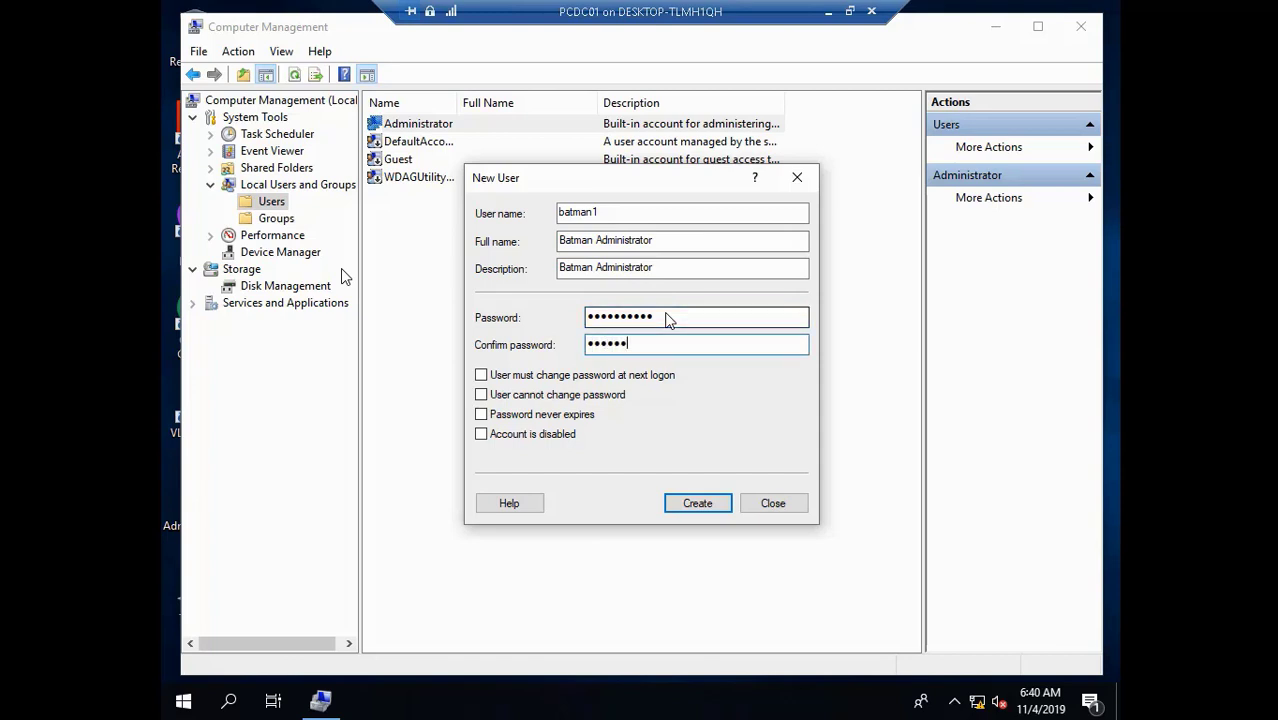
{"action": "type", "text": "••••••••••"}
- Create the new user account and open the Administrator account's properties
{"action": "left_click", "coordinate": [707, 508]}
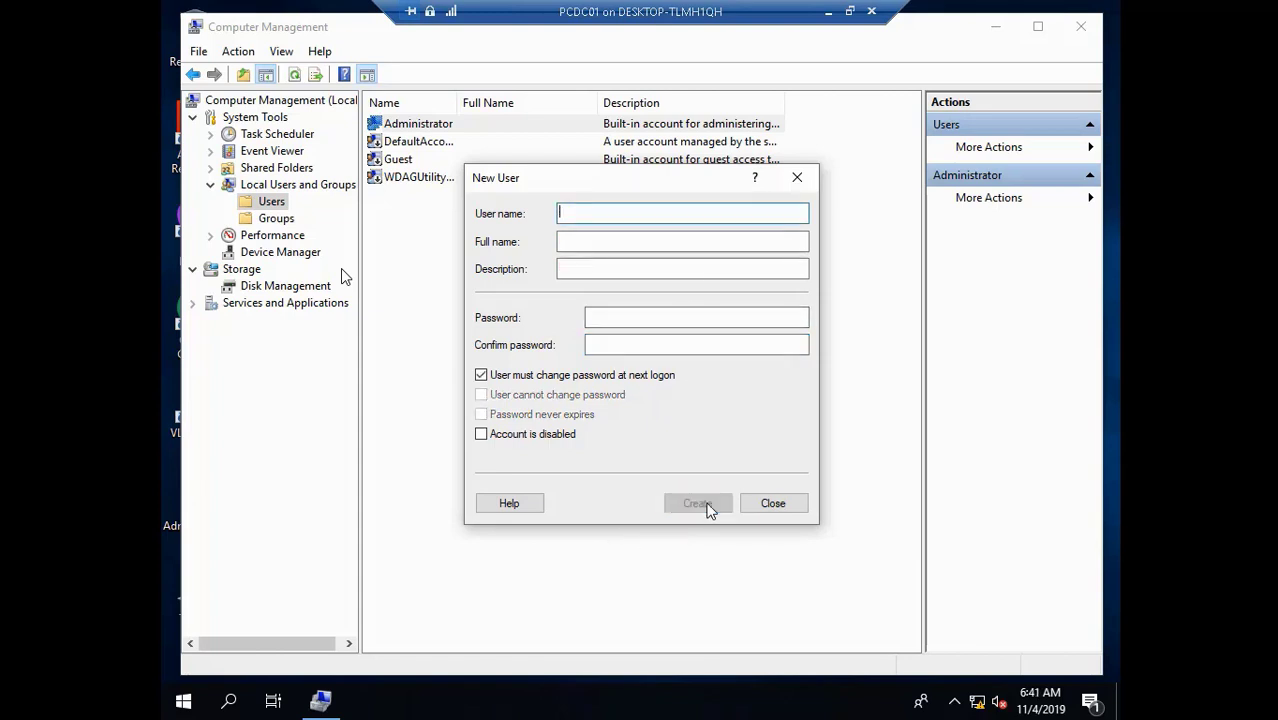
{"action": "left_click", "coordinate": [784, 510]}
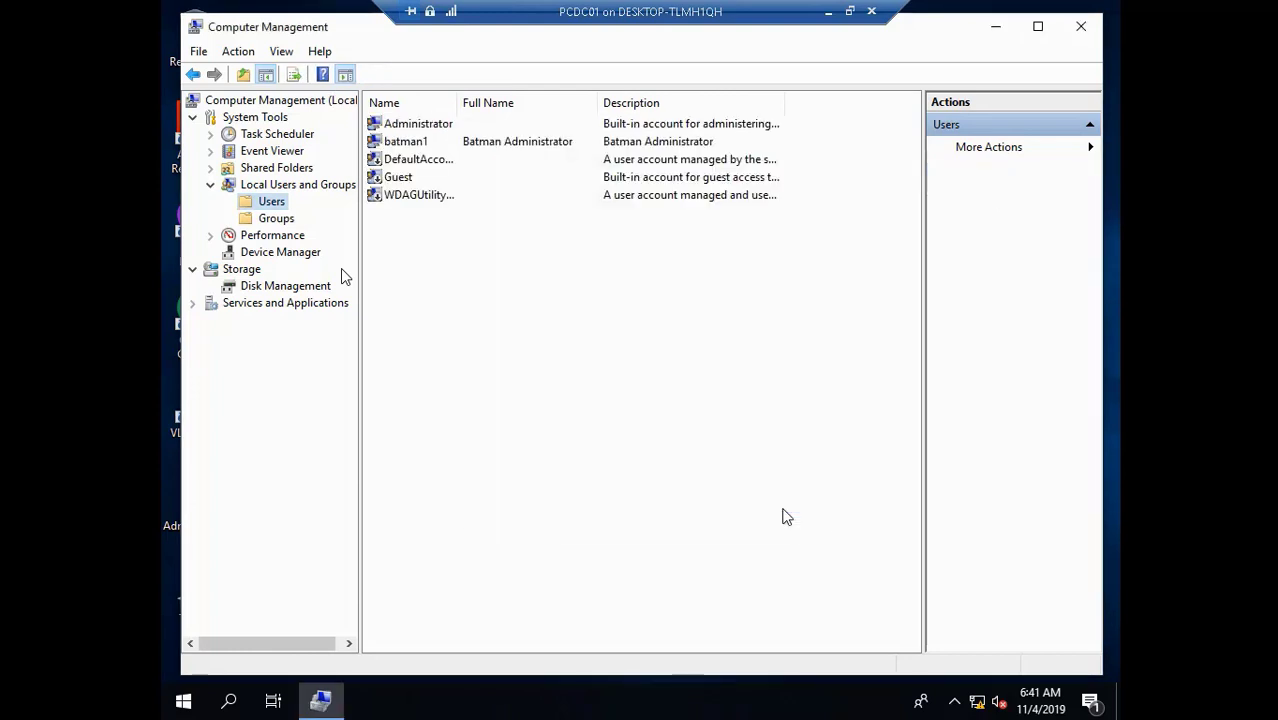
{"action": "left_click", "coordinate": [430, 128]}
{"action": "right_click", "coordinate": [430, 128]}
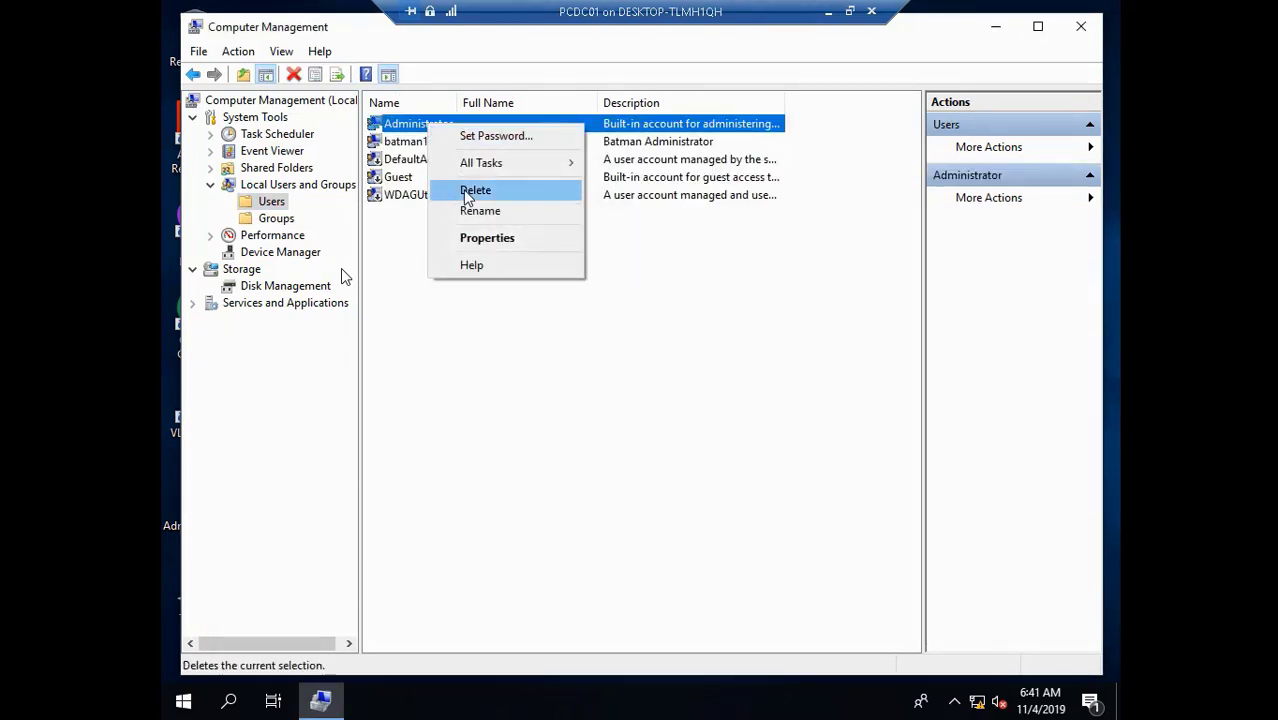
{"action": "left_click", "coordinate": [490, 238]}
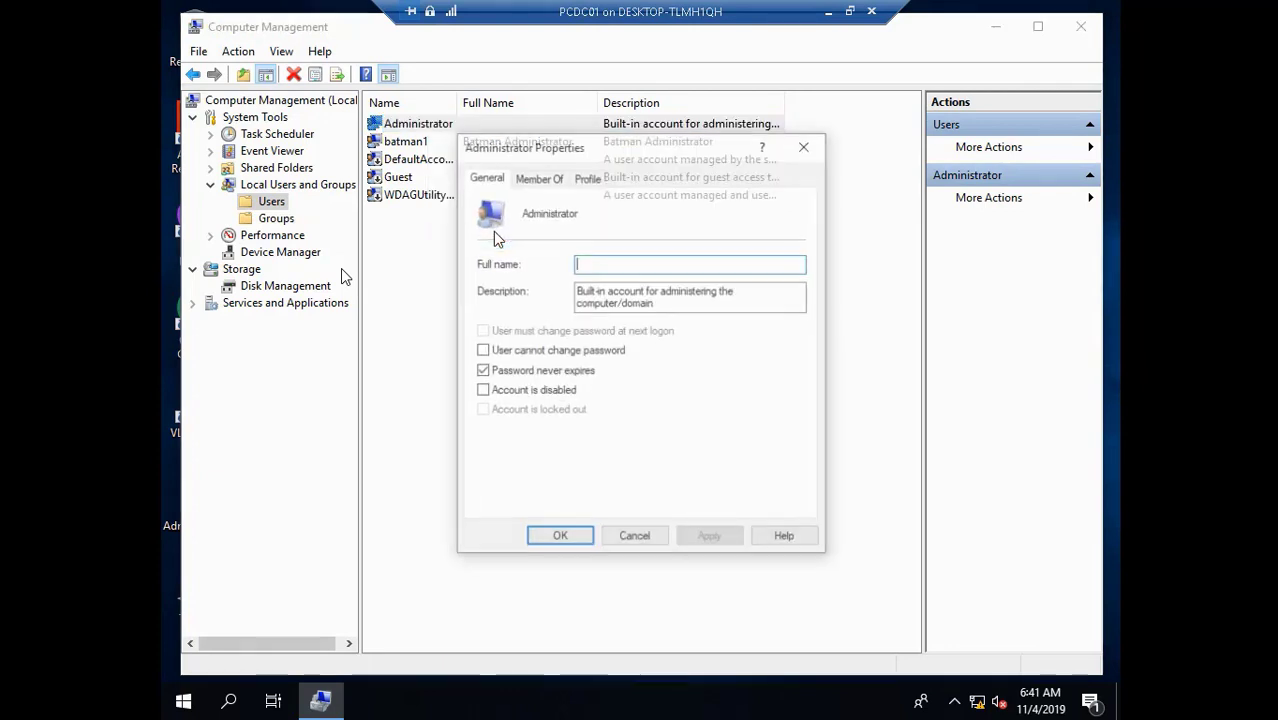
- Close the Administrator properties unchanged and rename the built-in Administrator account to a new user name
{"action": "left_click", "coordinate": [634, 539]}
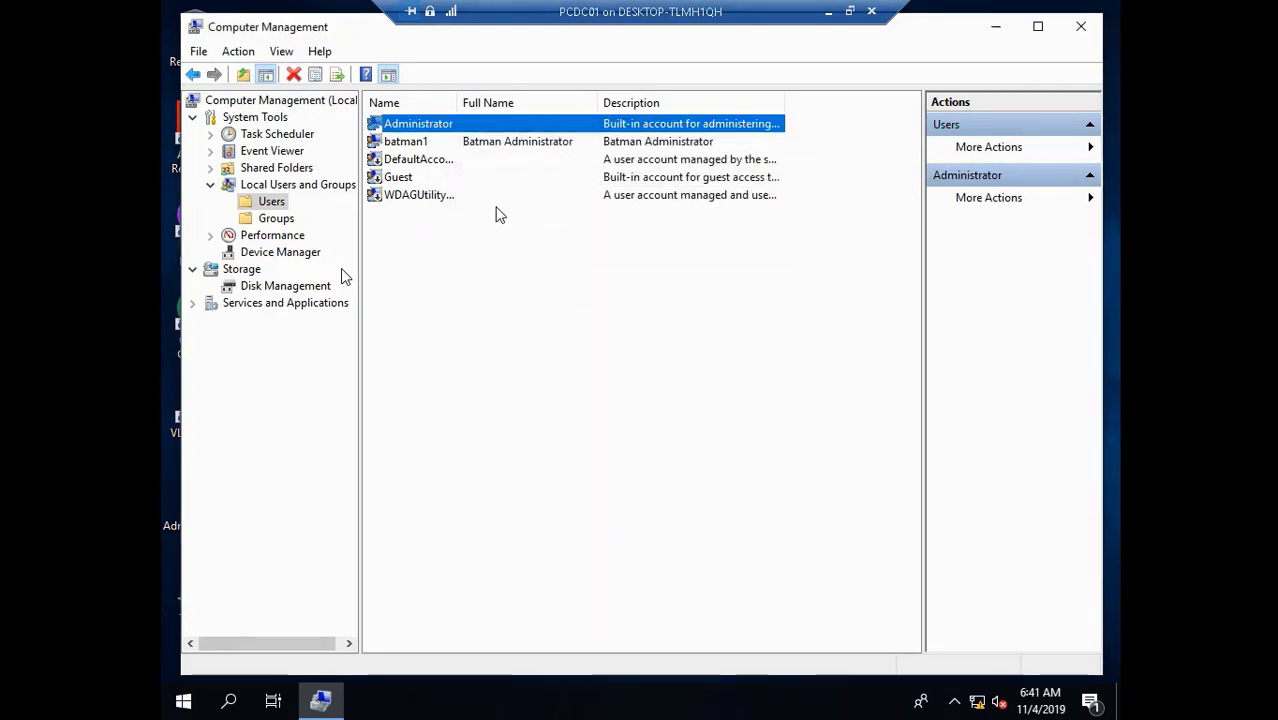
{"action": "right_click", "coordinate": [430, 128]}
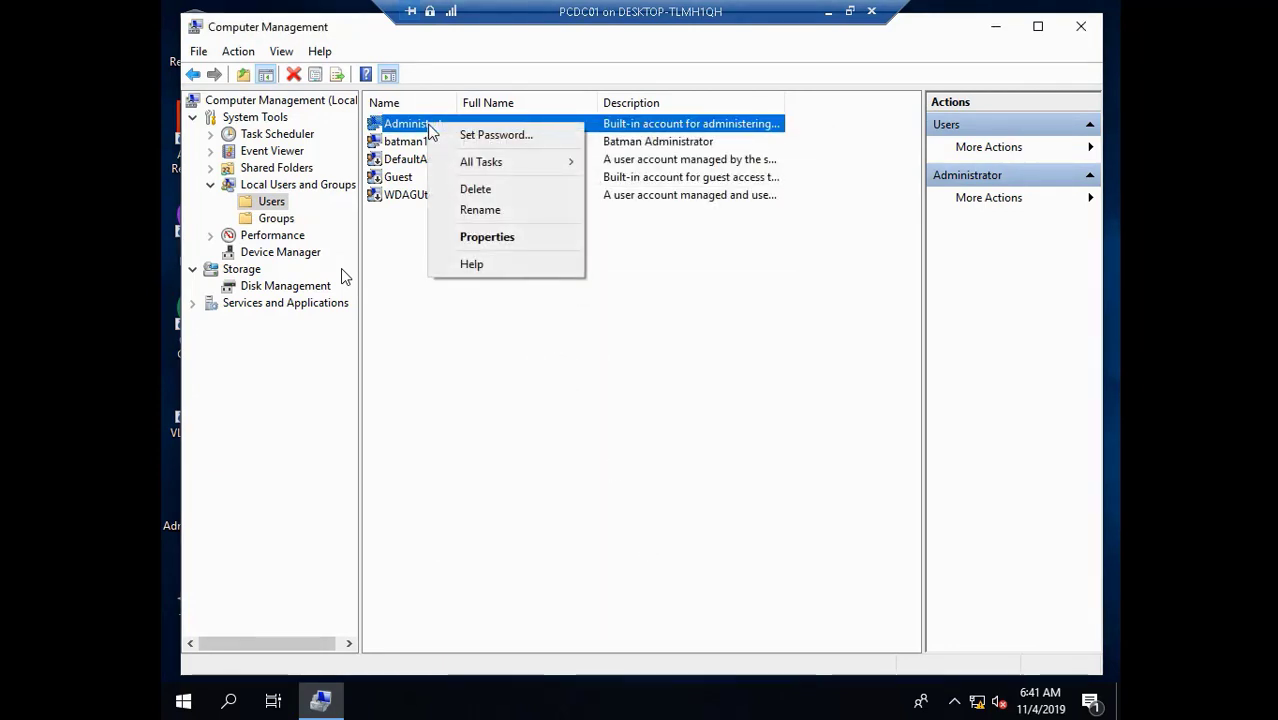
{"action": "left_click", "coordinate": [480, 210]}
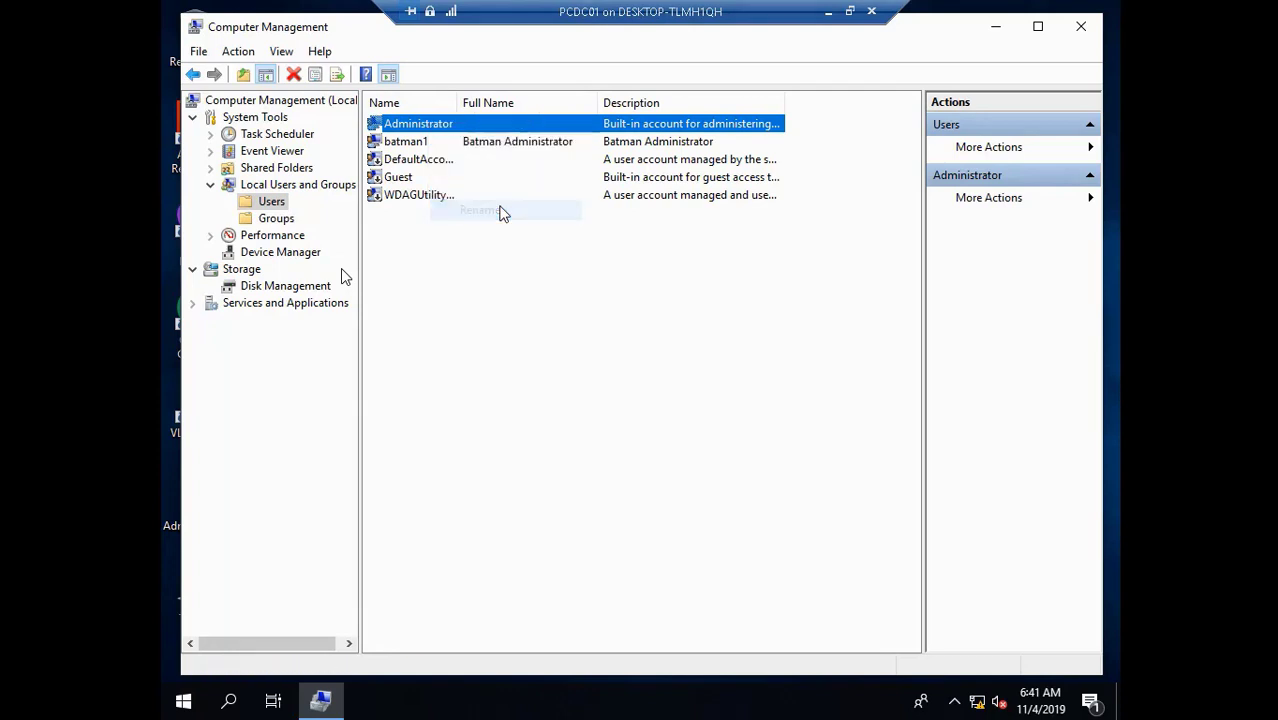
{"action": "key", "text": "BackSpace"}
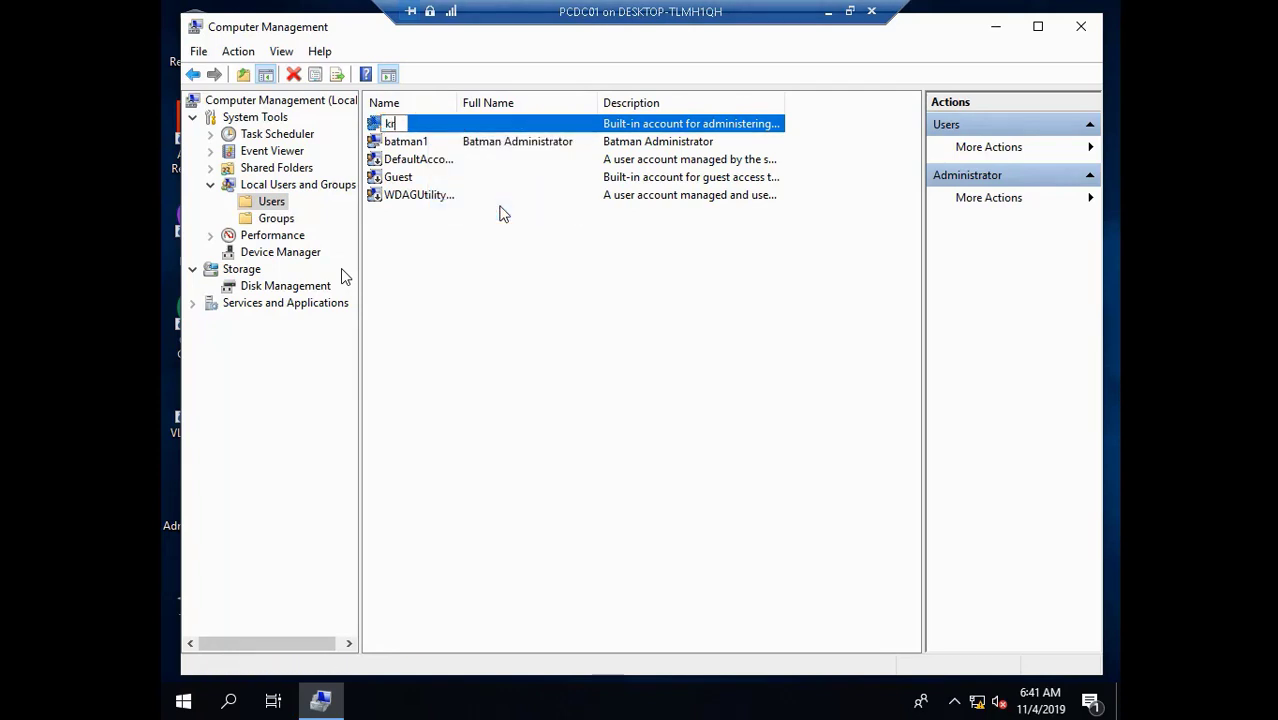
{"action": "key", "text": "Return"}
{"action": "left_click", "coordinate": [410, 146]}
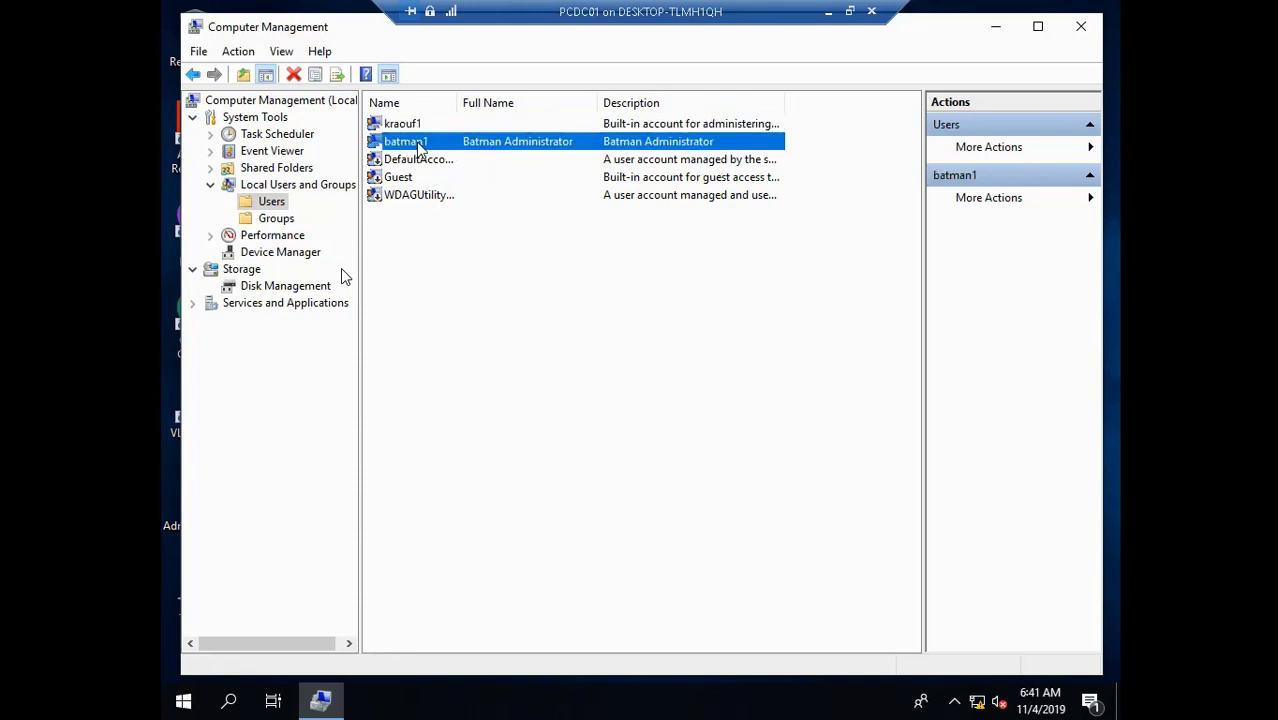
- Open the new account's properties and remove it from the Users group
{"action": "right_click", "coordinate": [416, 143]}
{"action": "left_click", "coordinate": [500, 258]}
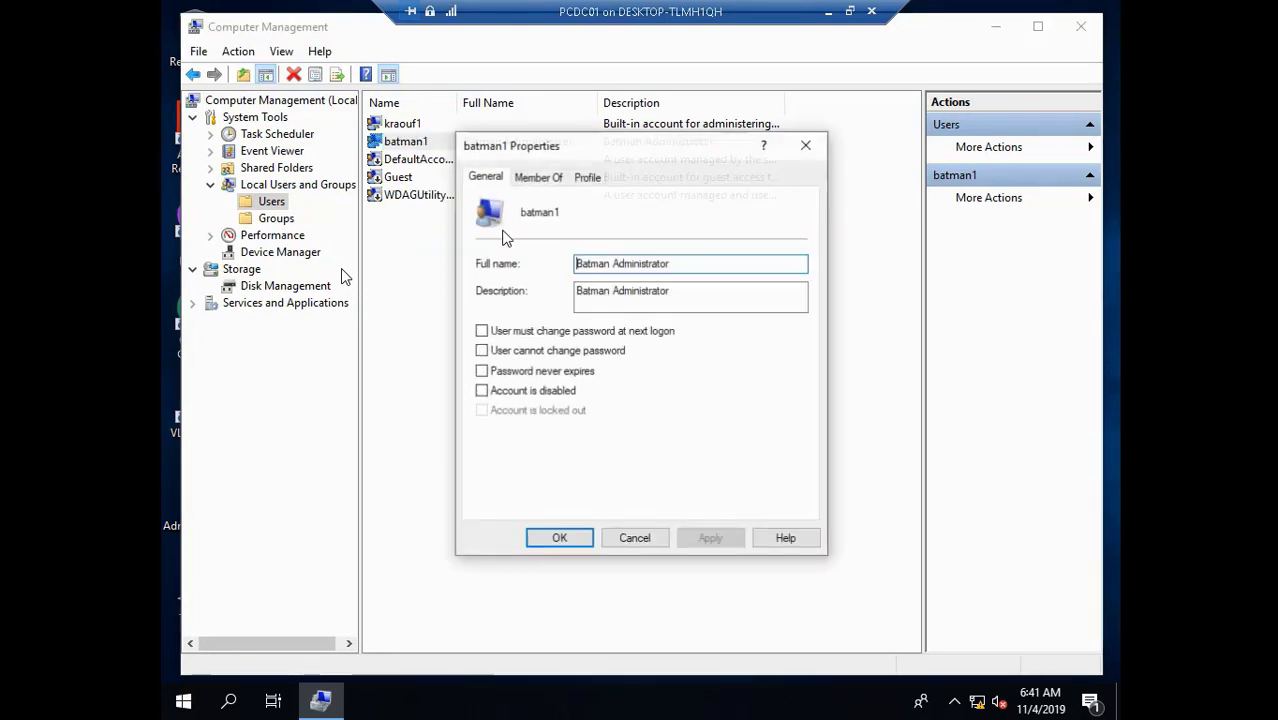
{"action": "left_click", "coordinate": [511, 222]}
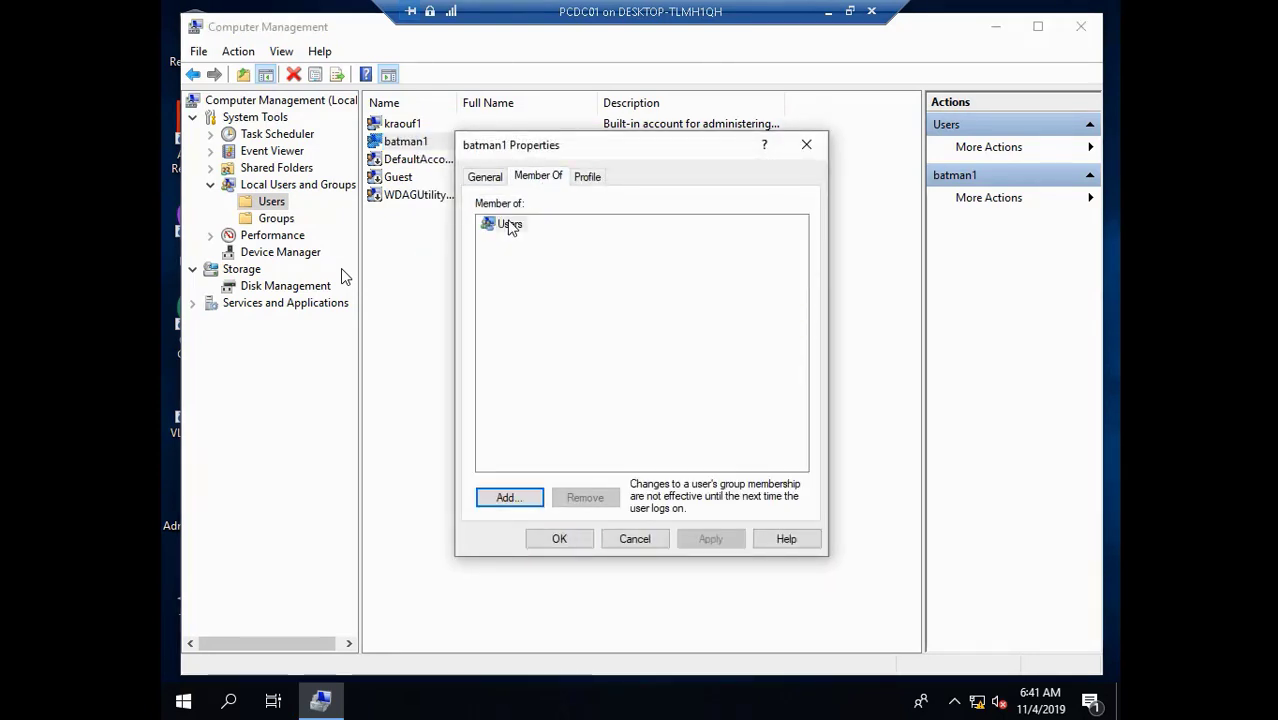
{"action": "left_click", "coordinate": [588, 499]}
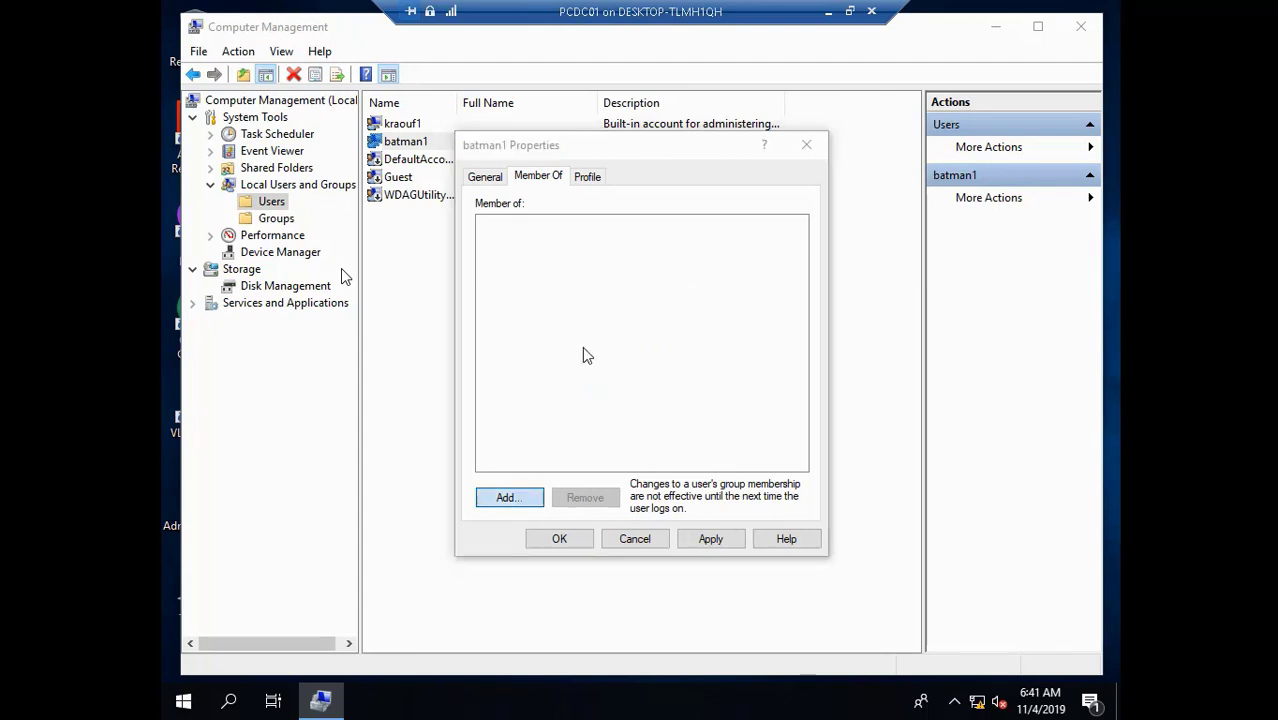
- Try adding the Administrators group by typing 'adminis' and using the Advanced search
{"action": "key", "text": "Return"}
{"action": "type", "text": "adminis"}
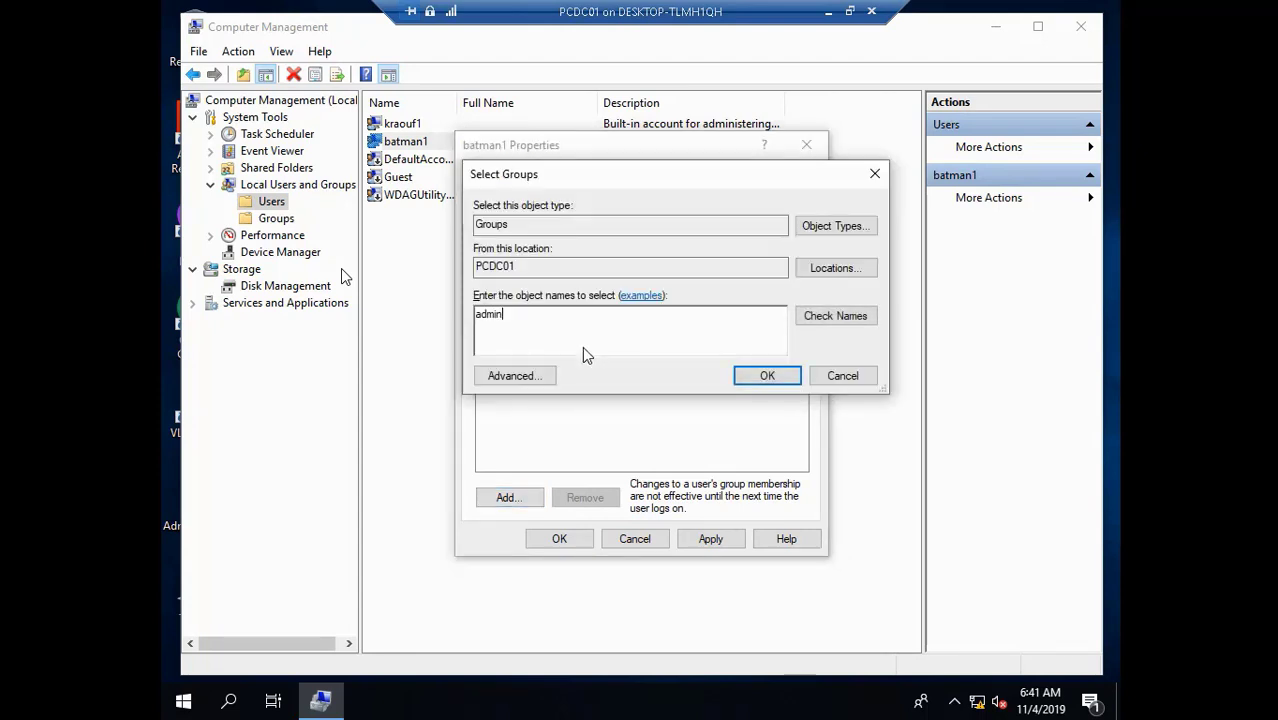
{"action": "left_click", "coordinate": [835, 316]}
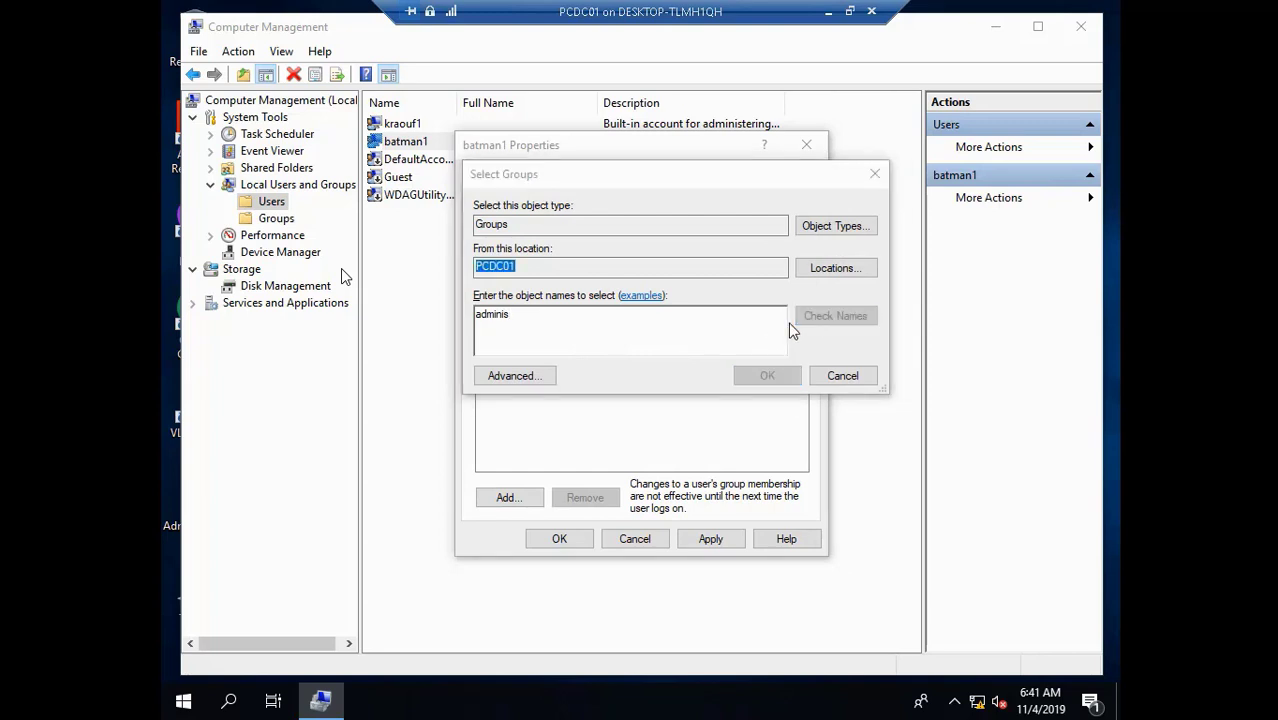
{"action": "left_click", "coordinate": [866, 475]}
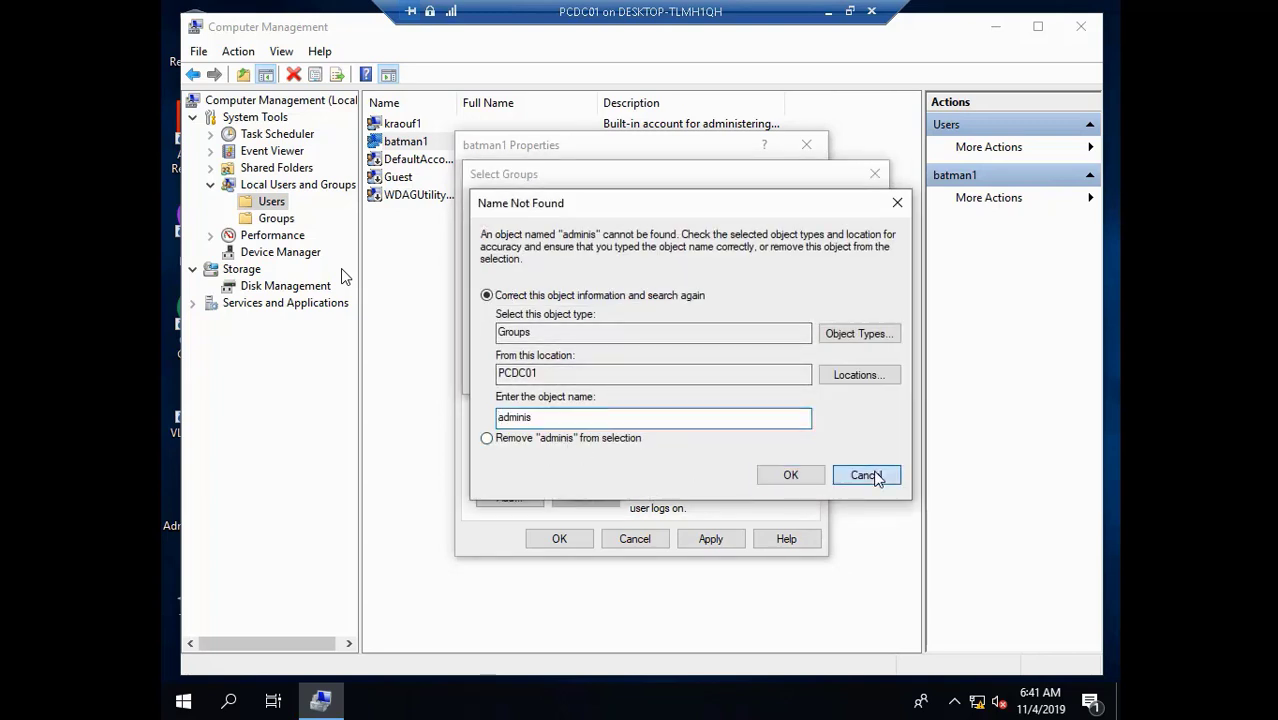
{"action": "left_click", "coordinate": [514, 376]}
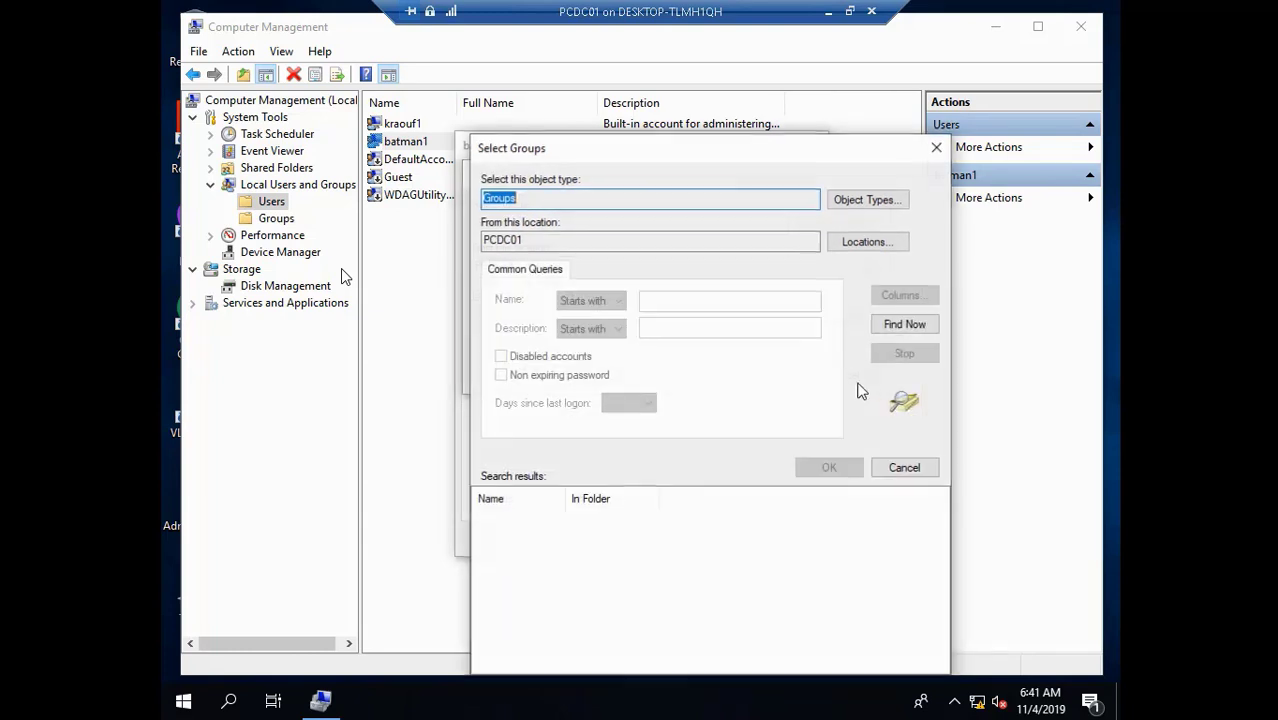
{"action": "left_click", "coordinate": [925, 325]}
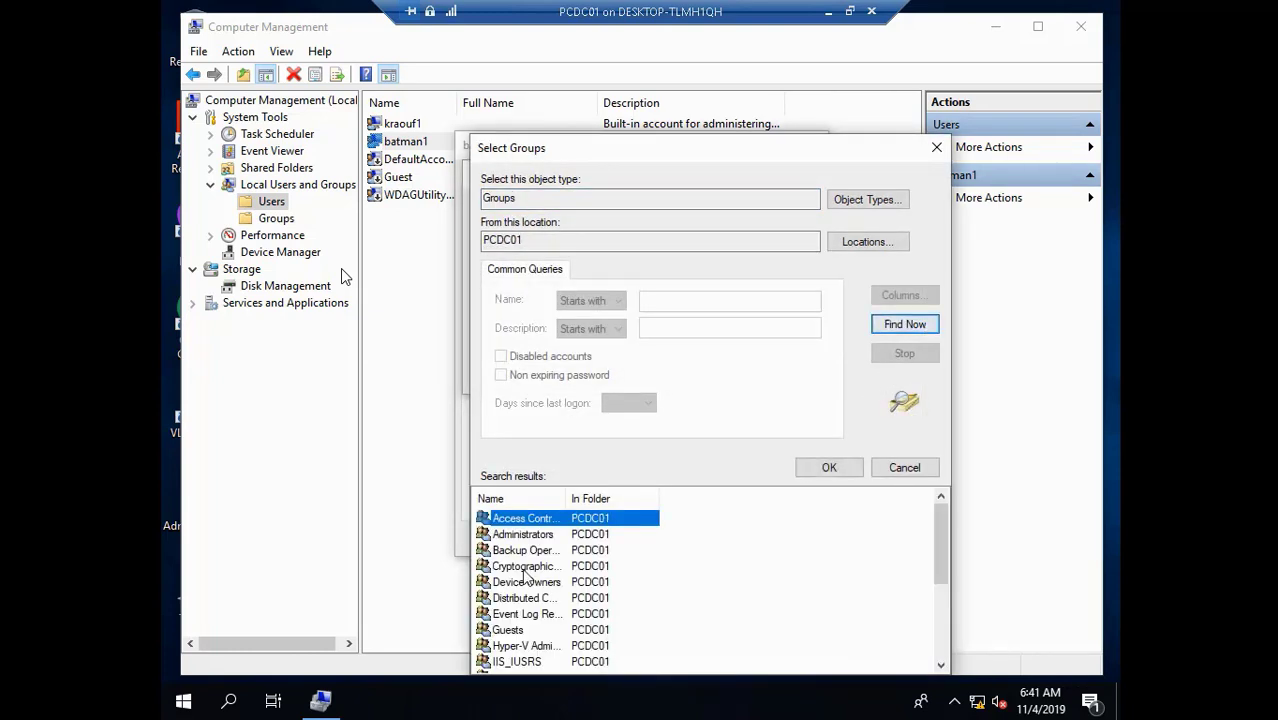
{"action": "left_click", "coordinate": [545, 534]}
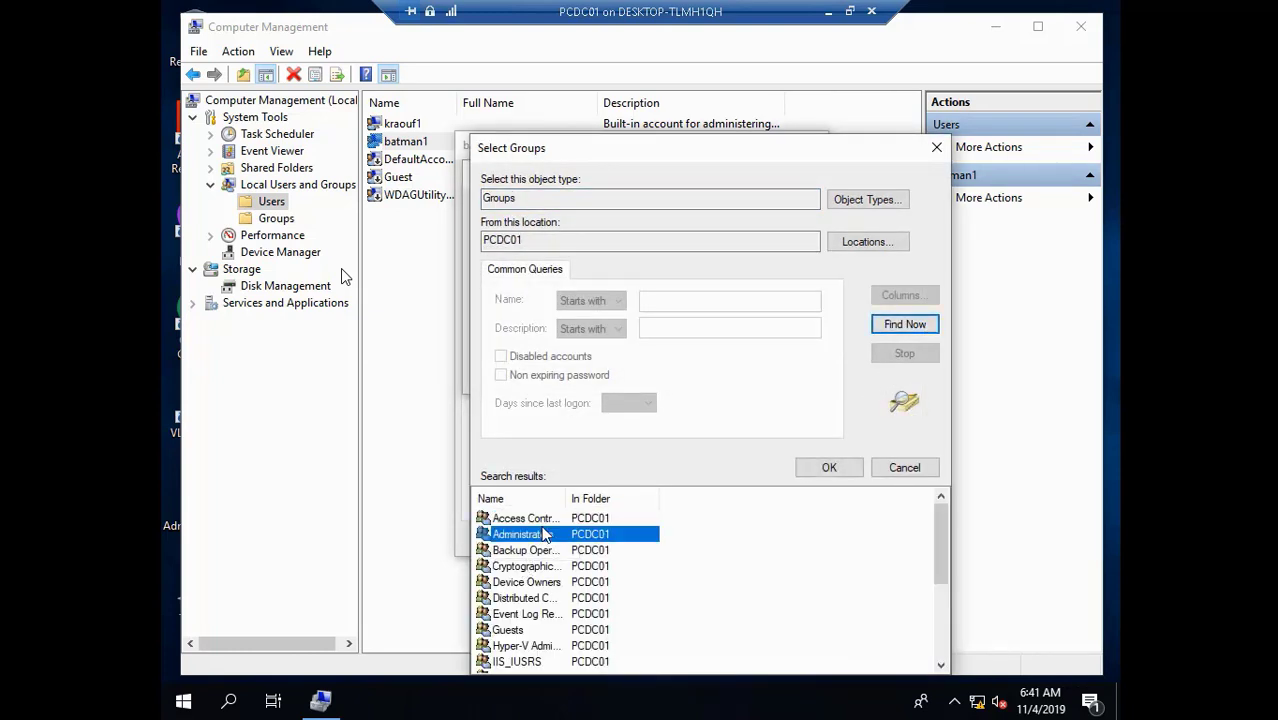
{"action": "left_click", "coordinate": [830, 467]}
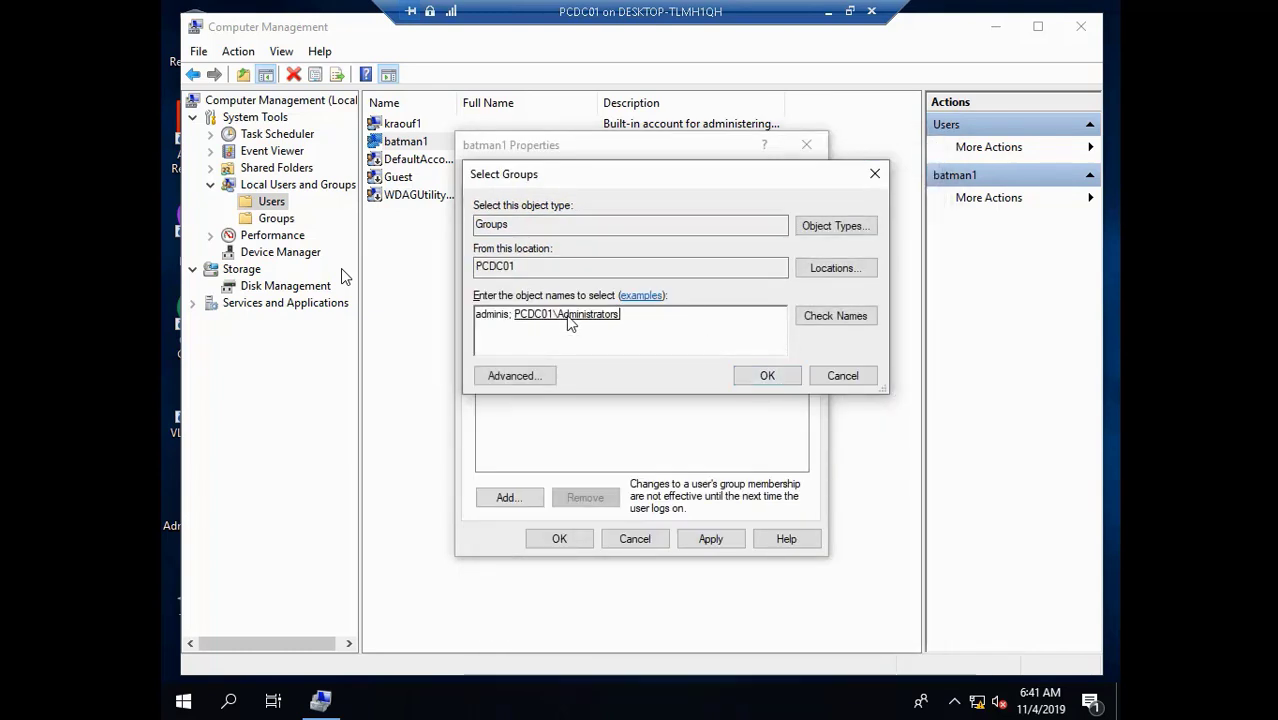
{"action": "double_click", "coordinate": [518, 318]}
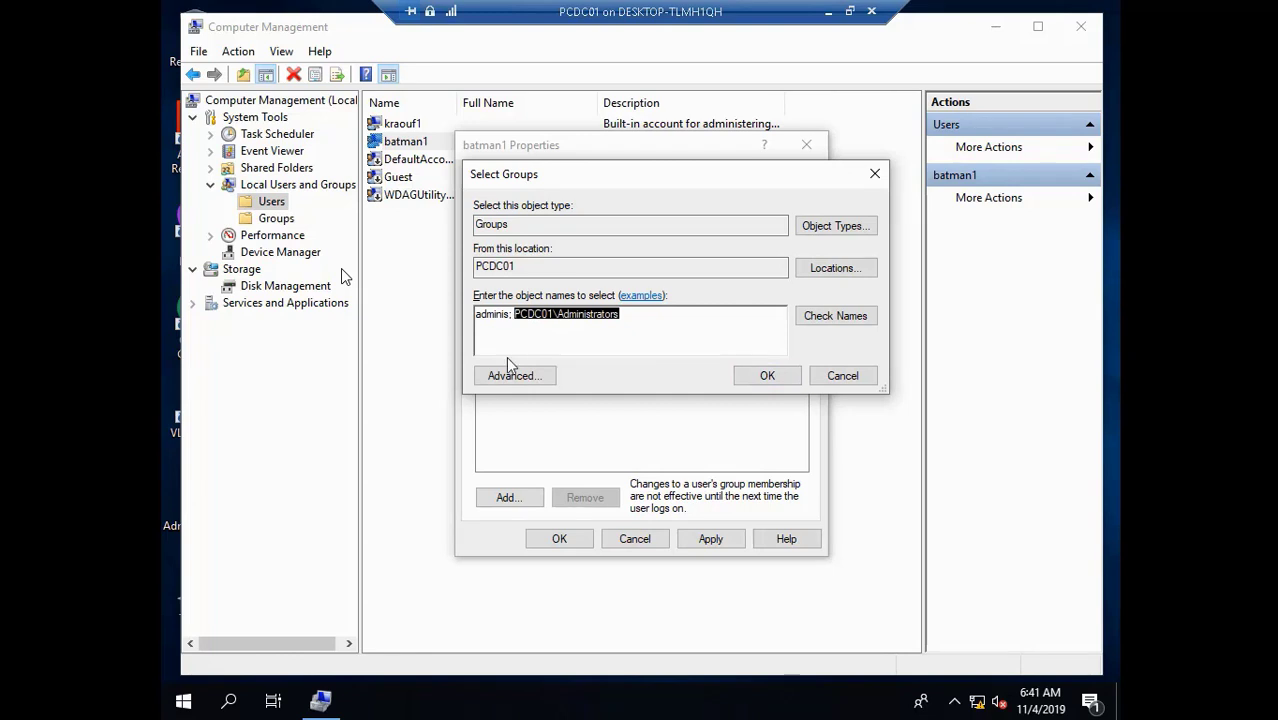
{"action": "key", "text": "BackSpace"}
{"action": "key", "text": "BackSpace"}
{"action": "key", "text": "BackSpace"}
{"action": "key", "text": "BackSpace"}
{"action": "key", "text": "BackSpace"}
{"action": "key", "text": "BackSpace"}
{"action": "key", "text": "BackSpace"}
{"action": "key", "text": "BackSpace"}
{"action": "key", "text": "BackSpace"}
{"action": "key", "text": "BackSpace"}
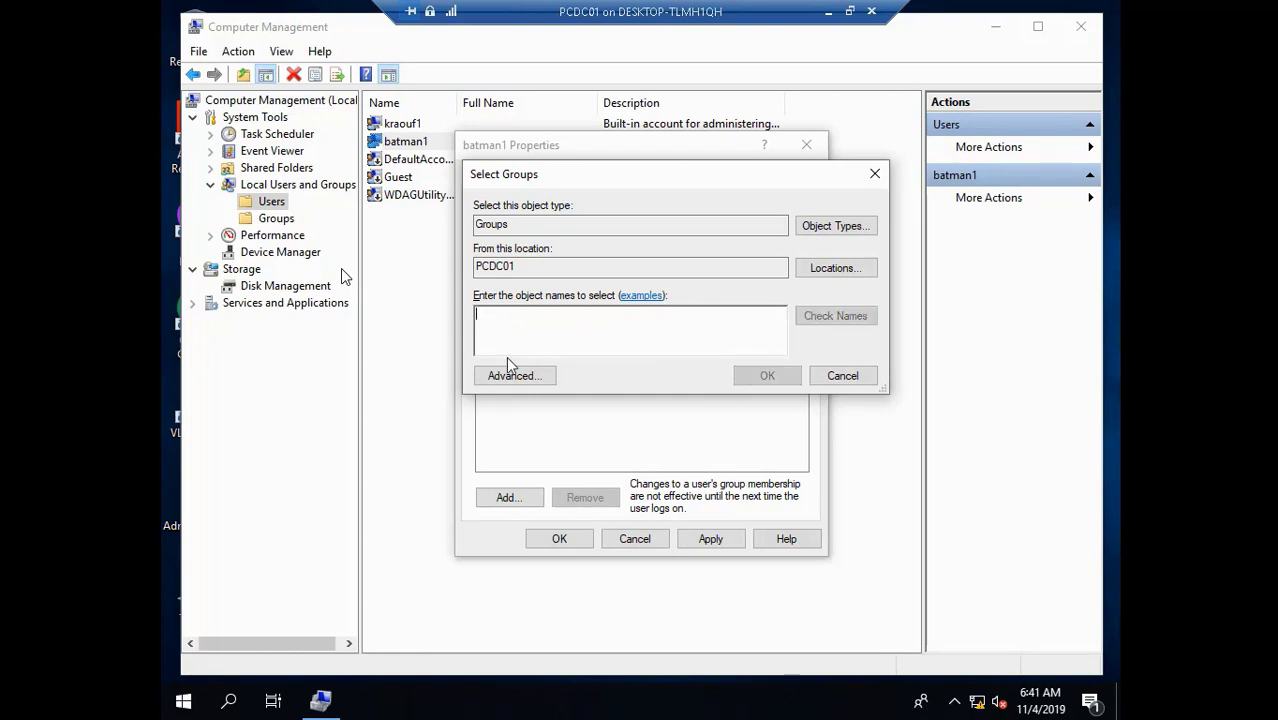
- Choose Administrators from the Advanced search list and add the account to it
{"action": "left_click", "coordinate": [526, 375]}
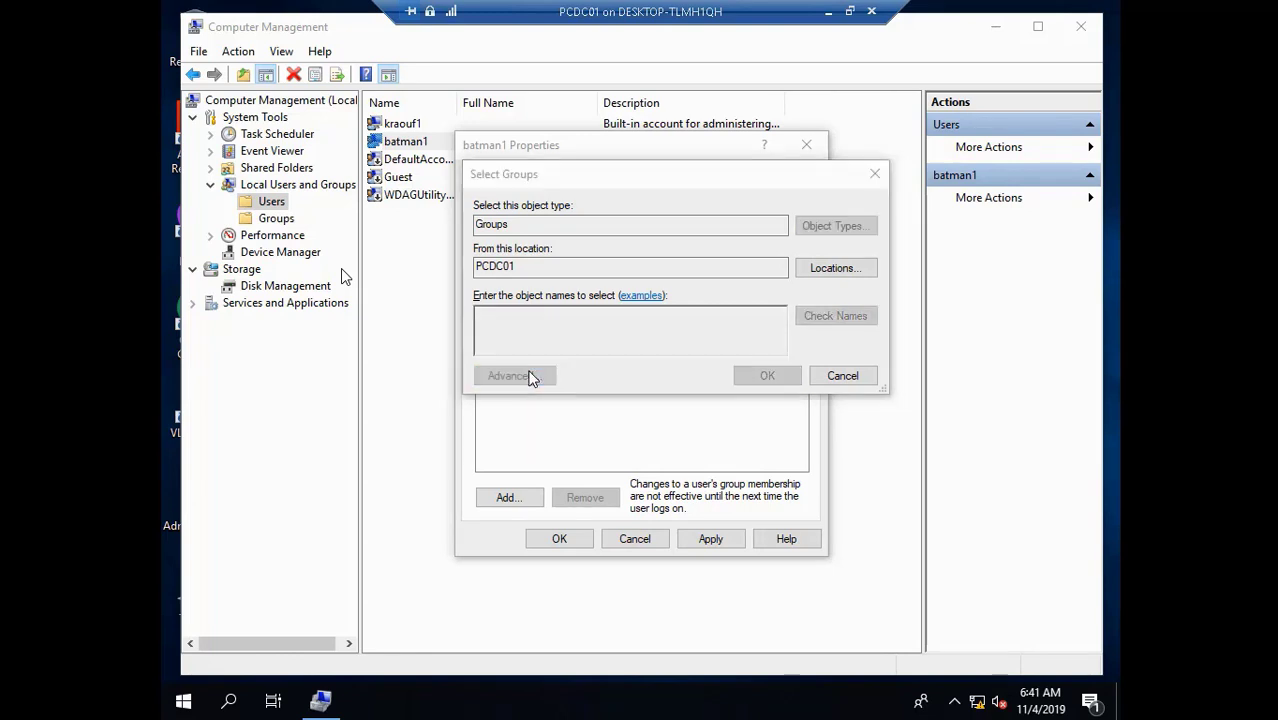
{"action": "left_click", "coordinate": [904, 324]}
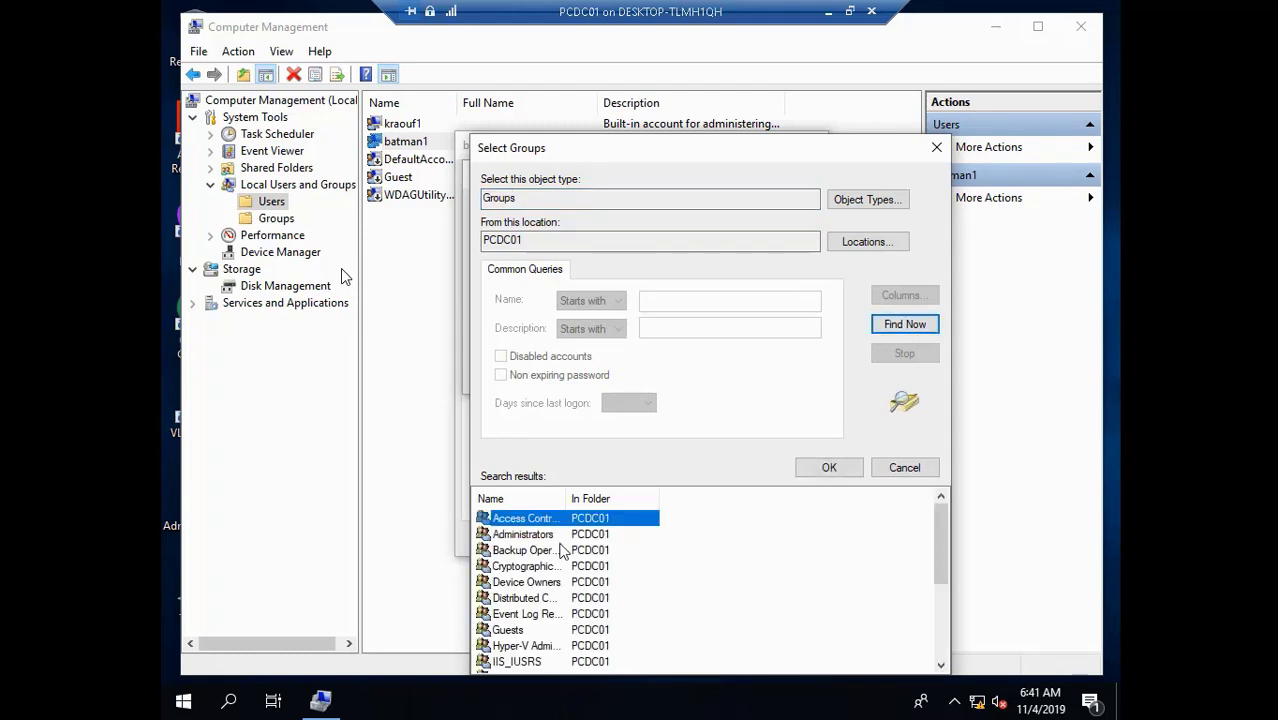
{"action": "left_click", "coordinate": [552, 537]}
{"action": "left_click", "coordinate": [826, 466]}
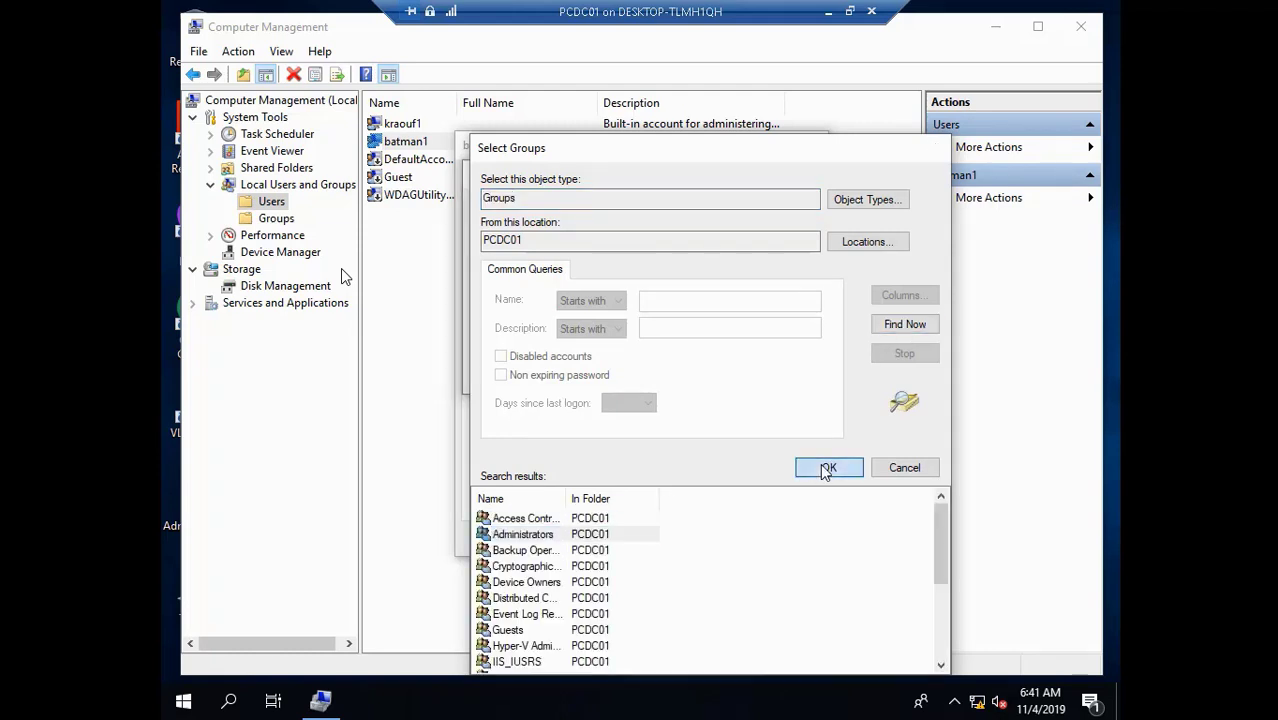
{"action": "left_click", "coordinate": [770, 377]}
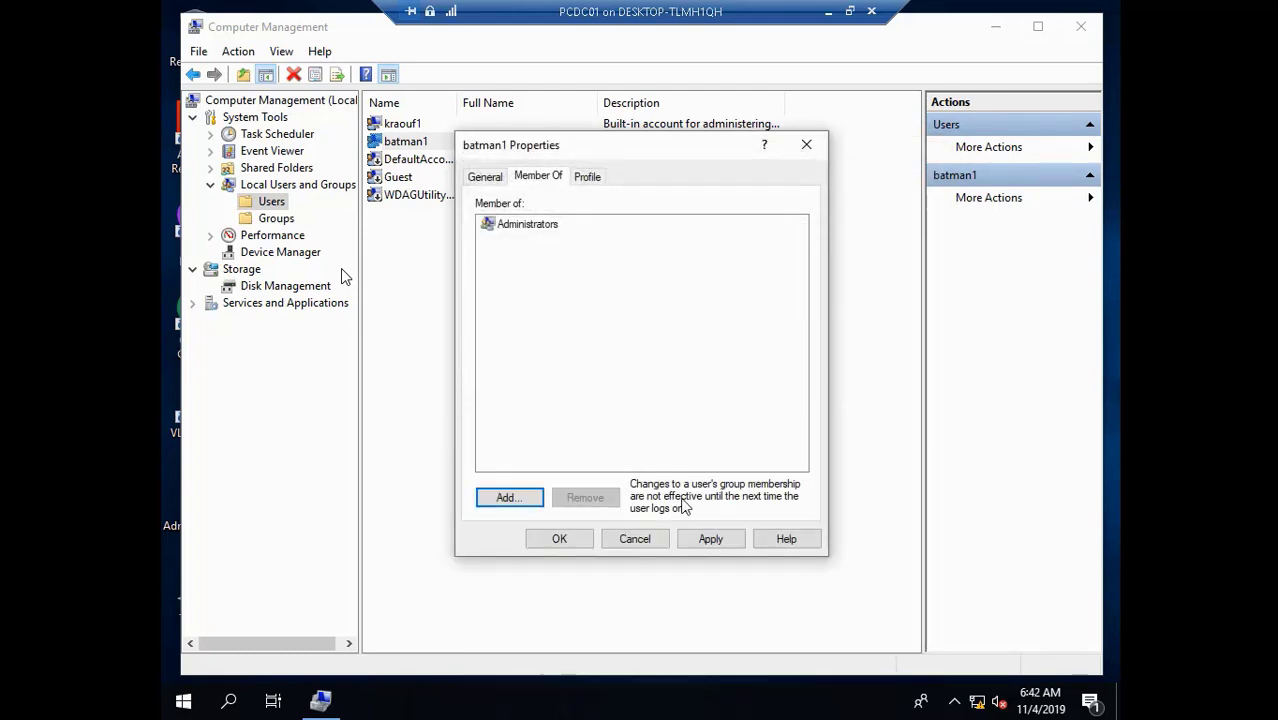
- Apply the membership change, close the account properties, and exit Computer Management
{"action": "left_click", "coordinate": [712, 539]}
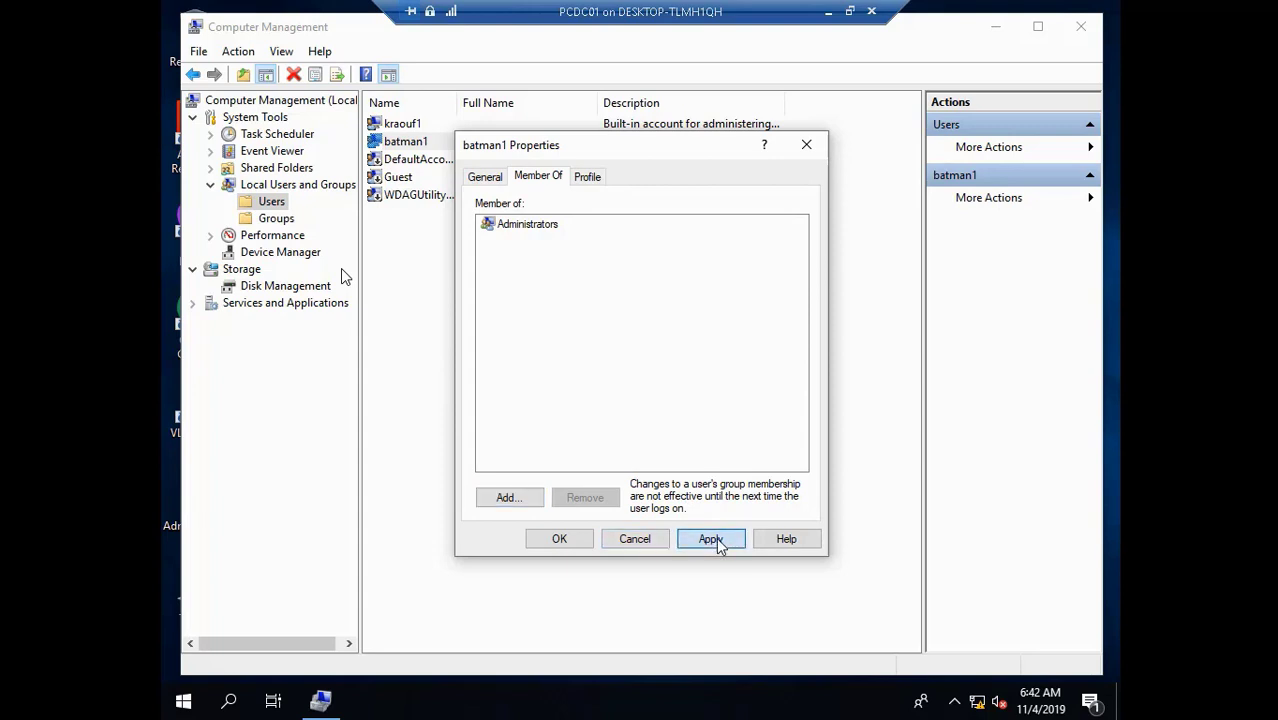
{"action": "left_click", "coordinate": [560, 539]}
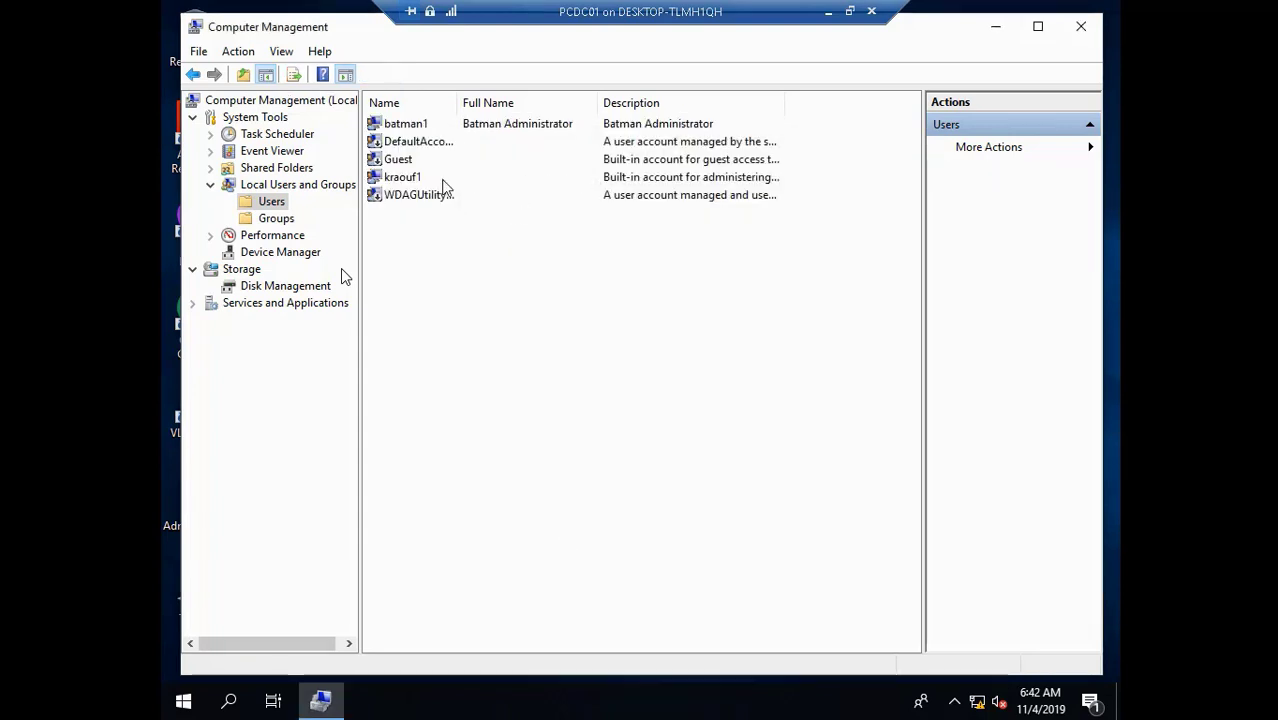
{"action": "left_click", "coordinate": [414, 178]}
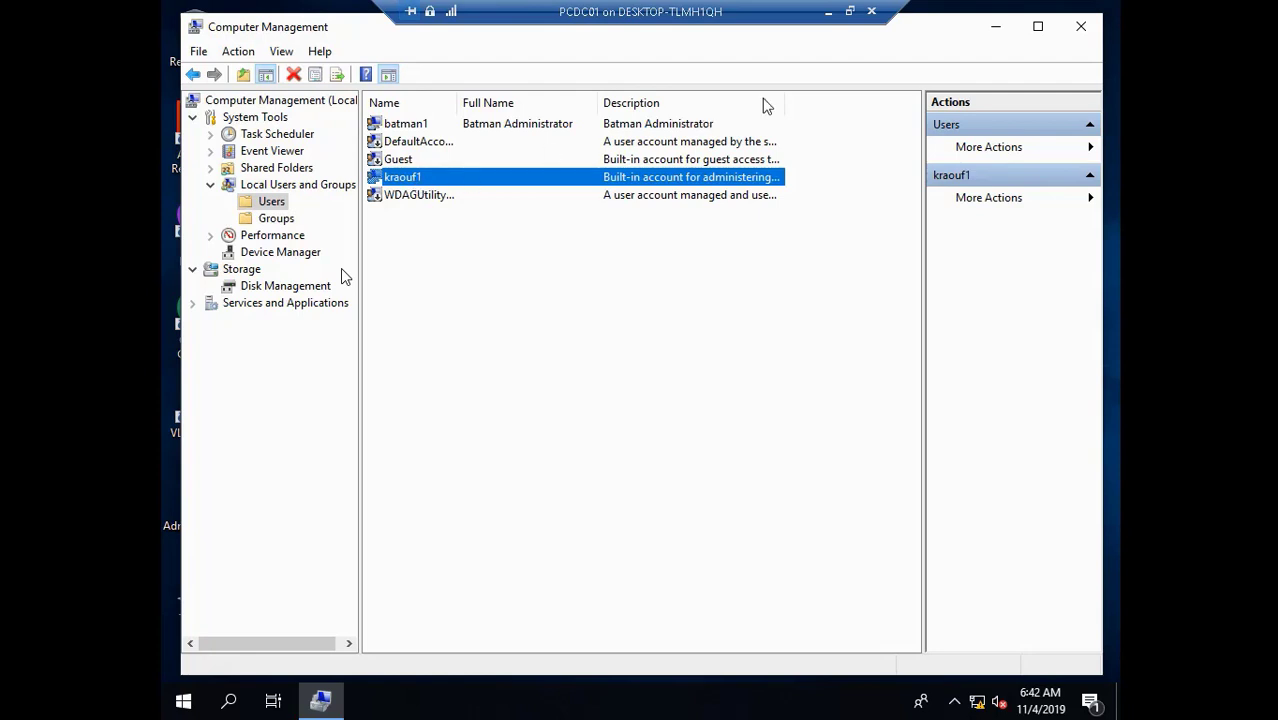
{"action": "left_click", "coordinate": [1081, 27]}
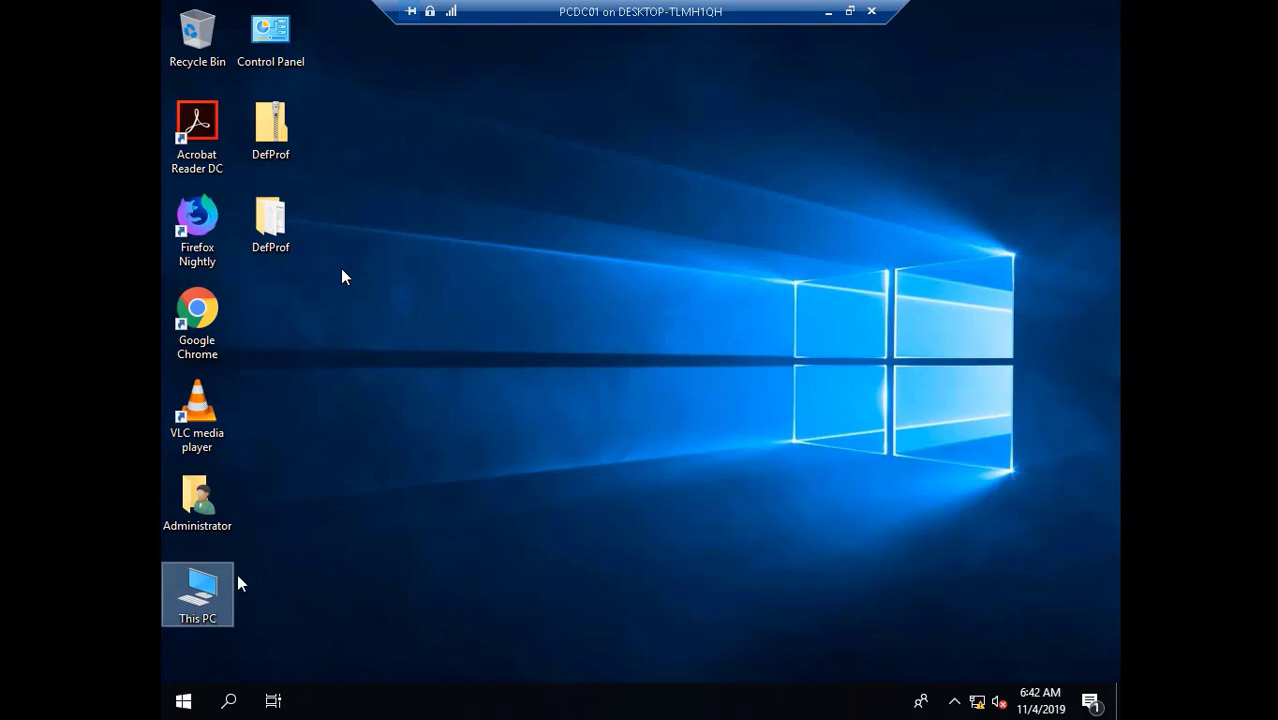
- Open This PC and view the Desktop folder's Location tab in Properties
{"action": "double_click", "coordinate": [199, 592]}
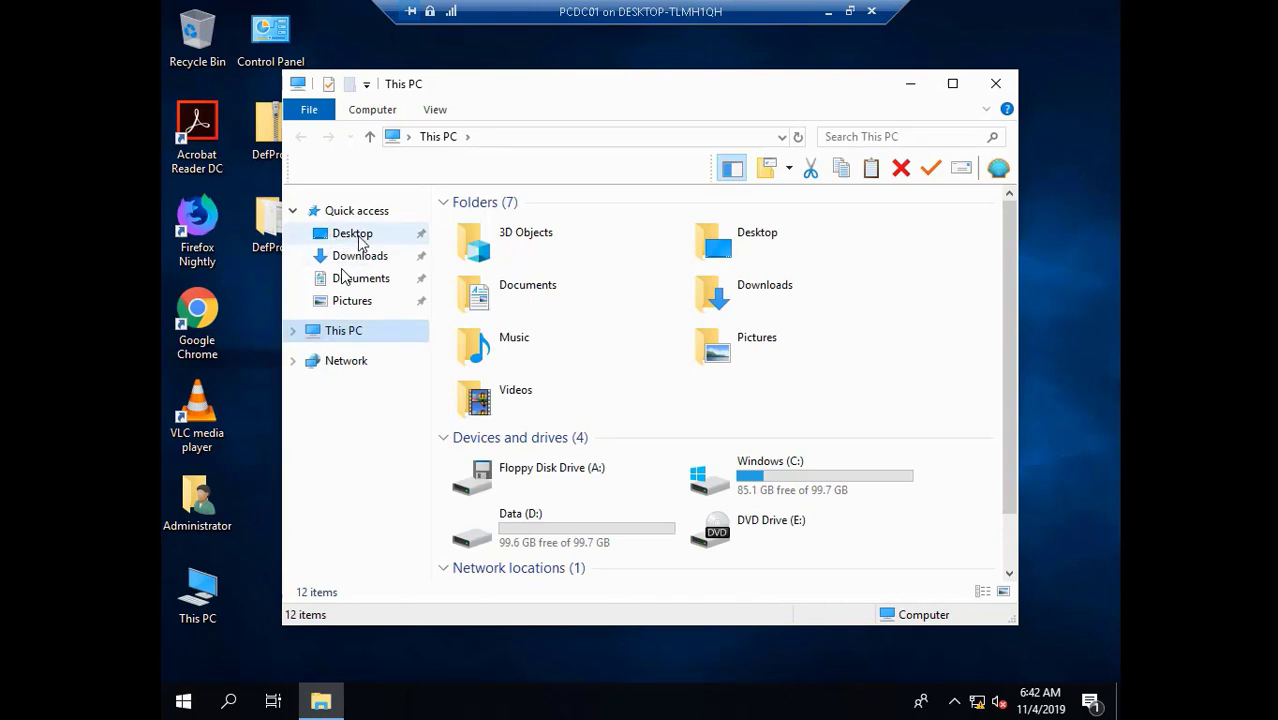
{"action": "right_click", "coordinate": [358, 237]}
{"action": "left_click", "coordinate": [475, 583]}
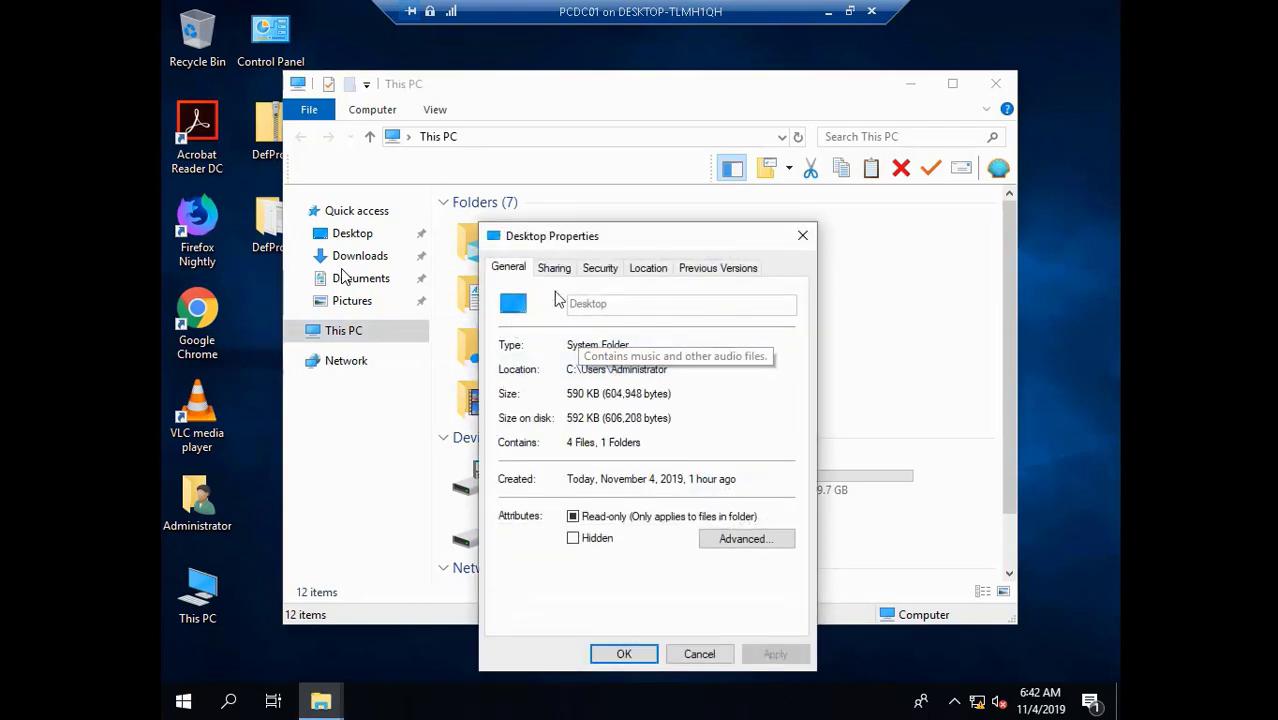
{"action": "left_click", "coordinate": [645, 270]}
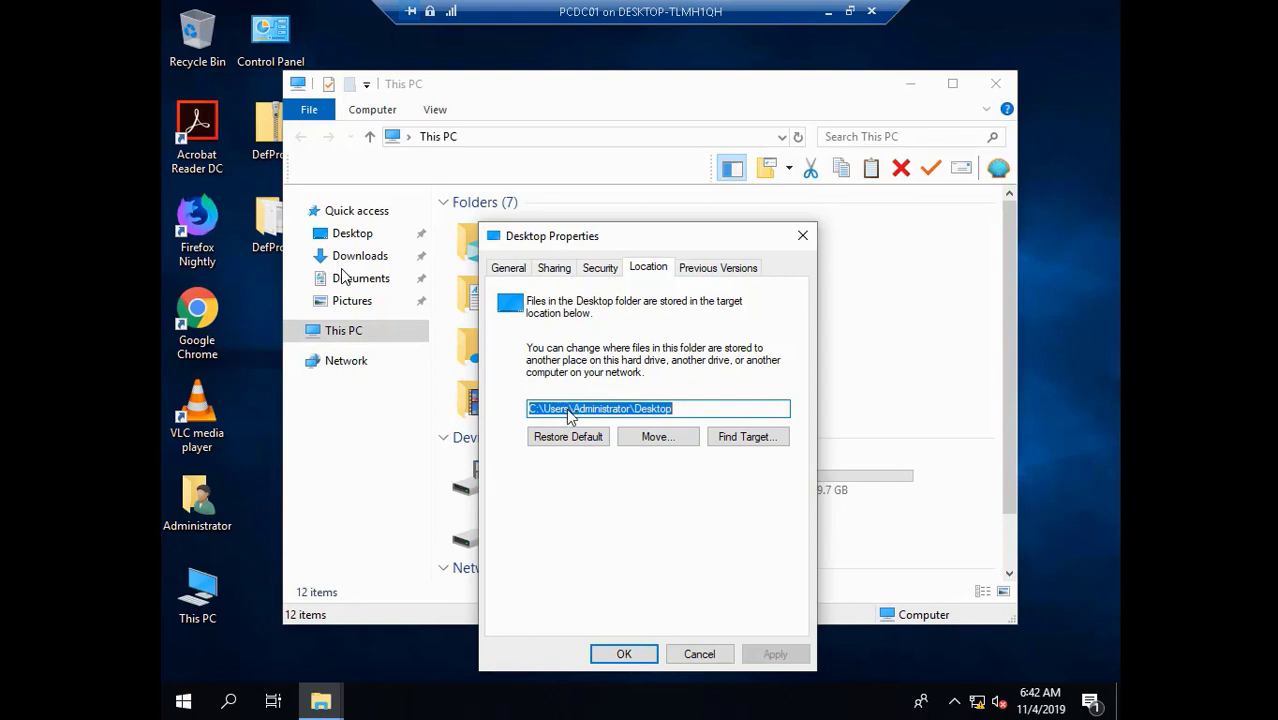
- Clear the wrong text pasted into the Desktop path and cancel, leaving the location unchanged
{"action": "left_click", "coordinate": [569, 412]}
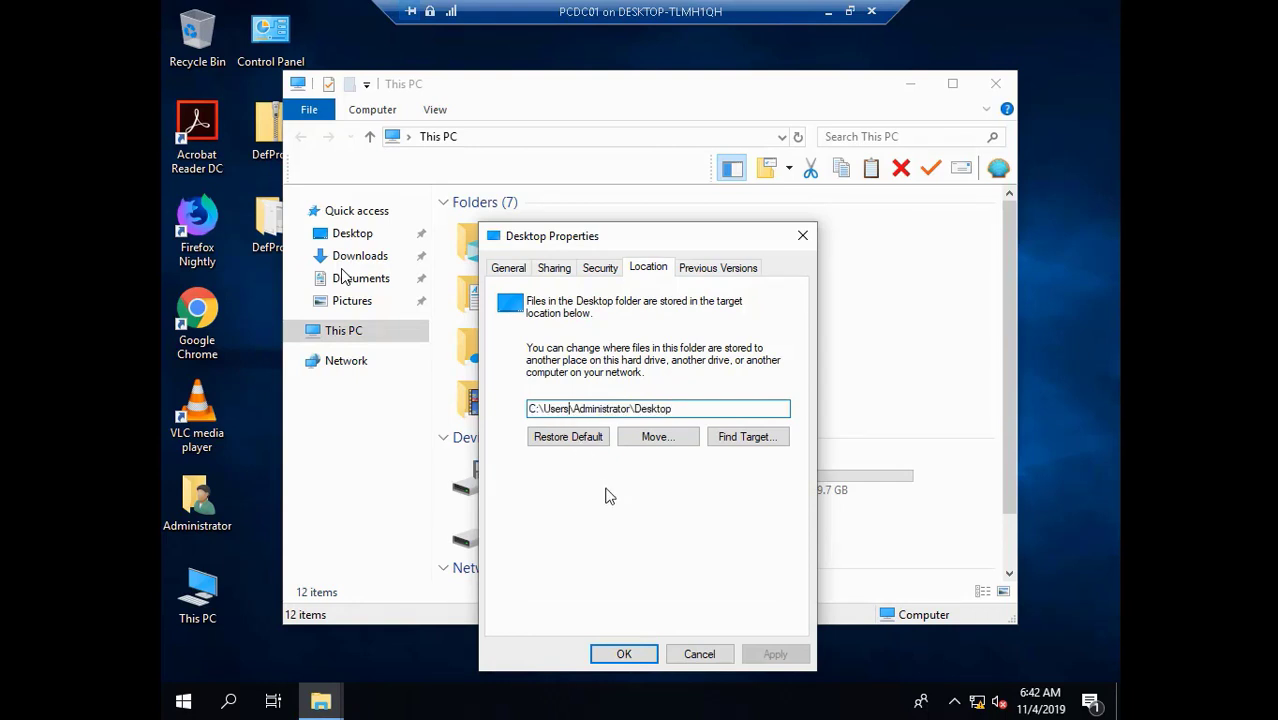
{"action": "key", "text": "BackSpace"}
{"action": "key", "text": "BackSpace"}
{"action": "key", "text": "BackSpace"}
{"action": "key", "text": "BackSpace"}
{"action": "key", "text": "BackSpace"}
{"action": "key", "text": "BackSpace"}
{"action": "key", "text": "BackSpace"}
{"action": "key", "text": "BackSpace"}
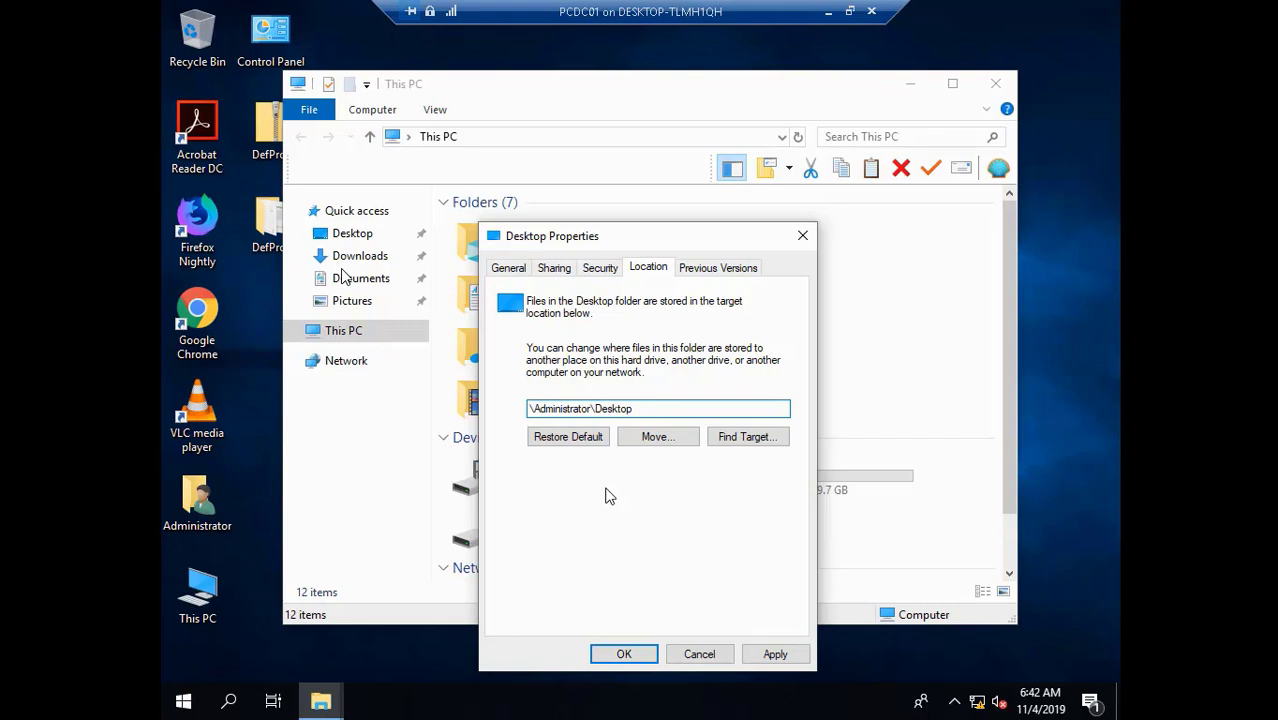
{"action": "type", "text": "Batman Administrator"}
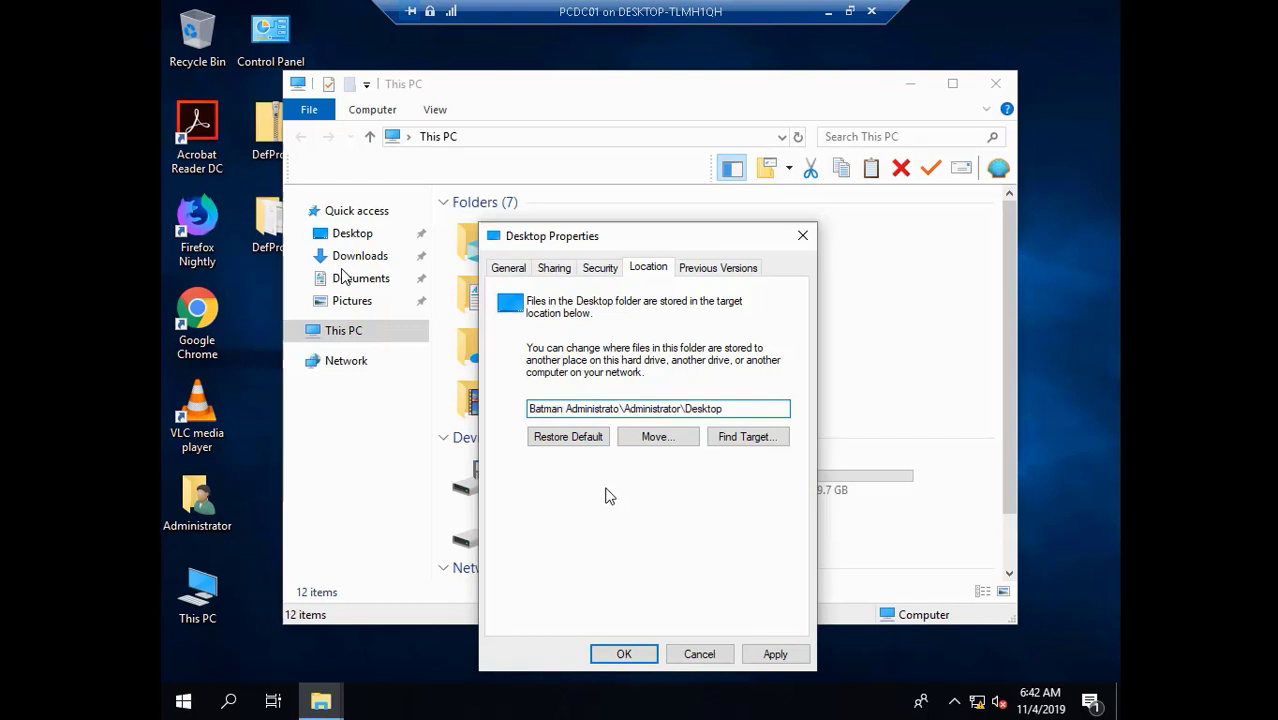
{"action": "key", "text": "BackSpace"}
{"action": "key", "text": "BackSpace"}
{"action": "key", "text": "BackSpace"}
{"action": "key", "text": "BackSpace"}
{"action": "key", "text": "BackSpace"}
{"action": "key", "text": "BackSpace"}
{"action": "key", "text": "BackSpace"}
{"action": "key", "text": "BackSpace"}
{"action": "key", "text": "BackSpace"}
{"action": "key", "text": "BackSpace"}
{"action": "key", "text": "BackSpace"}
{"action": "key", "text": "BackSpace"}
{"action": "key", "text": "BackSpace"}
{"action": "key", "text": "BackSpace"}
{"action": "key", "text": "BackSpace"}
{"action": "key", "text": "BackSpace"}
{"action": "key", "text": "BackSpace"}
{"action": "key", "text": "BackSpace"}
{"action": "key", "text": "BackSpace"}
{"action": "key", "text": "BackSpace"}
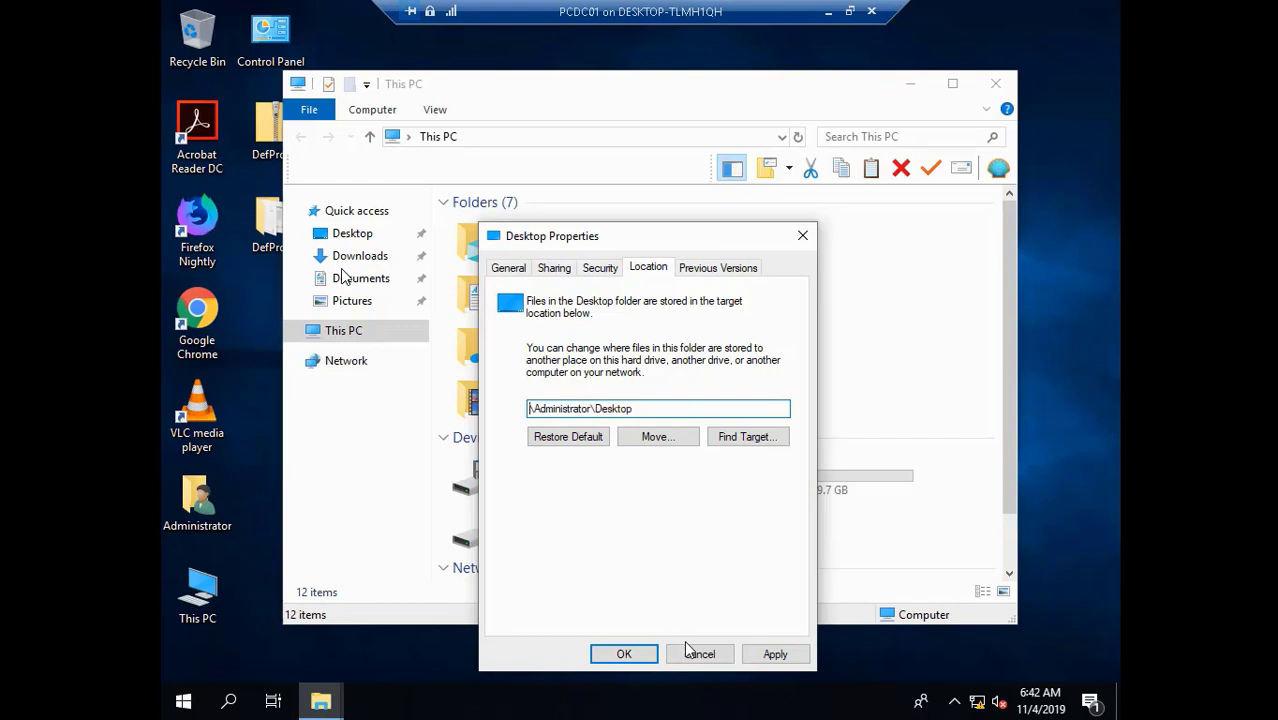
{"action": "left_click", "coordinate": [699, 655]}
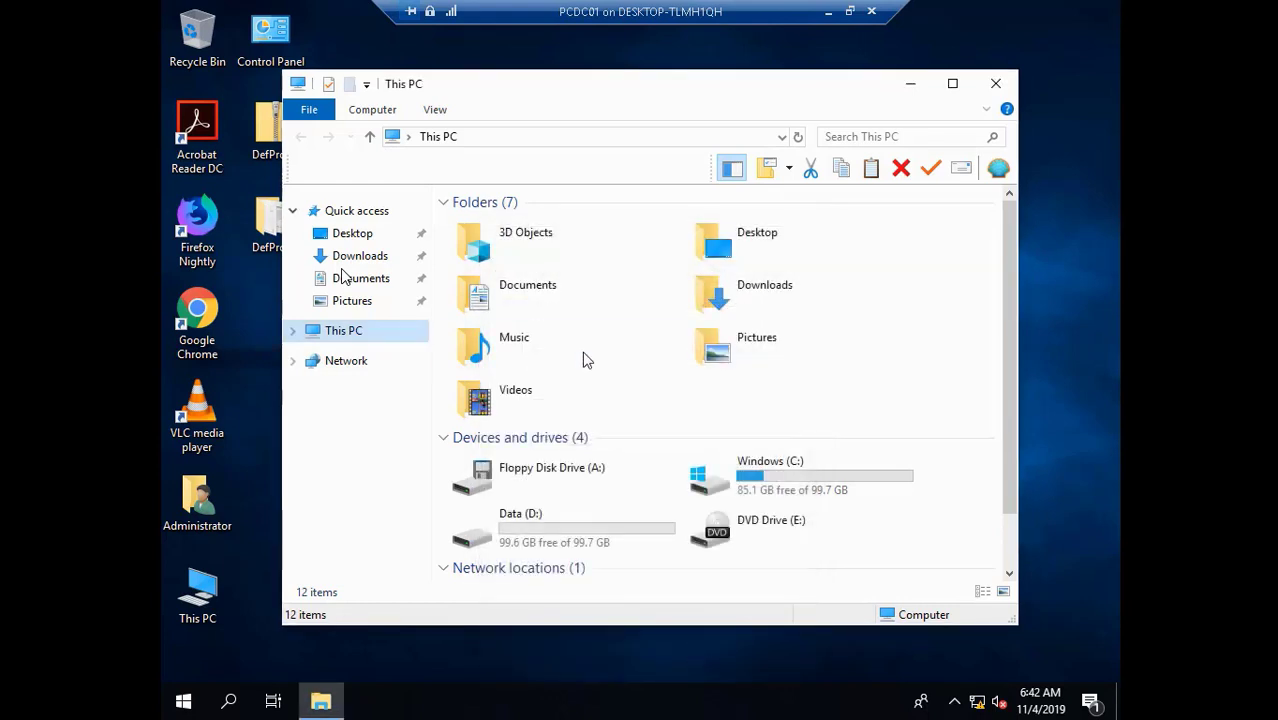
- Copy the D:\My Documents path from the address bar and open the Desktop folder's Properties
{"action": "double_click", "coordinate": [585, 543]}
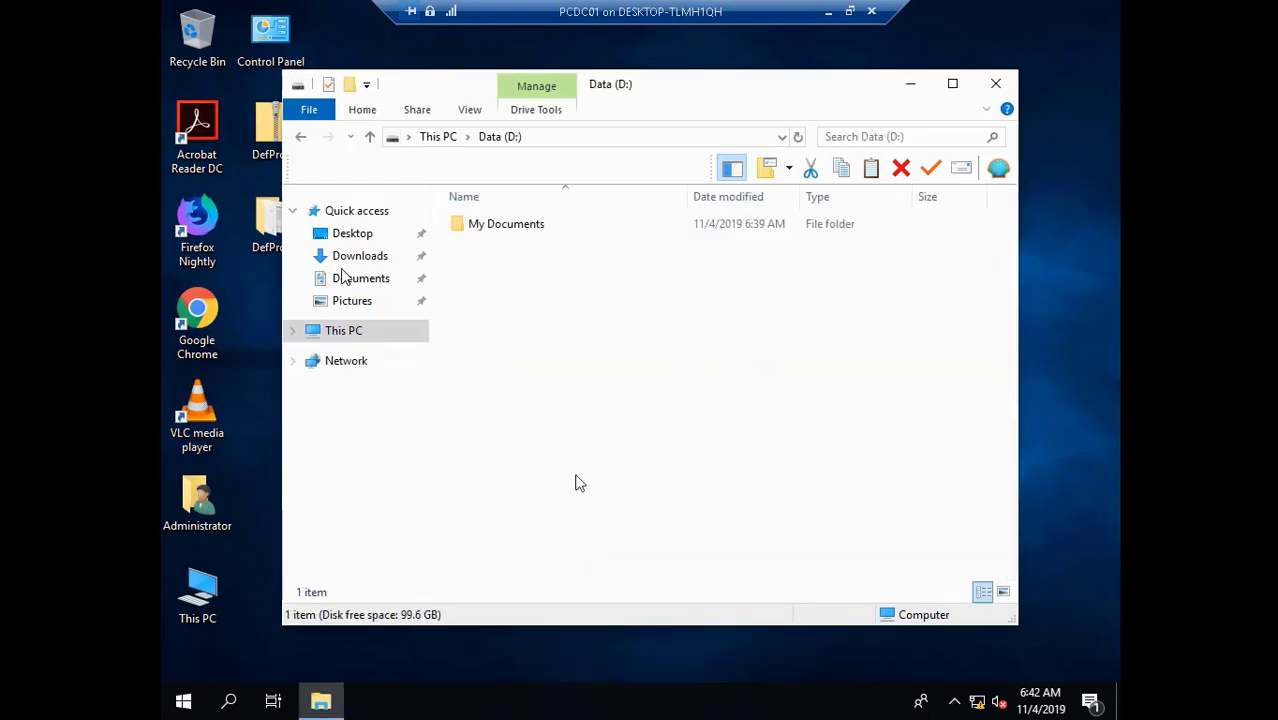
{"action": "double_click", "coordinate": [517, 233]}
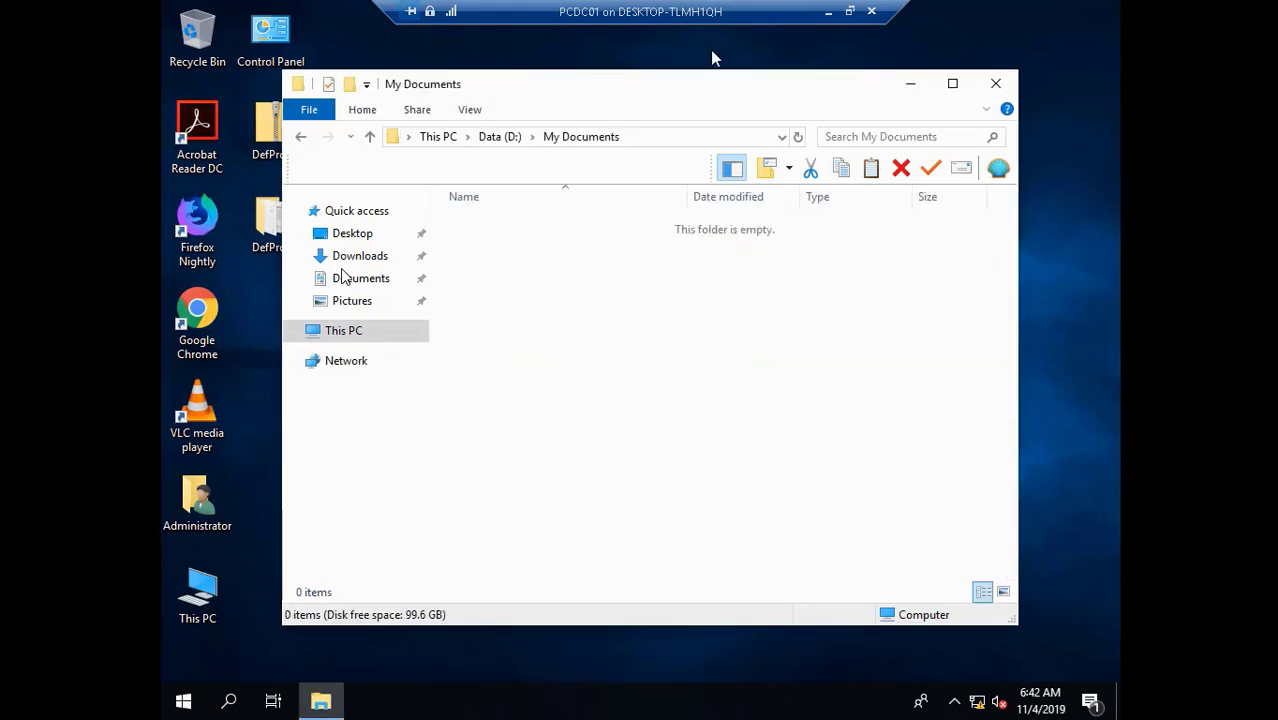
{"action": "left_click", "coordinate": [665, 138]}
{"action": "key", "text": "ctrl+c"}
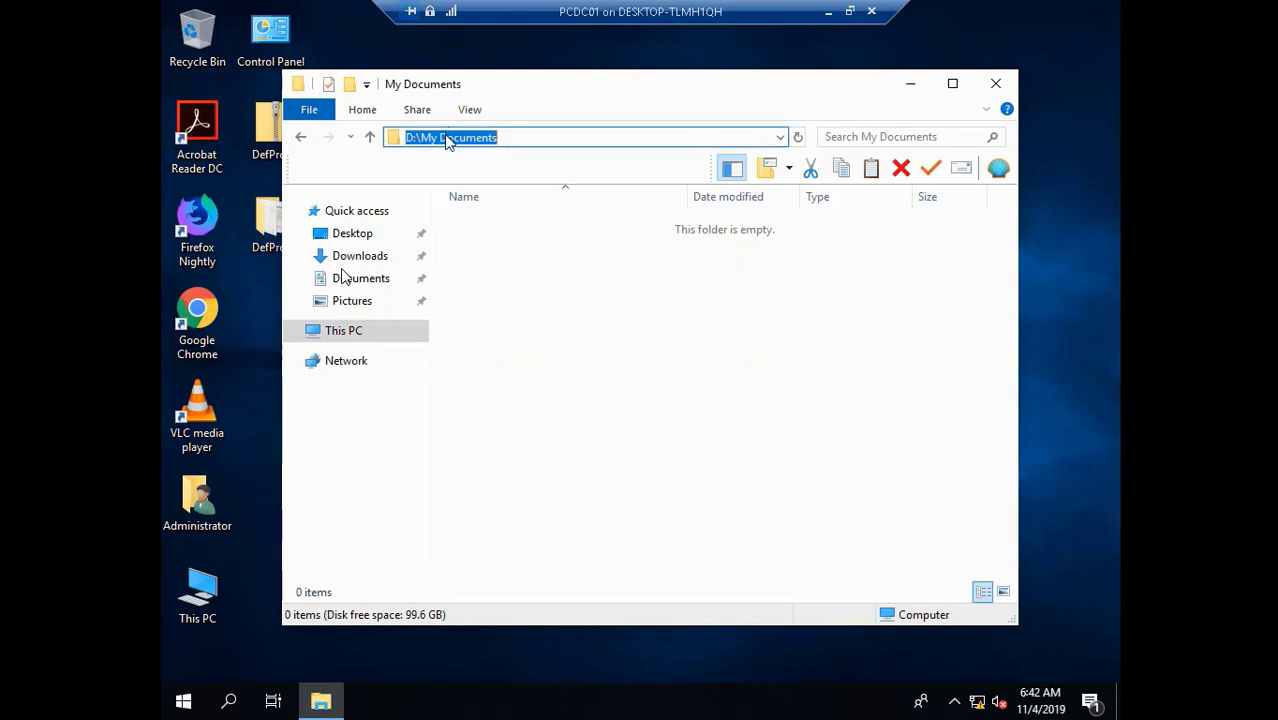
{"action": "right_click", "coordinate": [445, 136]}
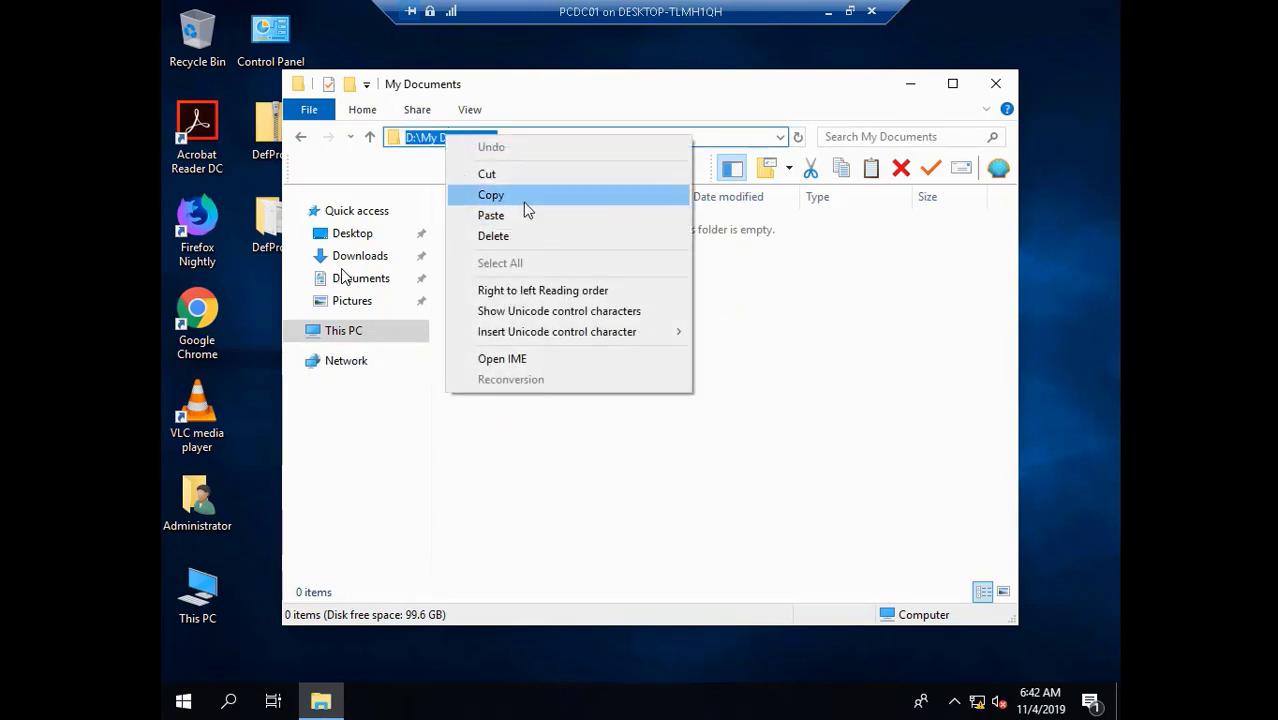
{"action": "left_click", "coordinate": [523, 200]}
{"action": "right_click", "coordinate": [367, 240]}
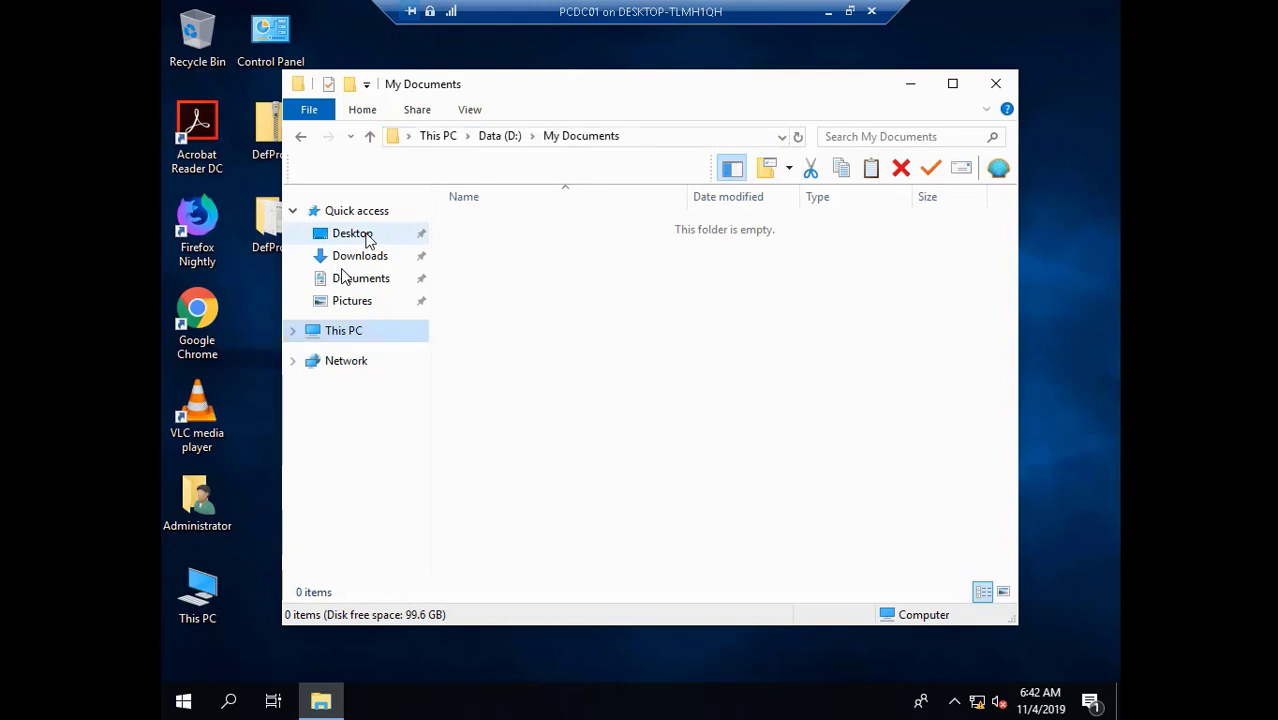
{"action": "left_click", "coordinate": [459, 575]}
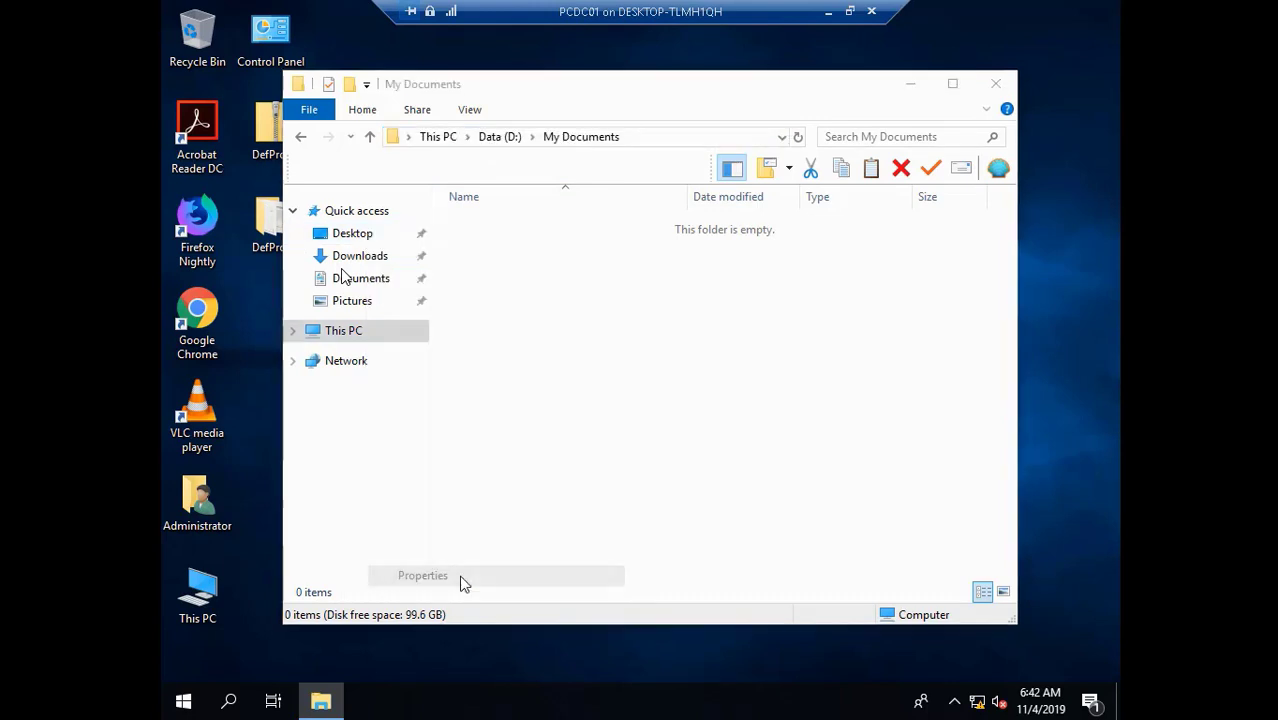
- Change the Desktop location to D:\My Documents\Desktop, creating the folder and moving its files
{"action": "left_click", "coordinate": [635, 268]}
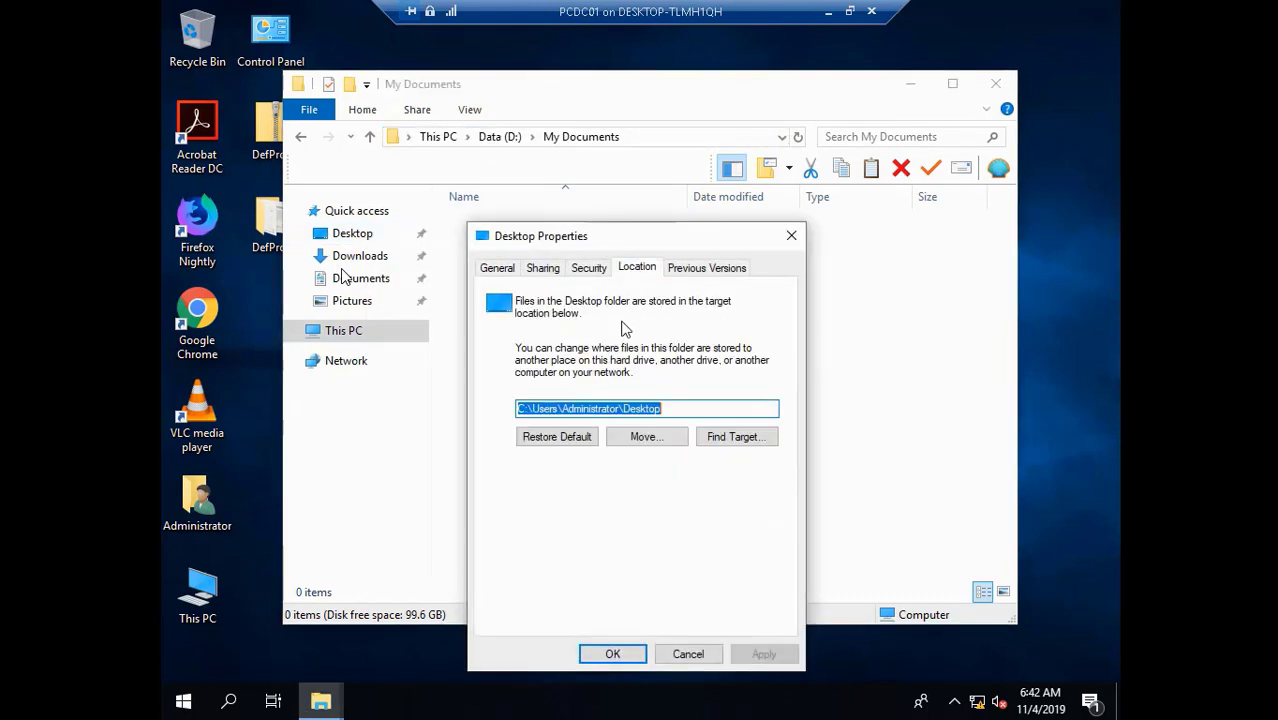
{"action": "left_click", "coordinate": [617, 412]}
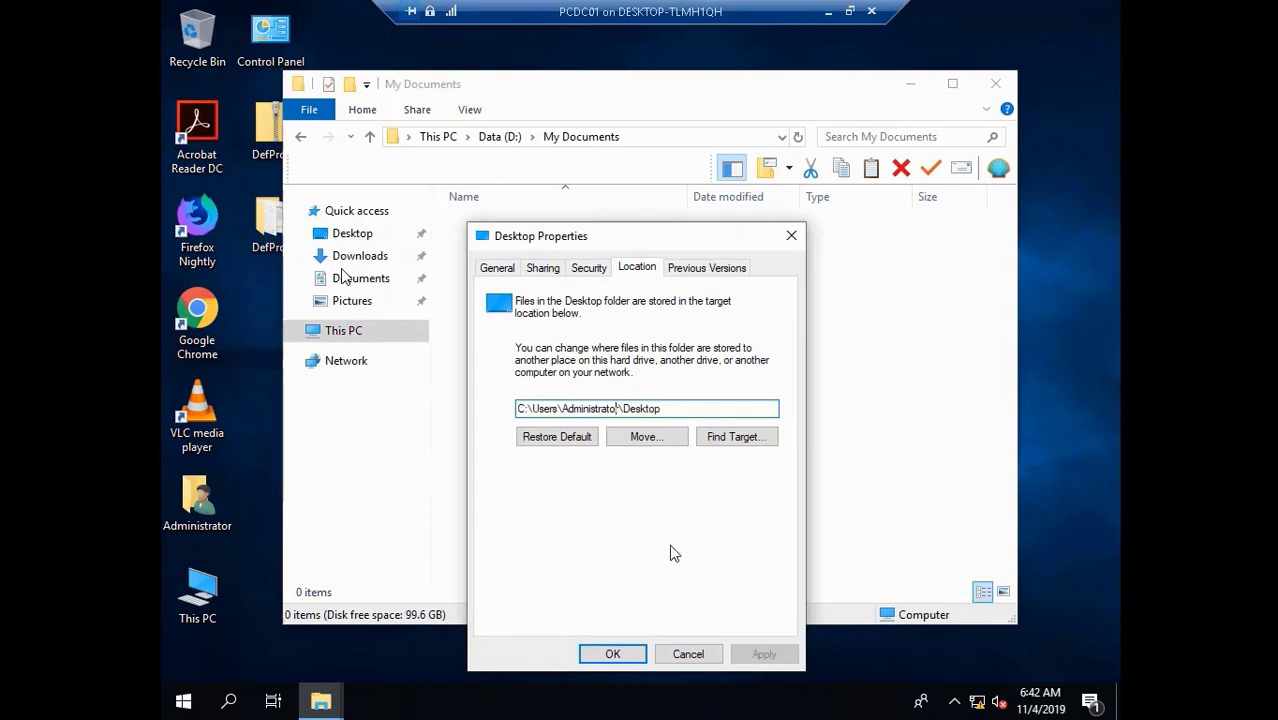
{"action": "key", "text": "BackSpace"}
{"action": "key", "text": "BackSpace"}
{"action": "key", "text": "BackSpace"}
{"action": "key", "text": "BackSpace"}
{"action": "key", "text": "BackSpace"}
{"action": "key", "text": "BackSpace"}
{"action": "key", "text": "BackSpace"}
{"action": "key", "text": "BackSpace"}
{"action": "key", "text": "BackSpace"}
{"action": "key", "text": "BackSpace"}
{"action": "key", "text": "BackSpace"}
{"action": "key", "text": "BackSpace"}
{"action": "key", "text": "BackSpace"}
{"action": "key", "text": "BackSpace"}
{"action": "key", "text": "BackSpace"}
{"action": "key", "text": "BackSpace"}
{"action": "key", "text": "BackSpace"}
{"action": "key", "text": "BackSpace"}
{"action": "key", "text": "BackSpace"}
{"action": "key", "text": "BackSpace"}
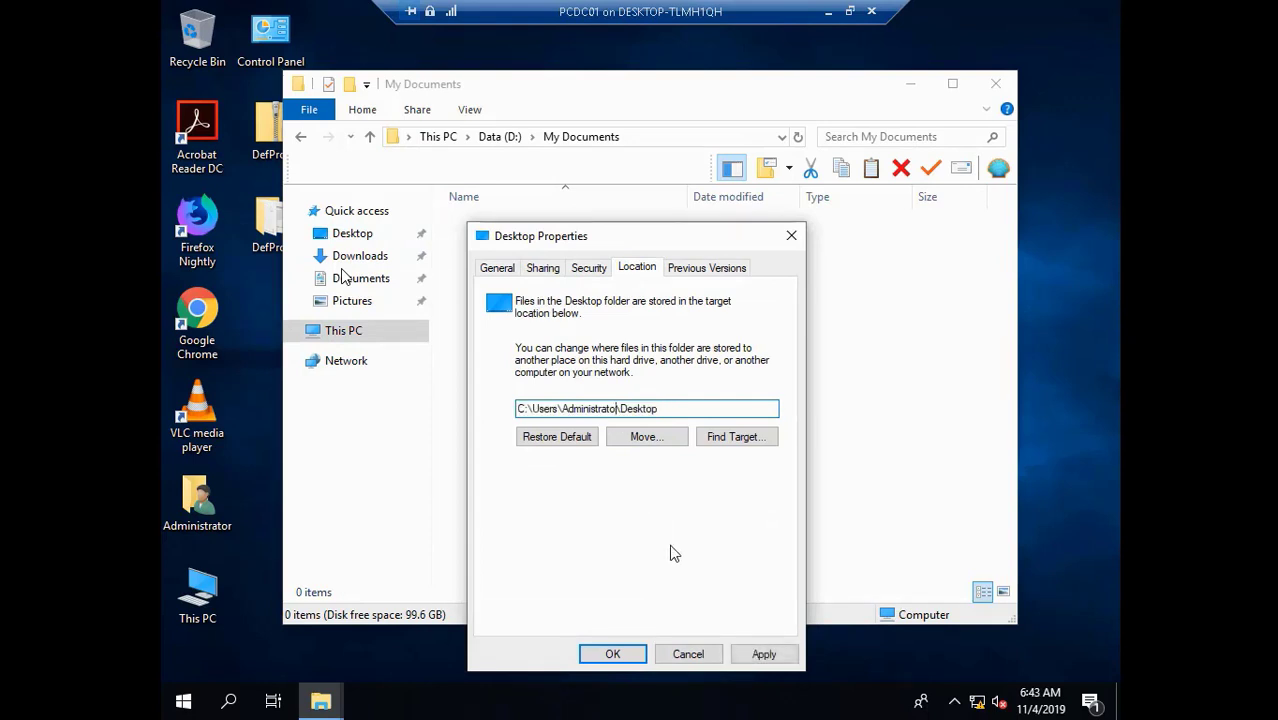
{"action": "key", "text": "ctrl+v"}
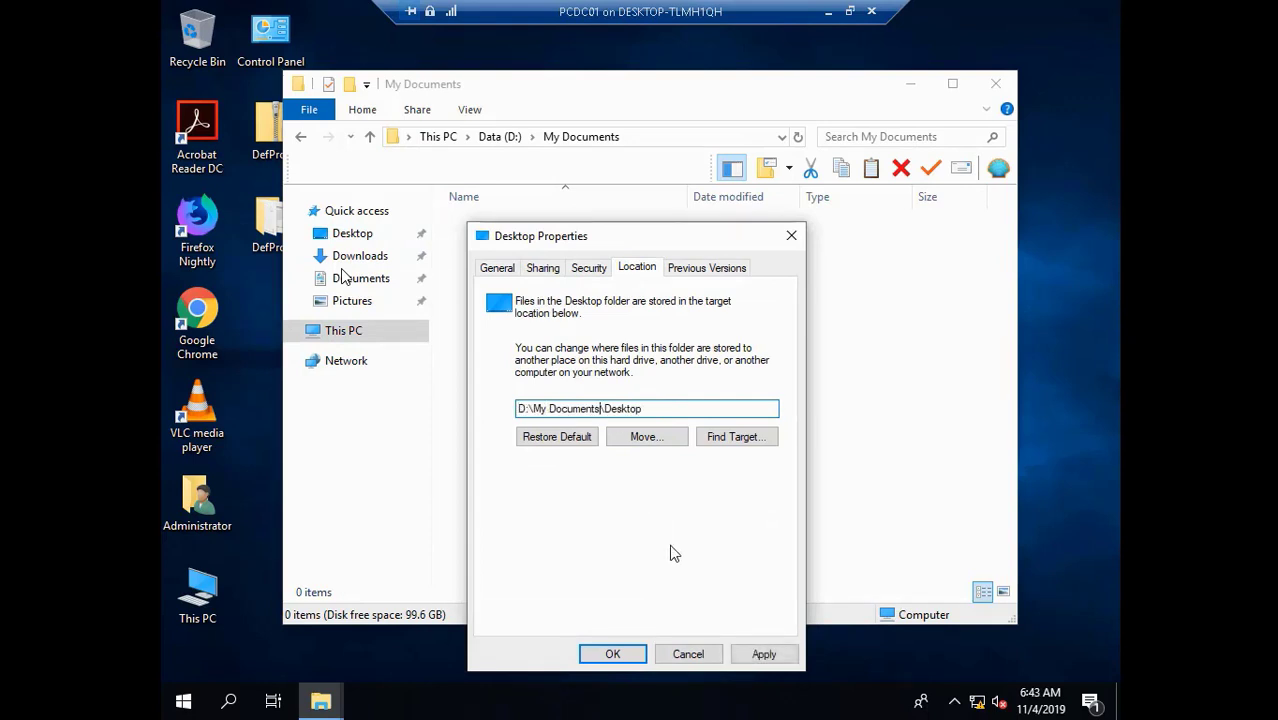
{"action": "left_click", "coordinate": [763, 654]}
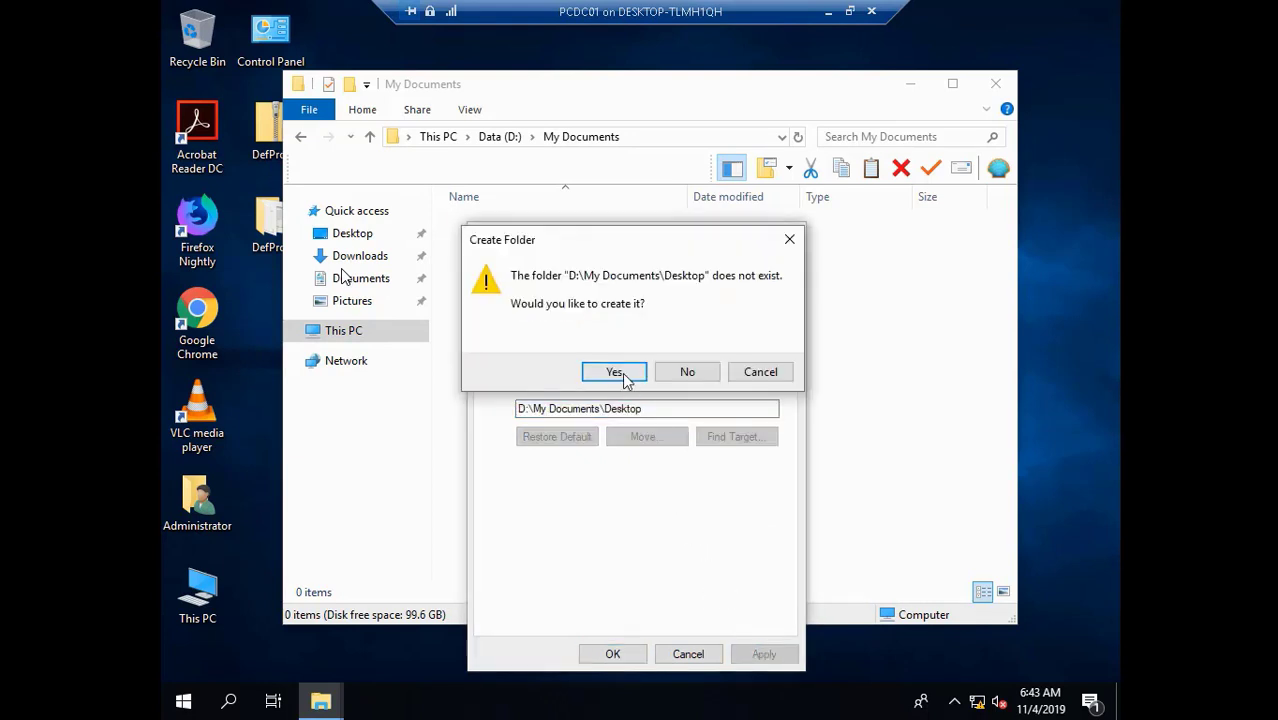
{"action": "left_click", "coordinate": [614, 372]}
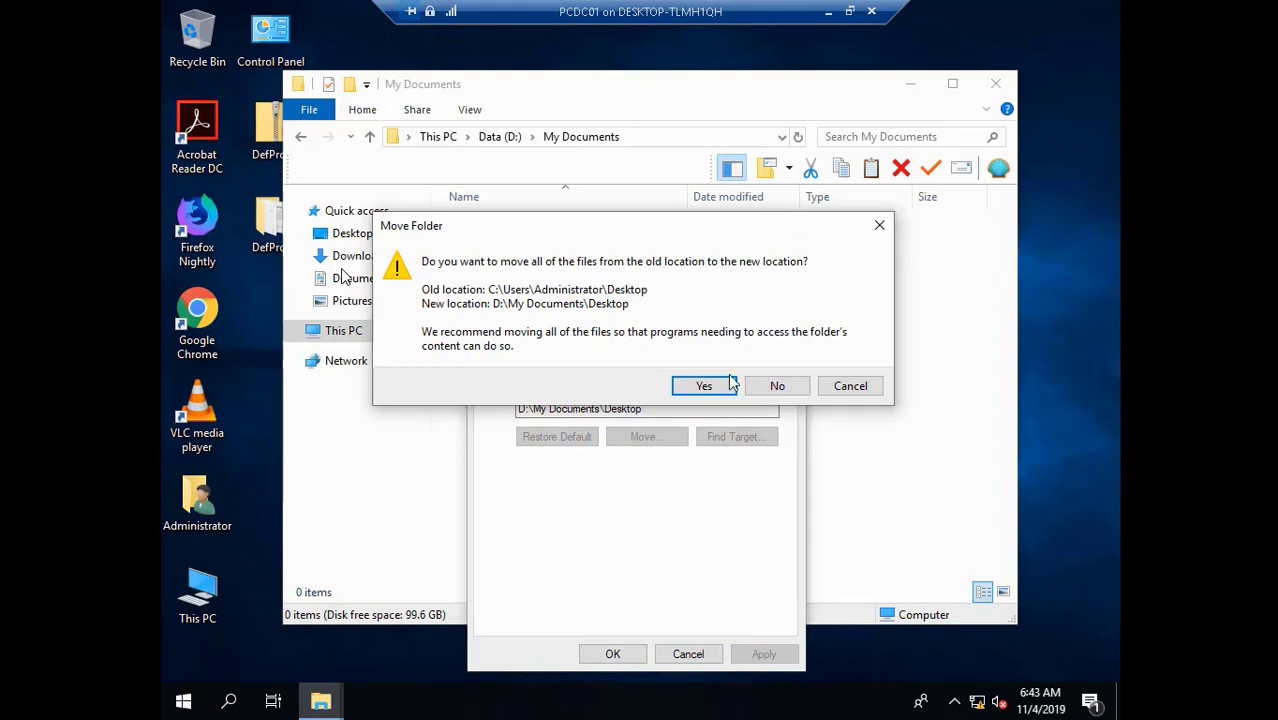
{"action": "left_click", "coordinate": [728, 385]}
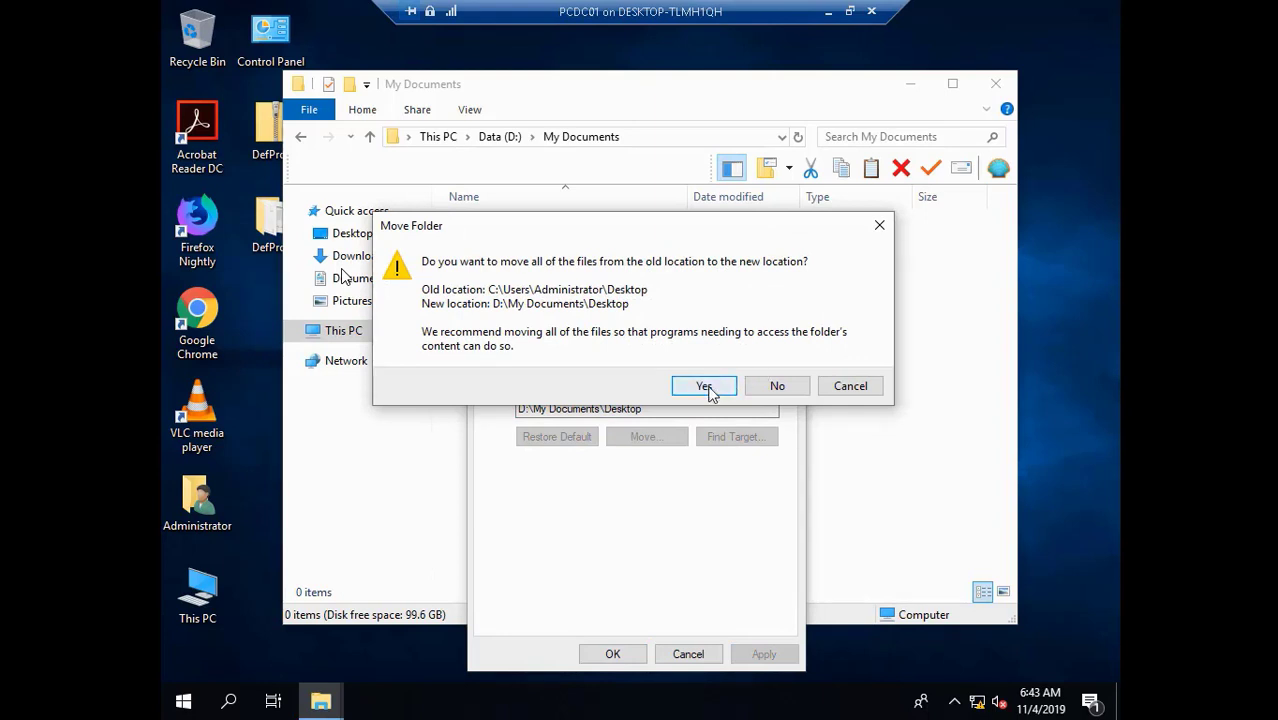
{"action": "left_click", "coordinate": [613, 655]}
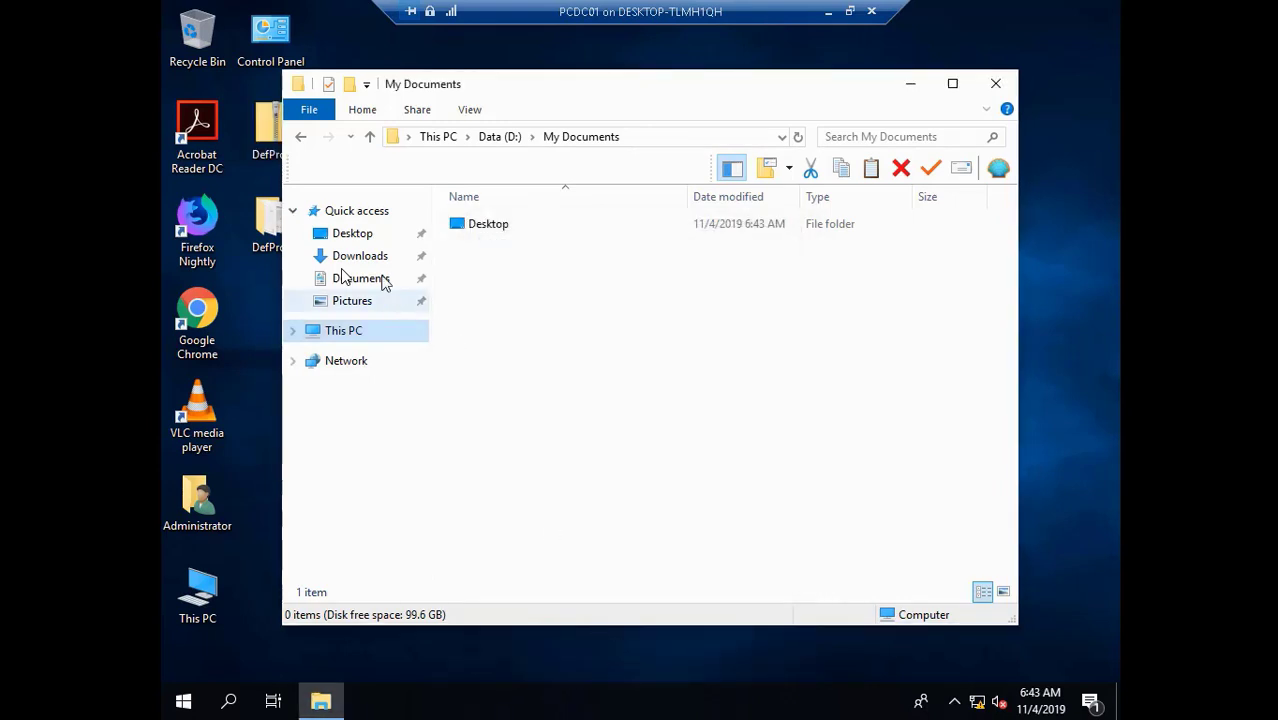
- Set the Downloads location to D:\My Documents\Downloads, creating the folder and moving existing downloads
{"action": "right_click", "coordinate": [367, 262]}
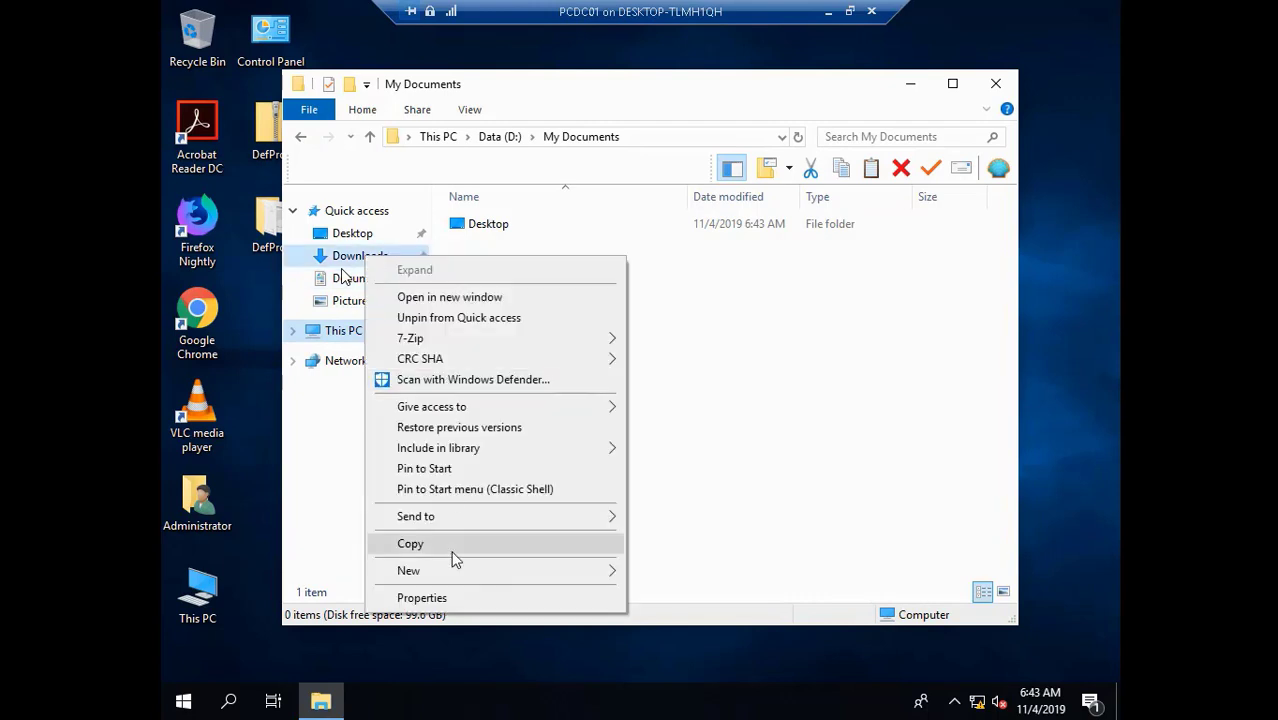
{"action": "left_click", "coordinate": [447, 597]}
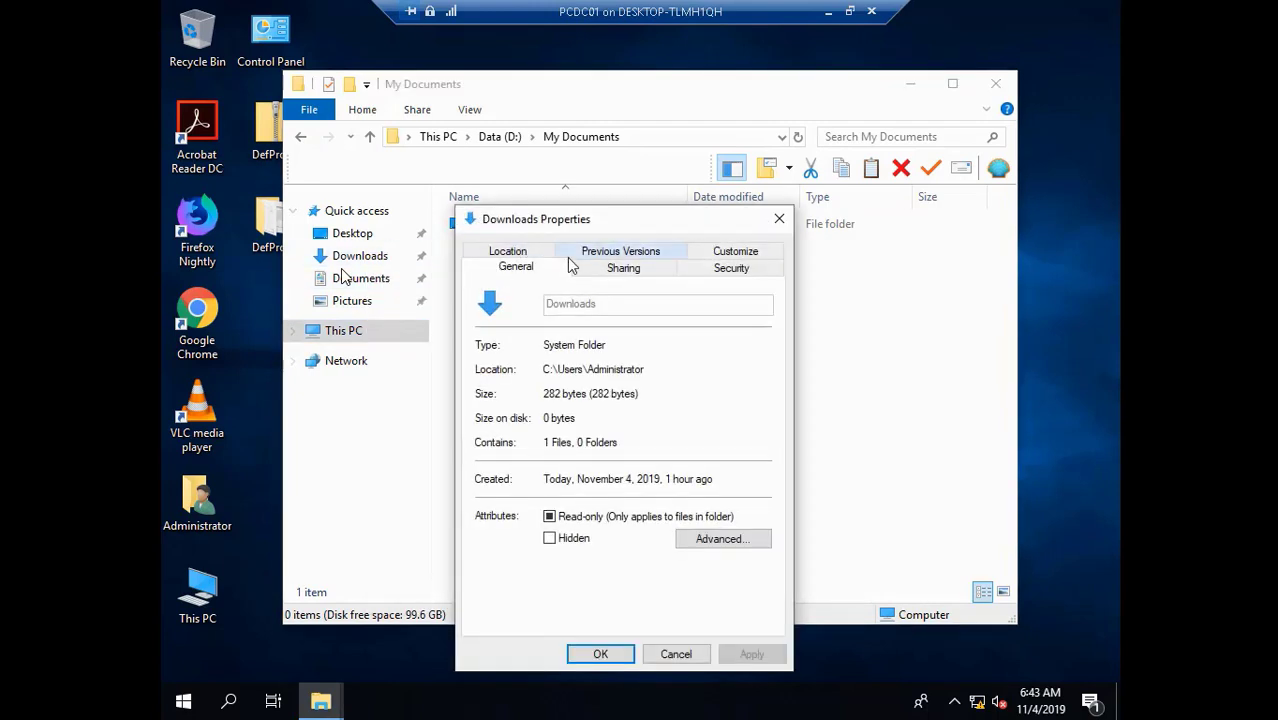
{"action": "left_click", "coordinate": [508, 251]}
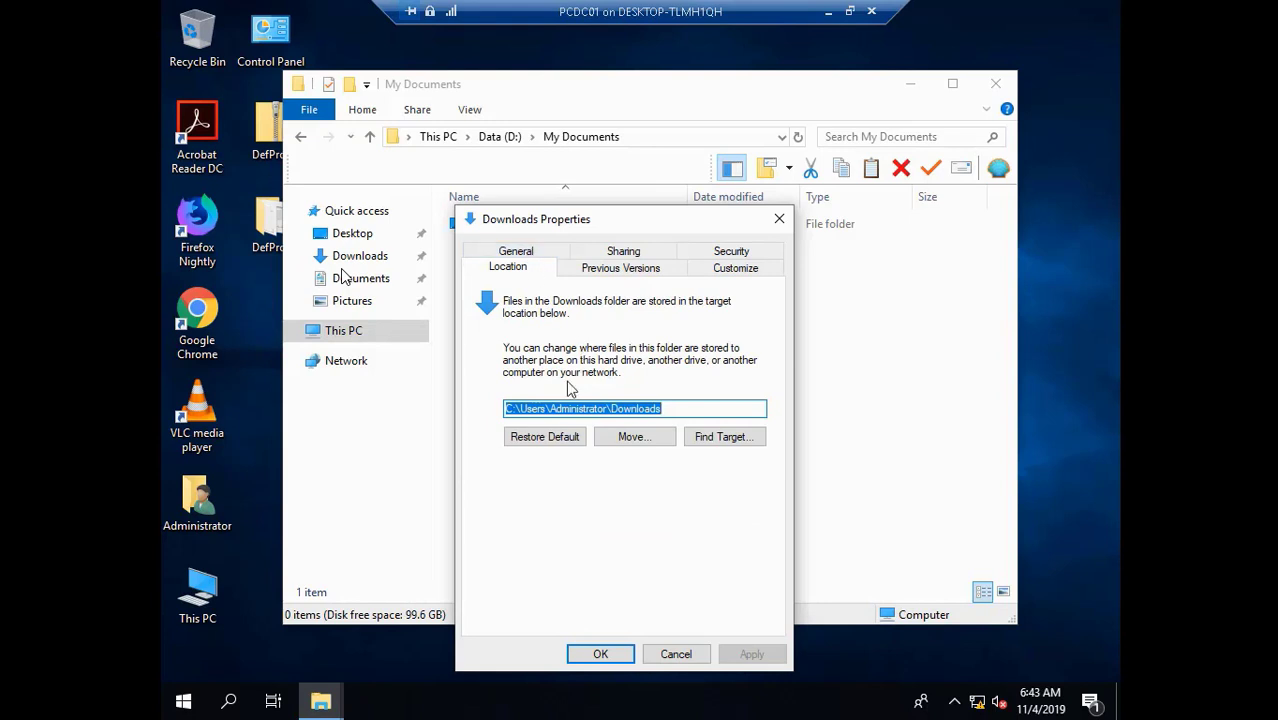
{"action": "left_click", "coordinate": [608, 411]}
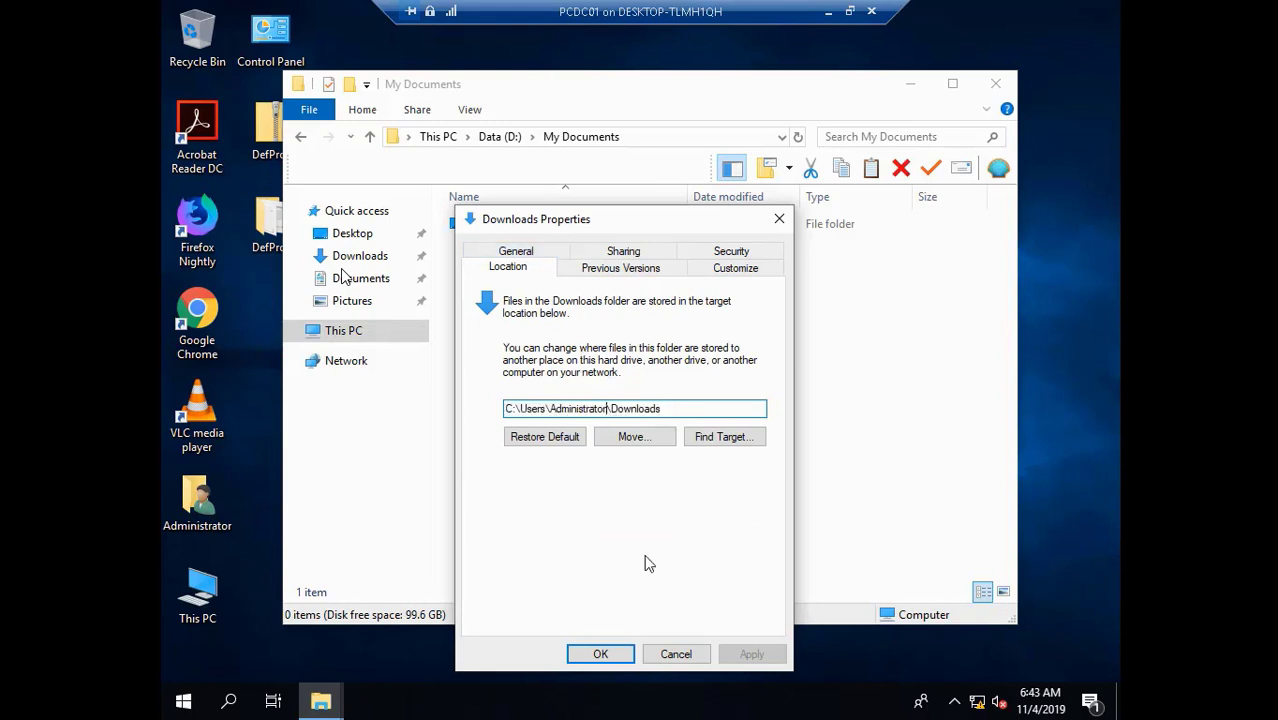
{"action": "key", "text": "BackSpace"}
{"action": "key", "text": "BackSpace"}
{"action": "key", "text": "BackSpace"}
{"action": "key", "text": "BackSpace"}
{"action": "key", "text": "BackSpace"}
{"action": "key", "text": "BackSpace"}
{"action": "key", "text": "BackSpace"}
{"action": "key", "text": "BackSpace"}
{"action": "key", "text": "BackSpace"}
{"action": "key", "text": "BackSpace"}
{"action": "key", "text": "BackSpace"}
{"action": "key", "text": "BackSpace"}
{"action": "key", "text": "BackSpace"}
{"action": "key", "text": "BackSpace"}
{"action": "key", "text": "BackSpace"}
{"action": "key", "text": "BackSpace"}
{"action": "key", "text": "BackSpace"}
{"action": "key", "text": "BackSpace"}
{"action": "key", "text": "BackSpace"}
{"action": "key", "text": "BackSpace"}
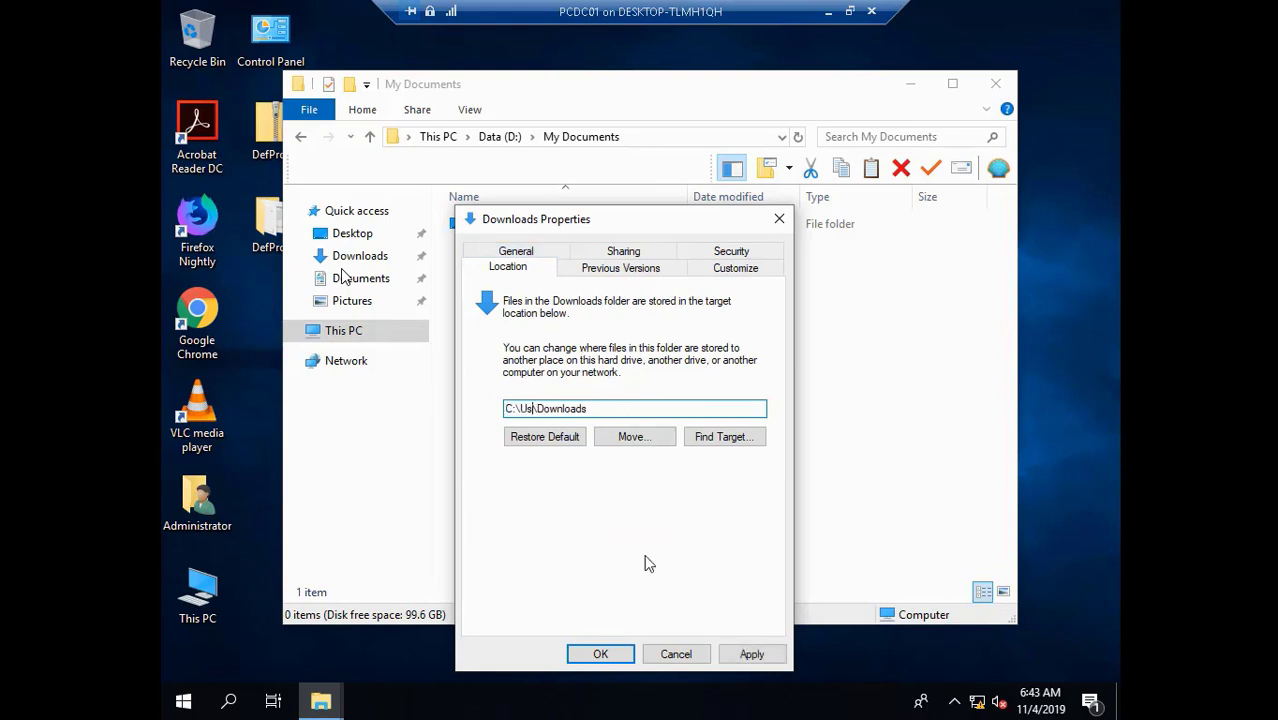
{"action": "type", "text": "D:\\My Documents"}
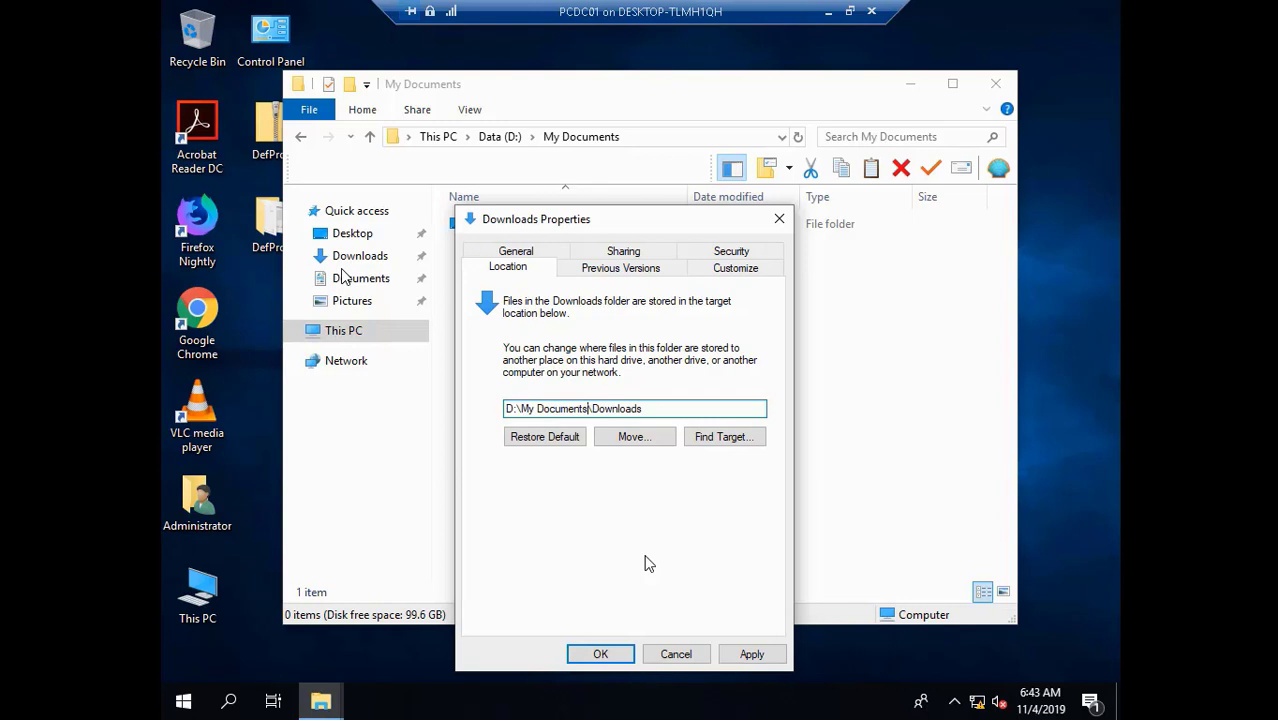
{"action": "left_click", "coordinate": [751, 655]}
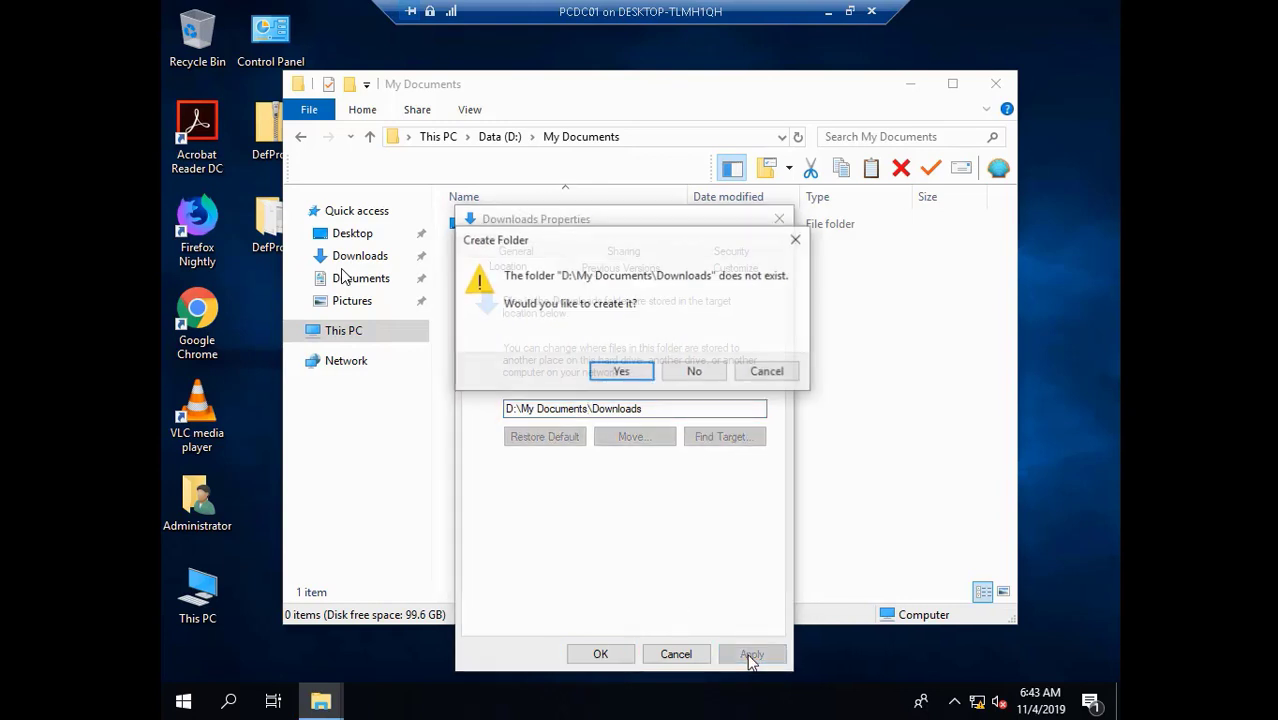
{"action": "left_click", "coordinate": [624, 372]}
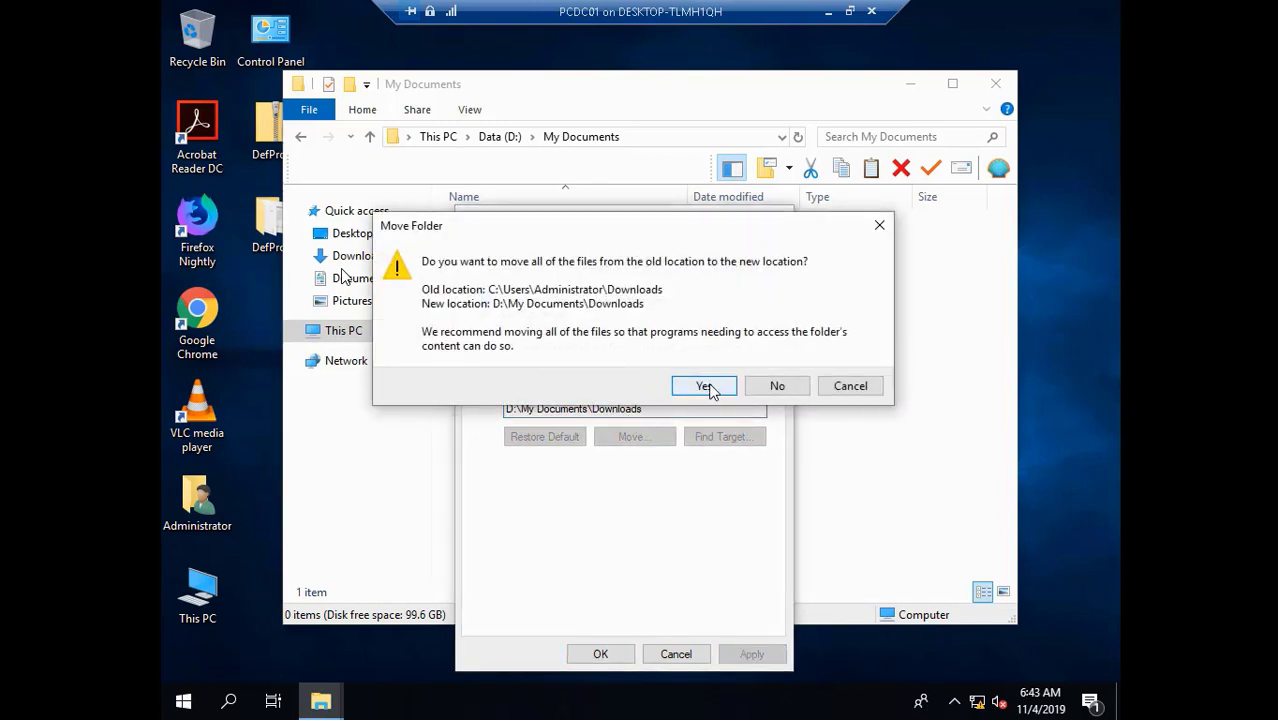
{"action": "left_click", "coordinate": [706, 386]}
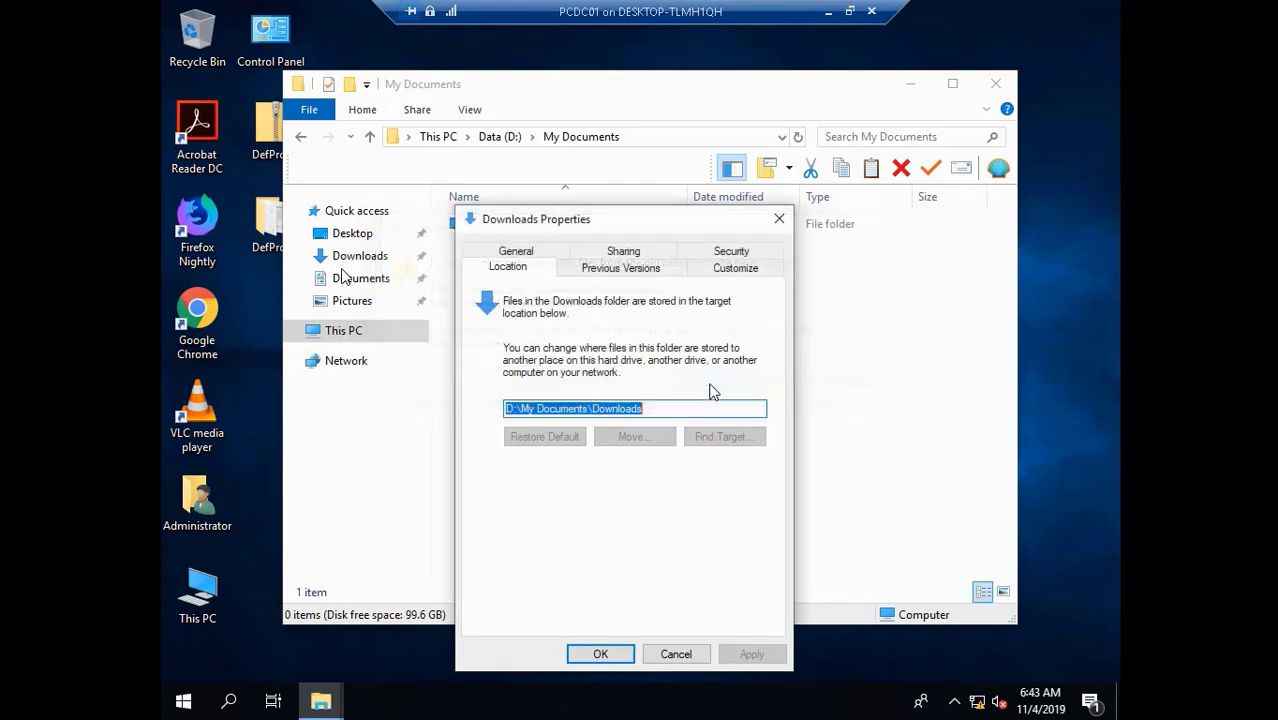
{"action": "left_click", "coordinate": [617, 657]}
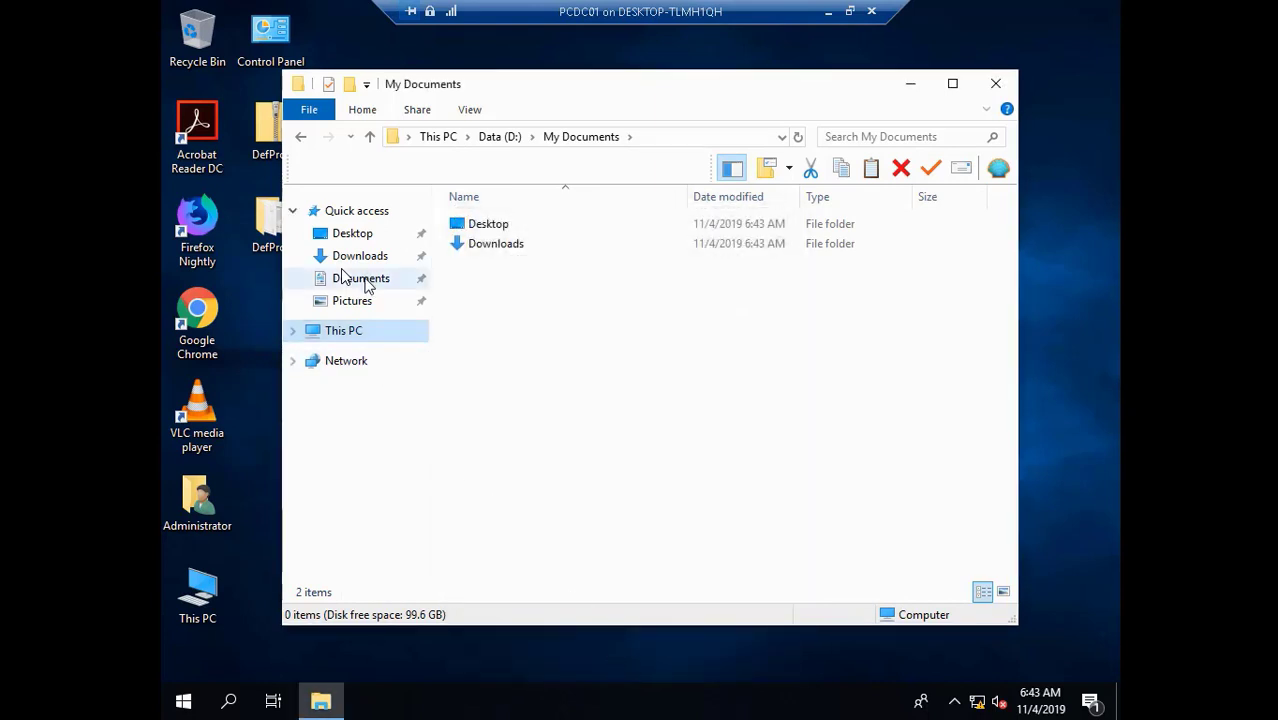
- Point Documents at D:\My Documents\Documents, creating the folder and moving existing documents
{"action": "right_click", "coordinate": [366, 282]}
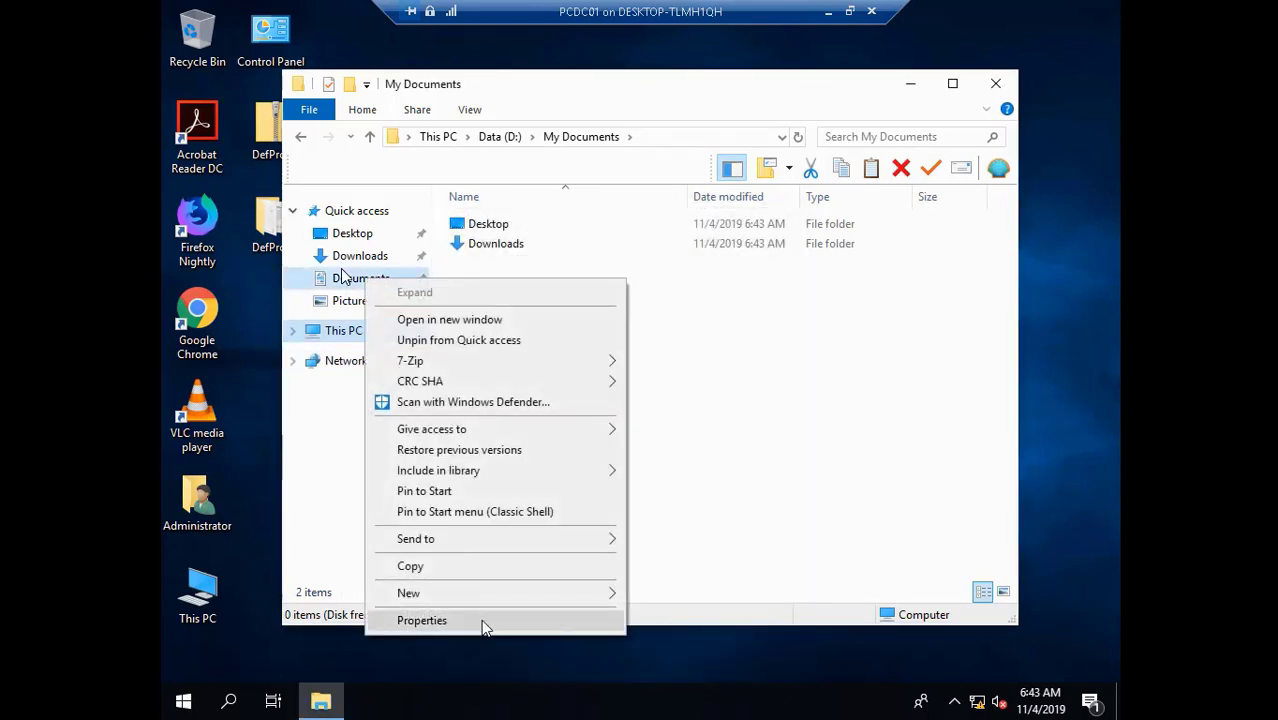
{"action": "left_click", "coordinate": [483, 622]}
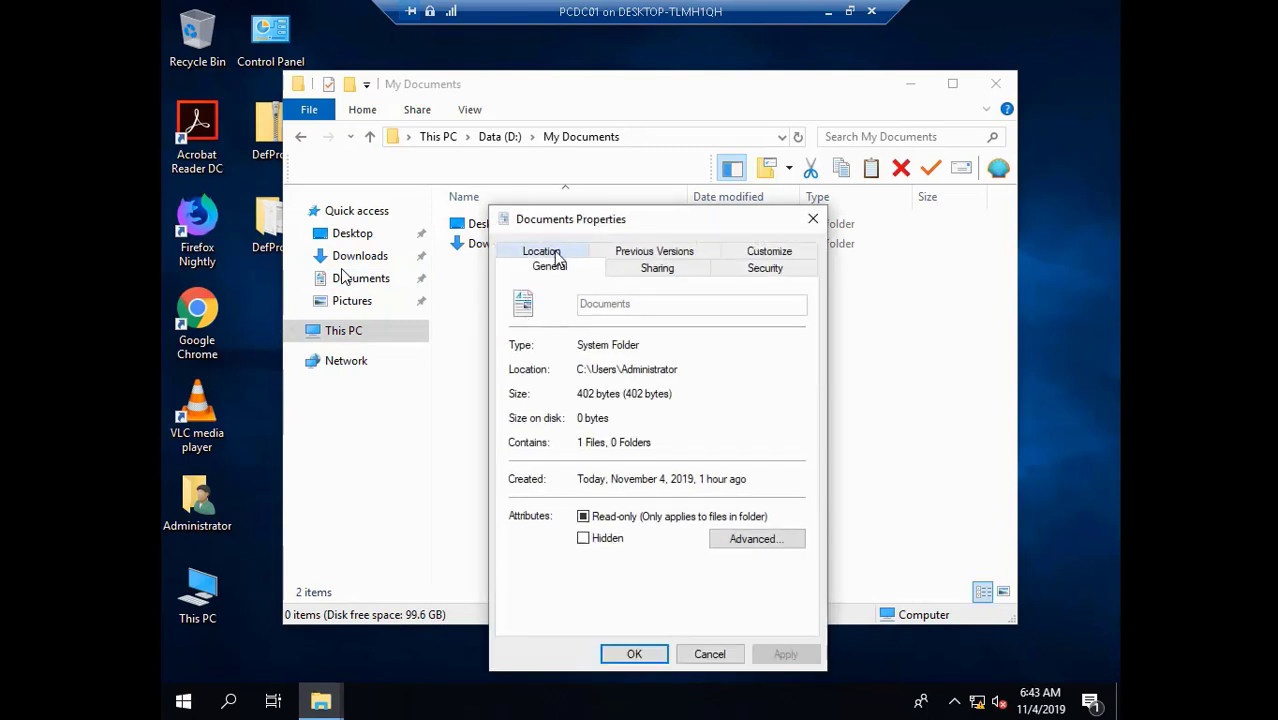
{"action": "left_click", "coordinate": [552, 256]}
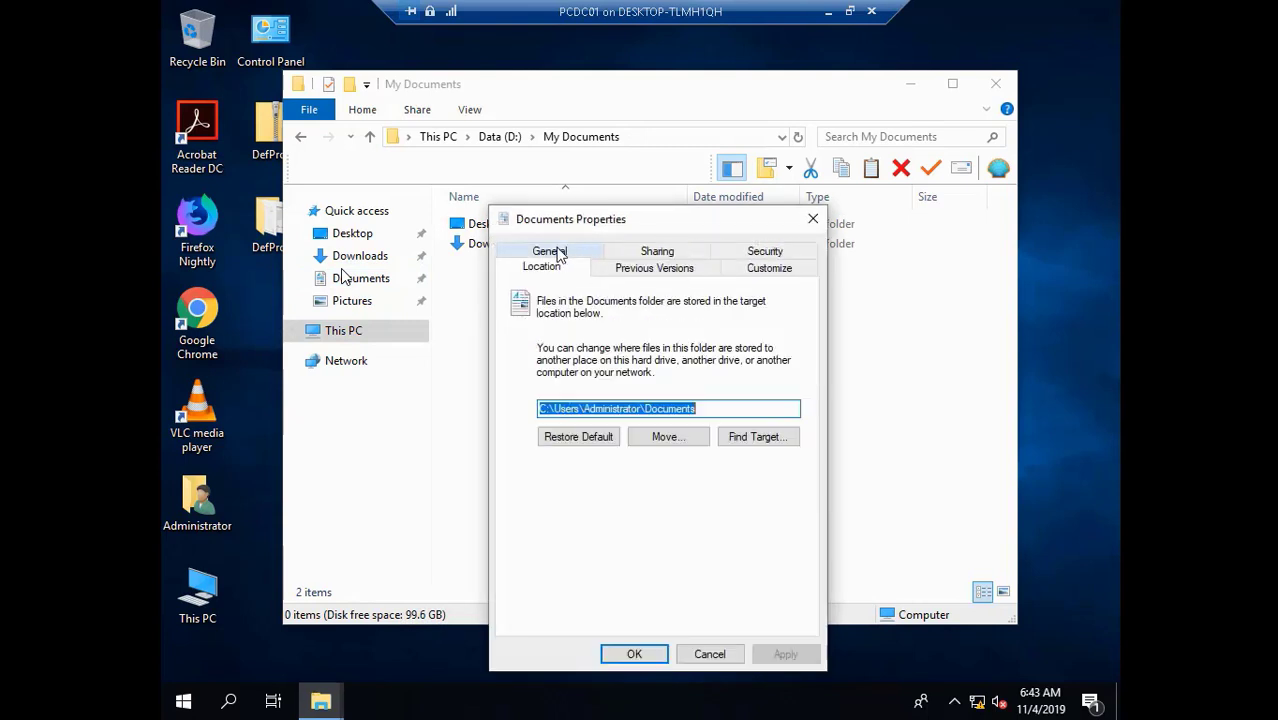
{"action": "left_click", "coordinate": [639, 411]}
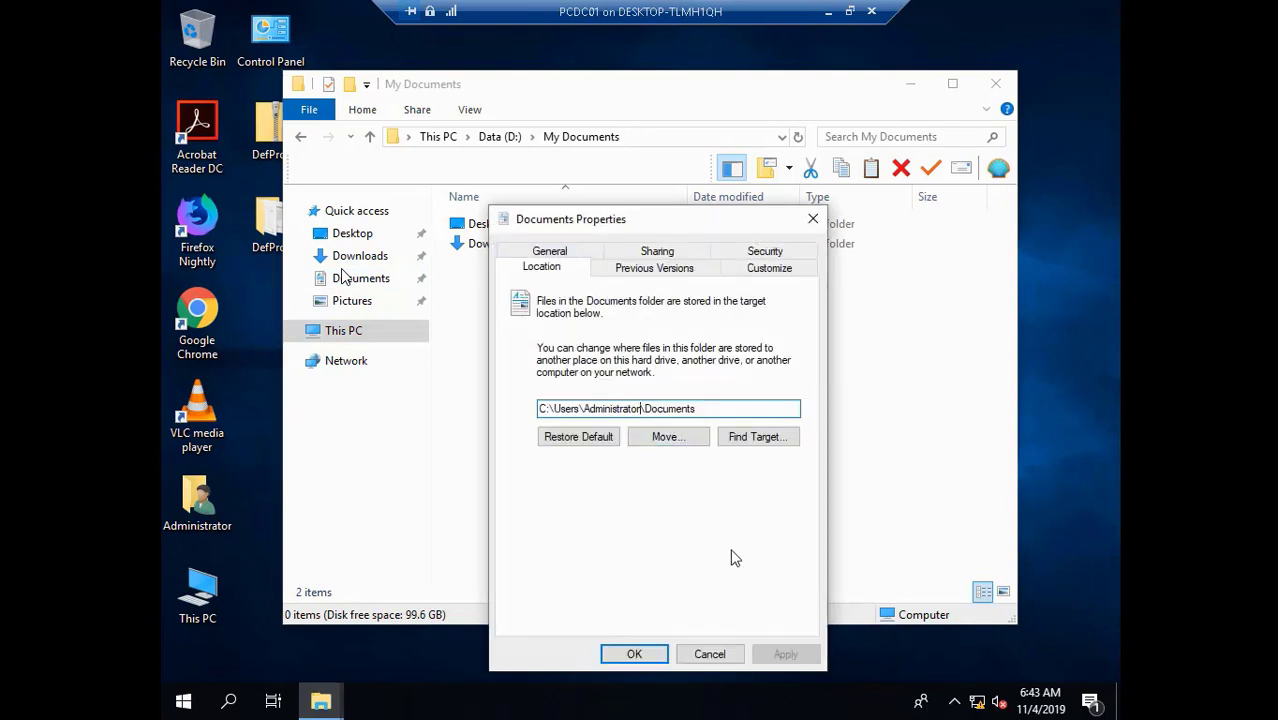
{"action": "key", "text": "BackSpace"}
{"action": "key", "text": "BackSpace"}
{"action": "key", "text": "BackSpace"}
{"action": "key", "text": "BackSpace"}
{"action": "key", "text": "BackSpace"}
{"action": "key", "text": "BackSpace"}
{"action": "key", "text": "BackSpace"}
{"action": "key", "text": "BackSpace"}
{"action": "key", "text": "BackSpace"}
{"action": "key", "text": "BackSpace"}
{"action": "key", "text": "BackSpace"}
{"action": "key", "text": "BackSpace"}
{"action": "key", "text": "BackSpace"}
{"action": "key", "text": "BackSpace"}
{"action": "key", "text": "BackSpace"}
{"action": "key", "text": "BackSpace"}
{"action": "key", "text": "BackSpace"}
{"action": "key", "text": "BackSpace"}
{"action": "key", "text": "BackSpace"}
{"action": "key", "text": "BackSpace"}
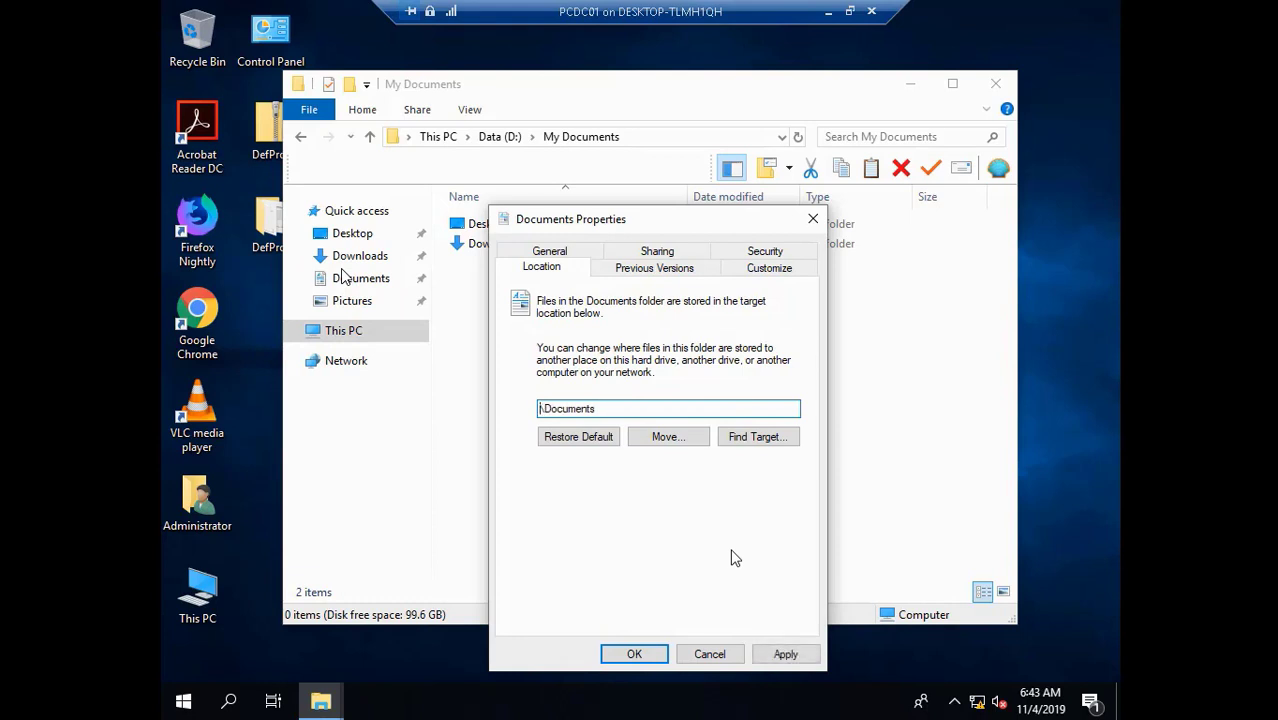
{"action": "type", "text": "D:\\My Documents"}
{"action": "left_click", "coordinate": [786, 654]}
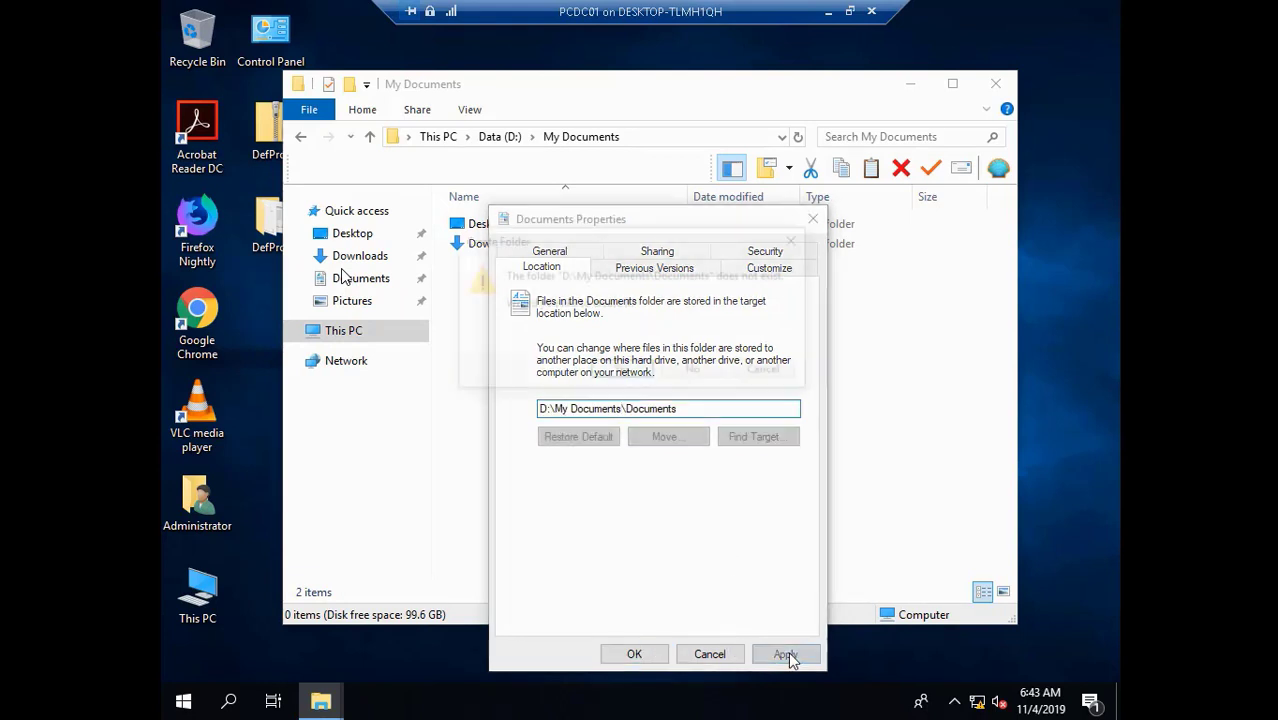
{"action": "left_click", "coordinate": [622, 372]}
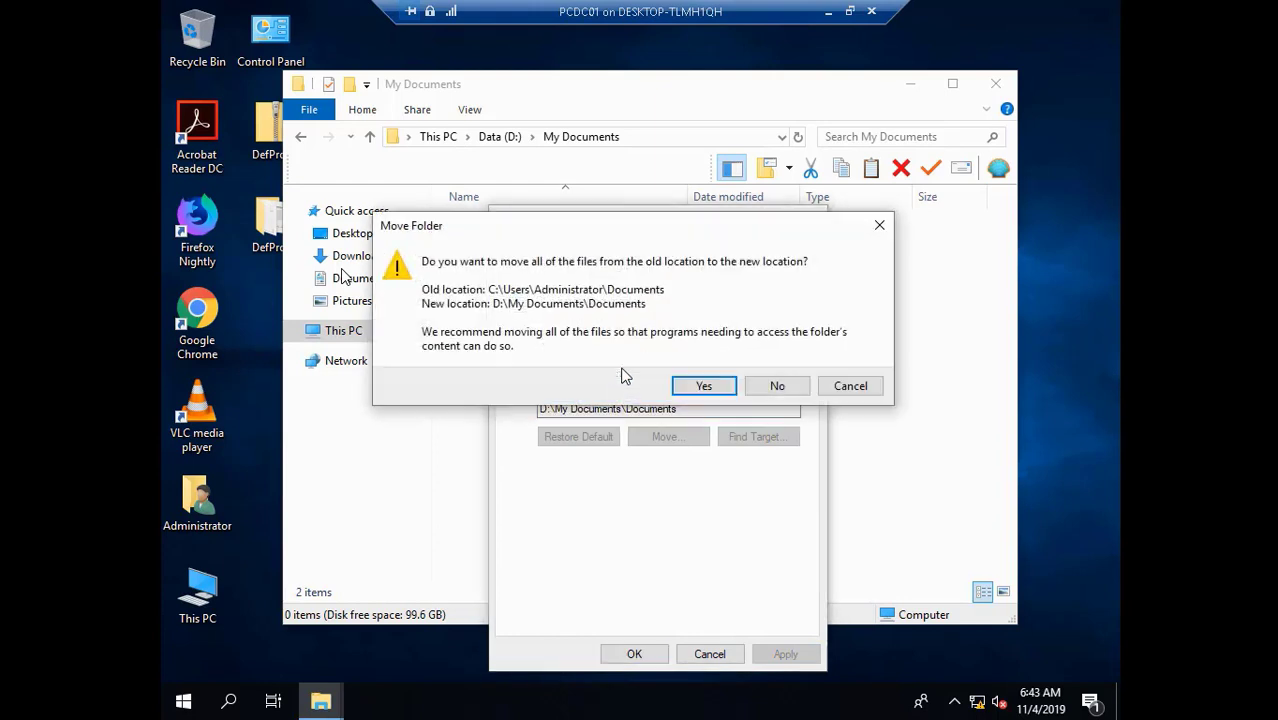
{"action": "left_click", "coordinate": [704, 386]}
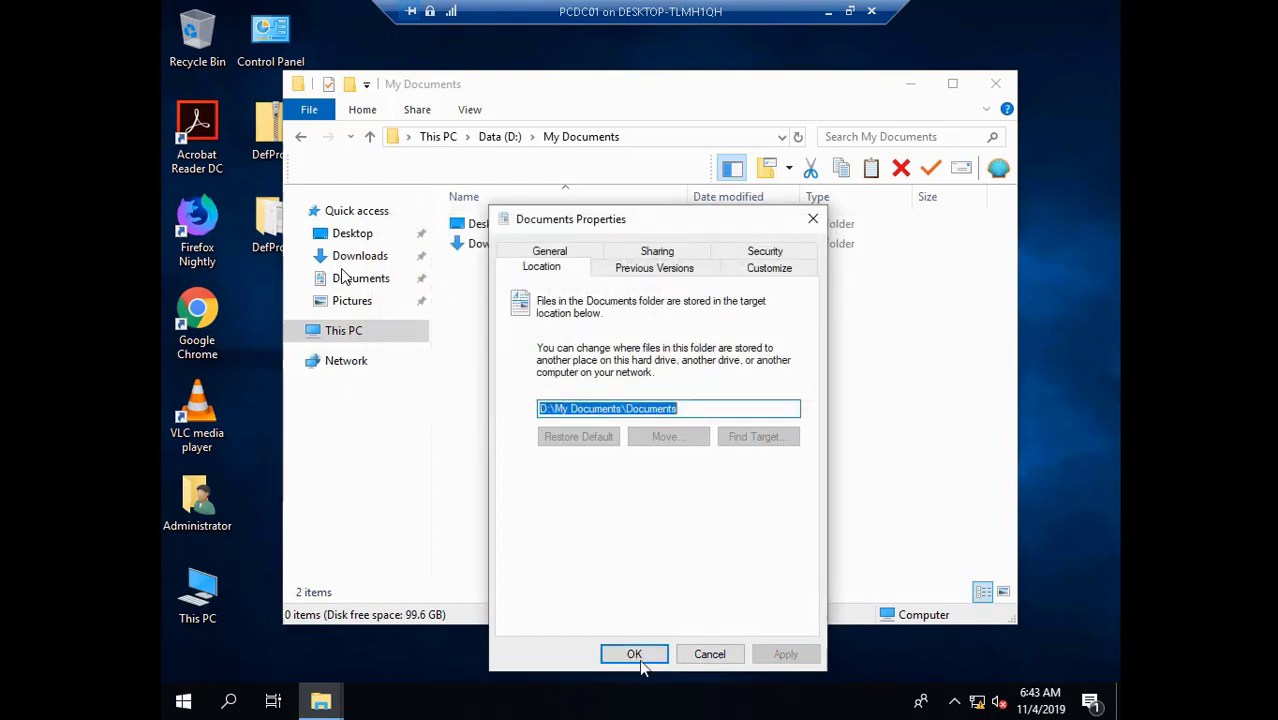
{"action": "left_click", "coordinate": [636, 654]}
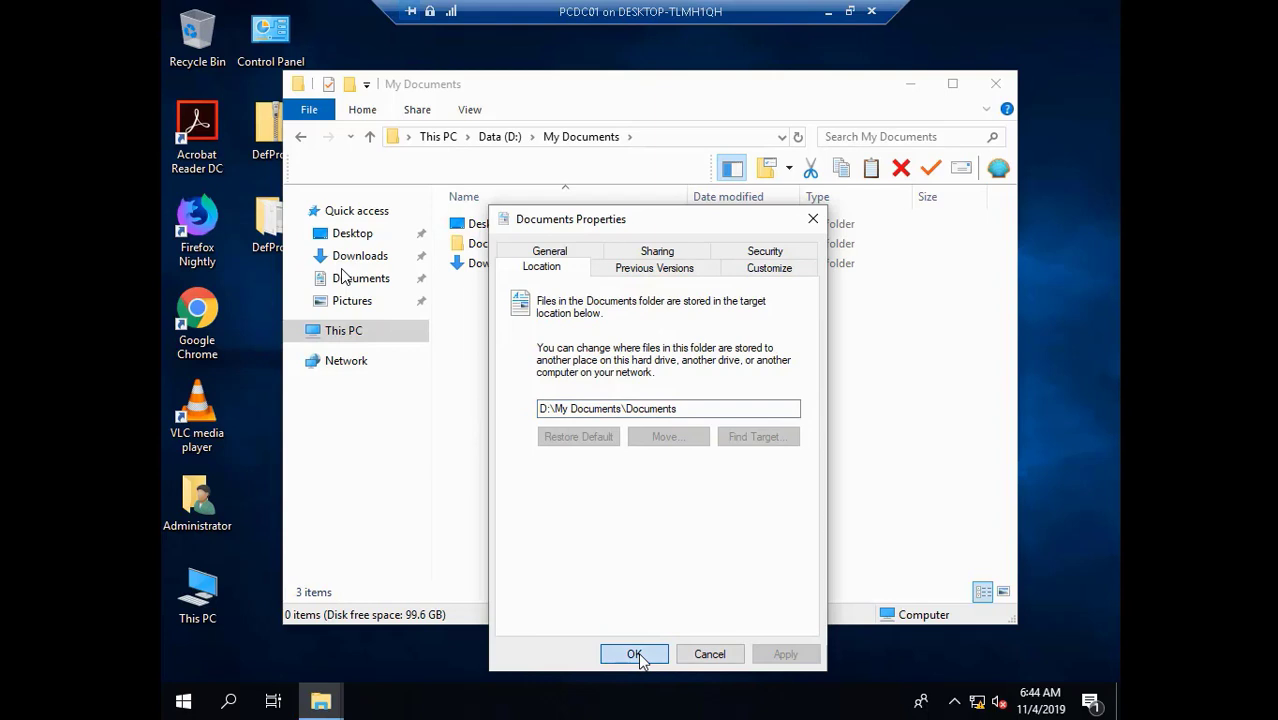
{"action": "left_click", "coordinate": [636, 654]}
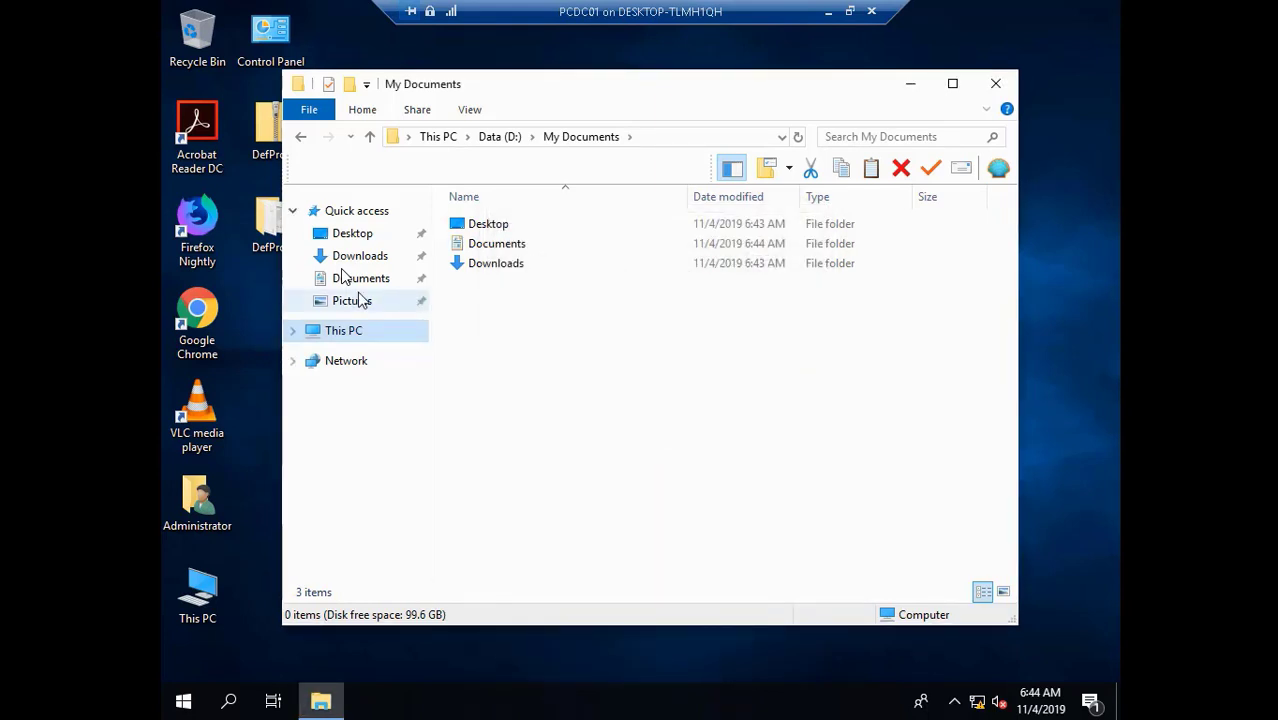
- Set the Pictures location to D:\My Documents\Pictures, creating the folder and moving existing pictures
{"action": "right_click", "coordinate": [360, 300]}
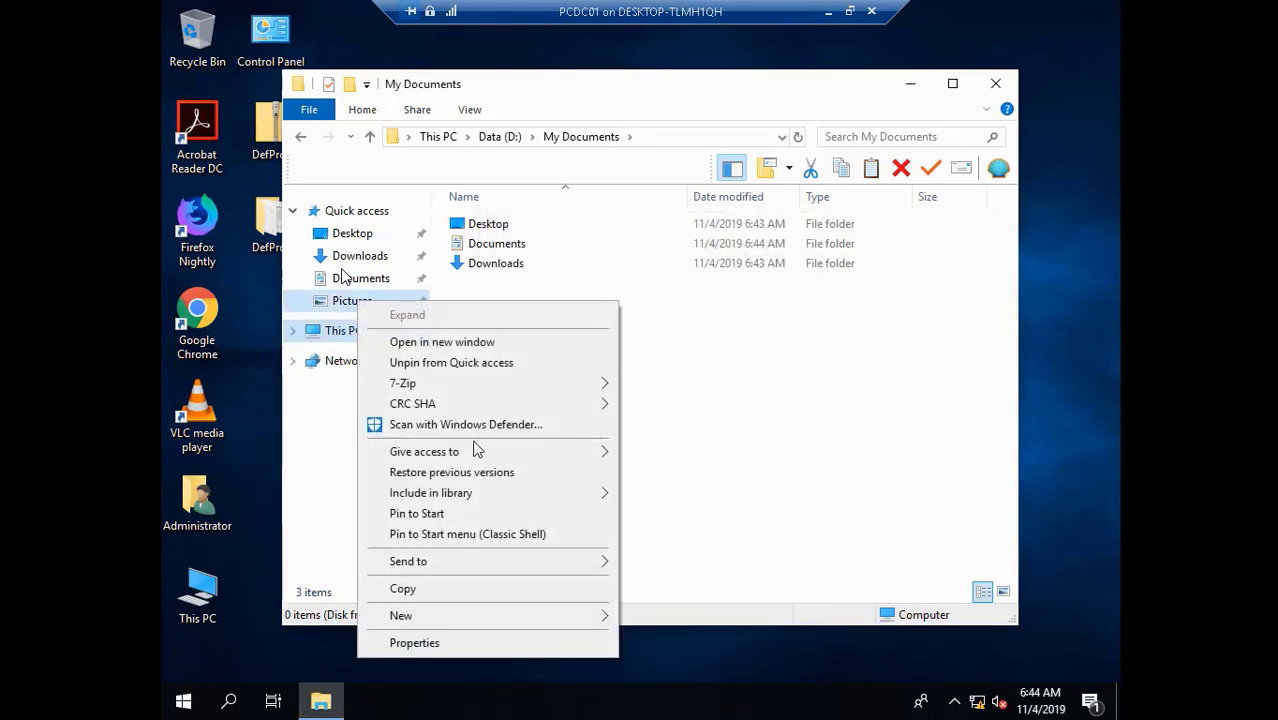
{"action": "left_click", "coordinate": [466, 643]}
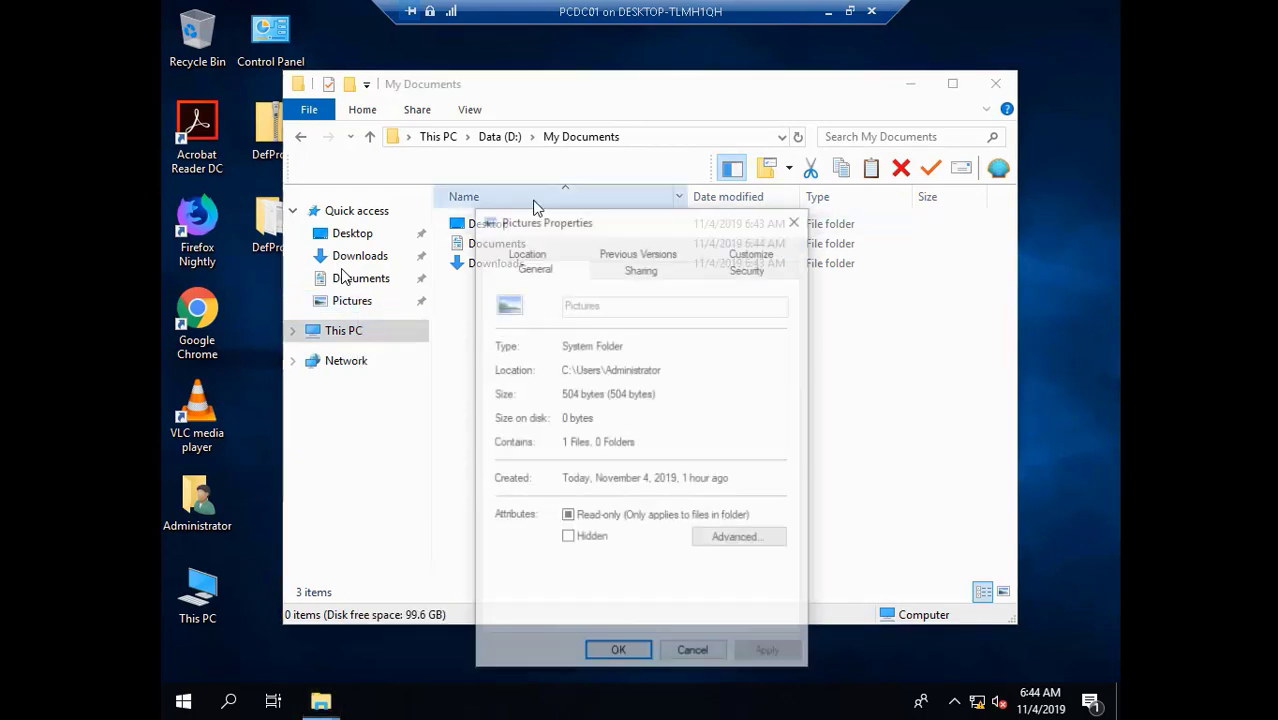
{"action": "left_click", "coordinate": [530, 253]}
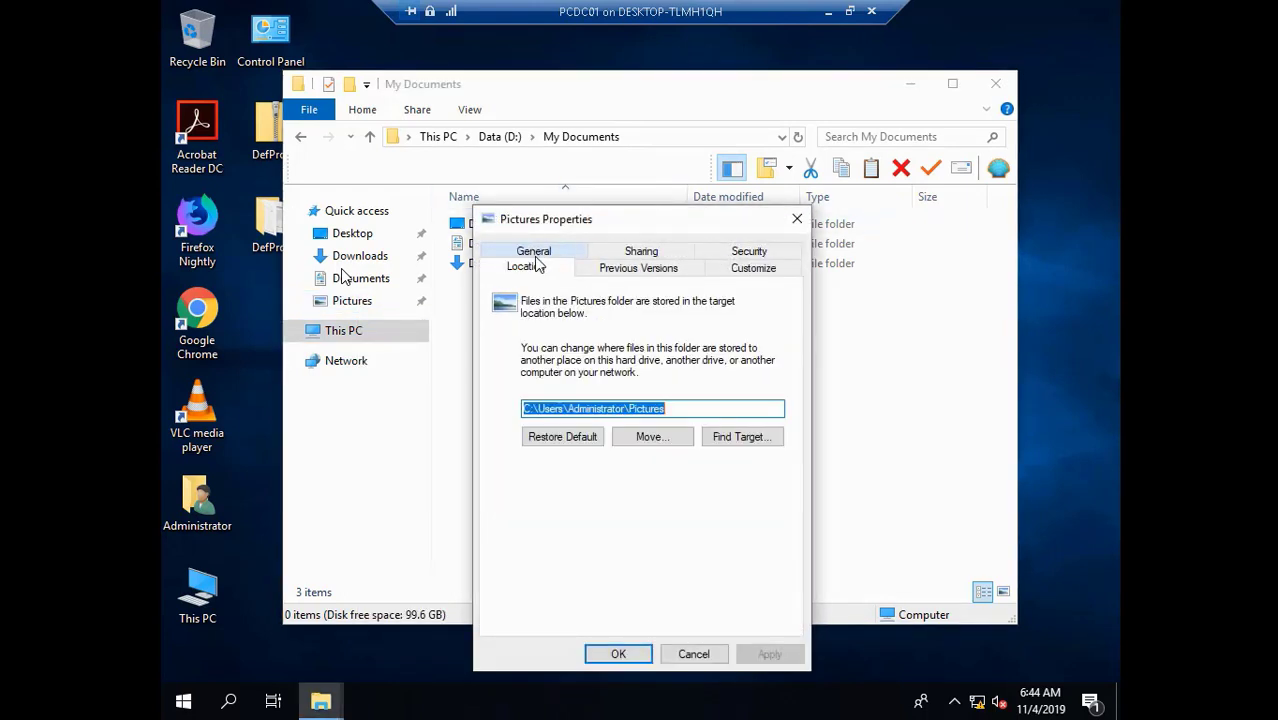
{"action": "left_click", "coordinate": [626, 412]}
{"action": "key", "text": "BackSpace"}
{"action": "key", "text": "BackSpace"}
{"action": "key", "text": "BackSpace"}
{"action": "key", "text": "BackSpace"}
{"action": "key", "text": "BackSpace"}
{"action": "key", "text": "BackSpace"}
{"action": "key", "text": "BackSpace"}
{"action": "key", "text": "BackSpace"}
{"action": "key", "text": "BackSpace"}
{"action": "key", "text": "BackSpace"}
{"action": "key", "text": "BackSpace"}
{"action": "key", "text": "BackSpace"}
{"action": "key", "text": "BackSpace"}
{"action": "key", "text": "BackSpace"}
{"action": "key", "text": "BackSpace"}
{"action": "key", "text": "BackSpace"}
{"action": "key", "text": "BackSpace"}
{"action": "key", "text": "BackSpace"}
{"action": "key", "text": "BackSpace"}
{"action": "key", "text": "BackSpace"}
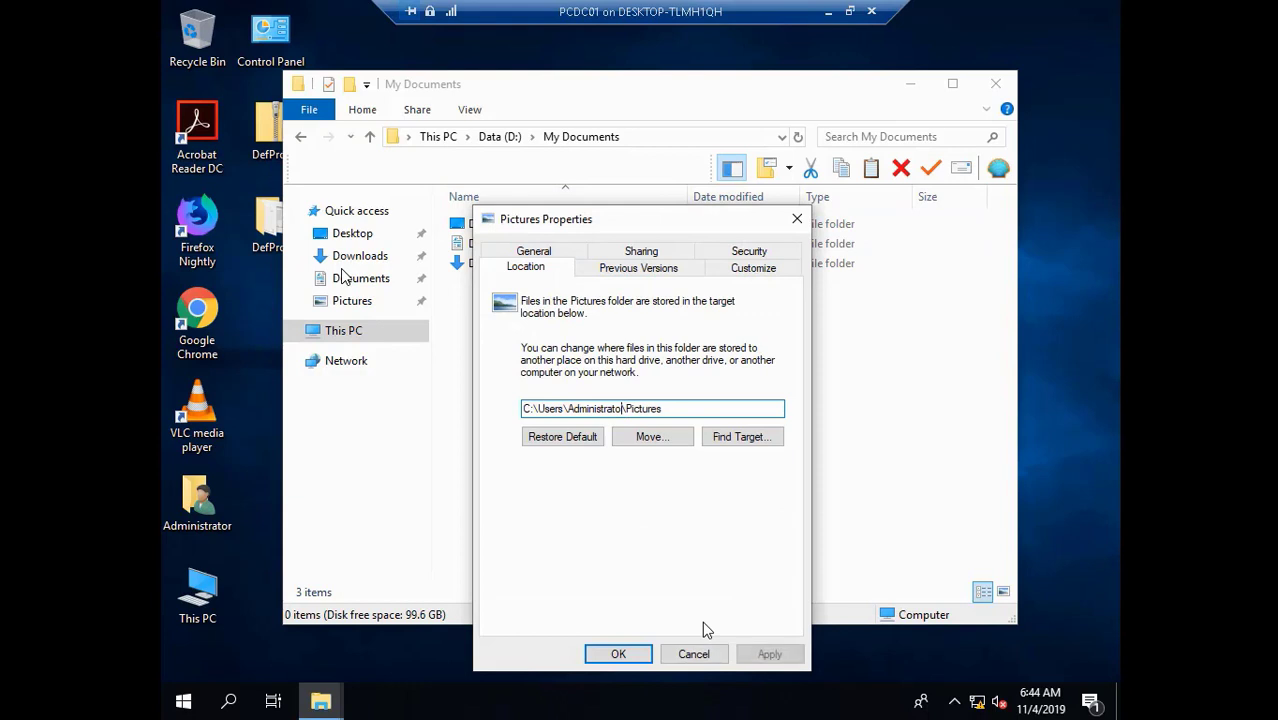
{"action": "type", "text": "D:\\My Documents"}
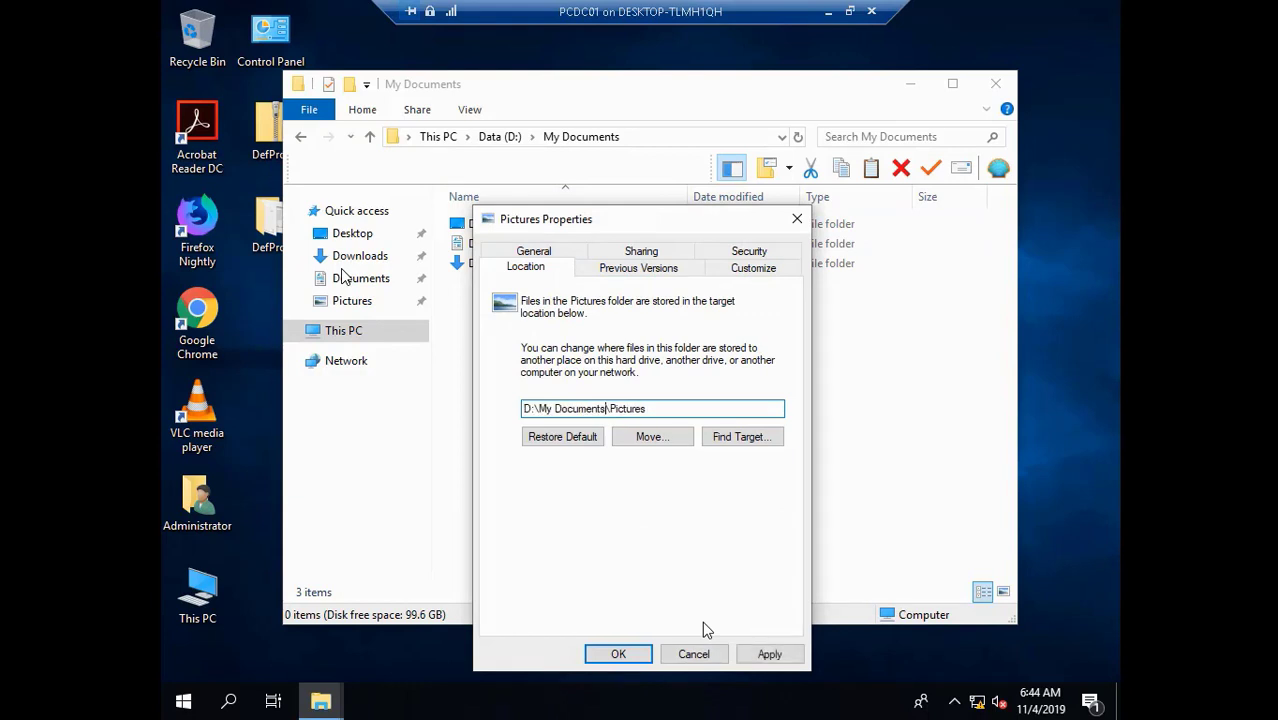
{"action": "left_click", "coordinate": [758, 649]}
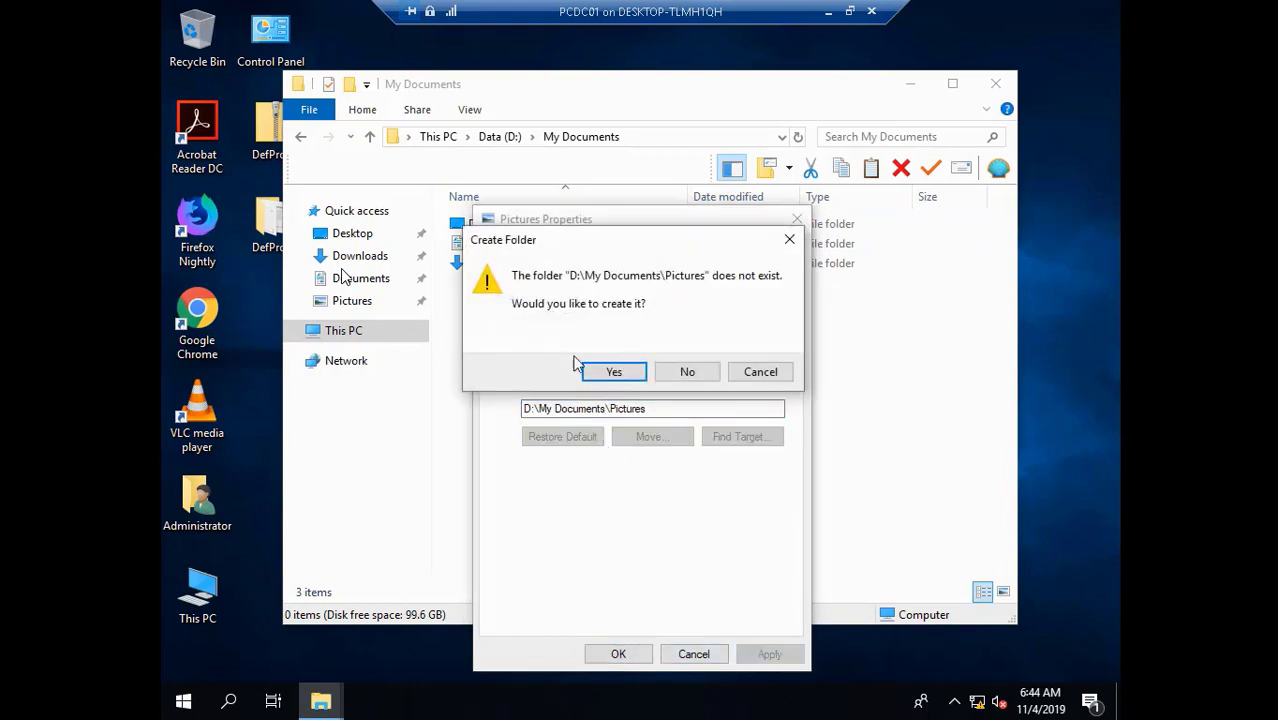
{"action": "left_click", "coordinate": [613, 372]}
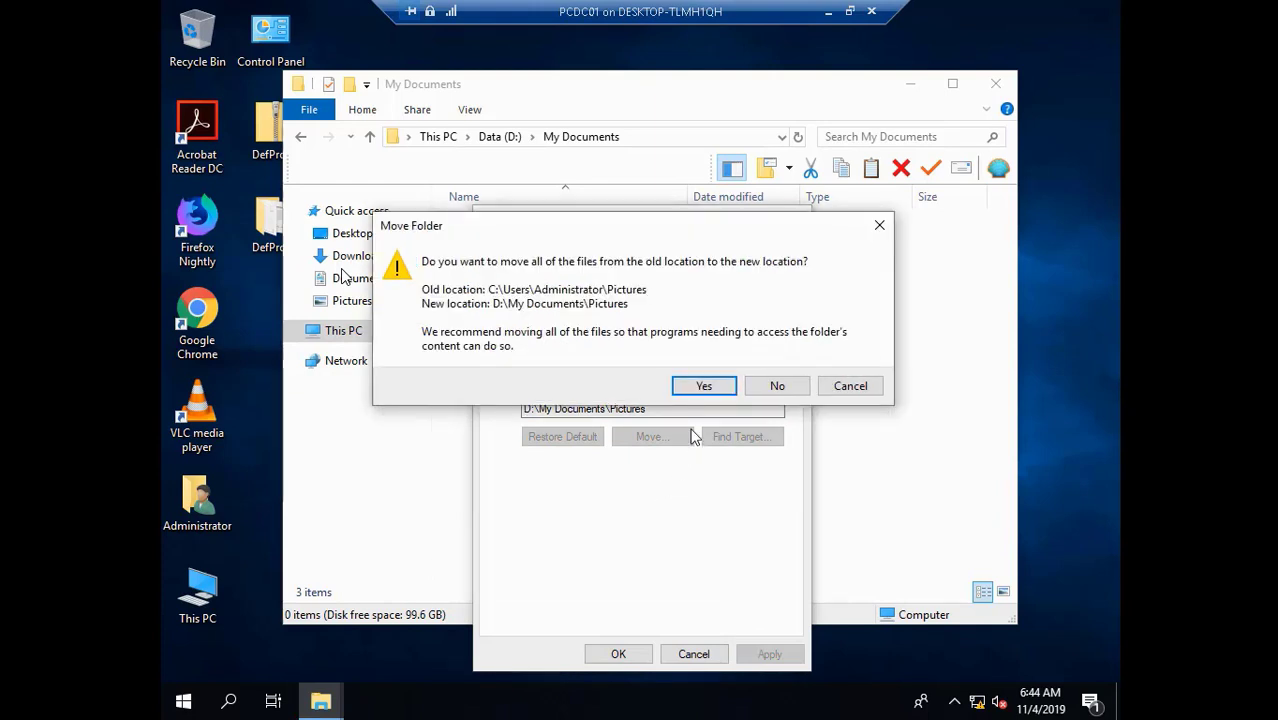
{"action": "left_click", "coordinate": [704, 386]}
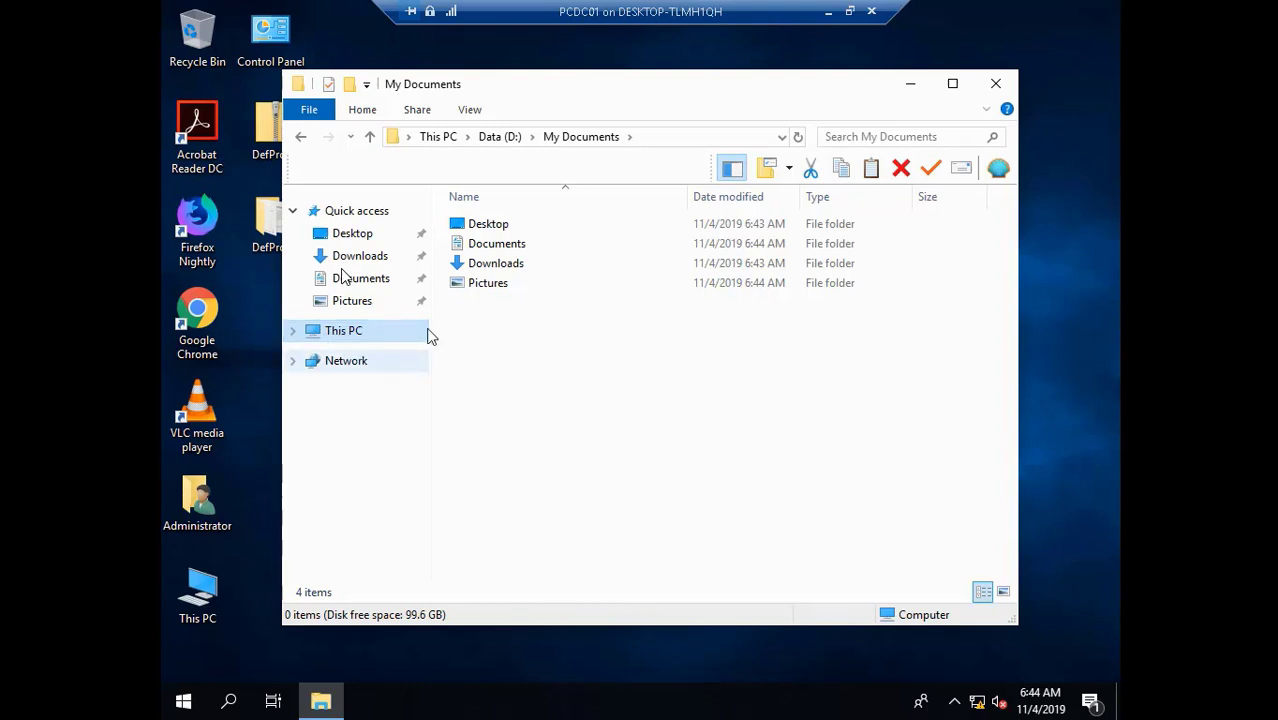
- Check My Documents on the D: drive via This PC, then close File Explorer
{"action": "left_click", "coordinate": [345, 332]}
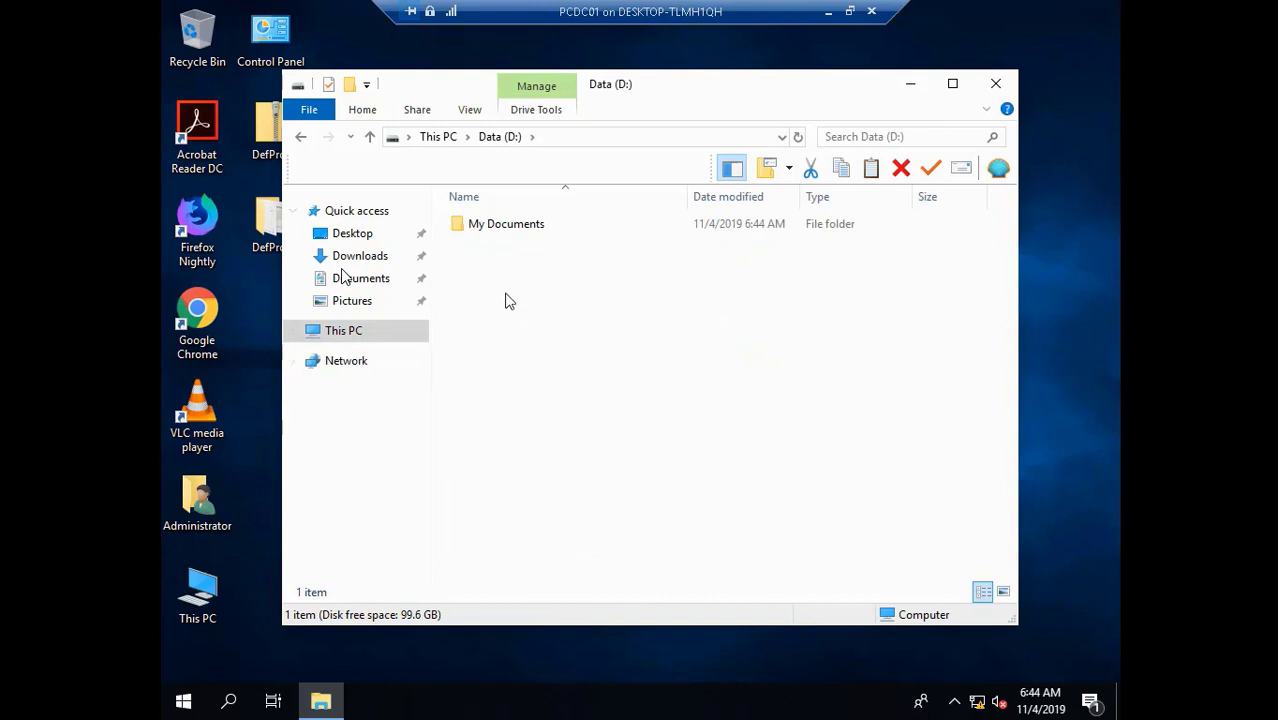
{"action": "double_click", "coordinate": [537, 216]}
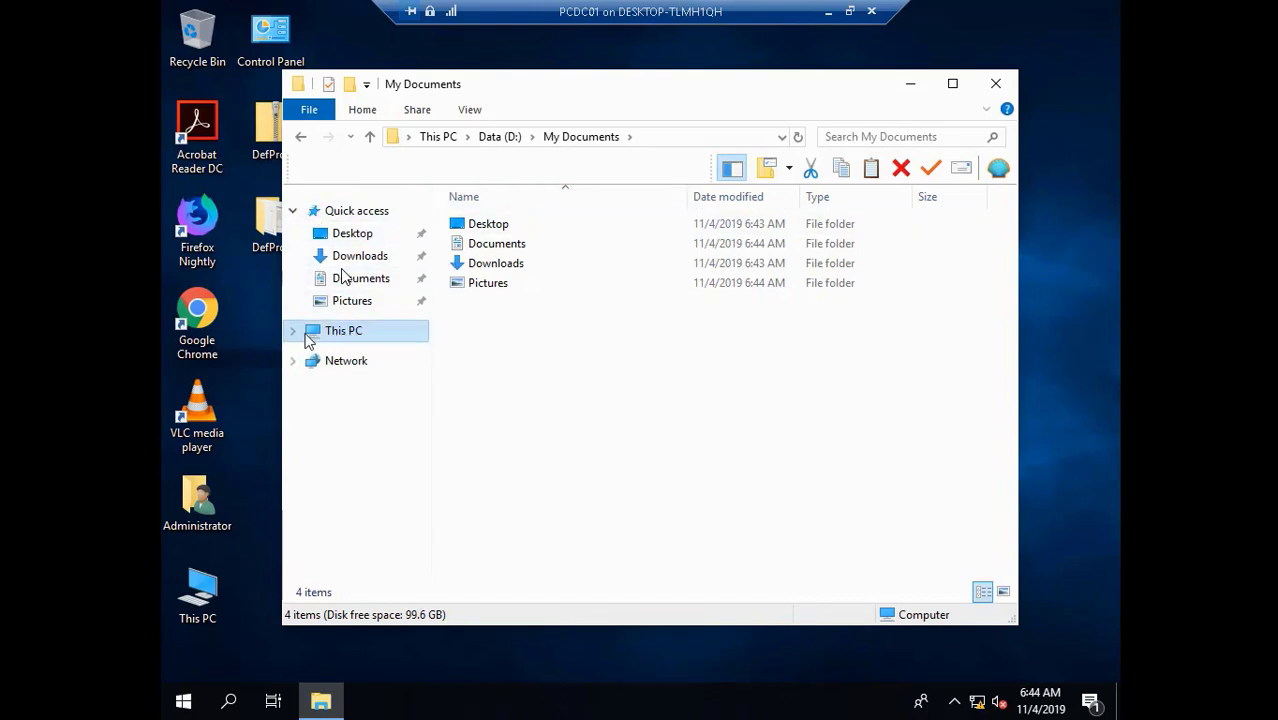
{"action": "left_click", "coordinate": [995, 84]}
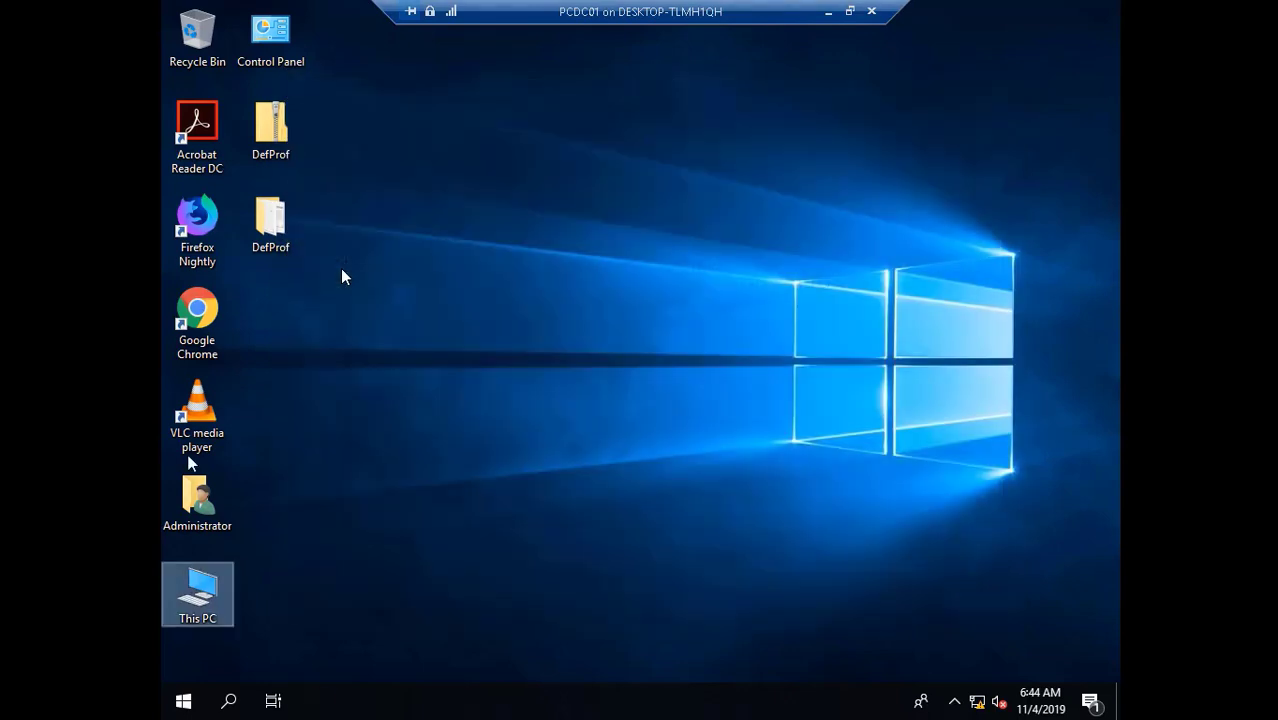
- From the Administrator folder, point Music at D:\My Documents\Music, creating the folder and moving its files
{"action": "double_click", "coordinate": [212, 500]}
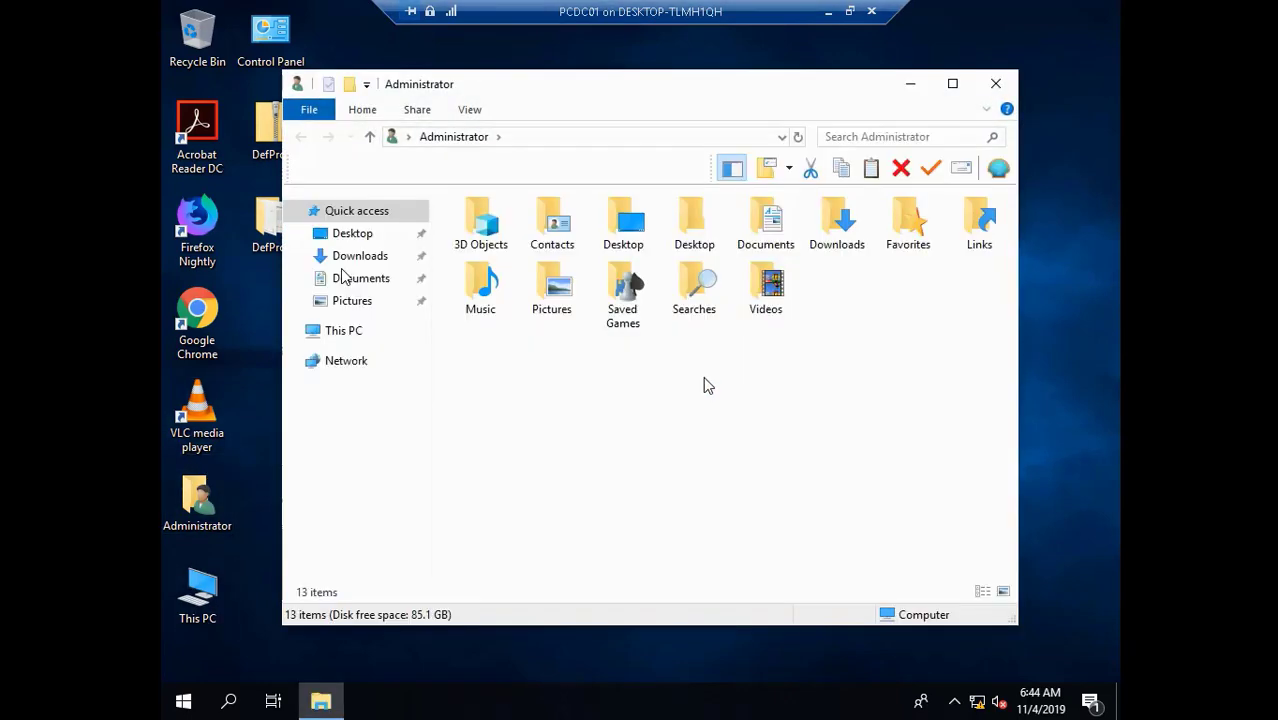
{"action": "right_click", "coordinate": [480, 290]}
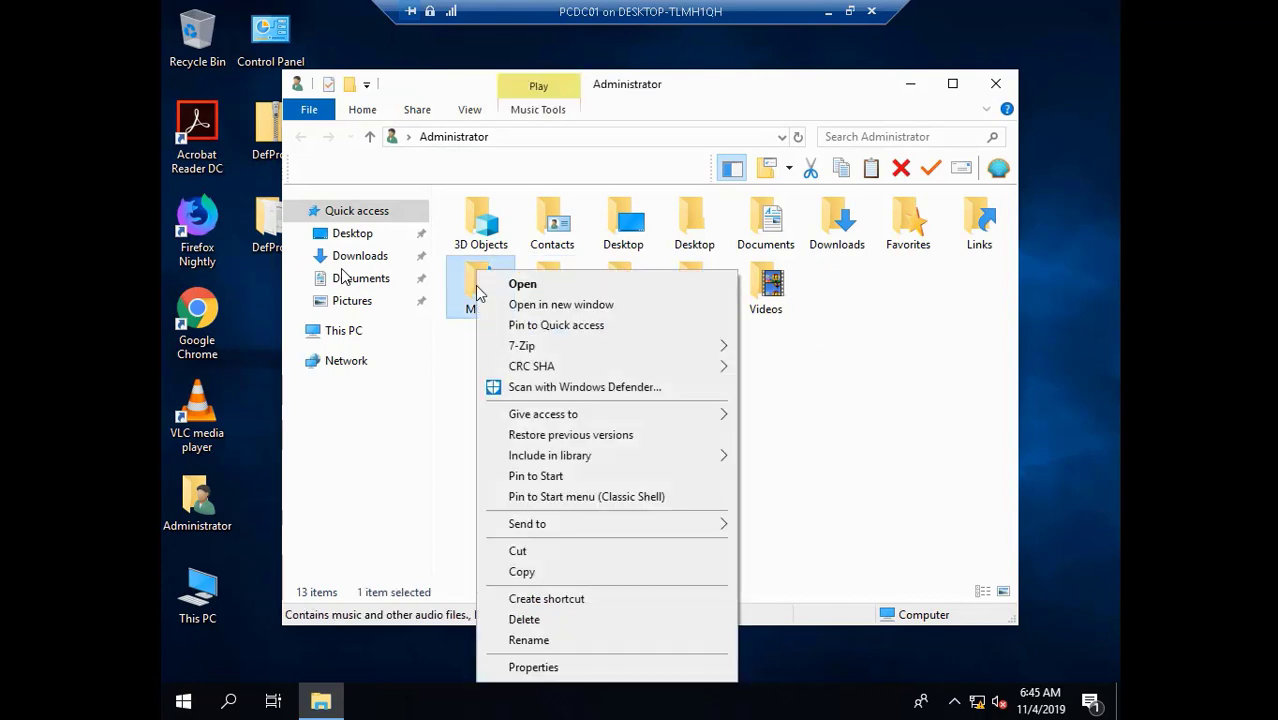
{"action": "left_click", "coordinate": [620, 667]}
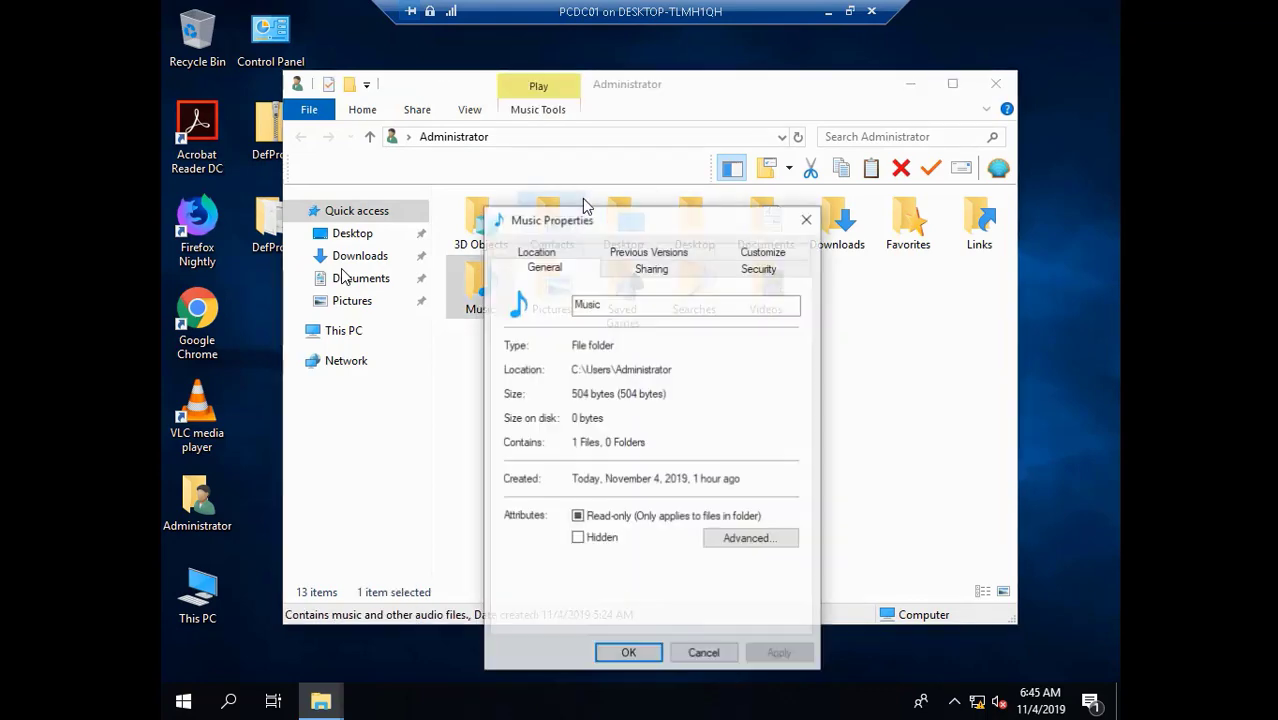
{"action": "left_click", "coordinate": [545, 254]}
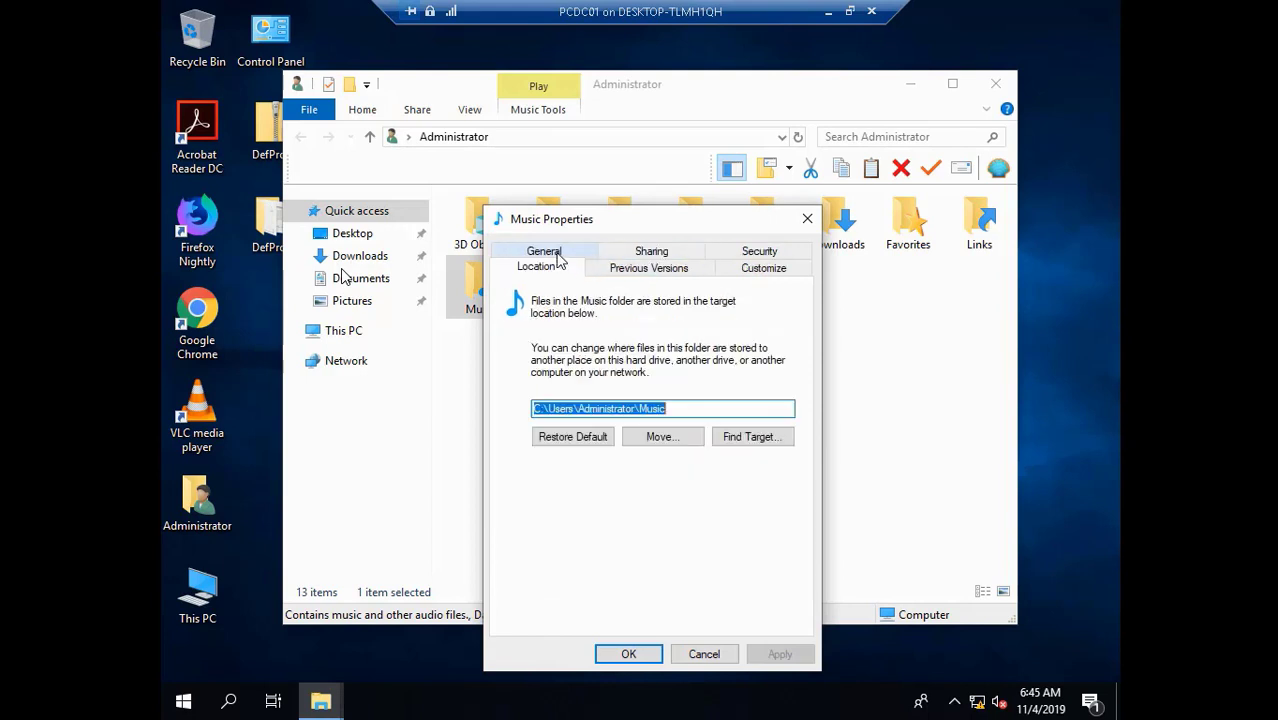
{"action": "left_click", "coordinate": [637, 412]}
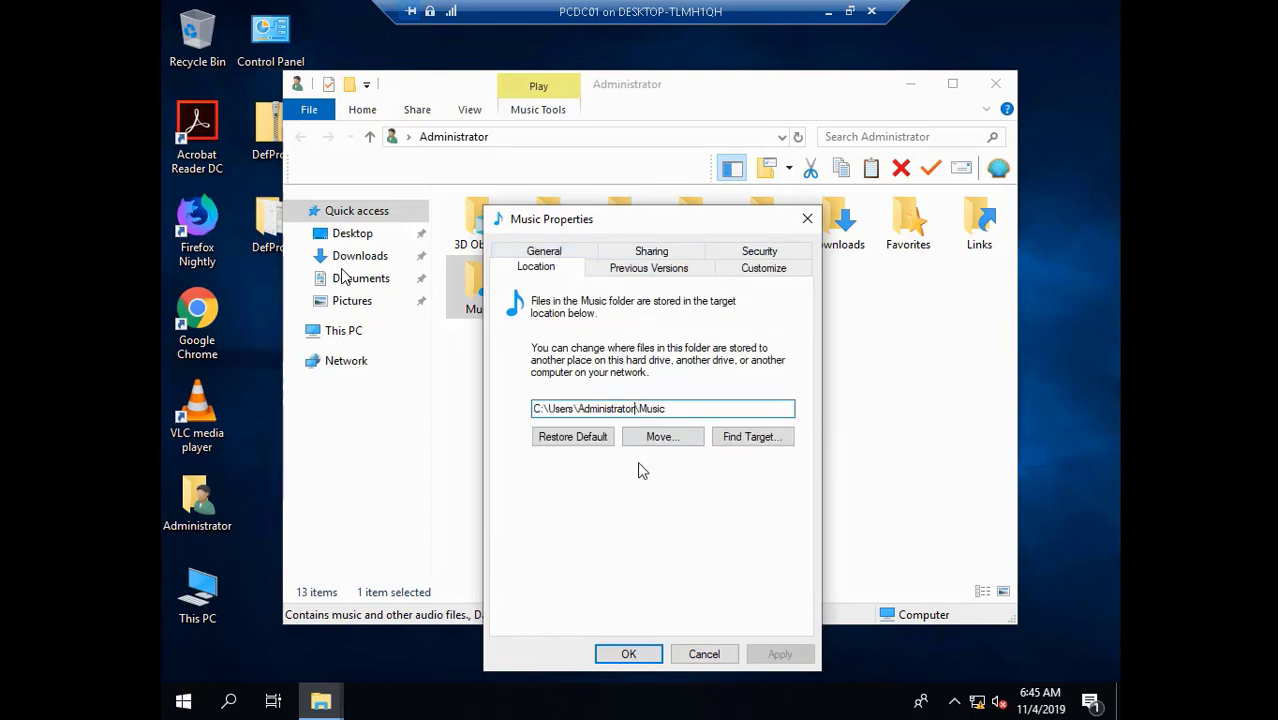
{"action": "key", "text": "BackSpace"}
{"action": "key", "text": "BackSpace"}
{"action": "key", "text": "BackSpace"}
{"action": "key", "text": "BackSpace"}
{"action": "key", "text": "BackSpace"}
{"action": "key", "text": "BackSpace"}
{"action": "key", "text": "BackSpace"}
{"action": "key", "text": "BackSpace"}
{"action": "key", "text": "BackSpace"}
{"action": "key", "text": "BackSpace"}
{"action": "key", "text": "BackSpace"}
{"action": "key", "text": "BackSpace"}
{"action": "key", "text": "BackSpace"}
{"action": "key", "text": "BackSpace"}
{"action": "key", "text": "BackSpace"}
{"action": "key", "text": "BackSpace"}
{"action": "key", "text": "BackSpace"}
{"action": "key", "text": "BackSpace"}
{"action": "key", "text": "BackSpace"}
{"action": "key", "text": "BackSpace"}
{"action": "key", "text": "BackSpace"}
{"action": "key", "text": "BackSpace"}
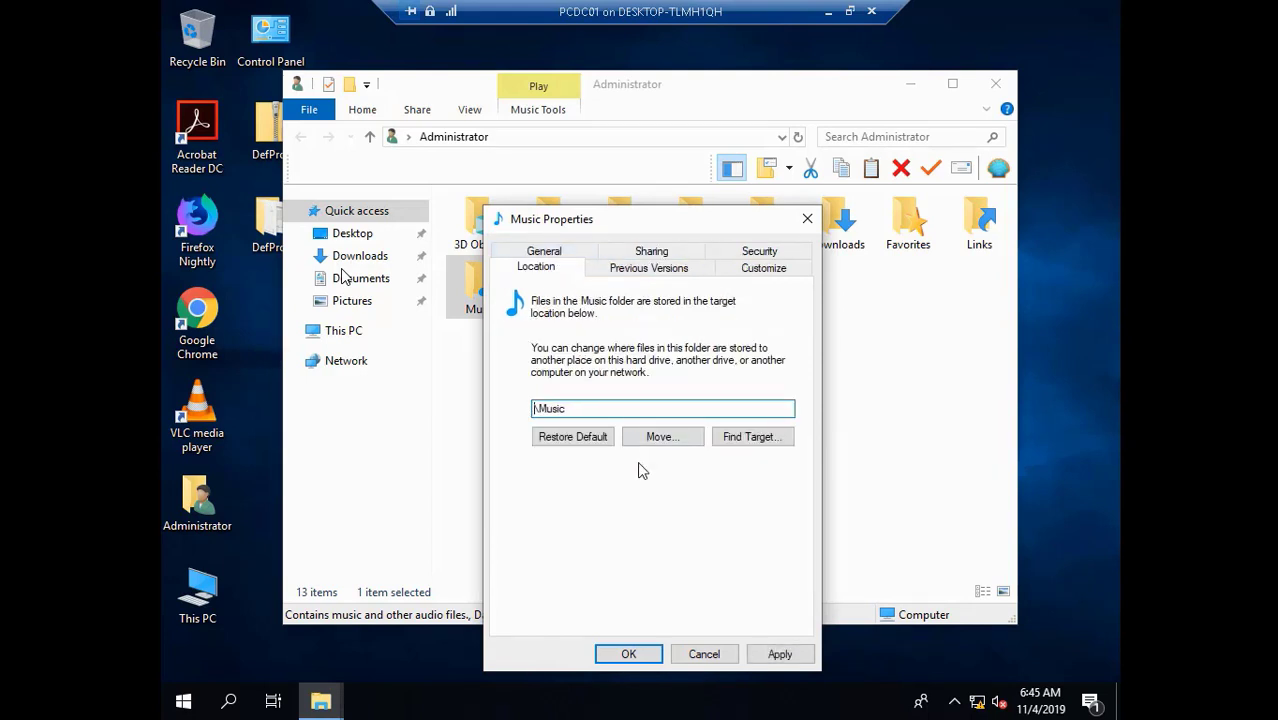
{"action": "type", "text": "D:\\My Documents"}
{"action": "left_click", "coordinate": [778, 654]}
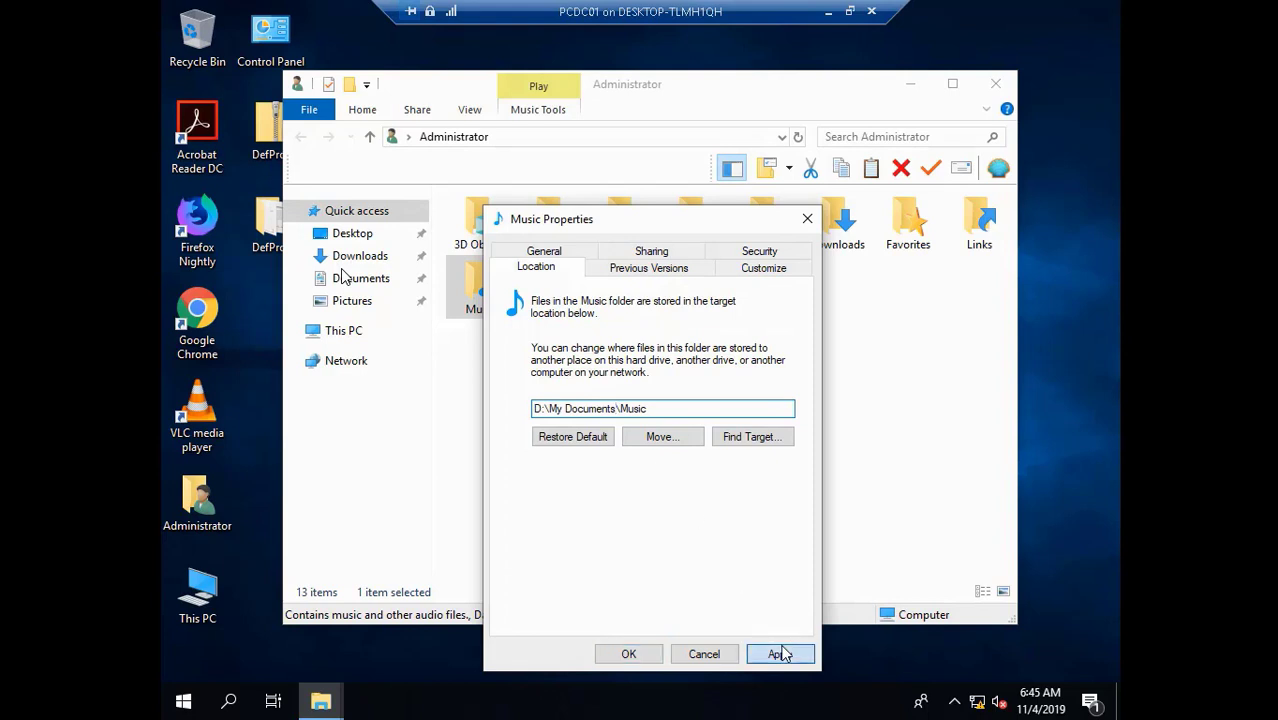
{"action": "left_click", "coordinate": [605, 371]}
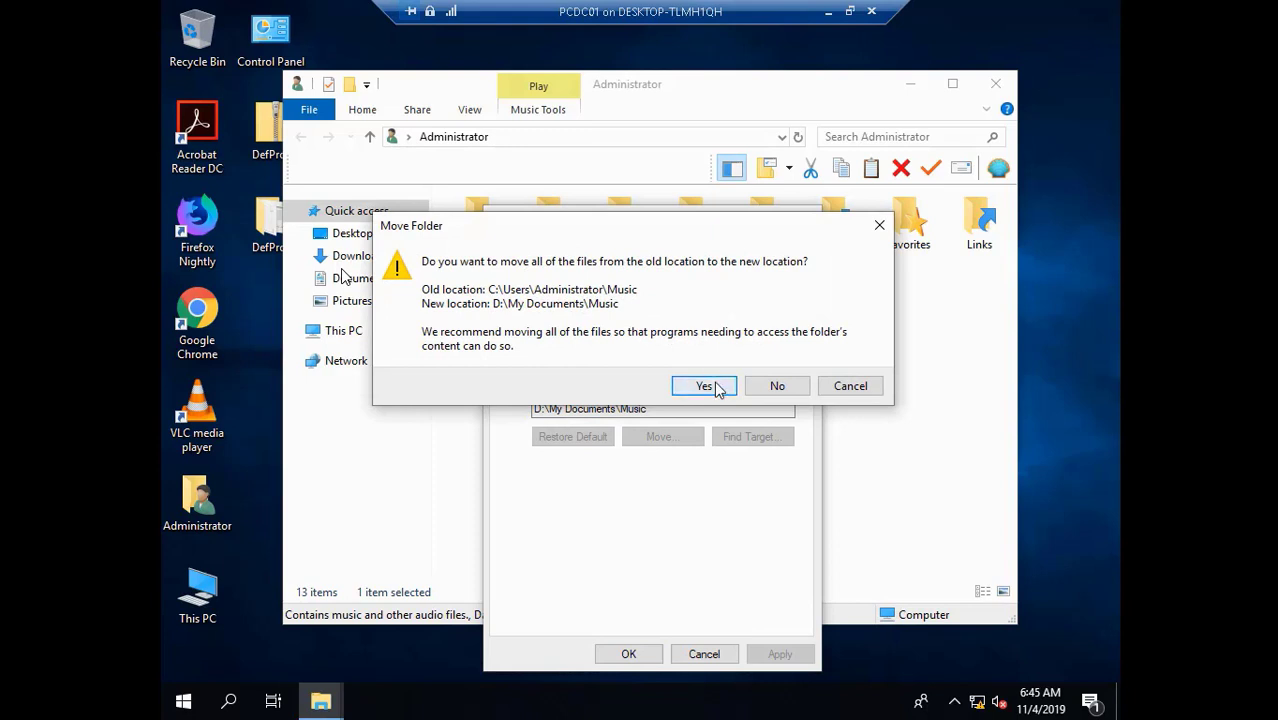
{"action": "left_click", "coordinate": [718, 384]}
{"action": "left_click", "coordinate": [607, 650]}
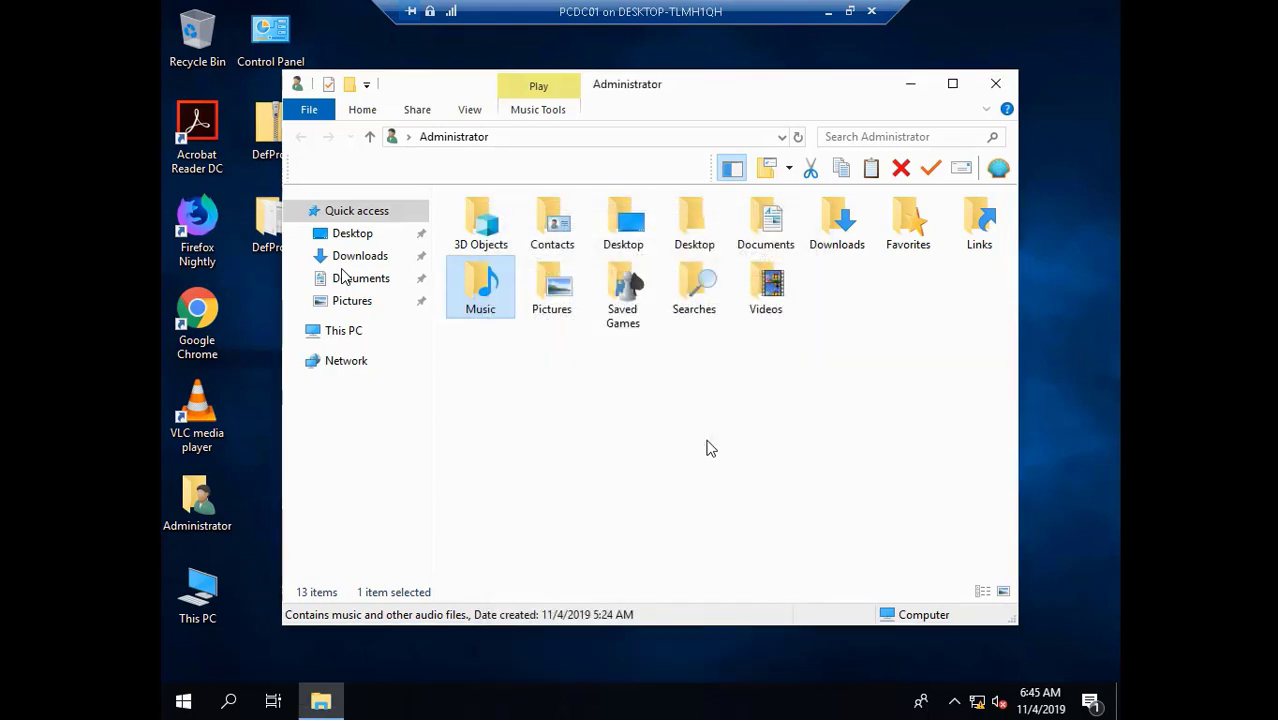
- Point Videos at D:\My Documents\Videos, creating the folder and moving existing videos
{"action": "right_click", "coordinate": [775, 296]}
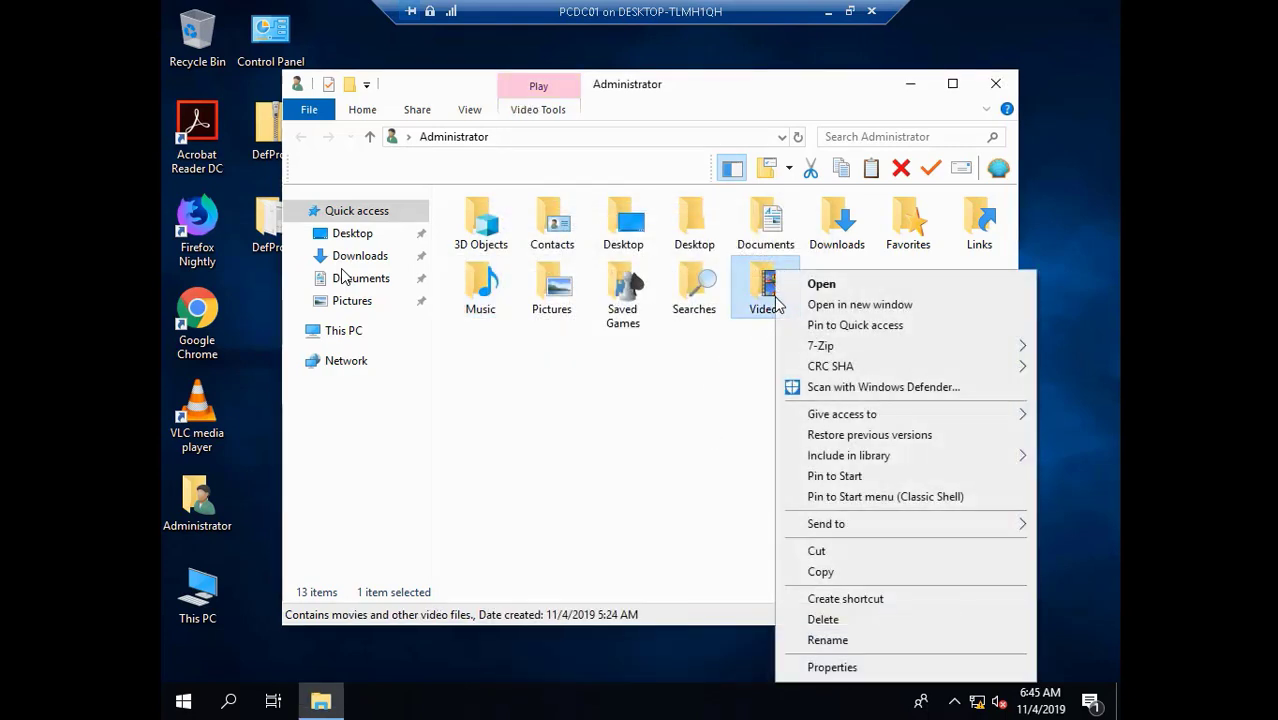
{"action": "left_click", "coordinate": [868, 667]}
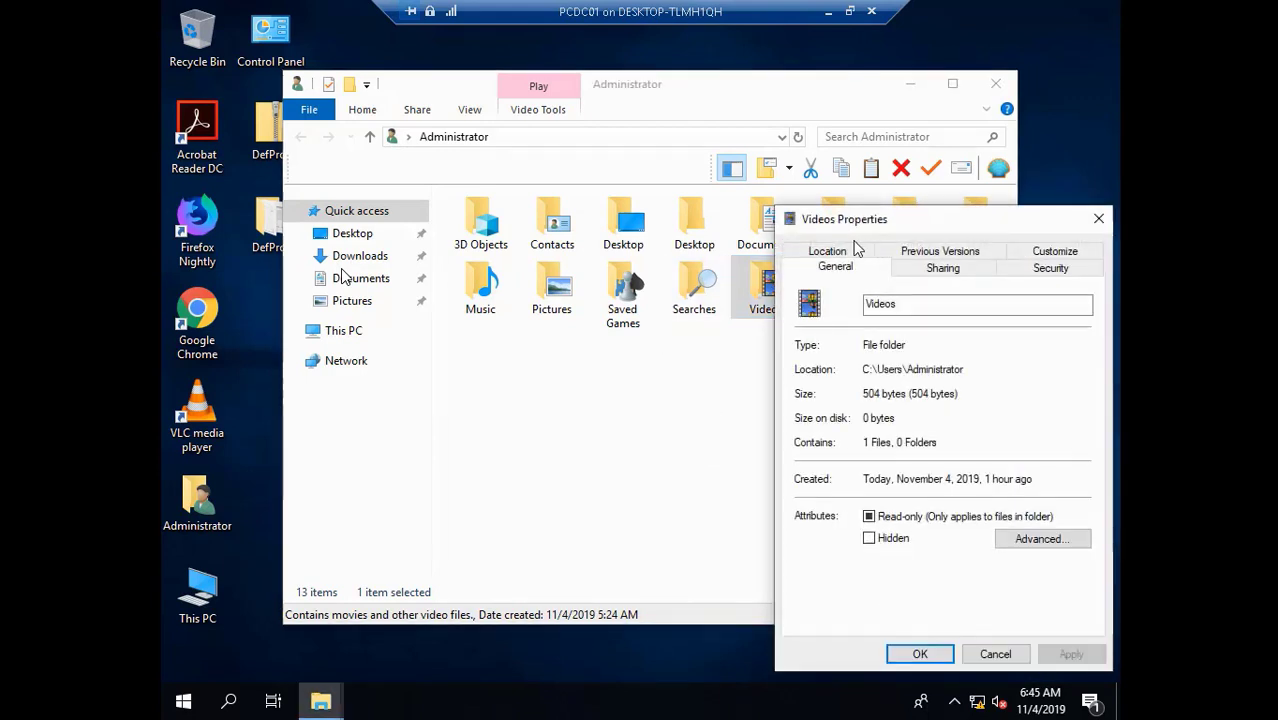
{"action": "left_click", "coordinate": [838, 251]}
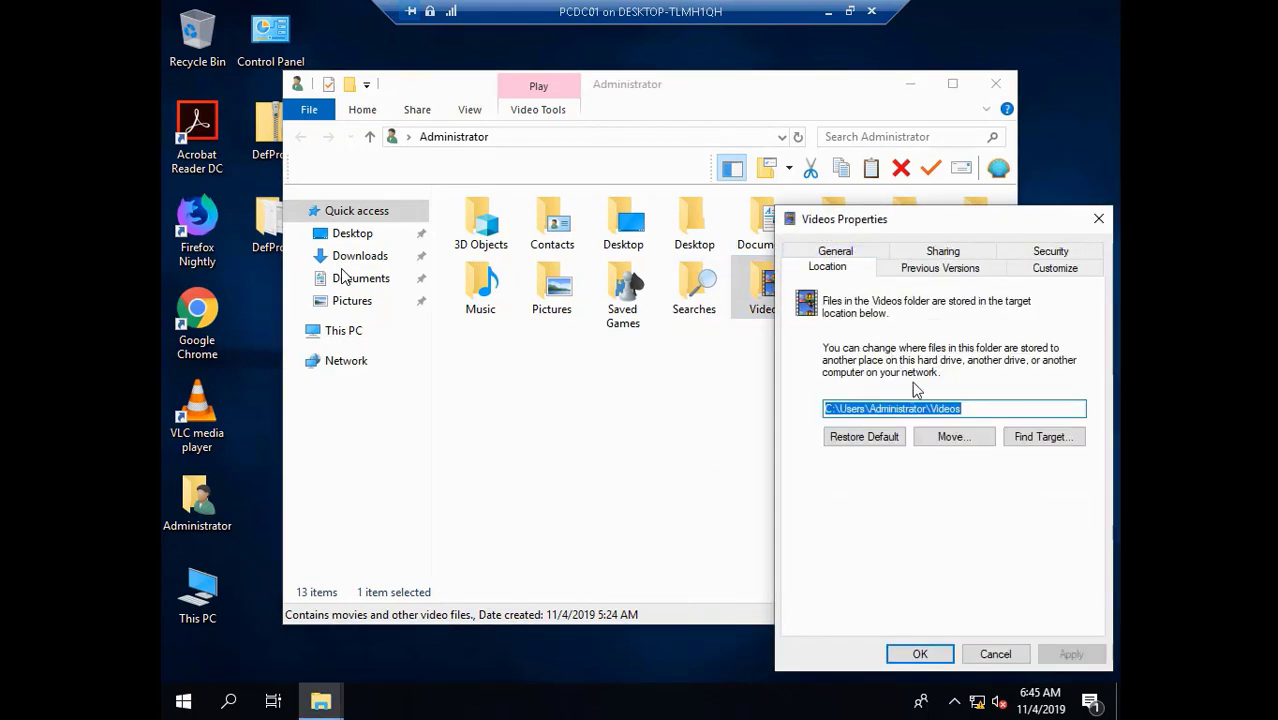
{"action": "left_click", "coordinate": [928, 410]}
{"action": "key", "text": "BackSpace"}
{"action": "key", "text": "BackSpace"}
{"action": "key", "text": "BackSpace"}
{"action": "key", "text": "BackSpace"}
{"action": "key", "text": "BackSpace"}
{"action": "key", "text": "BackSpace"}
{"action": "key", "text": "BackSpace"}
{"action": "key", "text": "BackSpace"}
{"action": "key", "text": "BackSpace"}
{"action": "key", "text": "BackSpace"}
{"action": "key", "text": "BackSpace"}
{"action": "key", "text": "BackSpace"}
{"action": "key", "text": "BackSpace"}
{"action": "key", "text": "BackSpace"}
{"action": "key", "text": "BackSpace"}
{"action": "key", "text": "BackSpace"}
{"action": "key", "text": "BackSpace"}
{"action": "key", "text": "BackSpace"}
{"action": "key", "text": "BackSpace"}
{"action": "key", "text": "BackSpace"}
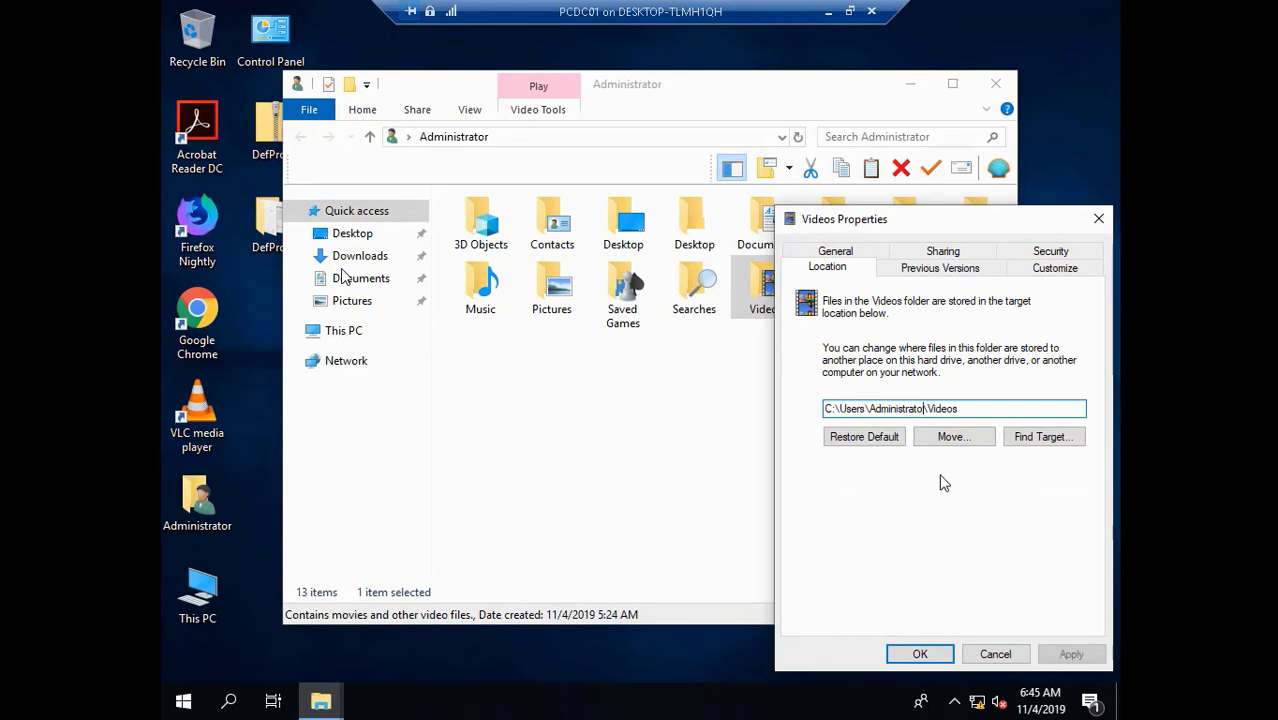
{"action": "type", "text": "D:\\My Documents"}
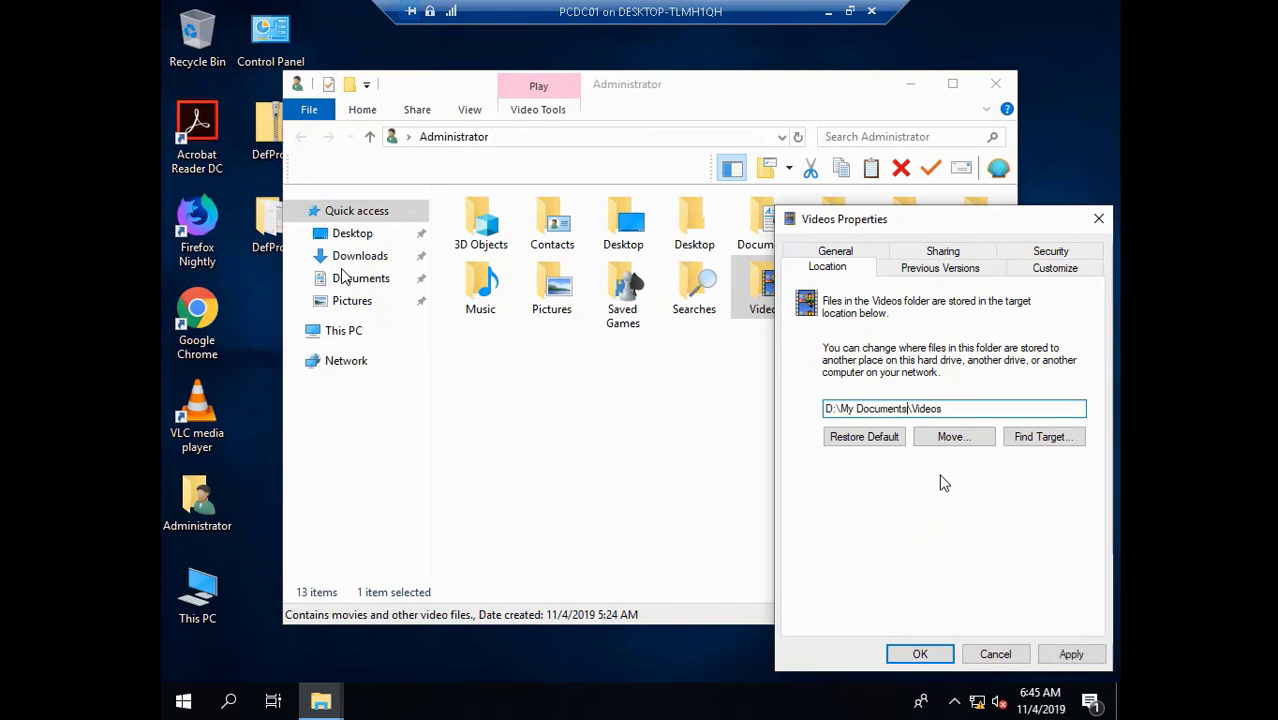
{"action": "left_click", "coordinate": [1086, 660]}
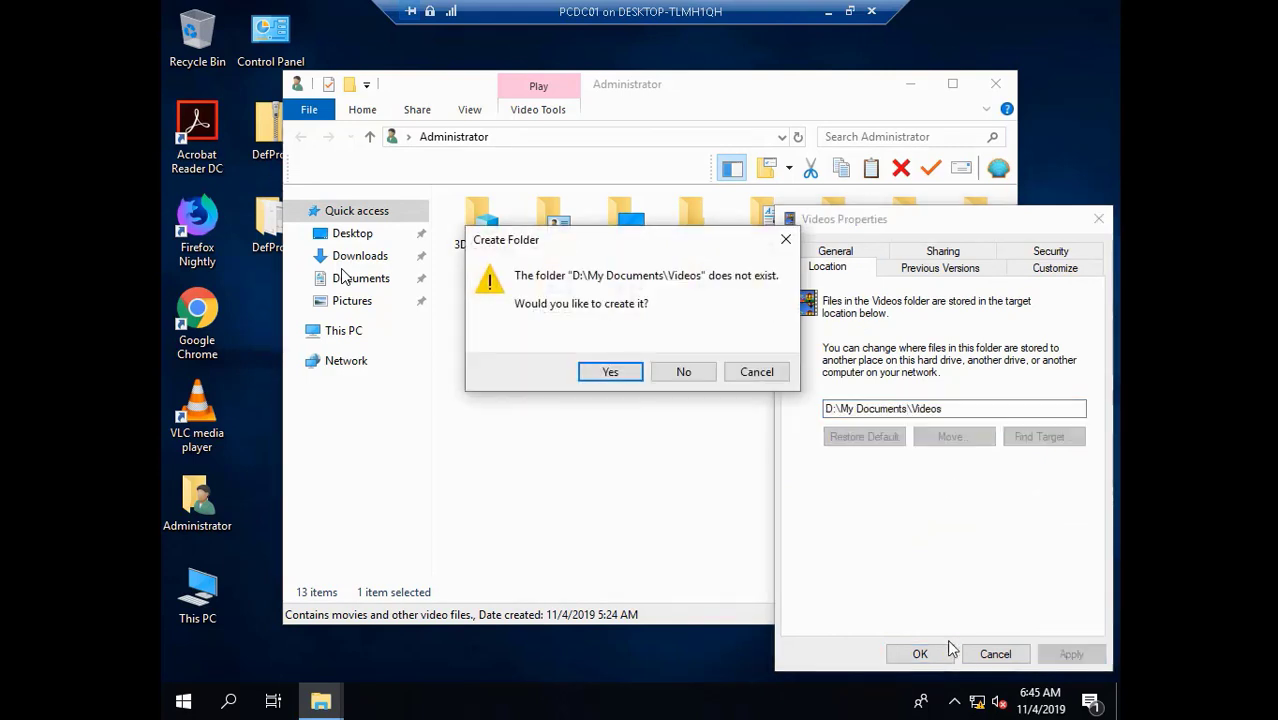
{"action": "left_click", "coordinate": [620, 370]}
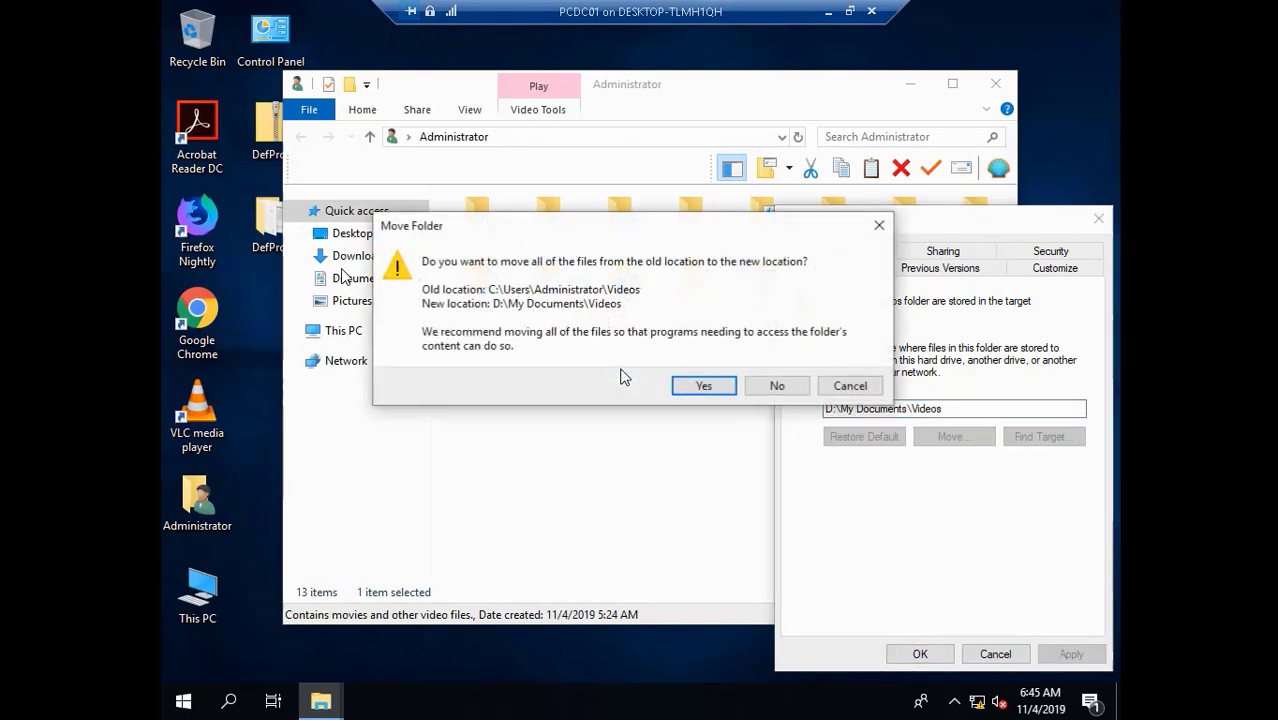
{"action": "left_click", "coordinate": [686, 390]}
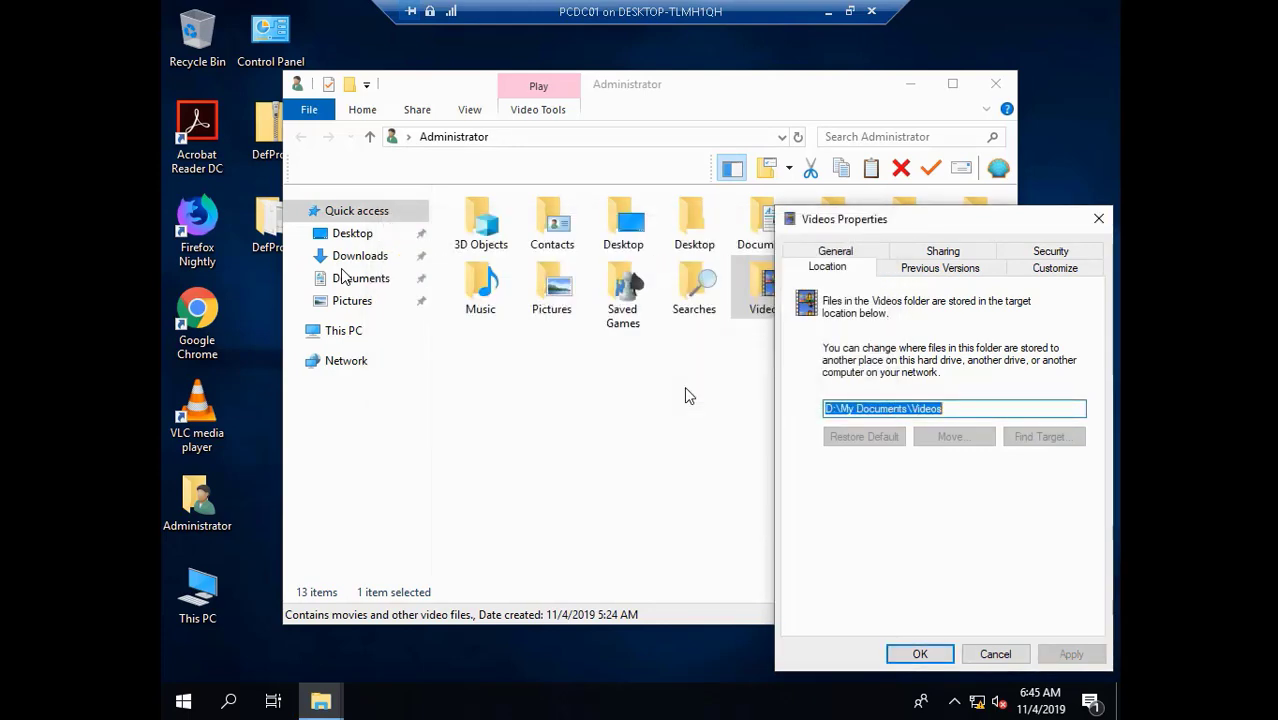
{"action": "left_click", "coordinate": [933, 655]}
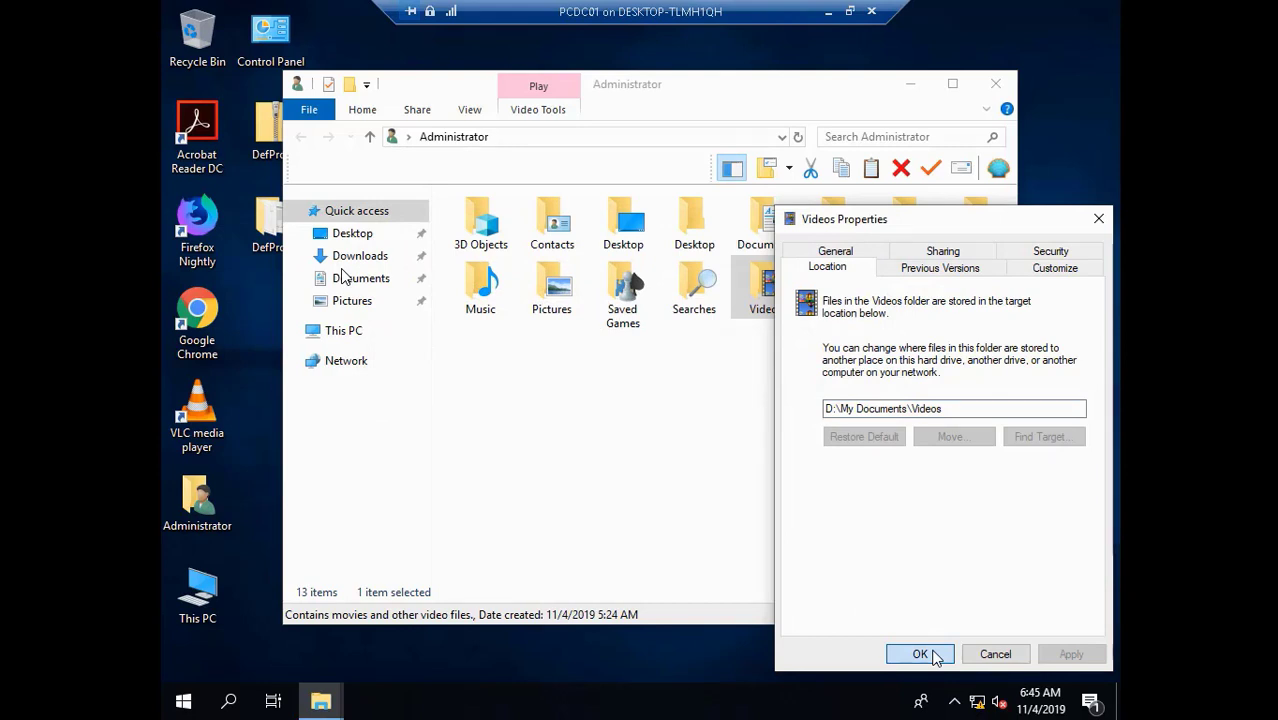
{"action": "left_click", "coordinate": [920, 654]}
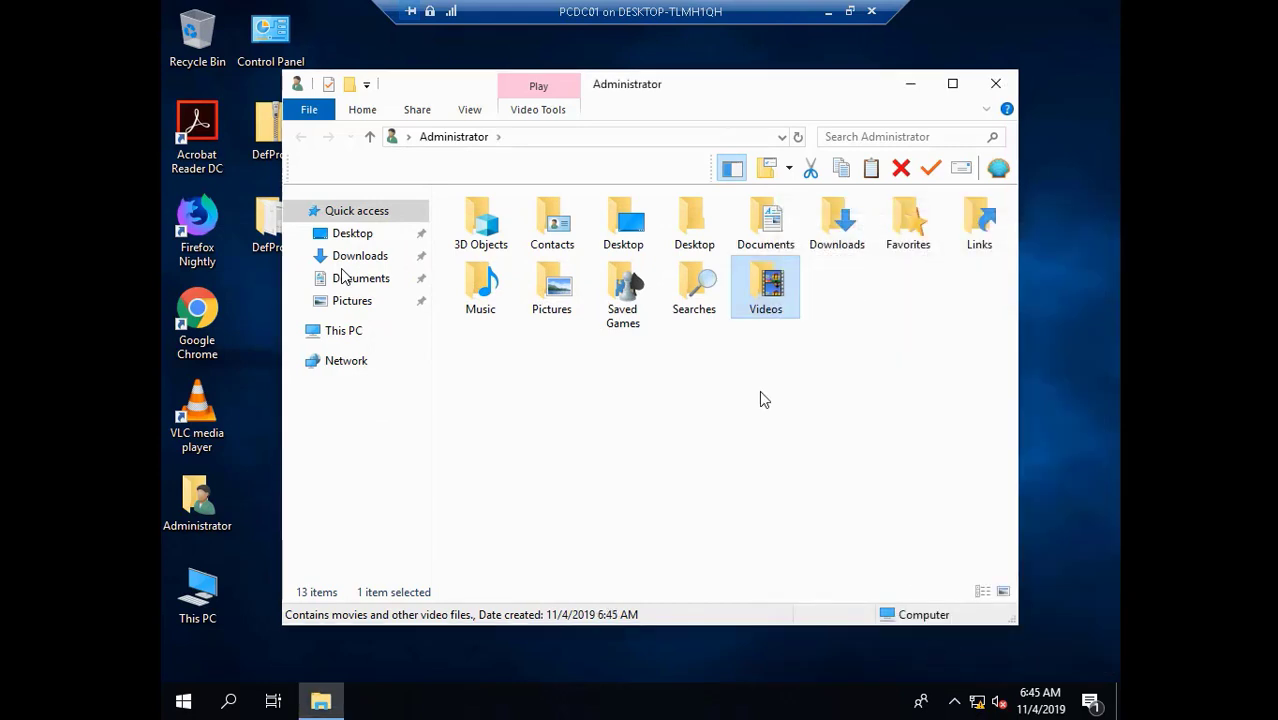
- Browse This PC > Data (D:) > My Documents to verify, then close Explorer
{"action": "left_click", "coordinate": [351, 336]}
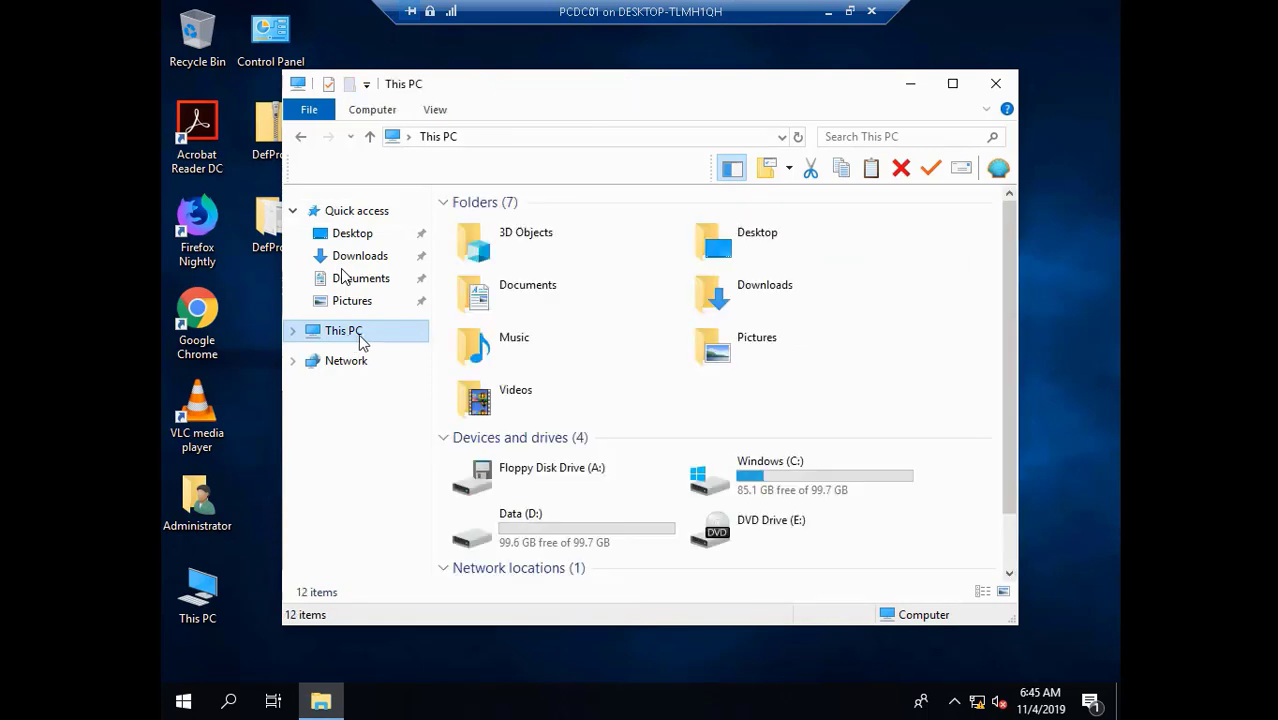
{"action": "double_click", "coordinate": [550, 523]}
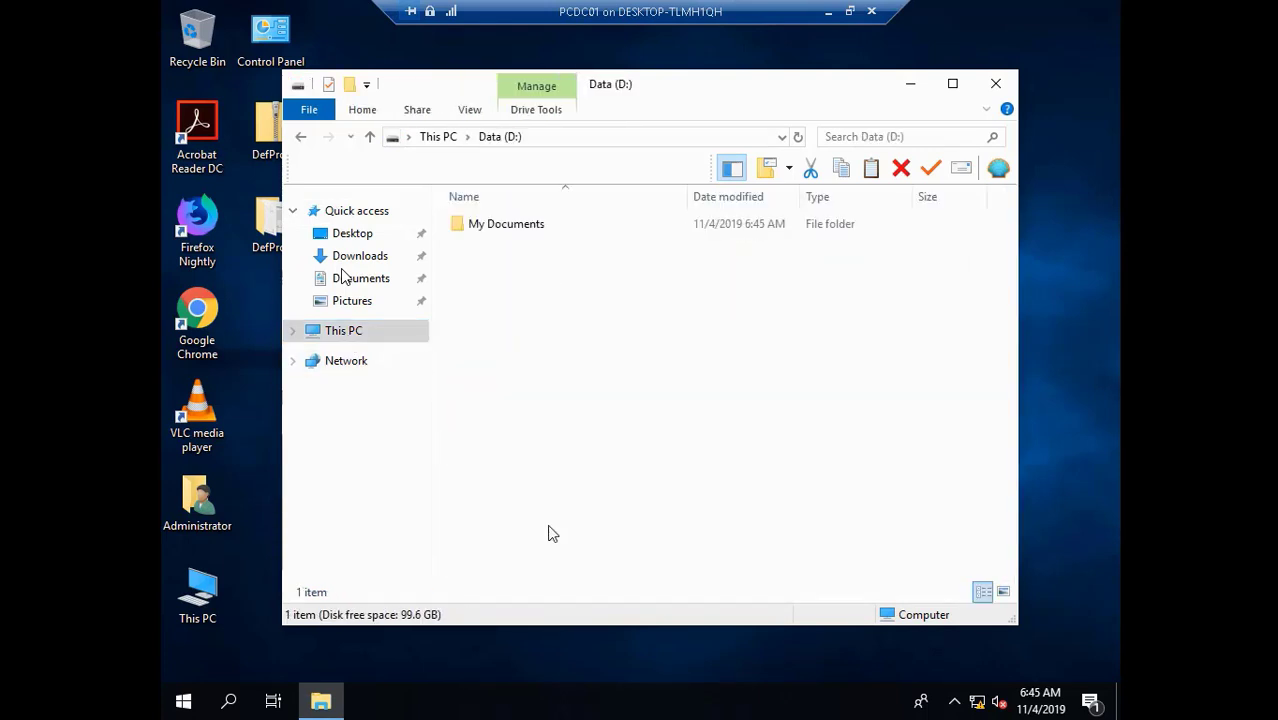
{"action": "double_click", "coordinate": [493, 226]}
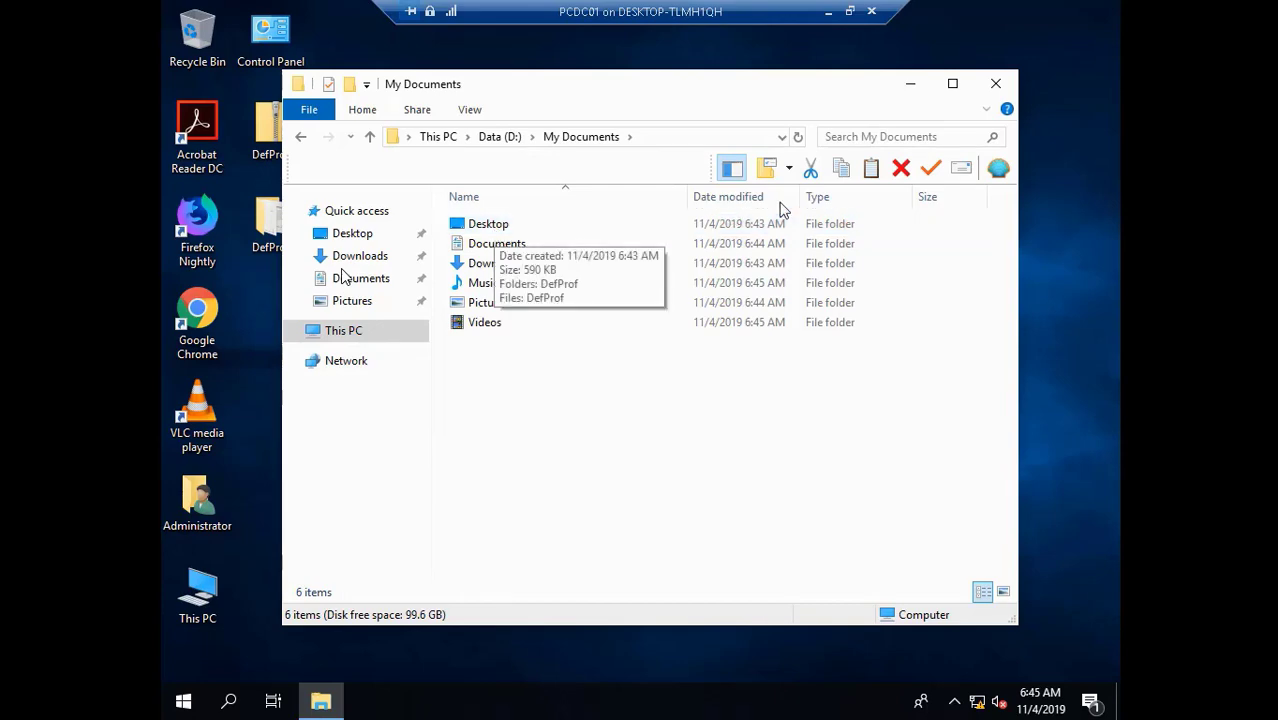
{"action": "left_click", "coordinate": [995, 83]}
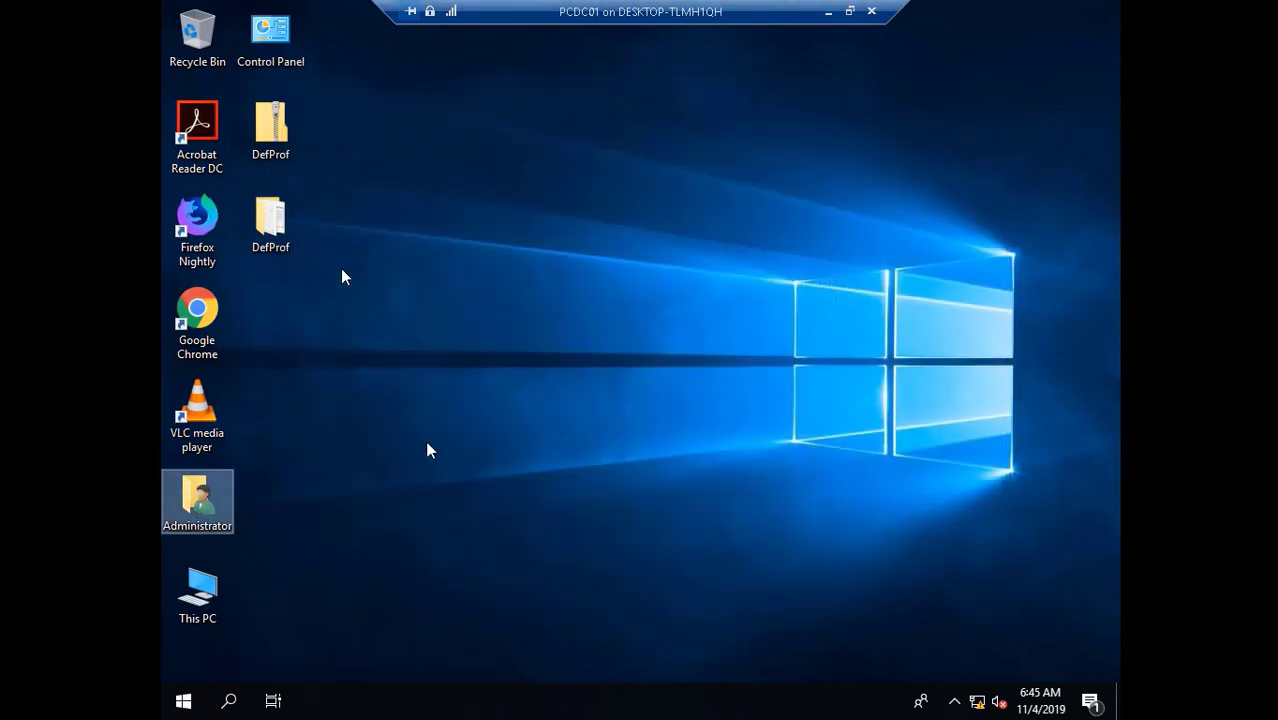
{"action": "left_click", "coordinate": [200, 600]}
{"action": "right_click", "coordinate": [198, 598]}
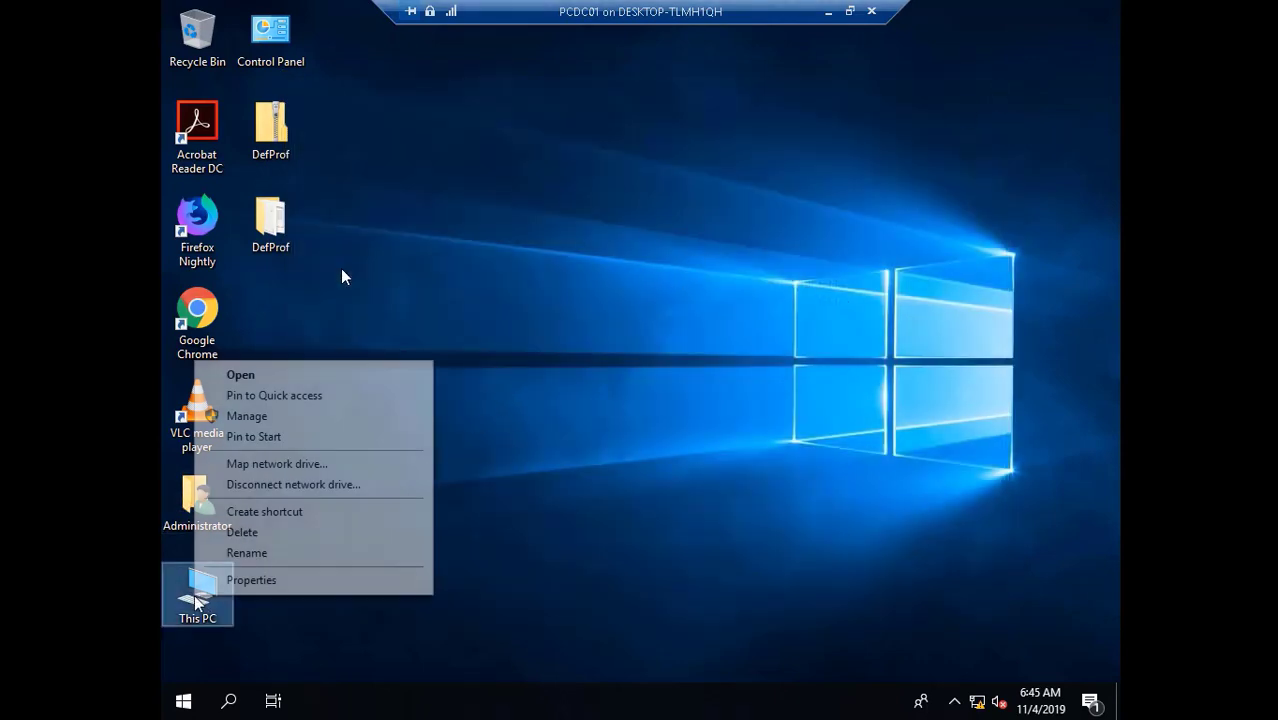
{"action": "left_click", "coordinate": [256, 588]}
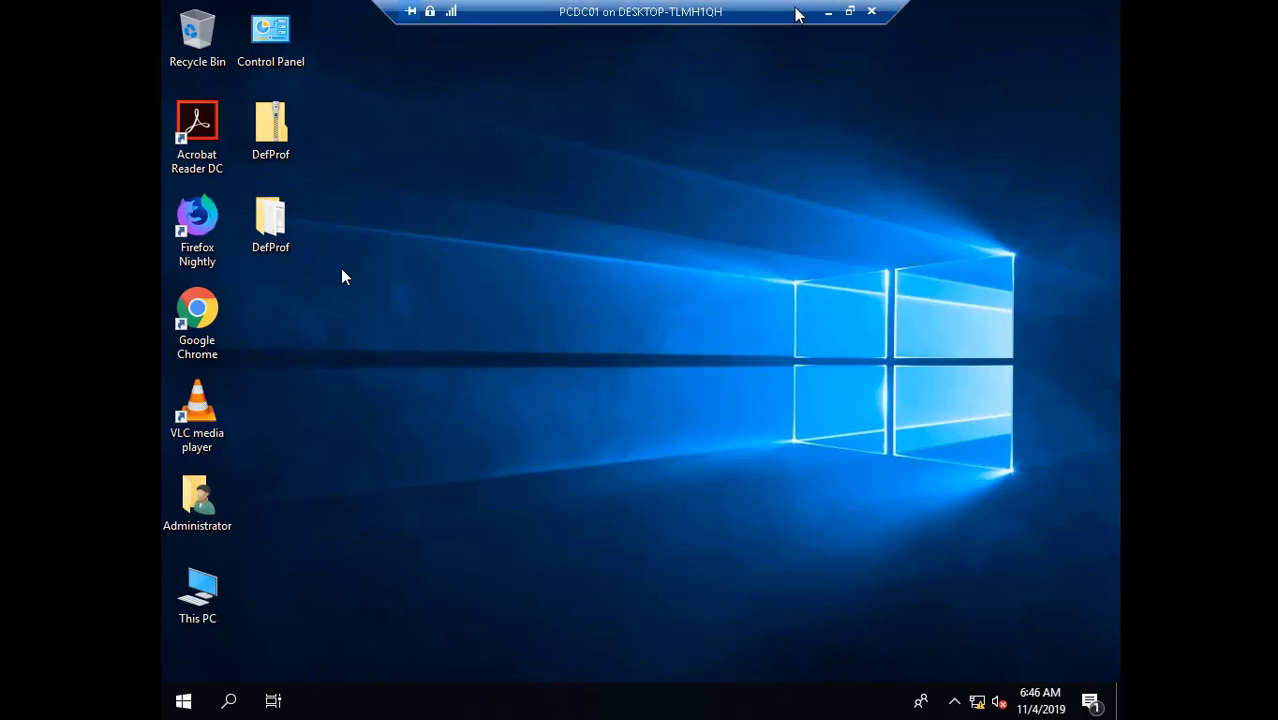
{"action": "left_click", "coordinate": [840, 12]}
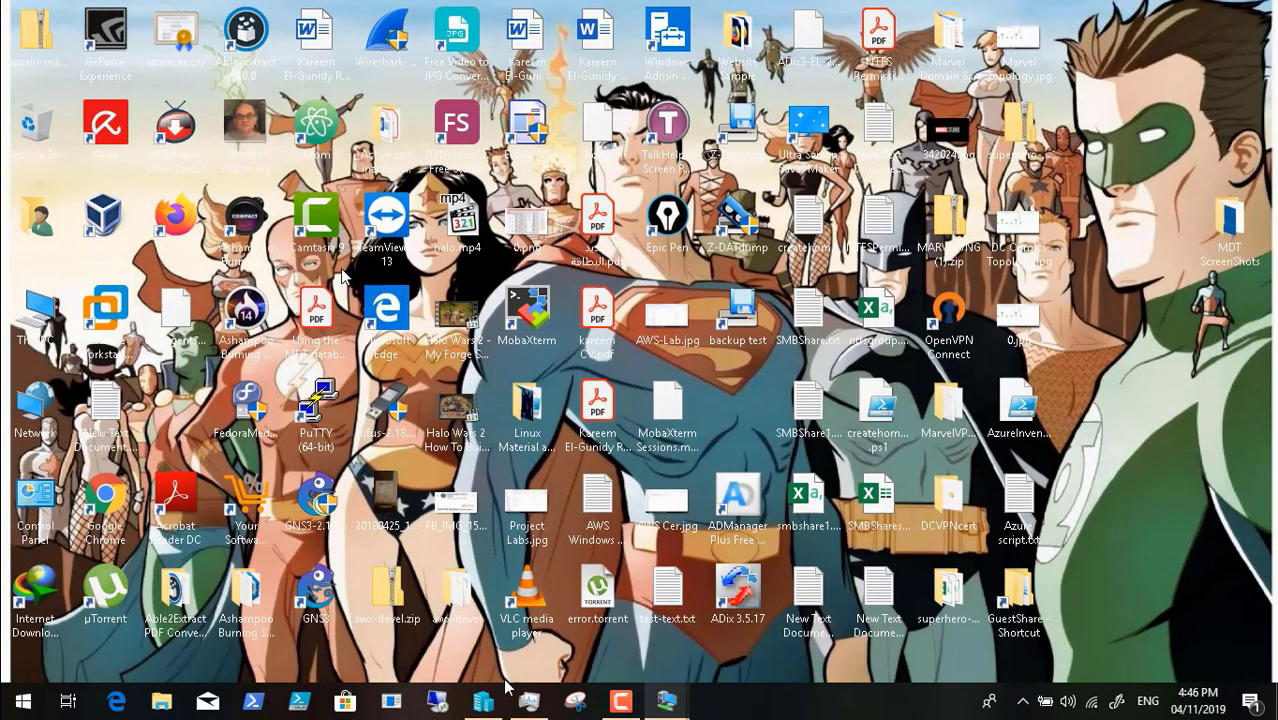
- Glance at the host's Task Manager, then return to the PCDC01 virtual machine window
{"action": "left_click", "coordinate": [527, 706]}
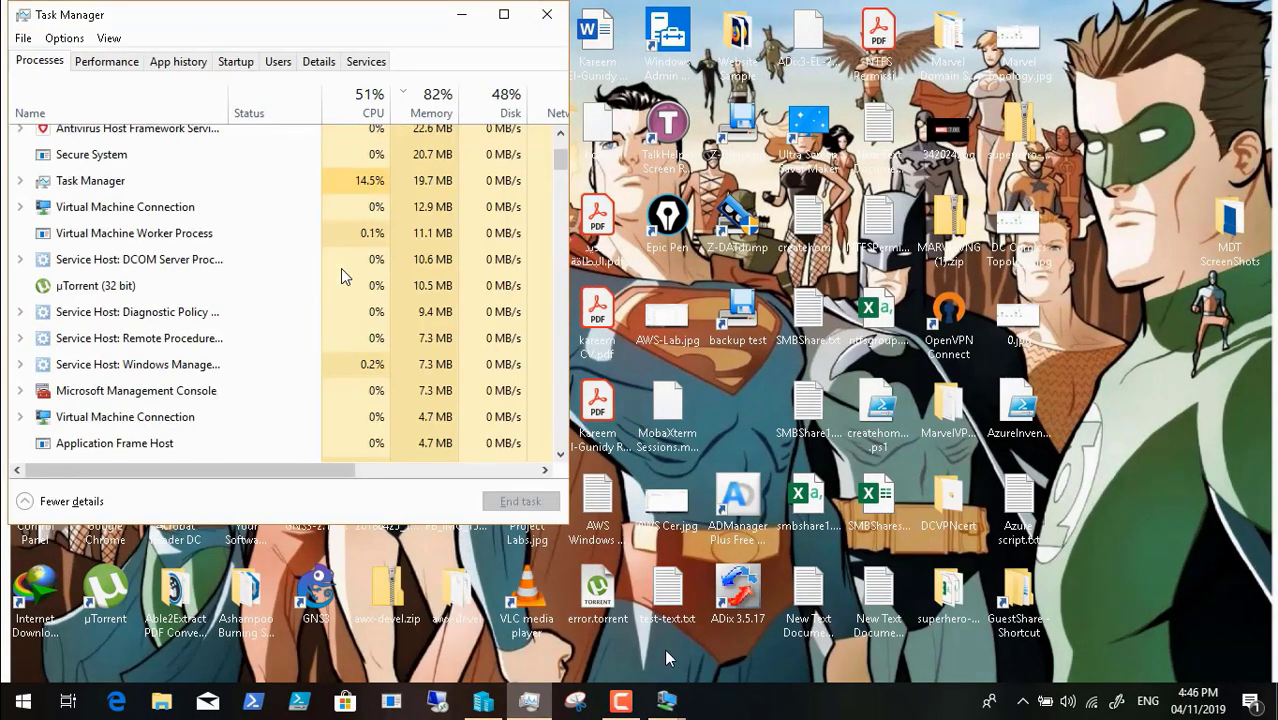
{"action": "mouse_move", "coordinate": [666, 700]}
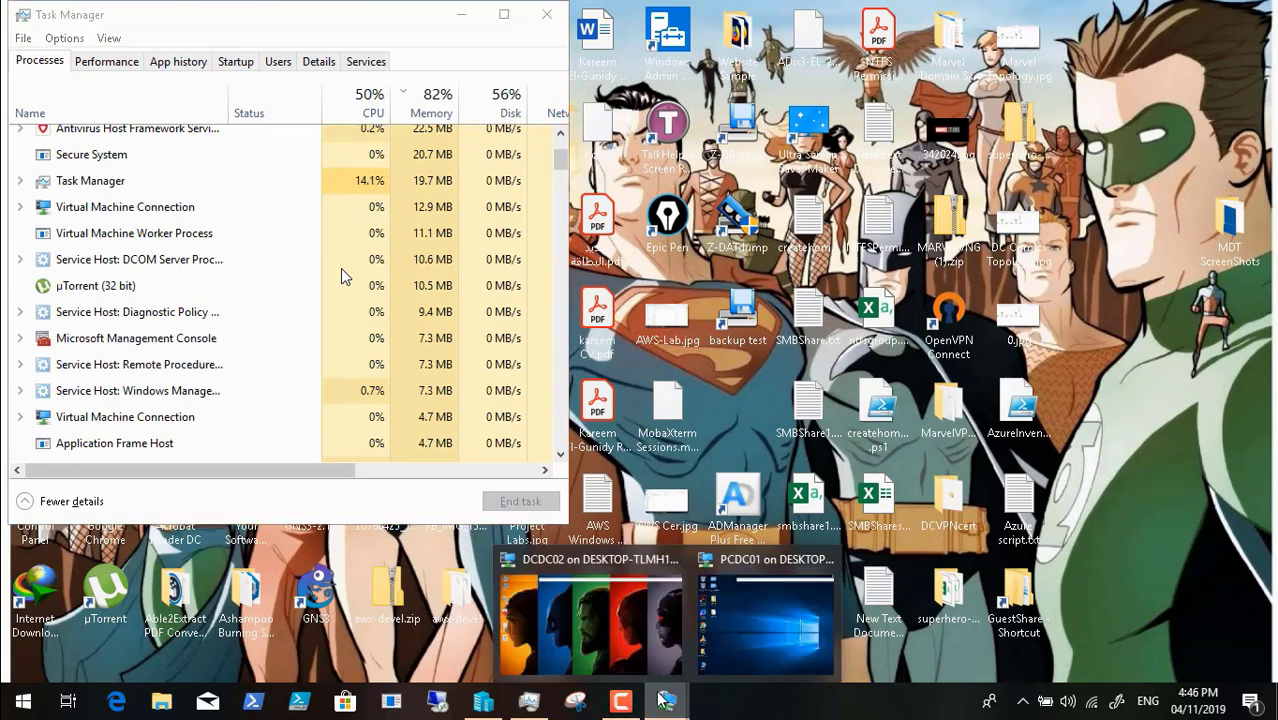
{"action": "left_click", "coordinate": [733, 651]}
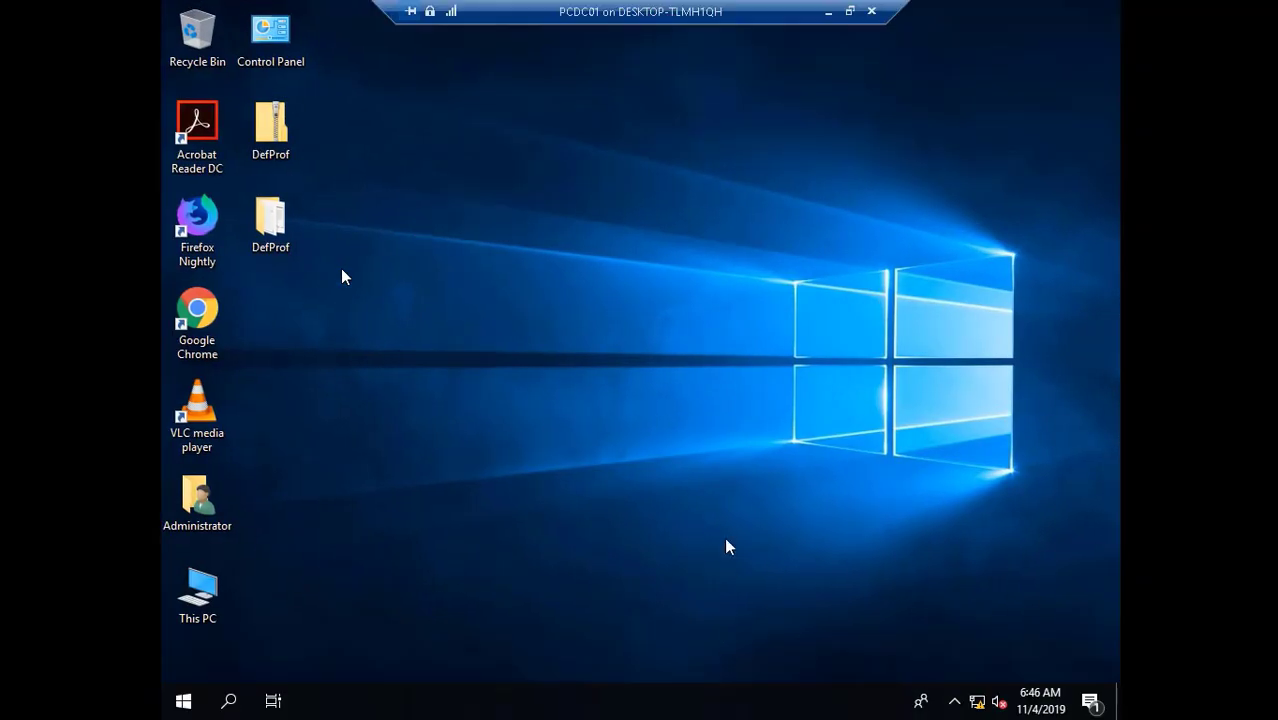
{"action": "right_click", "coordinate": [211, 594]}
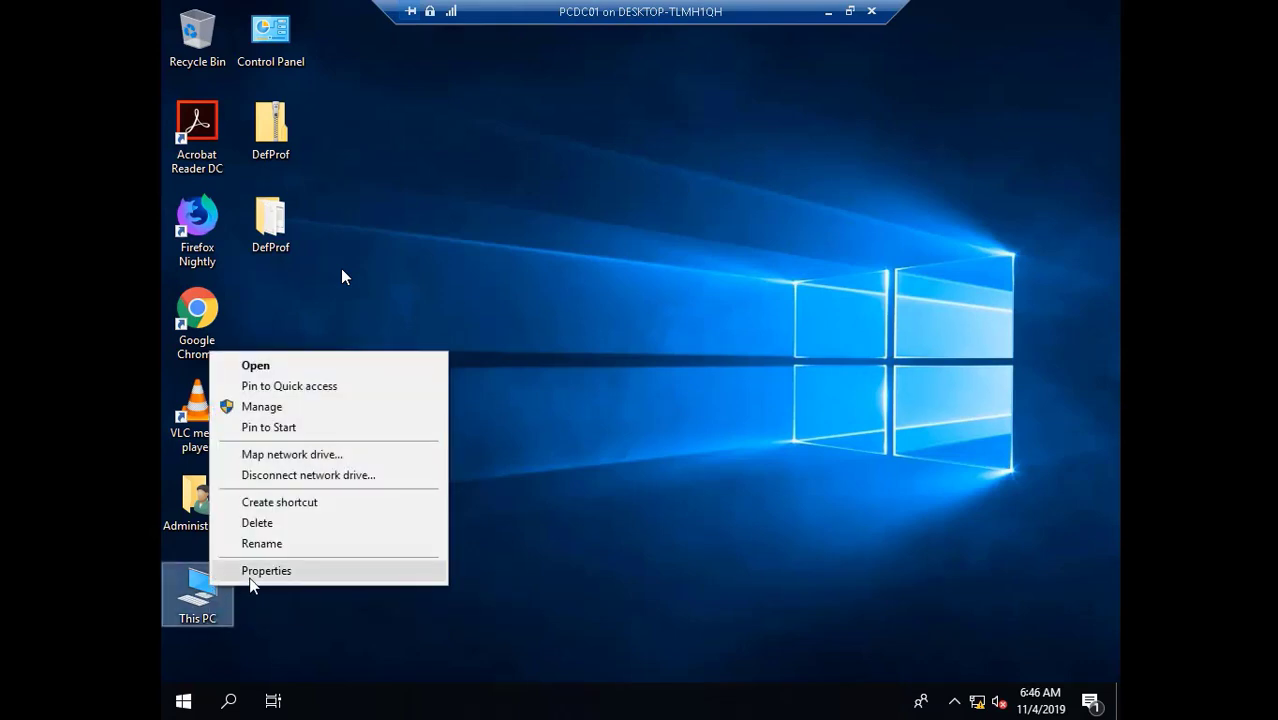
{"action": "left_click", "coordinate": [250, 577]}
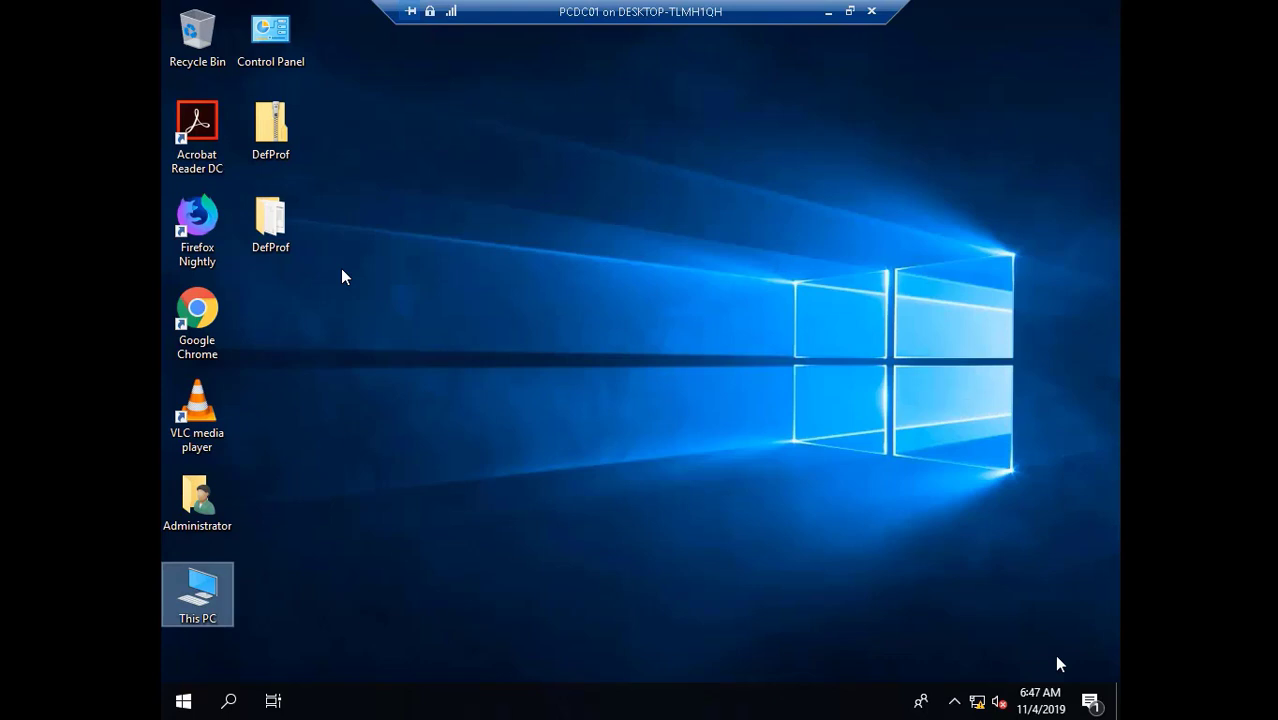
- Minimise the PCDC01 session, check the host Task Manager, then switch back to PCDC01
{"action": "left_click", "coordinate": [828, 12]}
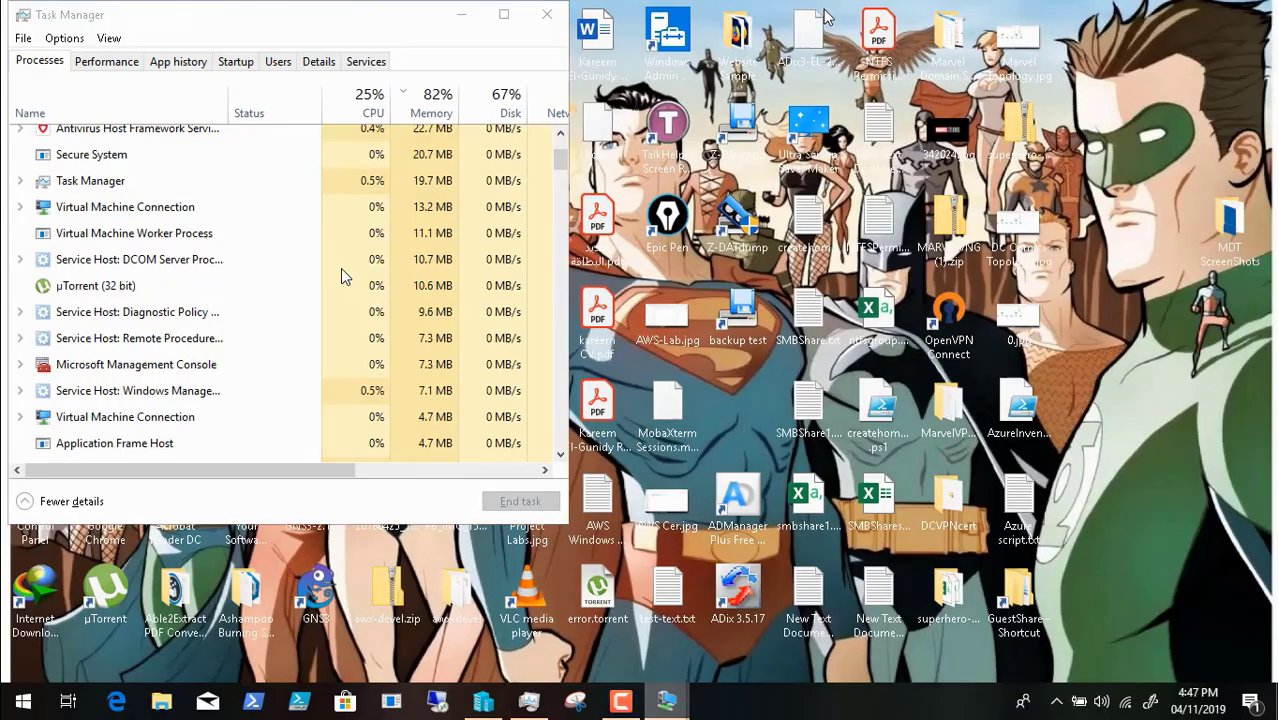
{"action": "left_click", "coordinate": [620, 700]}
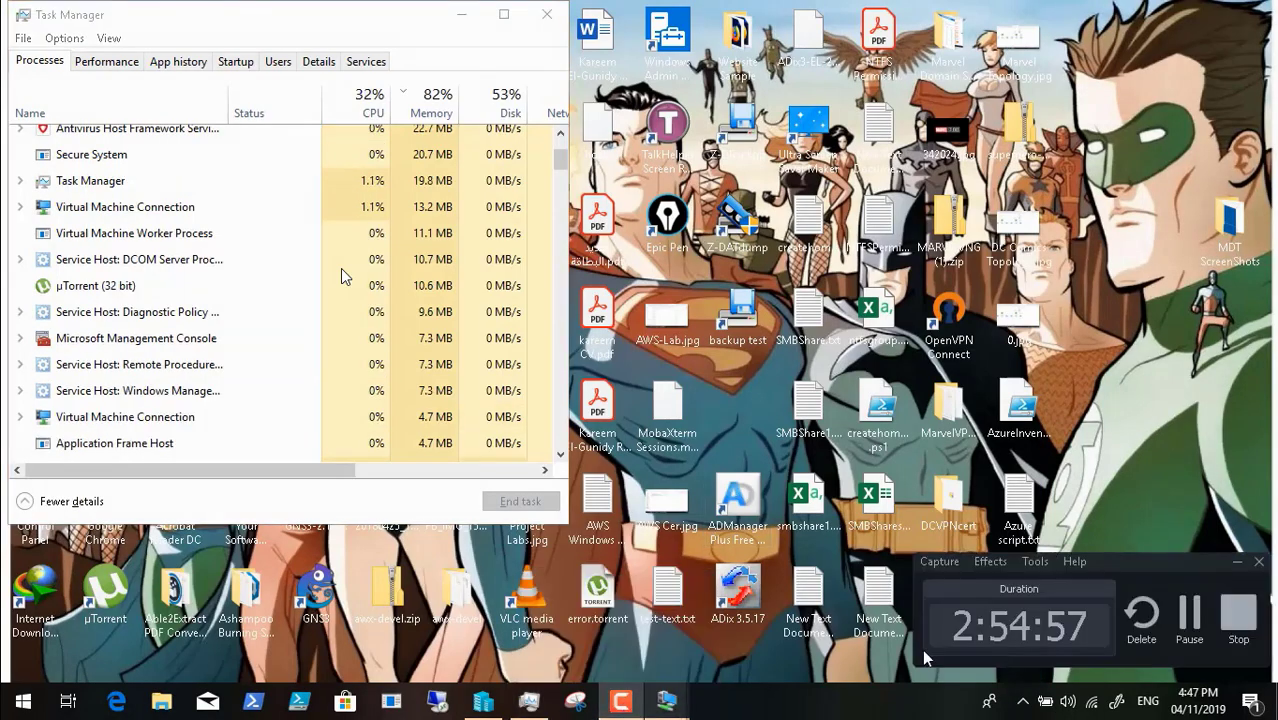
{"action": "left_click", "coordinate": [1189, 613]}
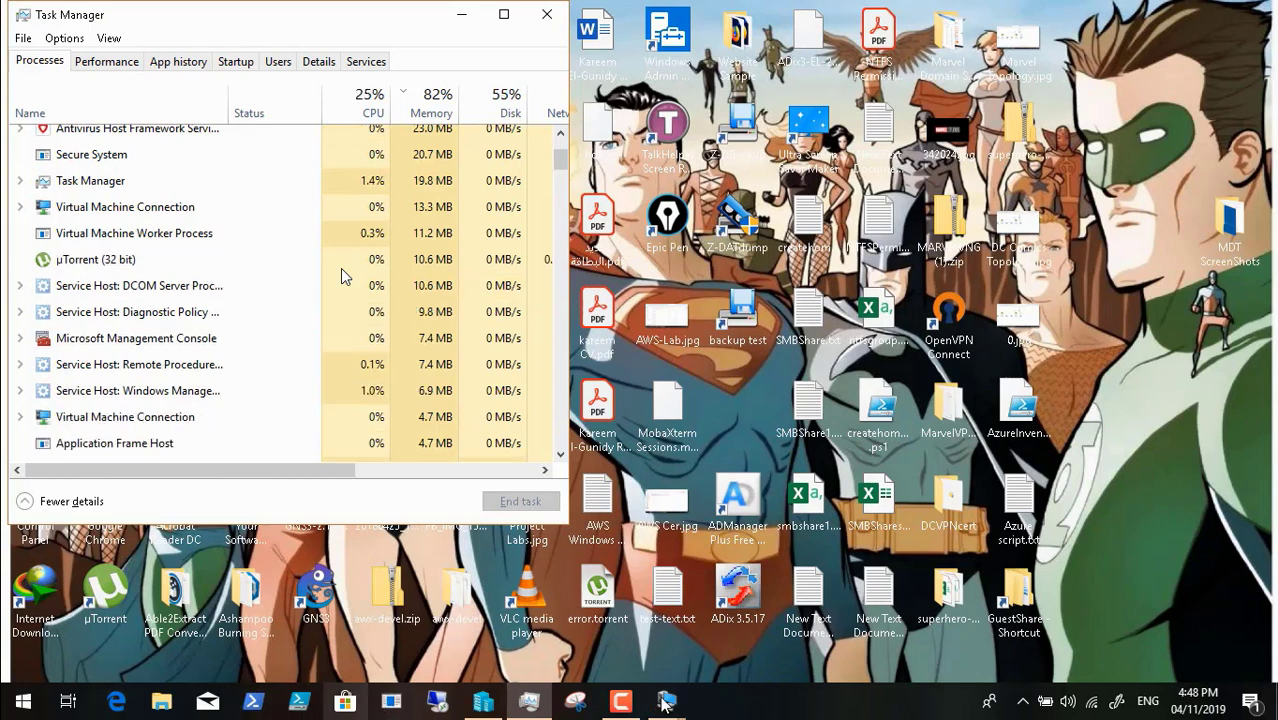
{"action": "mouse_move", "coordinate": [665, 703]}
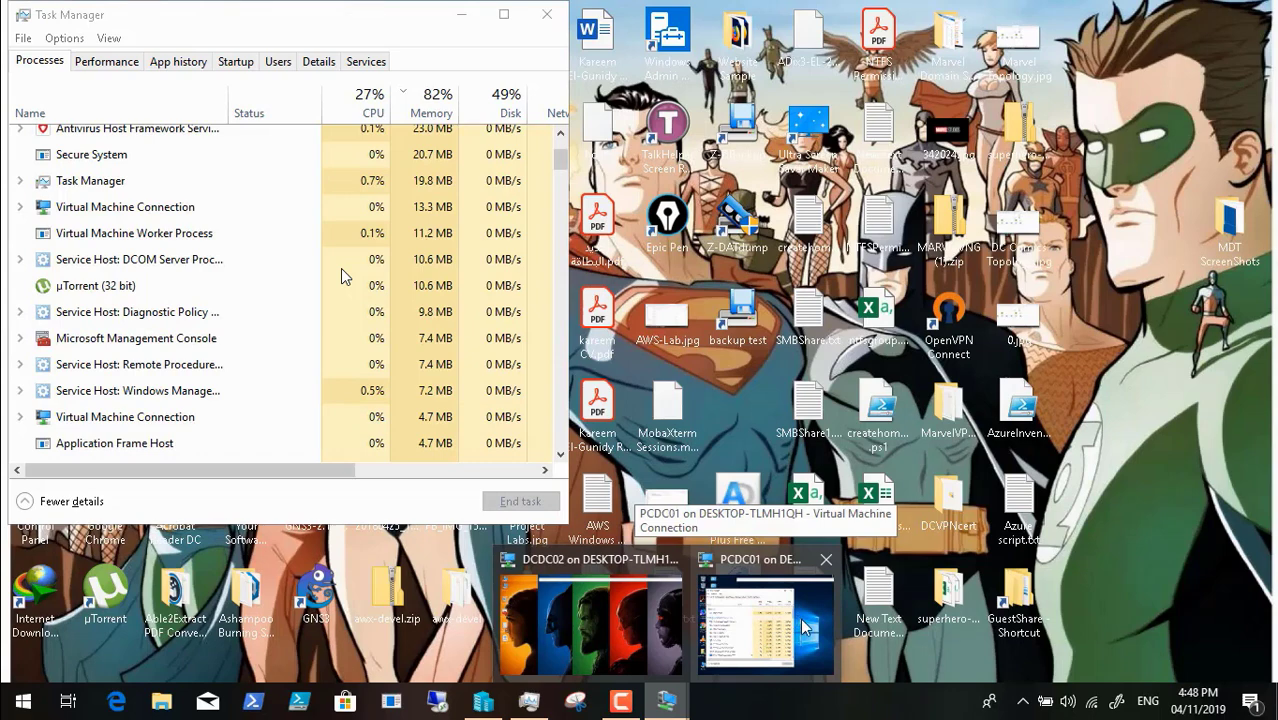
{"action": "left_click", "coordinate": [803, 625]}
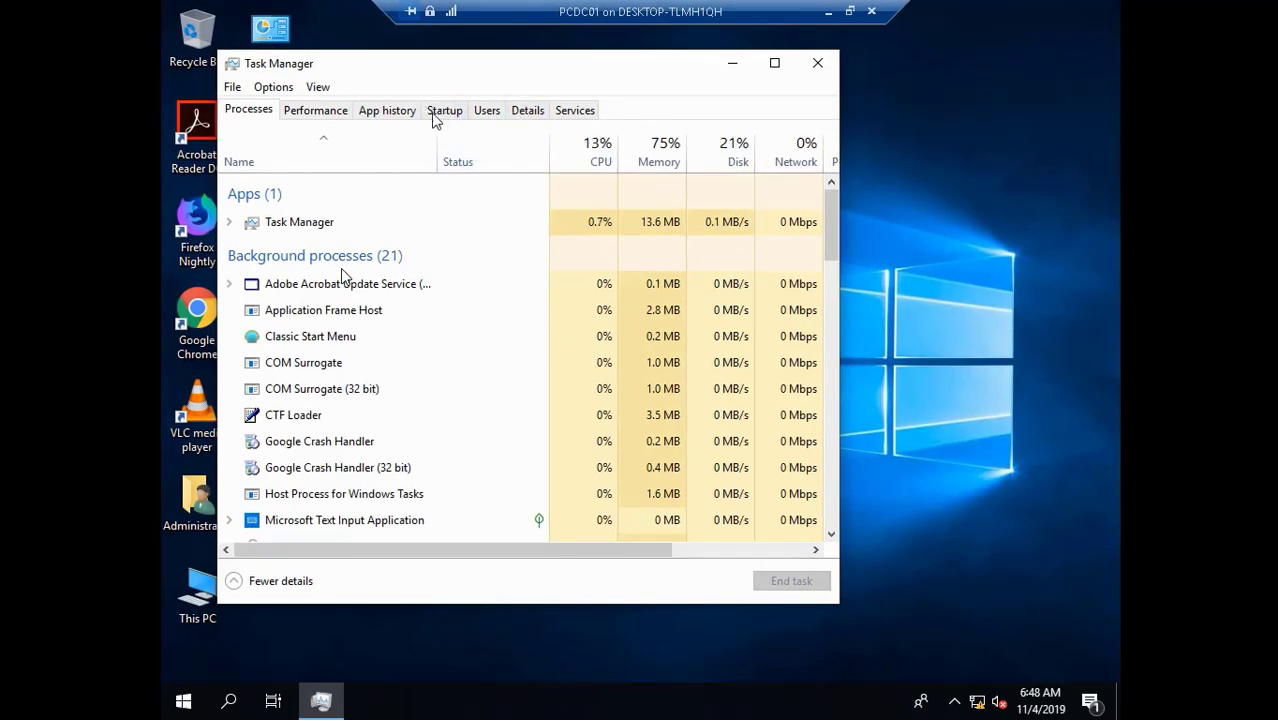
- Stop the DiagTrack (Connected User Experiences and Telemetry) service from the Services list
{"action": "left_click", "coordinate": [568, 114]}
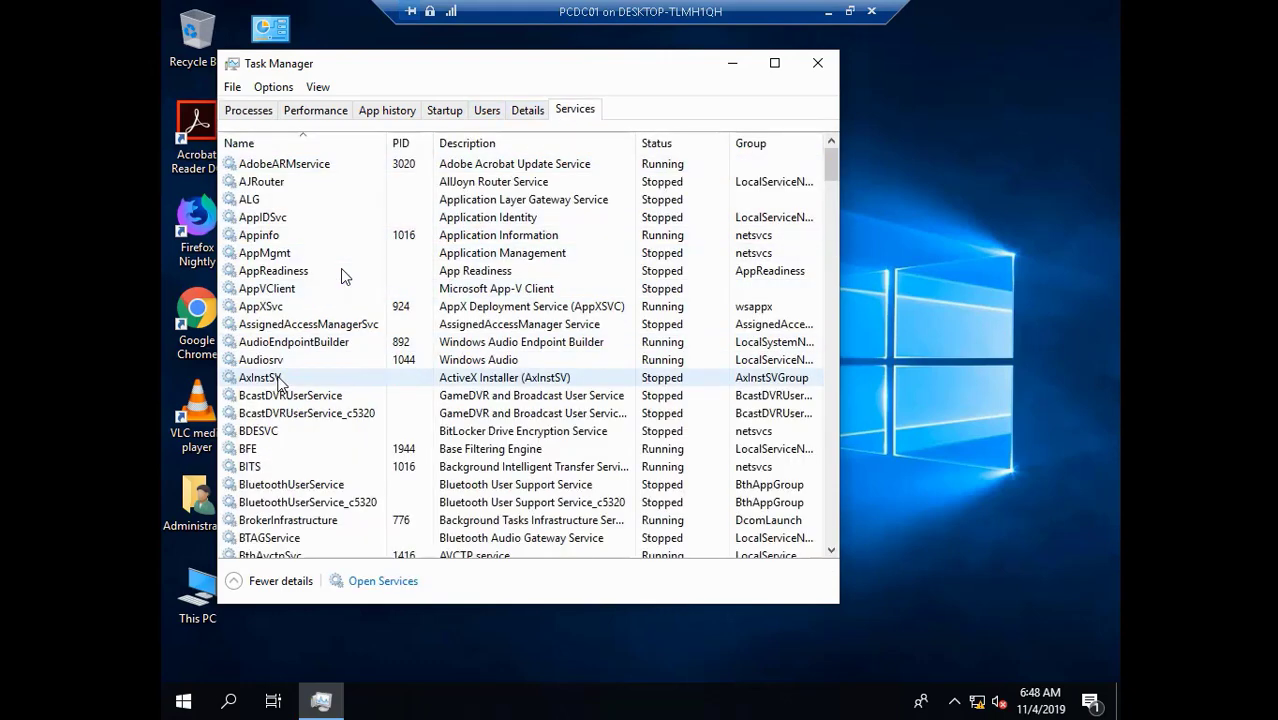
{"action": "key", "text": "d"}
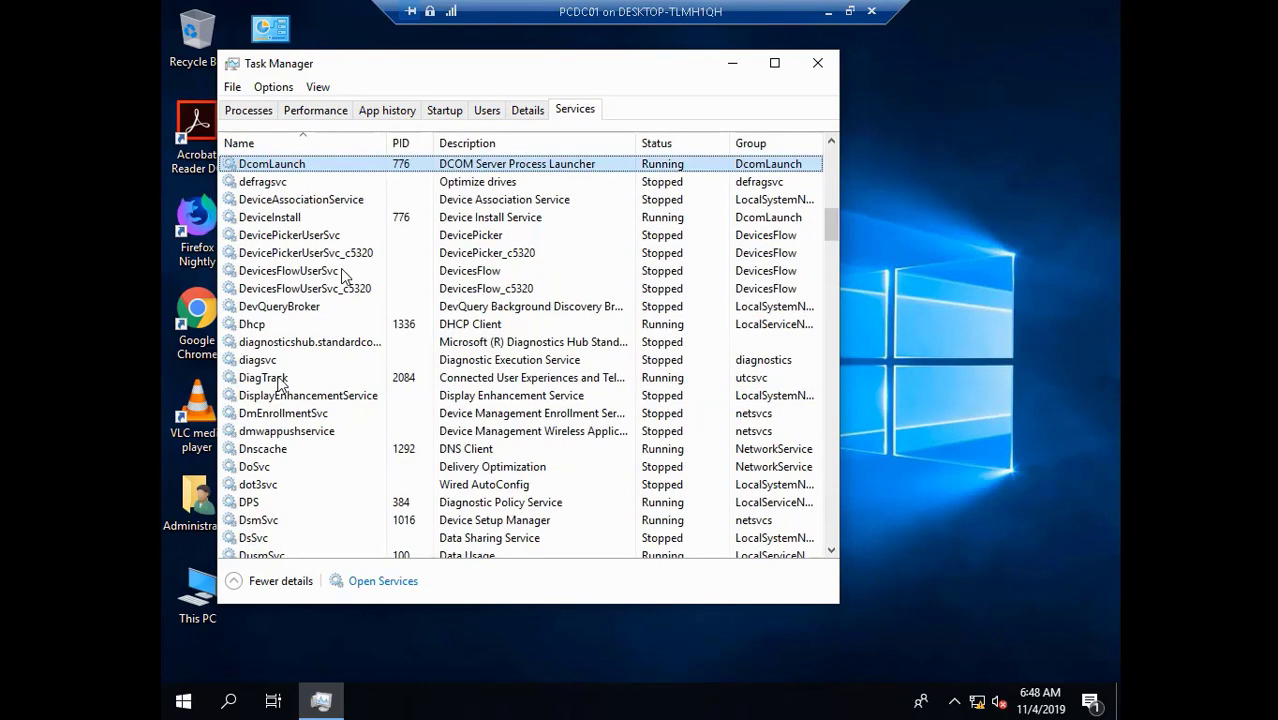
{"action": "left_click", "coordinate": [294, 379]}
{"action": "right_click", "coordinate": [294, 383]}
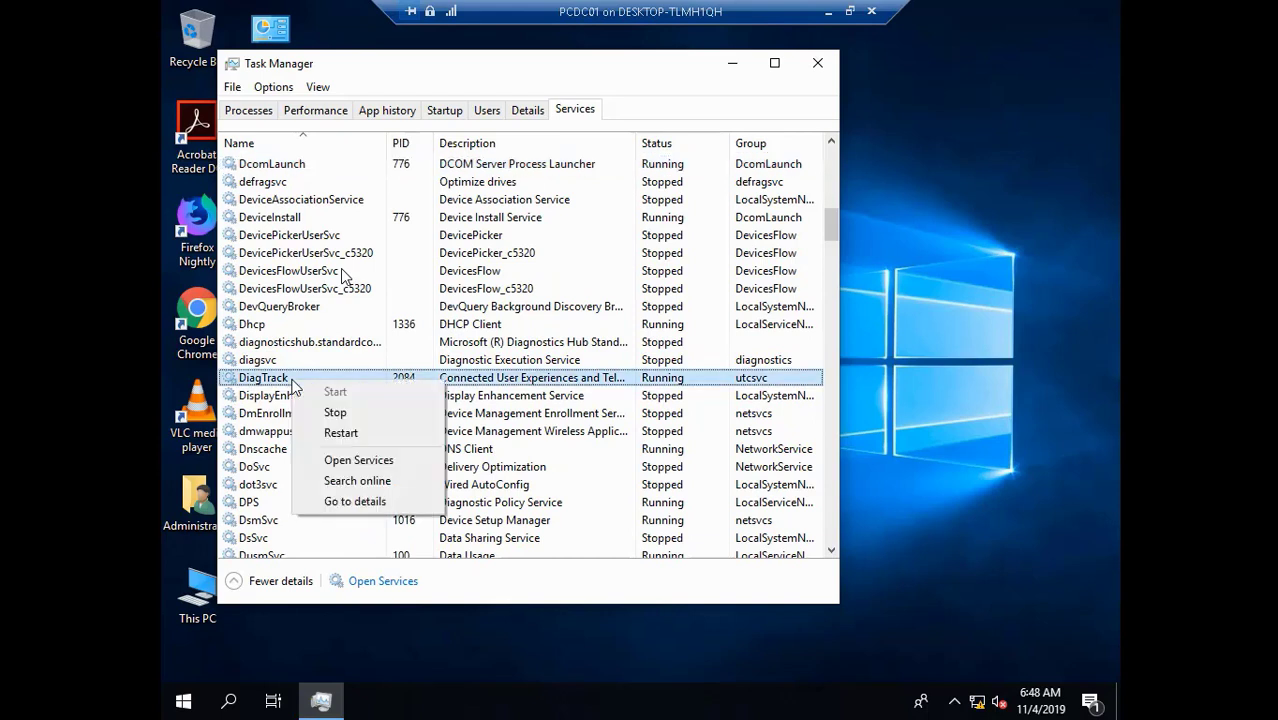
{"action": "left_click", "coordinate": [333, 413]}
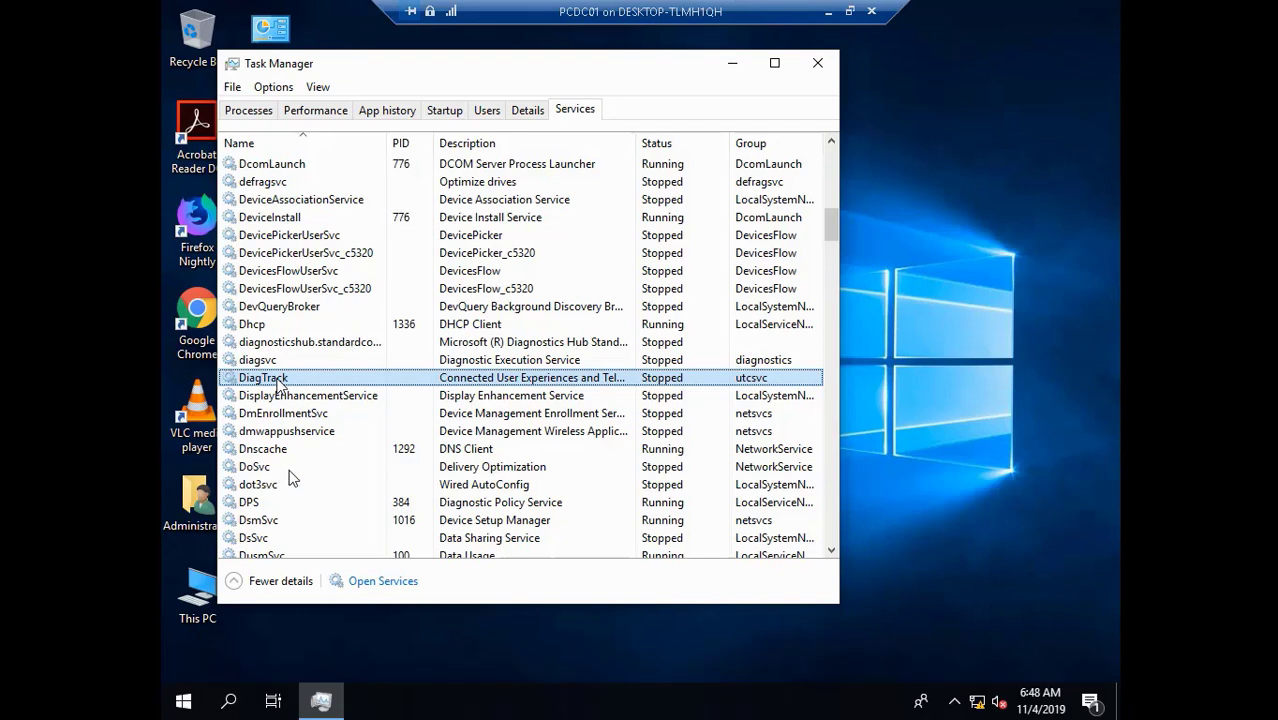
- Close Task Manager, leaving PCDC01's Services console open with its local services listed
{"action": "mouse_move", "coordinate": [125, 708]}
{"action": "left_click", "coordinate": [15, 681]}
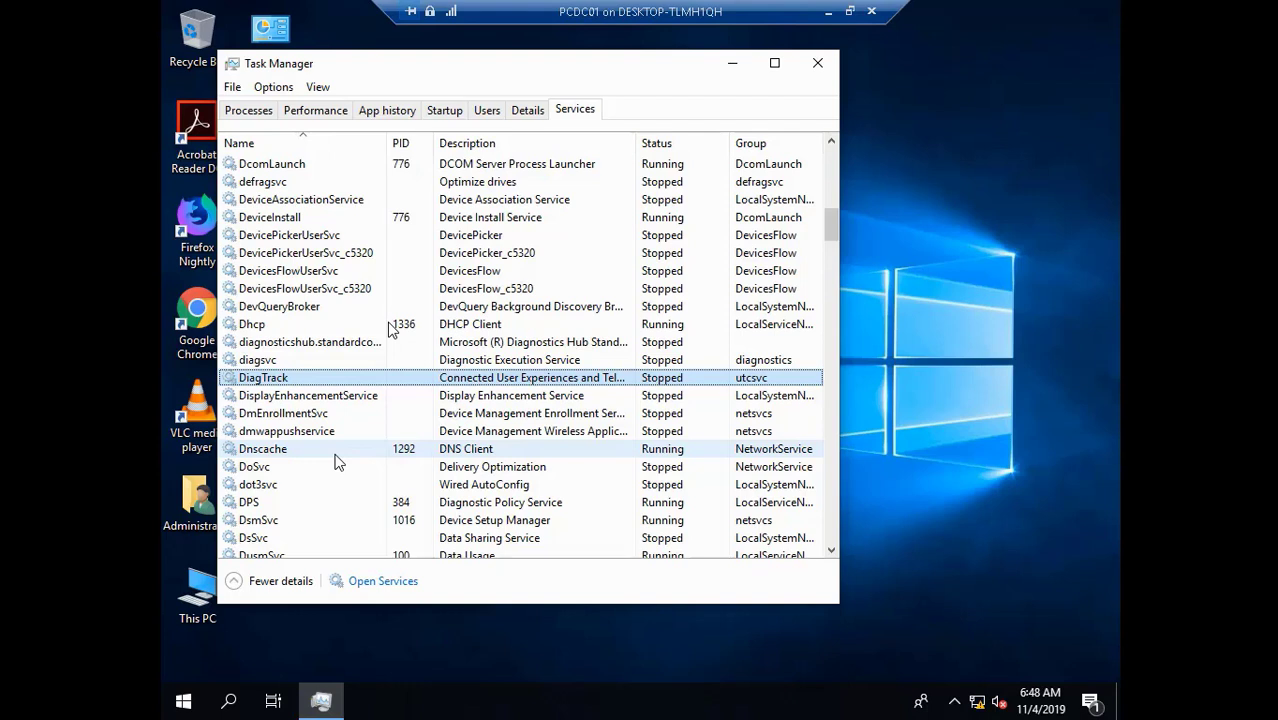
{"action": "left_click", "coordinate": [816, 68]}
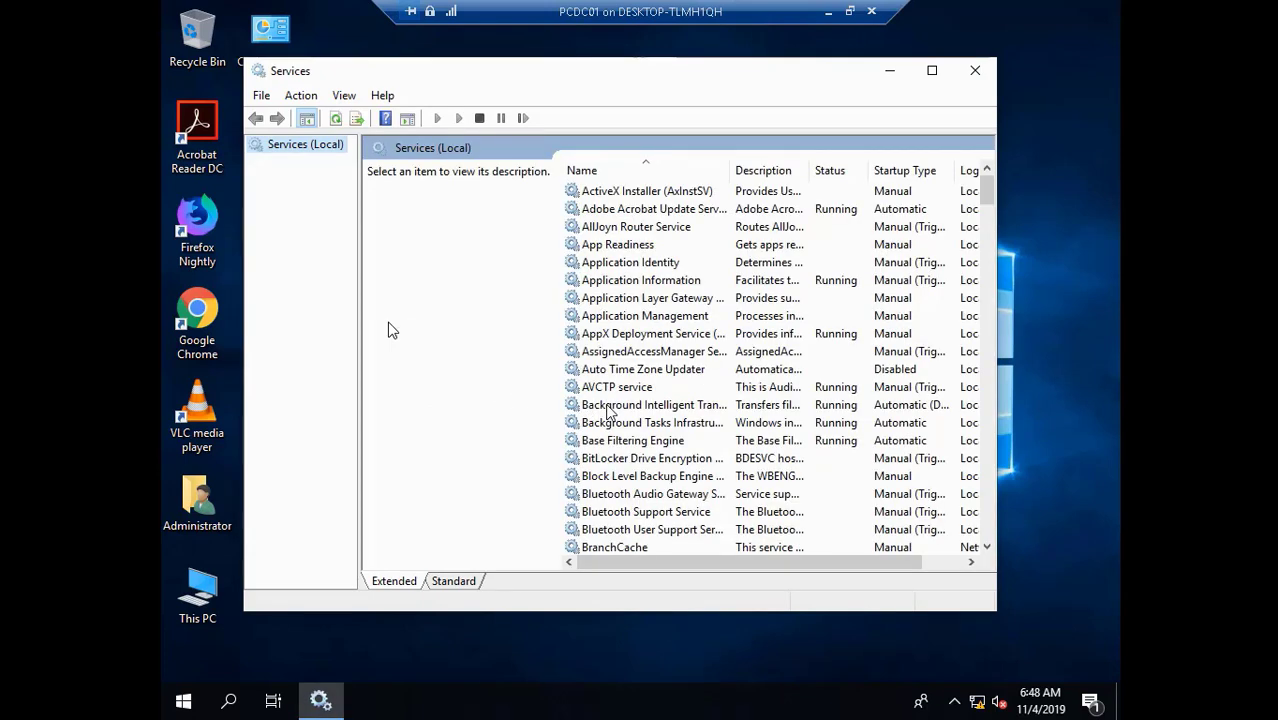
- Set the Connected User Experiences and Telemetry service's startup type to Disabled, then close Services
{"action": "key", "text": "c"}
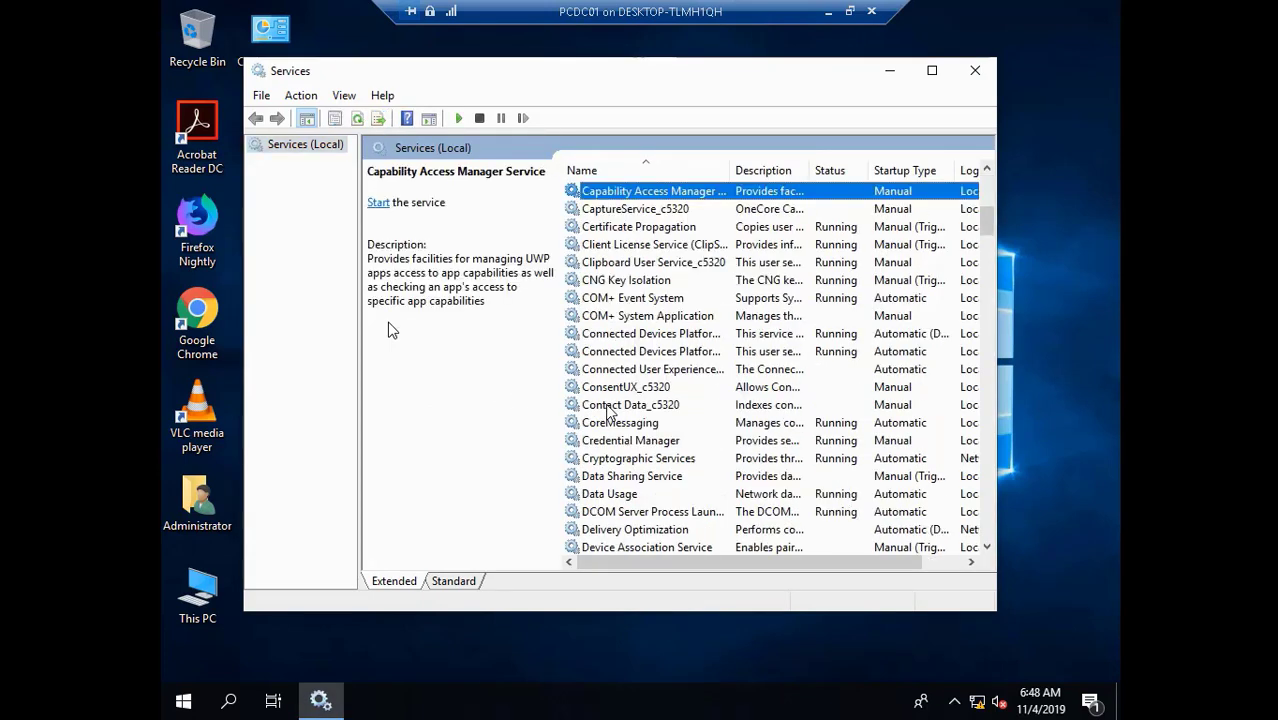
{"action": "left_click", "coordinate": [677, 375]}
{"action": "right_click", "coordinate": [675, 372]}
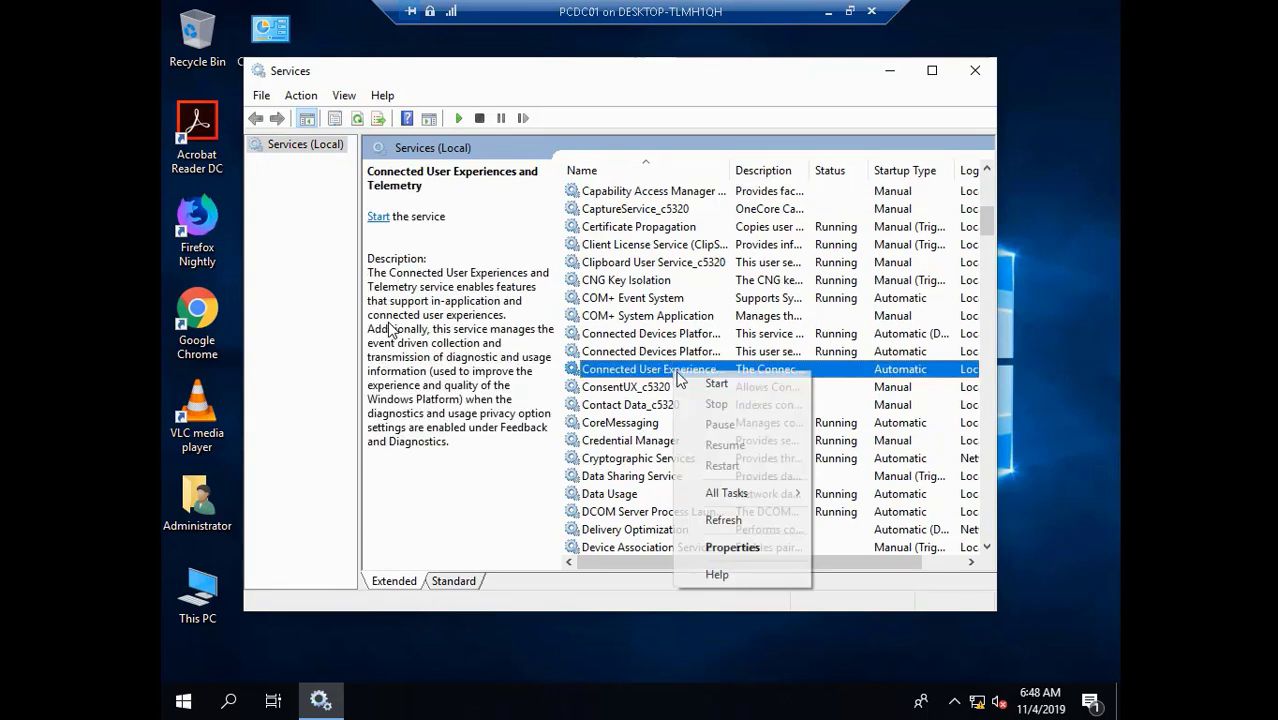
{"action": "left_click", "coordinate": [748, 548]}
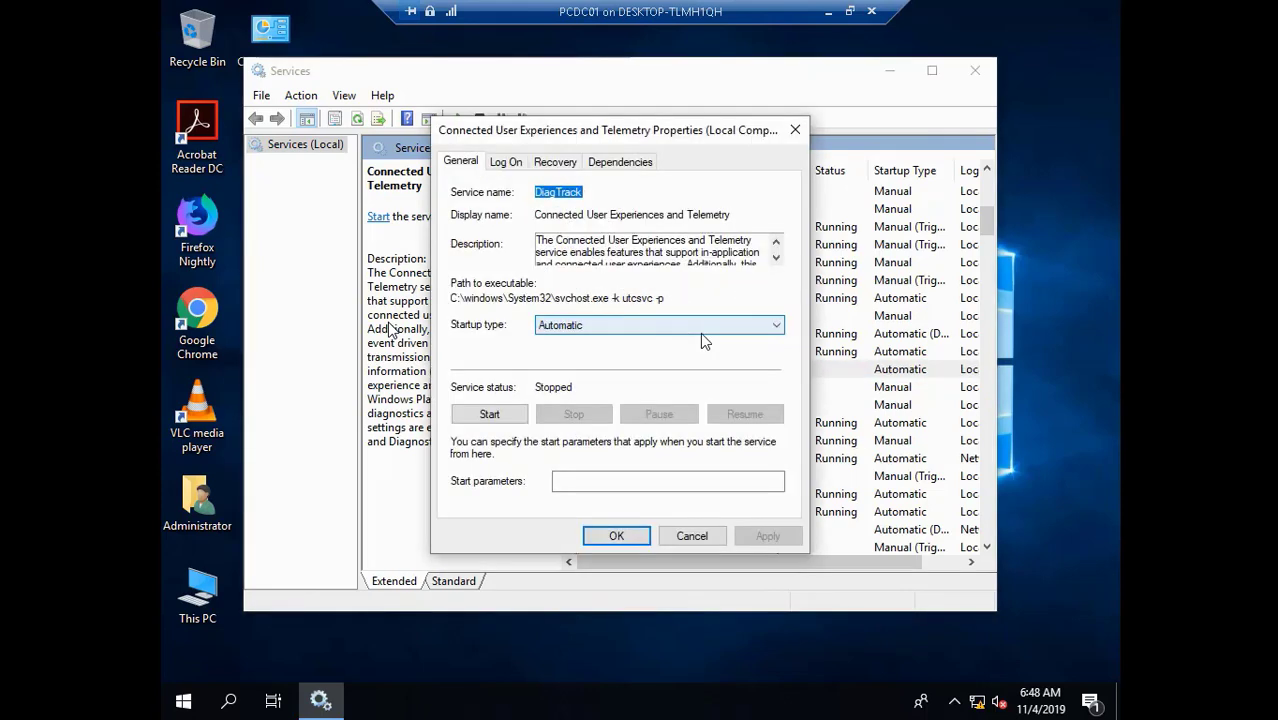
{"action": "left_click", "coordinate": [675, 330]}
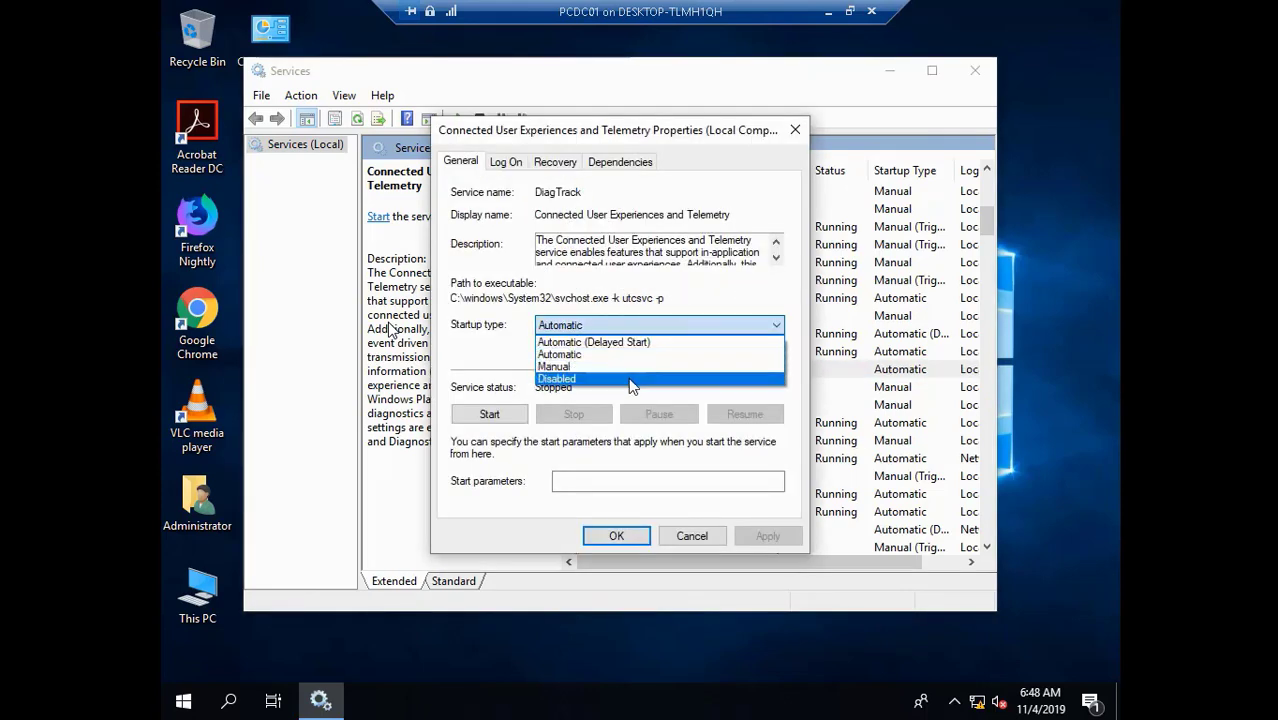
{"action": "left_click", "coordinate": [628, 378]}
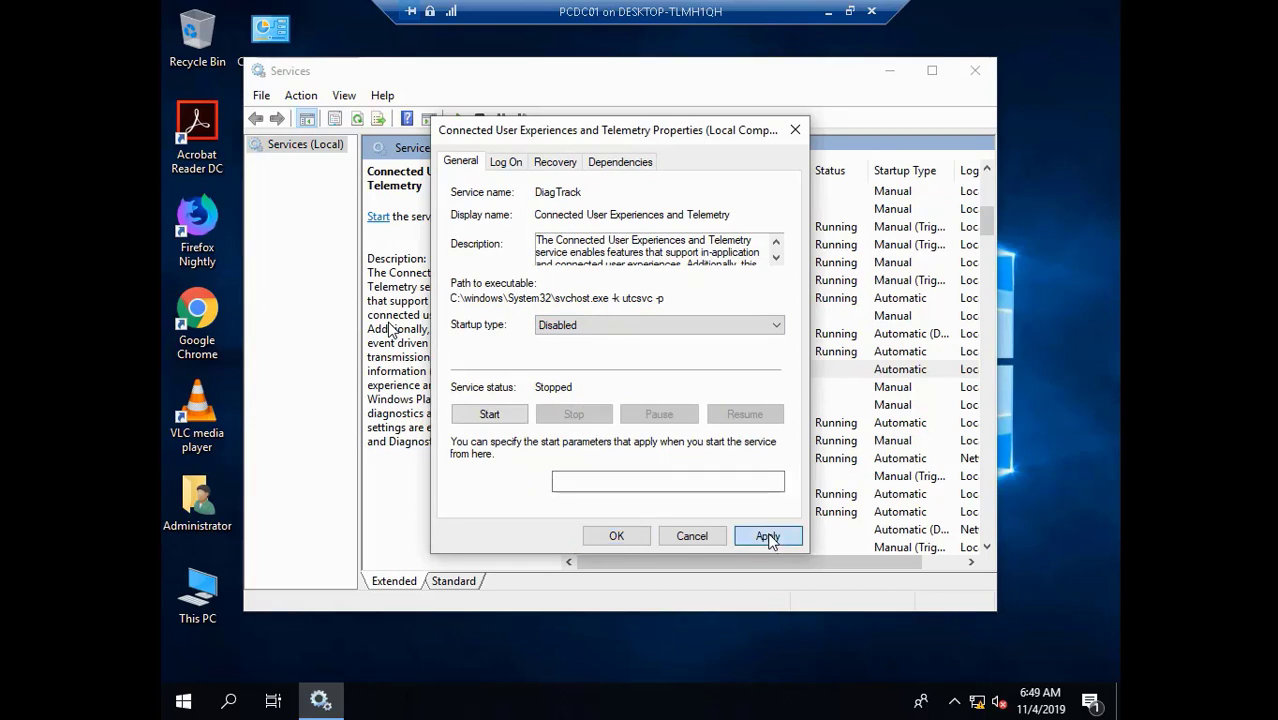
{"action": "left_click", "coordinate": [767, 536]}
{"action": "left_click", "coordinate": [645, 537]}
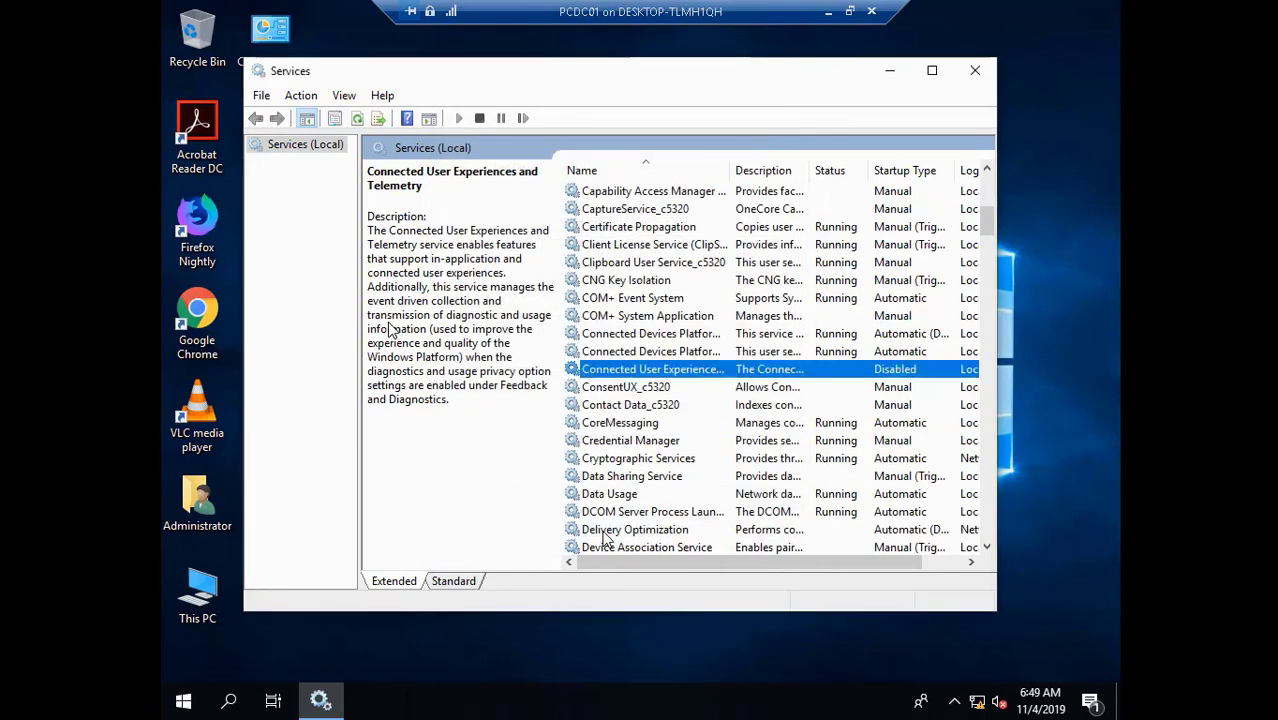
{"action": "left_click", "coordinate": [975, 71]}
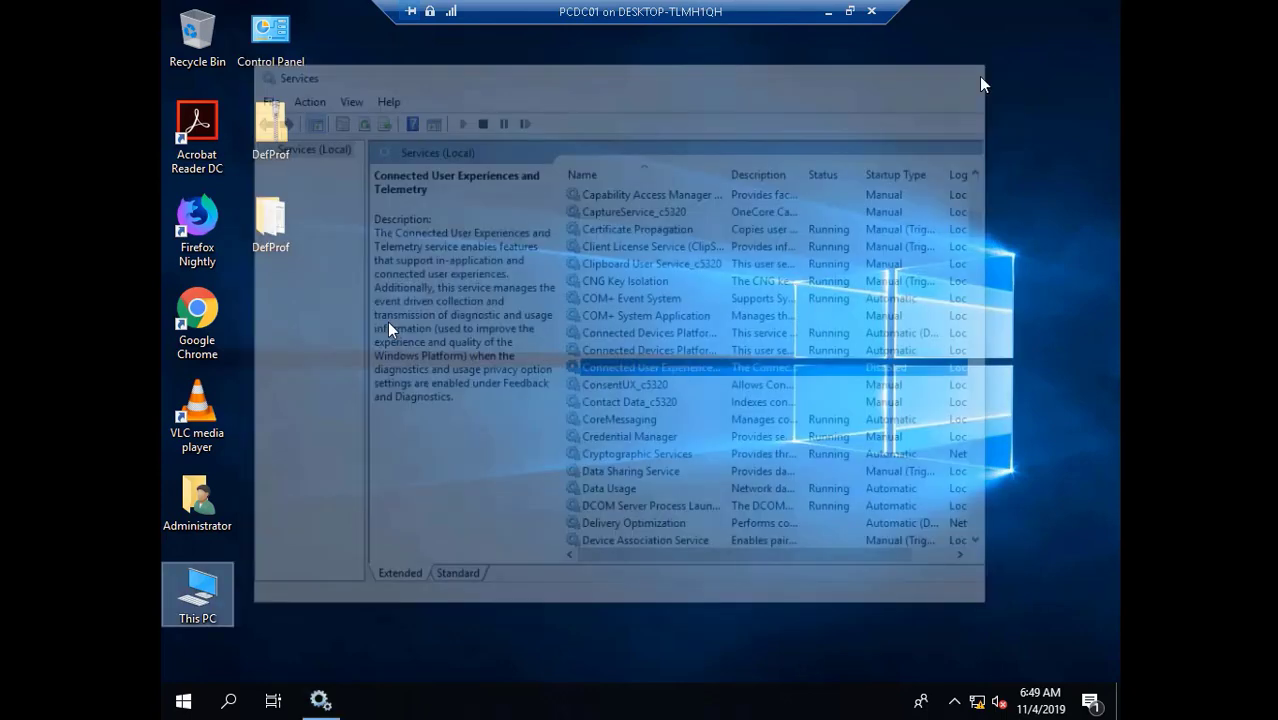
- Open This PC and expand it in the navigation pane to show folders and drives, then close it
{"action": "double_click", "coordinate": [226, 586]}
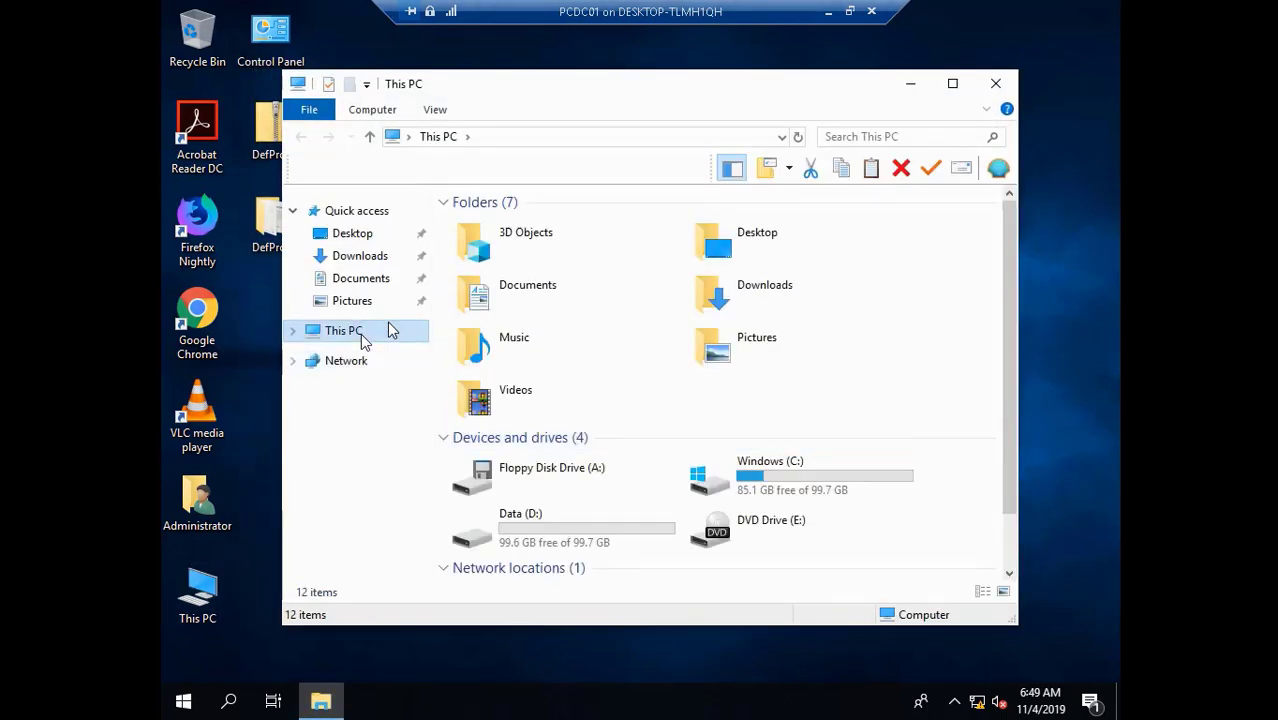
{"action": "right_click", "coordinate": [362, 336]}
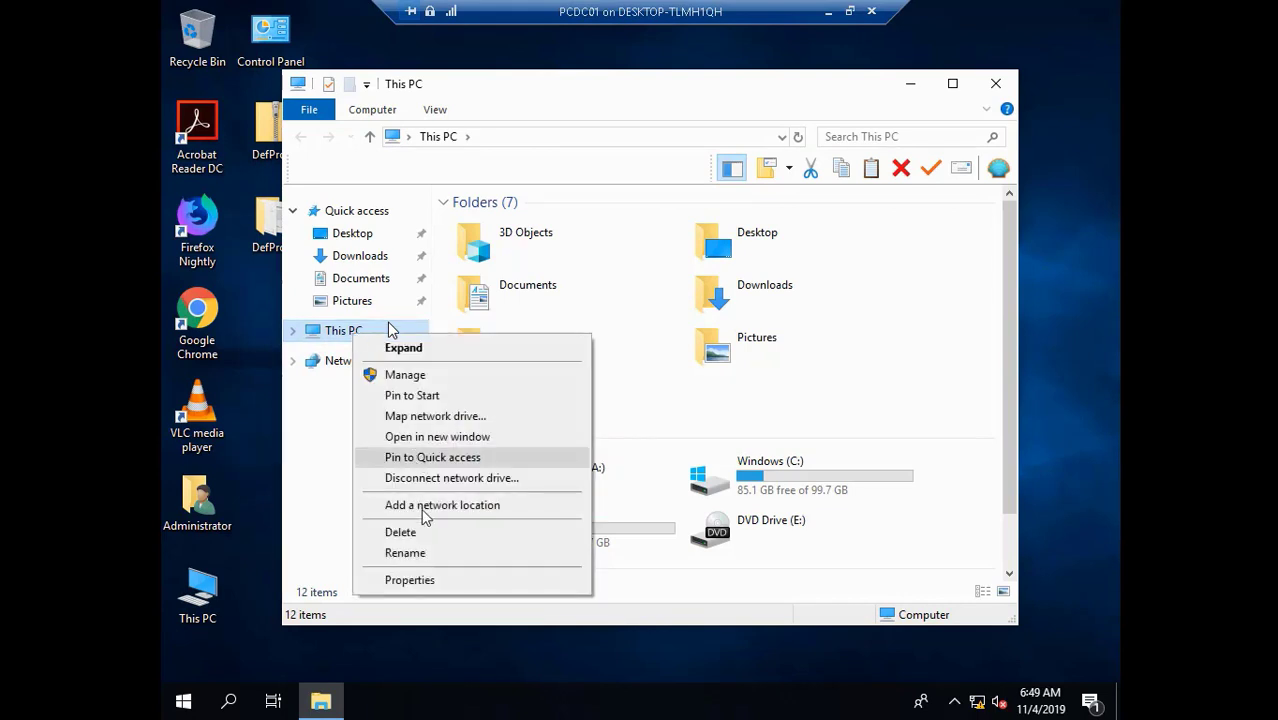
{"action": "left_click", "coordinate": [443, 582]}
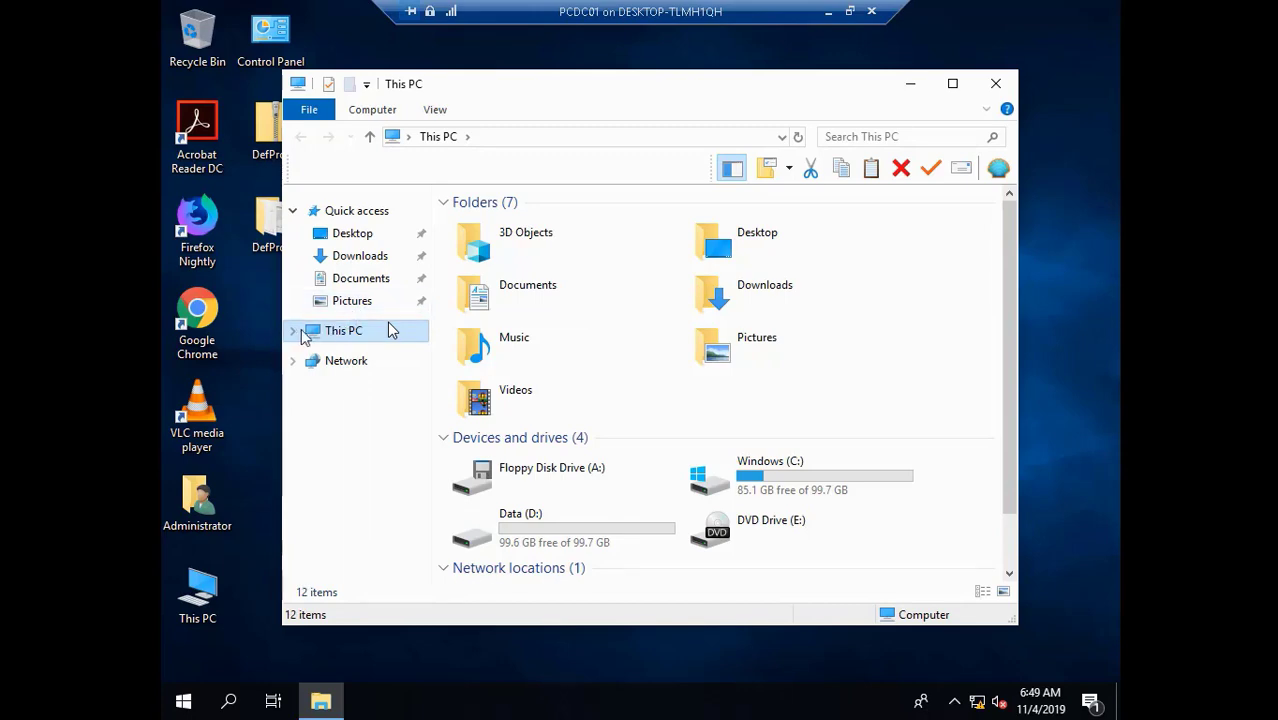
{"action": "left_click", "coordinate": [295, 332]}
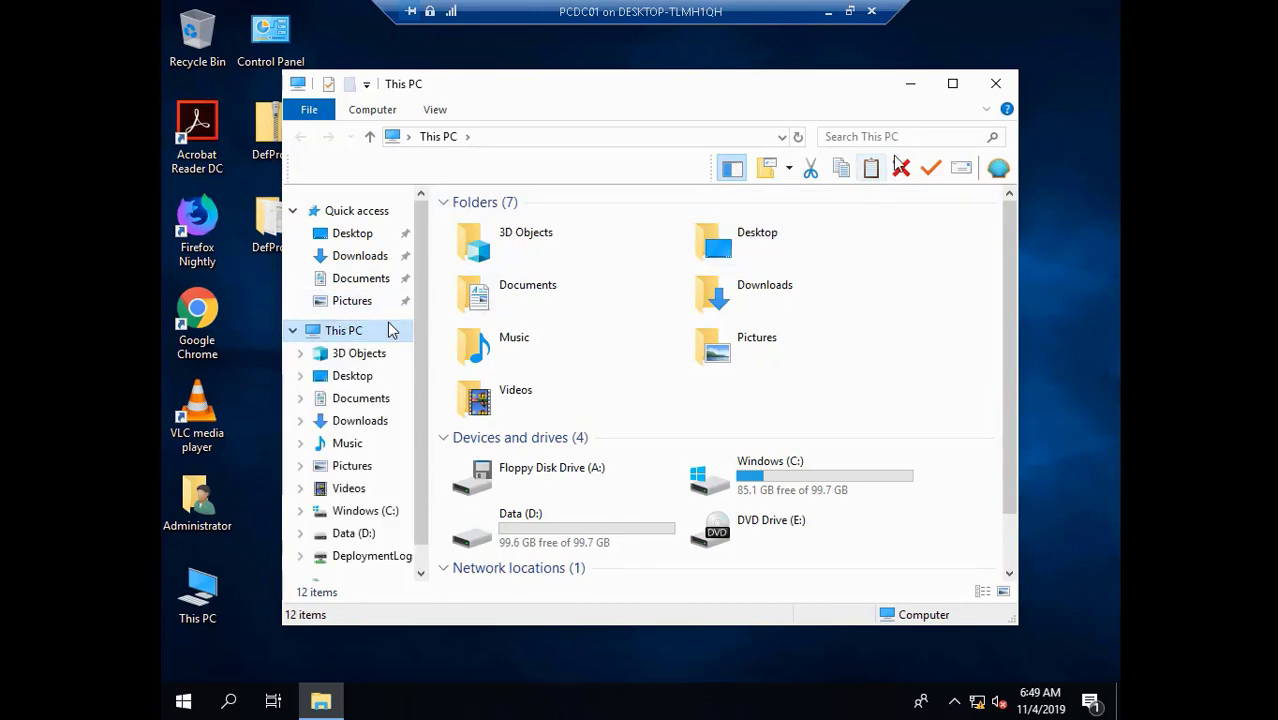
{"action": "left_click", "coordinate": [996, 84]}
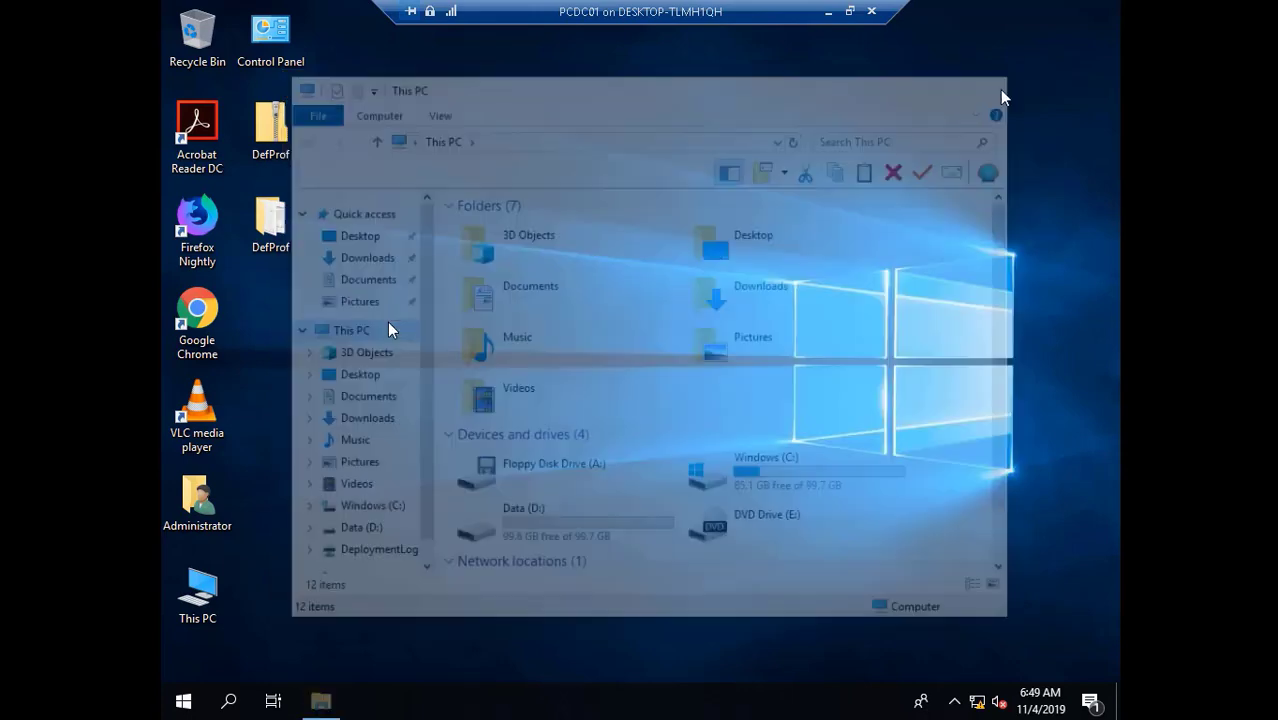
- Open and dismiss the Start menu, then reopen and close This PC
{"action": "left_click", "coordinate": [186, 703]}
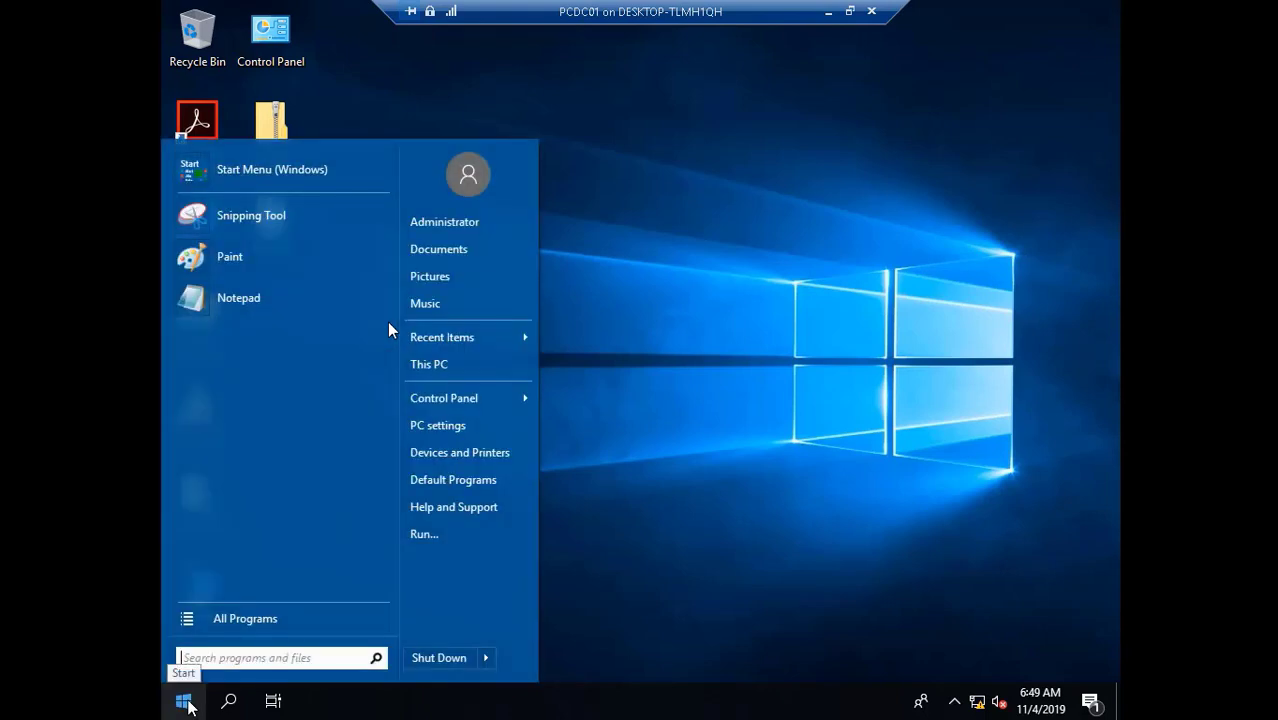
{"action": "left_click", "coordinate": [474, 428]}
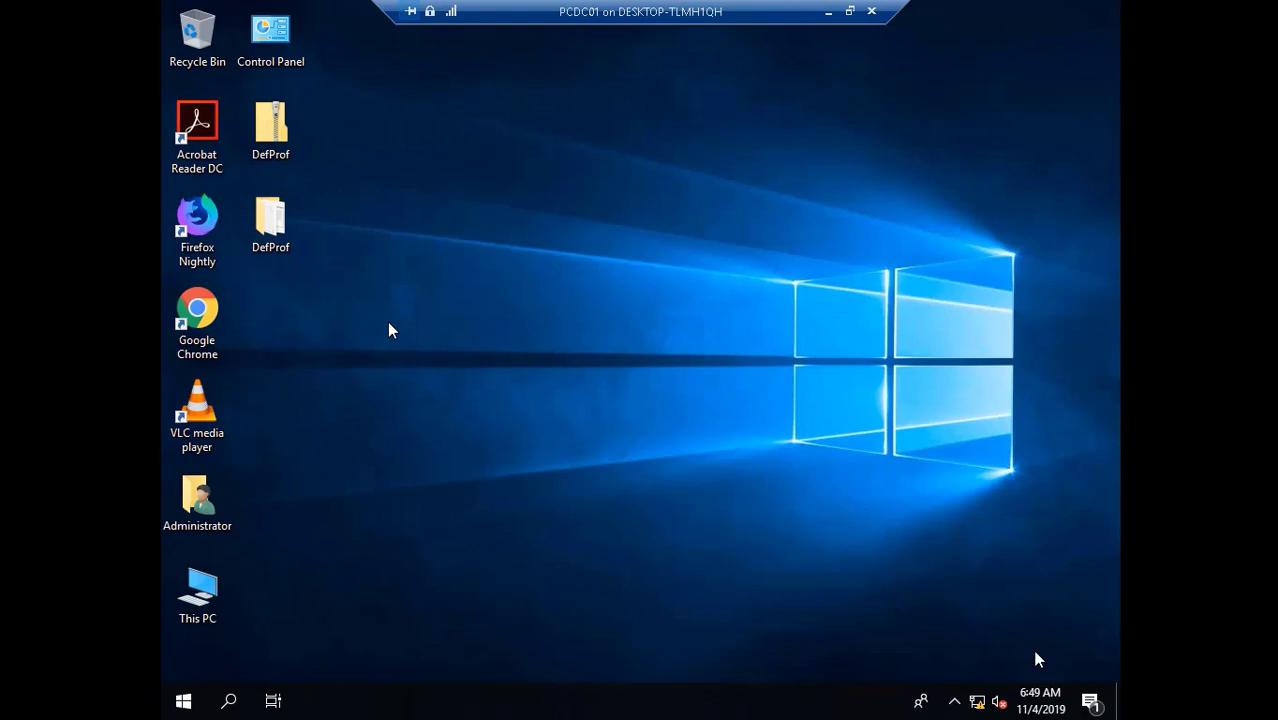
{"action": "double_click", "coordinate": [199, 607]}
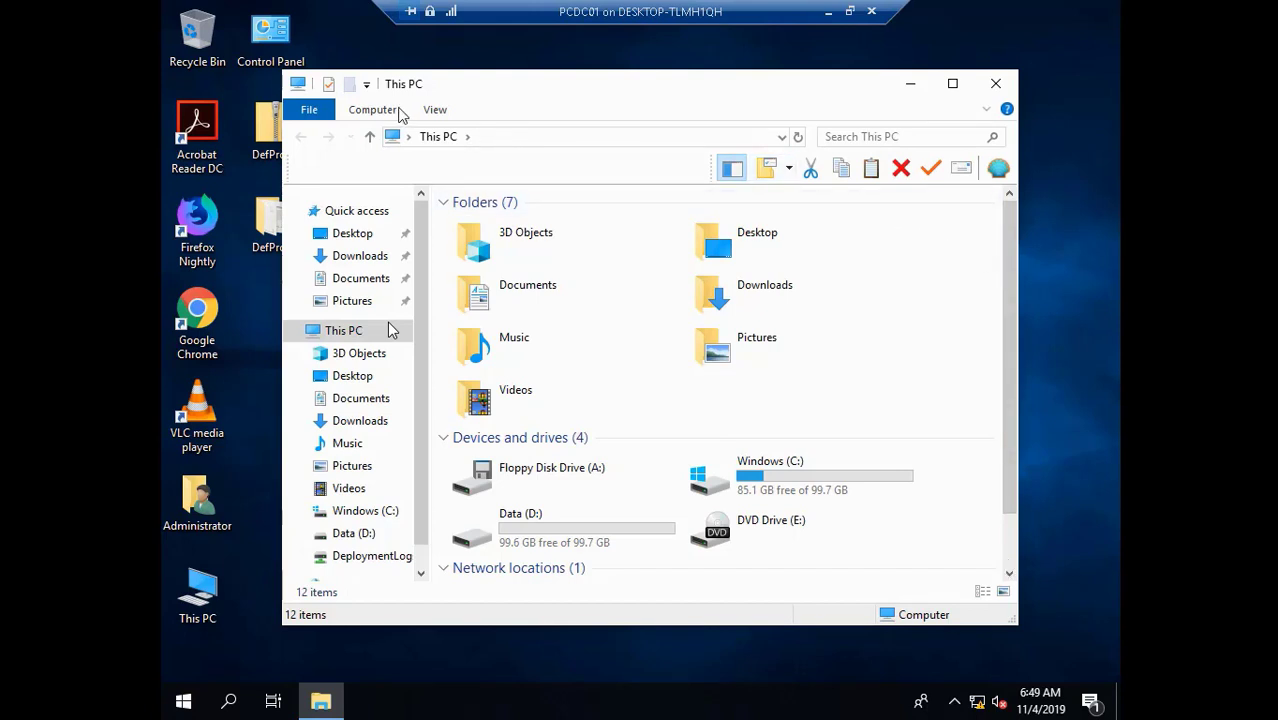
{"action": "left_click", "coordinate": [996, 83]}
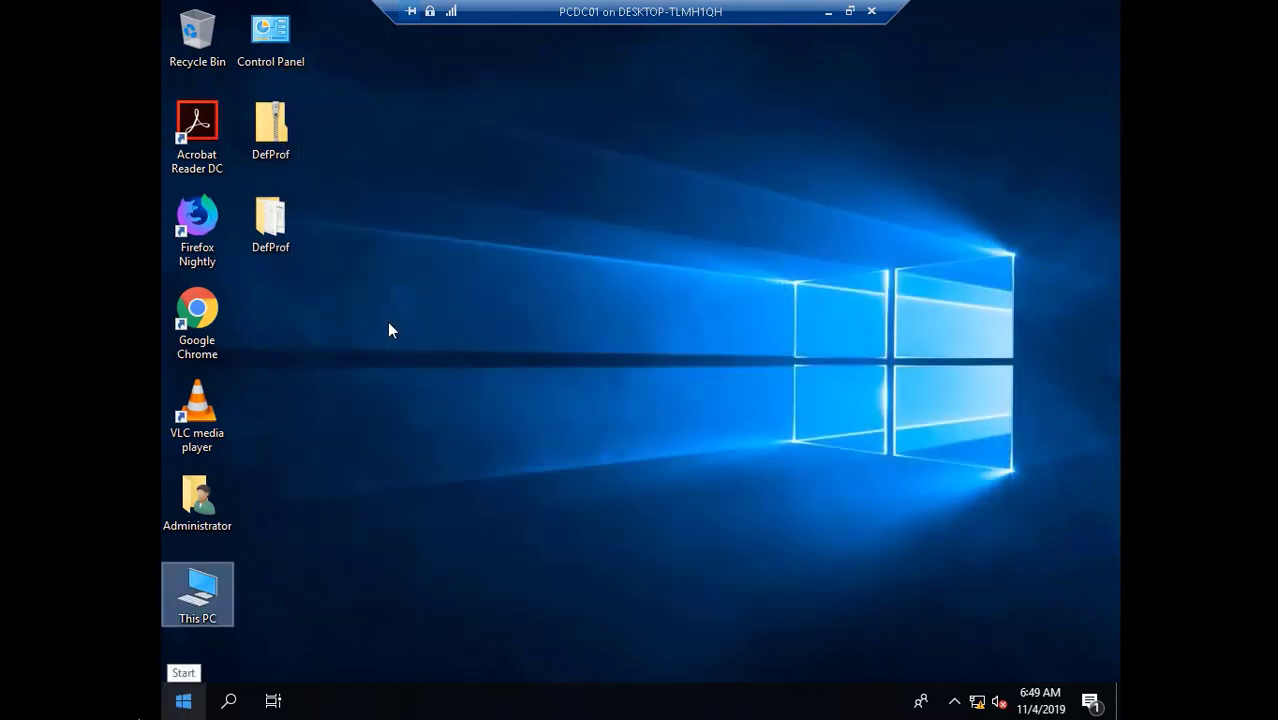
- Open PC settings from Start, then reopen the Classic Shell Start menu
{"action": "left_click", "coordinate": [183, 701]}
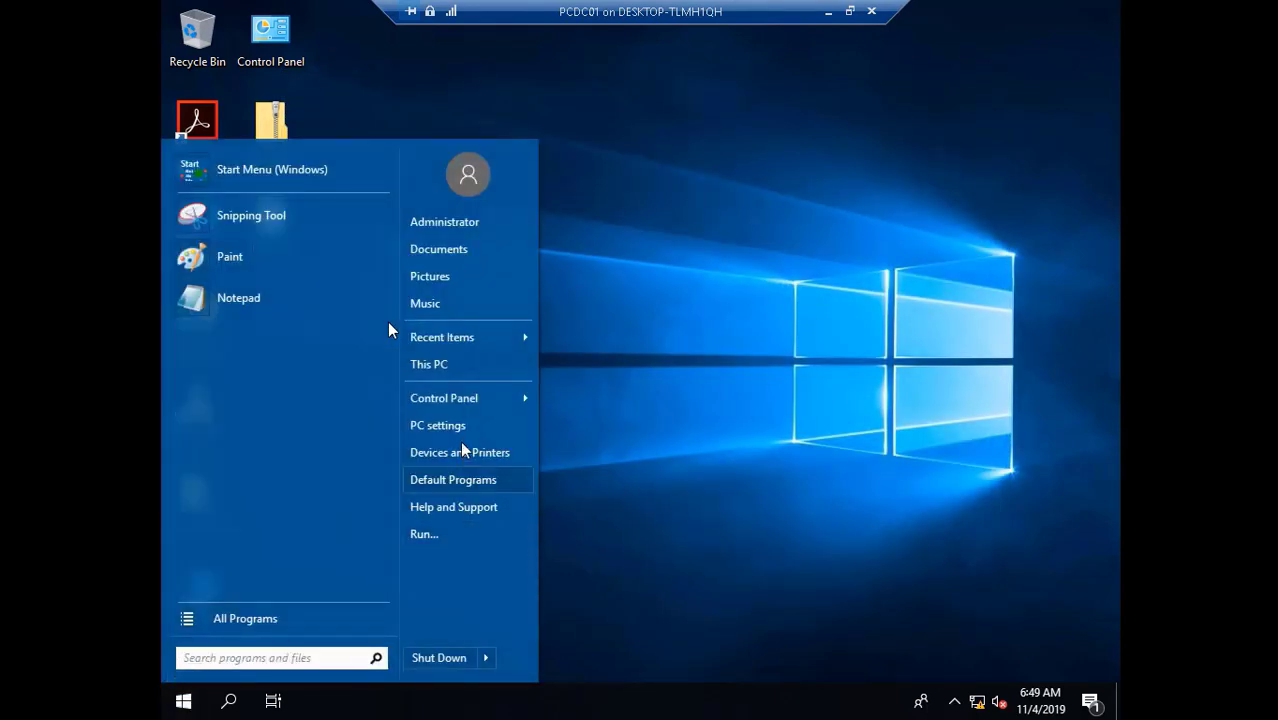
{"action": "left_click", "coordinate": [456, 425]}
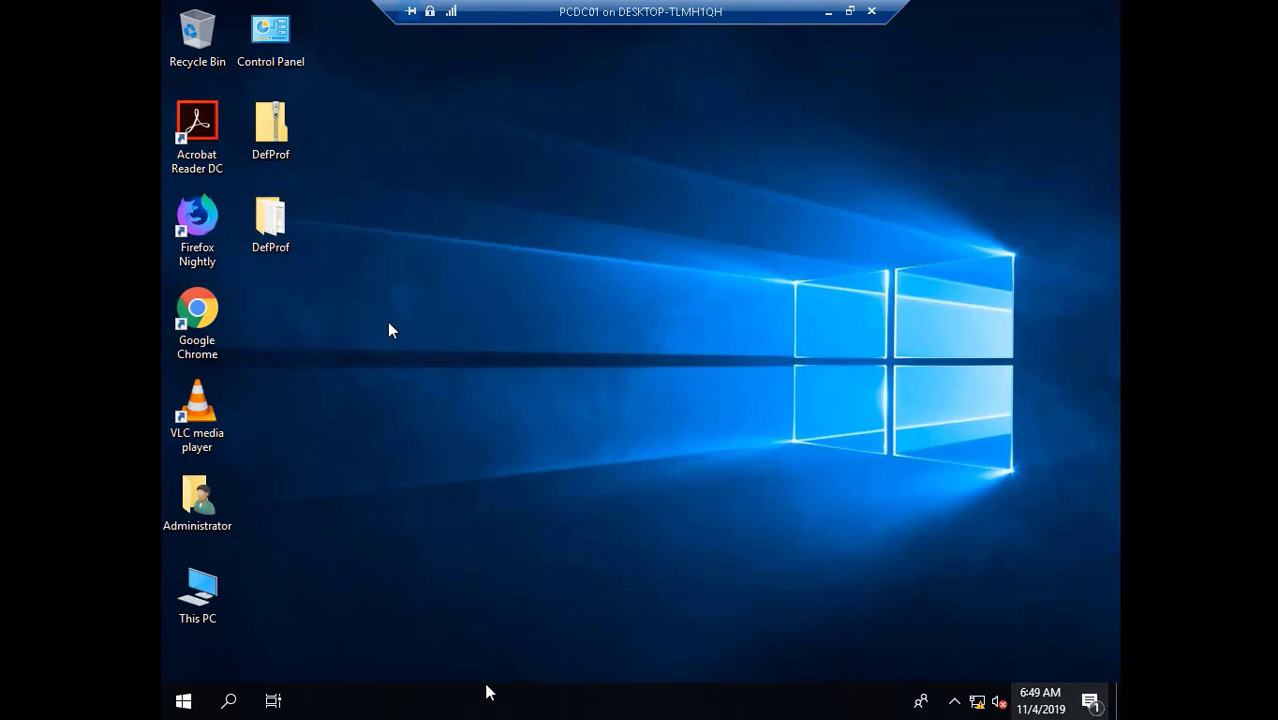
{"action": "left_click", "coordinate": [183, 701]}
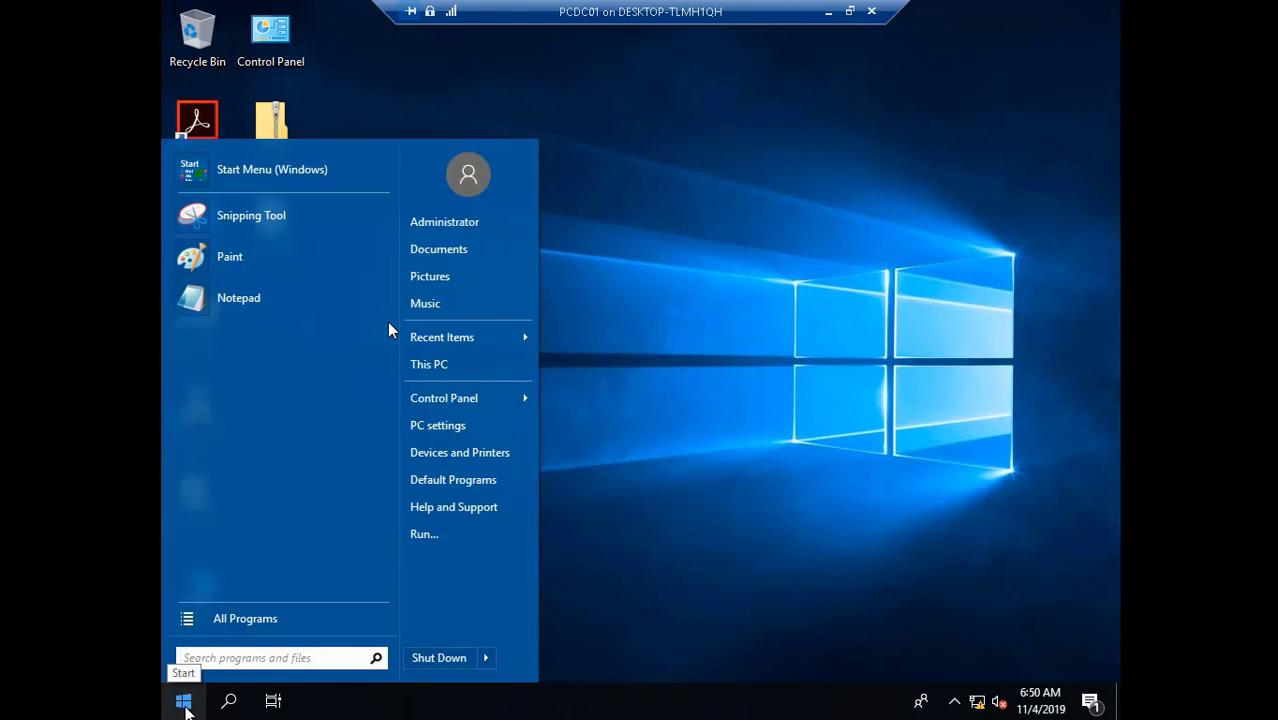
{"action": "right_click", "coordinate": [184, 706]}
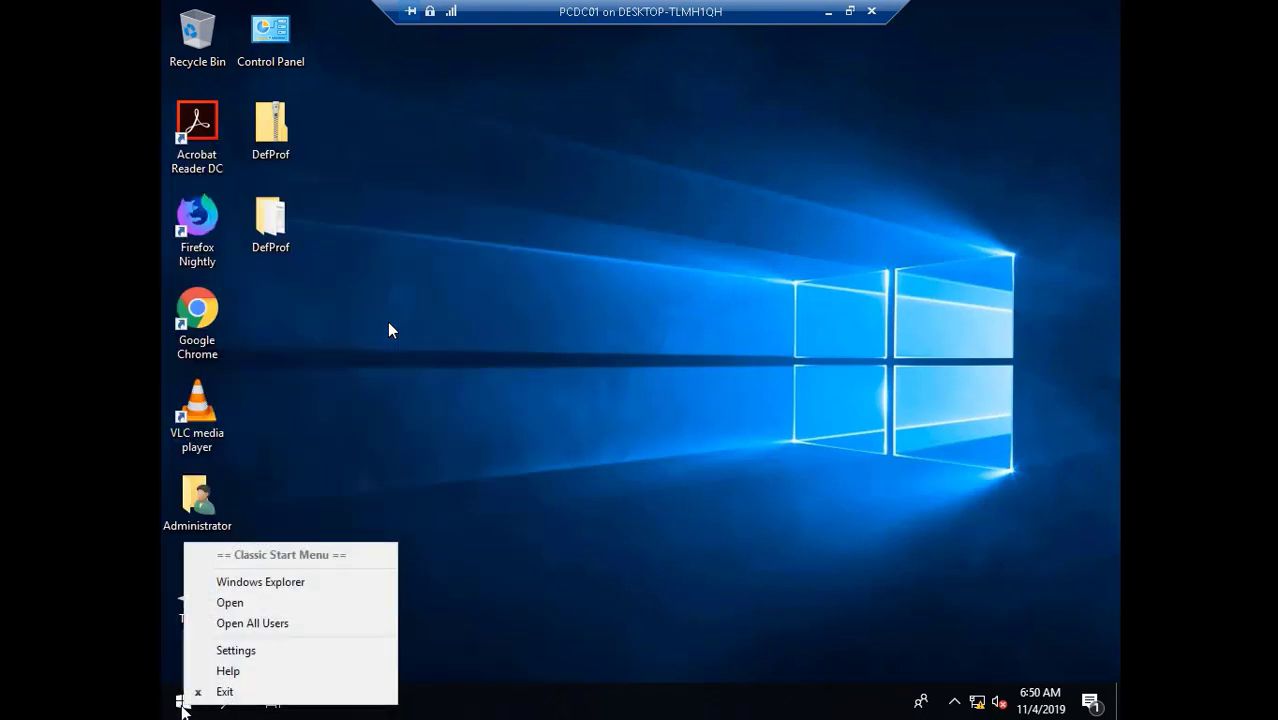
{"action": "key", "text": "Escape"}
{"action": "left_click", "coordinate": [183, 704]}
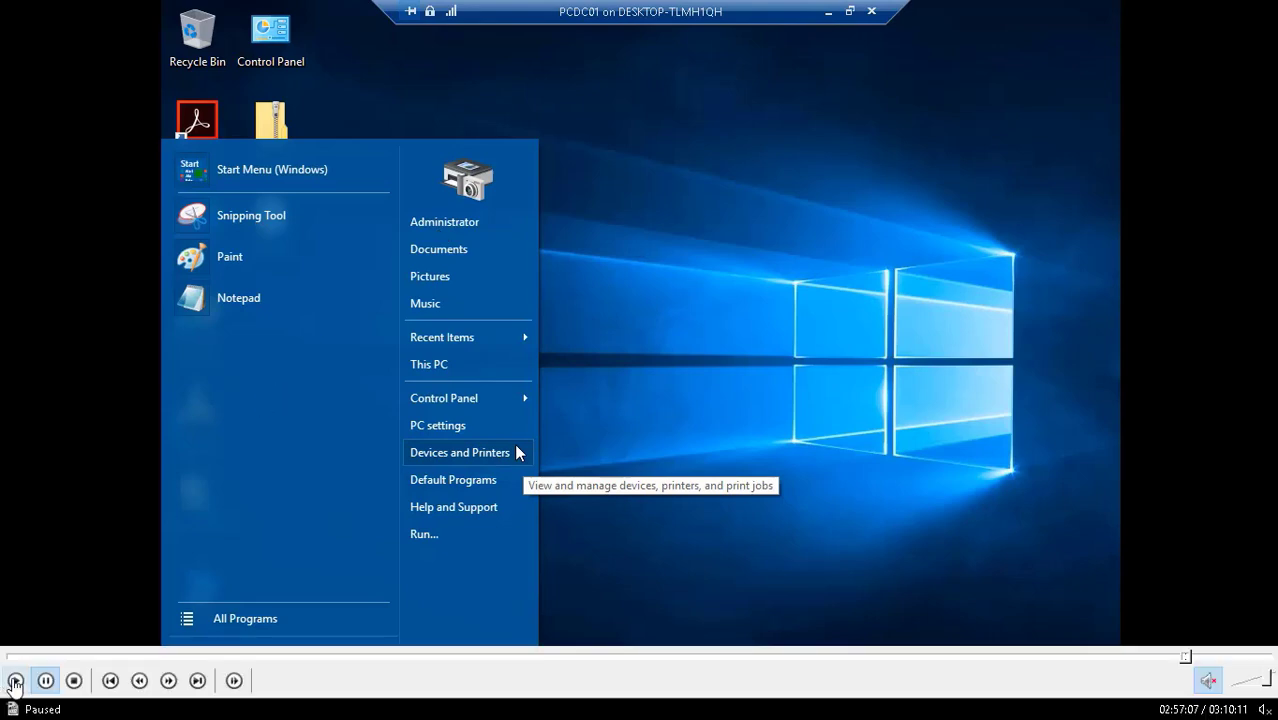
- Launch Classic Start Menu Settings from All Programs > Classic Shell
{"action": "left_click", "coordinate": [16, 680]}
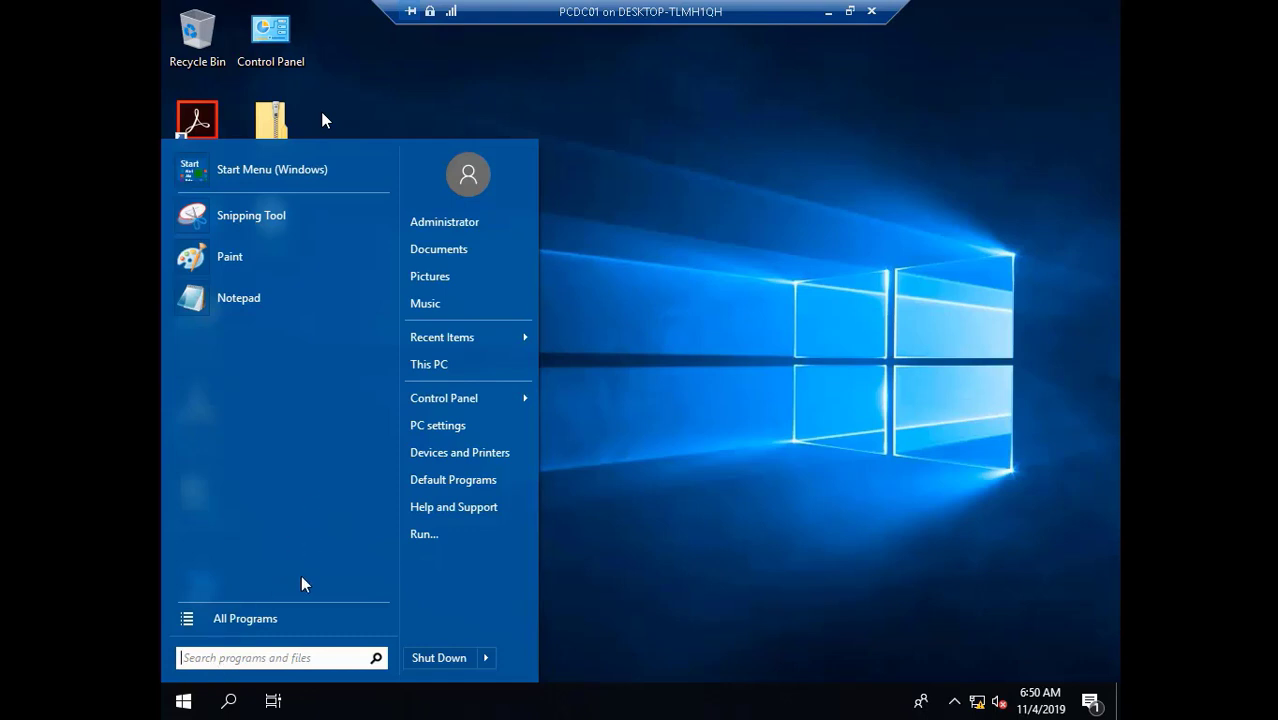
{"action": "left_click", "coordinate": [289, 617]}
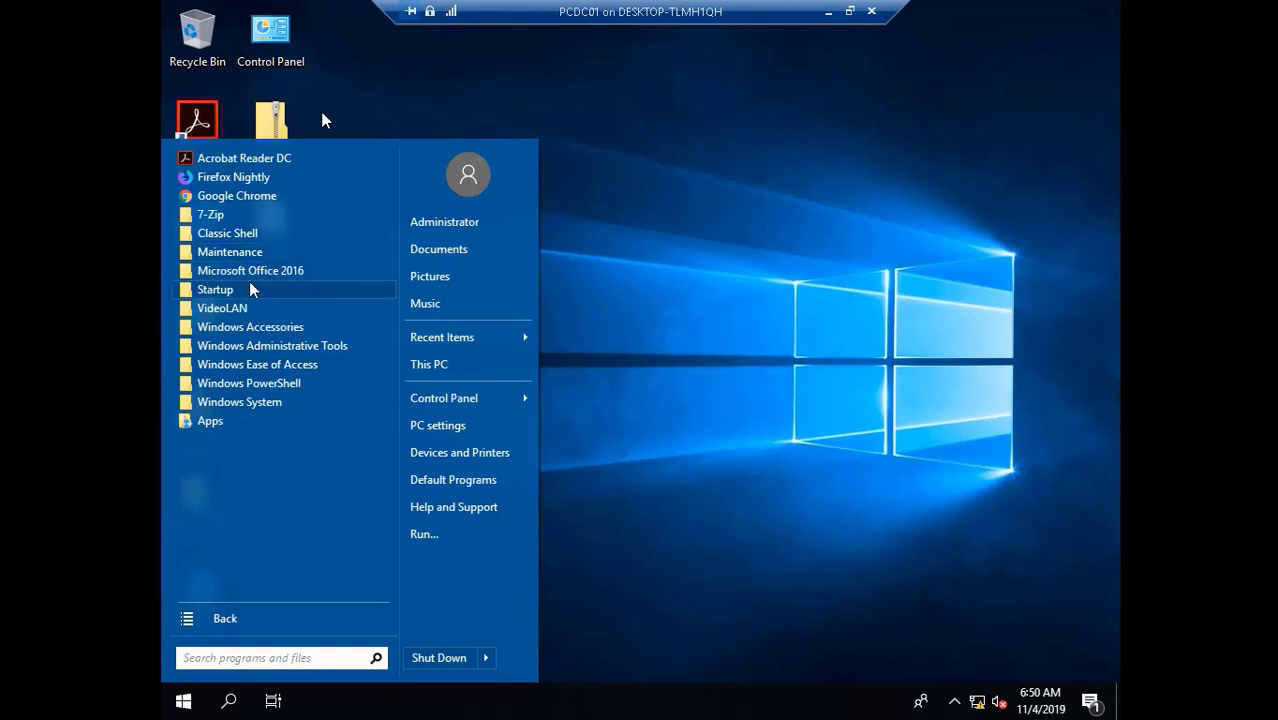
{"action": "left_click", "coordinate": [257, 234]}
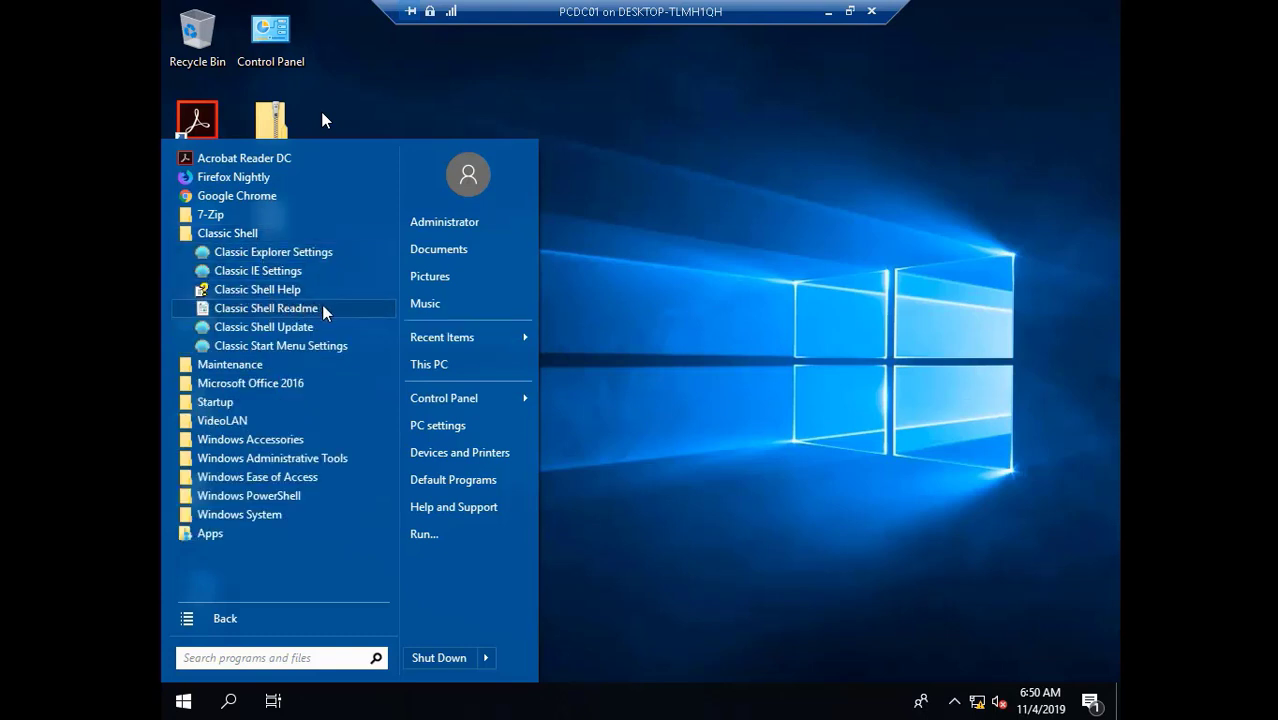
{"action": "left_click", "coordinate": [316, 347]}
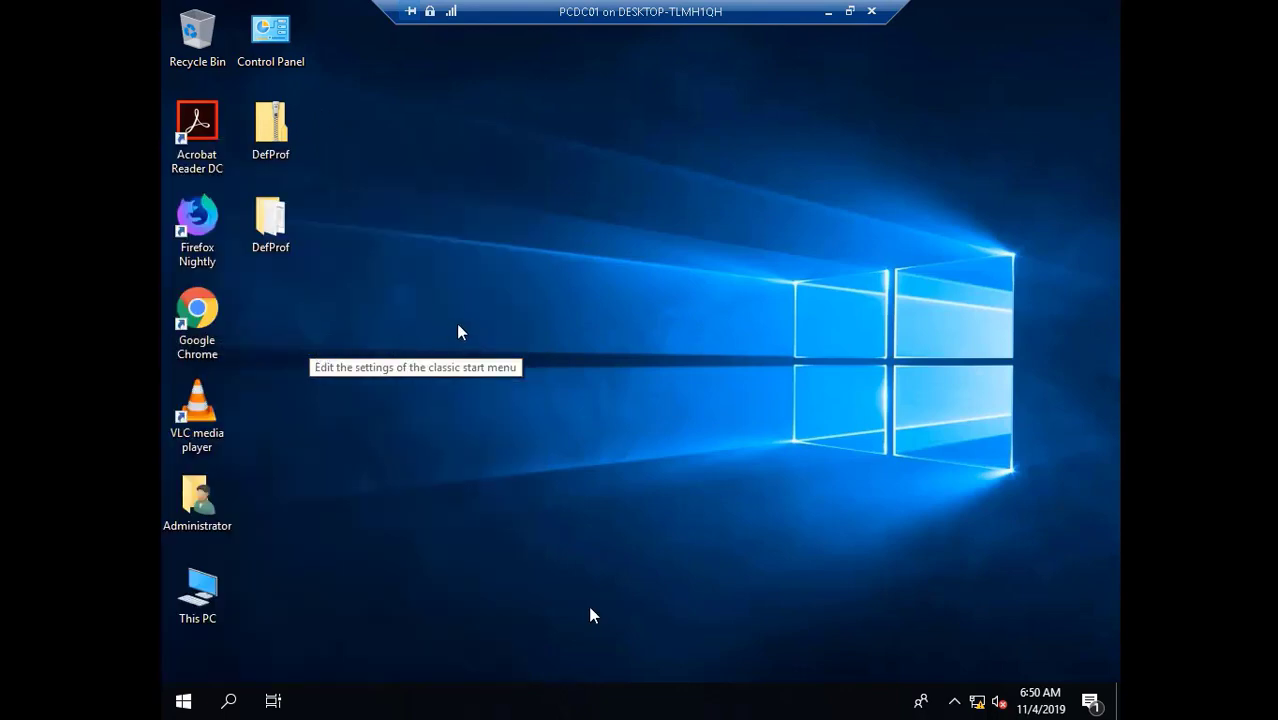
{"action": "left_click", "coordinate": [1195, 655]}
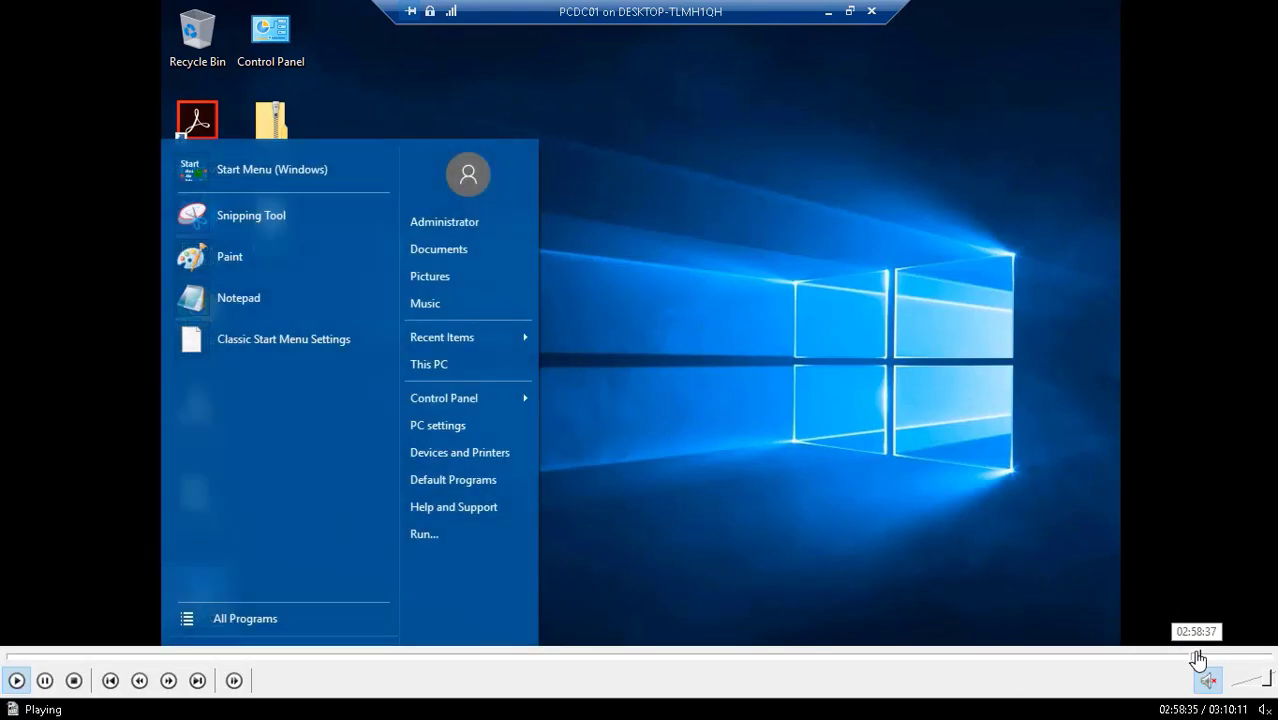
{"action": "left_click", "coordinate": [1201, 656]}
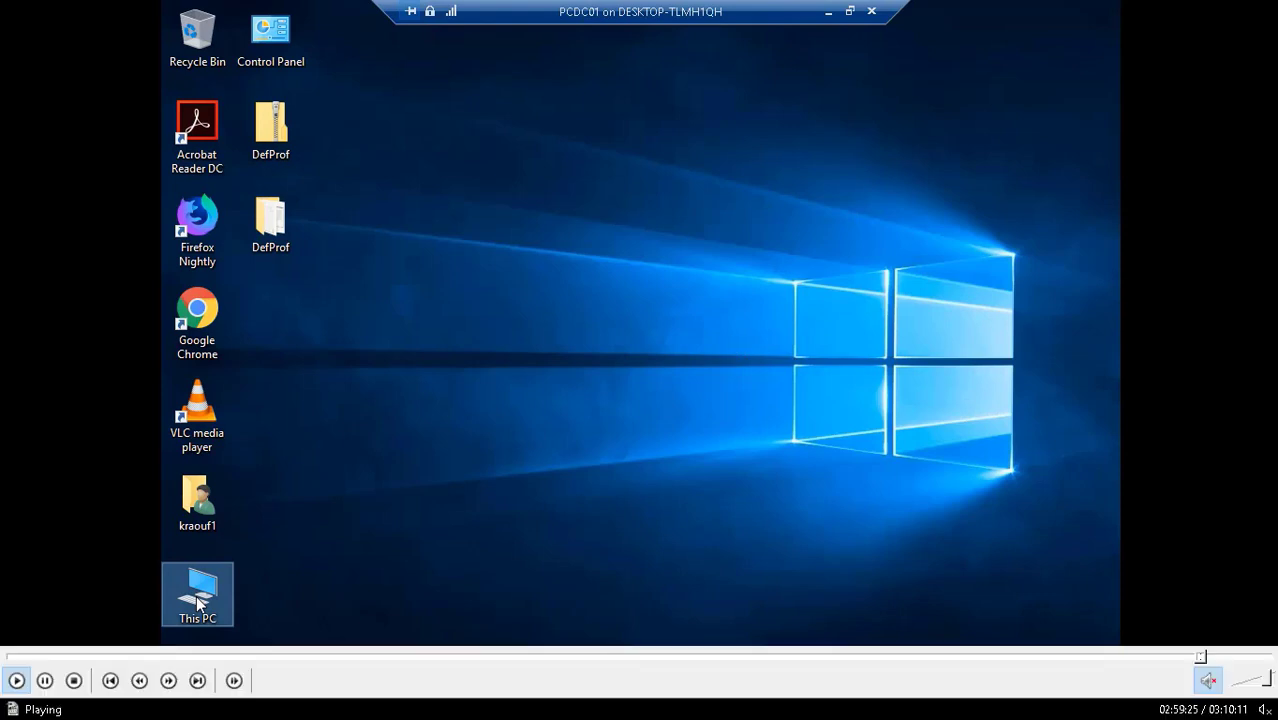
- Open Advanced system settings and the Performance Options' Advanced page showing virtual memory
{"action": "mouse_move", "coordinate": [1177, 680]}
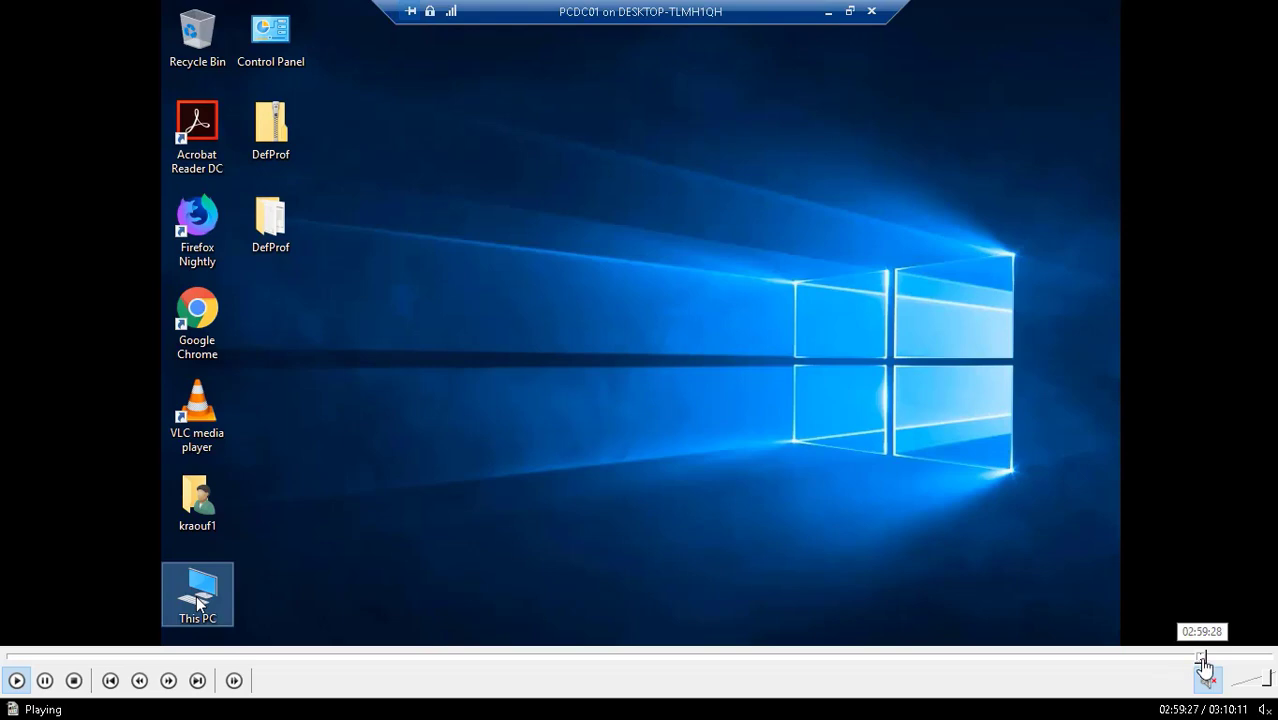
{"action": "left_click", "coordinate": [1210, 658]}
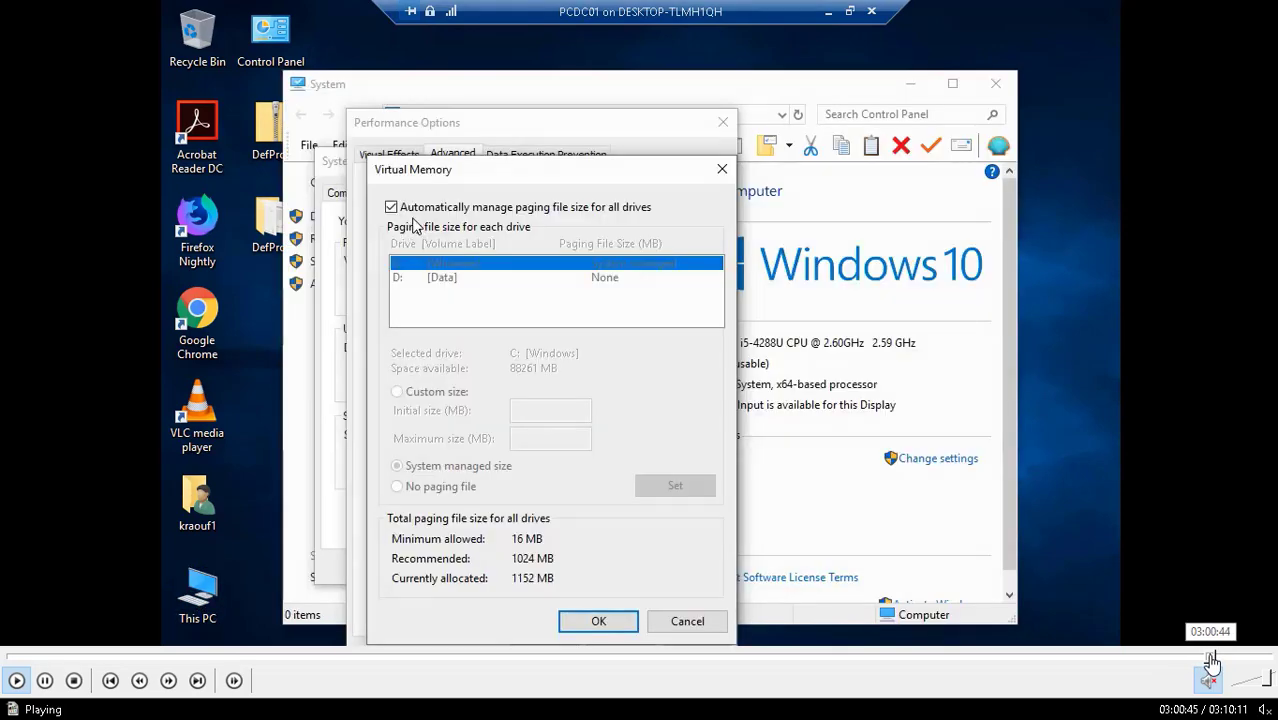
{"action": "left_click", "coordinate": [1206, 658]}
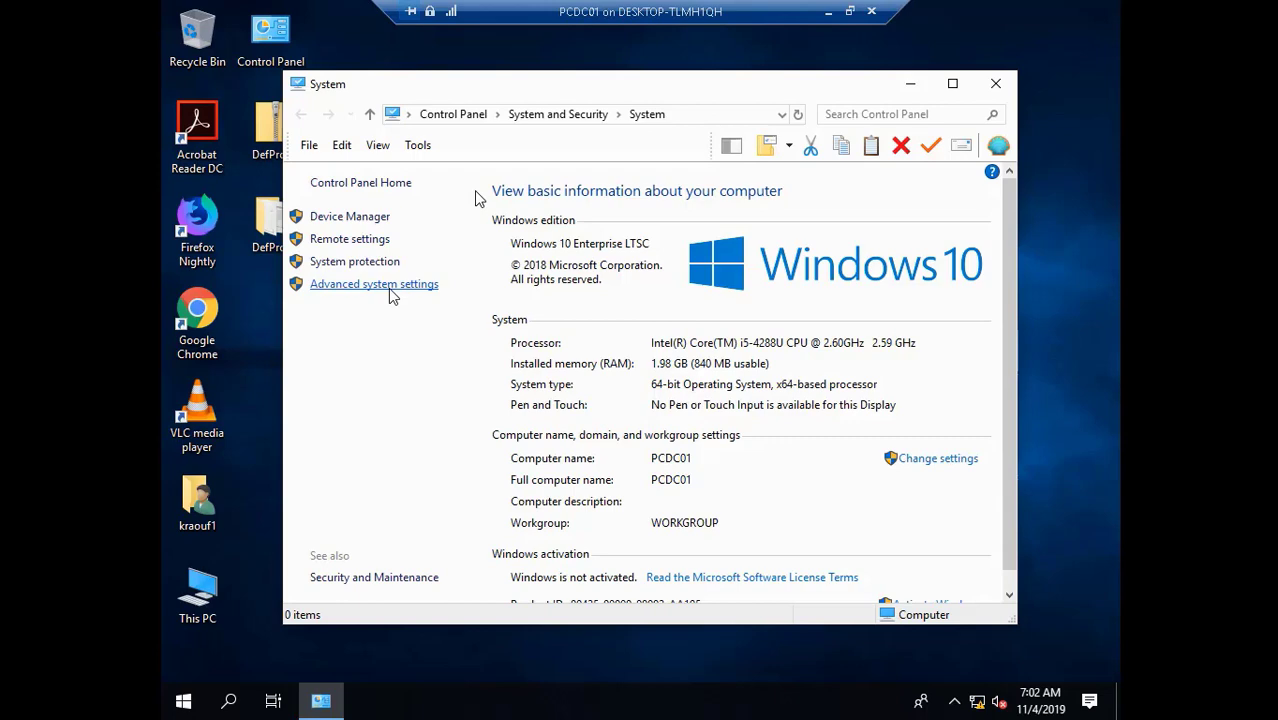
{"action": "left_click", "coordinate": [390, 289]}
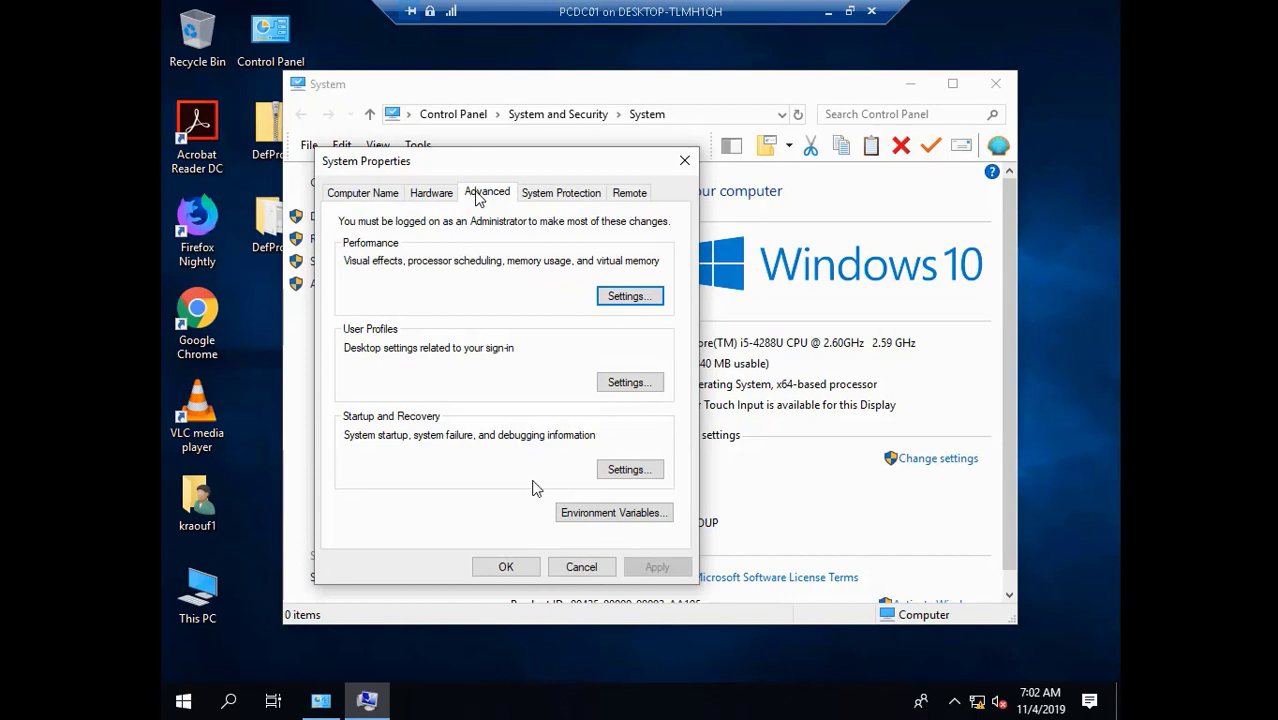
{"action": "left_click", "coordinate": [630, 298]}
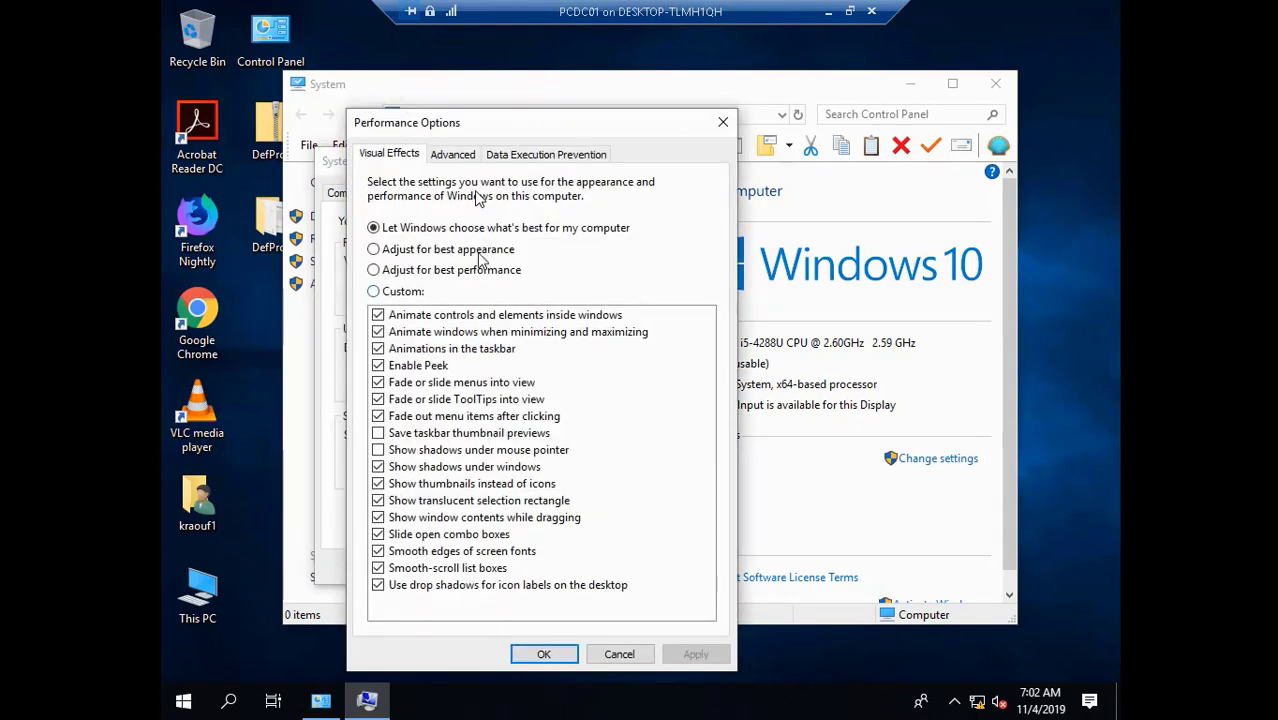
{"action": "left_click", "coordinate": [455, 156]}
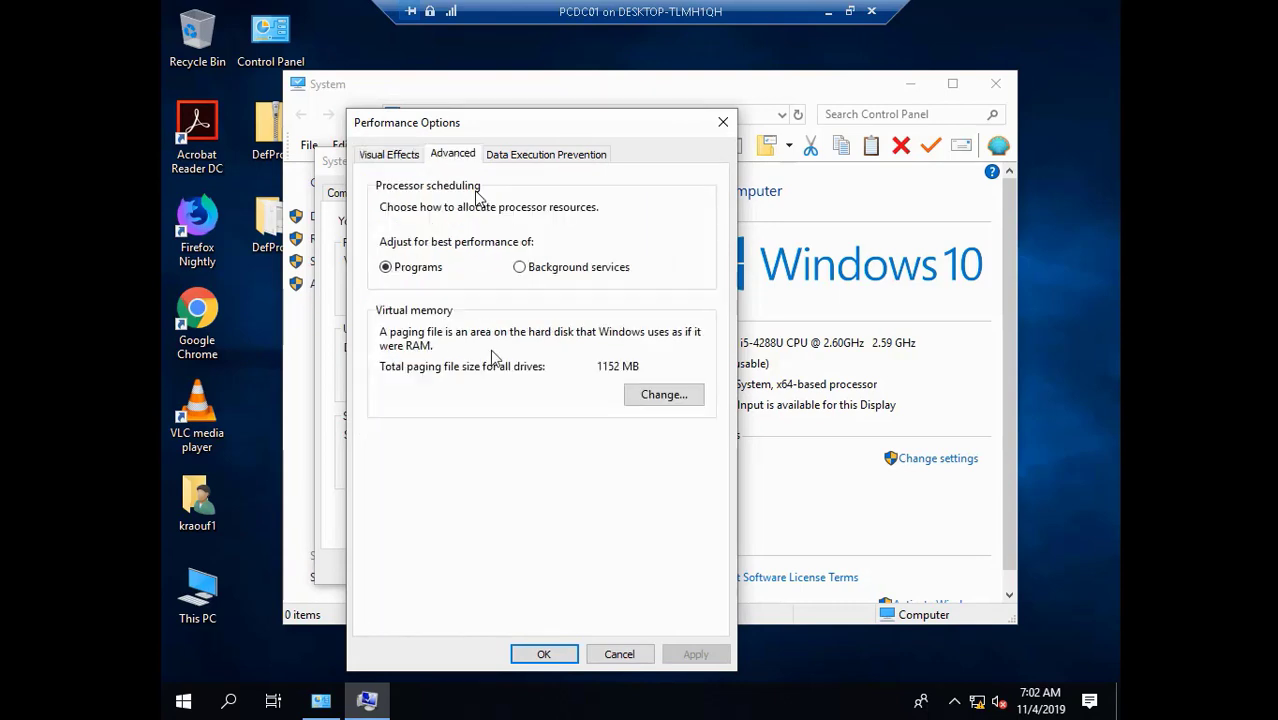
- Turn off automatic paging file management and give C: a custom 5000 MB initial size
{"action": "left_click", "coordinate": [650, 396]}
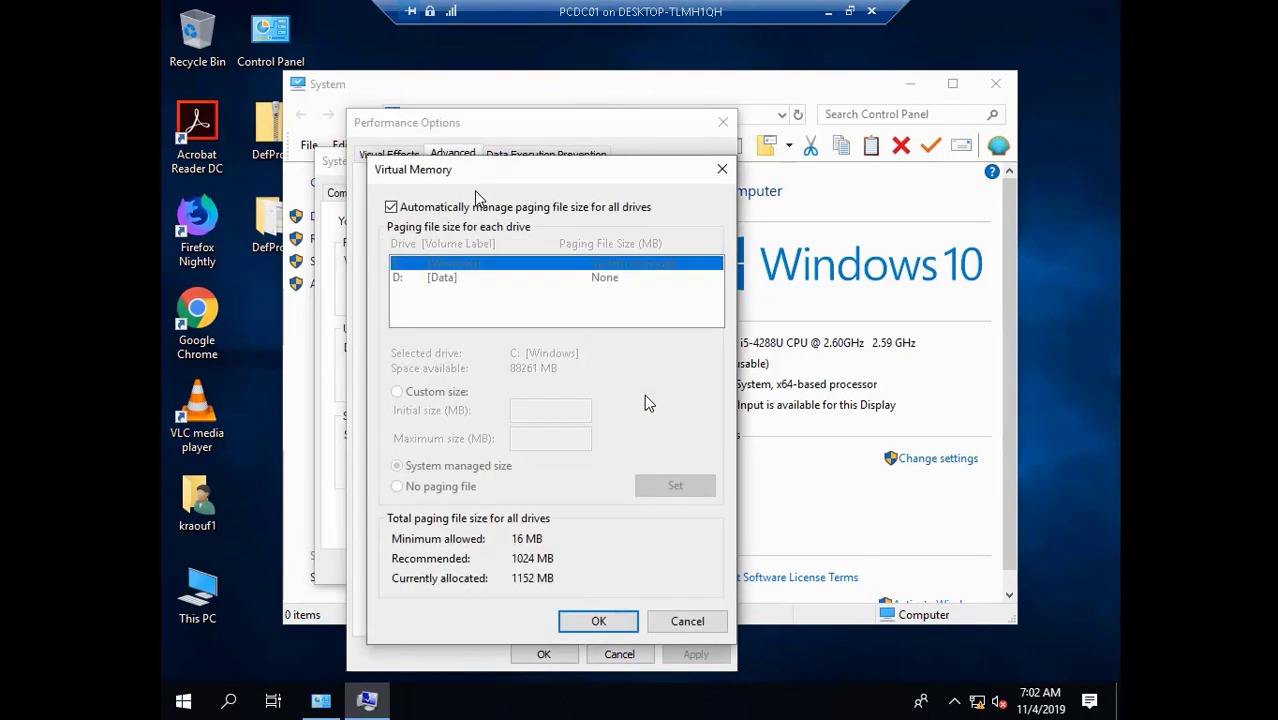
{"action": "left_click", "coordinate": [391, 207]}
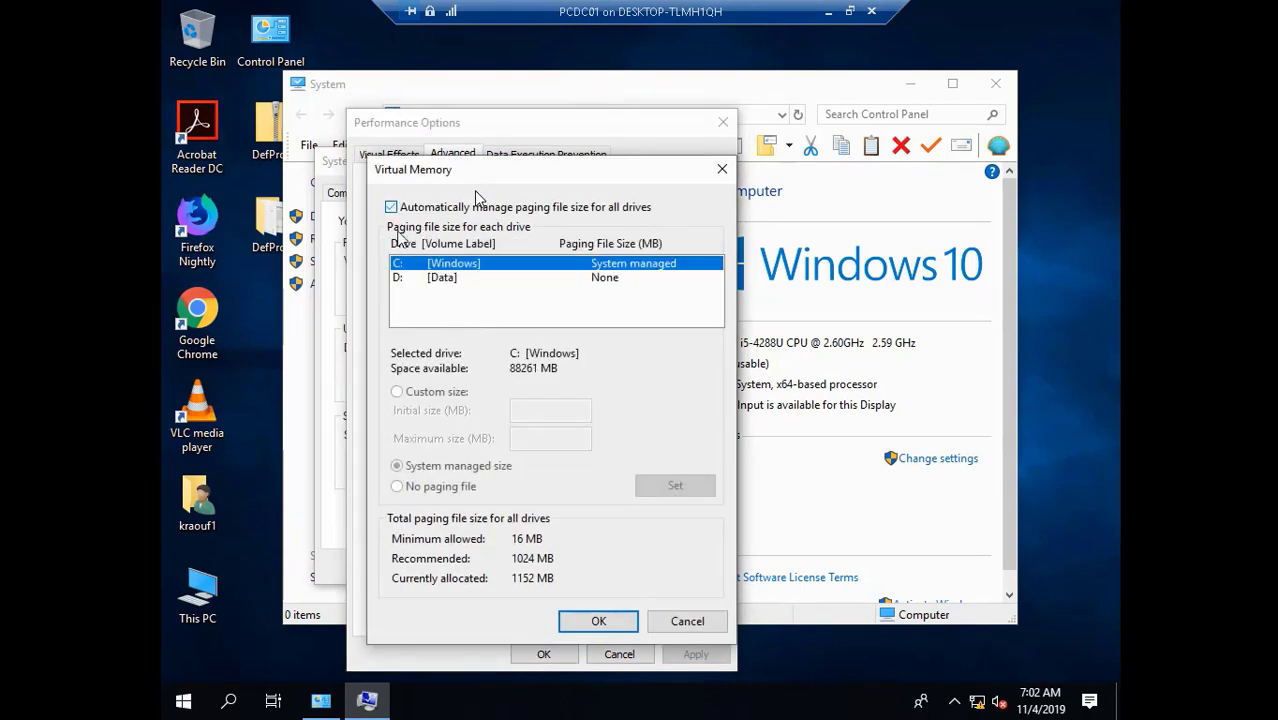
{"action": "left_click", "coordinate": [419, 391]}
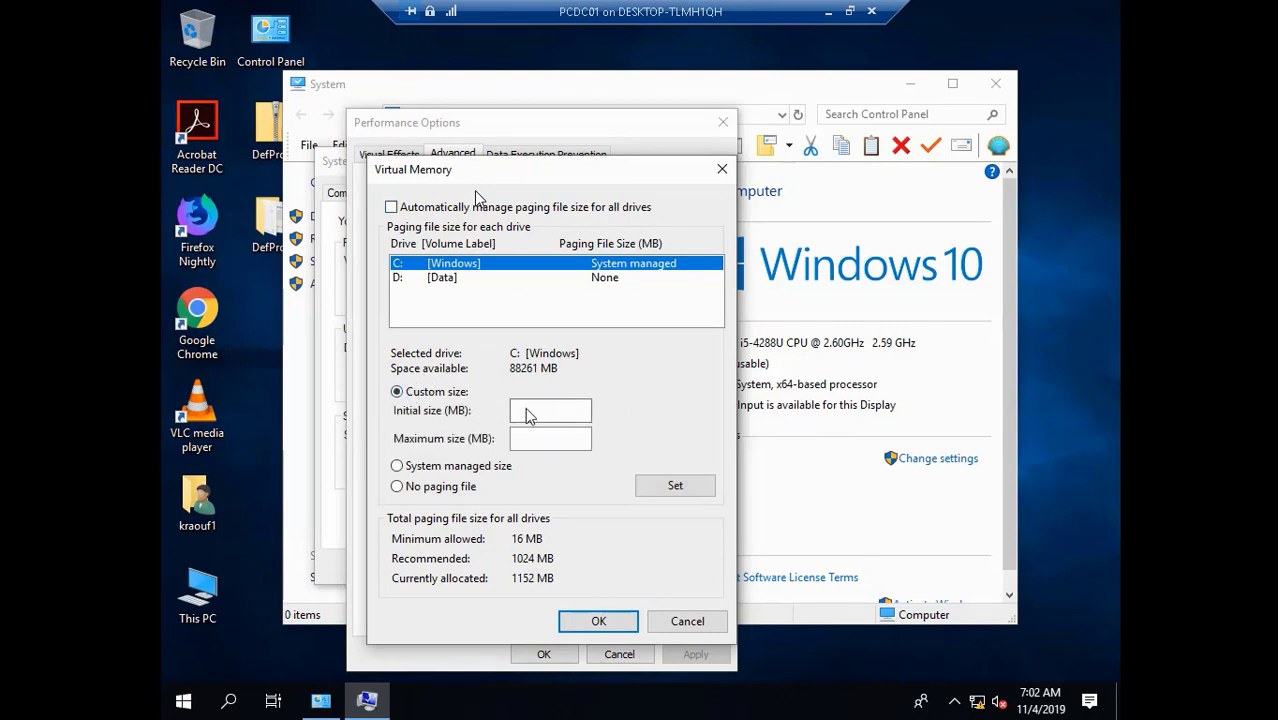
{"action": "left_click", "coordinate": [528, 414]}
{"action": "type", "text": "5000"}
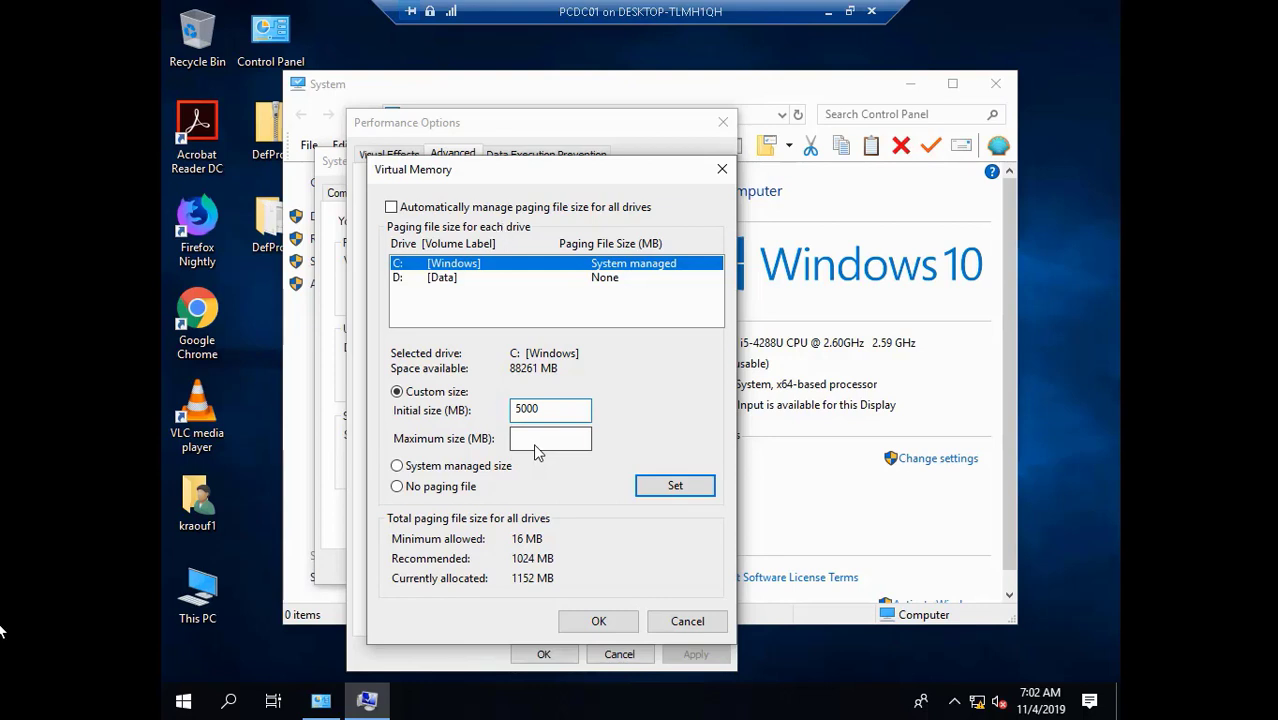
{"action": "left_click", "coordinate": [15, 682]}
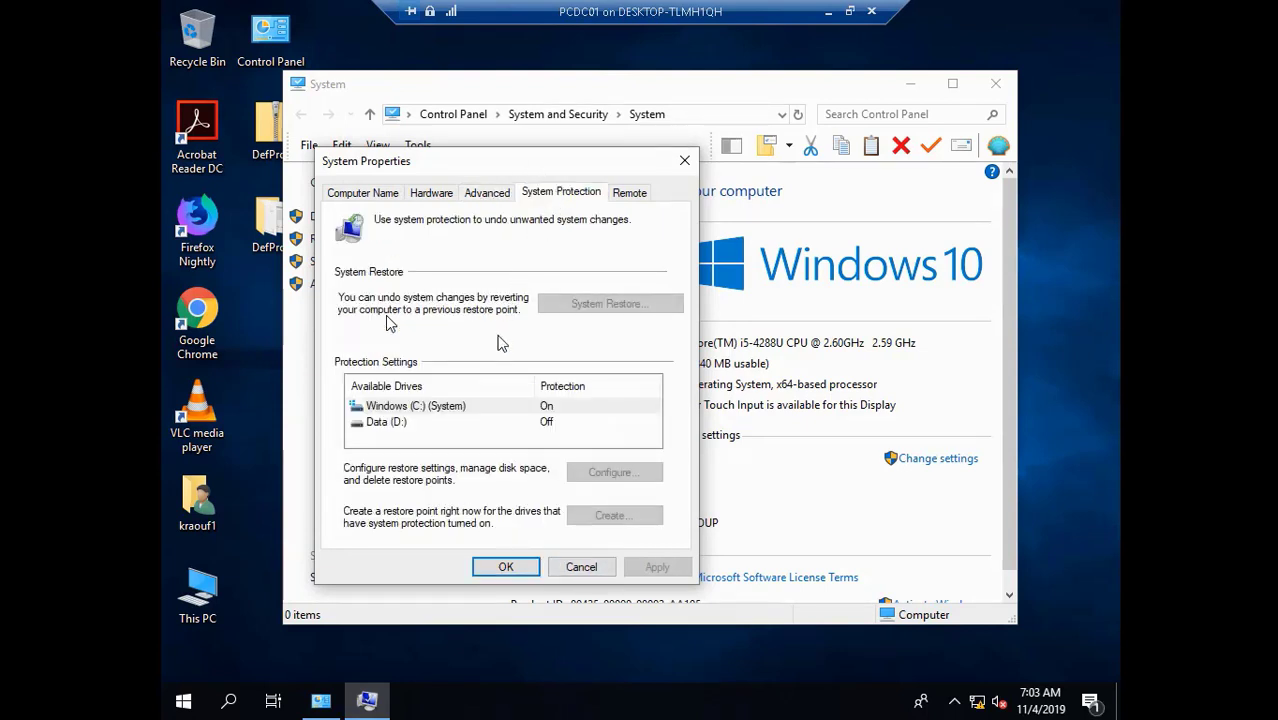
- Limit Windows (C:) restore-point space to 10% (9.98 GB), applying and closing System Properties
{"action": "left_click", "coordinate": [445, 415]}
{"action": "left_click", "coordinate": [612, 473]}
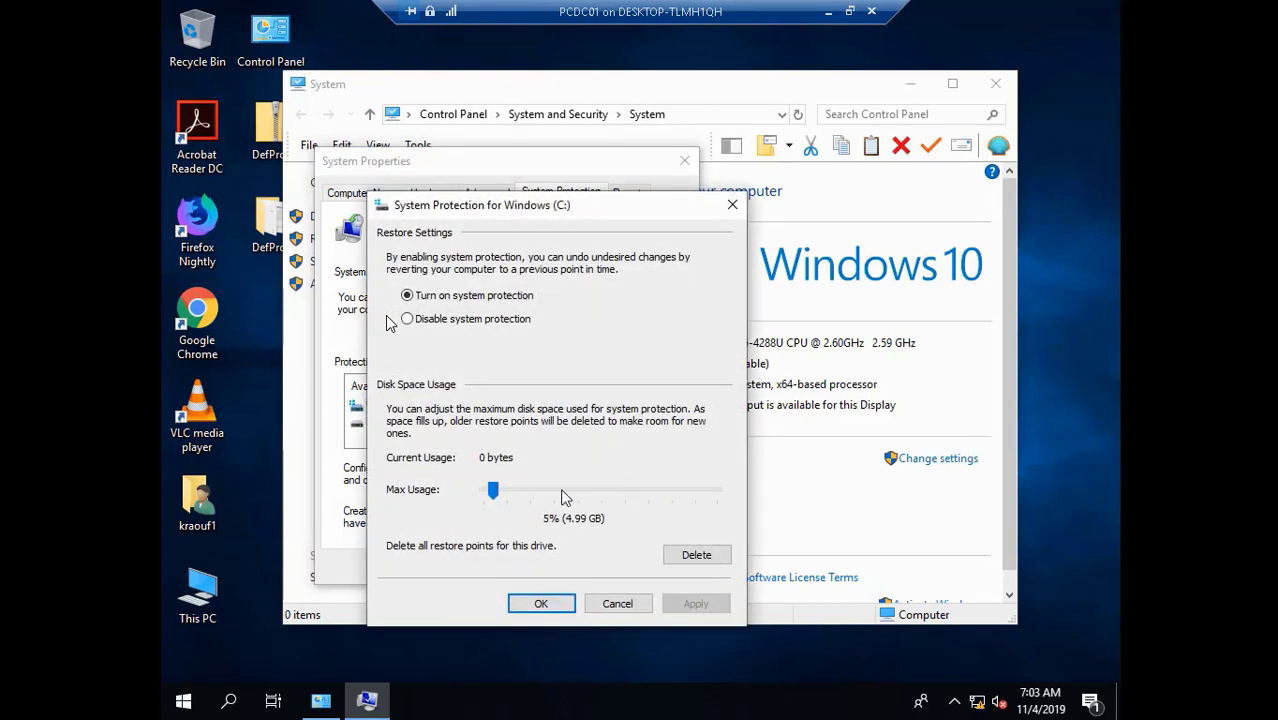
{"action": "mouse_move", "coordinate": [44, 690]}
{"action": "mouse_move", "coordinate": [214, 696]}
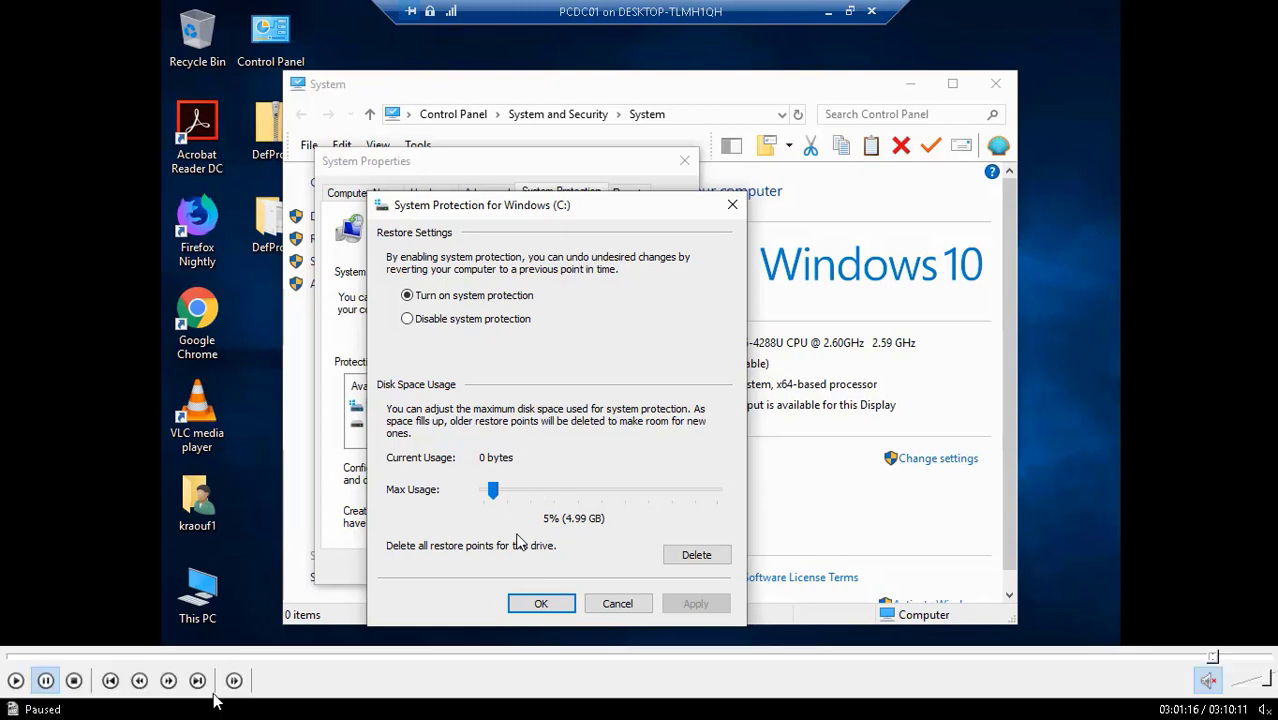
{"action": "left_click", "coordinate": [12, 680]}
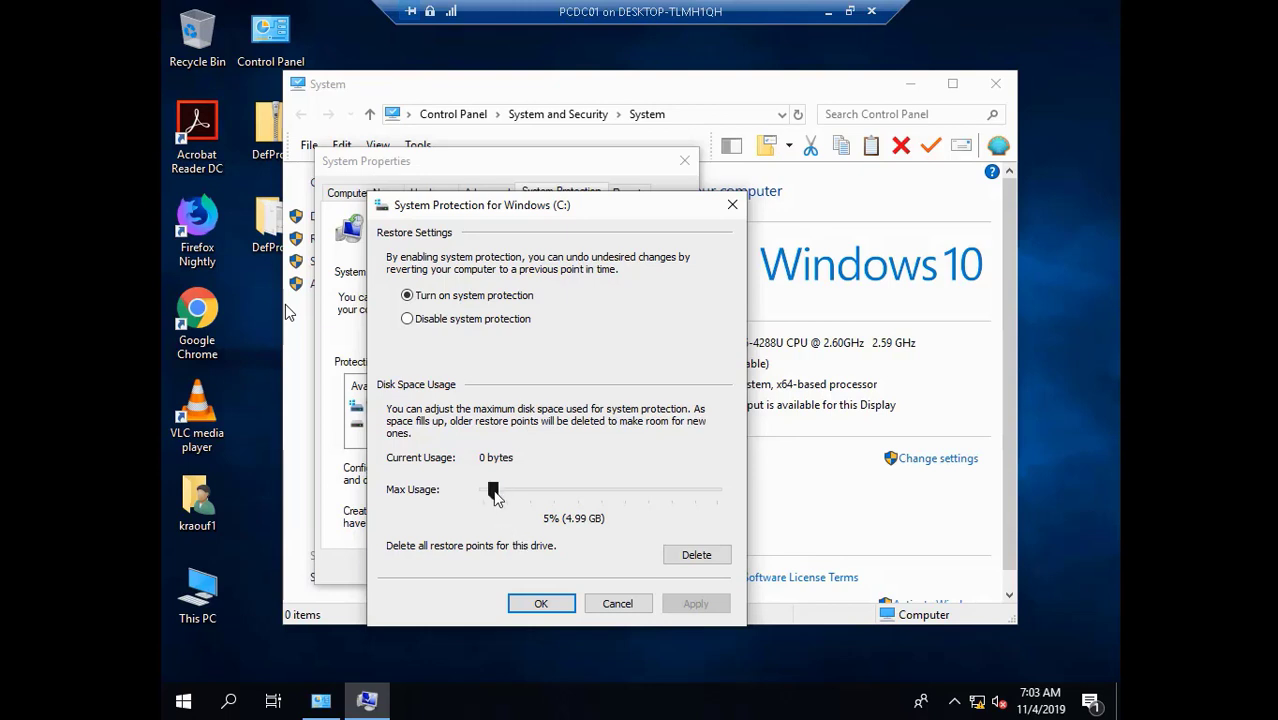
{"action": "left_click_drag", "start_coordinate": [493, 489], "coordinate": [505, 487]}
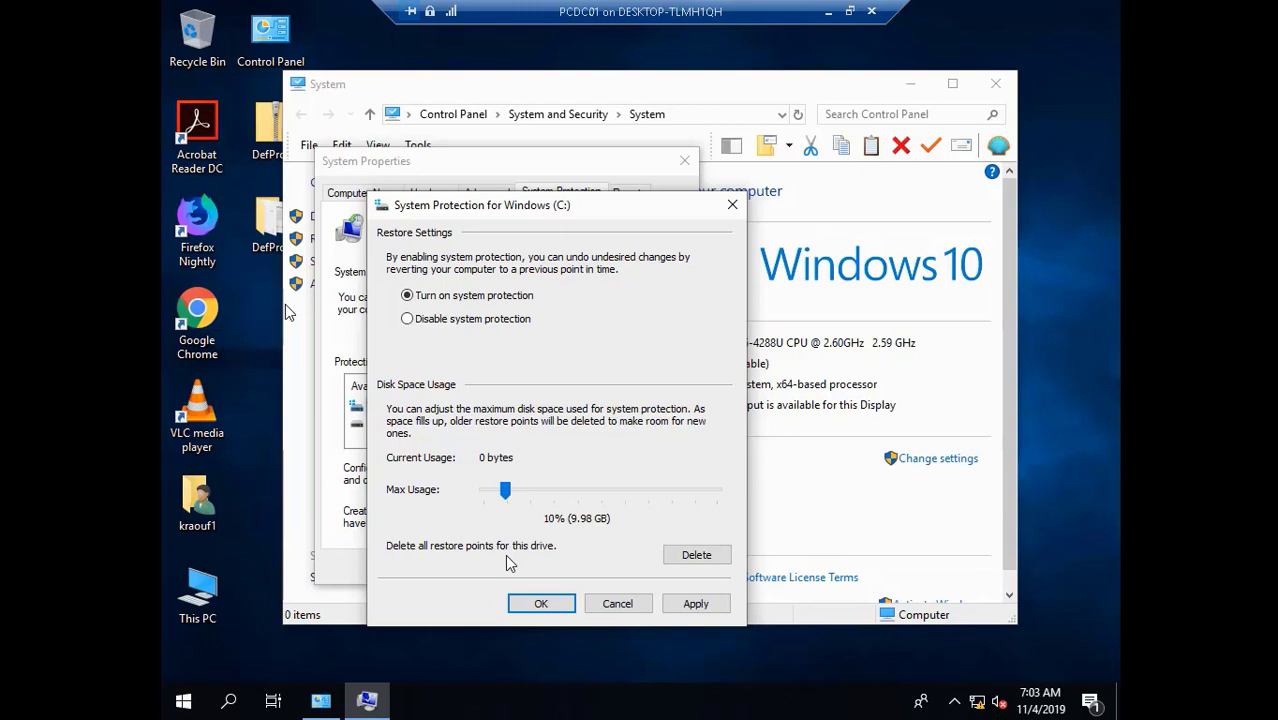
{"action": "left_click", "coordinate": [685, 614]}
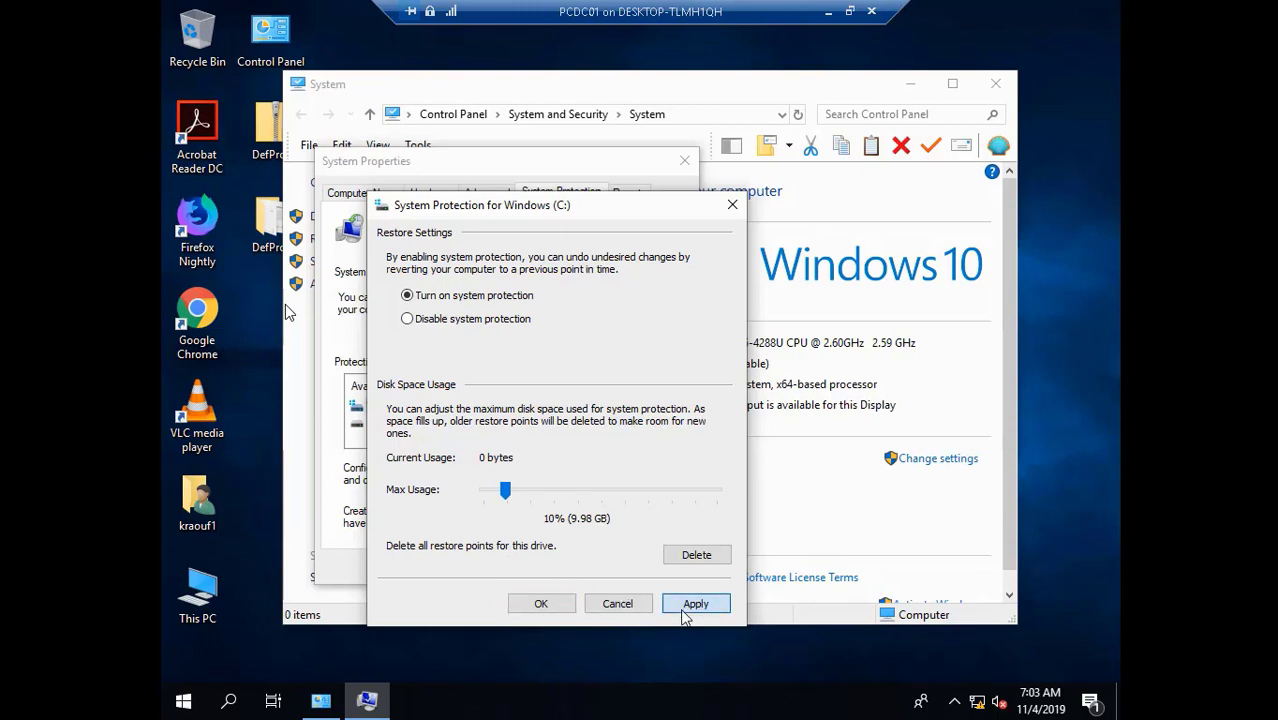
{"action": "left_click", "coordinate": [551, 601]}
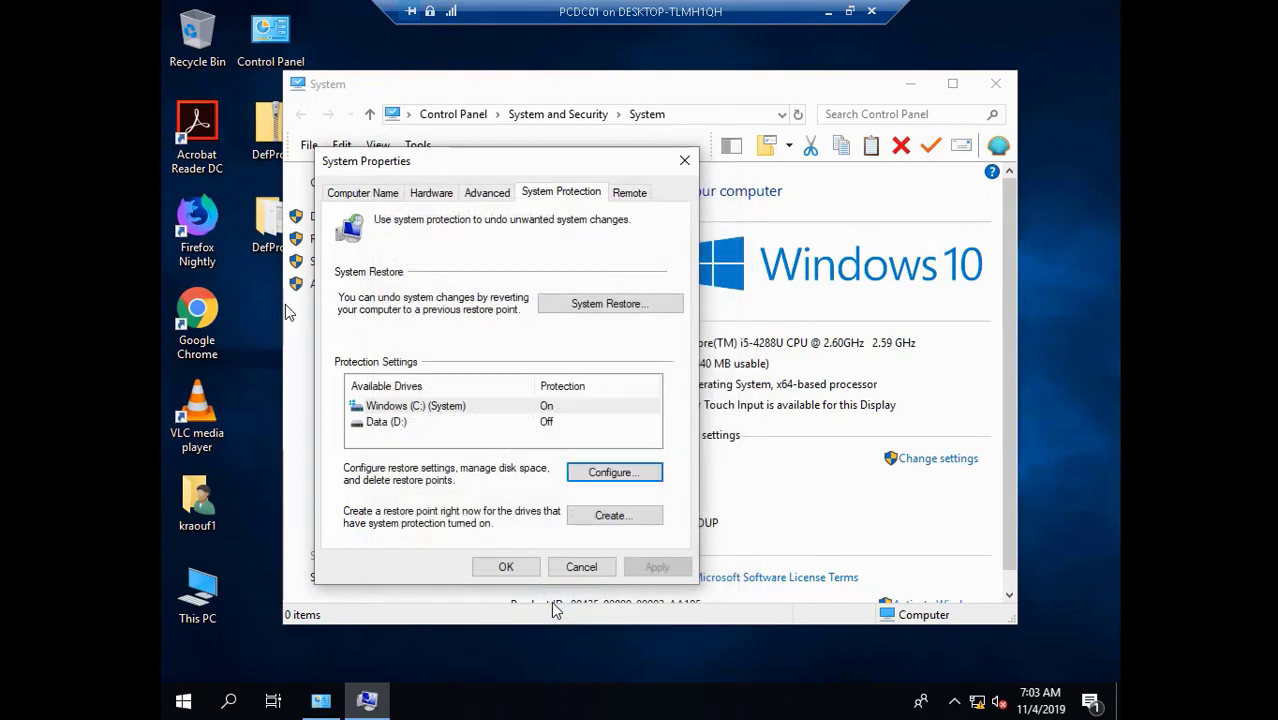
{"action": "left_click", "coordinate": [506, 566]}
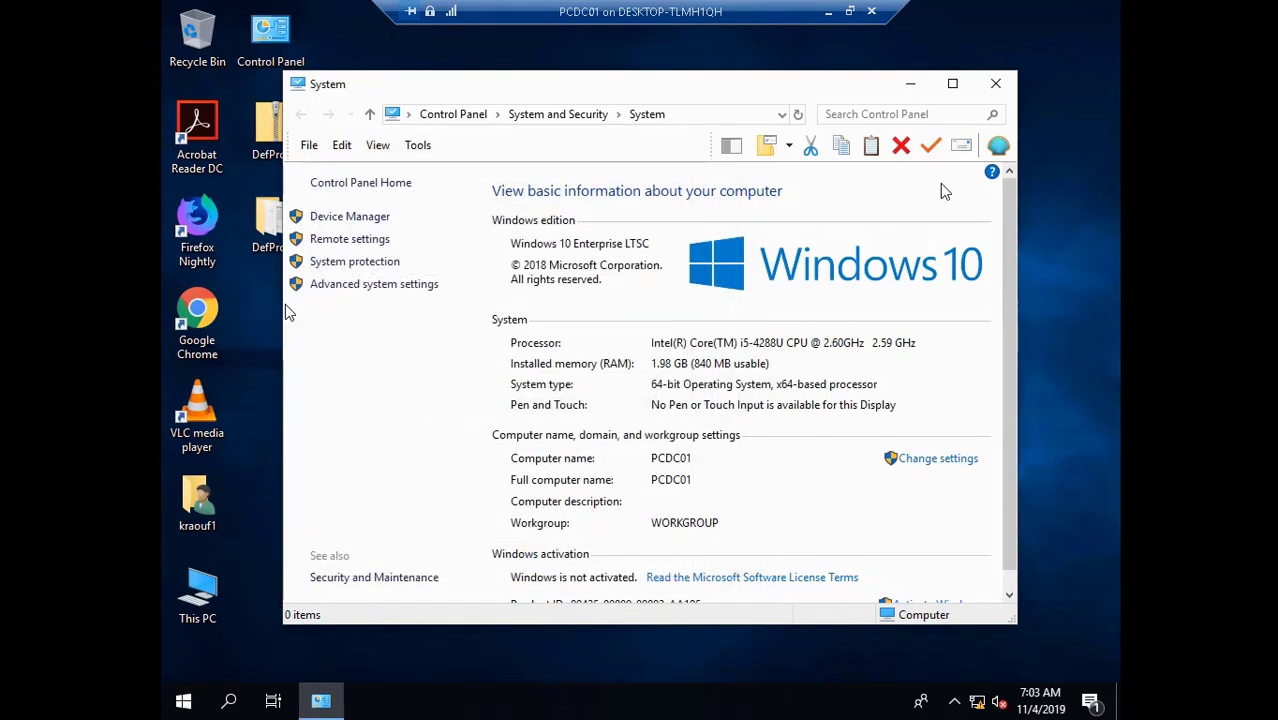
- Close the System window and restart PCDC01 from the Start menu's shutdown options
{"action": "left_click", "coordinate": [995, 83]}
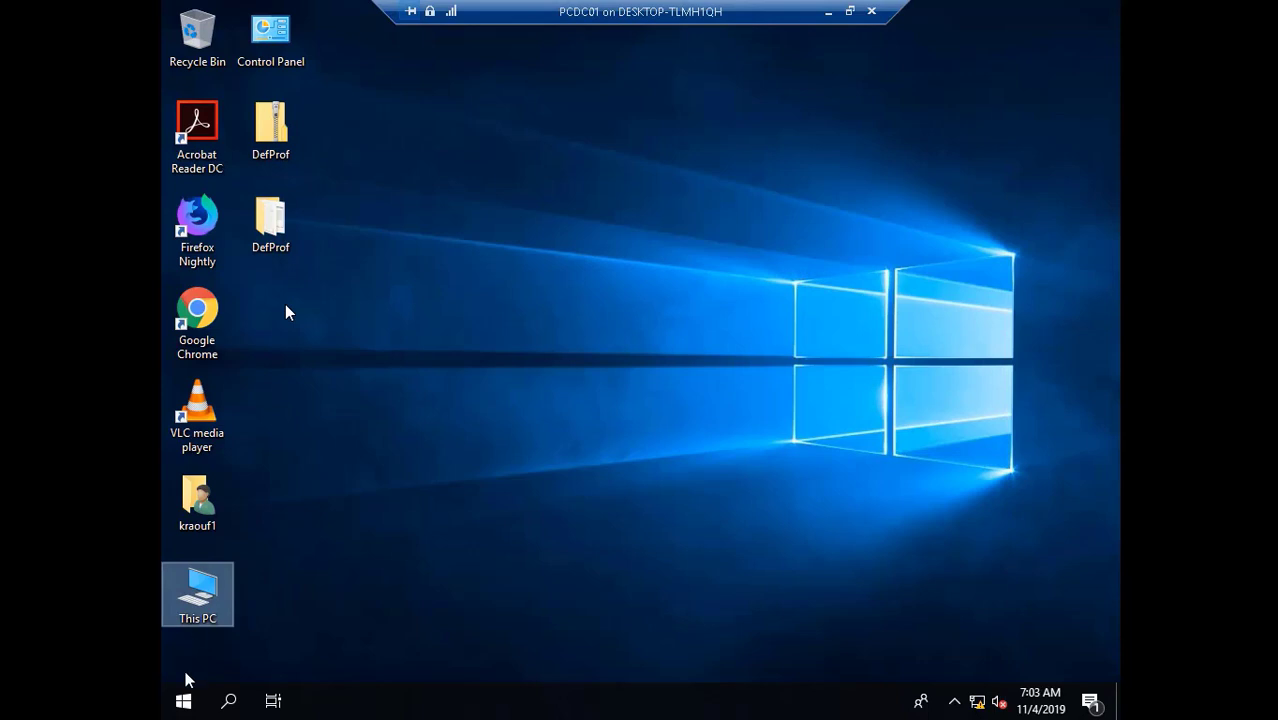
{"action": "left_click", "coordinate": [181, 704]}
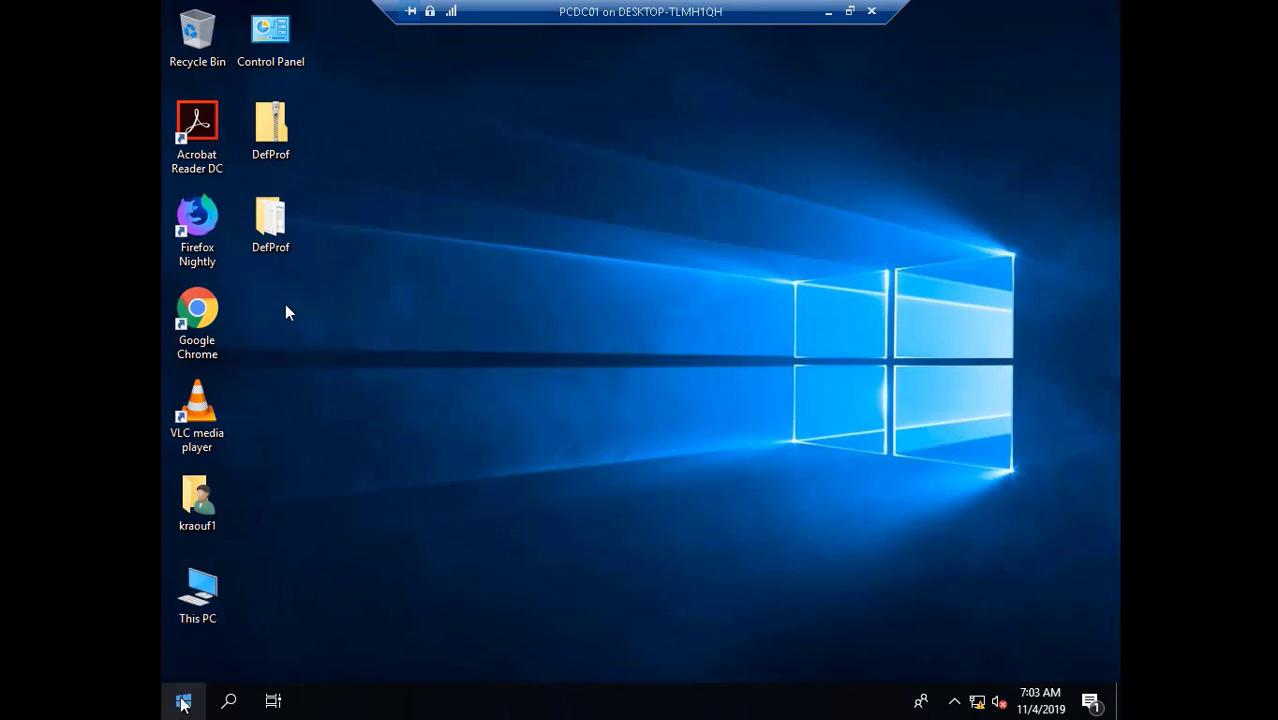
{"action": "left_click", "coordinate": [181, 704]}
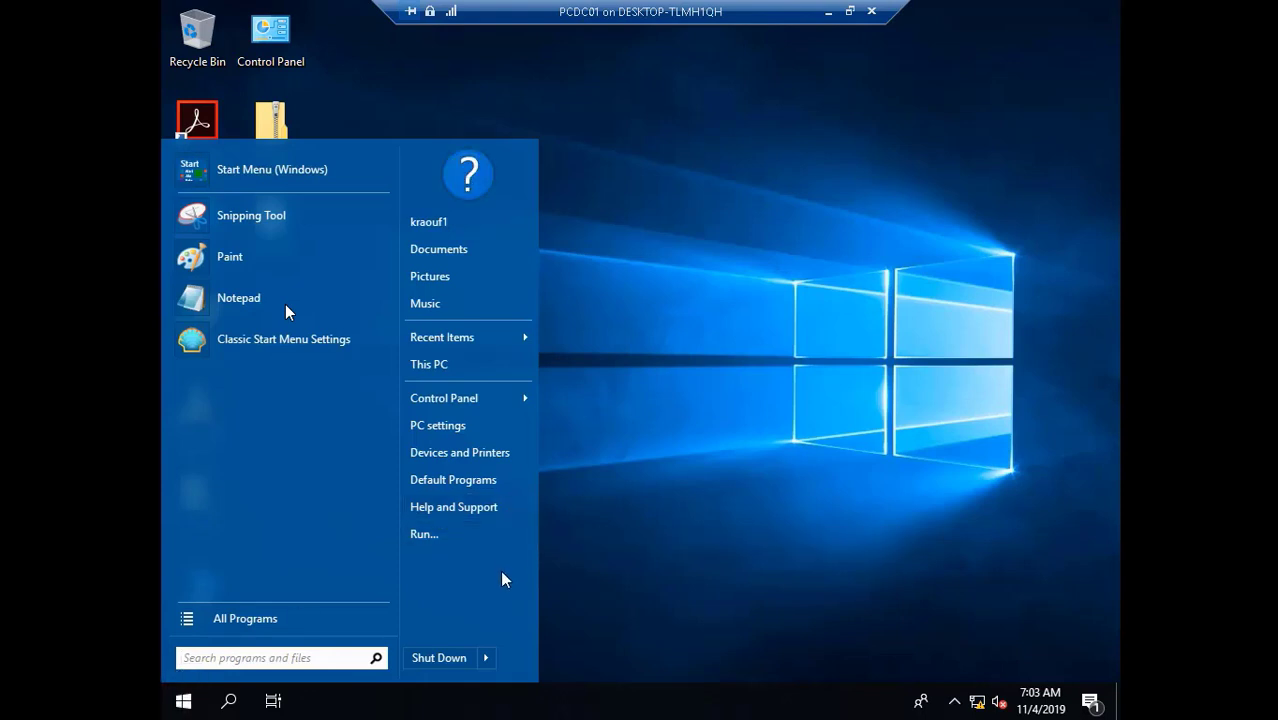
{"action": "left_click", "coordinate": [486, 660]}
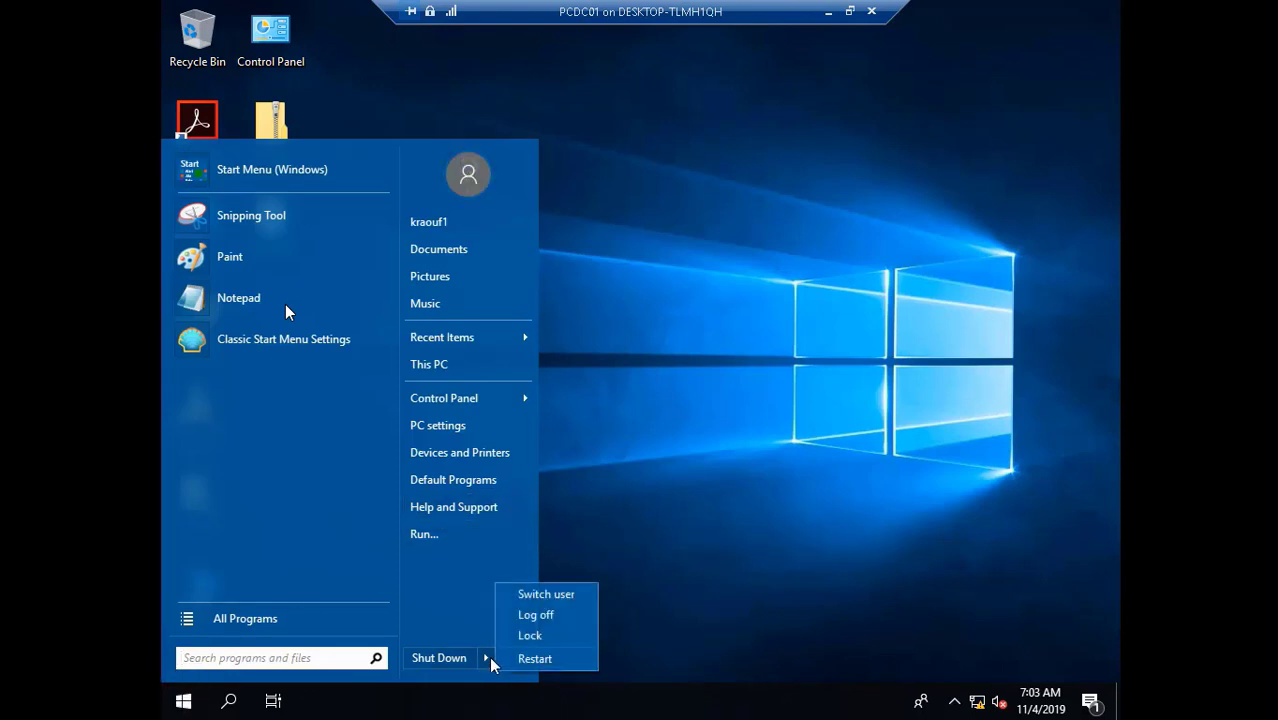
{"action": "left_click", "coordinate": [526, 659]}
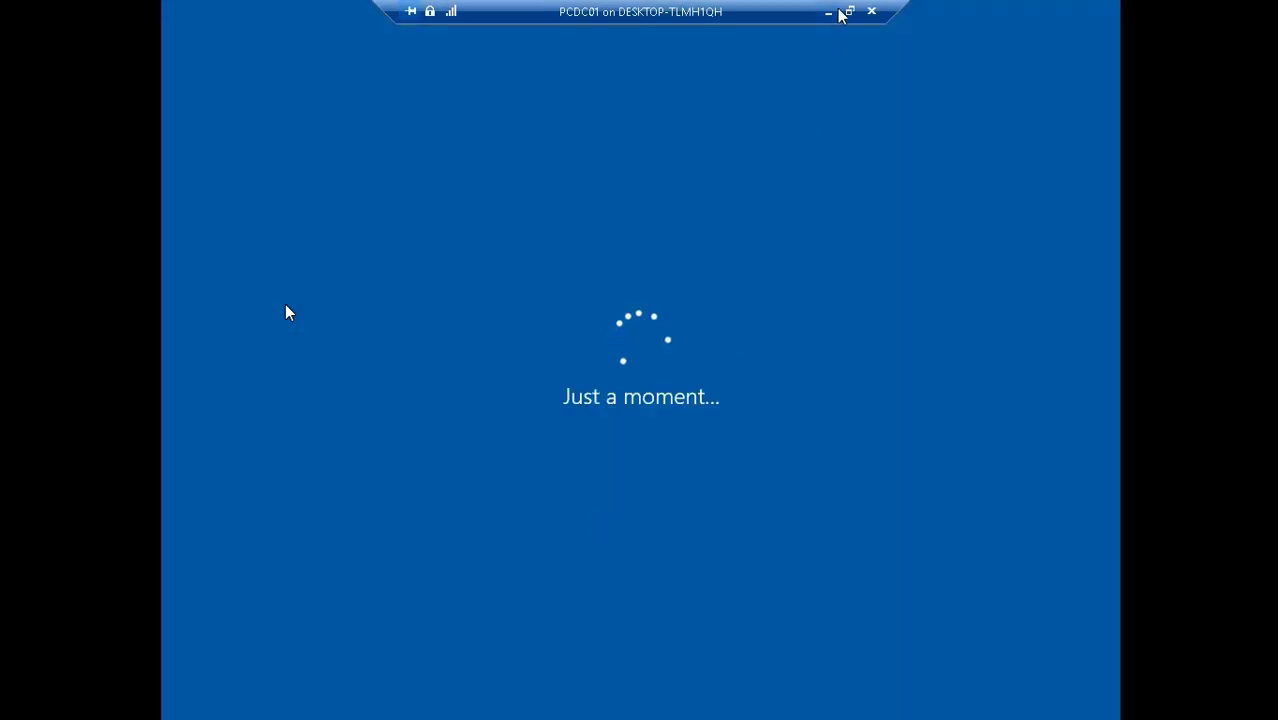
{"action": "left_click", "coordinate": [828, 12]}
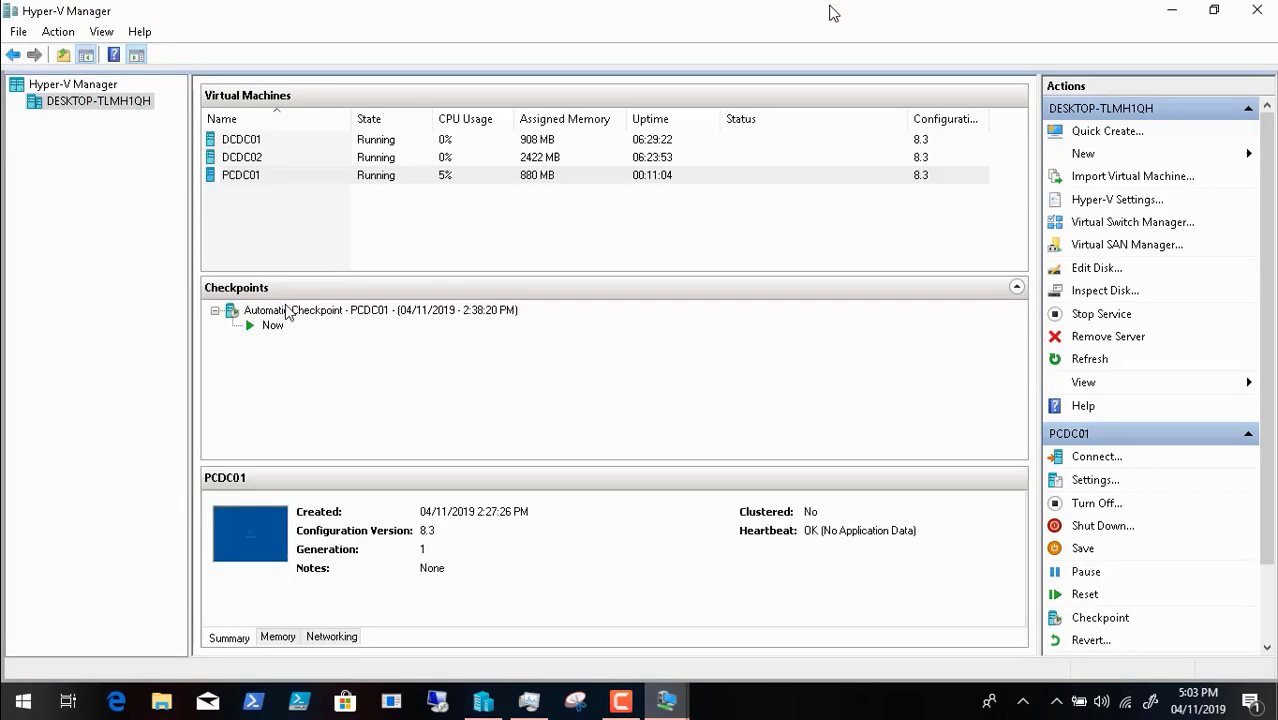
- Bring the restarted PCDC01 connection window back up from its taskbar preview
{"action": "left_click", "coordinate": [667, 708]}
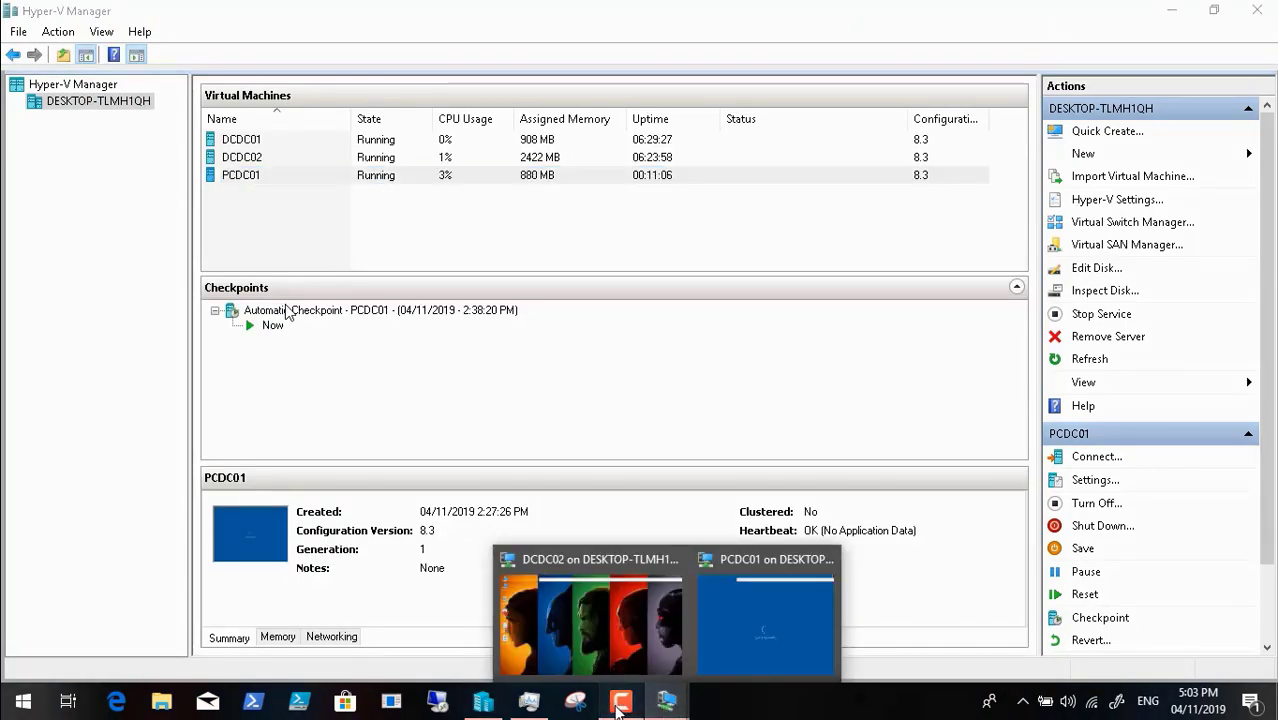
{"action": "left_click", "coordinate": [621, 701]}
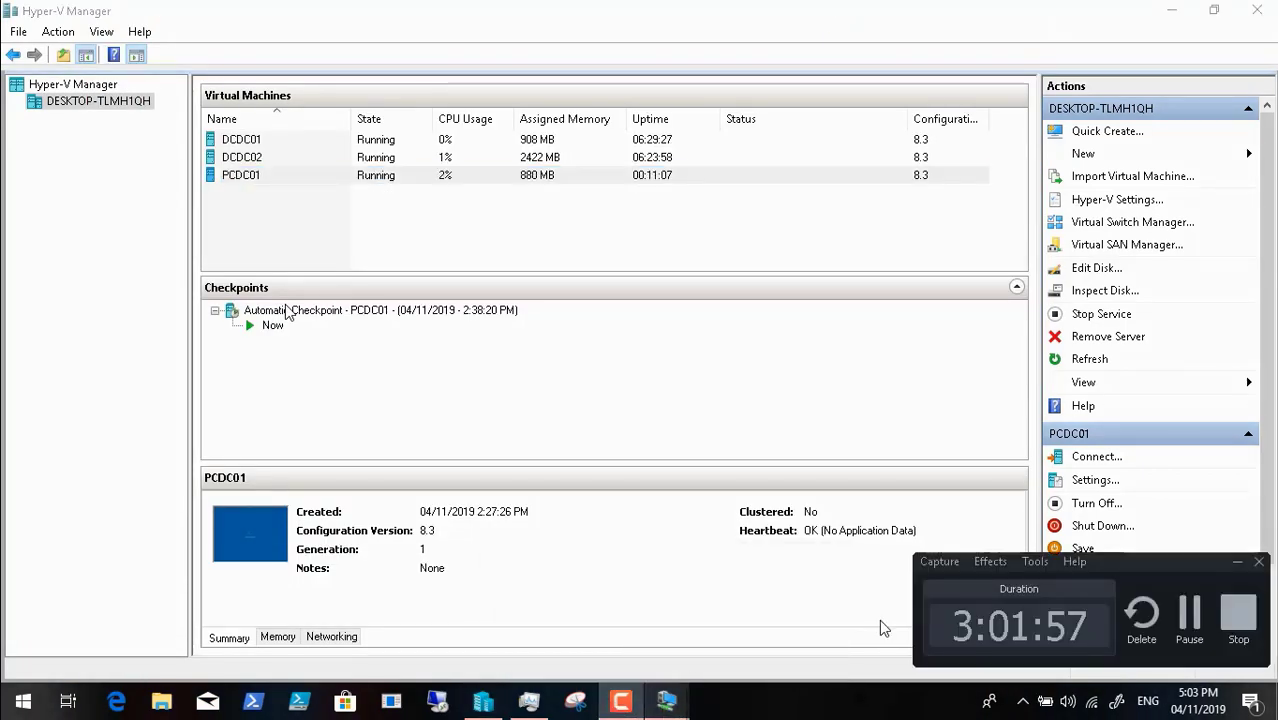
{"action": "left_click", "coordinate": [1188, 612]}
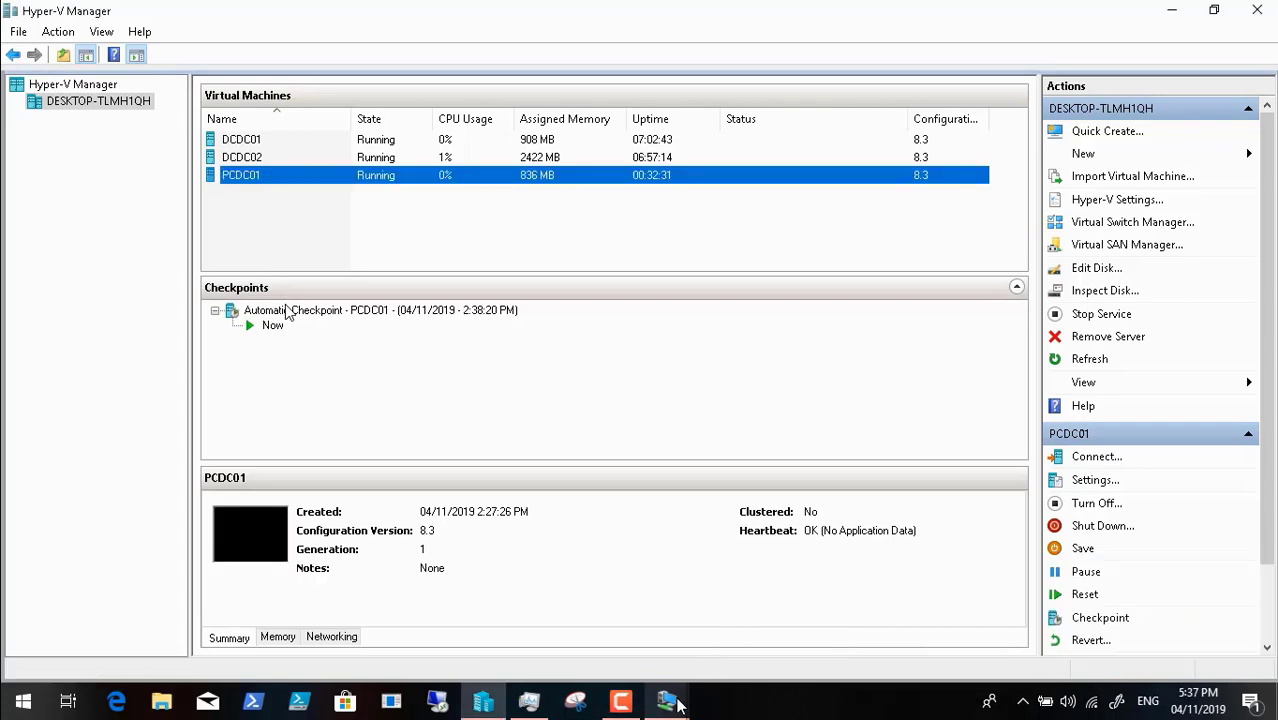
{"action": "mouse_move", "coordinate": [676, 705]}
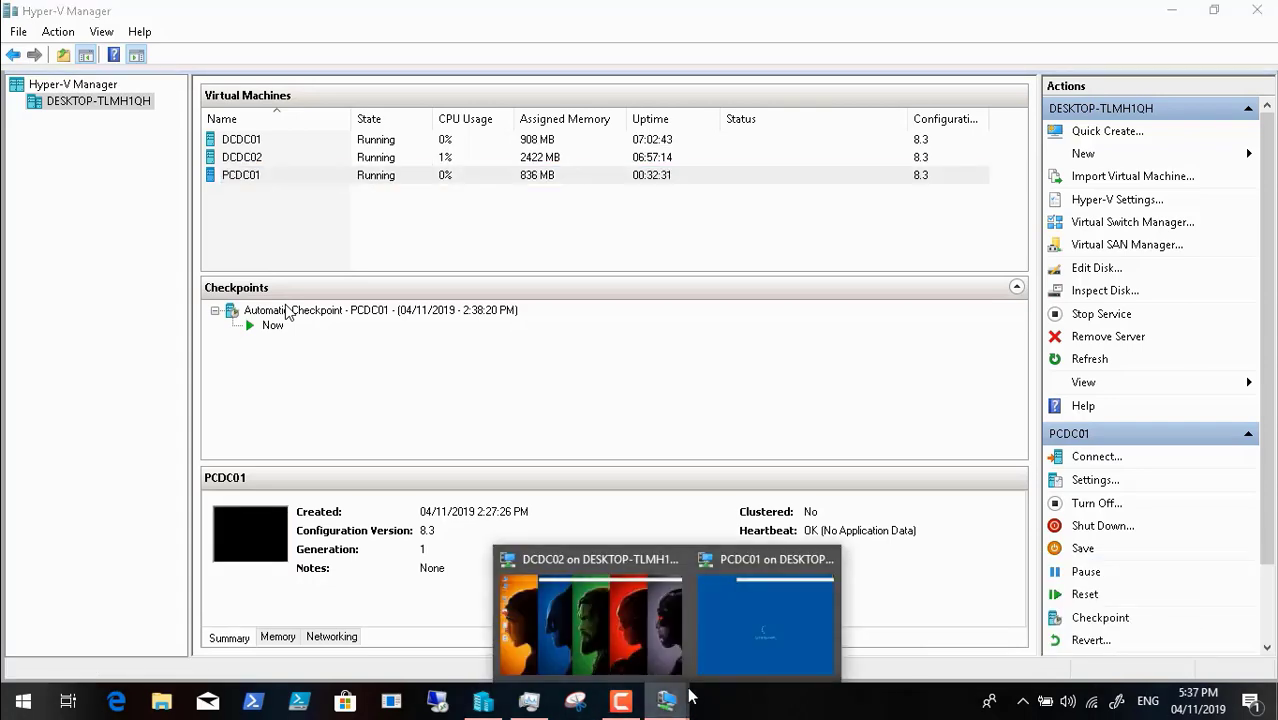
{"action": "left_click", "coordinate": [764, 631]}
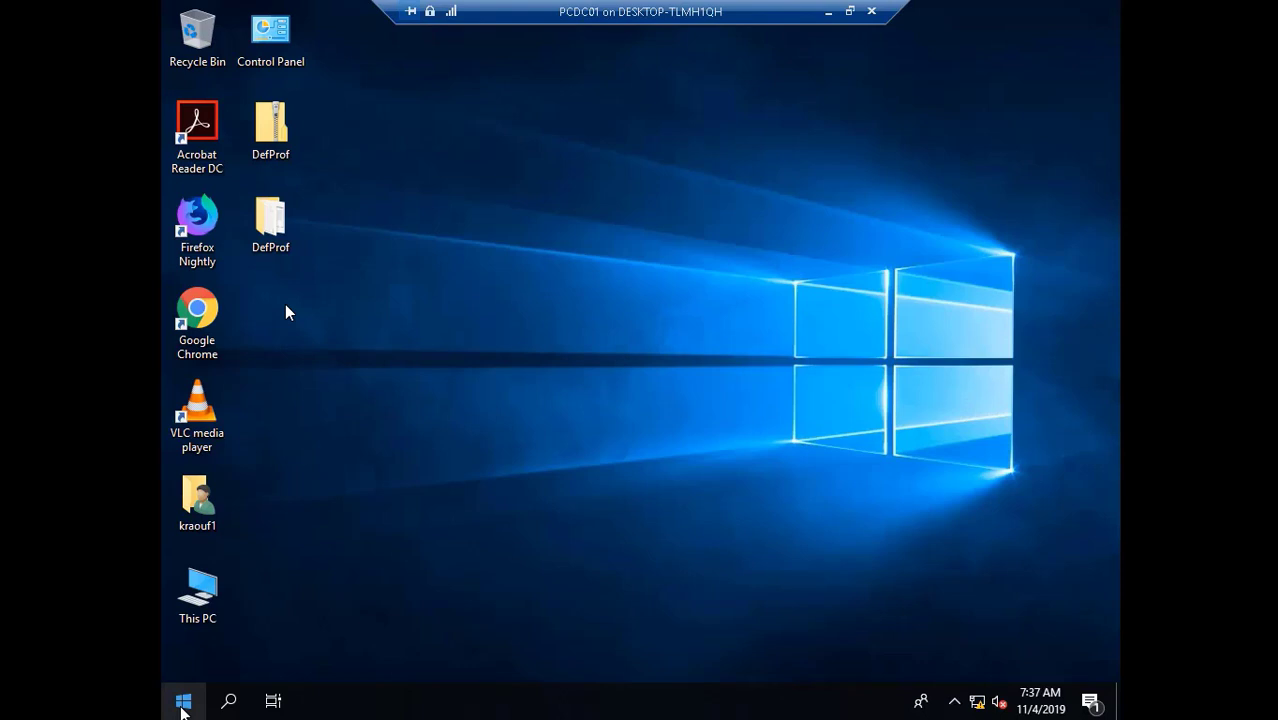
- Log off the current user from the Start menu's Shut Down options
{"action": "left_click", "coordinate": [183, 703]}
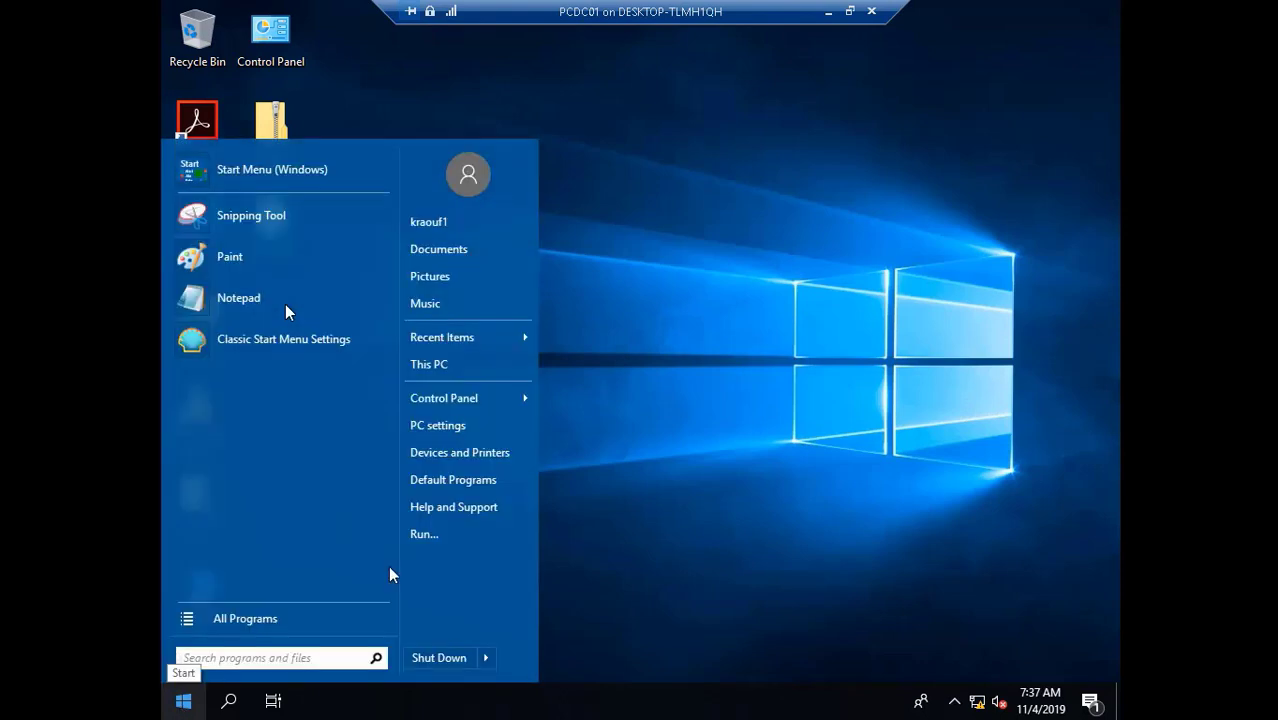
{"action": "mouse_move", "coordinate": [491, 655]}
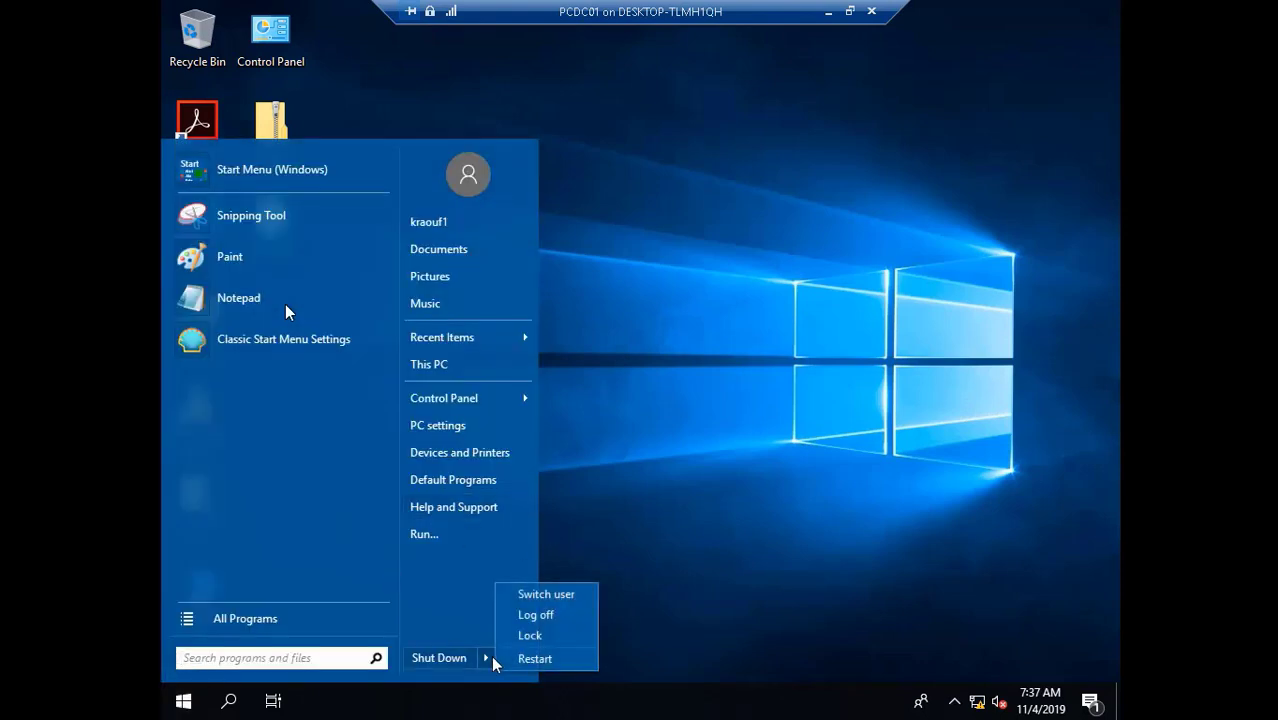
{"action": "left_click", "coordinate": [548, 617]}
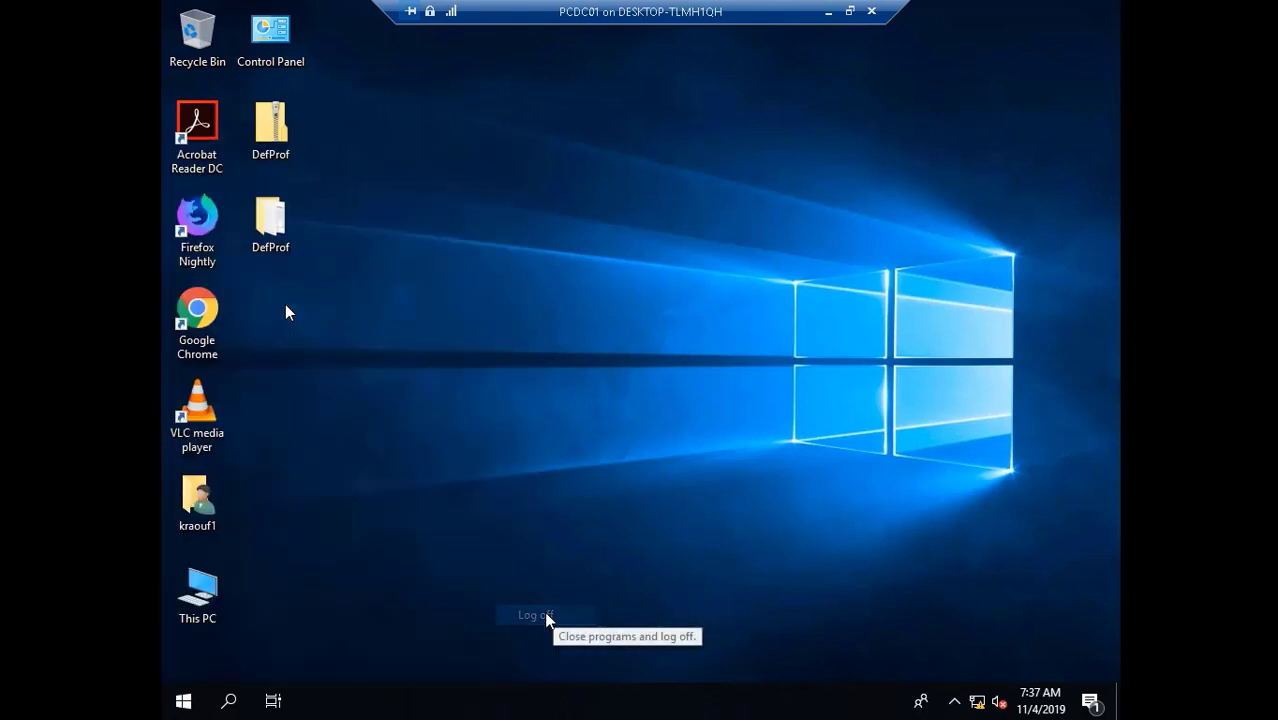
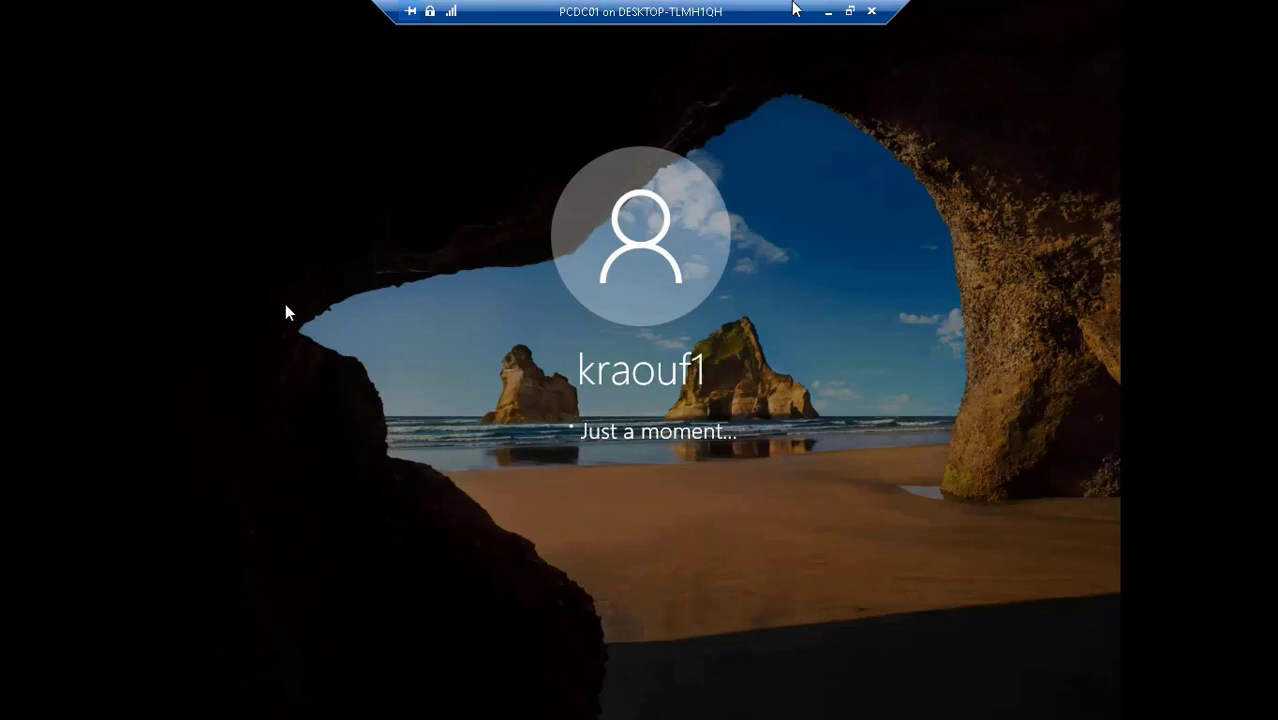
- Leave the full-screen console and bring the PCDC01 connection window back from the host taskbar
{"action": "left_click", "coordinate": [828, 11]}
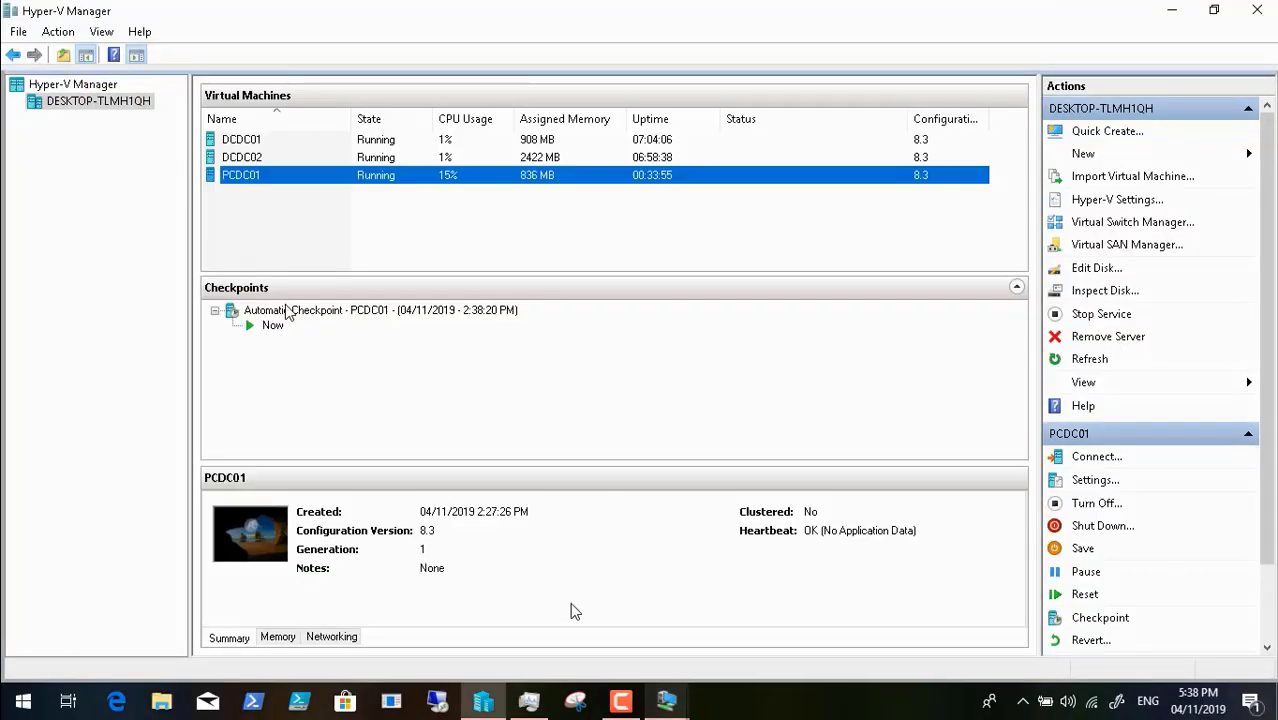
{"action": "left_click", "coordinate": [616, 698]}
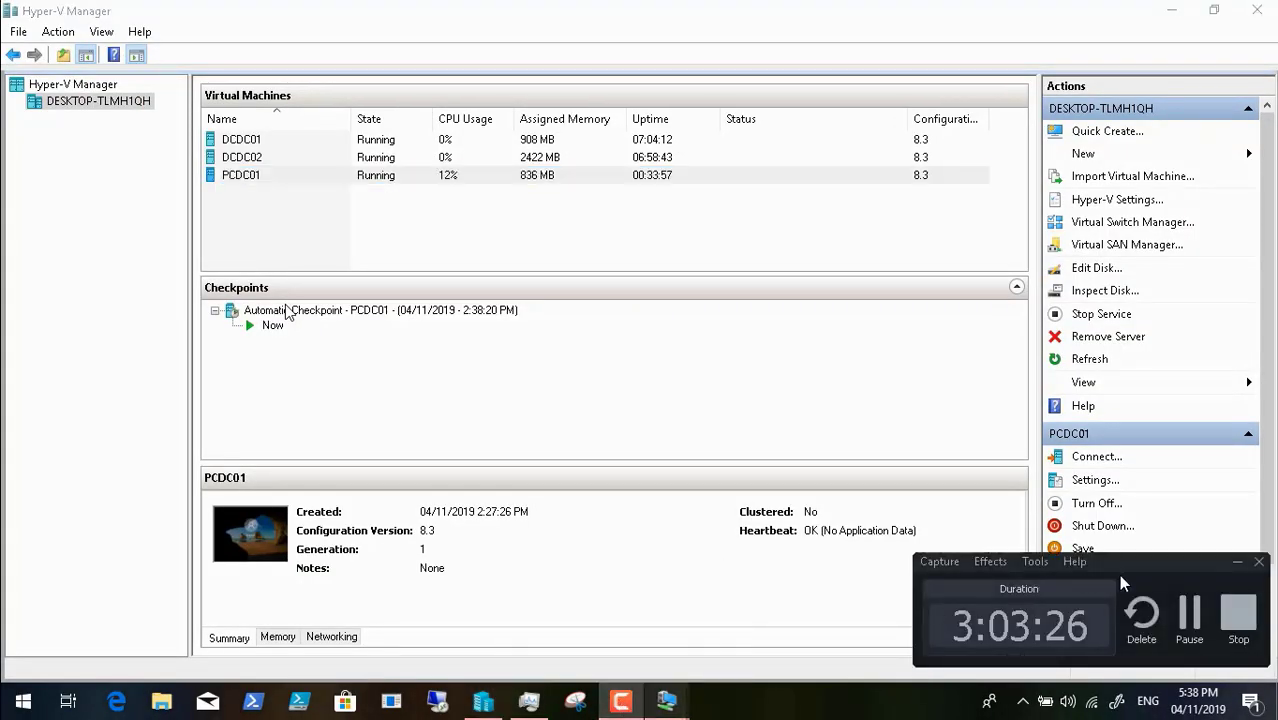
{"action": "left_click", "coordinate": [1189, 615]}
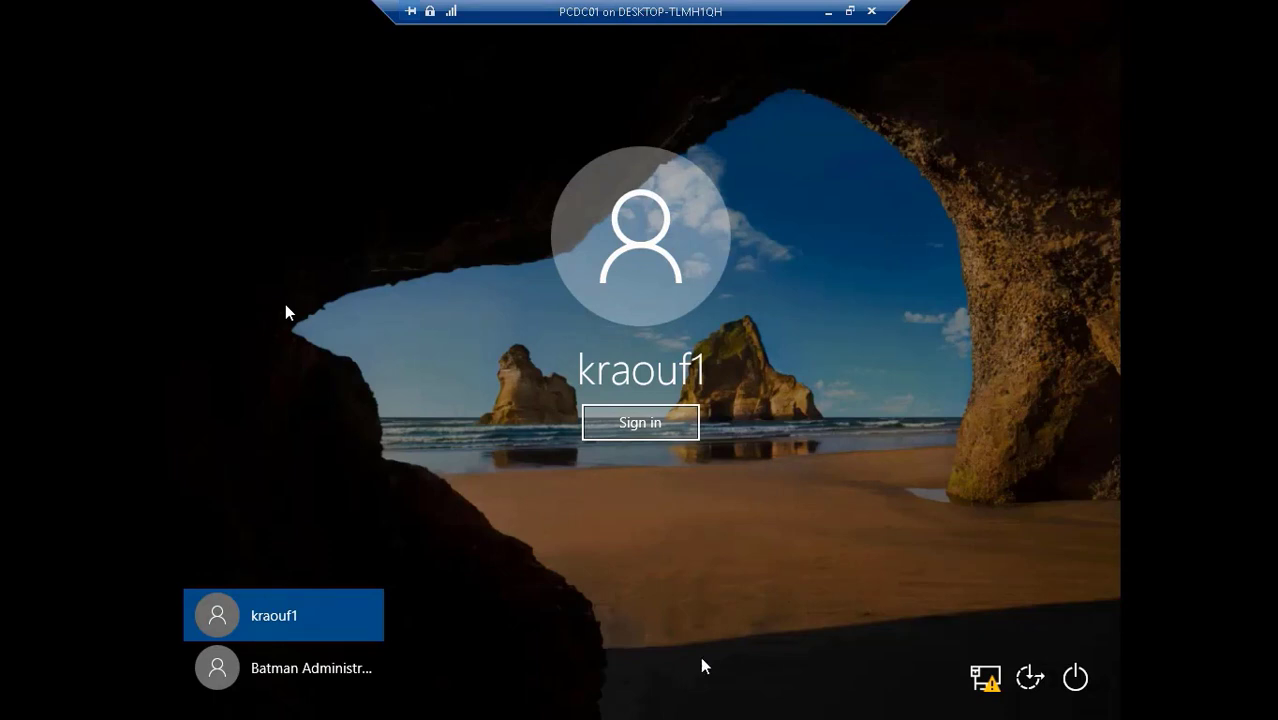
- Sign in to PCDC01 as the administrator account with its password
{"action": "left_click", "coordinate": [329, 671]}
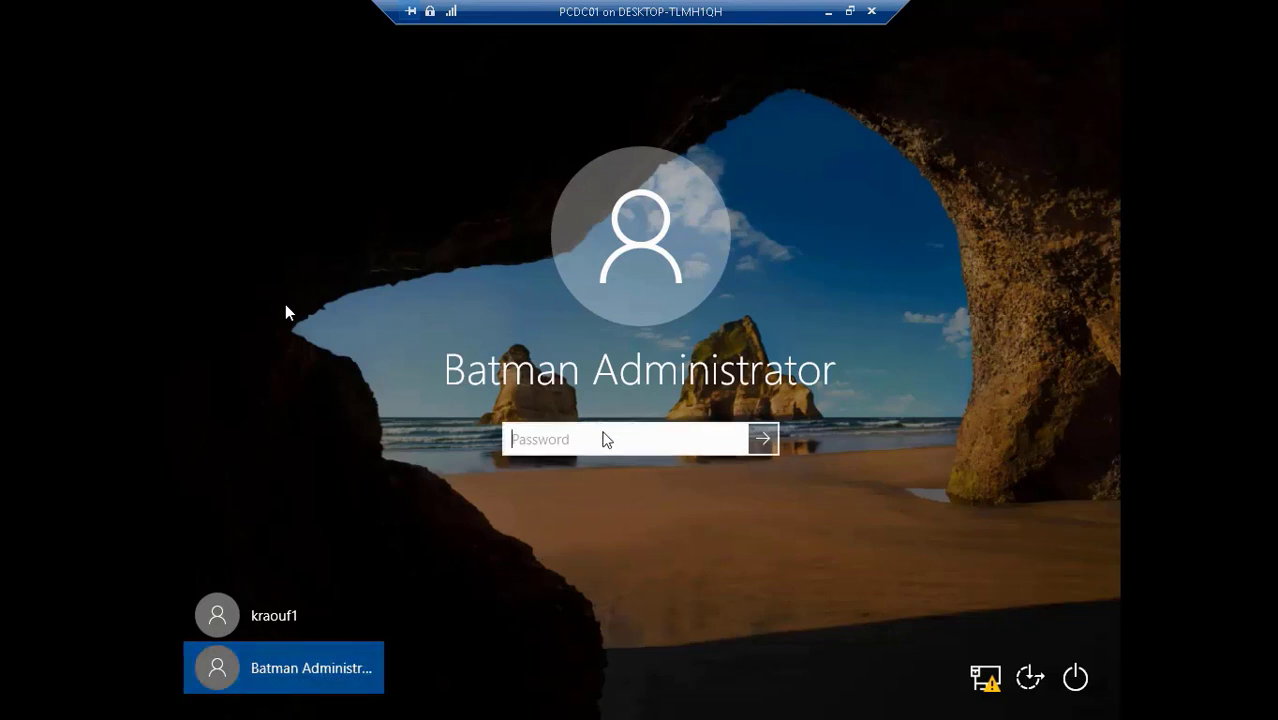
{"action": "type", "text": "**********"}
{"action": "key", "text": "Return"}
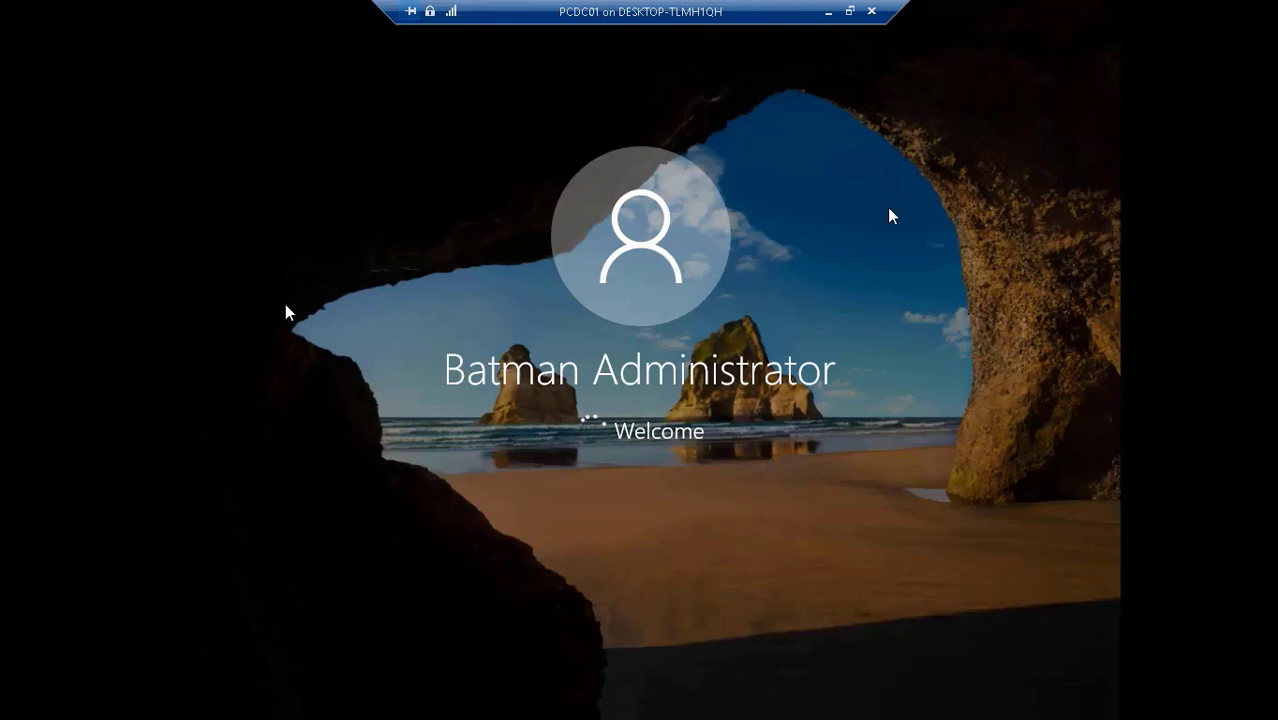
- Check the host's memory and CPU load in Task Manager, then return to the PCDC01 console
{"action": "left_click", "coordinate": [829, 12]}
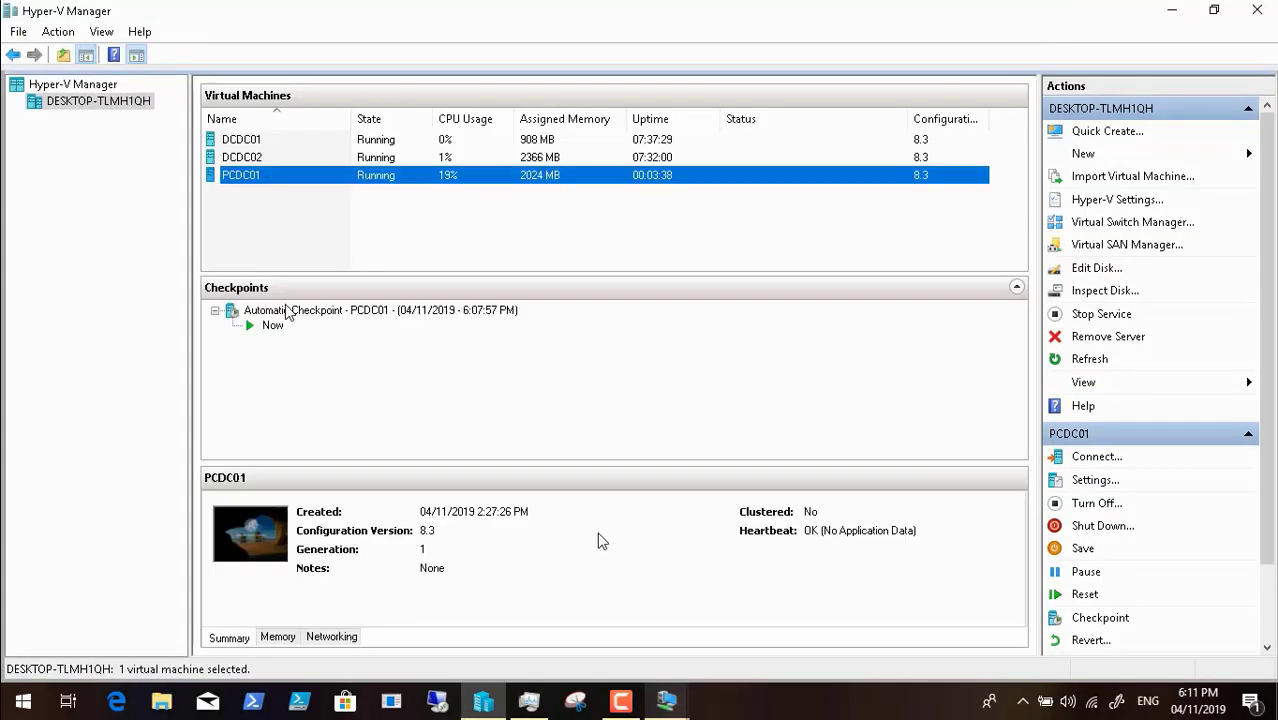
{"action": "left_click", "coordinate": [533, 707]}
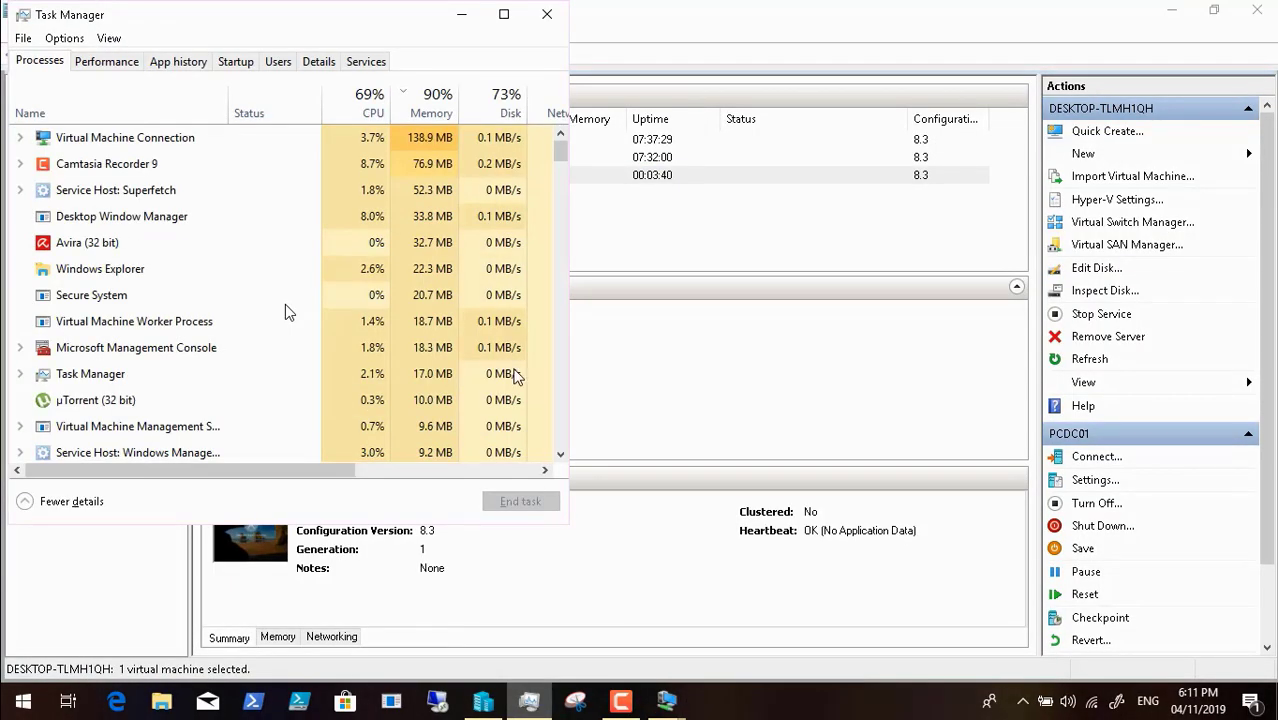
{"action": "left_click", "coordinate": [464, 13]}
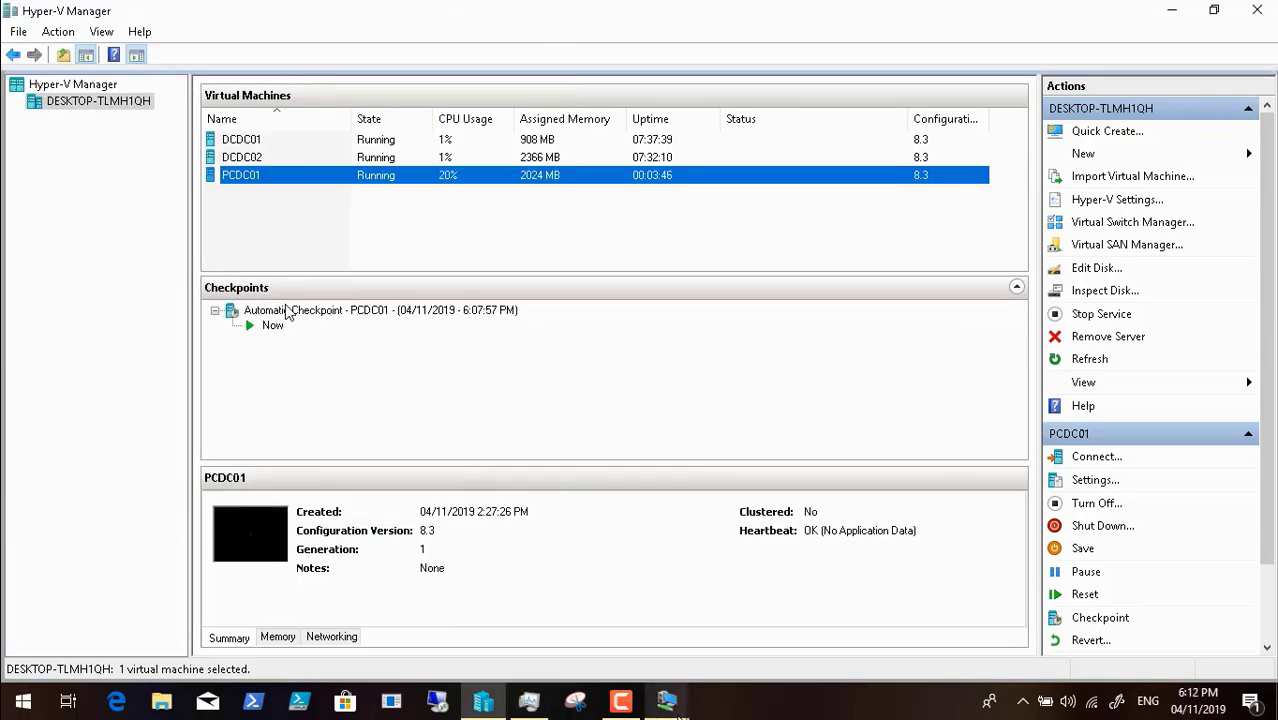
{"action": "mouse_move", "coordinate": [669, 696]}
{"action": "left_click", "coordinate": [741, 653]}
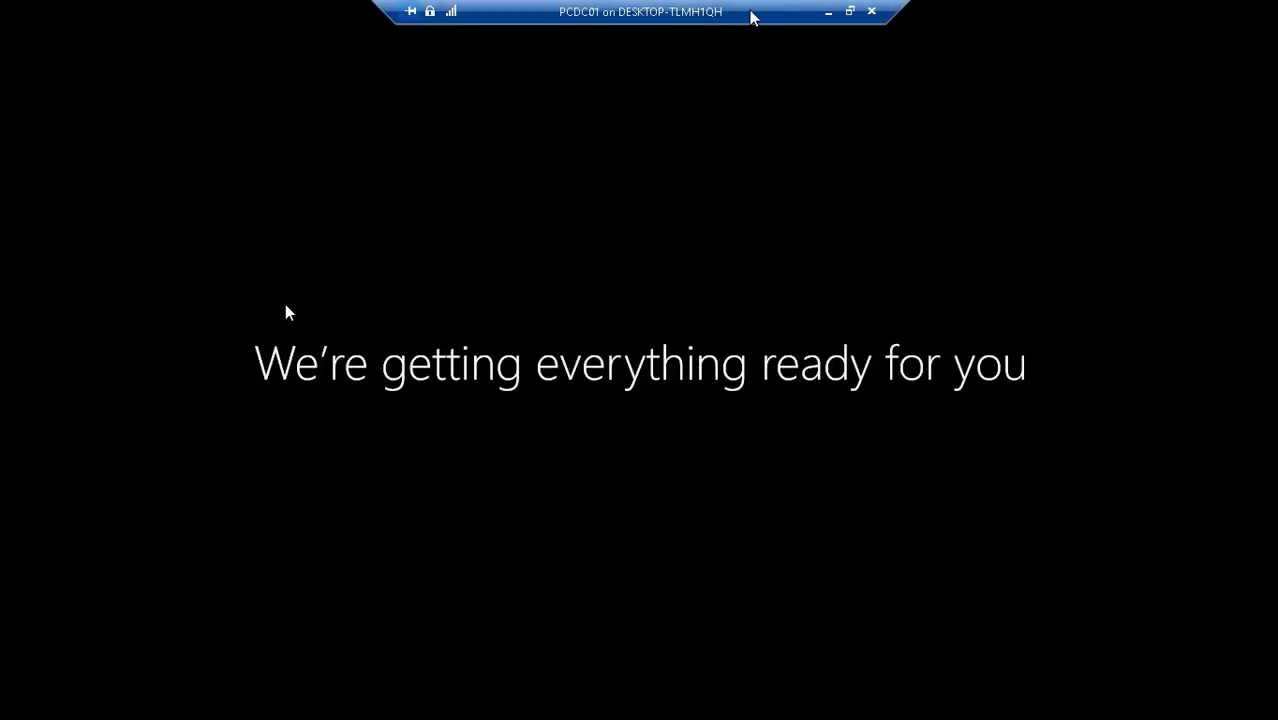
- Minimize the PCDC01 console and restore it full-screen from the VM Connection taskbar thumbnail
{"action": "left_click", "coordinate": [828, 11]}
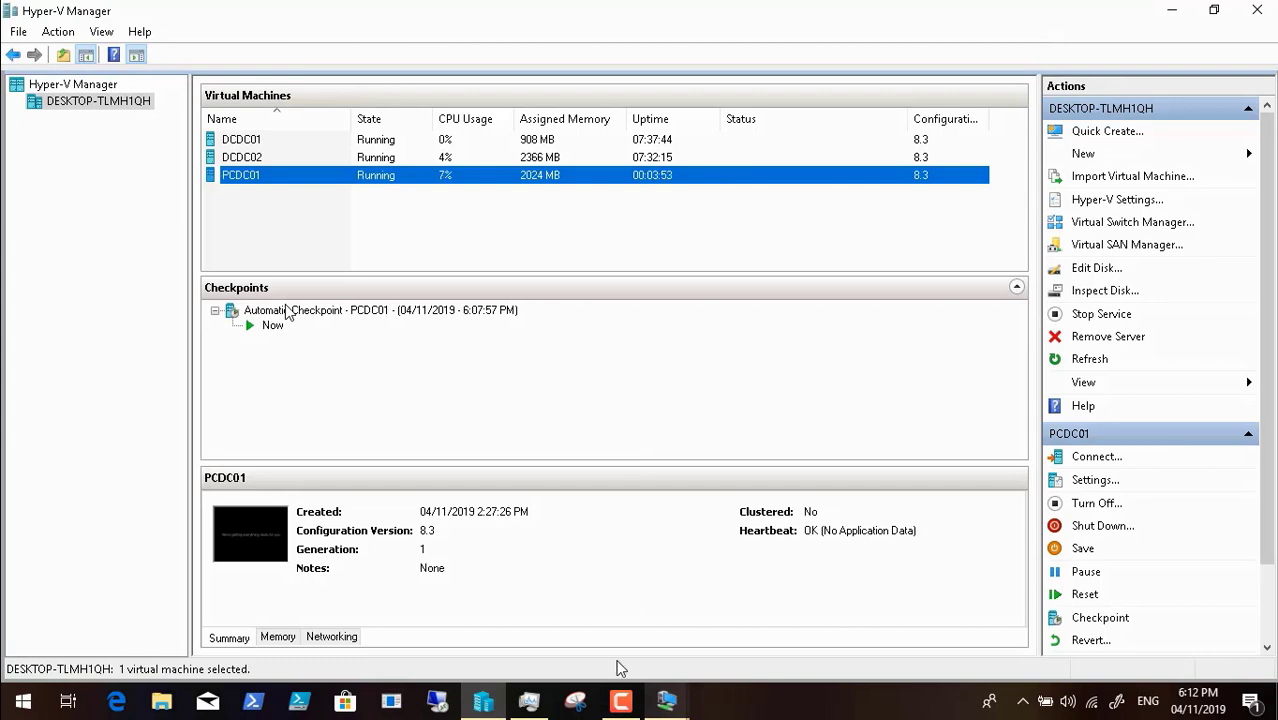
{"action": "left_click", "coordinate": [620, 704]}
{"action": "left_click", "coordinate": [620, 704]}
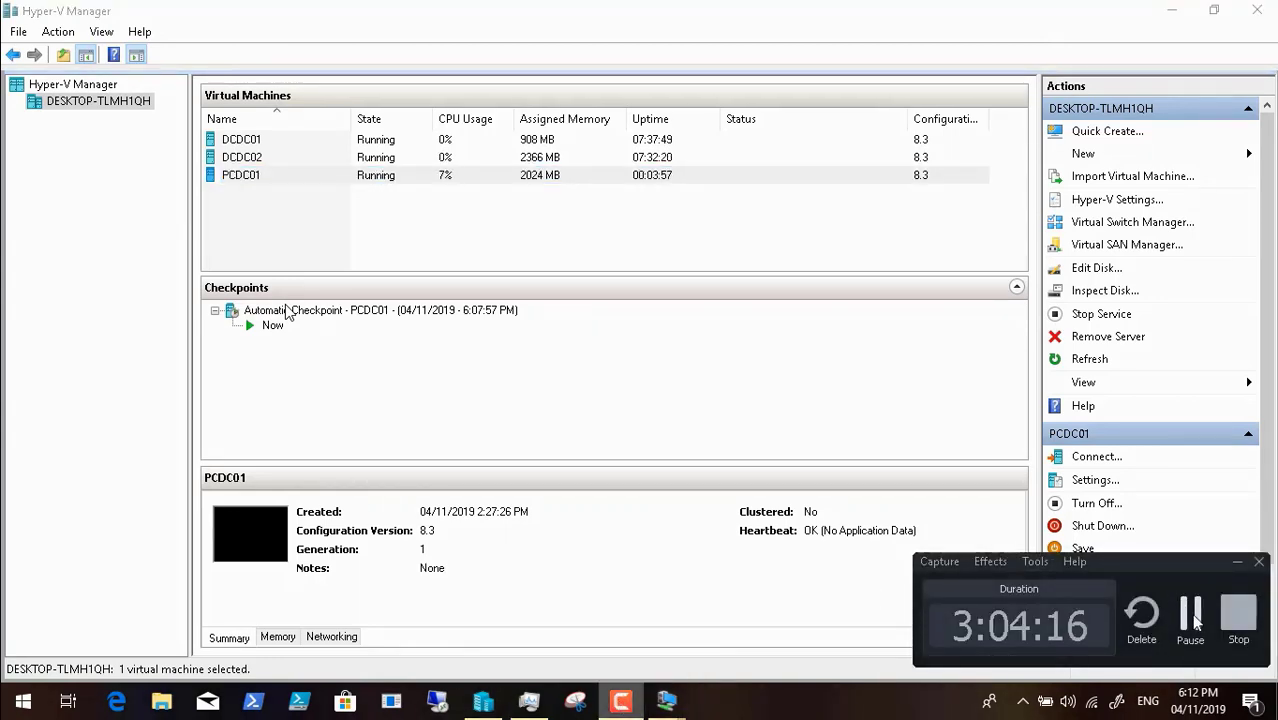
{"action": "left_click", "coordinate": [1189, 615]}
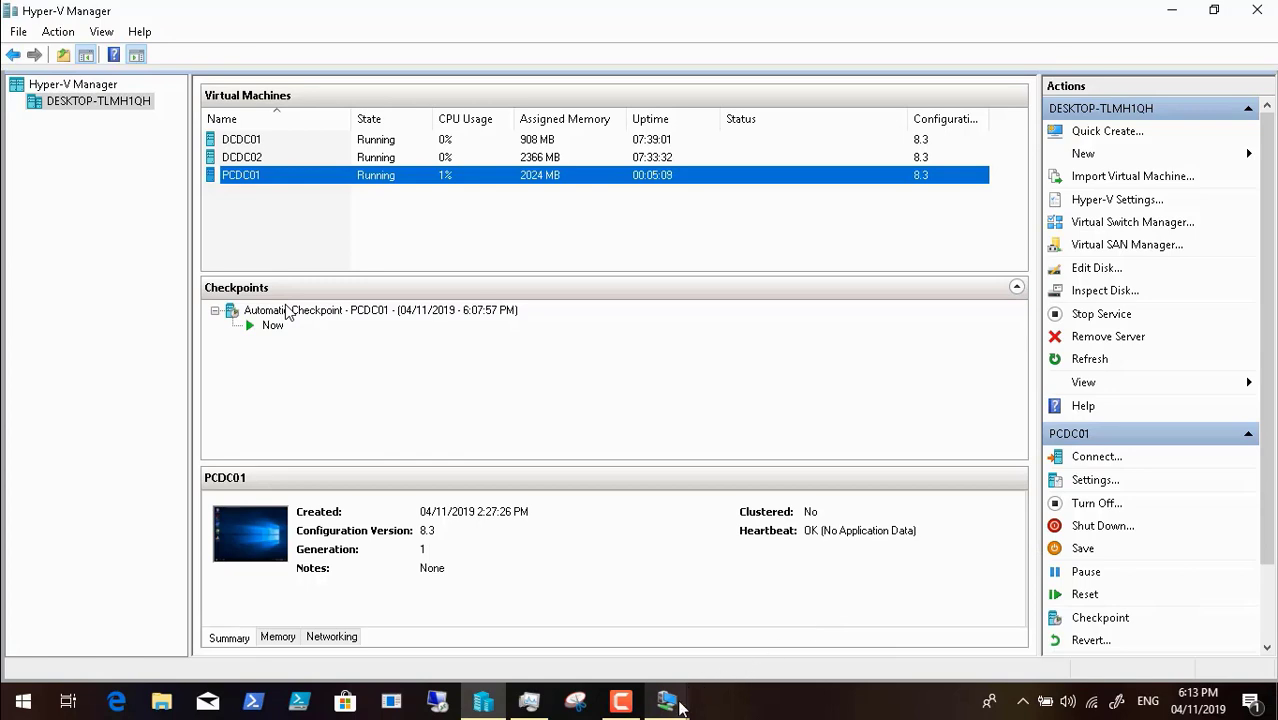
{"action": "left_click", "coordinate": [672, 704]}
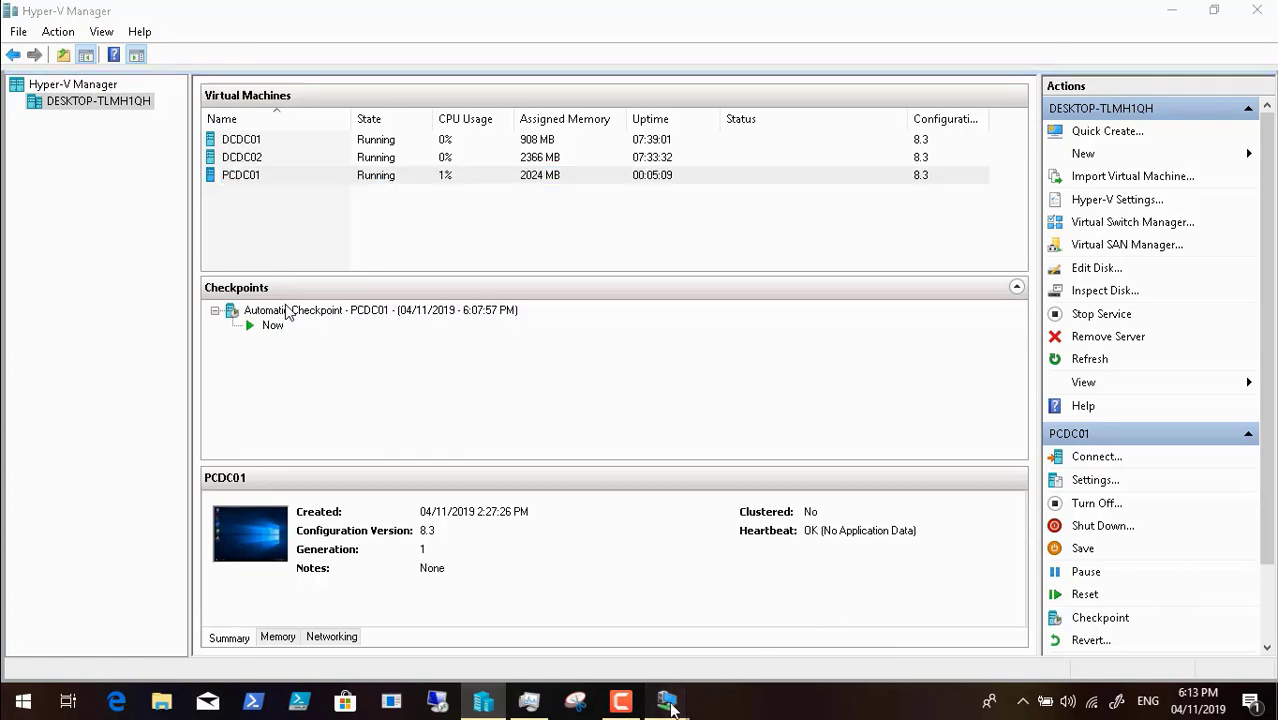
{"action": "left_click", "coordinate": [731, 645]}
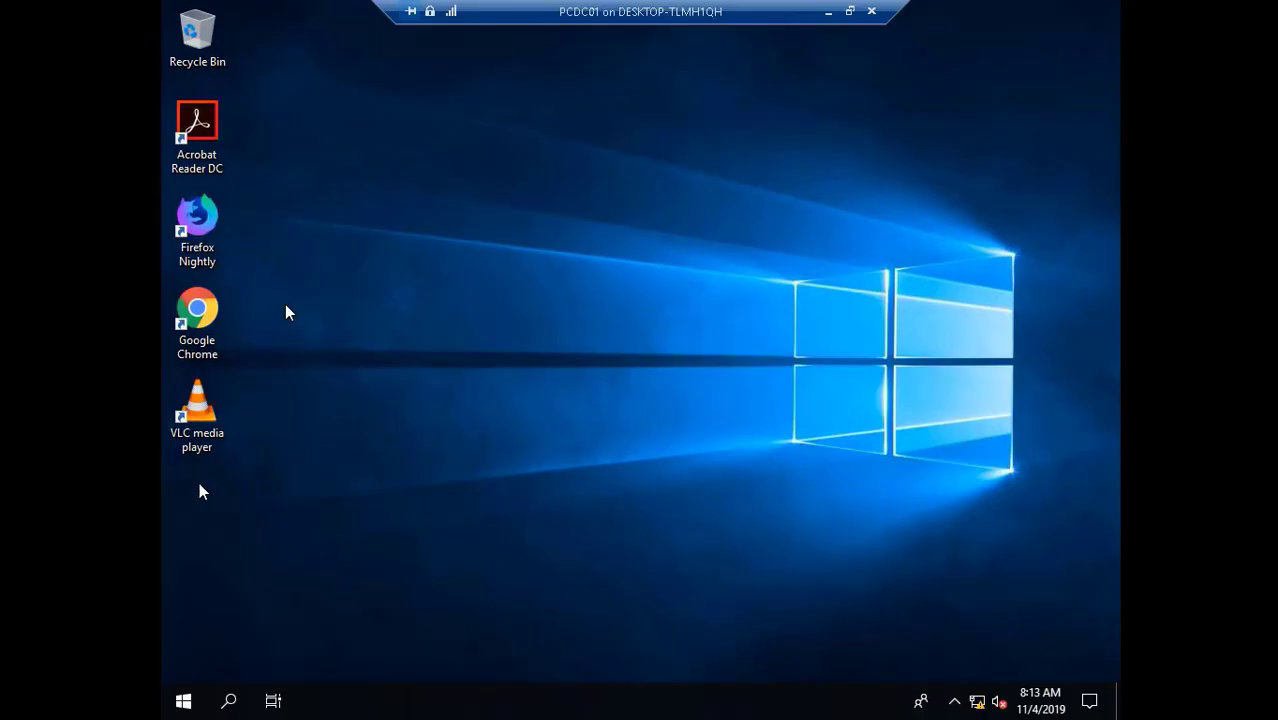
- Accept the Classic Start Menu settings, close the Start menu, and open File Explorer with Win+E
{"action": "left_click", "coordinate": [182, 702]}
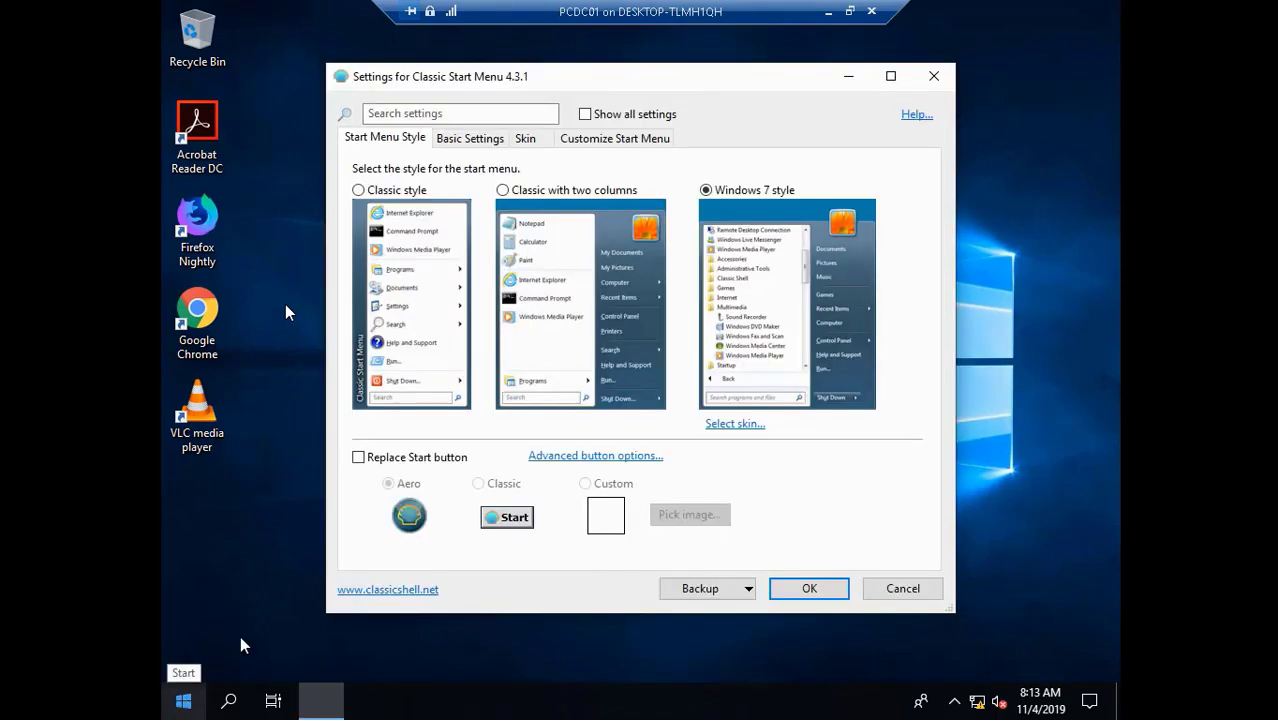
{"action": "left_click", "coordinate": [812, 588]}
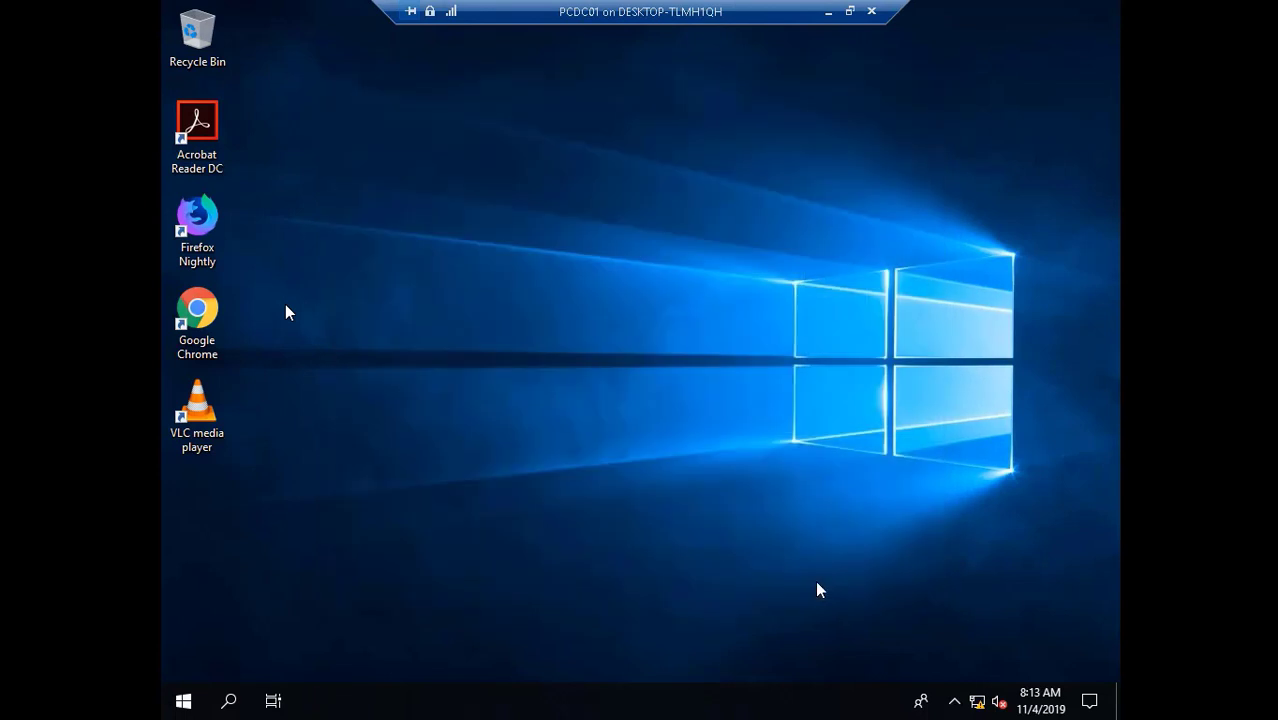
{"action": "left_click", "coordinate": [184, 703]}
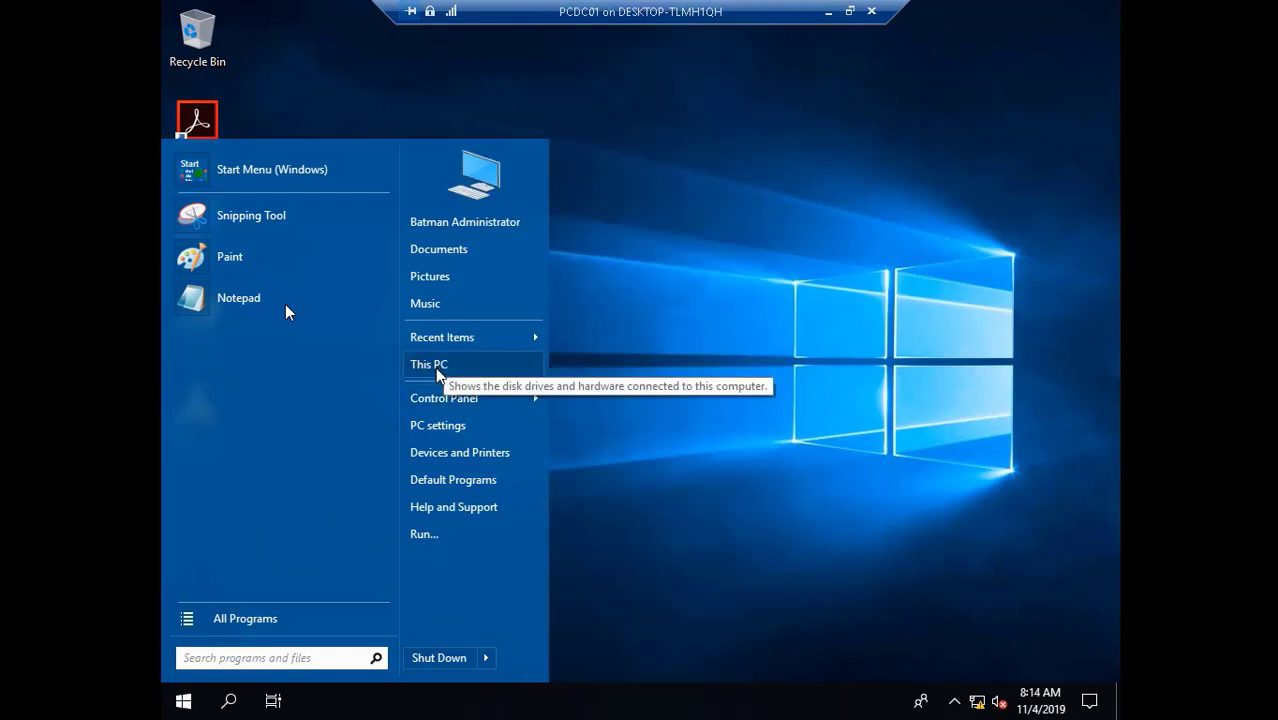
{"action": "left_click", "coordinate": [436, 370]}
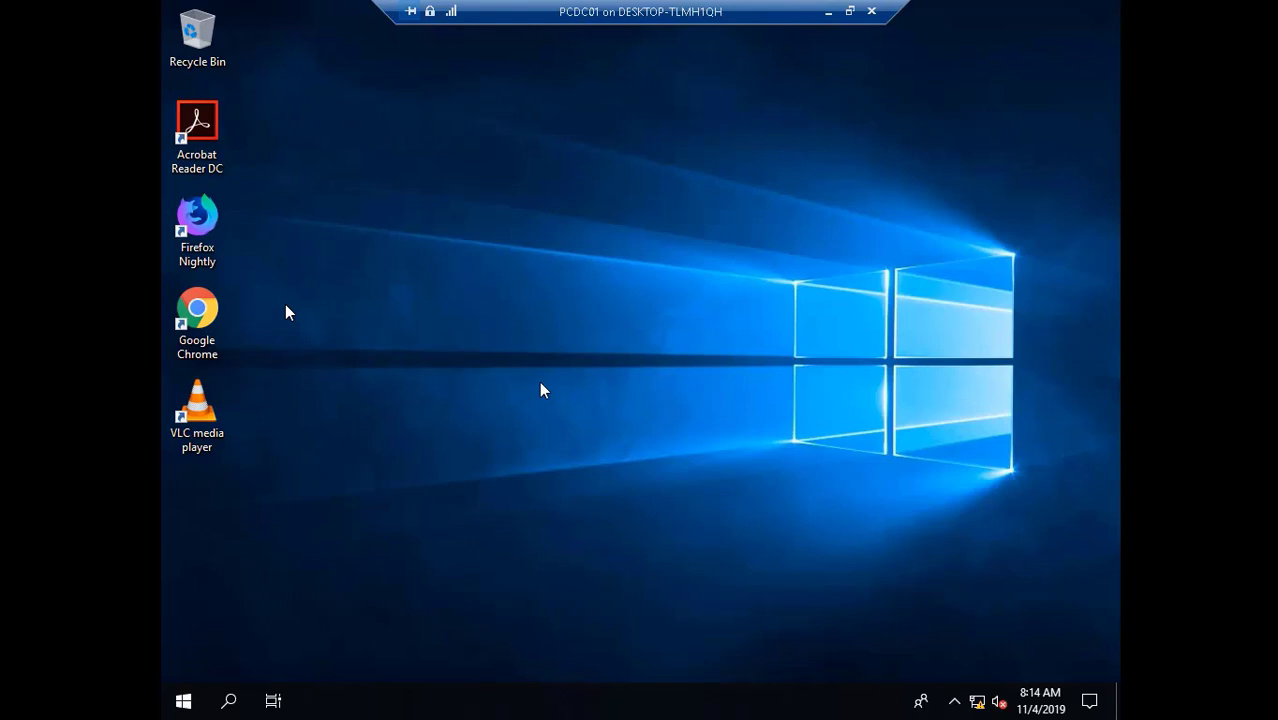
{"action": "key", "text": "super+e"}
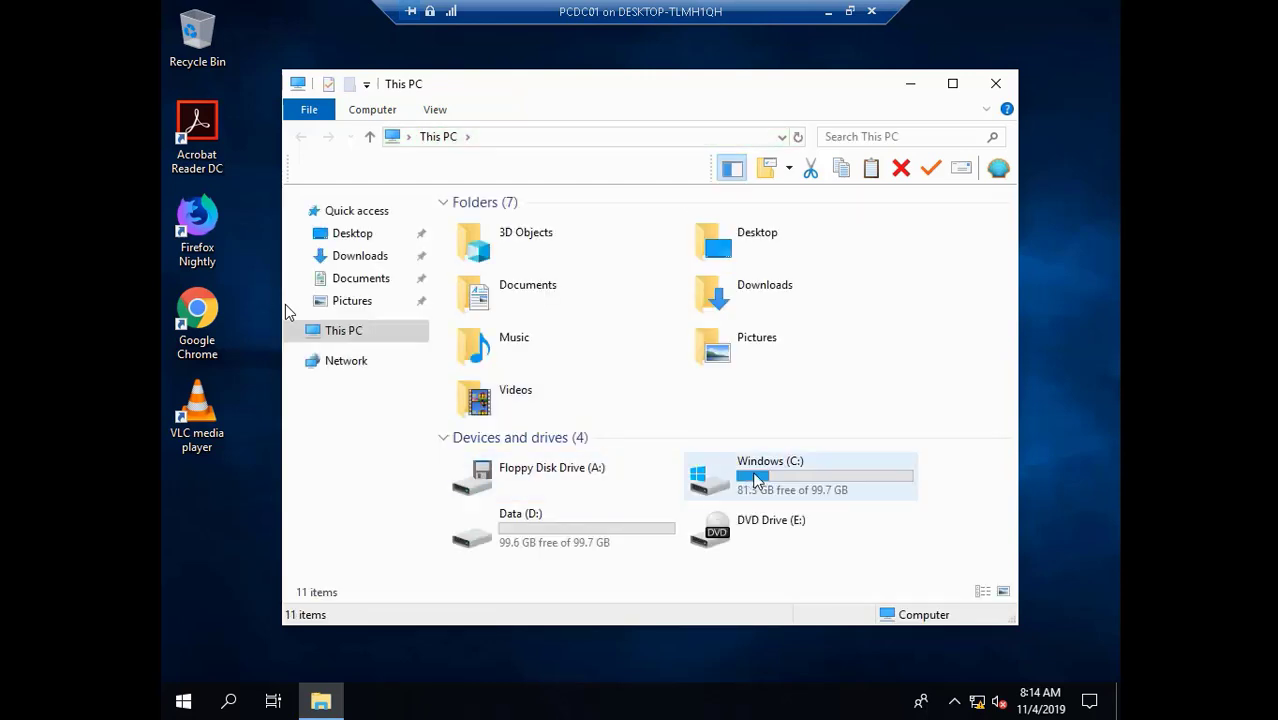
- Browse to Windows (C:) > Users and select the Administrator profile folder
{"action": "left_click", "coordinate": [752, 480]}
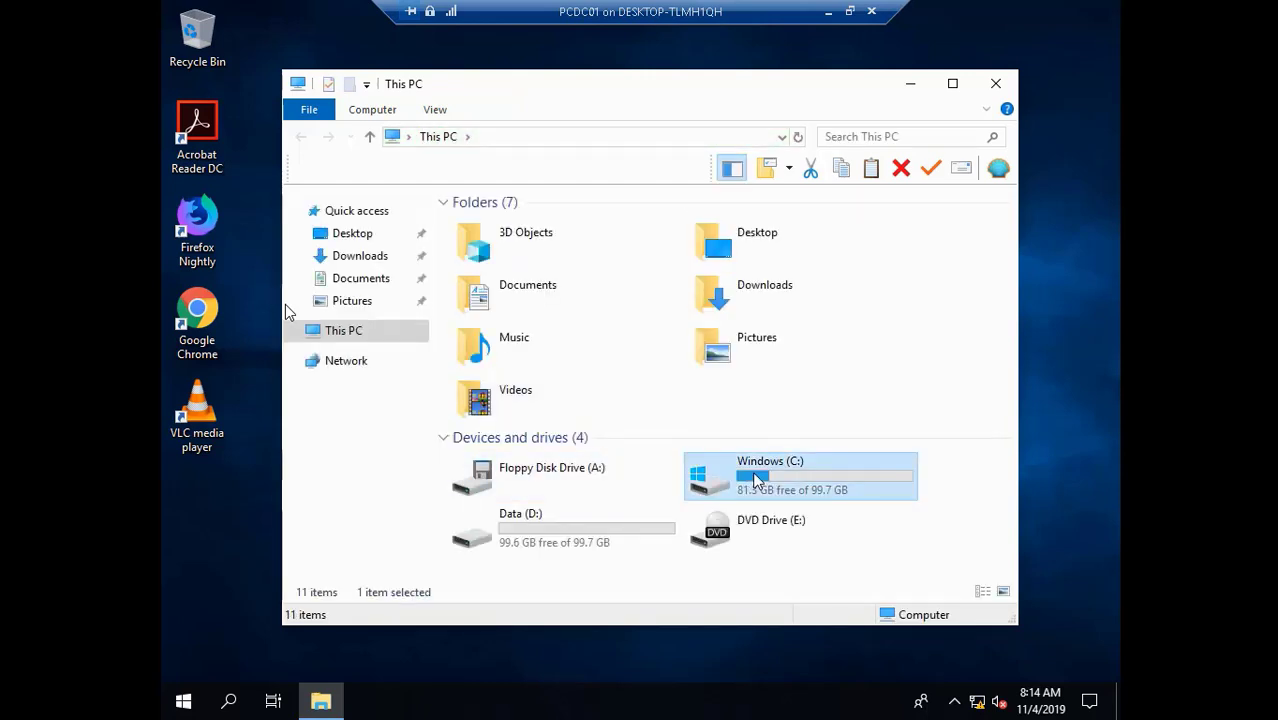
{"action": "double_click", "coordinate": [757, 481]}
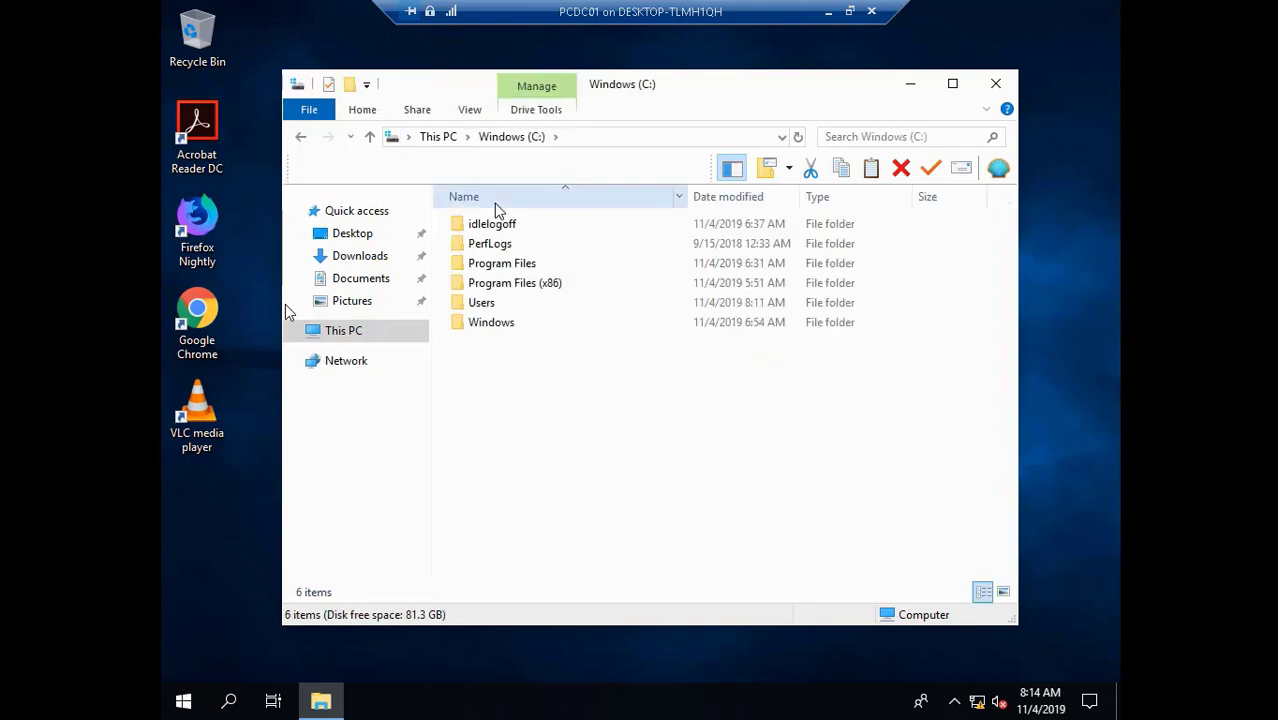
{"action": "left_click", "coordinate": [491, 304]}
{"action": "double_click", "coordinate": [482, 303]}
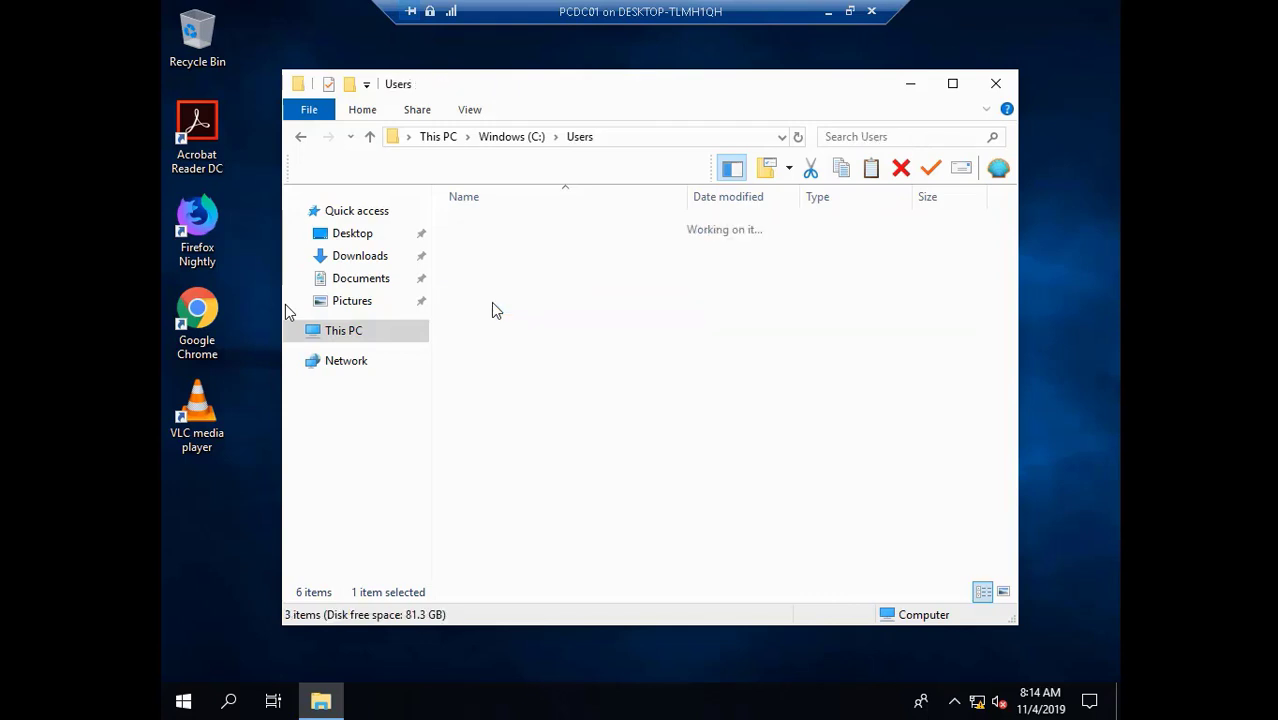
{"action": "left_click", "coordinate": [503, 229]}
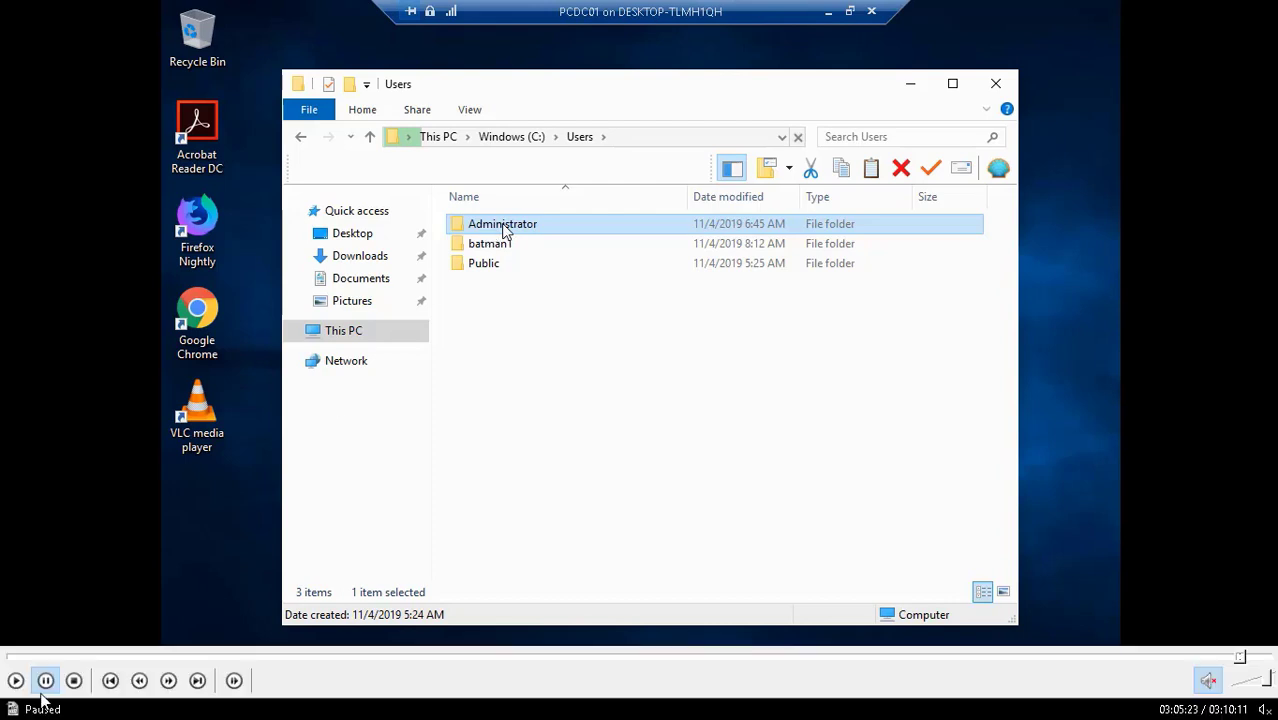
- Return File Explorer to the This PC drives view
{"action": "left_click", "coordinate": [20, 682]}
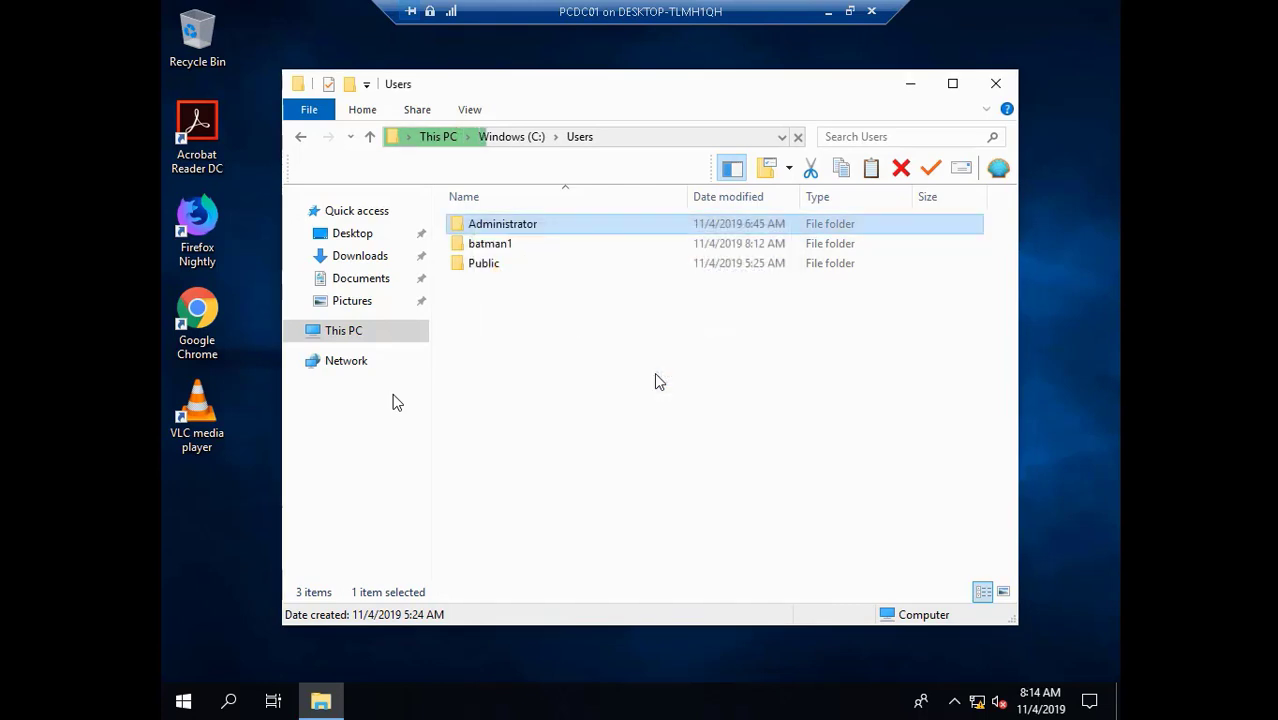
{"action": "mouse_move", "coordinate": [40, 681]}
{"action": "left_click", "coordinate": [46, 680]}
{"action": "left_click", "coordinate": [16, 680]}
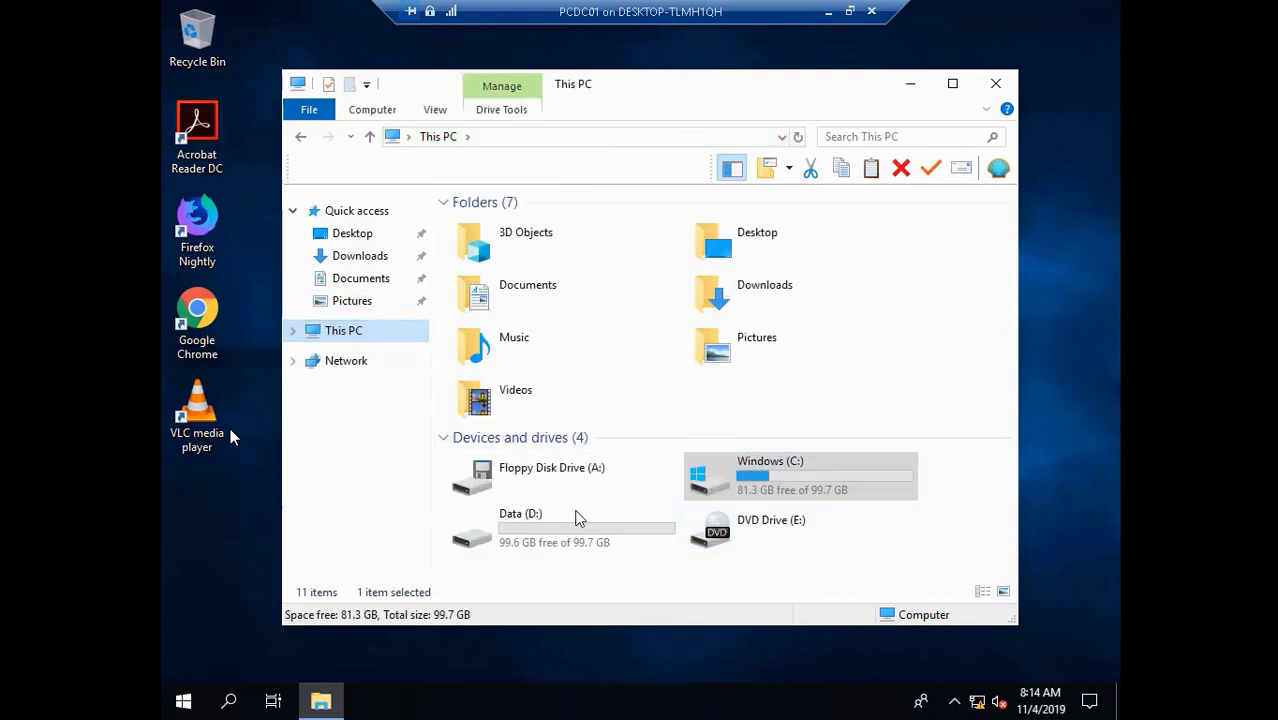
- Copy the DefProf folder from D:\My Documents\Desktop, then close File Explorer
{"action": "double_click", "coordinate": [578, 518]}
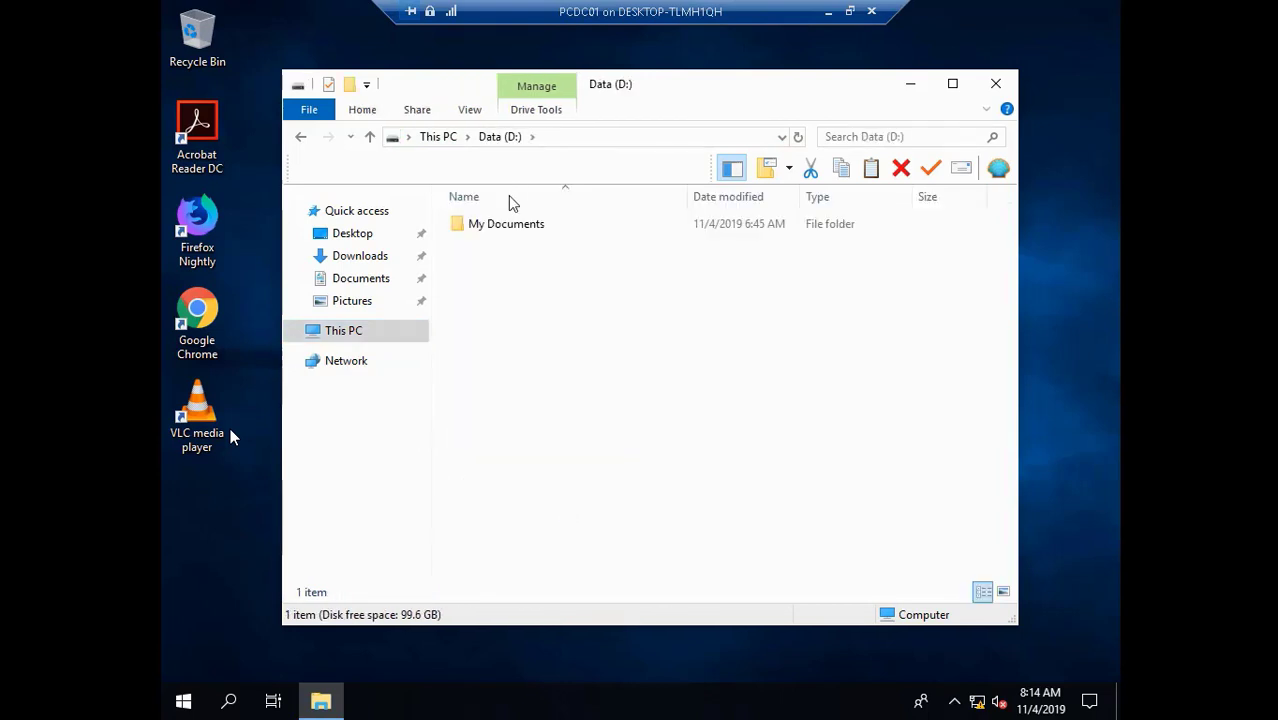
{"action": "double_click", "coordinate": [506, 226]}
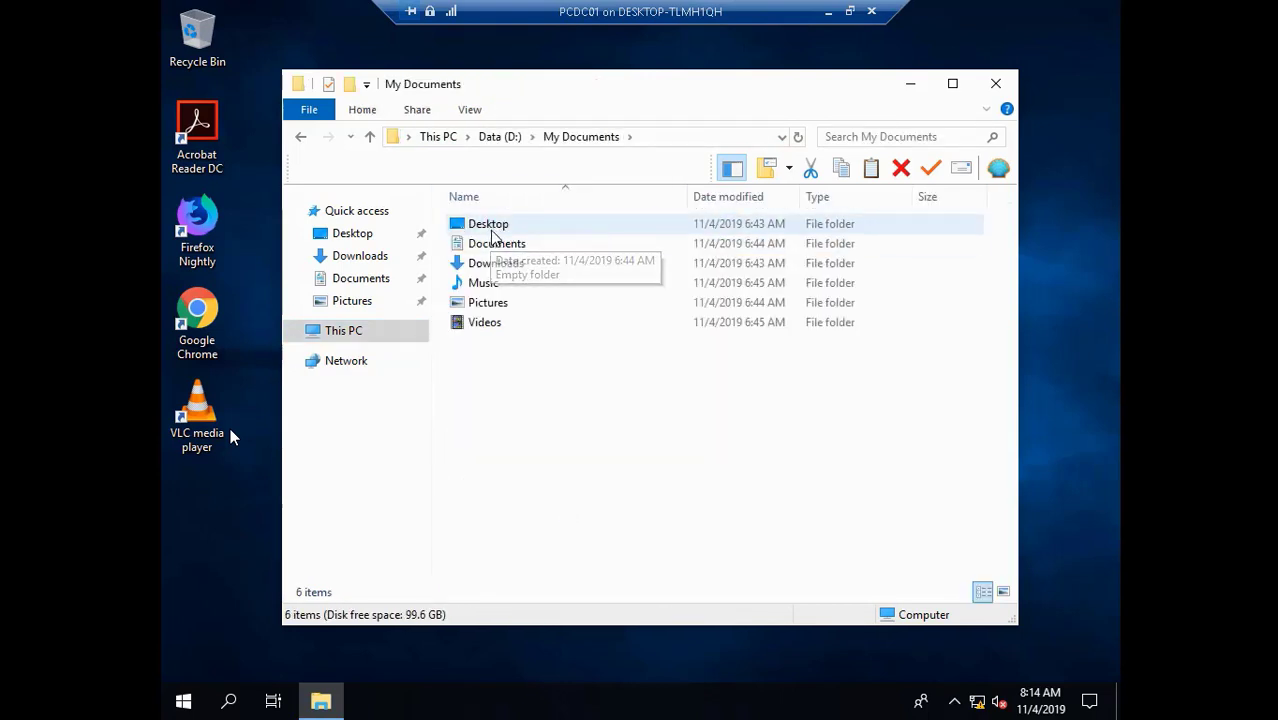
{"action": "double_click", "coordinate": [492, 230]}
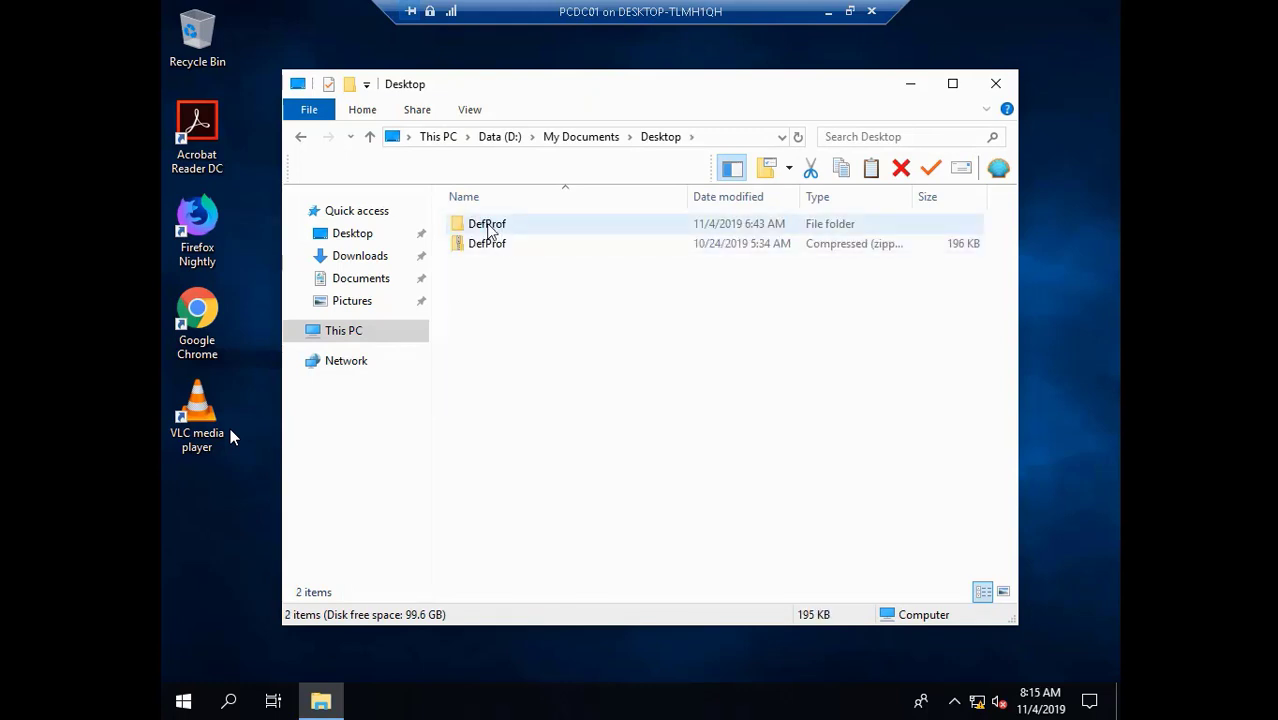
{"action": "left_click", "coordinate": [490, 229]}
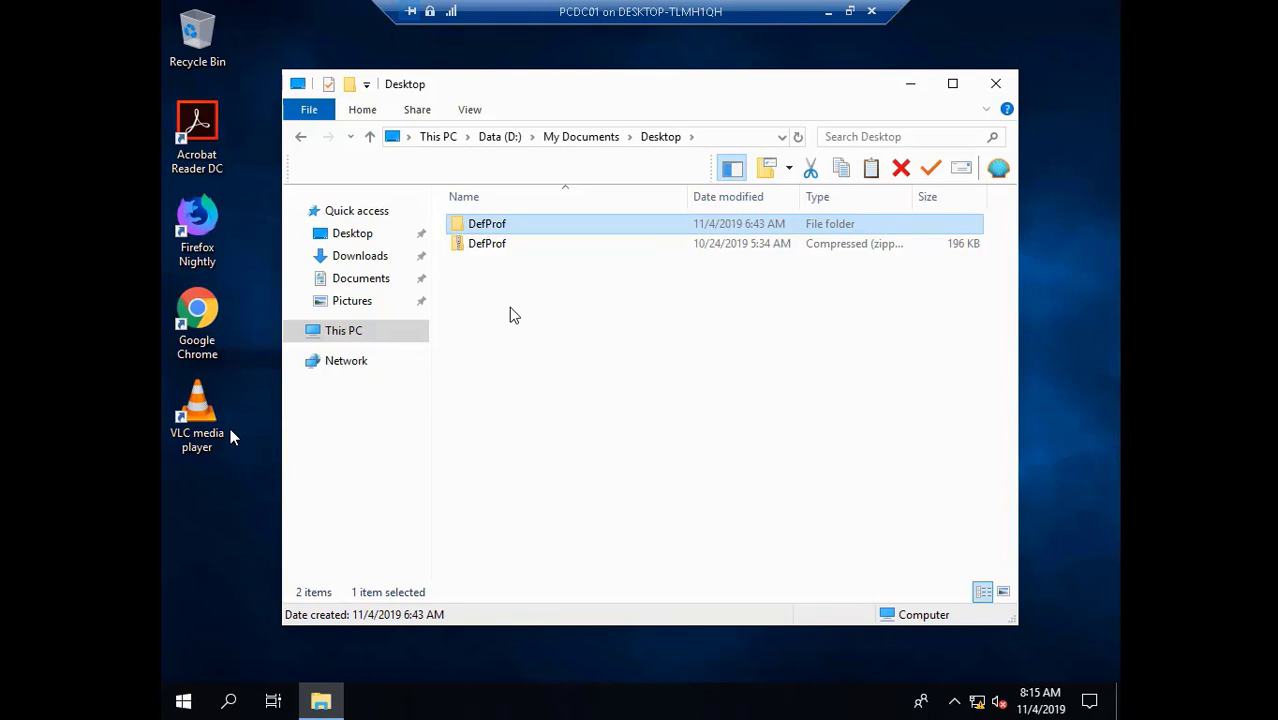
{"action": "right_click", "coordinate": [486, 224]}
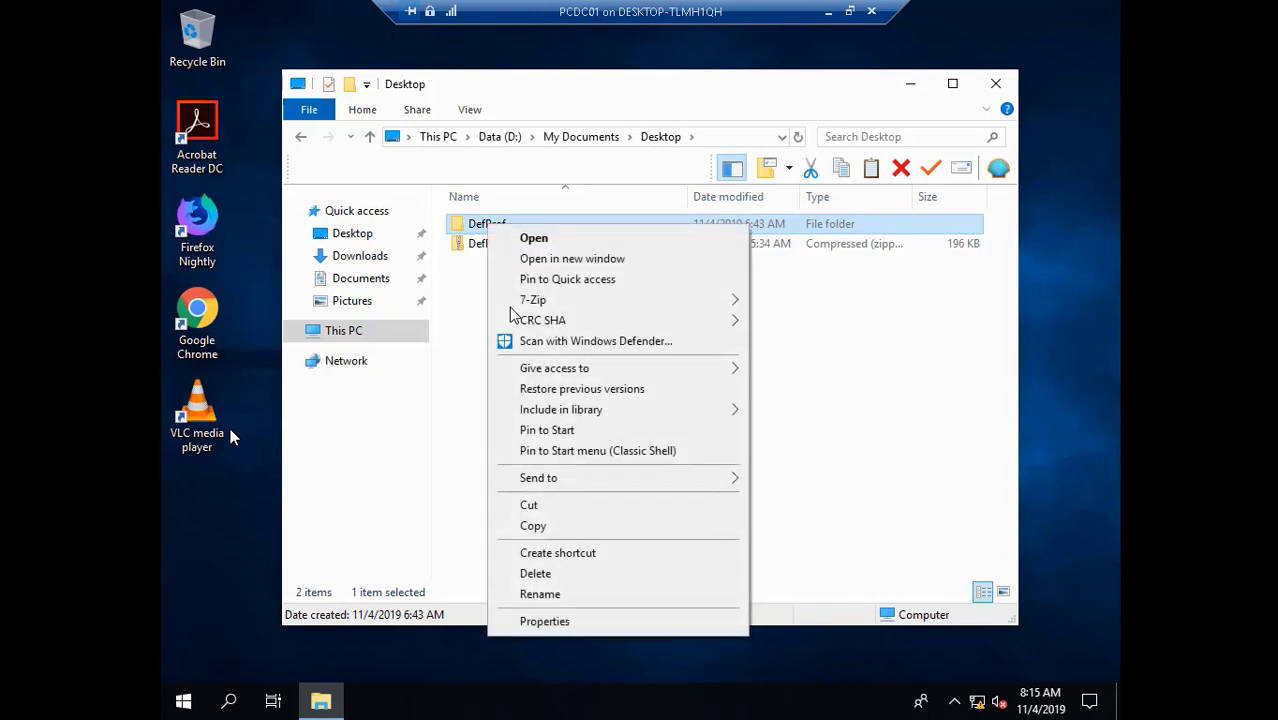
{"action": "left_click", "coordinate": [564, 531]}
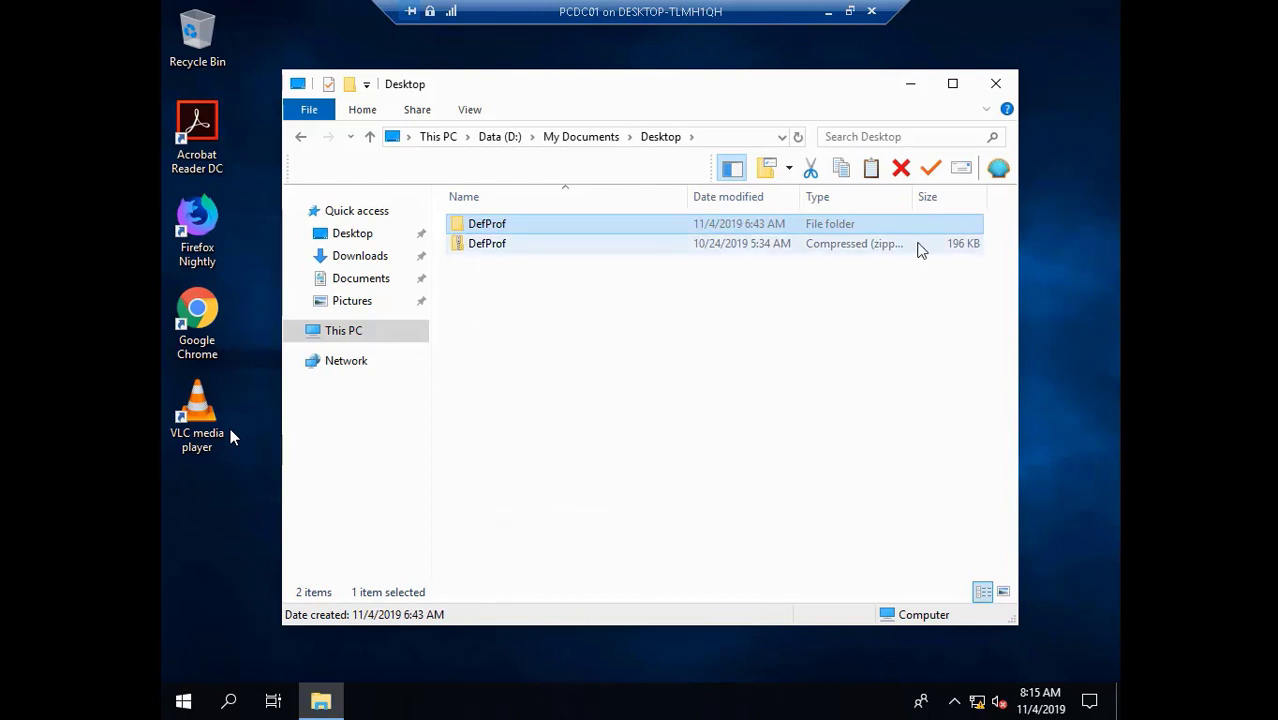
{"action": "left_click", "coordinate": [1004, 90]}
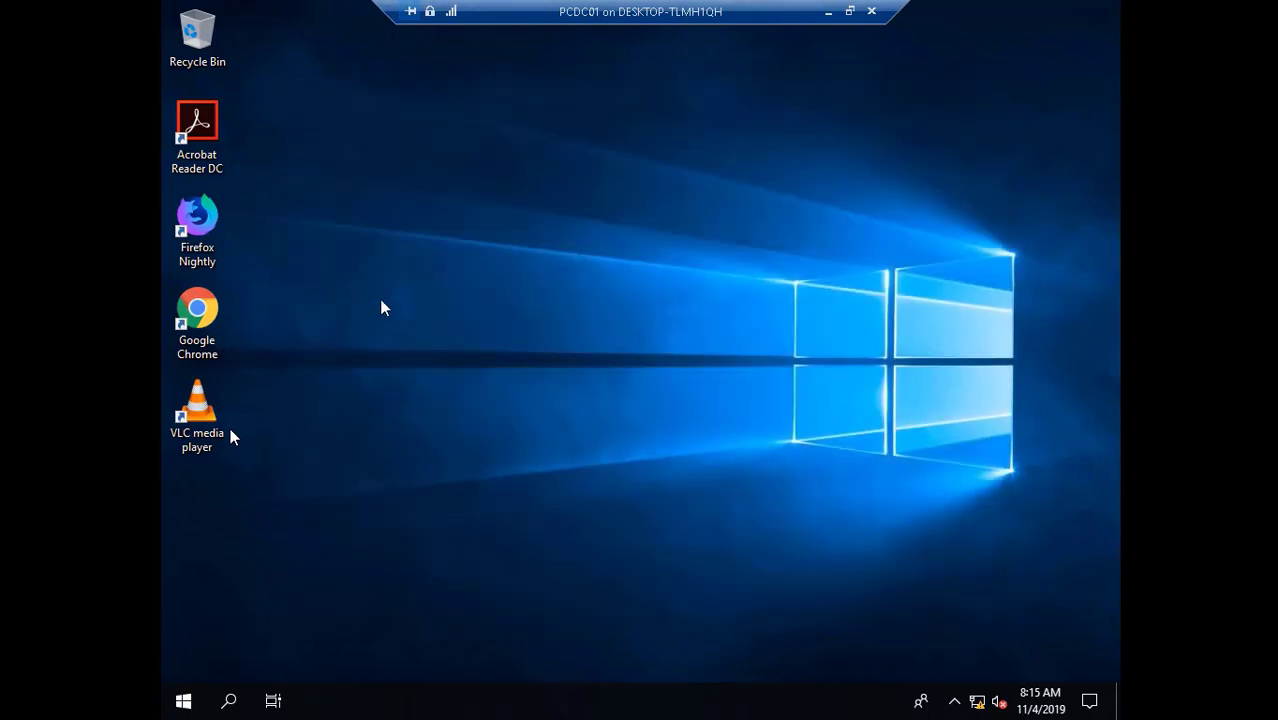
- Paste the DefProf folder onto the desktop and launch cmd from the Run box
{"action": "right_click", "coordinate": [381, 300]}
{"action": "left_click", "coordinate": [425, 383]}
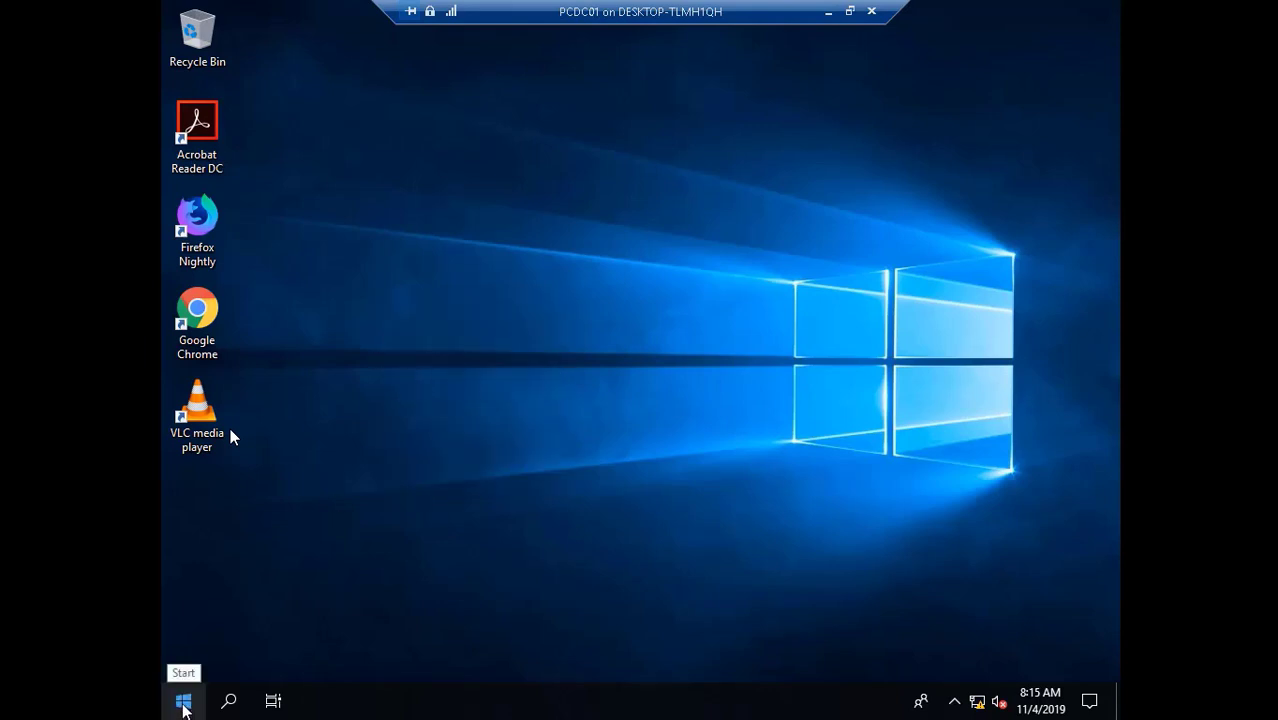
{"action": "left_click", "coordinate": [183, 705]}
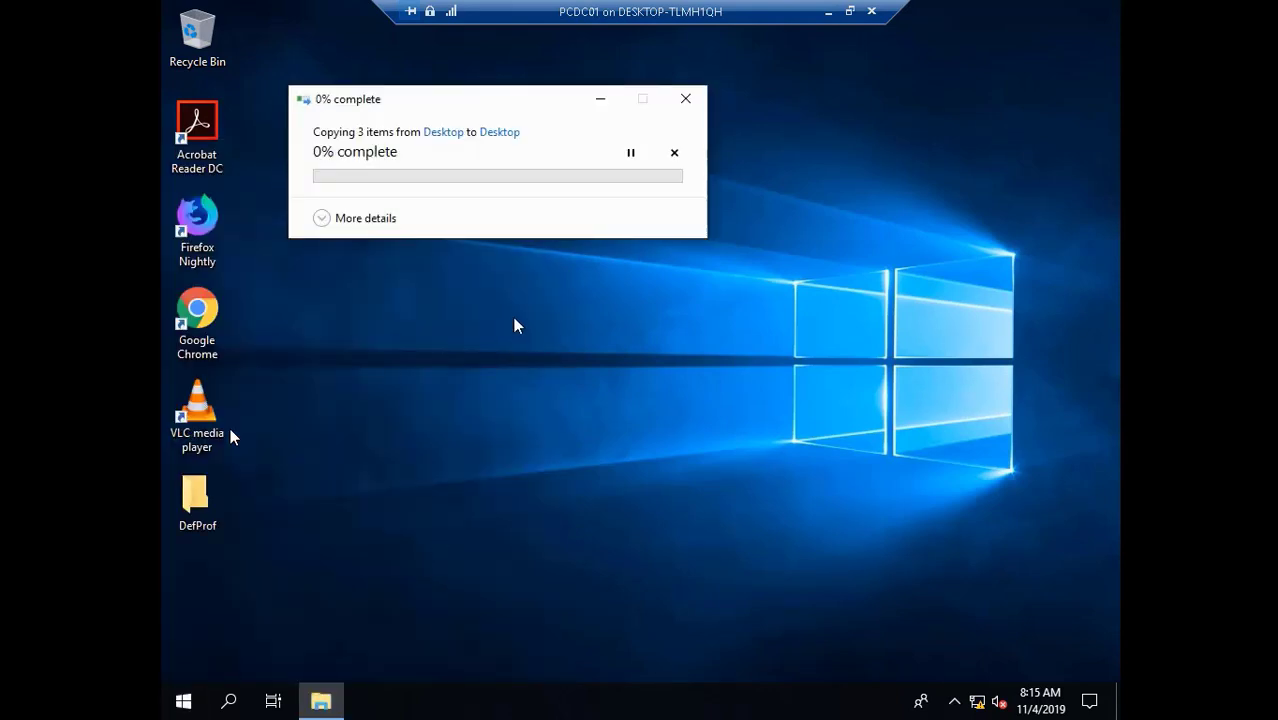
{"action": "left_click", "coordinate": [180, 706]}
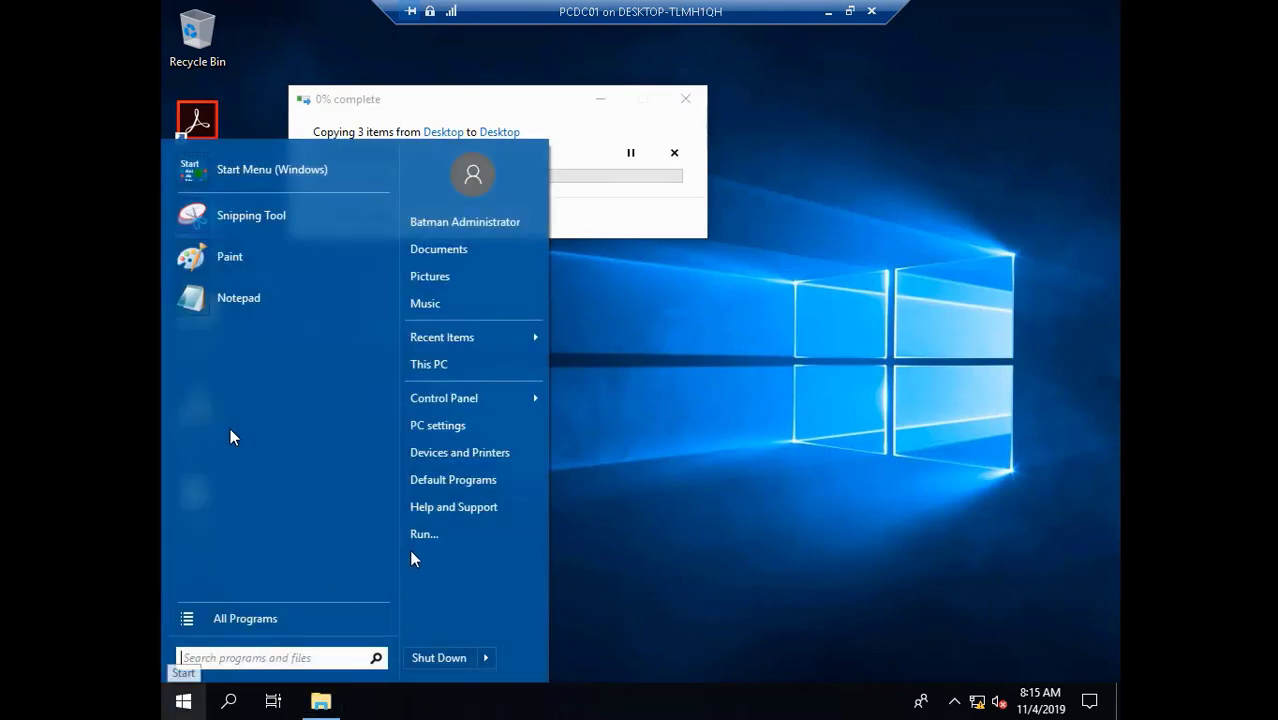
{"action": "left_click", "coordinate": [422, 535]}
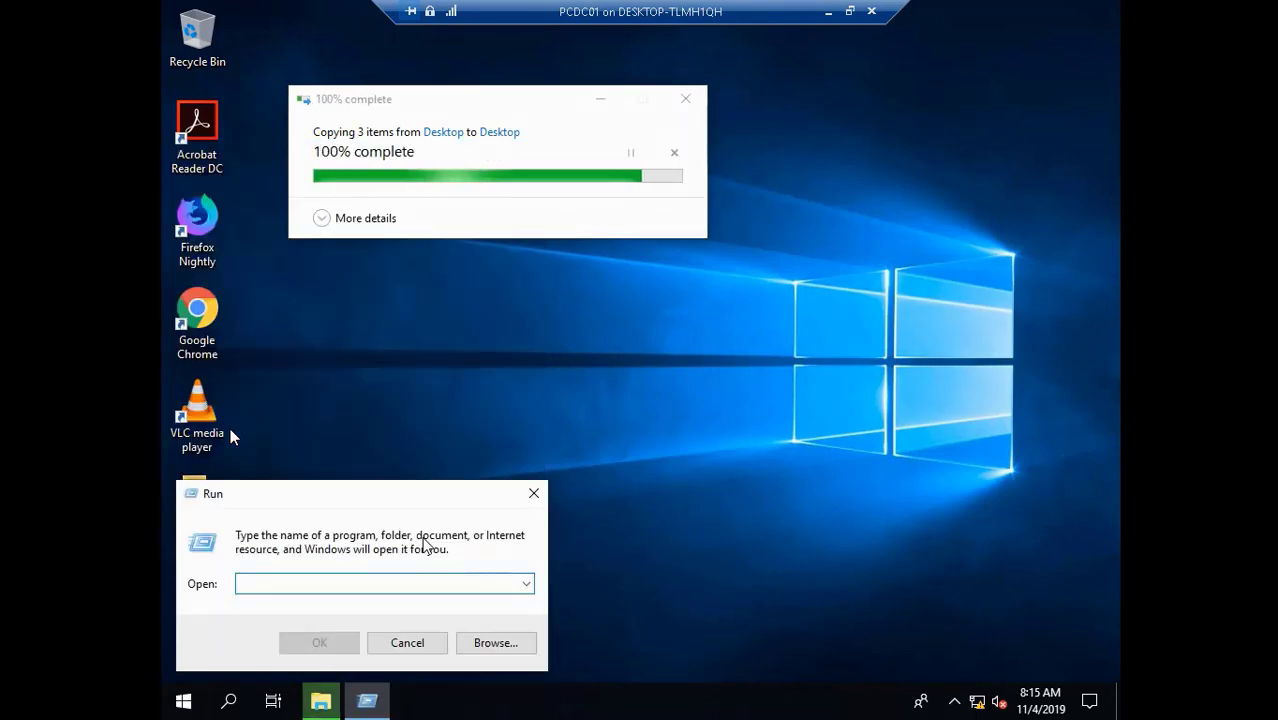
{"action": "type", "text": "cmd"}
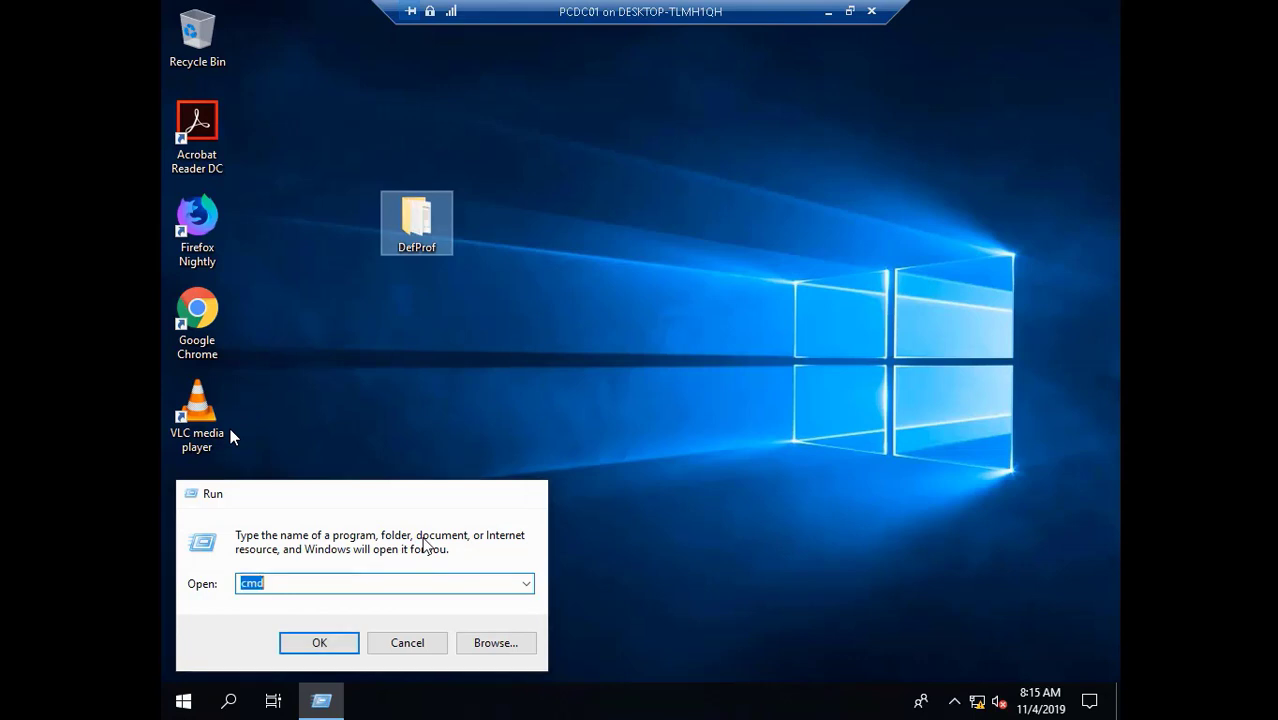
{"action": "key", "text": "Return"}
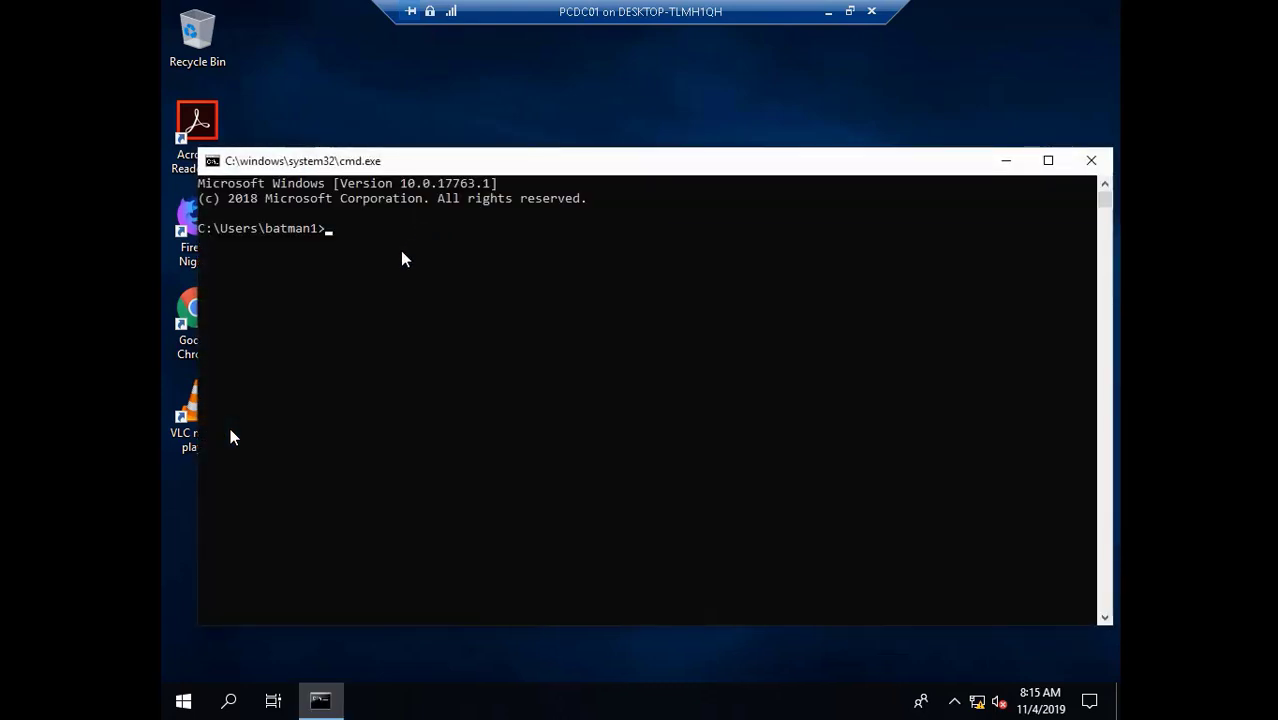
- In Command Prompt, change into the Desktop\DefProf folder
{"action": "type", "text": "cd de"}
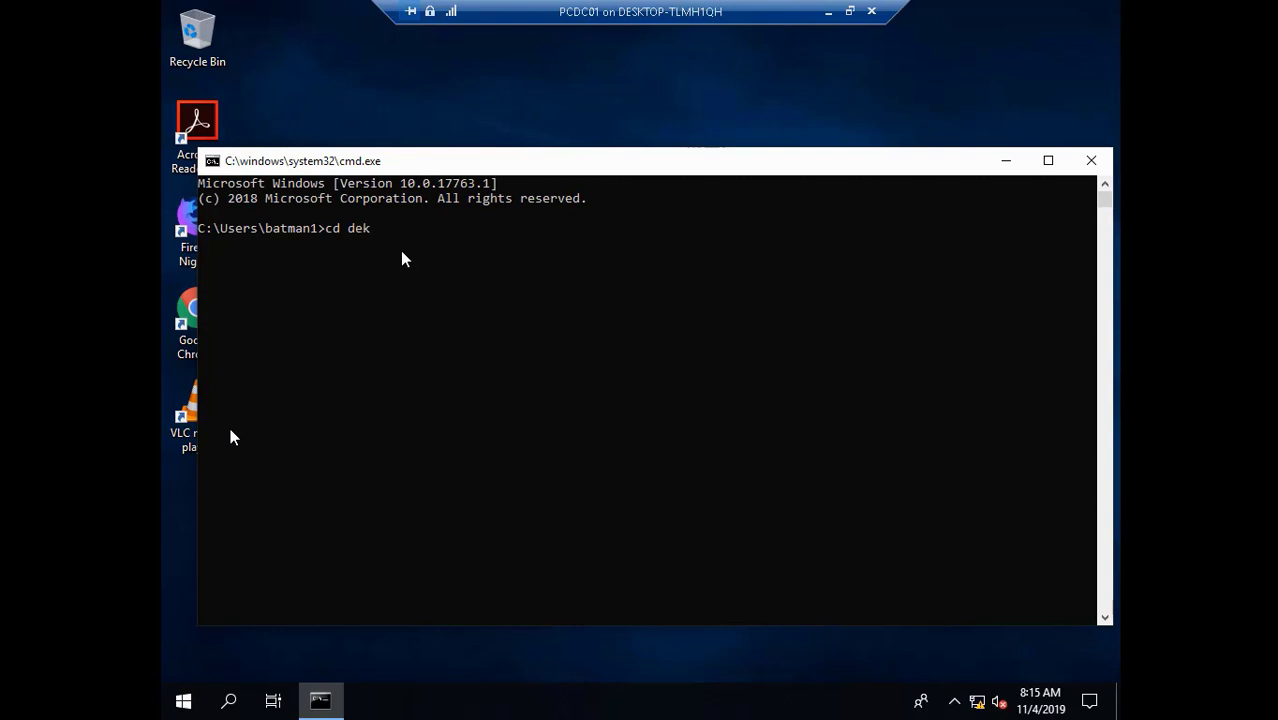
{"action": "type", "text": "k"}
{"action": "key", "text": "BackSpace"}
{"action": "type", "text": "sktop"}
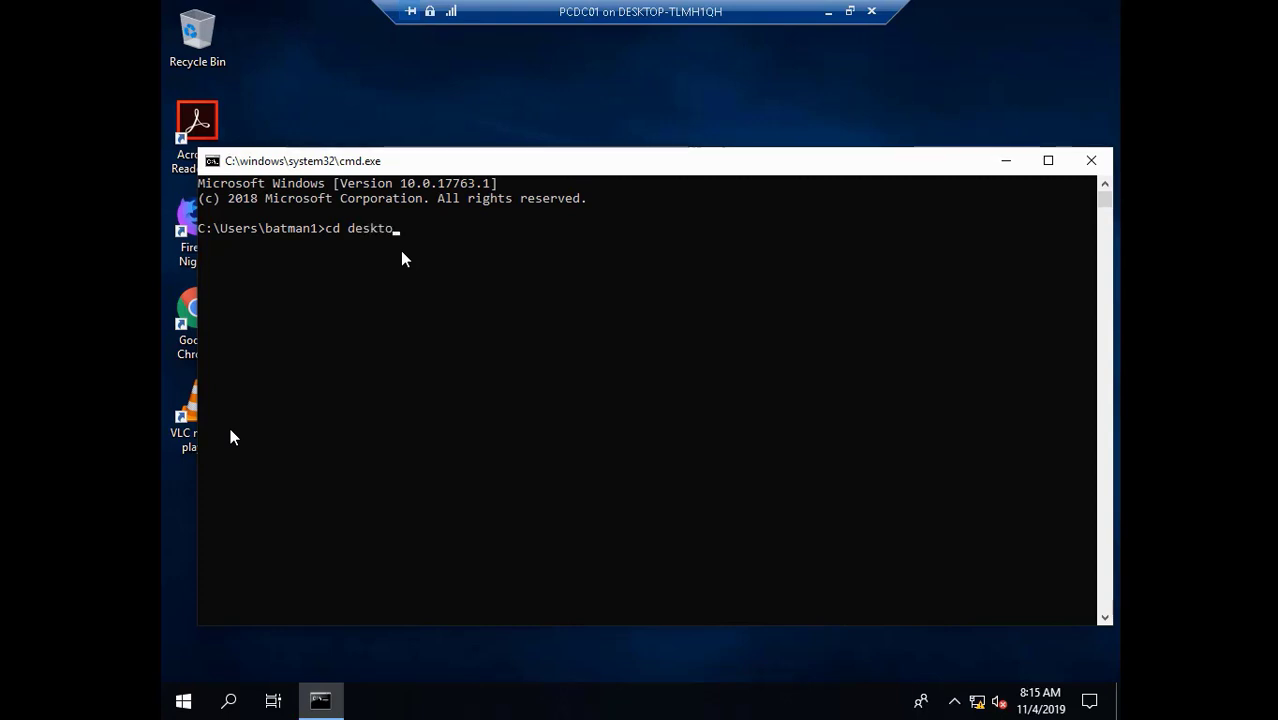
{"action": "key", "text": "Return"}
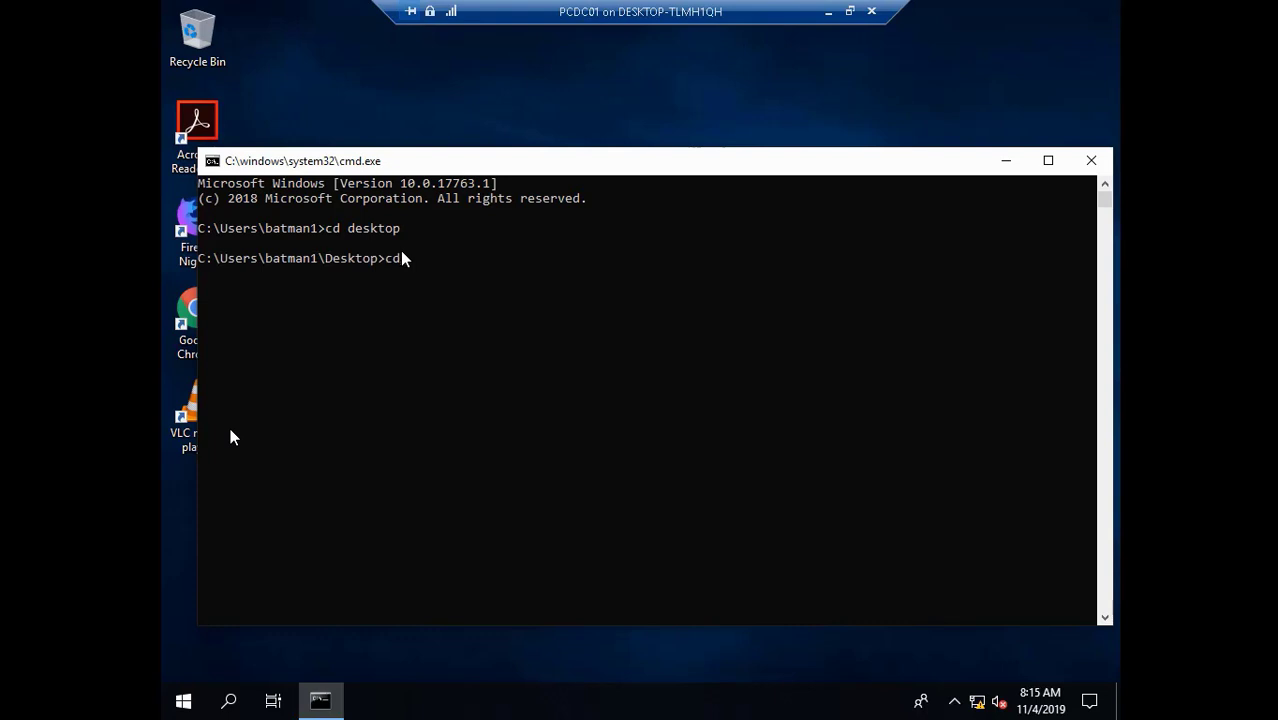
{"action": "type", "text": "cd defprof"}
{"action": "key", "text": "Return"}
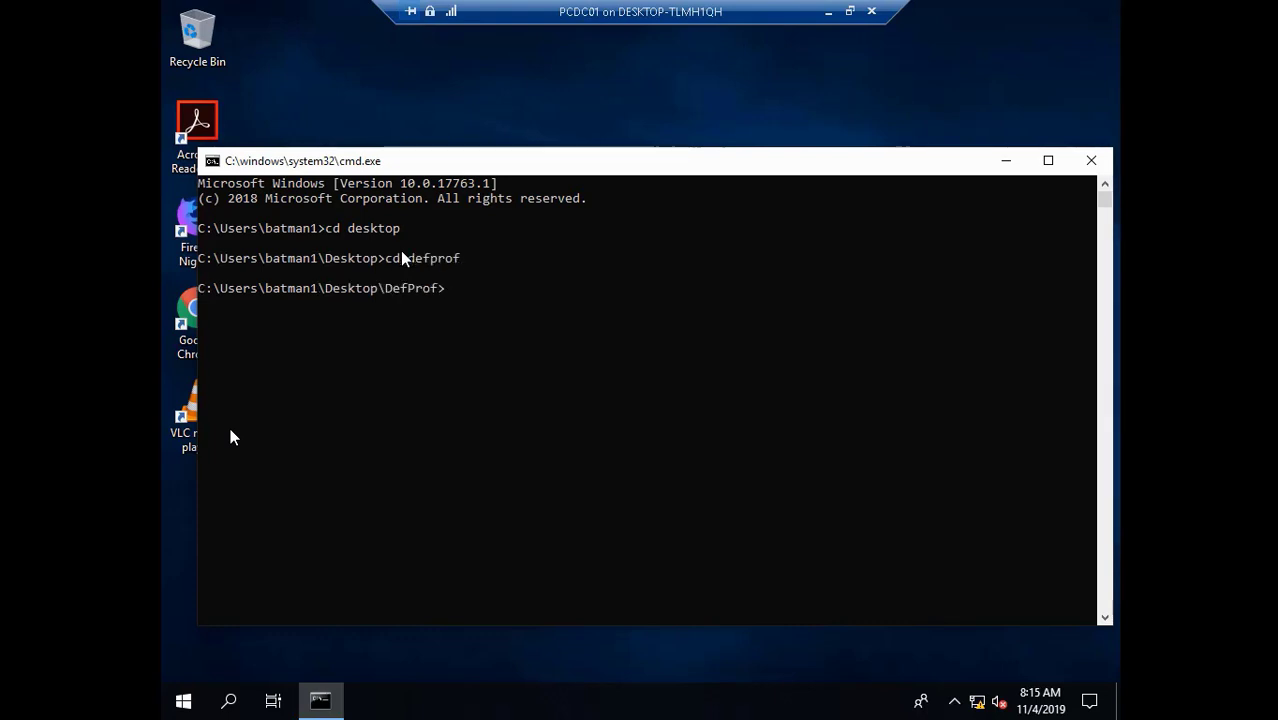
- Run defprof.exe for a user account, hit the admin-privileges error, and close the console
{"action": "type", "text": "defprof"}
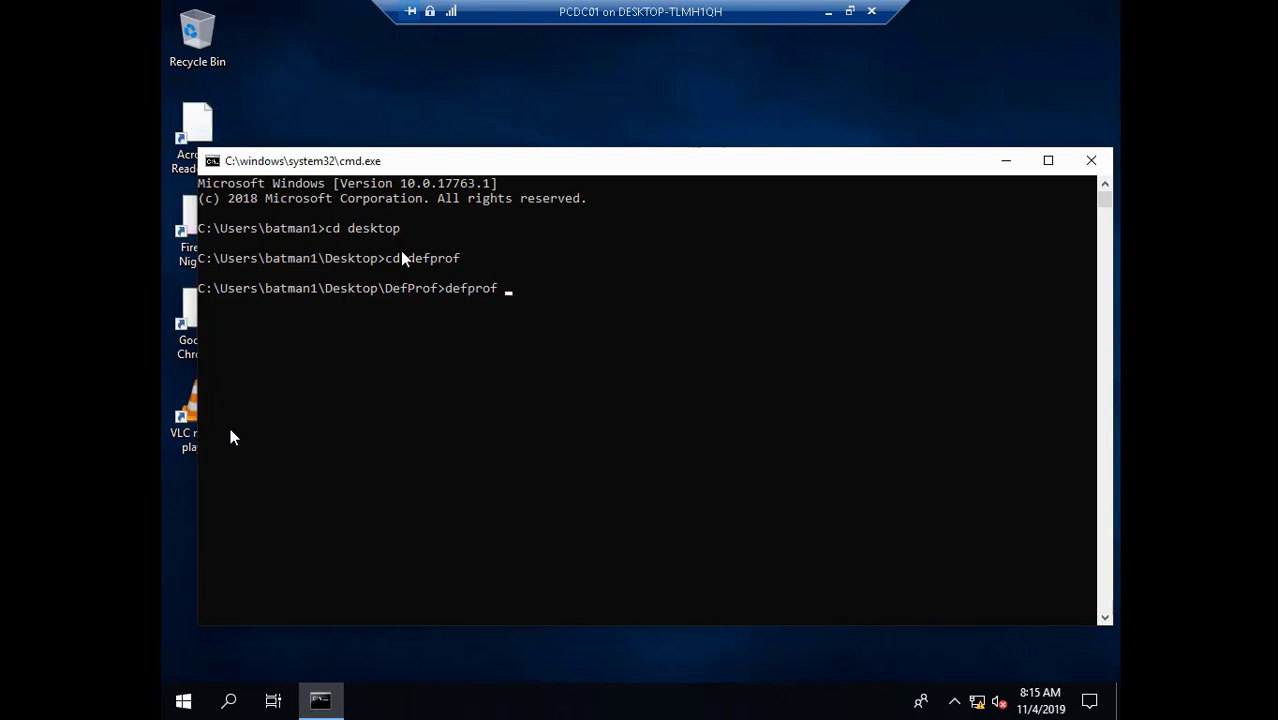
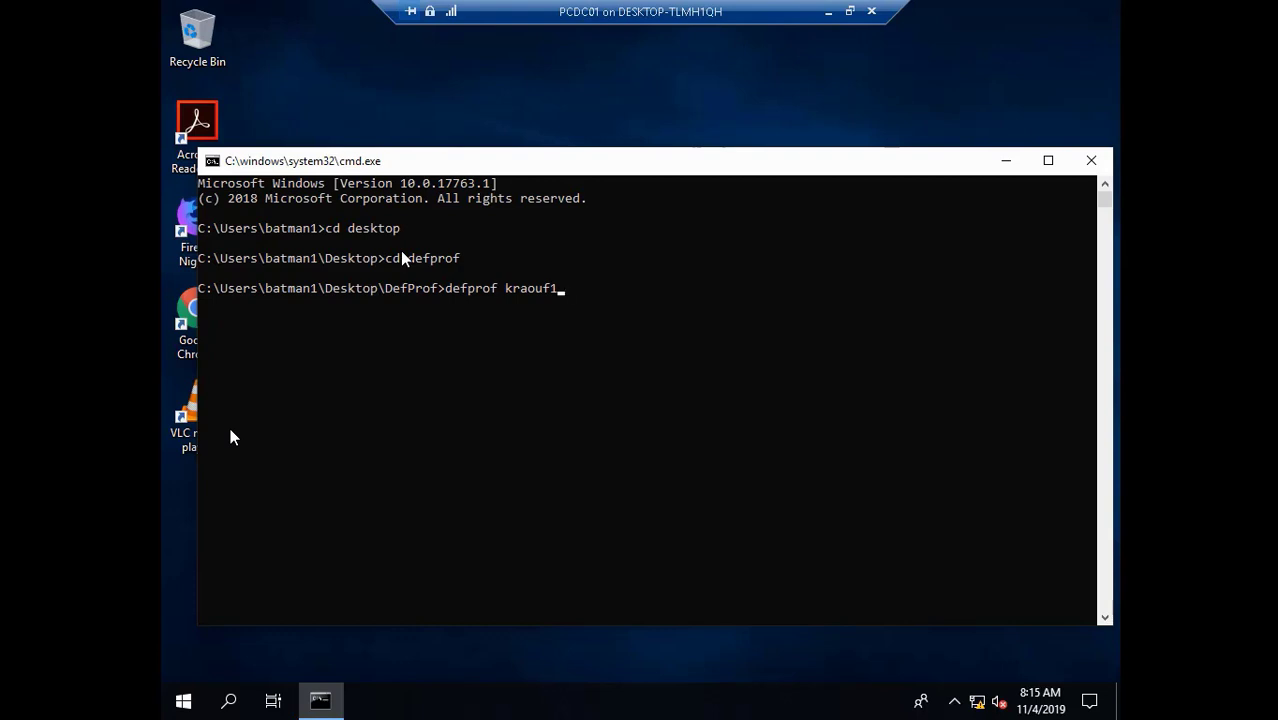
{"action": "key", "text": "Left"}
{"action": "key", "text": "Left"}
{"action": "key", "text": "Left"}
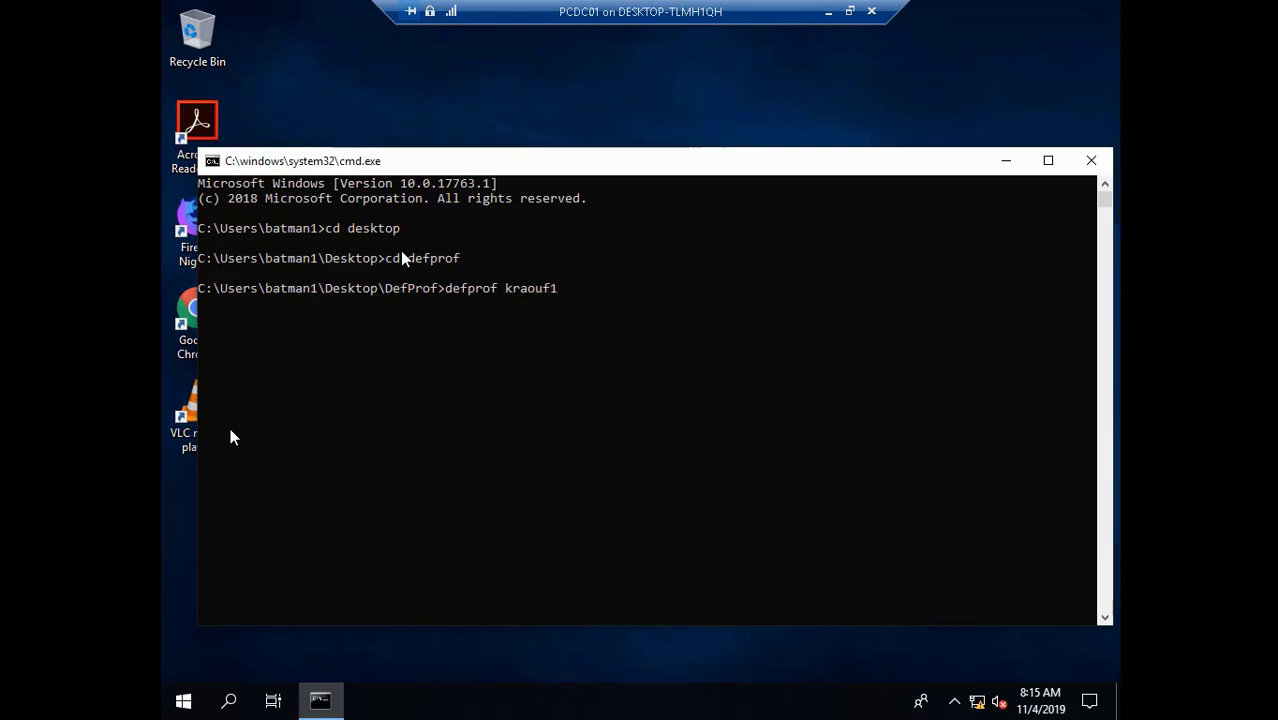
{"action": "type", "text": ".exe"}
{"action": "key", "text": "Right"}
{"action": "key", "text": "Right"}
{"action": "key", "text": "Right"}
{"action": "key", "text": "Right"}
{"action": "key", "text": "Return"}
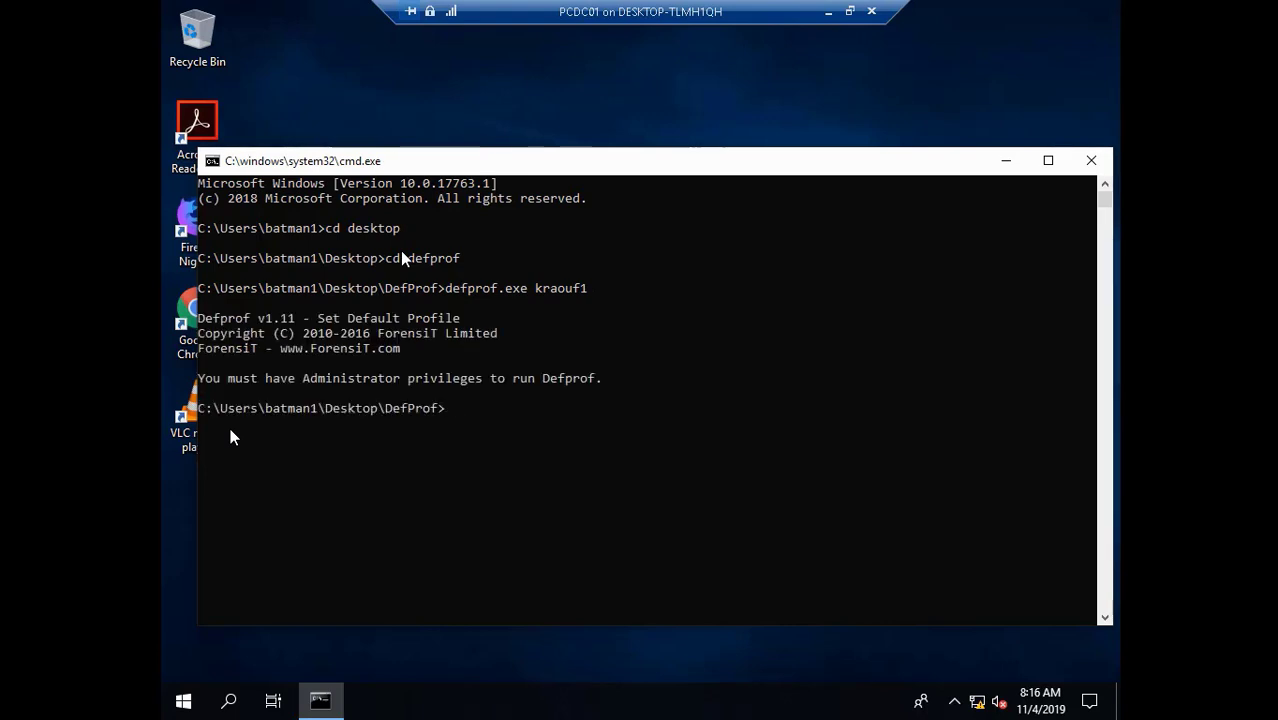
{"action": "mouse_move", "coordinate": [24, 674]}
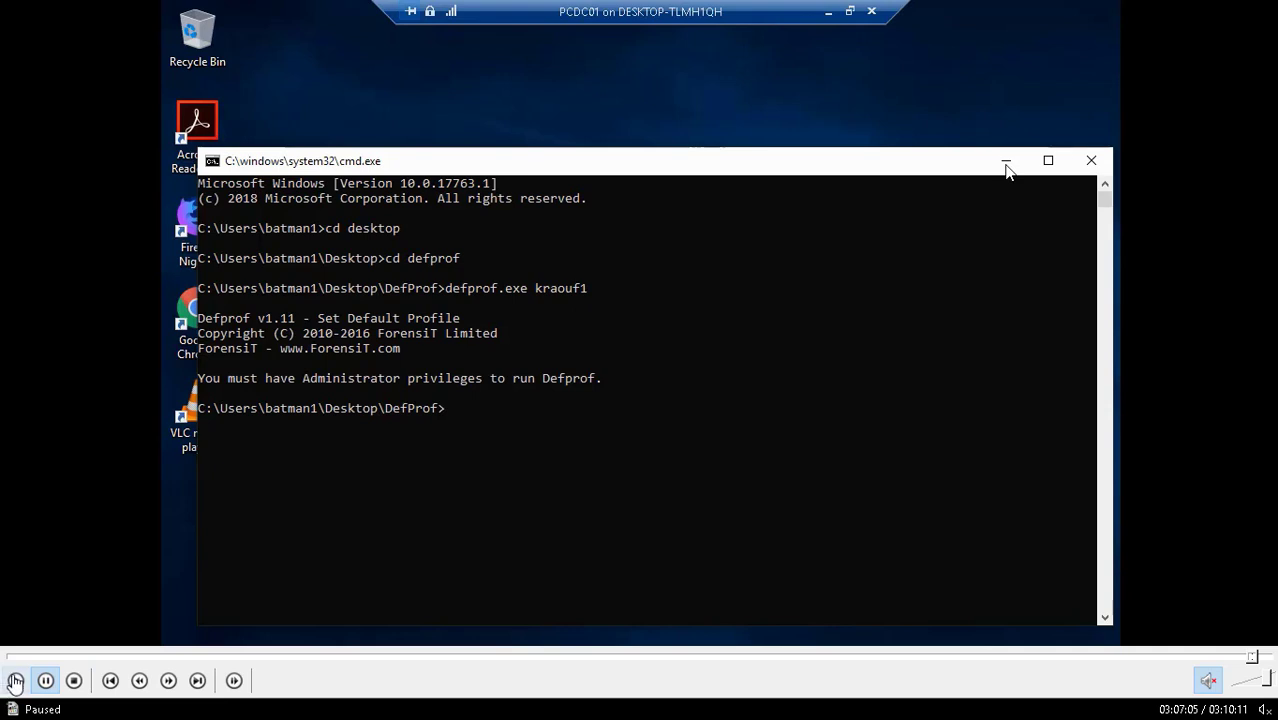
{"action": "left_click", "coordinate": [15, 681]}
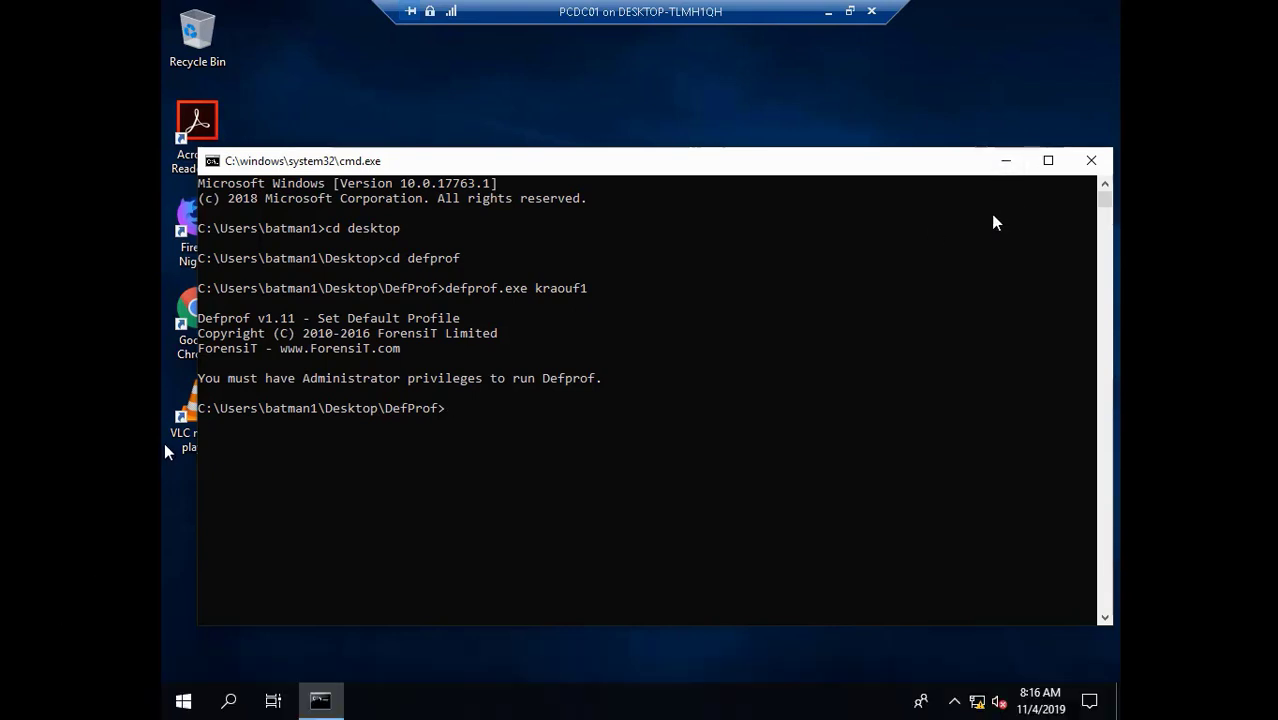
{"action": "left_click", "coordinate": [1089, 161]}
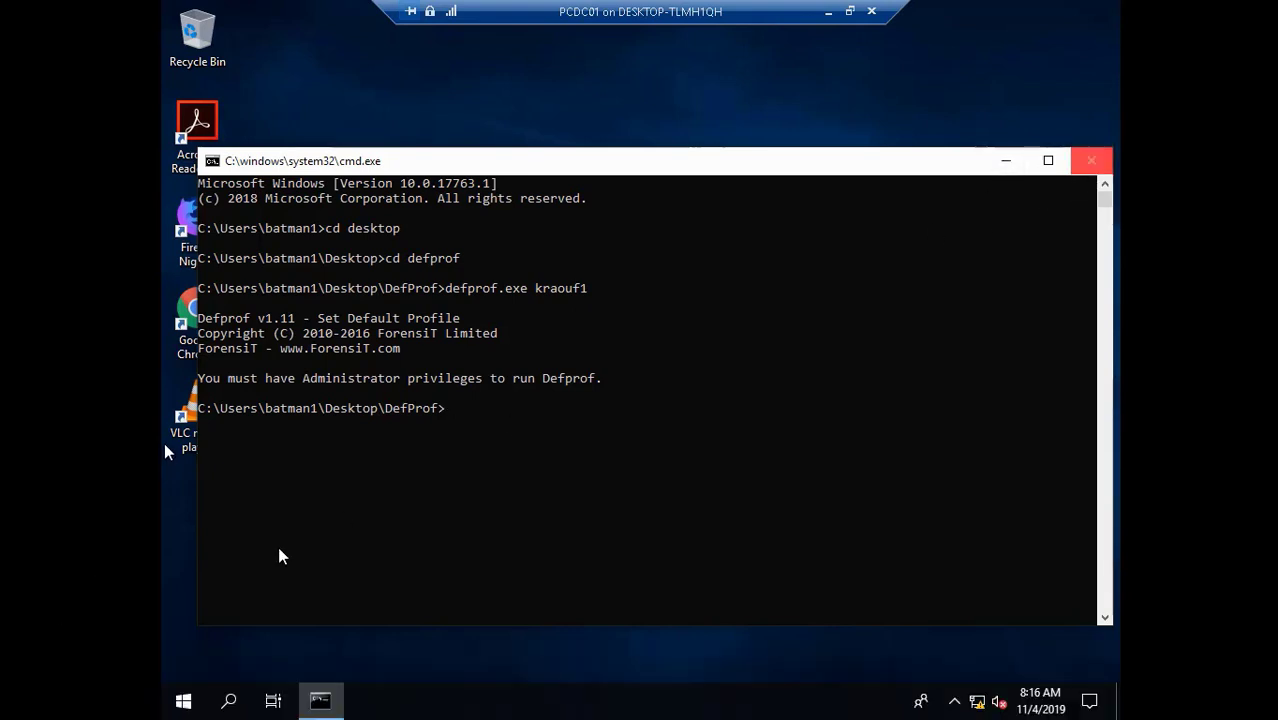
- Search cmd in Start, run it as administrator, and approve the UAC prompt
{"action": "left_click", "coordinate": [183, 700]}
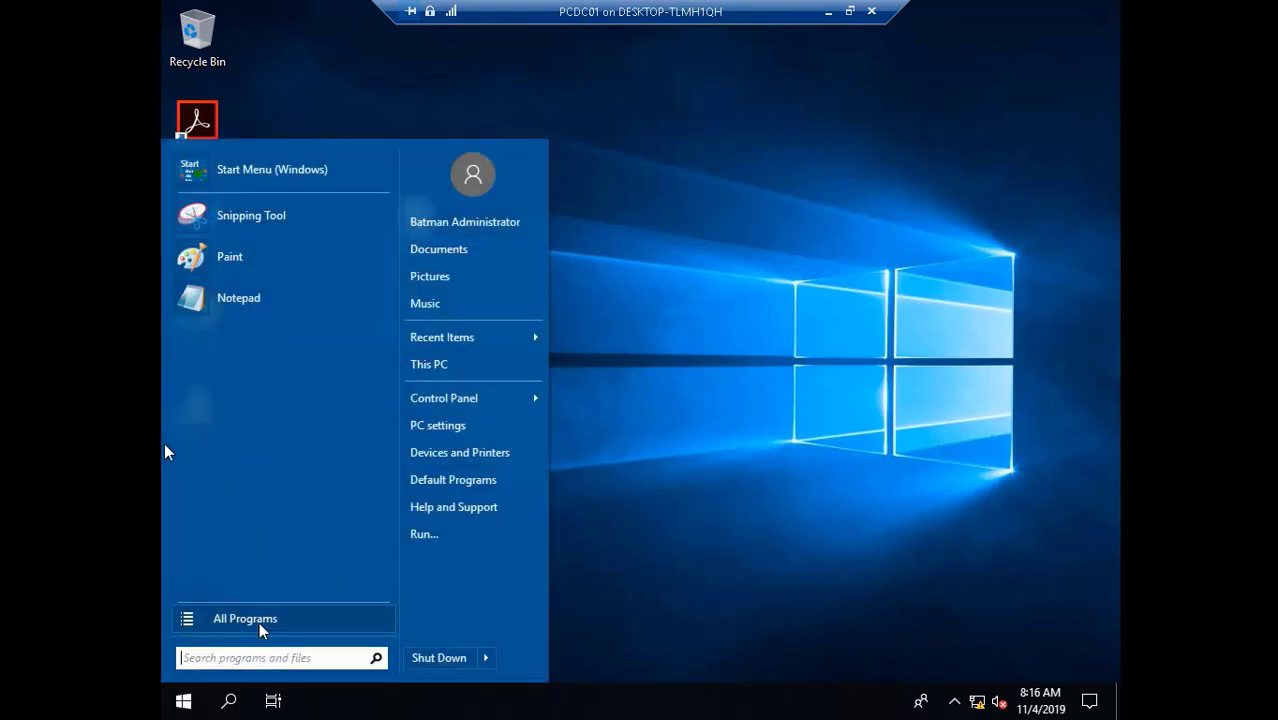
{"action": "type", "text": "c"}
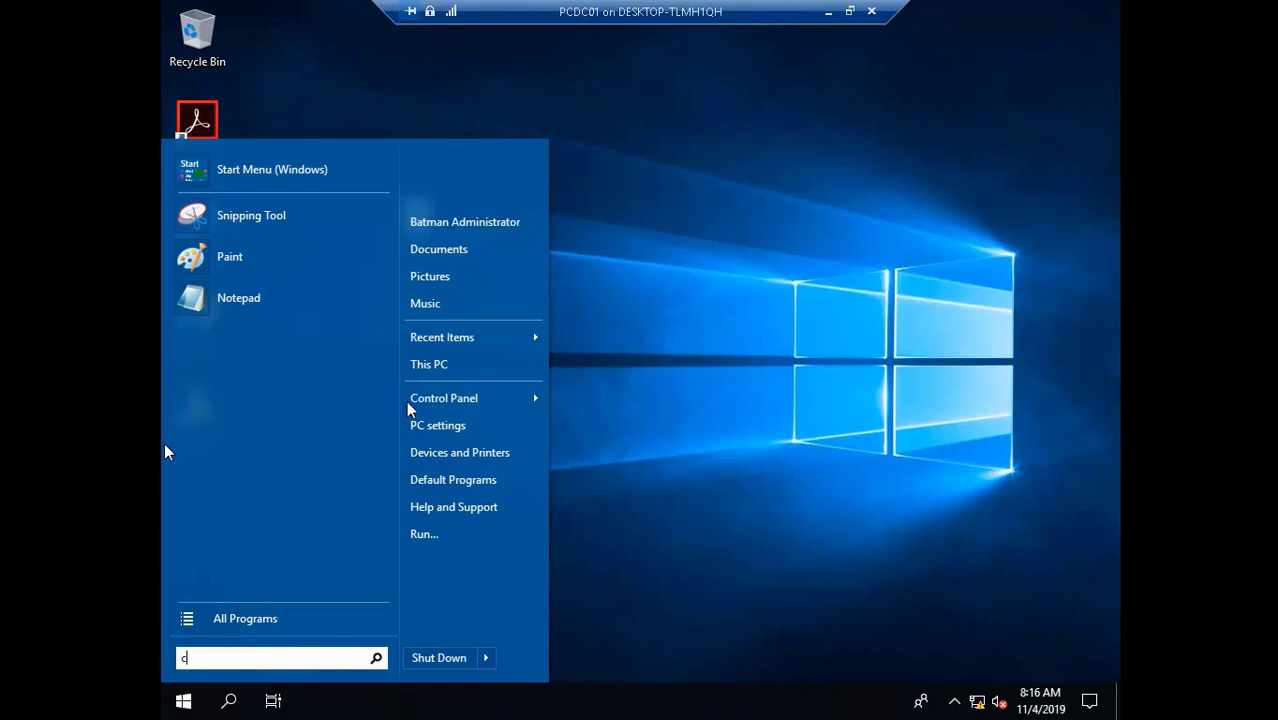
{"action": "type", "text": "md"}
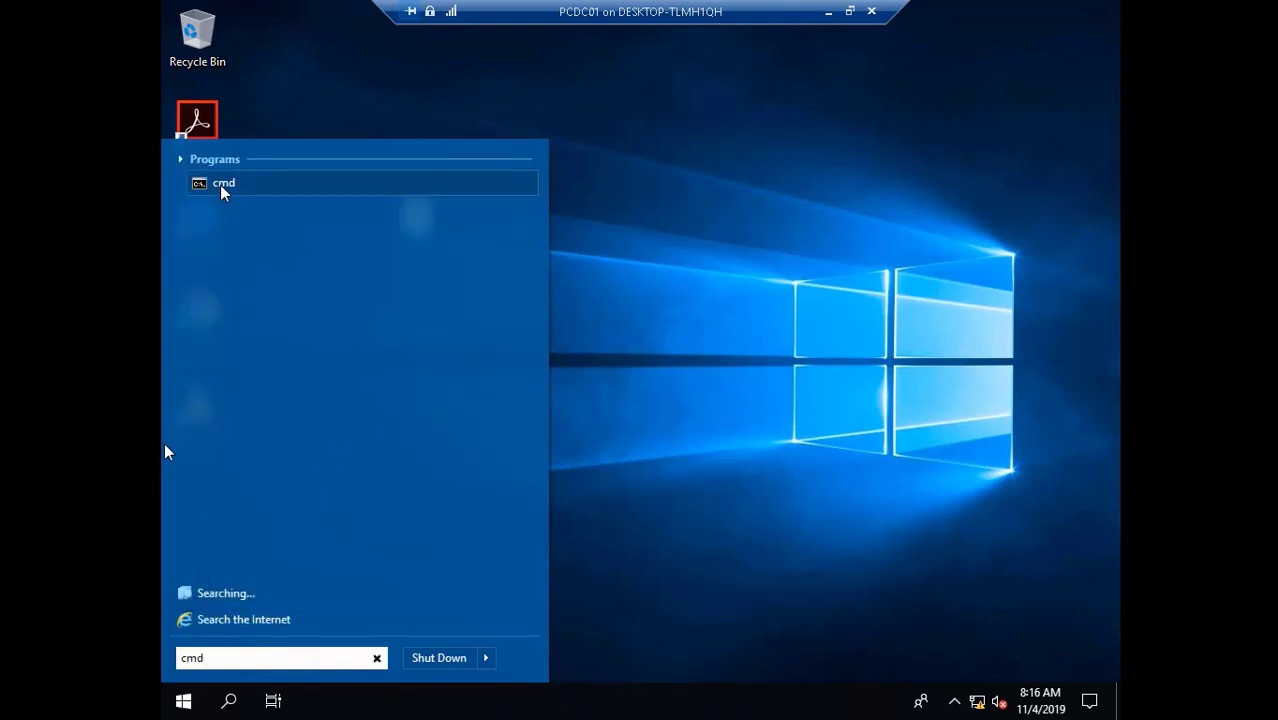
{"action": "right_click", "coordinate": [221, 190]}
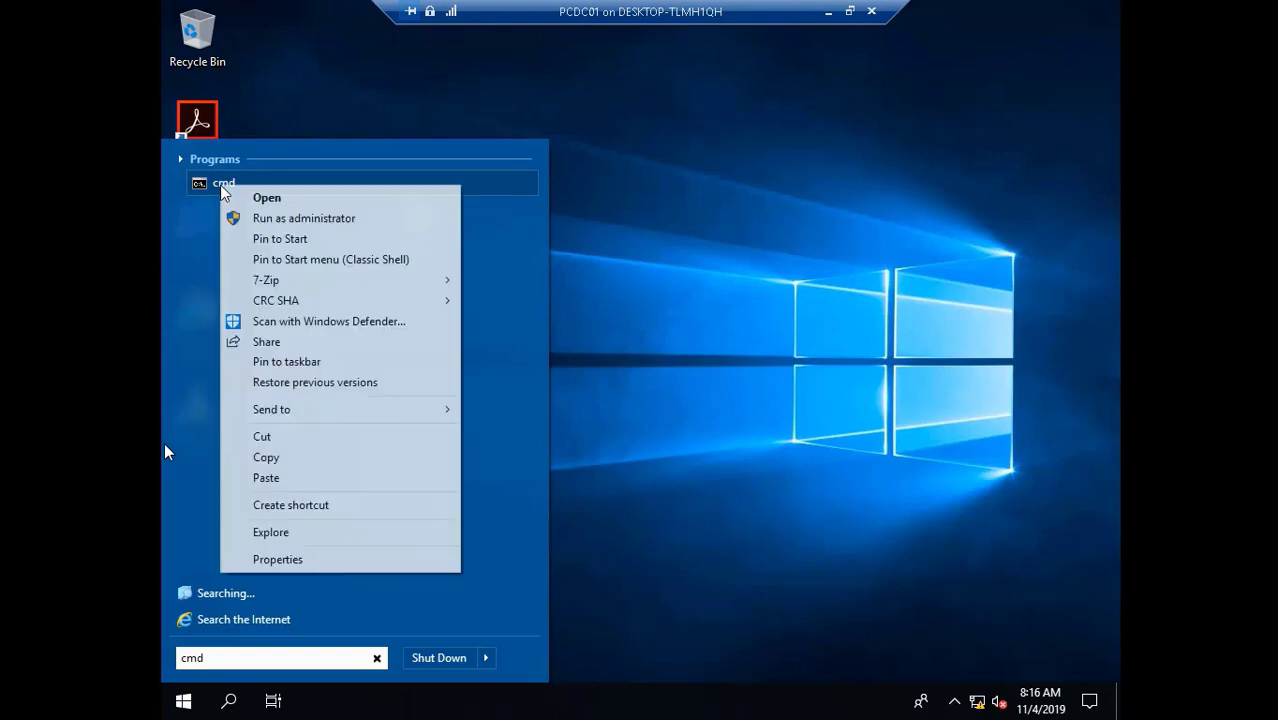
{"action": "left_click", "coordinate": [261, 214]}
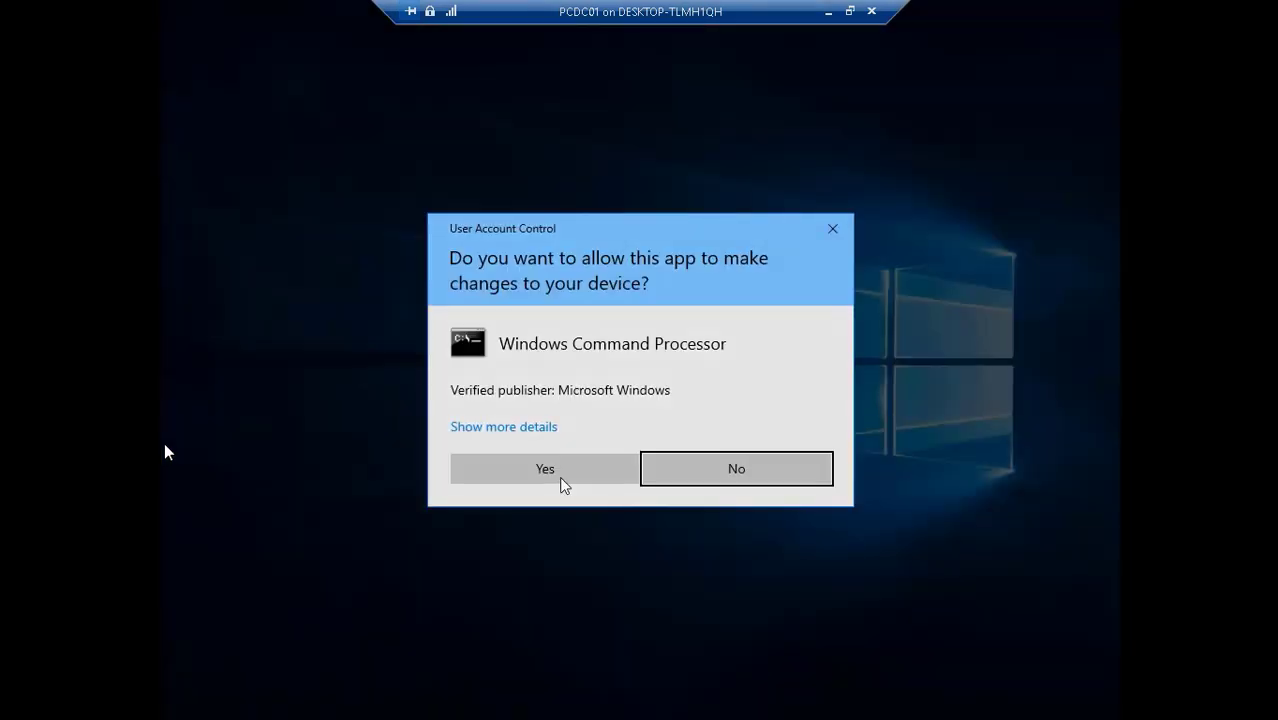
{"action": "left_click", "coordinate": [540, 469]}
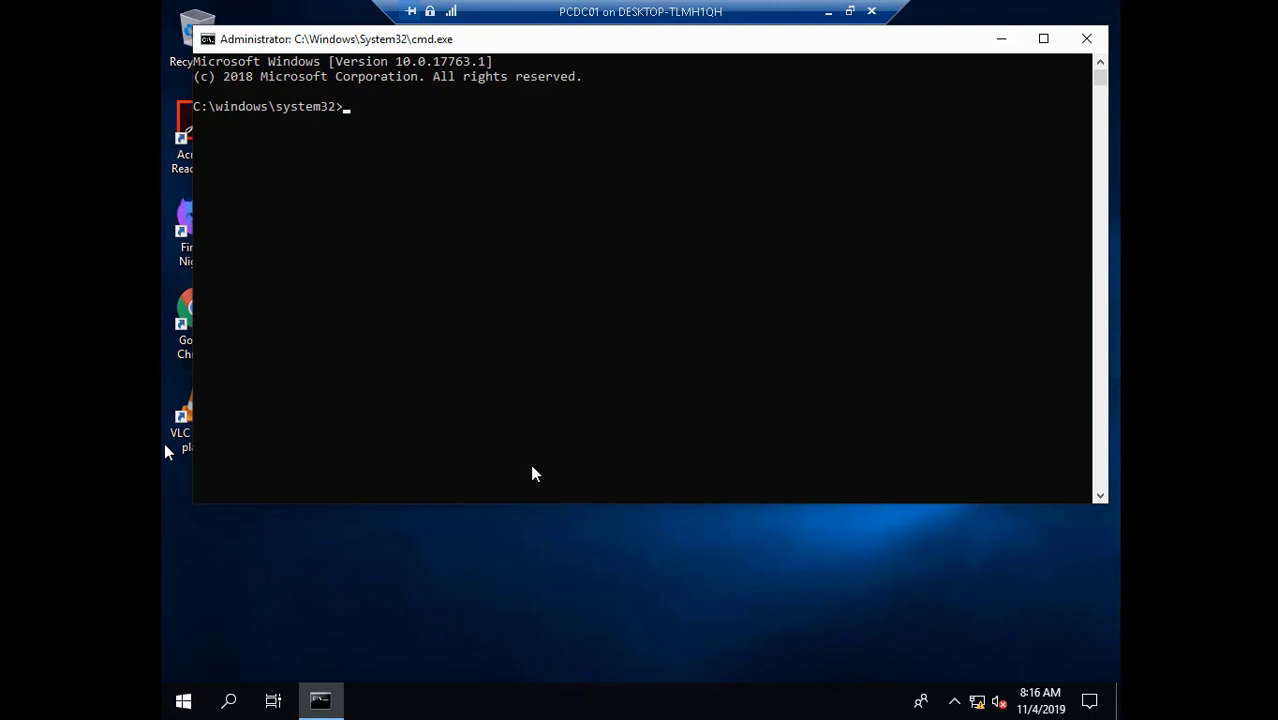
{"action": "type", "text": "cd batman1"}
- In the elevated prompt, navigate to C:\Users, the user's profile, then Desktop\DefProf
{"action": "key", "text": "Return"}
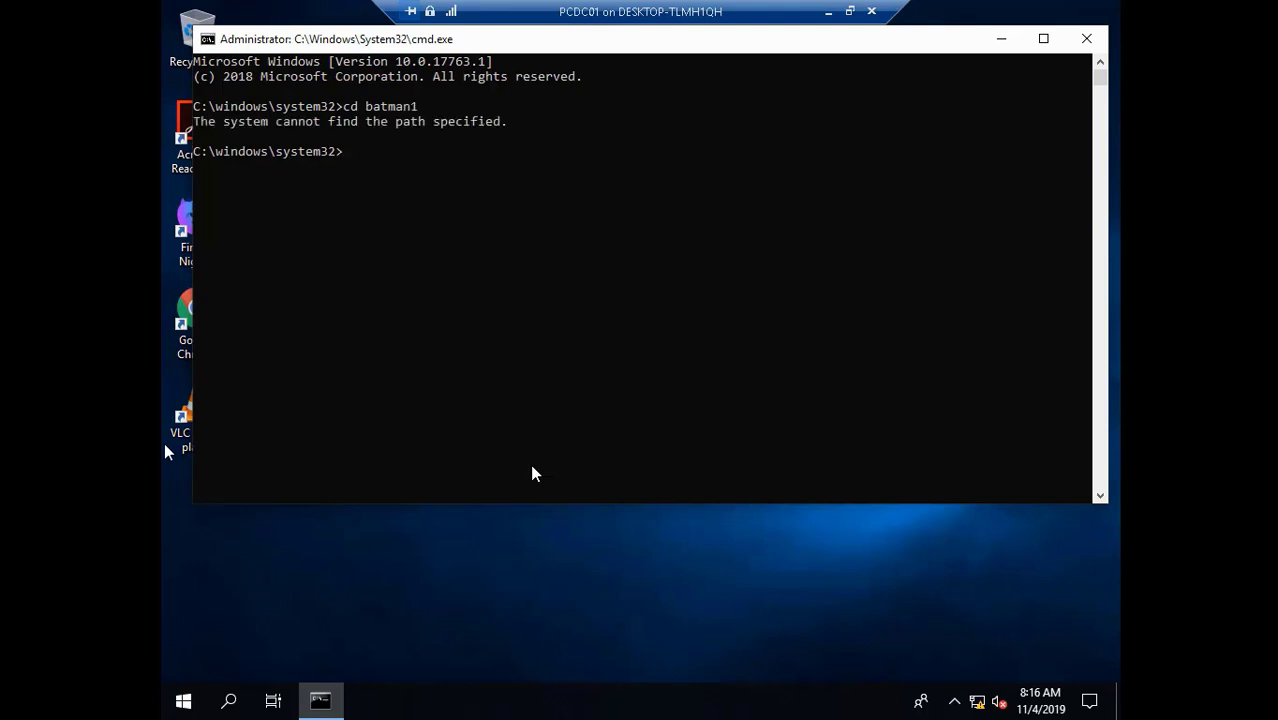
{"action": "type", "text": "cd"}
{"action": "key", "text": "Return"}
{"action": "type", "text": "cd .."}
{"action": "key", "text": "Return"}
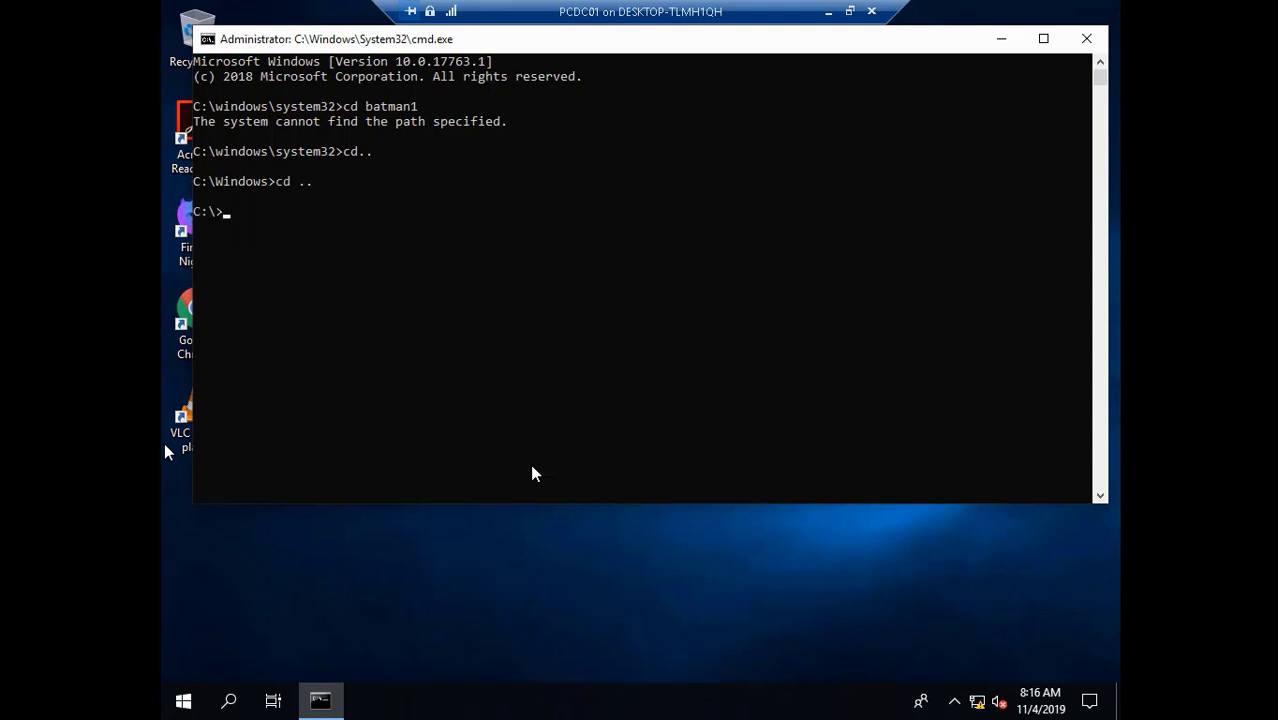
{"action": "type", "text": "cd users"}
{"action": "key", "text": "Return"}
{"action": "type", "text": "c"}
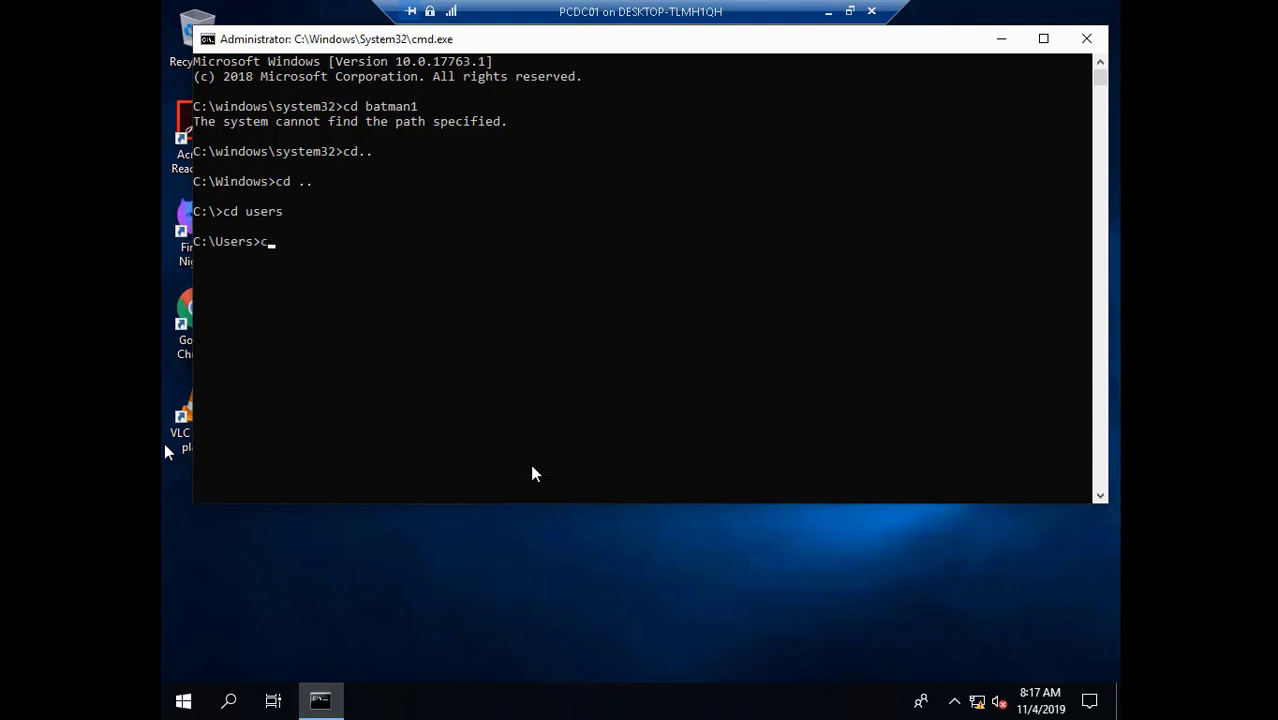
{"action": "type", "text": "d batman1"}
{"action": "key", "text": "Return"}
{"action": "type", "text": "cd "}
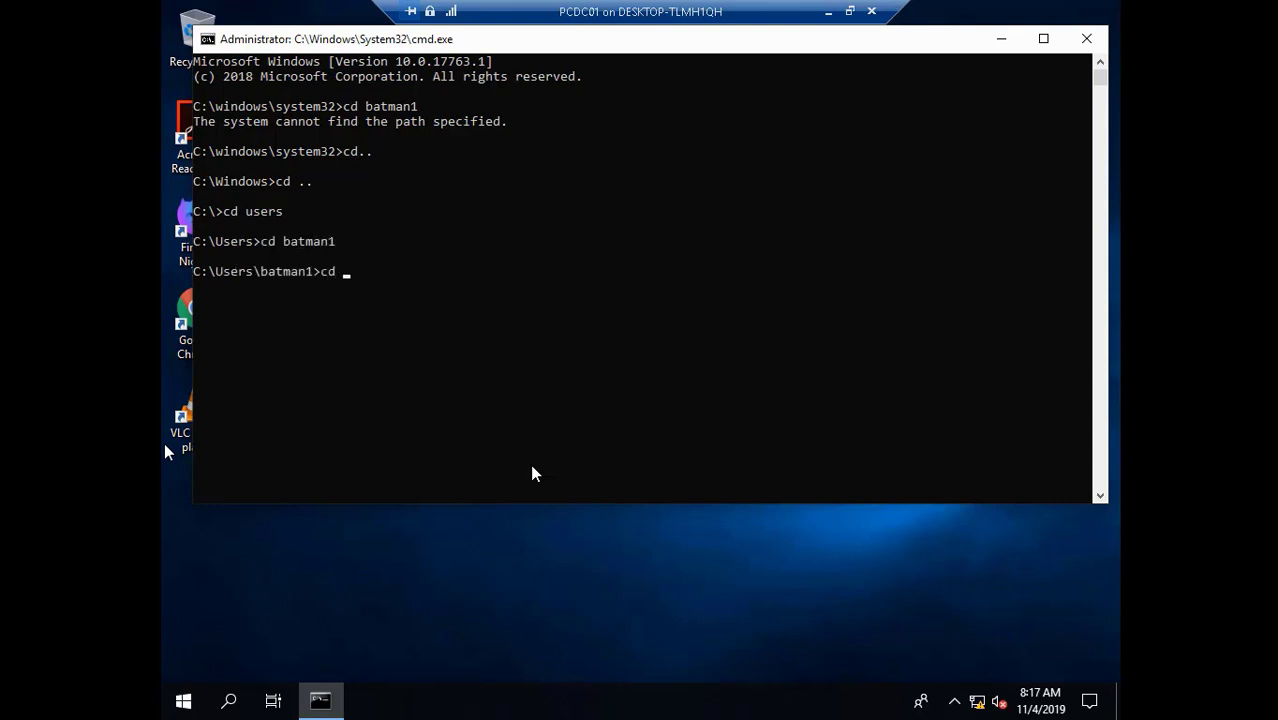
{"action": "type", "text": "desktop"}
{"action": "key", "text": "Return"}
{"action": "type", "text": "cd "}
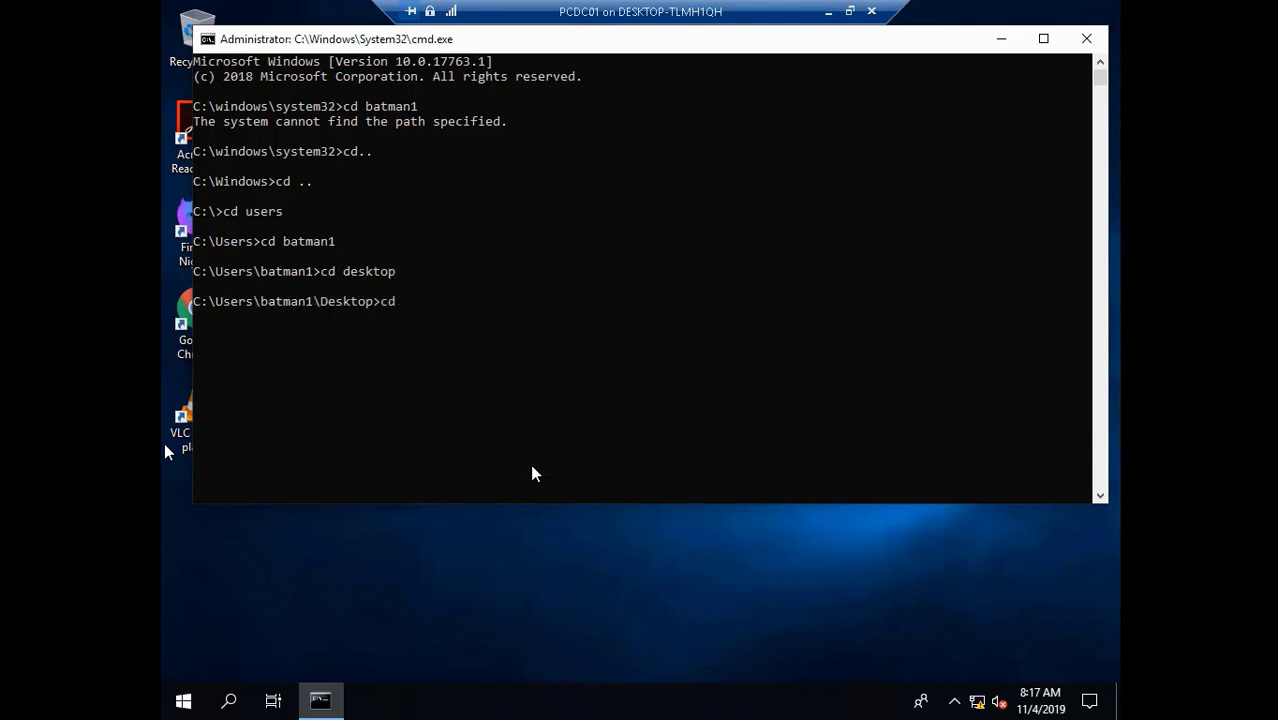
{"action": "type", "text": "defprof"}
{"action": "key", "text": "Return"}
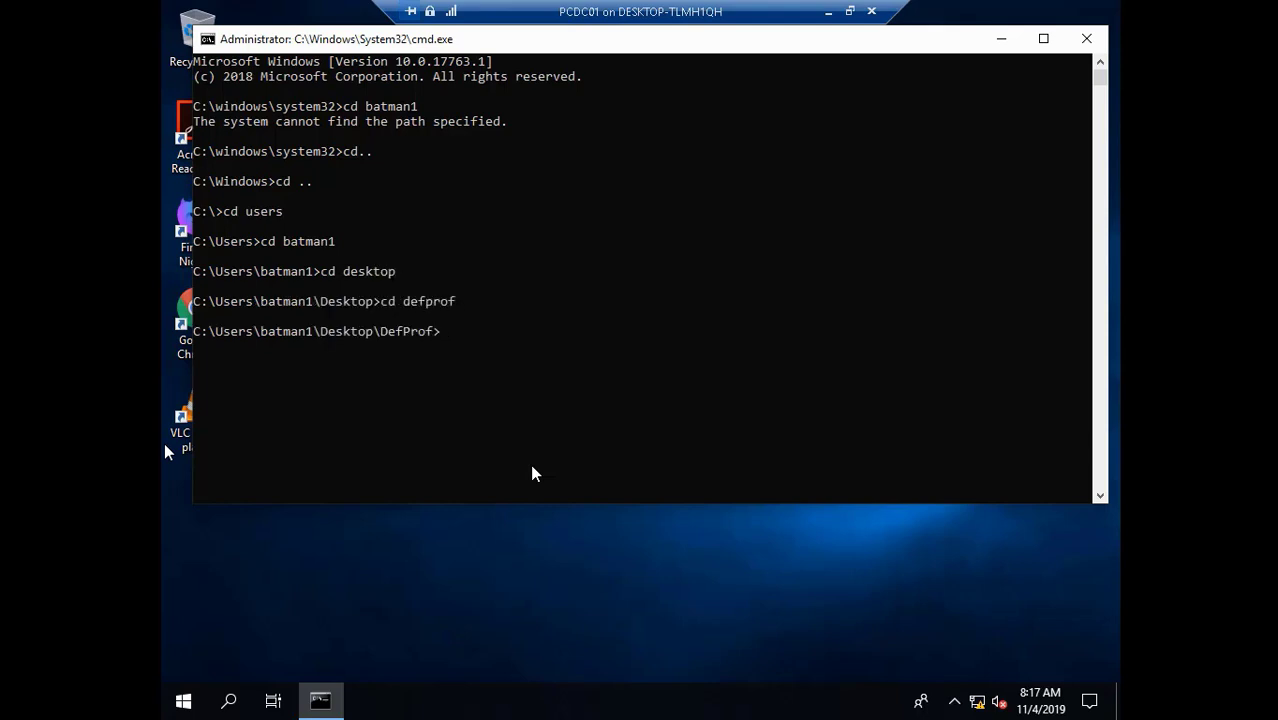
- Run defprof.exe for the user, then for administrator, agreeing to install the AppX management service
{"action": "type", "text": "defprof "}
{"action": "key", "text": "Return"}
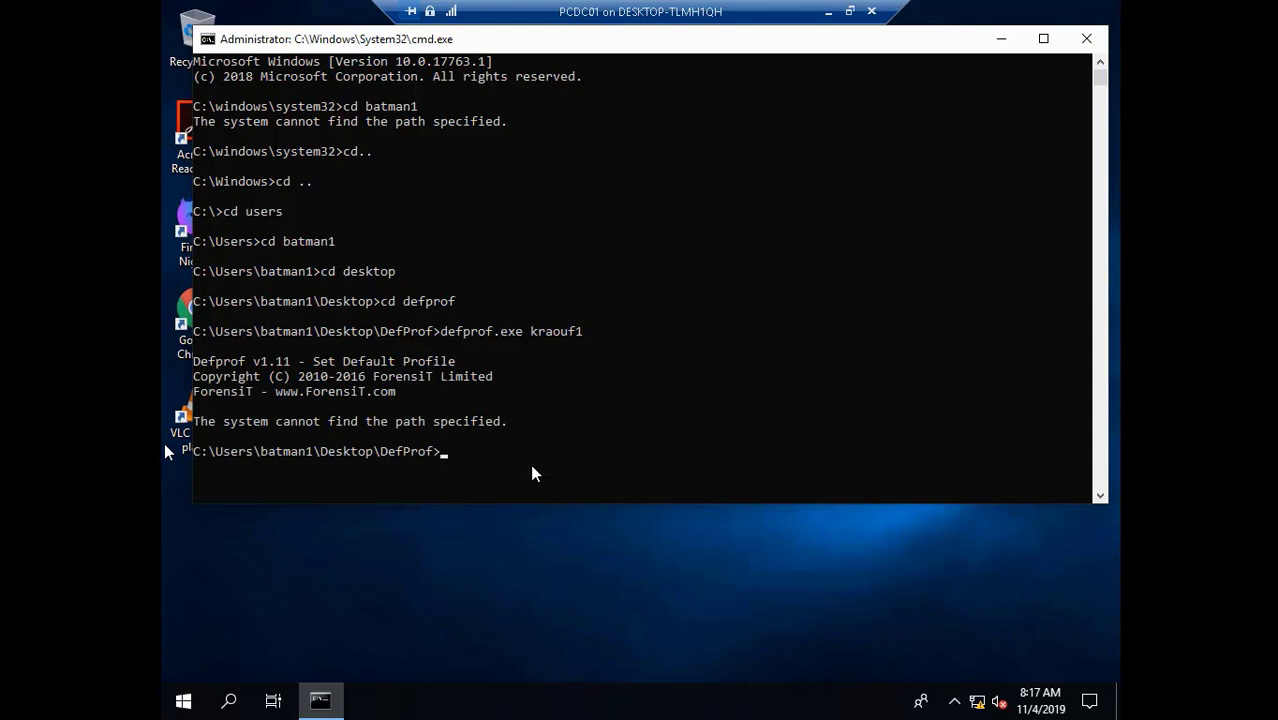
{"action": "type", "text": "defprof.exe "}
{"action": "type", "text": "ad,"}
{"action": "type", "text": "inis"}
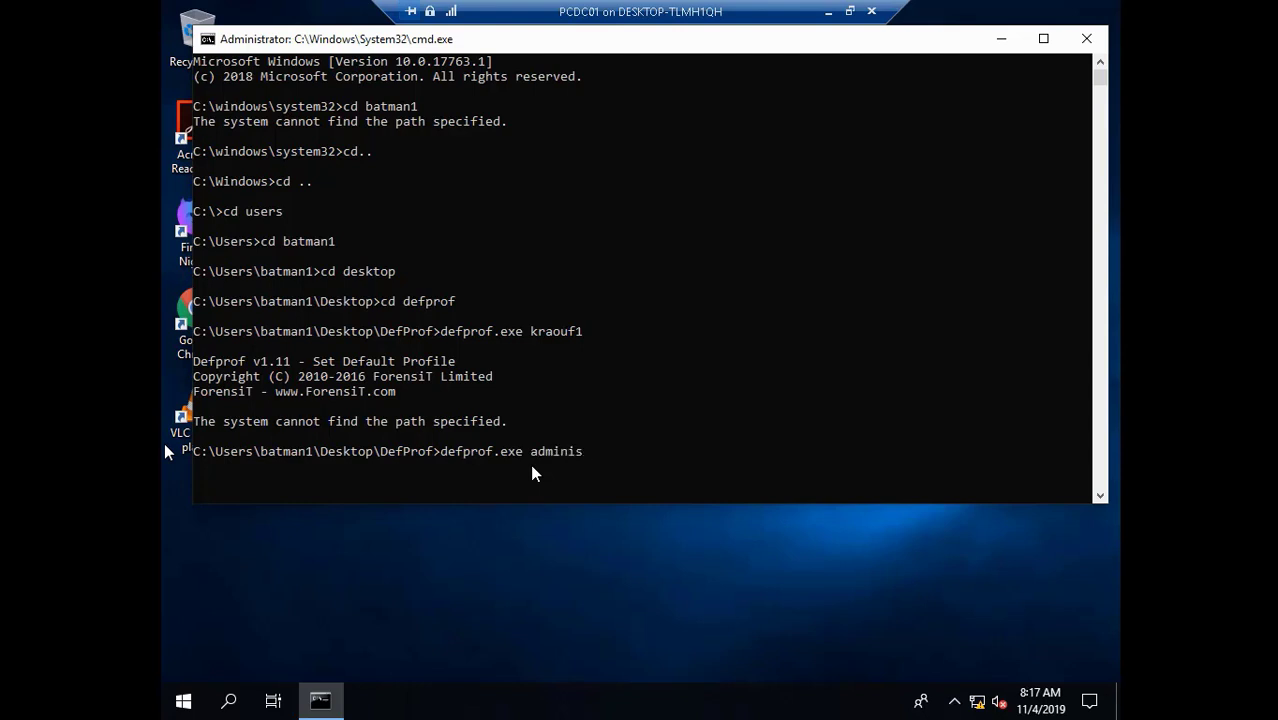
{"action": "type", "text": "trator"}
{"action": "key", "text": "Return"}
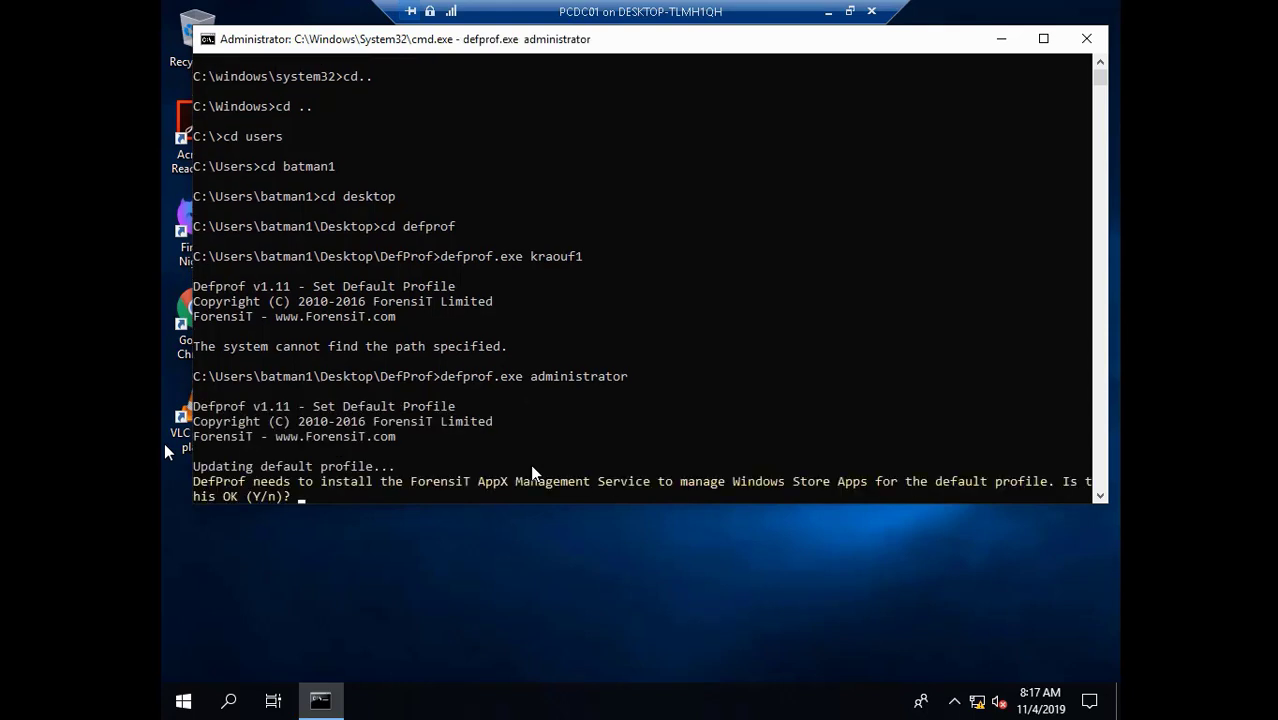
{"action": "type", "text": "y"}
{"action": "key", "text": "Return"}
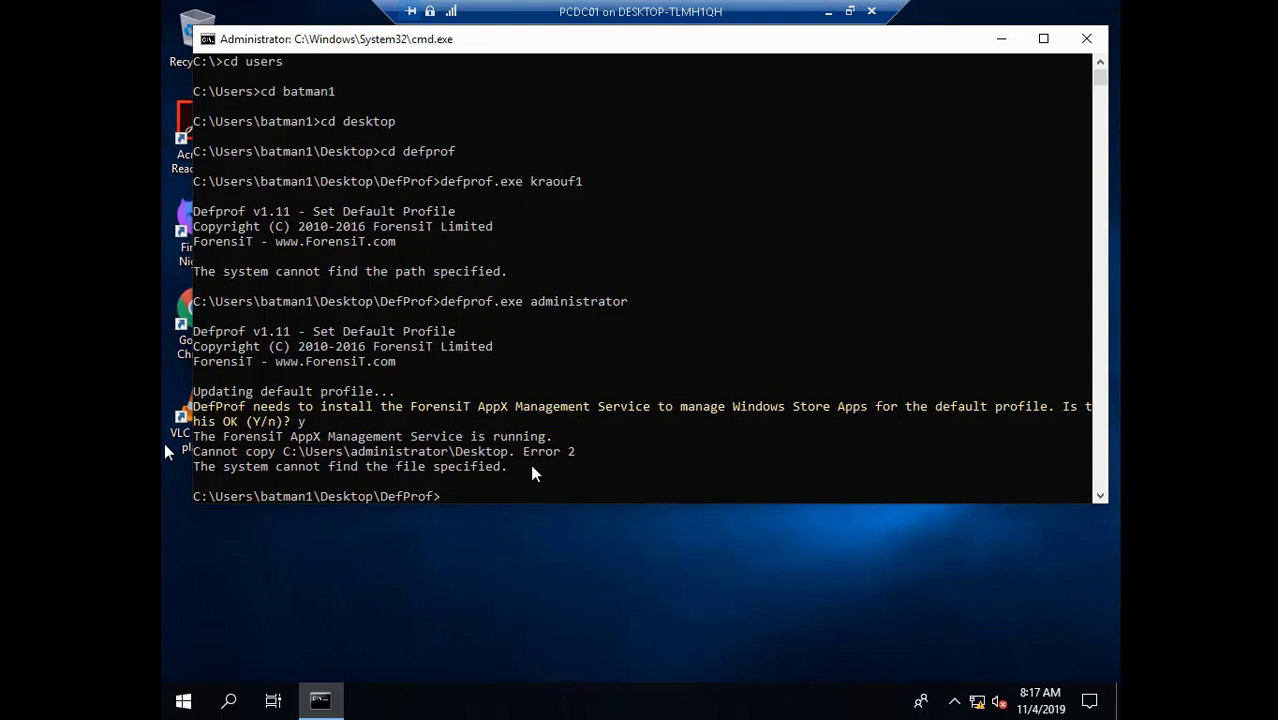
- Exit the command prompt, move the DefProf folder below VLC media player, and shut down the VM
{"action": "type", "text": "exit"}
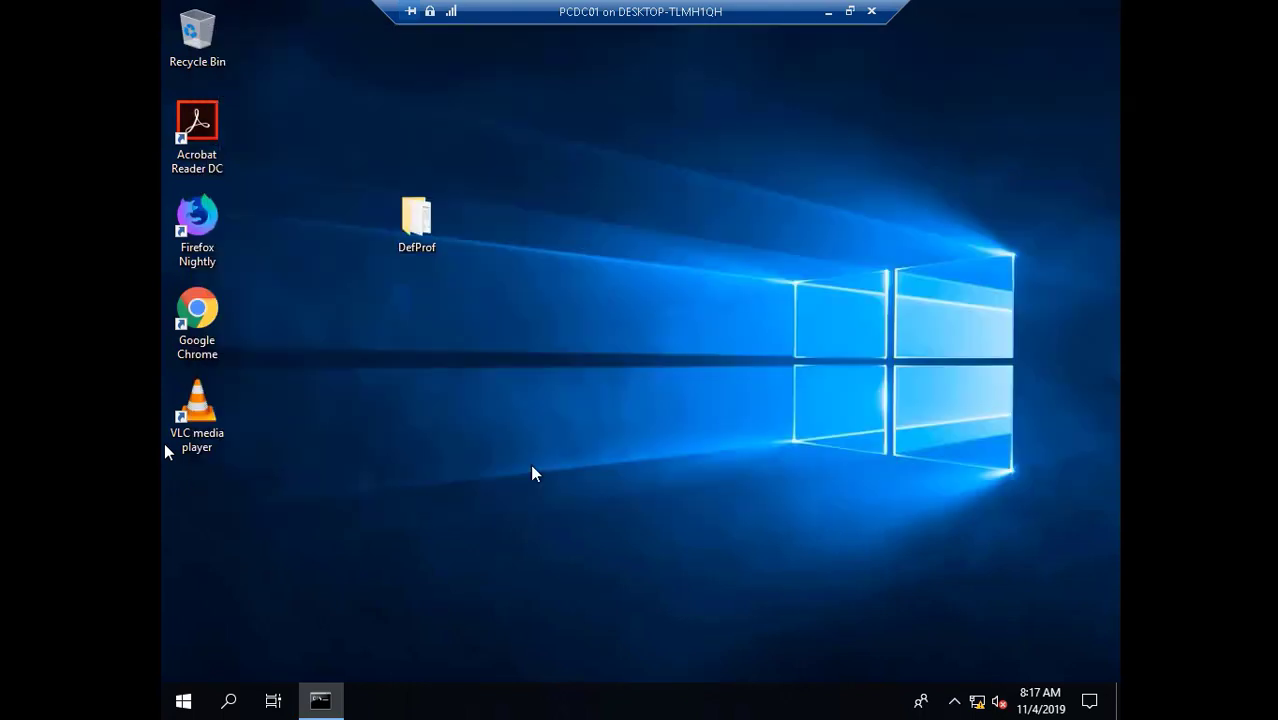
{"action": "key", "text": "Return"}
{"action": "left_click_drag", "start_coordinate": [416, 224], "coordinate": [208, 538]}
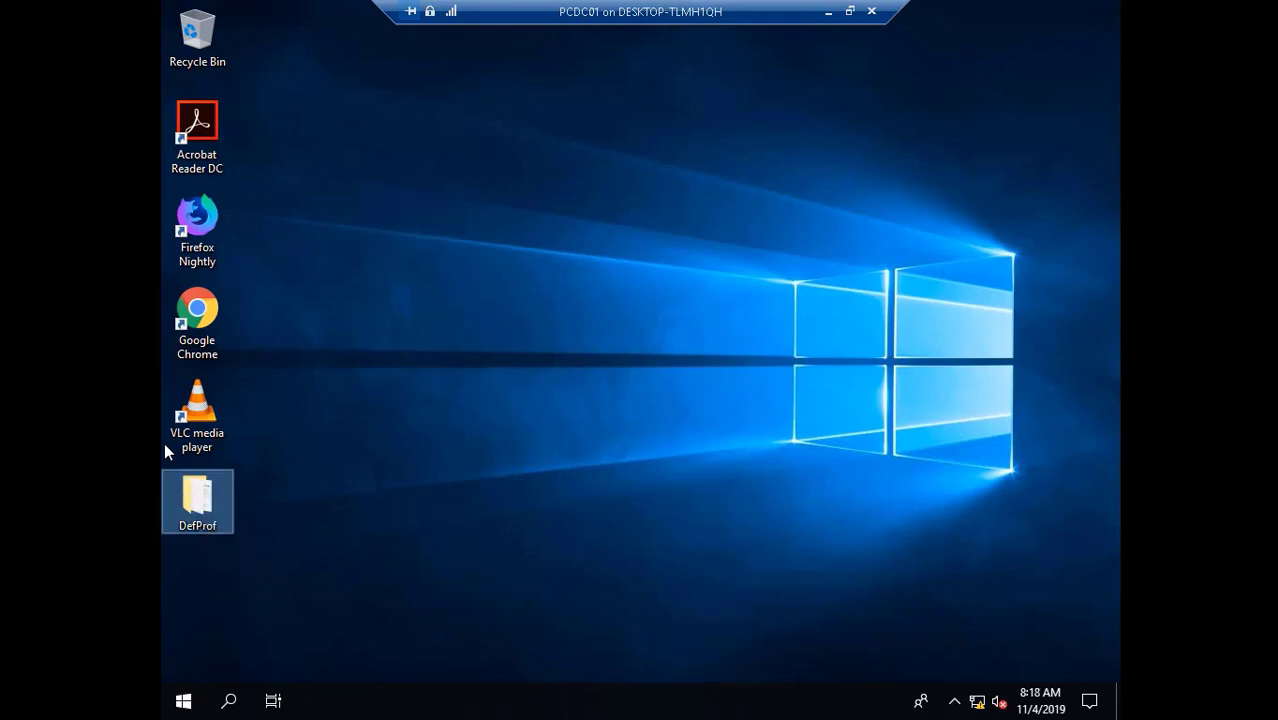
{"action": "left_click", "coordinate": [184, 705]}
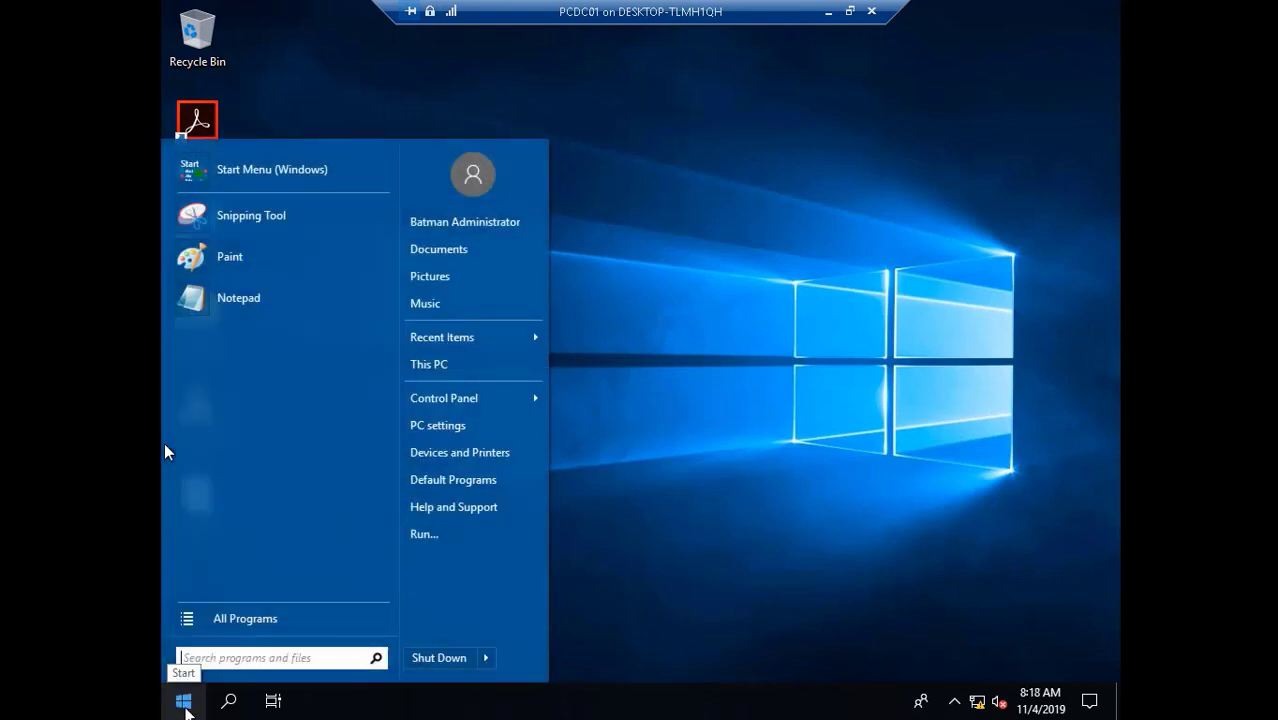
{"action": "left_click", "coordinate": [434, 662]}
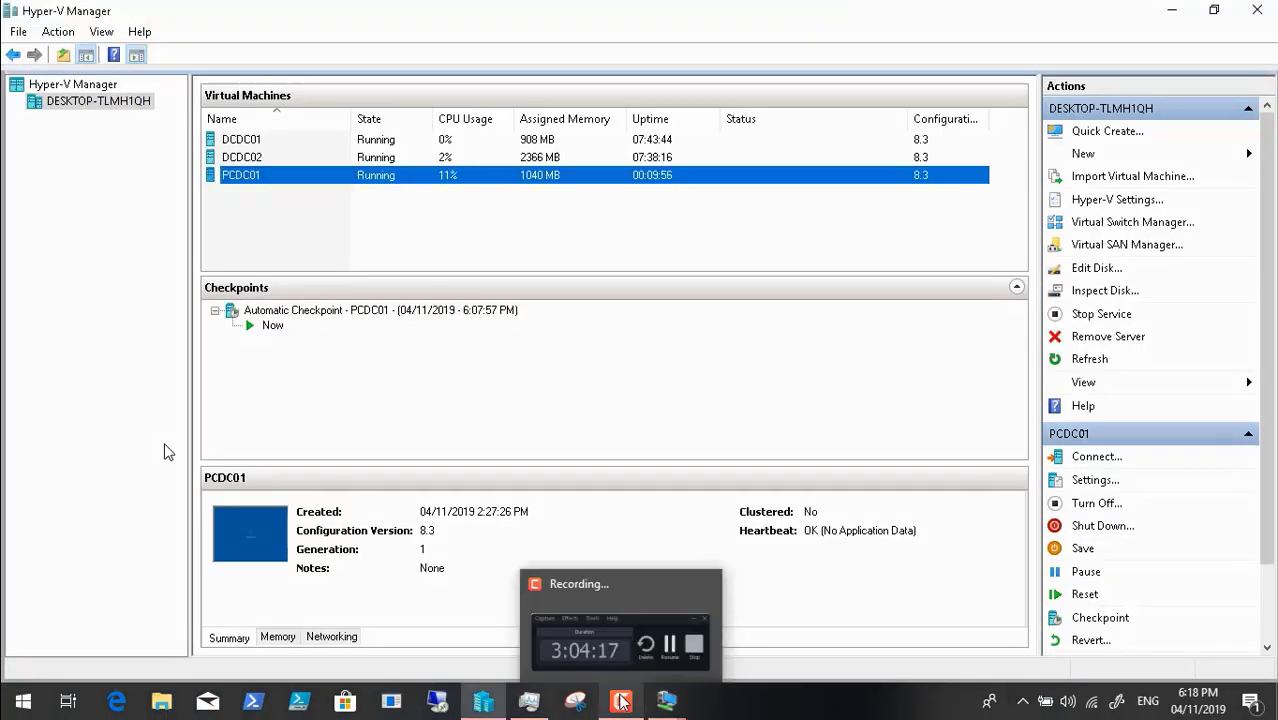
- Turn on Guest services in PCDC01's Integration Services settings and apply the change
{"action": "left_click", "coordinate": [621, 701]}
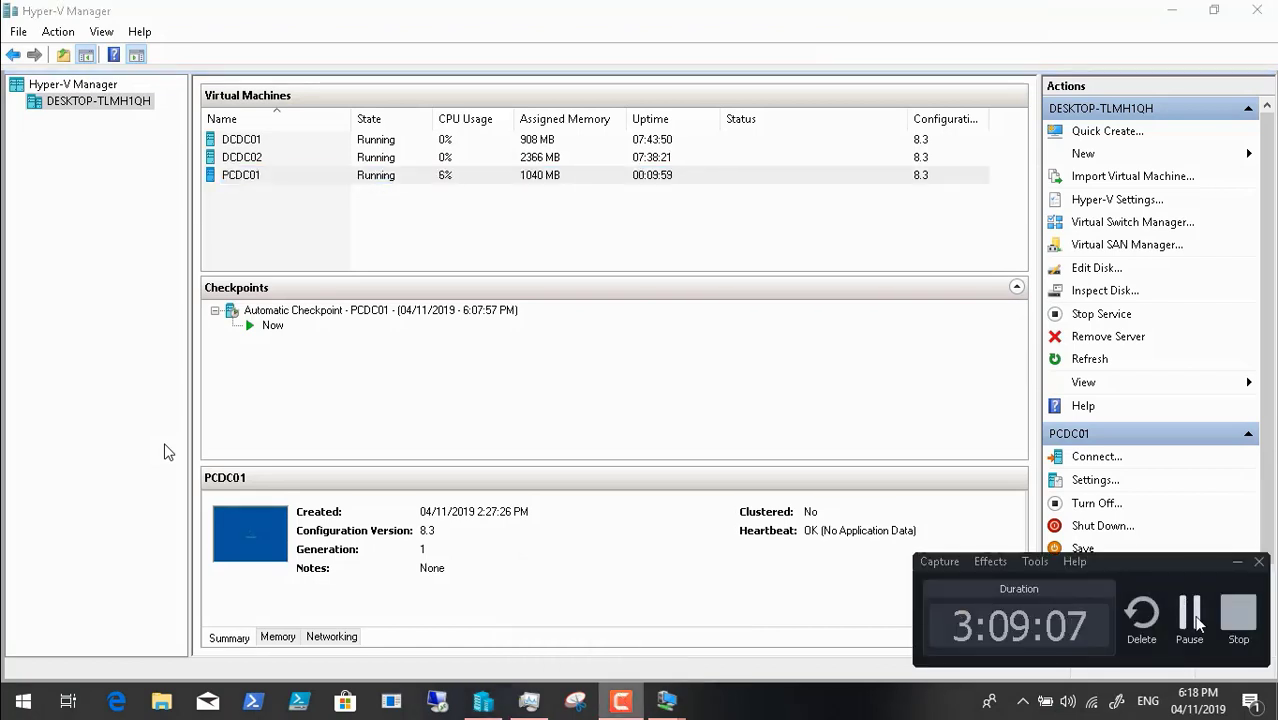
{"action": "left_click", "coordinate": [1190, 614]}
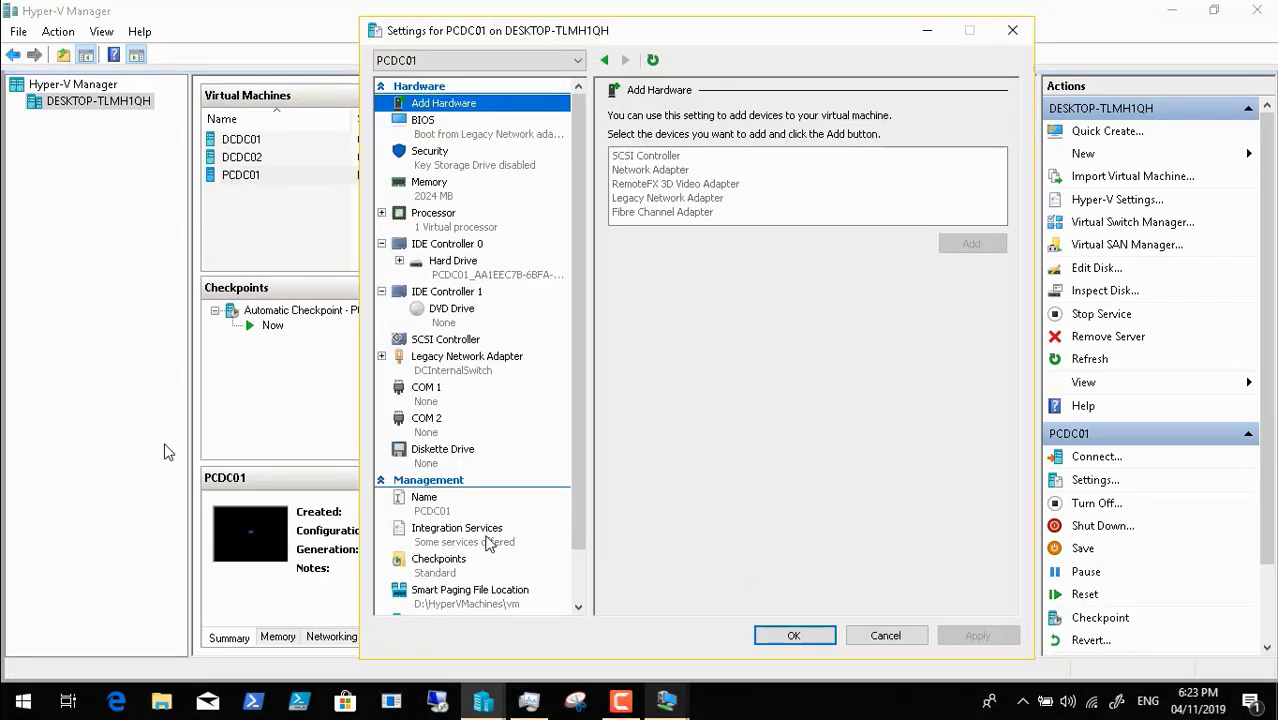
{"action": "left_click", "coordinate": [488, 543]}
{"action": "left_click", "coordinate": [666, 272]}
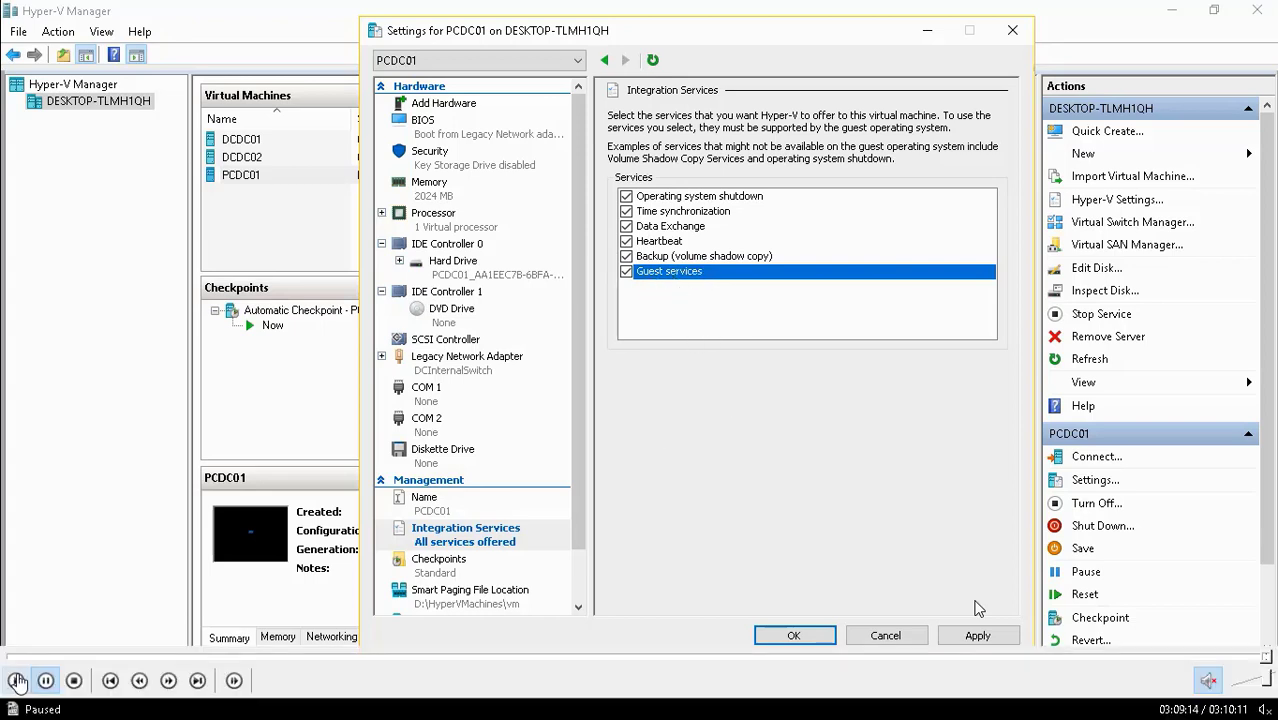
{"action": "left_click", "coordinate": [16, 680]}
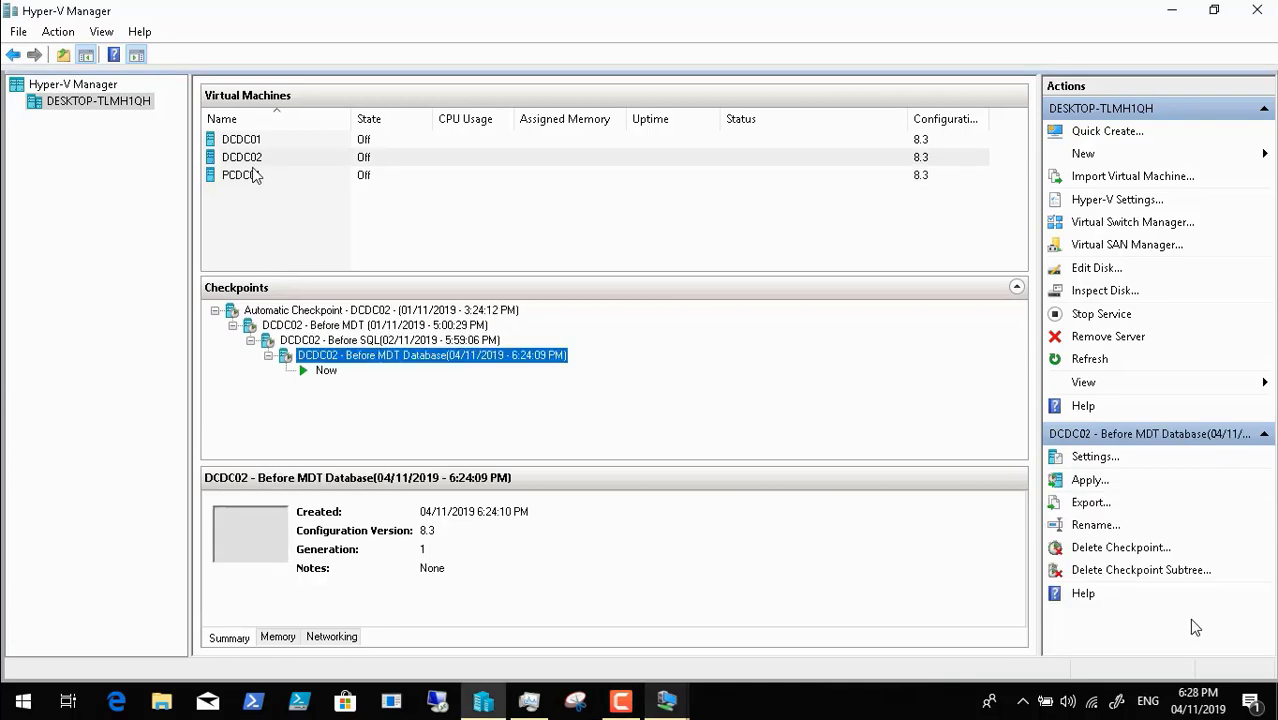
- Checkpoint PCDC01, rename the checkpoint 'PCDC01 - before capture', and close Hyper-V Manager
{"action": "left_click", "coordinate": [278, 180]}
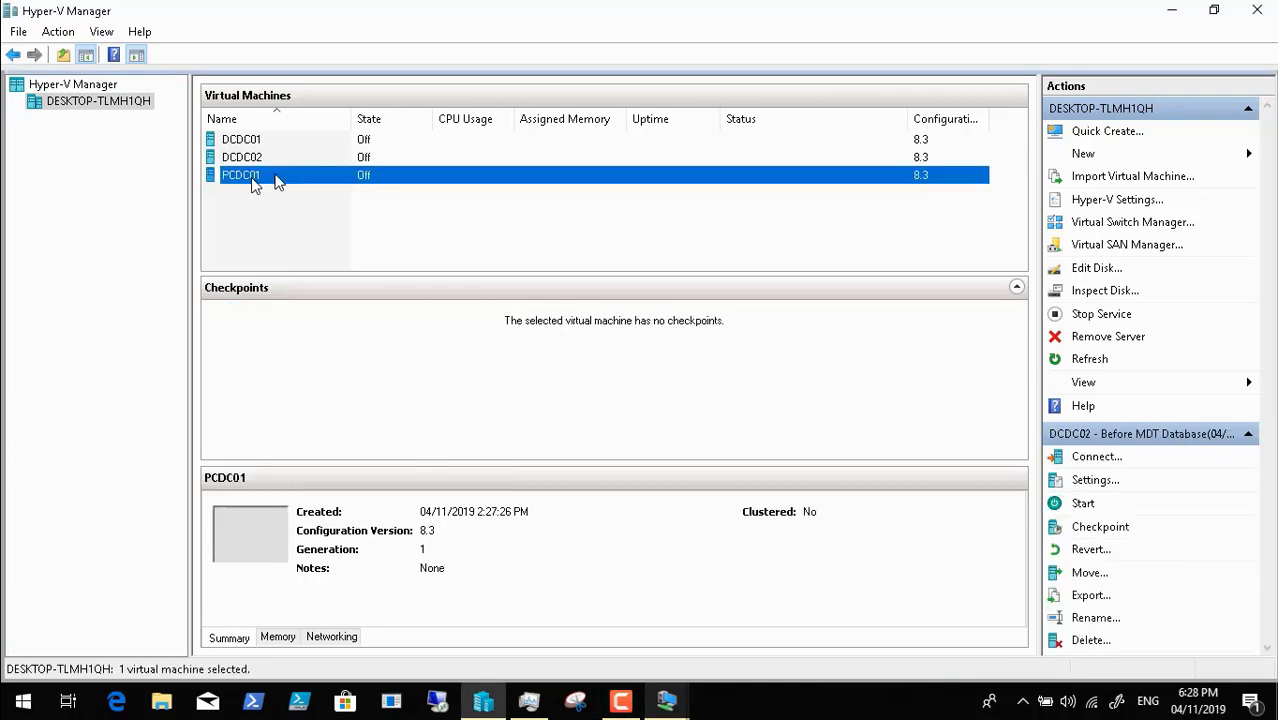
{"action": "left_click", "coordinate": [1098, 528]}
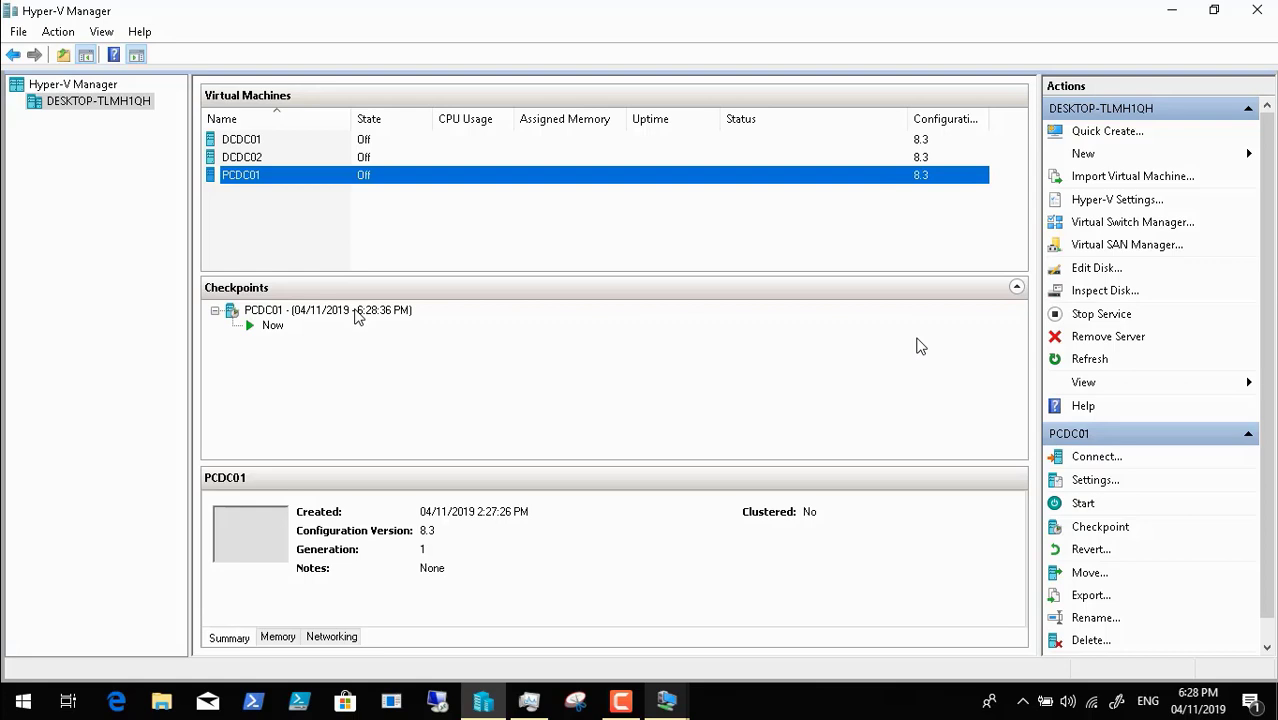
{"action": "mouse_move", "coordinate": [612, 660]}
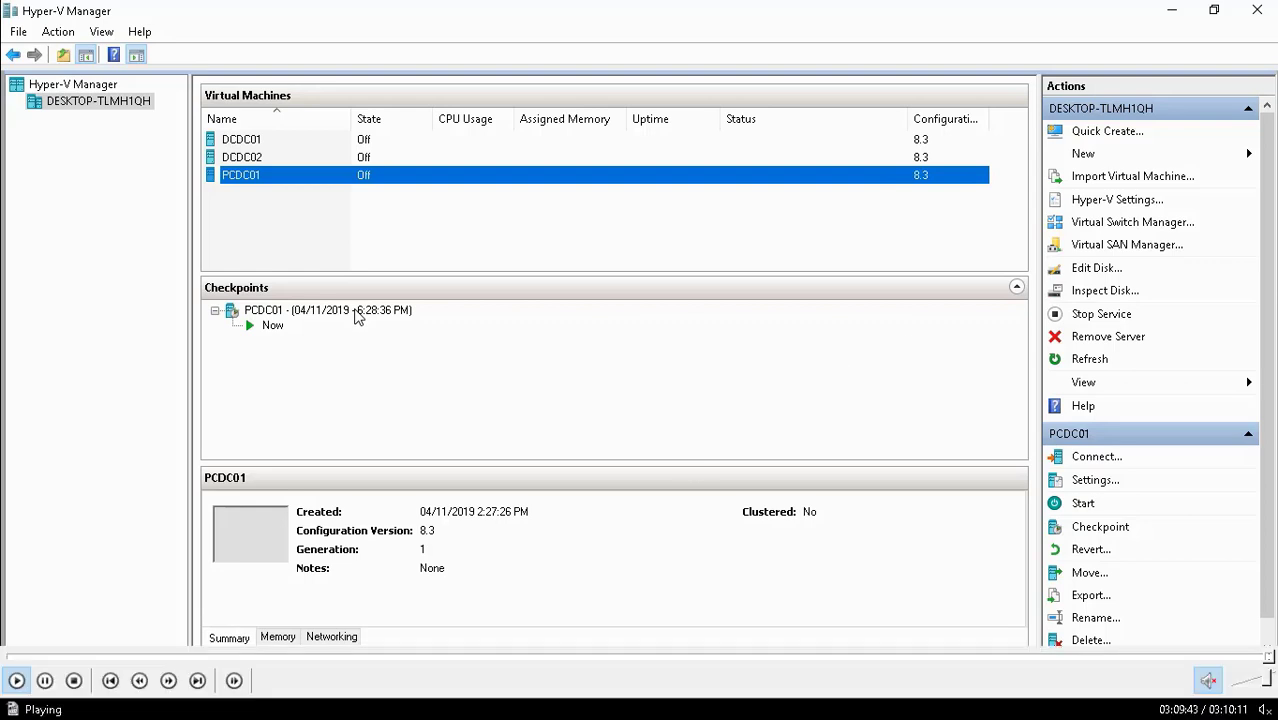
{"action": "left_click", "coordinate": [340, 318]}
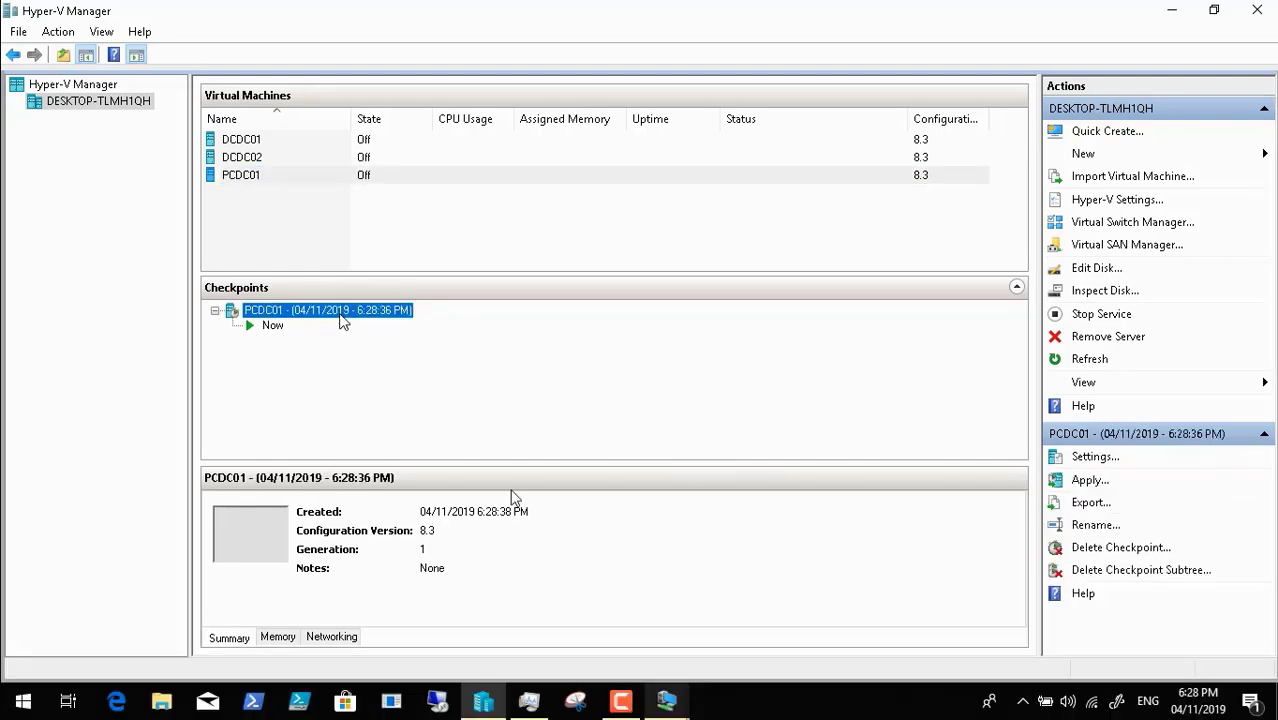
{"action": "right_click", "coordinate": [340, 318]}
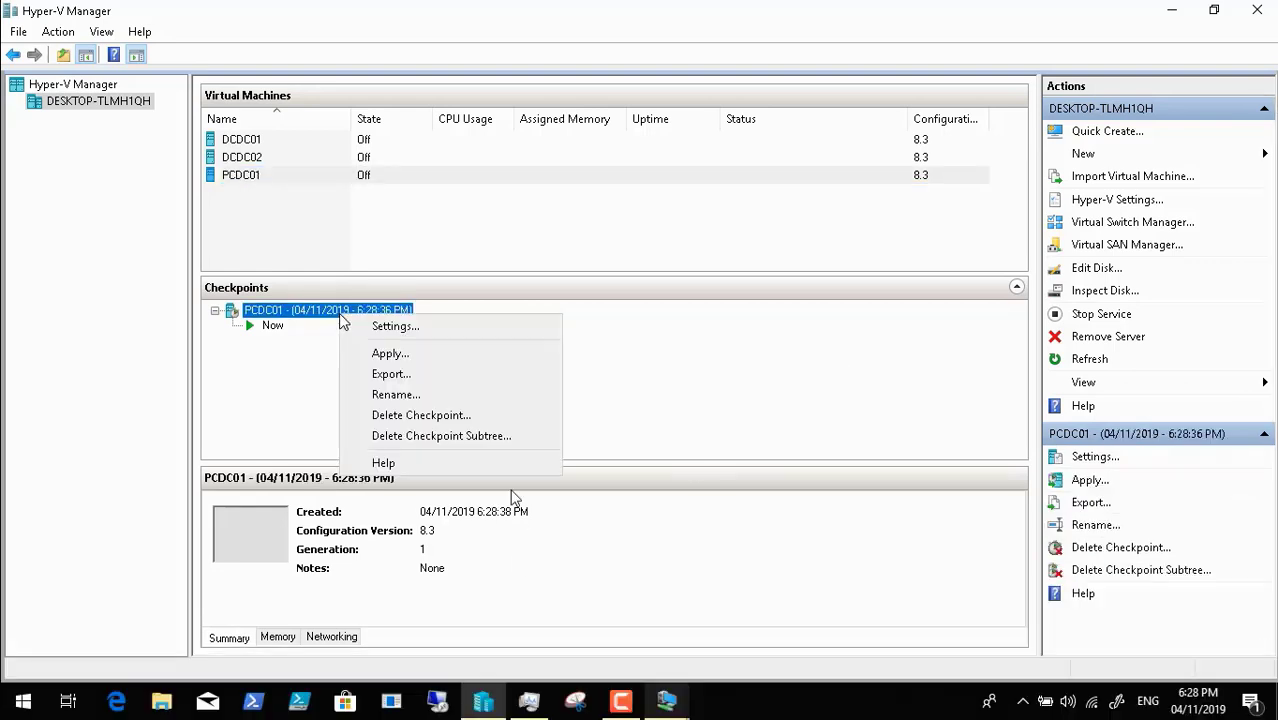
{"action": "left_click", "coordinate": [426, 396]}
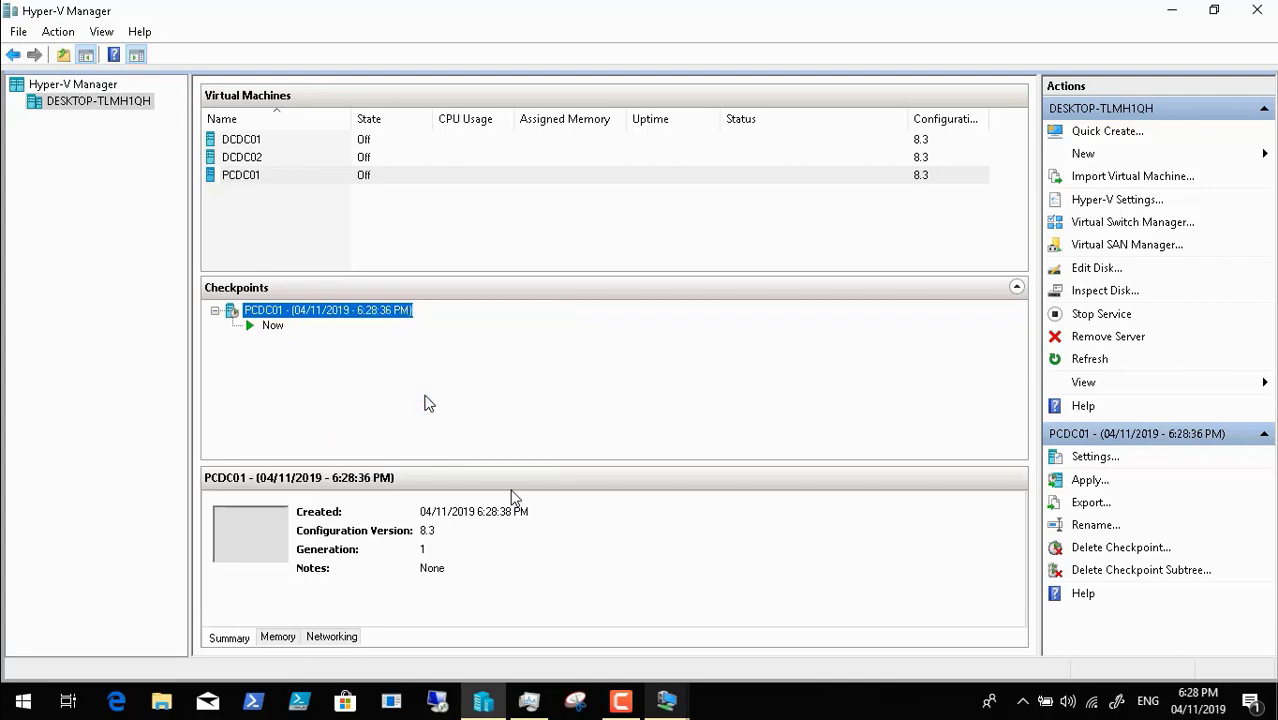
{"action": "left_click", "coordinate": [293, 313]}
{"action": "type", "text": "b"}
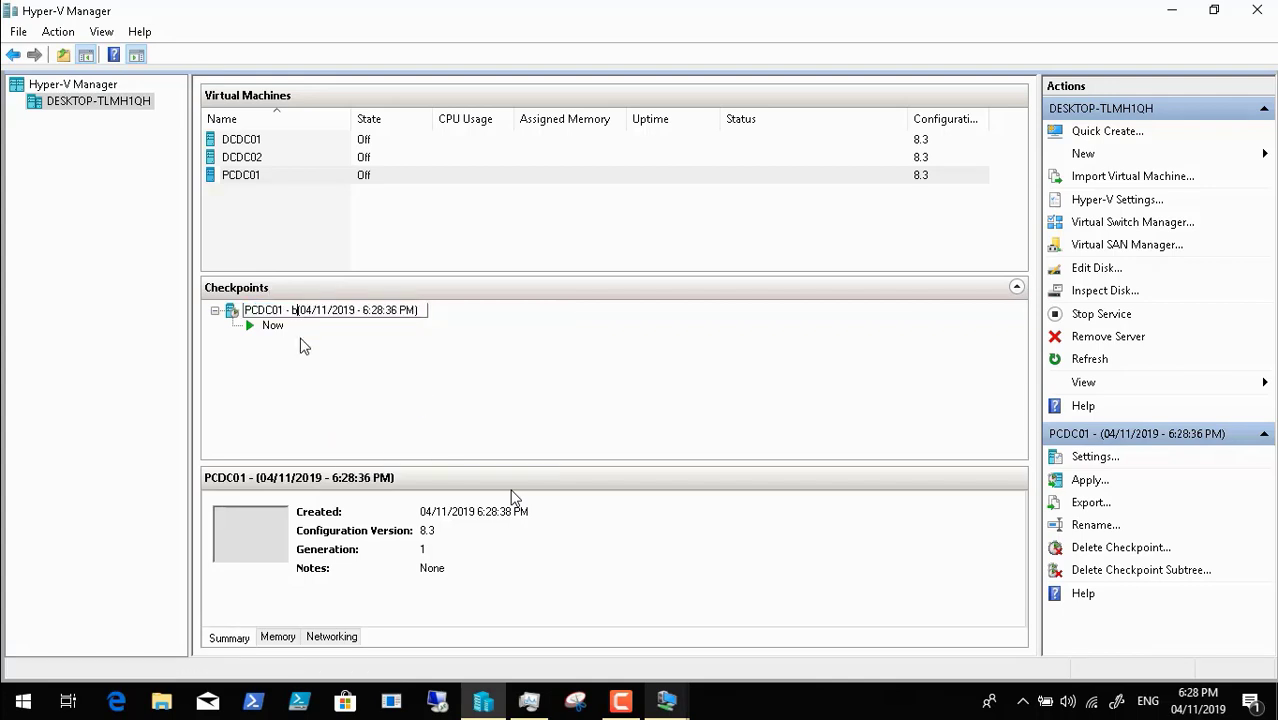
{"action": "type", "text": "efore "}
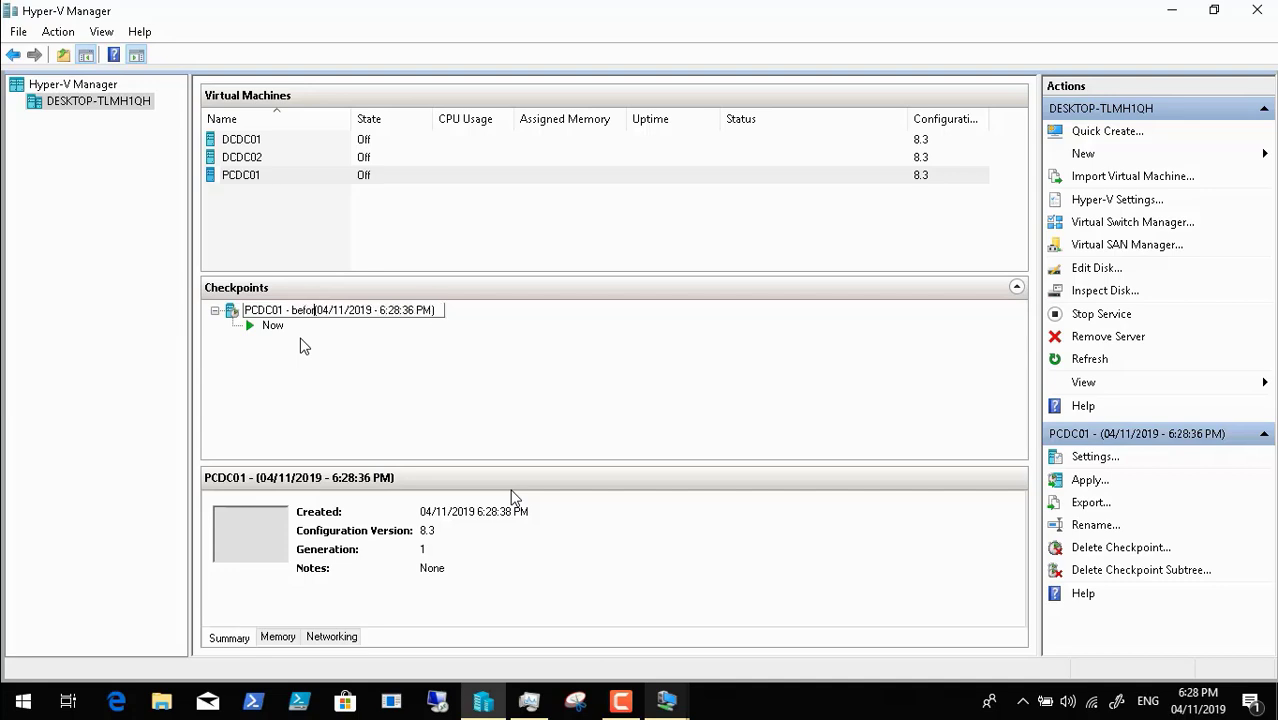
{"action": "type", "text": "captu"}
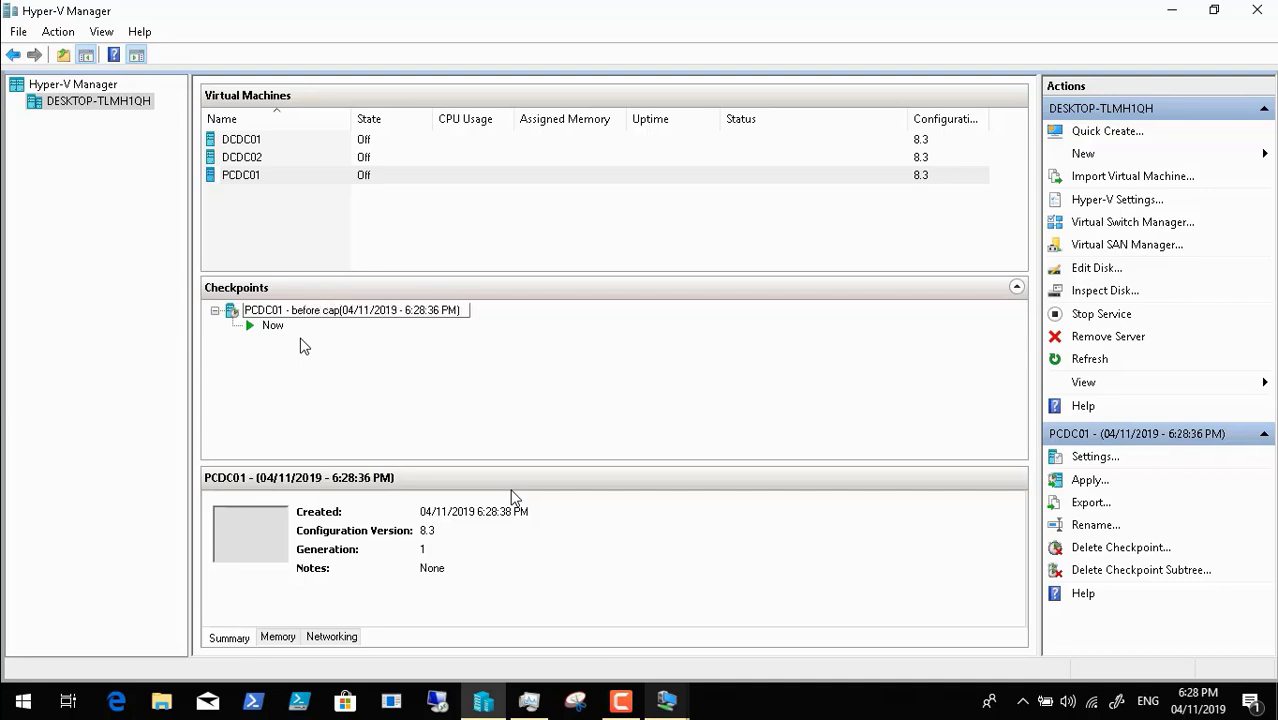
{"action": "type", "text": "re"}
{"action": "left_click", "coordinate": [353, 373]}
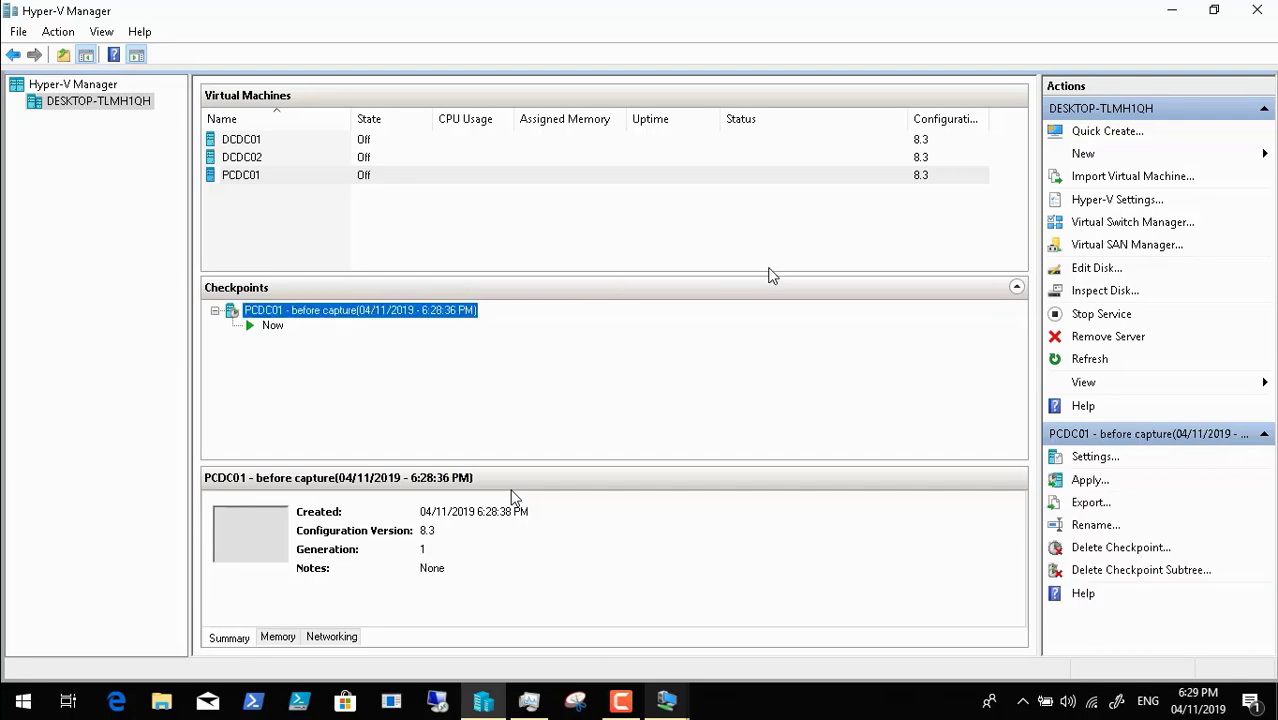
{"action": "left_click", "coordinate": [1264, 14]}
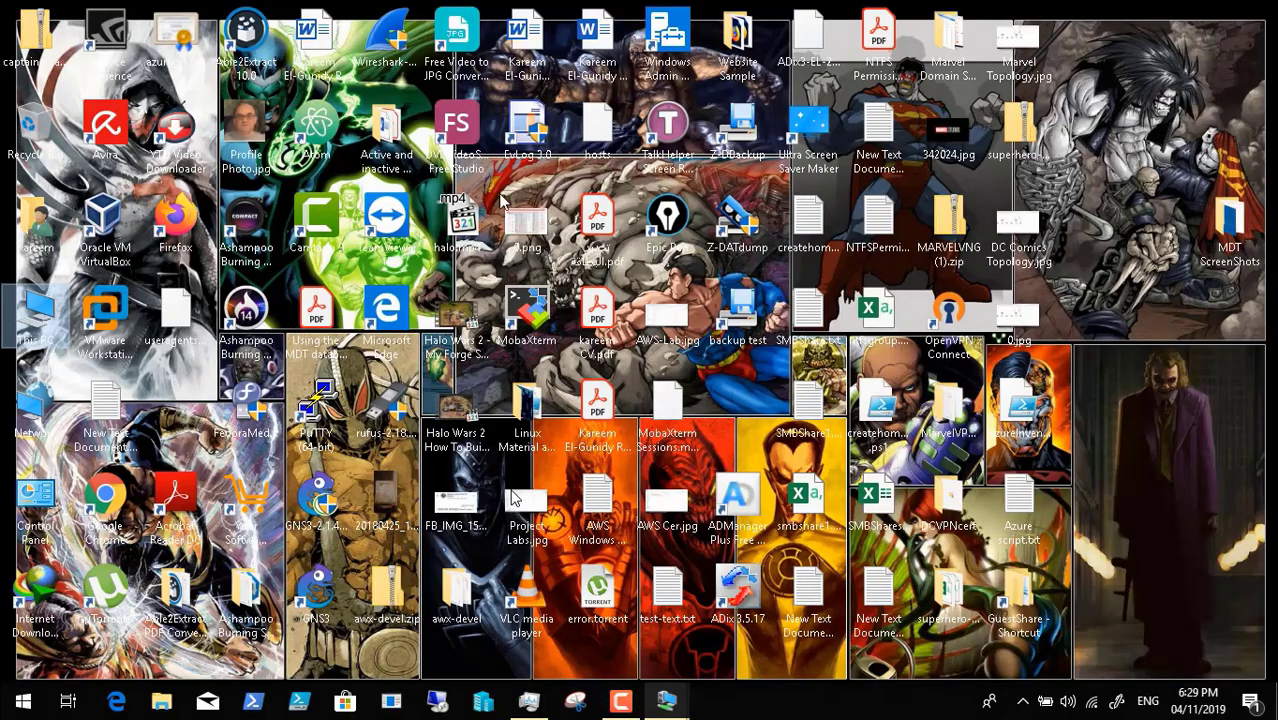
{"action": "double_click", "coordinate": [38, 314]}
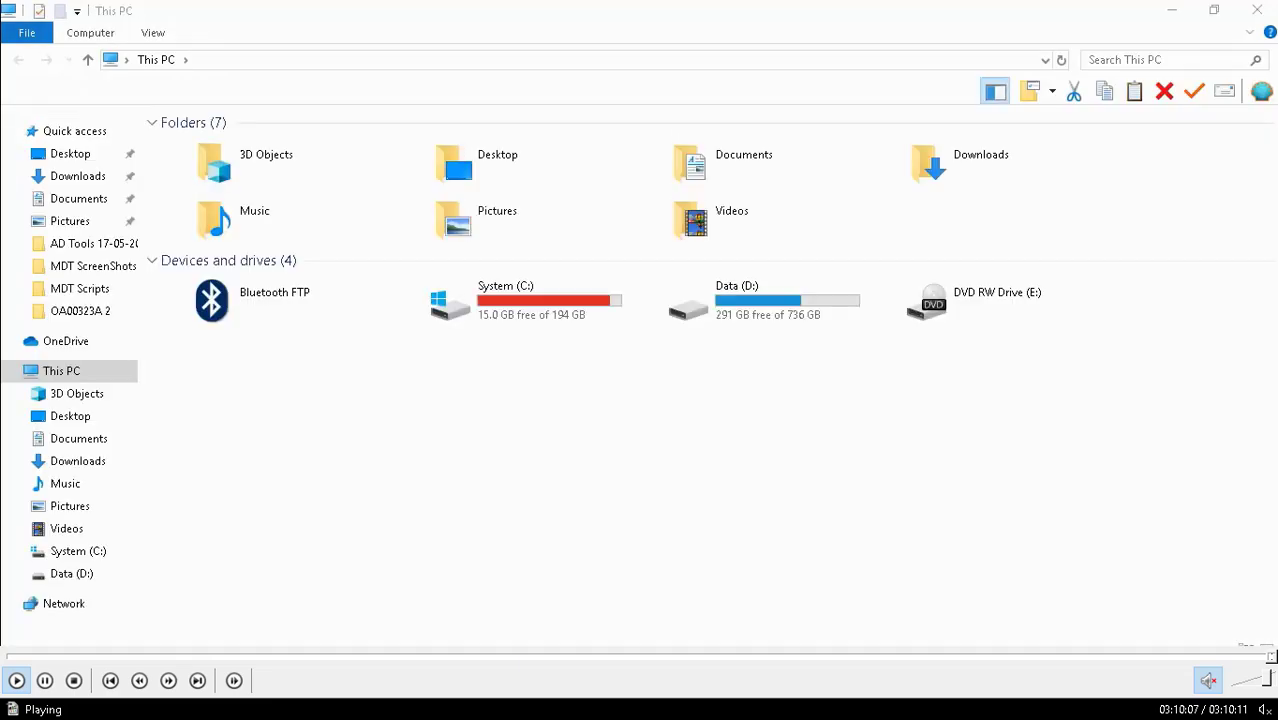
- Close the Video9 player and open MDT Lab's Video10 folder, selecting Video10.mp4
{"action": "left_click", "coordinate": [1130, 704]}
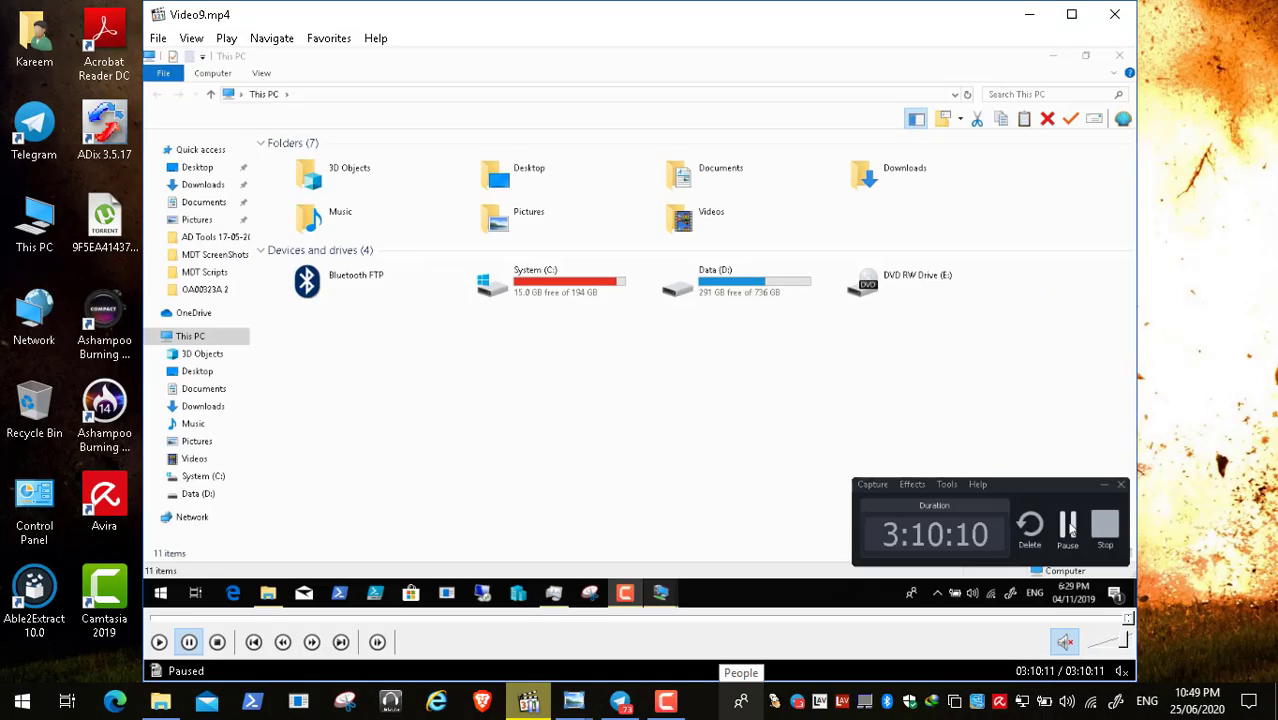
{"action": "left_click", "coordinate": [1114, 14]}
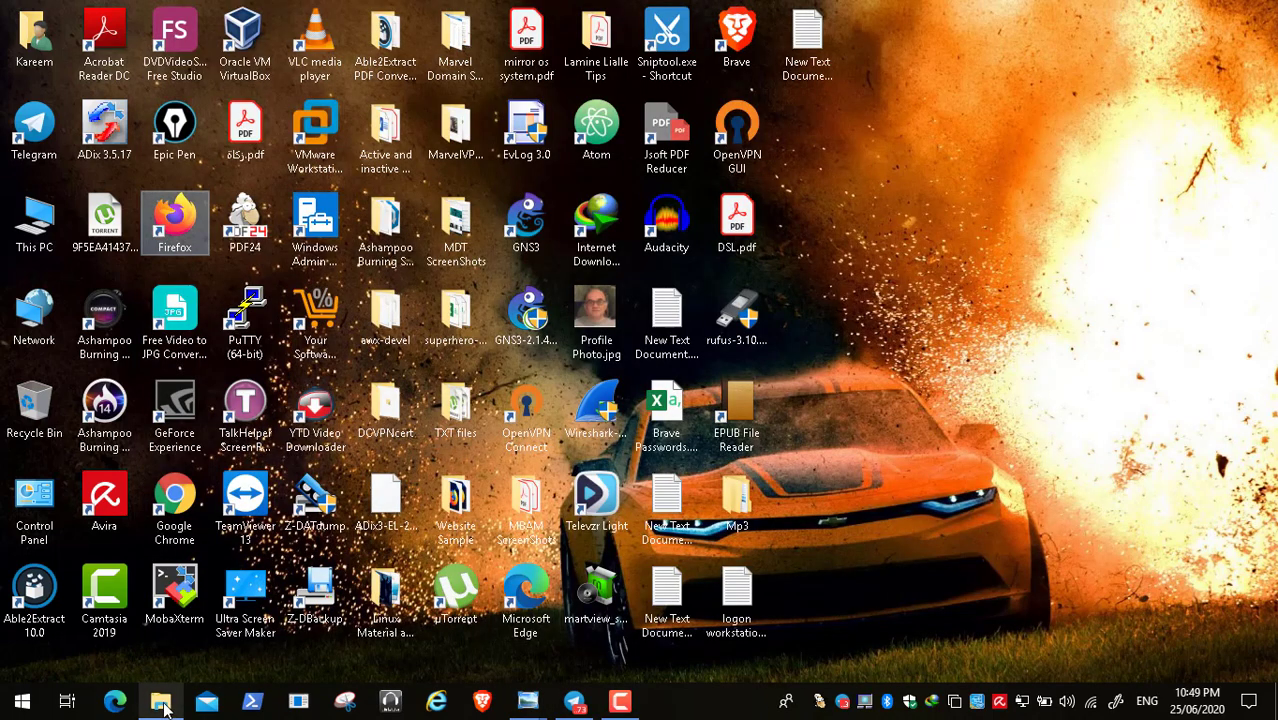
{"action": "left_click", "coordinate": [160, 701]}
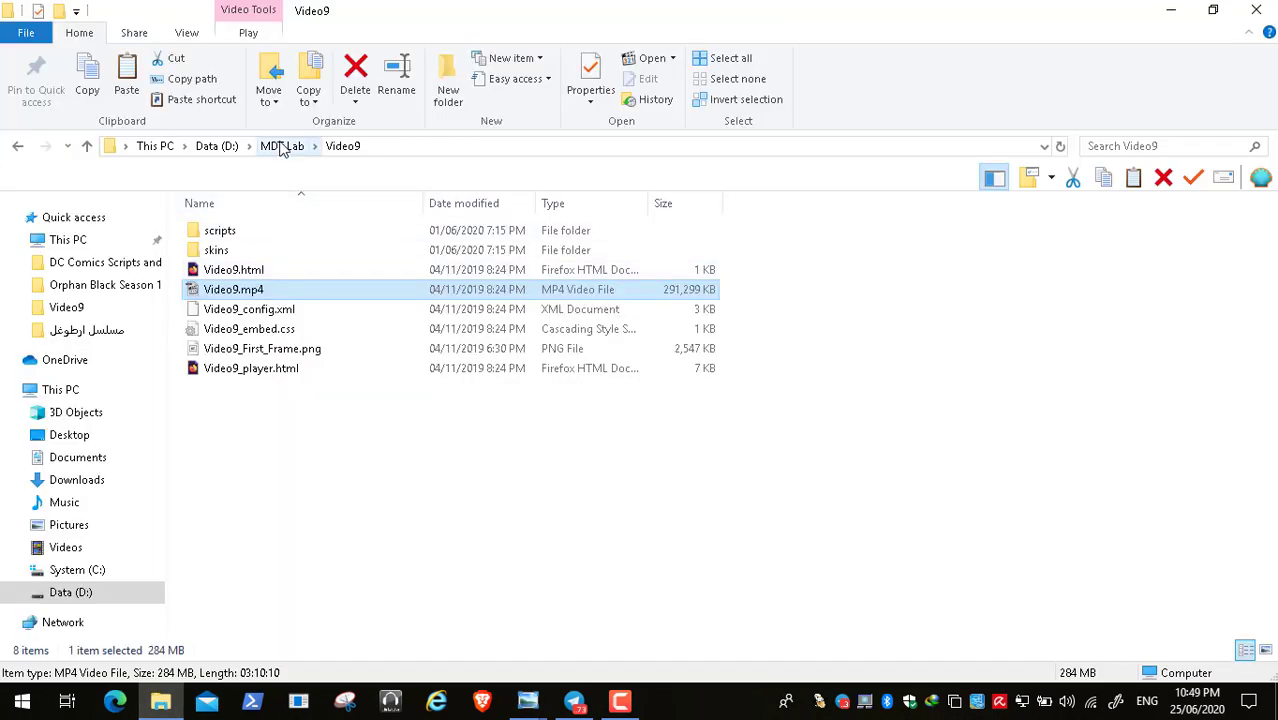
{"action": "left_click", "coordinate": [282, 145]}
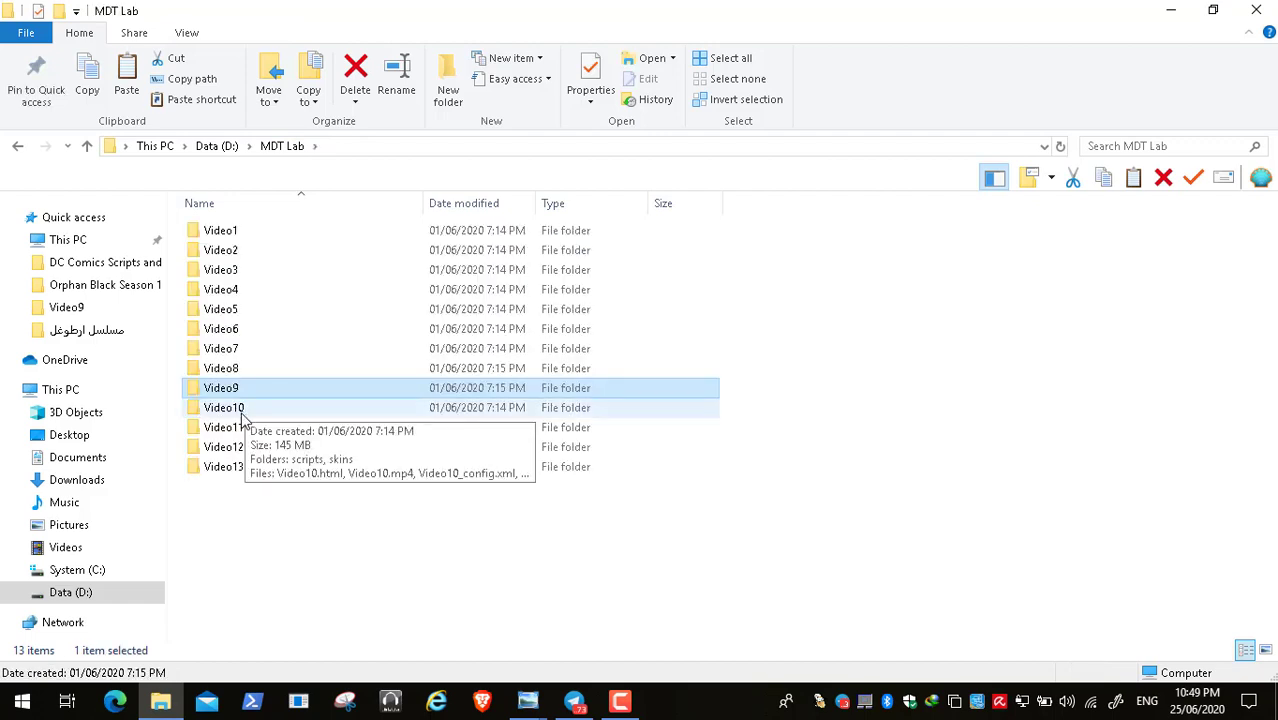
{"action": "double_click", "coordinate": [243, 410]}
{"action": "left_click", "coordinate": [272, 292]}
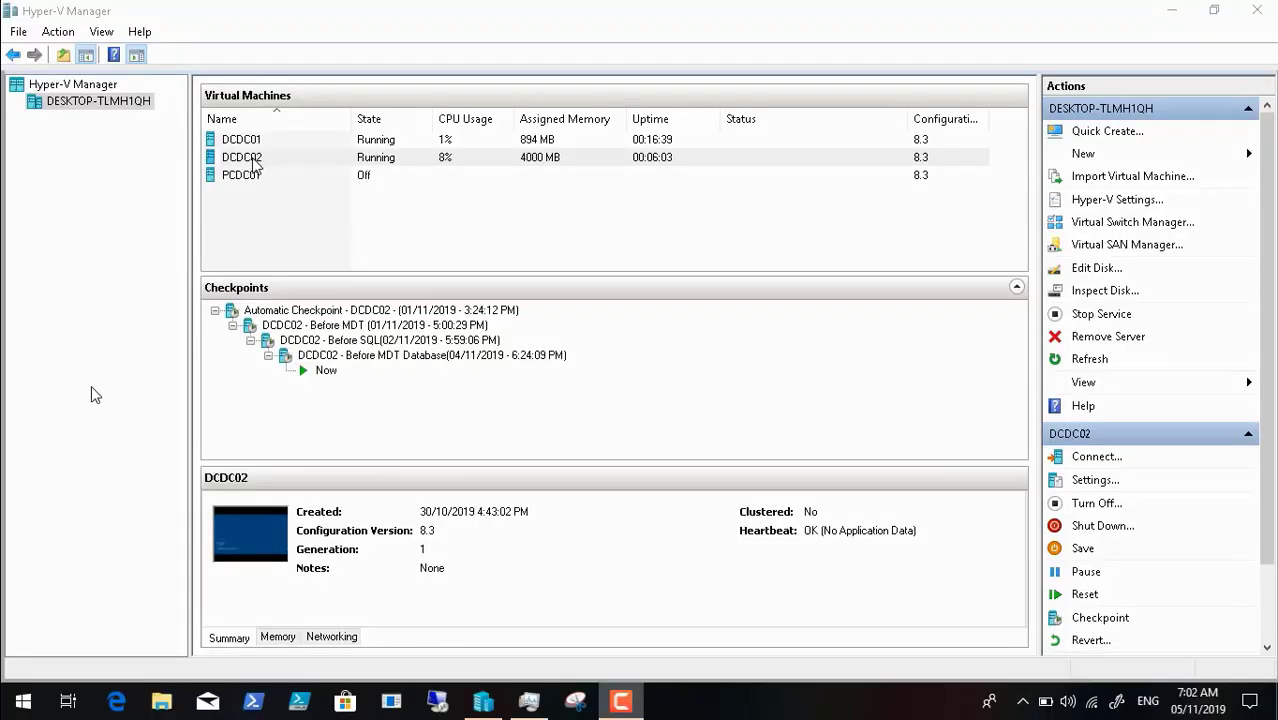
- Connect to DCDC02, minimize Task Manager, and bring the DCDC02 connection window forward
{"action": "right_click", "coordinate": [254, 162]}
{"action": "left_click", "coordinate": [268, 171]}
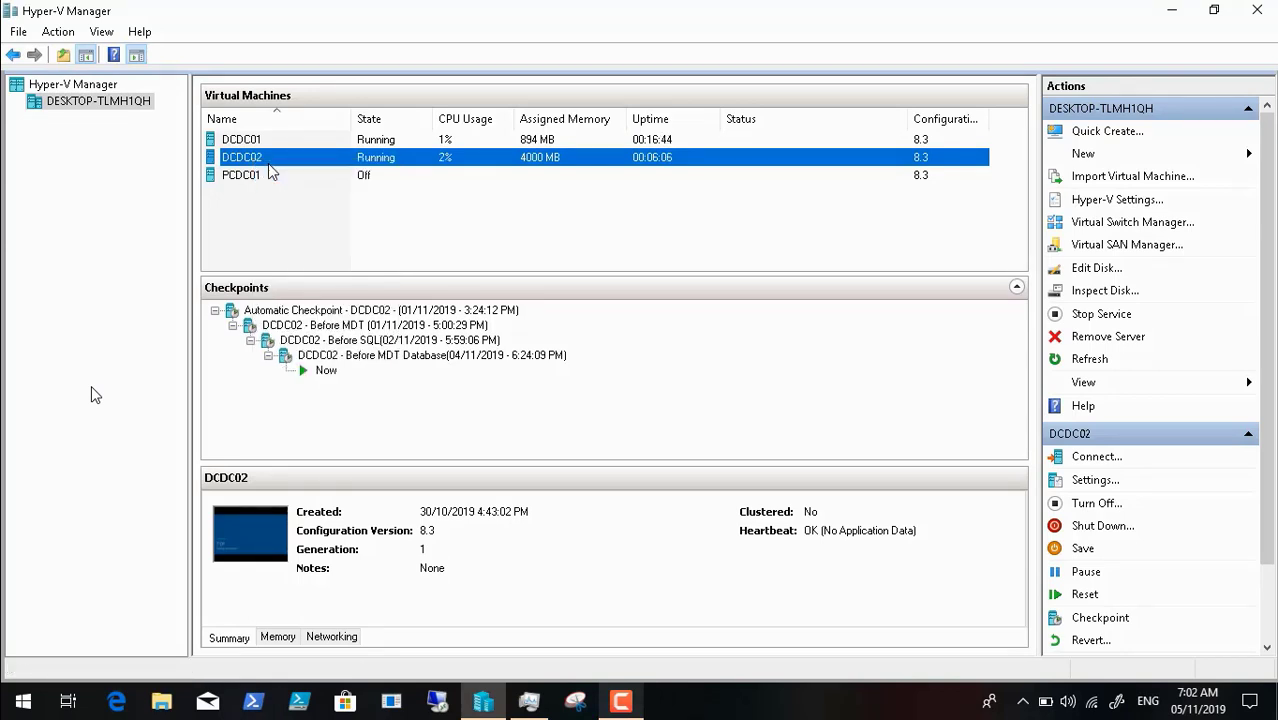
{"action": "left_click", "coordinate": [531, 703]}
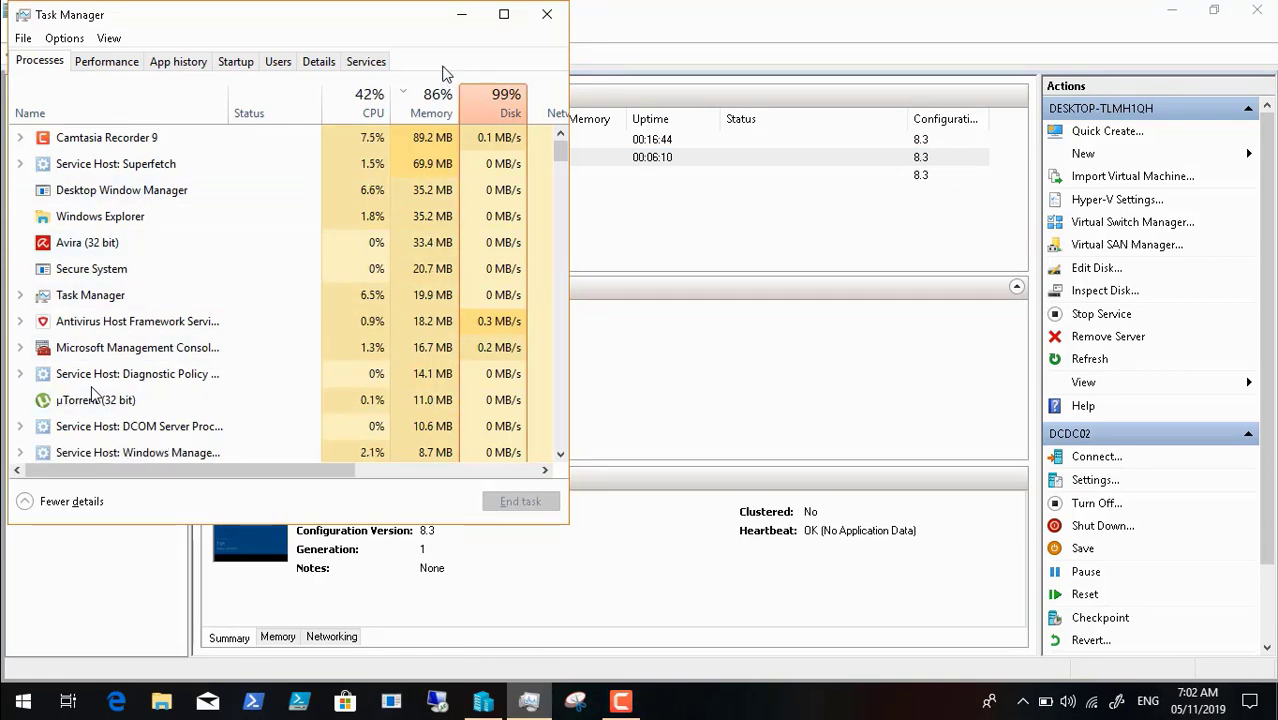
{"action": "left_click", "coordinate": [457, 14]}
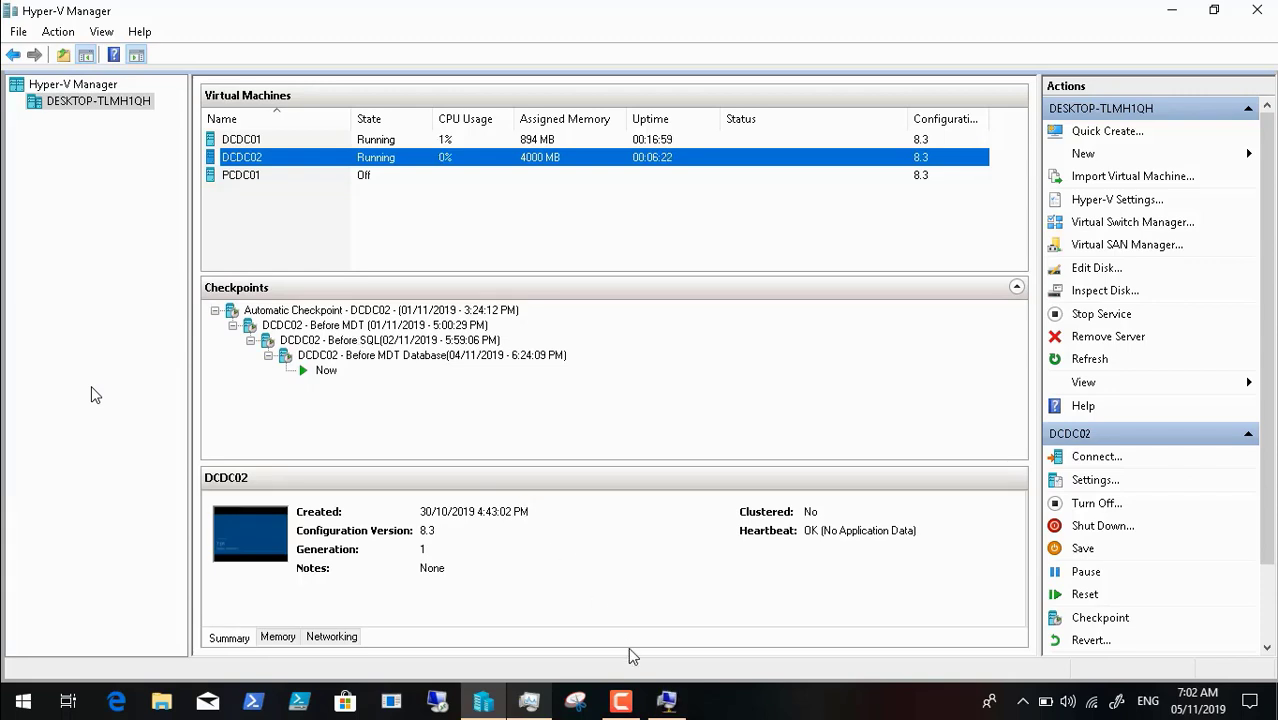
{"action": "left_click", "coordinate": [668, 700]}
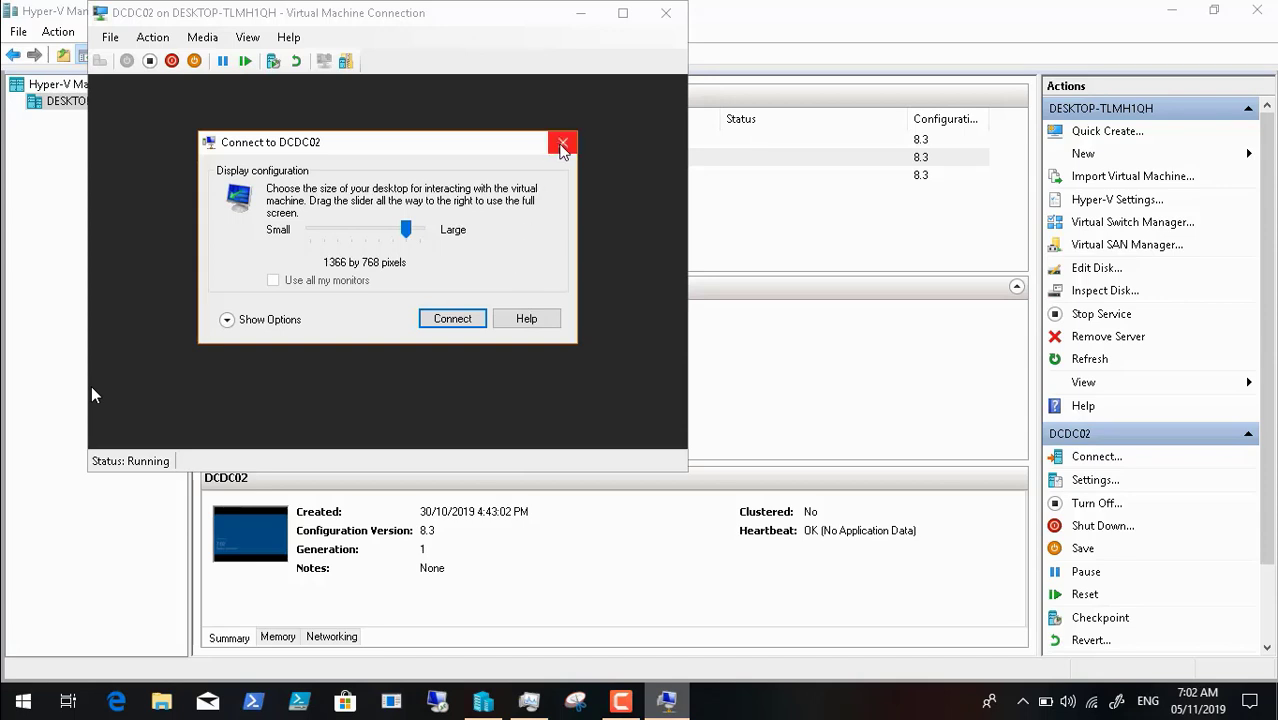
- Skip the display size prompt, send the unlock signal, and make the DCDC02 connection full screen
{"action": "left_click", "coordinate": [563, 147]}
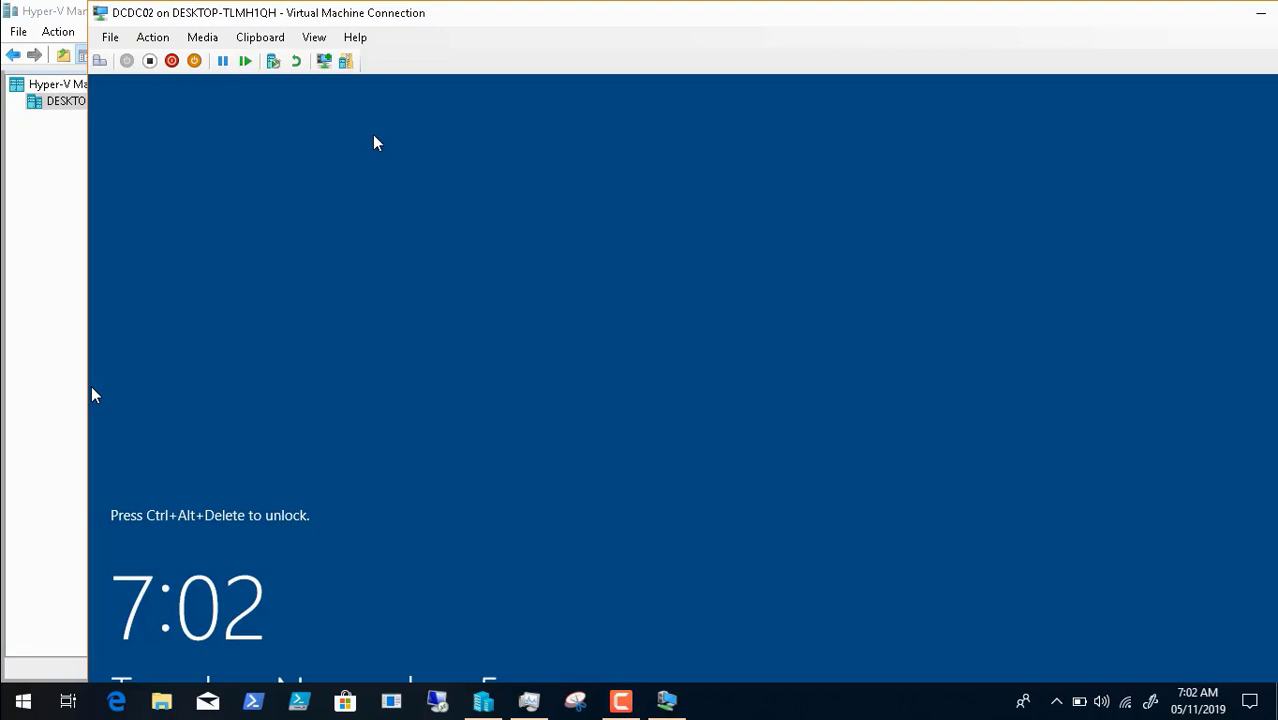
{"action": "left_click", "coordinate": [99, 63]}
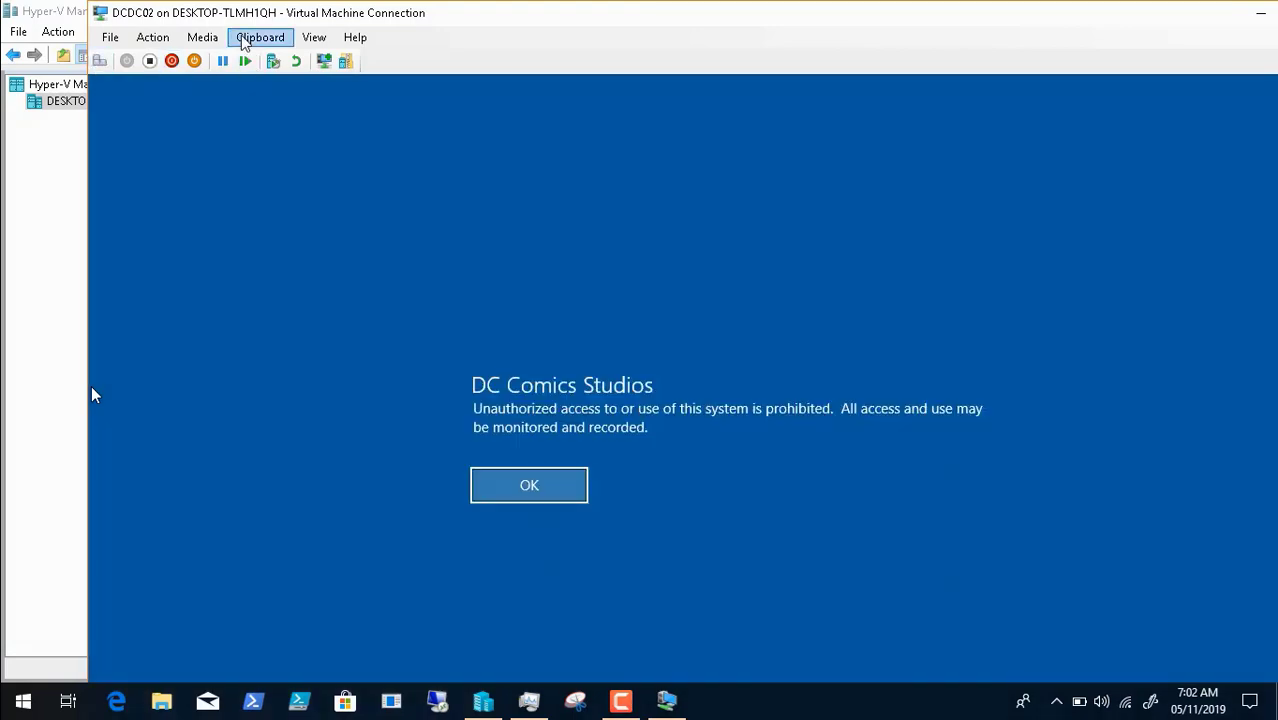
{"action": "left_click", "coordinate": [314, 37]}
{"action": "left_click", "coordinate": [345, 56]}
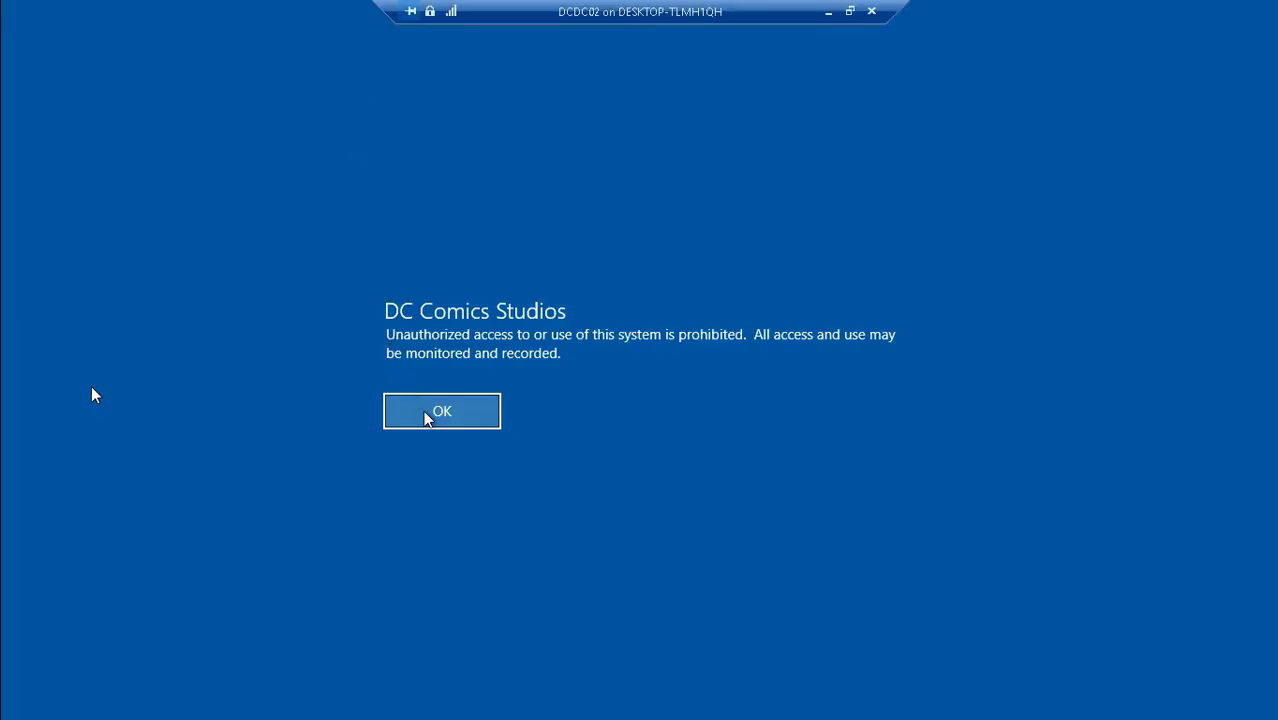
- Dismiss the unauthorized-access notice and sign in with the domain user name and password
{"action": "left_click", "coordinate": [427, 418]}
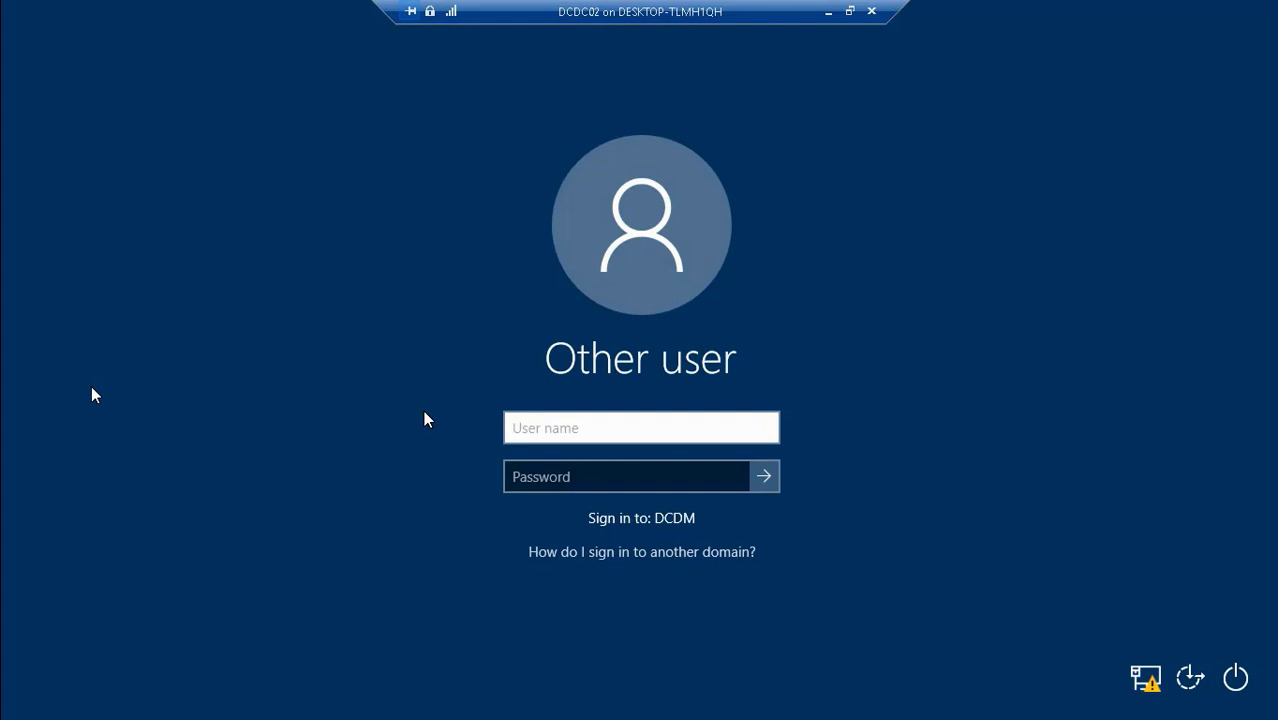
{"action": "key", "text": "Tab"}
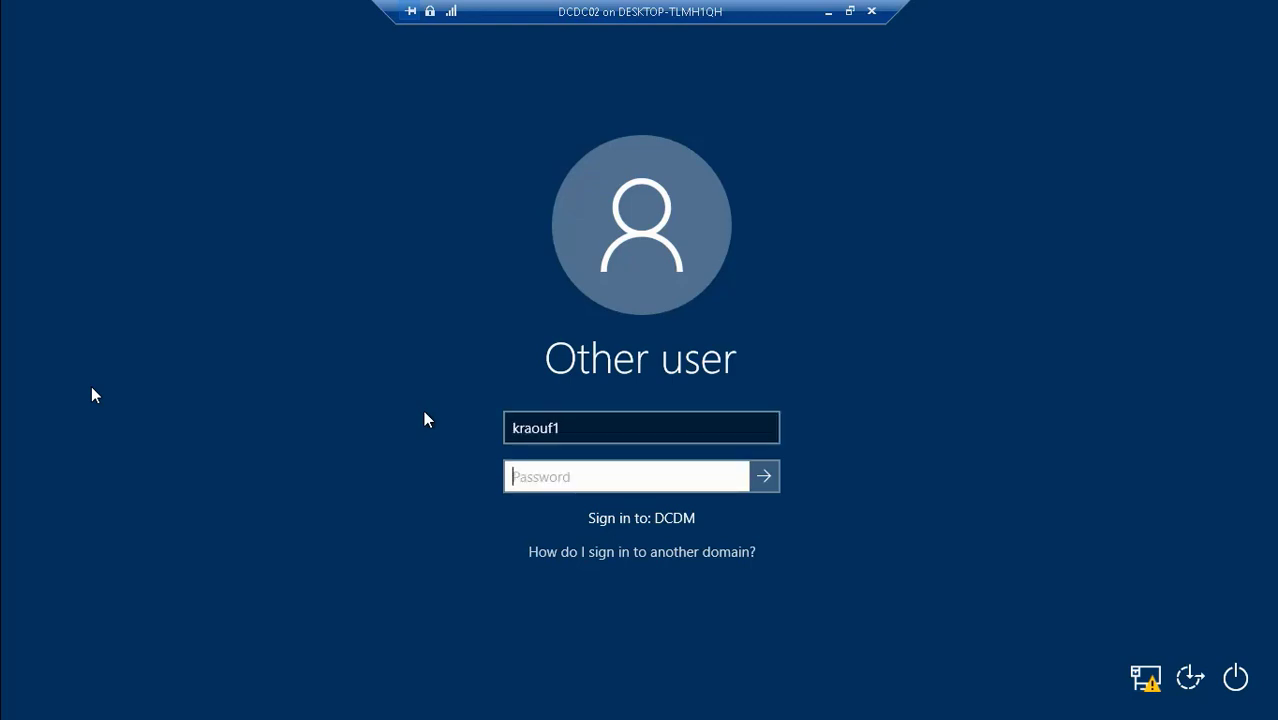
{"action": "type", "text": "••••••••••"}
{"action": "key", "text": "Return"}
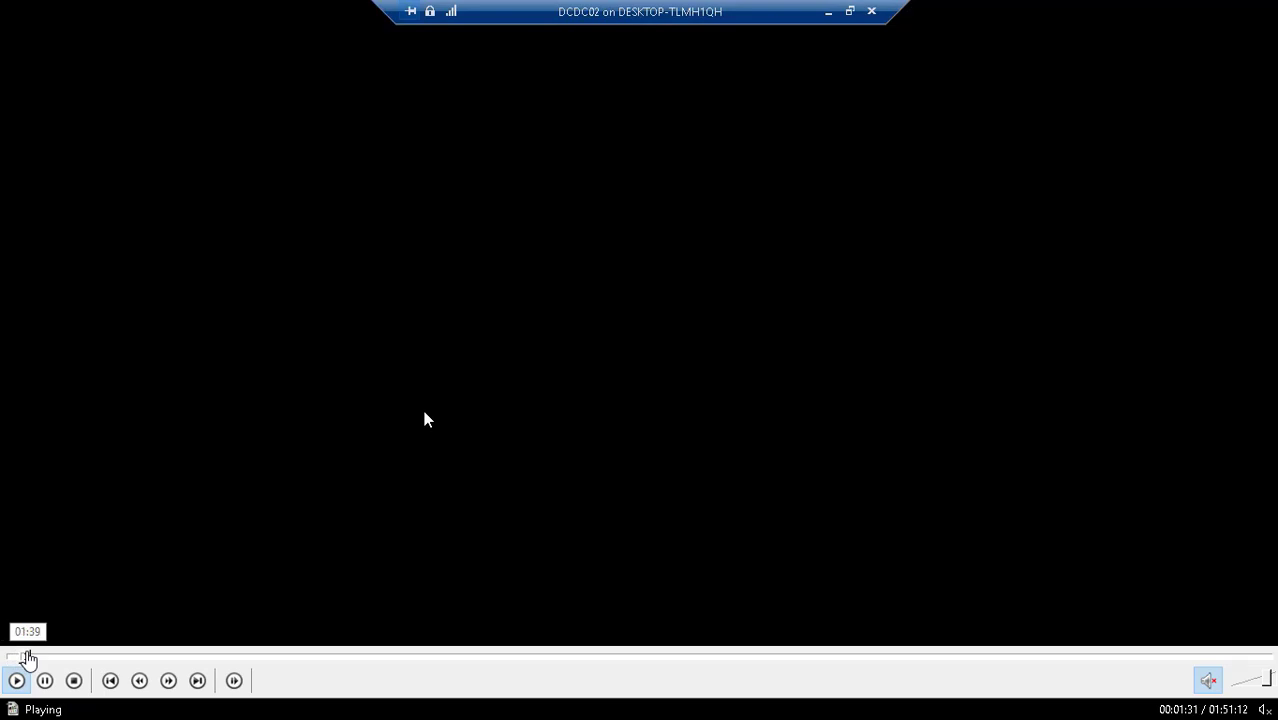
- Start the SQL Server (MSSQLSERVER) service
{"action": "left_click", "coordinate": [27, 655]}
{"action": "left_click", "coordinate": [38, 655]}
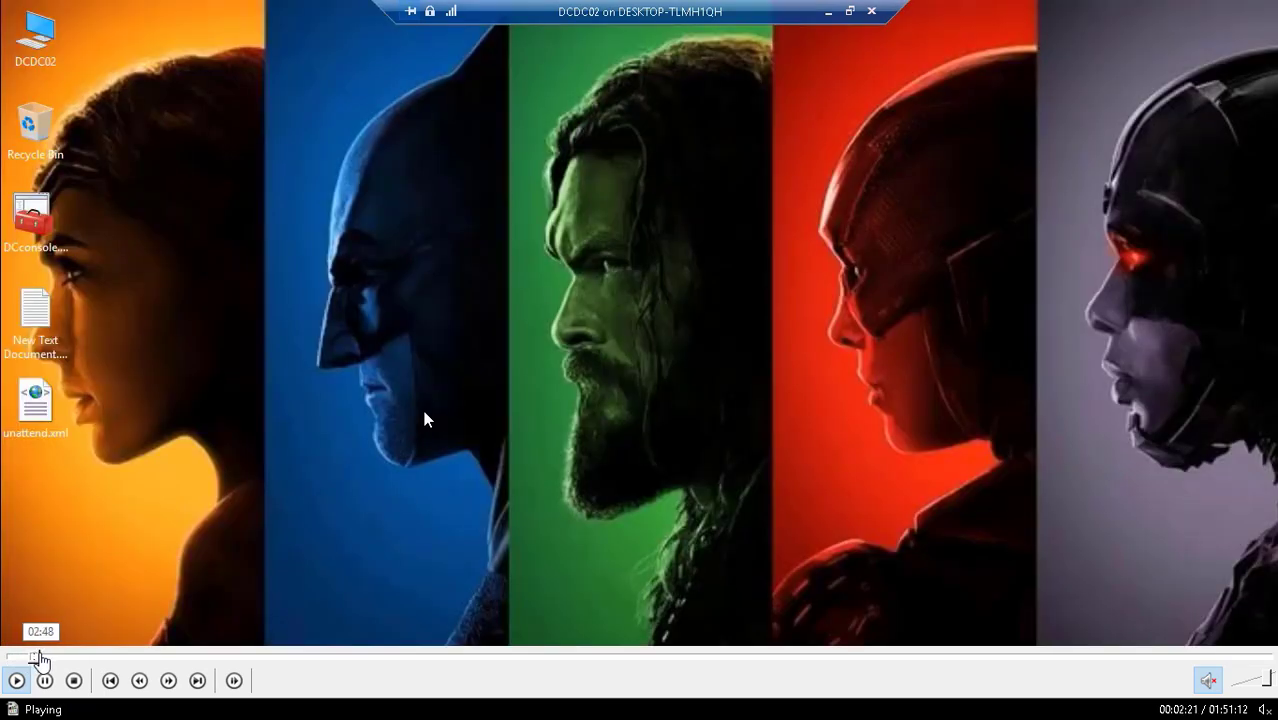
{"action": "left_click", "coordinate": [47, 656]}
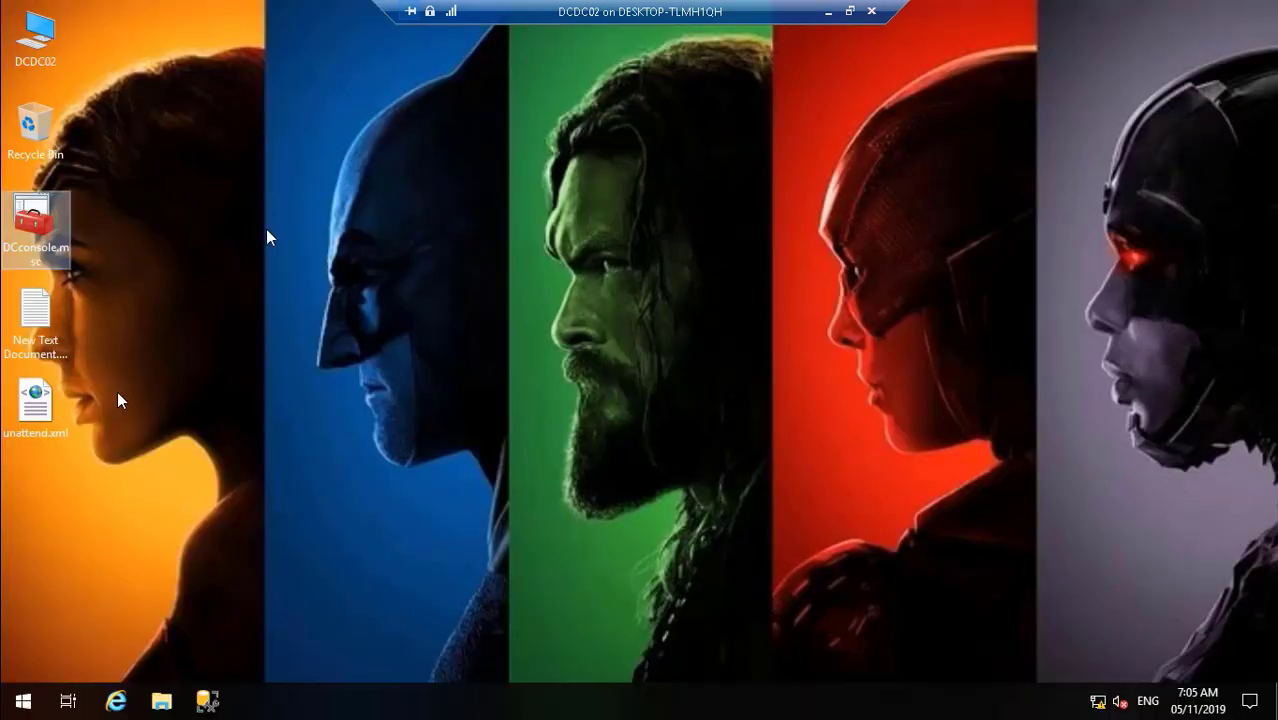
{"action": "left_click", "coordinate": [58, 656]}
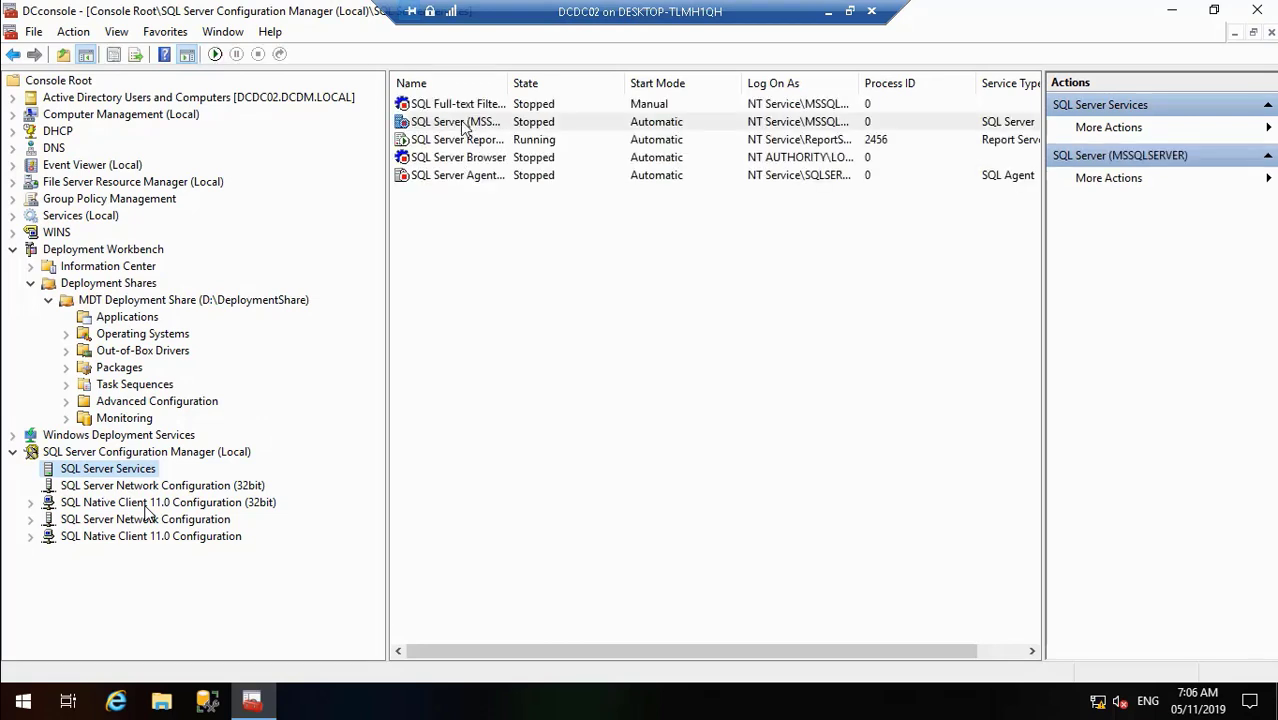
{"action": "right_click", "coordinate": [462, 122]}
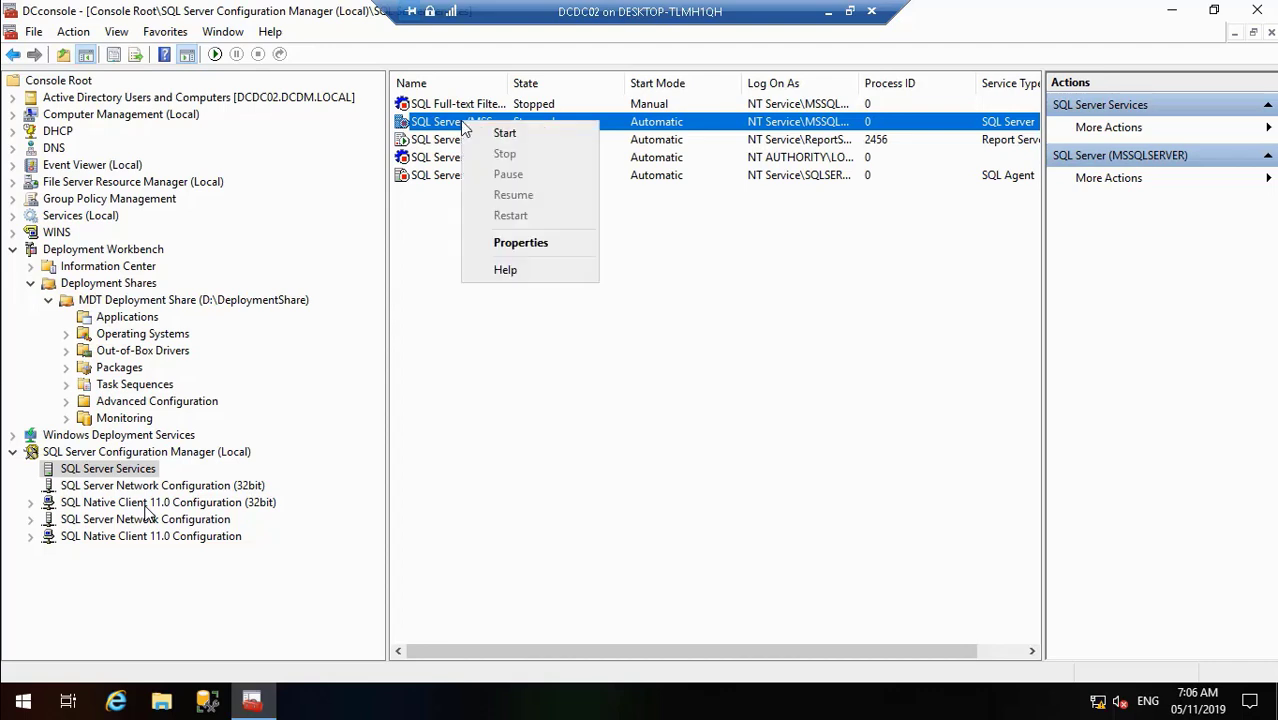
{"action": "left_click", "coordinate": [493, 135]}
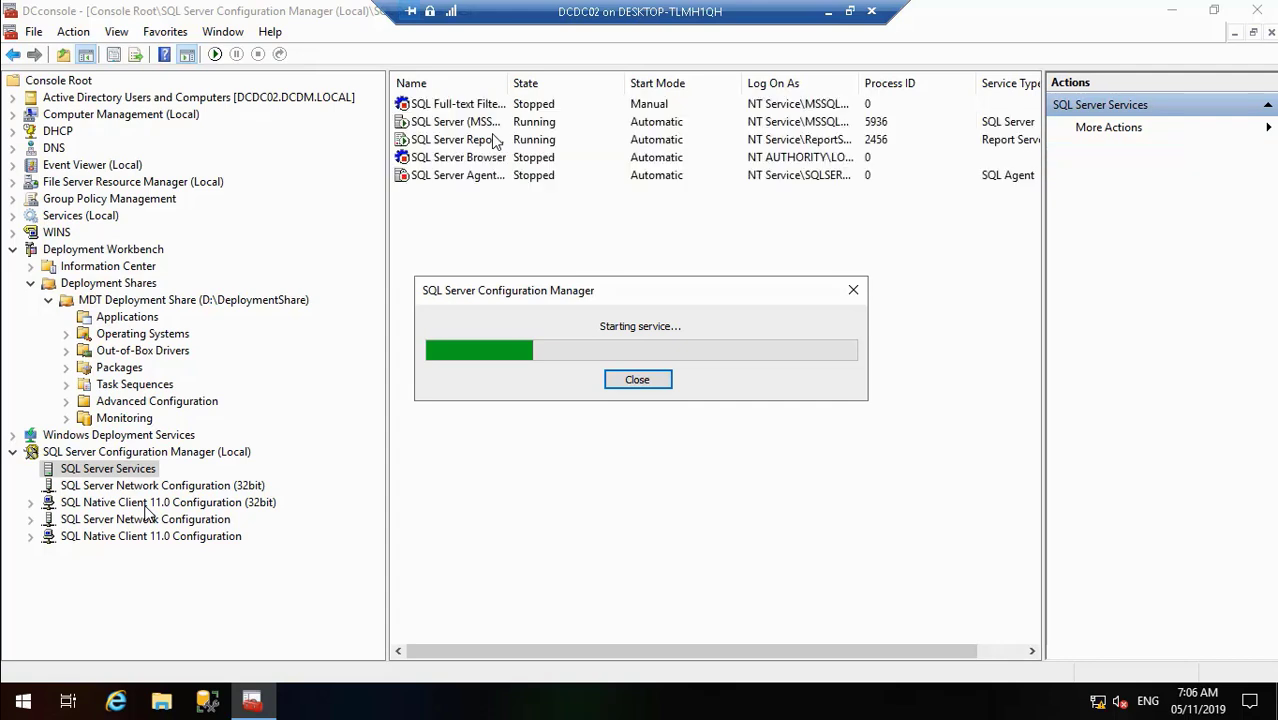
- Start the SQL Server Browser and SQL Server Agent services, then show Services (Local)
{"action": "left_click", "coordinate": [448, 164]}
{"action": "right_click", "coordinate": [449, 167]}
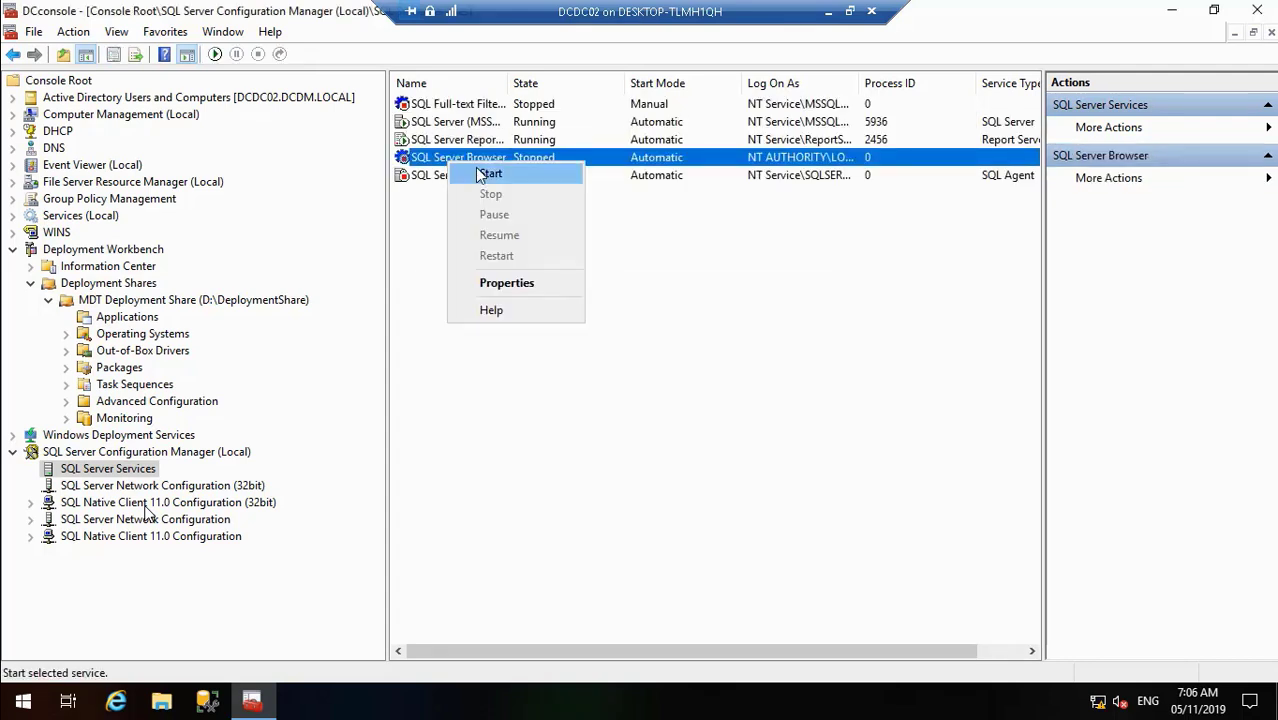
{"action": "left_click", "coordinate": [478, 175]}
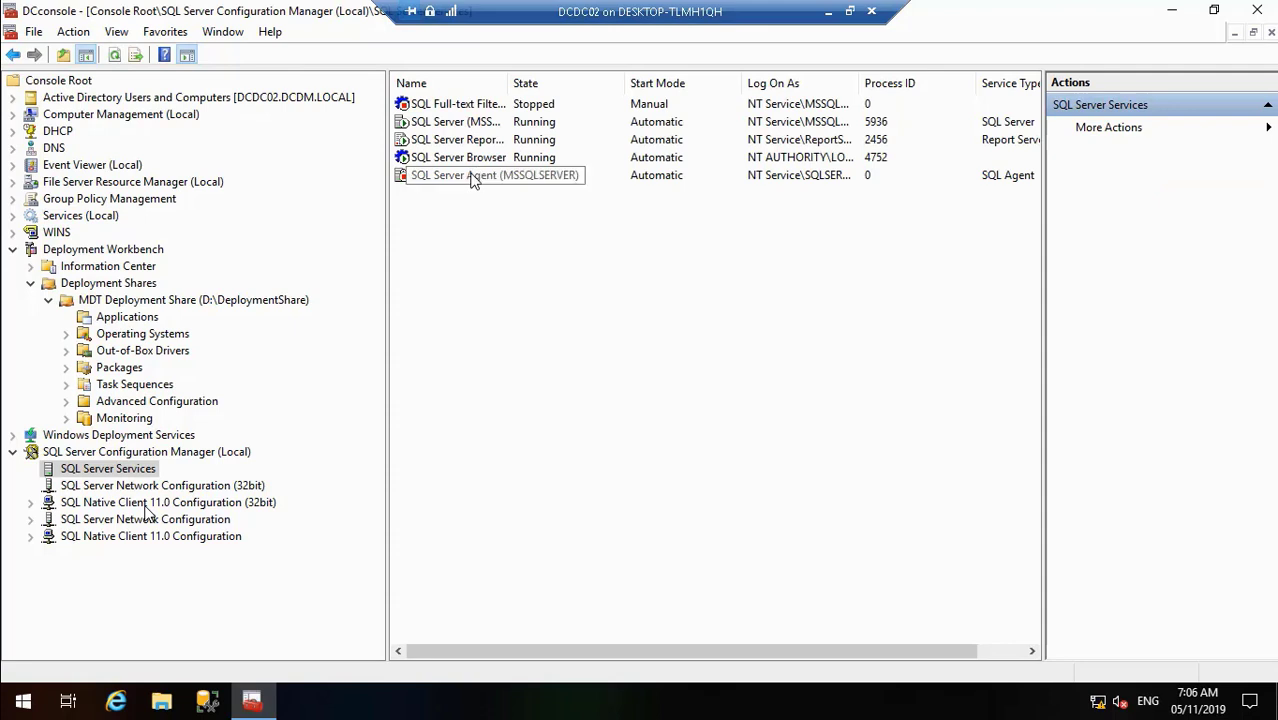
{"action": "left_click", "coordinate": [475, 178]}
{"action": "right_click", "coordinate": [475, 179]}
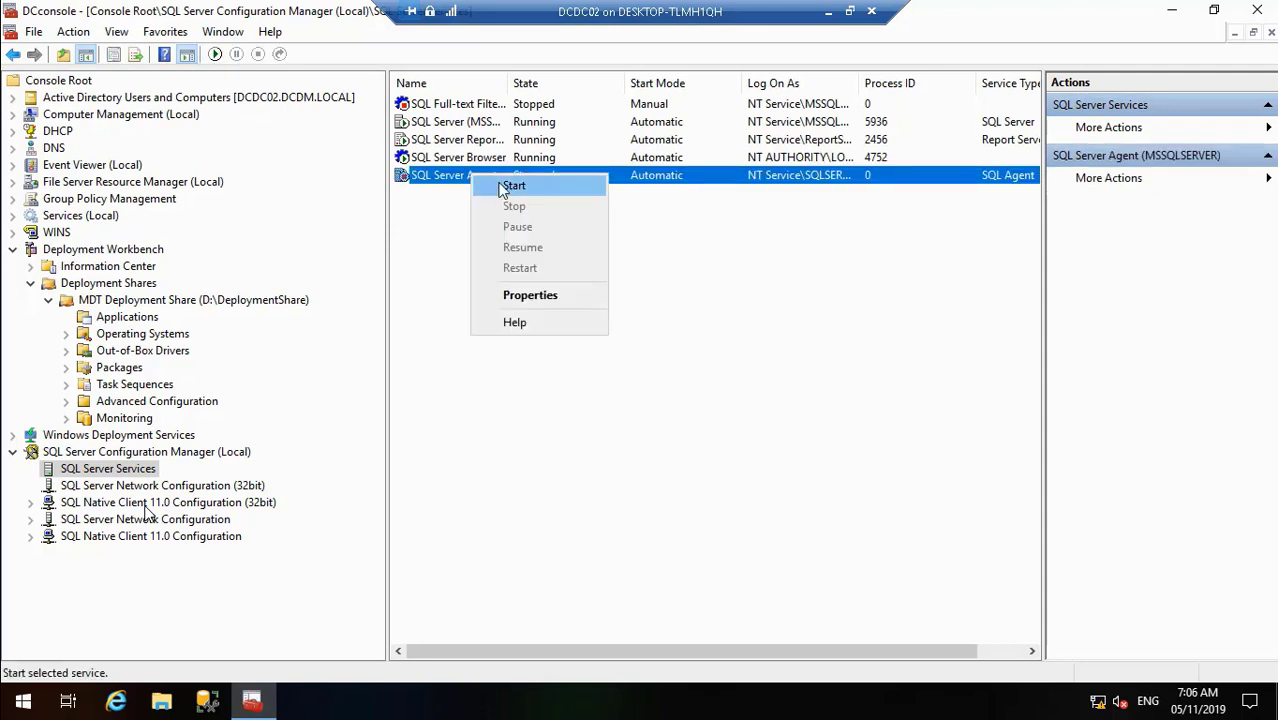
{"action": "left_click", "coordinate": [510, 187]}
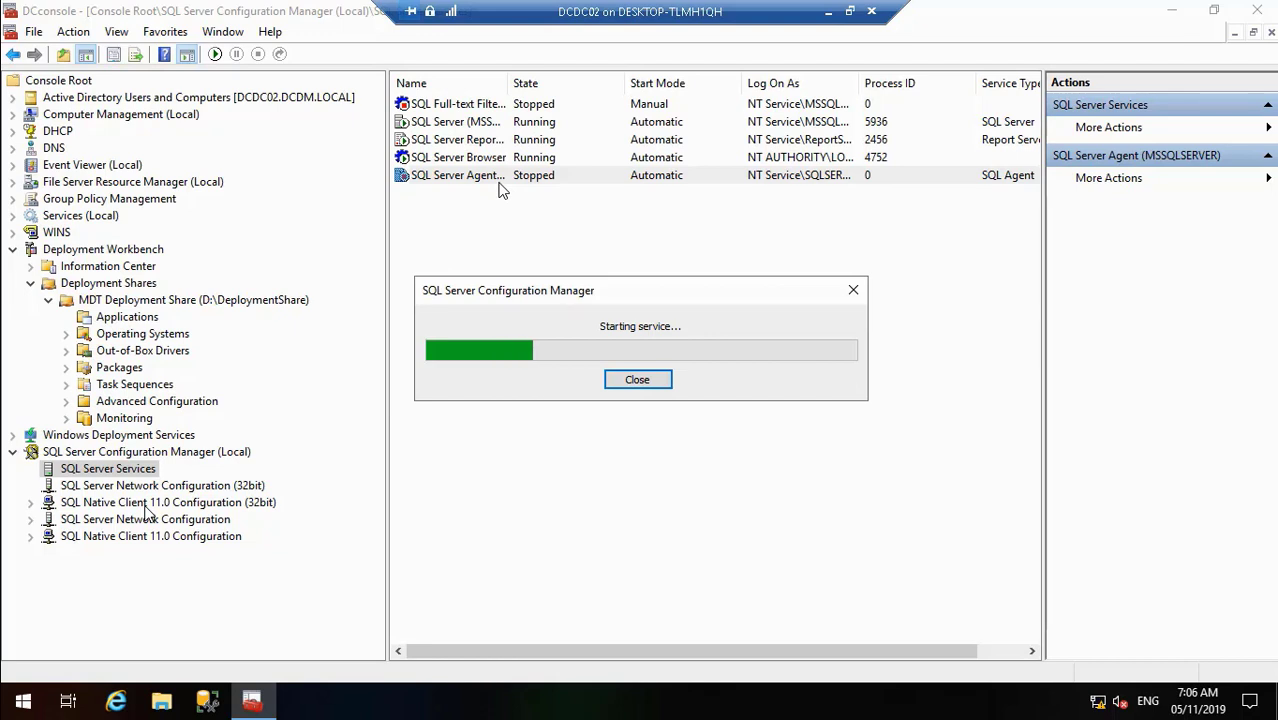
{"action": "left_click", "coordinate": [102, 217]}
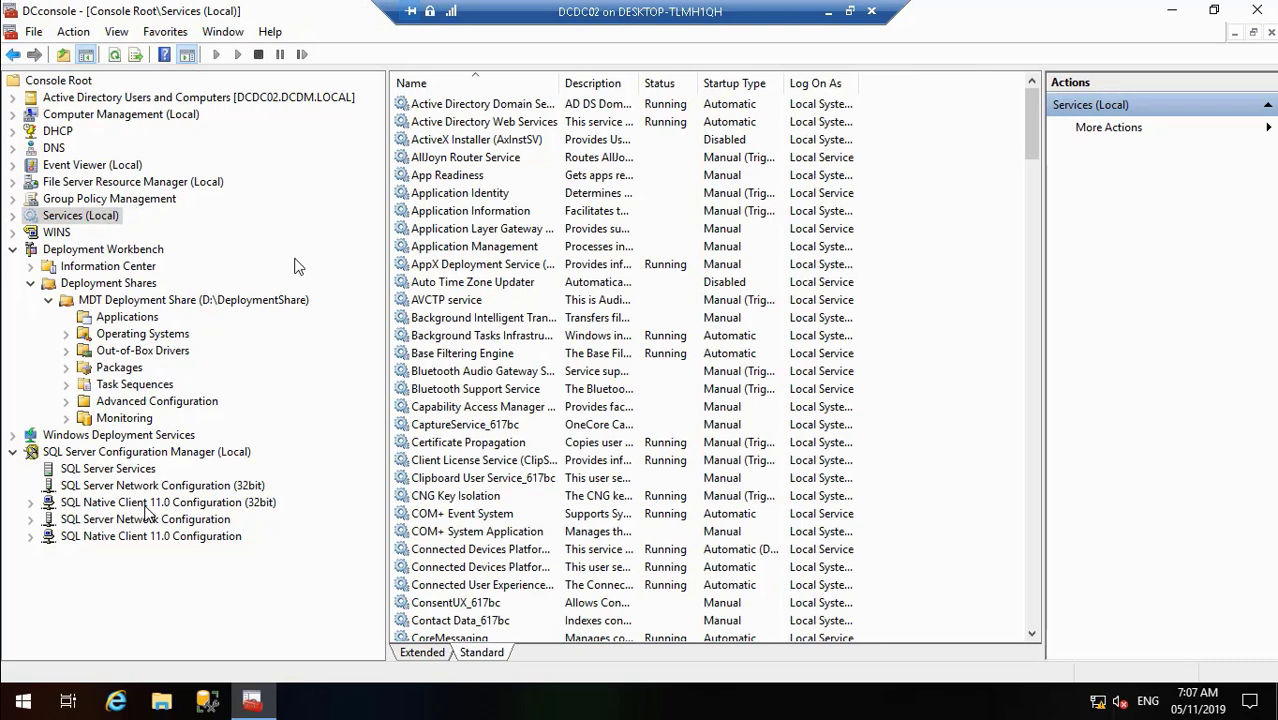
- Start the Microsoft Deployment Toolkit Monitor Service (MDT_Monitor), leaving its startup type Automatic
{"action": "left_click", "coordinate": [424, 282]}
{"action": "key", "text": "m"}
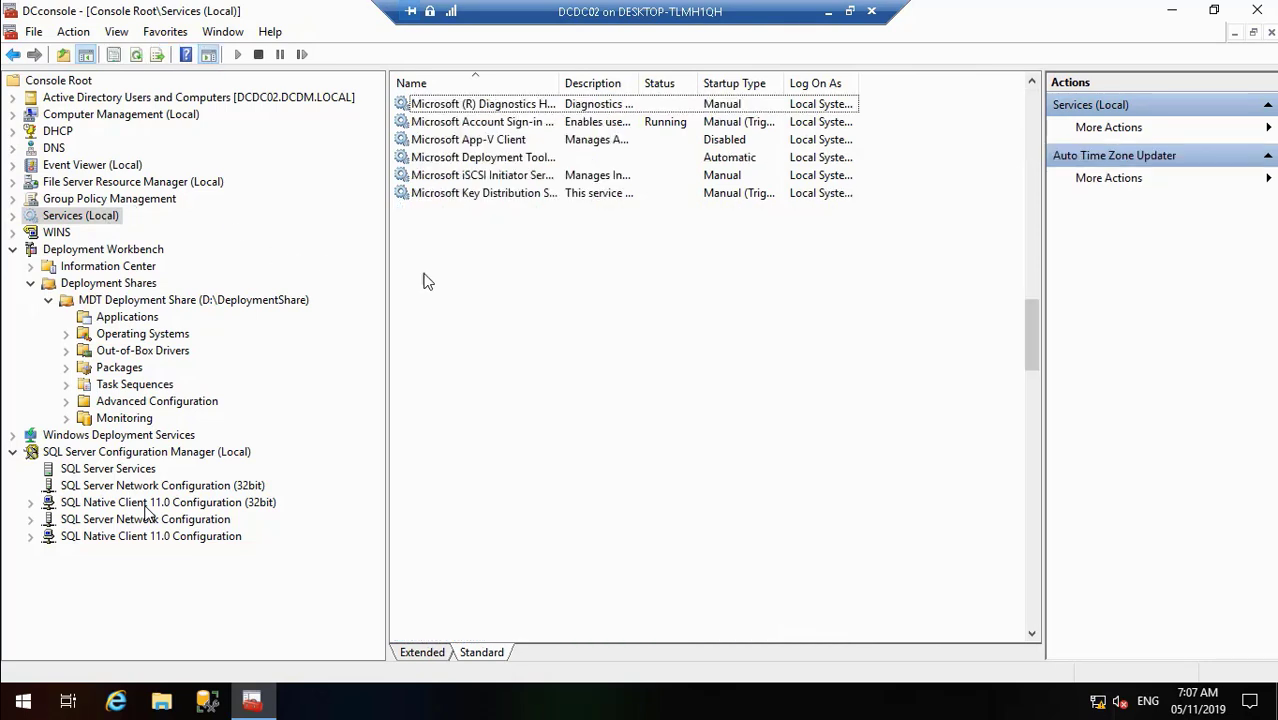
{"action": "double_click", "coordinate": [508, 160]}
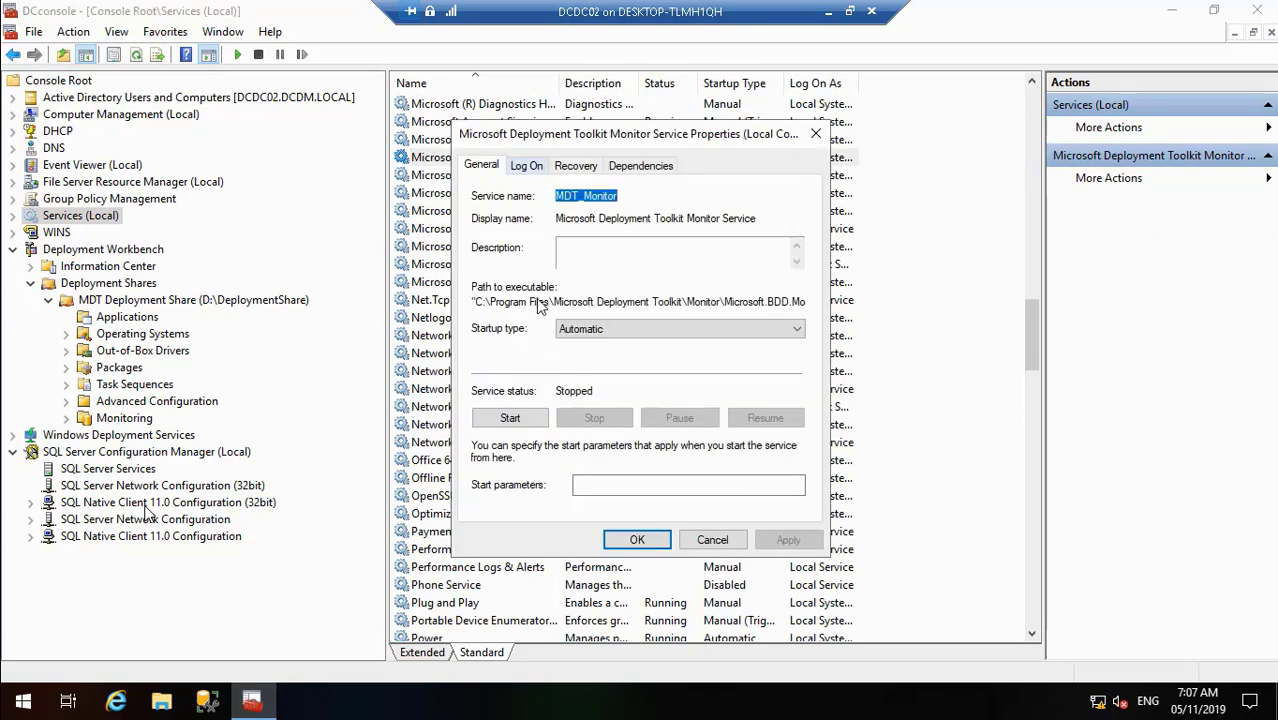
{"action": "left_click", "coordinate": [510, 420]}
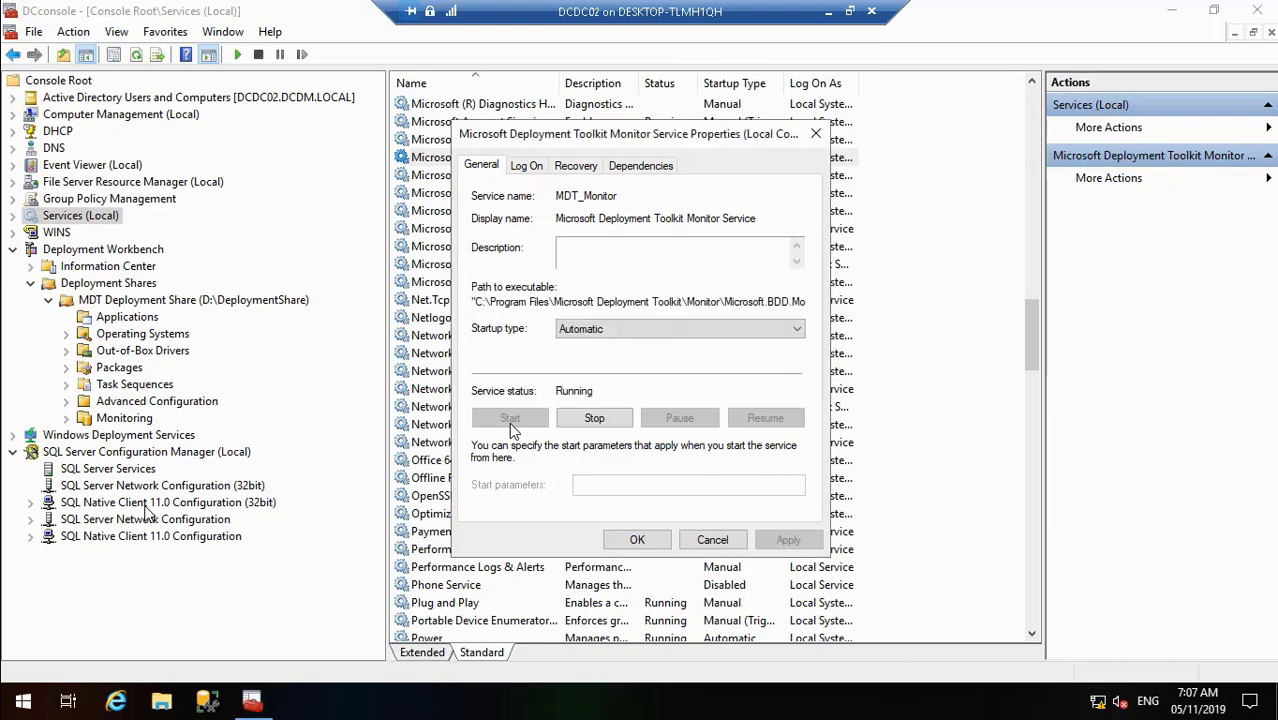
{"action": "left_click", "coordinate": [637, 540]}
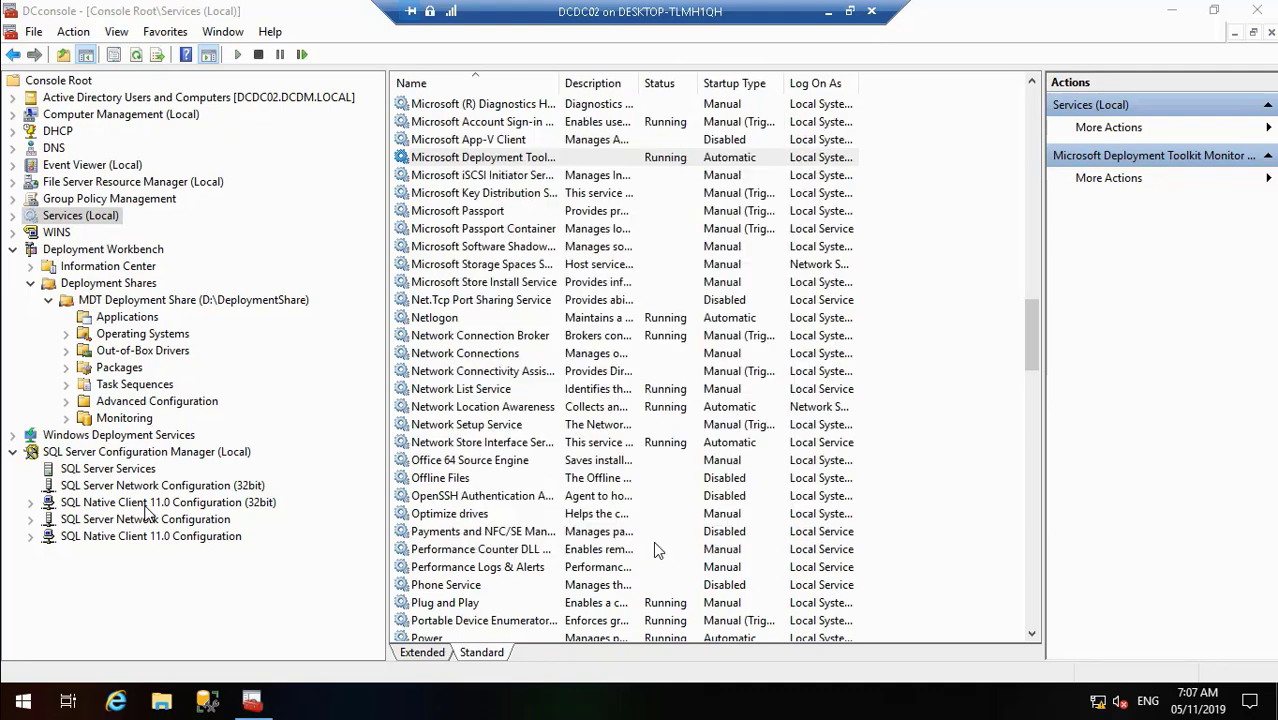
- Create a new task sequence with ID CAPWINLTSC2019 named 'Capture Windows LTSC 2019 Image'
{"action": "right_click", "coordinate": [148, 386]}
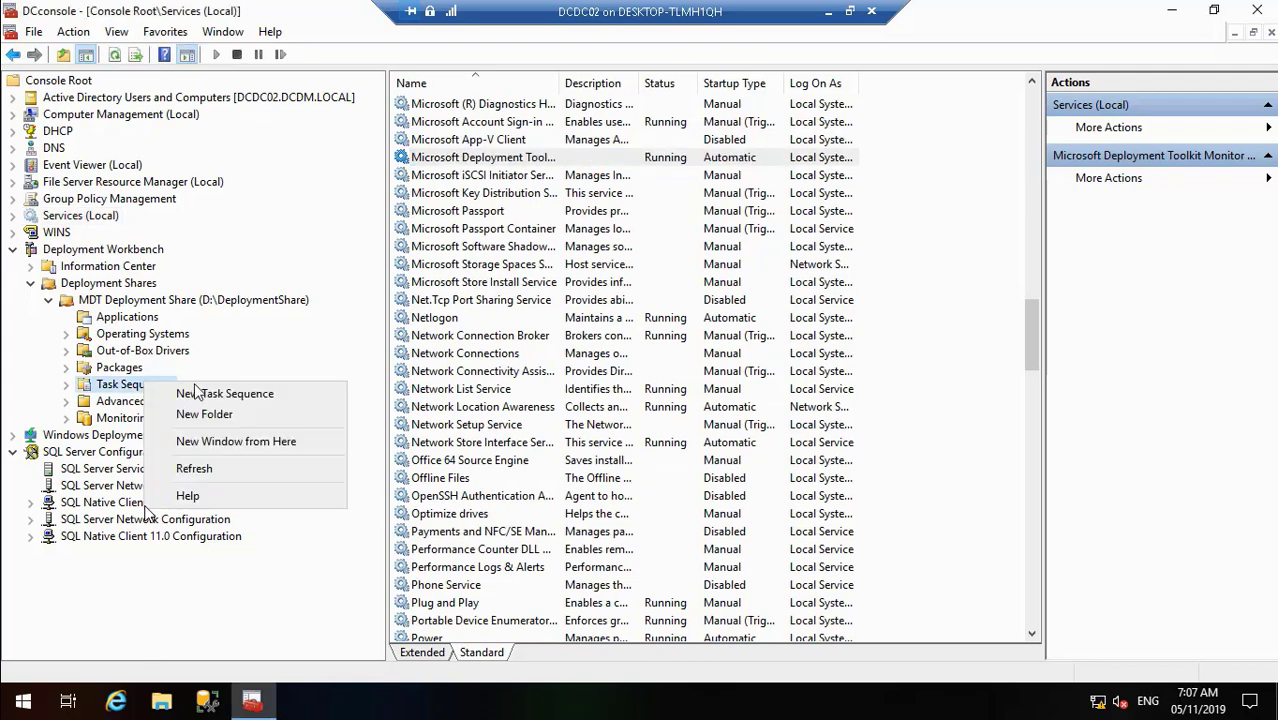
{"action": "left_click", "coordinate": [204, 394]}
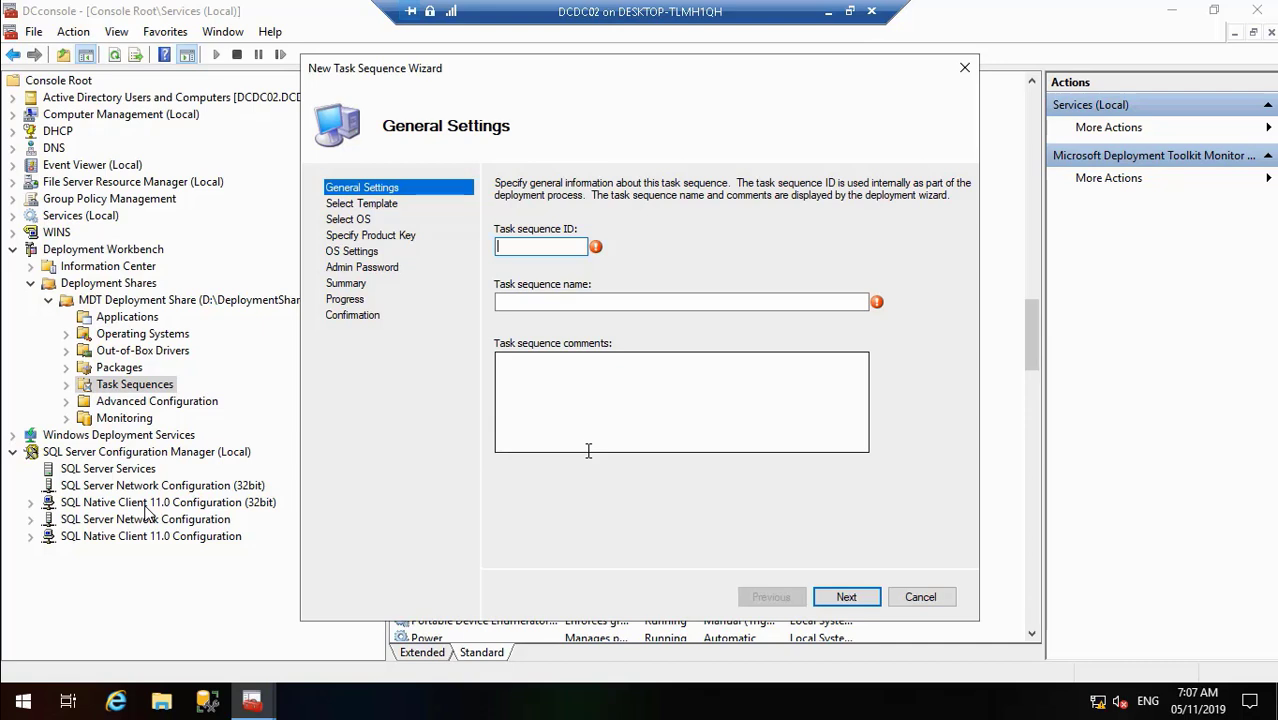
{"action": "type", "text": "Ca"}
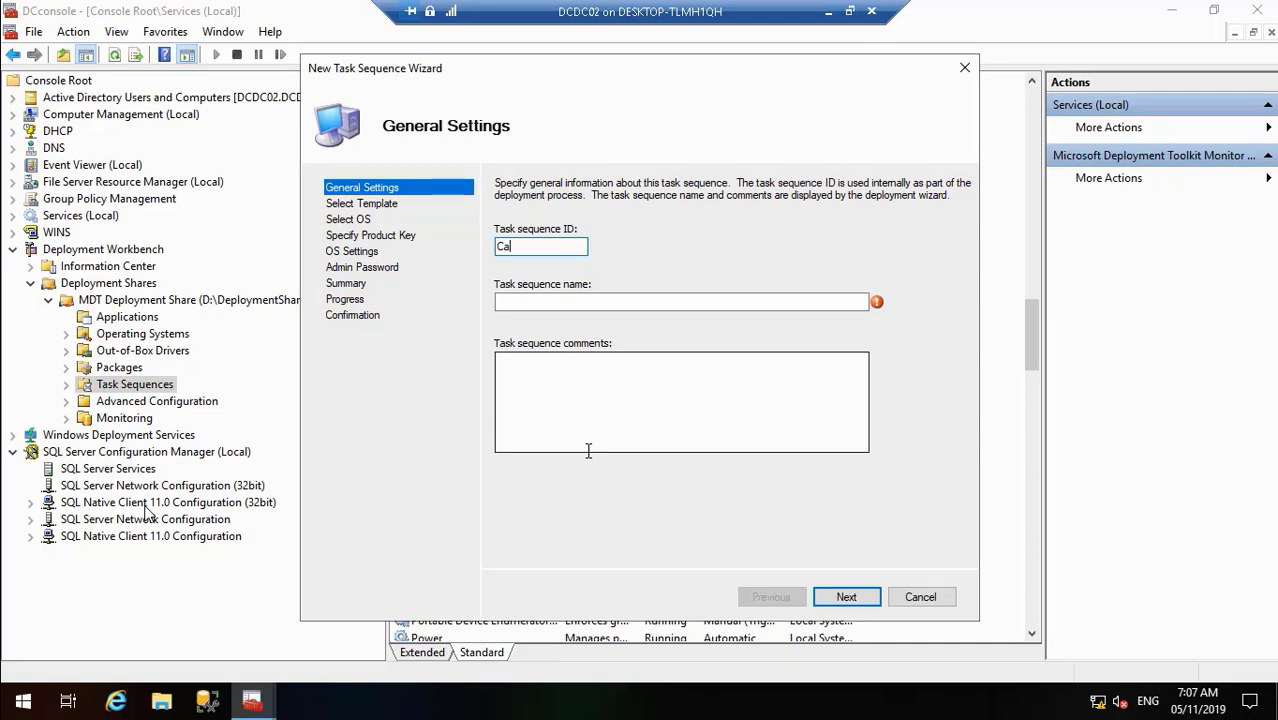
{"action": "key", "text": "BackSpace"}
{"action": "type", "text": "APWN"}
{"action": "key", "text": "BackSpace"}
{"action": "type", "text": "INLTSC2019"}
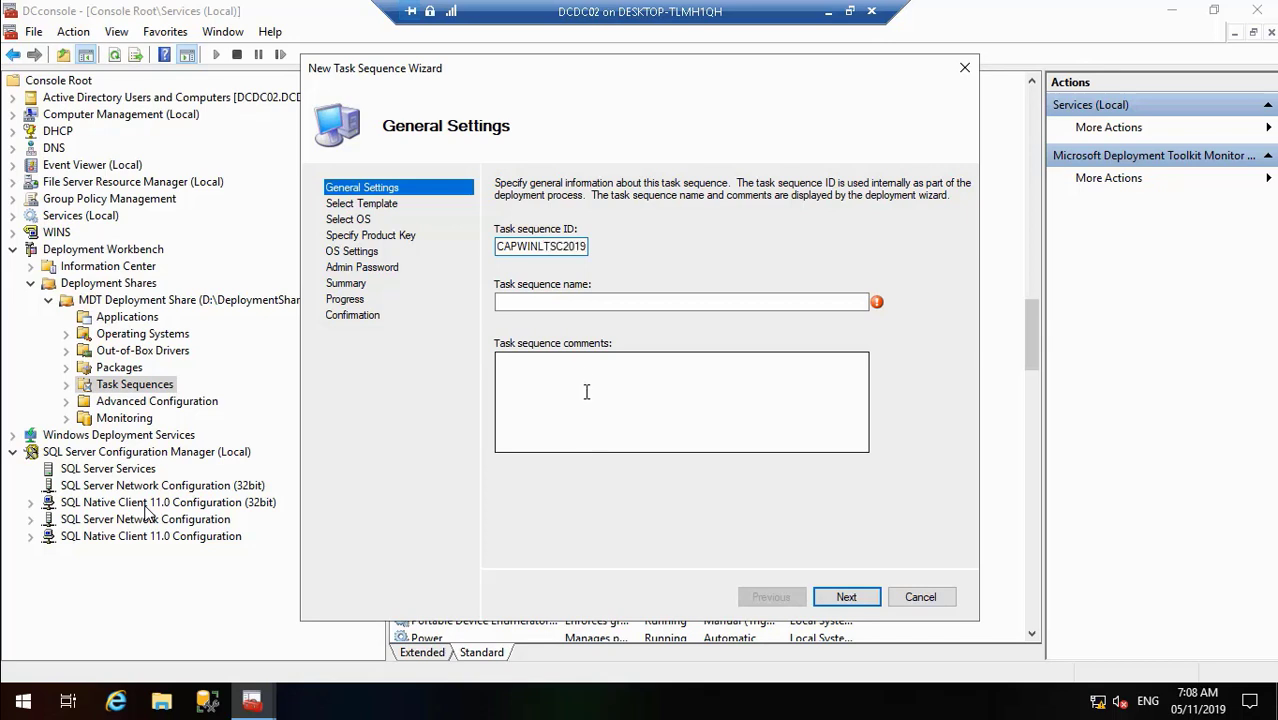
{"action": "left_click", "coordinate": [518, 301]}
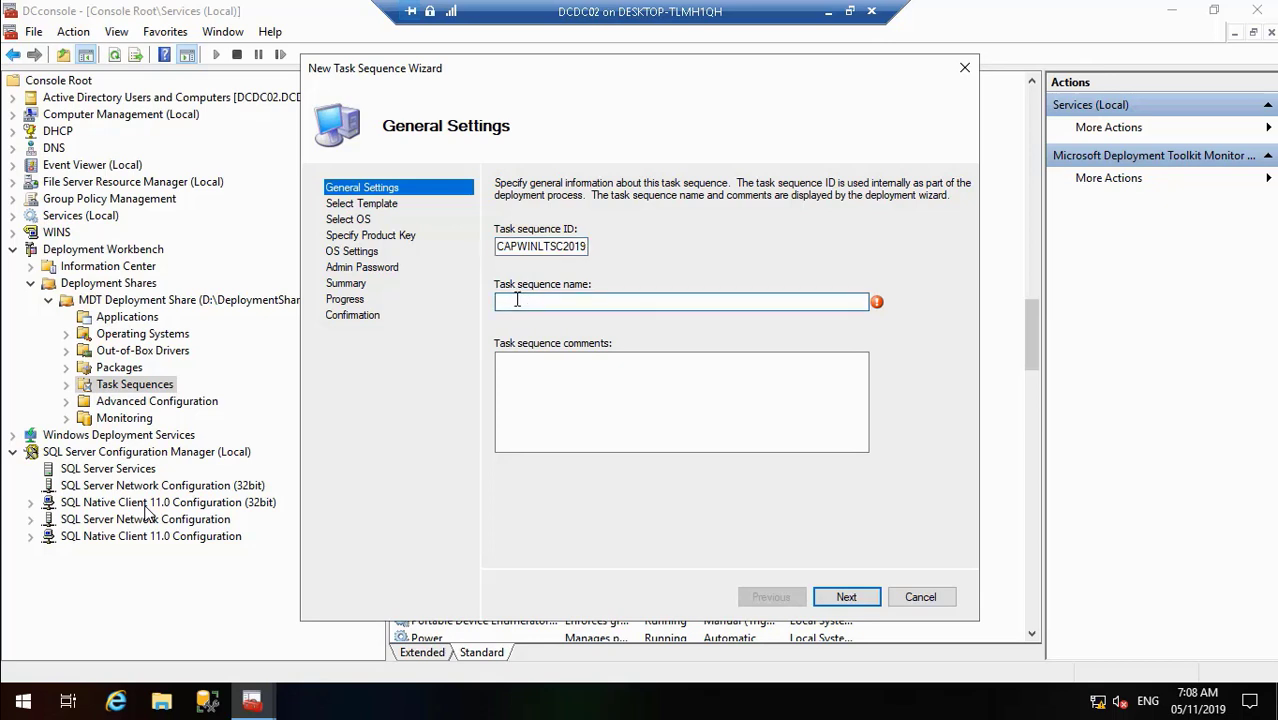
{"action": "type", "text": "Capture Windows LTS"}
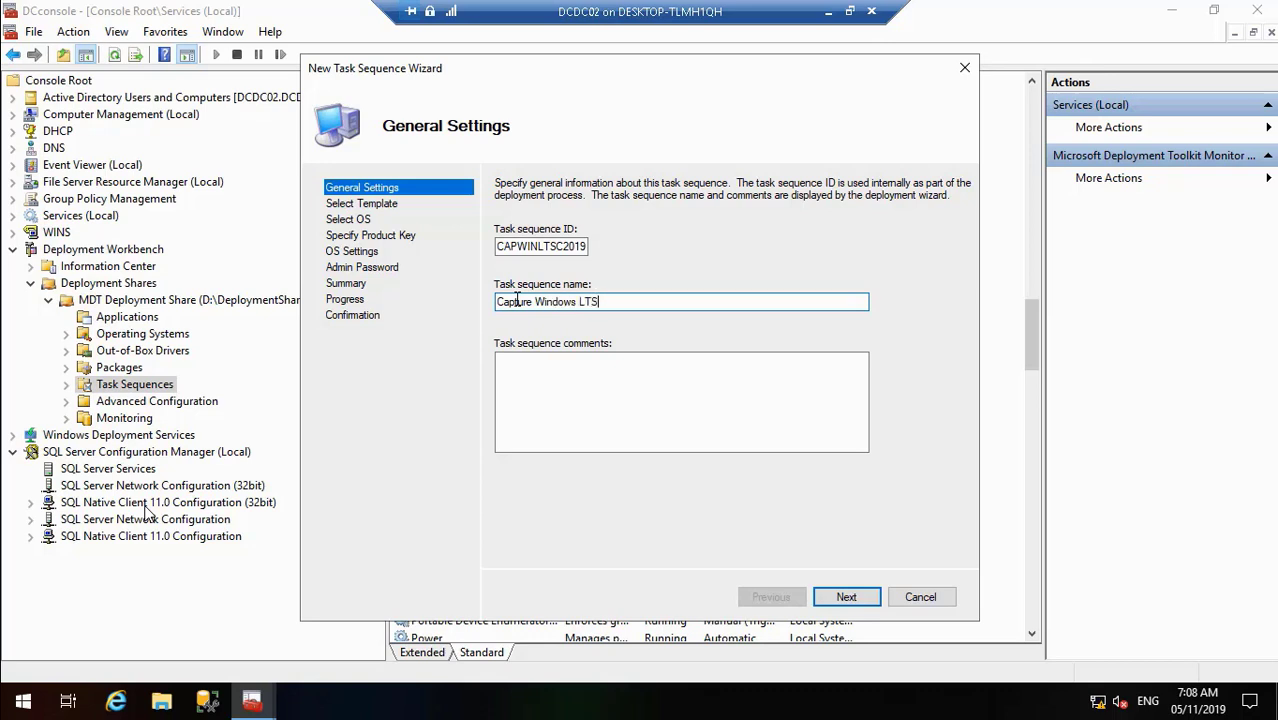
{"action": "type", "text": "C 2019 Image"}
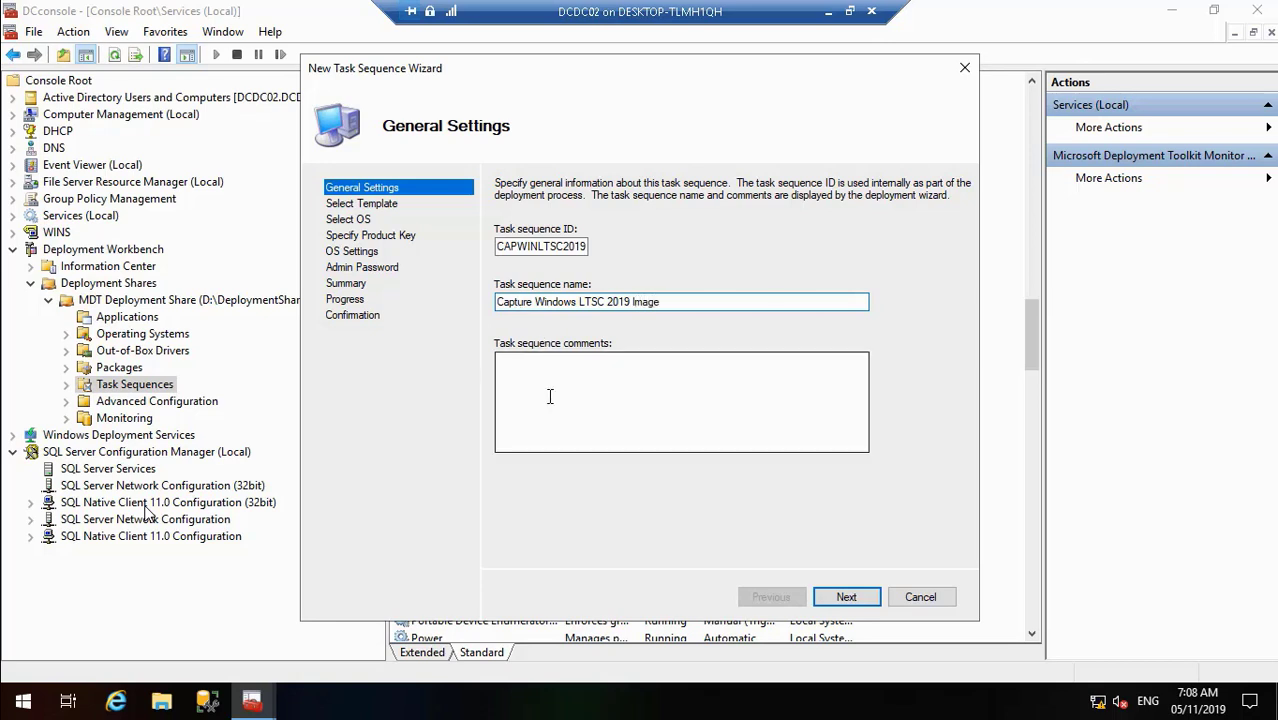
{"action": "left_click", "coordinate": [548, 397]}
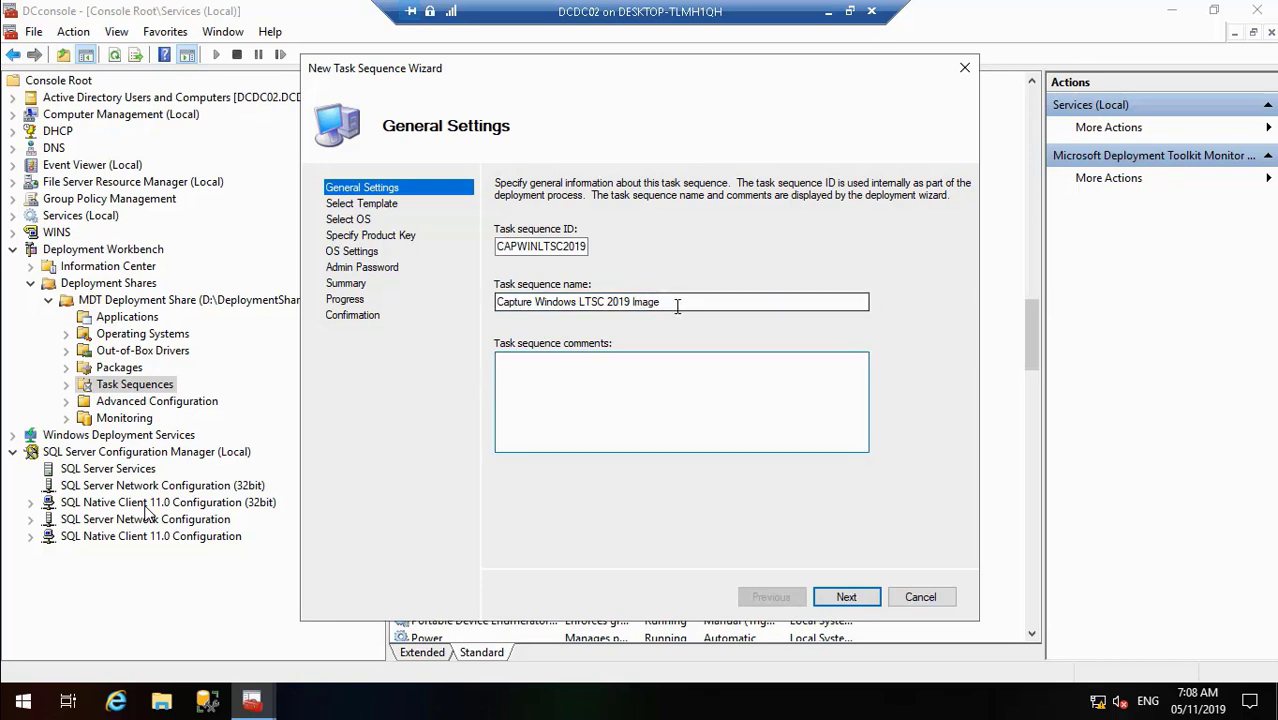
{"action": "left_click", "coordinate": [845, 604]}
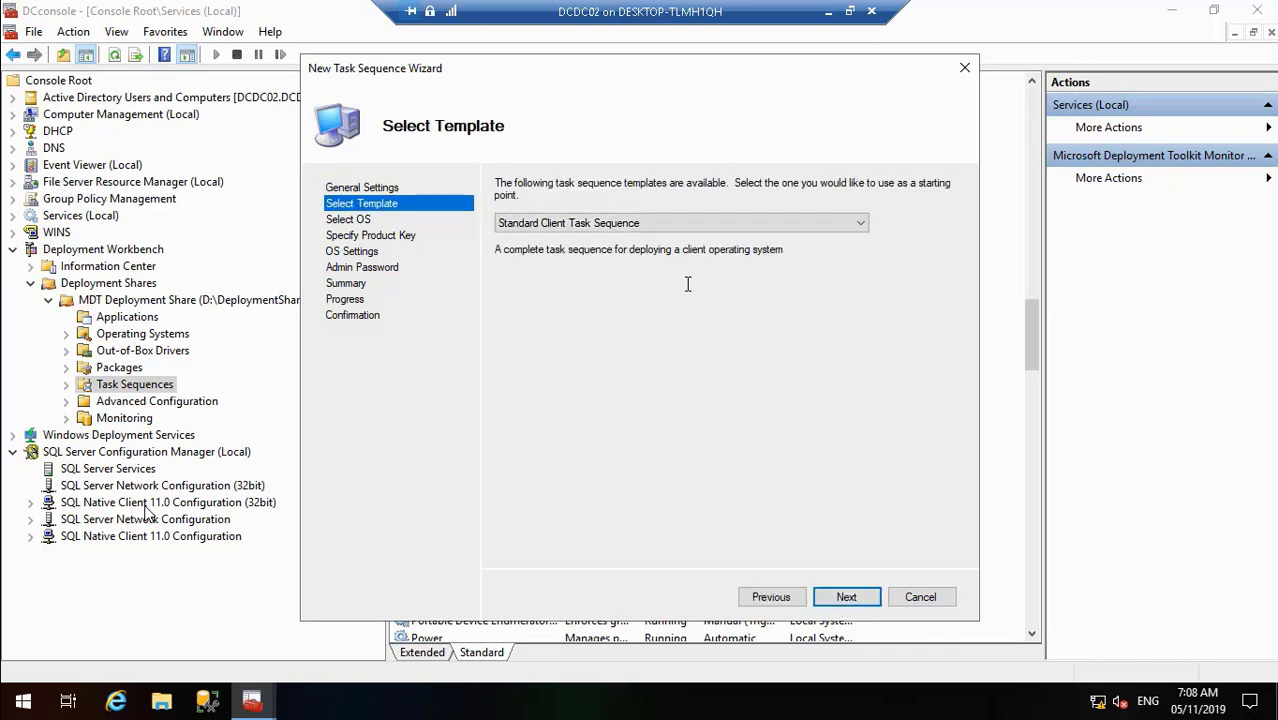
- Choose the Sysprep and Capture template and the Windows 10 Enterprise LTSC 2019 image, with no product key
{"action": "left_click", "coordinate": [654, 228]}
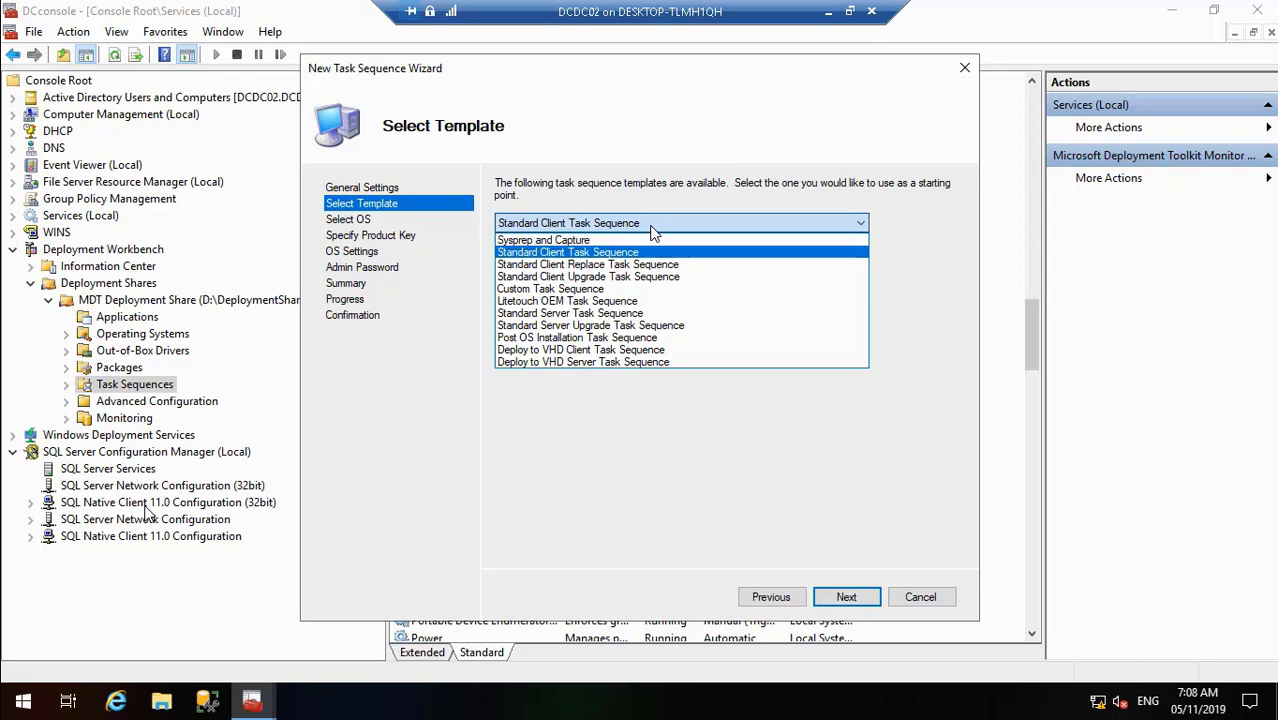
{"action": "left_click", "coordinate": [622, 243]}
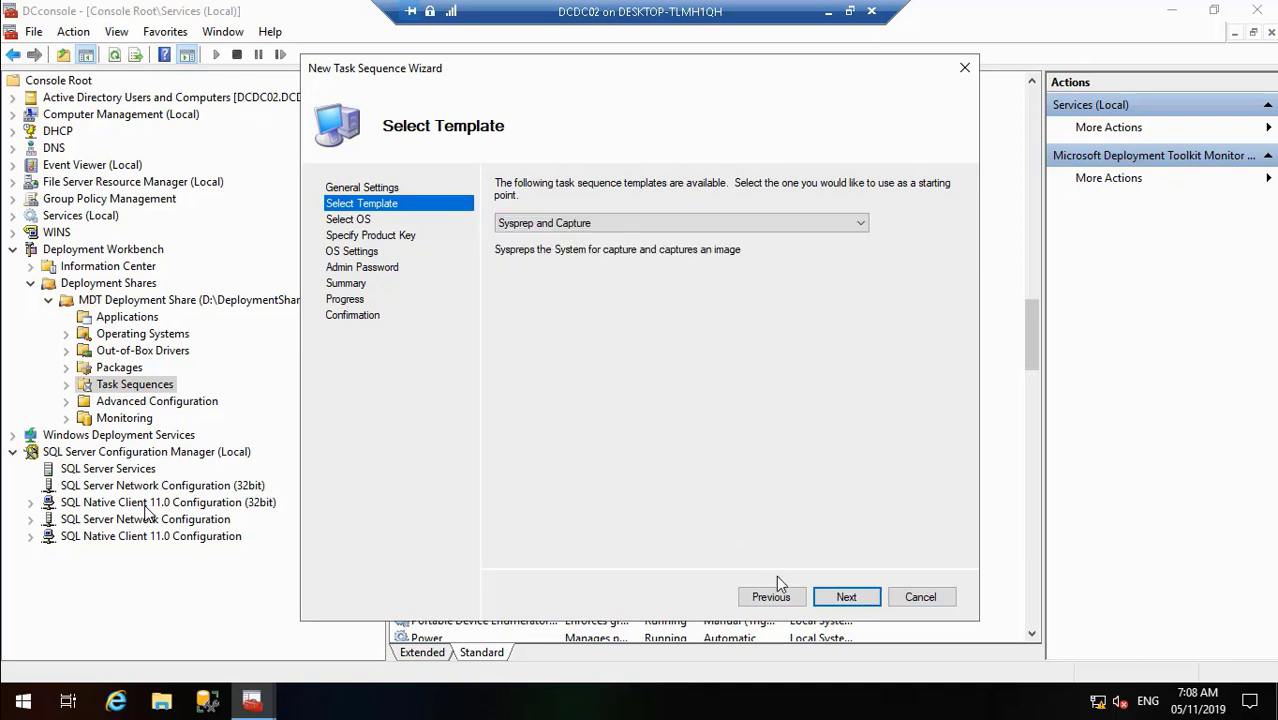
{"action": "left_click", "coordinate": [840, 598]}
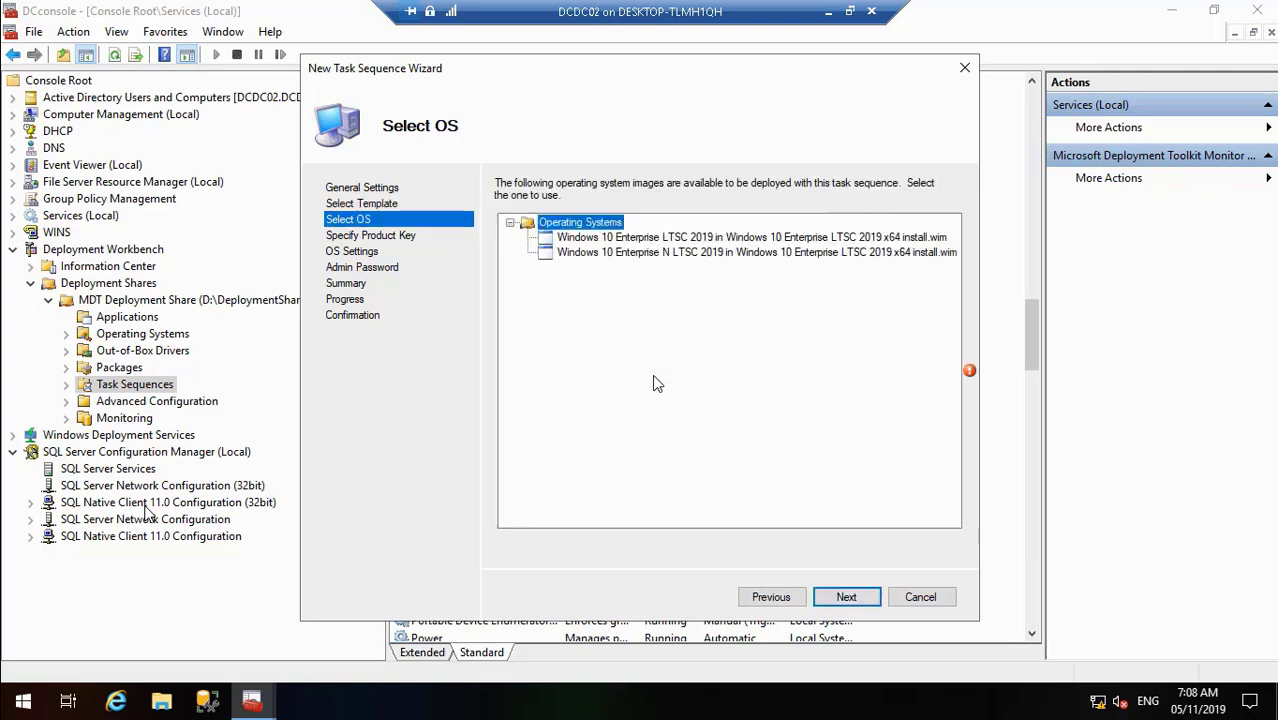
{"action": "left_click", "coordinate": [696, 240]}
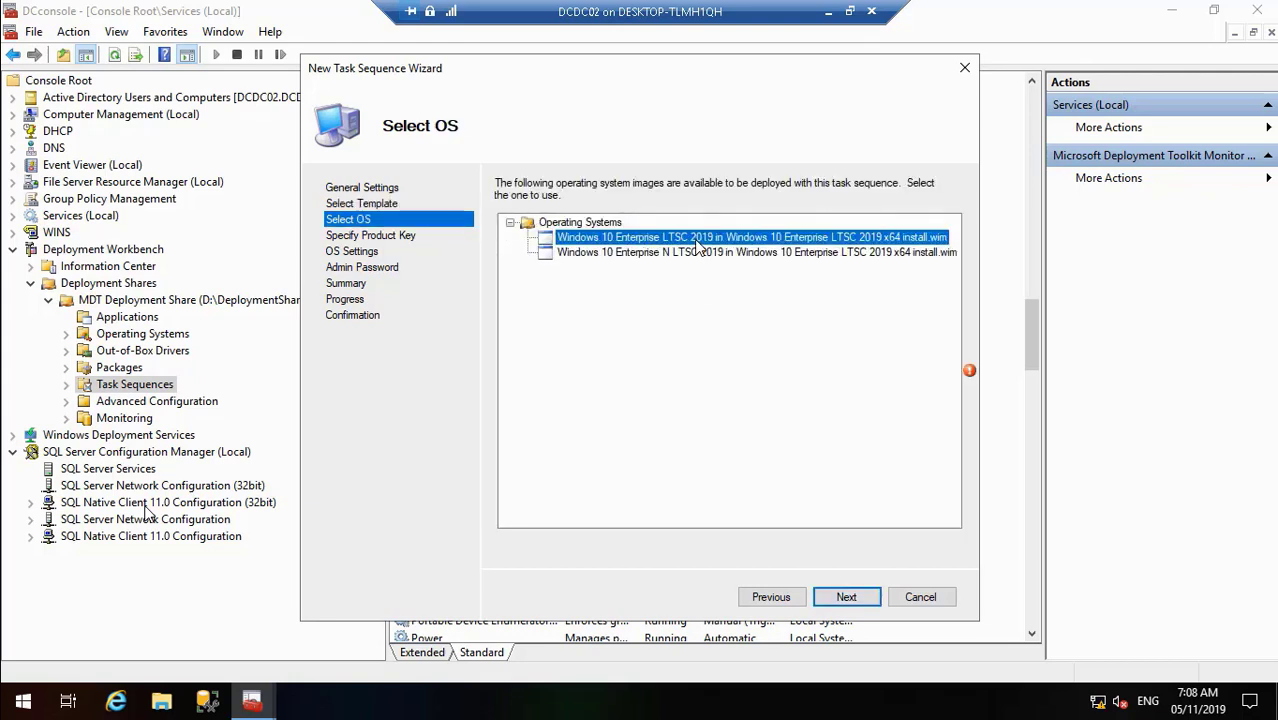
{"action": "left_click", "coordinate": [846, 597]}
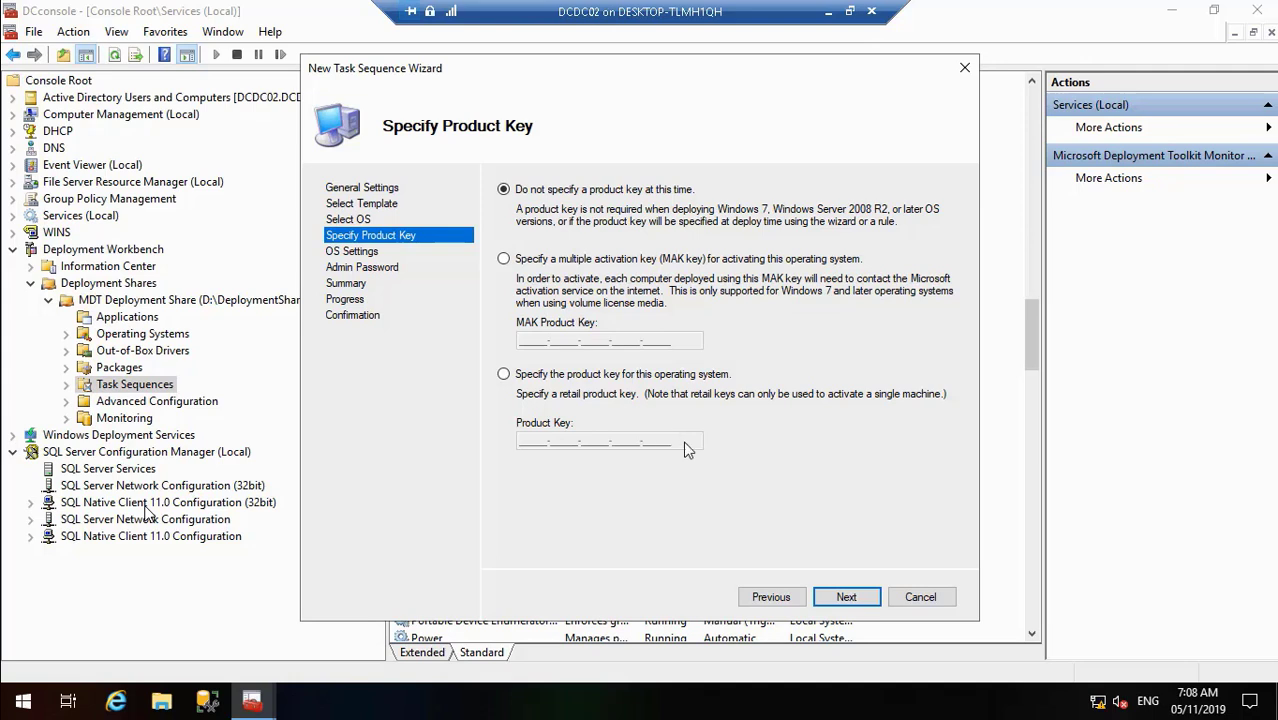
{"action": "left_click", "coordinate": [847, 597]}
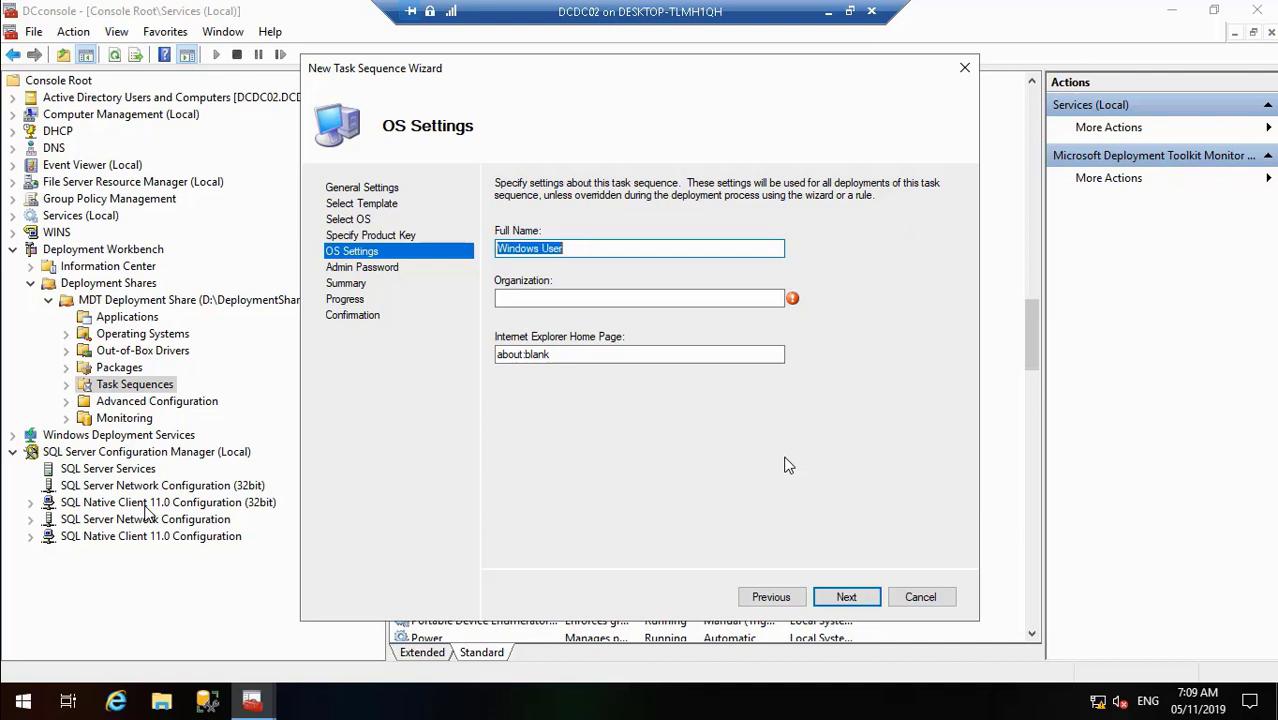
- Enter DC Comics as full name and organization, with home page dccomics.com
{"action": "key", "text": "BackSpace"}
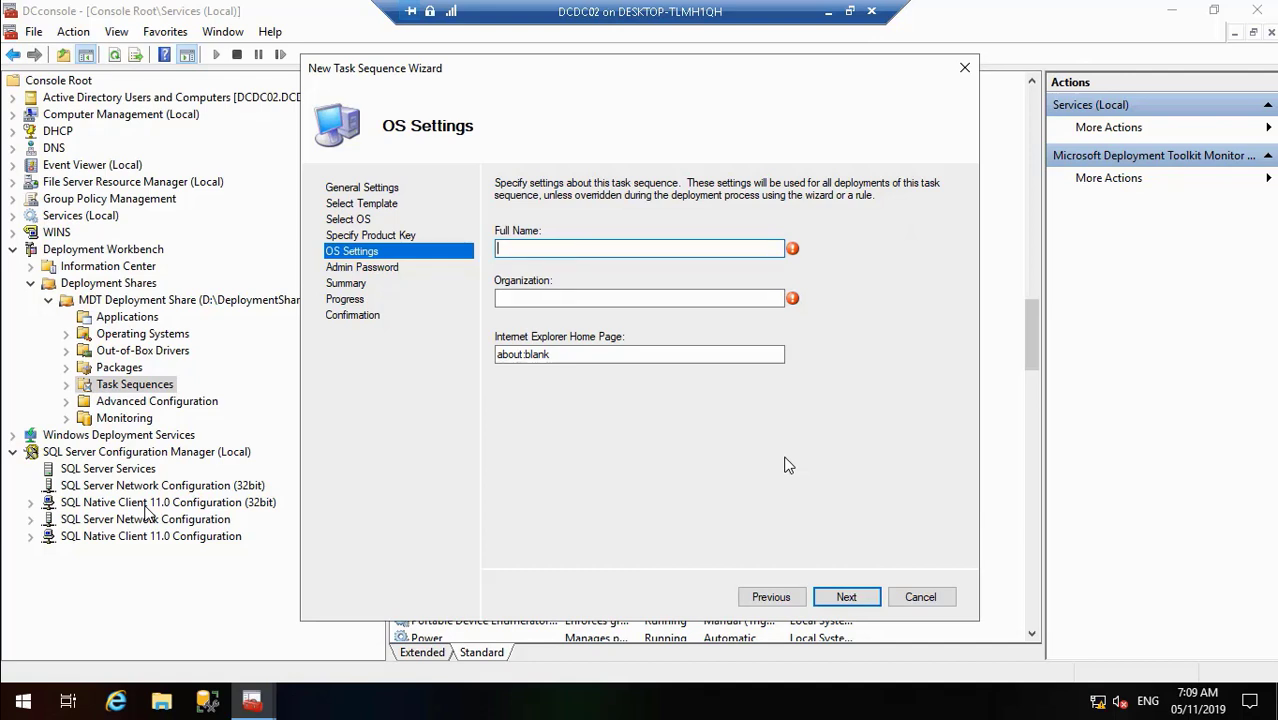
{"action": "type", "text": "DC Comics"}
{"action": "left_click", "coordinate": [591, 295]}
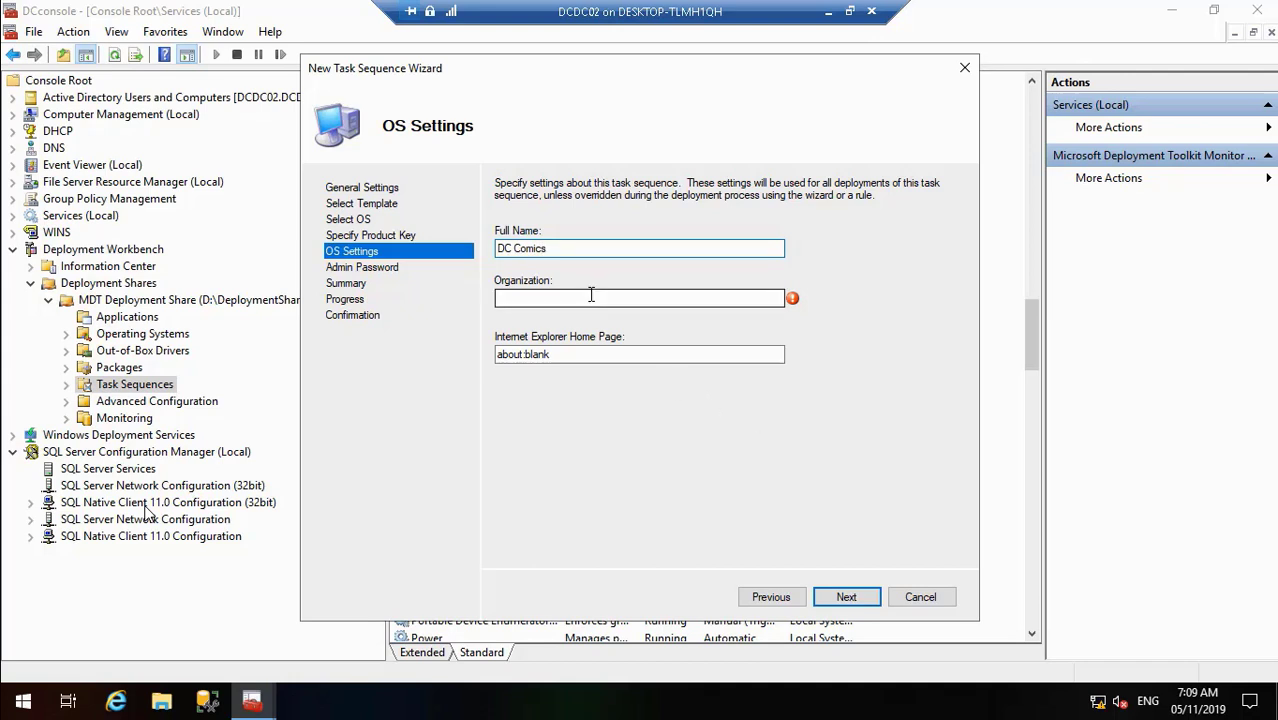
{"action": "left_click", "coordinate": [591, 295]}
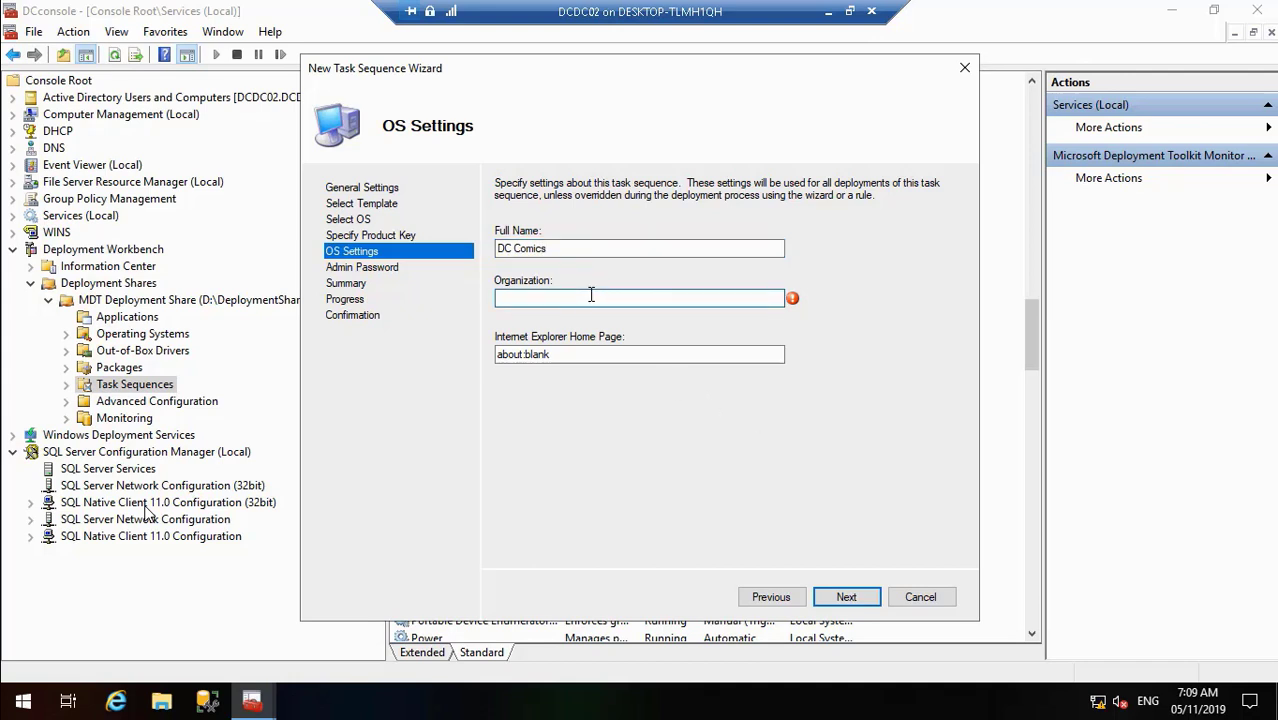
{"action": "type", "text": "DC Comics"}
{"action": "left_click", "coordinate": [553, 352]}
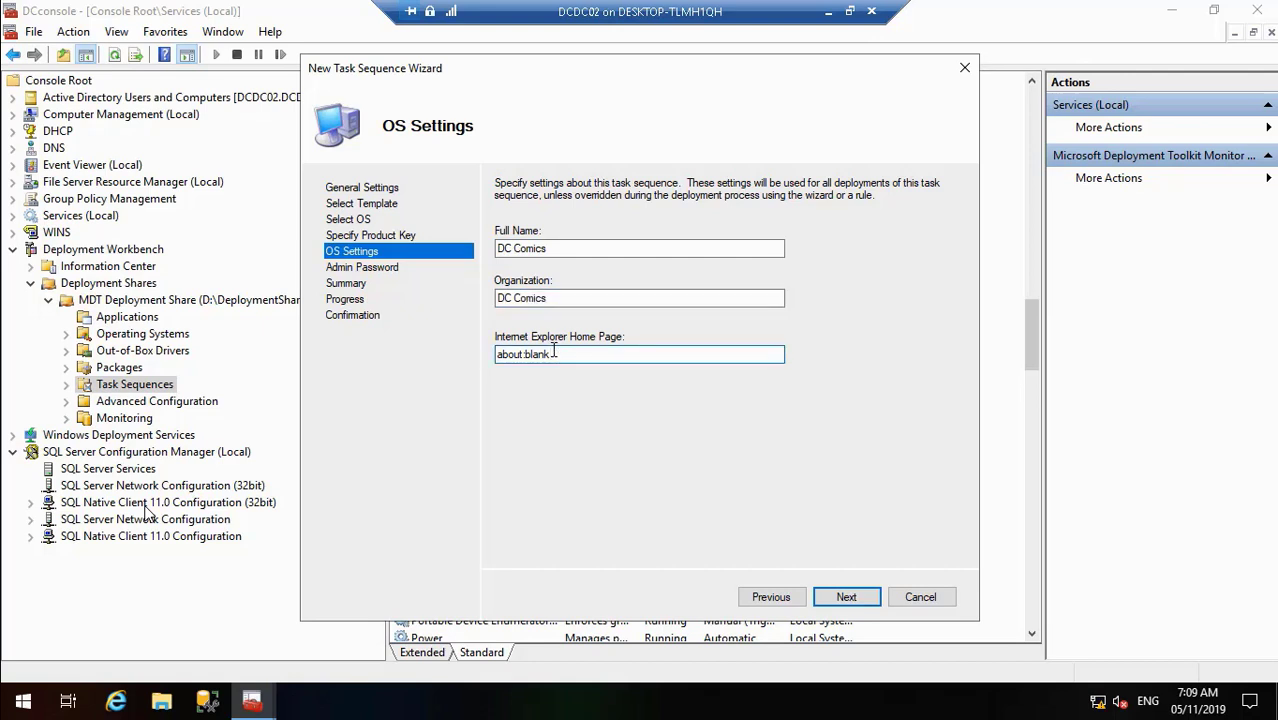
{"action": "key", "text": "BackSpace"}
{"action": "key", "text": "BackSpace"}
{"action": "key", "text": "BackSpace"}
{"action": "key", "text": "BackSpace"}
{"action": "key", "text": "BackSpace"}
{"action": "key", "text": "BackSpace"}
{"action": "key", "text": "BackSpace"}
{"action": "key", "text": "BackSpace"}
{"action": "key", "text": "BackSpace"}
{"action": "key", "text": "BackSpace"}
{"action": "key", "text": "BackSpace"}
{"action": "type", "text": "www"}
{"action": "key", "text": "BackSpace"}
{"action": "key", "text": "BackSpace"}
{"action": "key", "text": "BackSpace"}
{"action": "type", "text": "dccomics.com"}
- Skip the administrator password and finish the wizard to create the capture task sequence
{"action": "left_click", "coordinate": [848, 598]}
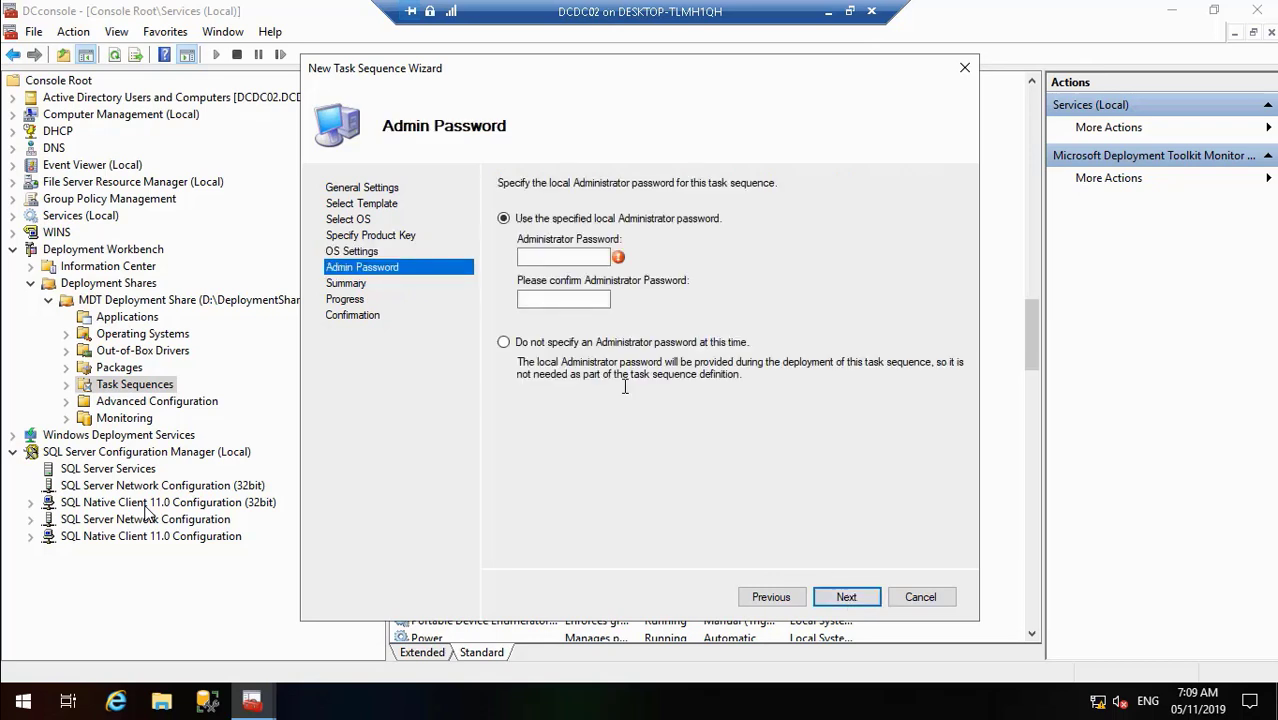
{"action": "left_click", "coordinate": [538, 344]}
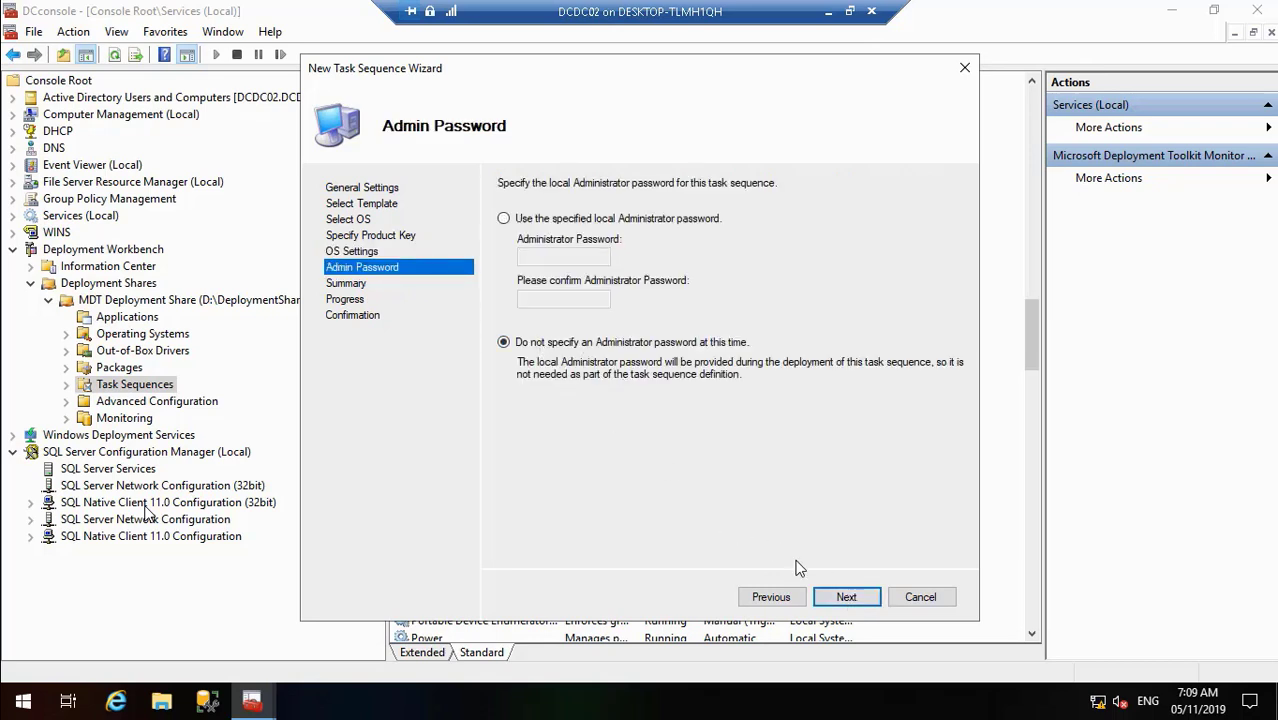
{"action": "left_click", "coordinate": [850, 598]}
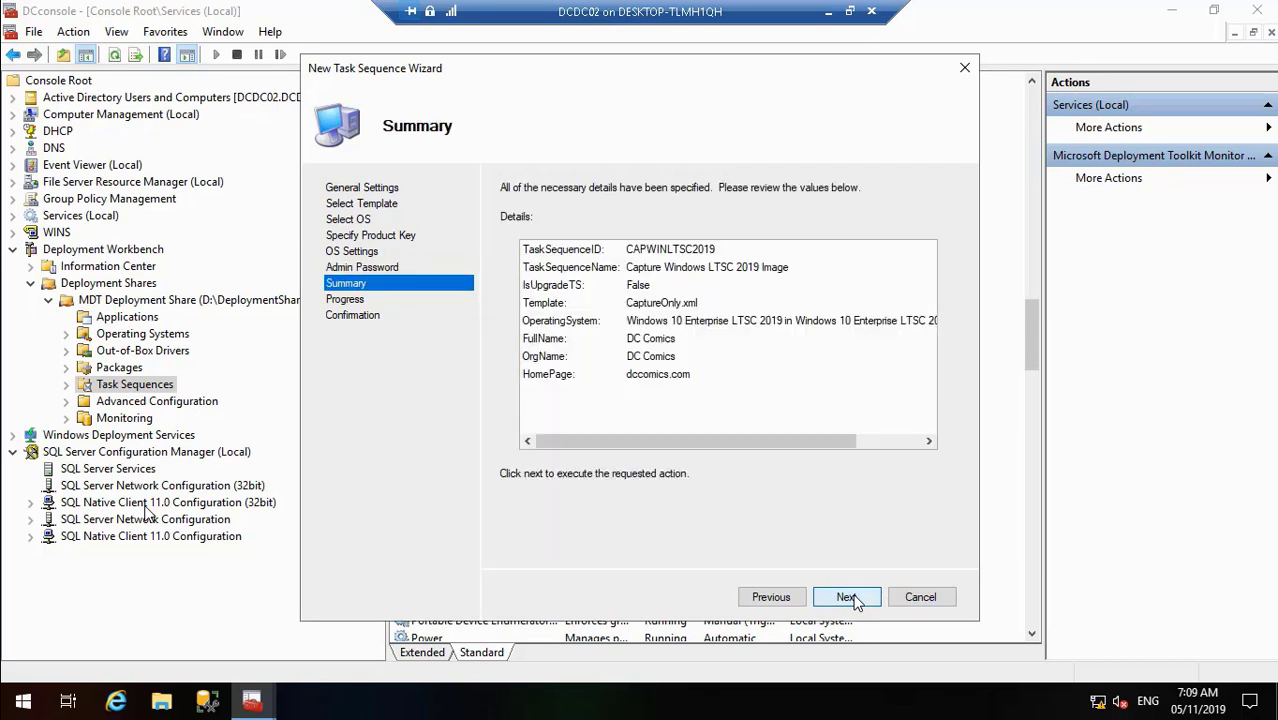
{"action": "left_click", "coordinate": [848, 597]}
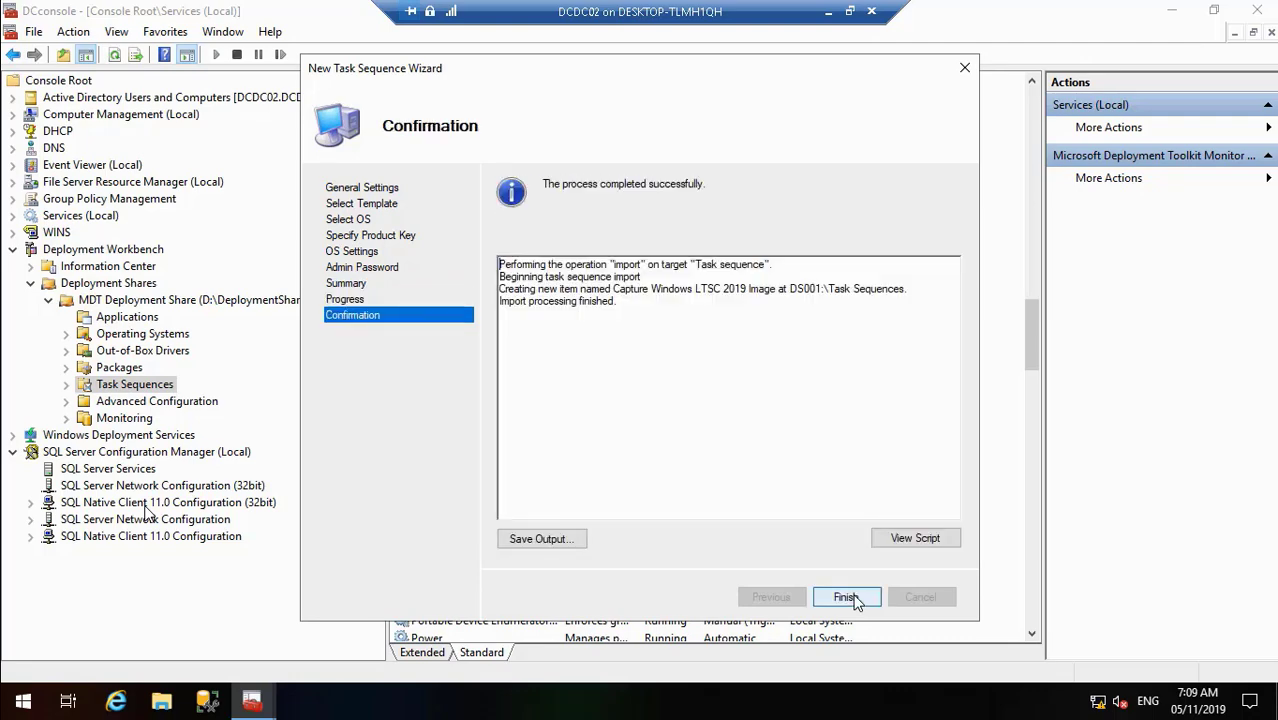
{"action": "left_click", "coordinate": [848, 597]}
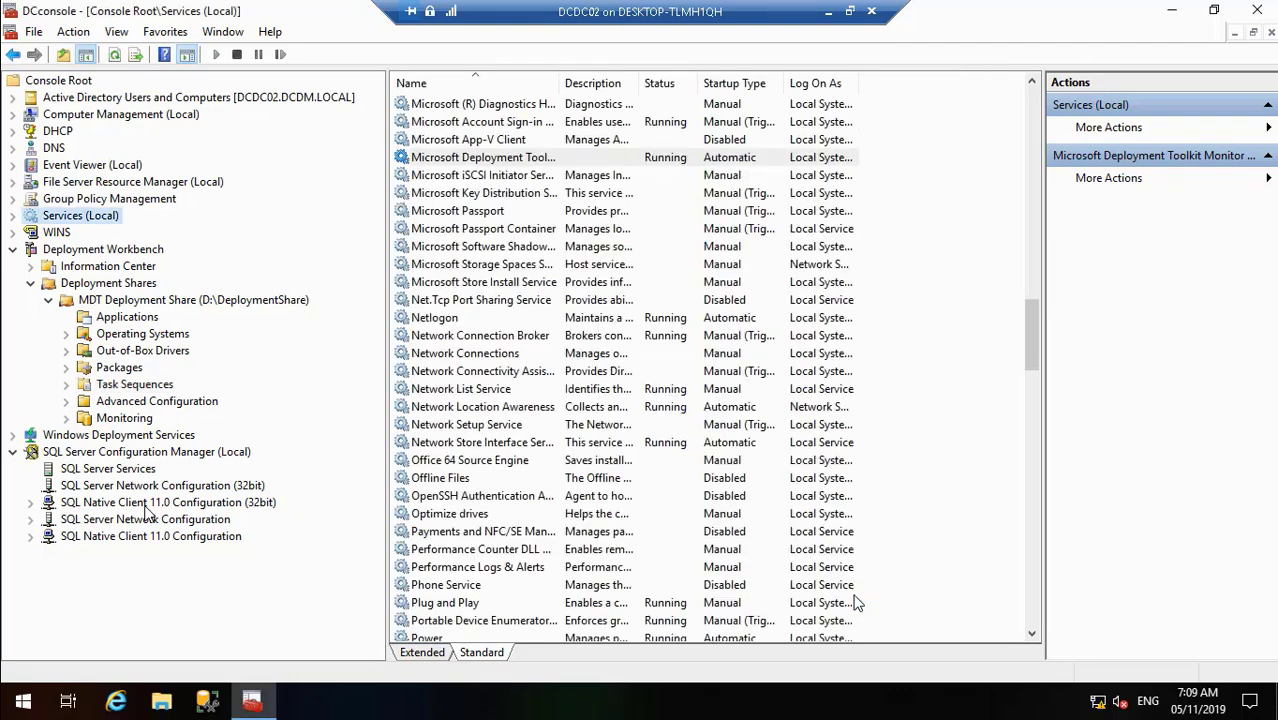
{"action": "left_click", "coordinate": [66, 384]}
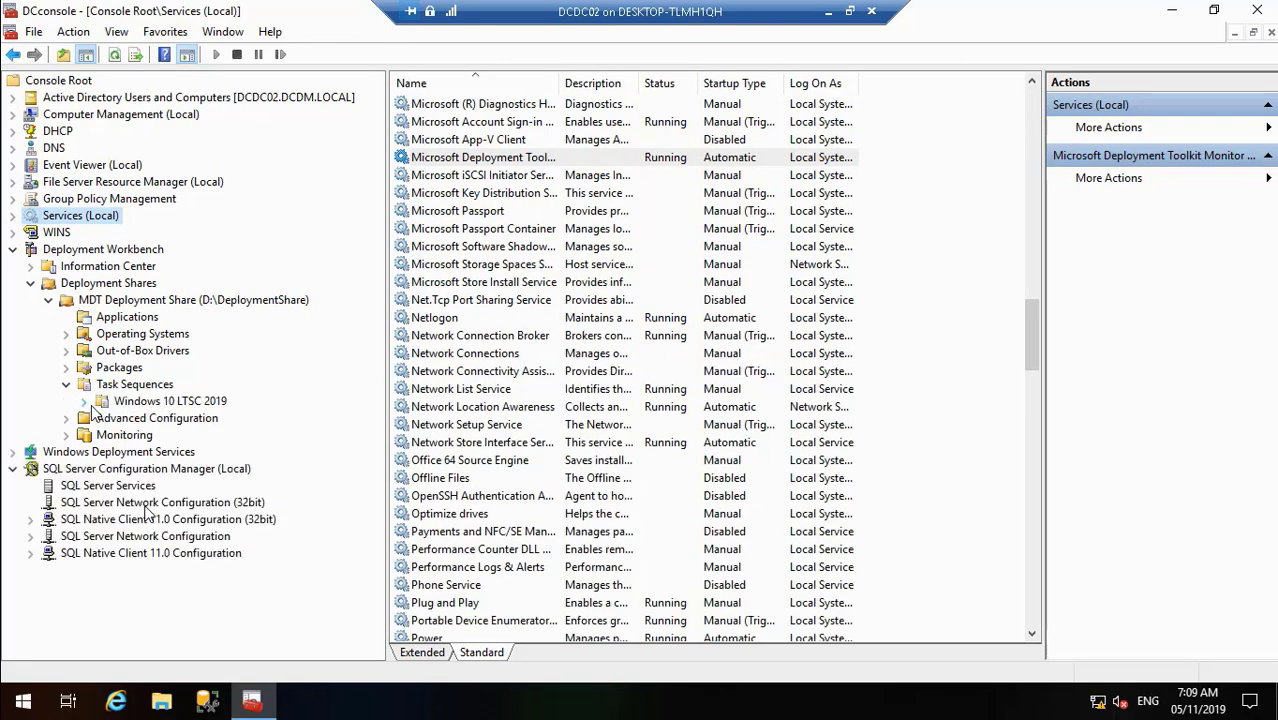
- Cut the Capture Windows LTSC 2019 Image task sequence from the Task Sequences list
{"action": "left_click", "coordinate": [87, 403]}
{"action": "left_click", "coordinate": [185, 405]}
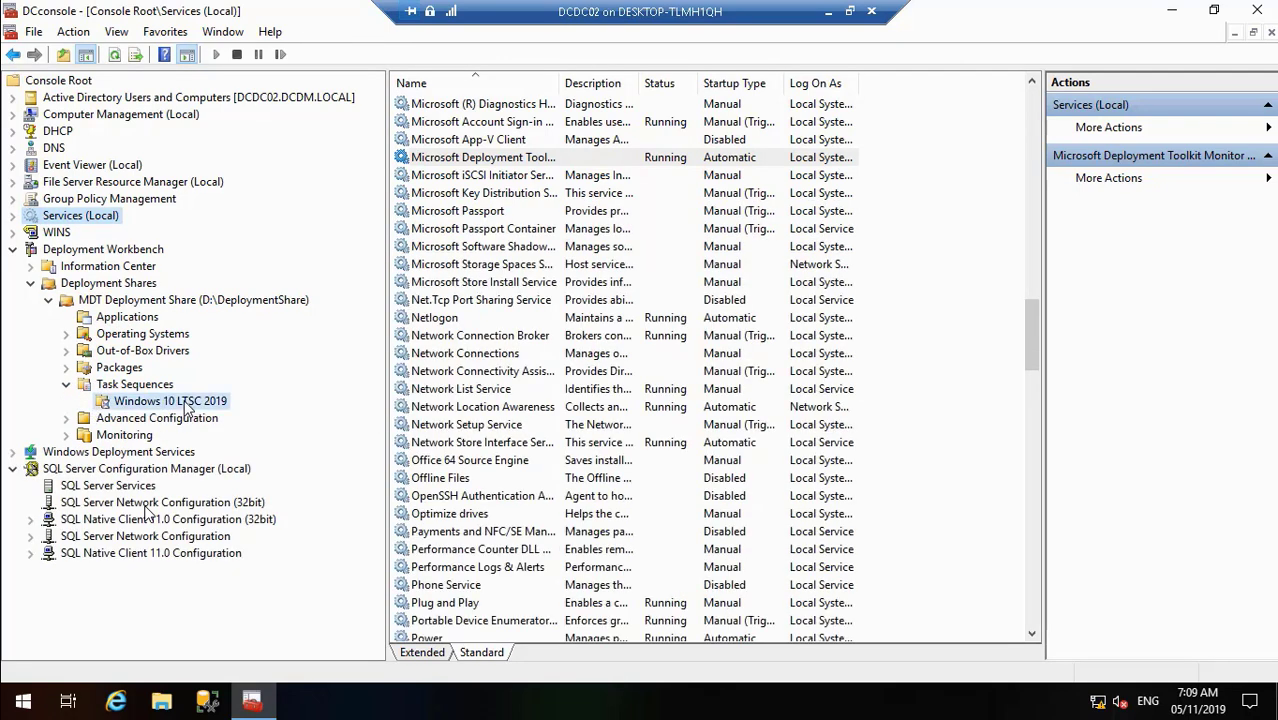
{"action": "left_click", "coordinate": [130, 389]}
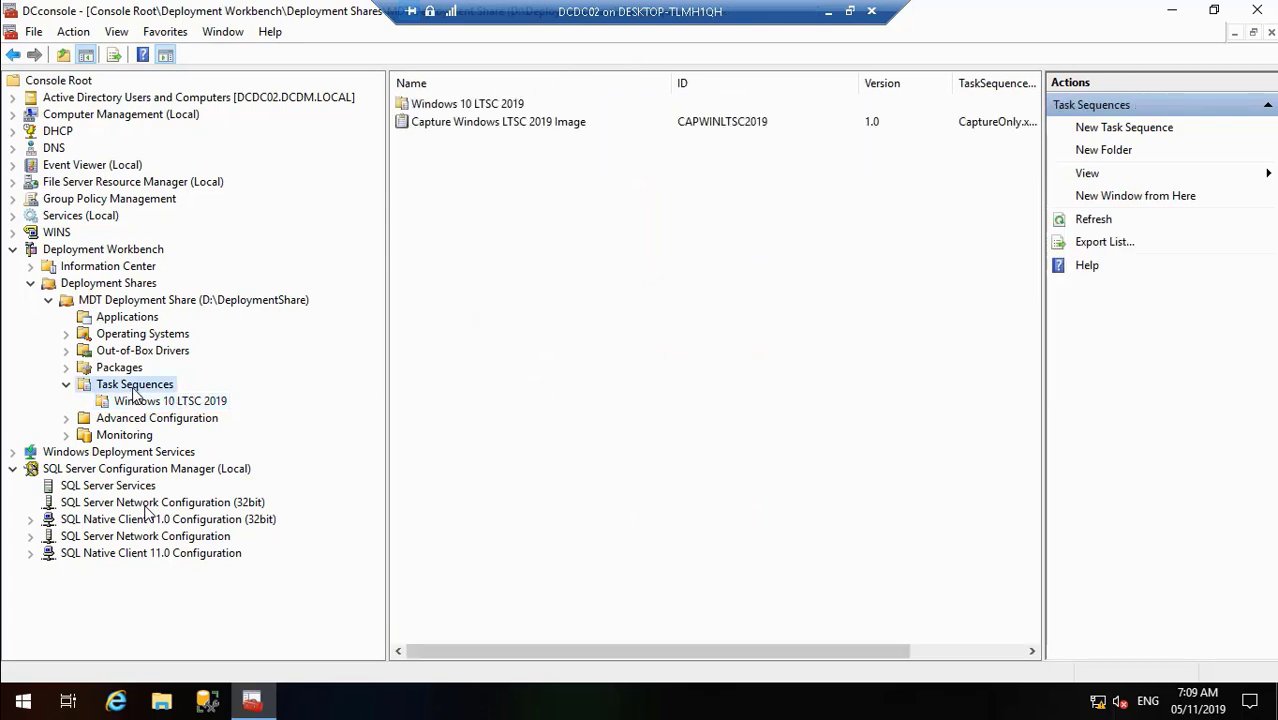
{"action": "left_click", "coordinate": [515, 124]}
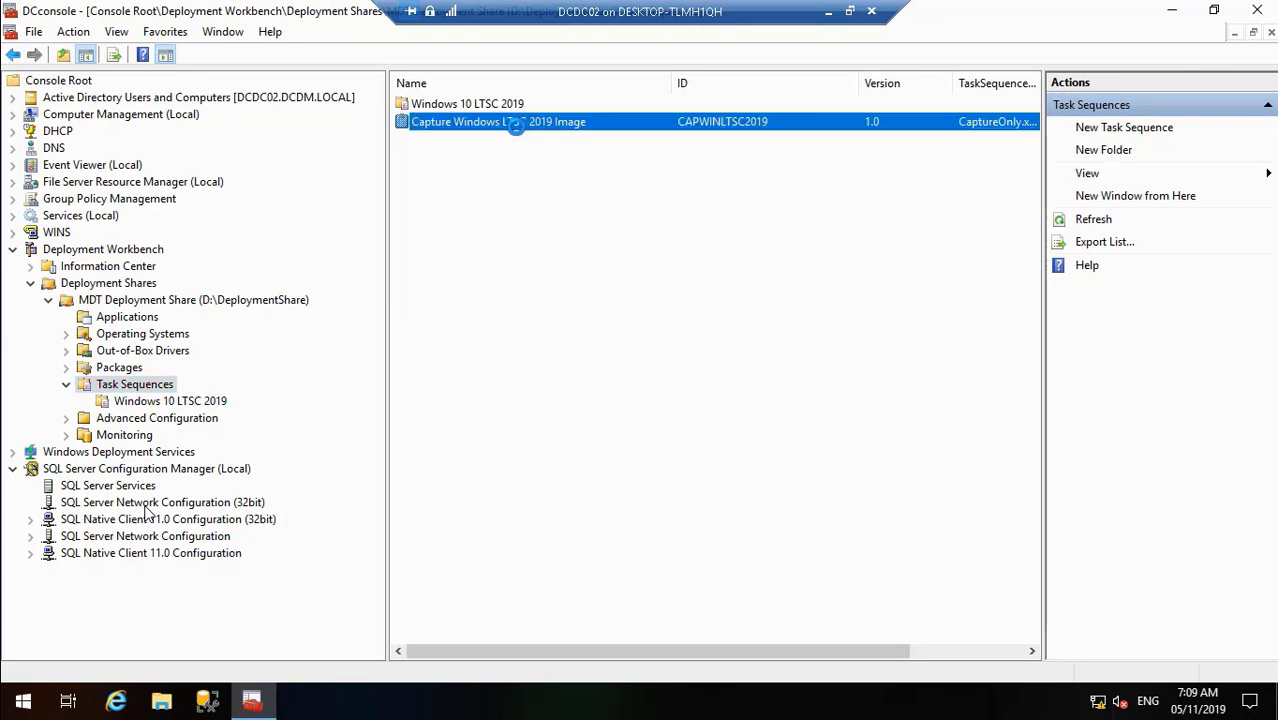
{"action": "right_click", "coordinate": [517, 130]}
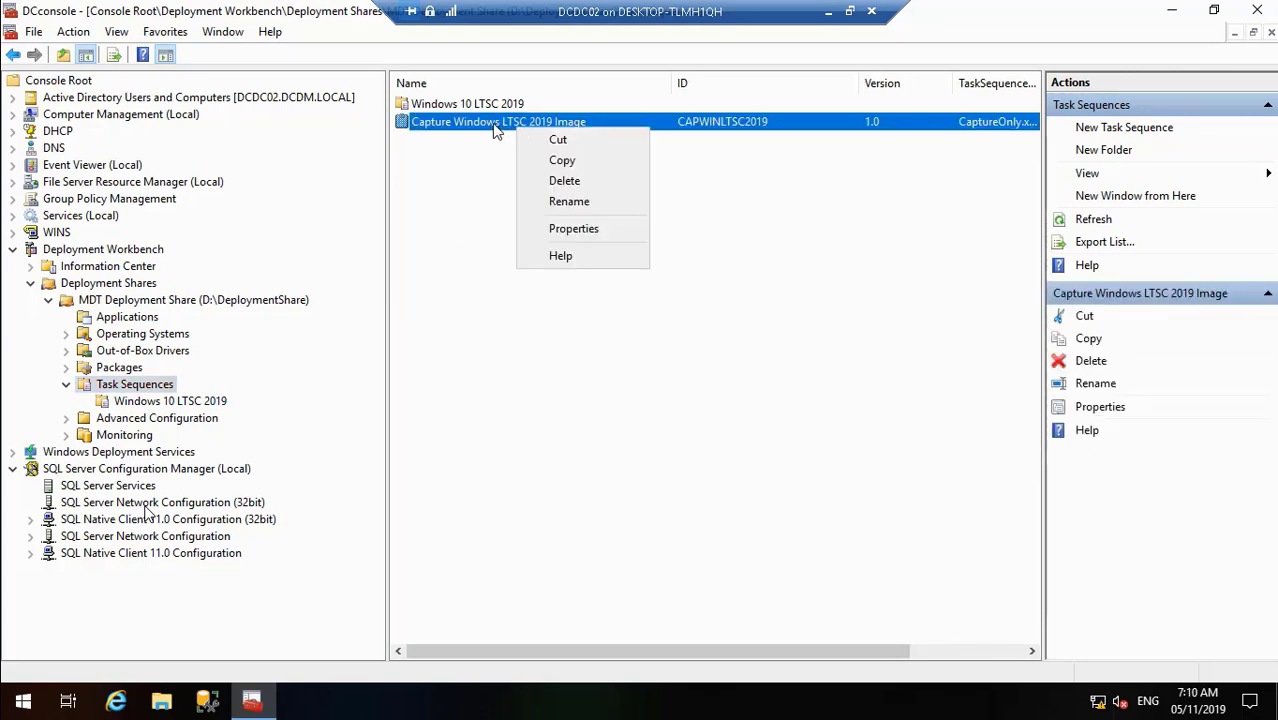
{"action": "left_click", "coordinate": [486, 124]}
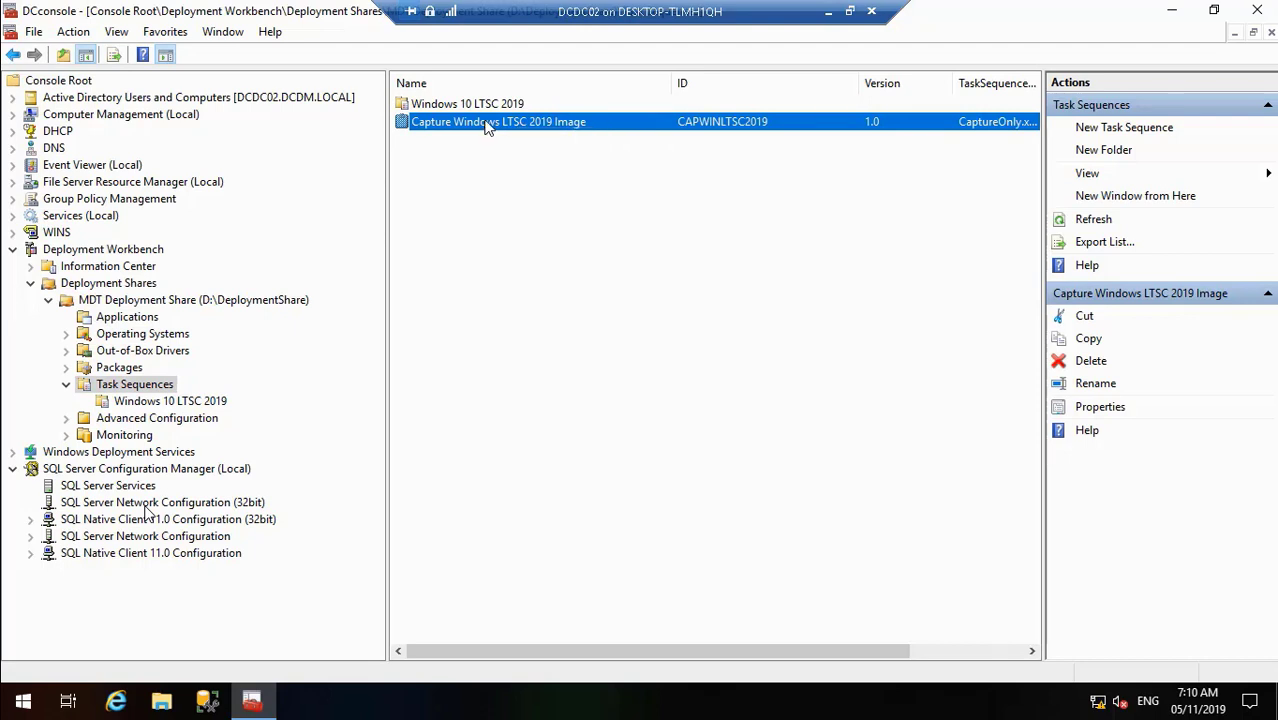
{"action": "left_click", "coordinate": [481, 103]}
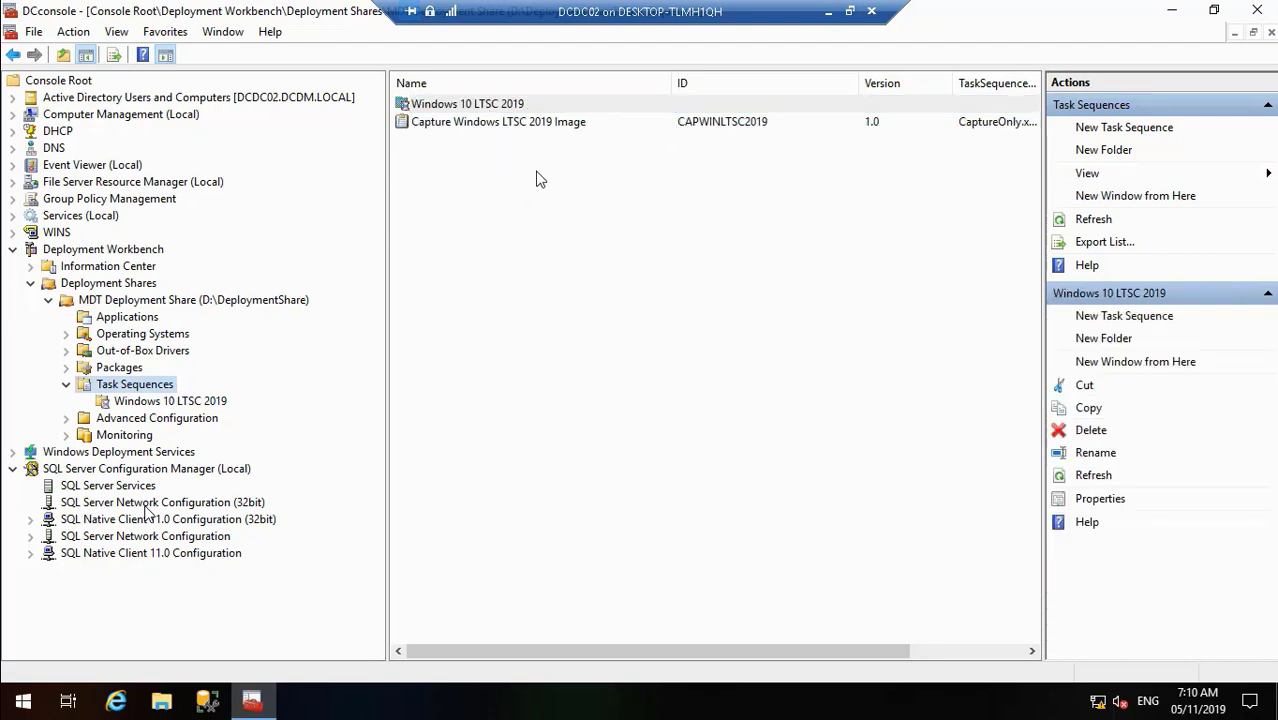
{"action": "left_click", "coordinate": [505, 123]}
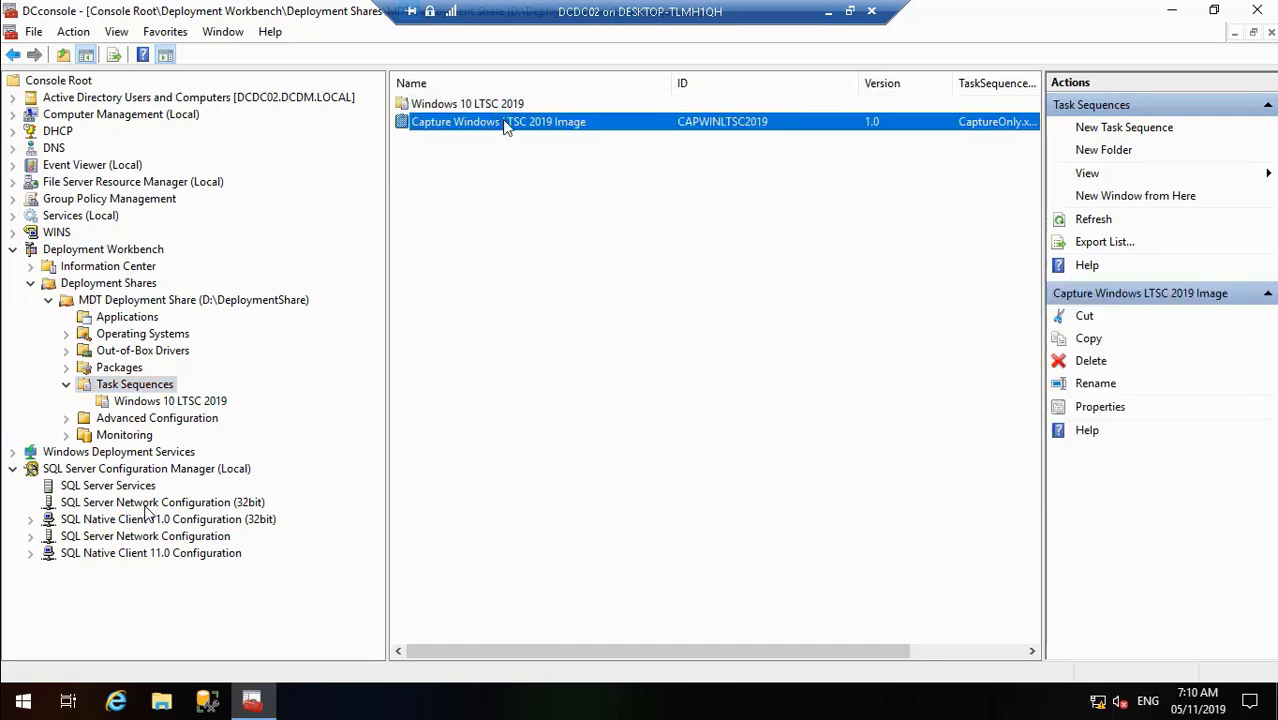
{"action": "right_click", "coordinate": [505, 123]}
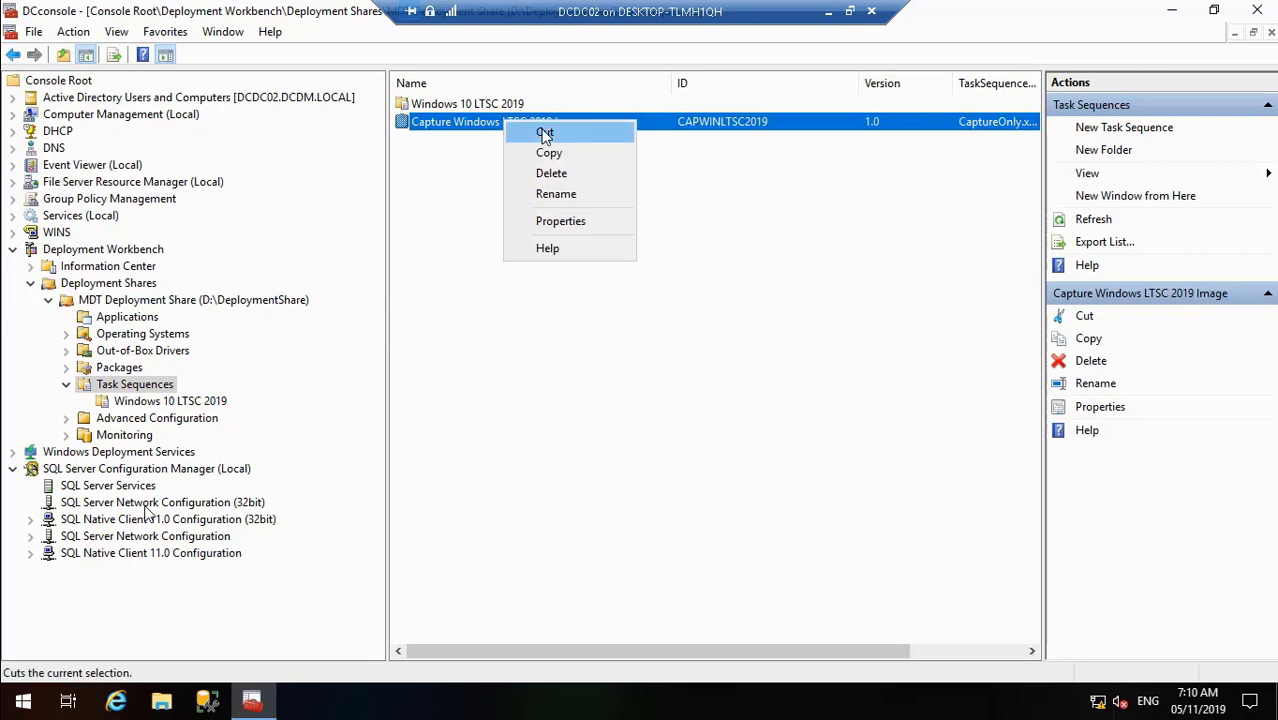
{"action": "left_click", "coordinate": [541, 131]}
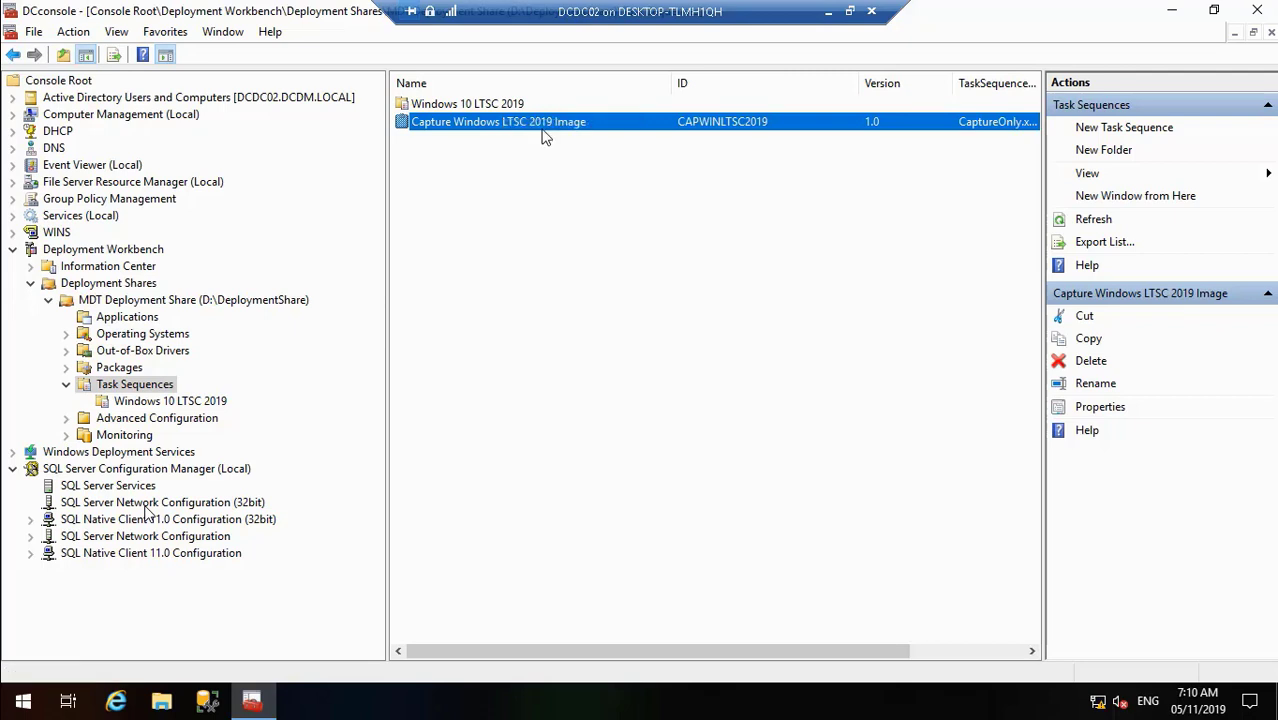
- Paste the capture task into the Windows 10 LTSC 2019 folder and check the folder's contents
{"action": "double_click", "coordinate": [467, 103]}
{"action": "key", "text": "ctrl+v"}
{"action": "right_click", "coordinate": [478, 186]}
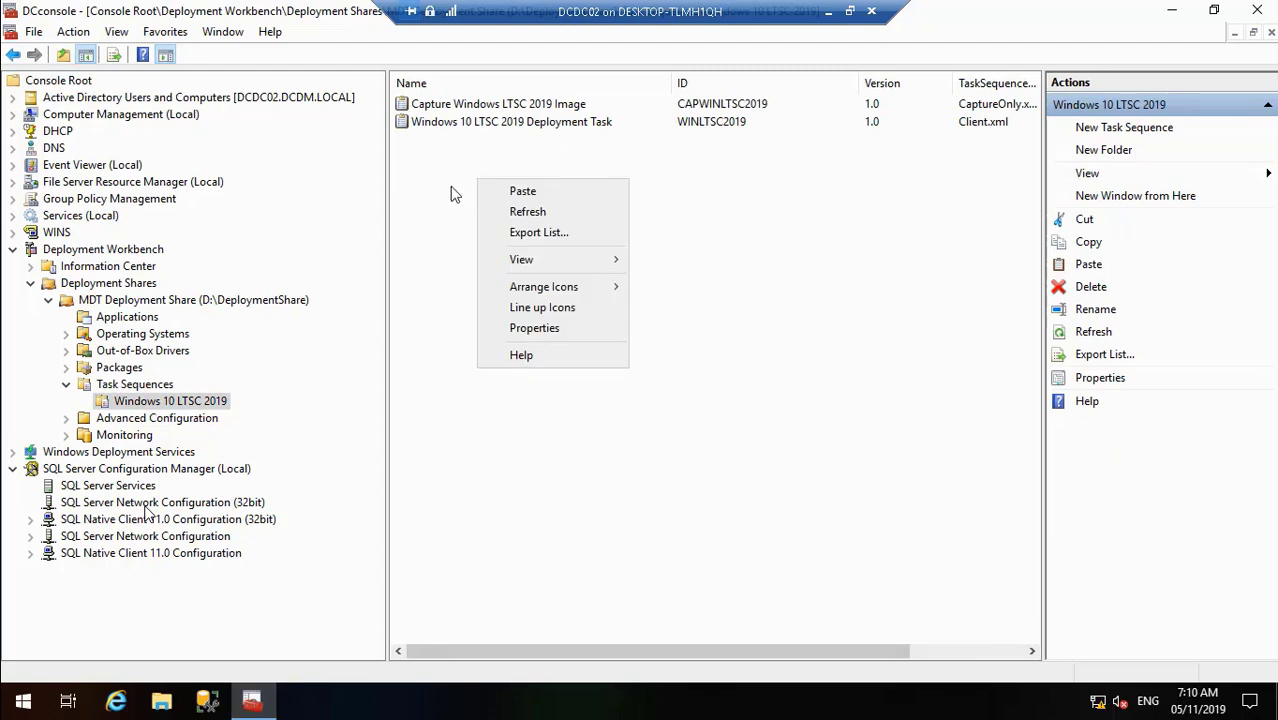
{"action": "left_click", "coordinate": [451, 189]}
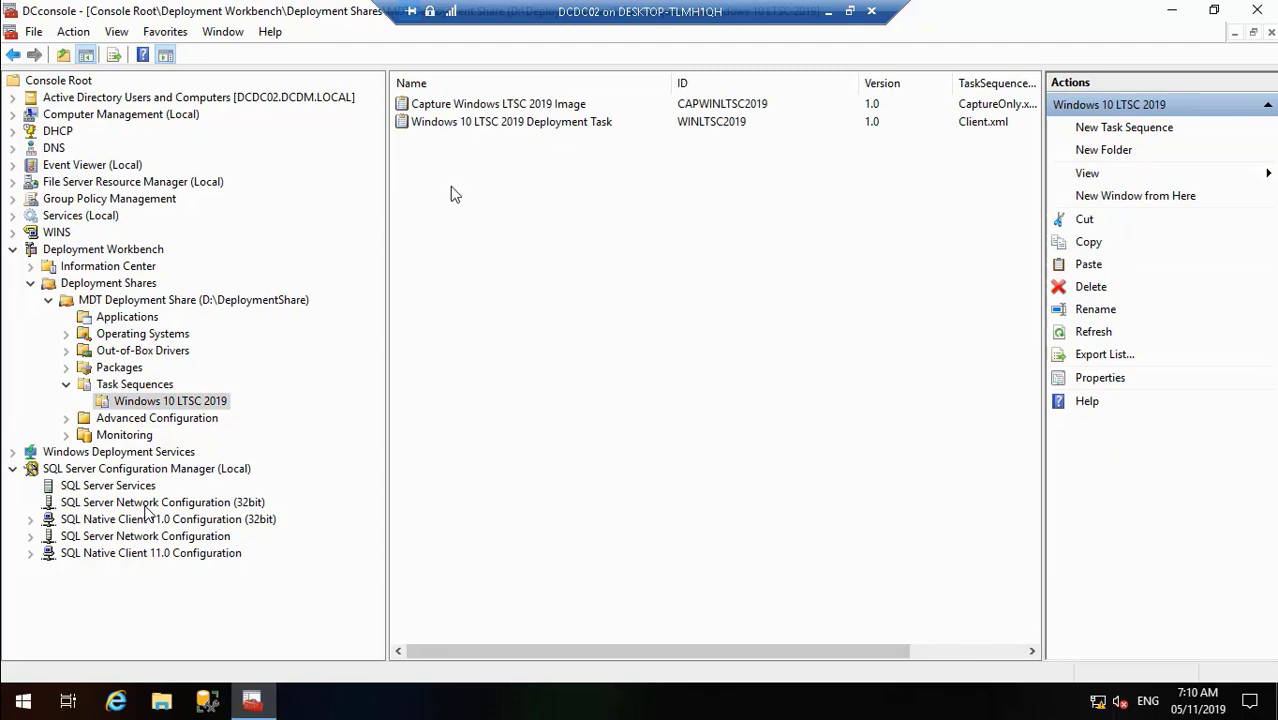
{"action": "left_click", "coordinate": [160, 385]}
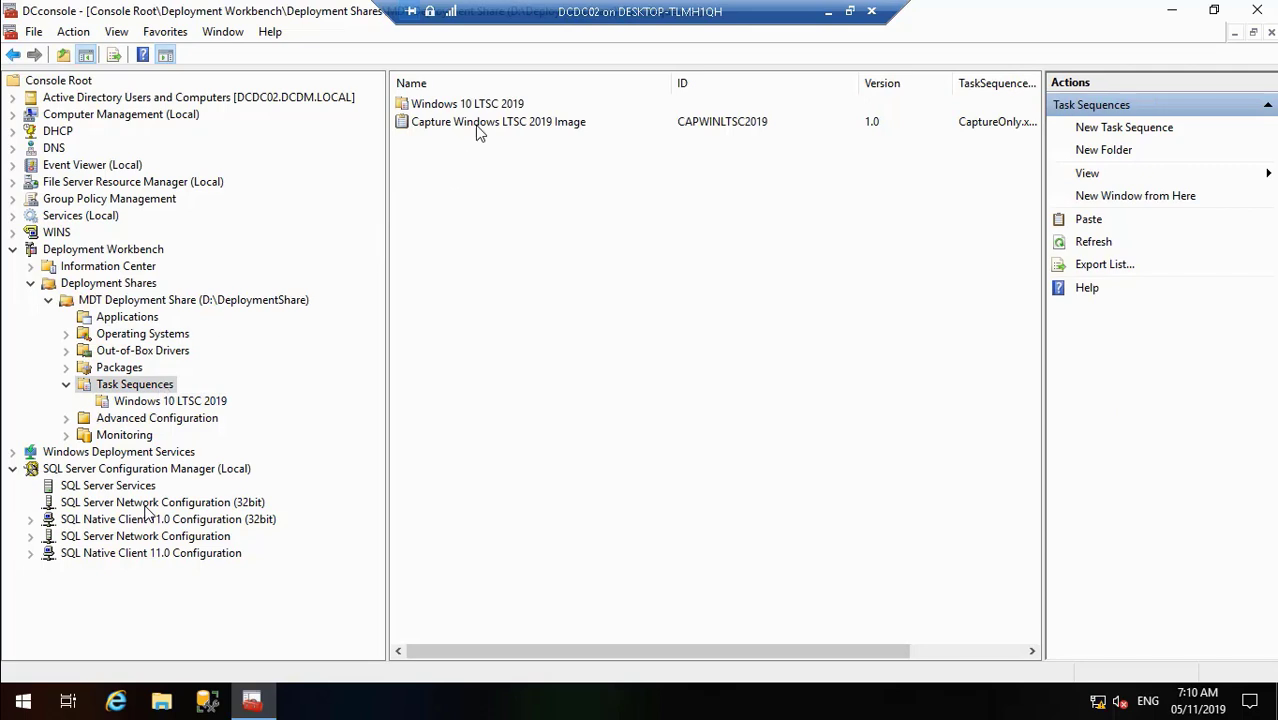
{"action": "left_click", "coordinate": [477, 124]}
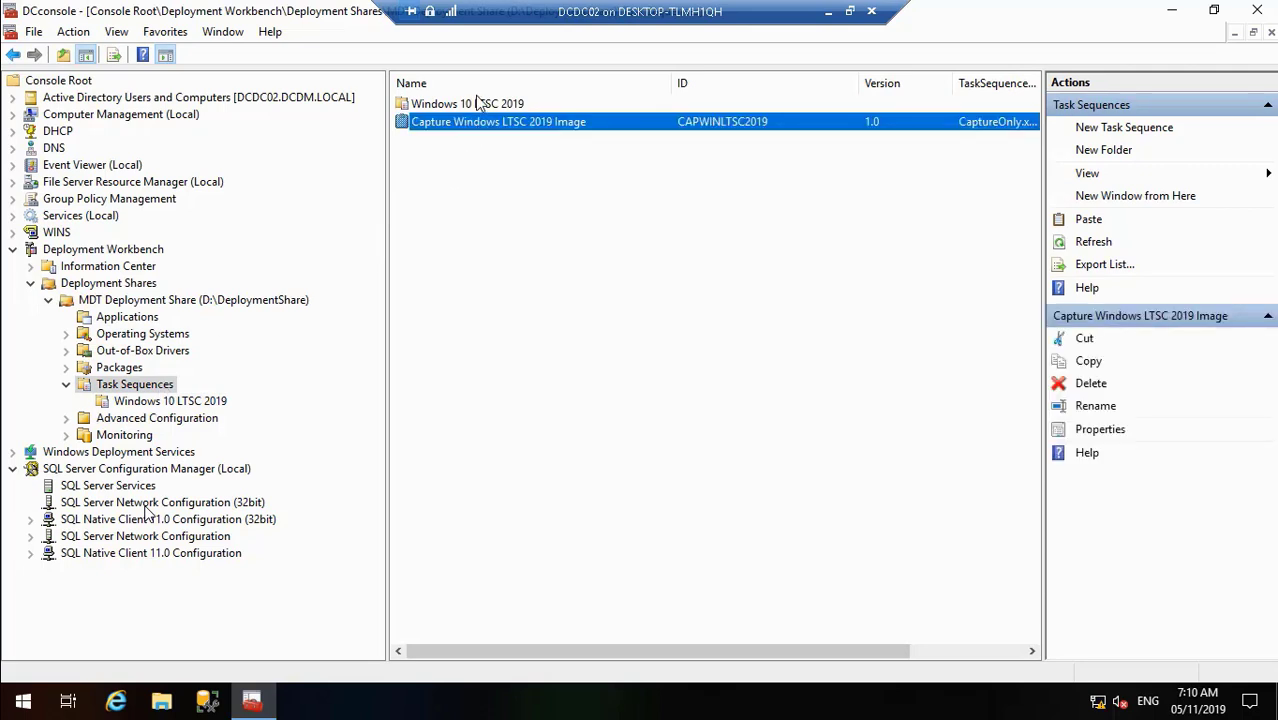
{"action": "double_click", "coordinate": [477, 104]}
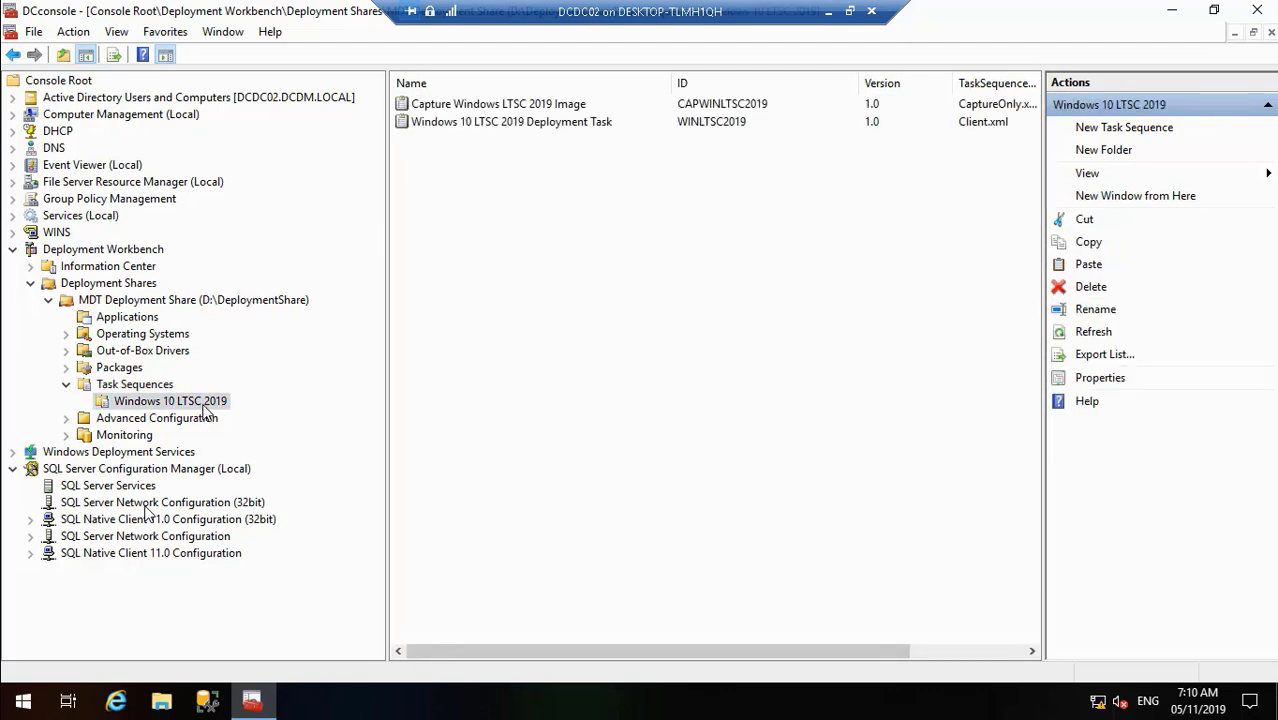
{"action": "double_click", "coordinate": [128, 532]}
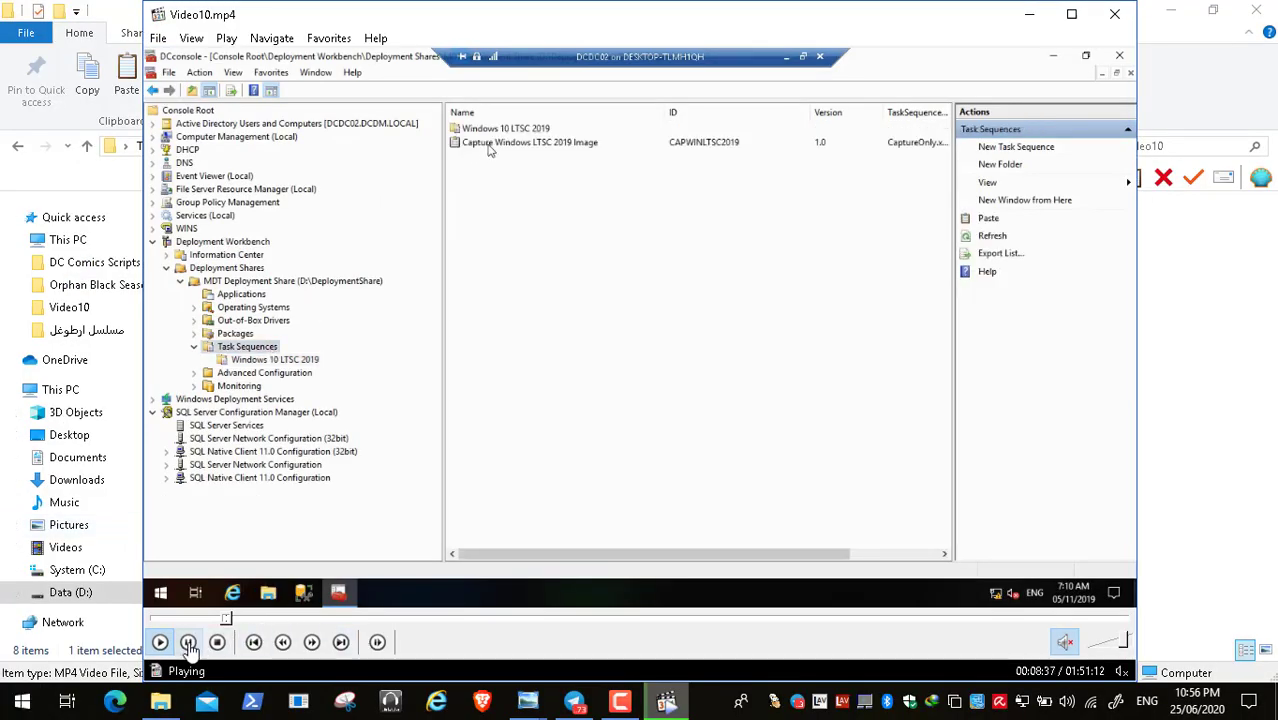
{"action": "left_click", "coordinate": [189, 643]}
{"action": "left_click", "coordinate": [621, 703]}
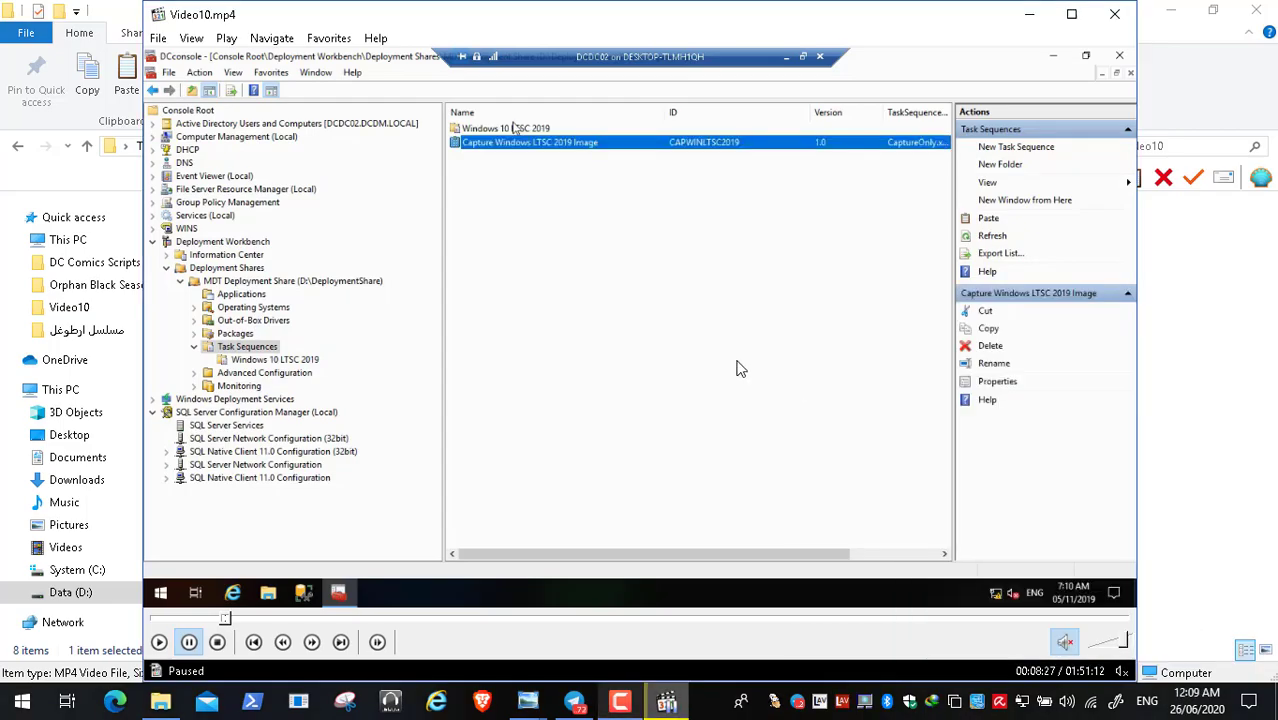
{"action": "double_click", "coordinate": [522, 313]}
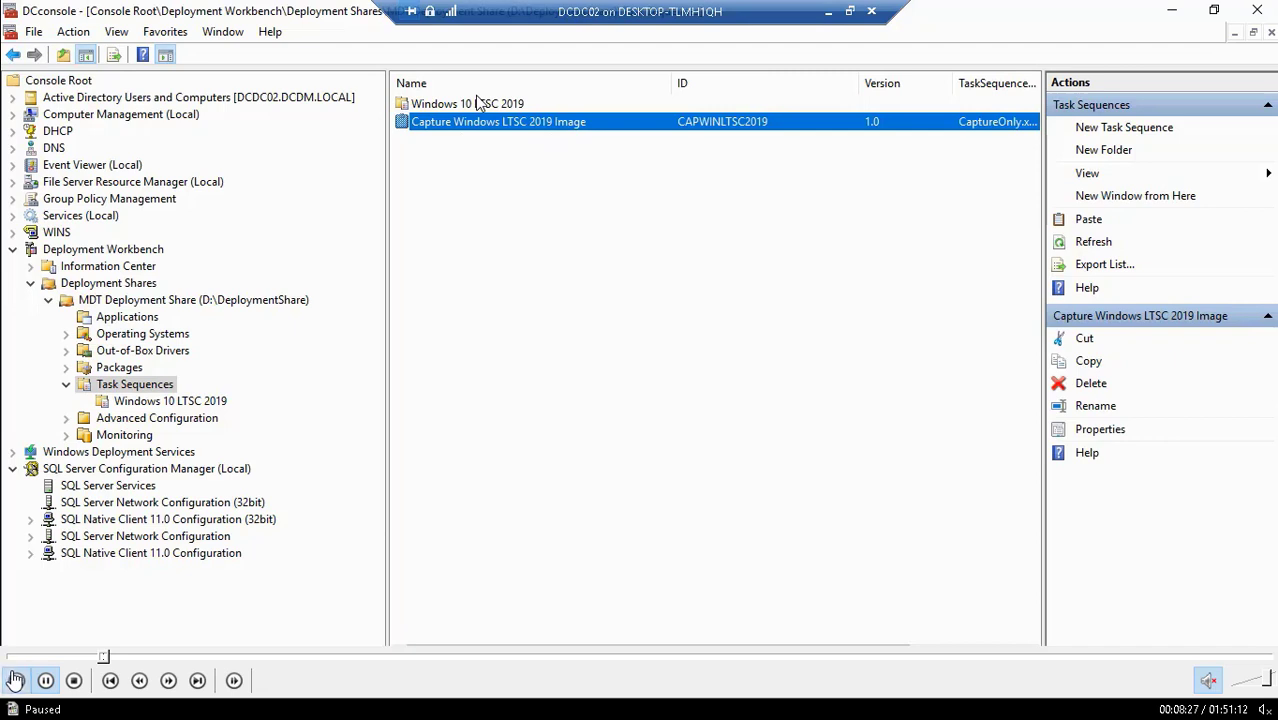
- Delete the top-level Capture Windows LTSC 2019 Image task sequence through the delete wizard
{"action": "left_click", "coordinate": [476, 105]}
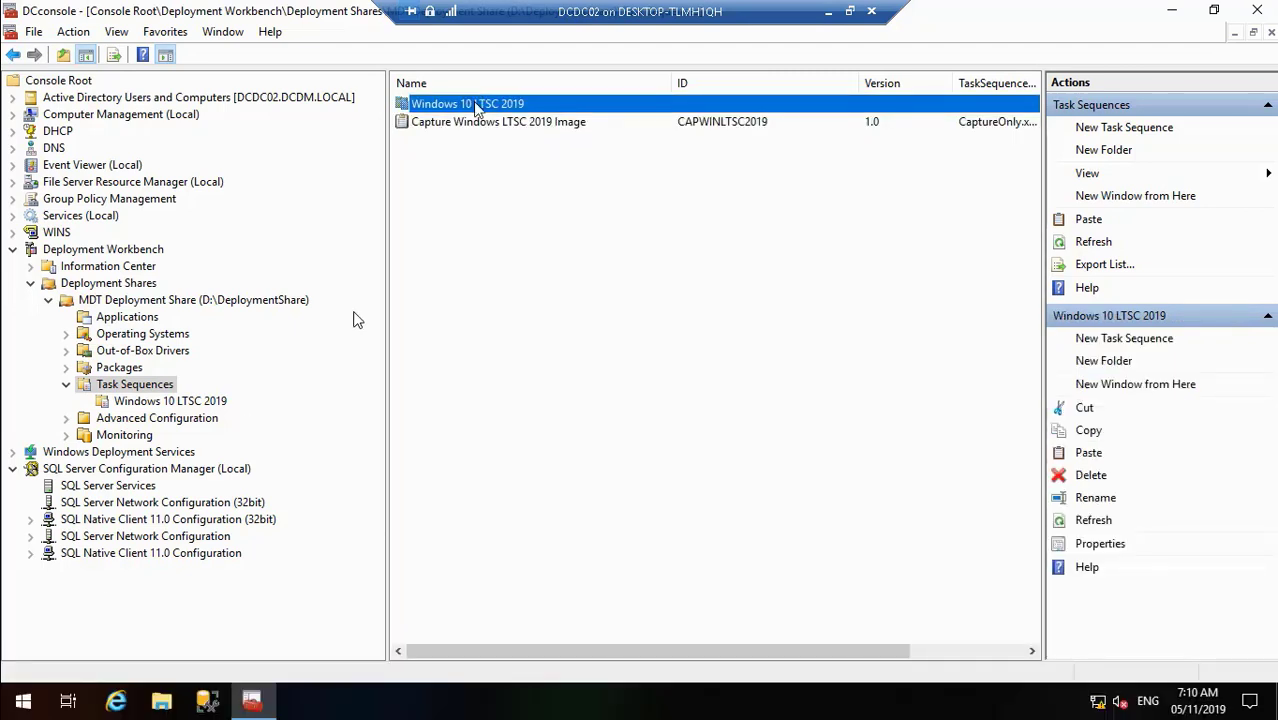
{"action": "double_click", "coordinate": [475, 105]}
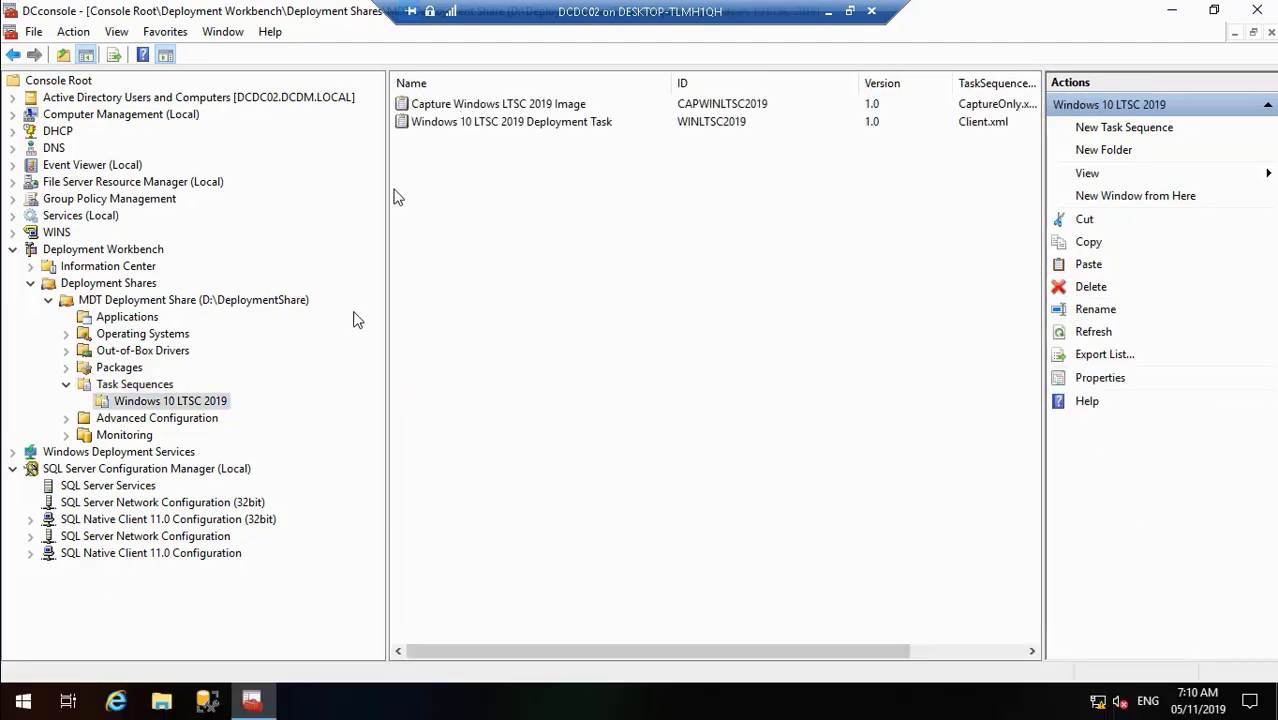
{"action": "left_click", "coordinate": [166, 388]}
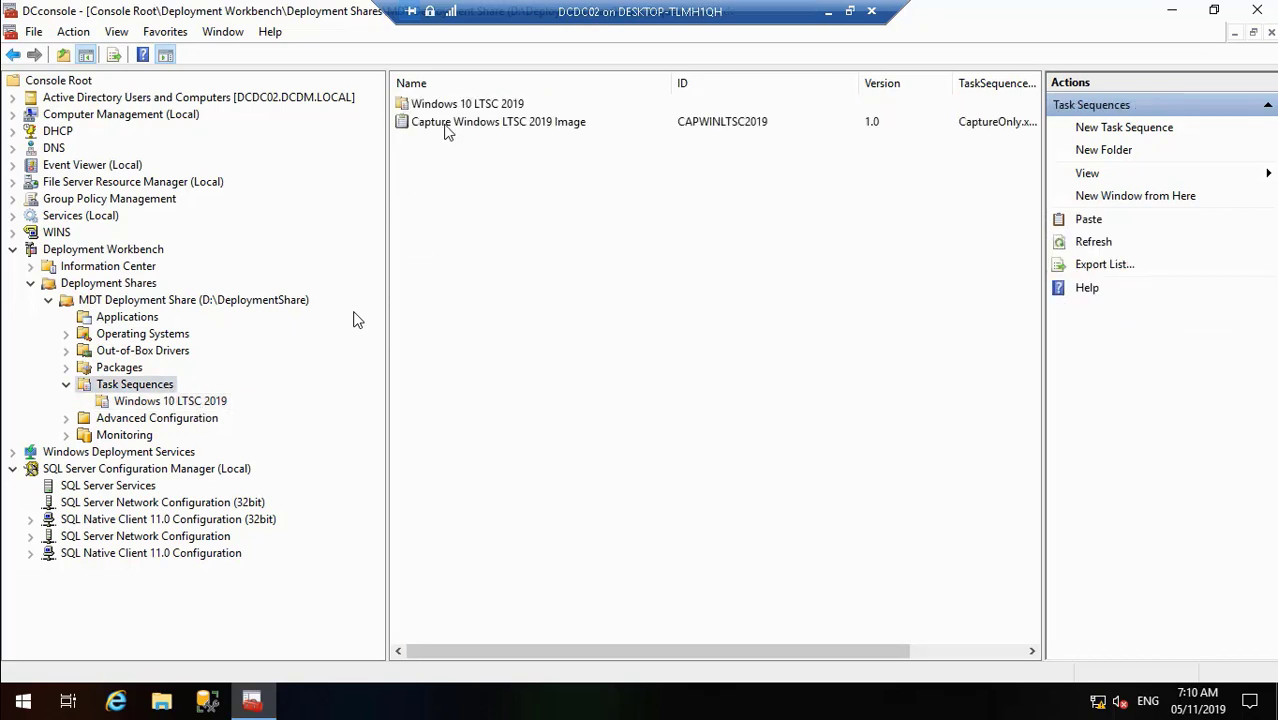
{"action": "right_click", "coordinate": [447, 132]}
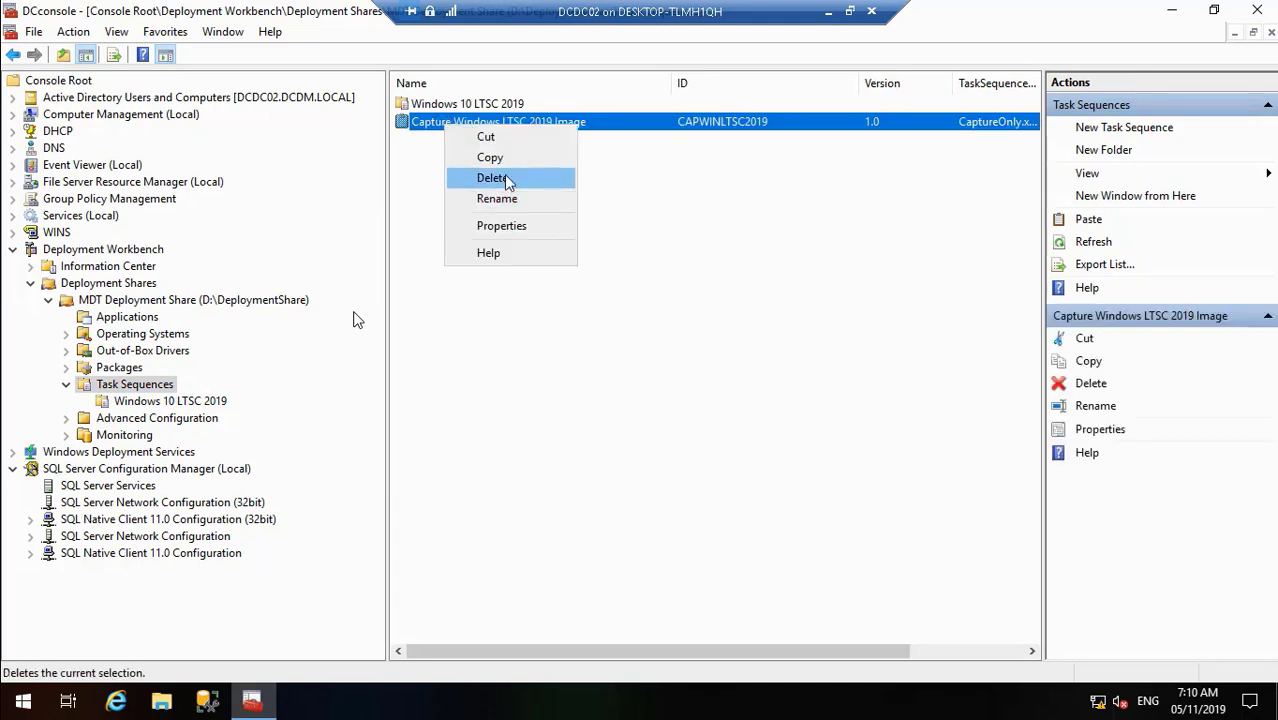
{"action": "left_click", "coordinate": [505, 179]}
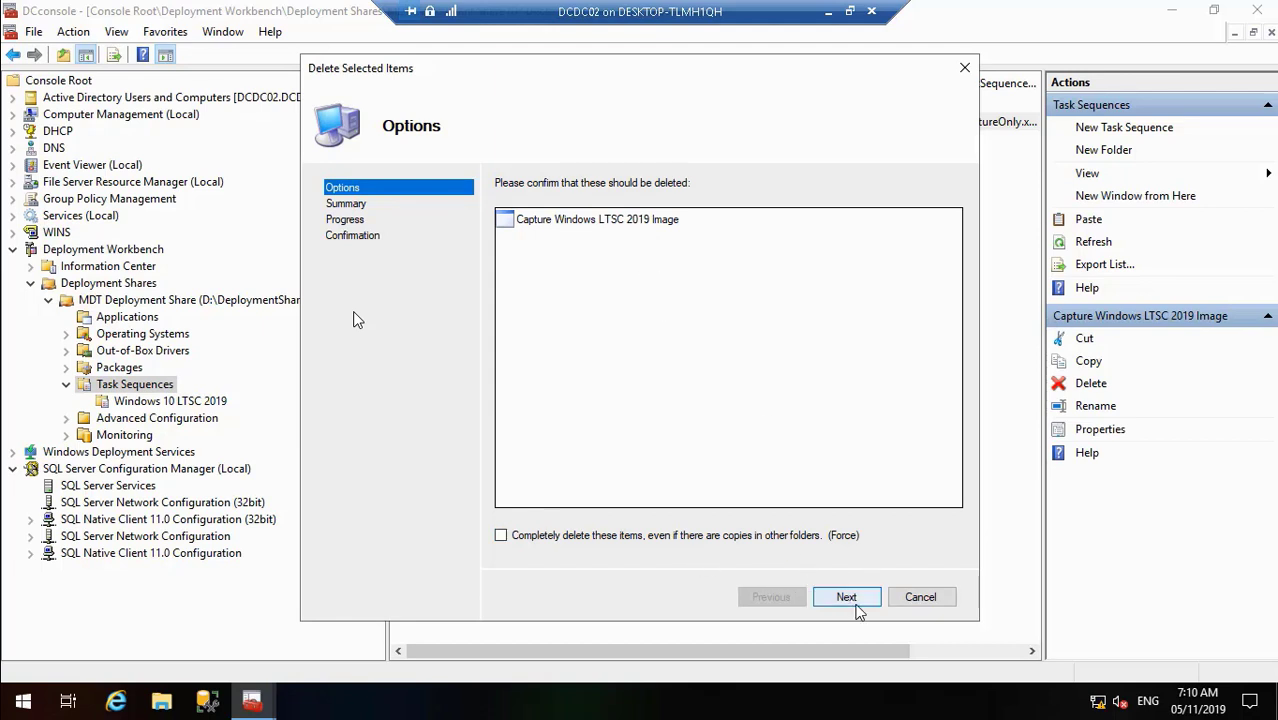
{"action": "left_click", "coordinate": [846, 598]}
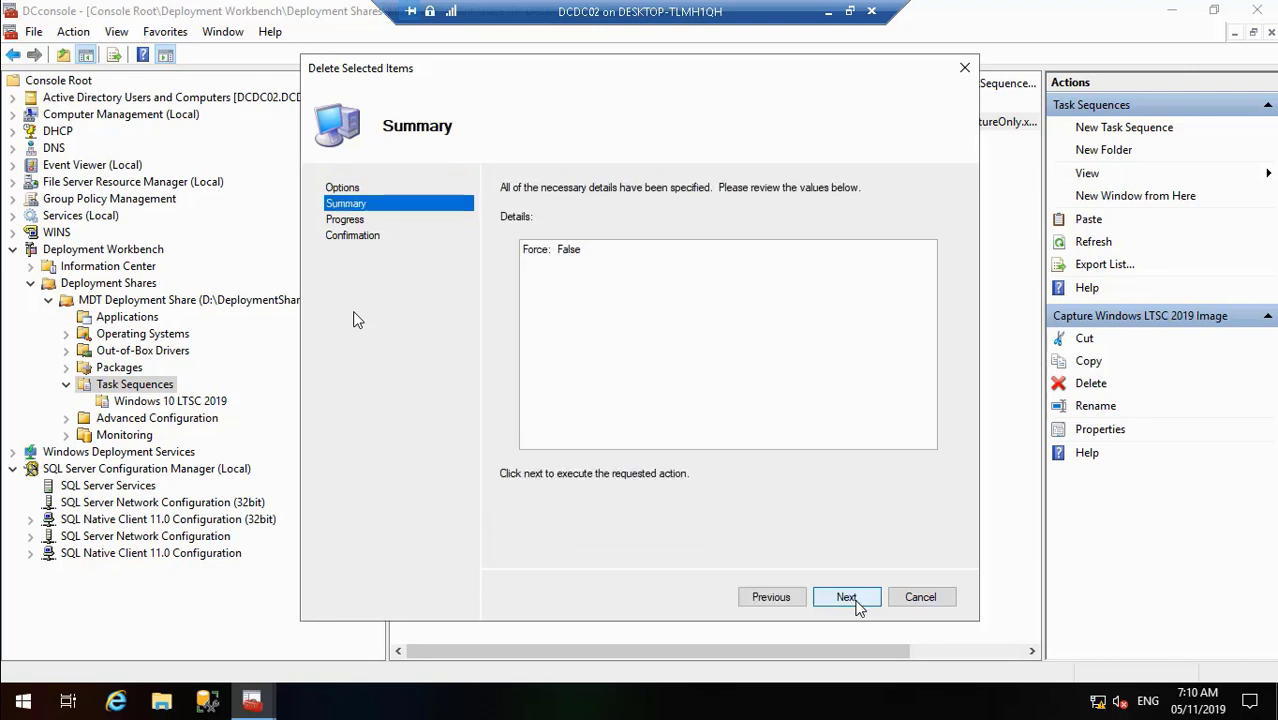
{"action": "left_click", "coordinate": [856, 604]}
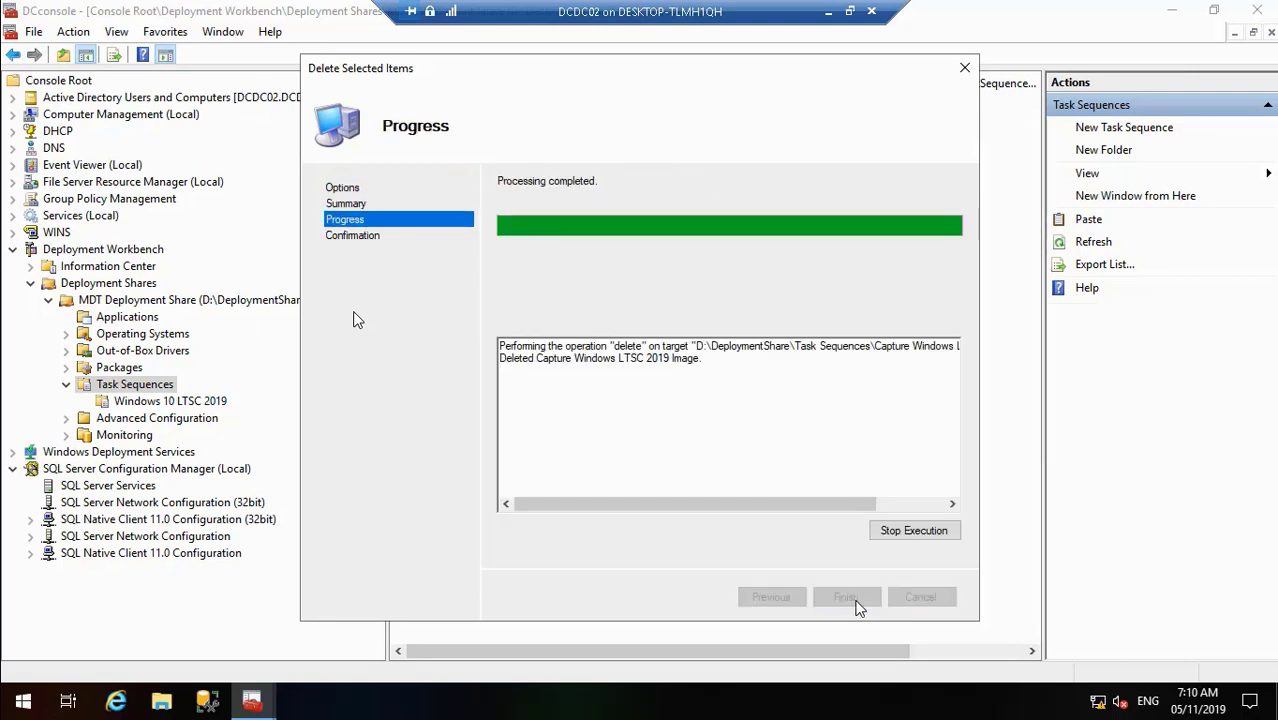
{"action": "left_click", "coordinate": [857, 604]}
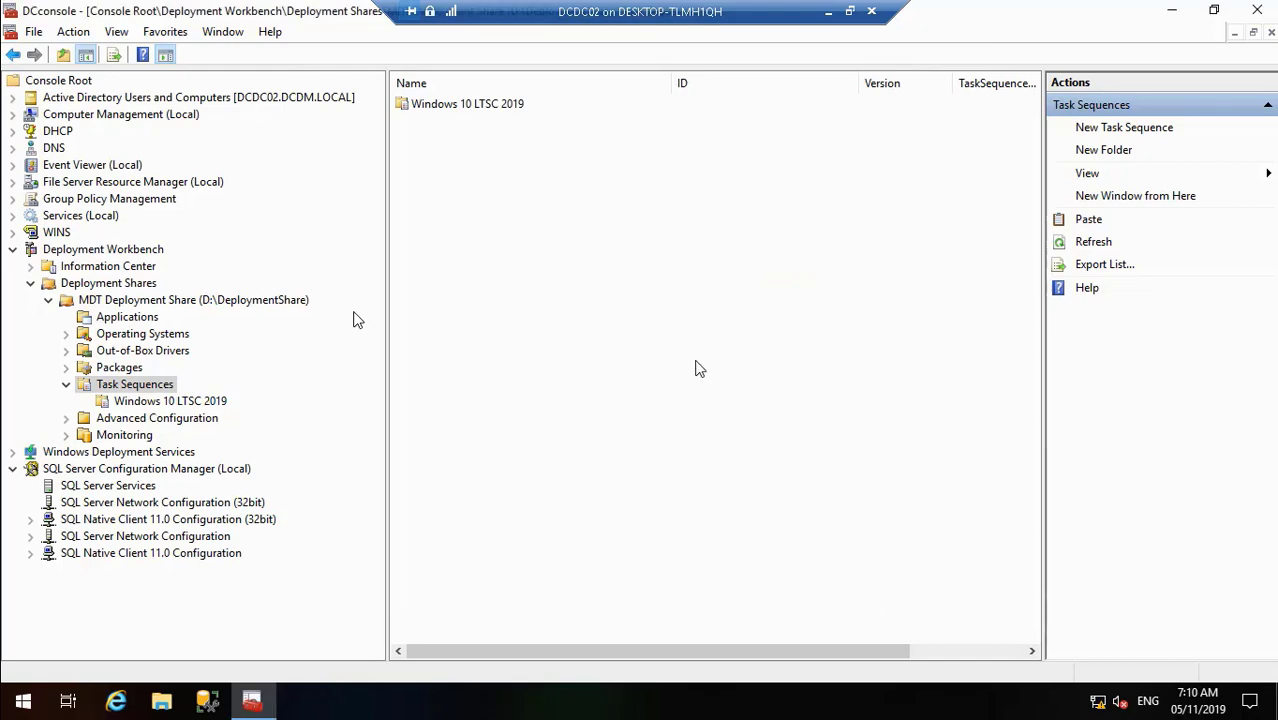
- View the properties of the Capture task inside the Windows 10 LTSC 2019 folder
{"action": "double_click", "coordinate": [494, 270]}
{"action": "left_click", "coordinate": [188, 642]}
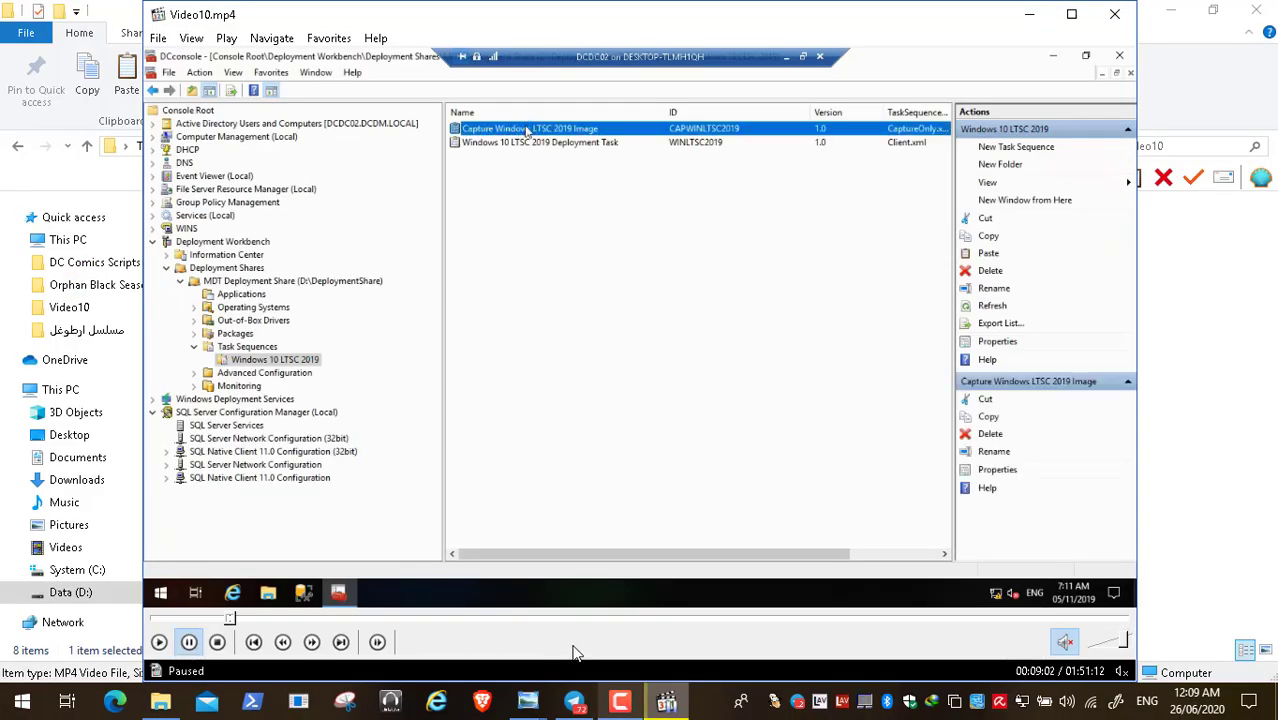
{"action": "left_click", "coordinate": [617, 706]}
{"action": "left_click", "coordinate": [1195, 617]}
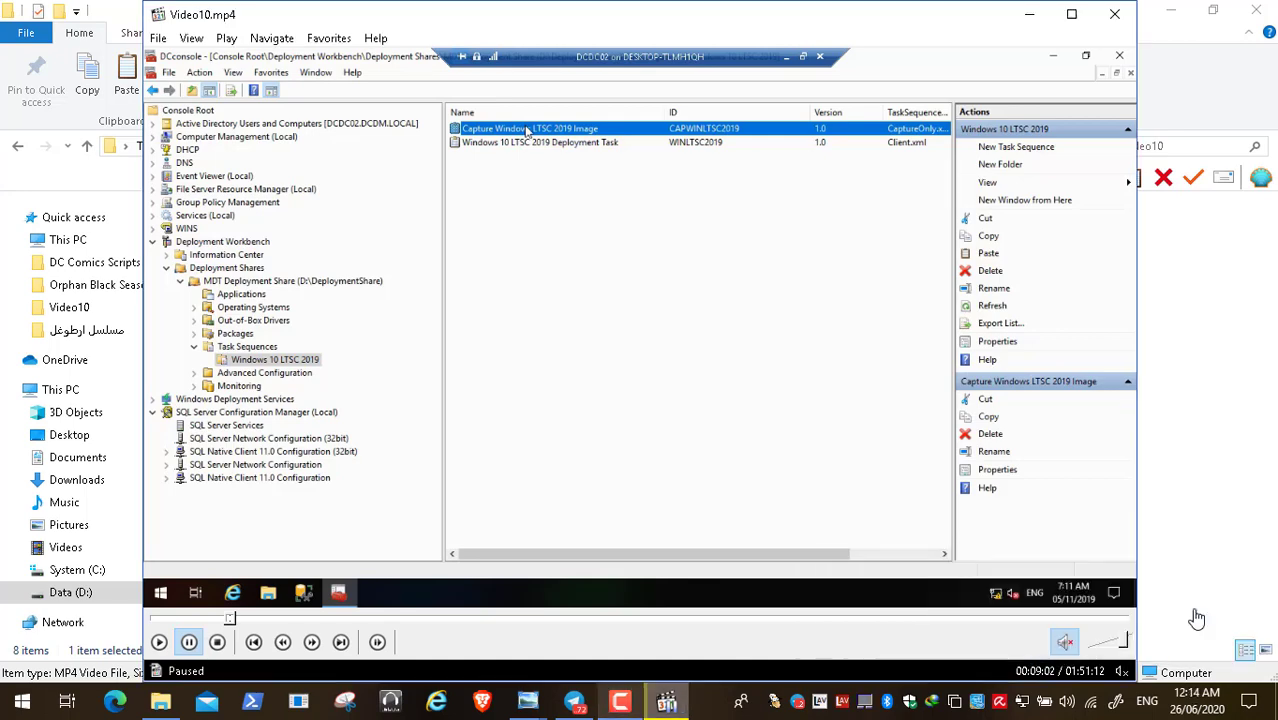
{"action": "double_click", "coordinate": [495, 344]}
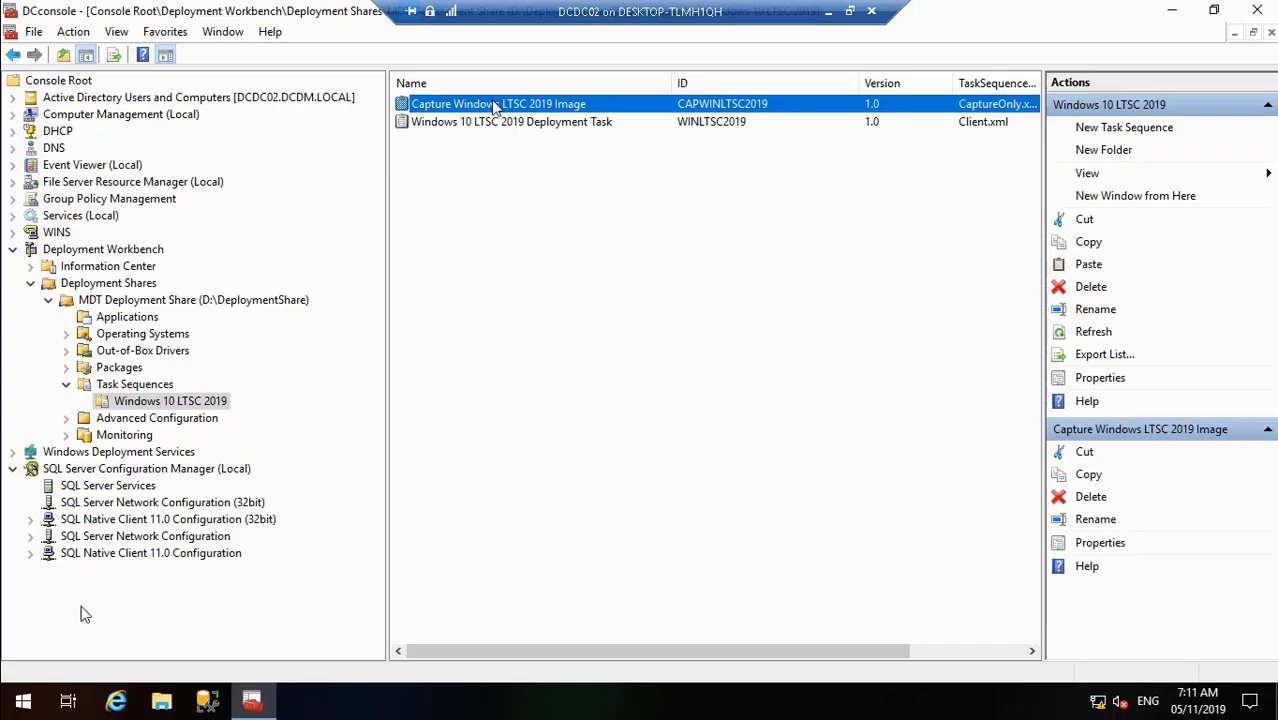
{"action": "left_click", "coordinate": [14, 678]}
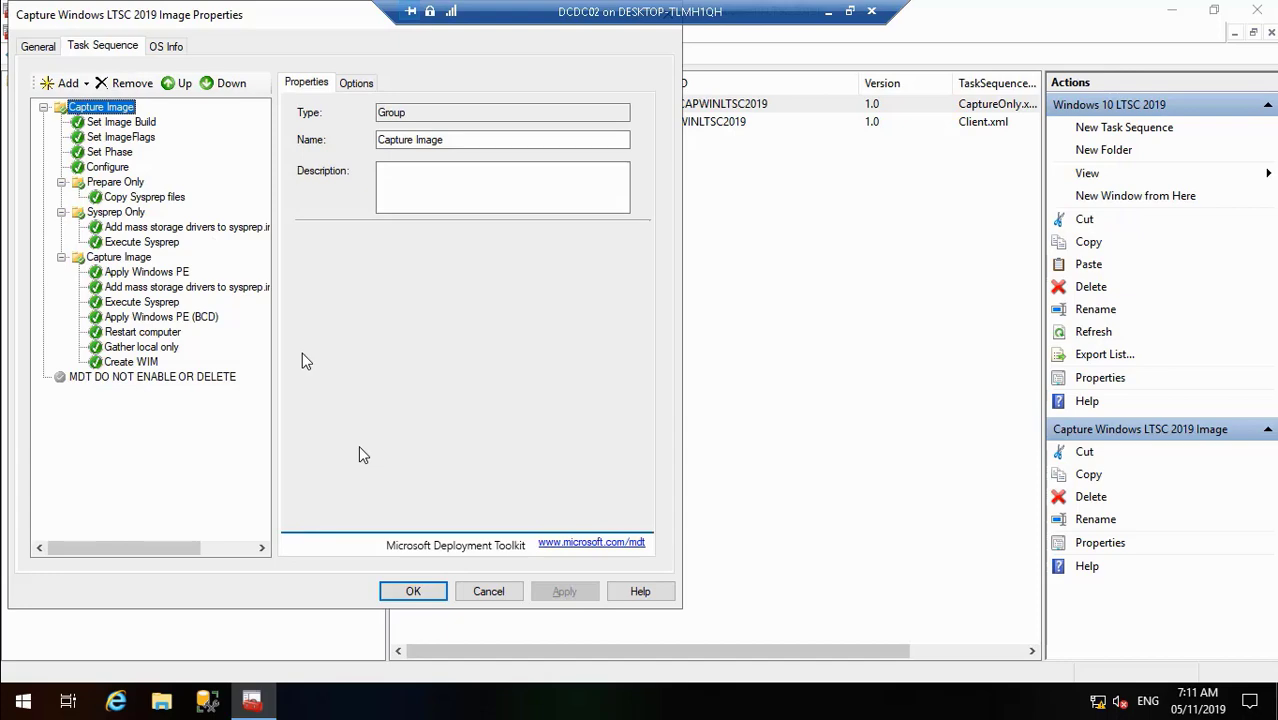
- Copy the task sequence ID CAPWINLTSC2019 from the capture task's properties, then minimize the VM window
{"action": "left_click", "coordinate": [430, 591]}
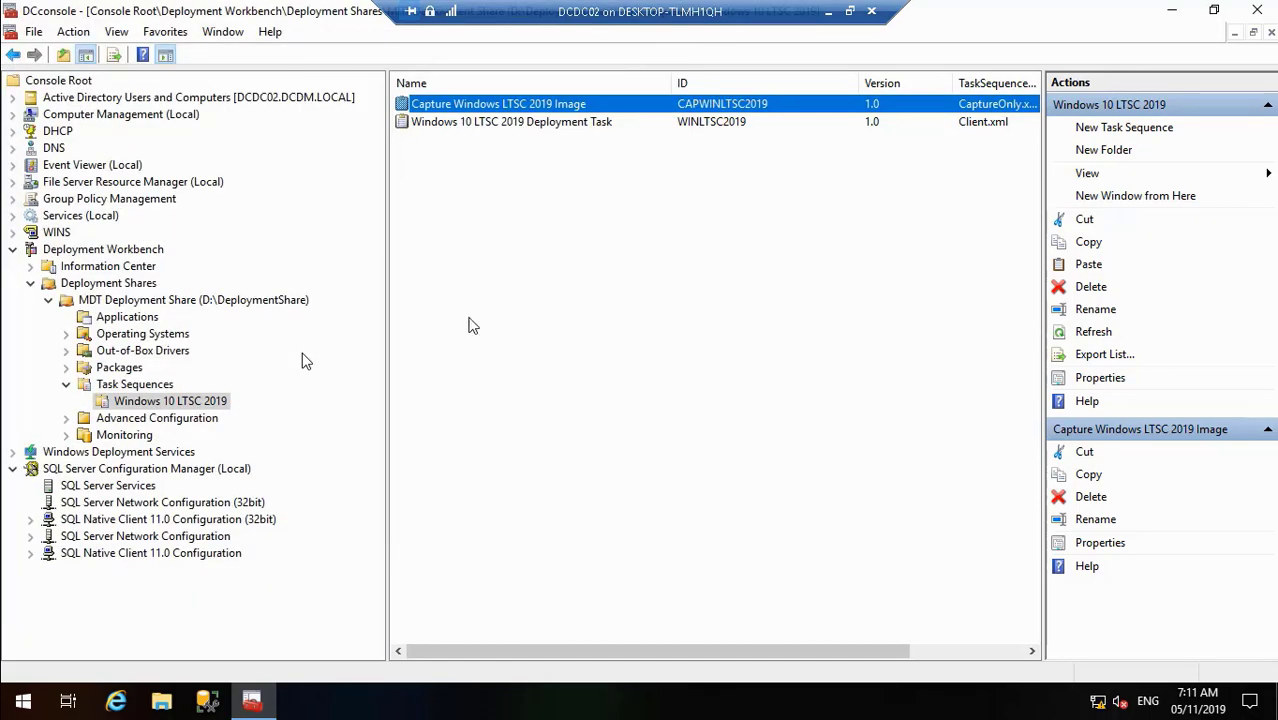
{"action": "right_click", "coordinate": [537, 113]}
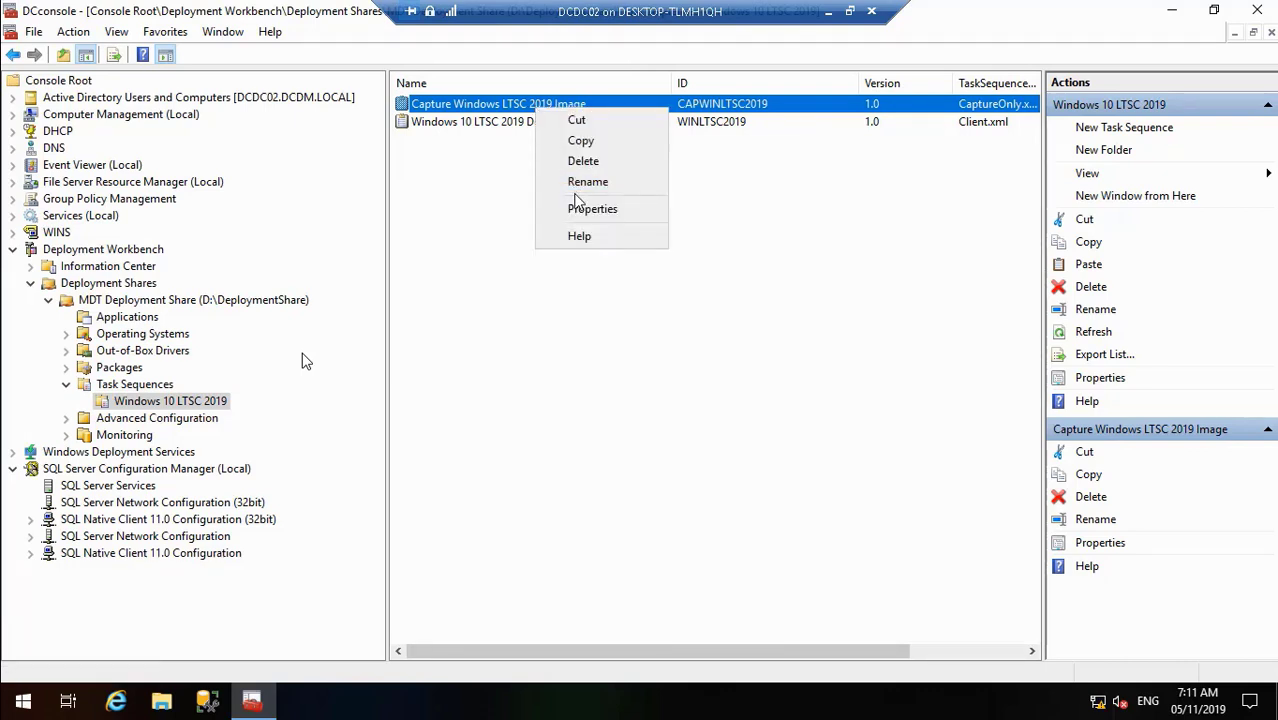
{"action": "left_click", "coordinate": [586, 208]}
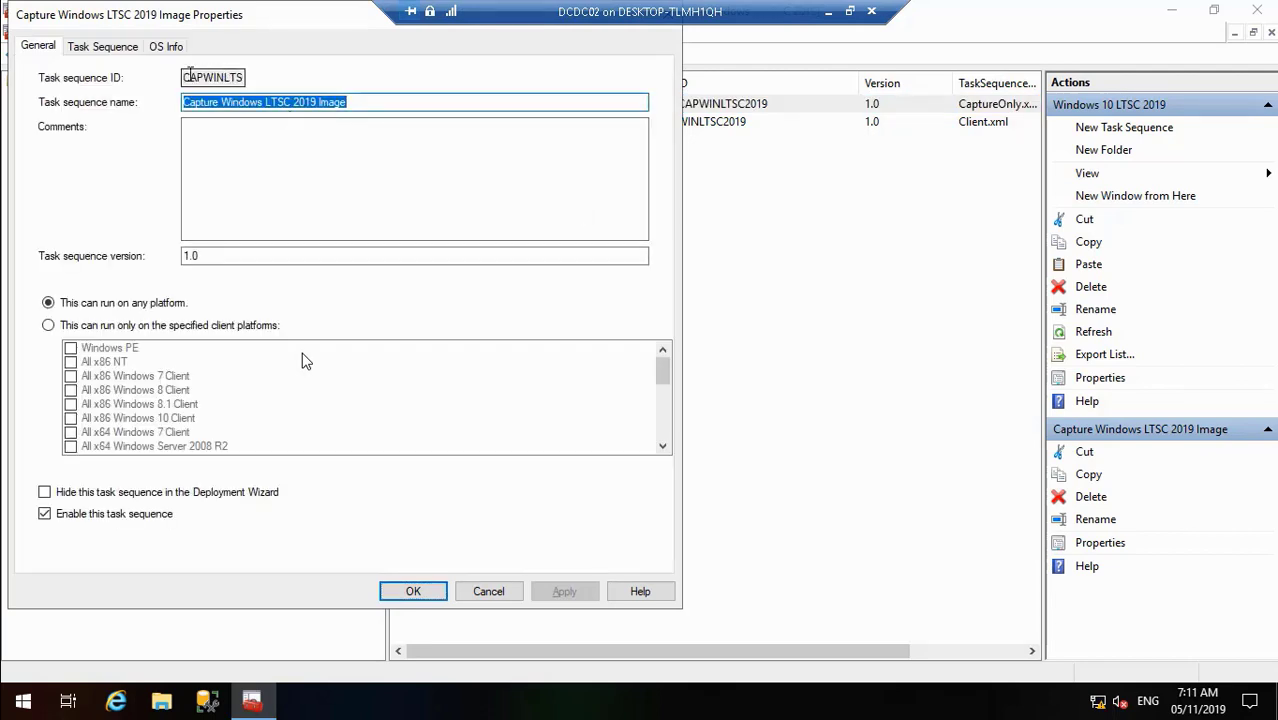
{"action": "left_click_drag", "start_coordinate": [184, 73], "coordinate": [329, 73]}
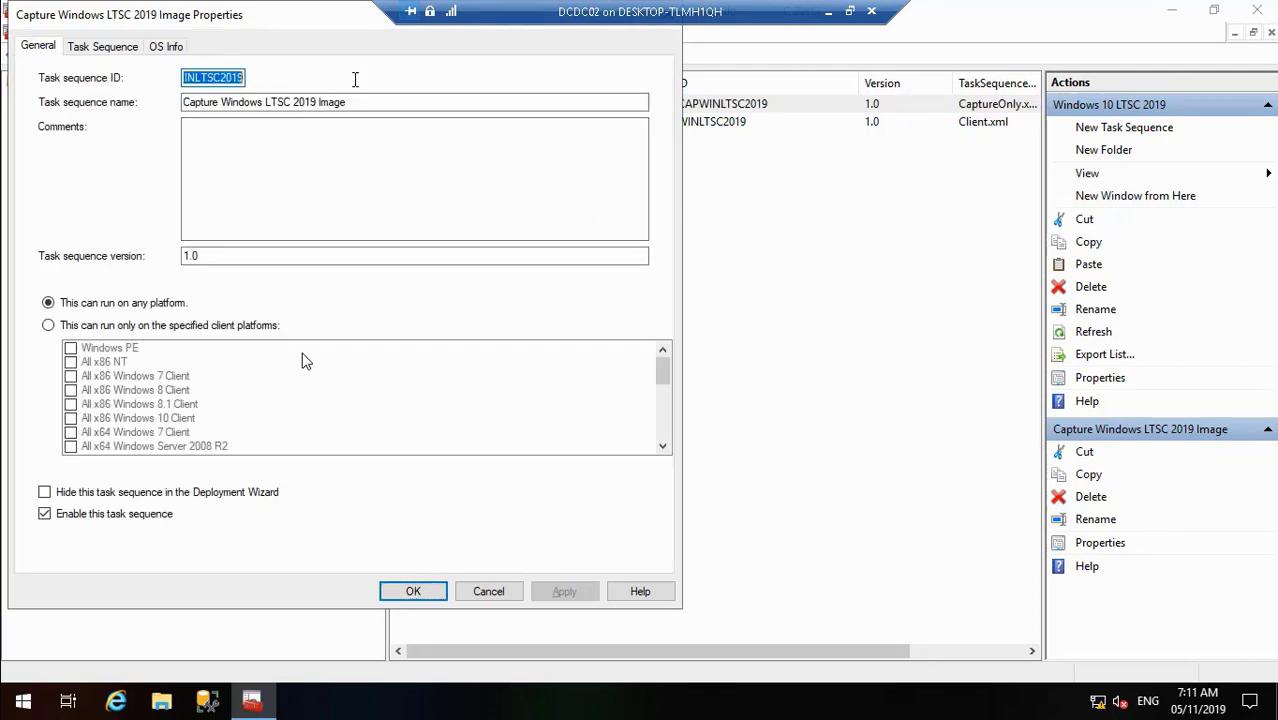
{"action": "right_click", "coordinate": [238, 78]}
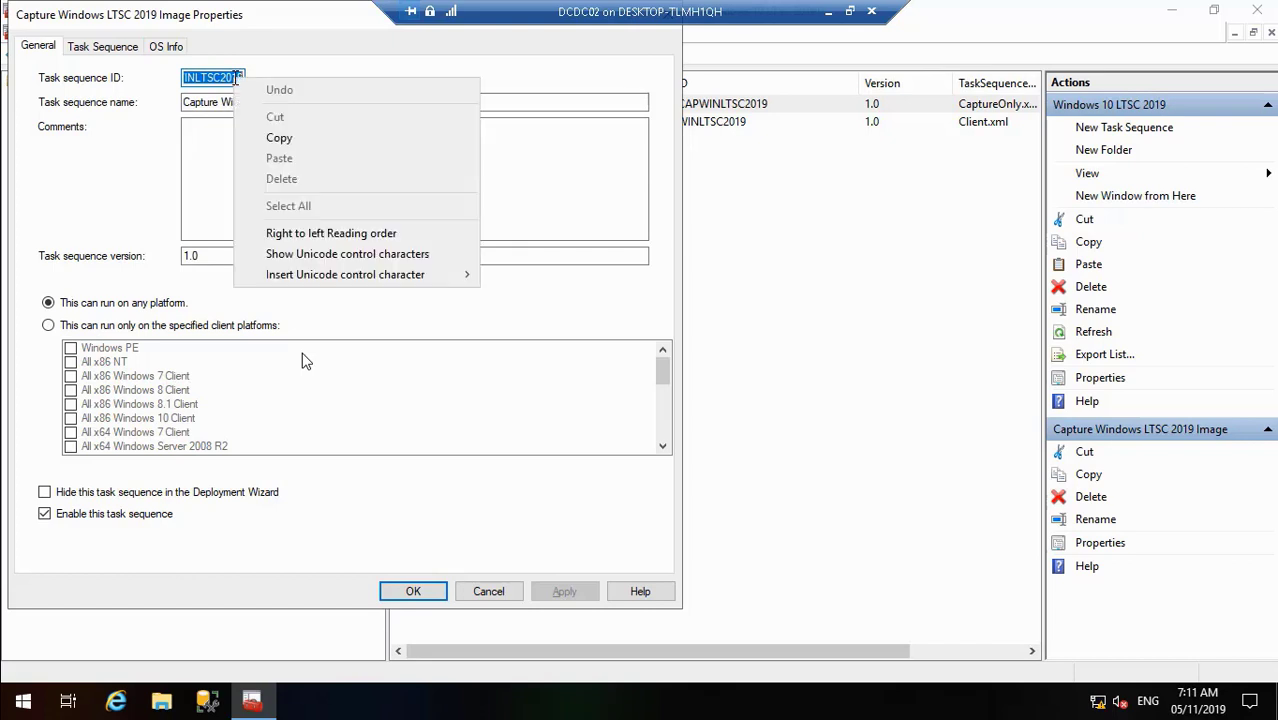
{"action": "left_click", "coordinate": [283, 137]}
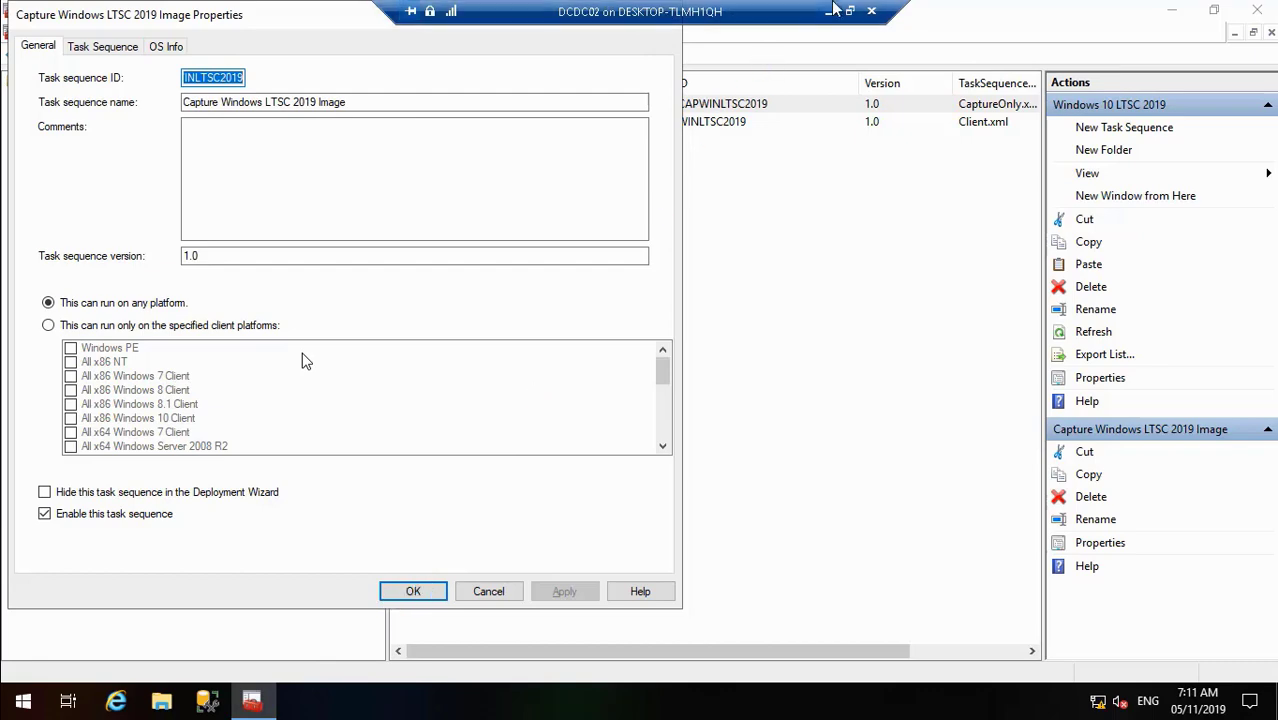
{"action": "left_click", "coordinate": [828, 11]}
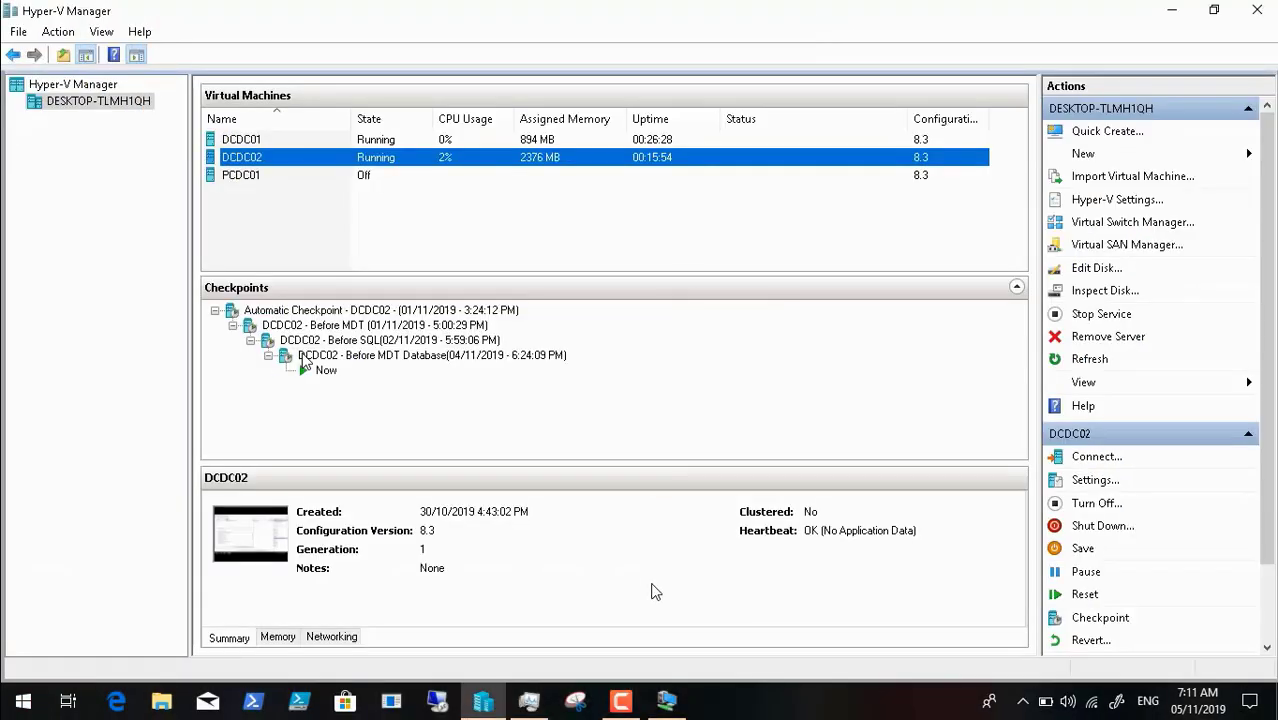
- Briefly check Task Manager, then bring the DCDC02 VM connection back to the front
{"action": "left_click", "coordinate": [529, 702]}
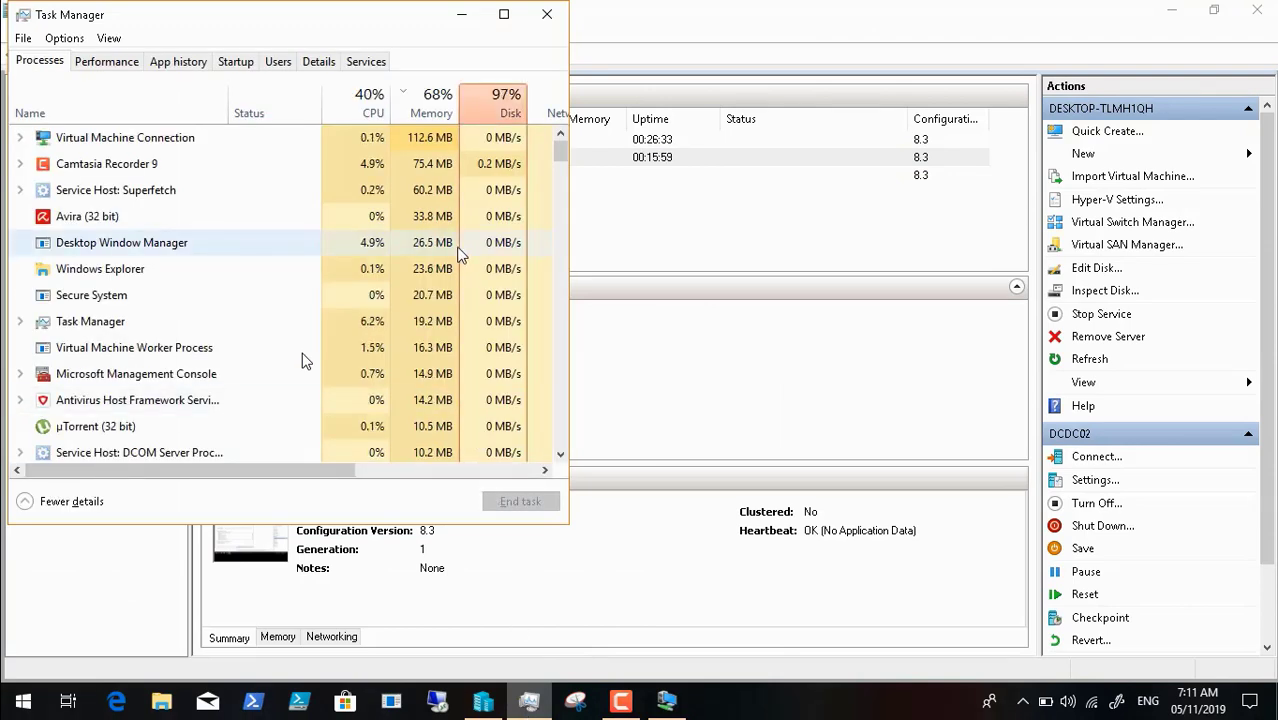
{"action": "left_click", "coordinate": [463, 16]}
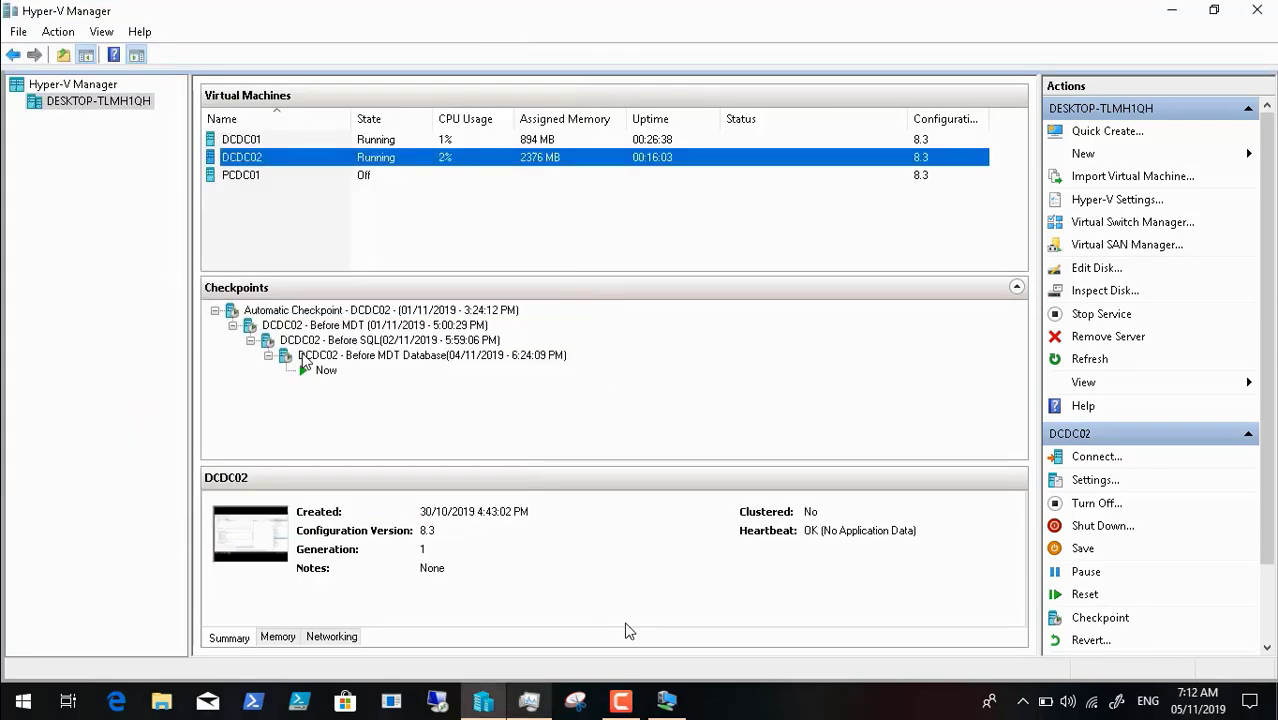
{"action": "left_click", "coordinate": [667, 700]}
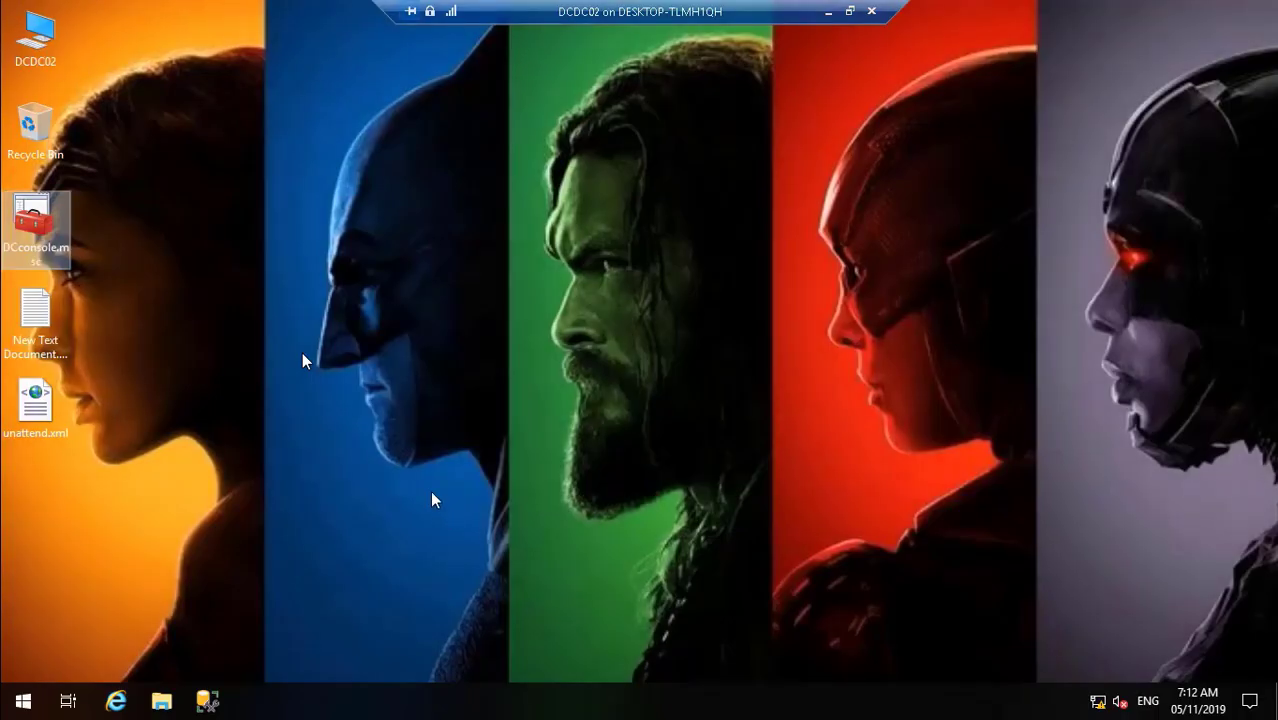
- Launch DCconsole, go to Windows 10 LTSC 2019 task sequences, and copy the Capture task's ID CAPWINLTSC2019
{"action": "double_click", "coordinate": [33, 228]}
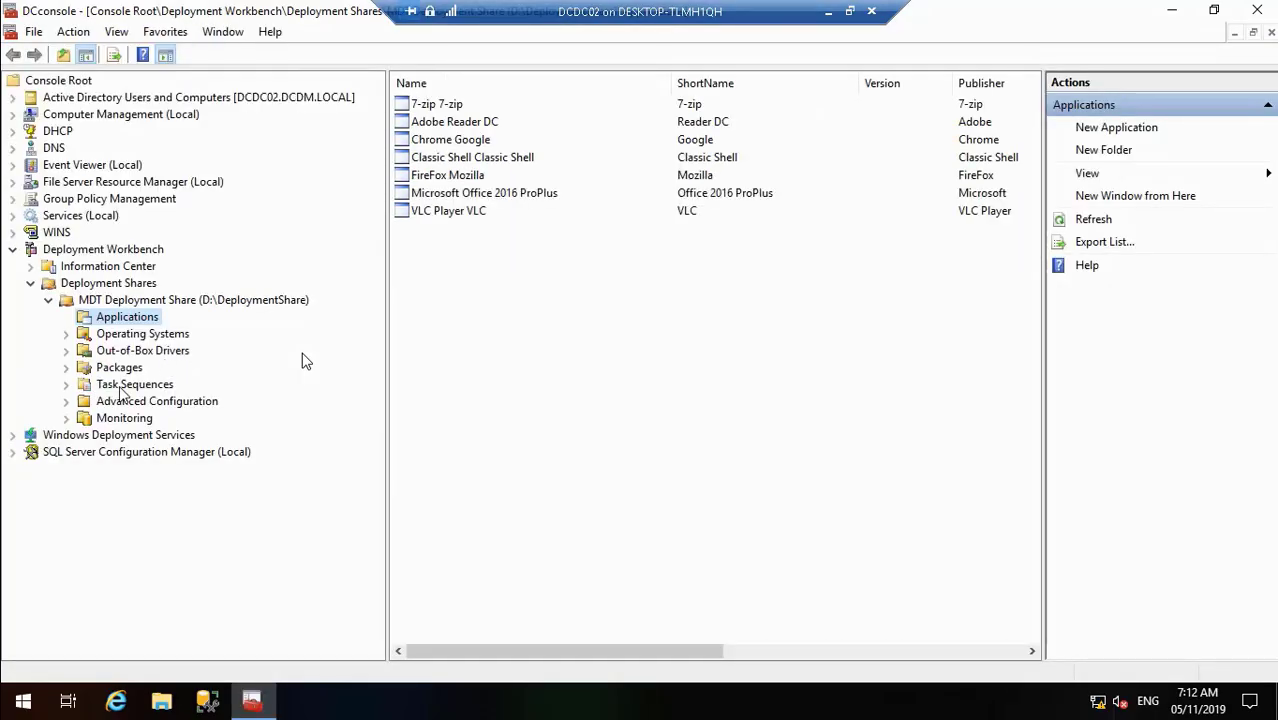
{"action": "left_click", "coordinate": [117, 388]}
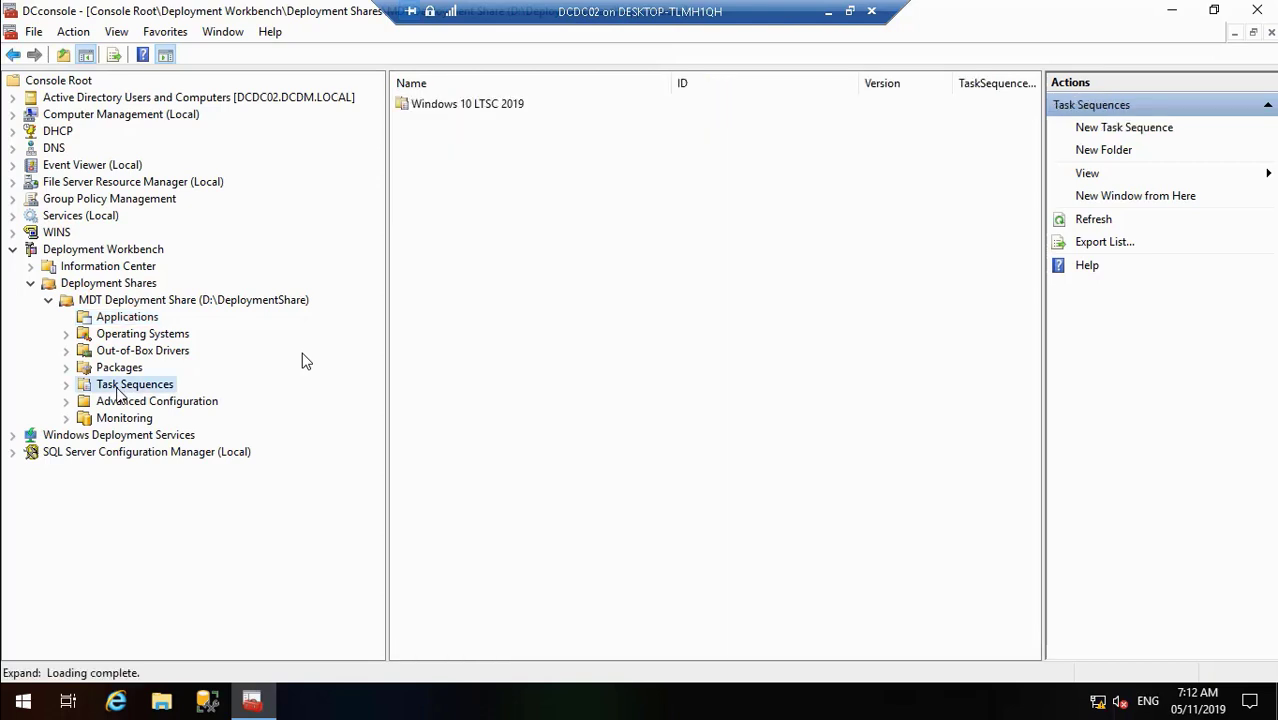
{"action": "double_click", "coordinate": [486, 108]}
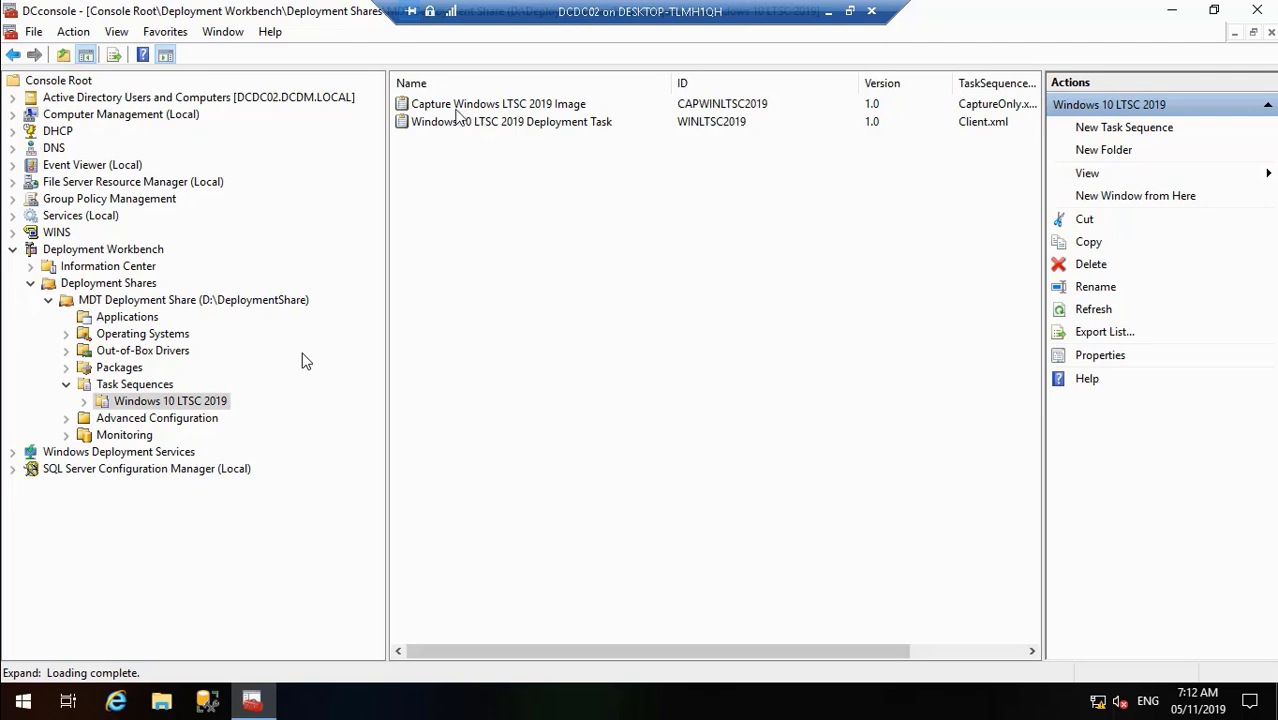
{"action": "right_click", "coordinate": [466, 106]}
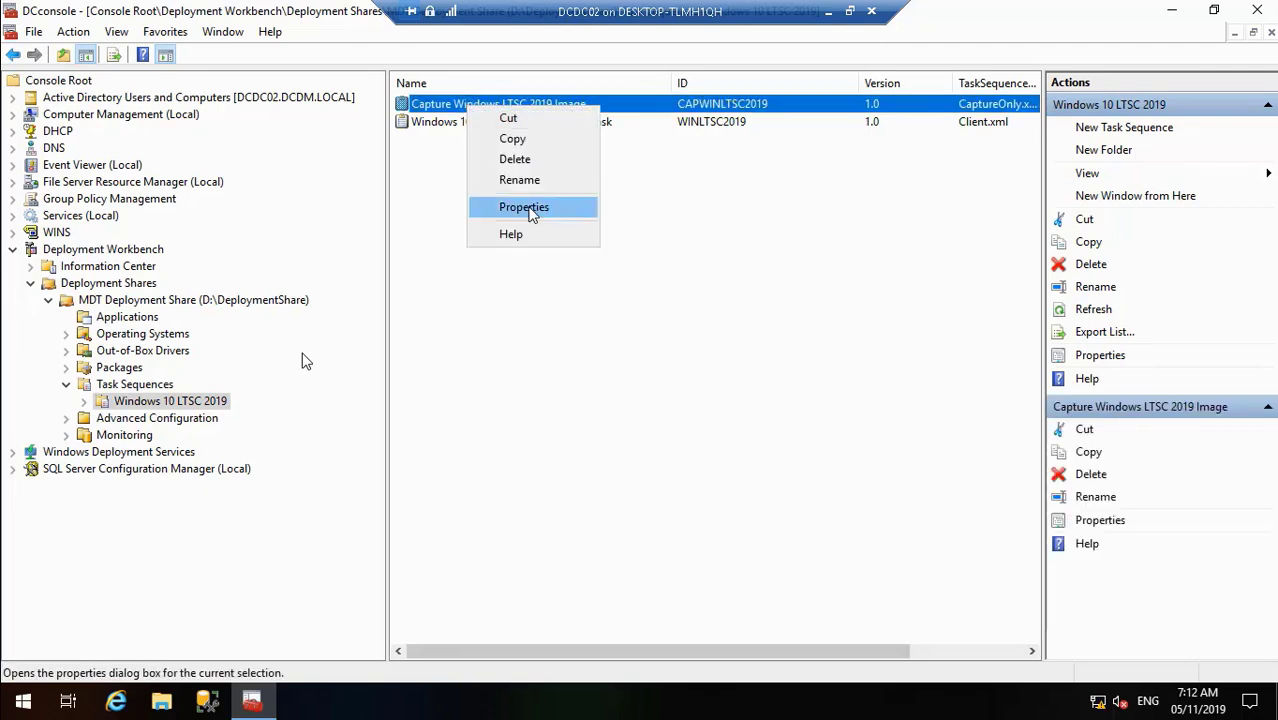
{"action": "left_click", "coordinate": [524, 207]}
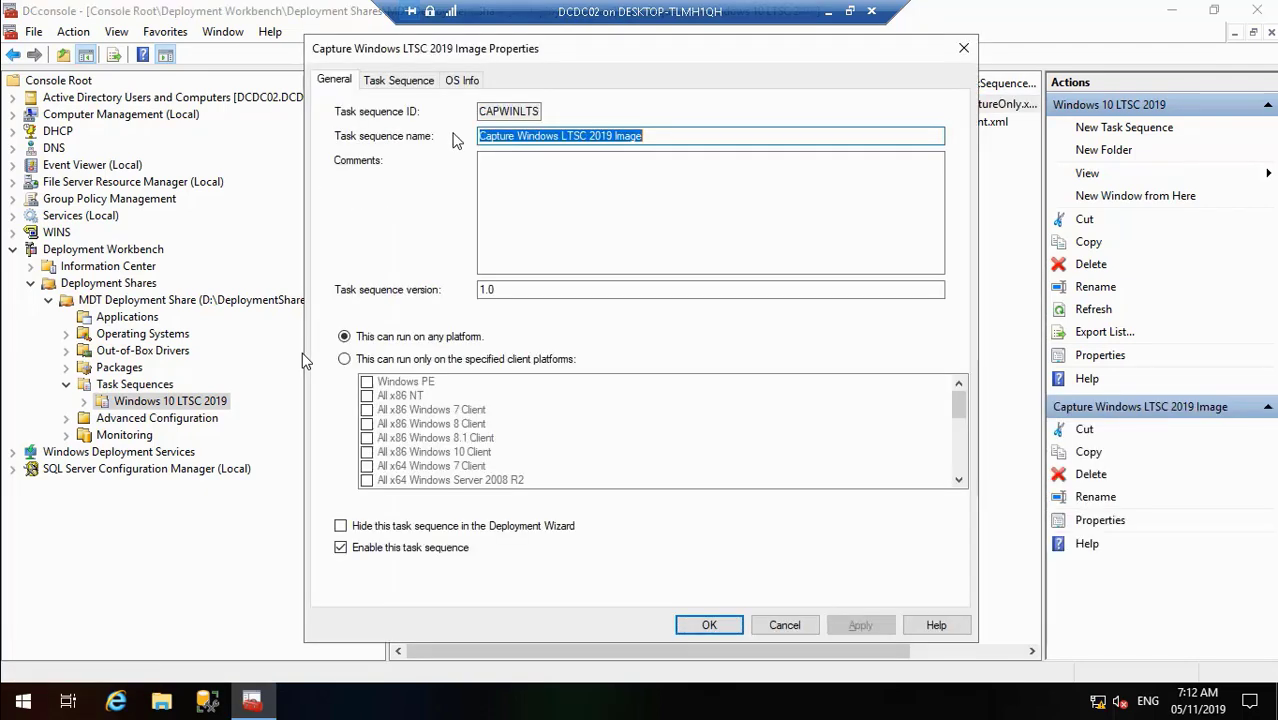
{"action": "left_click_drag", "start_coordinate": [483, 113], "coordinate": [676, 118]}
{"action": "right_click", "coordinate": [510, 115]}
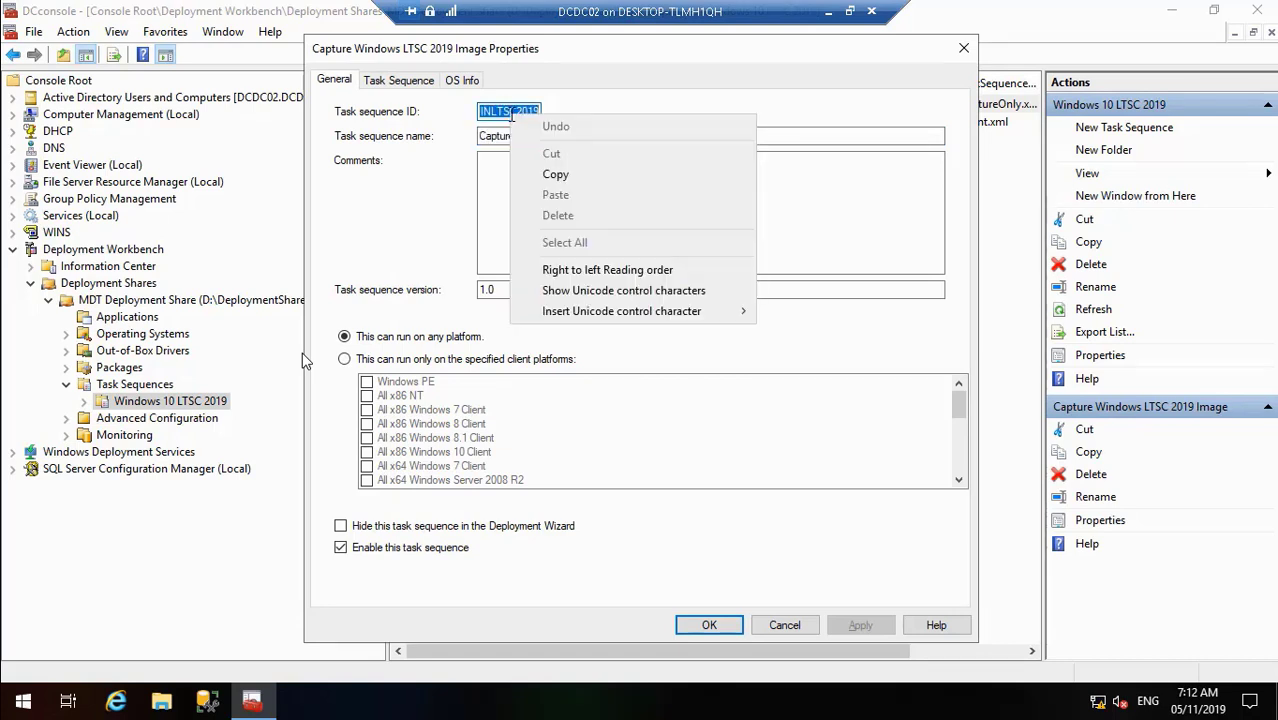
{"action": "left_click", "coordinate": [570, 177]}
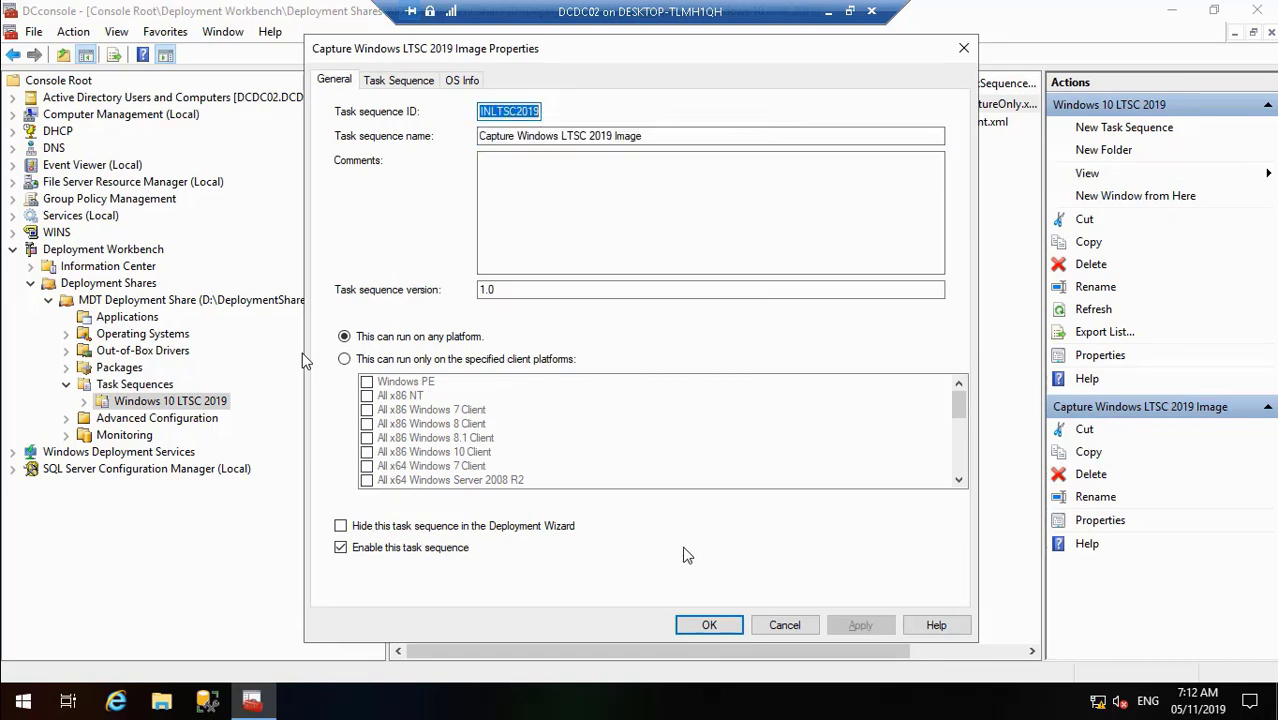
{"action": "left_click", "coordinate": [709, 625]}
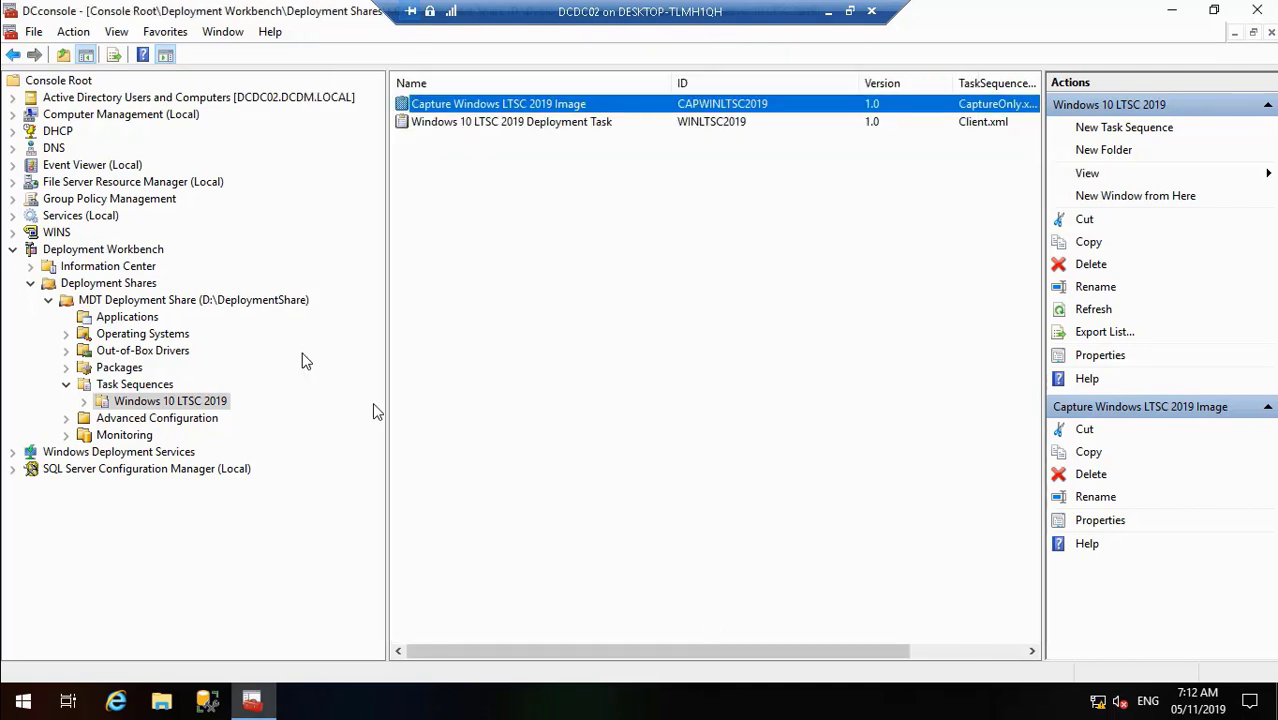
{"action": "left_click", "coordinate": [141, 305]}
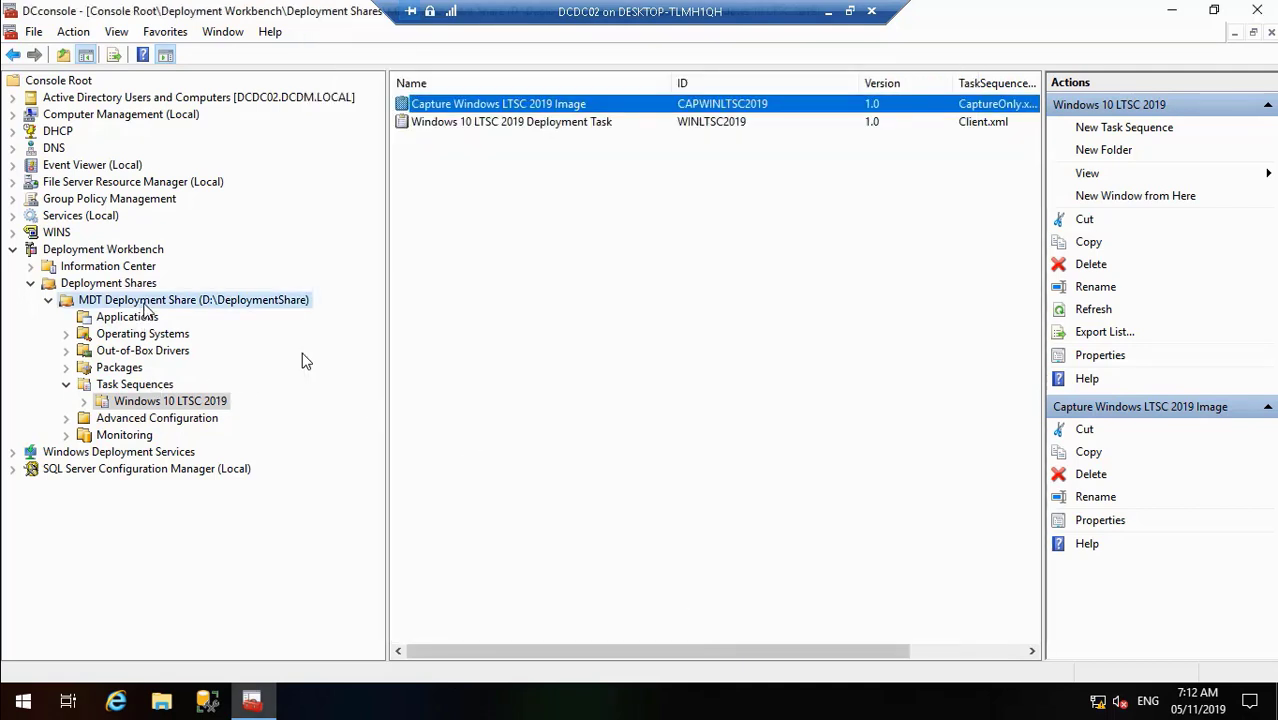
- In the deployment share's Rules, replace TaskSequenceID=WINLTSC2019 with TaskSequenceID=CAPWINLTSC2019
{"action": "right_click", "coordinate": [144, 304]}
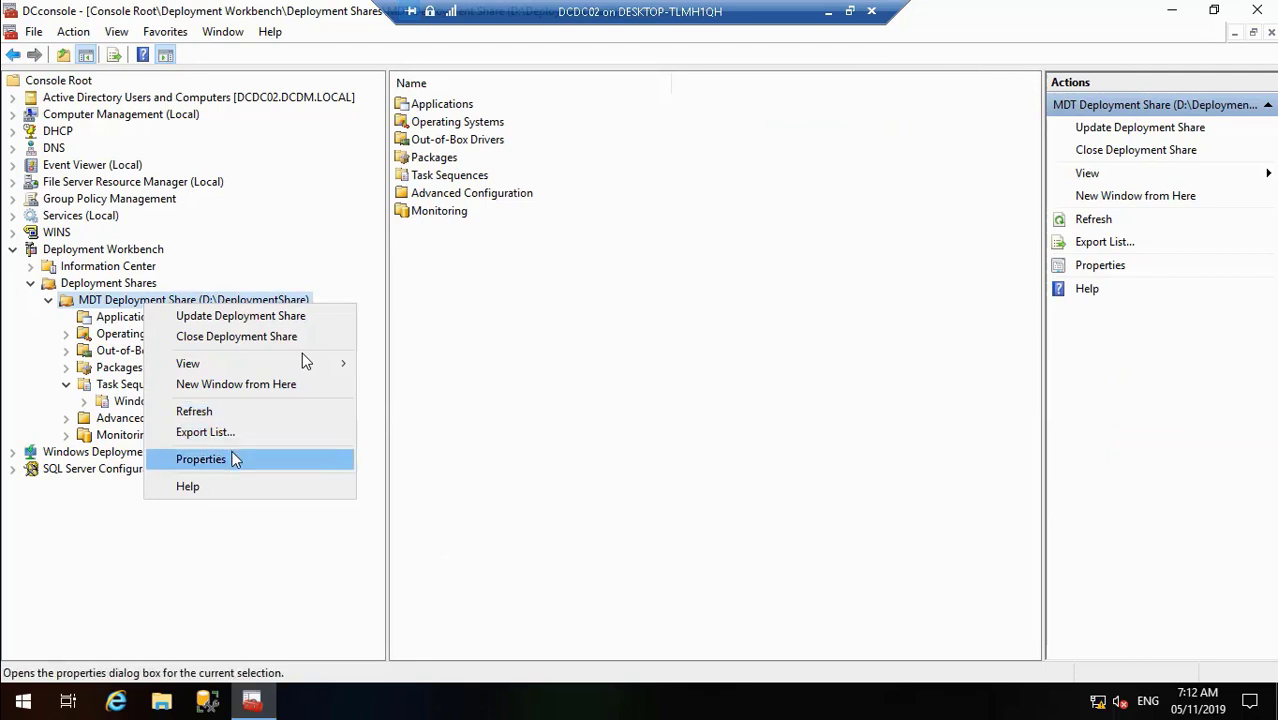
{"action": "left_click", "coordinate": [232, 459]}
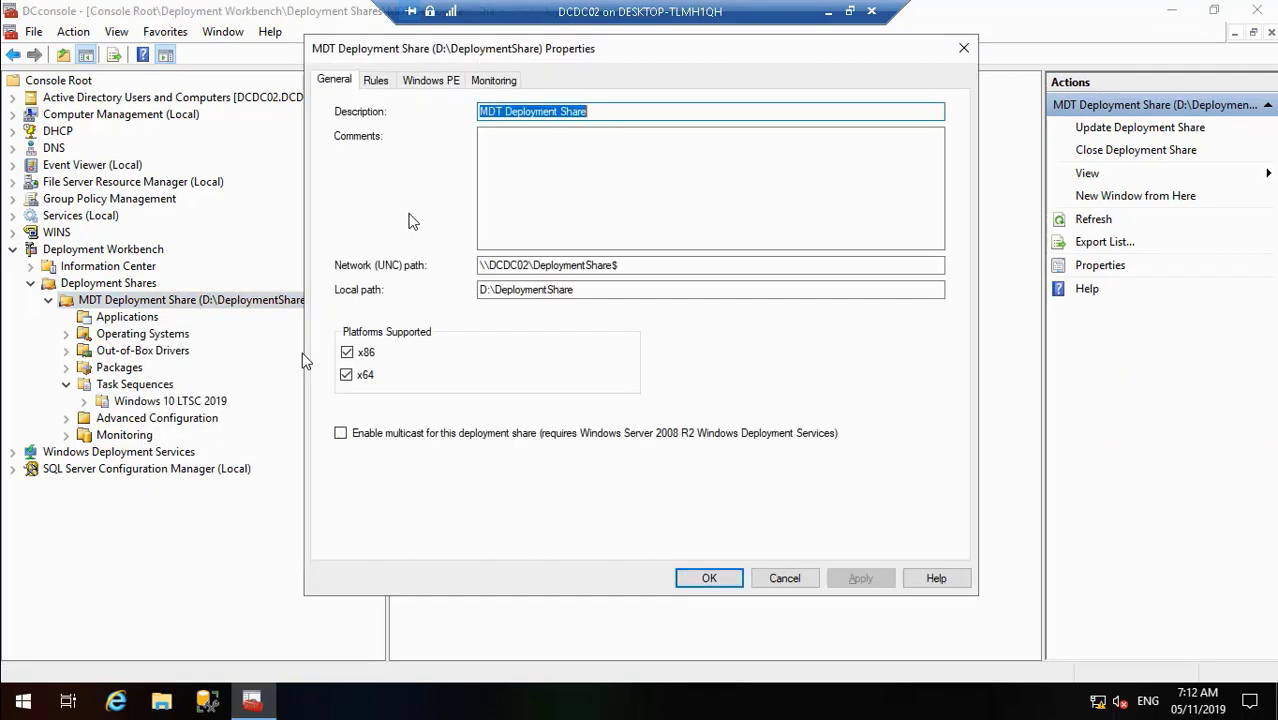
{"action": "left_click", "coordinate": [376, 81]}
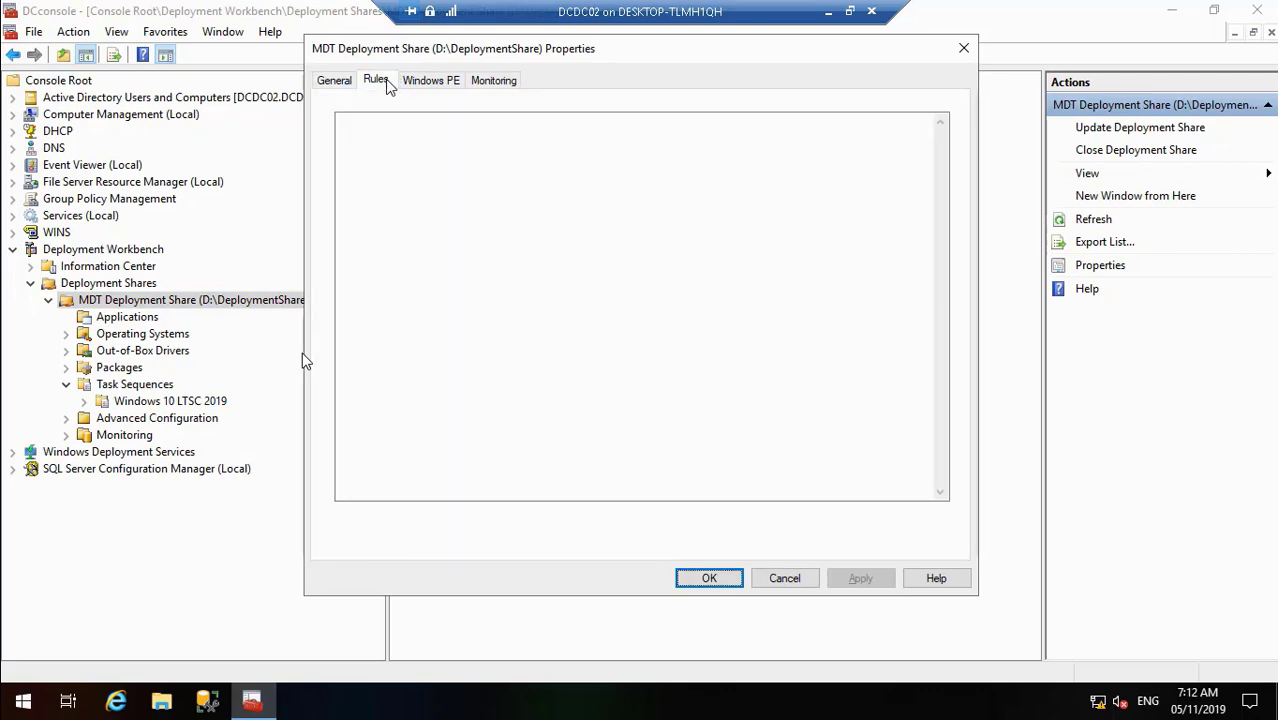
{"action": "left_click", "coordinate": [509, 263]}
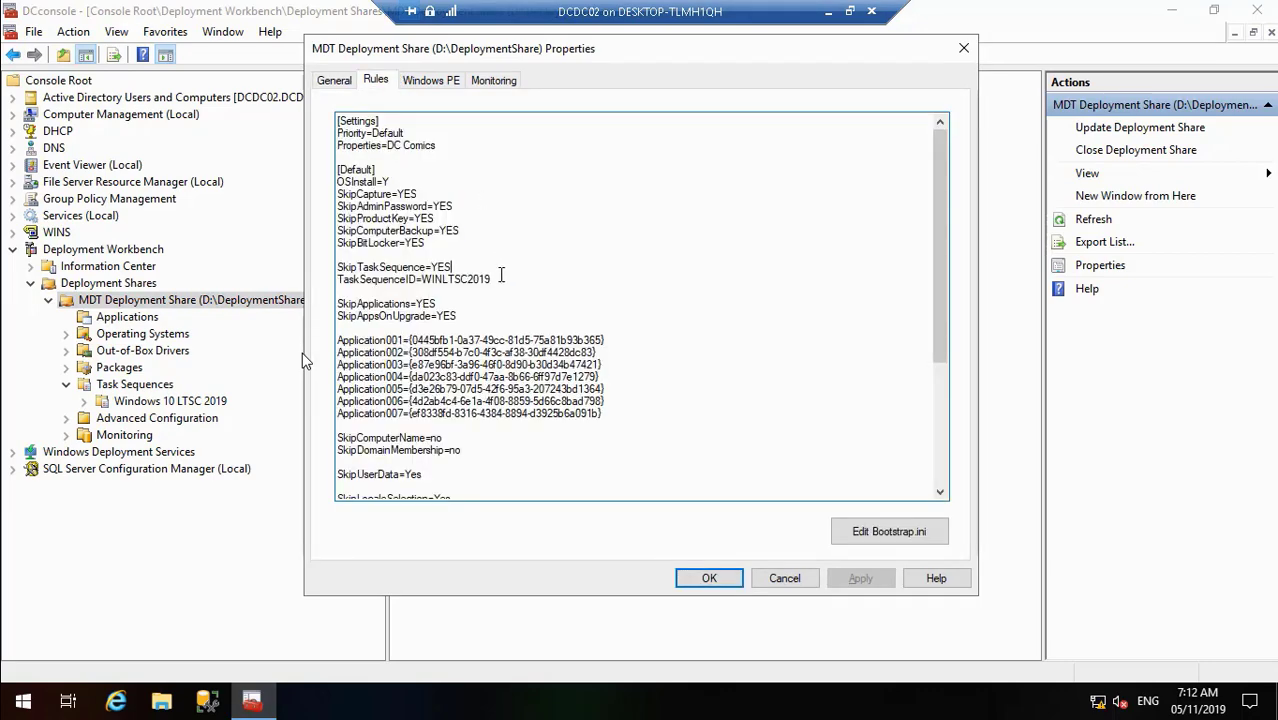
{"action": "key", "text": "BackSpace"}
{"action": "key", "text": "BackSpace"}
{"action": "key", "text": "BackSpace"}
{"action": "key", "text": "BackSpace"}
{"action": "key", "text": "BackSpace"}
{"action": "key", "text": "BackSpace"}
{"action": "key", "text": "BackSpace"}
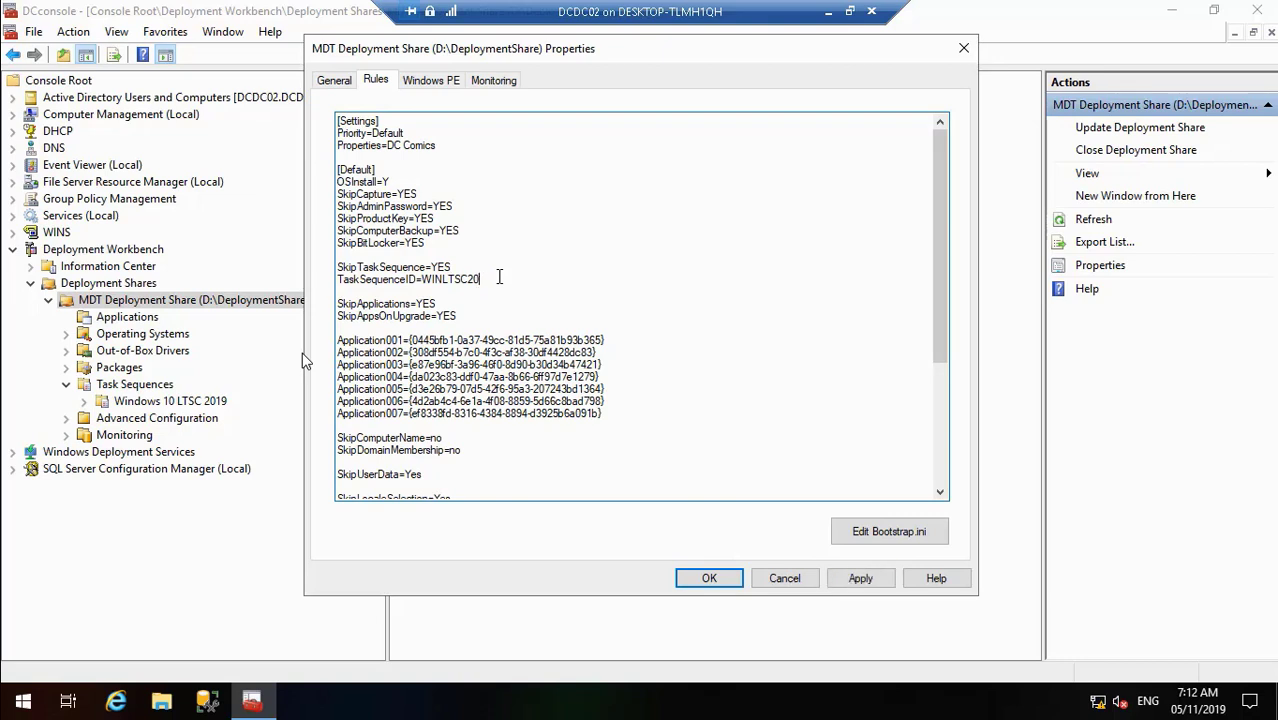
{"action": "key", "text": "BackSpace"}
{"action": "key", "text": "BackSpace"}
{"action": "key", "text": "BackSpace"}
{"action": "mouse_move", "coordinate": [29, 712]}
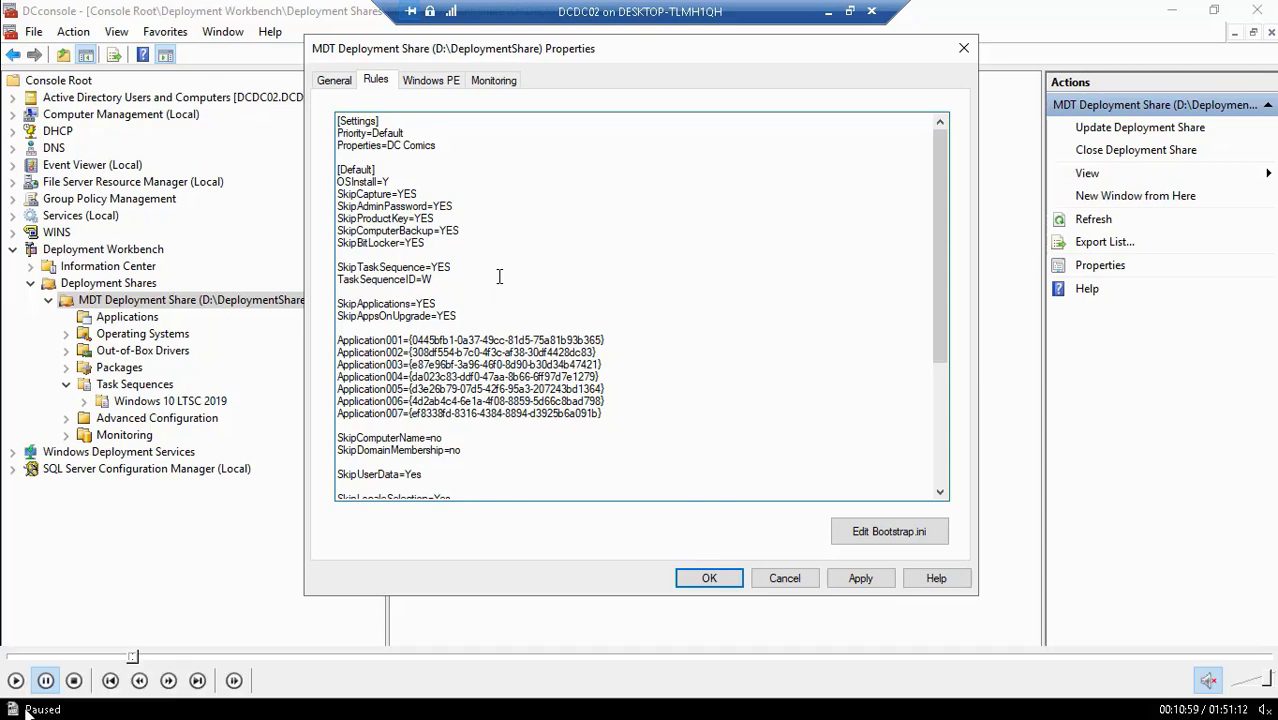
{"action": "left_click", "coordinate": [15, 680]}
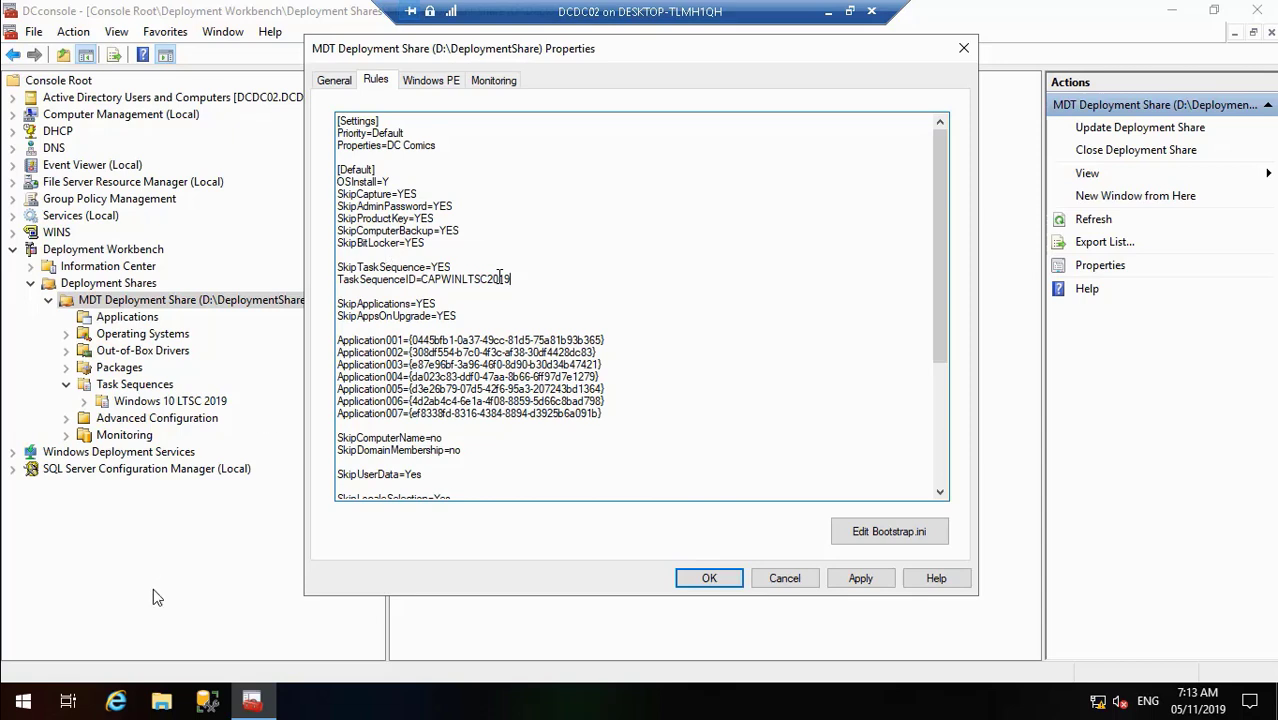
- Review the edited rules, including SkipCapture=NO and SkipTaskSequence=NO, and apply them
{"action": "mouse_move", "coordinate": [37, 708]}
{"action": "mouse_move", "coordinate": [14, 682]}
{"action": "left_click", "coordinate": [459, 267]}
{"action": "mouse_move", "coordinate": [162, 698]}
{"action": "left_click", "coordinate": [16, 682]}
{"action": "left_click", "coordinate": [940, 471]}
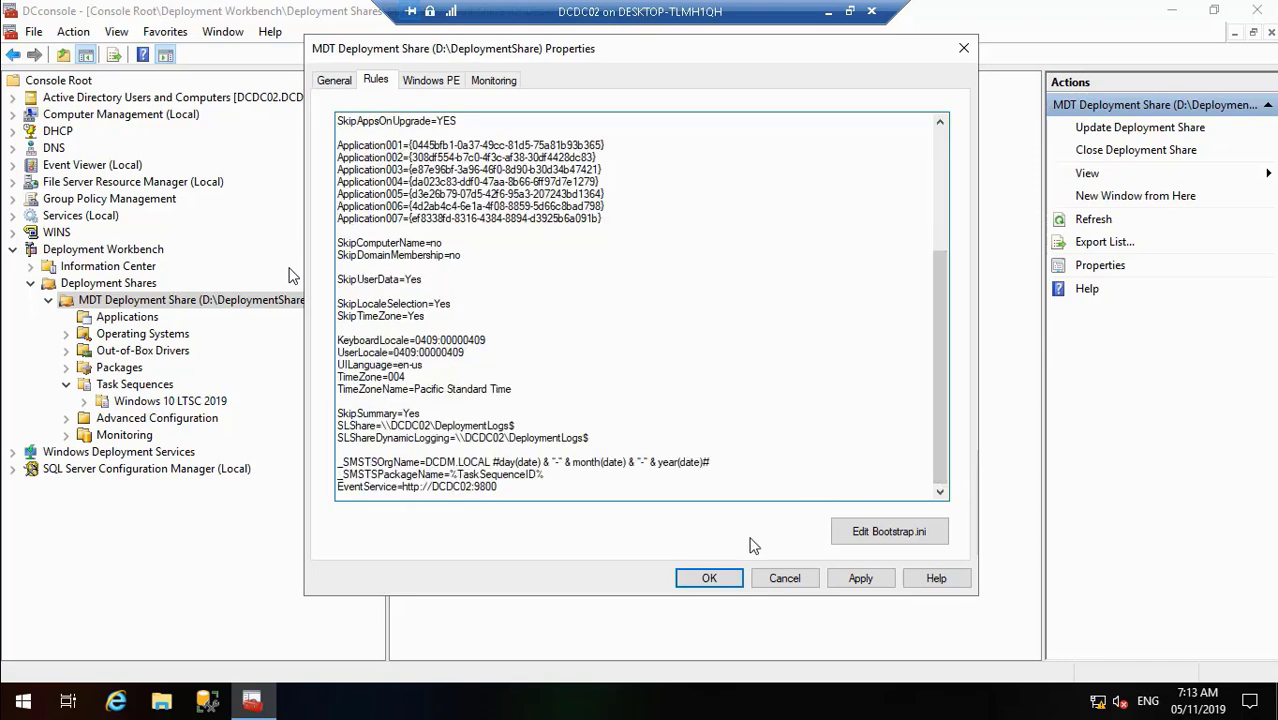
{"action": "left_click", "coordinate": [862, 580]}
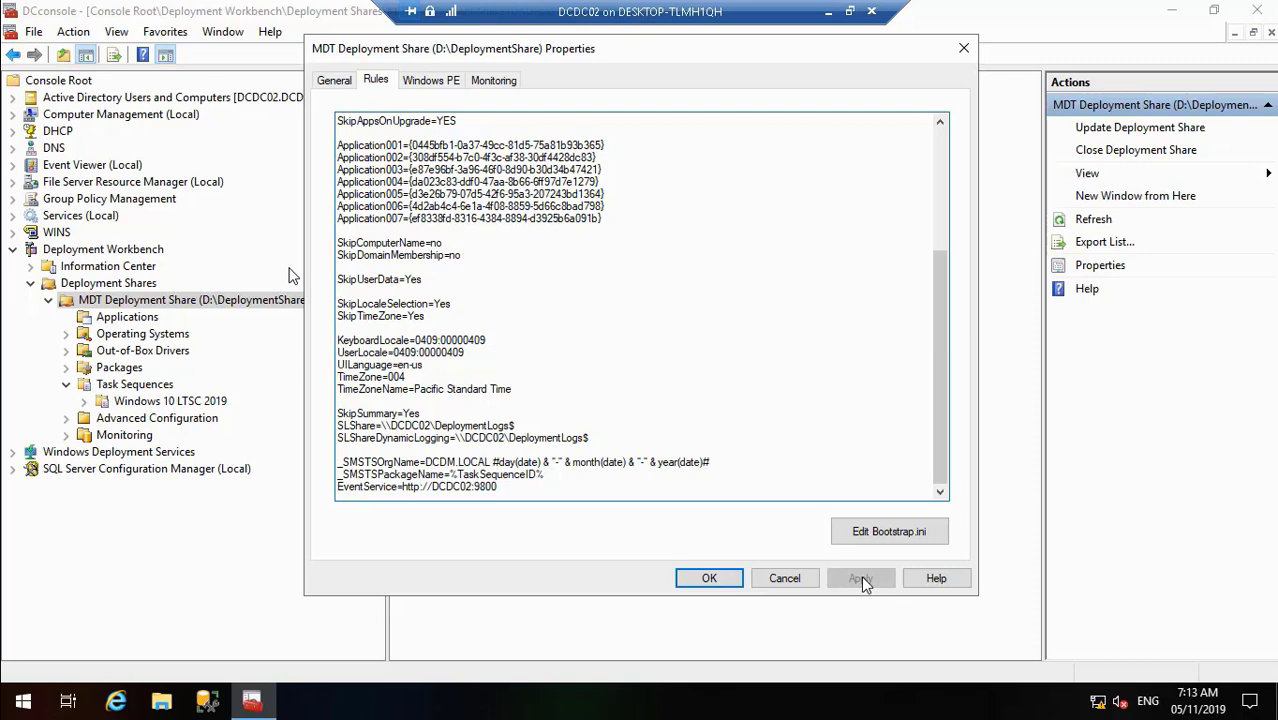
- Close the share properties and run Update Deployment Share with default options to completion
{"action": "left_click", "coordinate": [710, 578]}
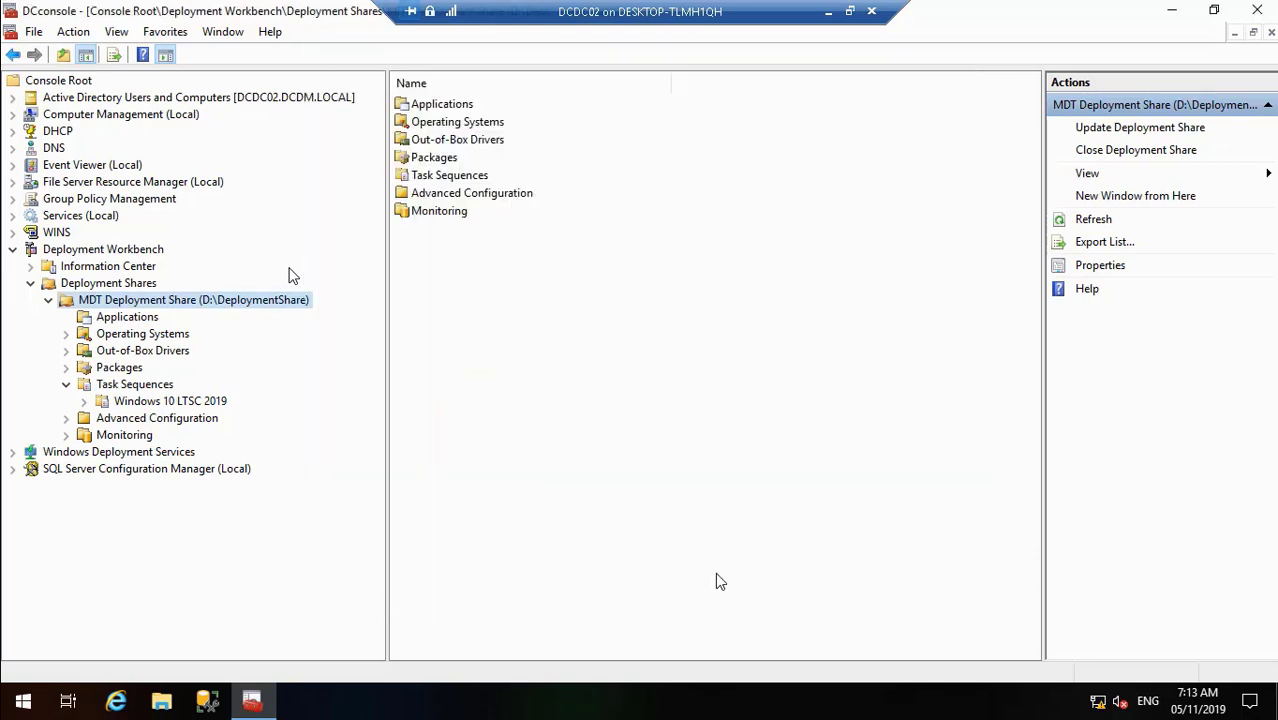
{"action": "right_click", "coordinate": [237, 313]}
{"action": "left_click", "coordinate": [272, 318]}
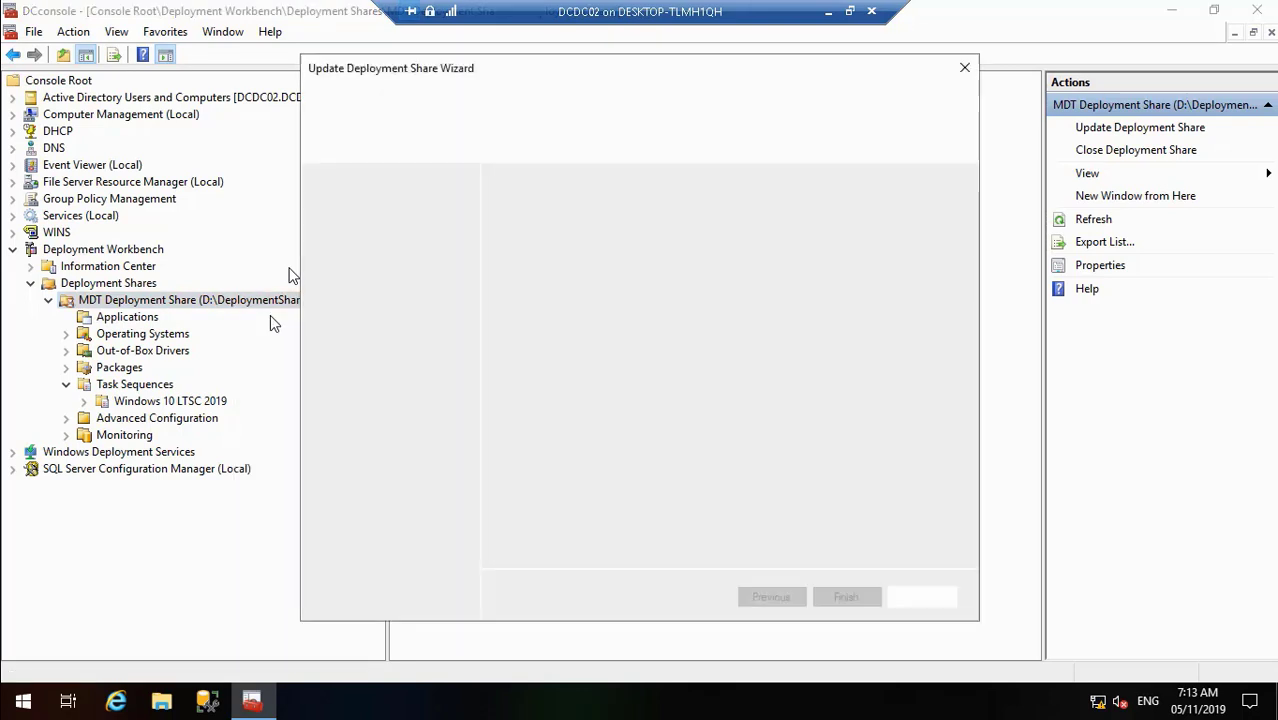
{"action": "left_click", "coordinate": [838, 595]}
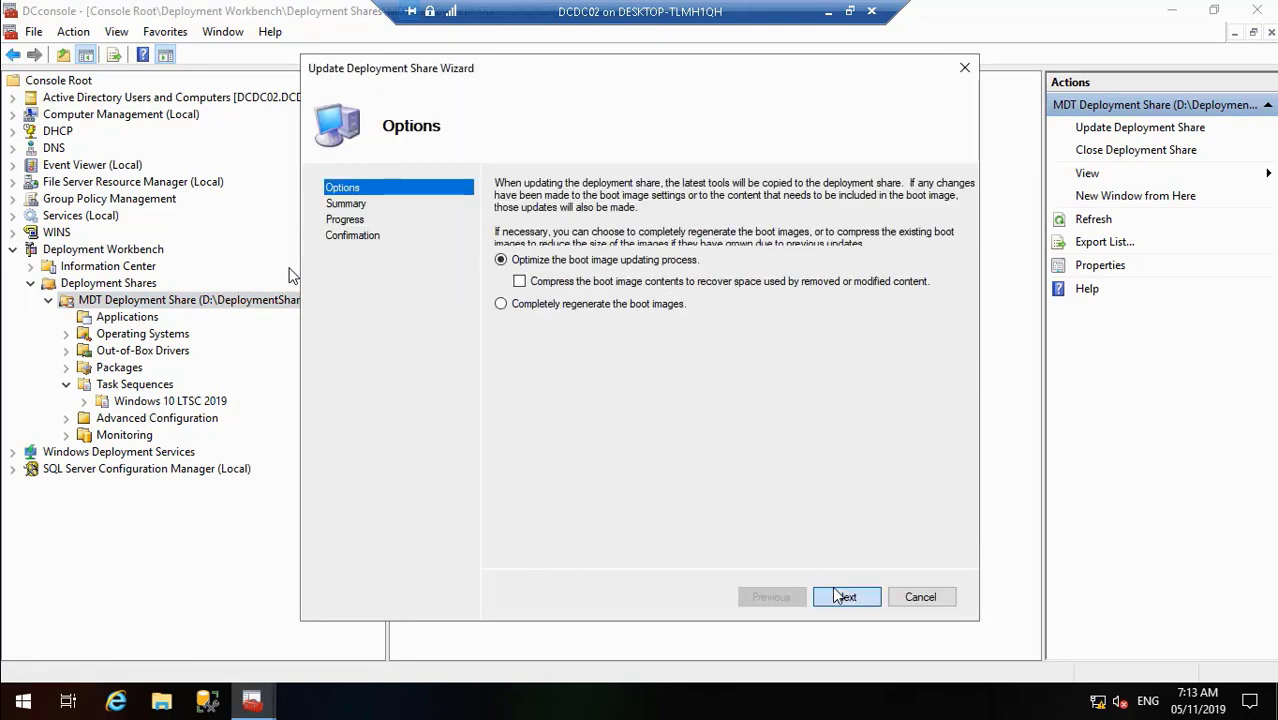
{"action": "left_click", "coordinate": [846, 594]}
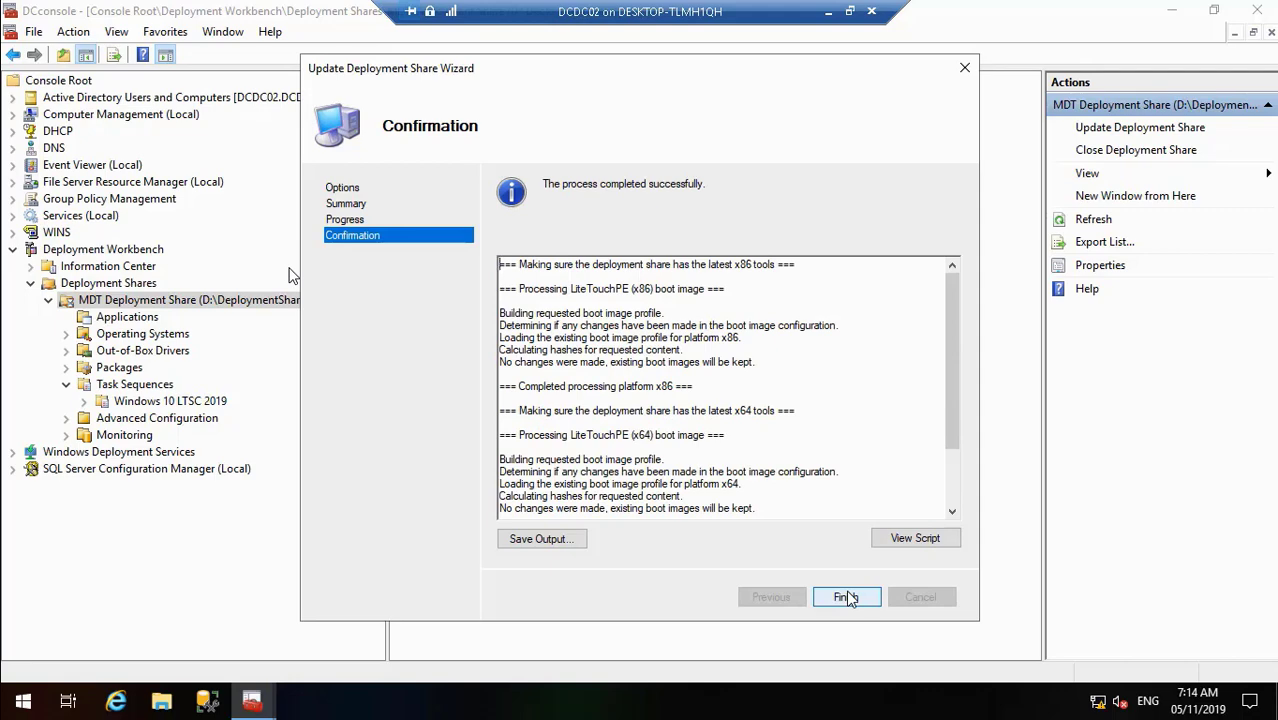
{"action": "left_click", "coordinate": [846, 597]}
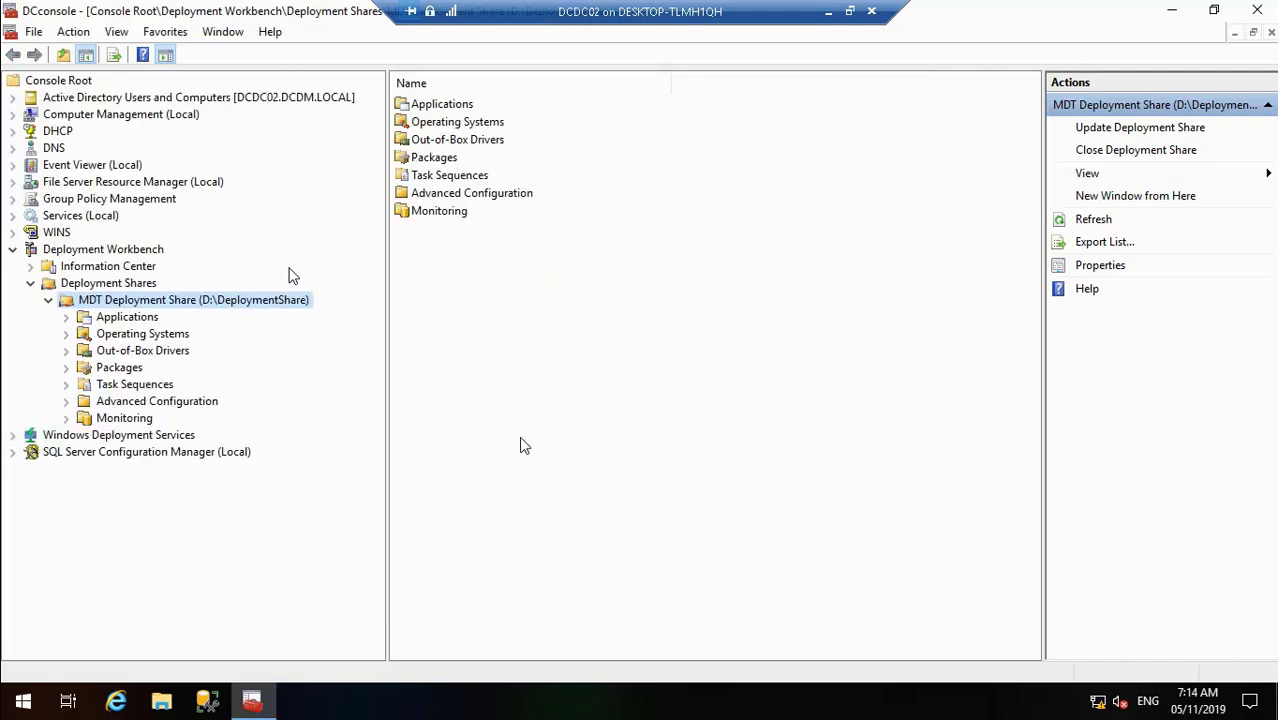
- Open the Windows Deployment Services properties of server DCDC02.DCDM.LOCAL
{"action": "left_click", "coordinate": [13, 435]}
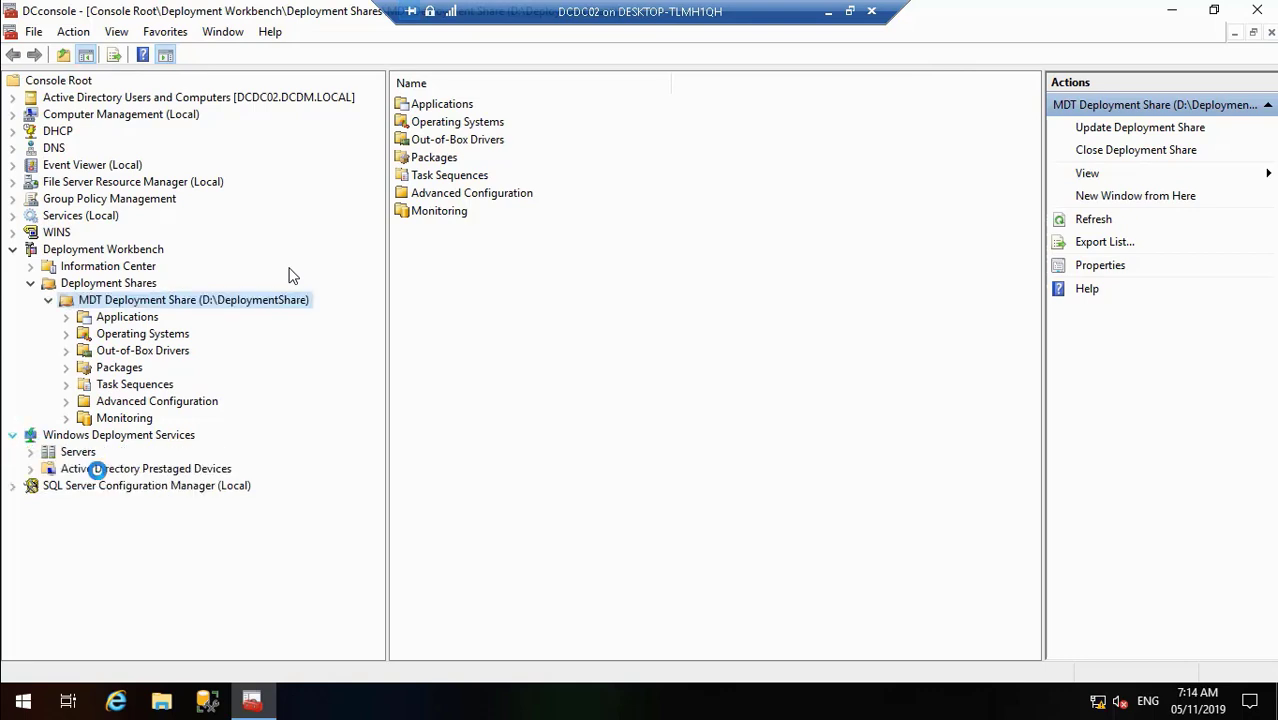
{"action": "left_click", "coordinate": [32, 453]}
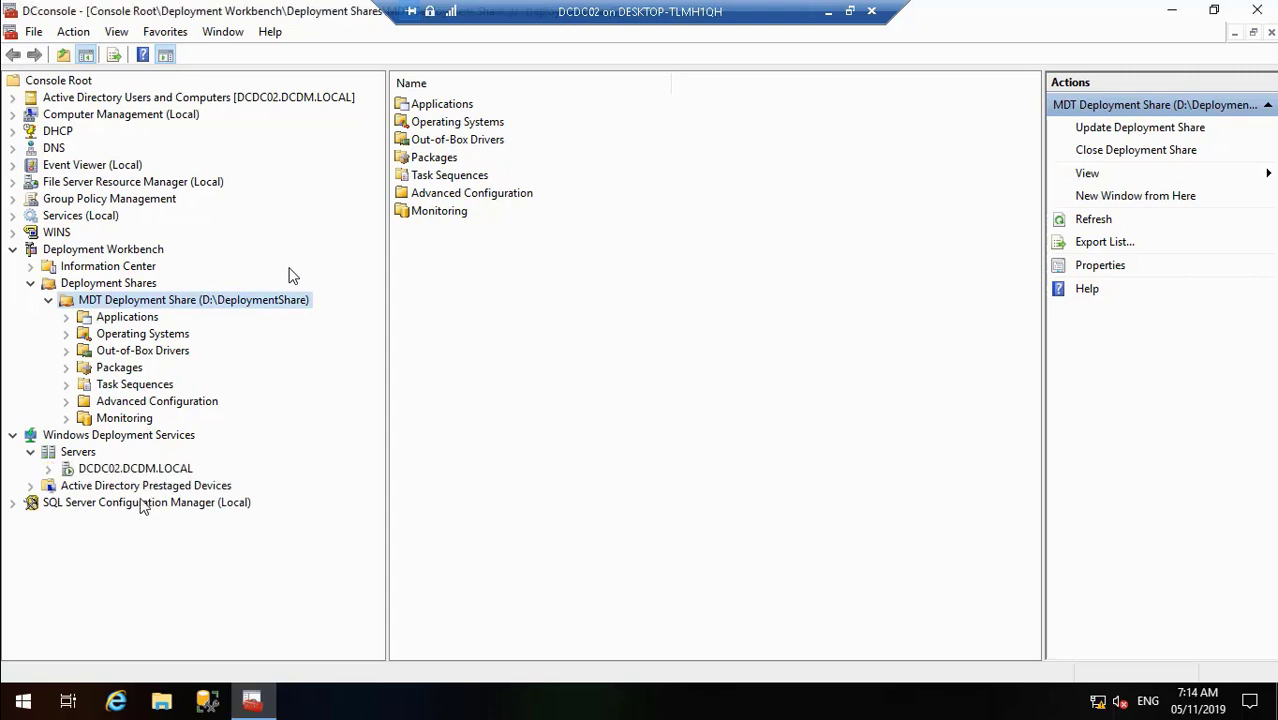
{"action": "left_click", "coordinate": [49, 469]}
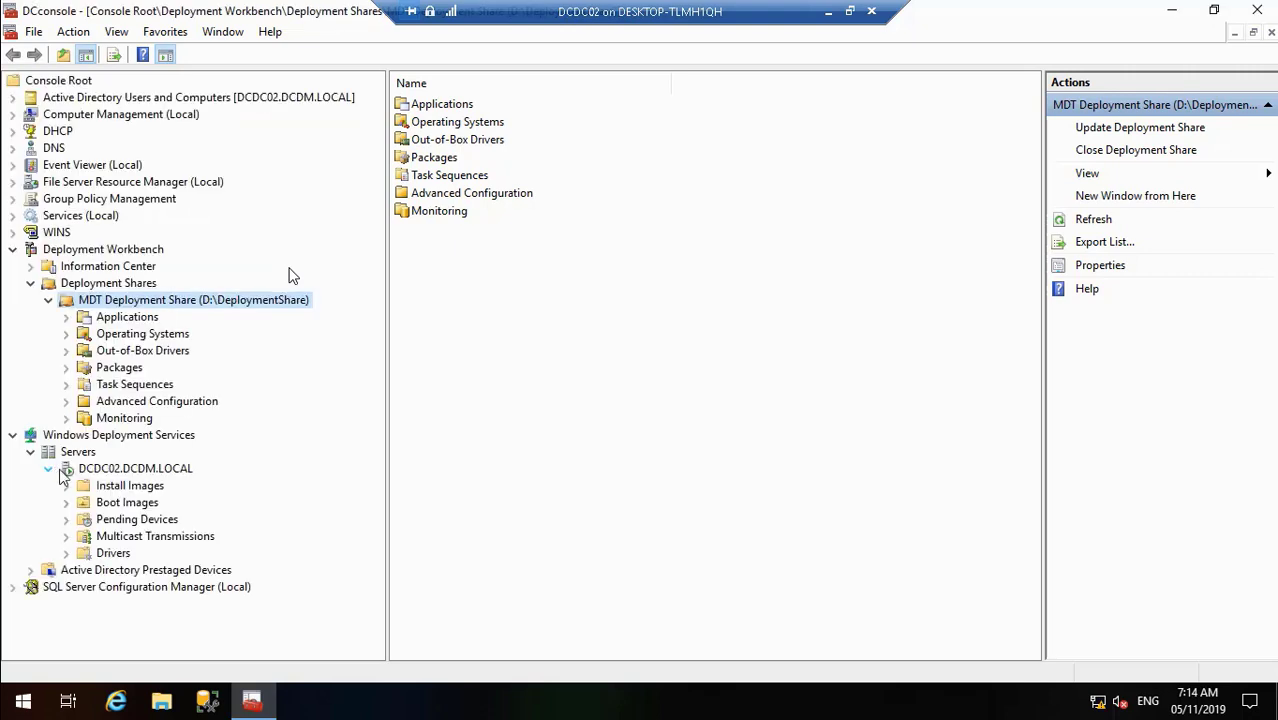
{"action": "right_click", "coordinate": [163, 468]}
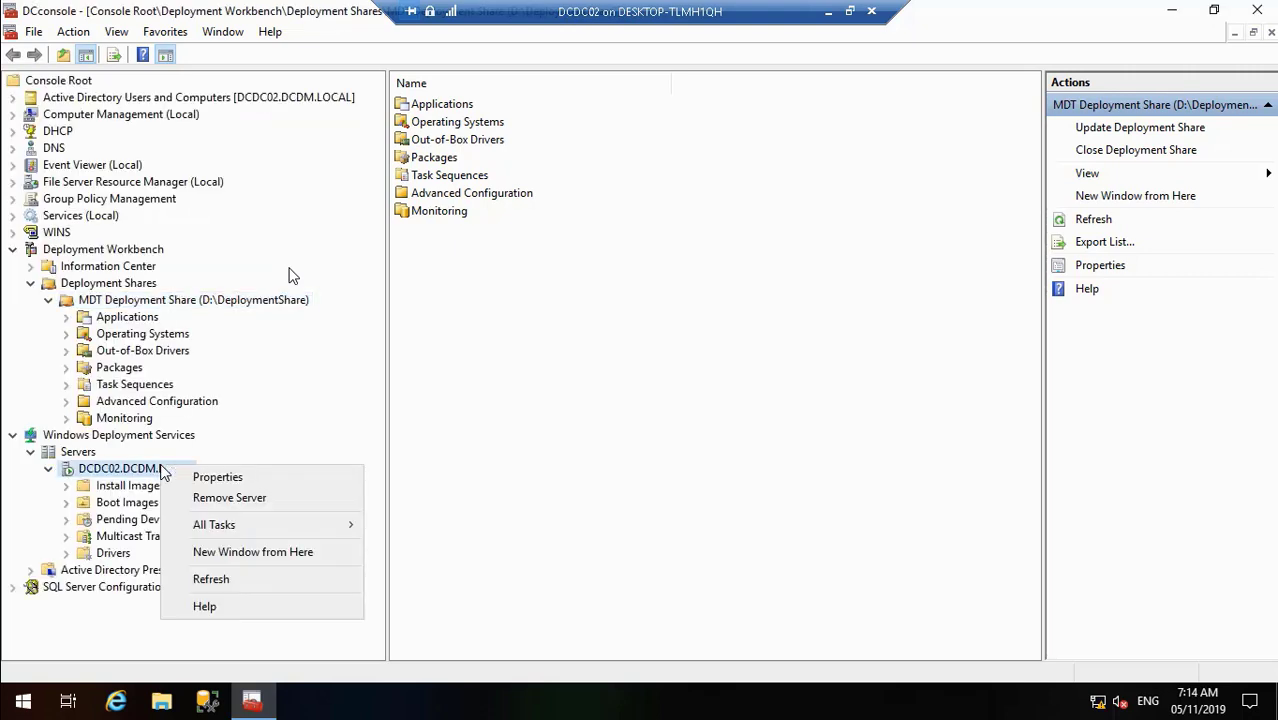
{"action": "left_click", "coordinate": [200, 477]}
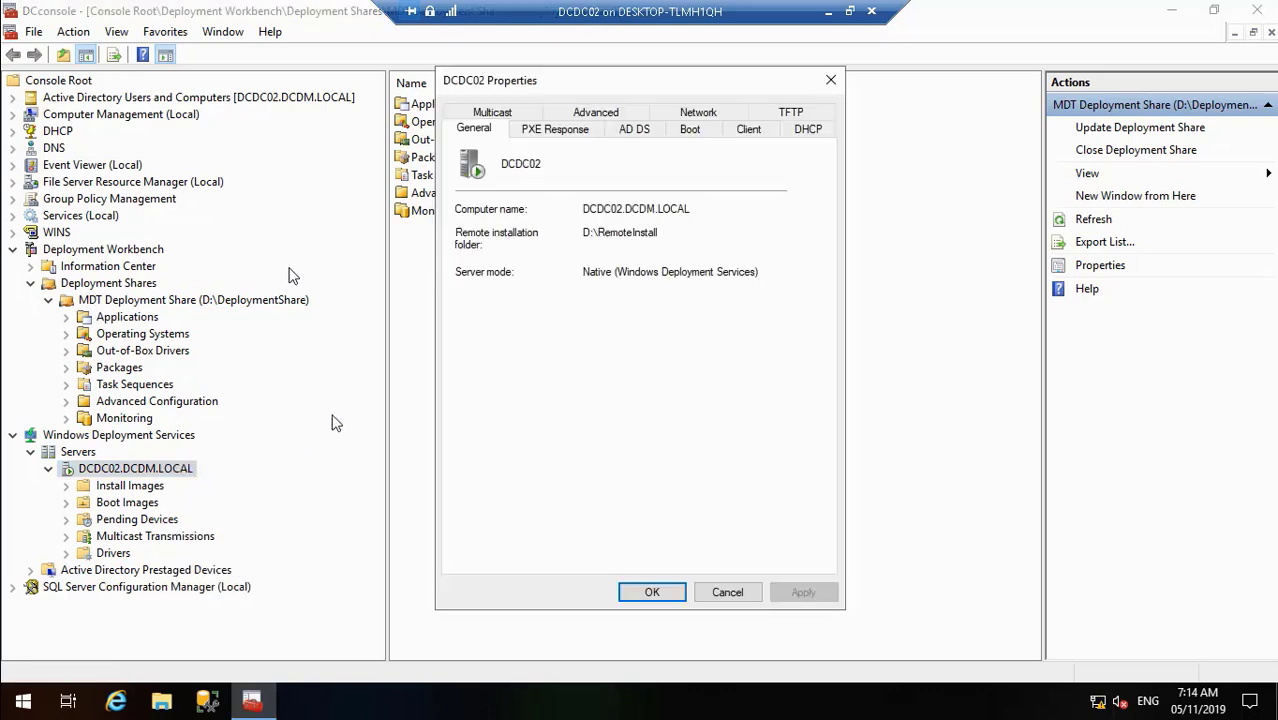
- Set known and unknown clients to continue PXE boot unless ESC is pressed, then apply and close
{"action": "left_click", "coordinate": [711, 131]}
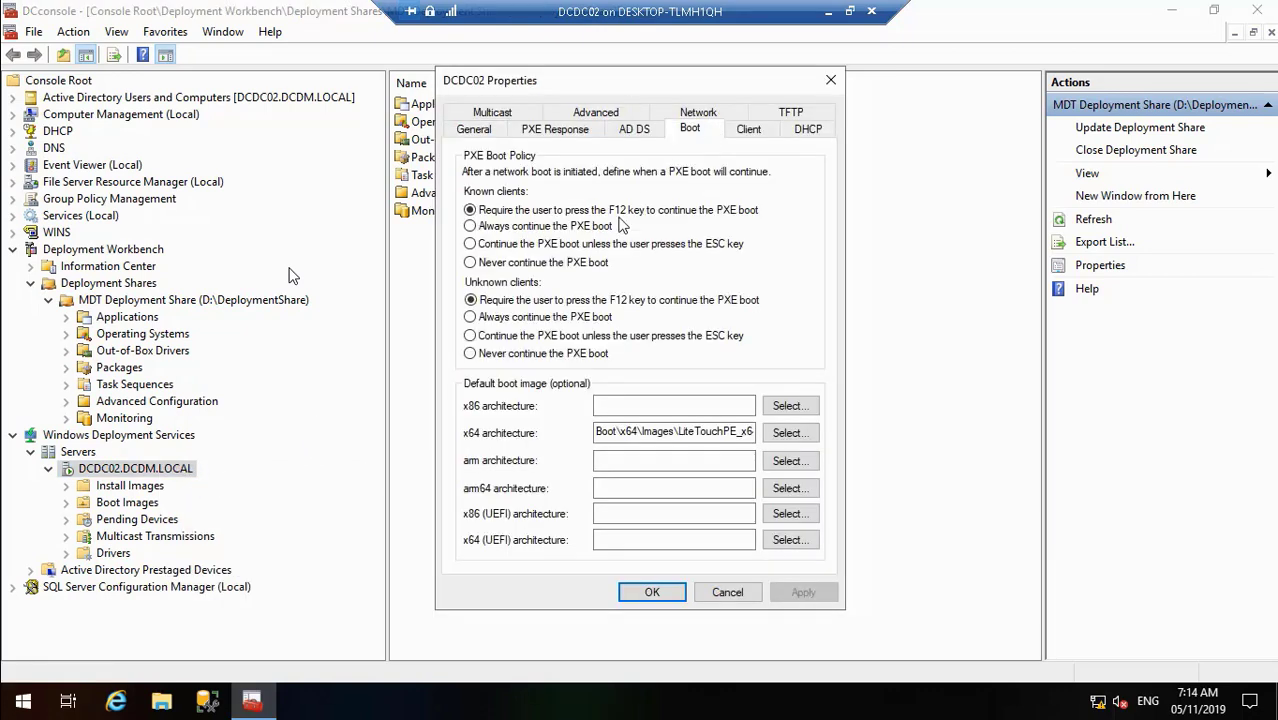
{"action": "left_click", "coordinate": [471, 244]}
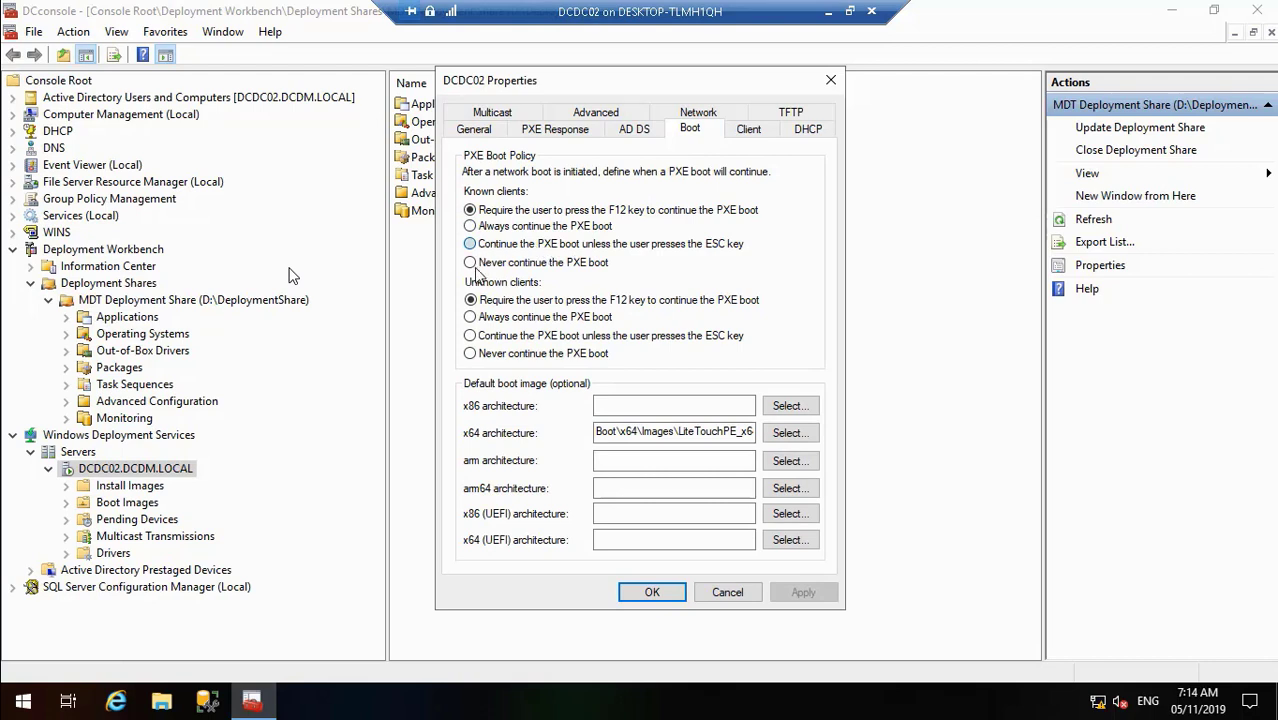
{"action": "left_click", "coordinate": [474, 336]}
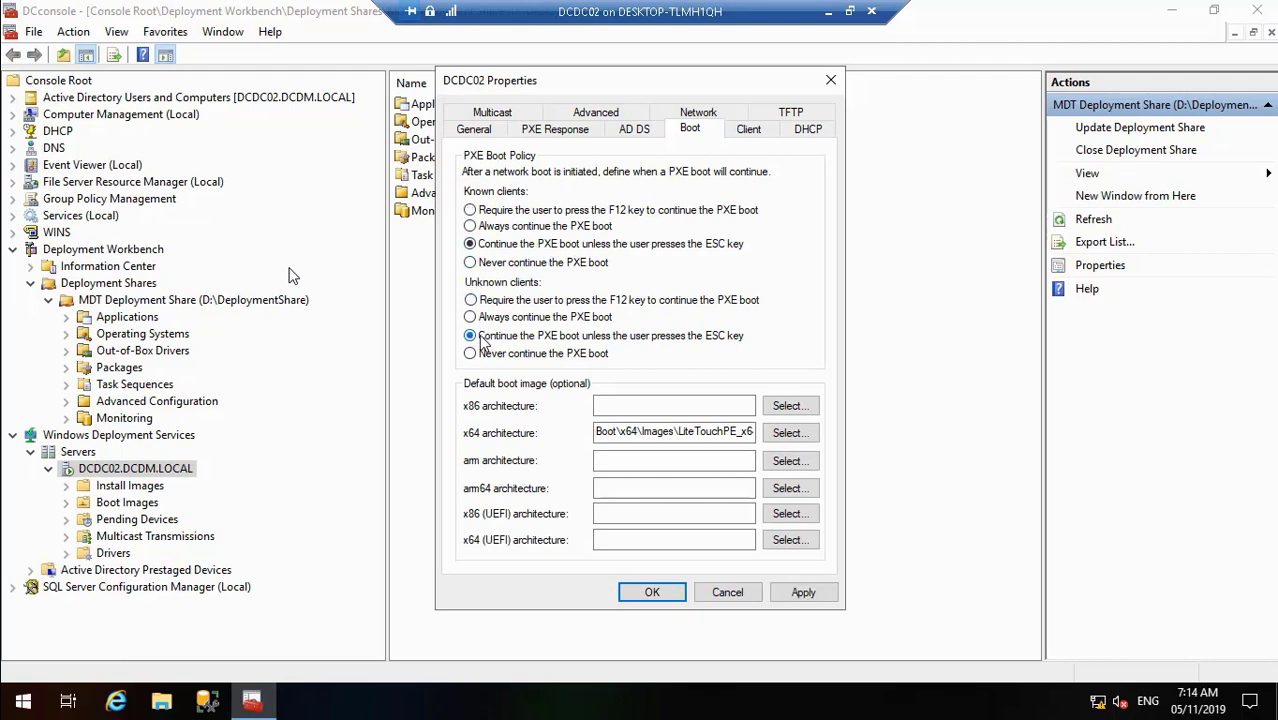
{"action": "left_click", "coordinate": [806, 593]}
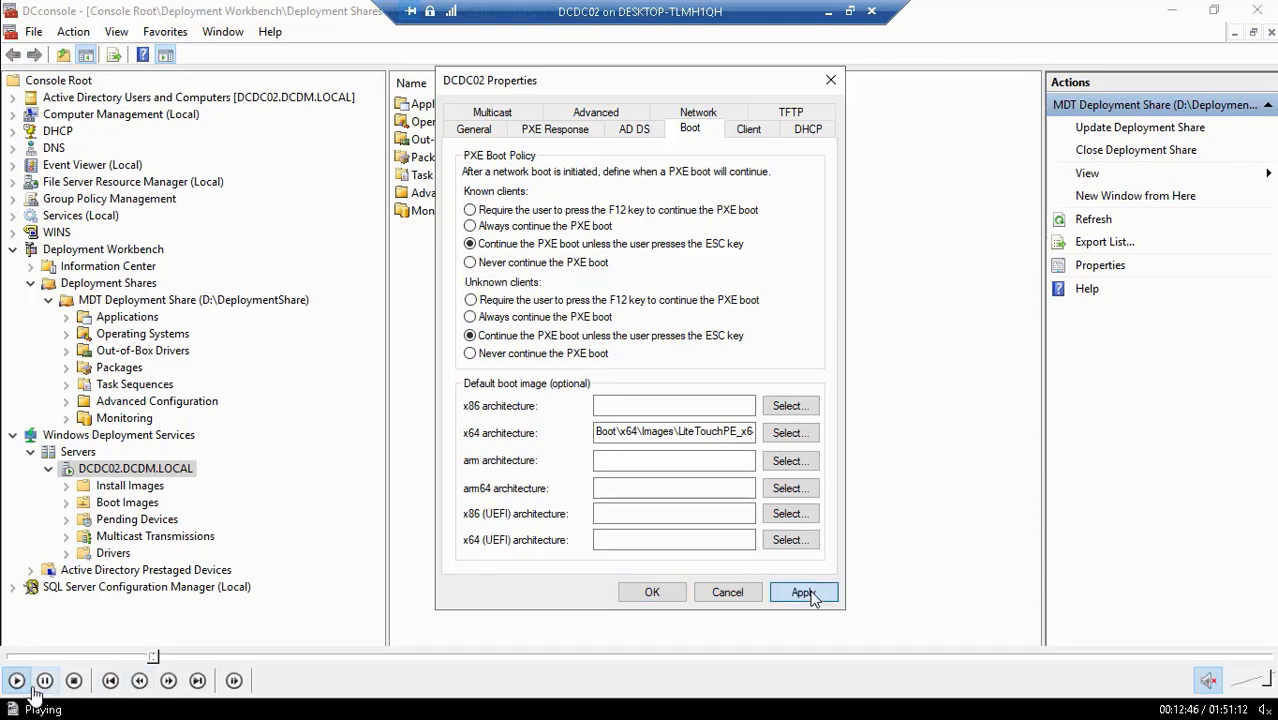
{"action": "mouse_move", "coordinate": [120, 681]}
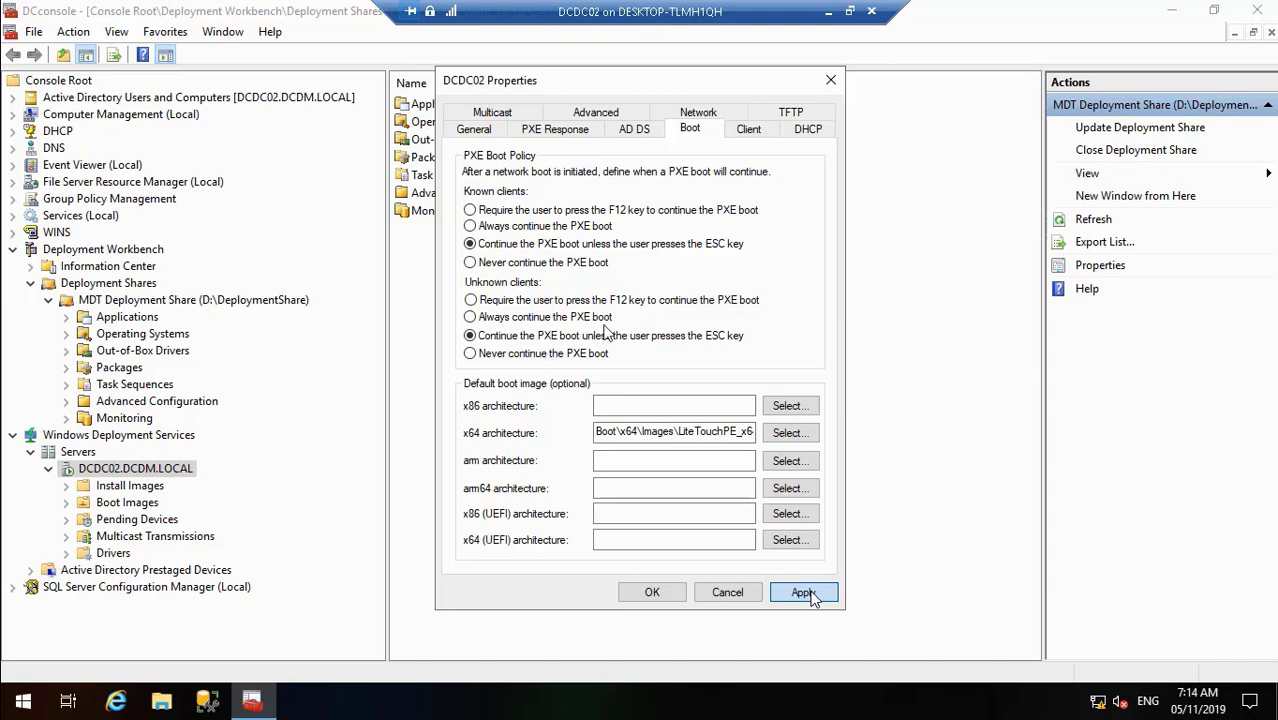
{"action": "mouse_move", "coordinate": [186, 702]}
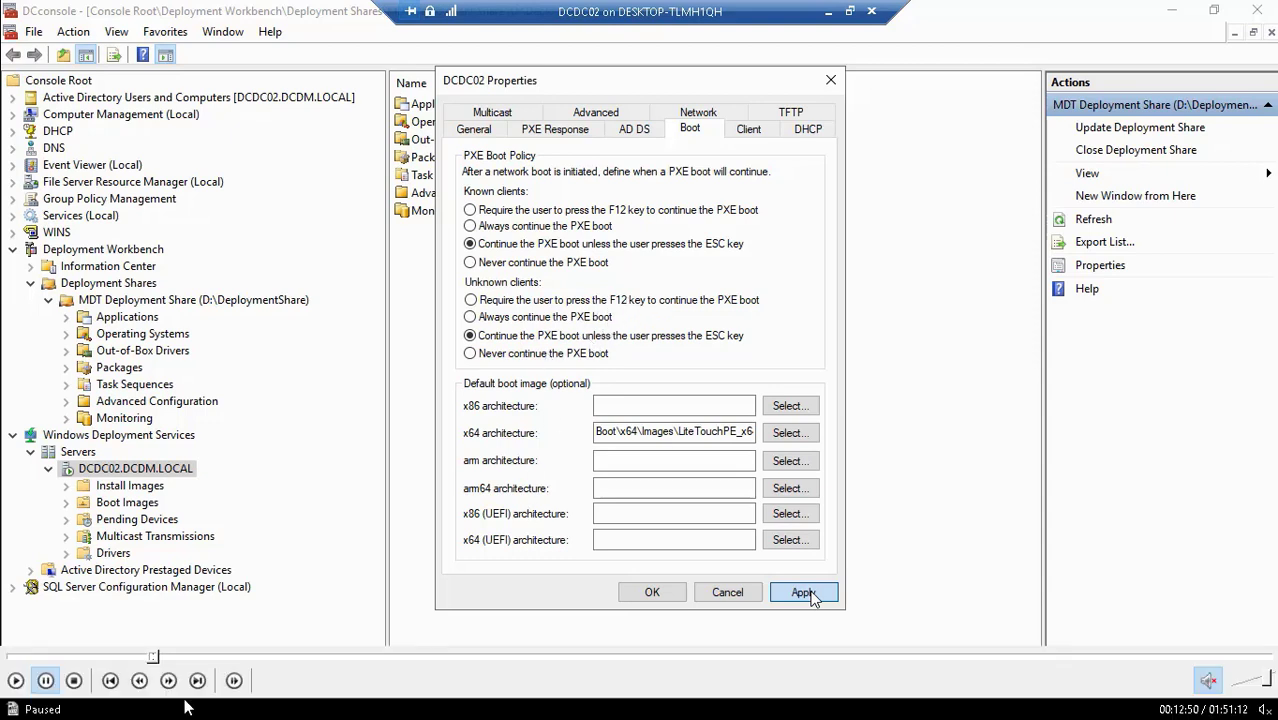
{"action": "left_click", "coordinate": [14, 681]}
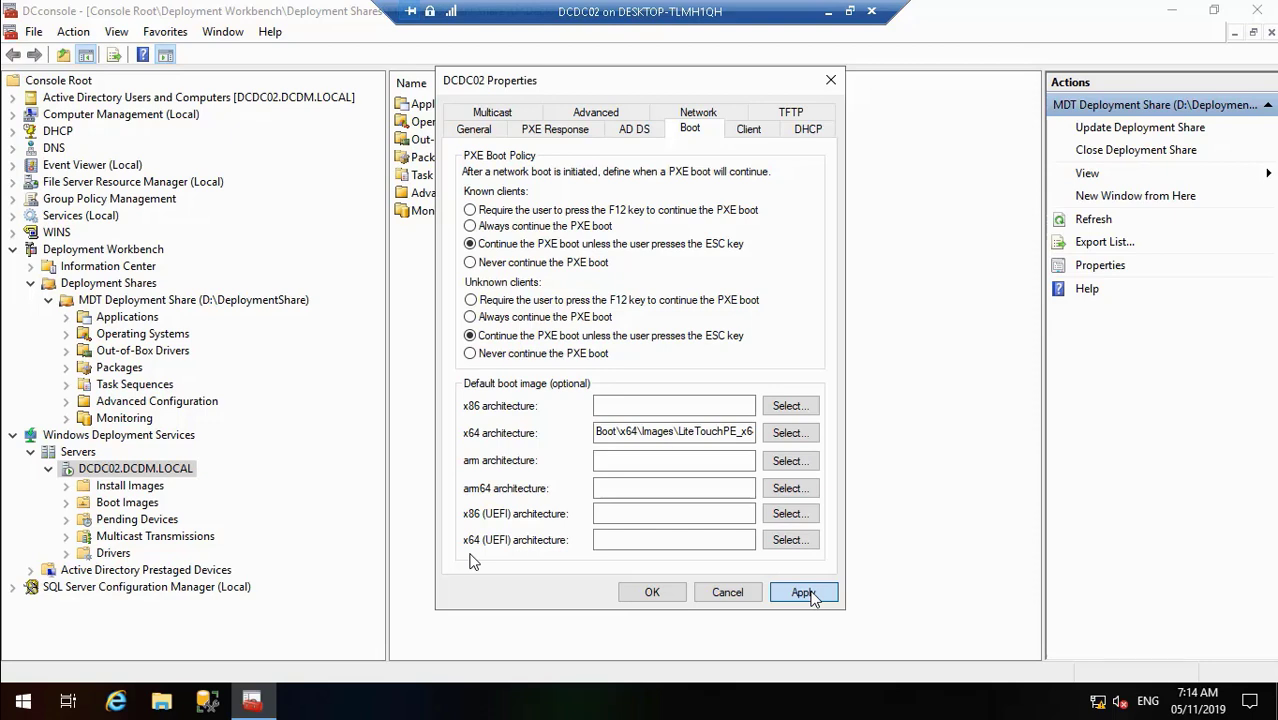
{"action": "left_click", "coordinate": [810, 590]}
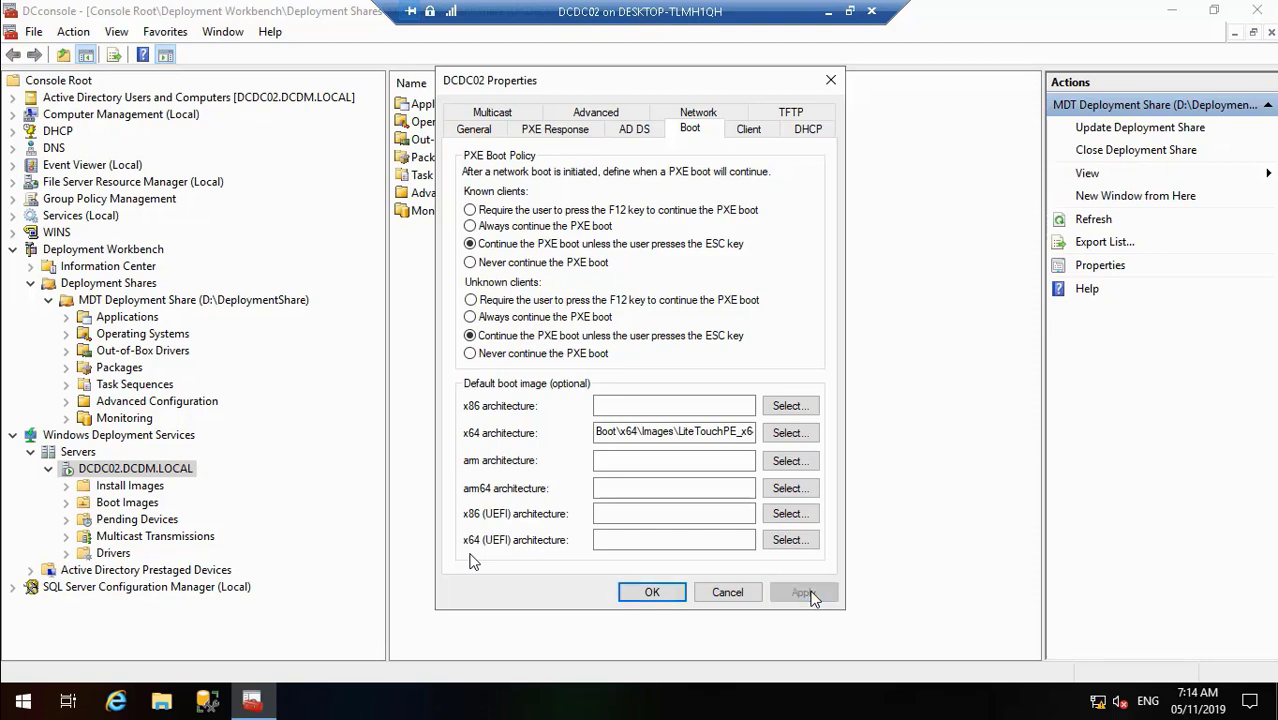
{"action": "left_click", "coordinate": [652, 592]}
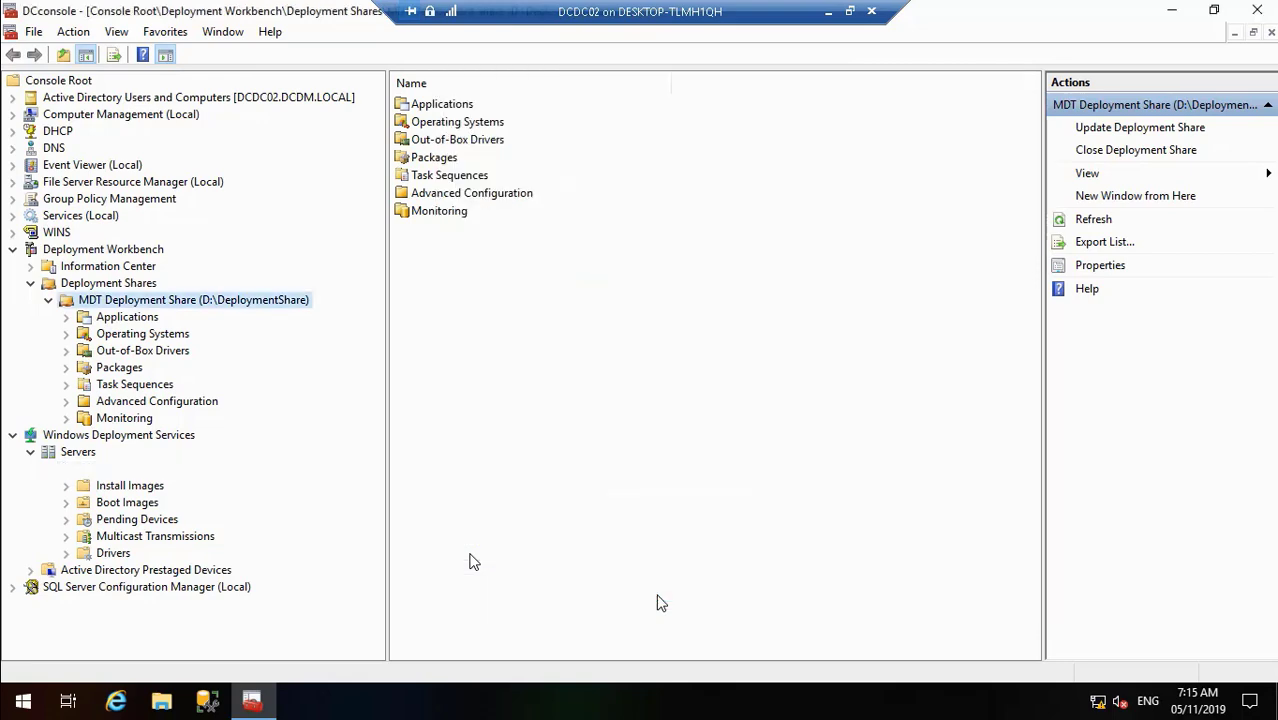
- On DCDC02, open the DeploymentLogs folder on Local Disk (D:) from This PC
{"action": "left_click", "coordinate": [1171, 10]}
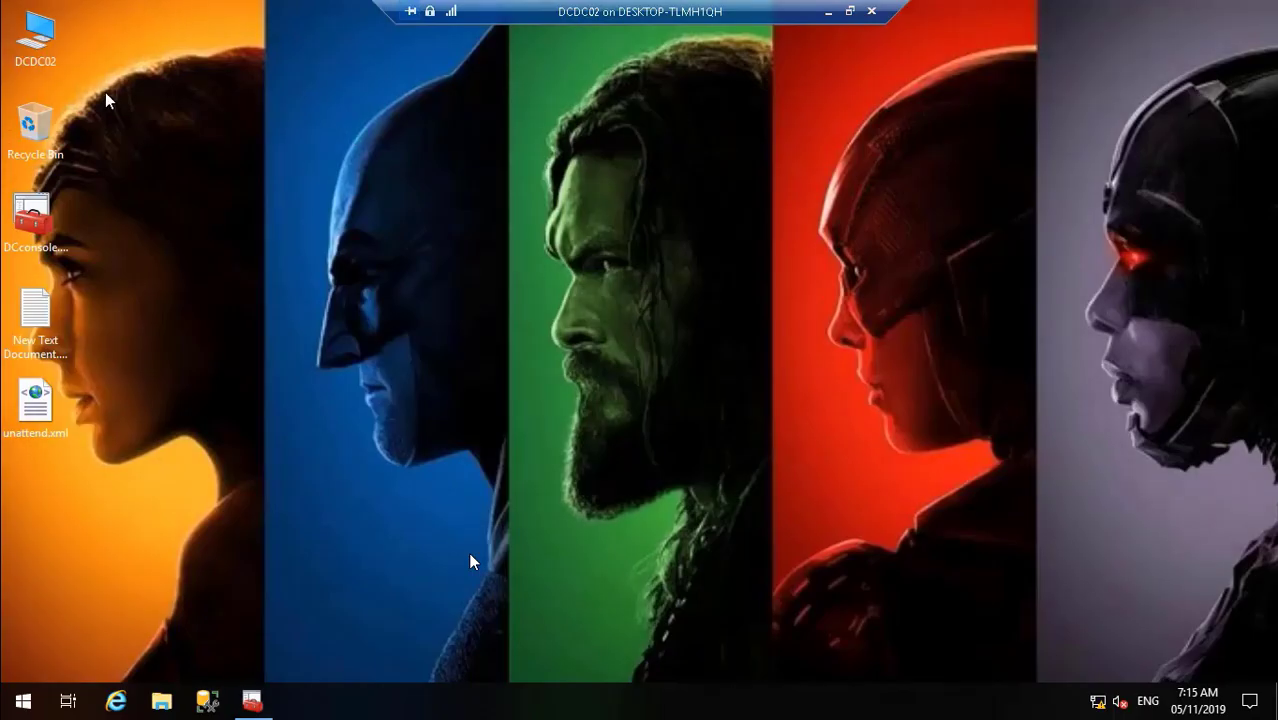
{"action": "double_click", "coordinate": [35, 40]}
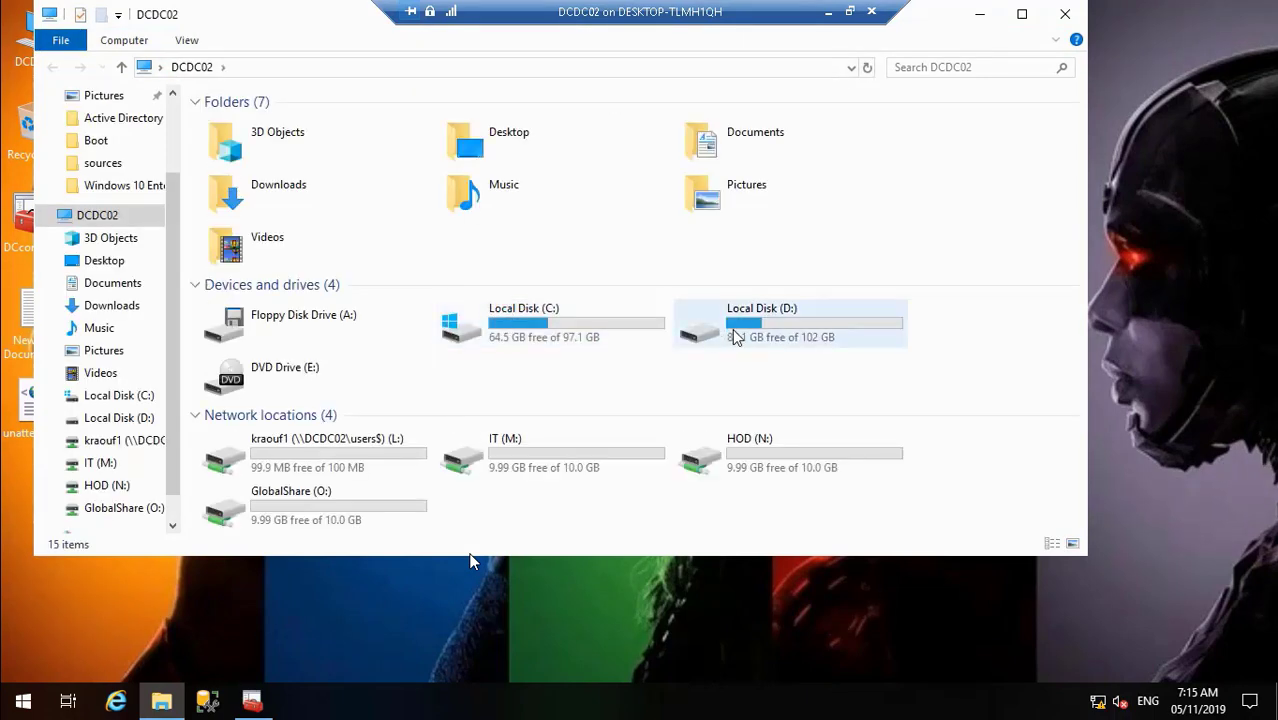
{"action": "left_click", "coordinate": [735, 337]}
{"action": "double_click", "coordinate": [735, 337]}
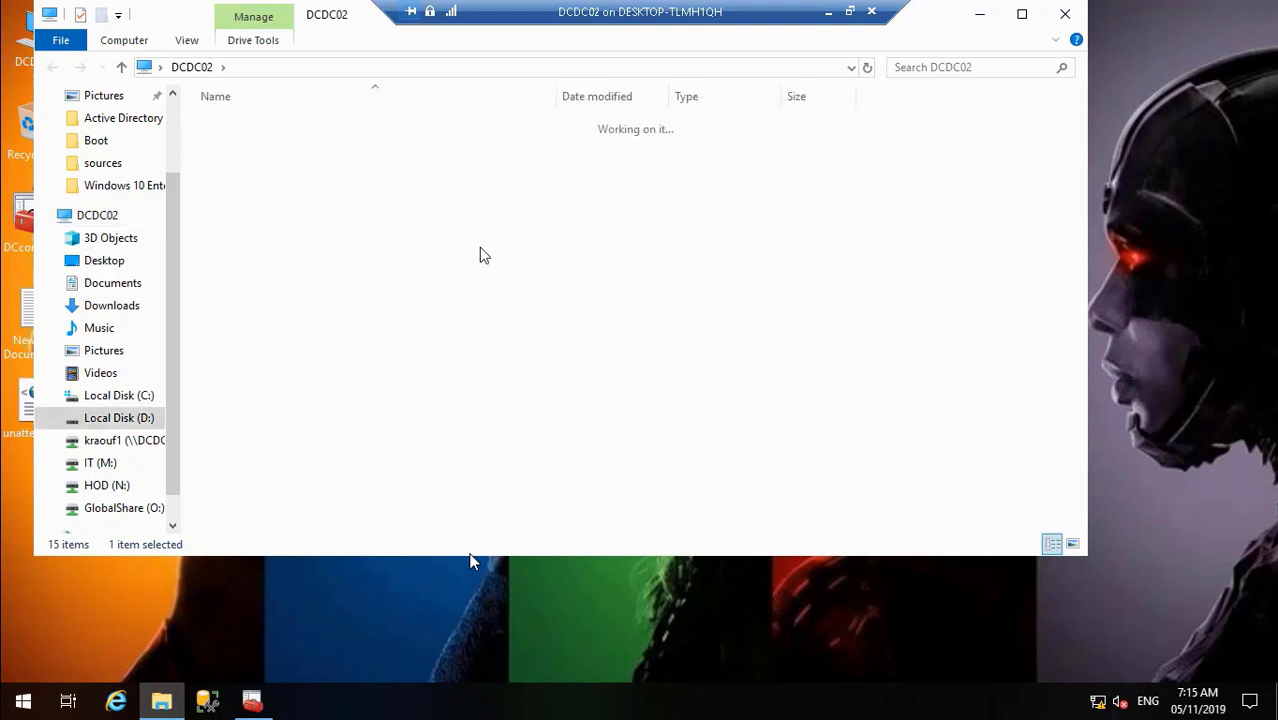
{"action": "left_click", "coordinate": [284, 208]}
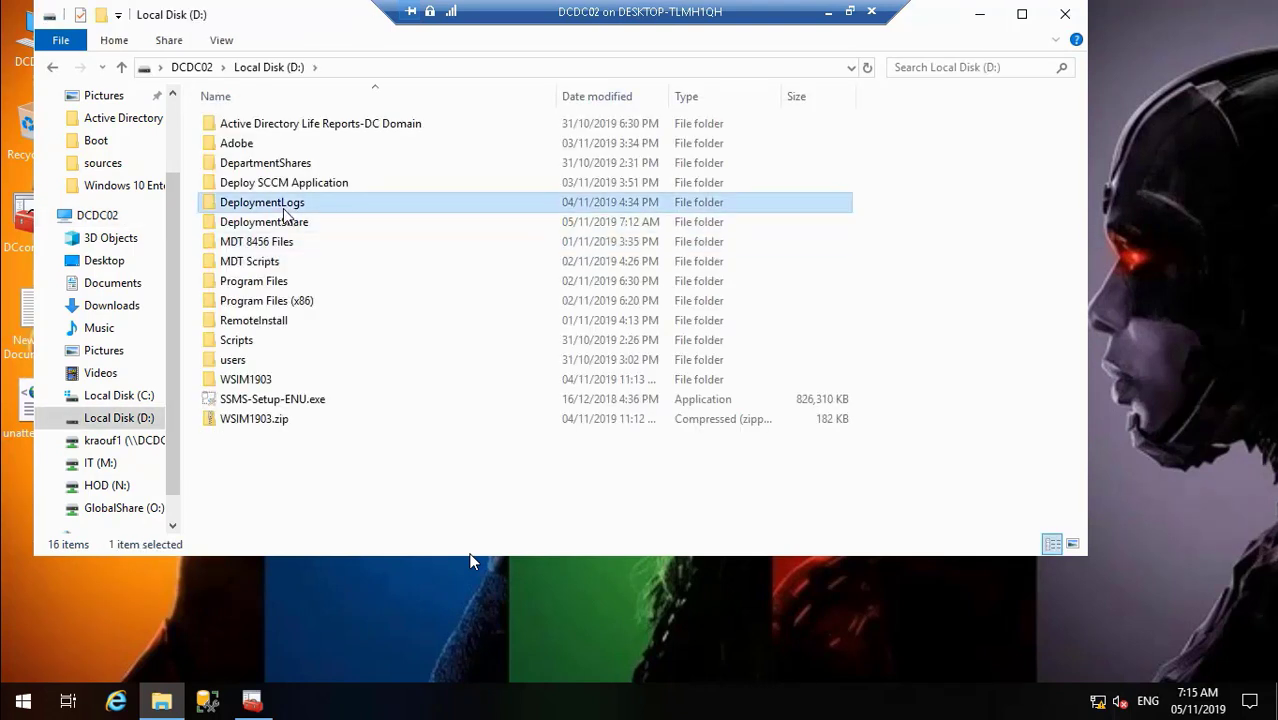
{"action": "double_click", "coordinate": [284, 208]}
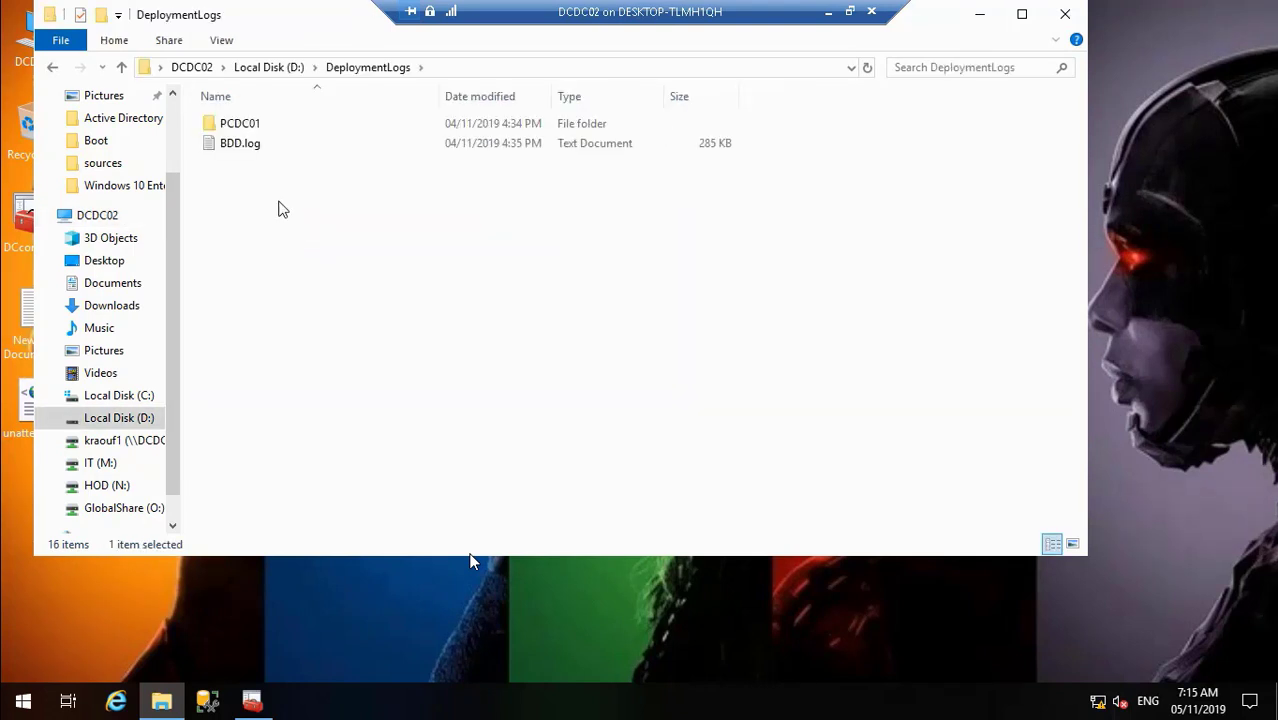
- Select the PCDC01 logs folder inside DeploymentLogs
{"action": "left_click", "coordinate": [250, 127]}
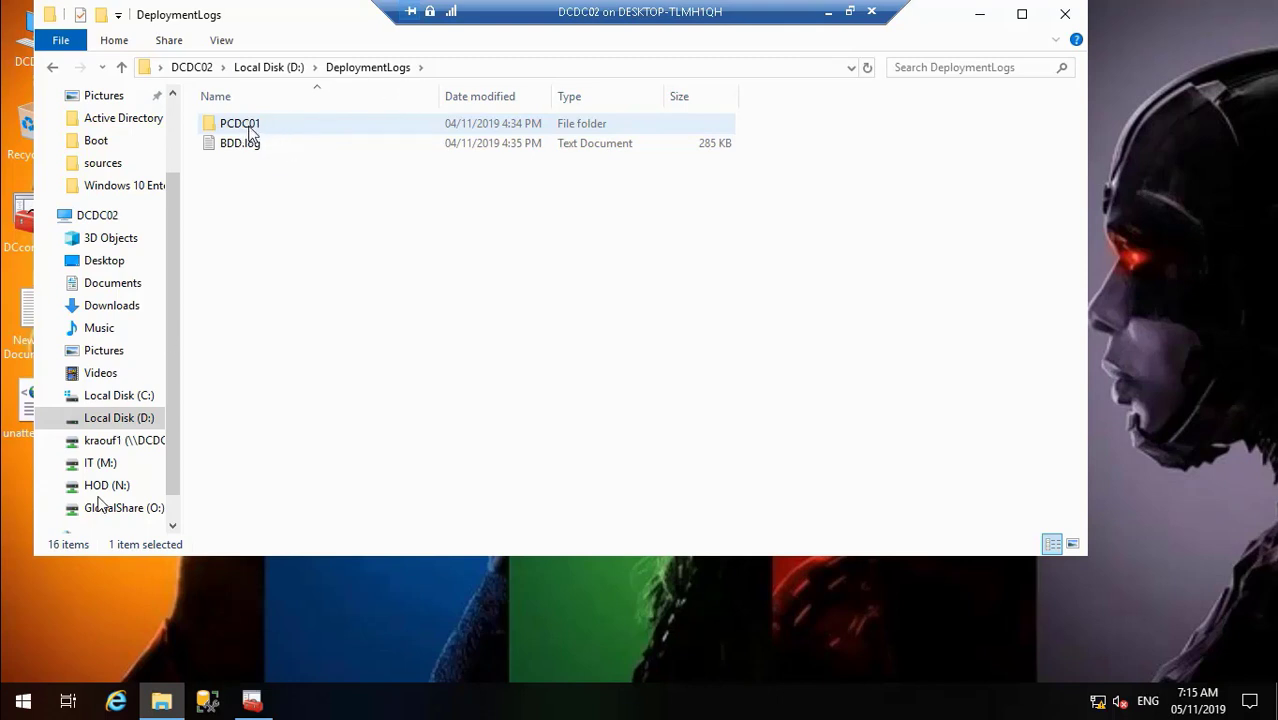
{"action": "mouse_move", "coordinate": [30, 703]}
{"action": "left_click", "coordinate": [15, 680]}
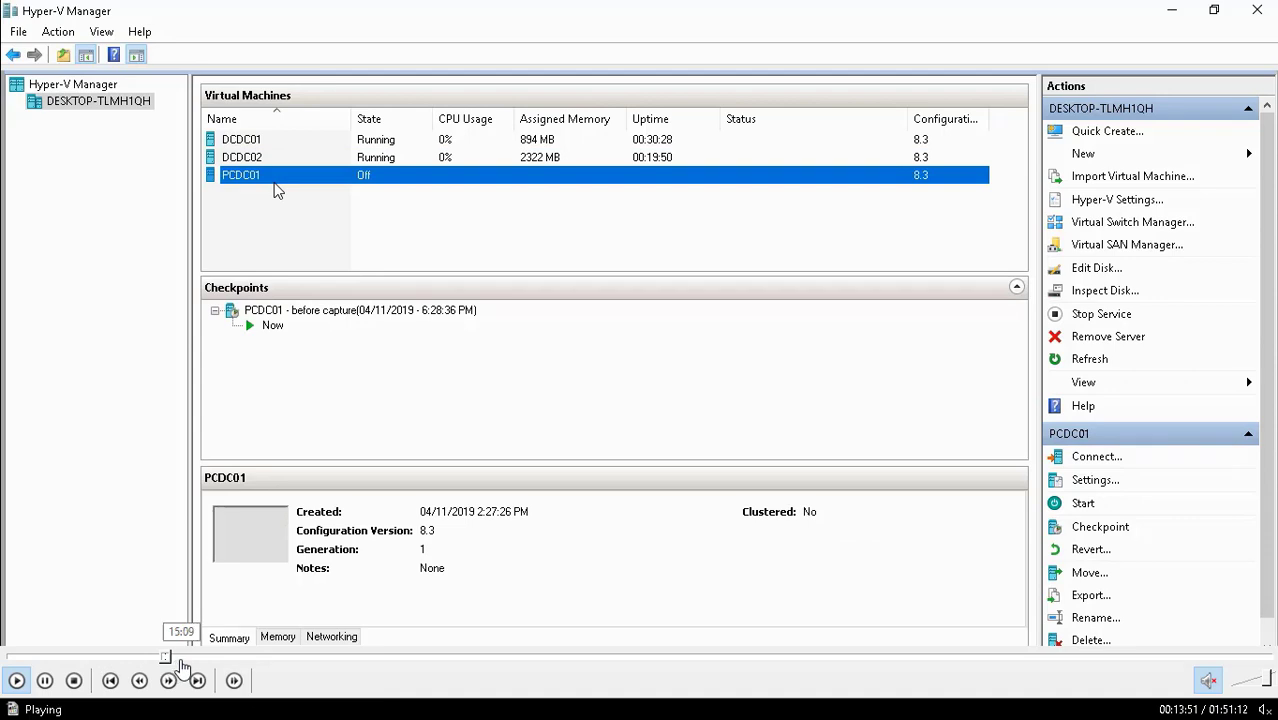
- Switch between windows using the taskbar at the bottom of the screen
{"action": "left_click", "coordinate": [216, 657]}
{"action": "left_click", "coordinate": [262, 656]}
{"action": "left_click", "coordinate": [300, 657]}
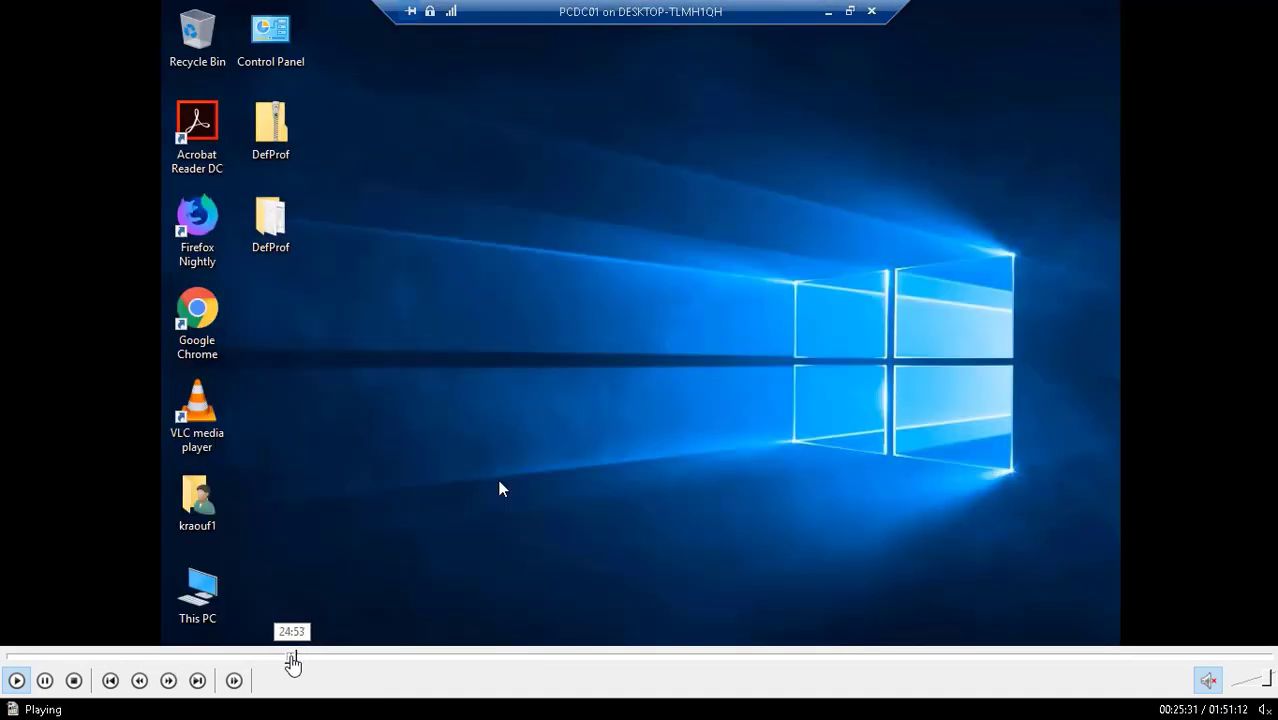
{"action": "left_click", "coordinate": [288, 657]}
{"action": "left_click", "coordinate": [283, 658]}
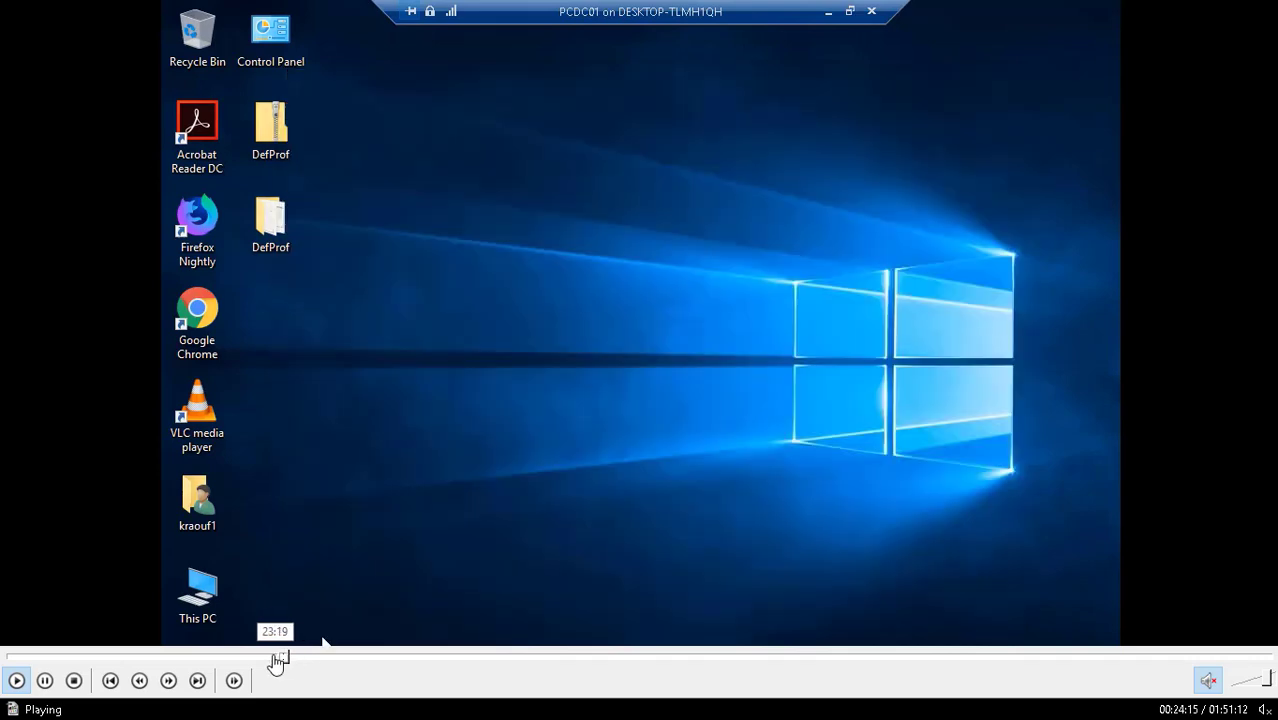
{"action": "left_click", "coordinate": [276, 658]}
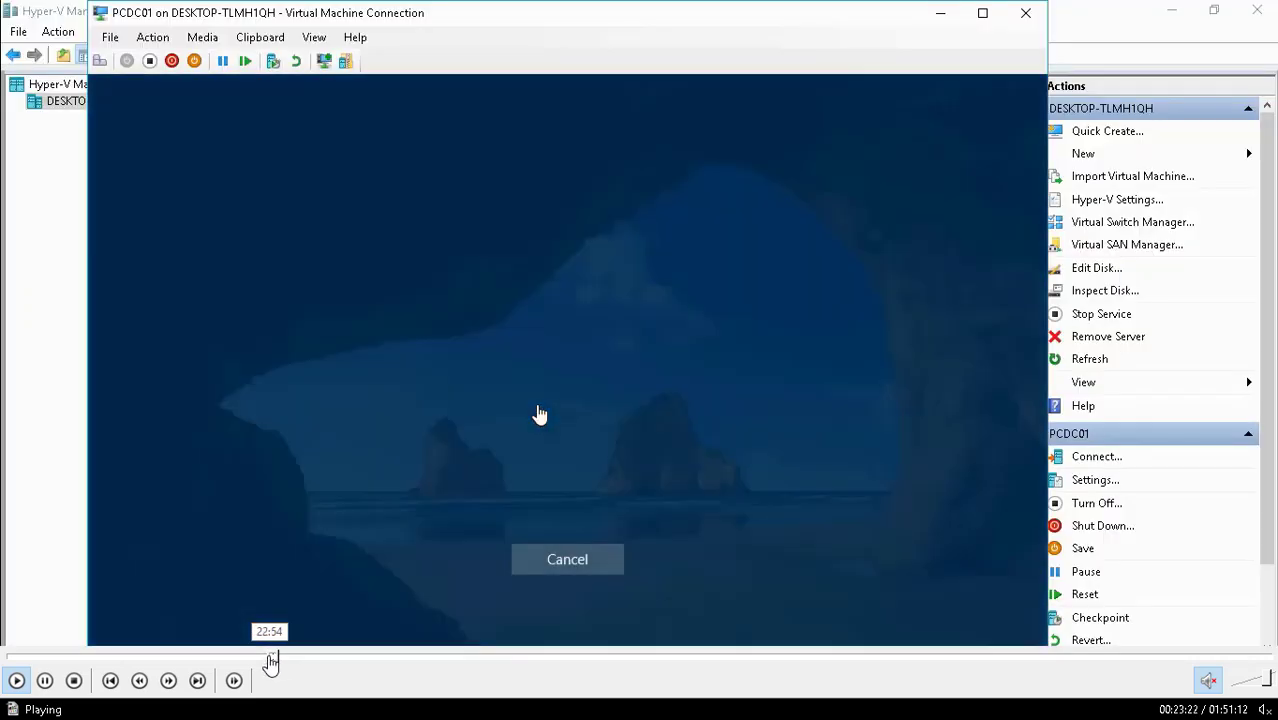
{"action": "left_click", "coordinate": [270, 658]}
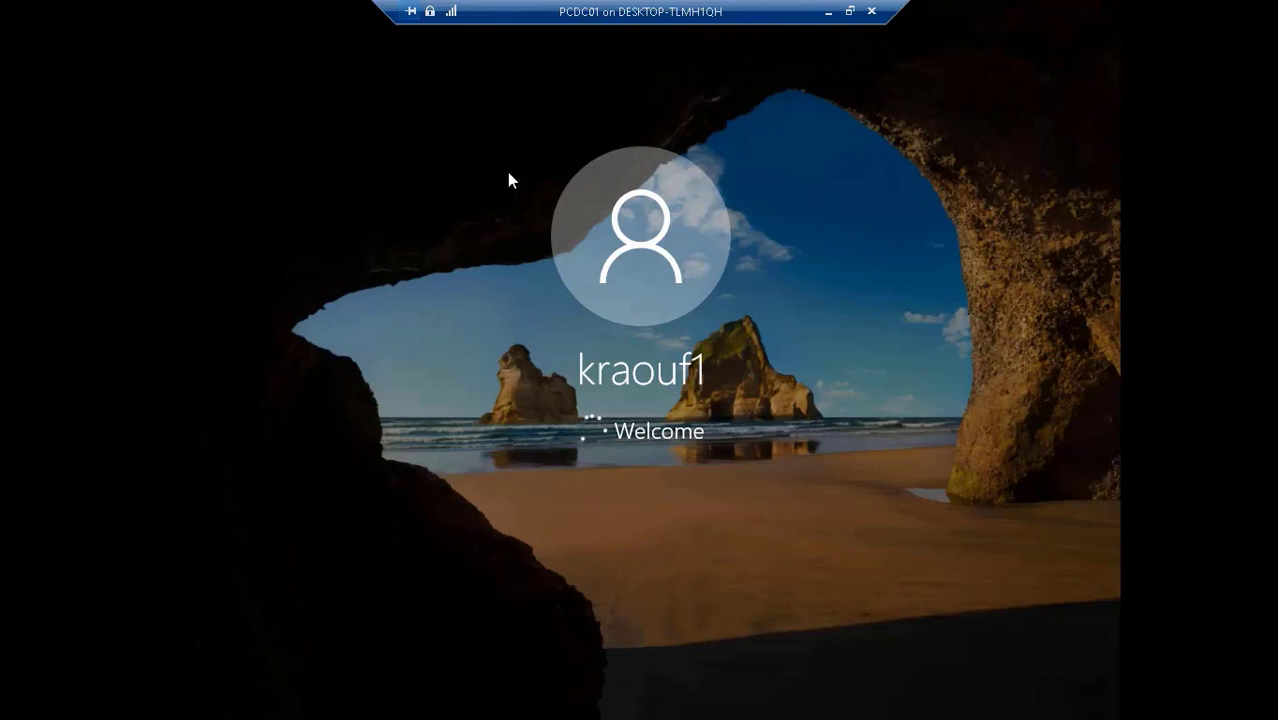
- Exit full screen, bring Hyper-V Manager into view, and reopen the PCDC01 connection window
{"action": "left_click", "coordinate": [825, 14]}
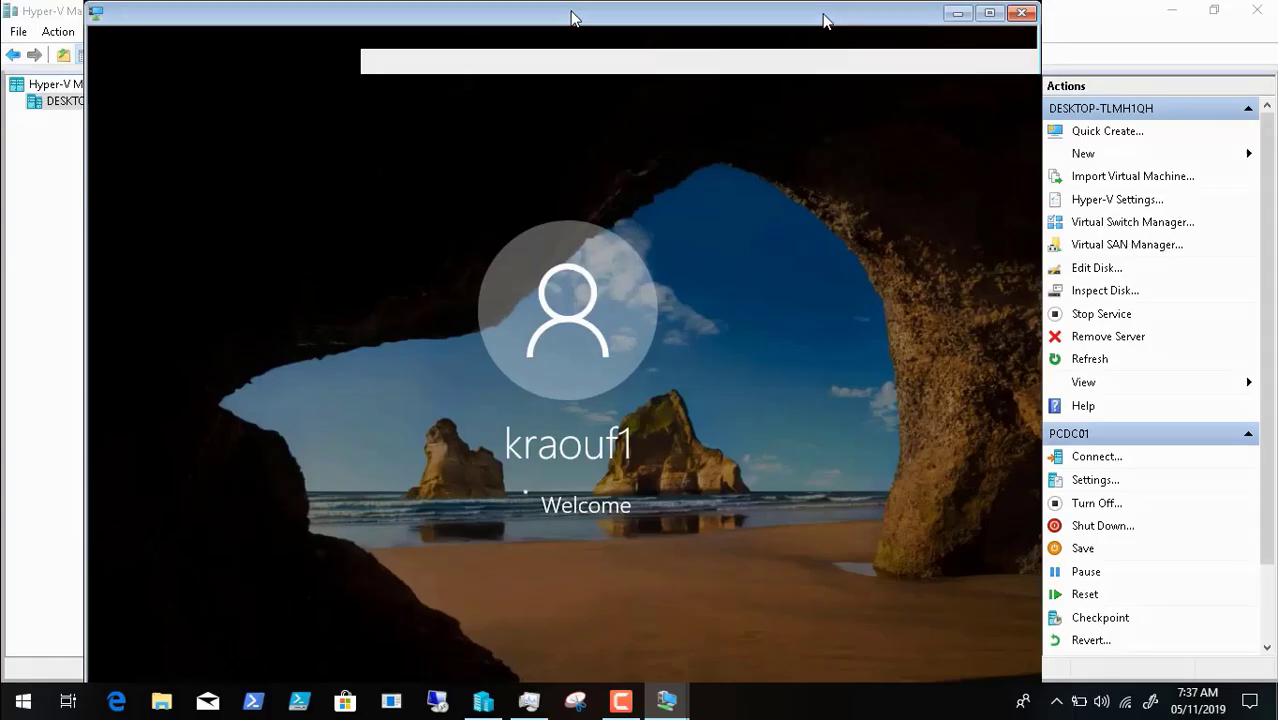
{"action": "left_click", "coordinate": [619, 713]}
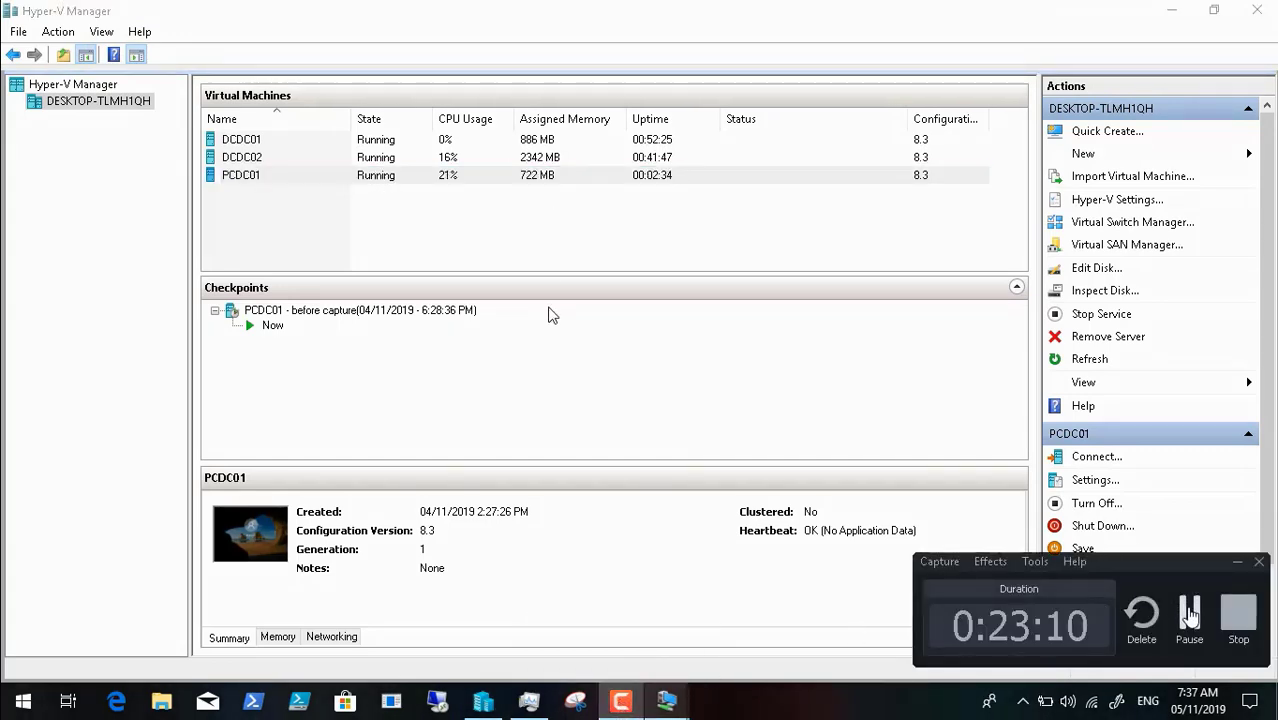
{"action": "left_click", "coordinate": [1189, 612]}
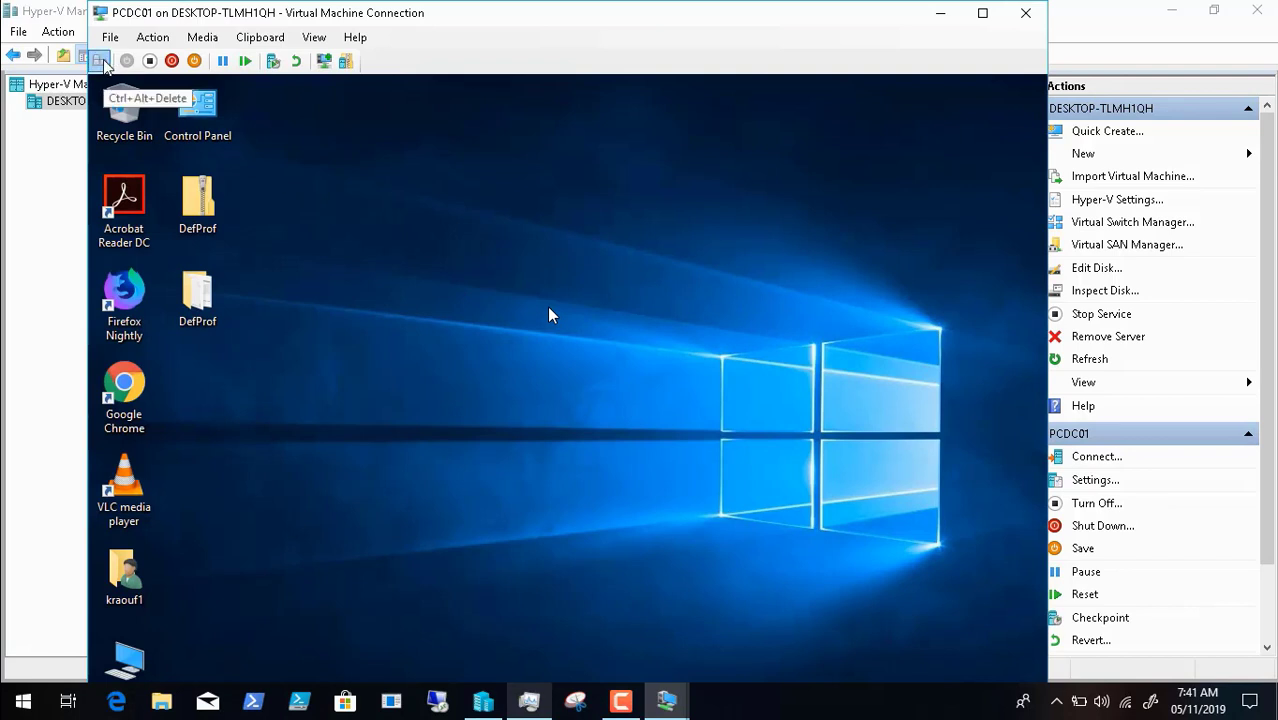
- Send Ctrl+Alt+Delete to PCDC01 and choose Change a password
{"action": "left_click", "coordinate": [100, 61]}
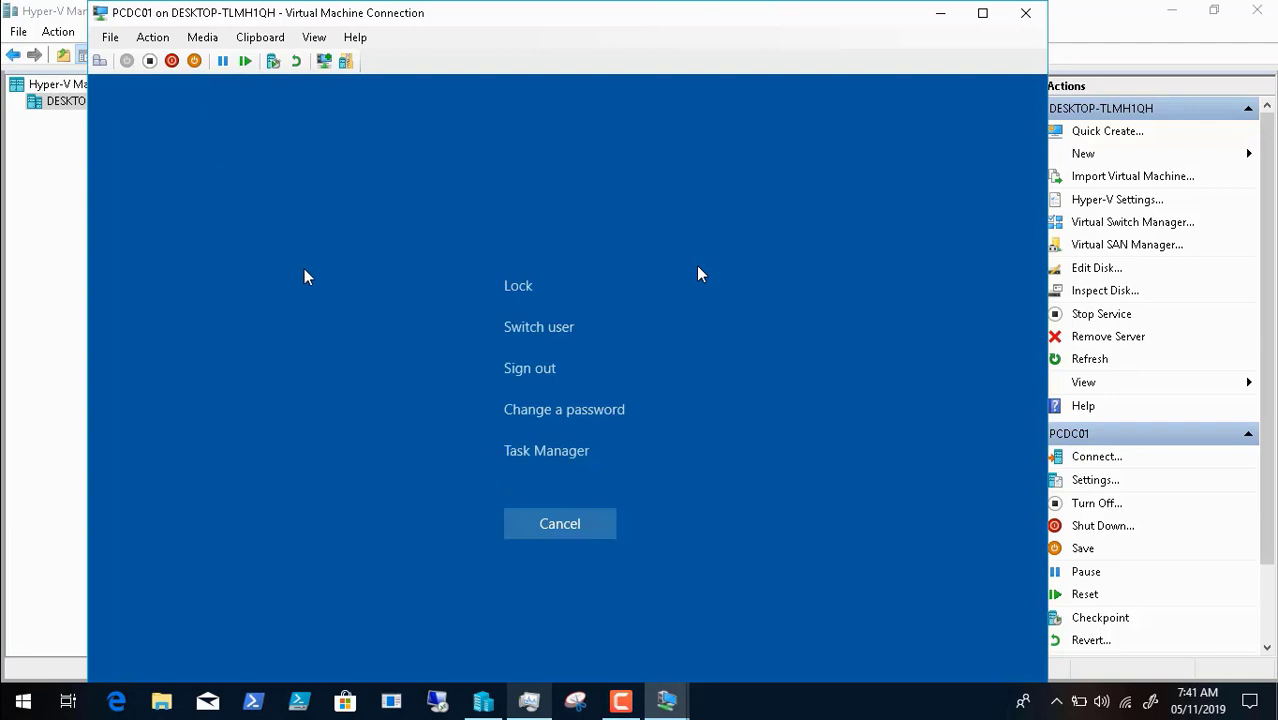
{"action": "left_click", "coordinate": [538, 411]}
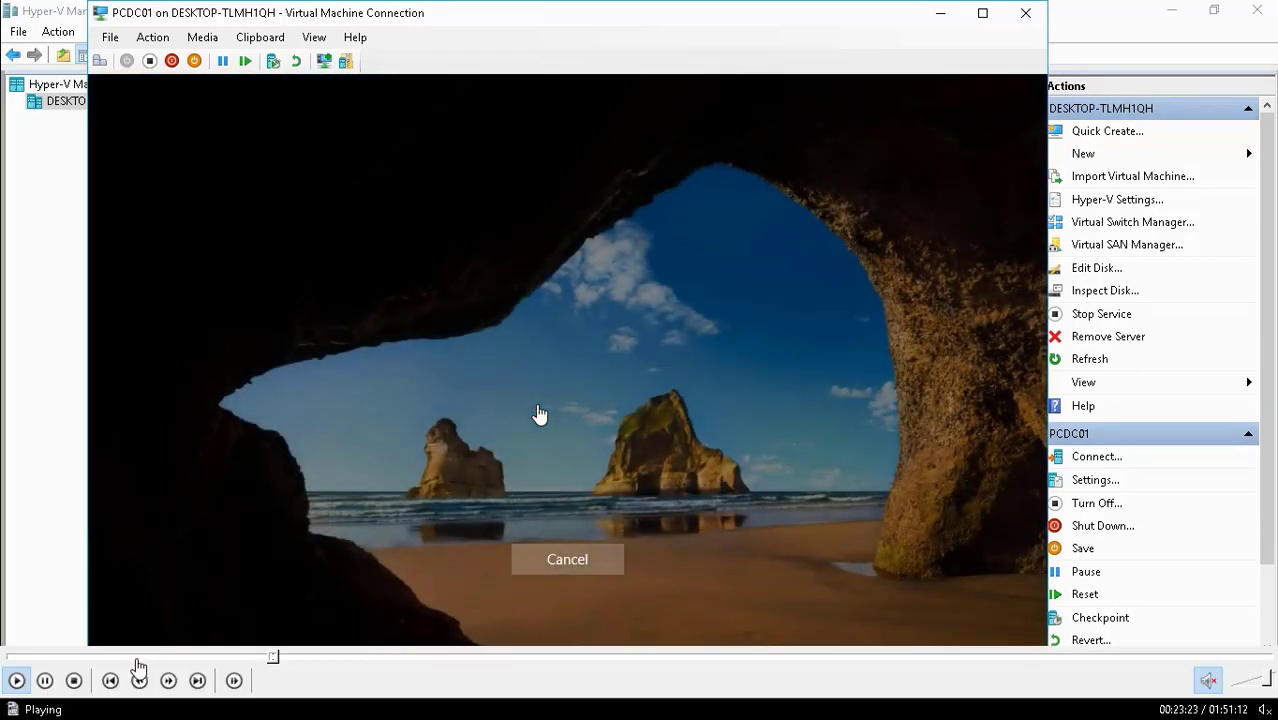
{"action": "left_click", "coordinate": [44, 681]}
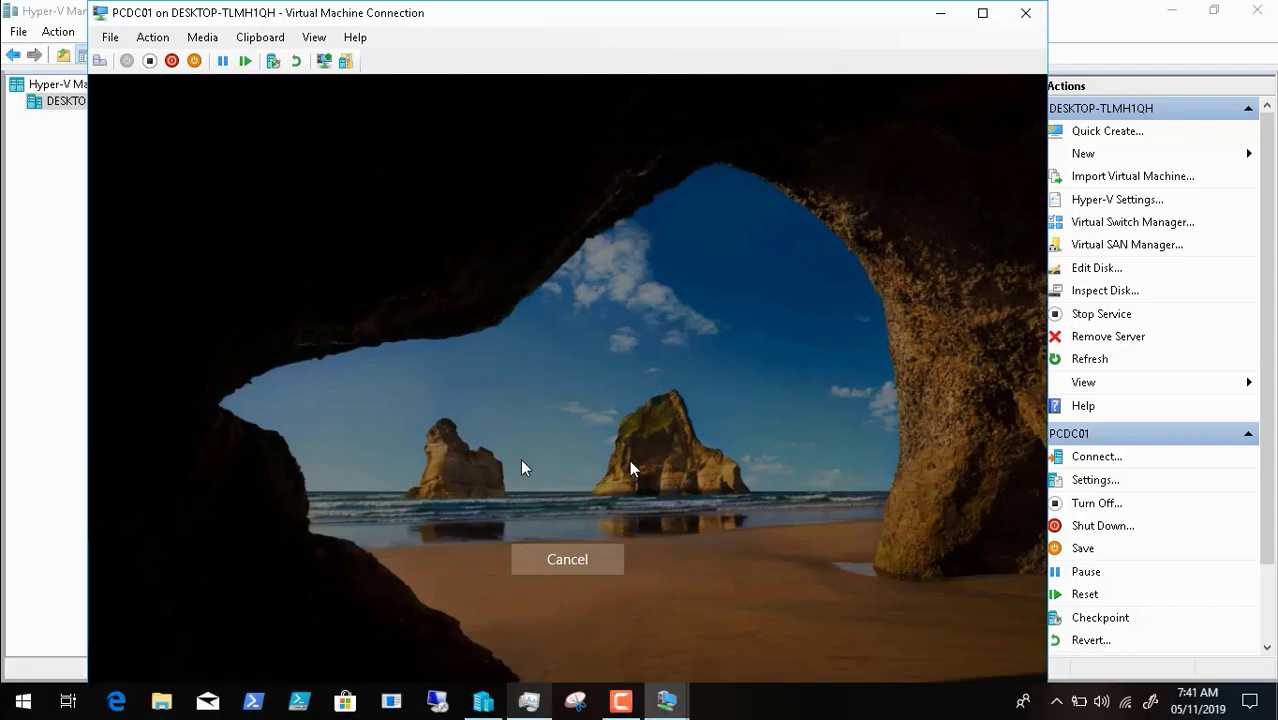
{"action": "left_click", "coordinate": [15, 684]}
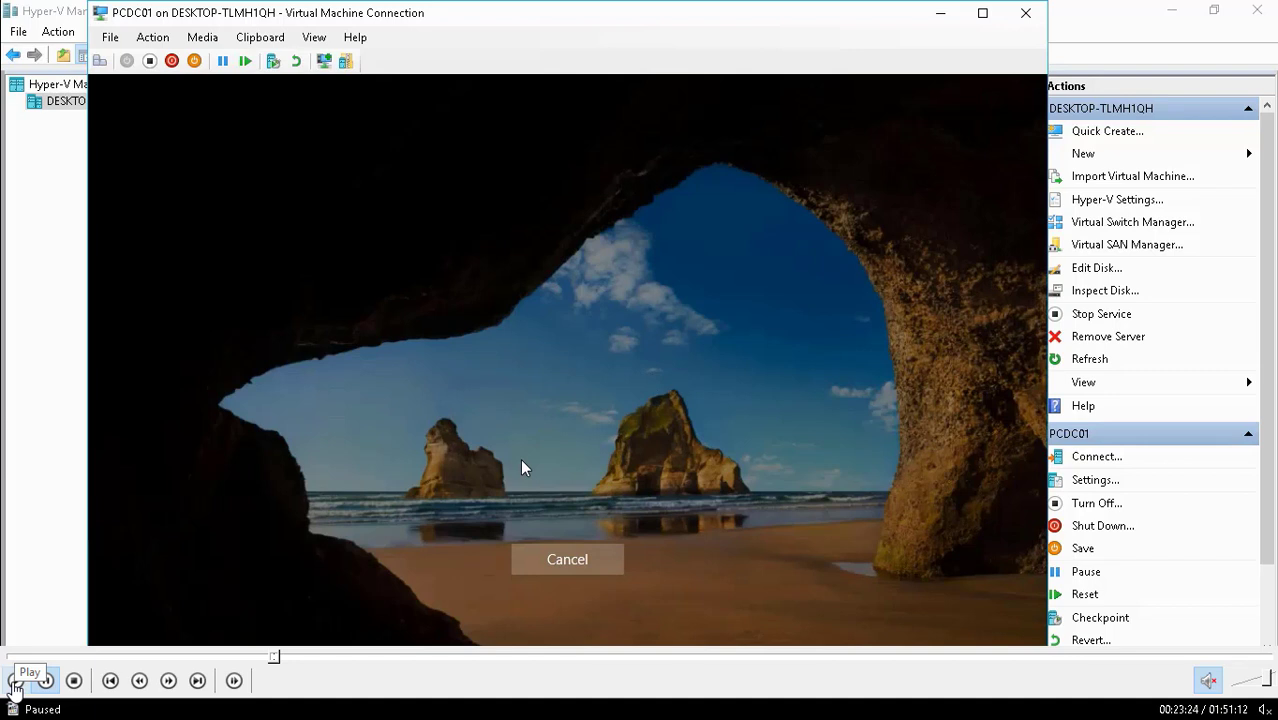
{"action": "left_click", "coordinate": [15, 684]}
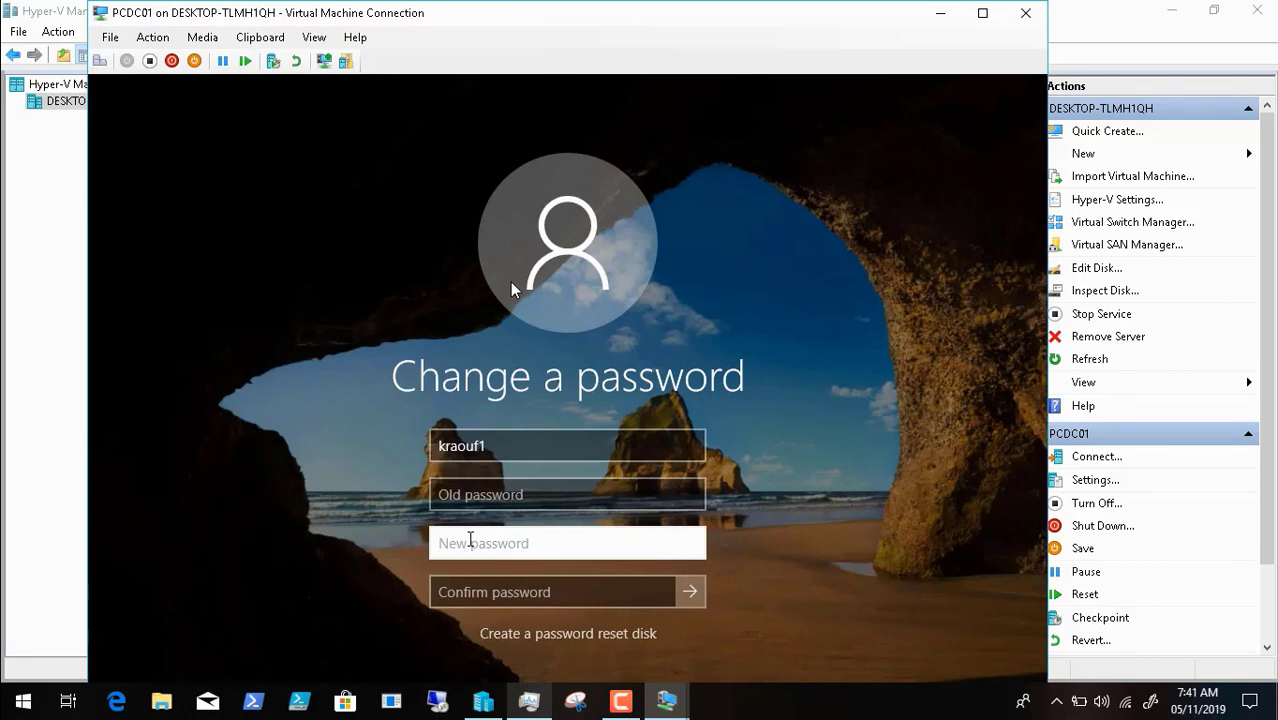
- Enter and confirm the account's new password, submit, and acknowledge the change
{"action": "type", "text": "•••••••"}
{"action": "key", "text": "Tab"}
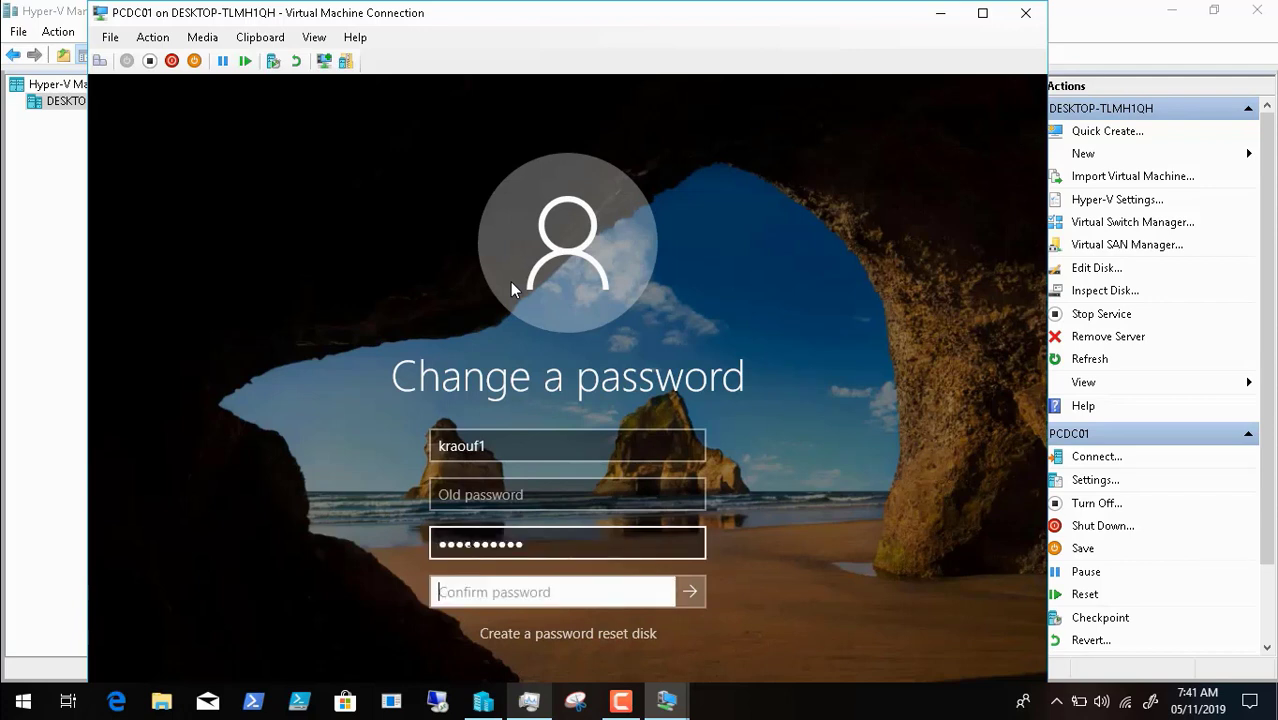
{"action": "type", "text": "•••••"}
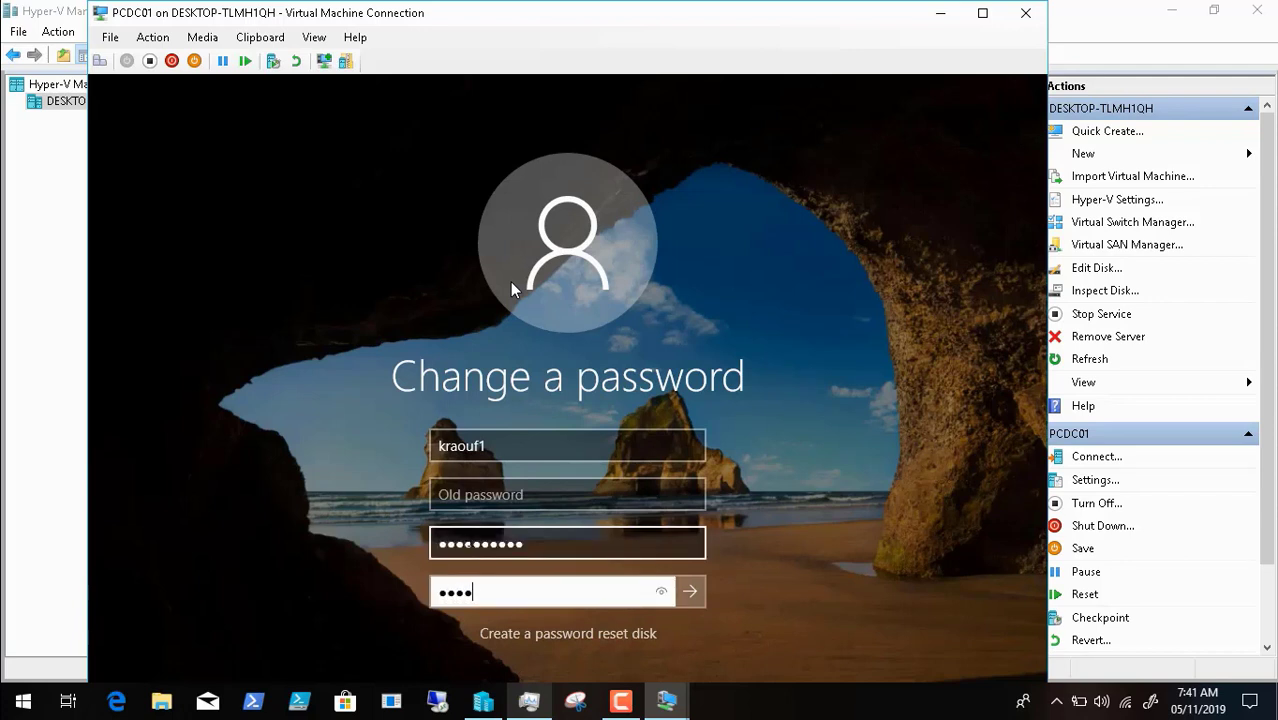
{"action": "type", "text": "••••"}
{"action": "key", "text": "Return"}
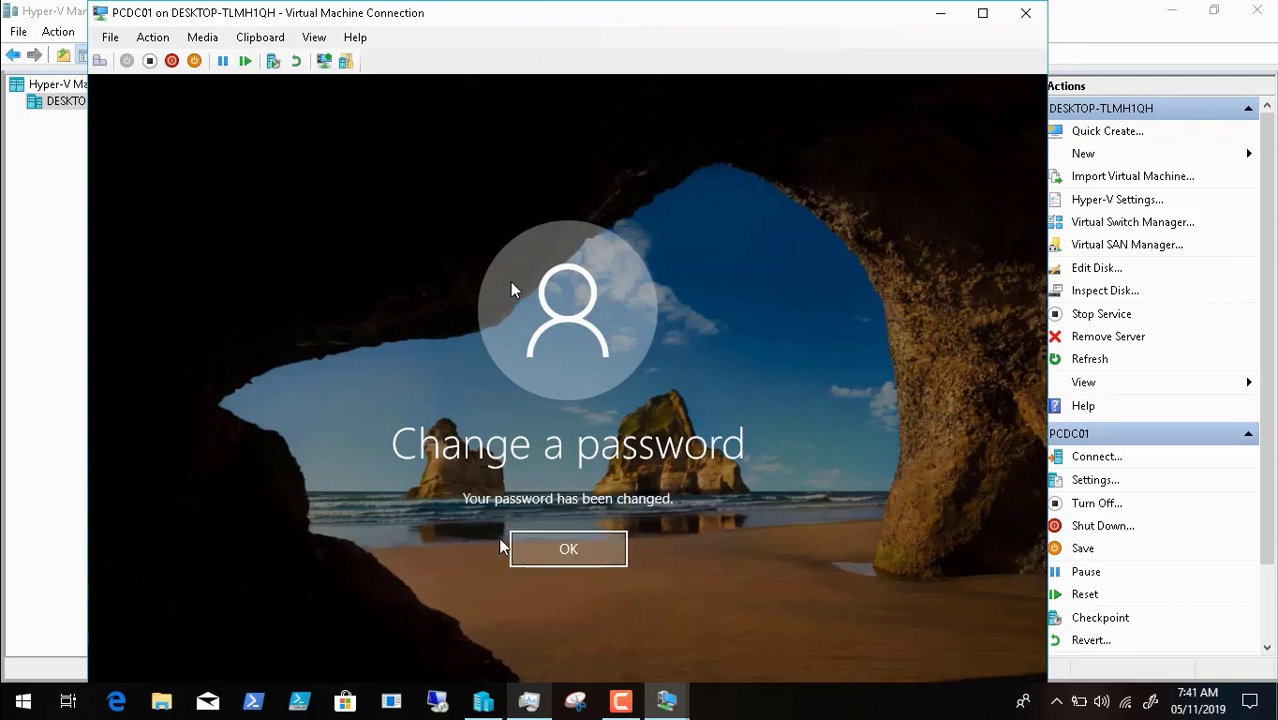
{"action": "left_click", "coordinate": [538, 550]}
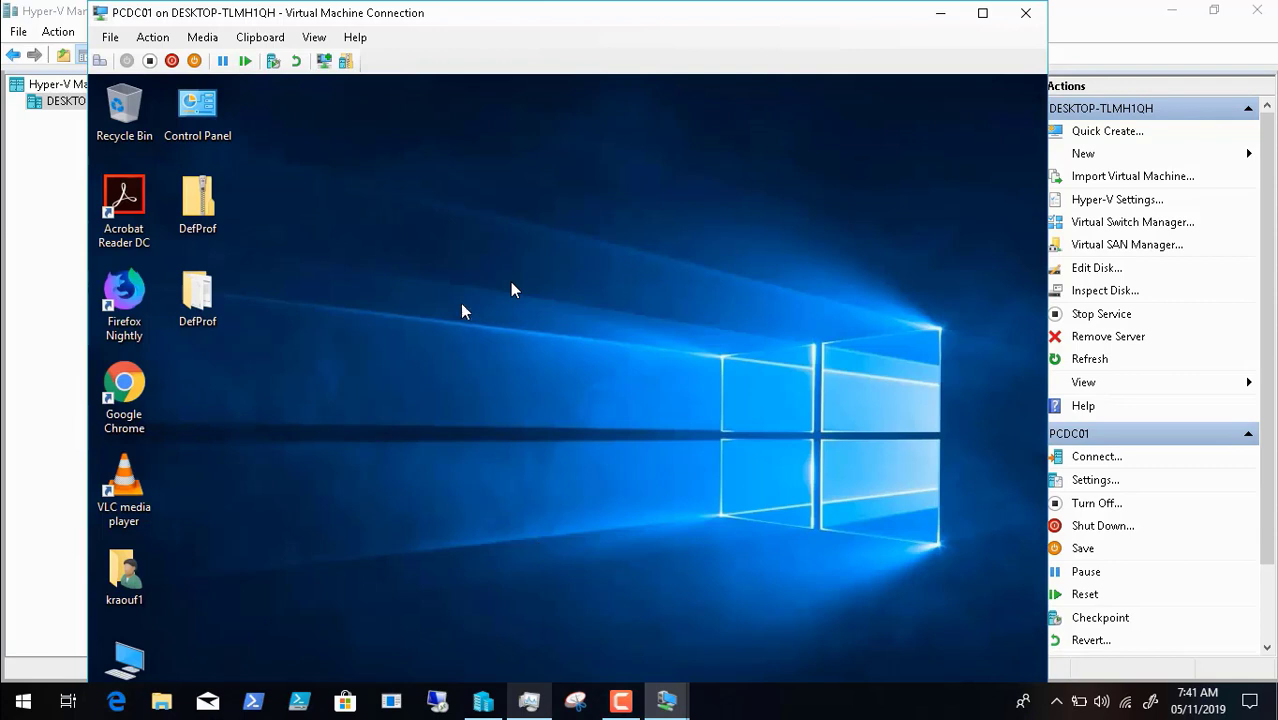
- Put the VM in full screen and run \\dcdc02\deploymentshare$ from the Start menu's Run dialog
{"action": "left_click", "coordinate": [314, 37]}
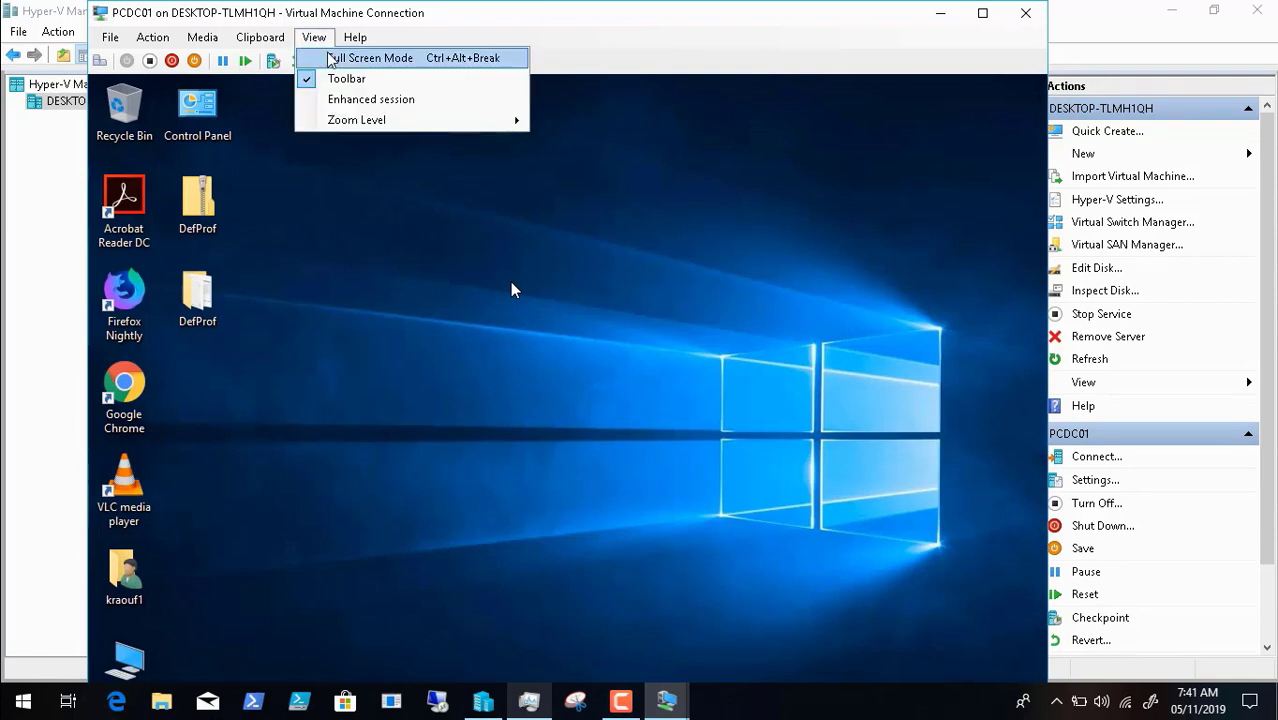
{"action": "left_click", "coordinate": [331, 60]}
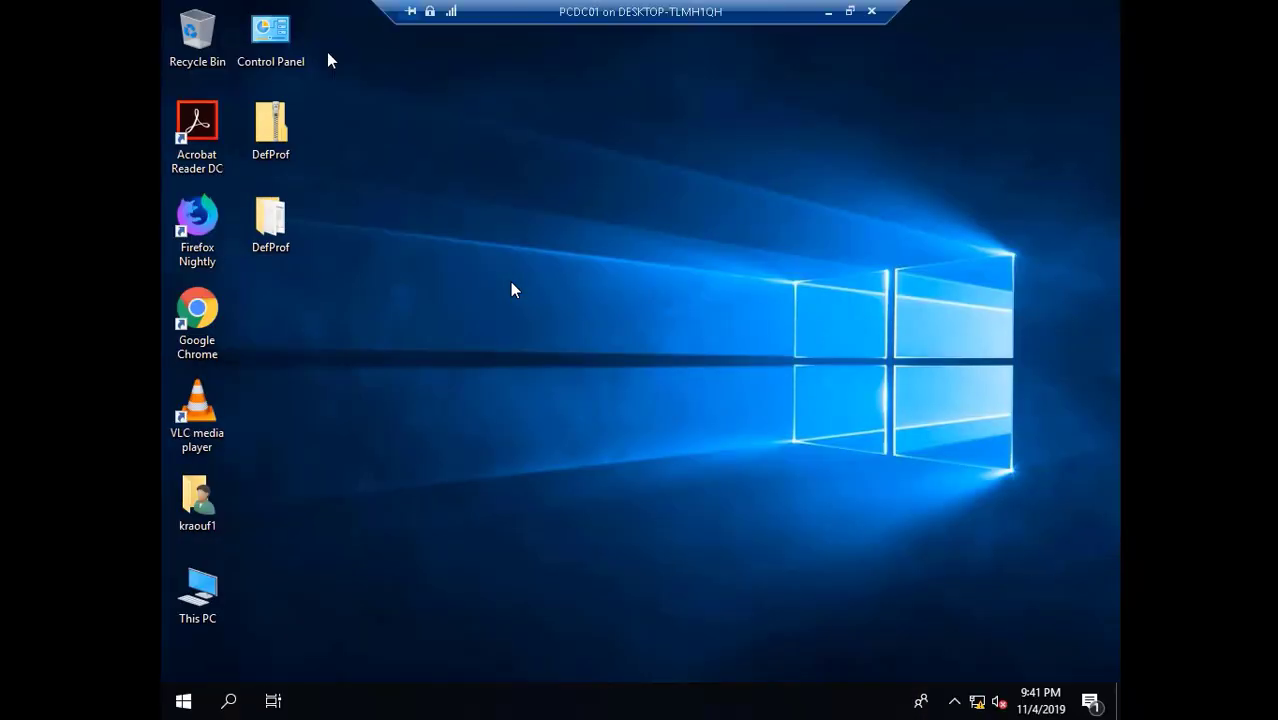
{"action": "left_click", "coordinate": [183, 700]}
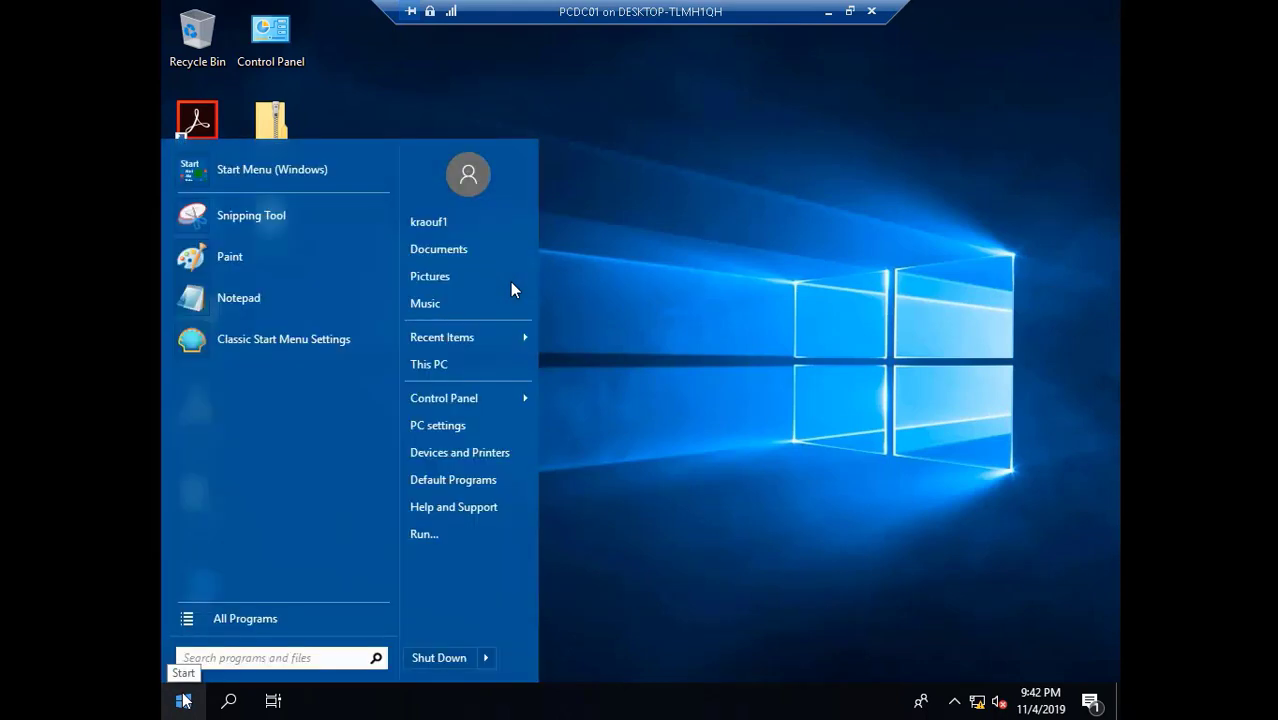
{"action": "left_click", "coordinate": [443, 538]}
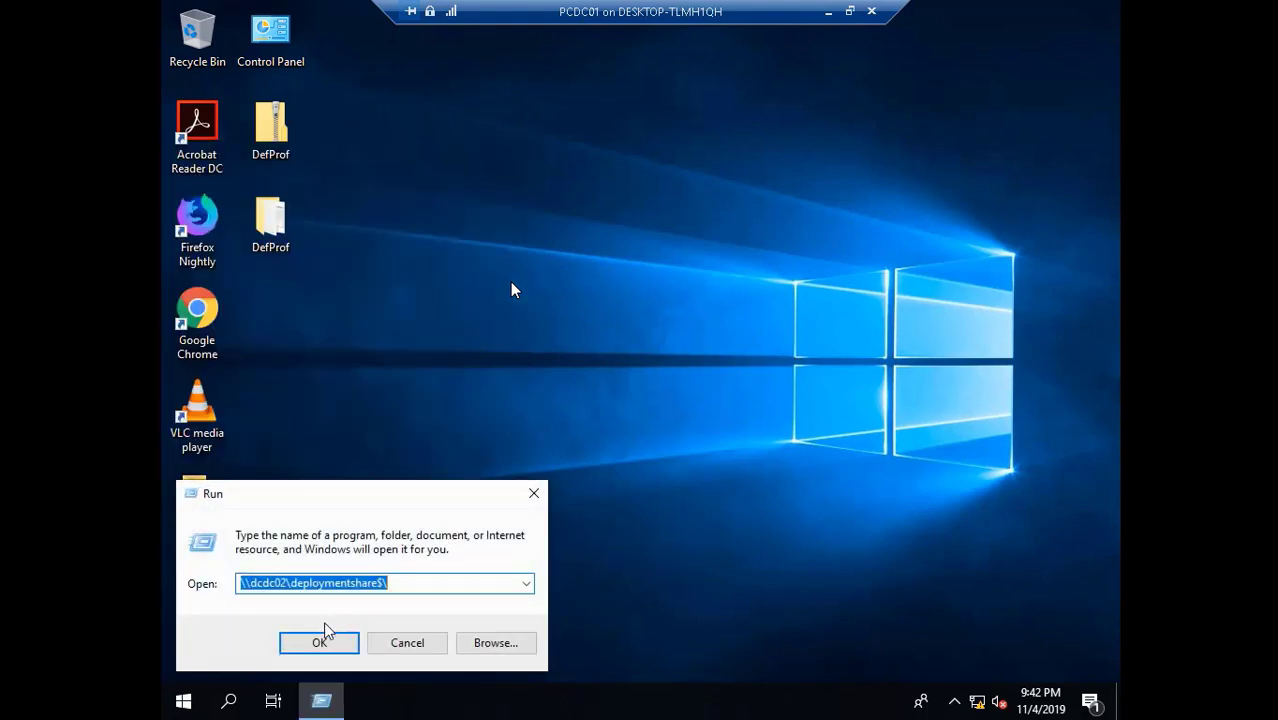
{"action": "left_click", "coordinate": [323, 640]}
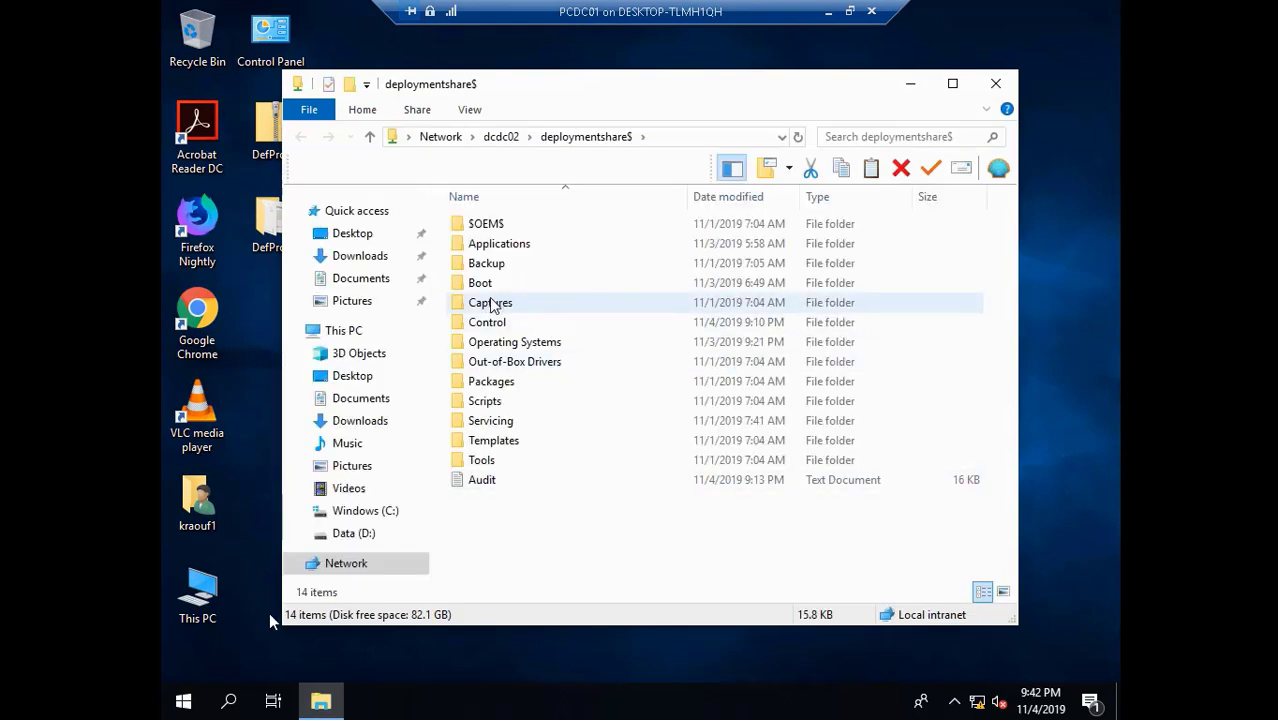
- Open the Scripts folder of the deployment share
{"action": "mouse_move", "coordinate": [72, 688]}
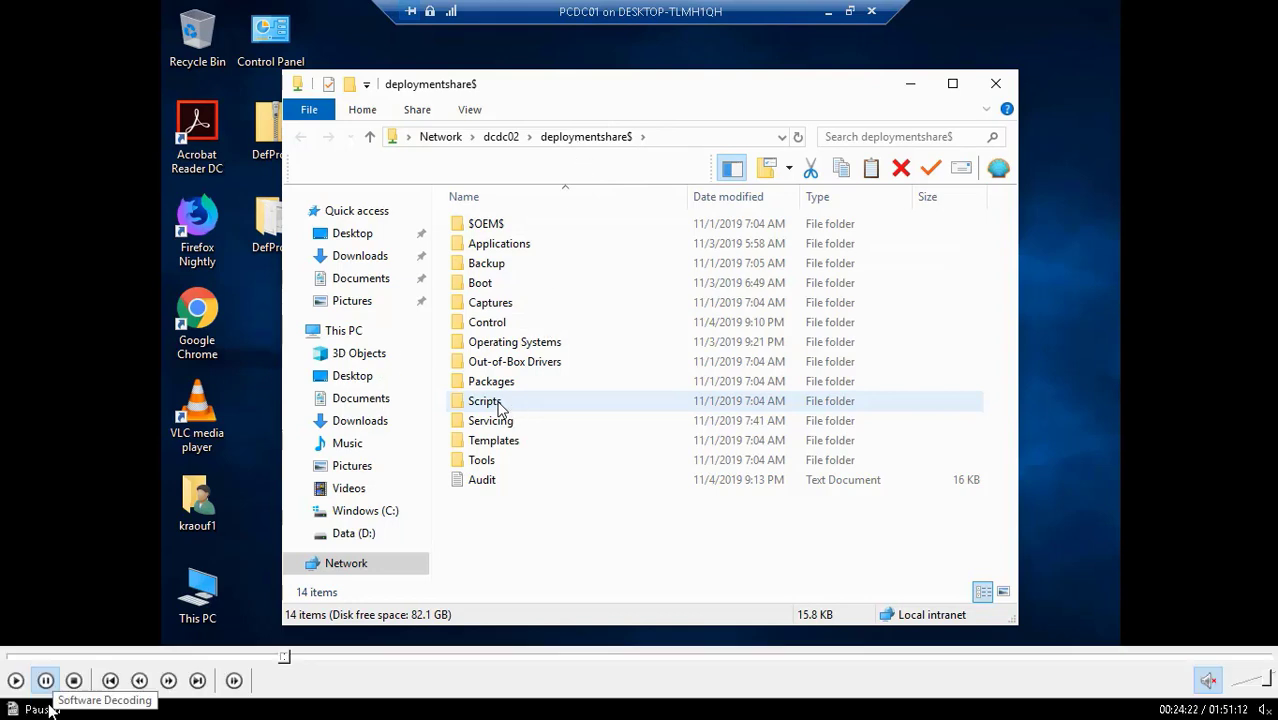
{"action": "left_click", "coordinate": [17, 681]}
{"action": "left_click", "coordinate": [17, 681]}
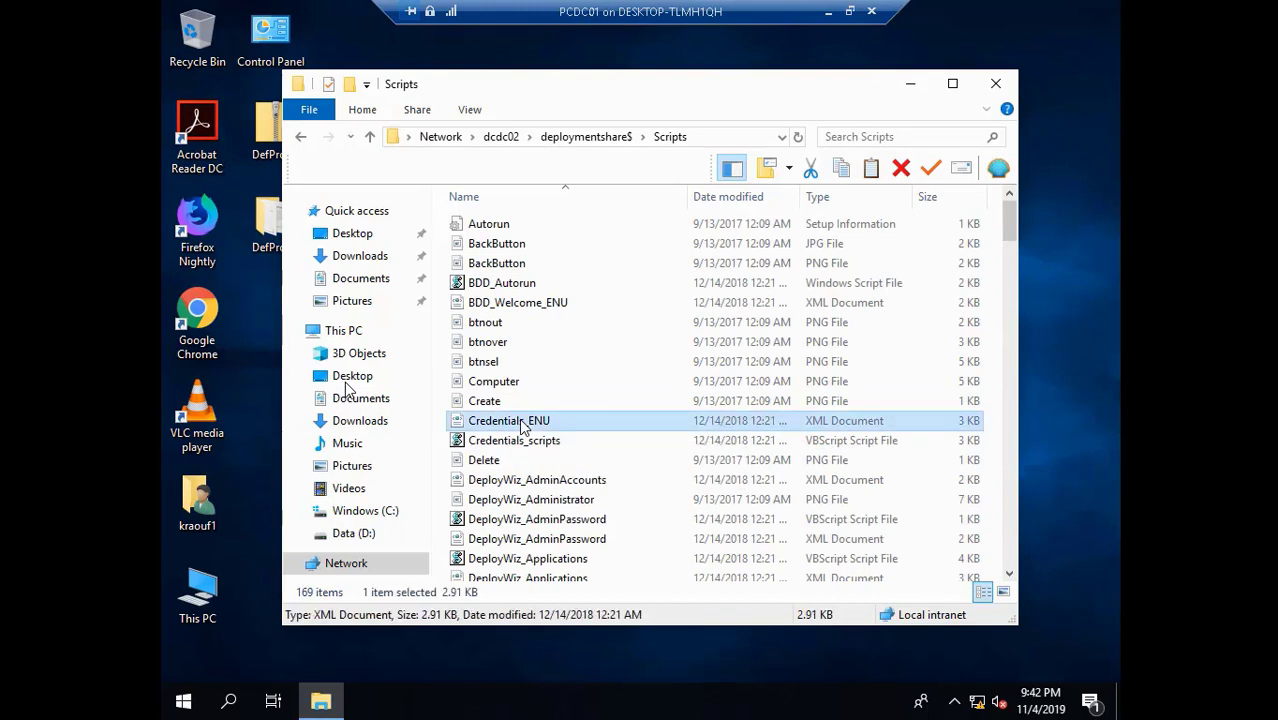
- Sort Scripts by type, run LiteTouch, and allow Microsoft Deployment Toolkit in the UAC prompt
{"action": "left_click", "coordinate": [837, 204]}
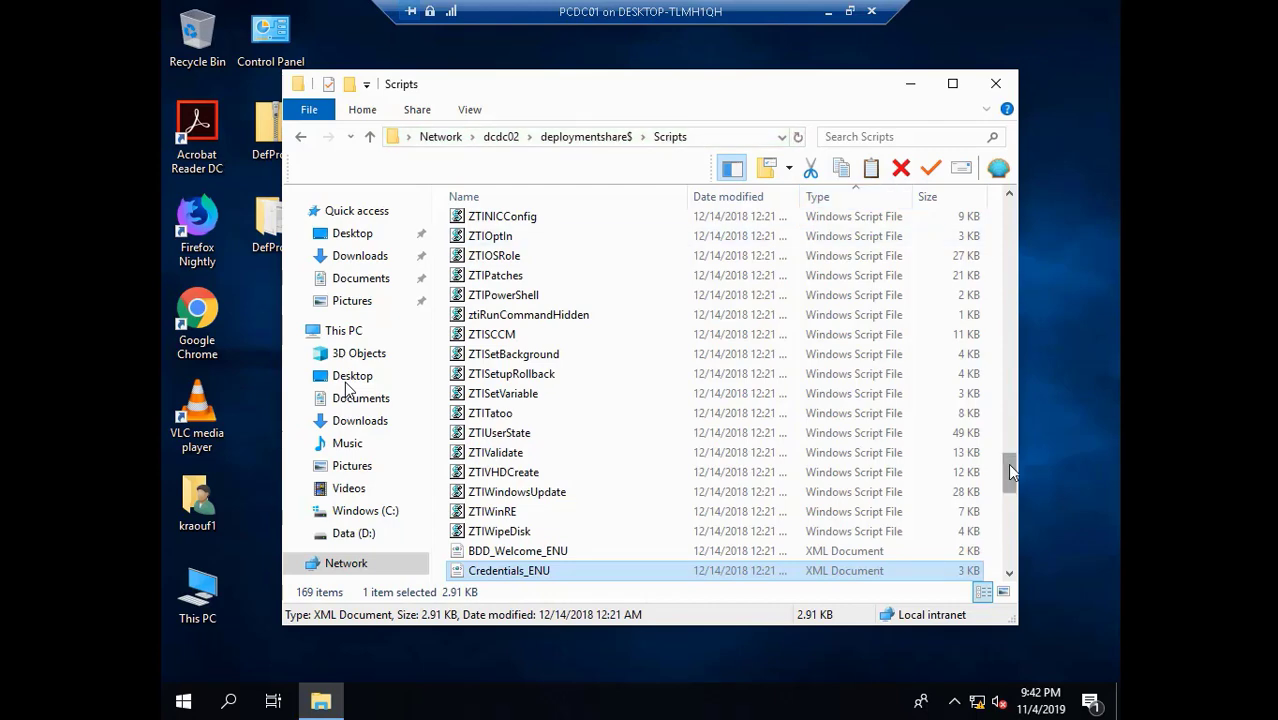
{"action": "left_click_drag", "start_coordinate": [1007, 463], "coordinate": [1008, 437]}
{"action": "left_click_drag", "start_coordinate": [1010, 436], "coordinate": [1024, 321]}
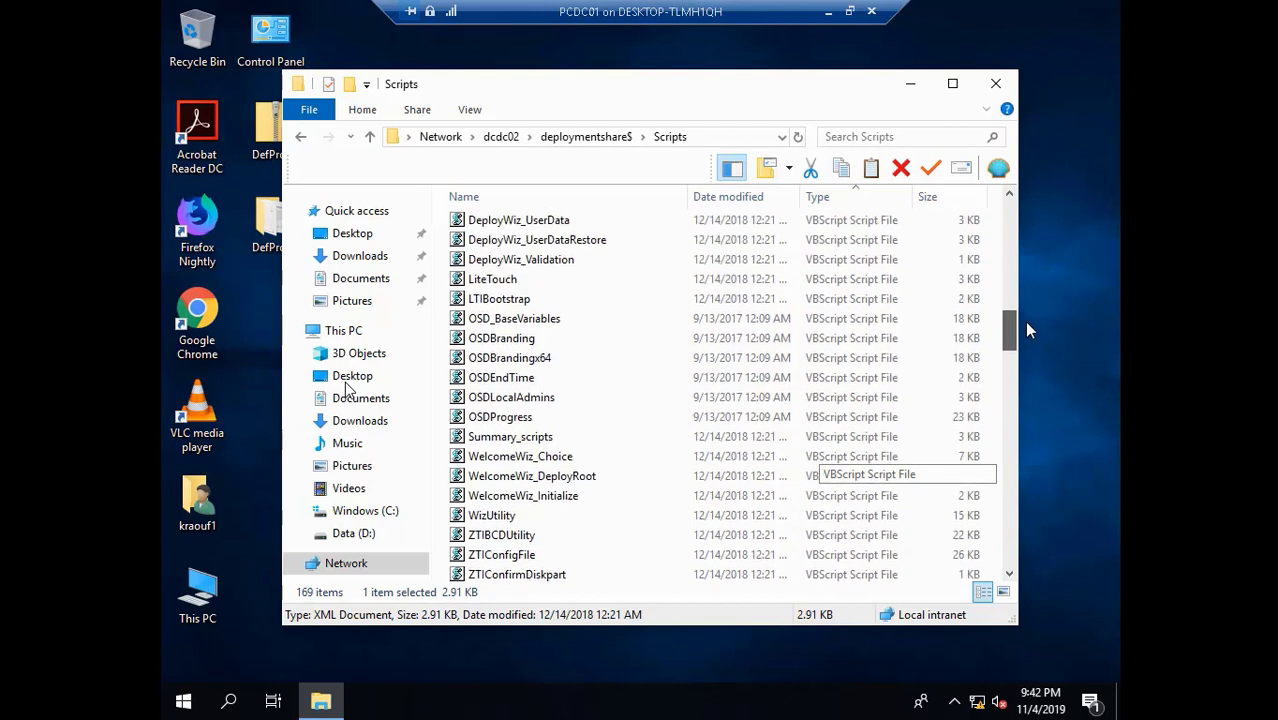
{"action": "left_click", "coordinate": [495, 283]}
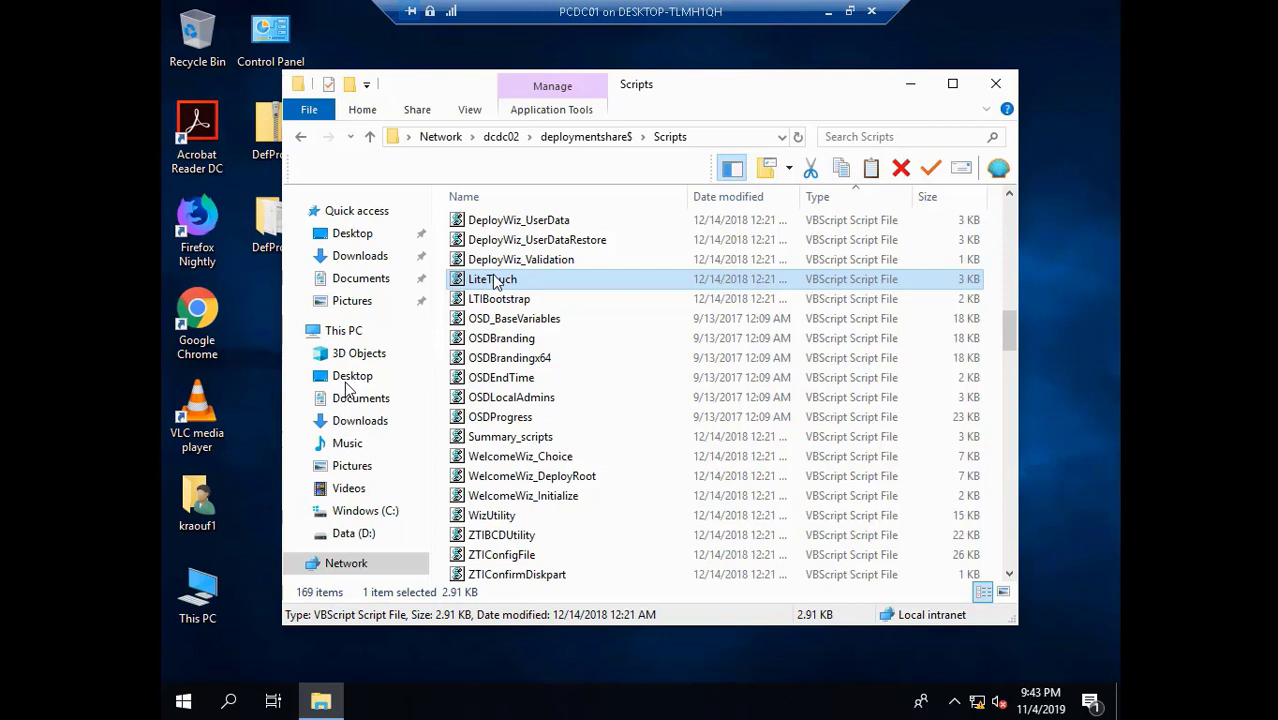
{"action": "left_click", "coordinate": [910, 97]}
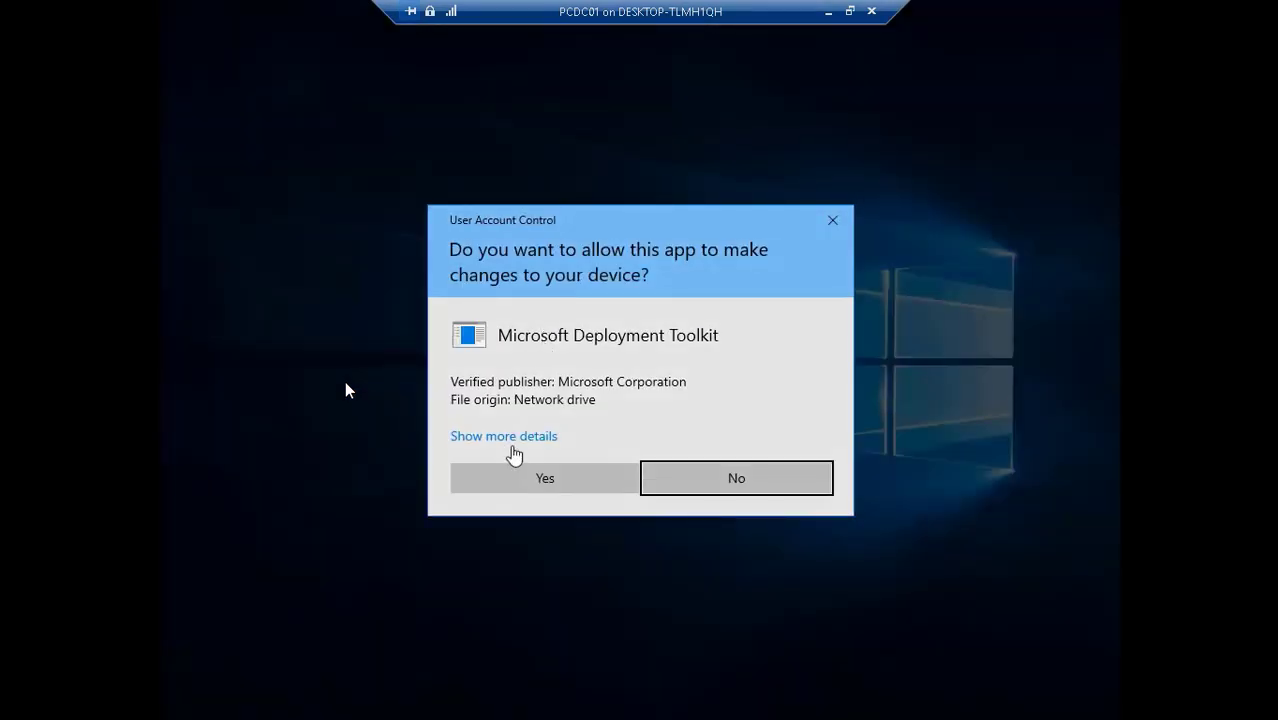
{"action": "left_click", "coordinate": [502, 484]}
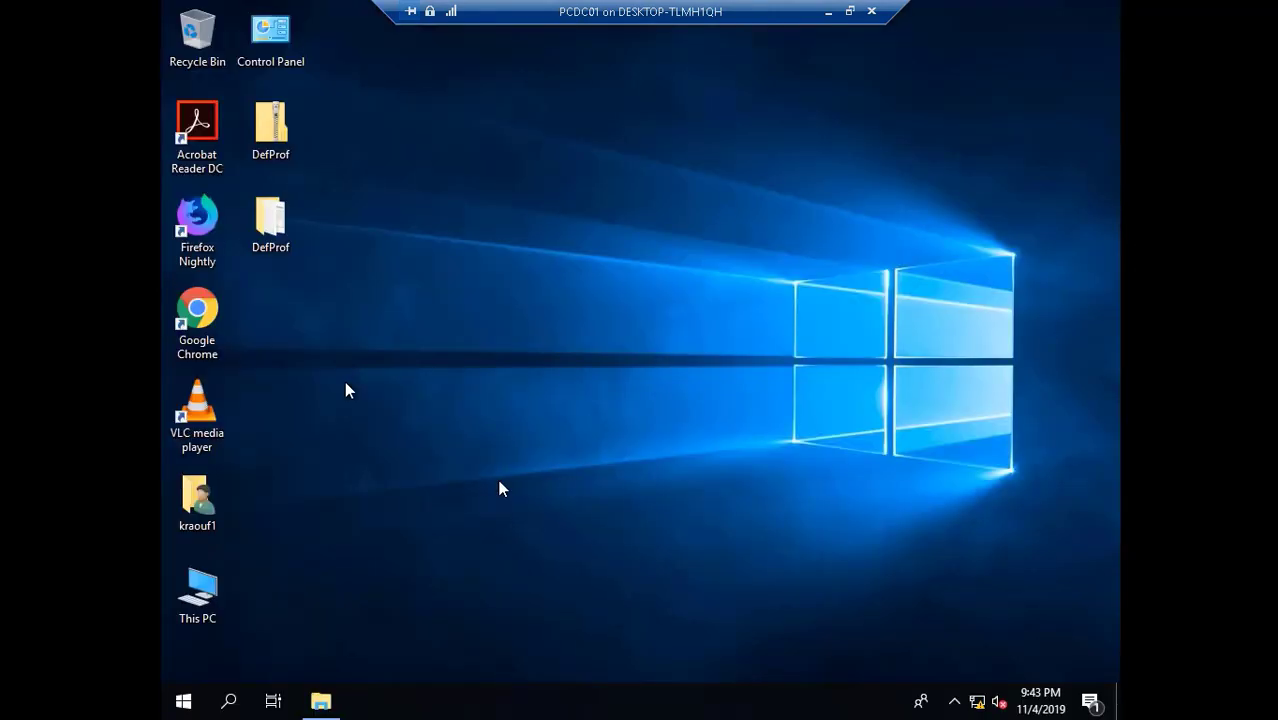
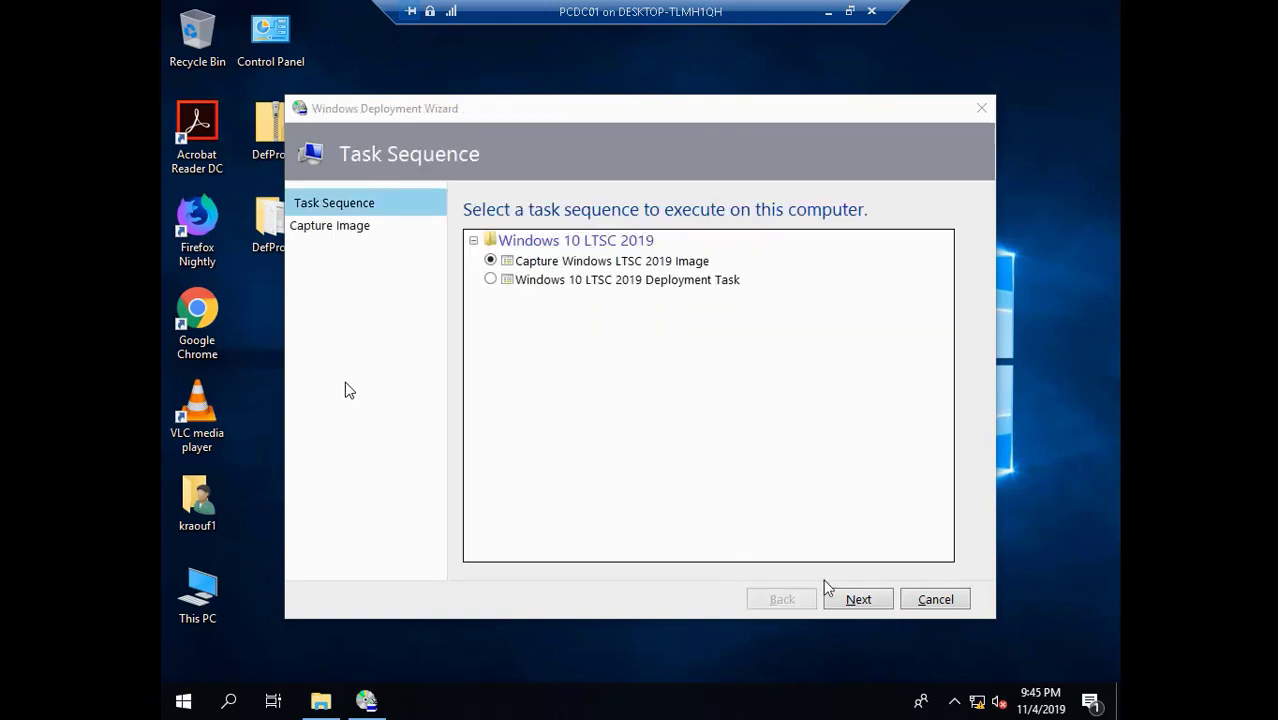
- Continue with the Capture Windows LTSC 2019 Image sequence and choose to capture this reference computer
{"action": "left_click", "coordinate": [854, 600]}
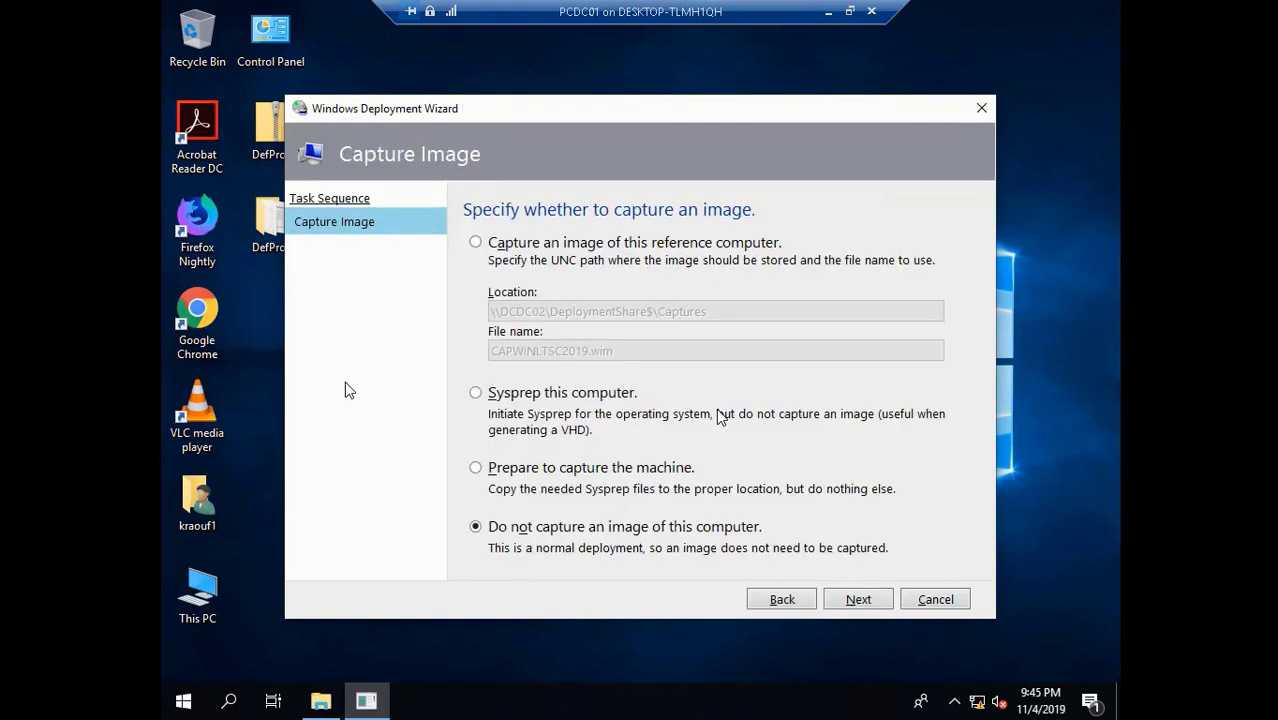
{"action": "left_click", "coordinate": [476, 244]}
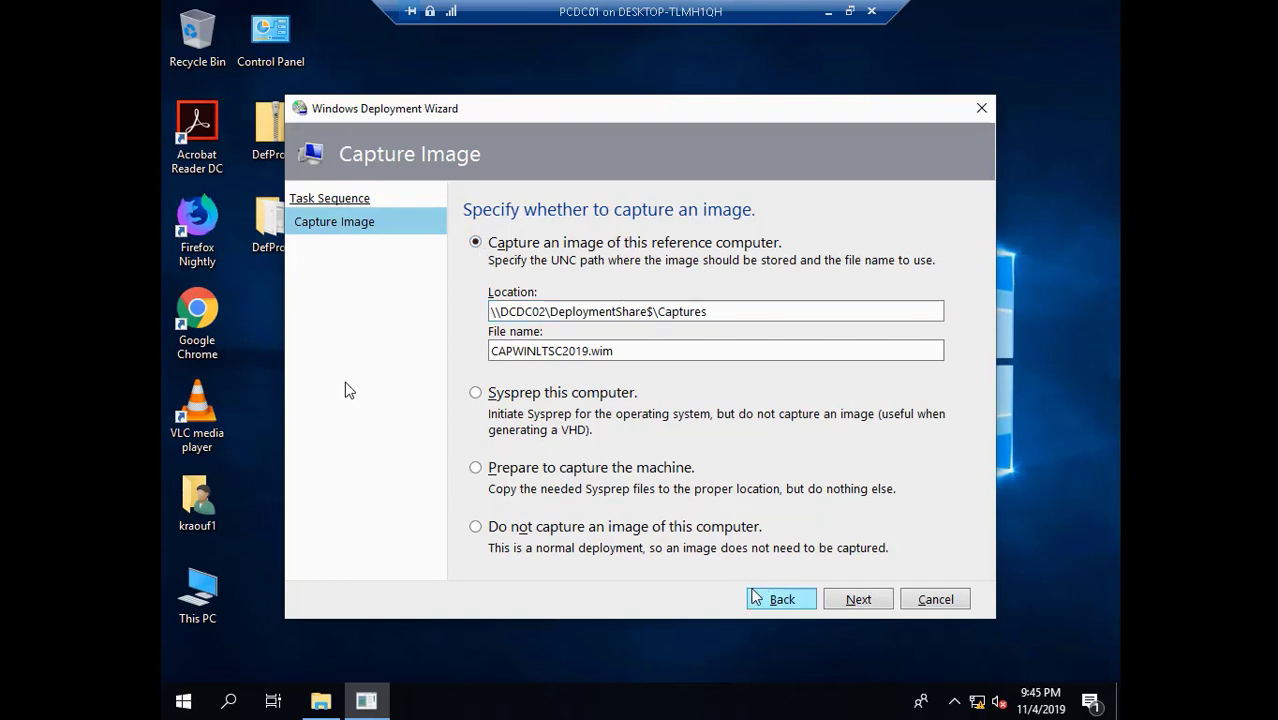
- Finish the Windows Deployment Wizard to start the CAPWINLTSC2019 capture
{"action": "left_click", "coordinate": [858, 600]}
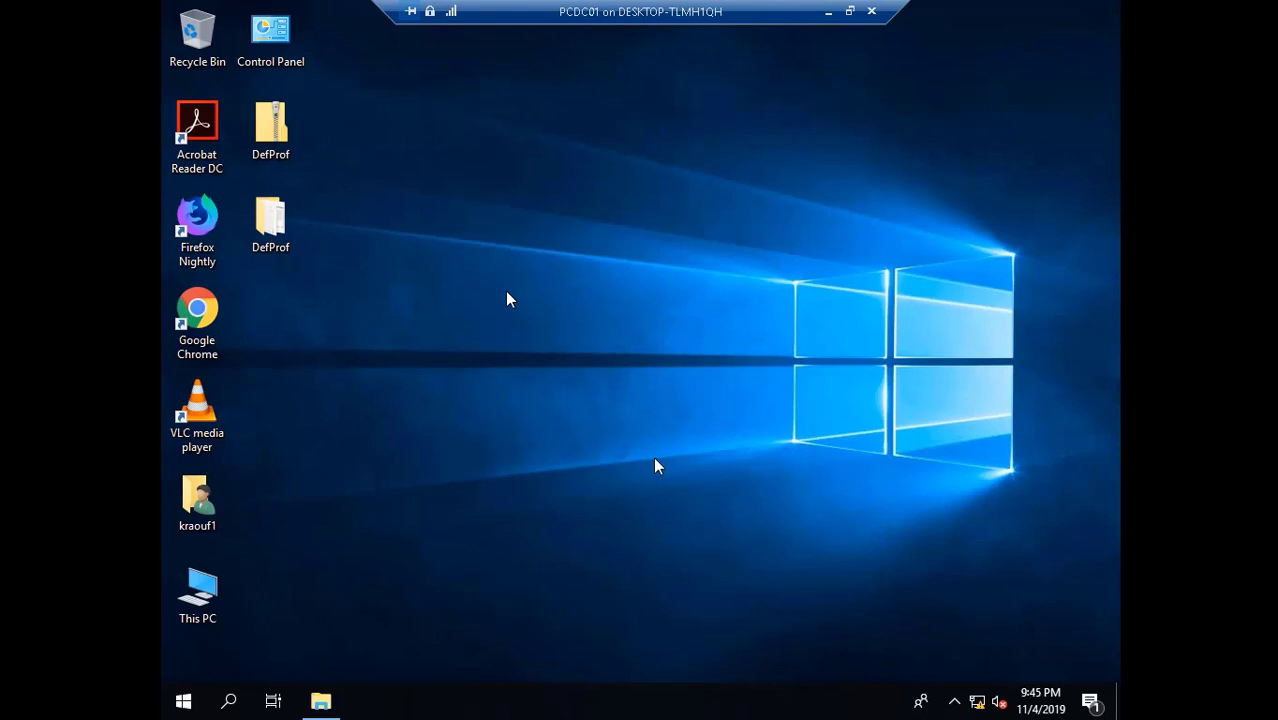
- Wait while the CAPWINLTSC2019 task sequence runs up to the Execute Sysprep action
{"action": "mouse_move", "coordinate": [575, 712]}
{"action": "left_click", "coordinate": [334, 659]}
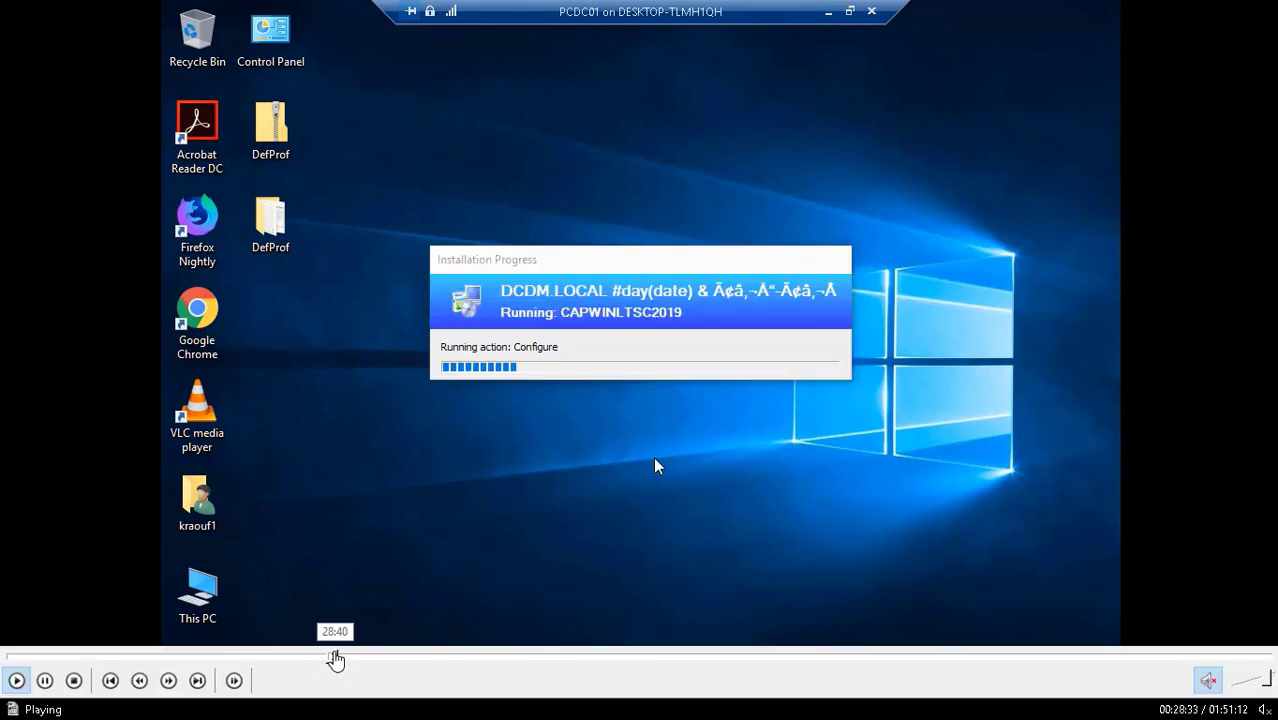
{"action": "left_click", "coordinate": [331, 659]}
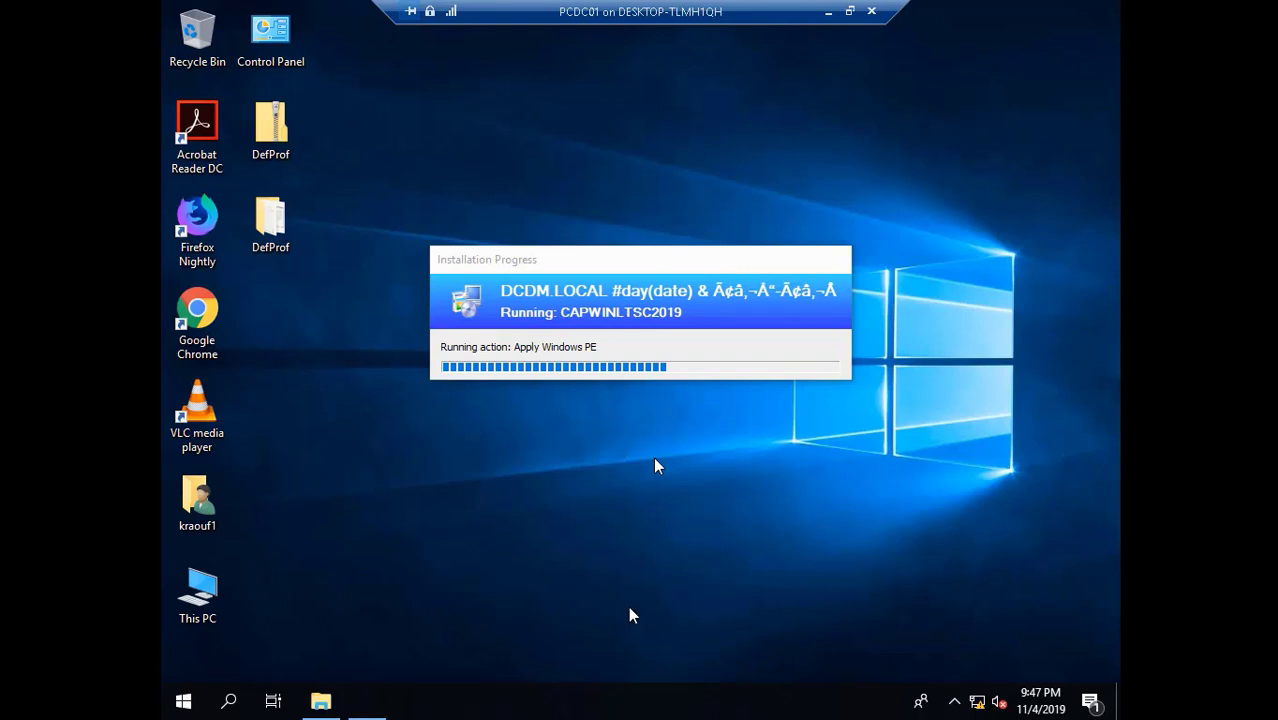
{"action": "mouse_move", "coordinate": [296, 648]}
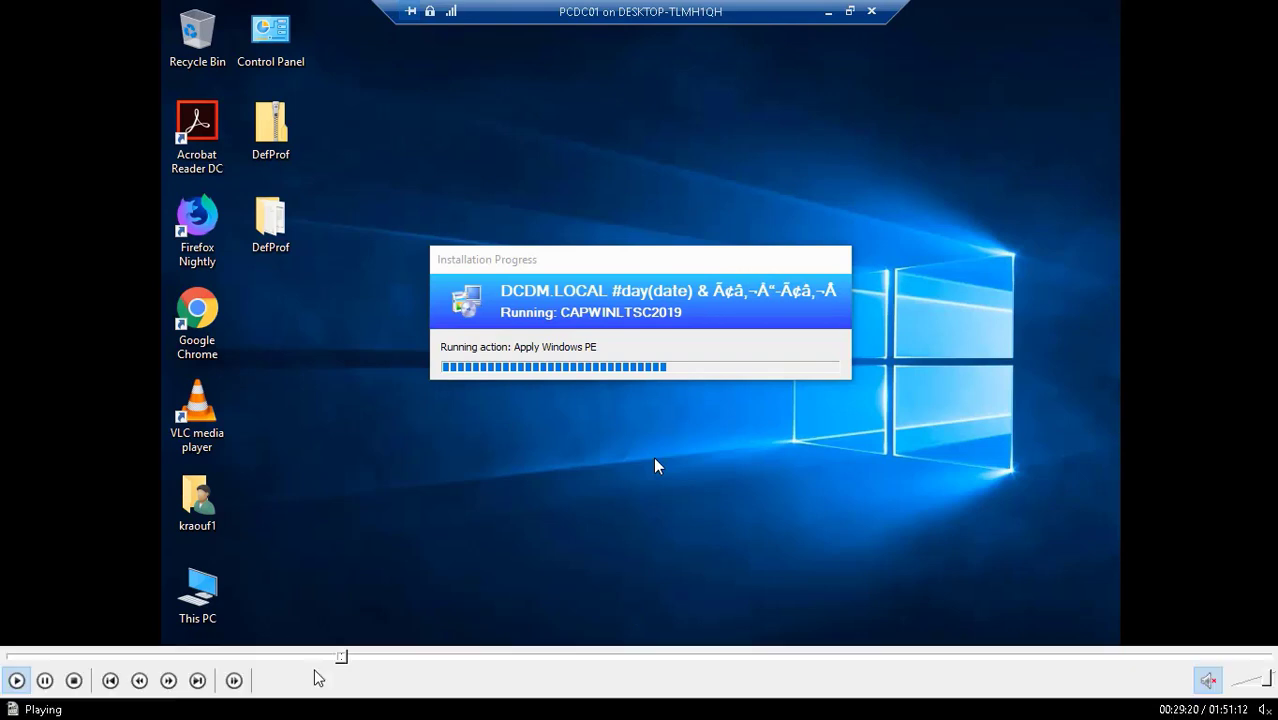
{"action": "left_click", "coordinate": [347, 660]}
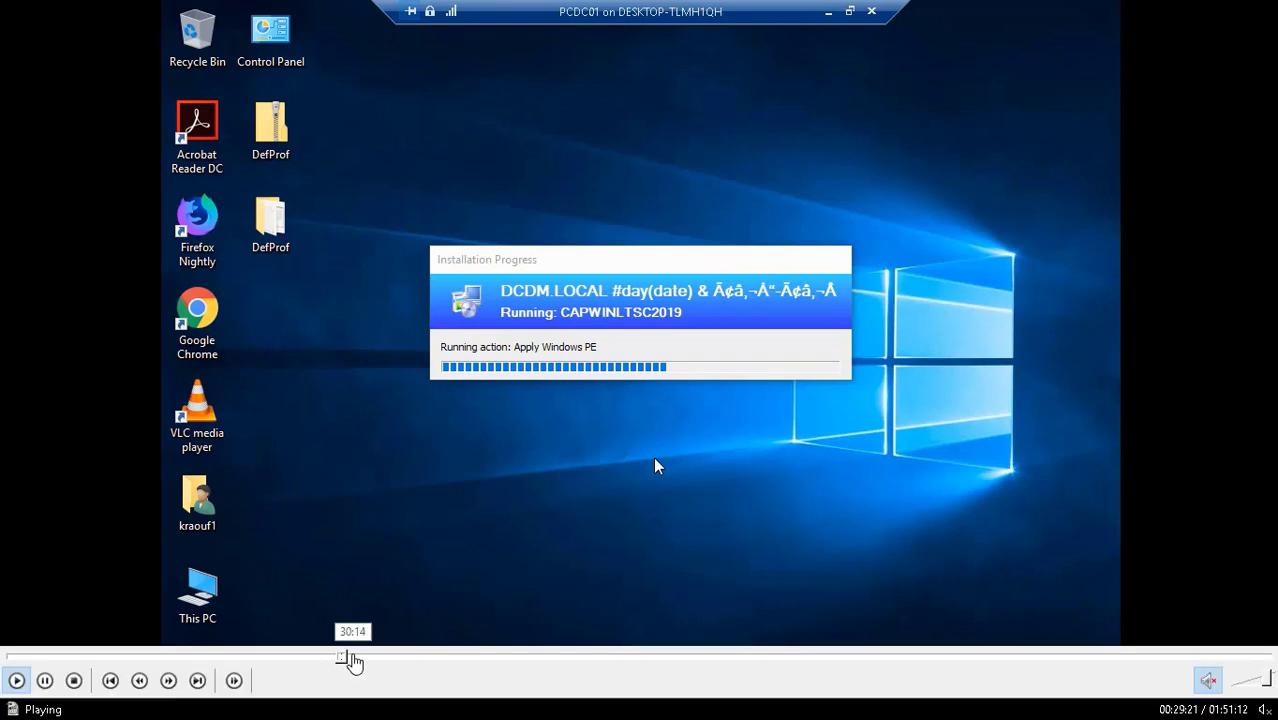
{"action": "left_click", "coordinate": [350, 658]}
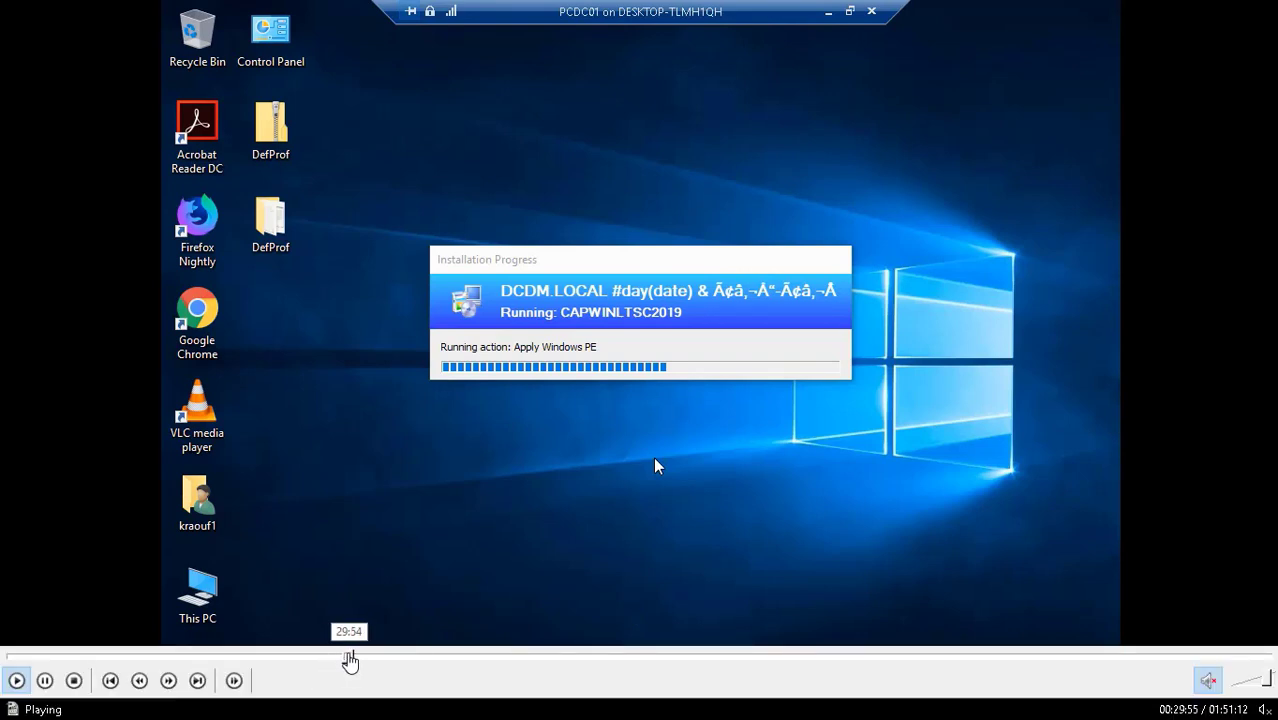
{"action": "left_click", "coordinate": [354, 658]}
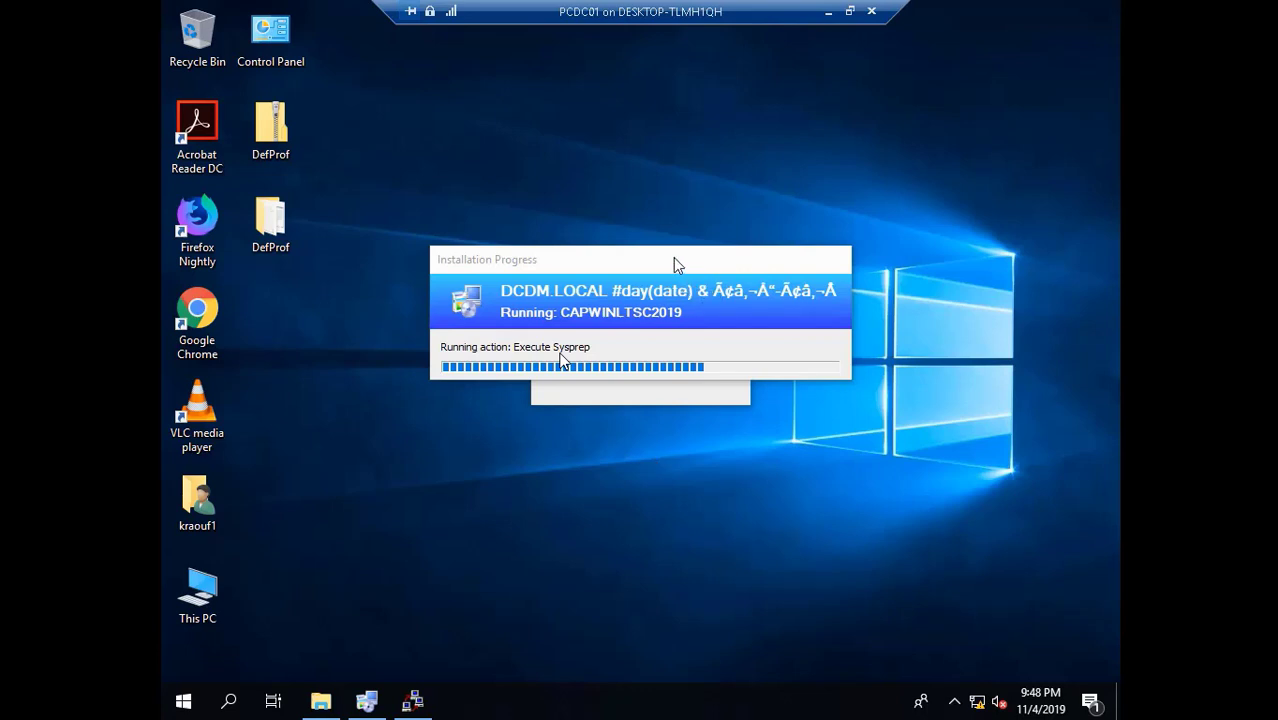
- Move the Installation Progress window up to reveal Sysprep's generalize phase
{"action": "left_click_drag", "start_coordinate": [681, 268], "coordinate": [659, 118]}
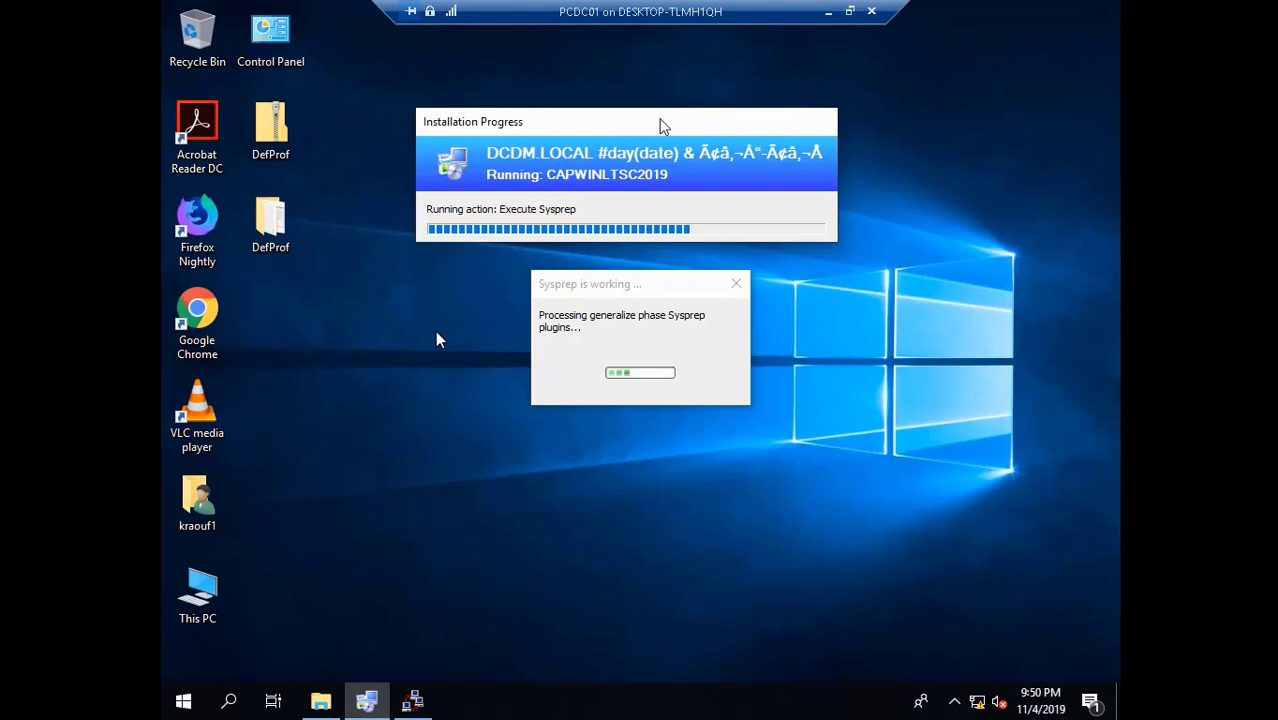
- Minimise the PCDC01 session, then reopen it to see progress at Create WIM
{"action": "left_click", "coordinate": [834, 10]}
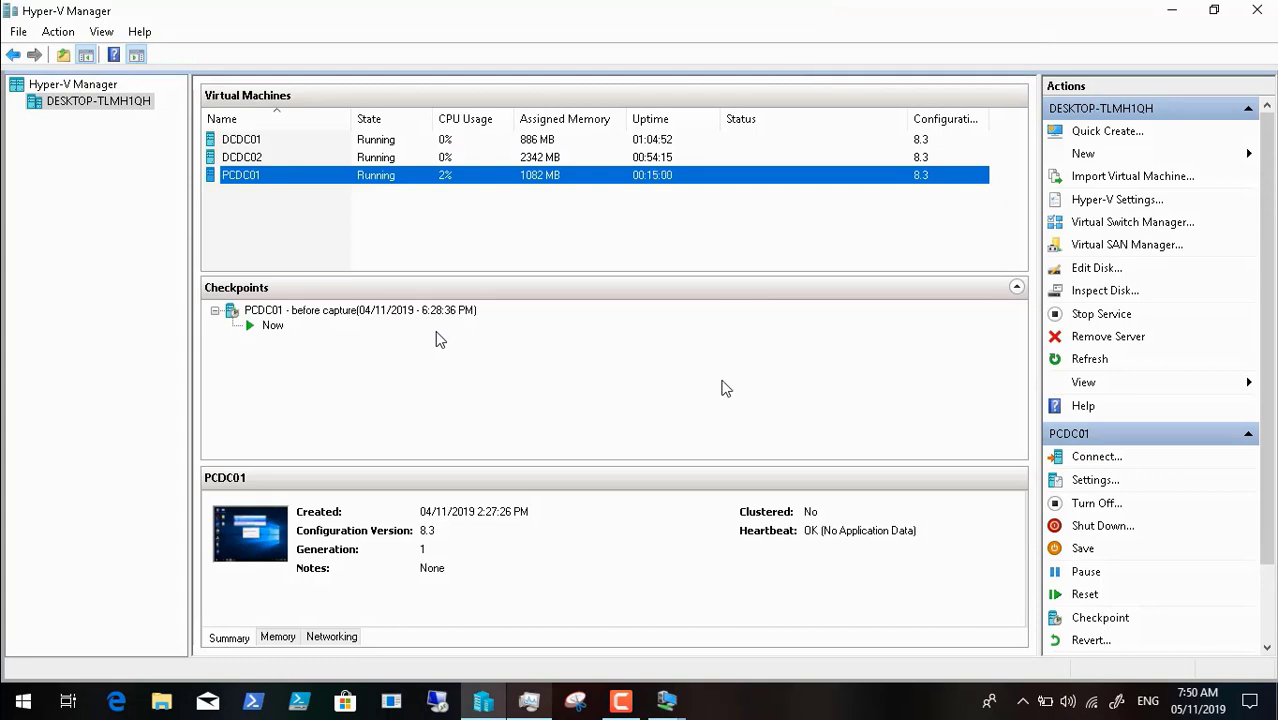
{"action": "left_click", "coordinate": [621, 700]}
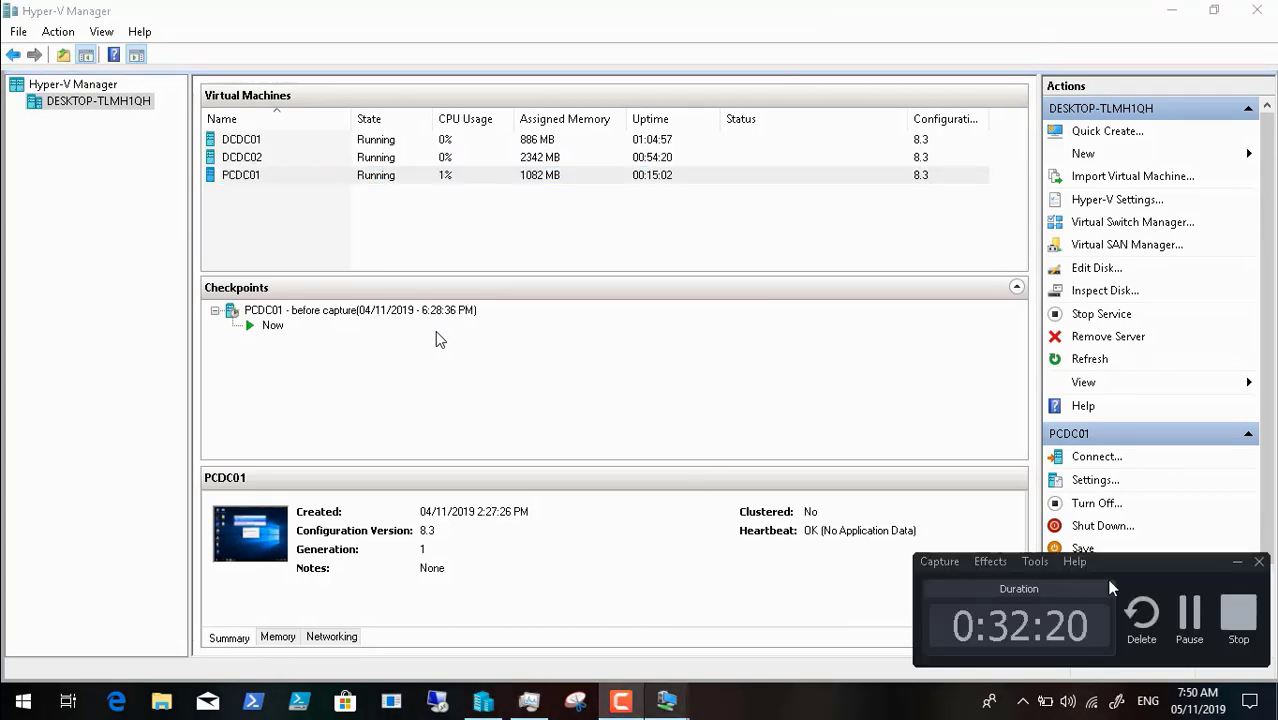
{"action": "left_click", "coordinate": [1189, 613]}
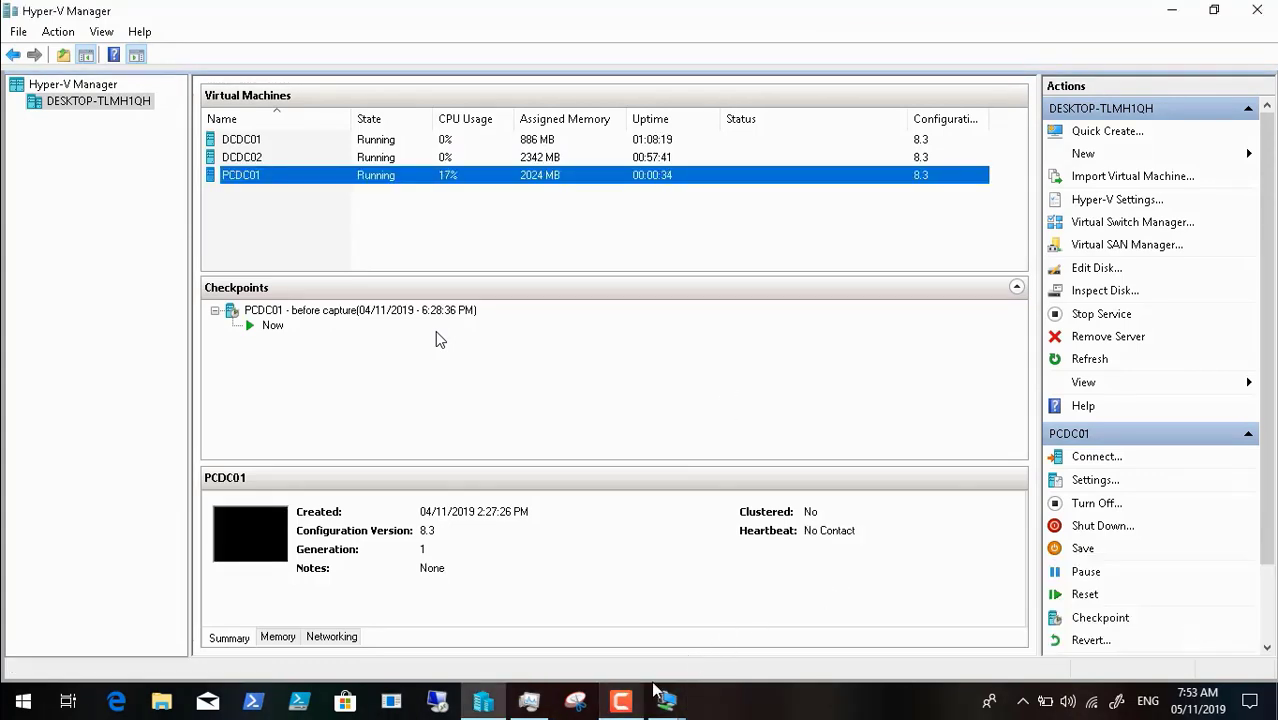
{"action": "mouse_move", "coordinate": [666, 700]}
{"action": "left_click", "coordinate": [754, 620]}
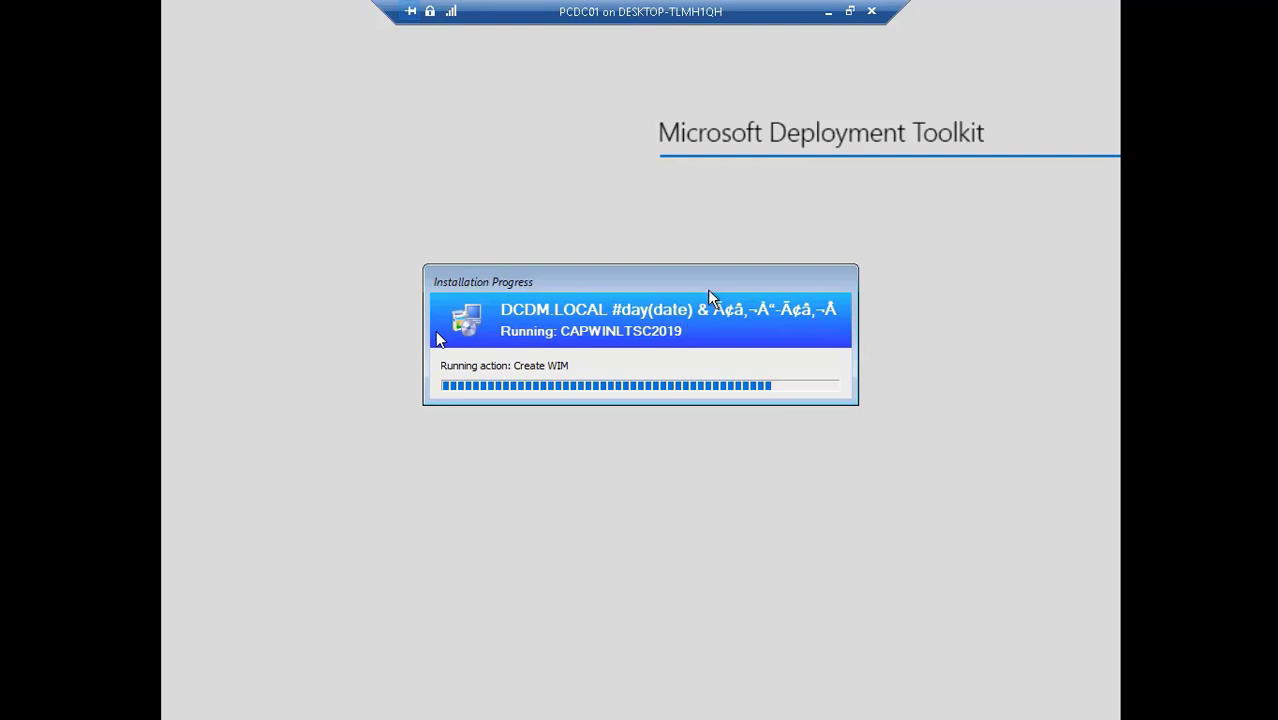
- Minimise the PCDC01 session and pause the screen recording, returning to Hyper-V Manager
{"action": "left_click", "coordinate": [828, 11]}
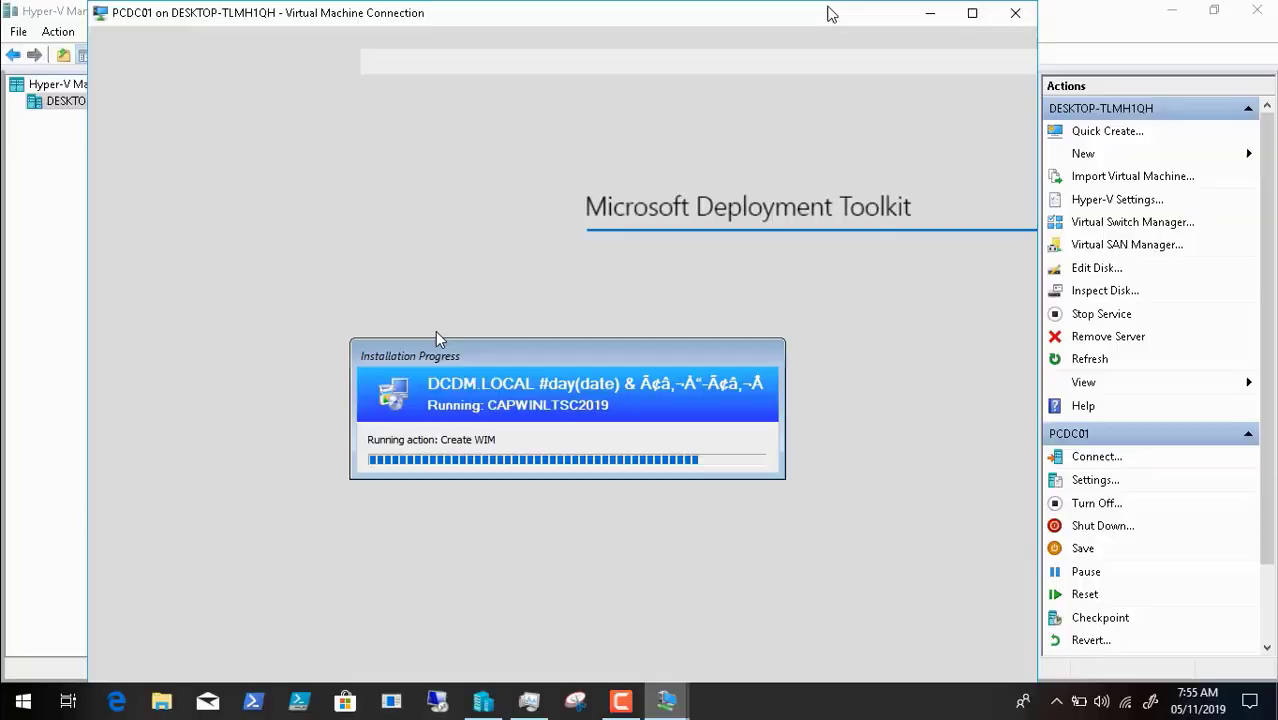
{"action": "left_click", "coordinate": [621, 701]}
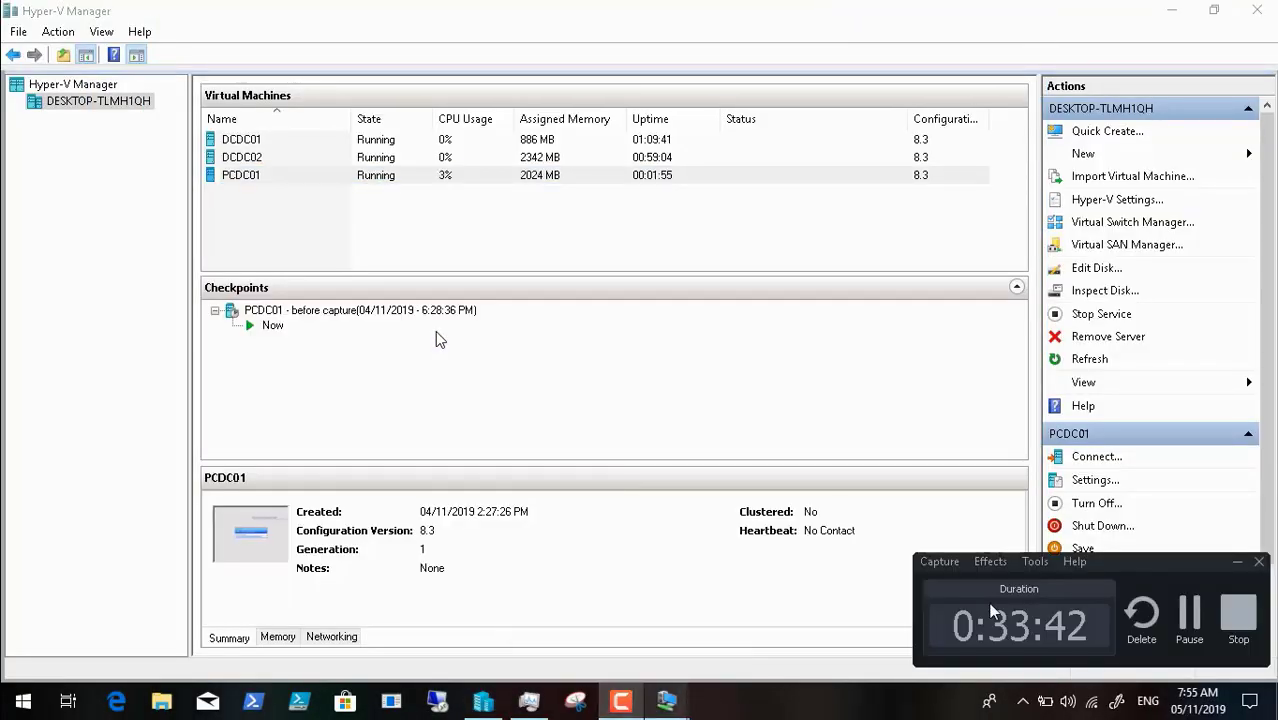
{"action": "left_click", "coordinate": [1190, 612]}
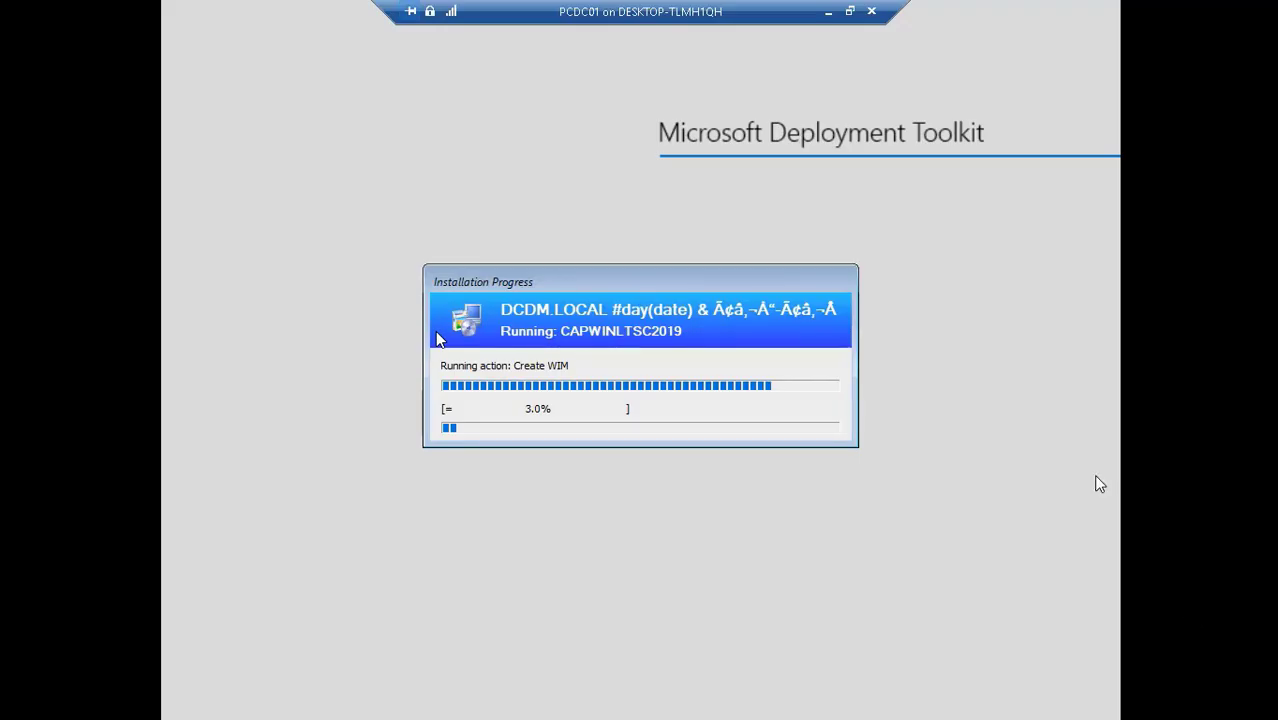
{"action": "left_click", "coordinate": [828, 11]}
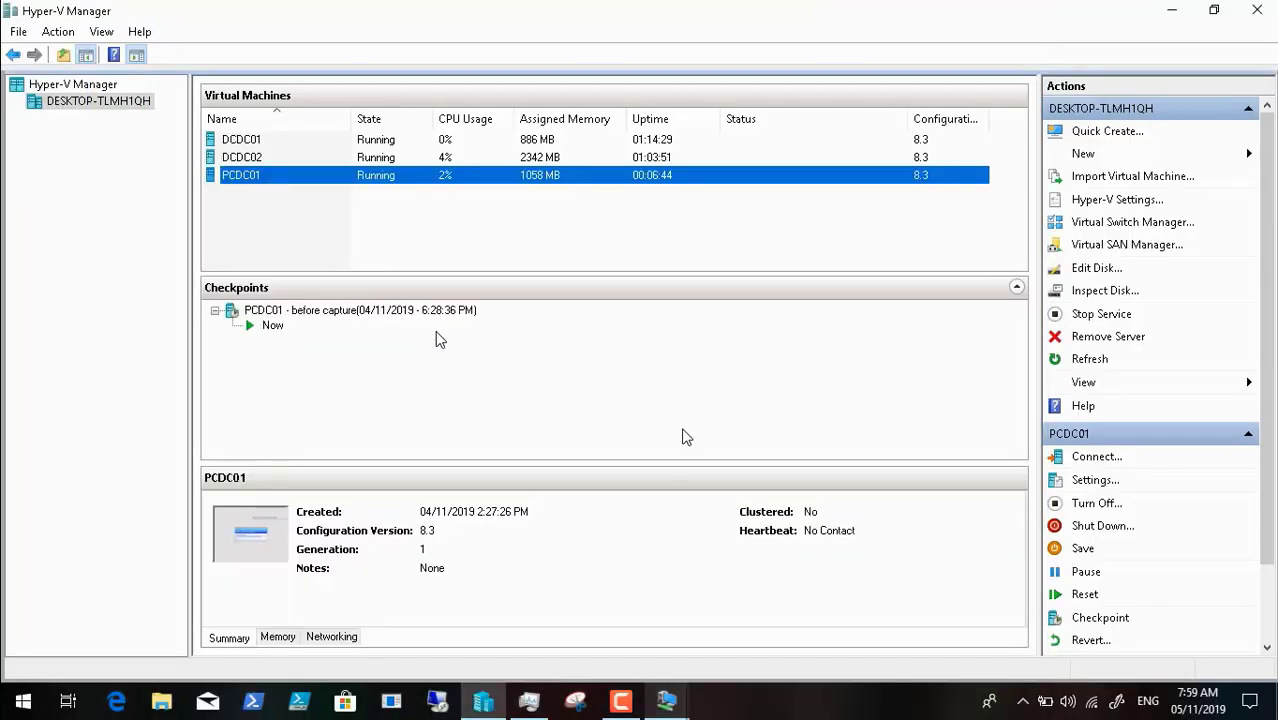
{"action": "left_click", "coordinate": [621, 701]}
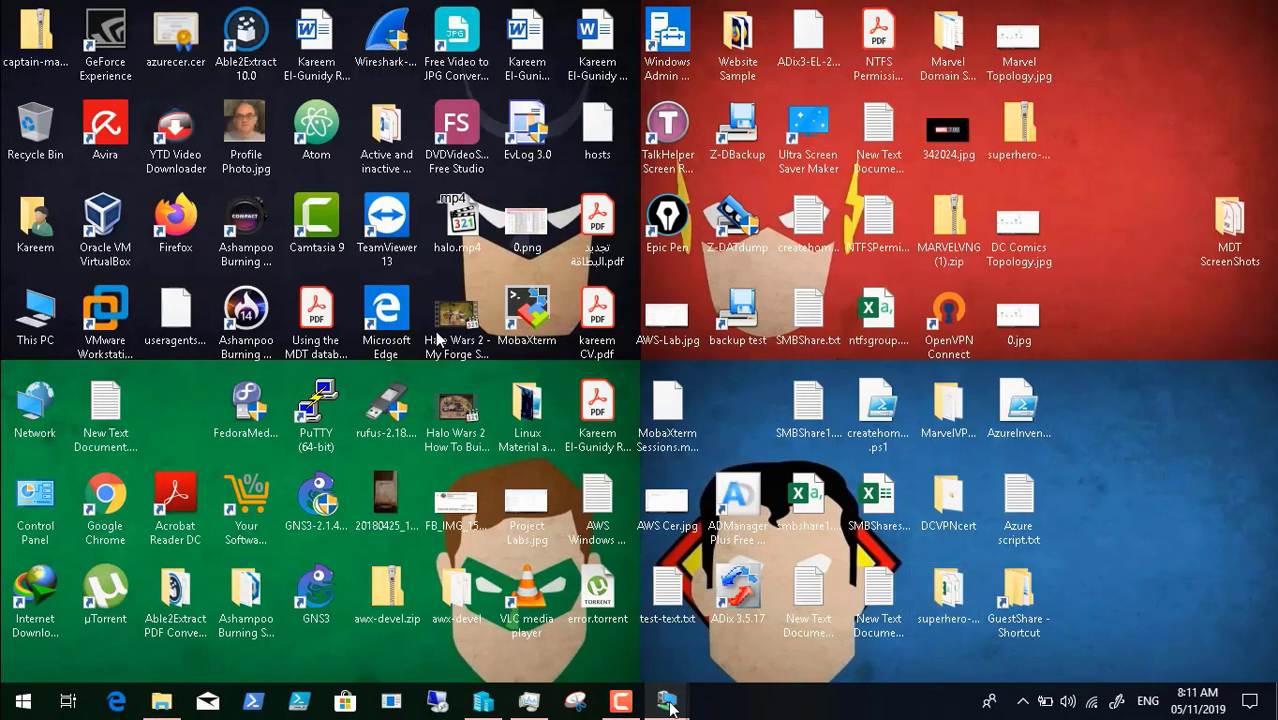
- Check PCDC01's Create WIM progress twice, minimising it and pausing the recorder each time
{"action": "mouse_move", "coordinate": [666, 703]}
{"action": "left_click", "coordinate": [759, 611]}
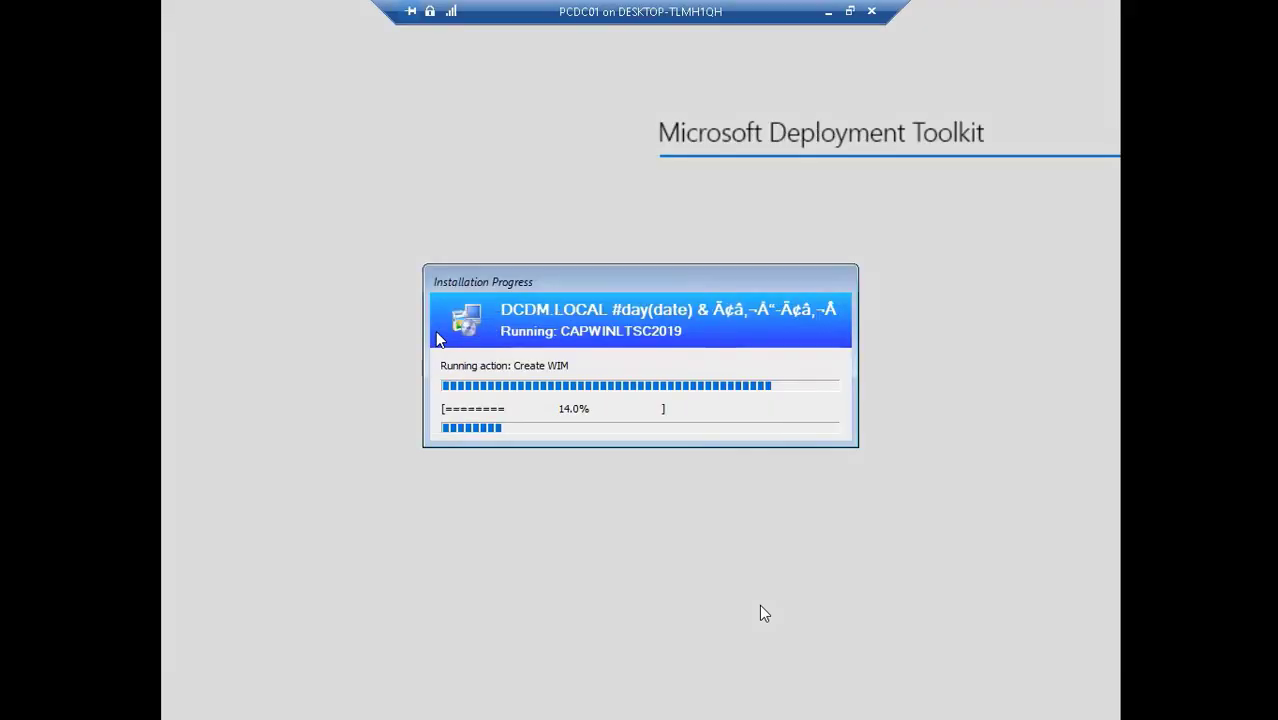
{"action": "left_click", "coordinate": [830, 14]}
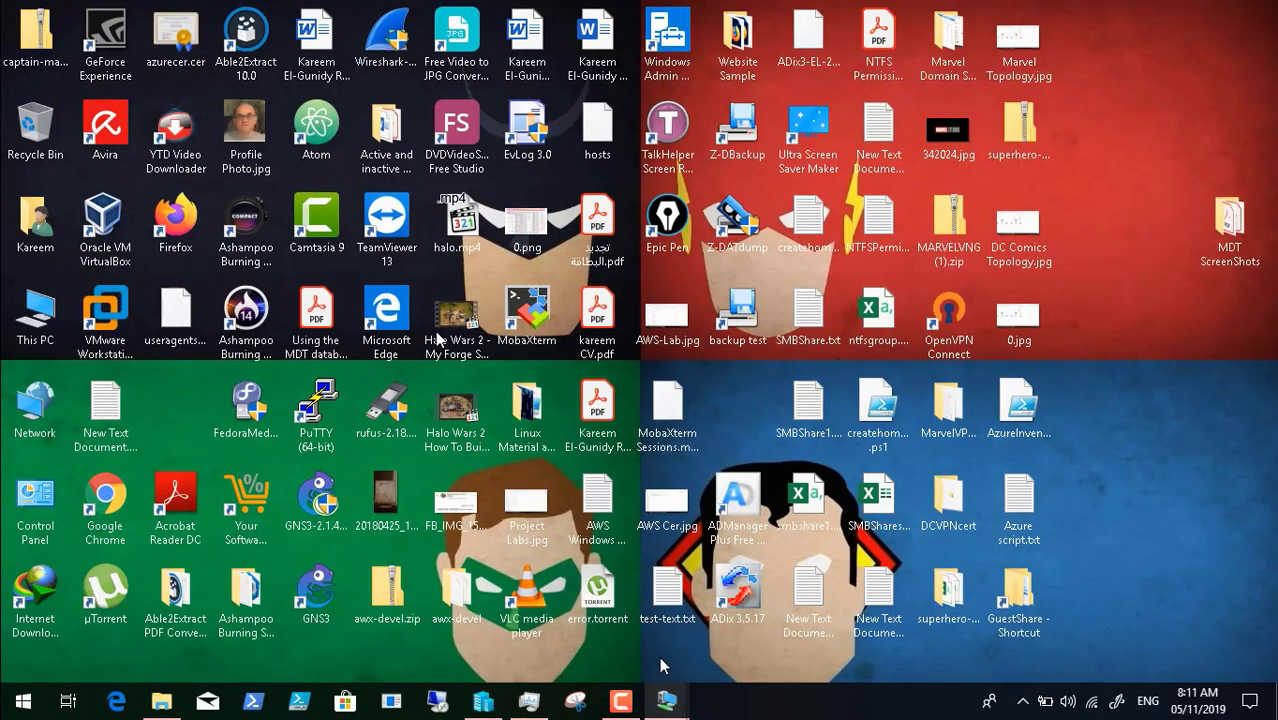
{"action": "left_click", "coordinate": [624, 700]}
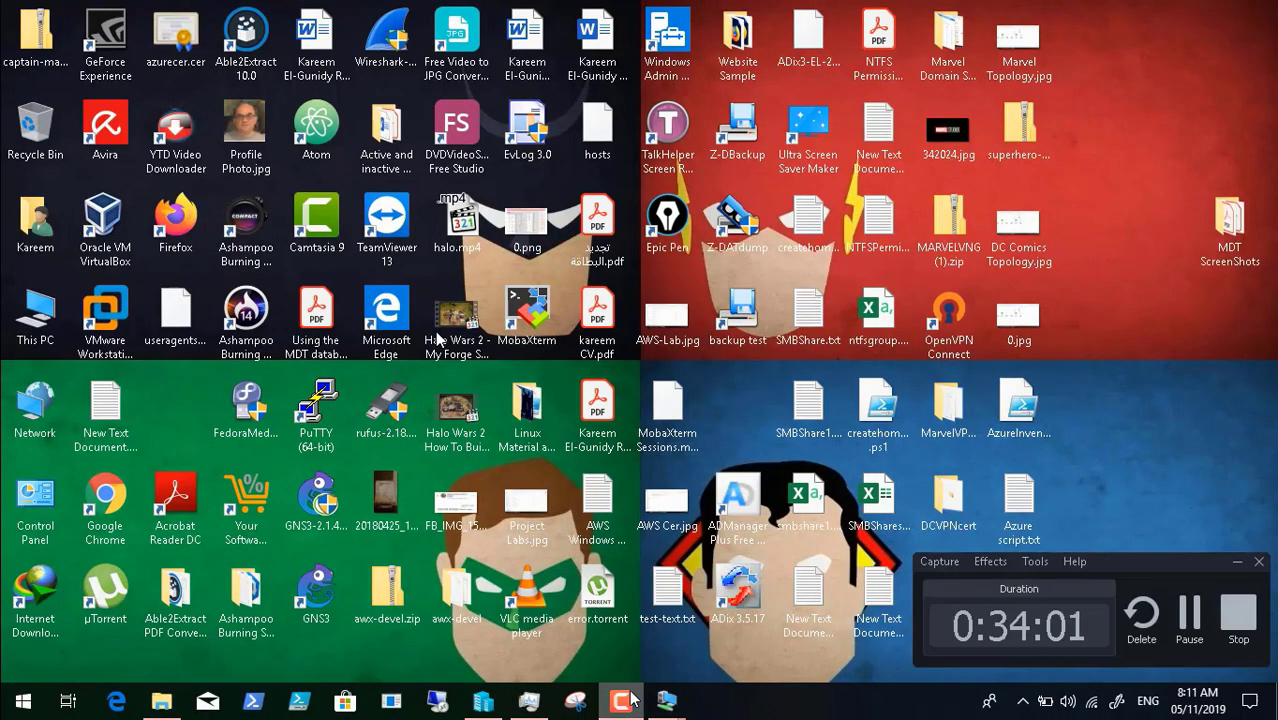
{"action": "left_click", "coordinate": [1189, 608]}
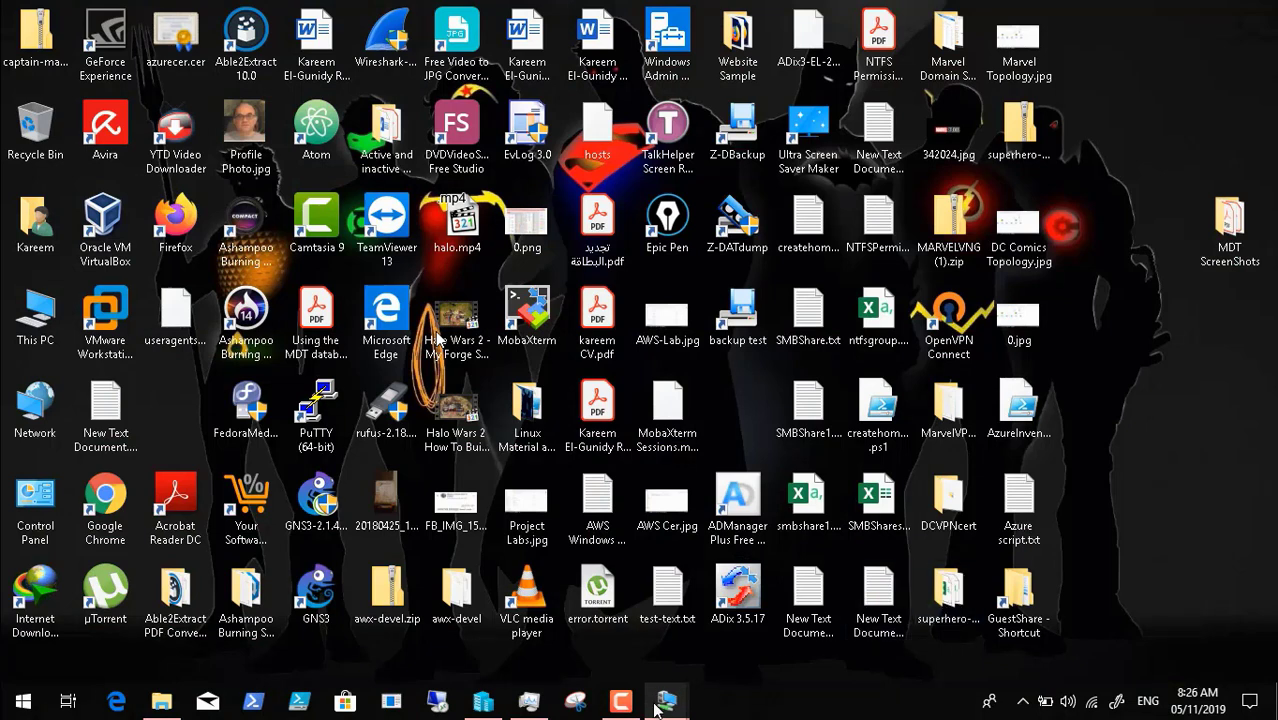
{"action": "mouse_move", "coordinate": [664, 702]}
{"action": "left_click", "coordinate": [743, 642]}
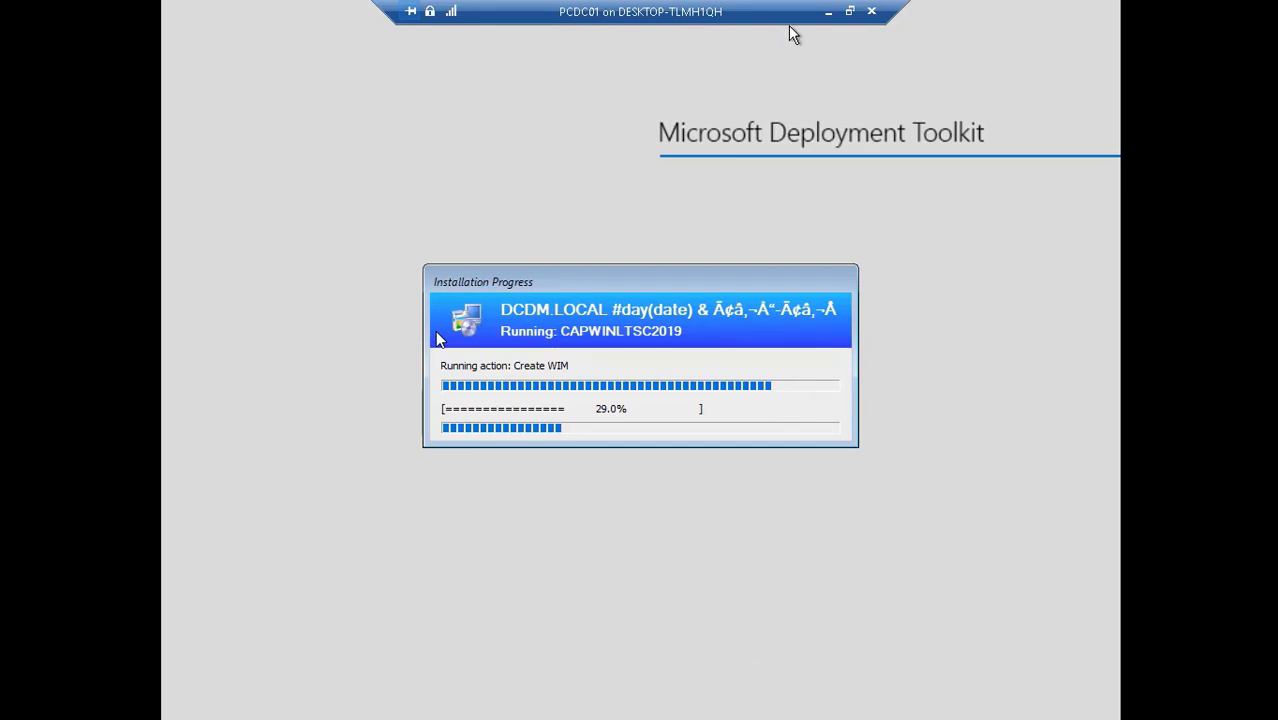
{"action": "left_click", "coordinate": [828, 11]}
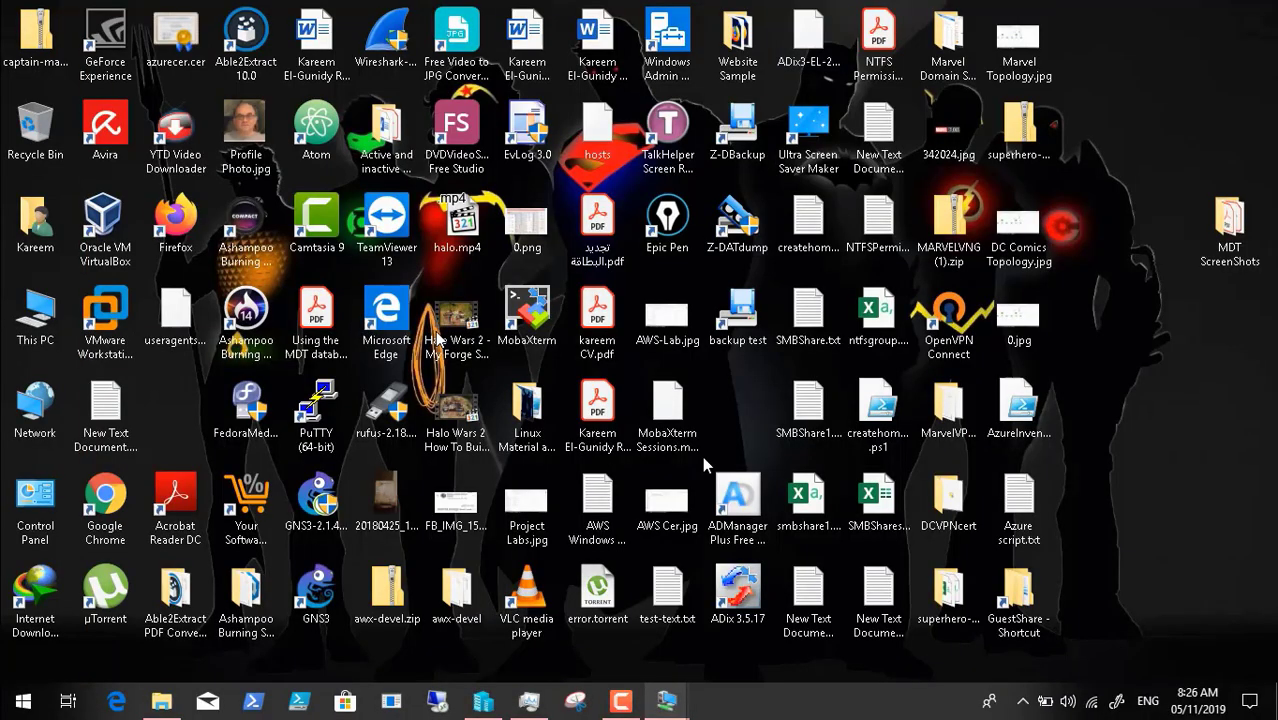
{"action": "left_click", "coordinate": [633, 702]}
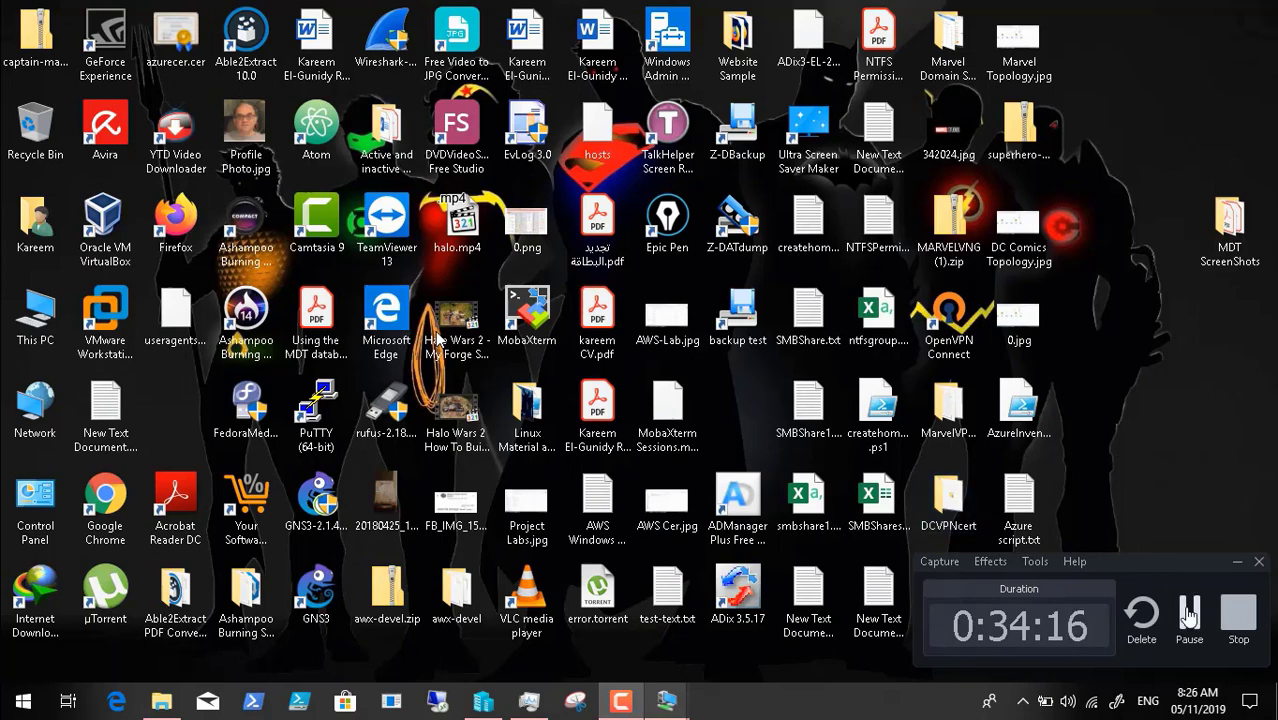
{"action": "left_click", "coordinate": [1186, 612]}
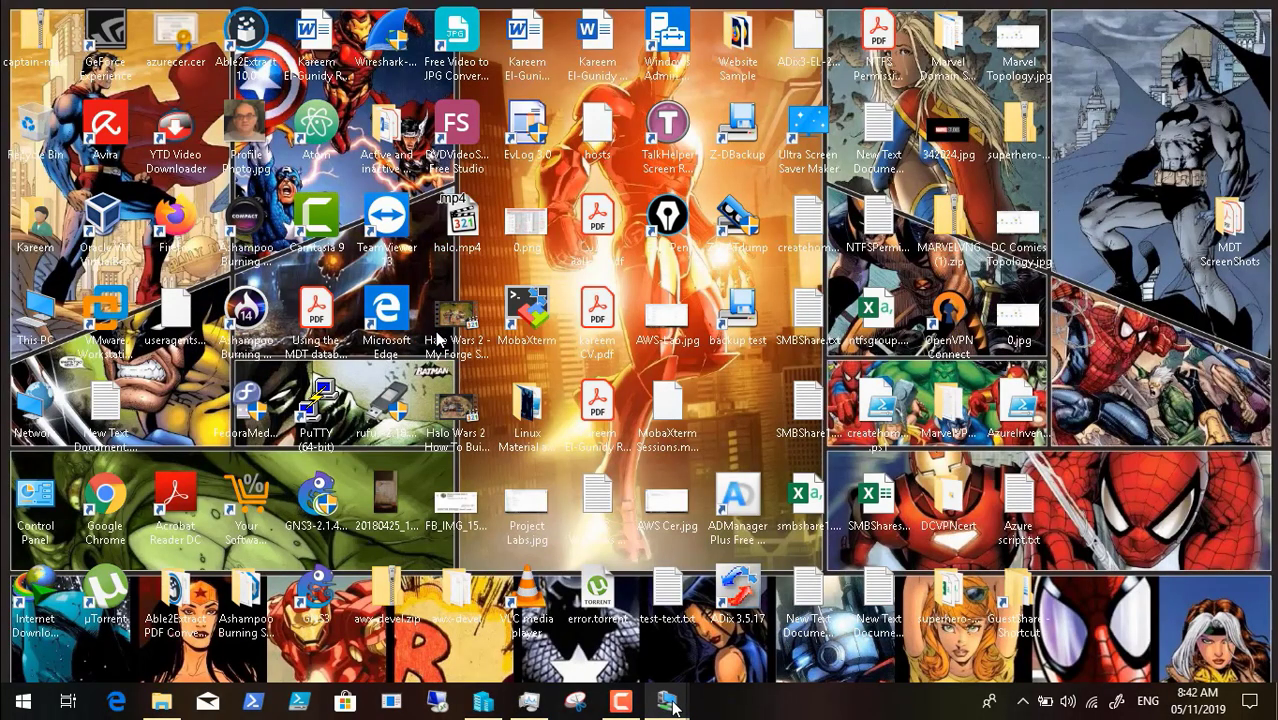
- Keep checking PCDC01 until Create WIM reaches 69%, minimising it and pausing the recorder between checks
{"action": "mouse_move", "coordinate": [668, 702]}
{"action": "left_click", "coordinate": [757, 640]}
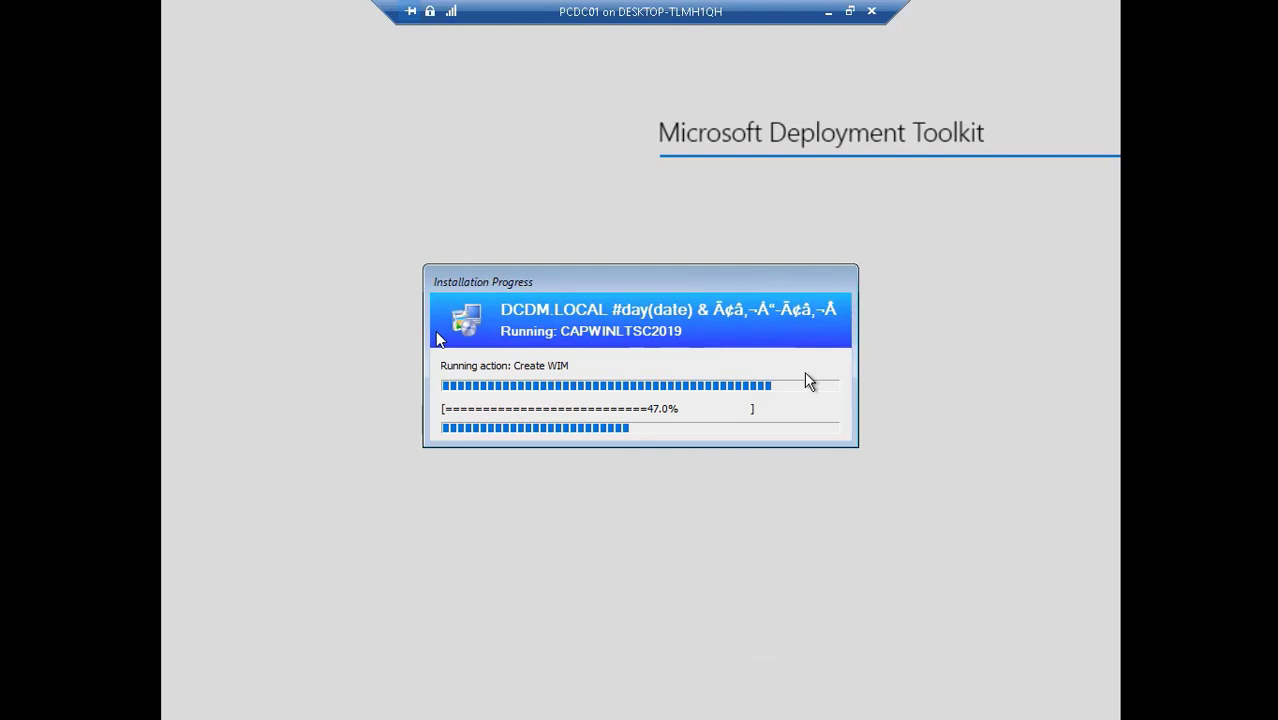
{"action": "left_click", "coordinate": [829, 11]}
{"action": "mouse_move", "coordinate": [620, 702]}
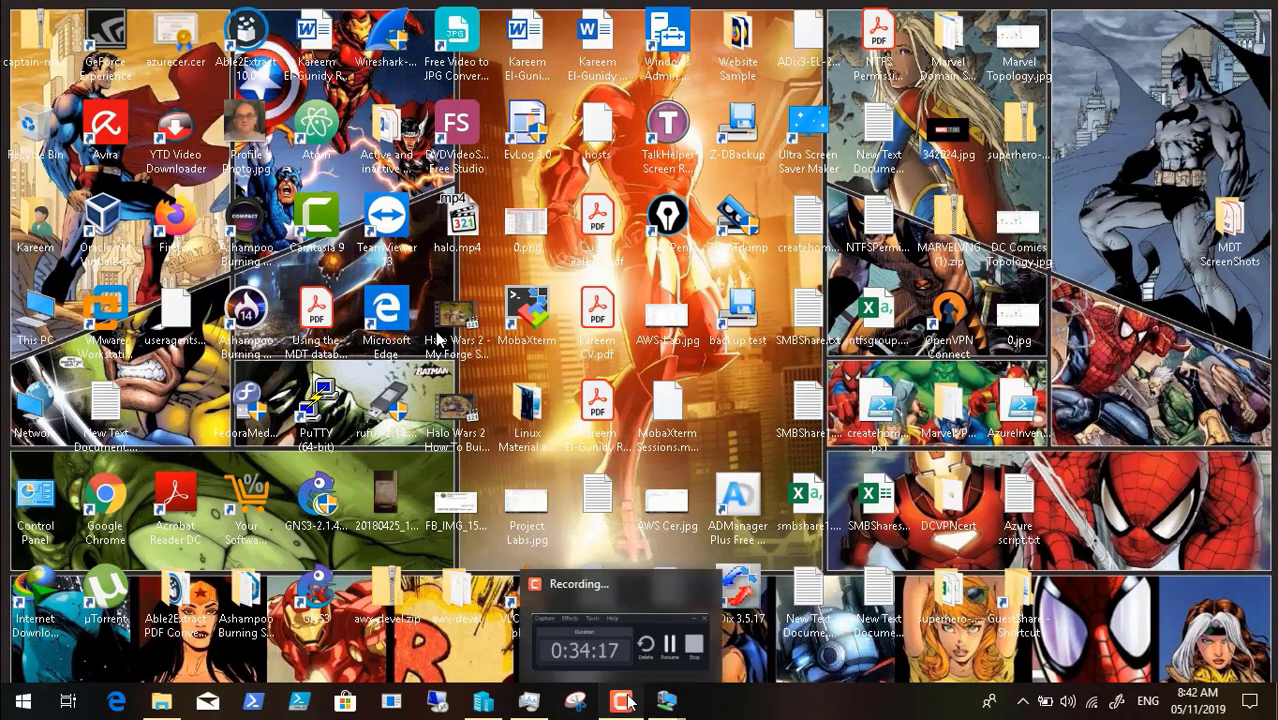
{"action": "left_click", "coordinate": [620, 630]}
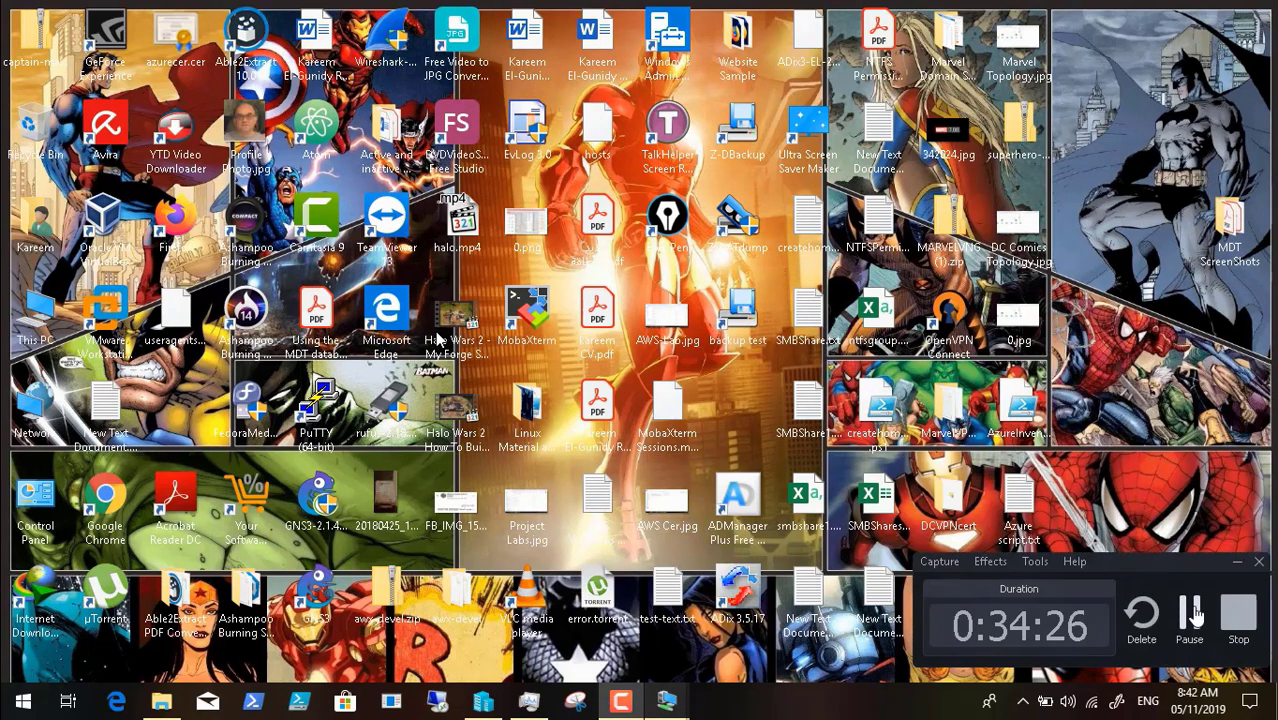
{"action": "left_click", "coordinate": [1189, 612]}
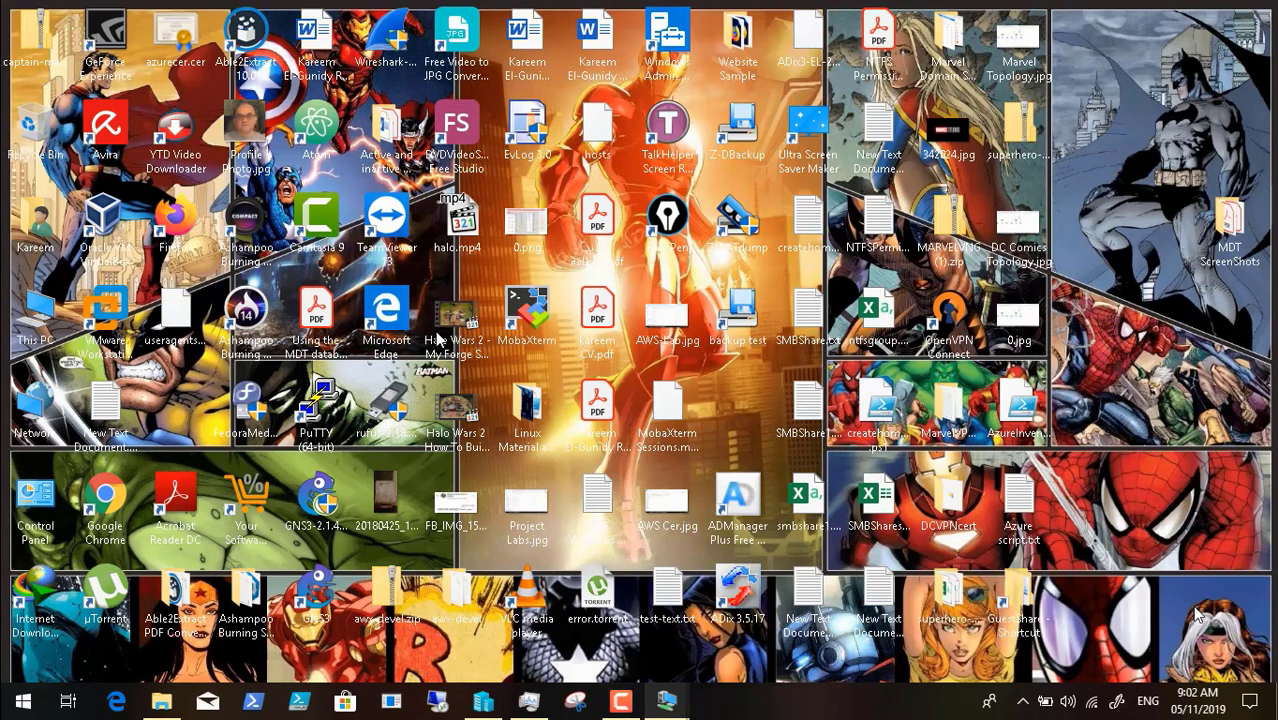
{"action": "mouse_move", "coordinate": [672, 706]}
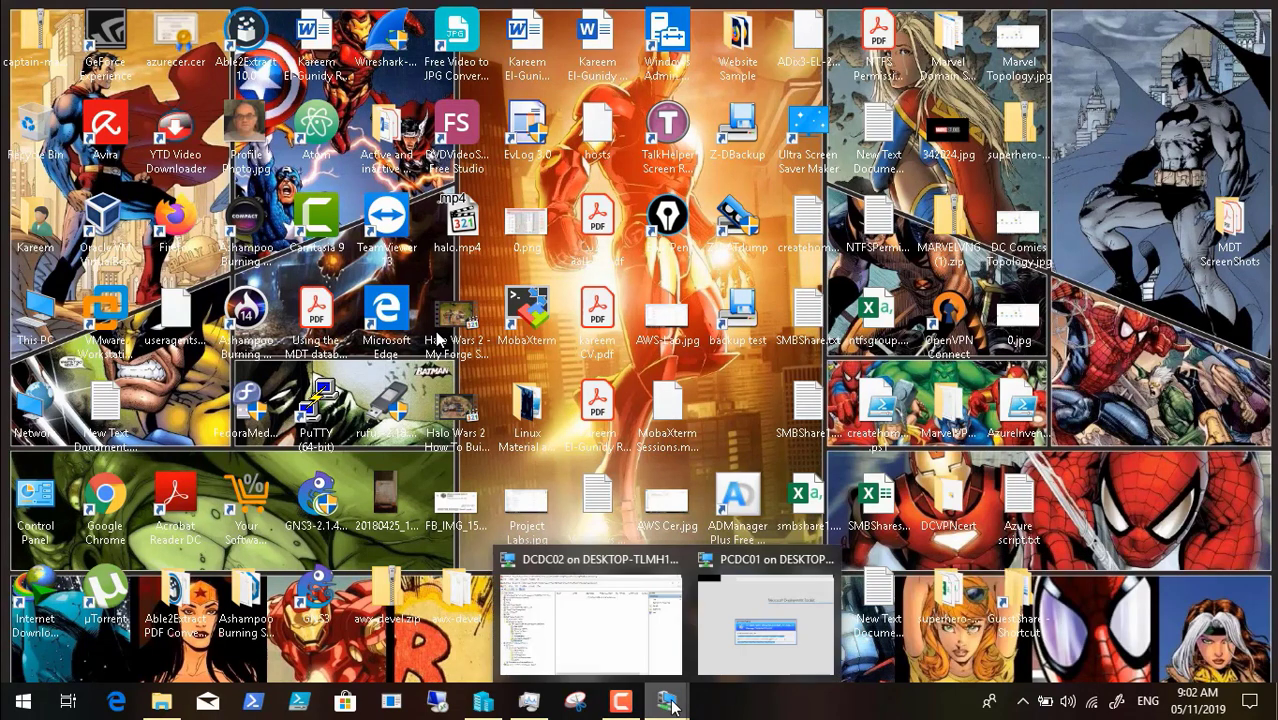
{"action": "left_click", "coordinate": [753, 628]}
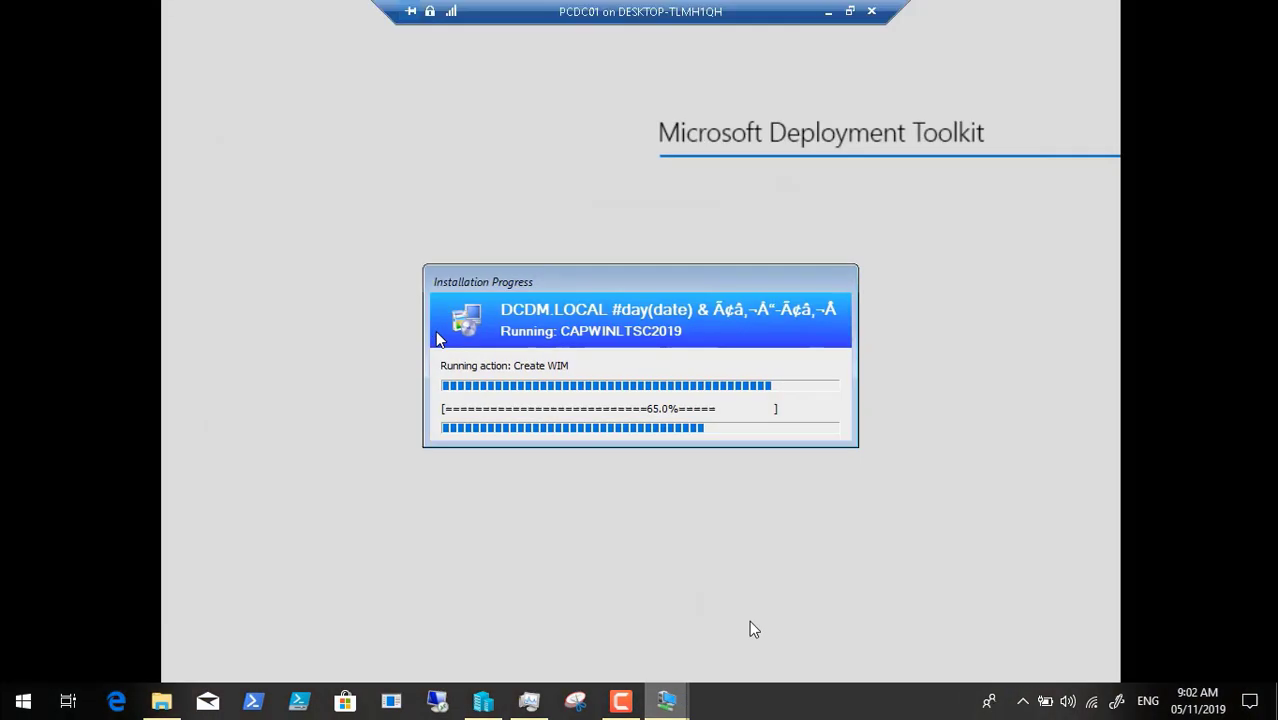
{"action": "left_click", "coordinate": [828, 12]}
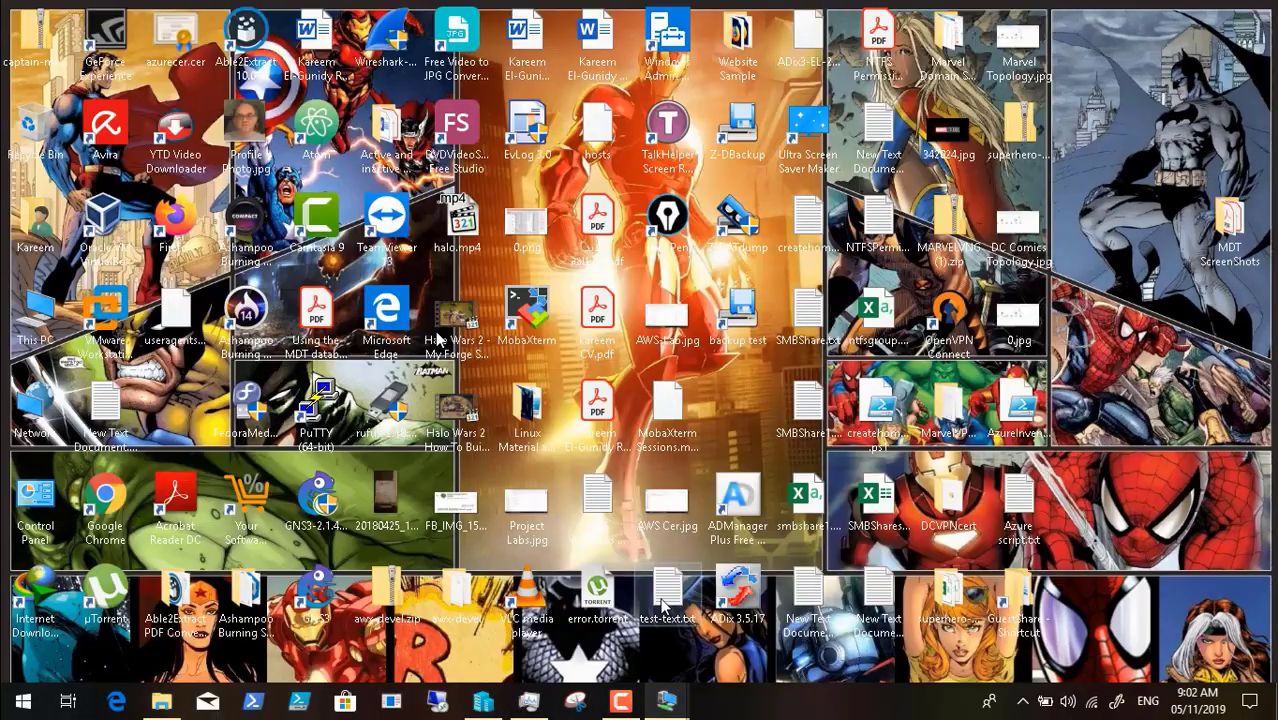
{"action": "left_click", "coordinate": [630, 702]}
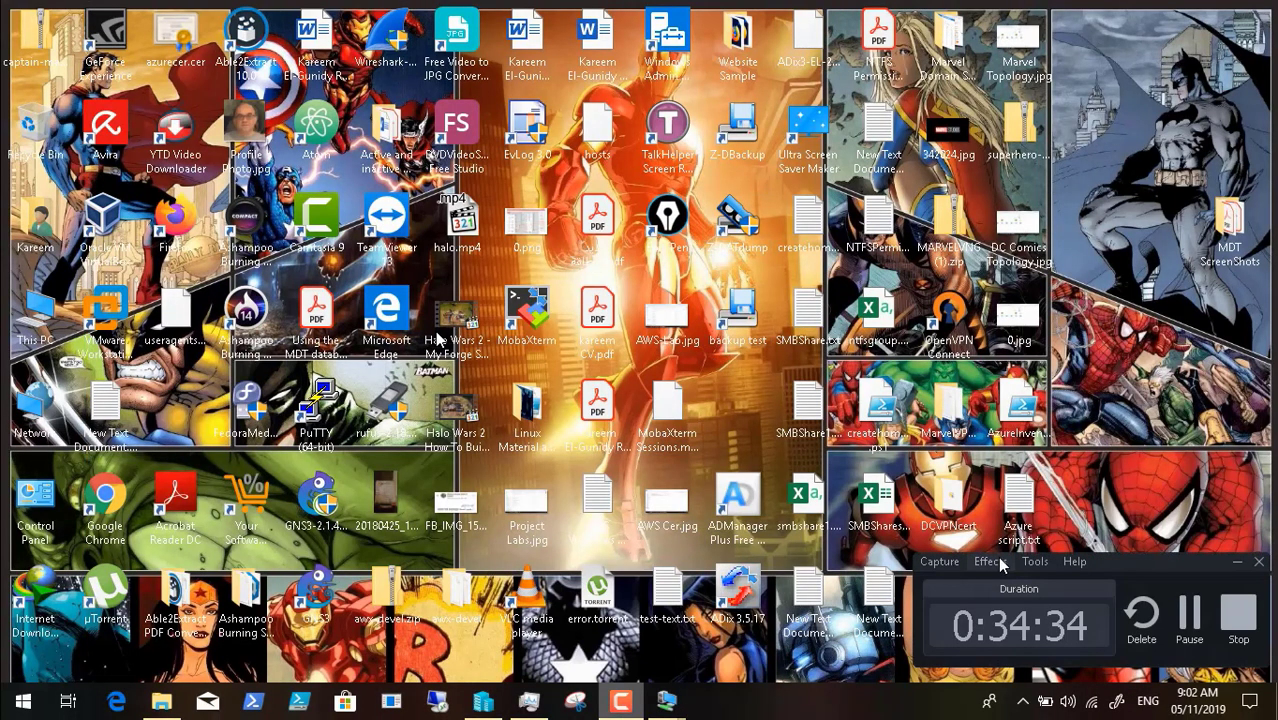
{"action": "left_click", "coordinate": [1190, 605]}
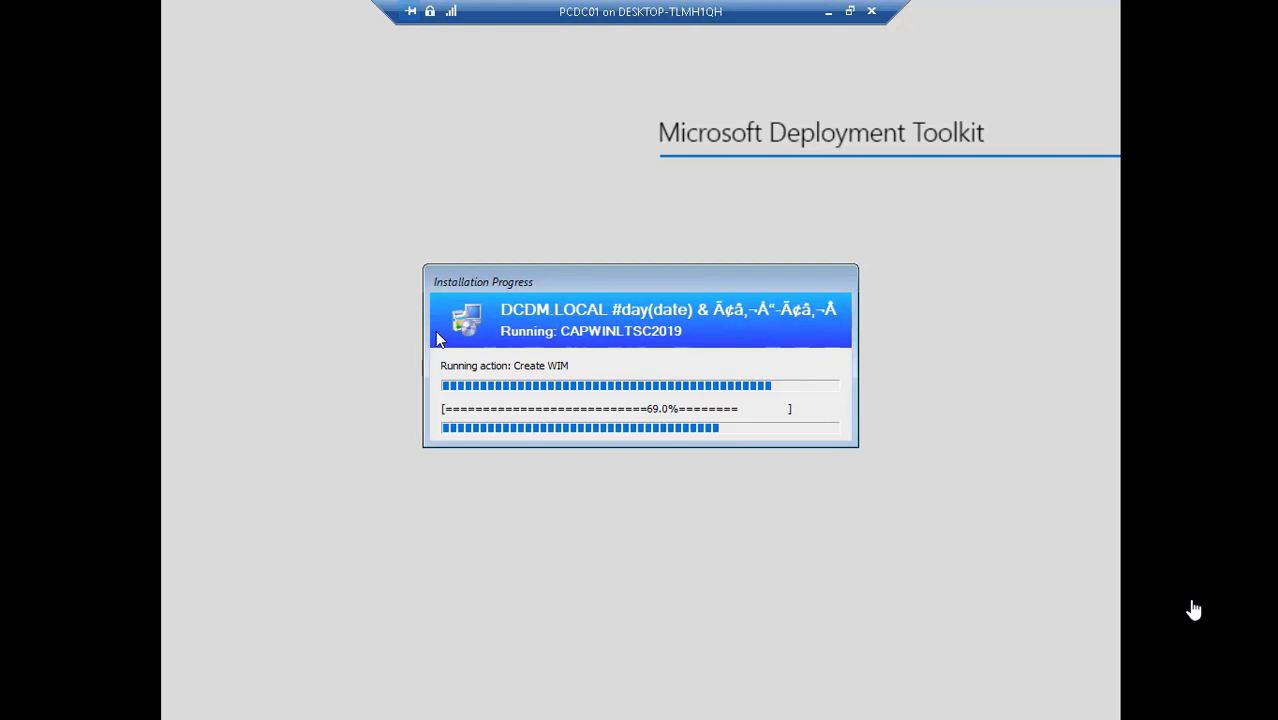
{"action": "left_click", "coordinate": [829, 20]}
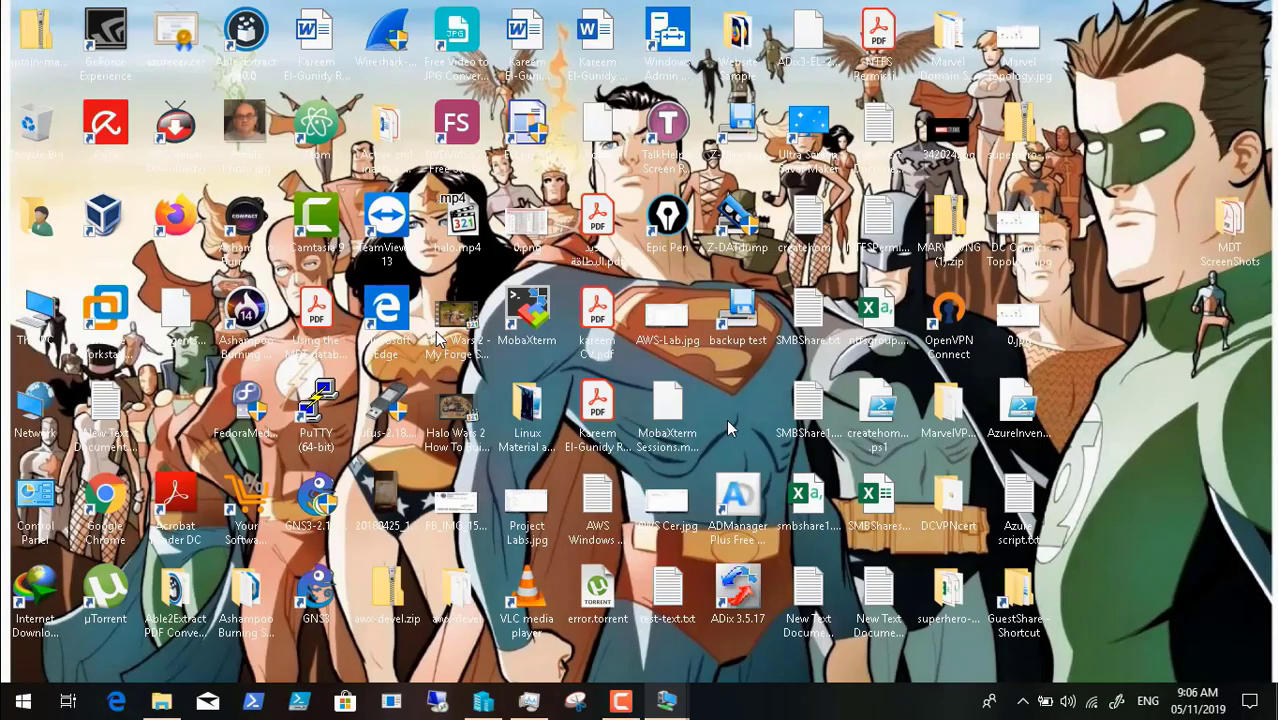
{"action": "left_click", "coordinate": [628, 702]}
{"action": "left_click", "coordinate": [1187, 607]}
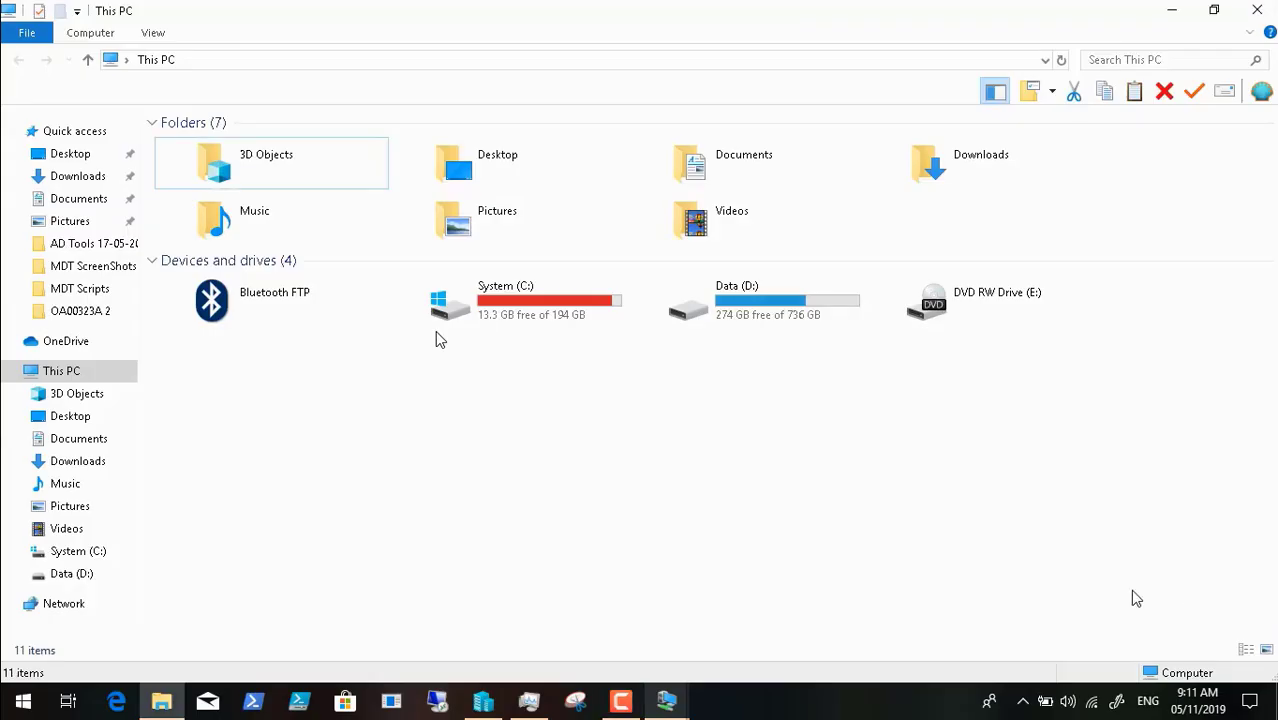
{"action": "left_click", "coordinate": [666, 702]}
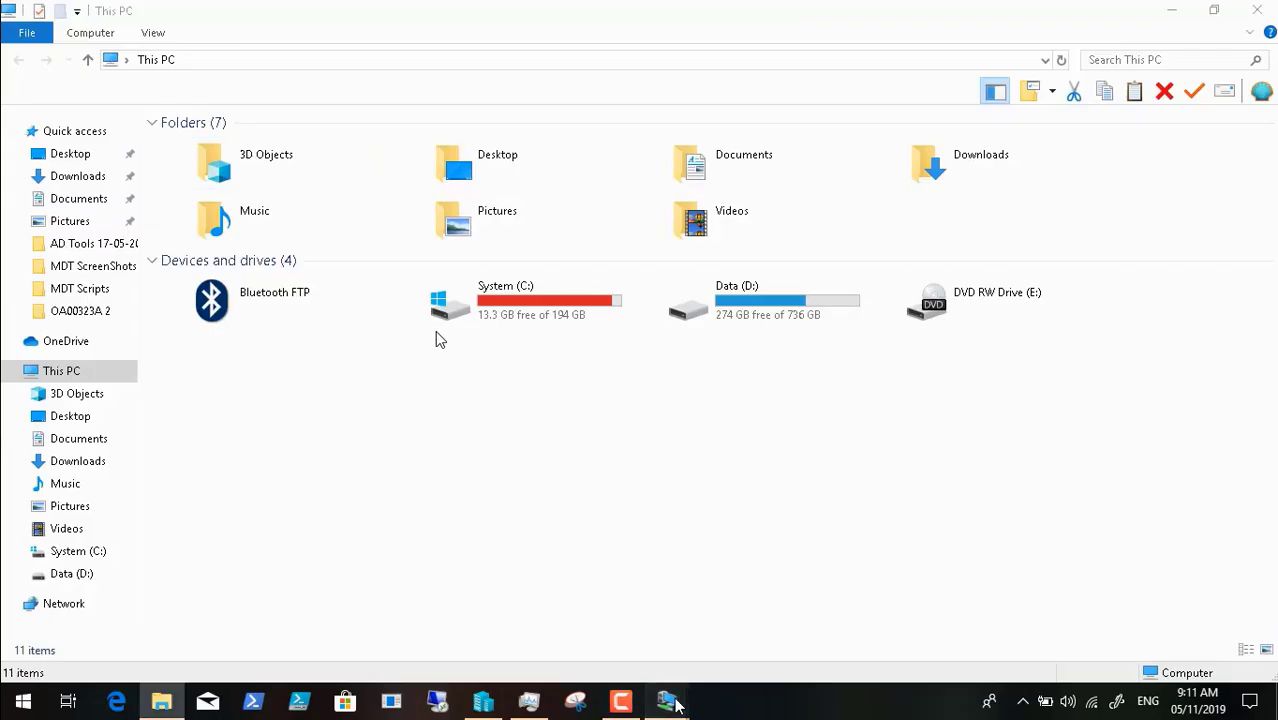
- Restore the PCDC01 session, now showing the Deployment Summary
{"action": "left_click", "coordinate": [765, 615]}
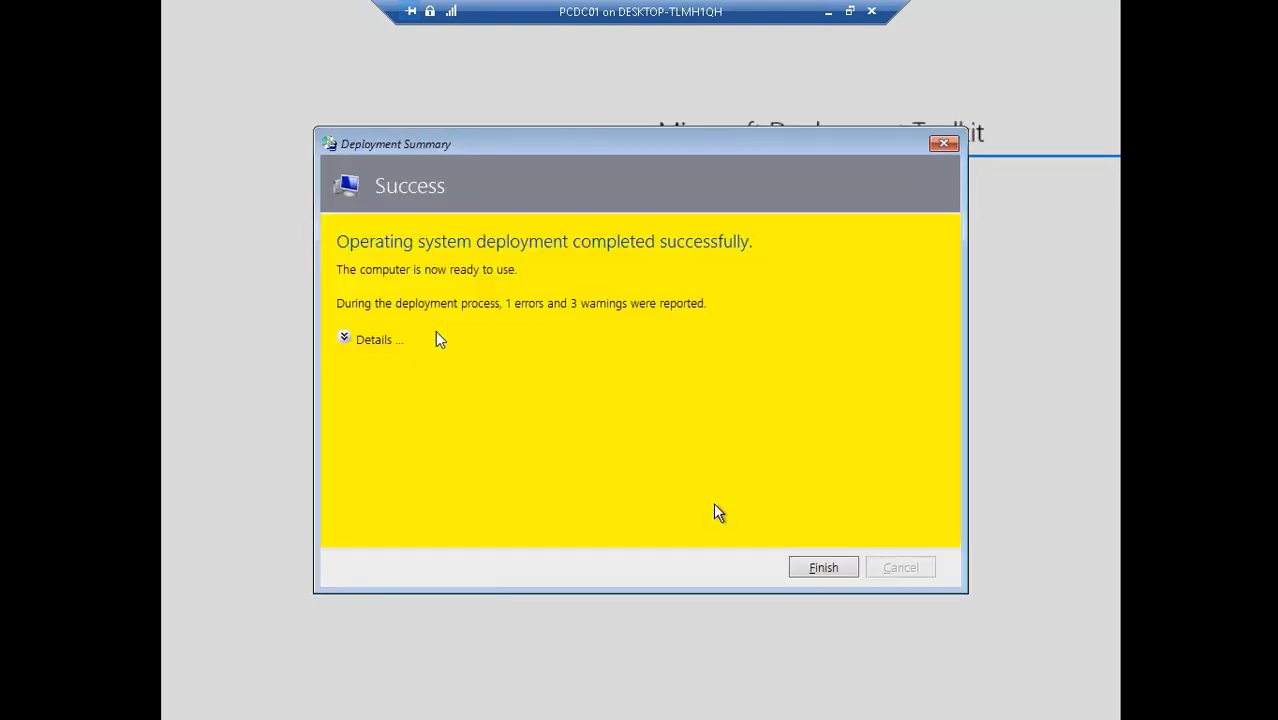
- Review the summary details (1 error, 3 warnings), finish it, then minimise and restore PCDC01
{"action": "left_click", "coordinate": [349, 340]}
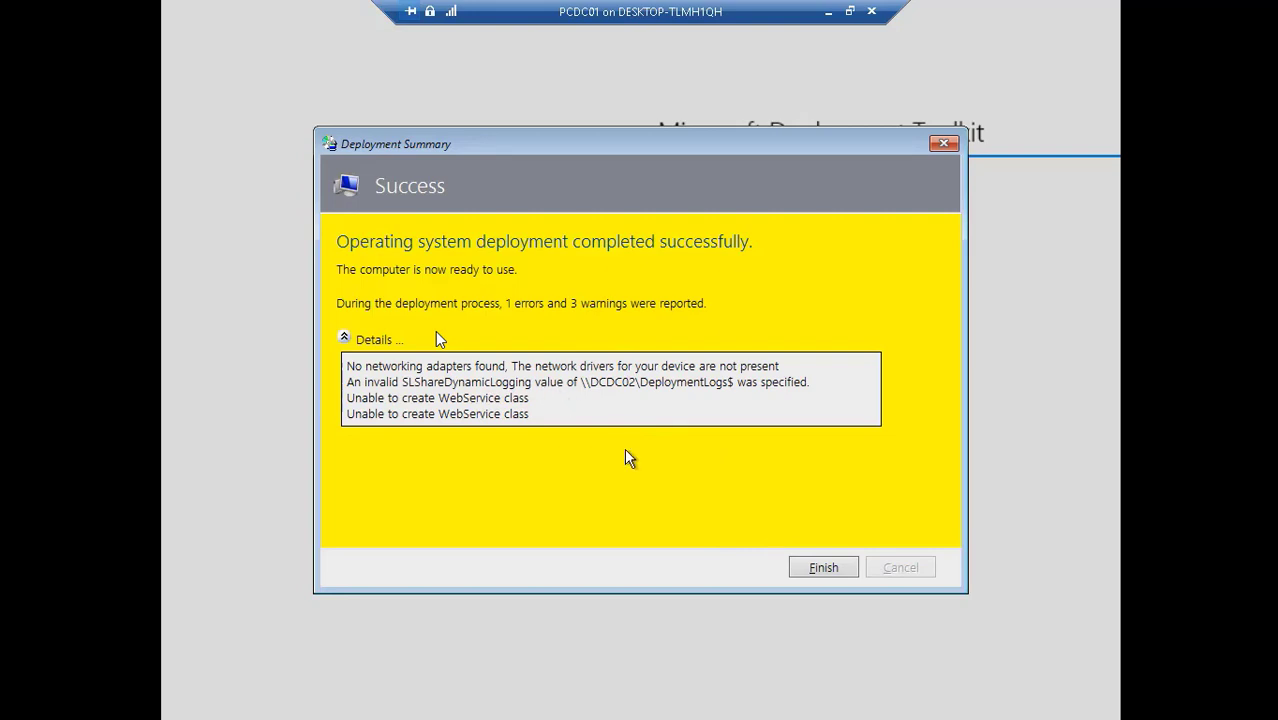
{"action": "left_click", "coordinate": [824, 568]}
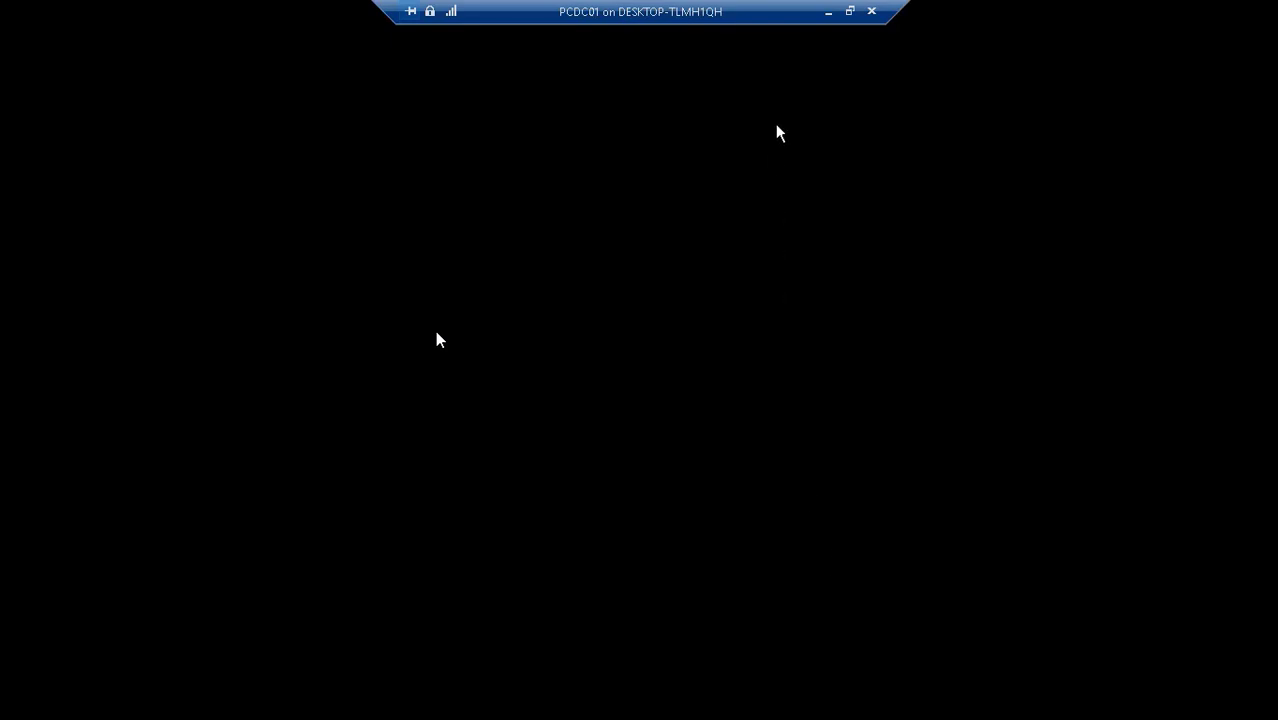
{"action": "left_click", "coordinate": [828, 14]}
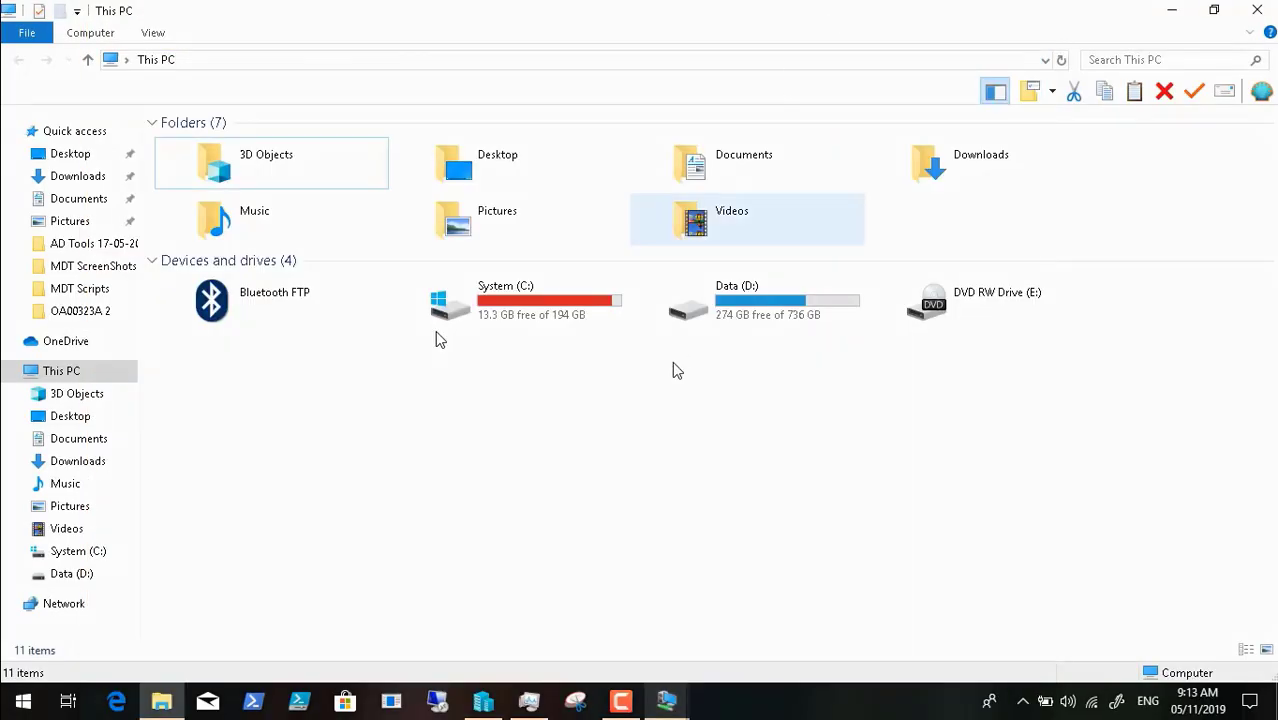
{"action": "mouse_move", "coordinate": [666, 700]}
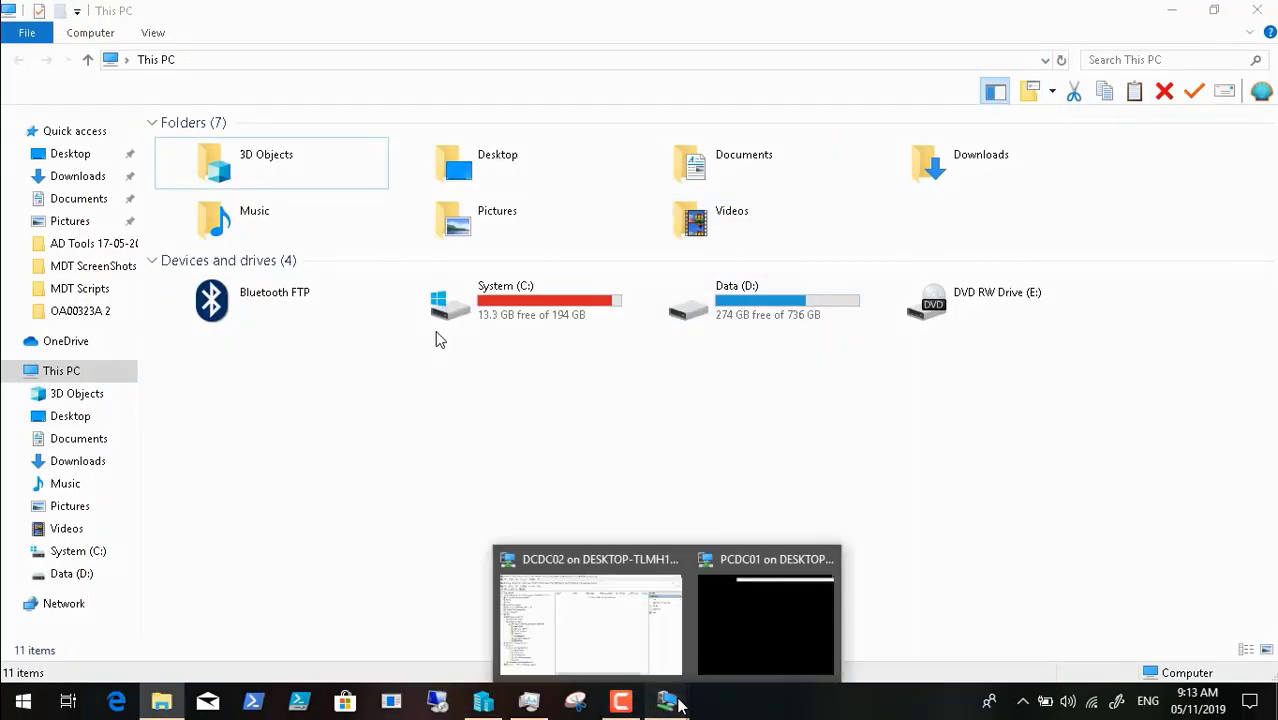
{"action": "left_click", "coordinate": [755, 622]}
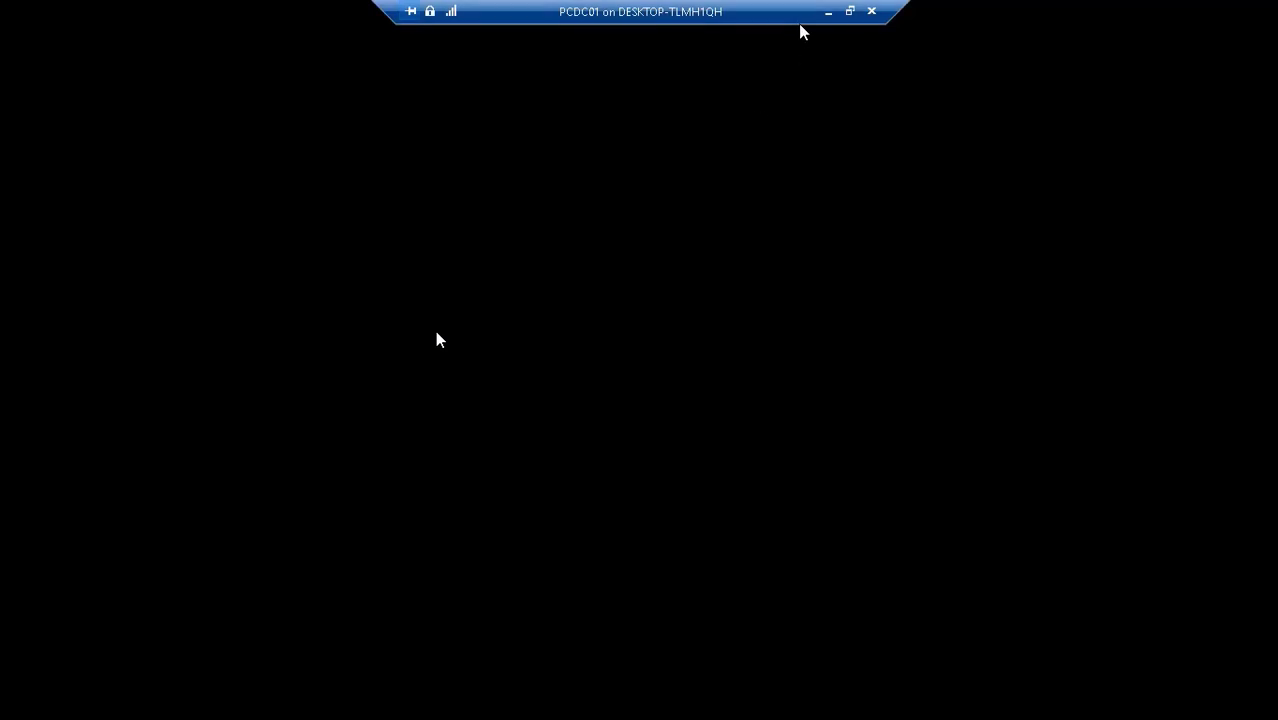
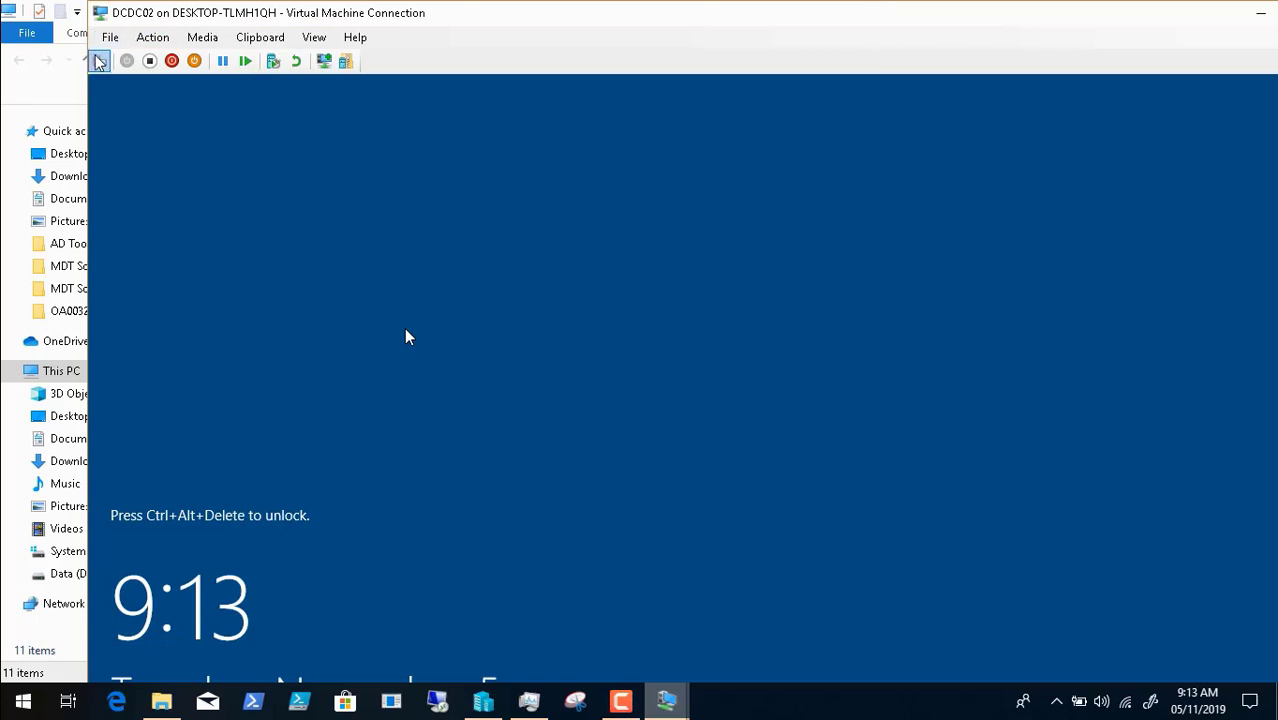
- Switch the DCDC02 connection to full screen and accept the sign-in legal notice
{"action": "left_click", "coordinate": [100, 60]}
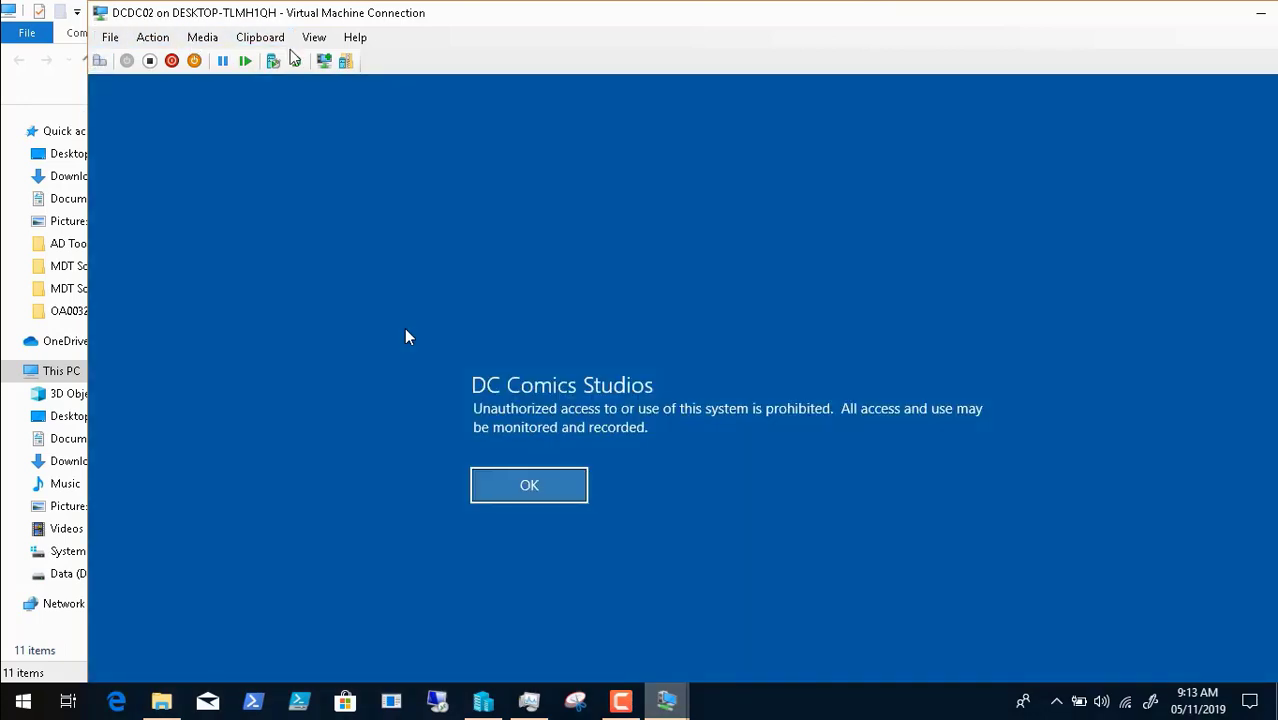
{"action": "left_click", "coordinate": [316, 40]}
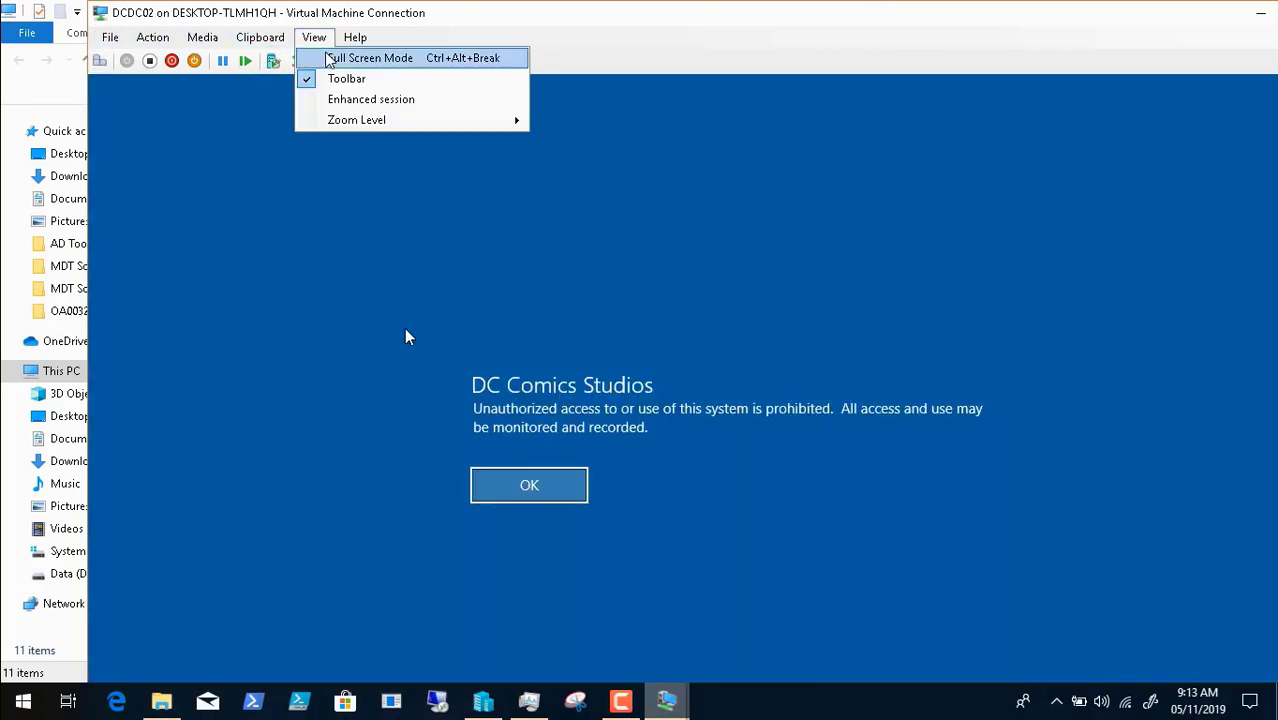
{"action": "left_click", "coordinate": [327, 57]}
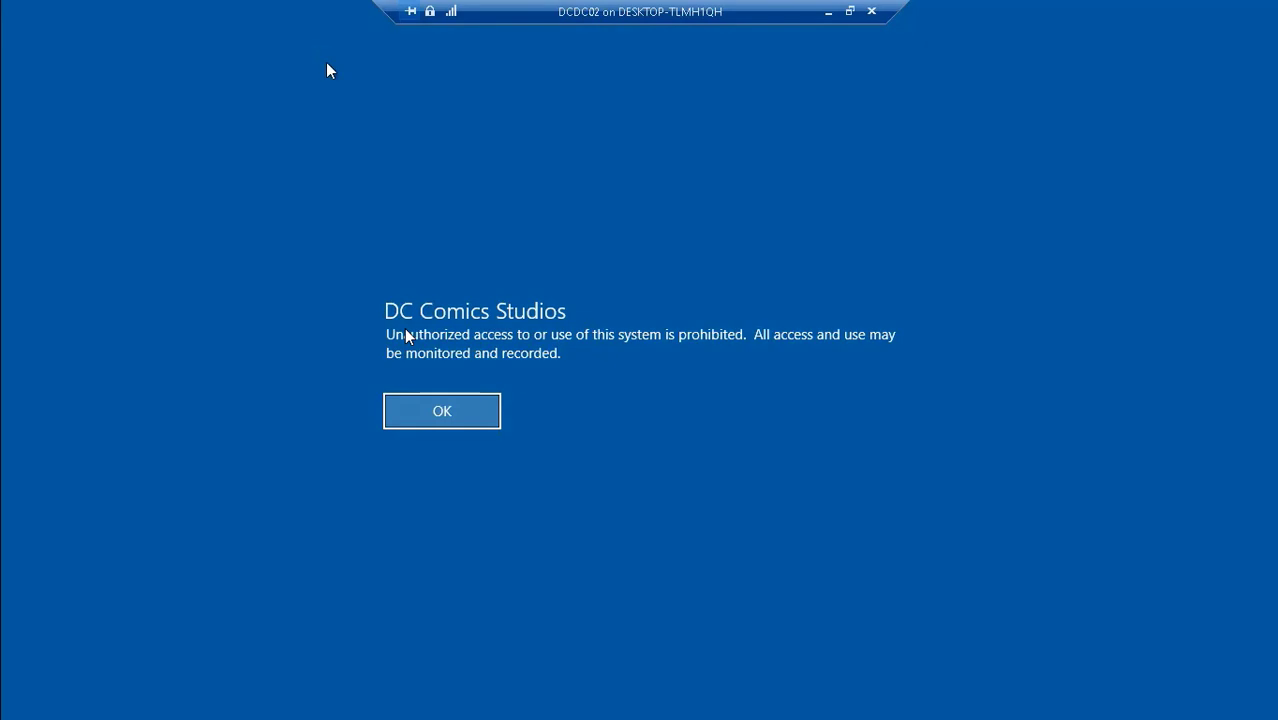
{"action": "left_click", "coordinate": [440, 413]}
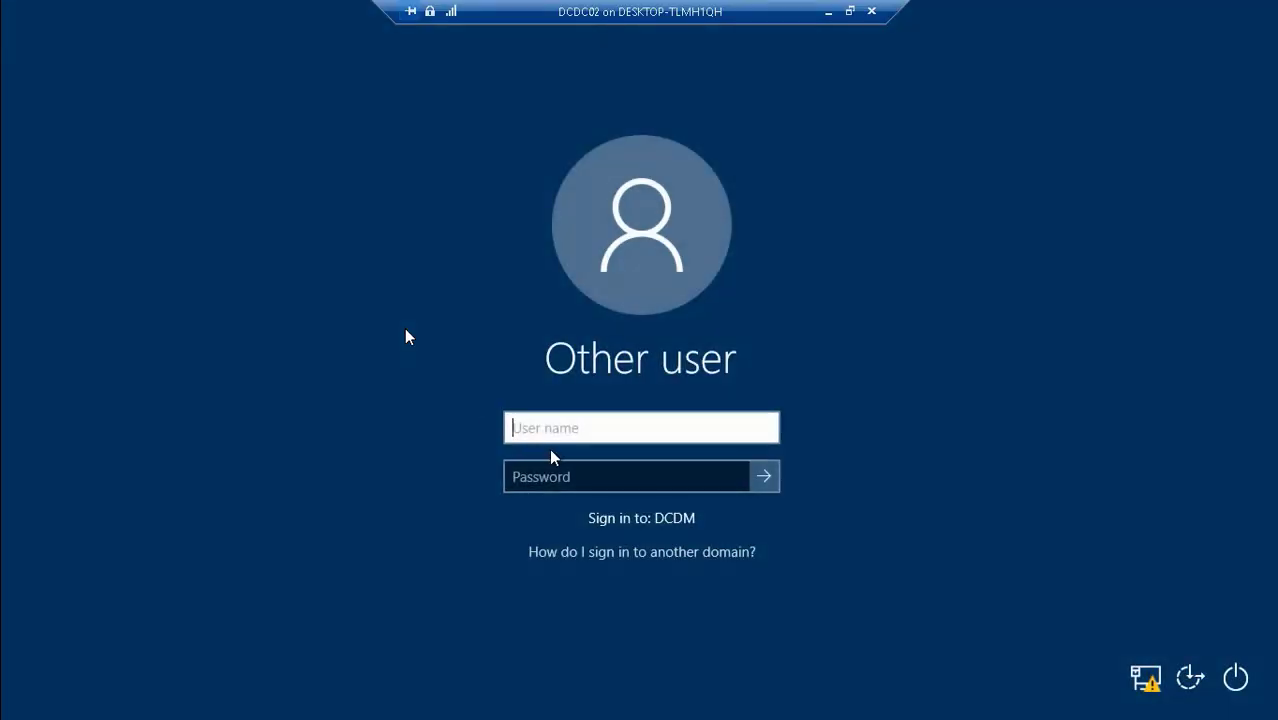
- Sign in to DCDC02 with the domain user's username and password, then minimize the session
{"action": "key", "text": "Tab"}
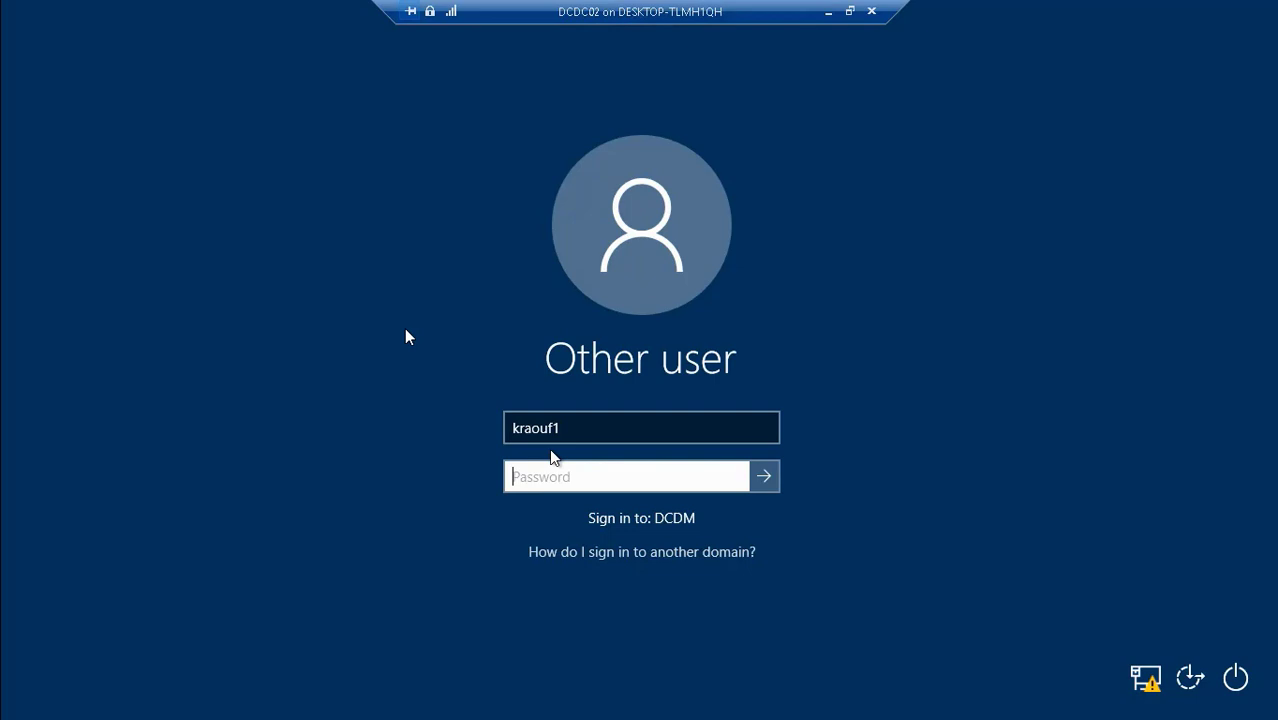
{"action": "type", "text": "**********"}
{"action": "key", "text": "Return"}
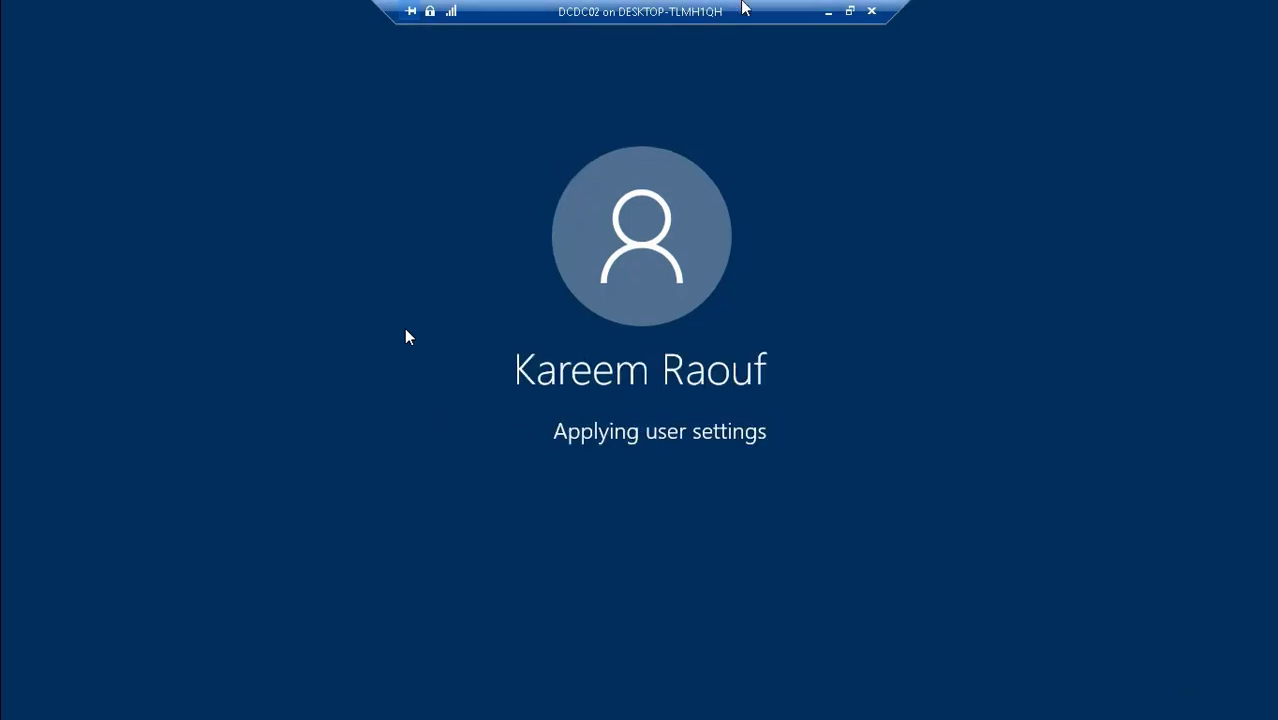
{"action": "left_click", "coordinate": [828, 12]}
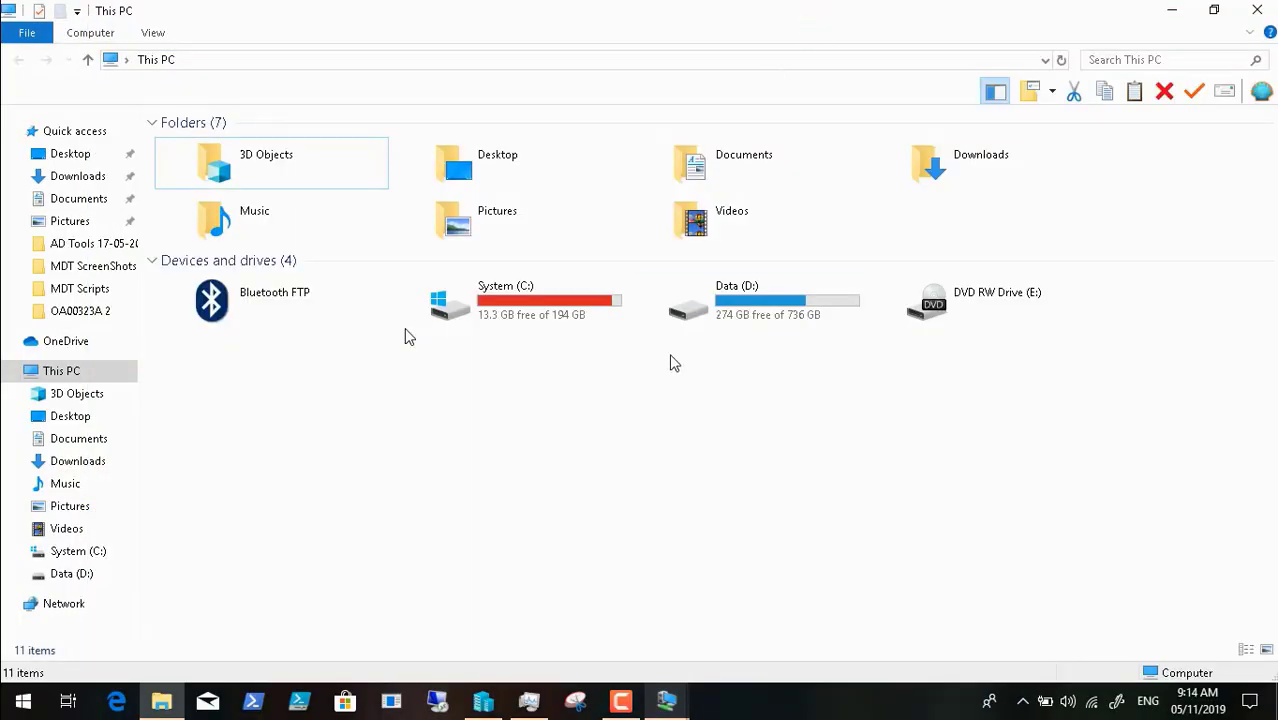
- Glance at PCDC01 still booting, then bring the DCDC02 session back full screen
{"action": "mouse_move", "coordinate": [667, 703]}
{"action": "left_click", "coordinate": [749, 653]}
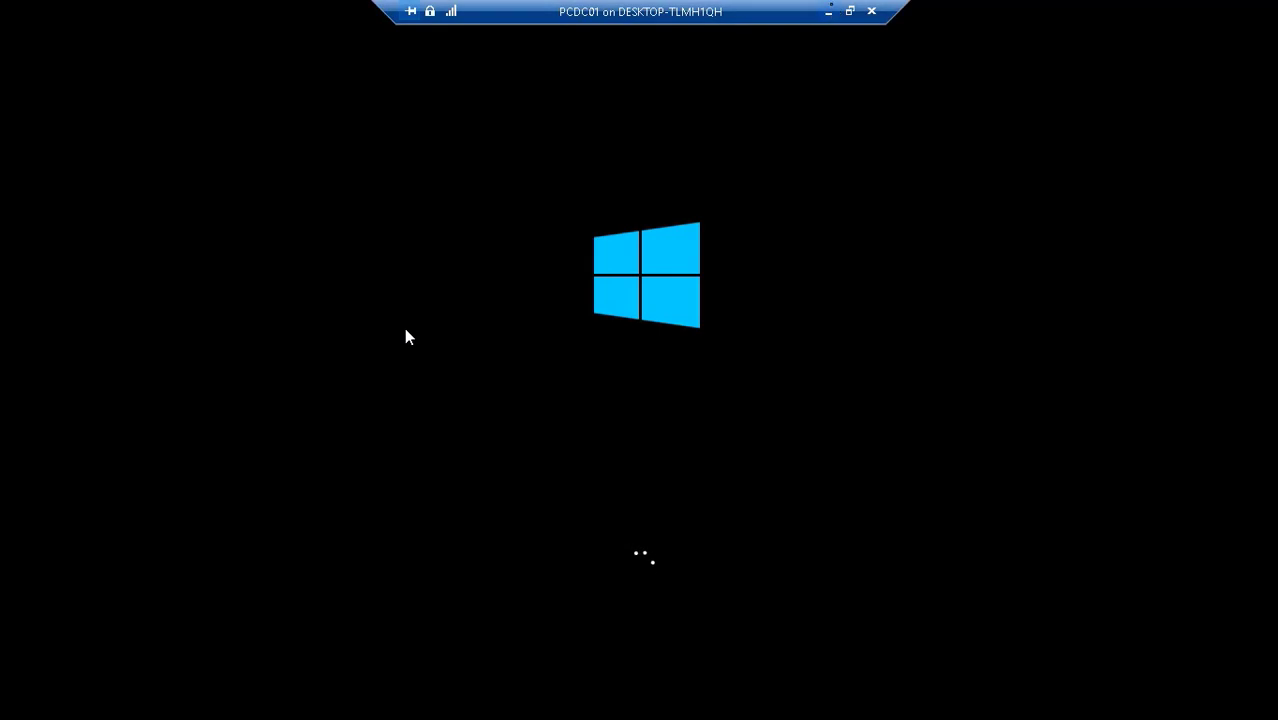
{"action": "left_click", "coordinate": [828, 11]}
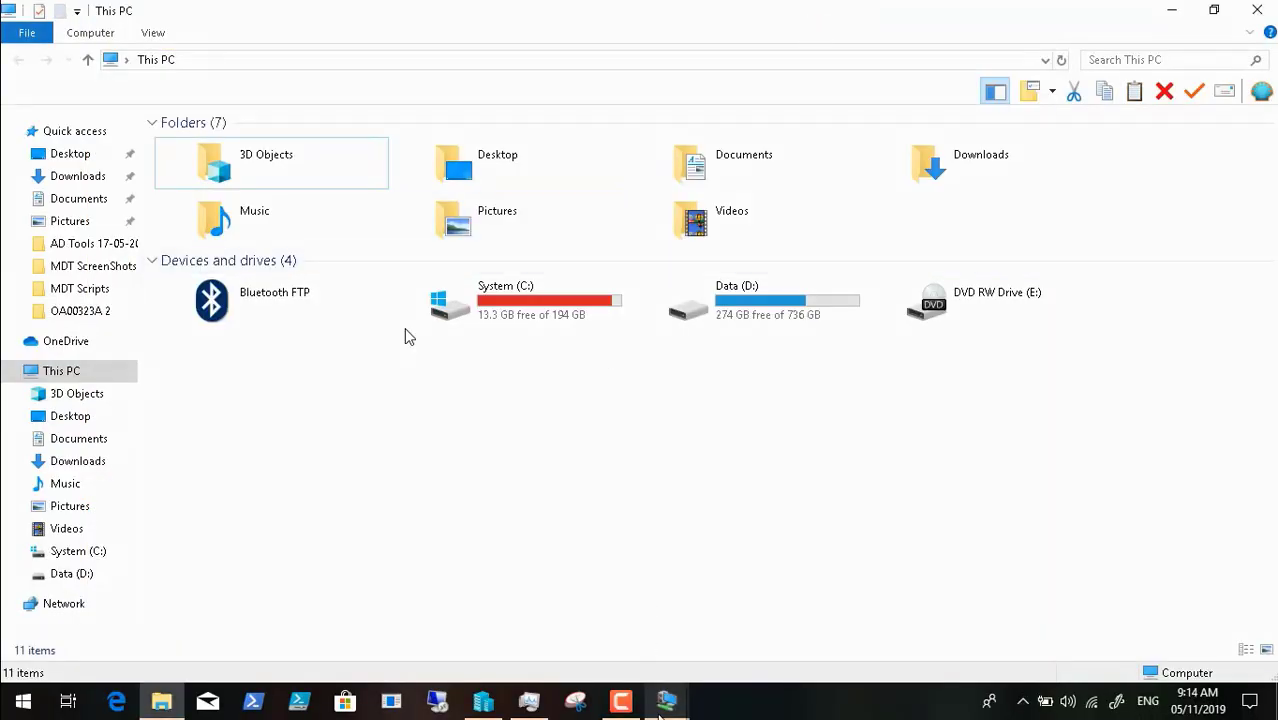
{"action": "mouse_move", "coordinate": [666, 703]}
{"action": "left_click", "coordinate": [598, 610]}
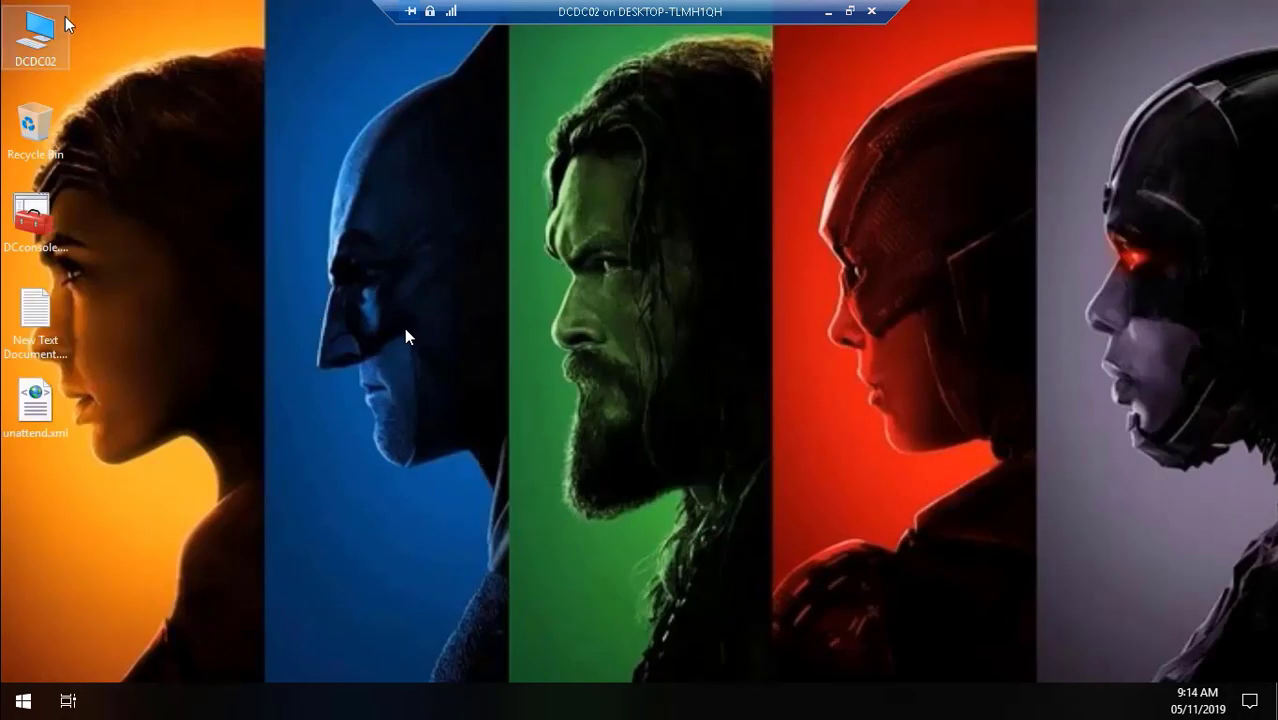
- Verify CAPWINLTSC2019.wim (6.85 GB) exists in D:\DeploymentShare\Captures, then close the folder window
{"action": "double_click", "coordinate": [37, 44]}
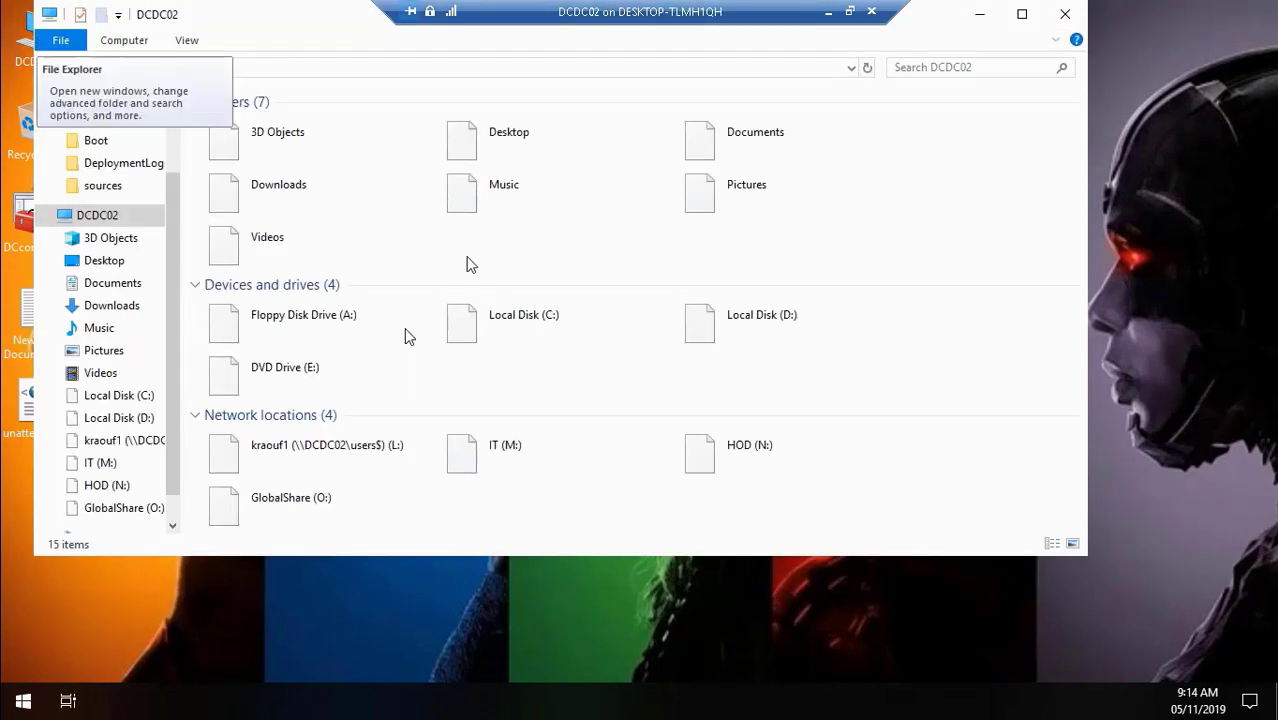
{"action": "left_click", "coordinate": [731, 335]}
{"action": "double_click", "coordinate": [731, 335]}
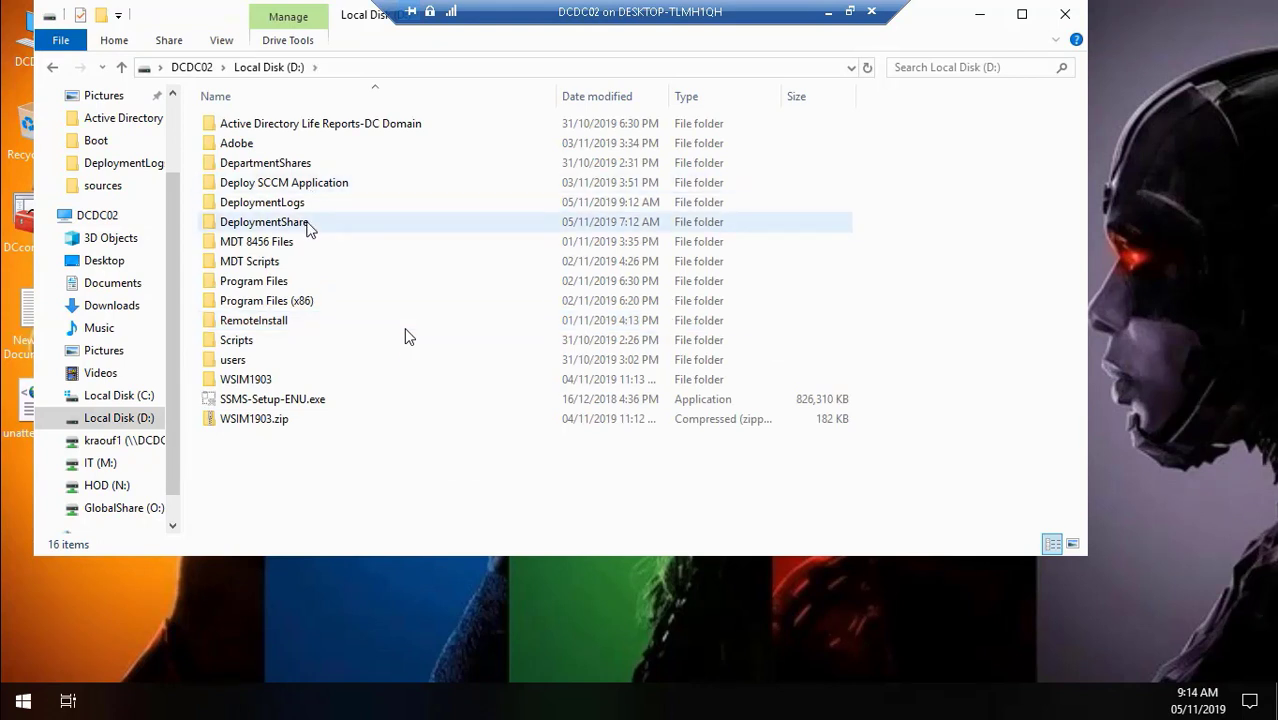
{"action": "double_click", "coordinate": [308, 222]}
{"action": "left_click", "coordinate": [258, 204]}
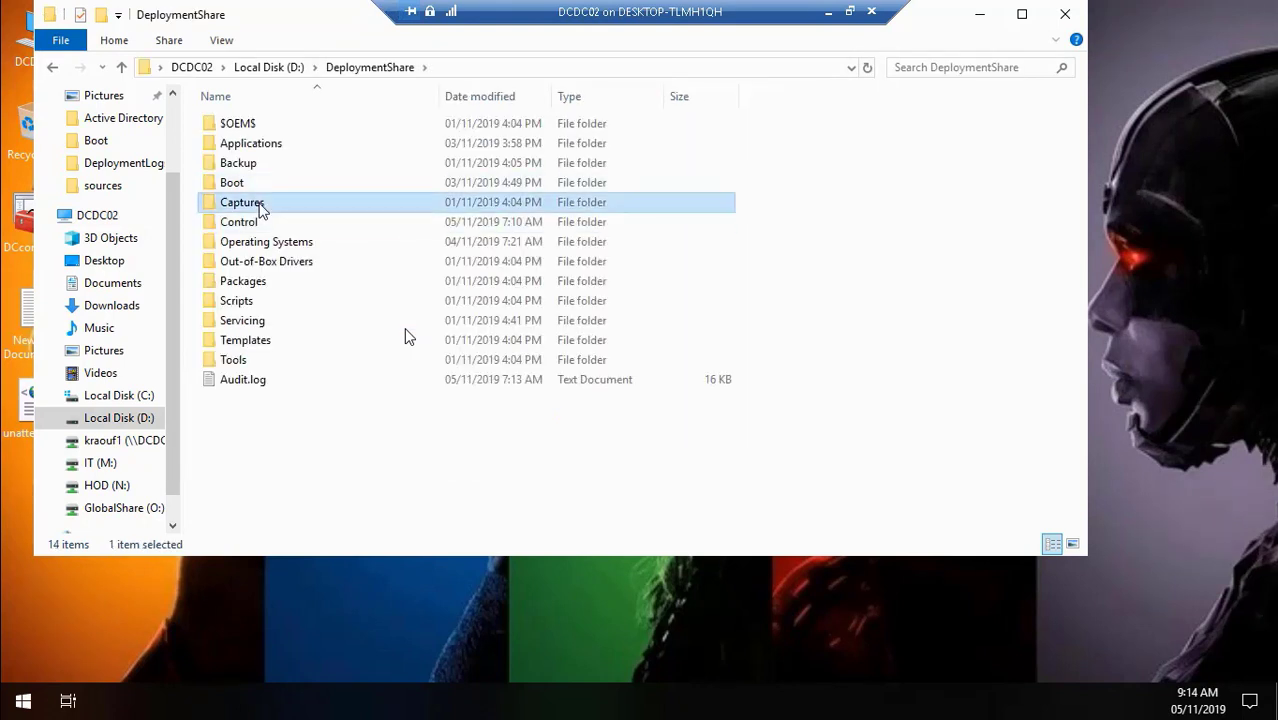
{"action": "double_click", "coordinate": [260, 204]}
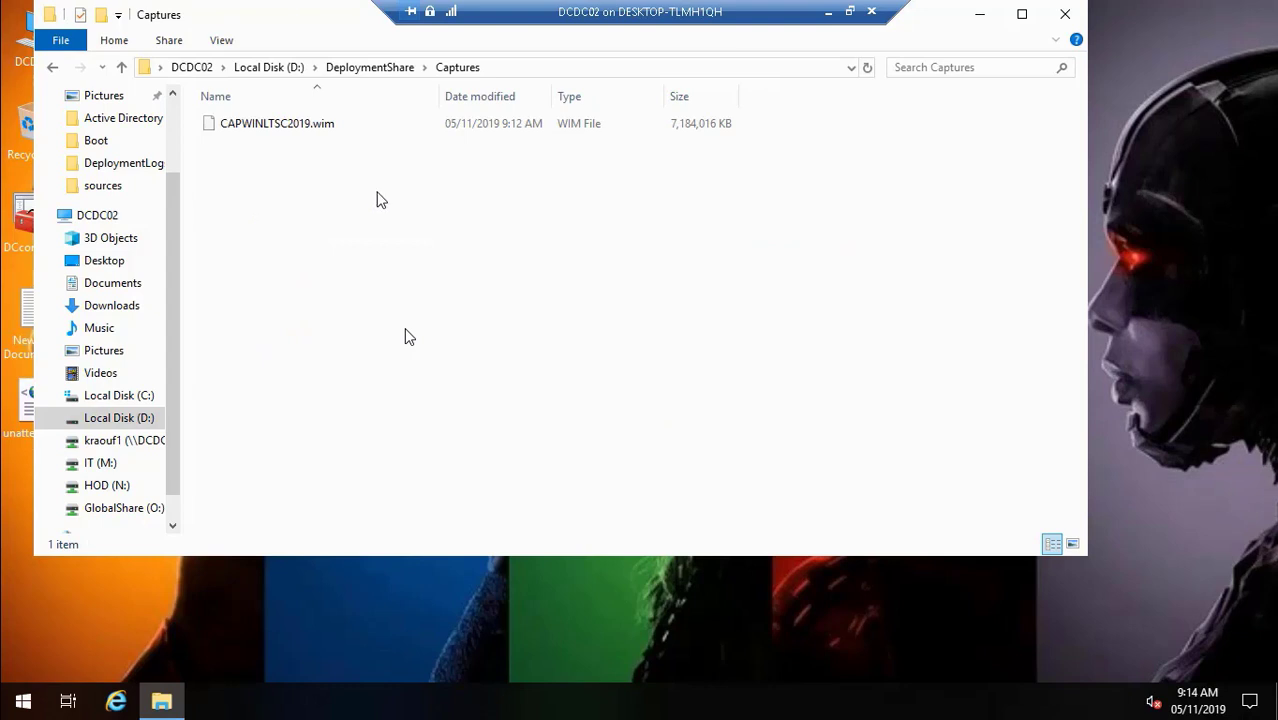
{"action": "left_click", "coordinate": [296, 133]}
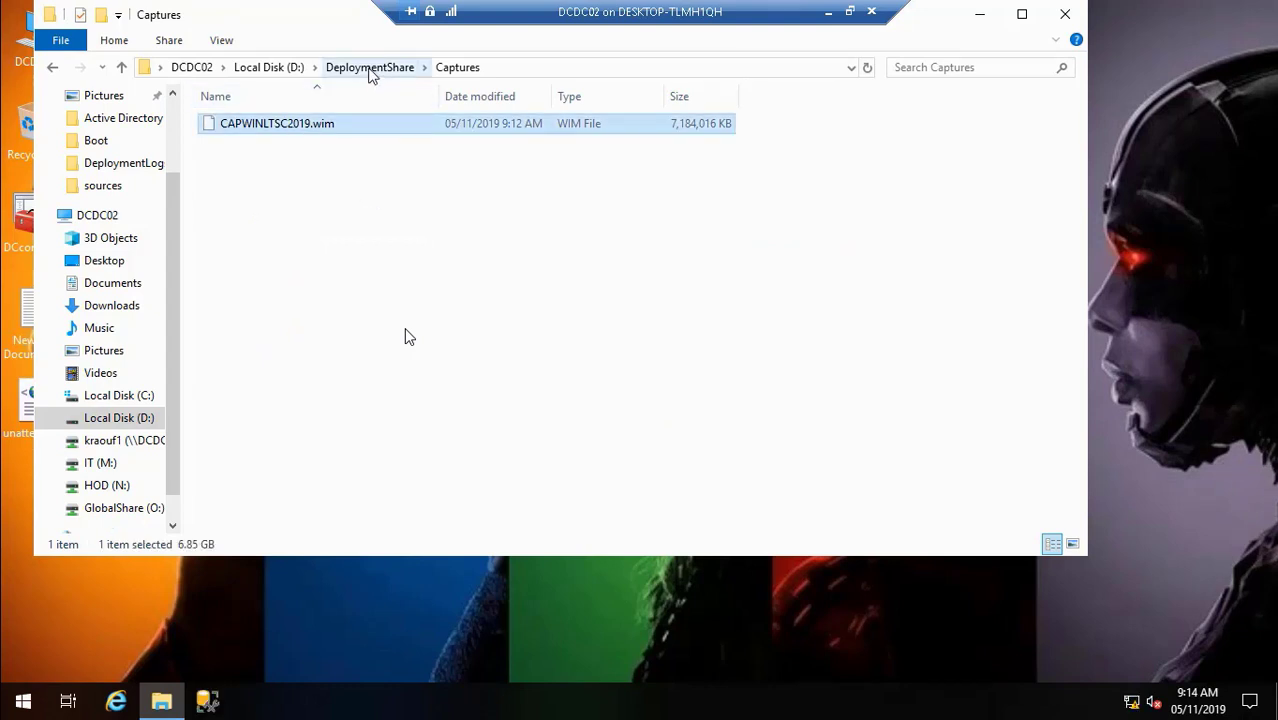
{"action": "left_click", "coordinate": [1066, 14]}
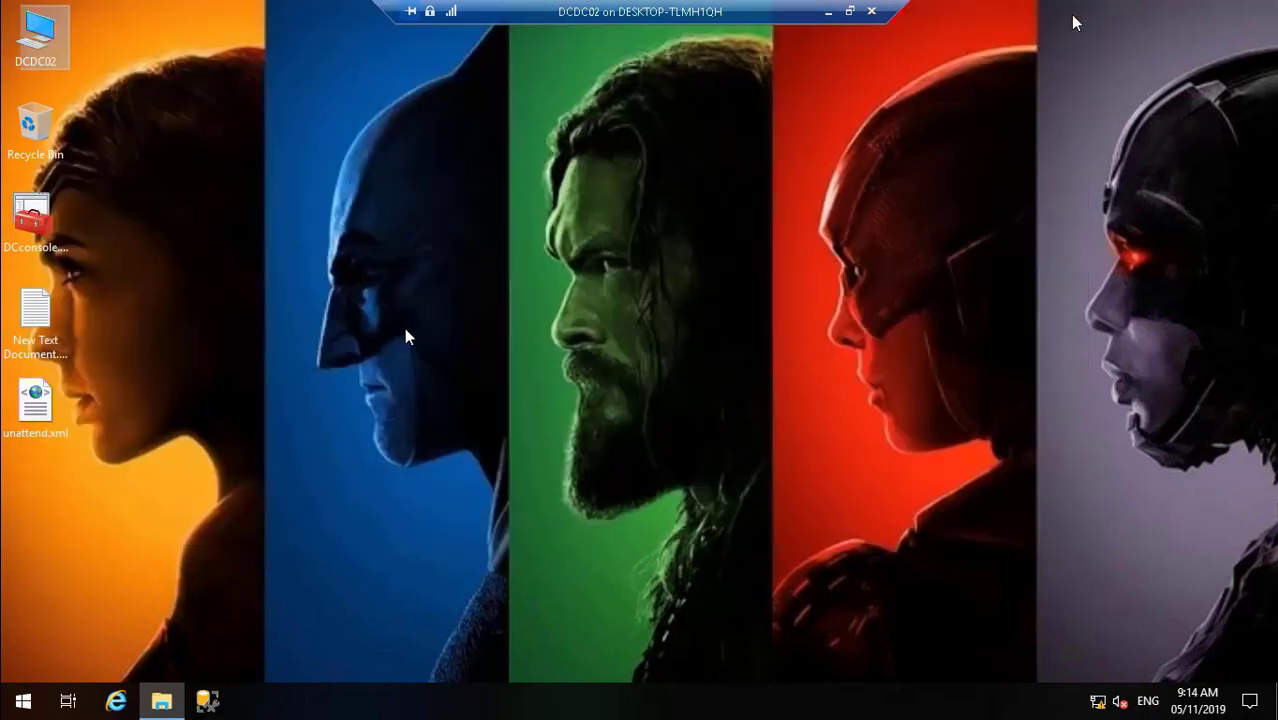
{"action": "left_click", "coordinate": [45, 234]}
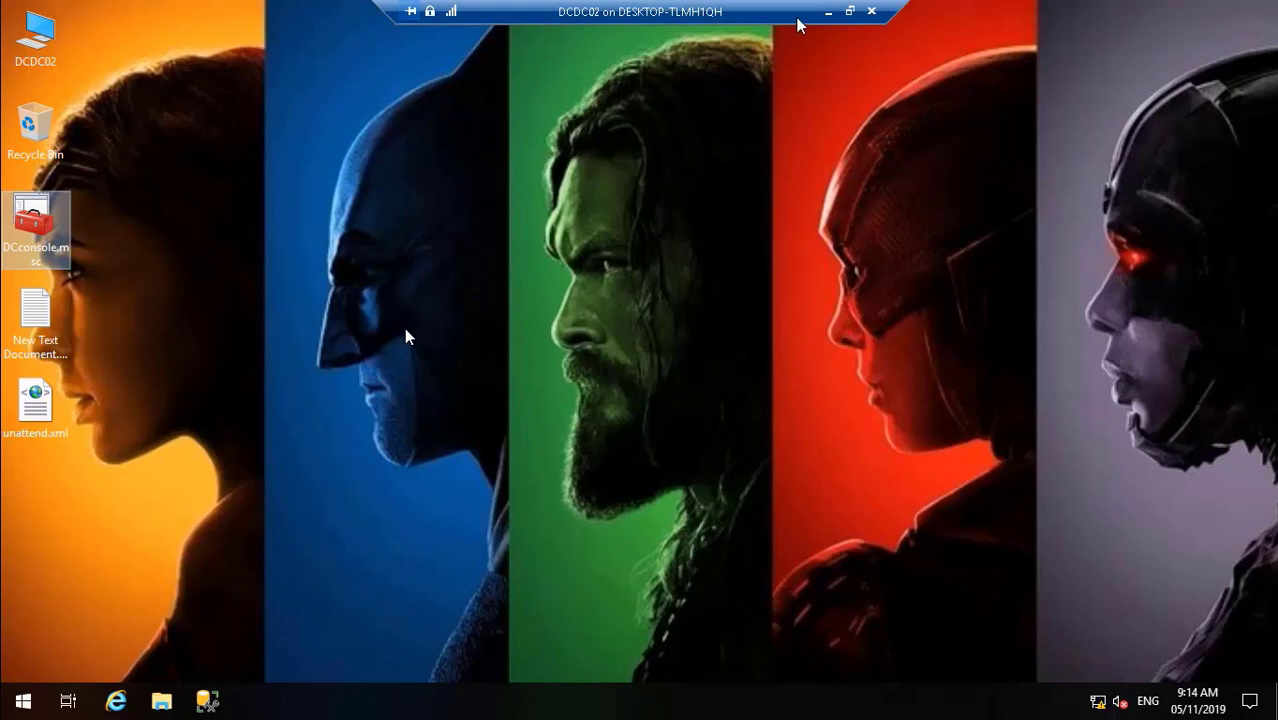
- Check PCDC01's boot progress, then return to the DCDC02 session full screen
{"action": "left_click", "coordinate": [827, 14]}
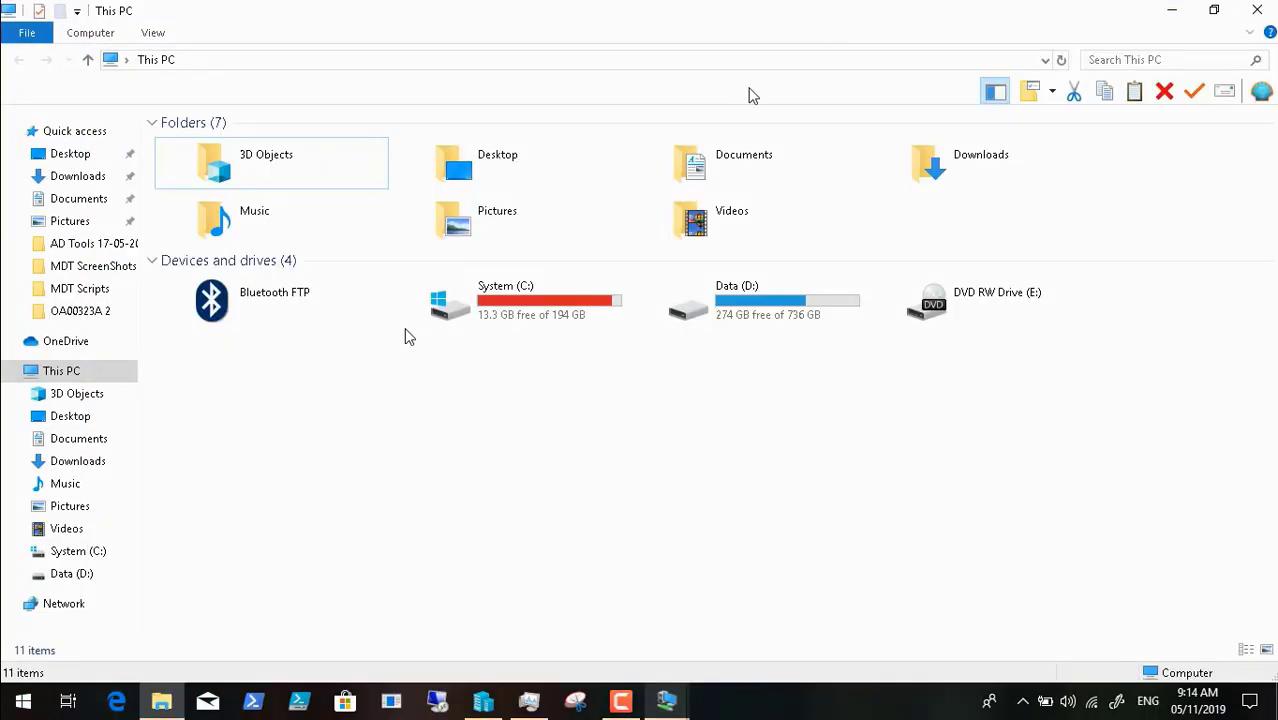
{"action": "mouse_move", "coordinate": [666, 700]}
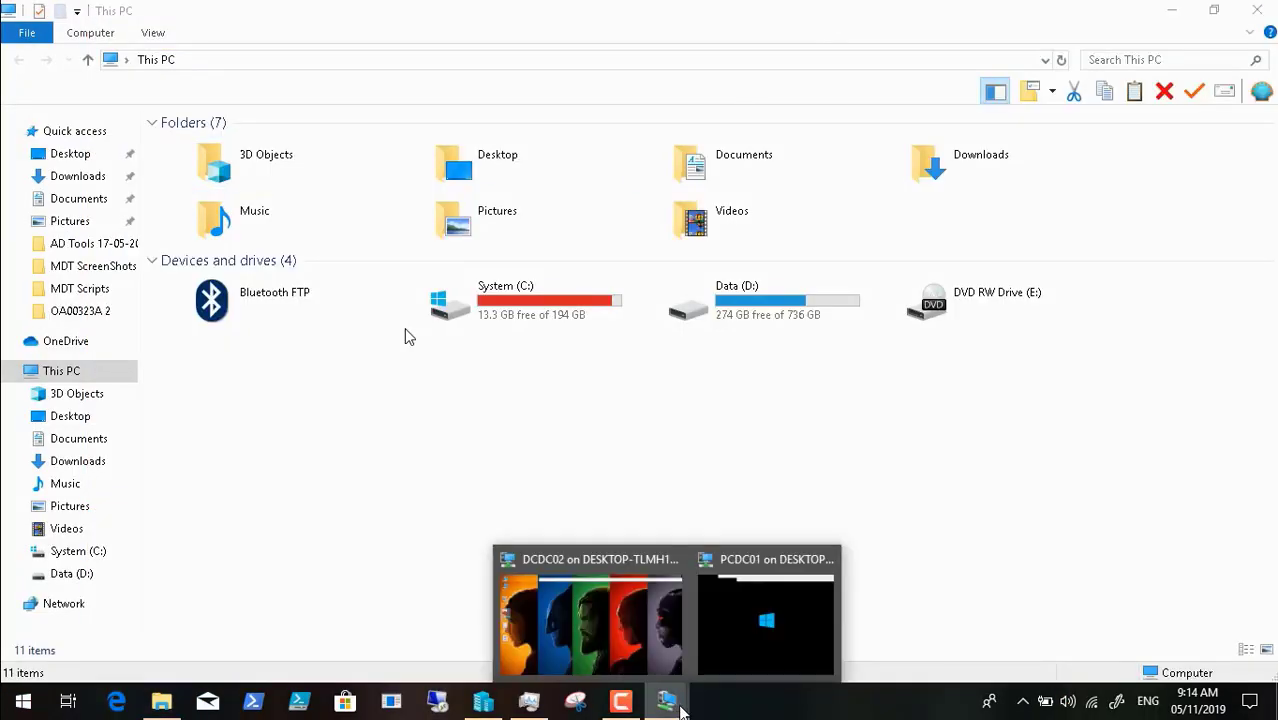
{"action": "left_click", "coordinate": [780, 626]}
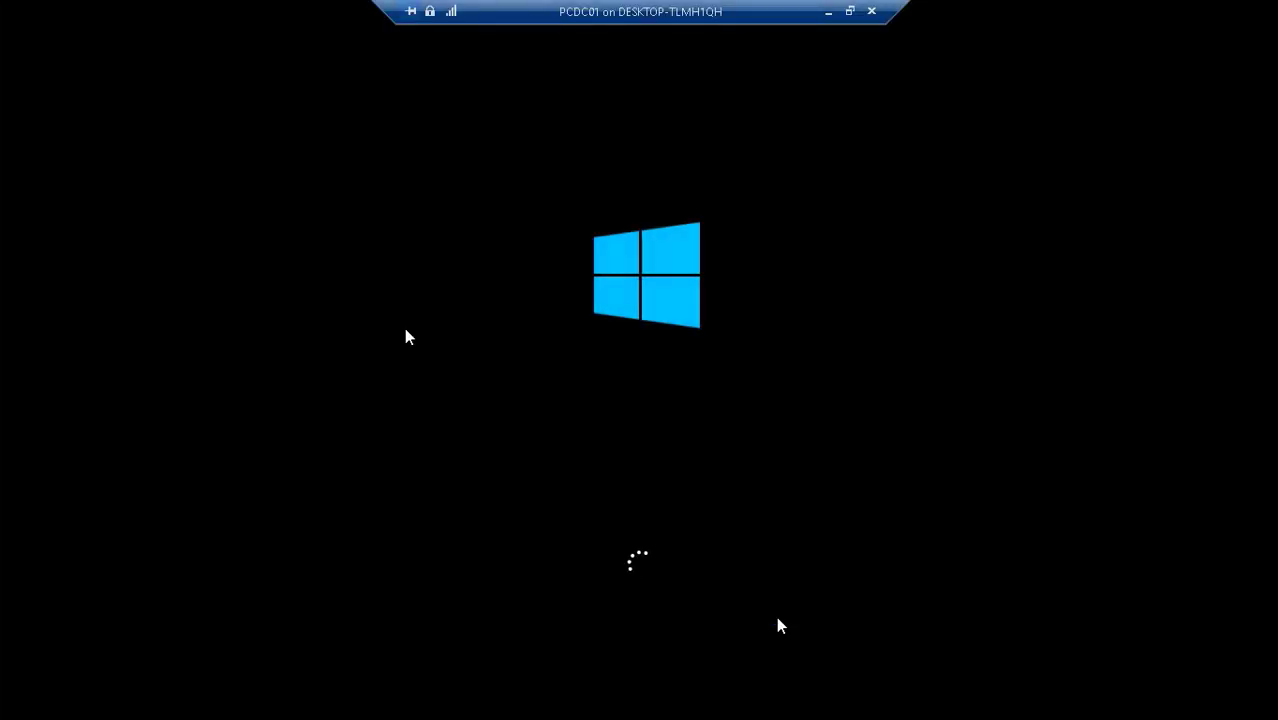
{"action": "left_click", "coordinate": [827, 13]}
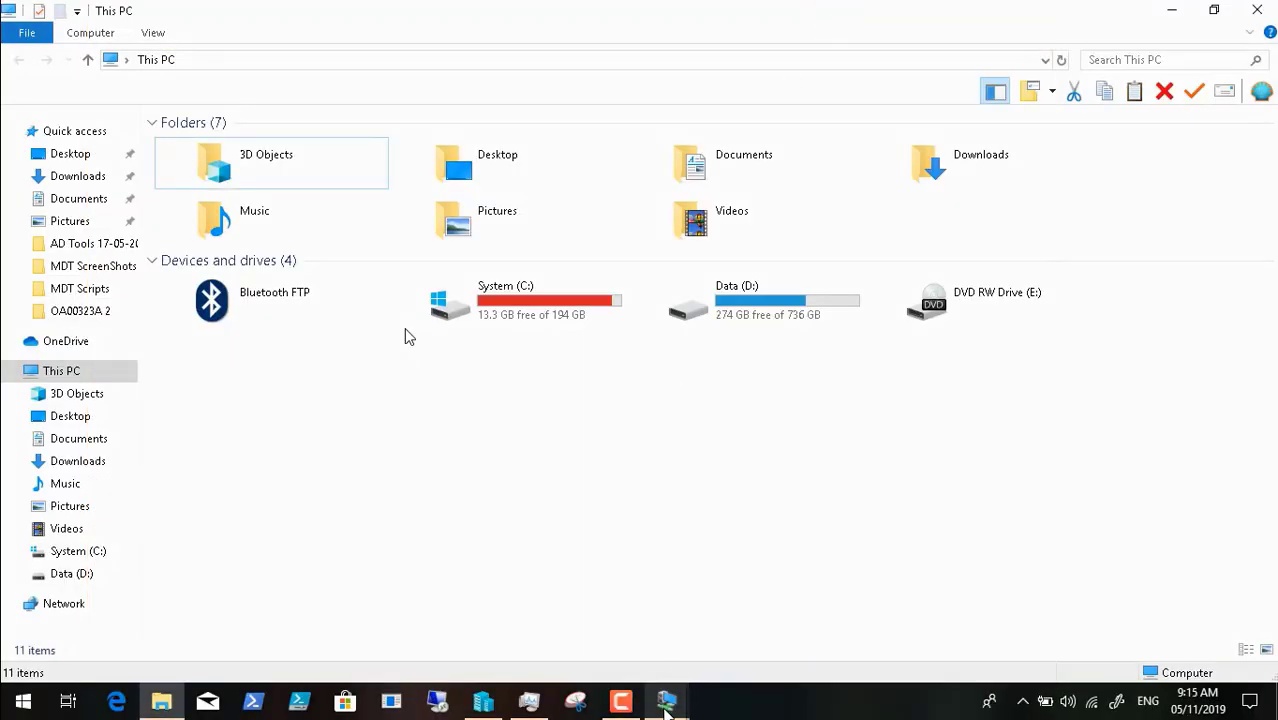
{"action": "mouse_move", "coordinate": [652, 690]}
{"action": "left_click", "coordinate": [588, 612]}
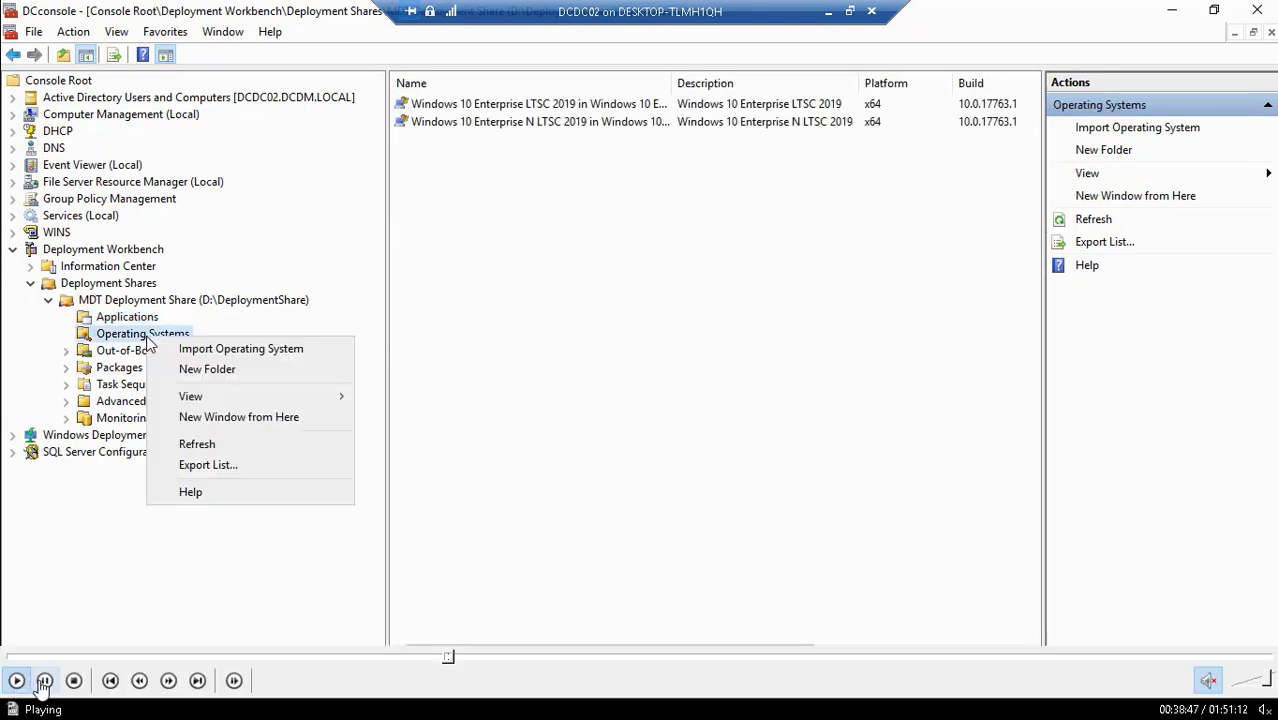
- Launch the Import Operating System wizard for the MDT Deployment Share's Operating Systems folder
{"action": "left_click", "coordinate": [44, 680]}
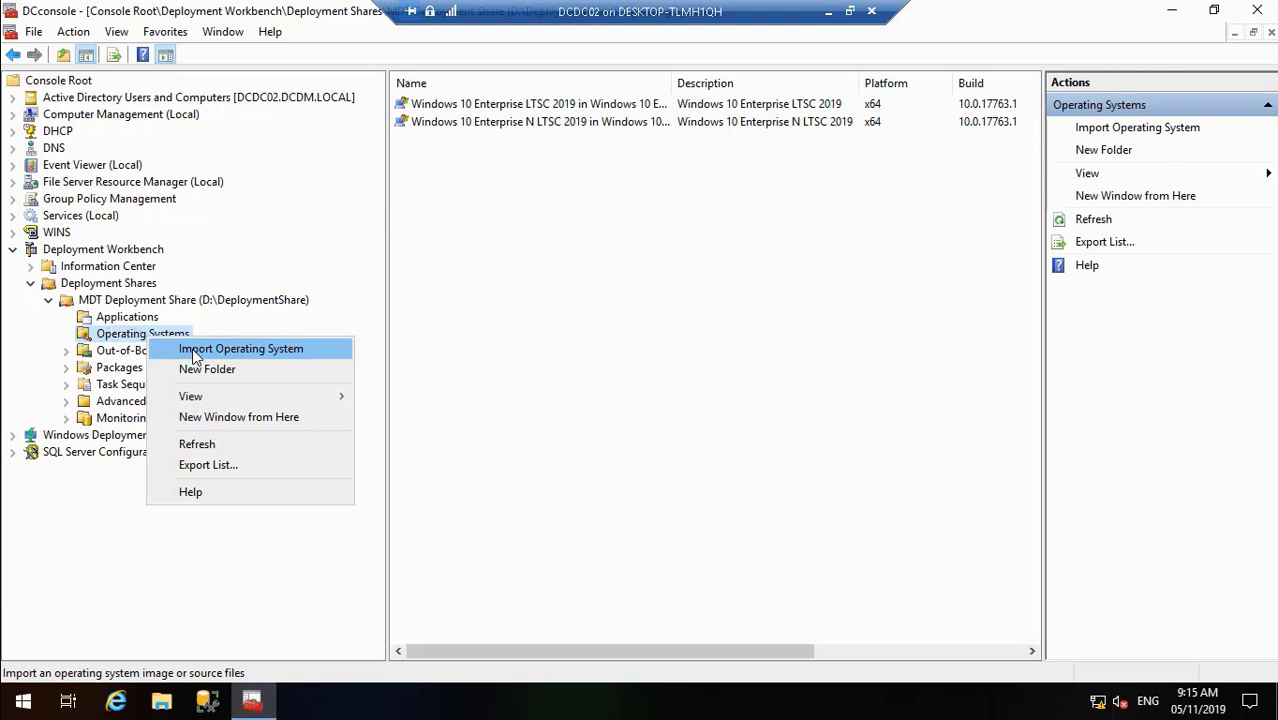
{"action": "left_click", "coordinate": [15, 683]}
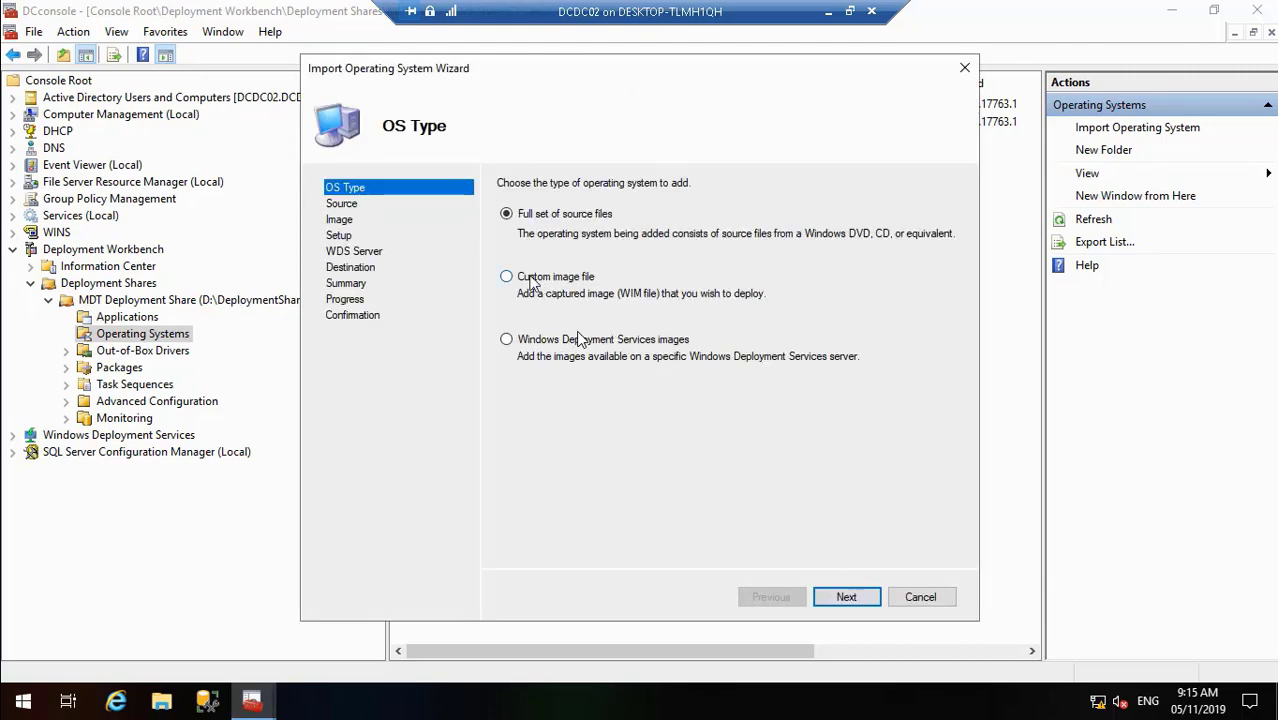
- Choose a custom image import with source D:\DeploymentShare\Captures\CAPWINLTSC2019.wim
{"action": "left_click", "coordinate": [506, 276]}
{"action": "left_click", "coordinate": [848, 597]}
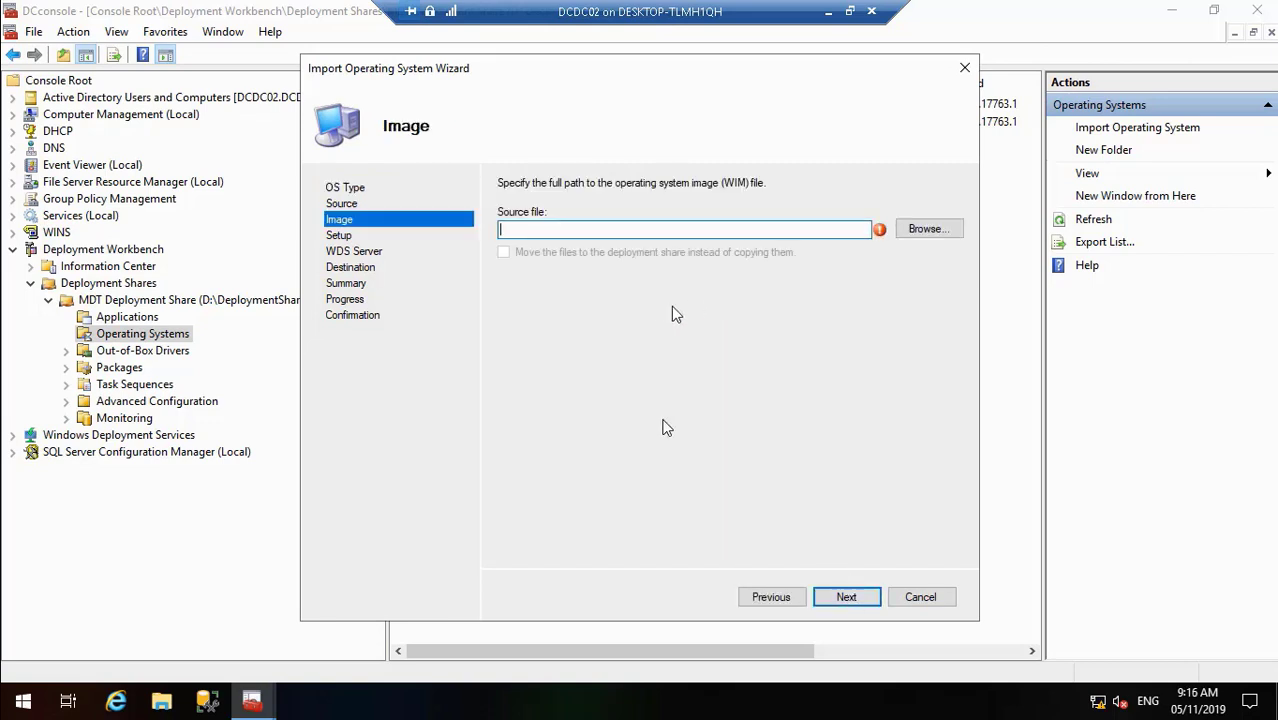
{"action": "left_click", "coordinate": [938, 236]}
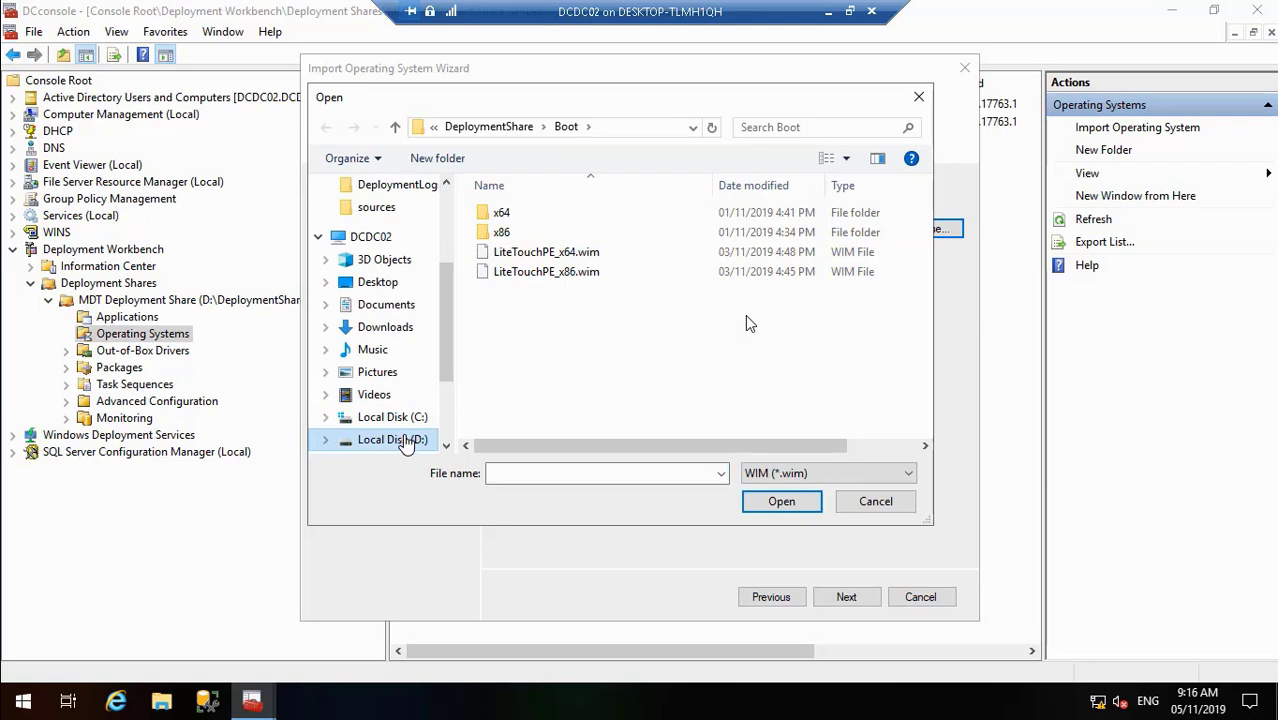
{"action": "left_click", "coordinate": [405, 440]}
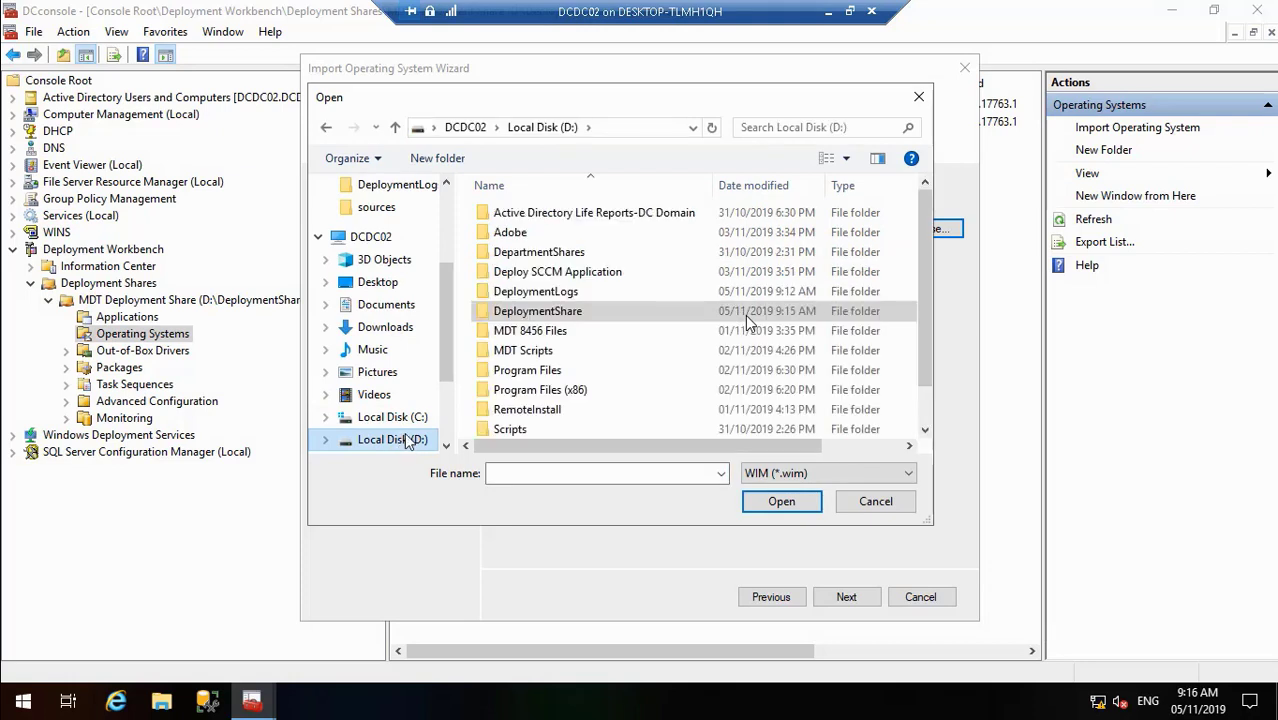
{"action": "double_click", "coordinate": [557, 312]}
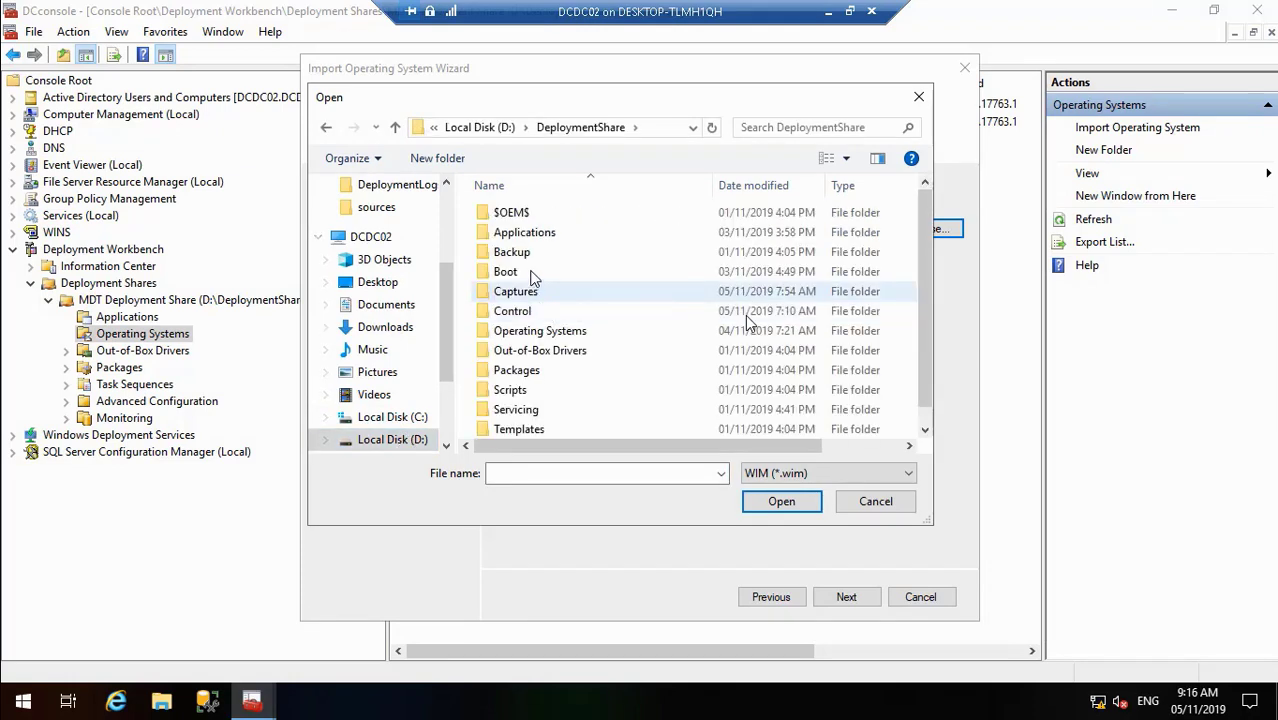
{"action": "double_click", "coordinate": [530, 291]}
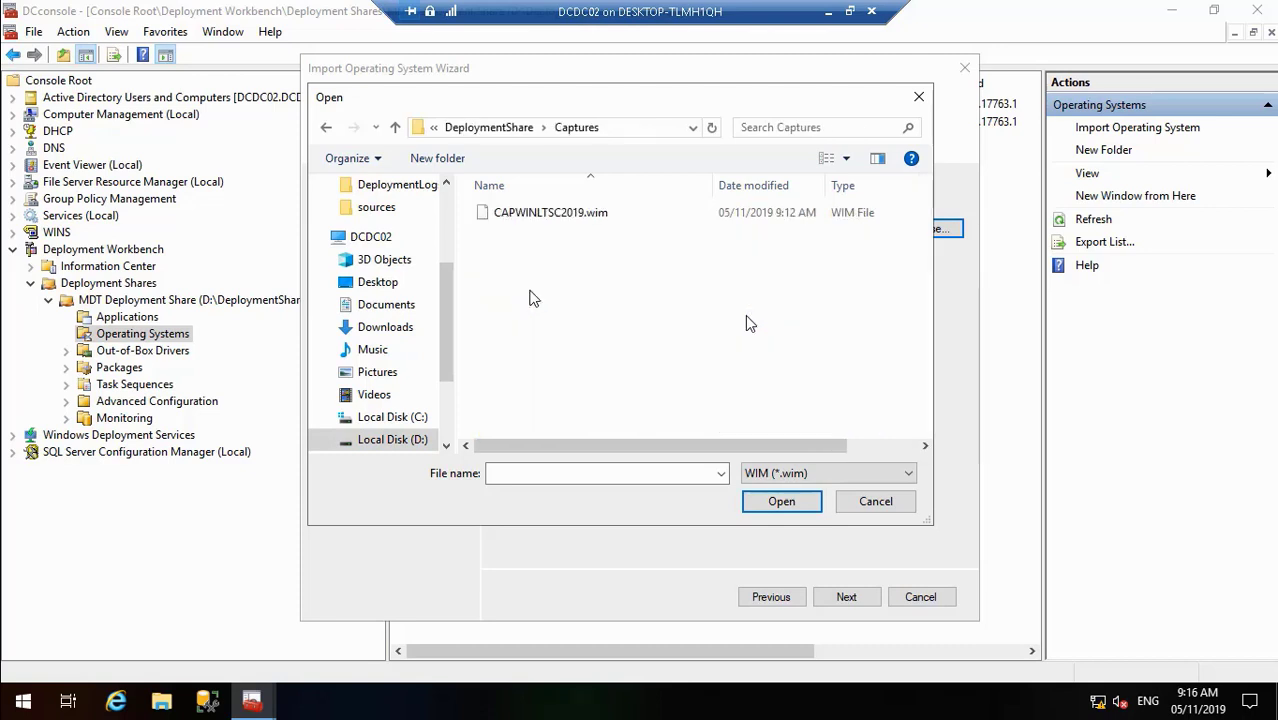
{"action": "left_click", "coordinate": [550, 216]}
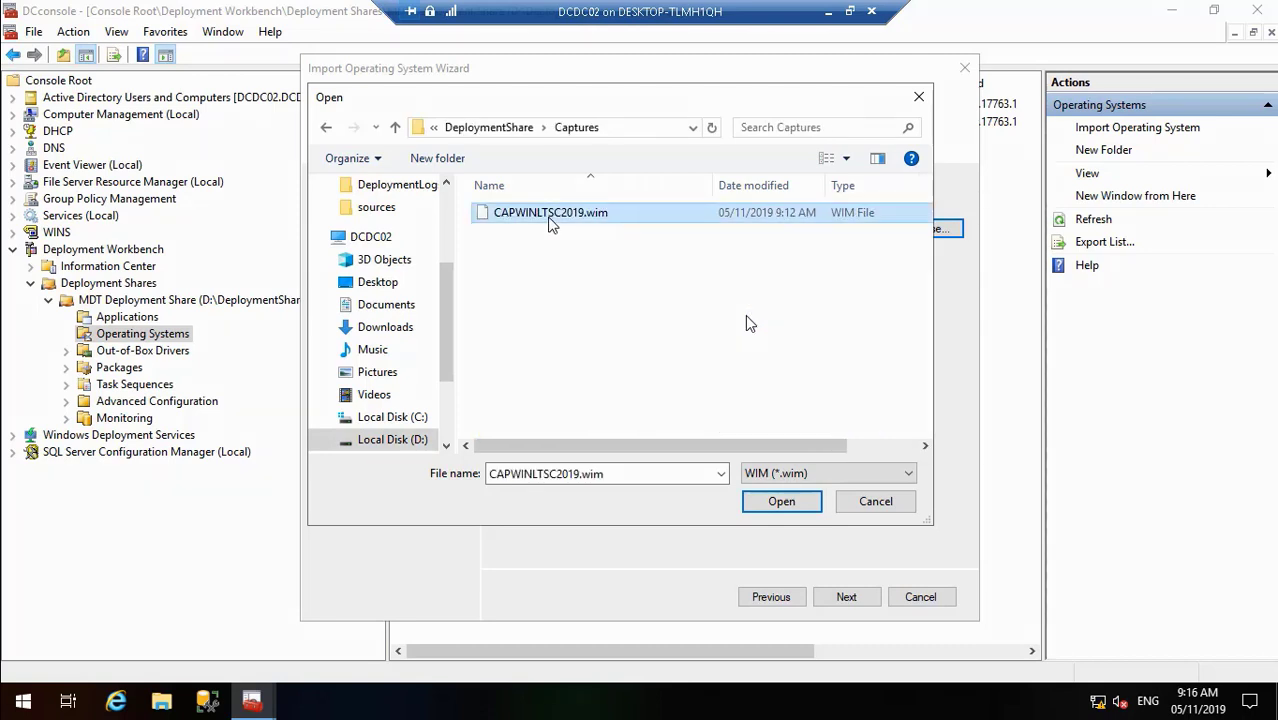
{"action": "left_click", "coordinate": [760, 503]}
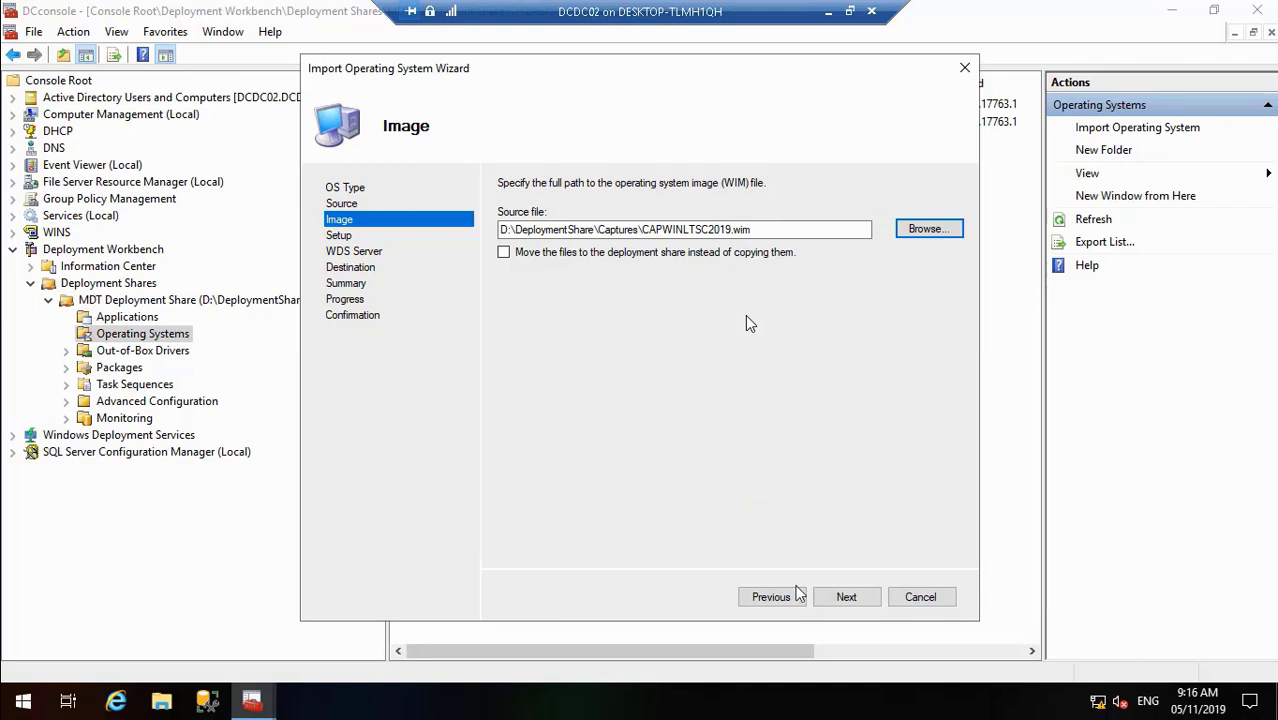
- Confirm the image source and advance to the Setup page
{"action": "mouse_move", "coordinate": [338, 682]}
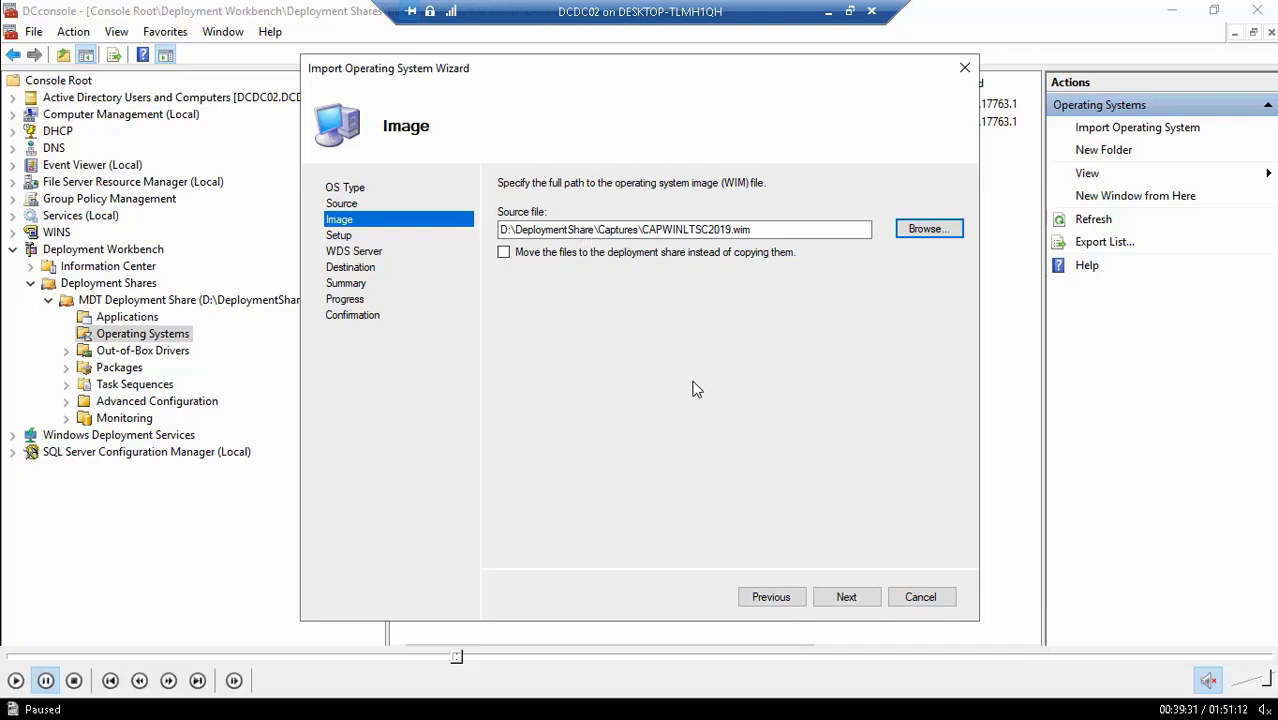
{"action": "left_click", "coordinate": [15, 680]}
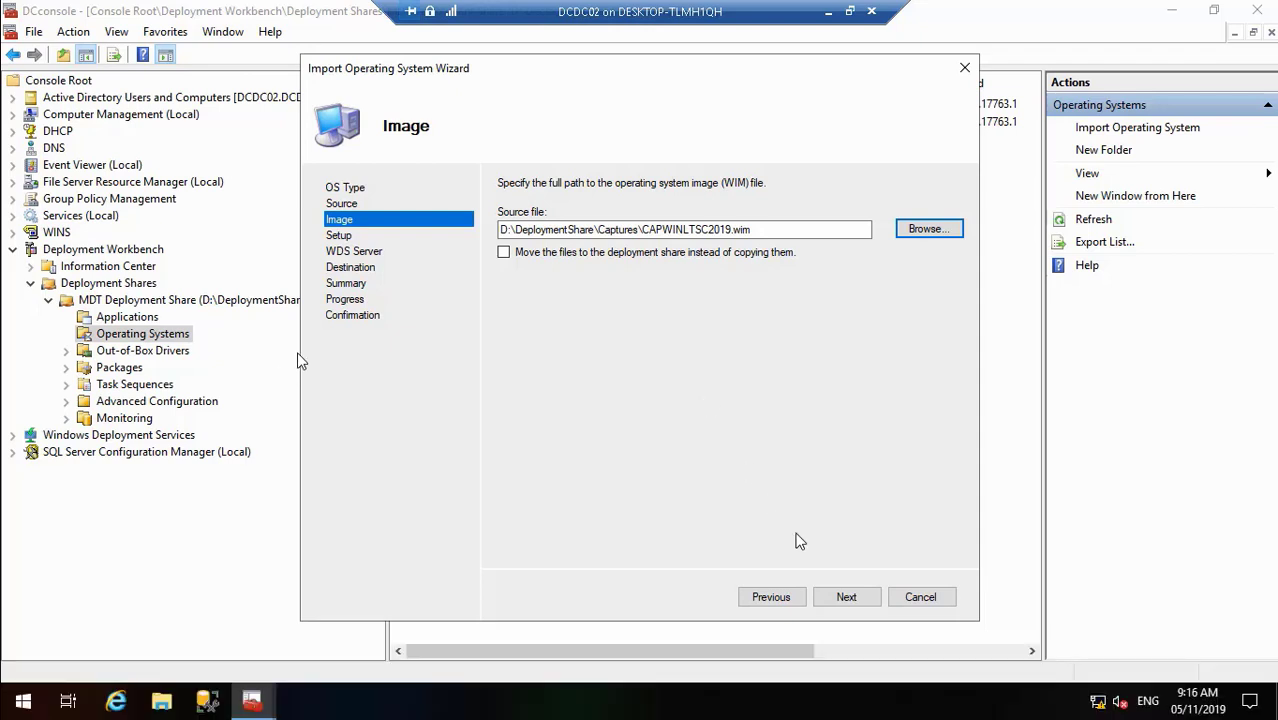
{"action": "left_click", "coordinate": [844, 600]}
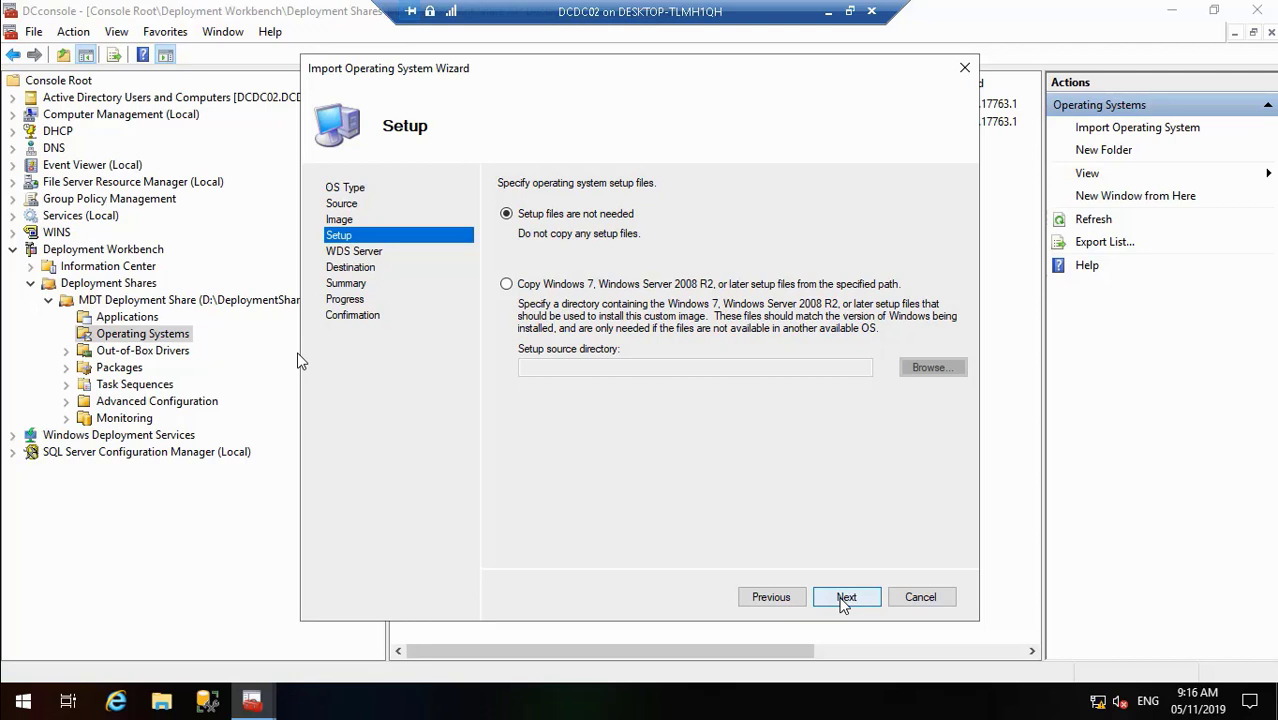
- Skip setup files, keep destination folder CAPWINLTSC2019, and start the import
{"action": "left_click", "coordinate": [846, 598]}
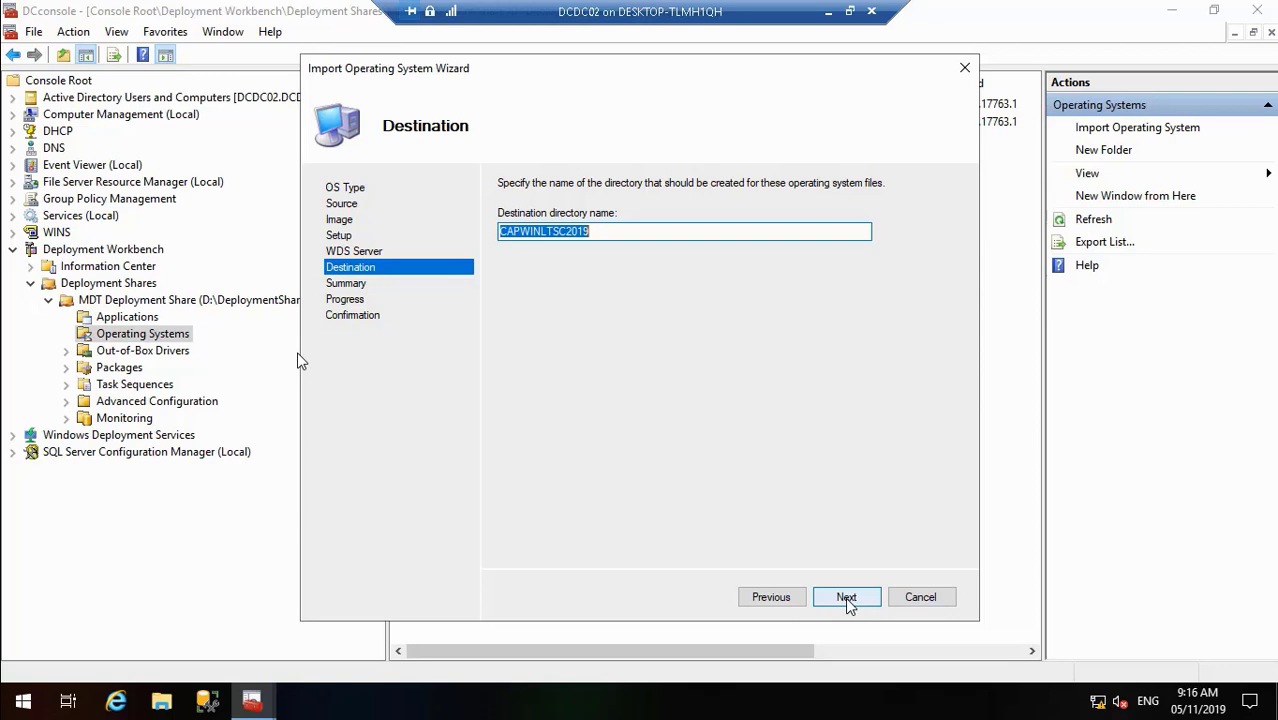
{"action": "left_click", "coordinate": [850, 600]}
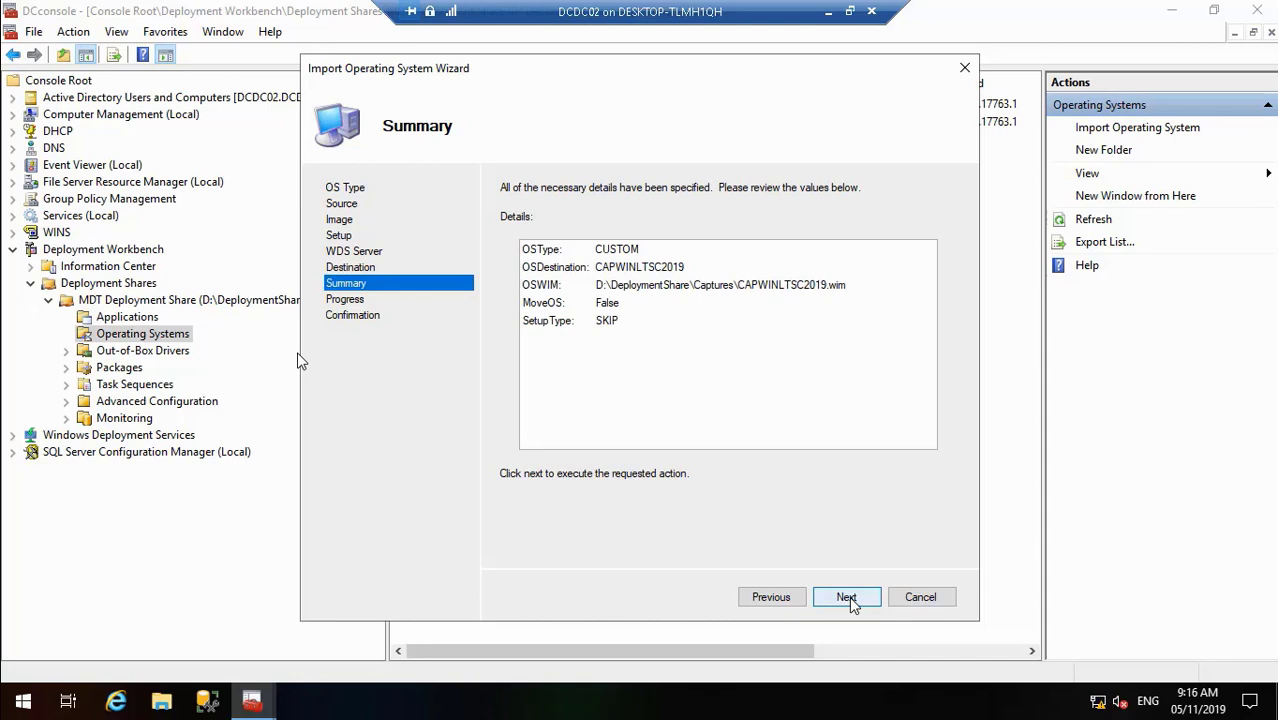
{"action": "left_click", "coordinate": [850, 599]}
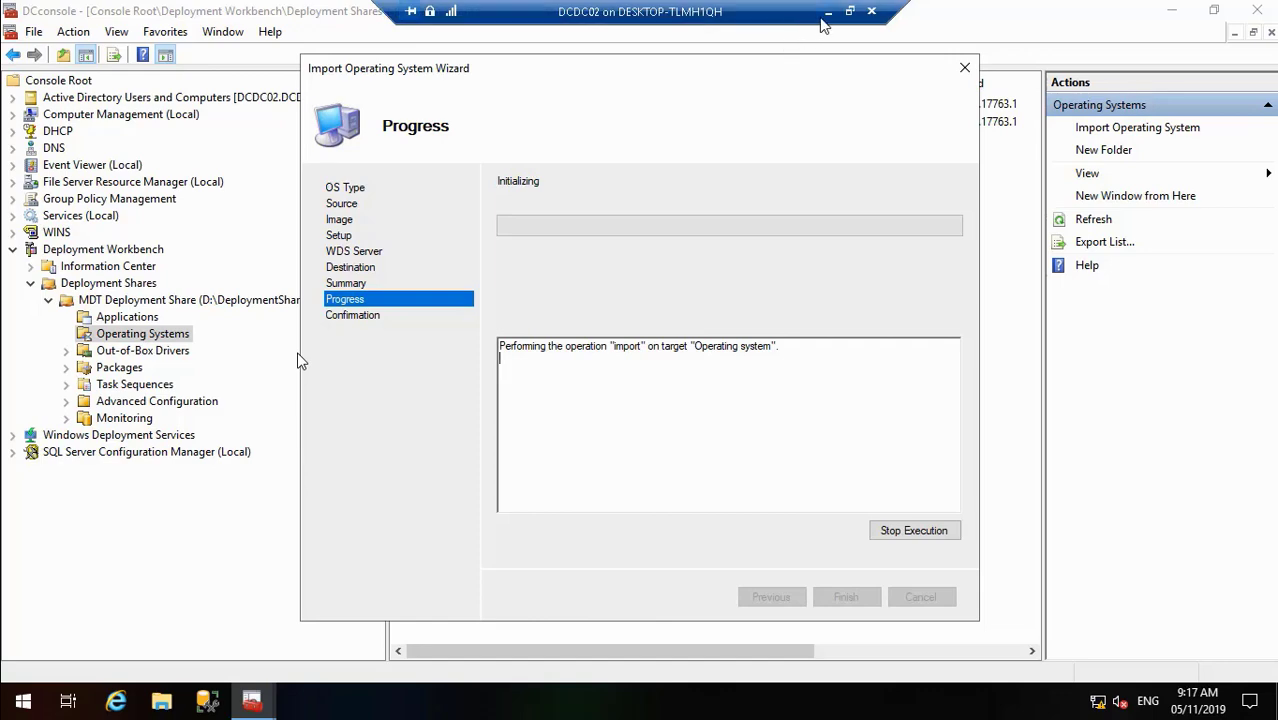
- Check on PCDC01 and the other VM windows while the image import runs
{"action": "left_click", "coordinate": [827, 14]}
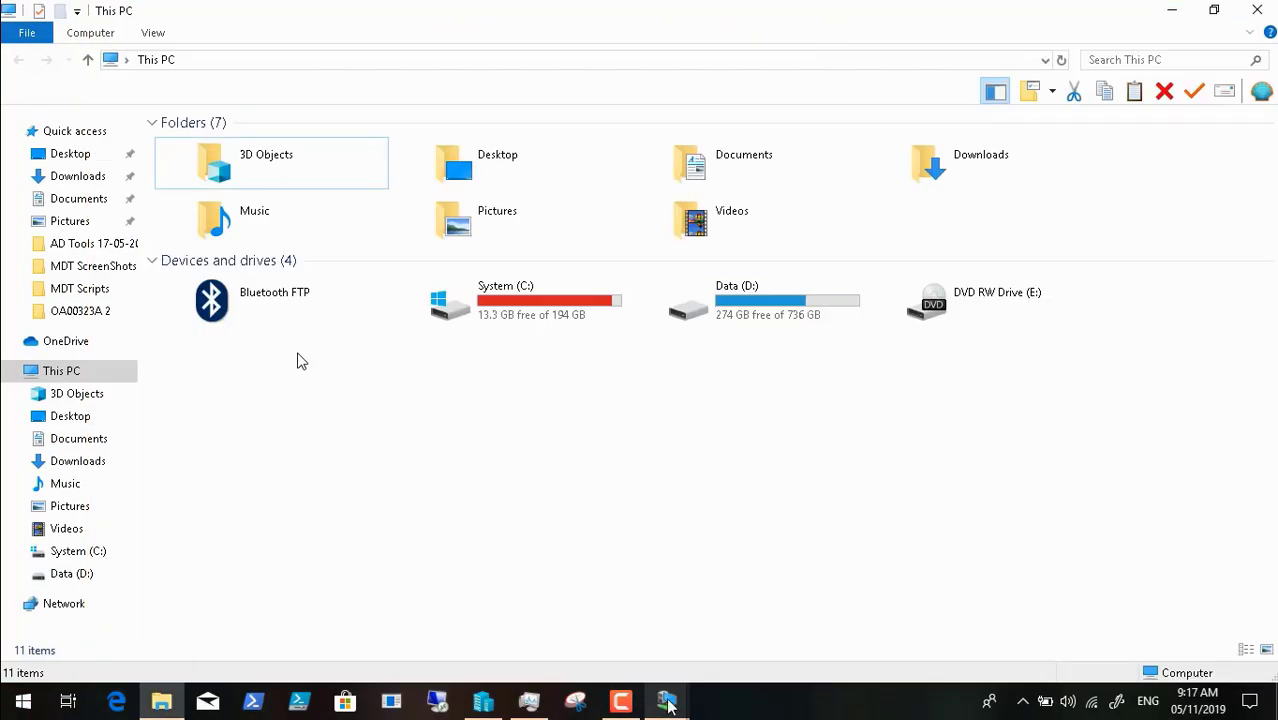
{"action": "mouse_move", "coordinate": [667, 705]}
{"action": "left_click", "coordinate": [770, 622]}
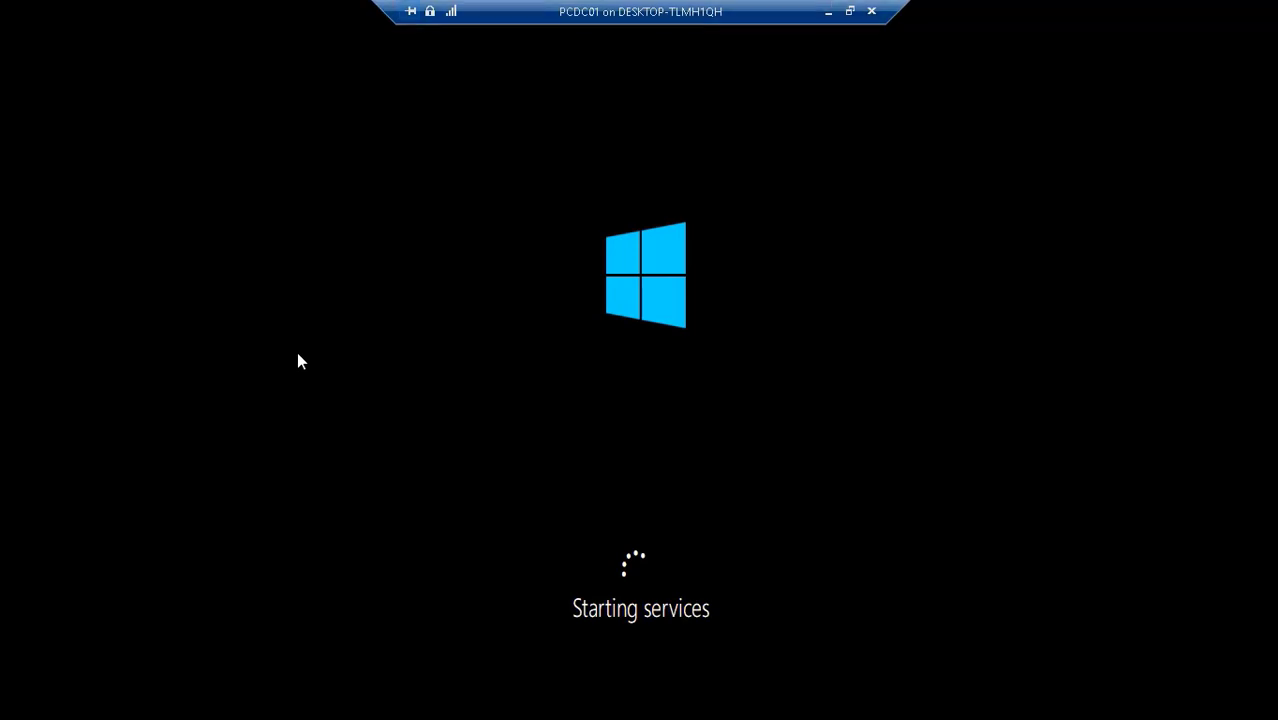
{"action": "left_click", "coordinate": [823, 12]}
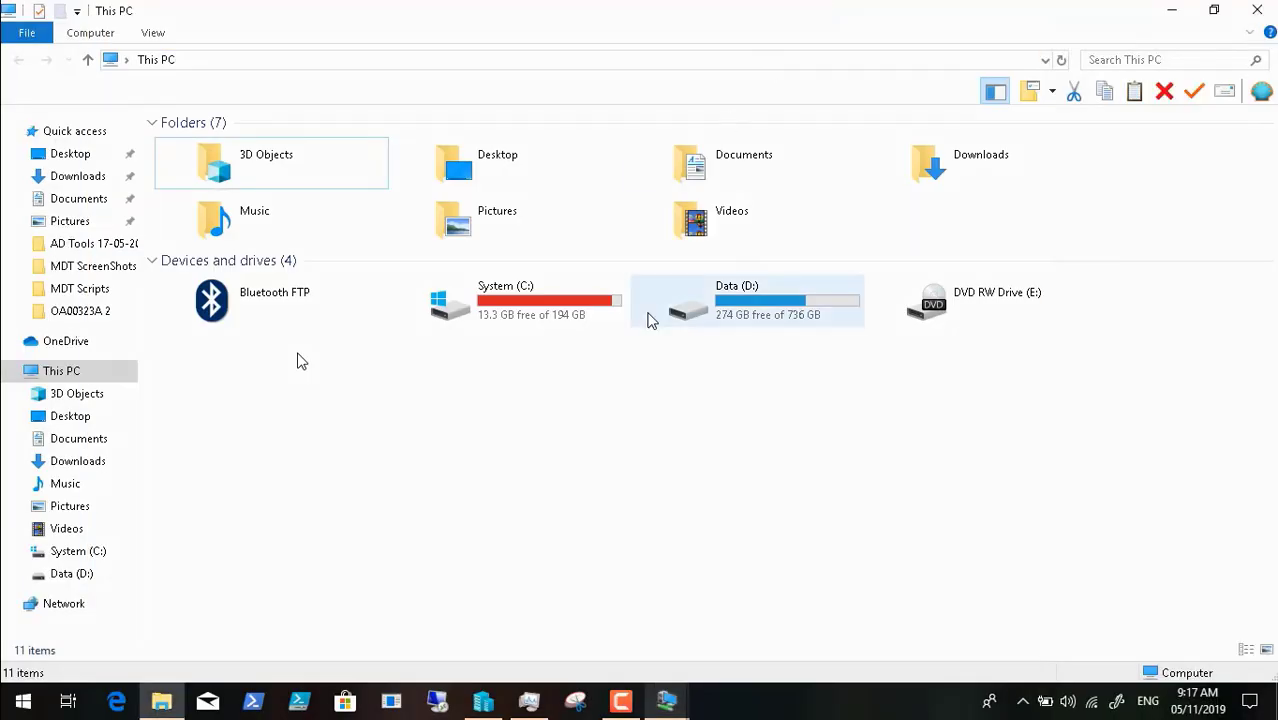
{"action": "left_click", "coordinate": [666, 700]}
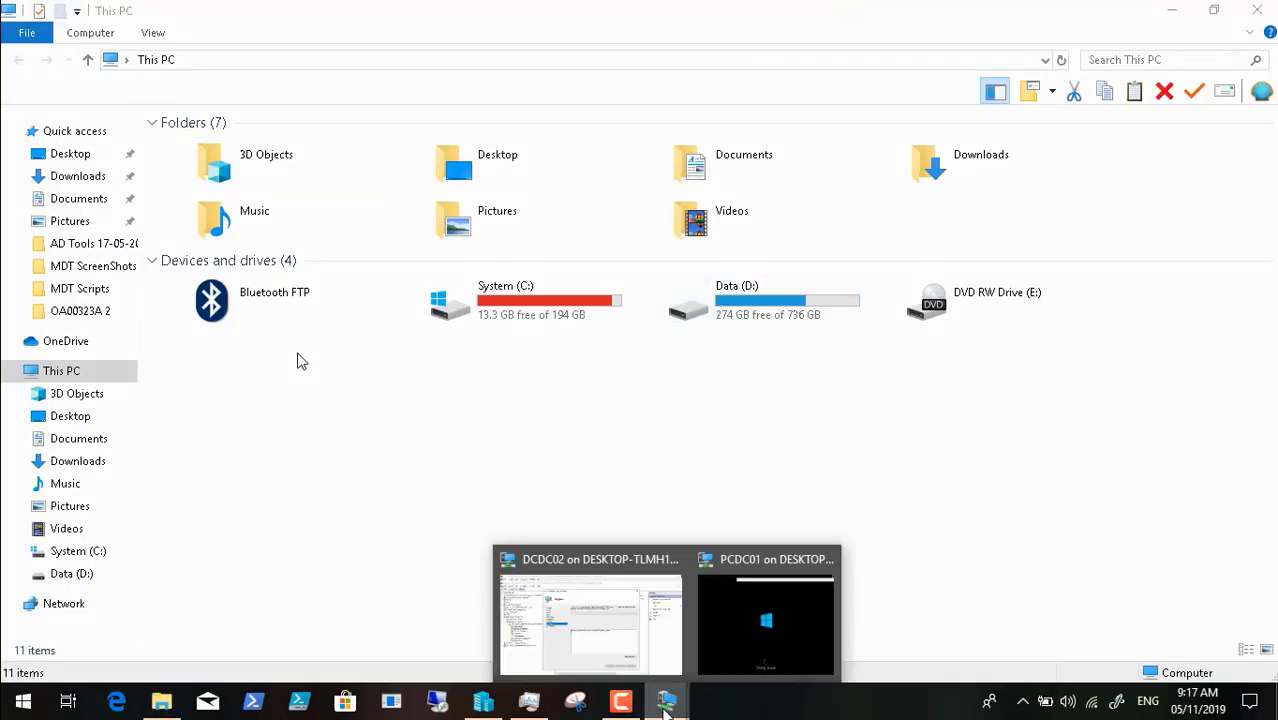
{"action": "left_click", "coordinate": [598, 588]}
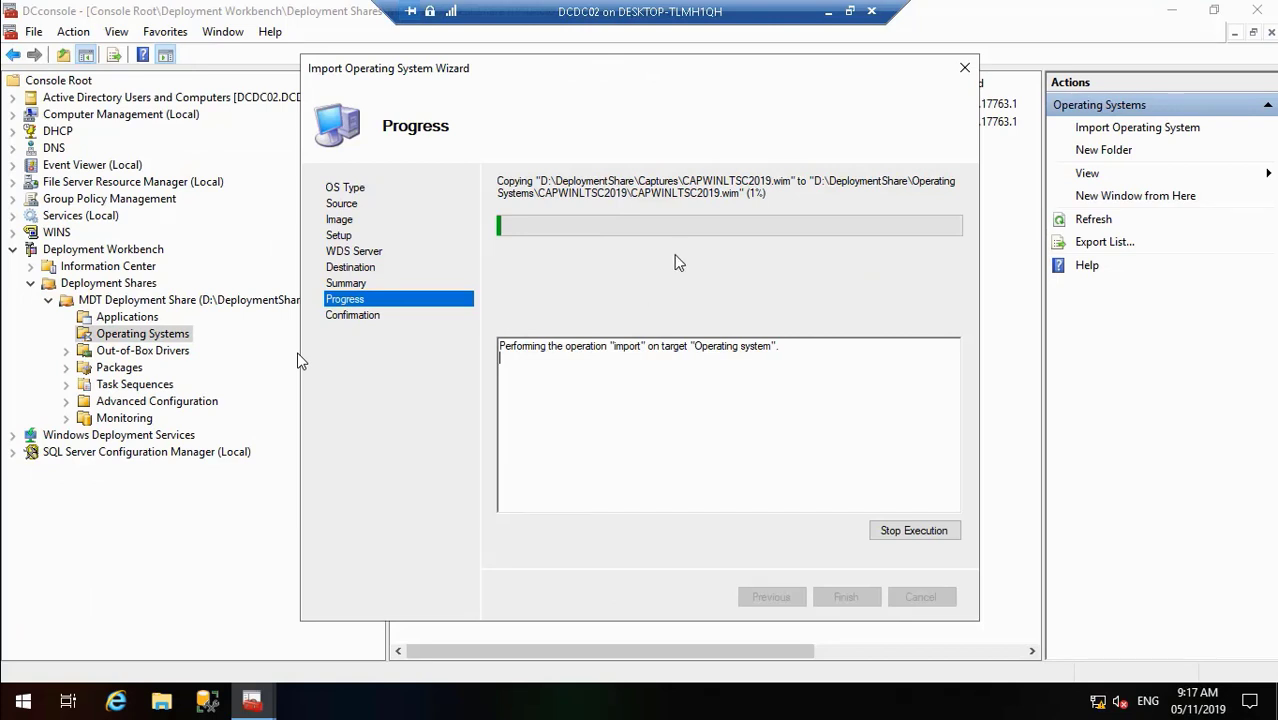
{"action": "left_click", "coordinate": [828, 20]}
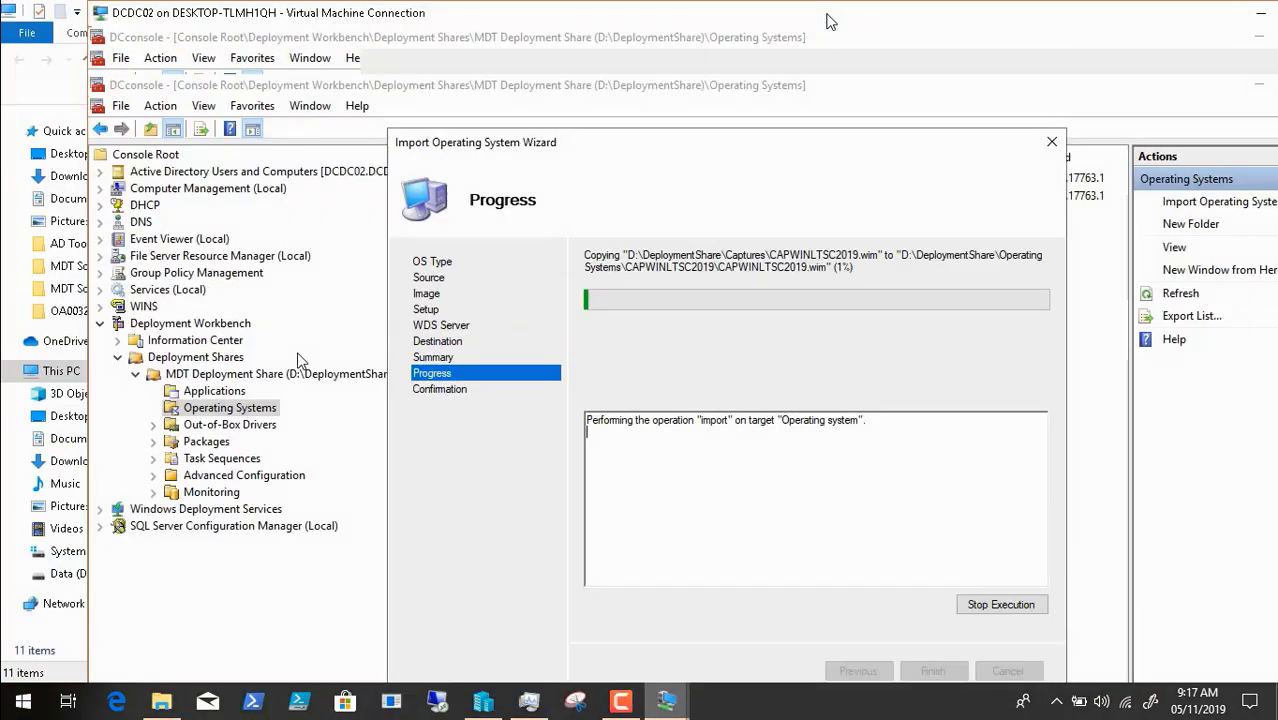
{"action": "left_click", "coordinate": [620, 702]}
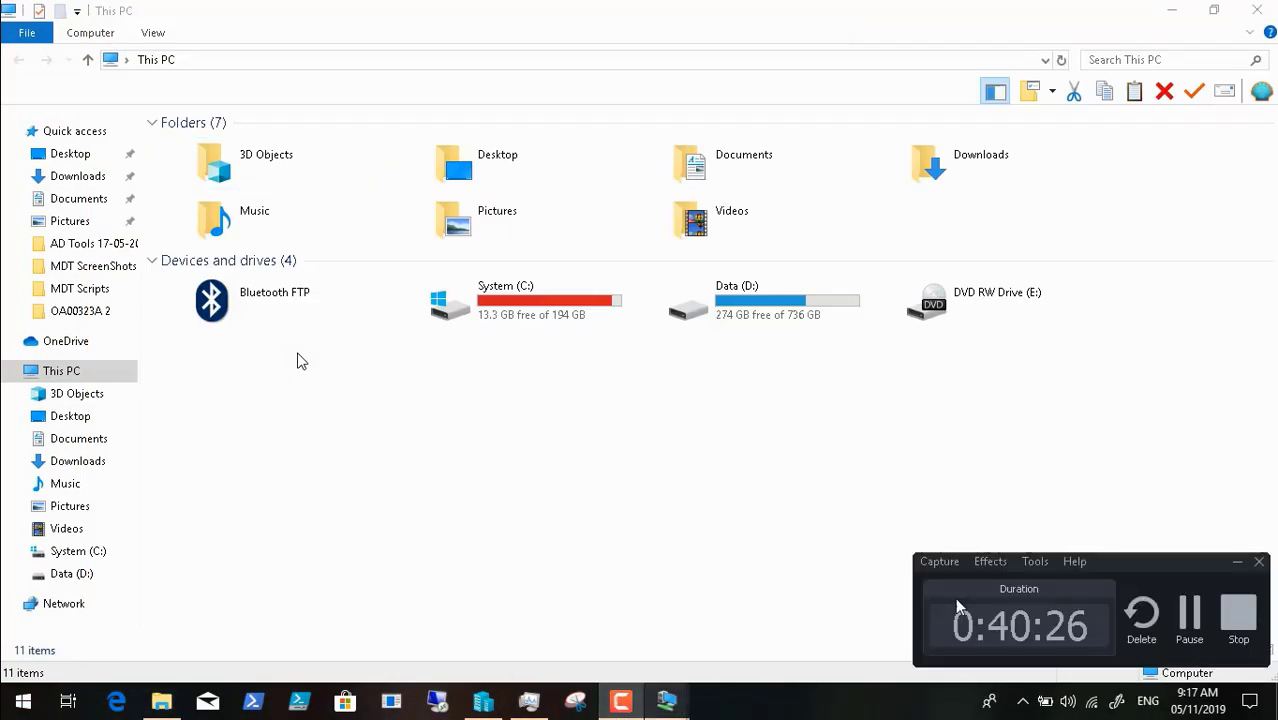
{"action": "left_click", "coordinate": [1191, 615]}
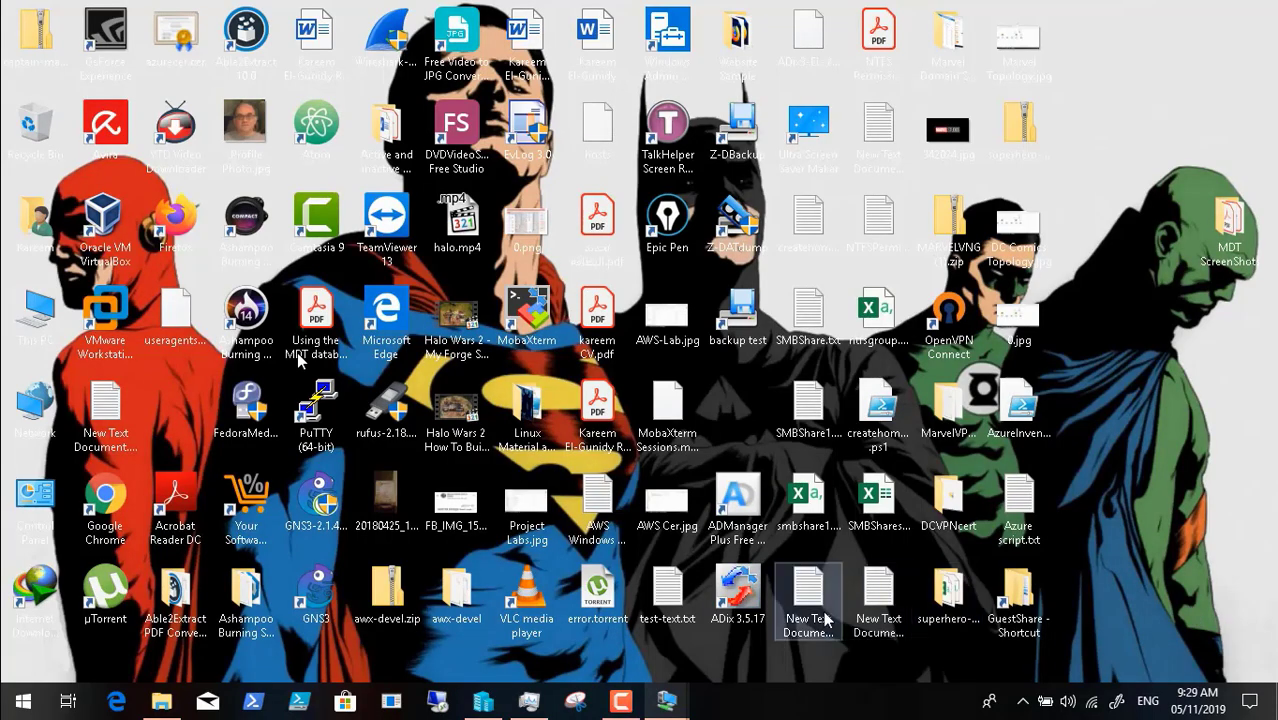
- Return to DCDC02 and finish the completed import wizard
{"action": "mouse_move", "coordinate": [676, 702]}
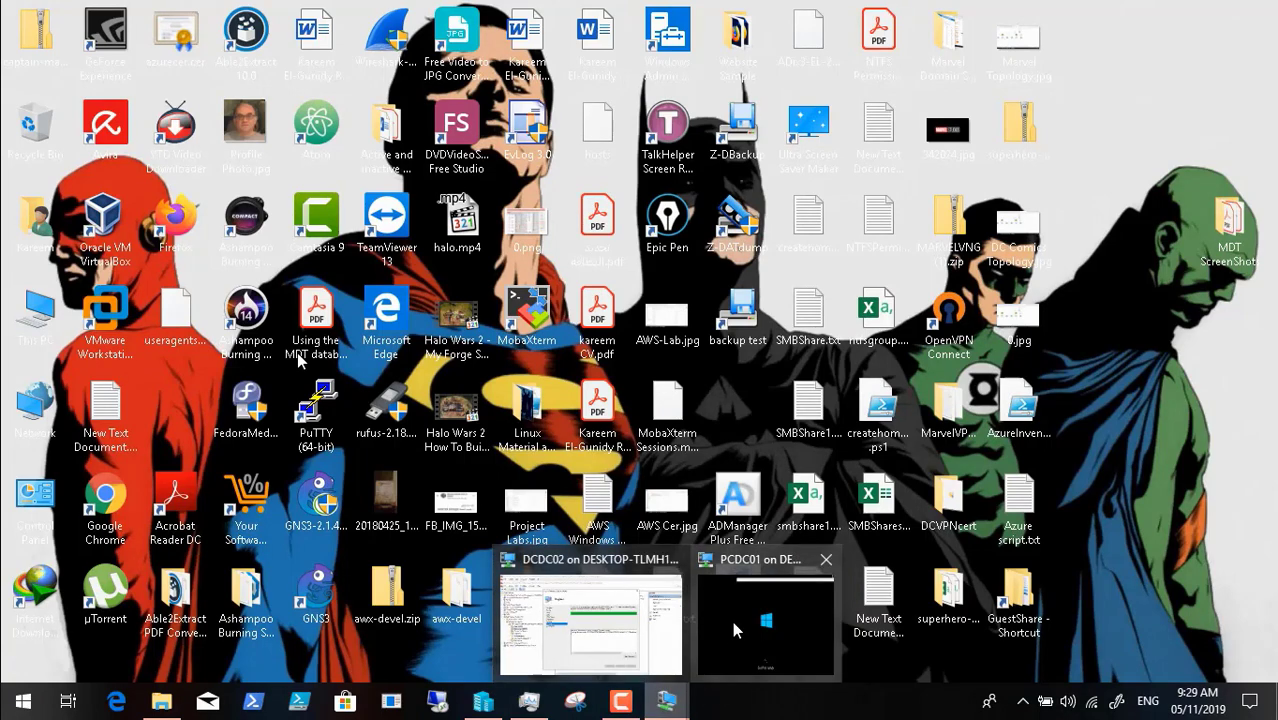
{"action": "left_click", "coordinate": [622, 622]}
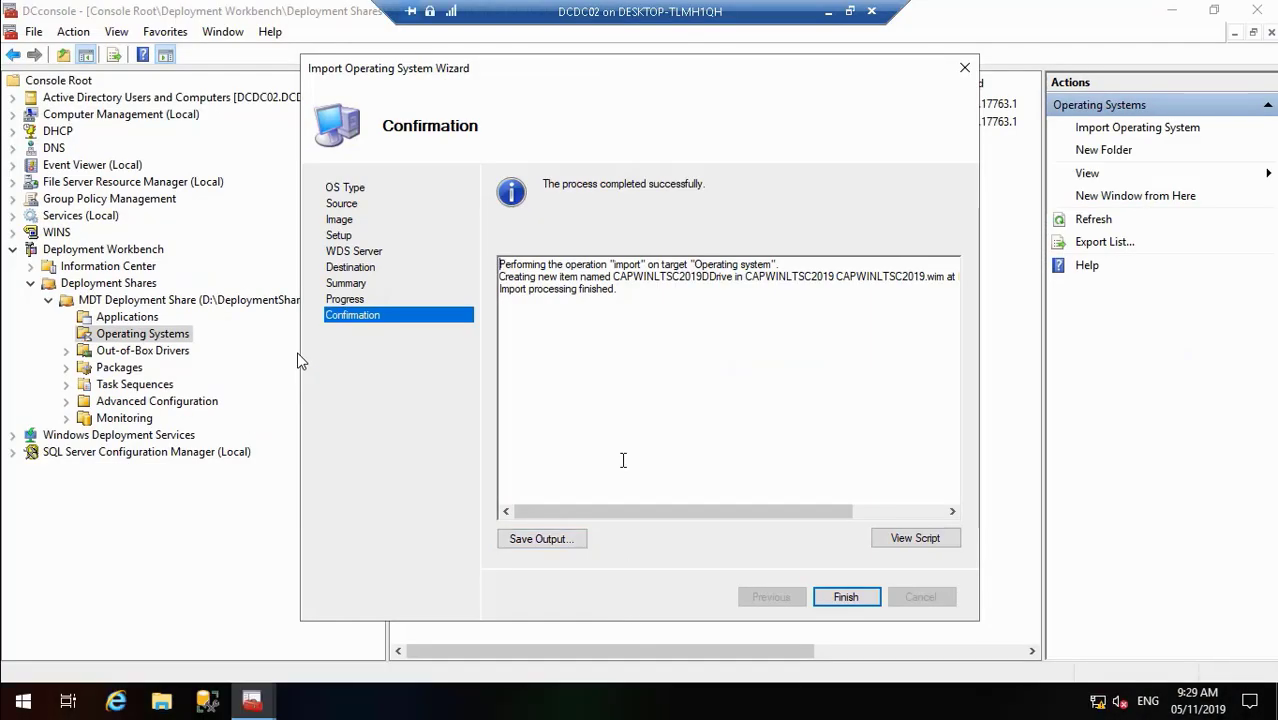
{"action": "left_click", "coordinate": [843, 597]}
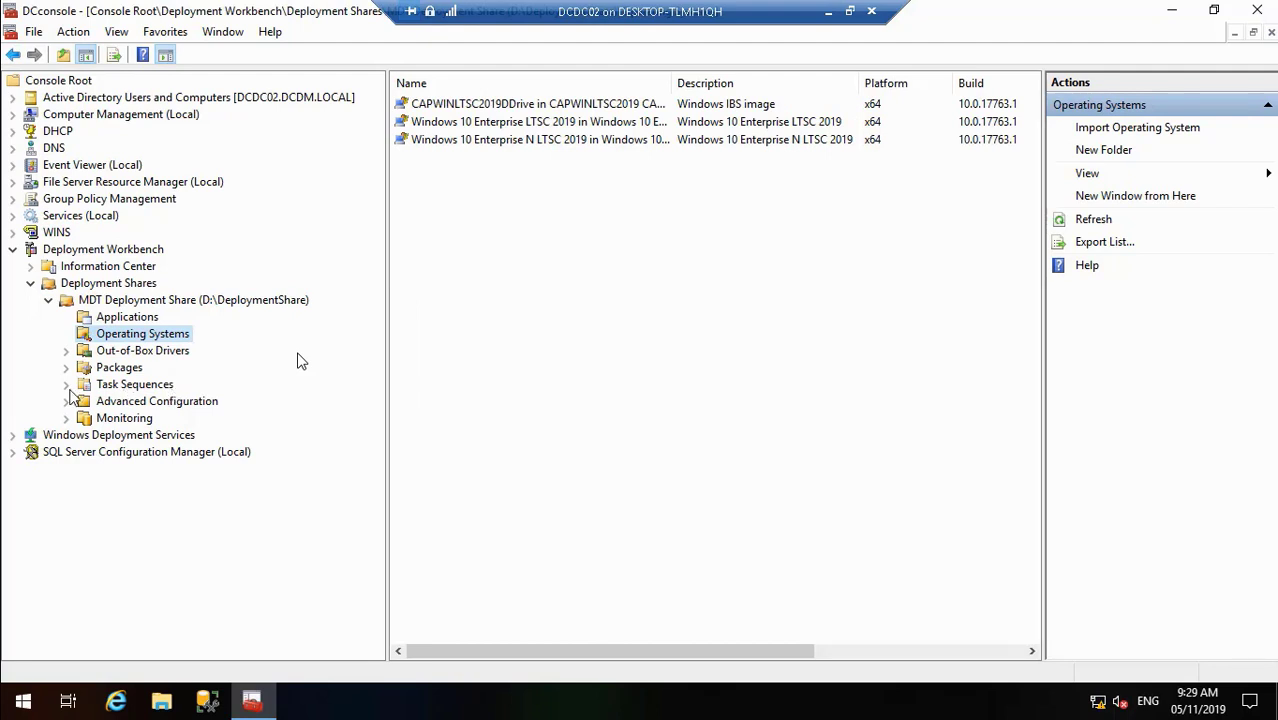
- Create a task sequence in Windows 10 LTSC 2019 with ID DeployImageLTSC, named 'Deploy Capture Image LTSC 2019'
{"action": "left_click", "coordinate": [66, 385]}
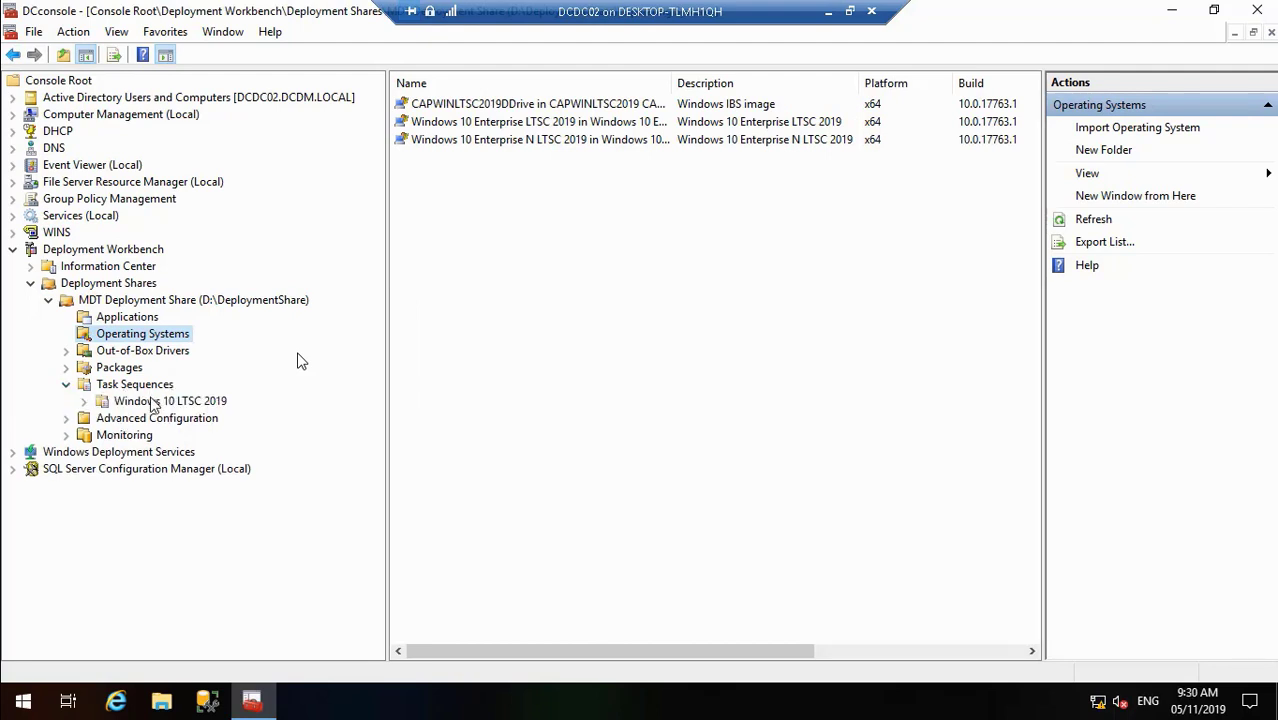
{"action": "left_click", "coordinate": [150, 401]}
{"action": "right_click", "coordinate": [150, 401]}
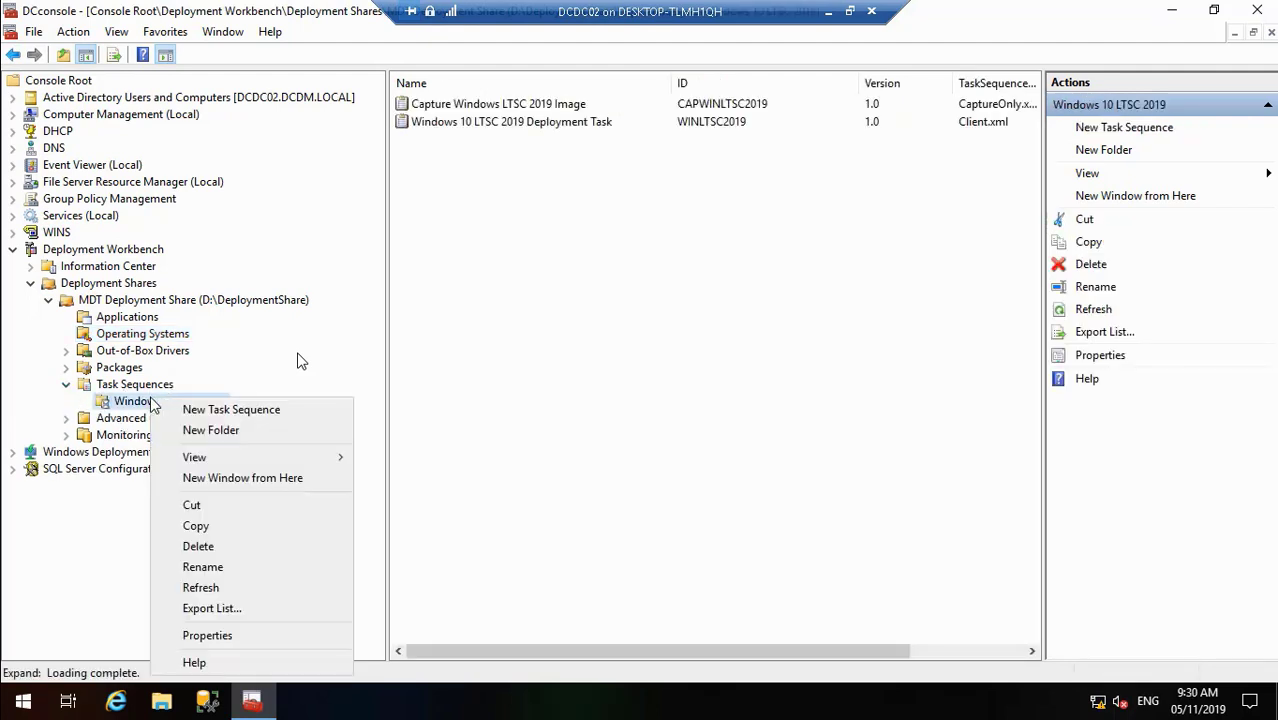
{"action": "left_click", "coordinate": [190, 409]}
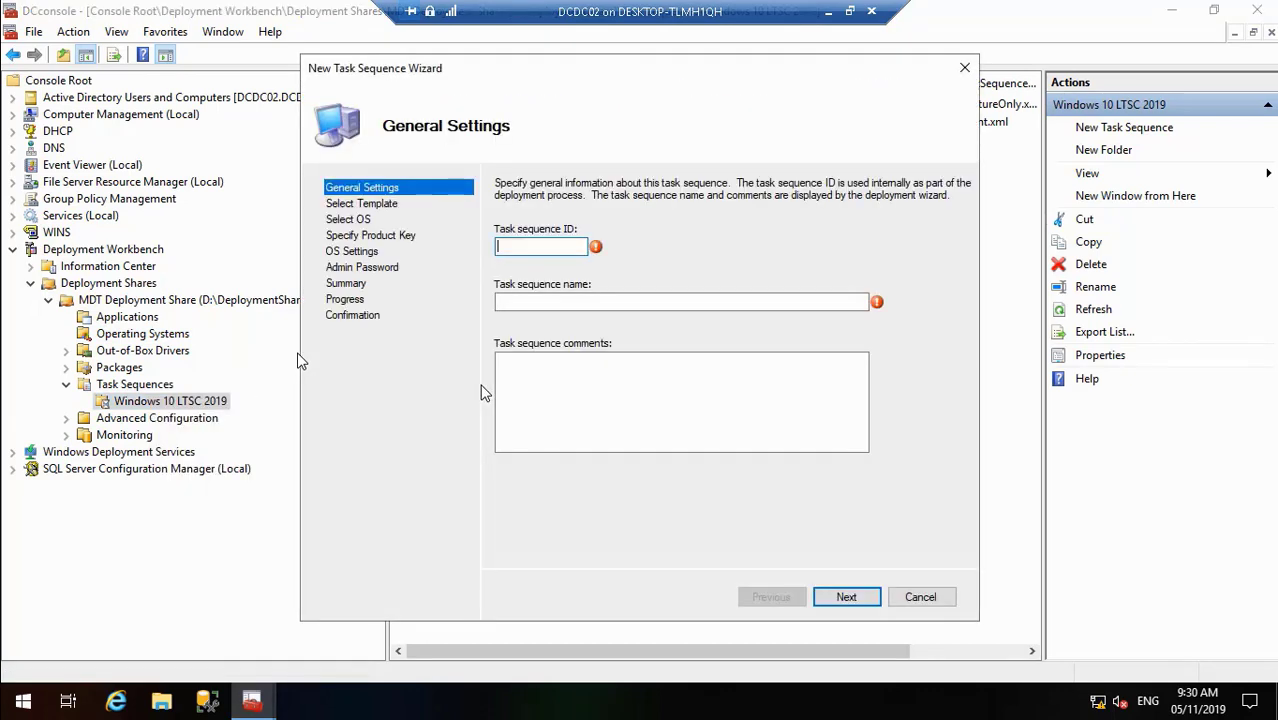
{"action": "type", "text": "DeployImageLTSC2"}
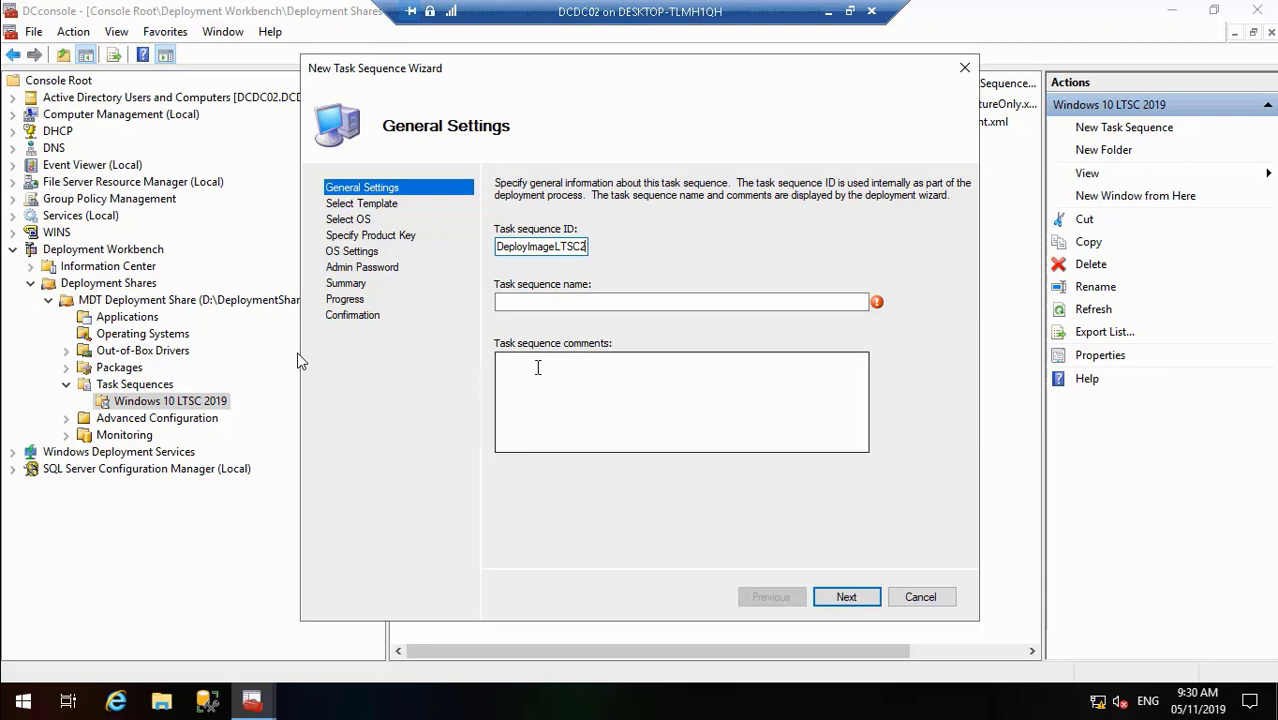
{"action": "left_click", "coordinate": [517, 302]}
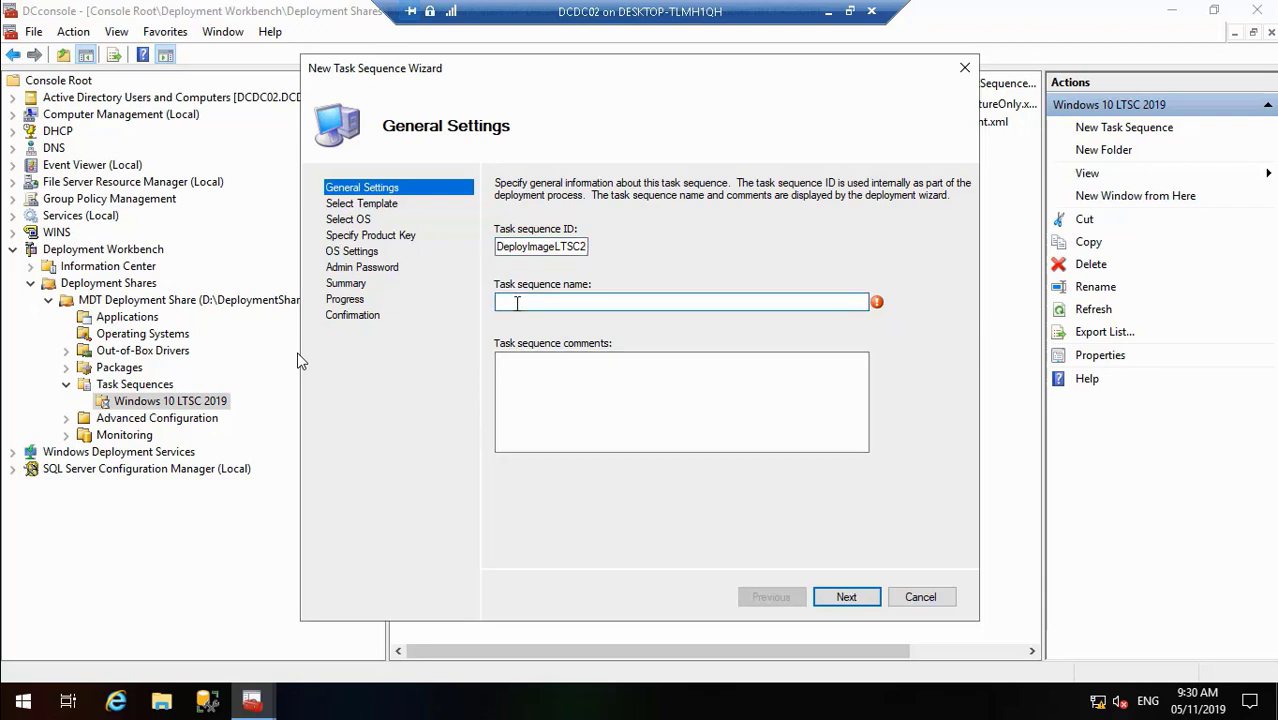
{"action": "type", "text": "Deploy Capture Image LTSC"}
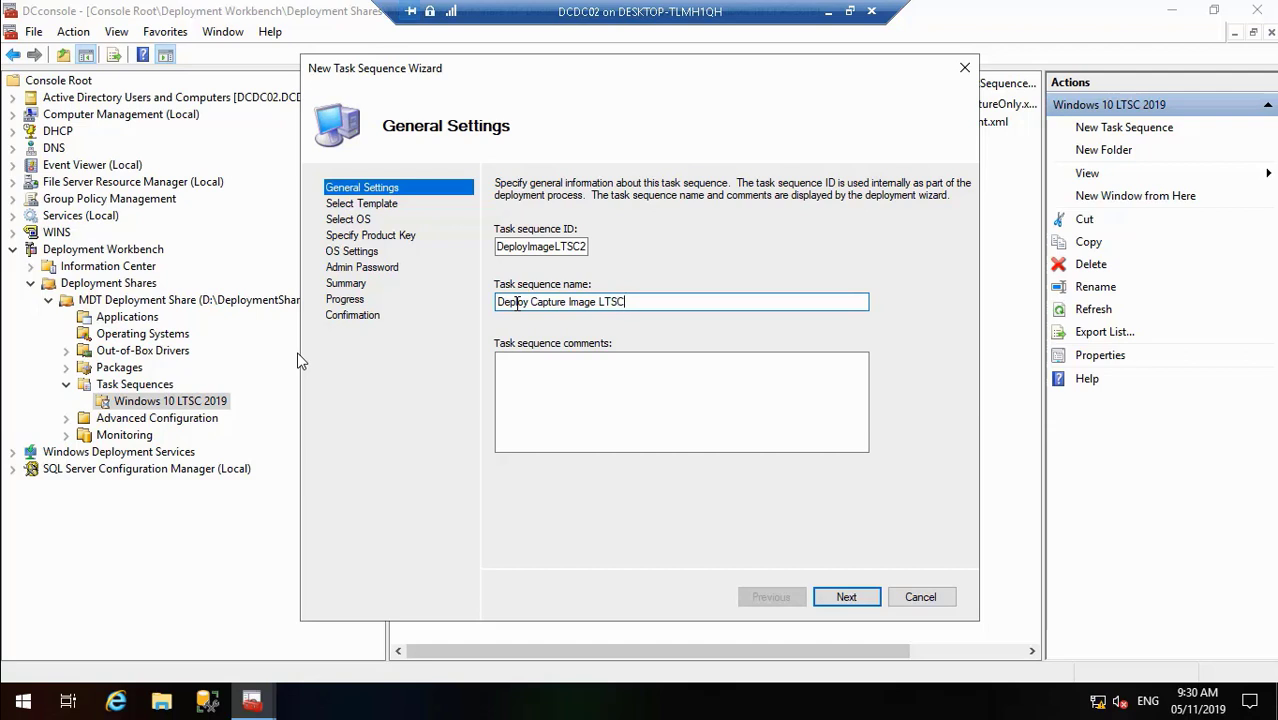
{"action": "type", "text": " 2019"}
{"action": "left_click", "coordinate": [551, 246]}
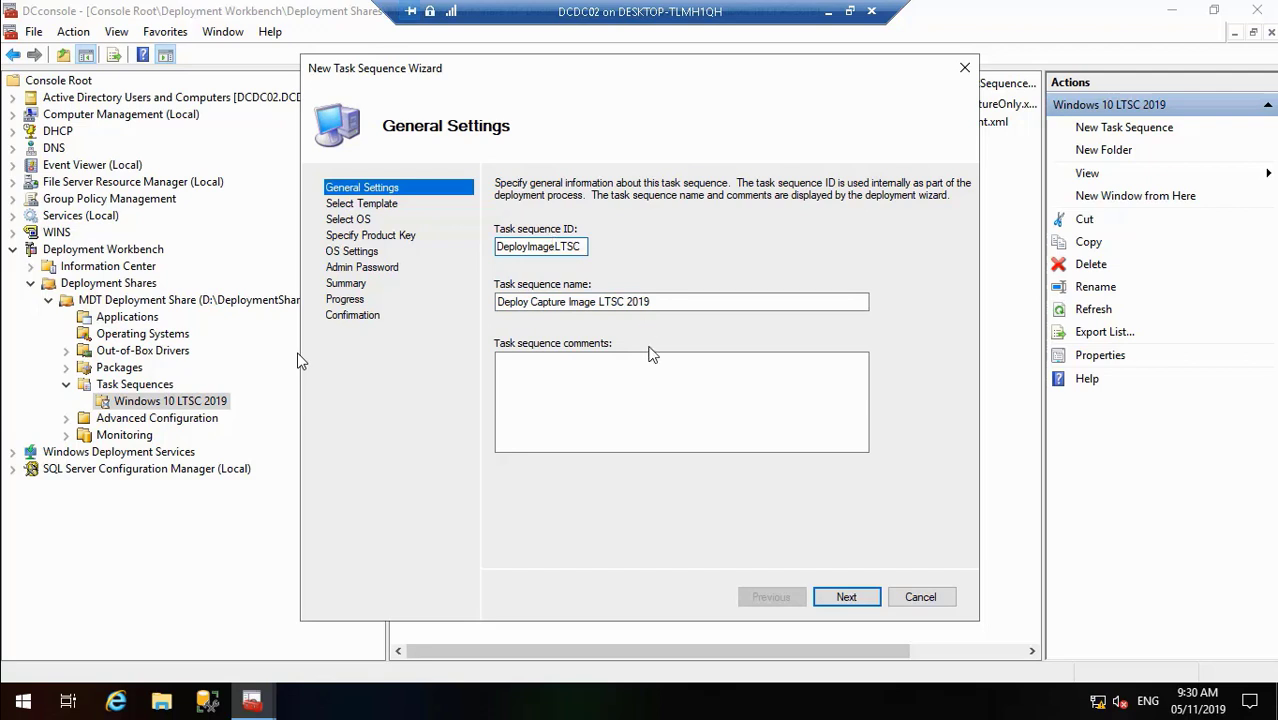
{"action": "left_click", "coordinate": [847, 607]}
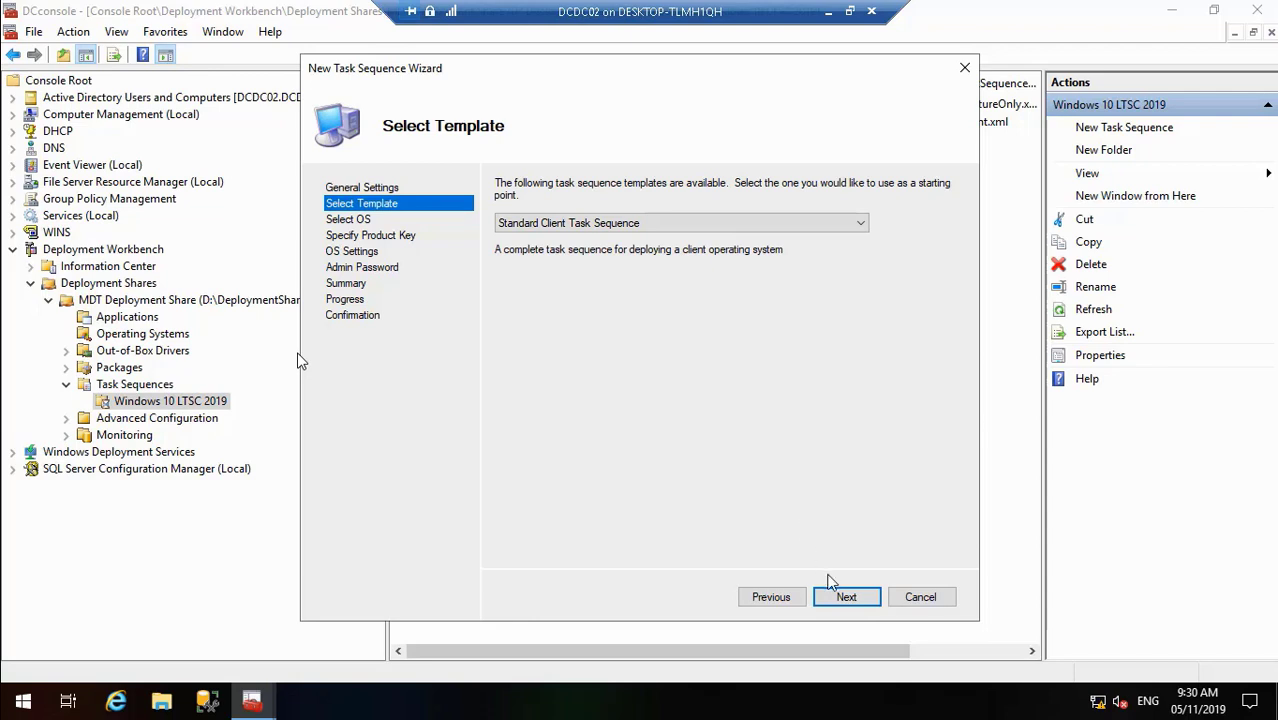
- Use the Standard Client Task Sequence template with the CAPWINLTSC2019 image and no product key
{"action": "left_click", "coordinate": [840, 598]}
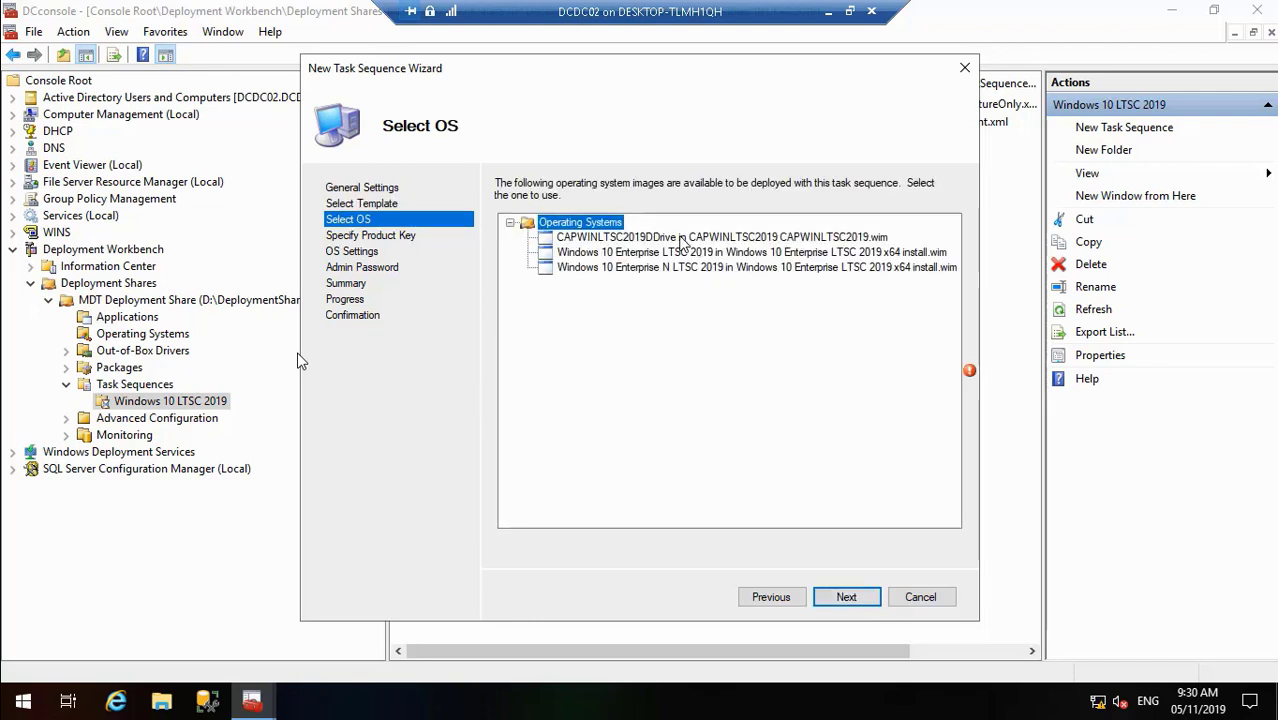
{"action": "left_click", "coordinate": [683, 238]}
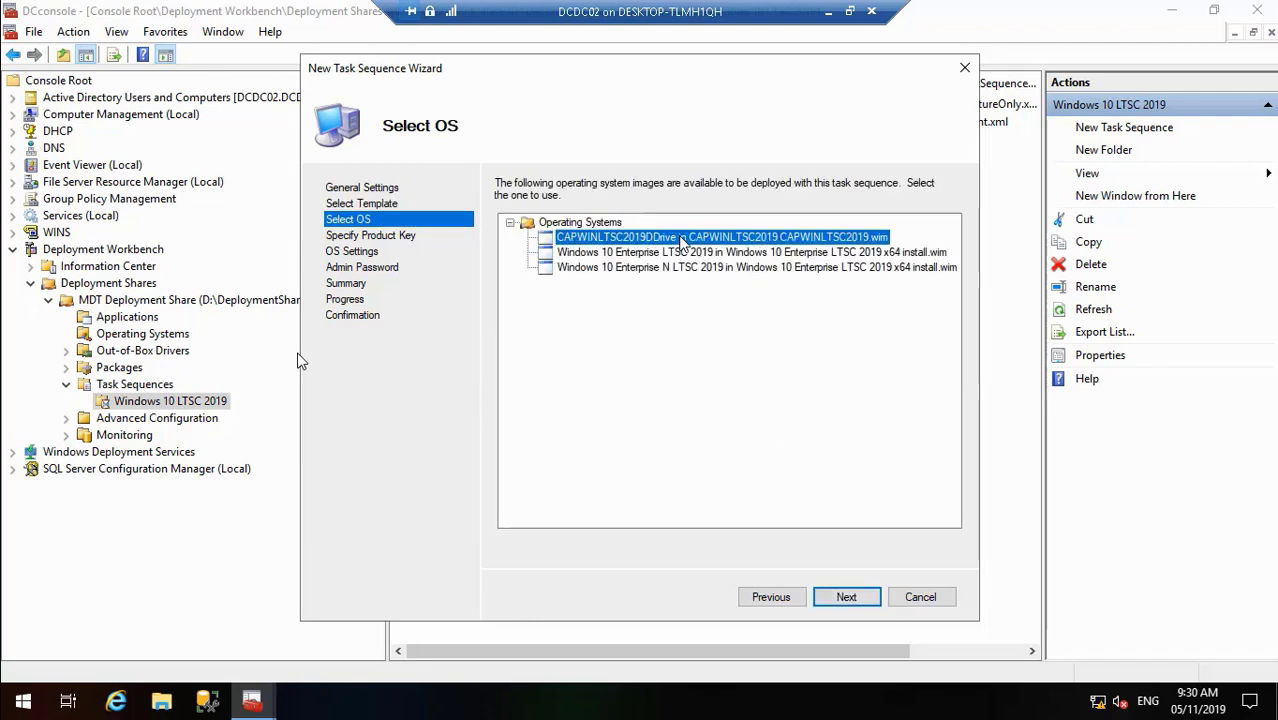
{"action": "left_click", "coordinate": [847, 600]}
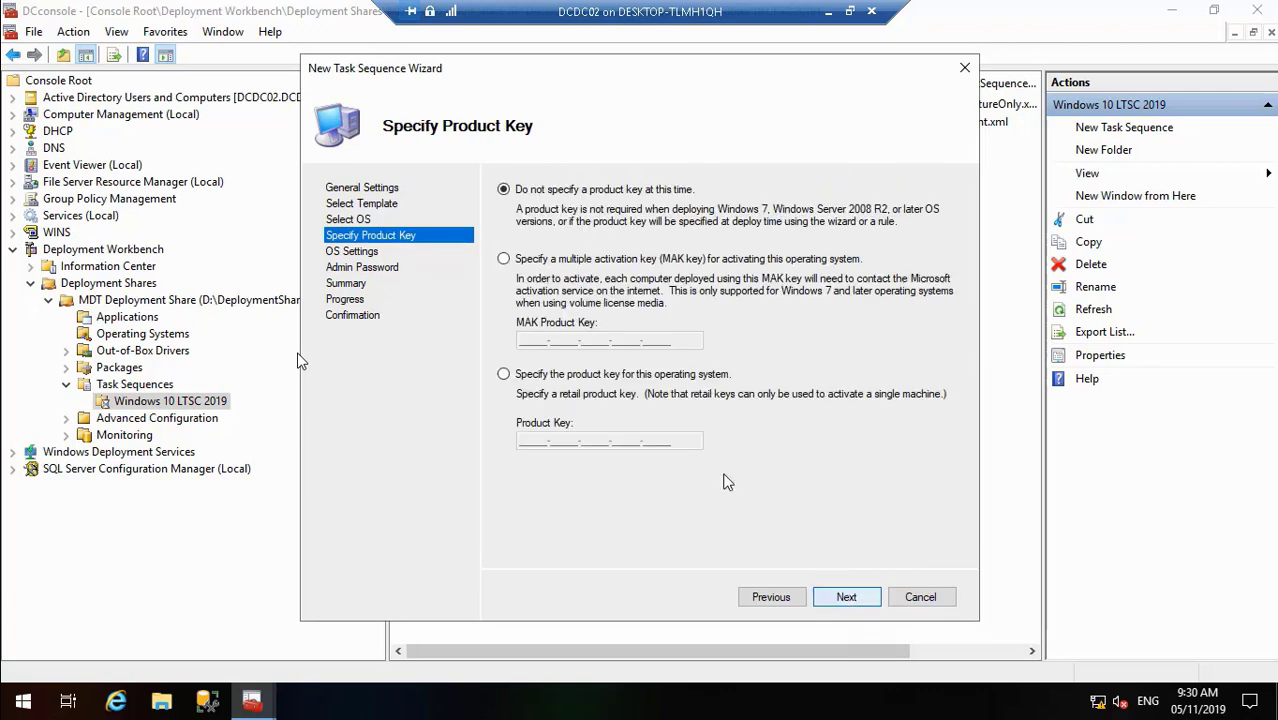
{"action": "left_click", "coordinate": [840, 603]}
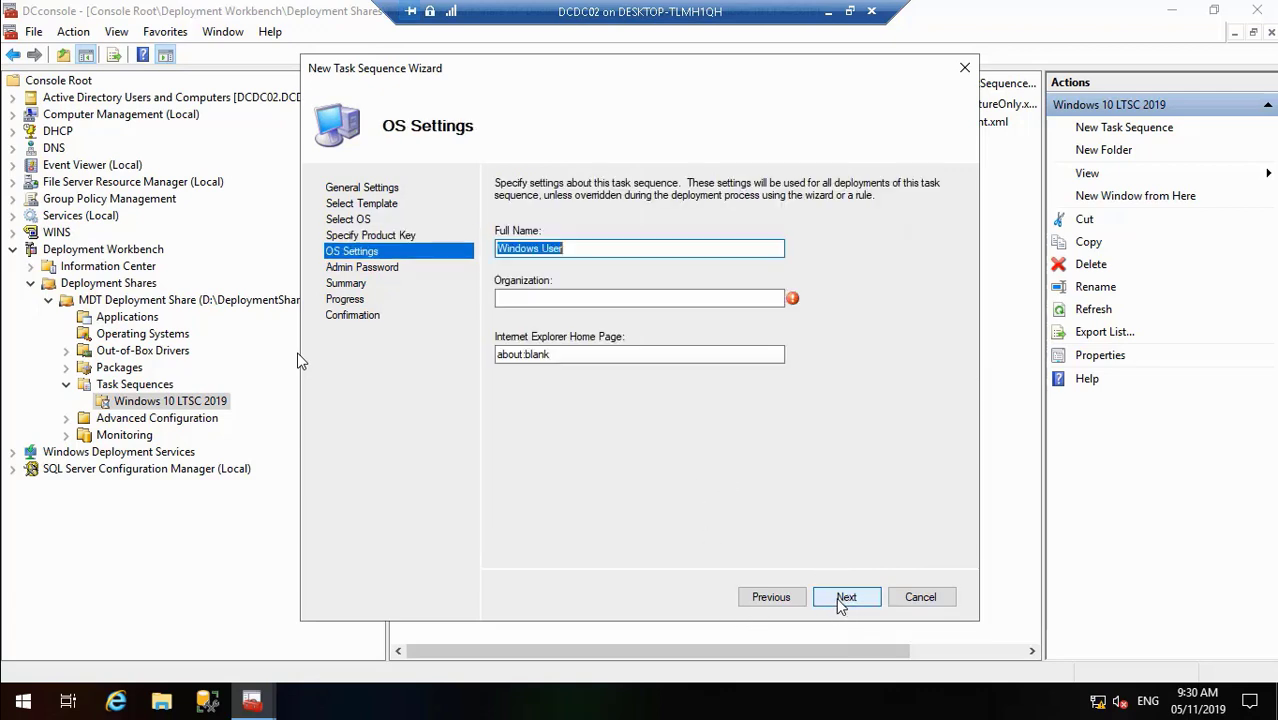
- Set organization to DC Comics and the home page to dccomics.com
{"action": "key", "text": "BackSpace"}
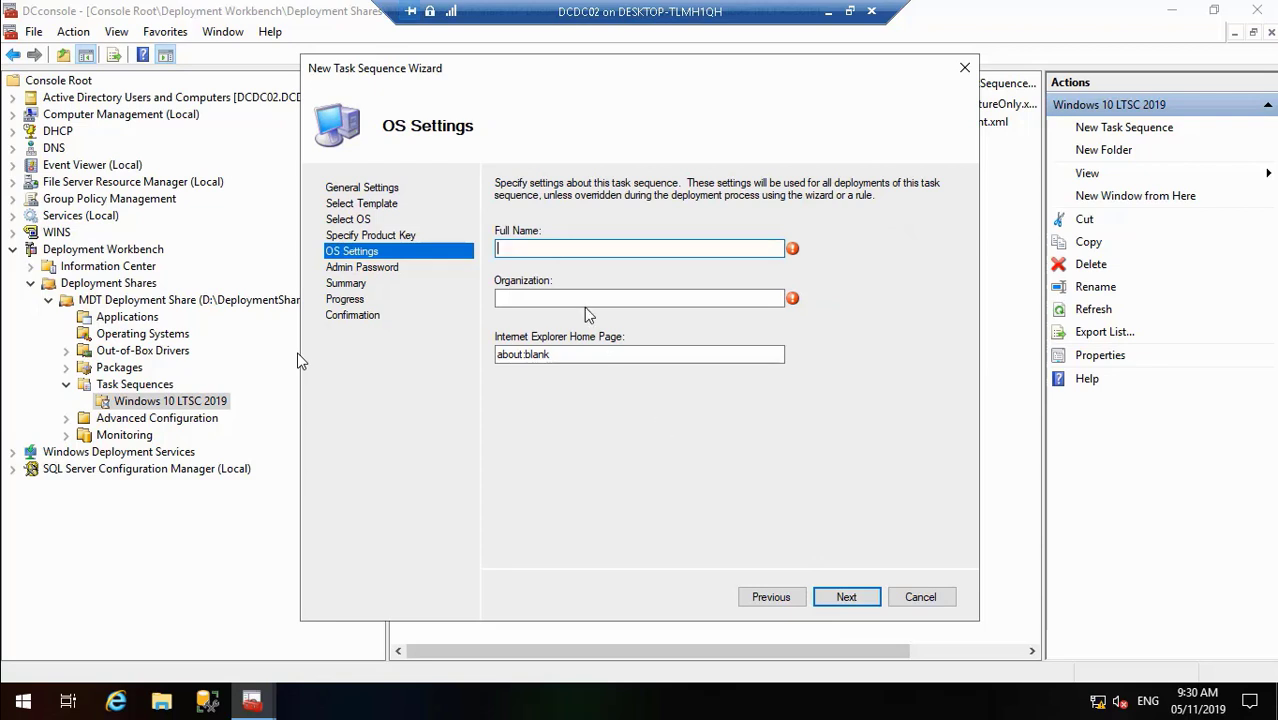
{"action": "type", "text": "DC Comics"}
{"action": "left_click", "coordinate": [580, 300]}
{"action": "type", "text": "D"}
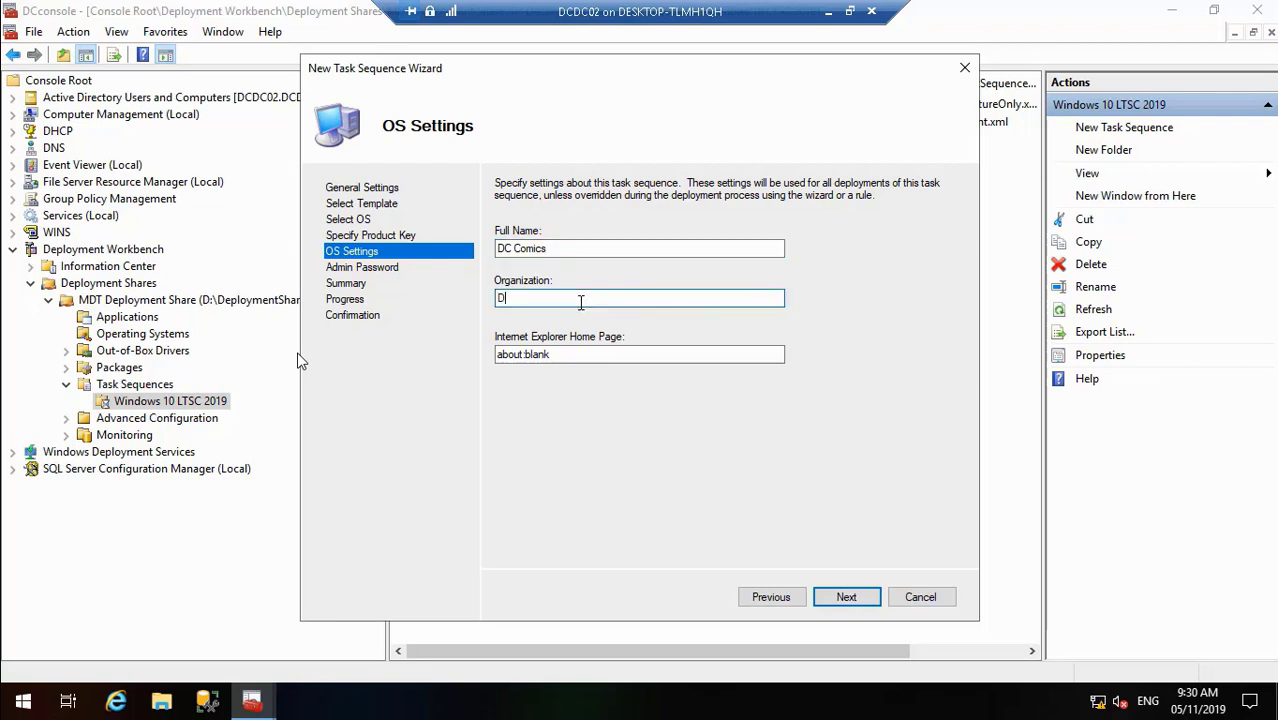
{"action": "type", "text": "C Comics"}
{"action": "left_click", "coordinate": [576, 353]}
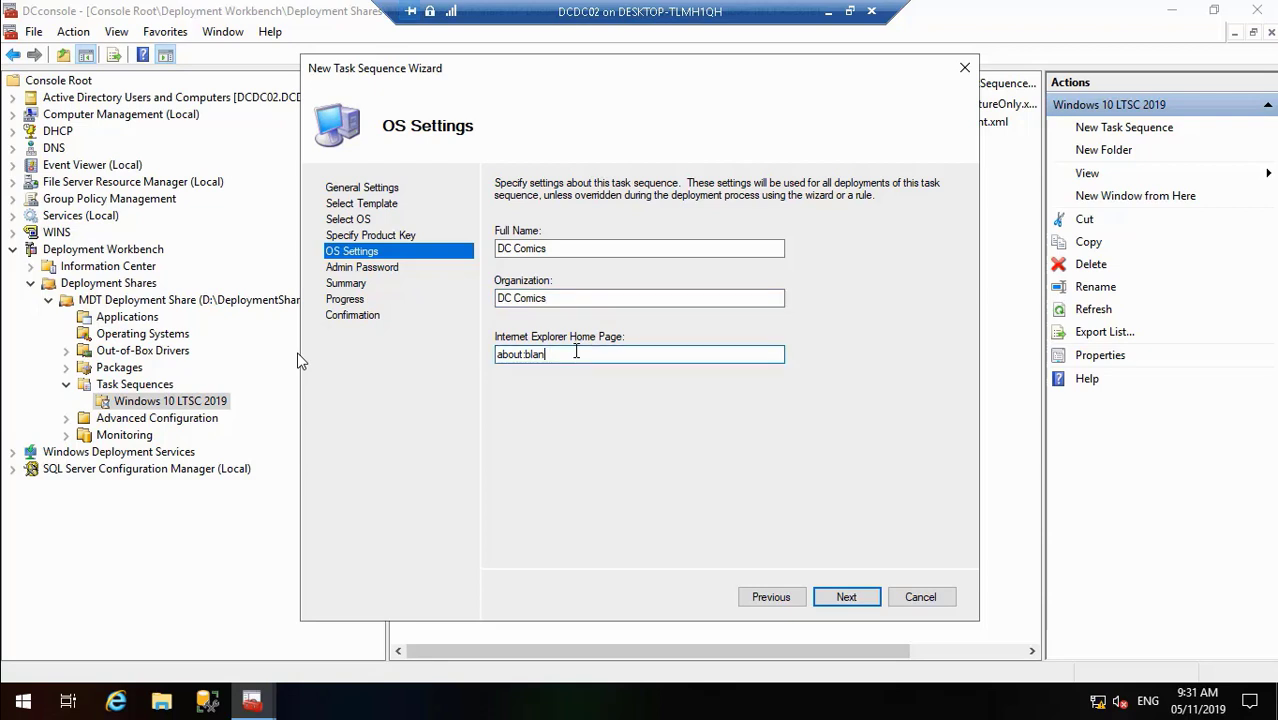
{"action": "key", "text": "BackSpace"}
{"action": "key", "text": "BackSpace"}
{"action": "key", "text": "BackSpace"}
{"action": "key", "text": "BackSpace"}
{"action": "key", "text": "BackSpace"}
{"action": "key", "text": "BackSpace"}
{"action": "key", "text": "BackSpace"}
{"action": "key", "text": "BackSpace"}
{"action": "key", "text": "BackSpace"}
{"action": "key", "text": "BackSpace"}
{"action": "type", "text": "dcomics.com"}
{"action": "left_click", "coordinate": [509, 355]}
{"action": "type", "text": "c"}
- Leave the administrator password unspecified and finish creating the task sequence
{"action": "left_click", "coordinate": [856, 597]}
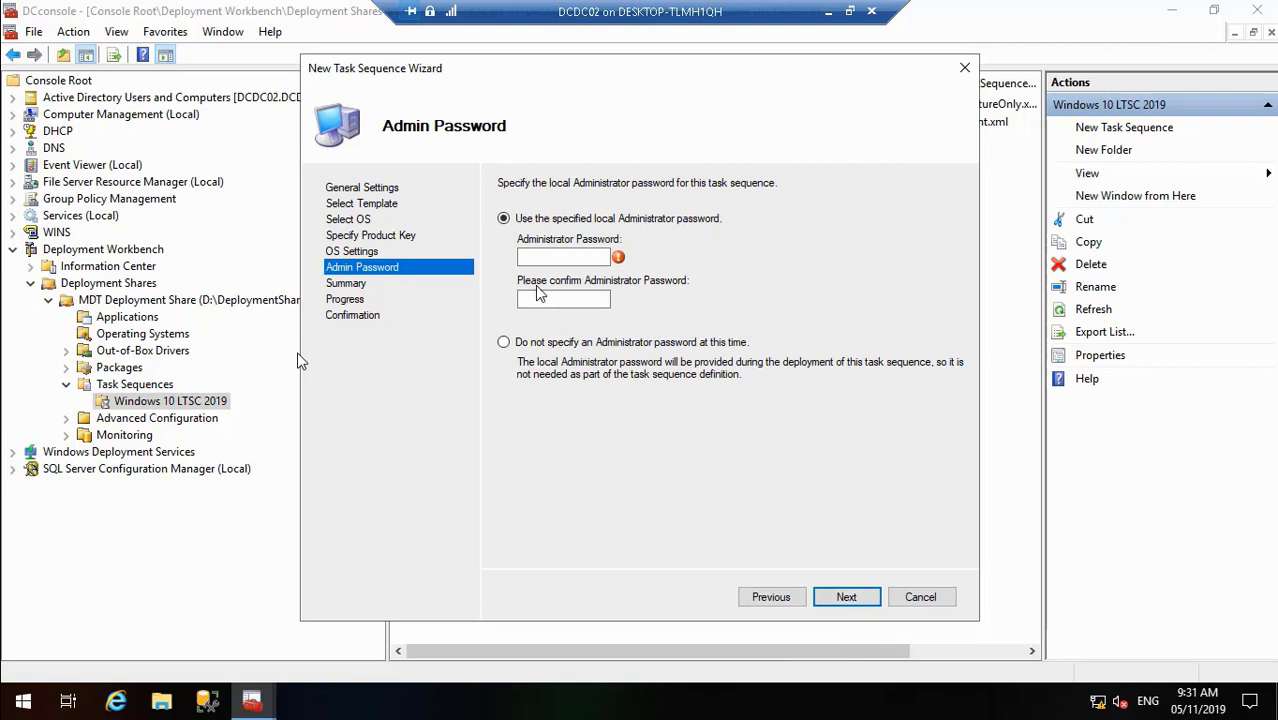
{"action": "left_click", "coordinate": [505, 343]}
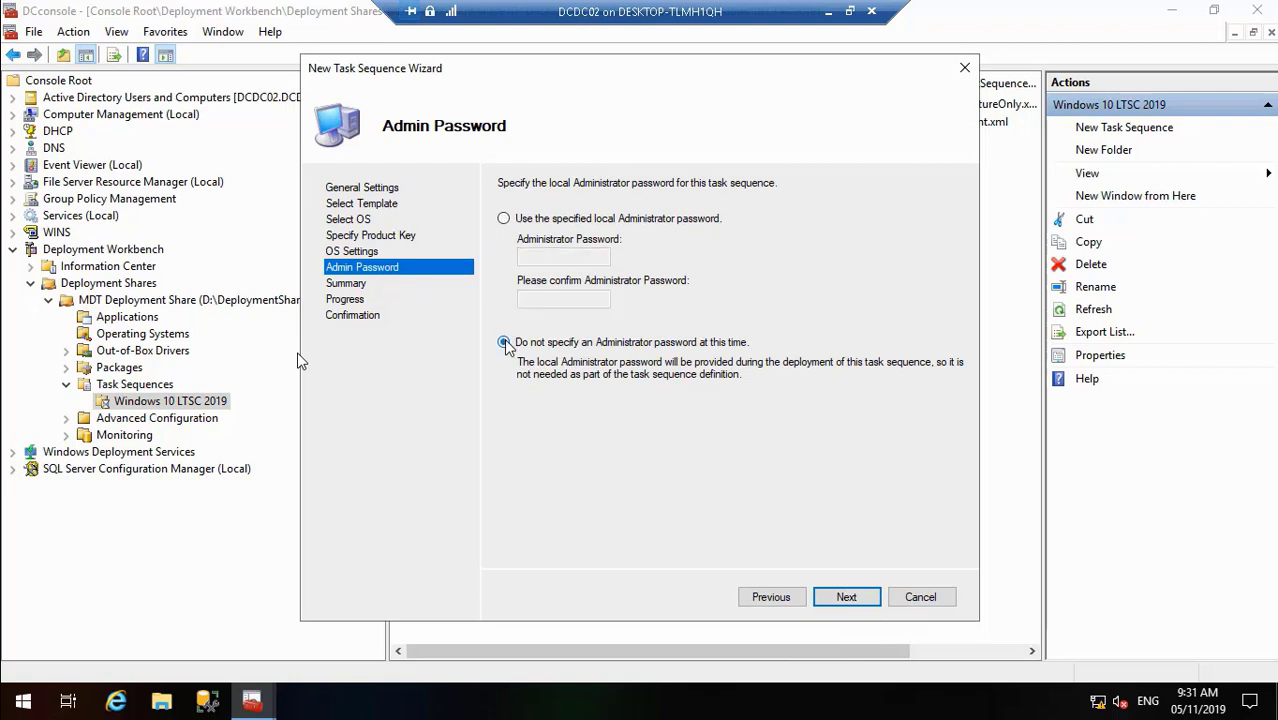
{"action": "left_click", "coordinate": [835, 596]}
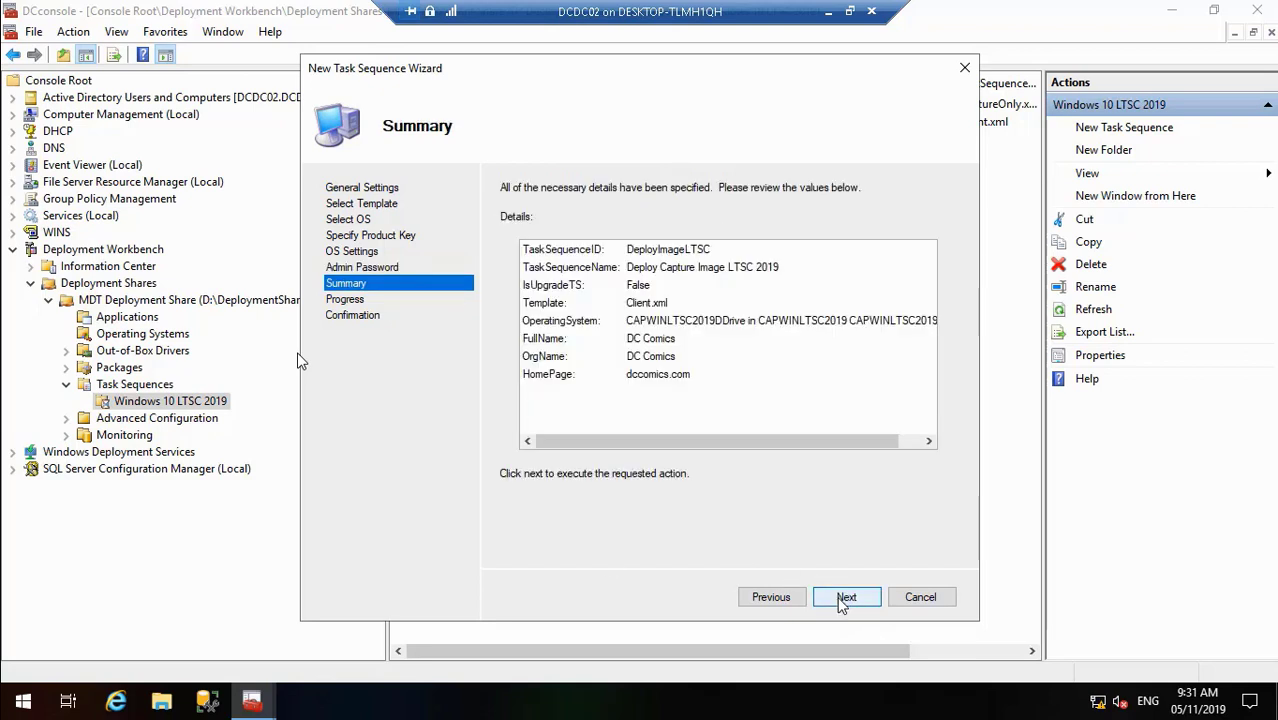
{"action": "left_click", "coordinate": [842, 600]}
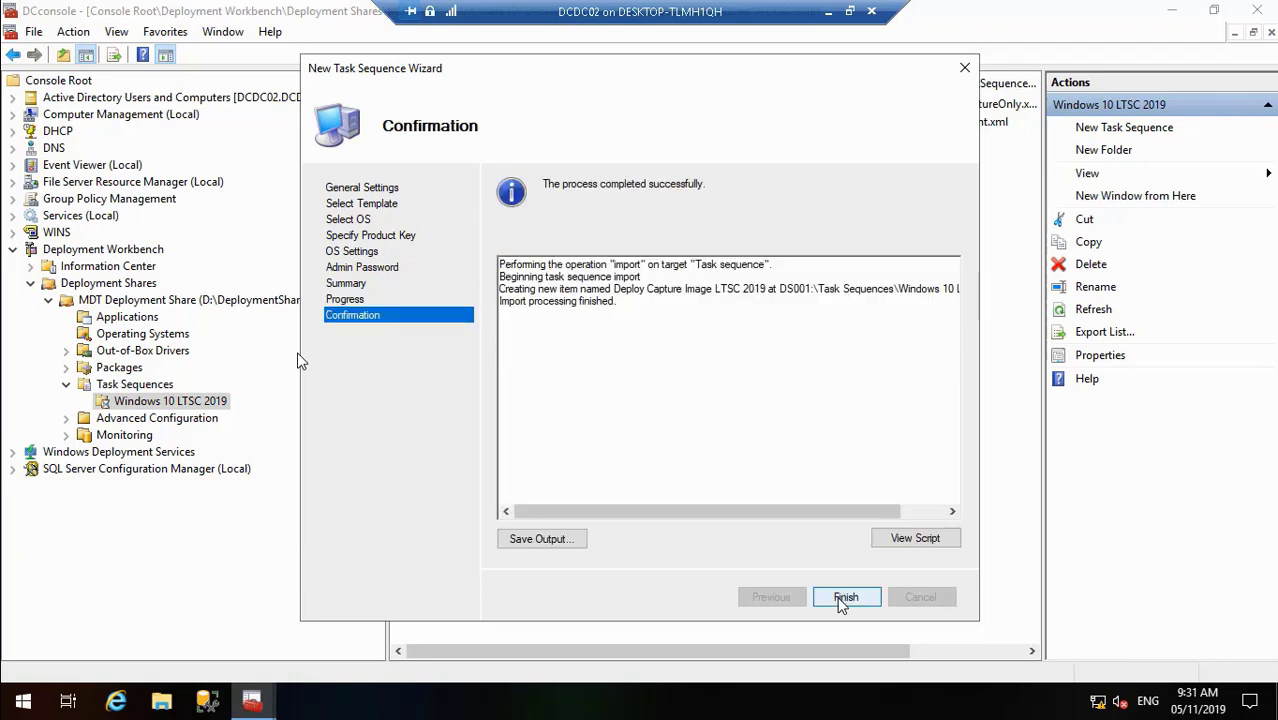
{"action": "left_click", "coordinate": [842, 600]}
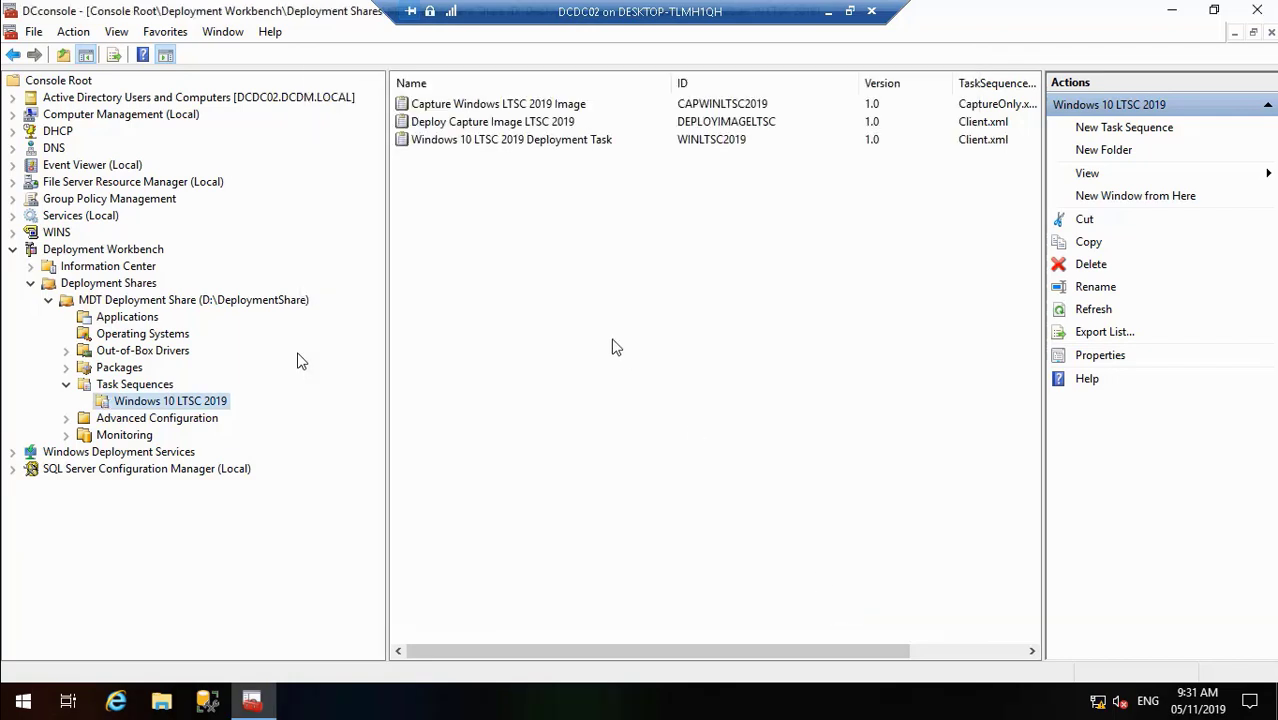
- View the step list in Deploy Capture Image LTSC 2019's properties, then return to the wizard's OS Settings page
{"action": "left_click", "coordinate": [476, 120]}
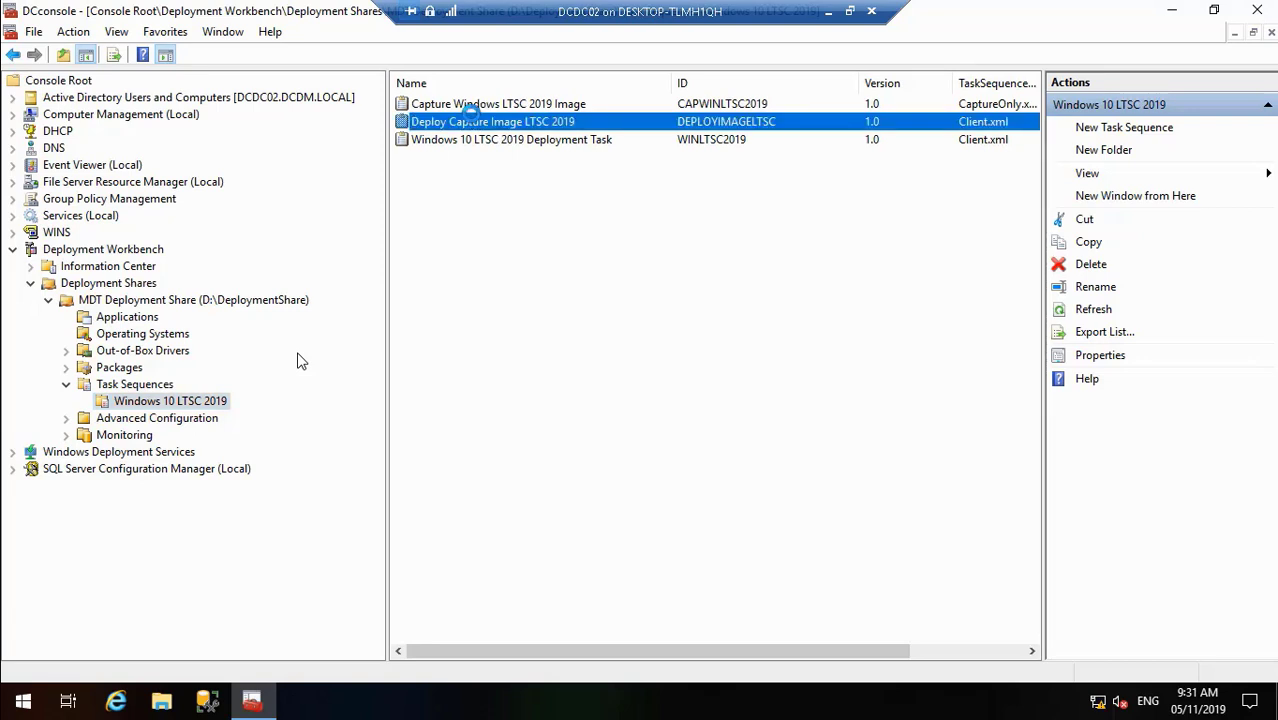
{"action": "right_click", "coordinate": [476, 122]}
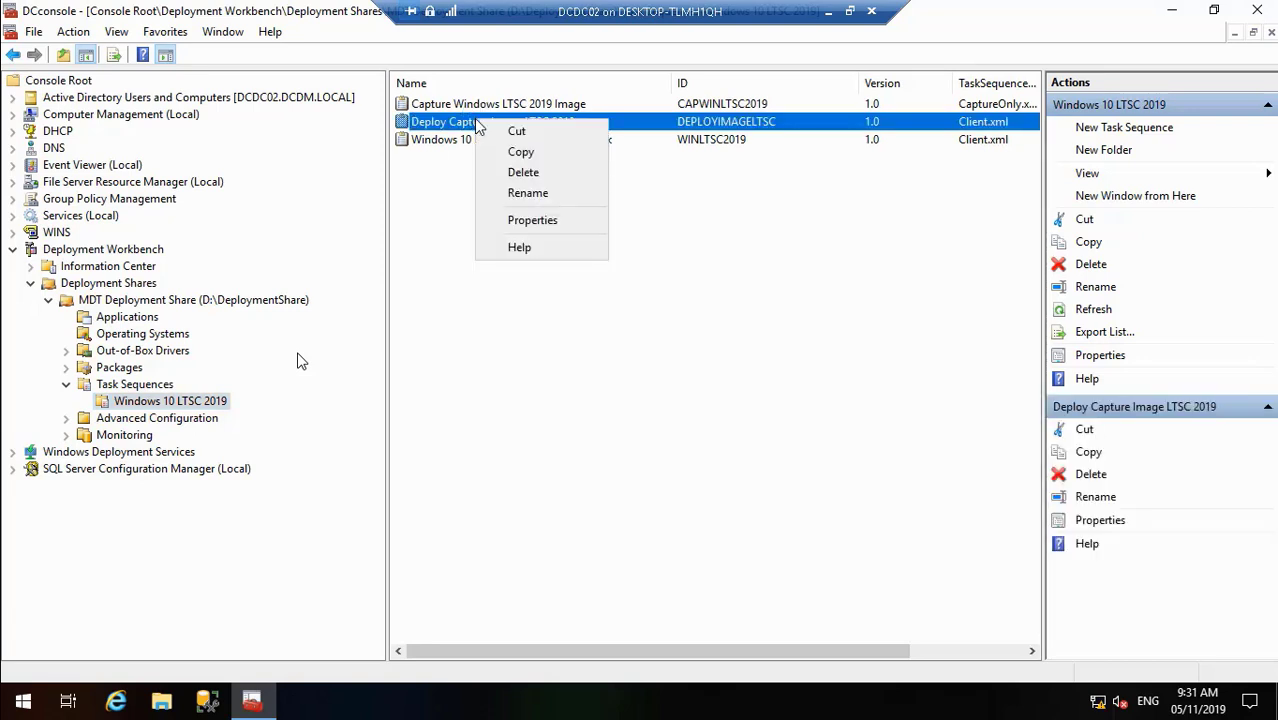
{"action": "left_click", "coordinate": [527, 219]}
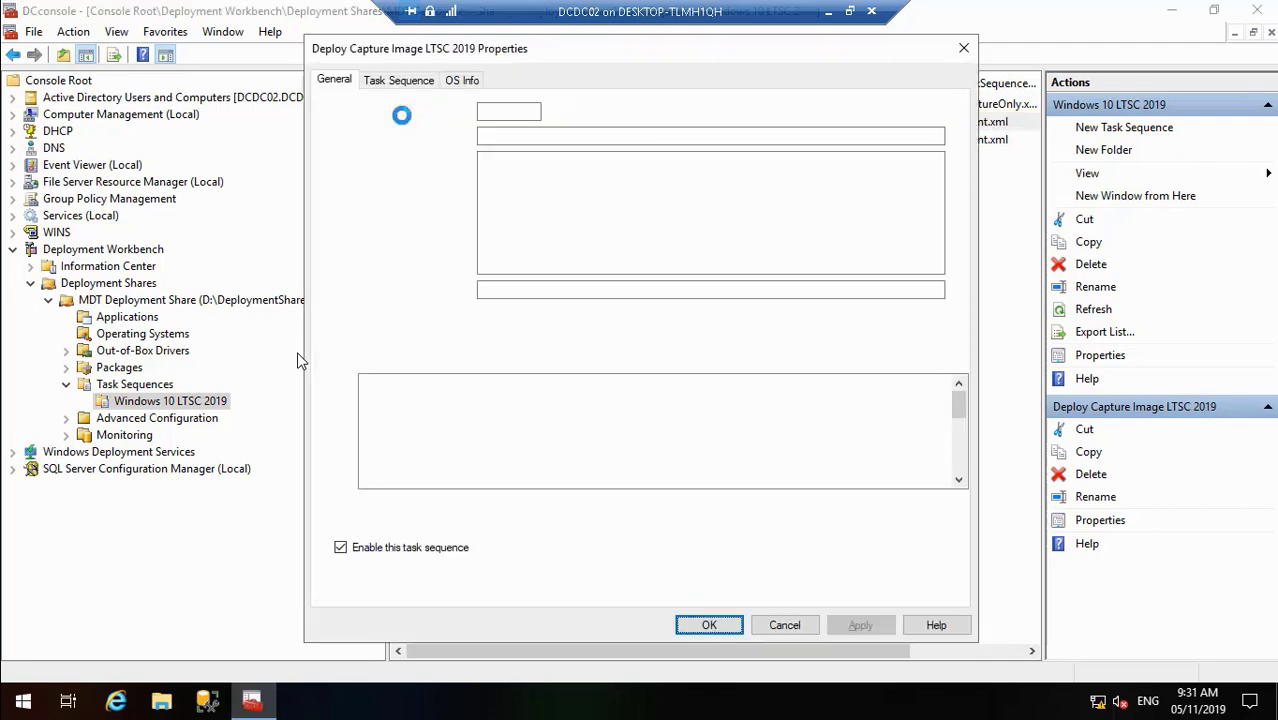
{"action": "left_click", "coordinate": [413, 86]}
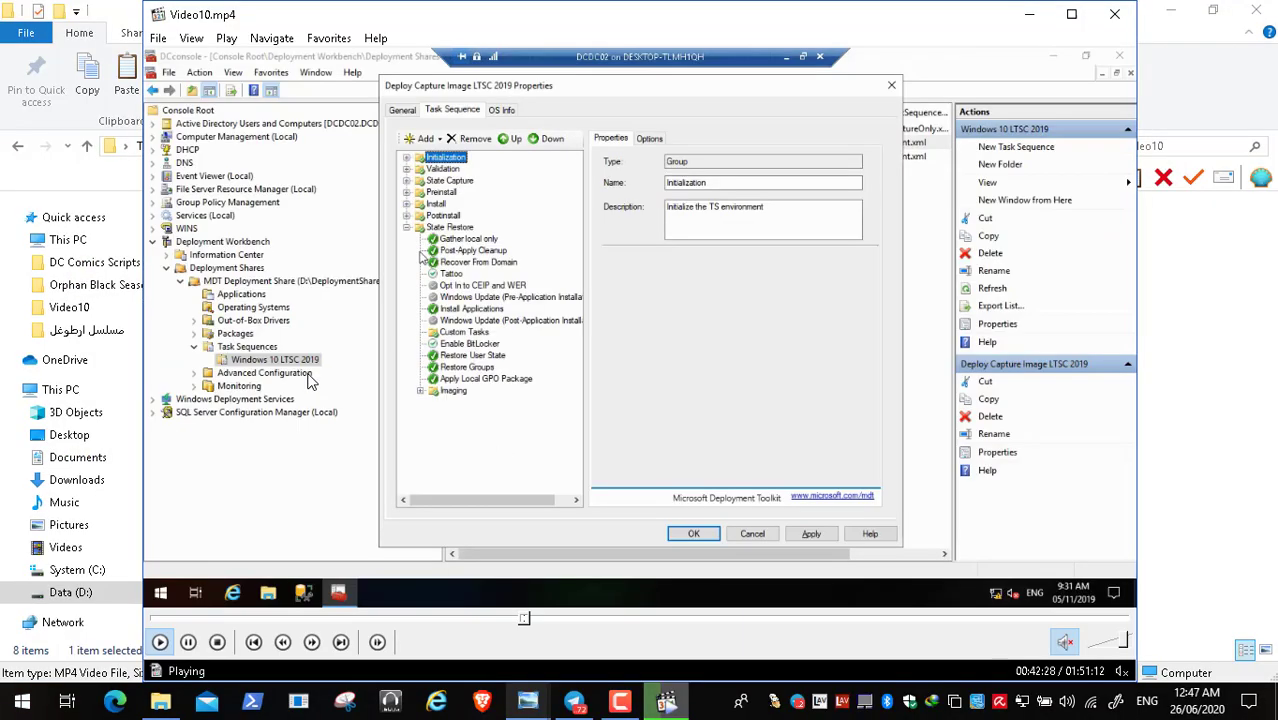
{"action": "left_click", "coordinate": [188, 642]}
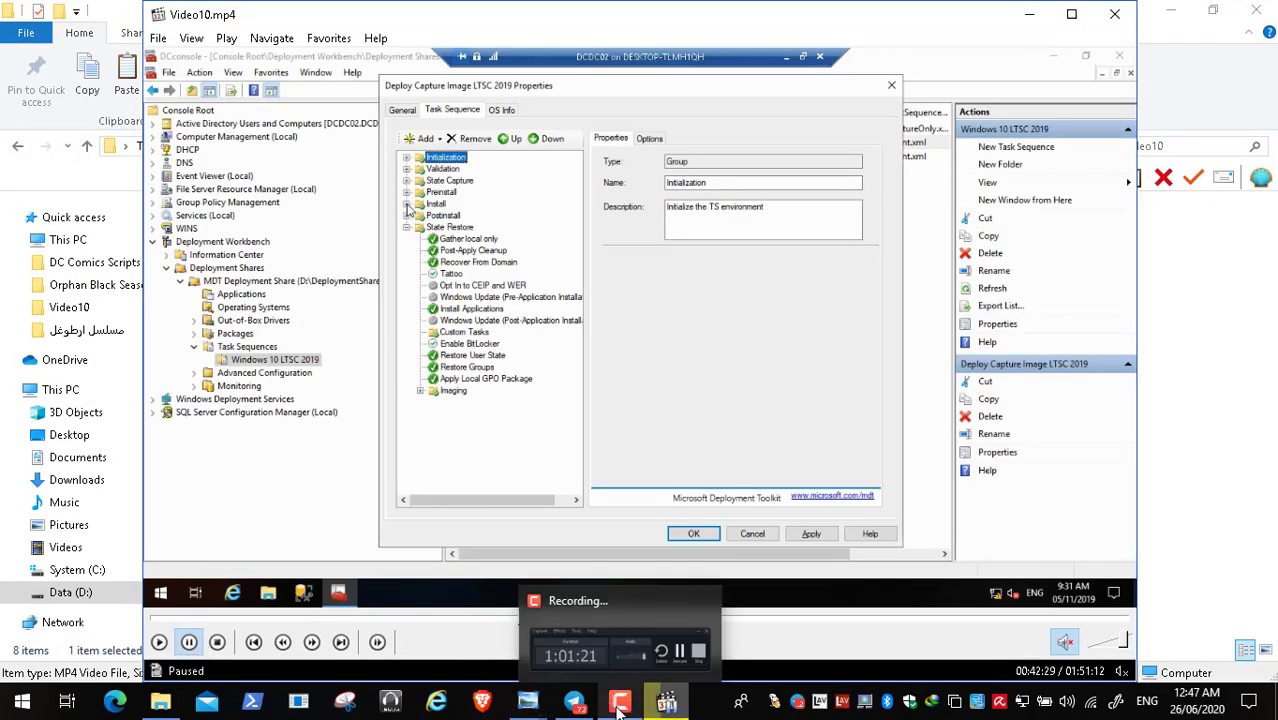
{"action": "left_click", "coordinate": [620, 702]}
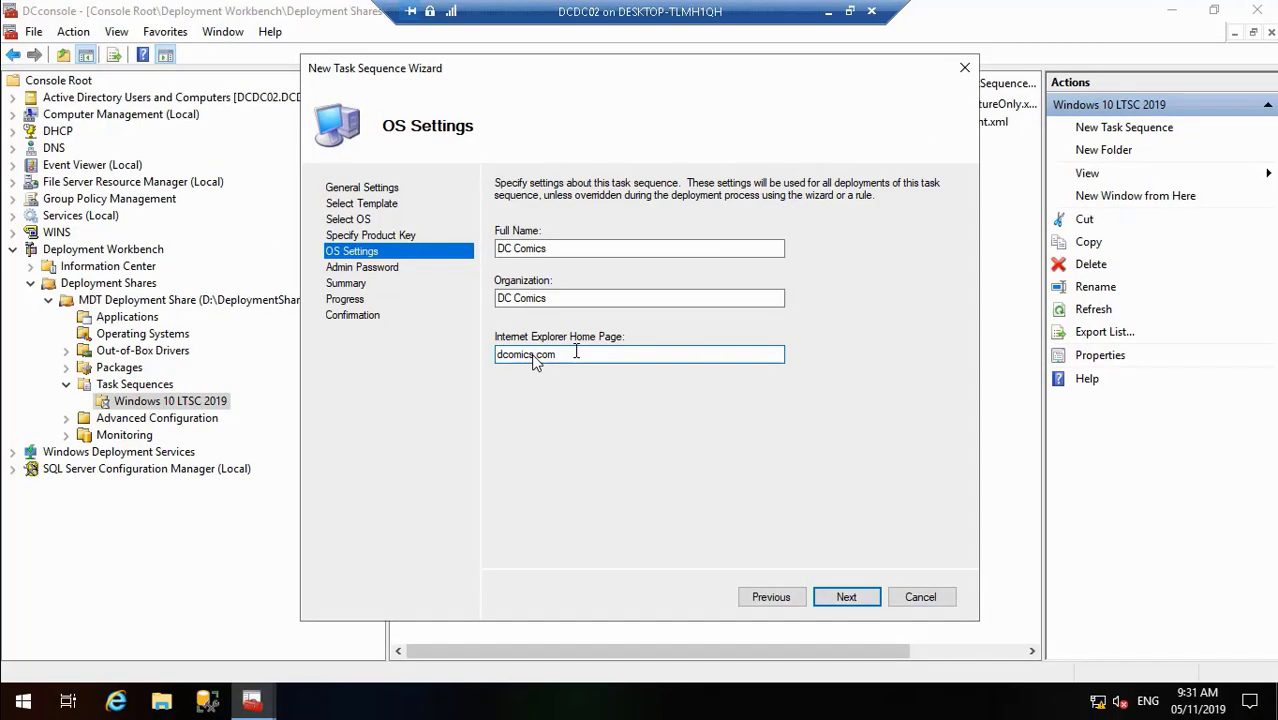
- Complete the New Task Sequence Wizard without an Administrator password, adding Deploy Capture Image LTSC 2019
{"action": "mouse_move", "coordinate": [252, 640]}
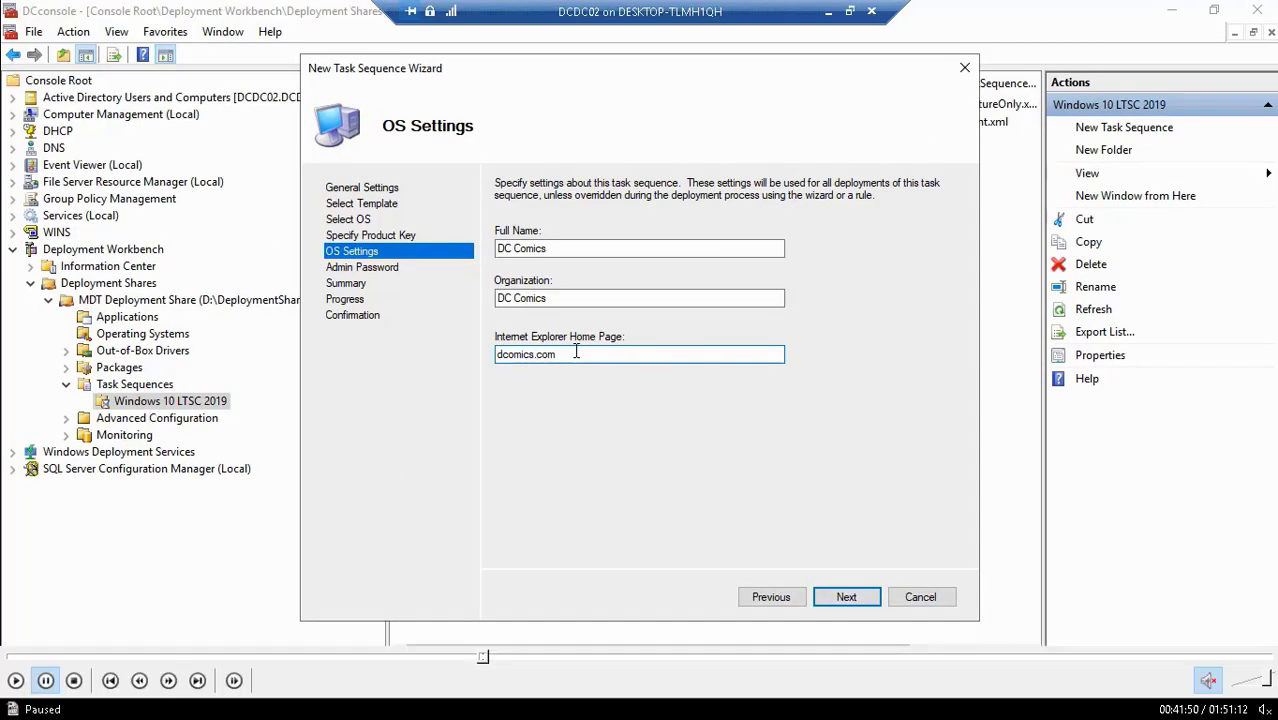
{"action": "left_click", "coordinate": [15, 680]}
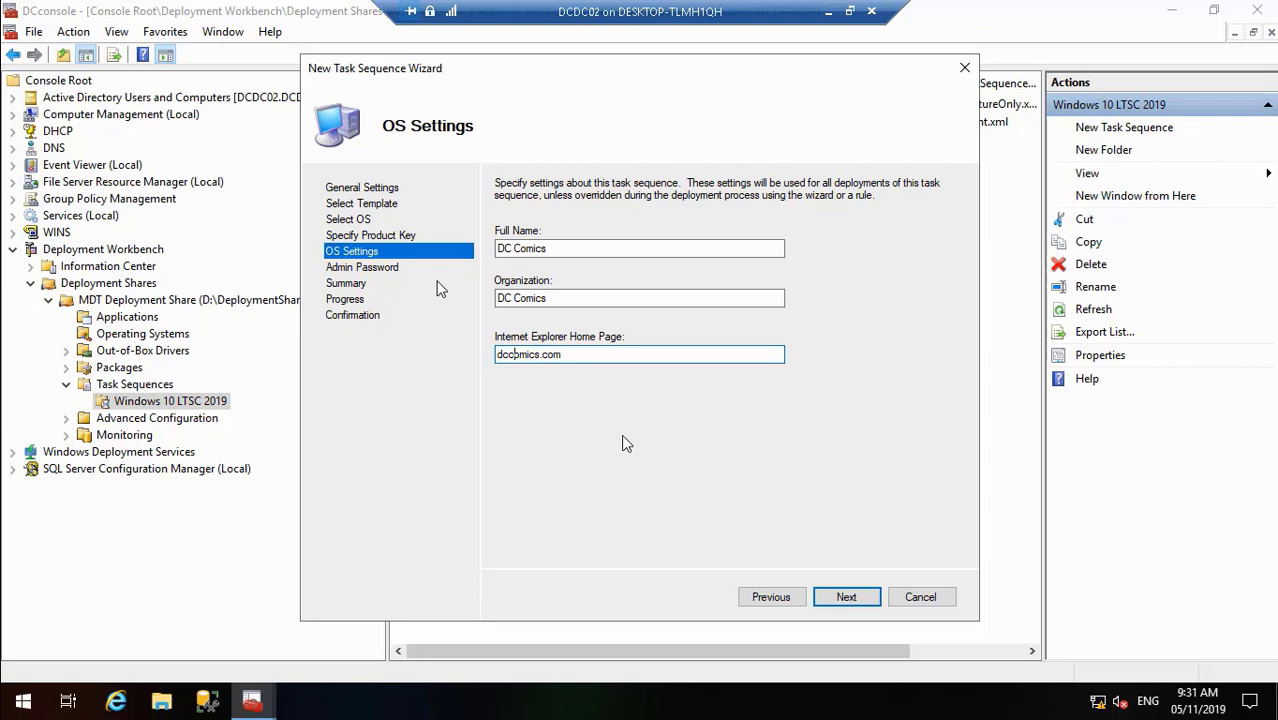
{"action": "left_click", "coordinate": [858, 597]}
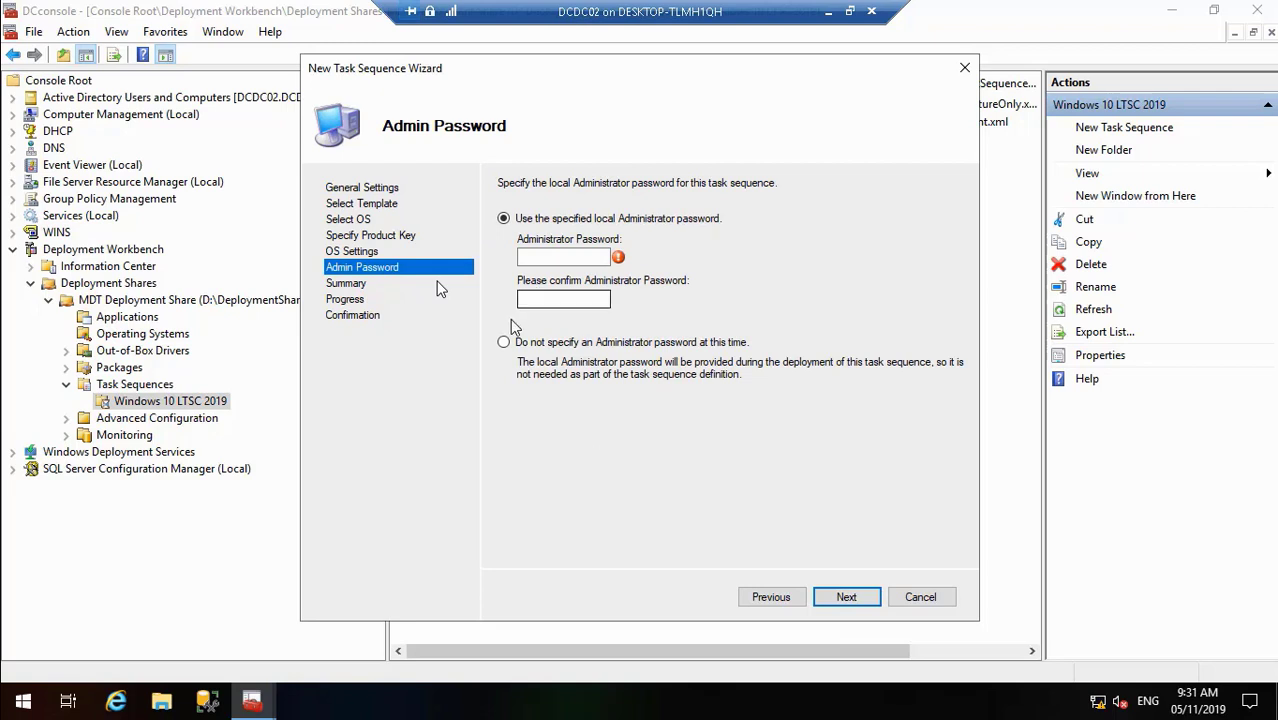
{"action": "left_click", "coordinate": [504, 343]}
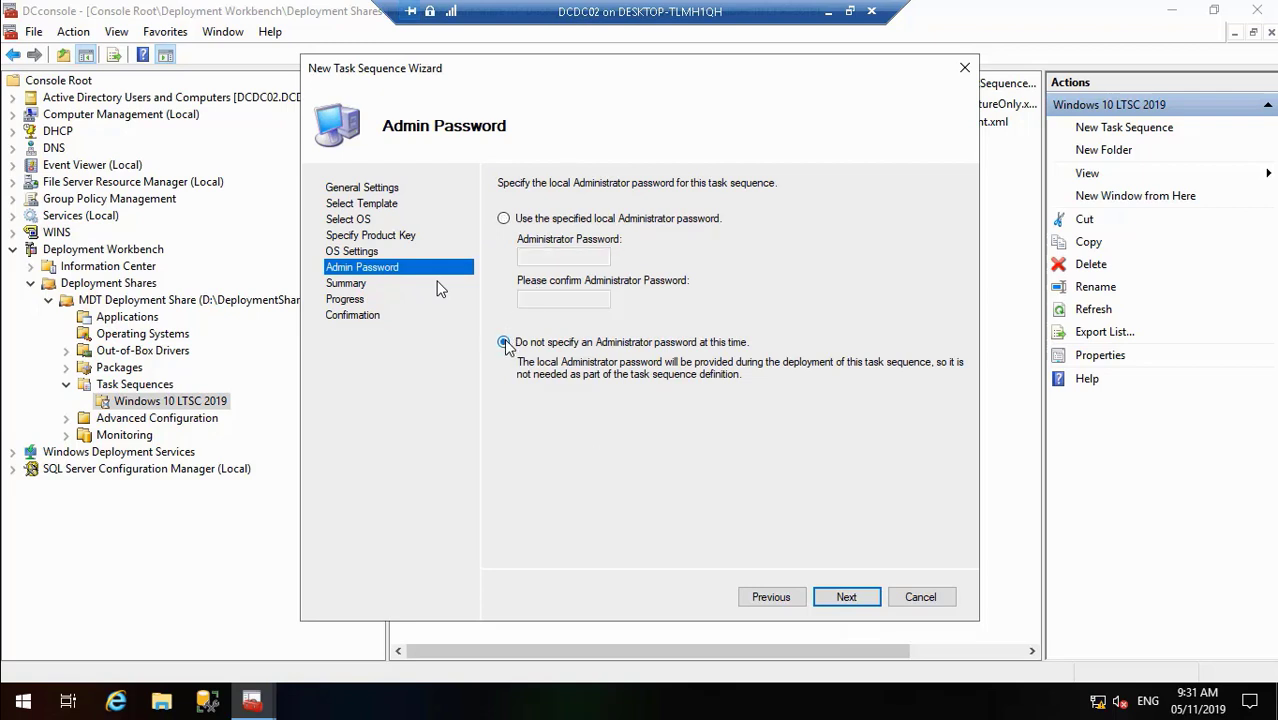
{"action": "left_click", "coordinate": [838, 596]}
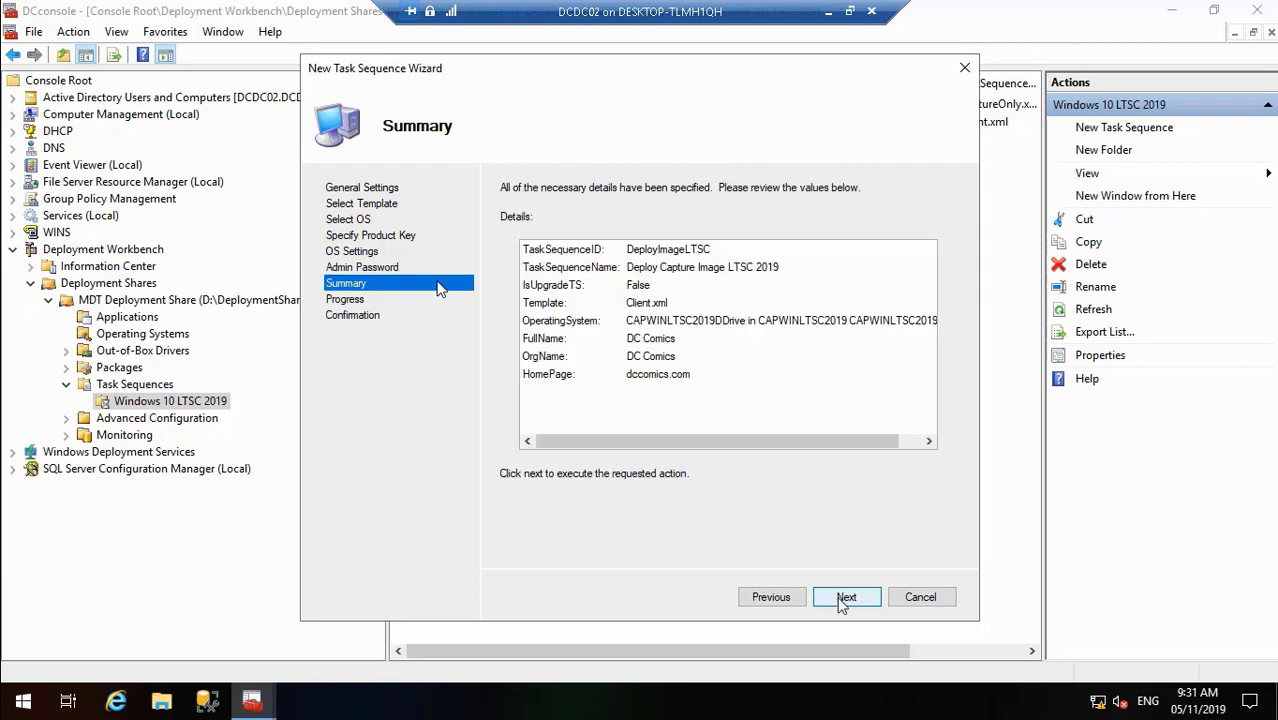
{"action": "left_click", "coordinate": [845, 597]}
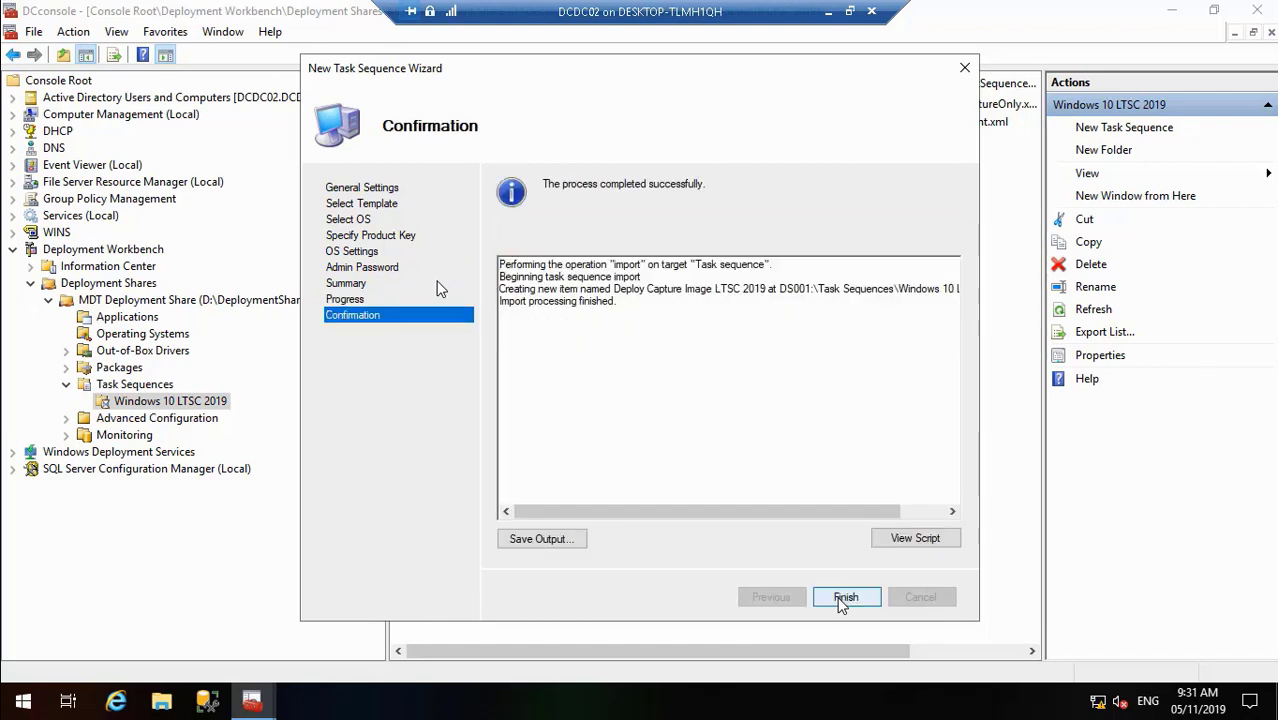
{"action": "left_click", "coordinate": [845, 597]}
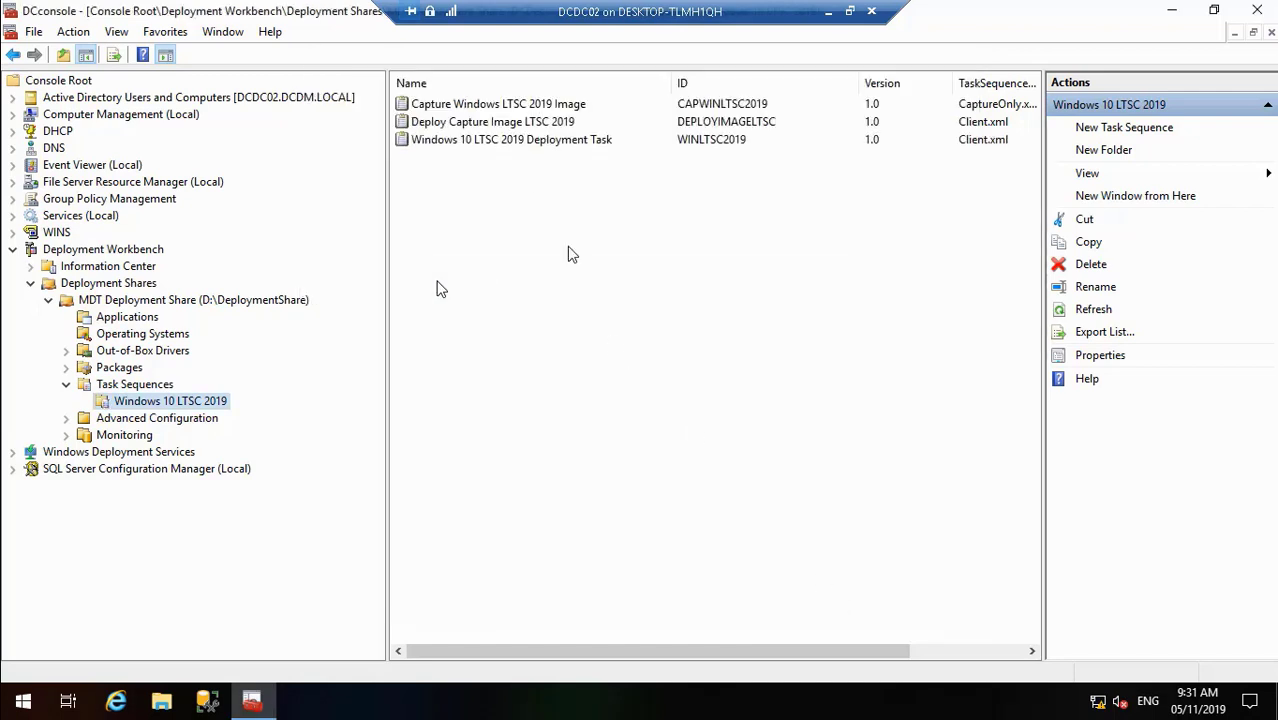
- Open the task sequence's Format and Partition Disk (BIOS) step under Preinstall > New Computer only
{"action": "left_click", "coordinate": [476, 122]}
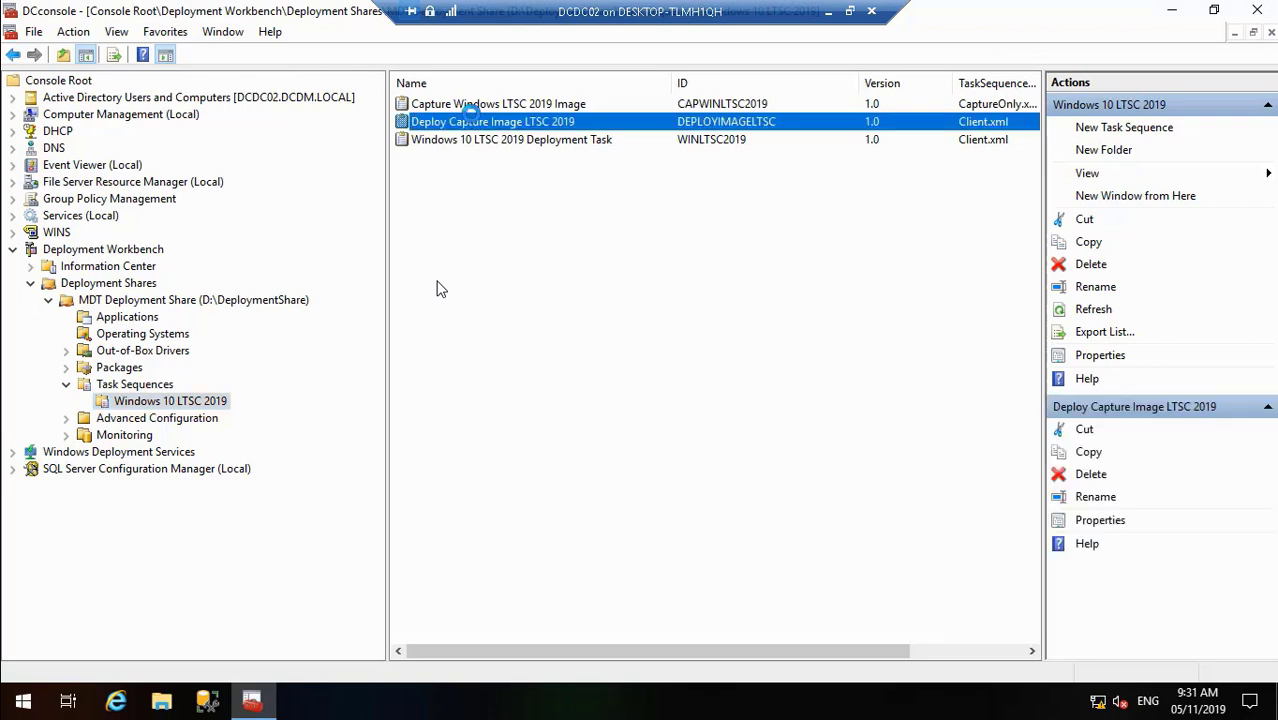
{"action": "right_click", "coordinate": [476, 122]}
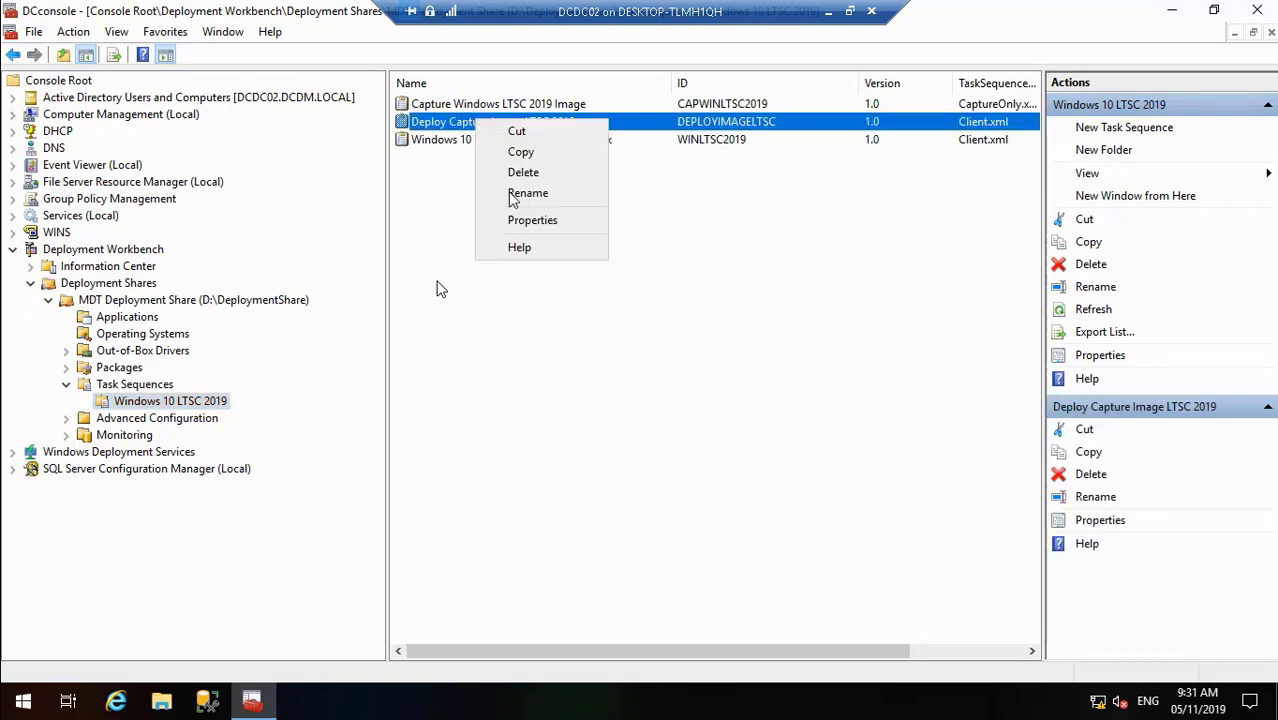
{"action": "left_click", "coordinate": [526, 220]}
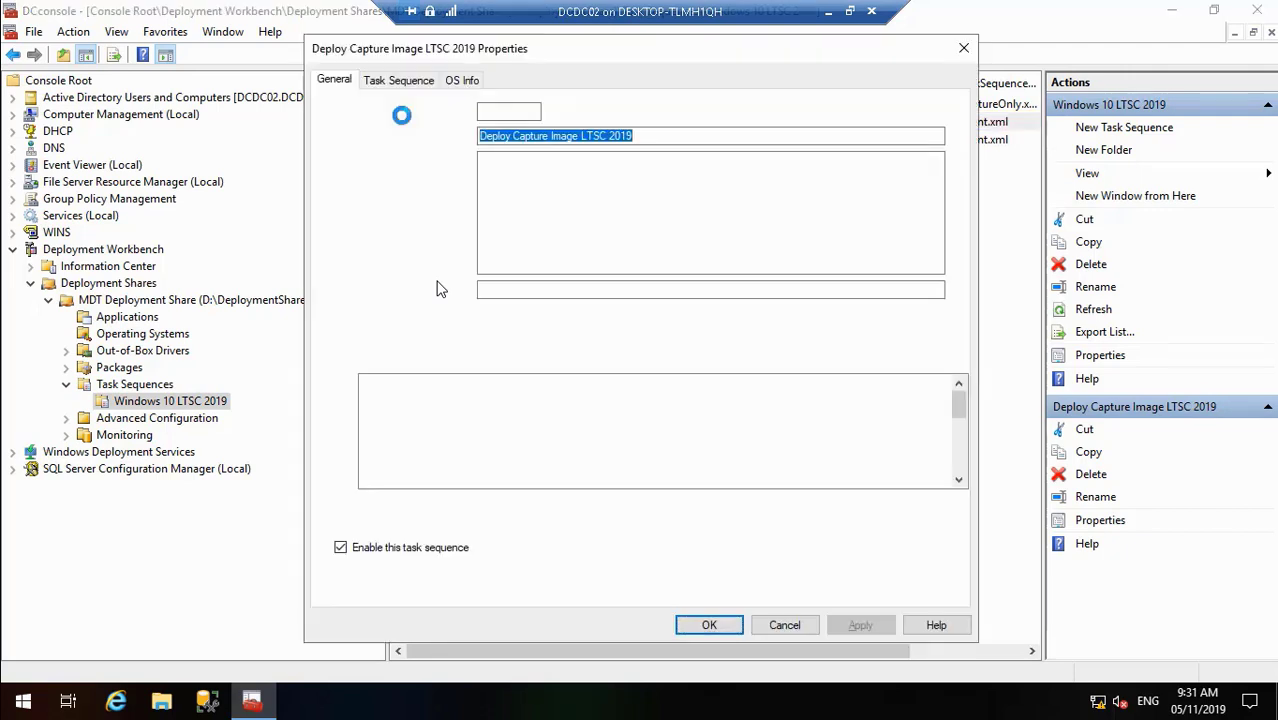
{"action": "left_click", "coordinate": [412, 84]}
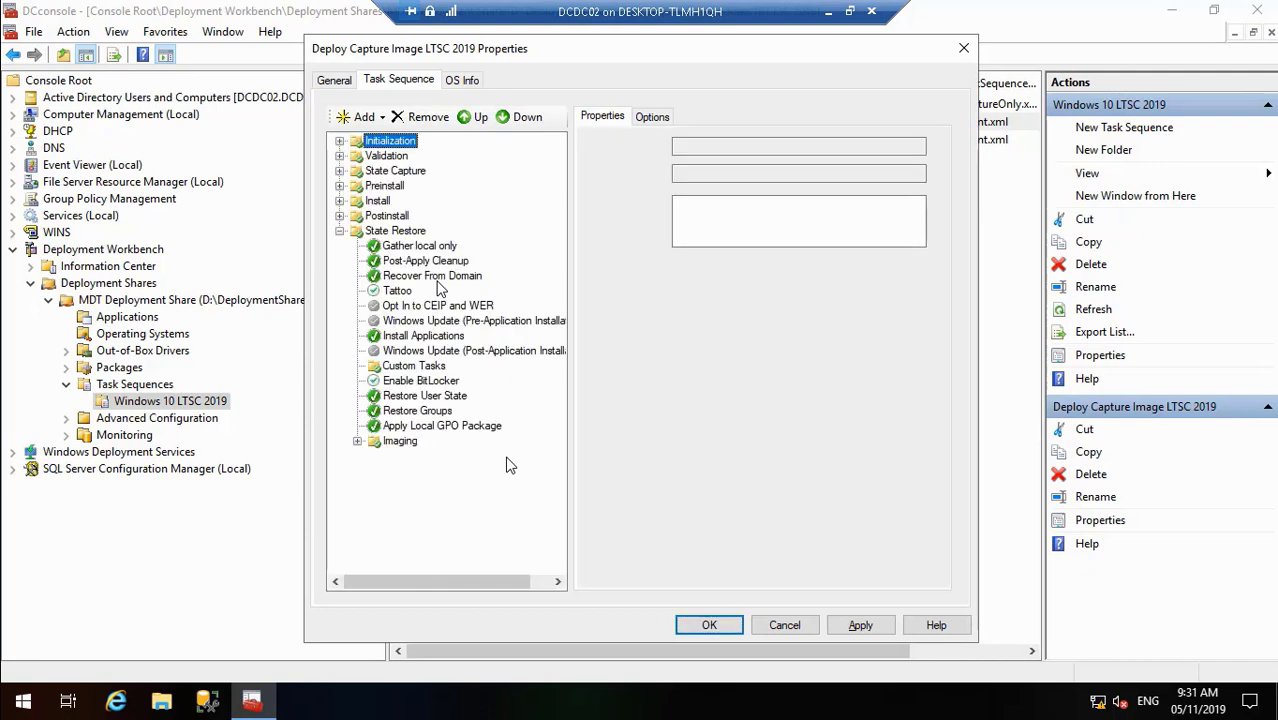
{"action": "left_click", "coordinate": [340, 201]}
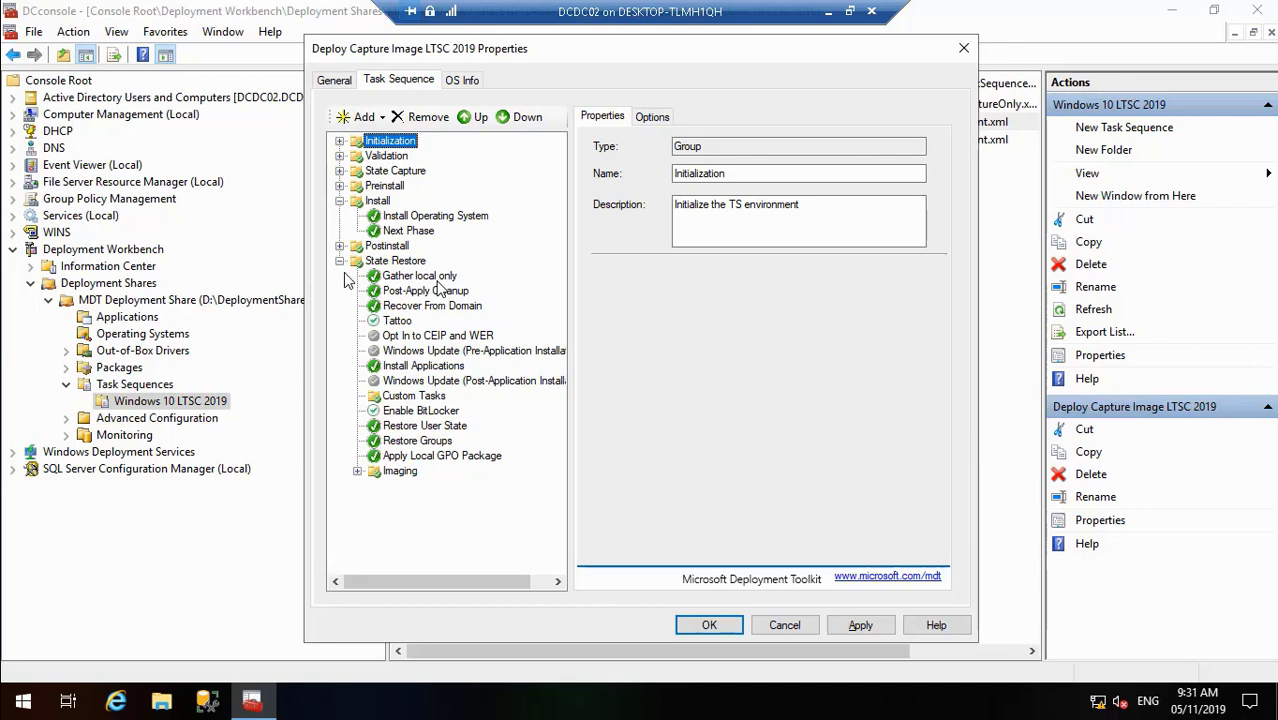
{"action": "left_click", "coordinate": [340, 186]}
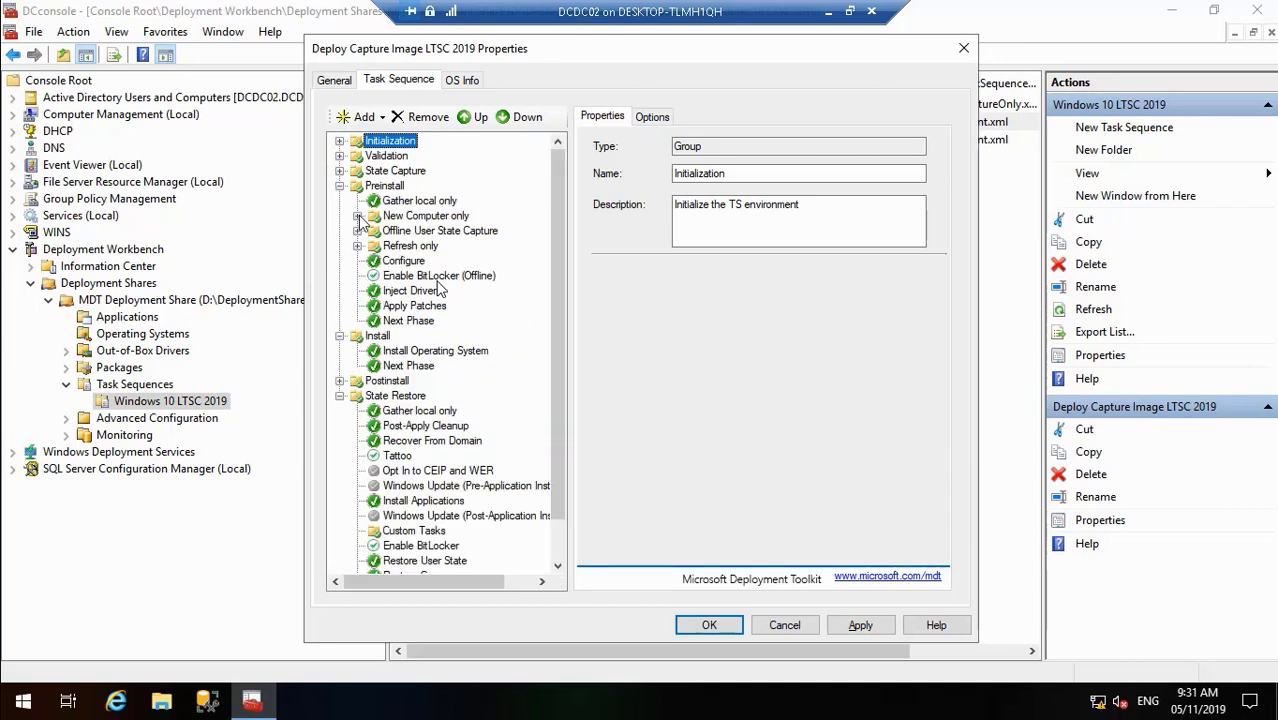
{"action": "left_click", "coordinate": [357, 216]}
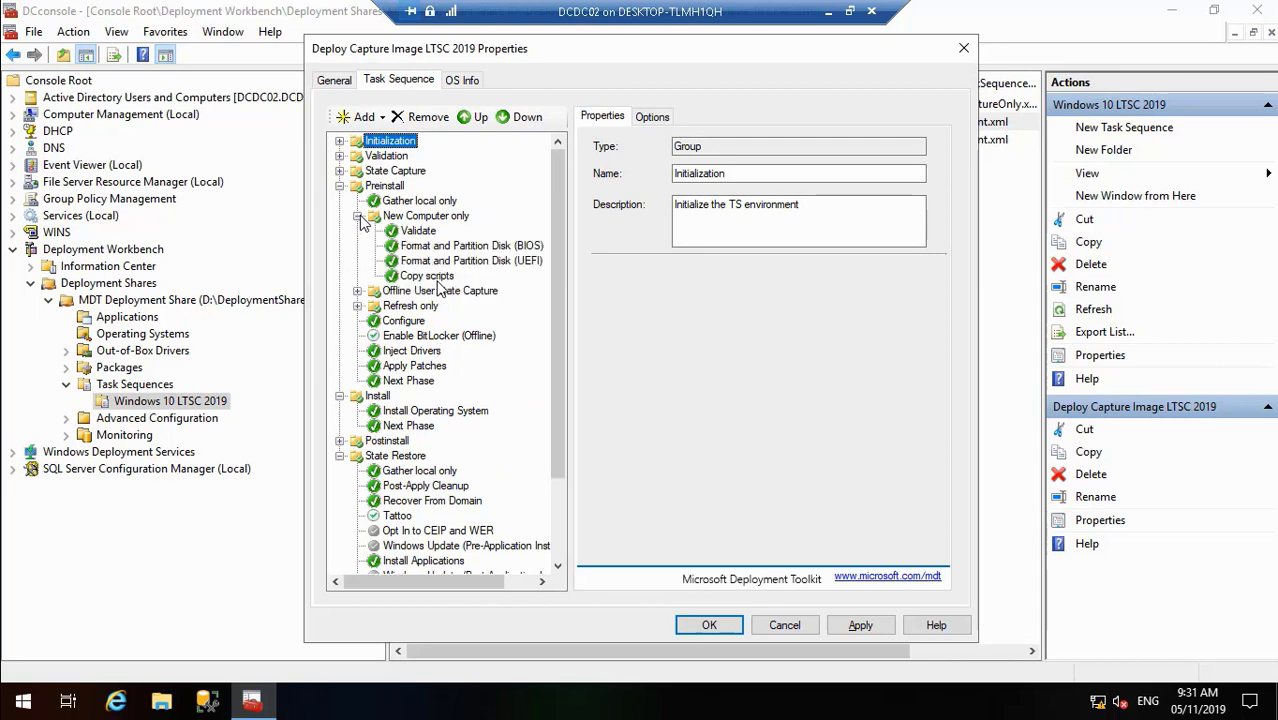
{"action": "left_click", "coordinate": [458, 246]}
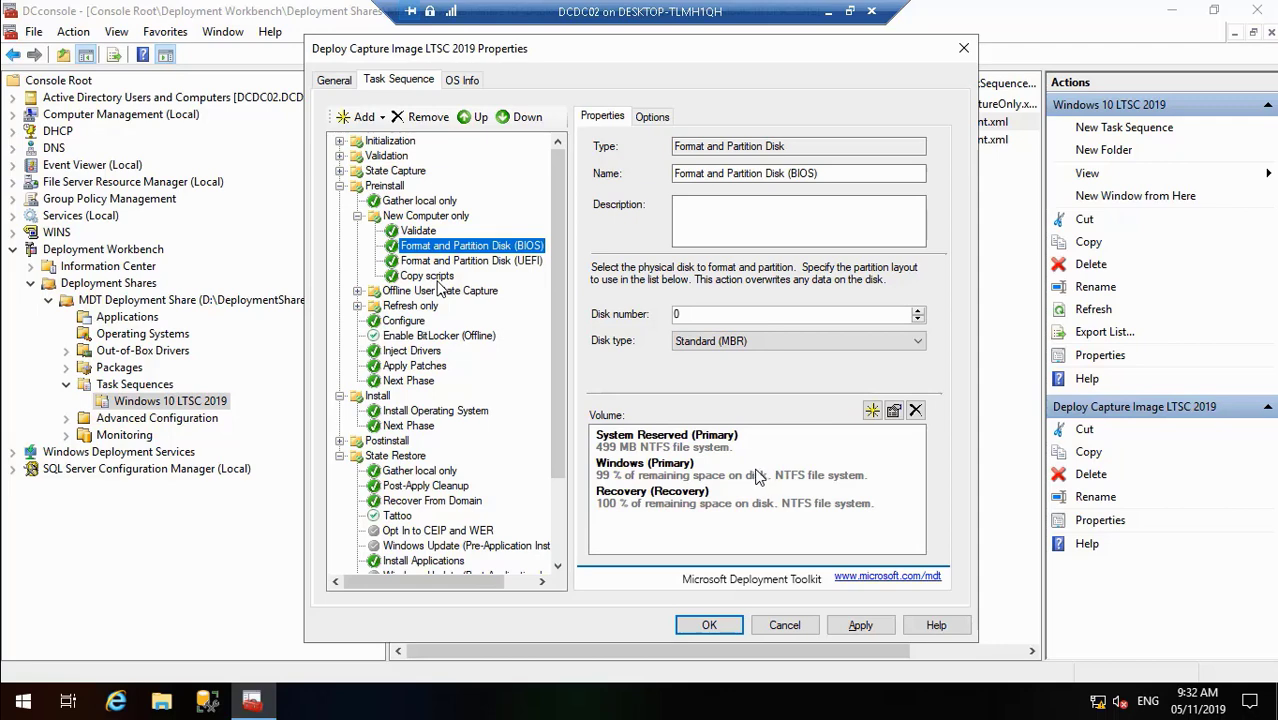
- Set the BIOS Windows (Primary) partition to 50% of remaining space
{"action": "left_click", "coordinate": [716, 472]}
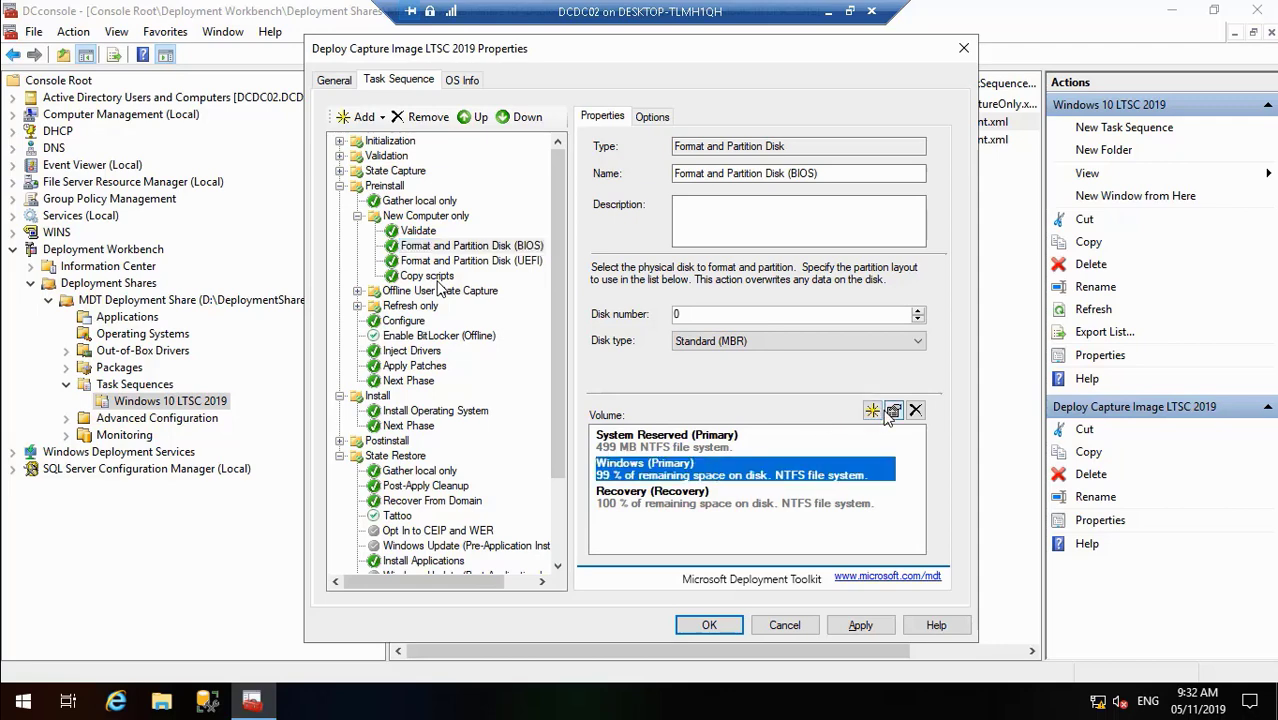
{"action": "left_click", "coordinate": [893, 412]}
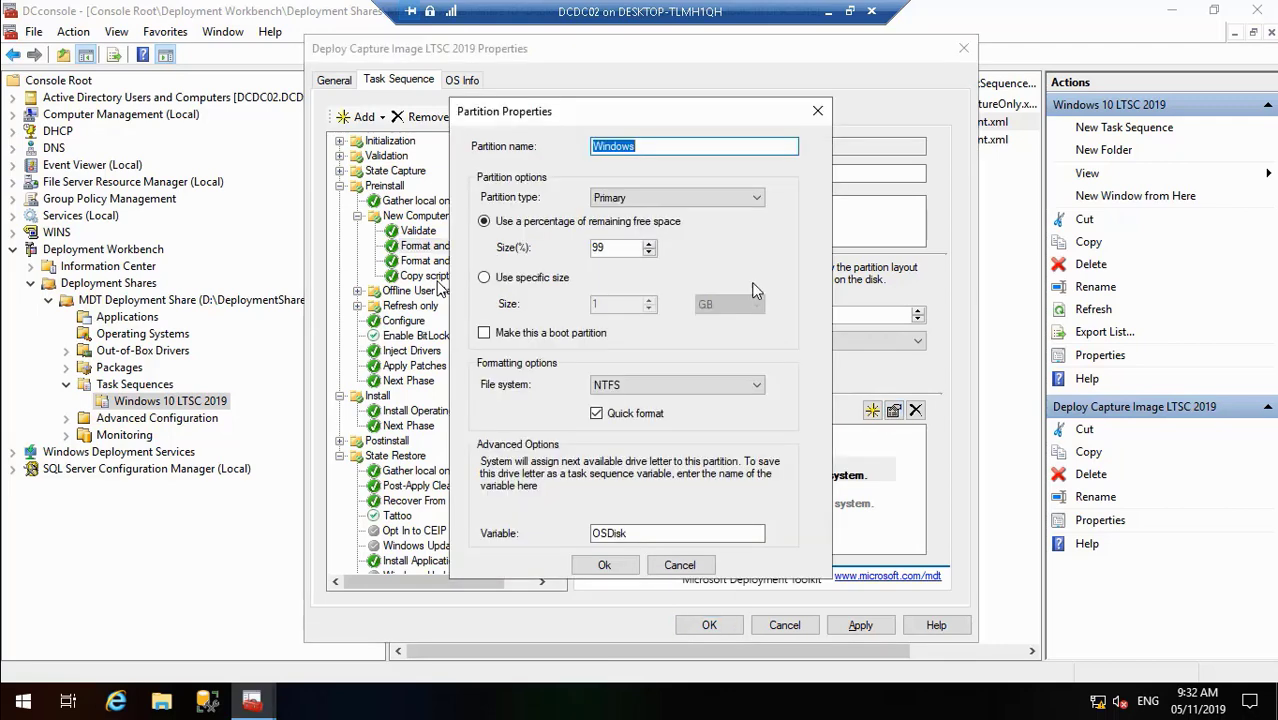
{"action": "left_click", "coordinate": [608, 247]}
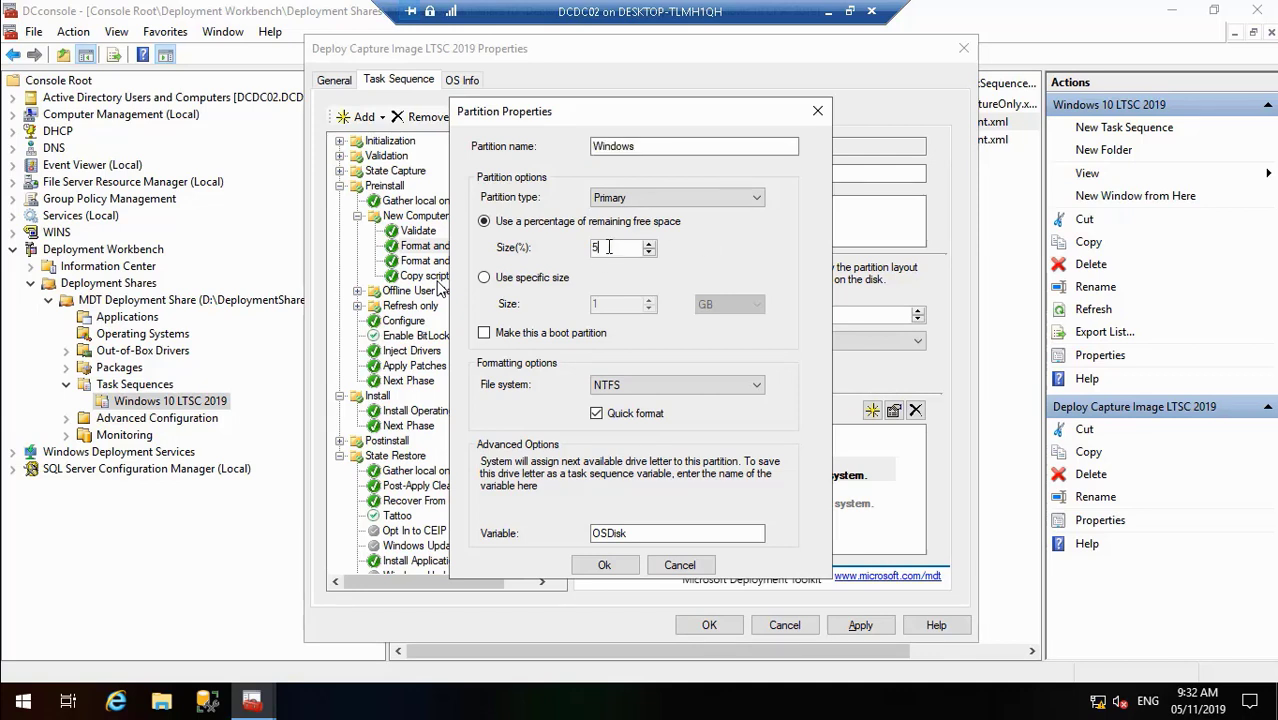
{"action": "left_click", "coordinate": [605, 565]}
- Rename the Recovery partition to Data, make it Primary, and set its drive variable to Data
{"action": "left_click", "coordinate": [668, 500]}
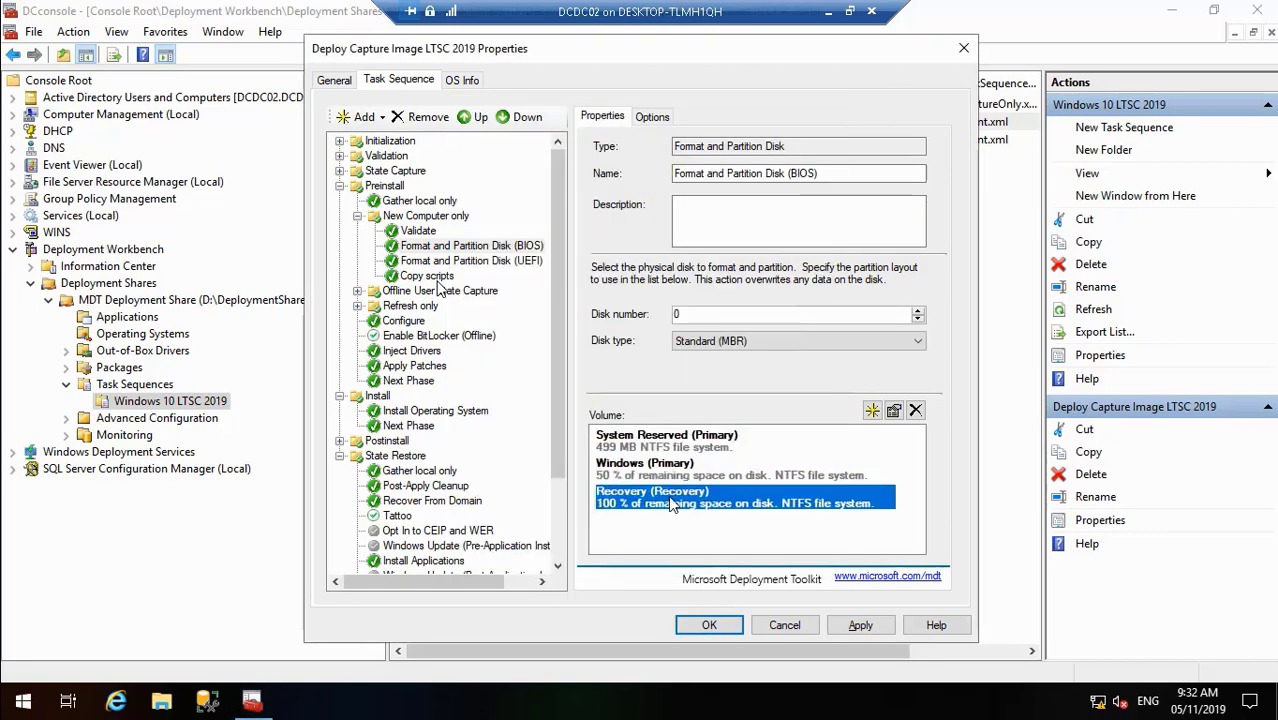
{"action": "left_click", "coordinate": [894, 411]}
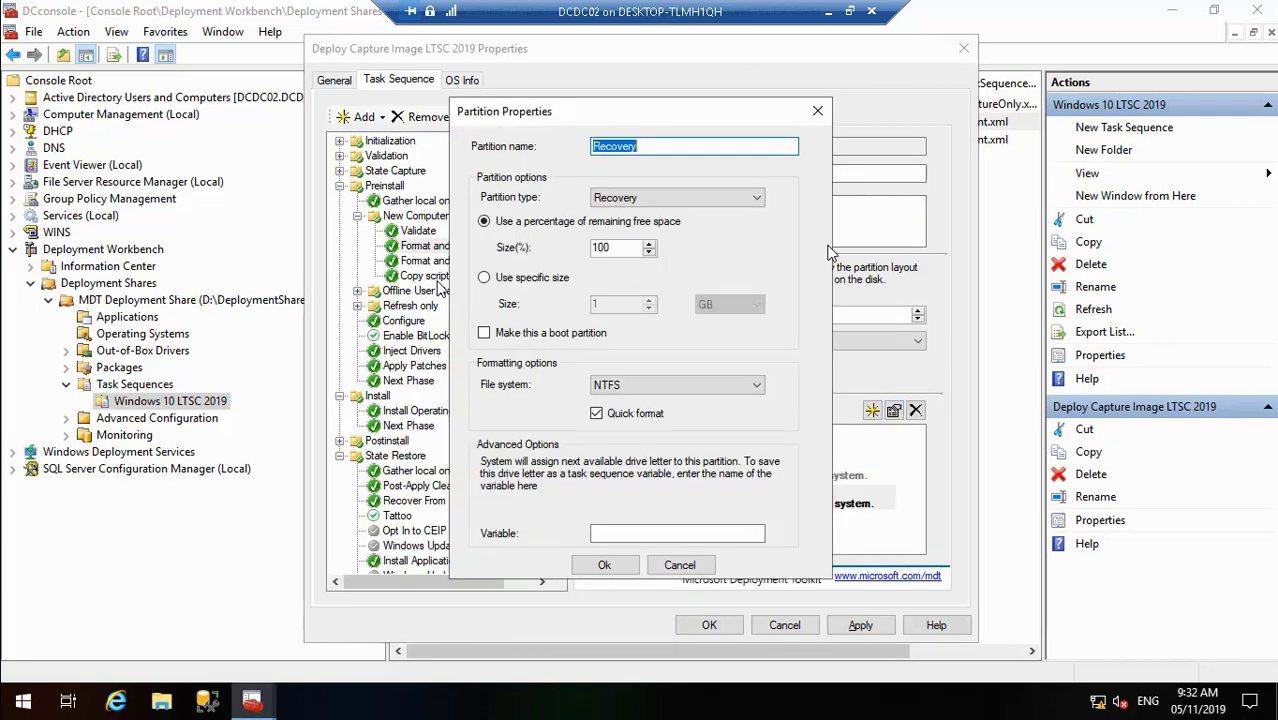
{"action": "key", "text": "BackSpace"}
{"action": "type", "text": "Data"}
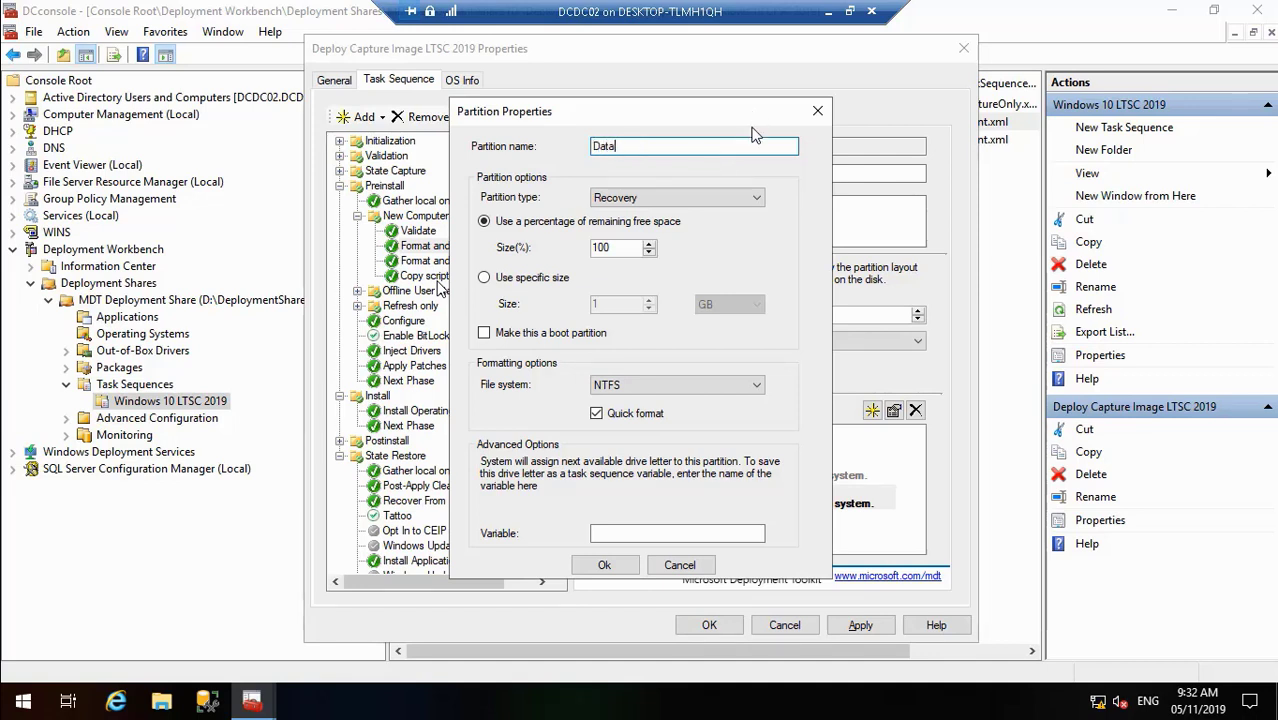
{"action": "left_click", "coordinate": [752, 197]}
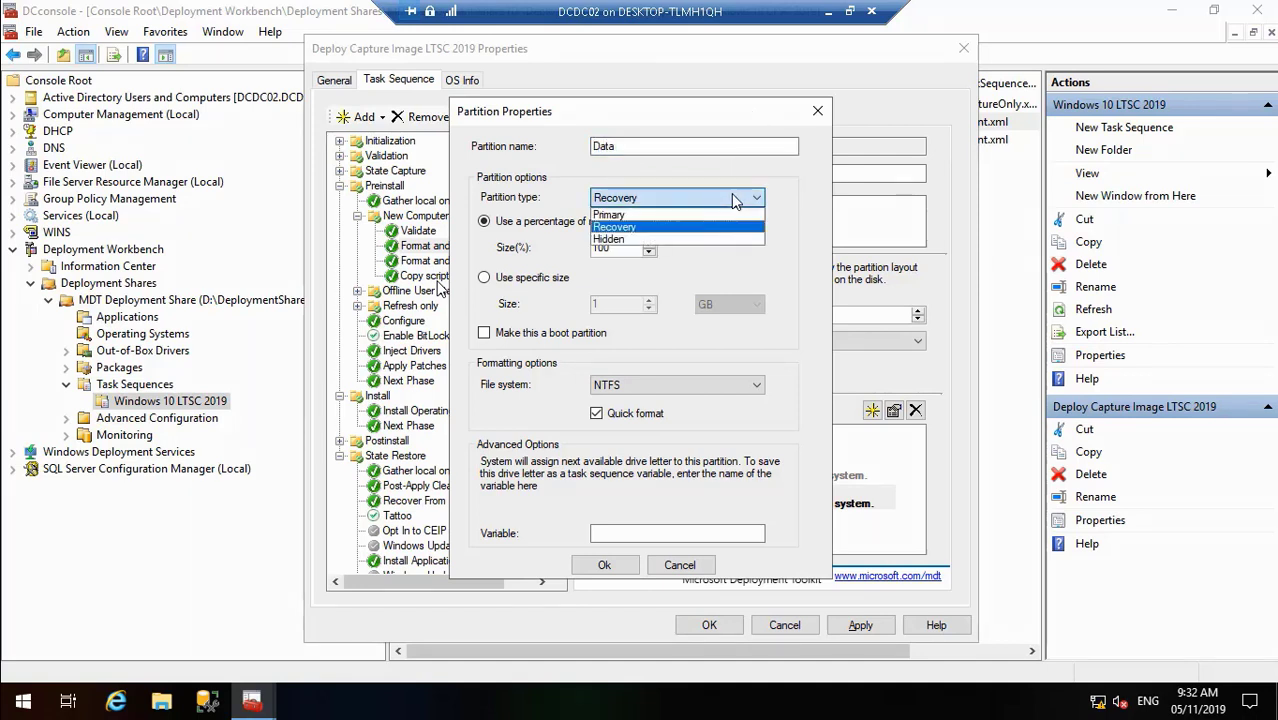
{"action": "left_click", "coordinate": [684, 215]}
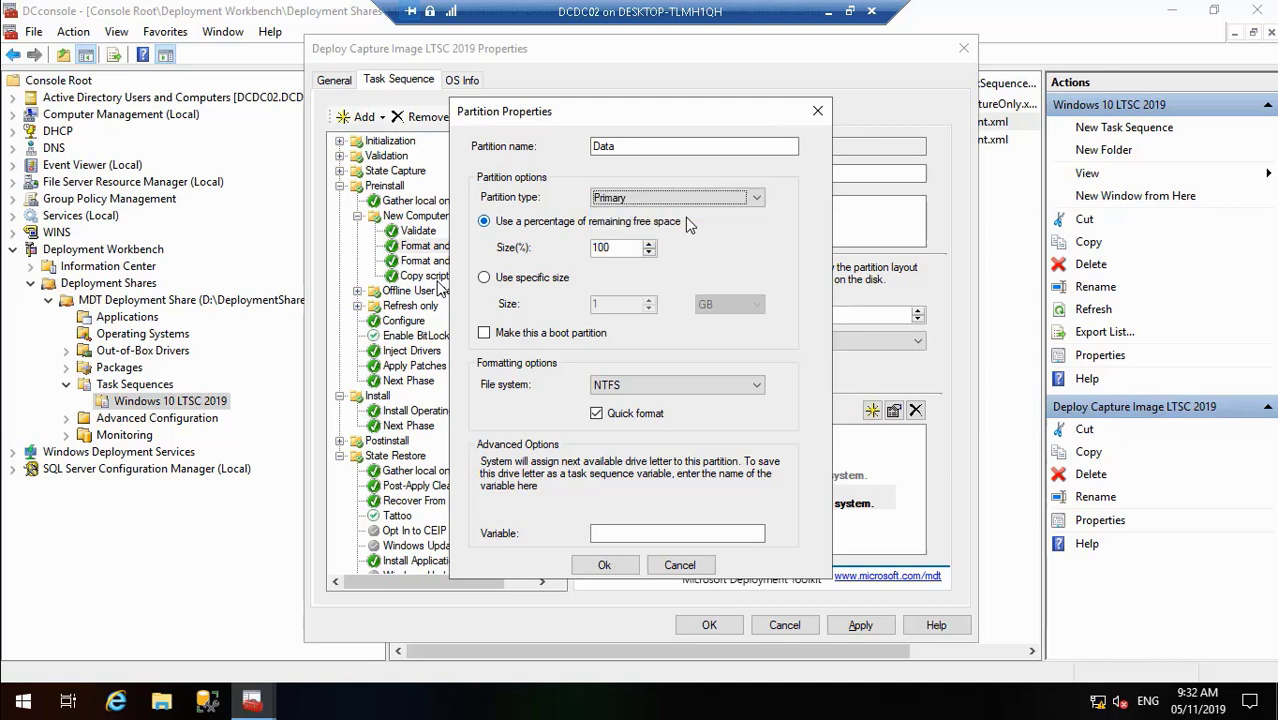
{"action": "left_click", "coordinate": [603, 535]}
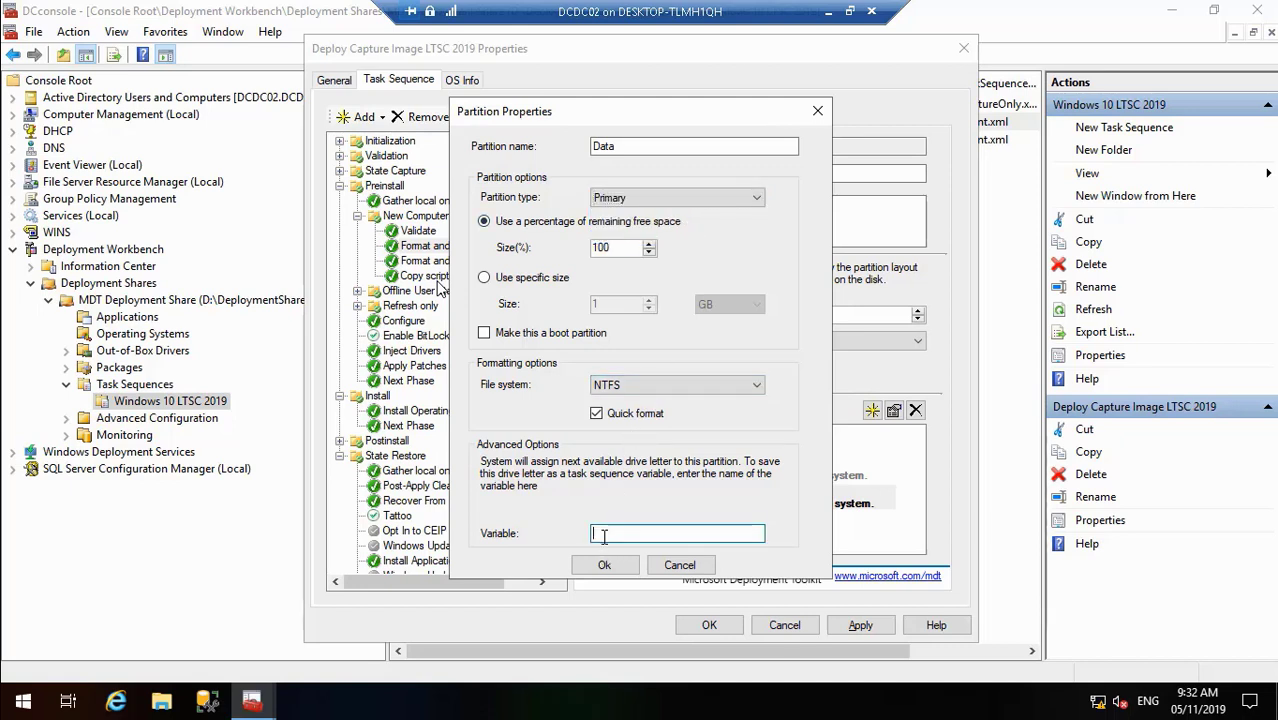
{"action": "type", "text": "Data"}
{"action": "left_click", "coordinate": [622, 566]}
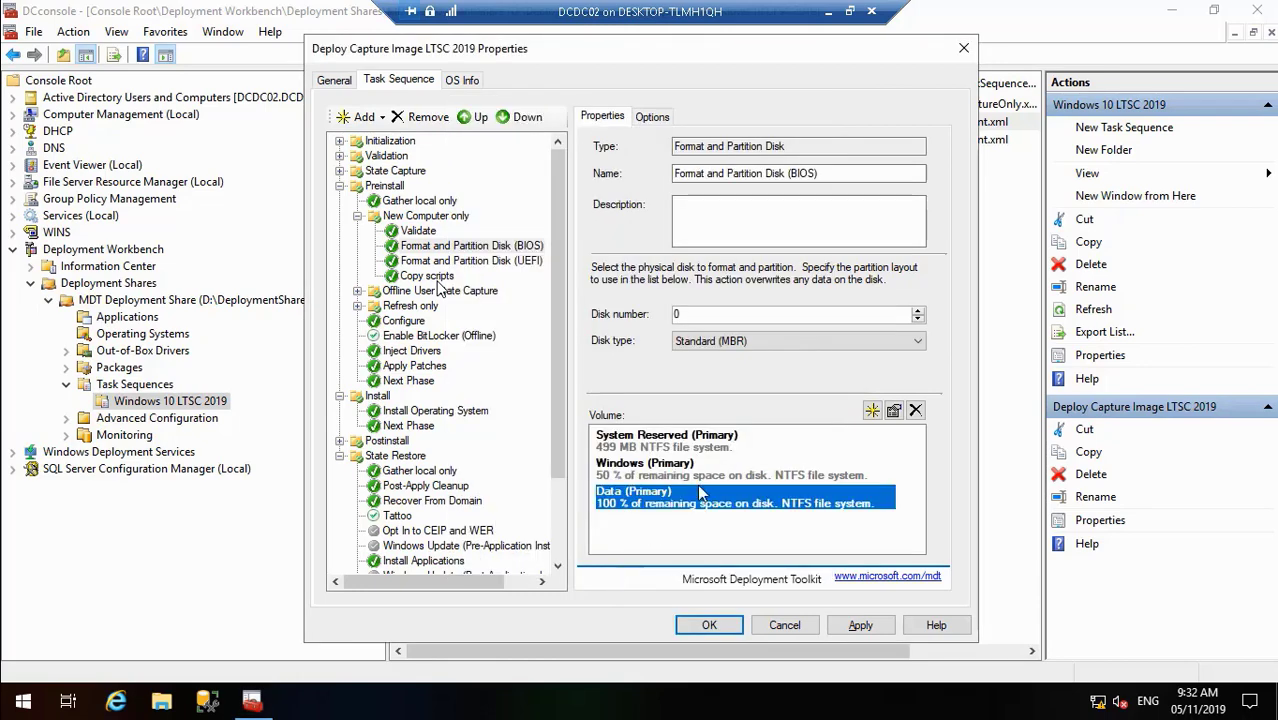
{"action": "left_click", "coordinate": [697, 480]}
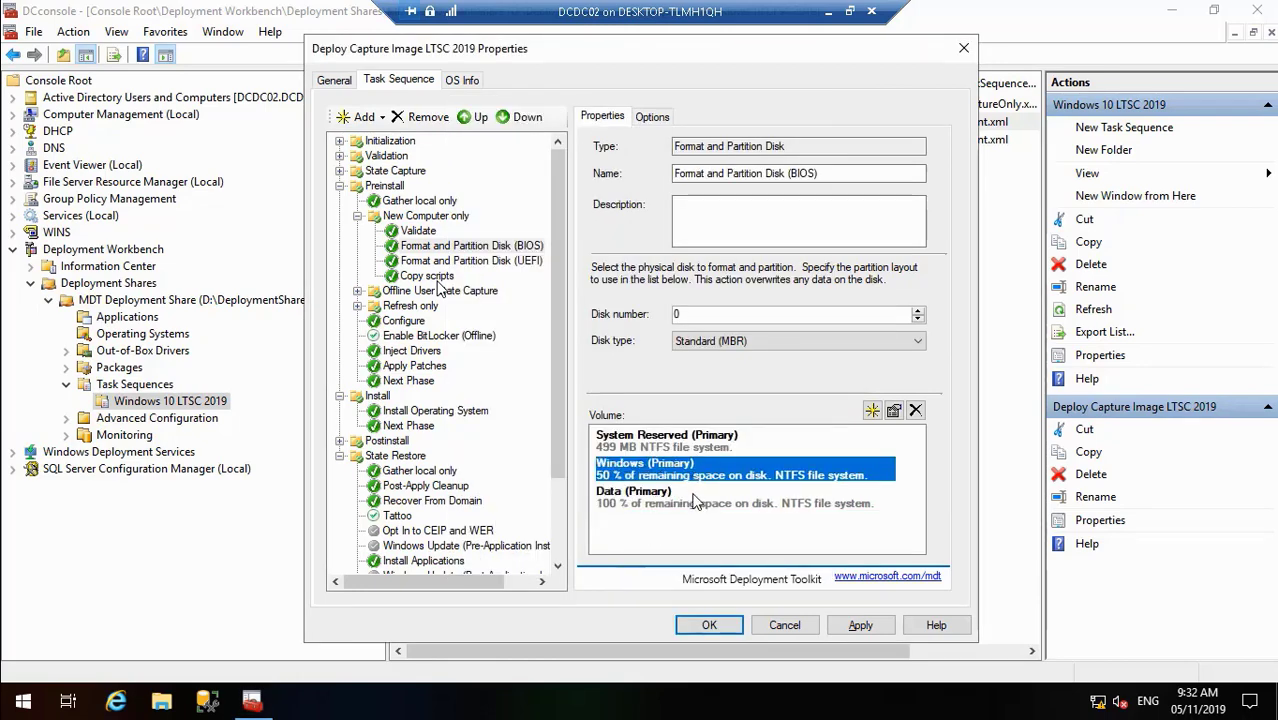
{"action": "left_click", "coordinate": [697, 502]}
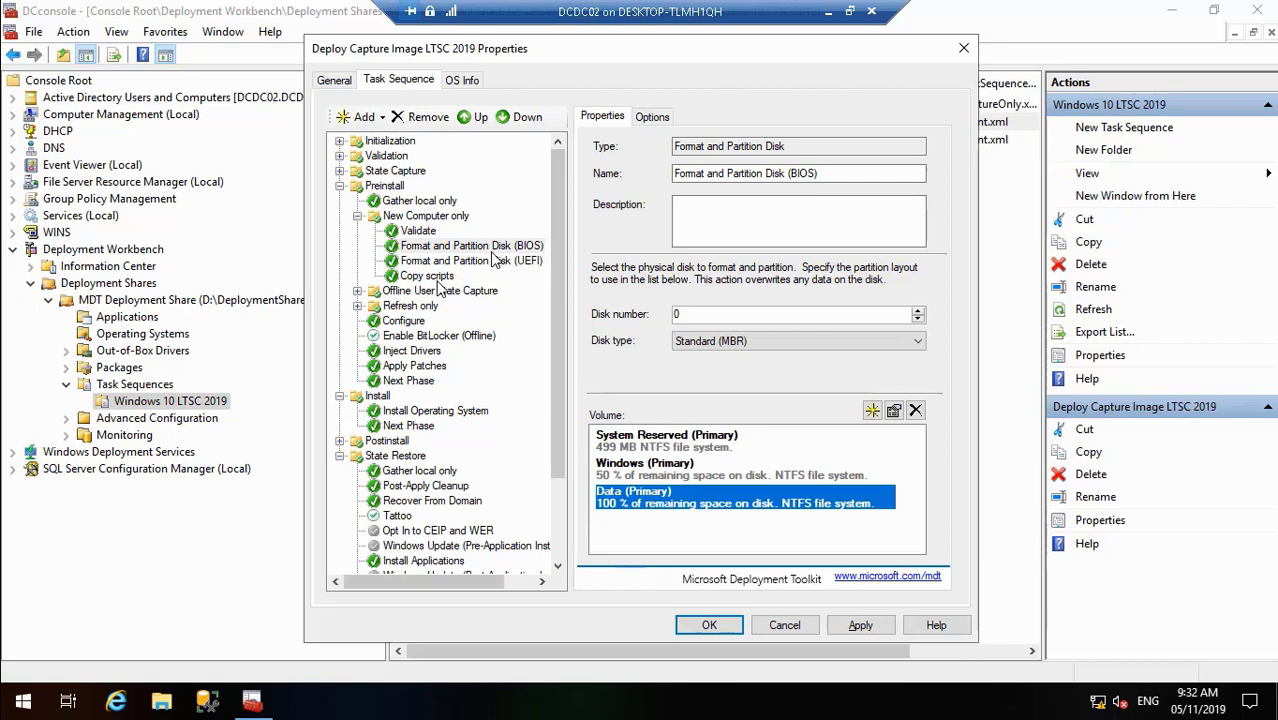
- In Format and Partition Disk (UEFI), change the Windows (Primary) size to 50 percent
{"action": "left_click", "coordinate": [495, 261]}
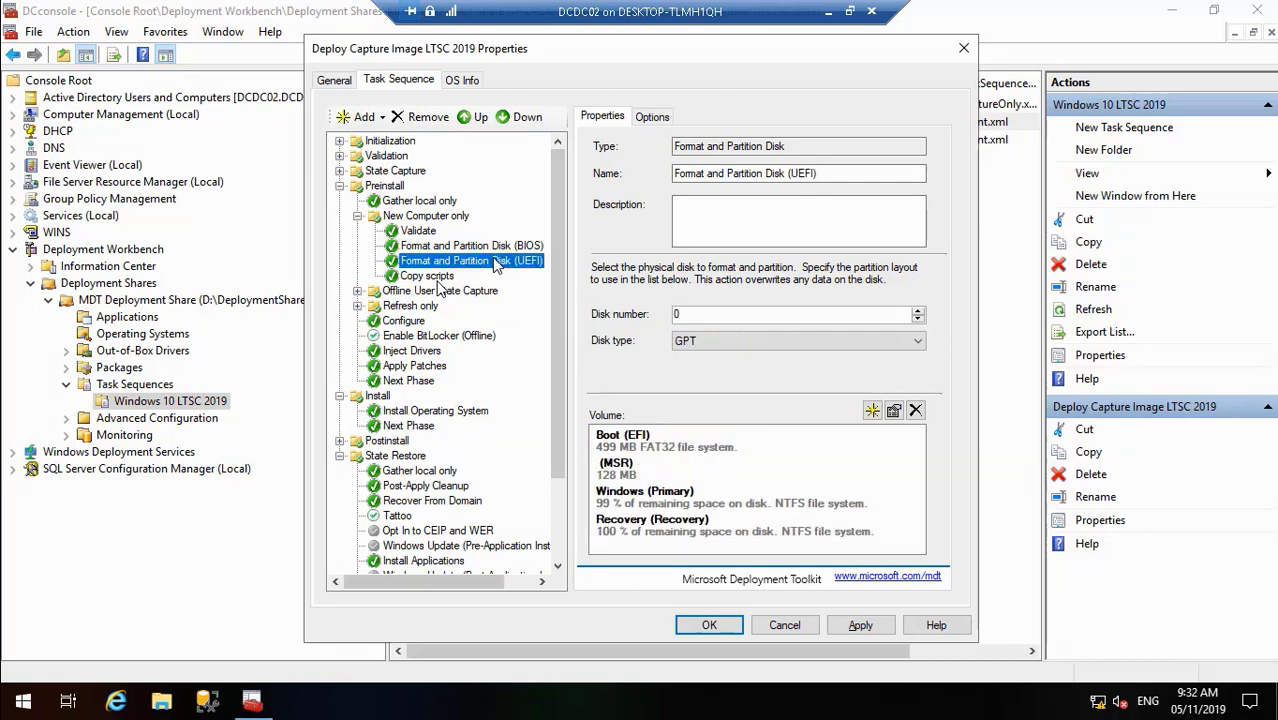
{"action": "left_click", "coordinate": [690, 500]}
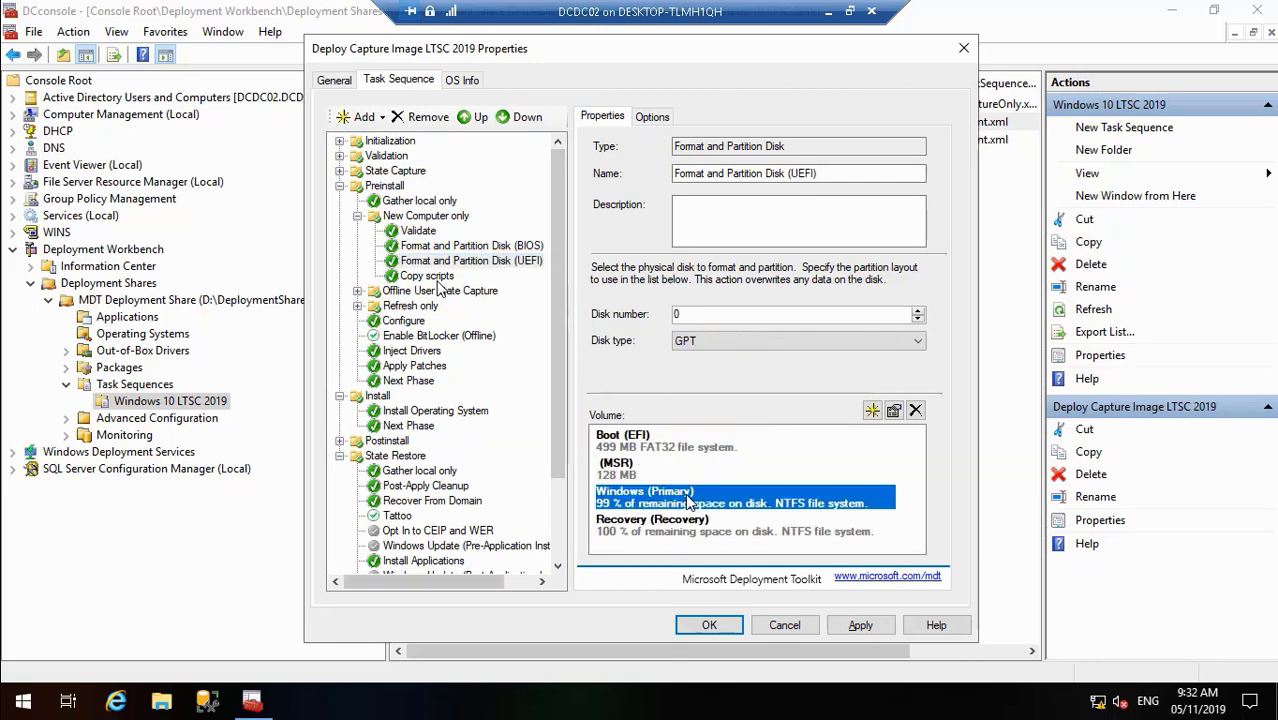
{"action": "left_click", "coordinate": [894, 411]}
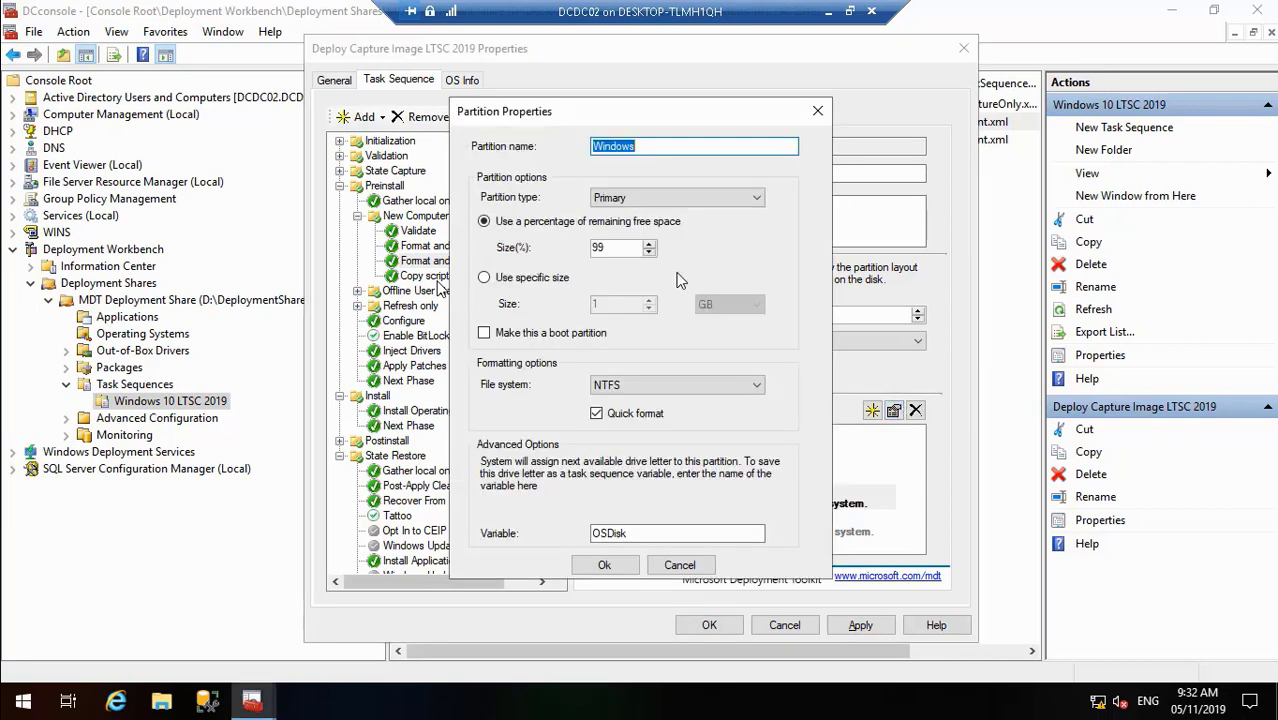
{"action": "left_click", "coordinate": [613, 247]}
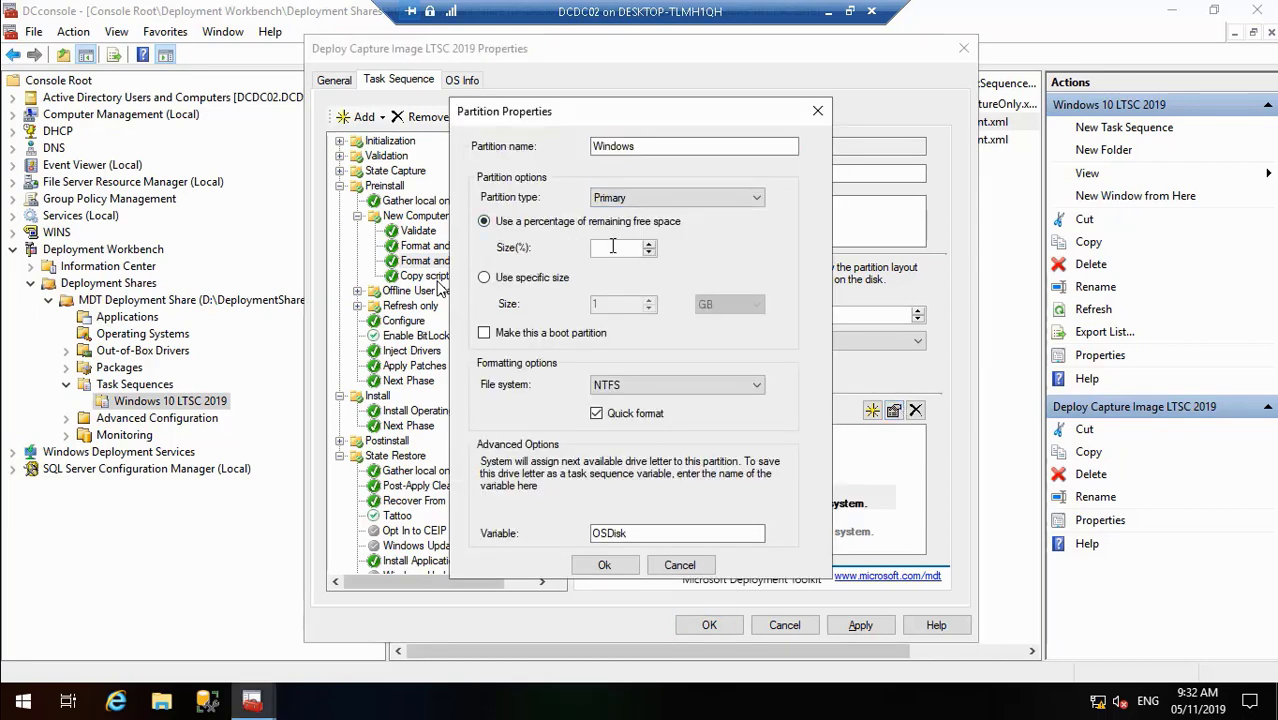
{"action": "type", "text": "50"}
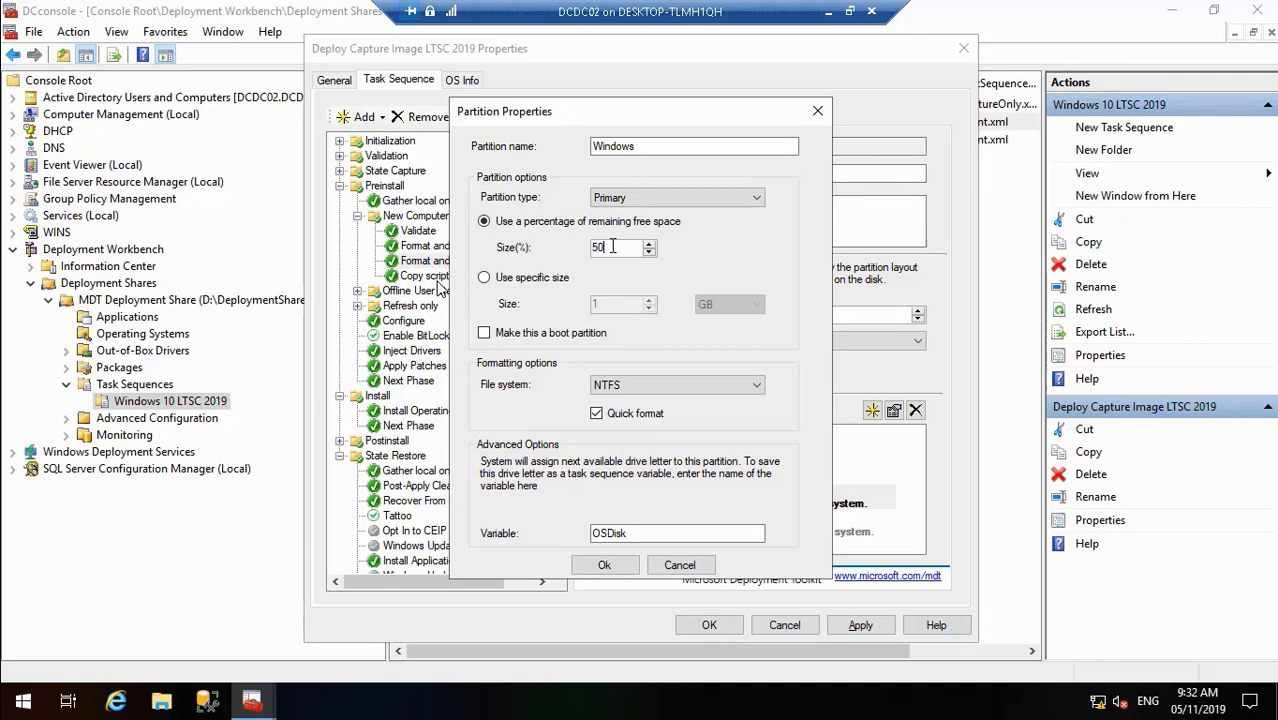
{"action": "left_click", "coordinate": [606, 565]}
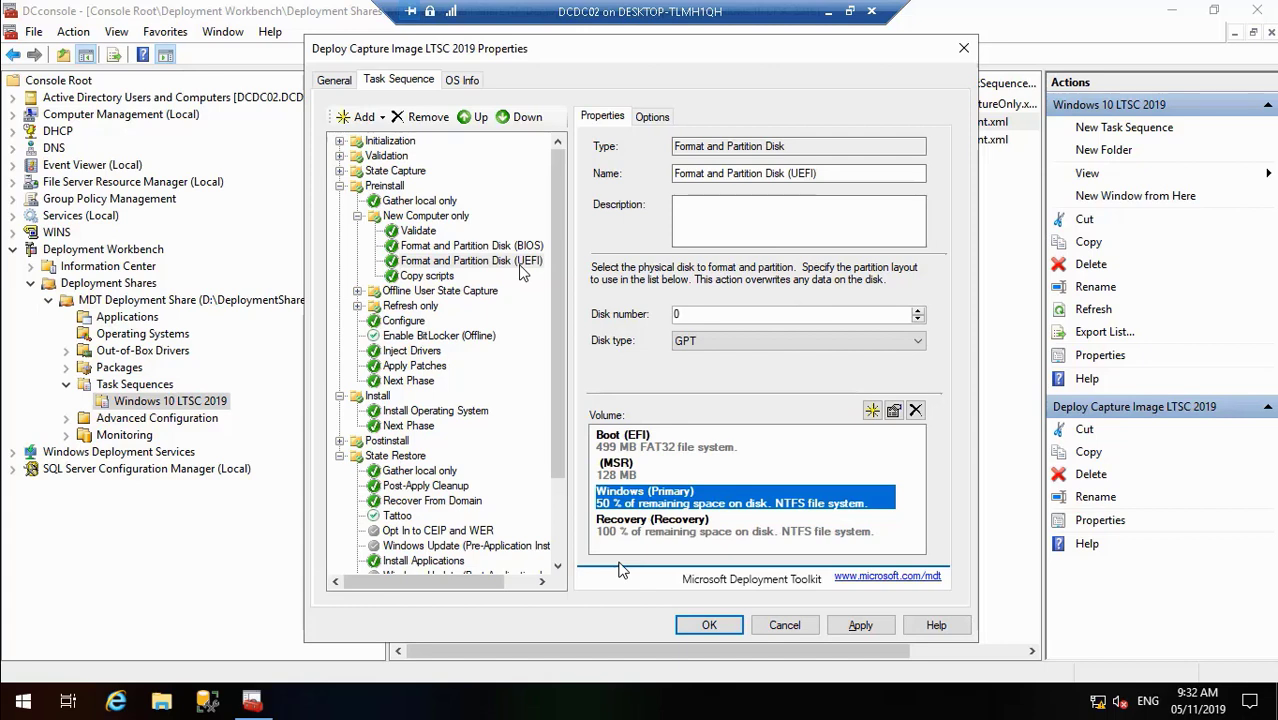
- Make the UEFI Recovery partition a Primary partition named Data, with drive variable Data
{"action": "mouse_move", "coordinate": [6, 714]}
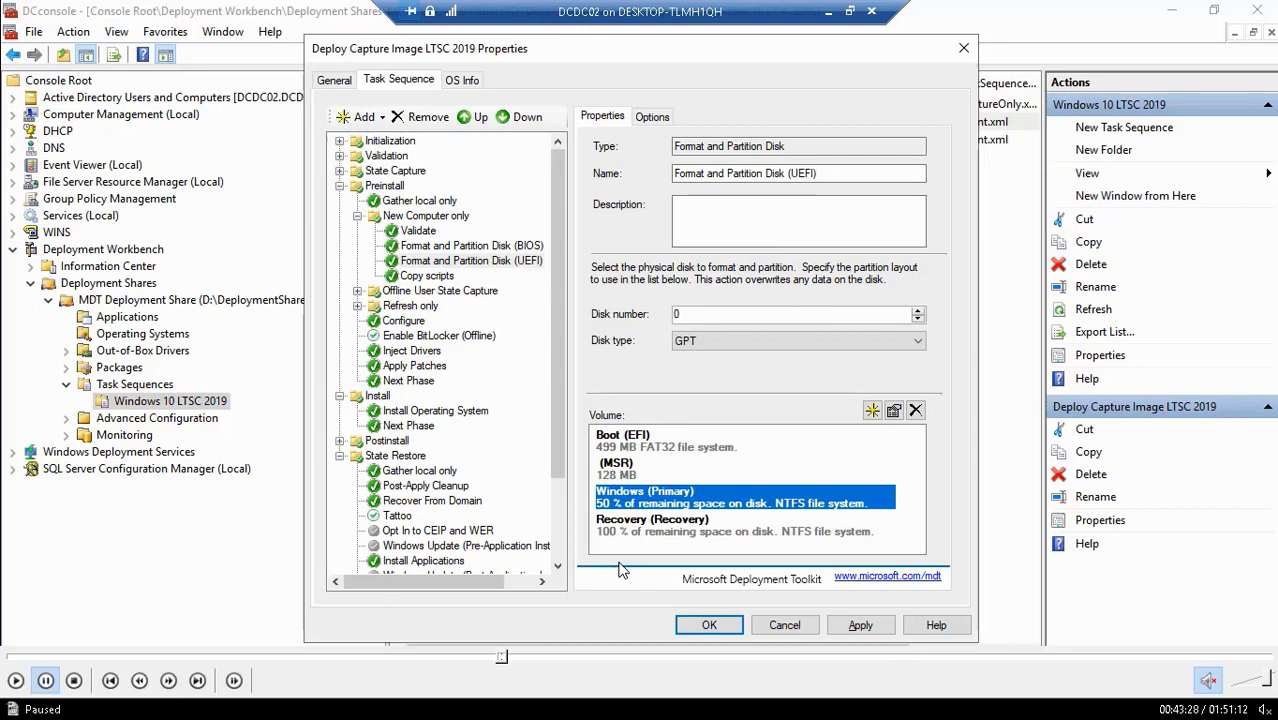
{"action": "left_click", "coordinate": [15, 680]}
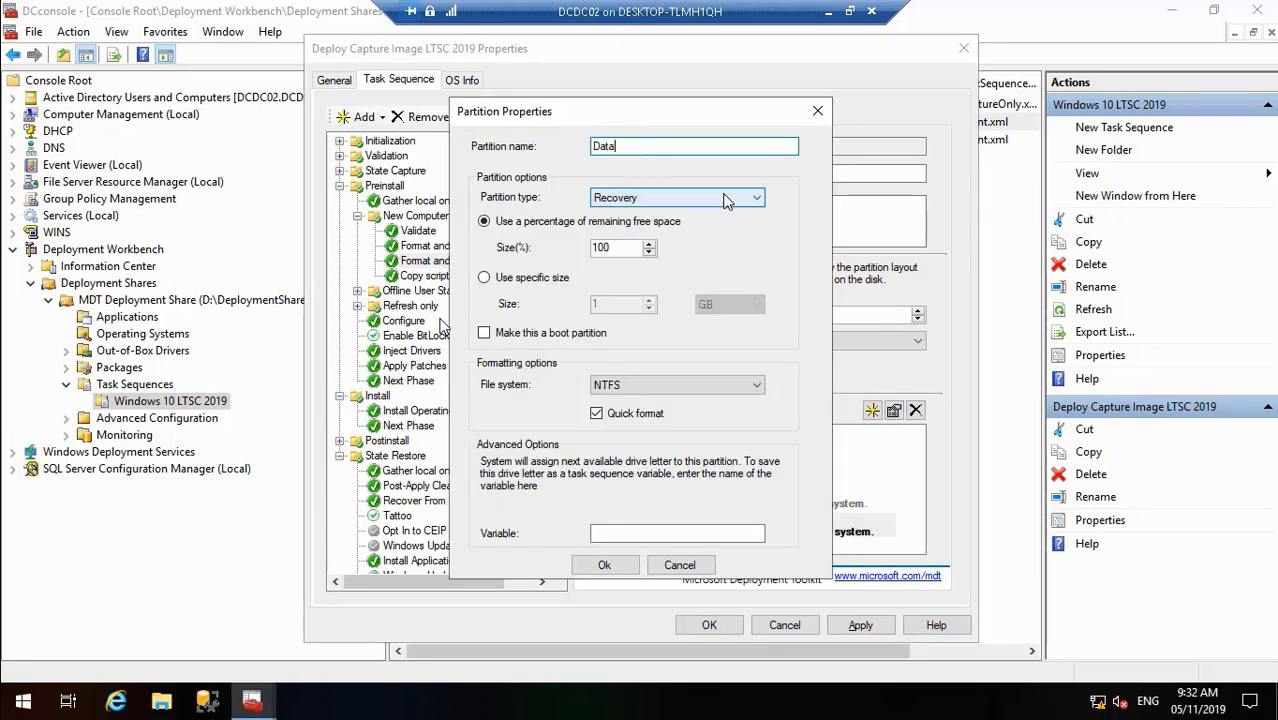
{"action": "left_click", "coordinate": [728, 198]}
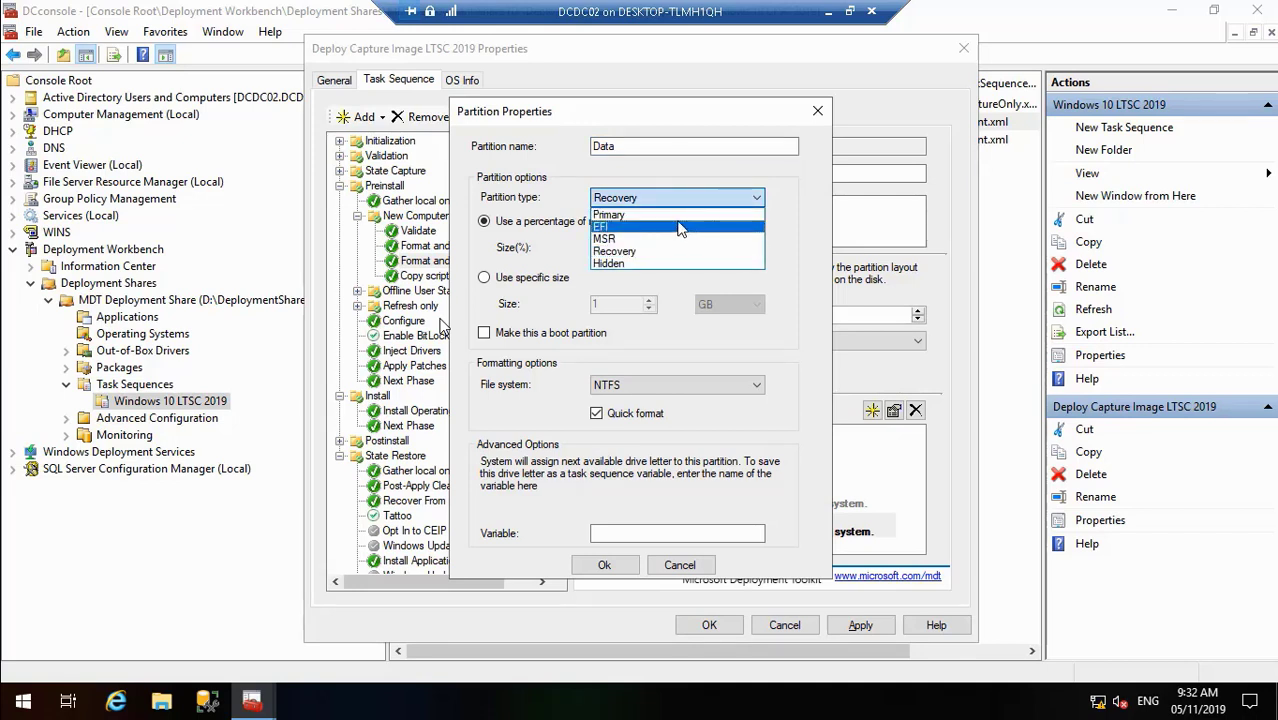
{"action": "left_click", "coordinate": [684, 216]}
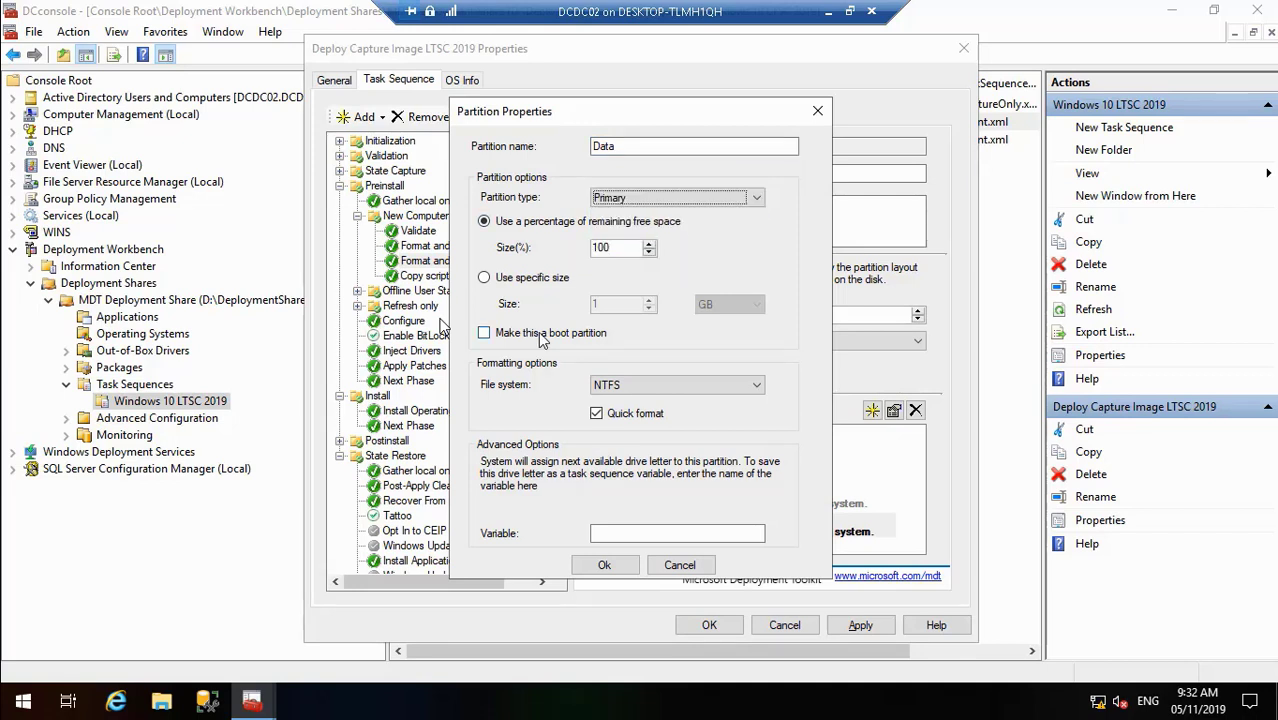
{"action": "left_click", "coordinate": [626, 533]}
{"action": "type", "text": "Data"}
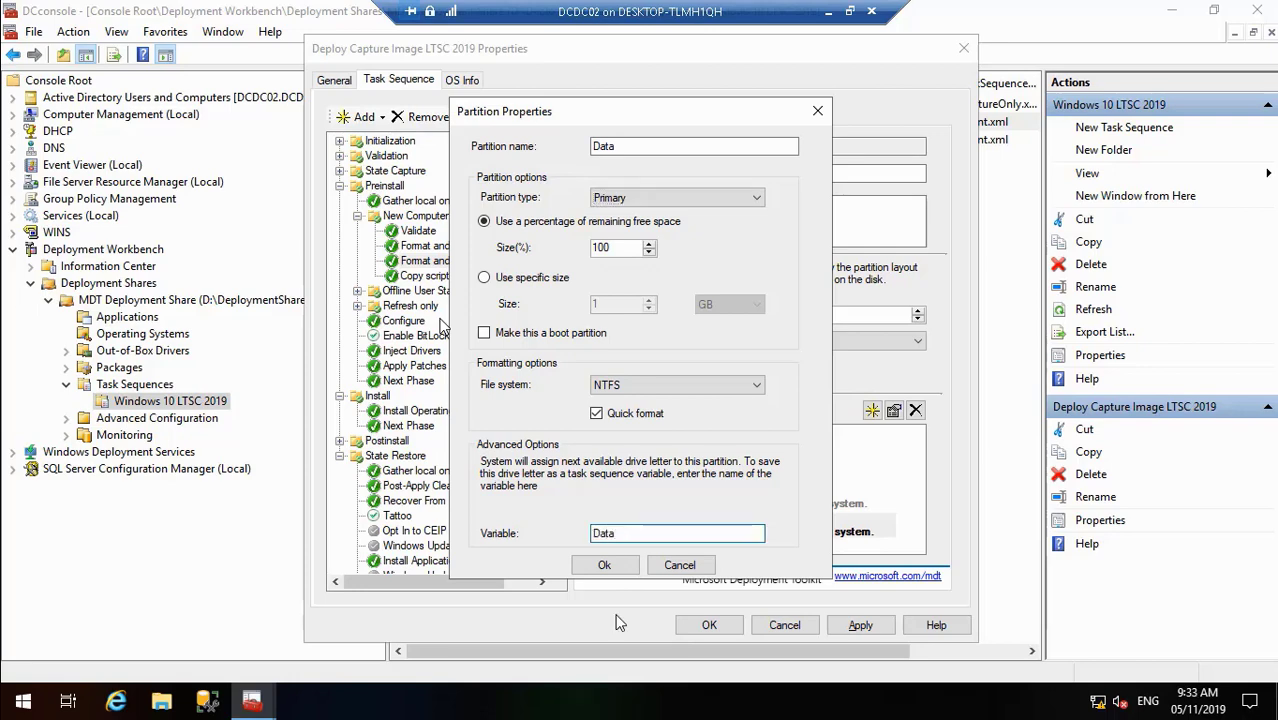
{"action": "left_click", "coordinate": [618, 566]}
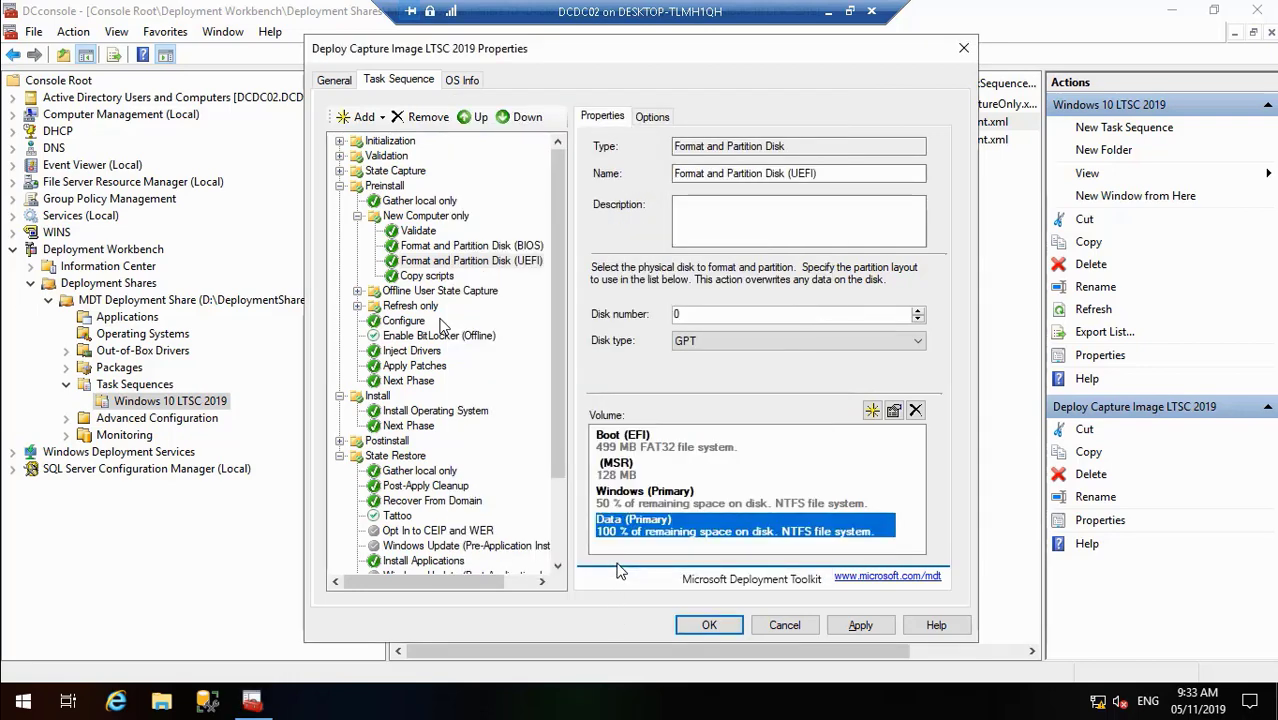
- Recheck the BIOS and UEFI partitioning steps and apply the task sequence changes
{"action": "left_click", "coordinate": [512, 248]}
{"action": "left_click", "coordinate": [512, 261]}
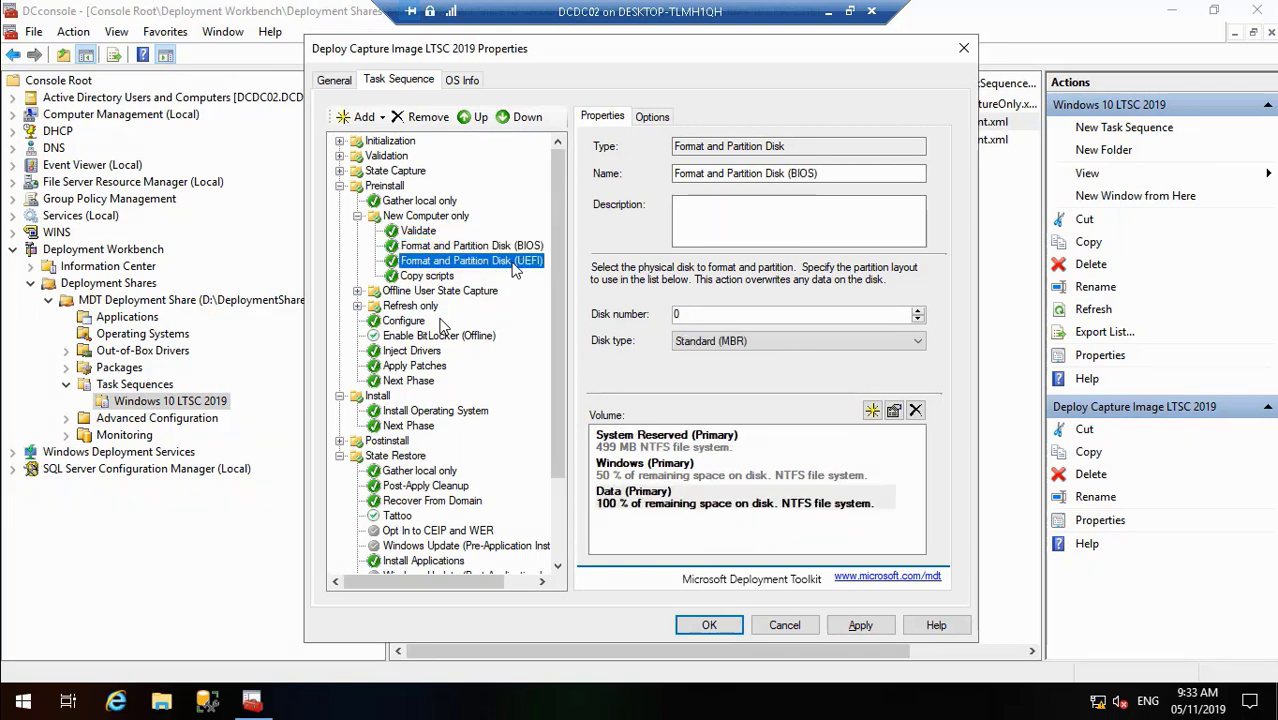
{"action": "left_click", "coordinate": [857, 625]}
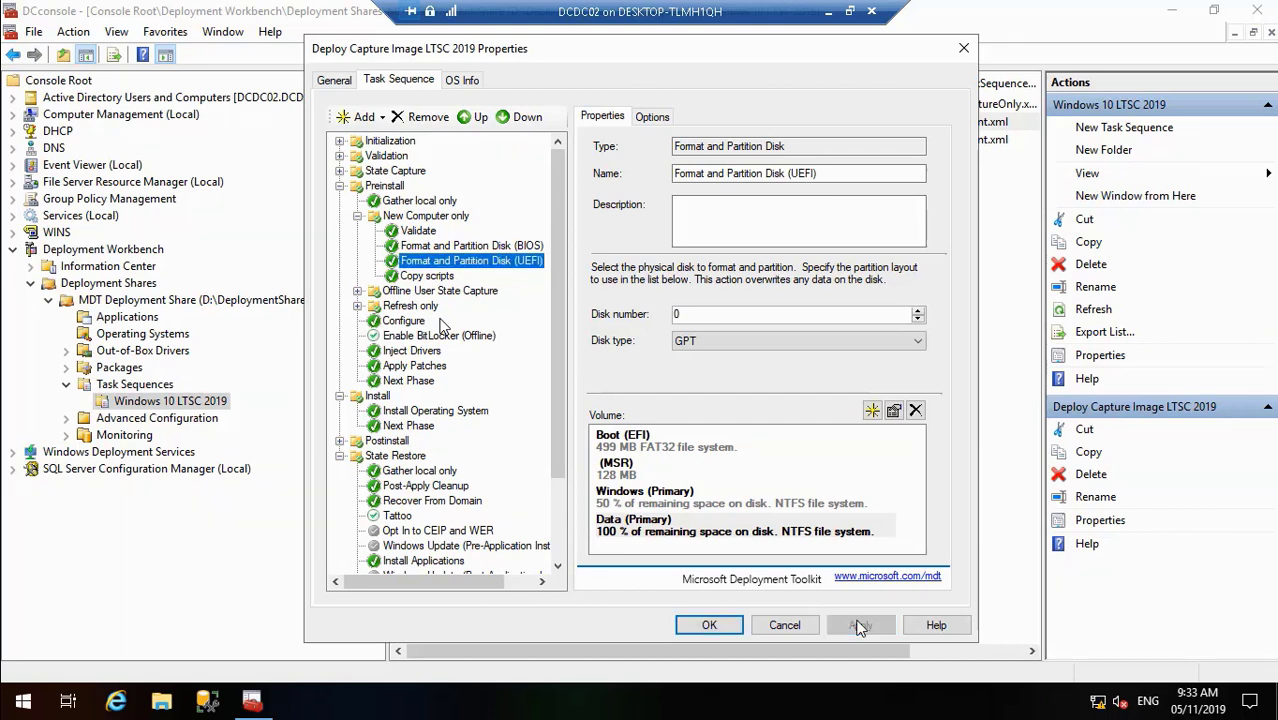
- Change SkipTaskSequence from NO to YES in the deployment share Rules and save
{"action": "left_click", "coordinate": [727, 625]}
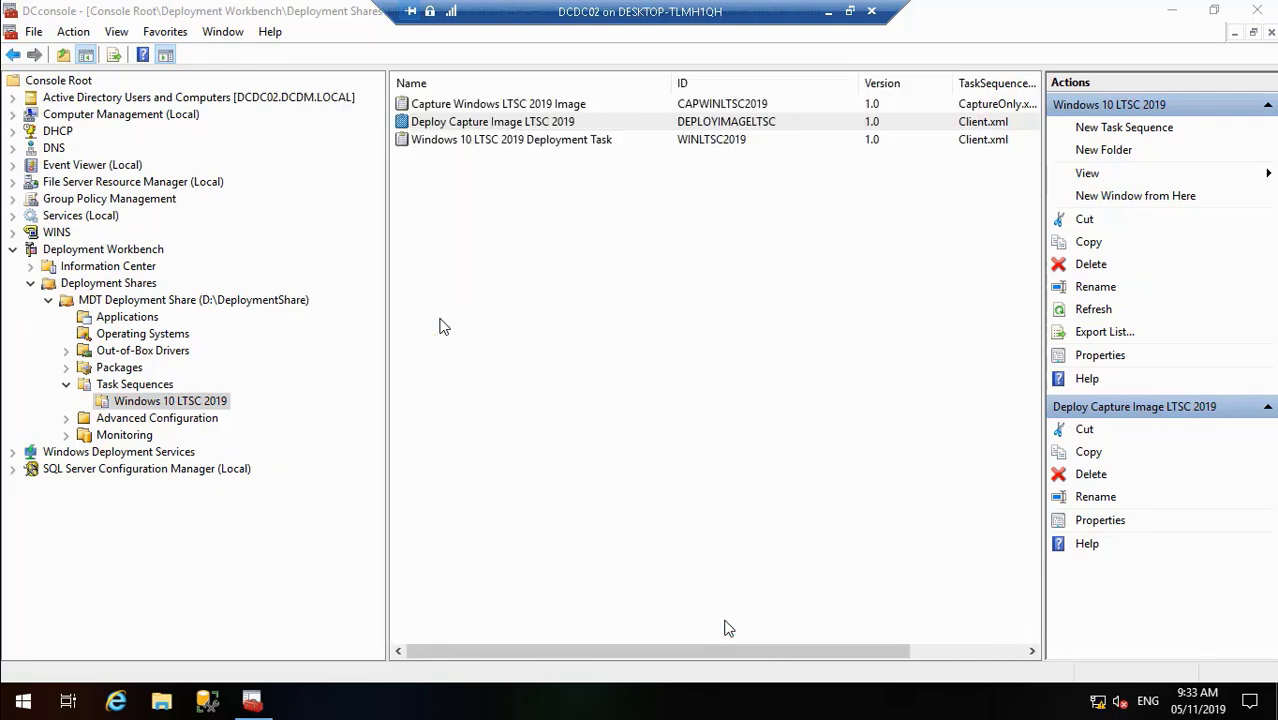
{"action": "left_click", "coordinate": [172, 307]}
{"action": "right_click", "coordinate": [172, 307]}
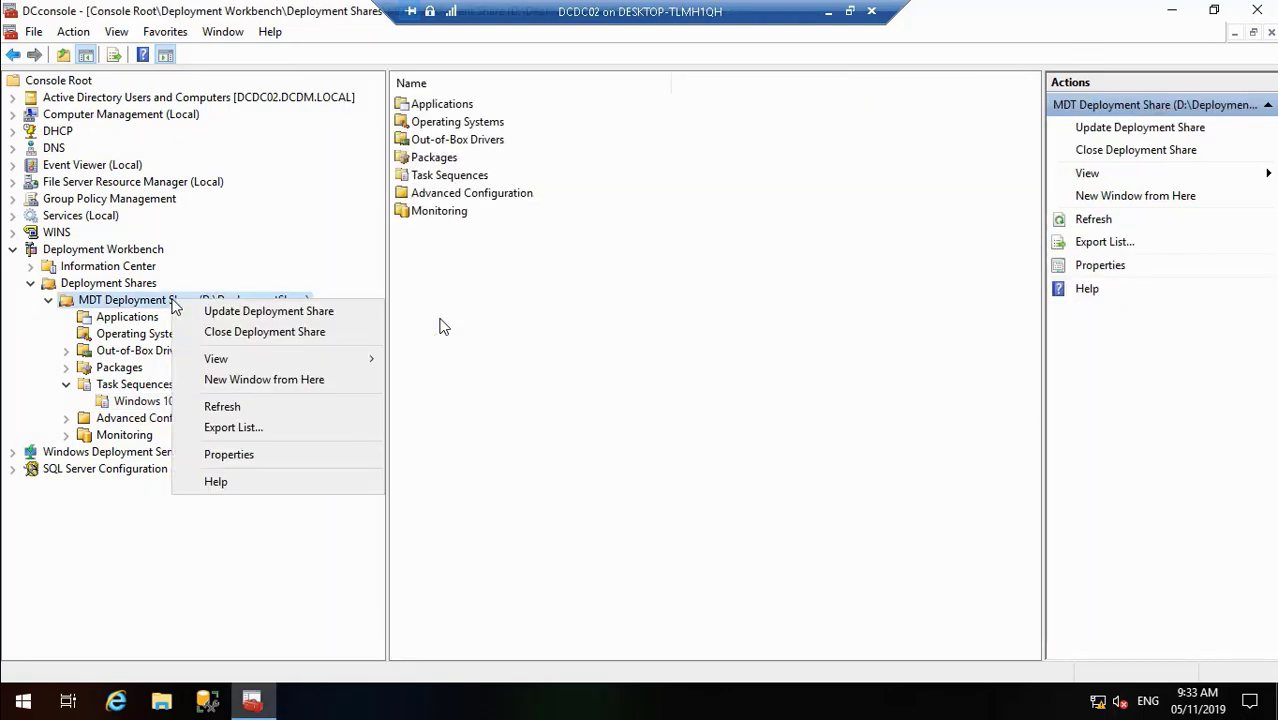
{"action": "left_click", "coordinate": [262, 461]}
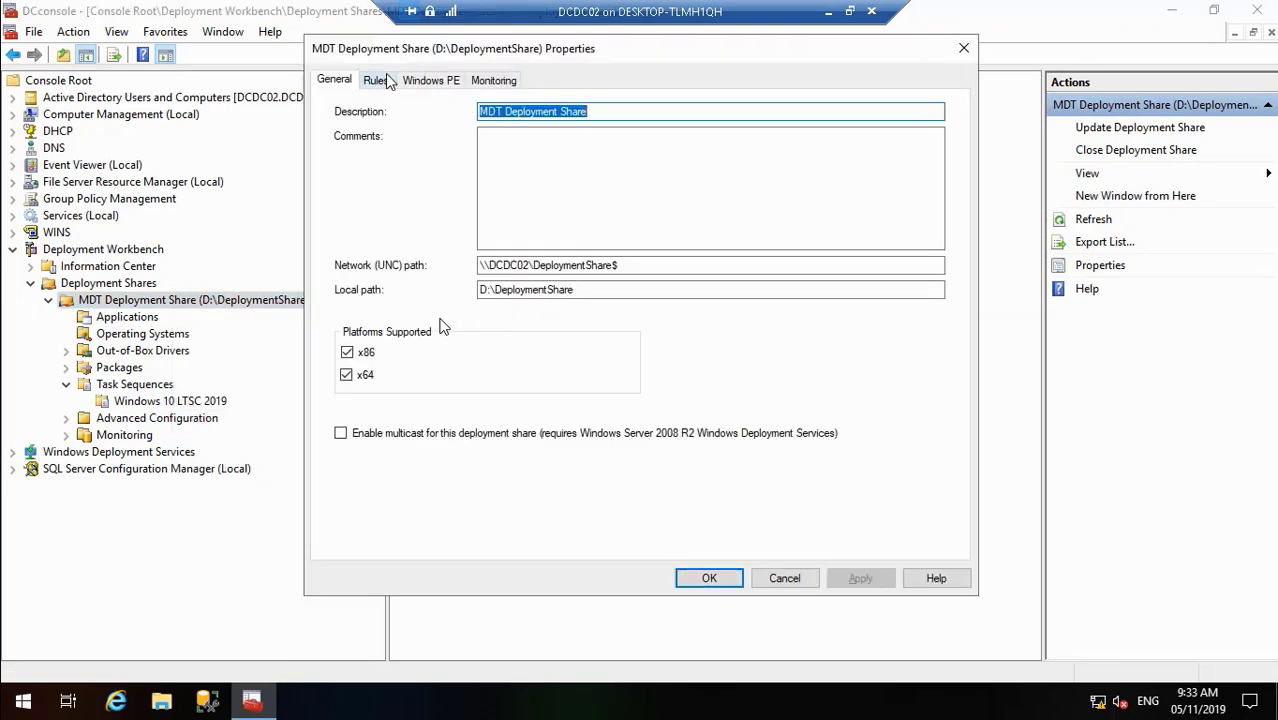
{"action": "left_click", "coordinate": [386, 80]}
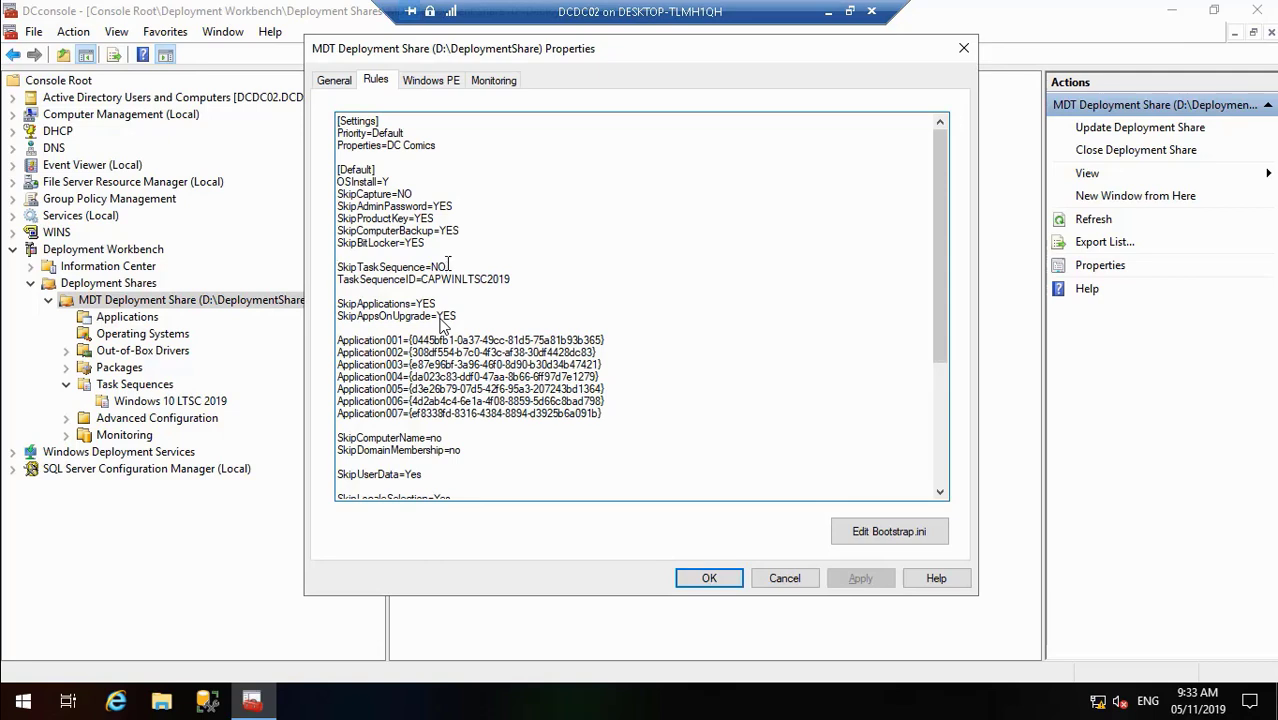
{"action": "key", "text": "BackSpace"}
{"action": "key", "text": "BackSpace"}
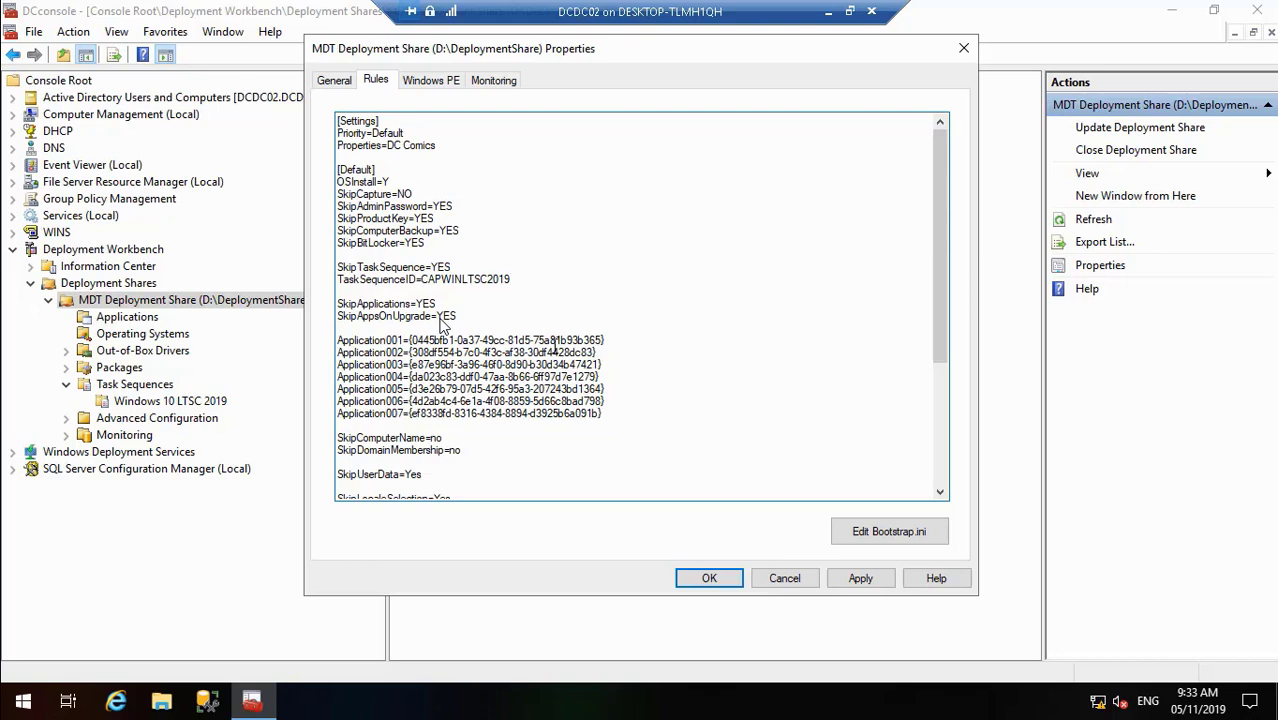
{"action": "left_click", "coordinate": [858, 578]}
- Copy the task sequence ID DEPLOYIMAGELTSC from Deploy Capture Image LTSC 2019's properties
{"action": "left_click", "coordinate": [707, 580]}
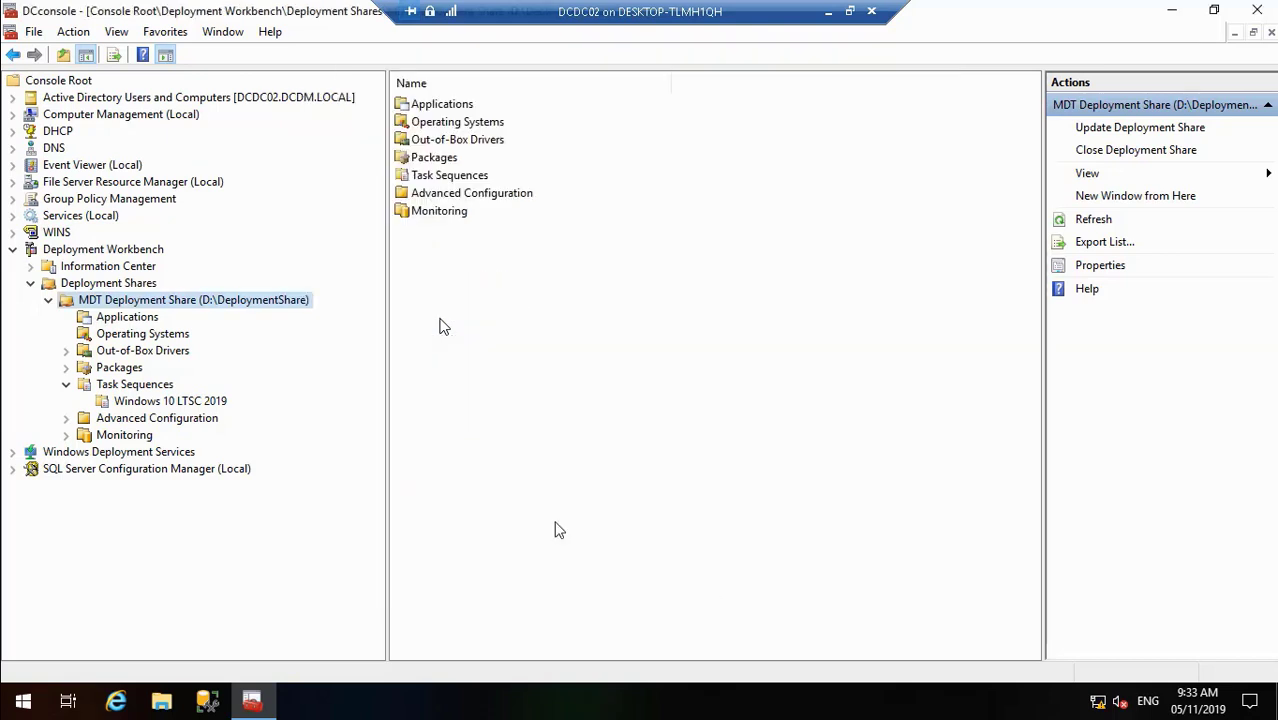
{"action": "left_click", "coordinate": [201, 401]}
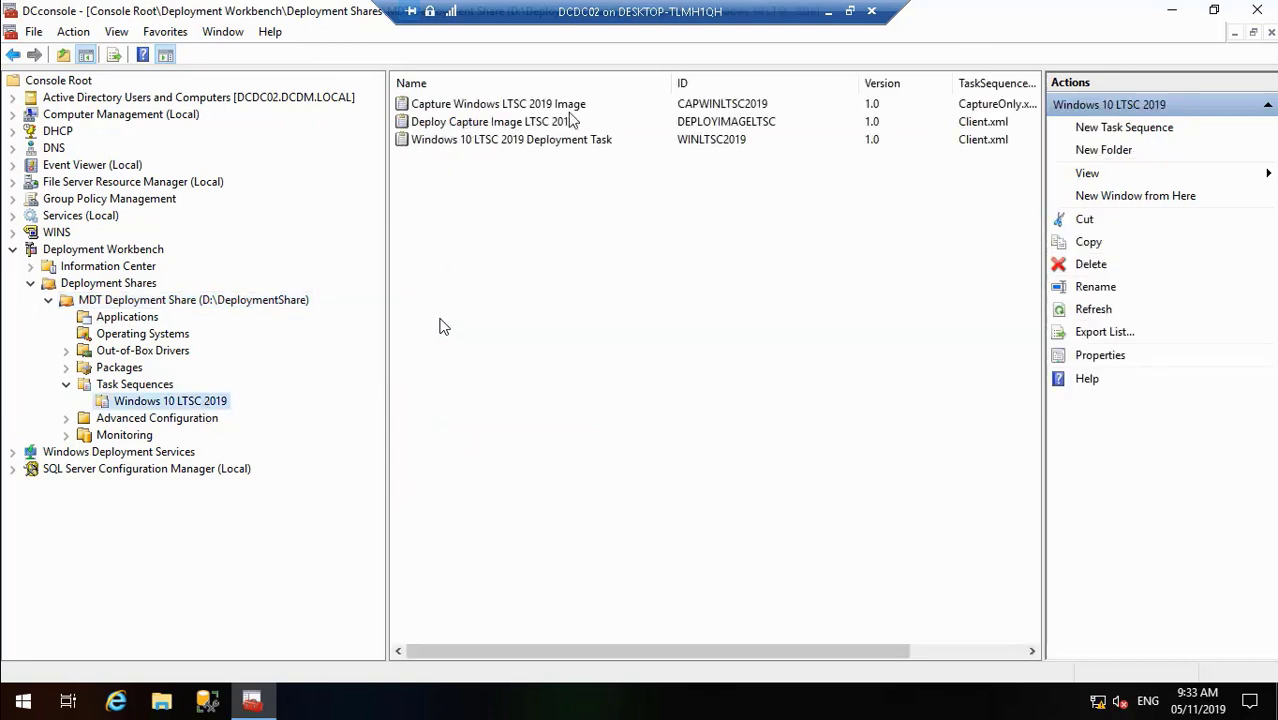
{"action": "left_click", "coordinate": [680, 121]}
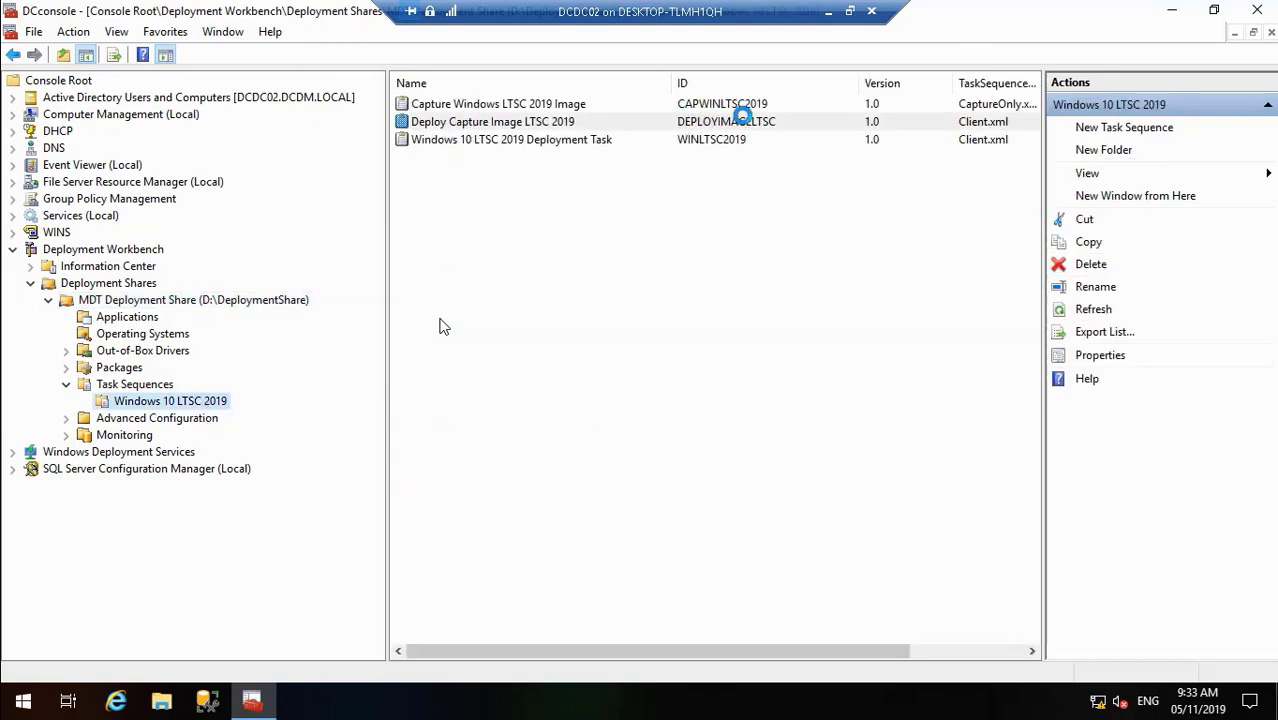
{"action": "double_click", "coordinate": [565, 123]}
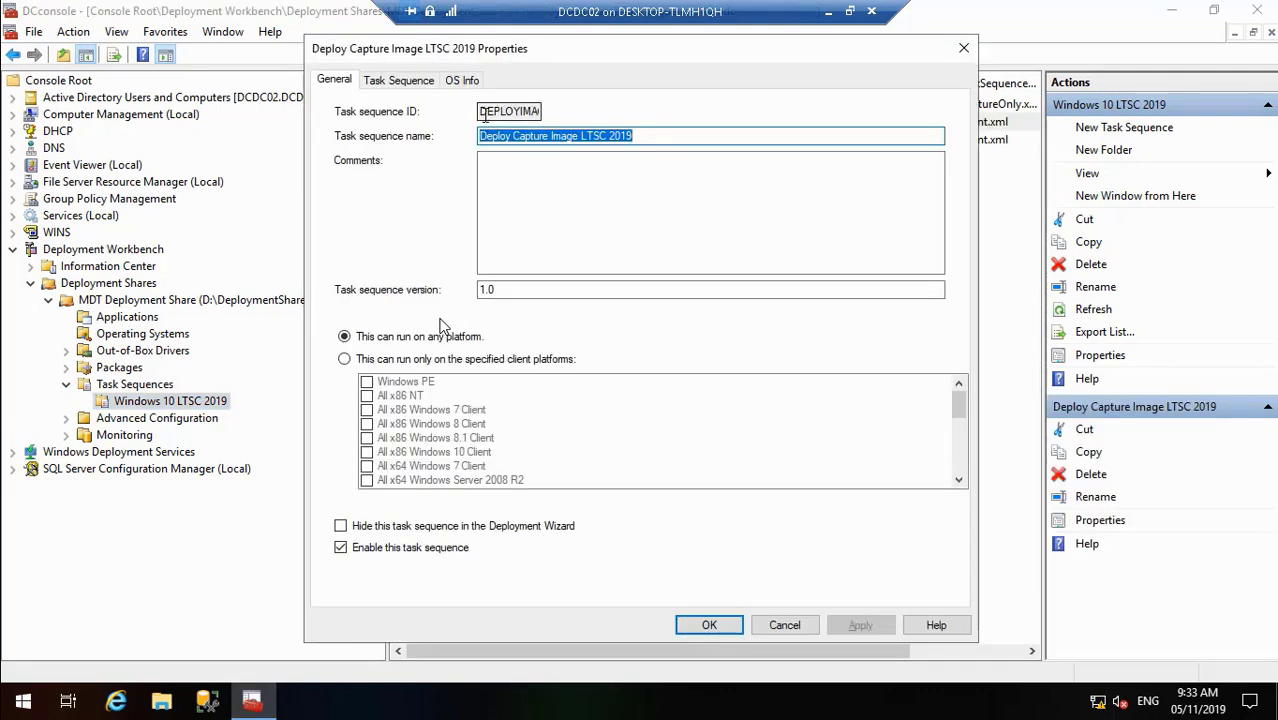
{"action": "left_click_drag", "start_coordinate": [482, 112], "coordinate": [701, 122]}
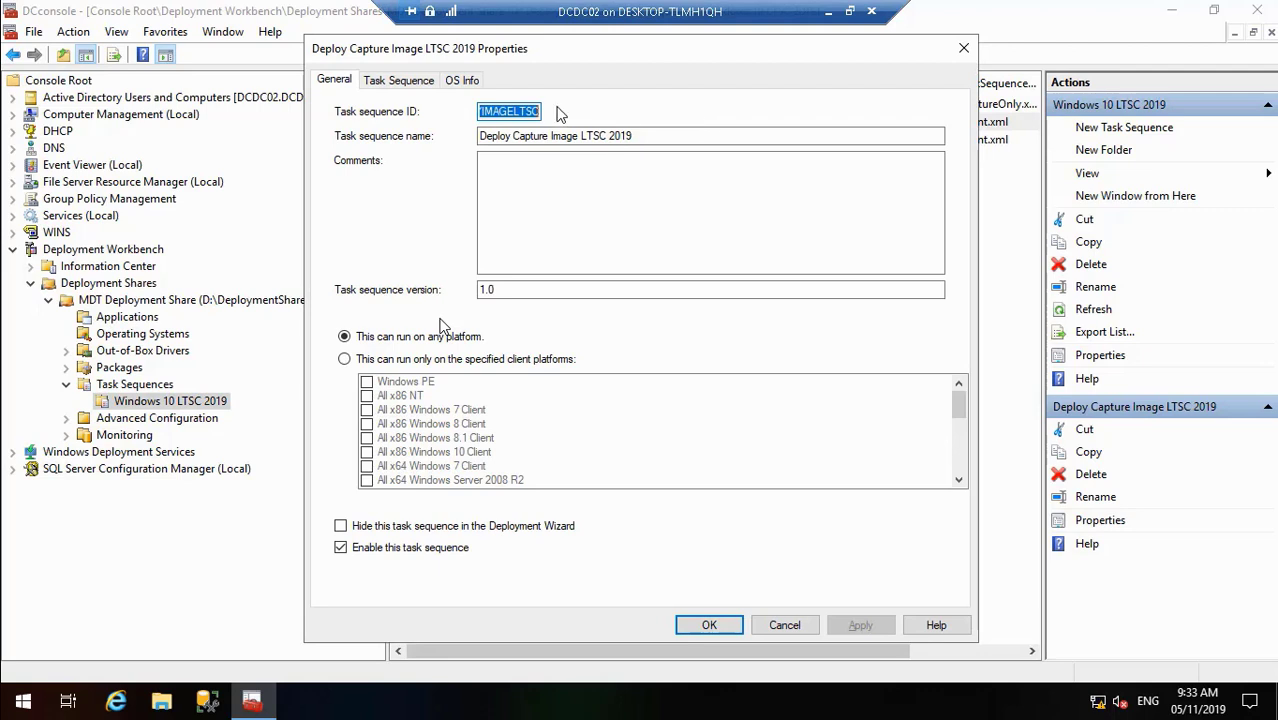
{"action": "right_click", "coordinate": [507, 111]}
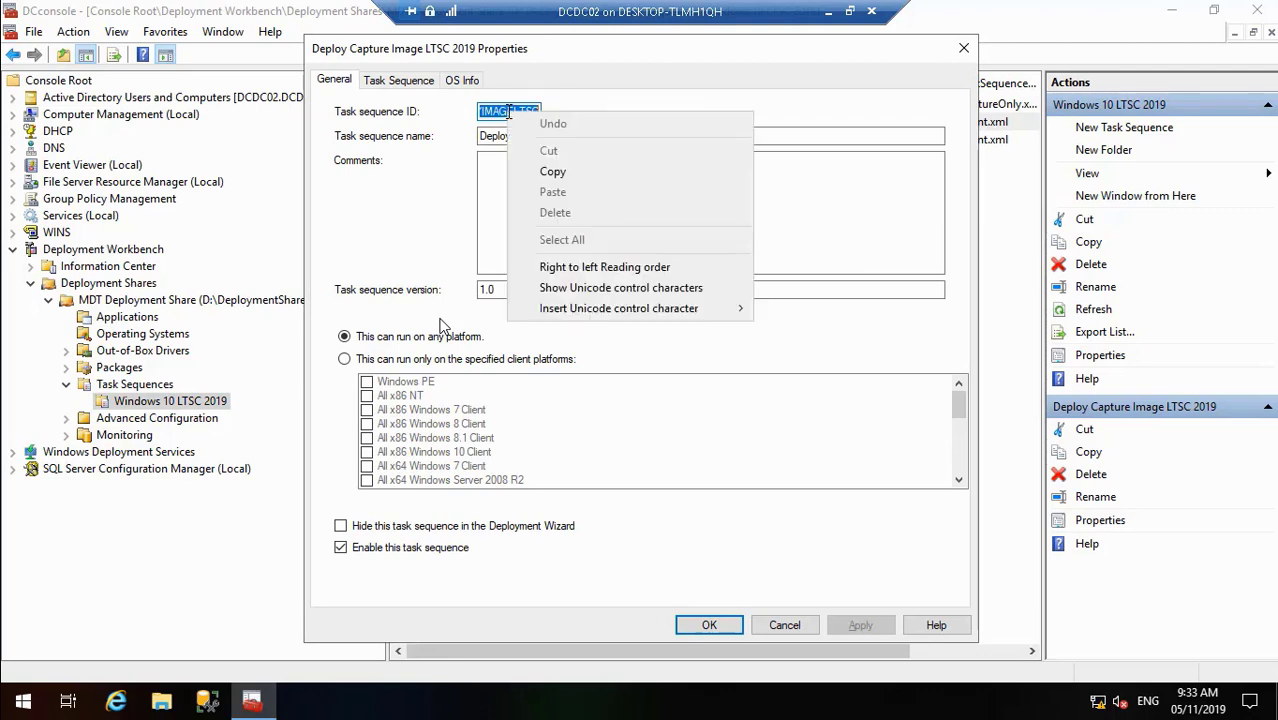
{"action": "left_click", "coordinate": [570, 173]}
{"action": "left_click", "coordinate": [725, 625]}
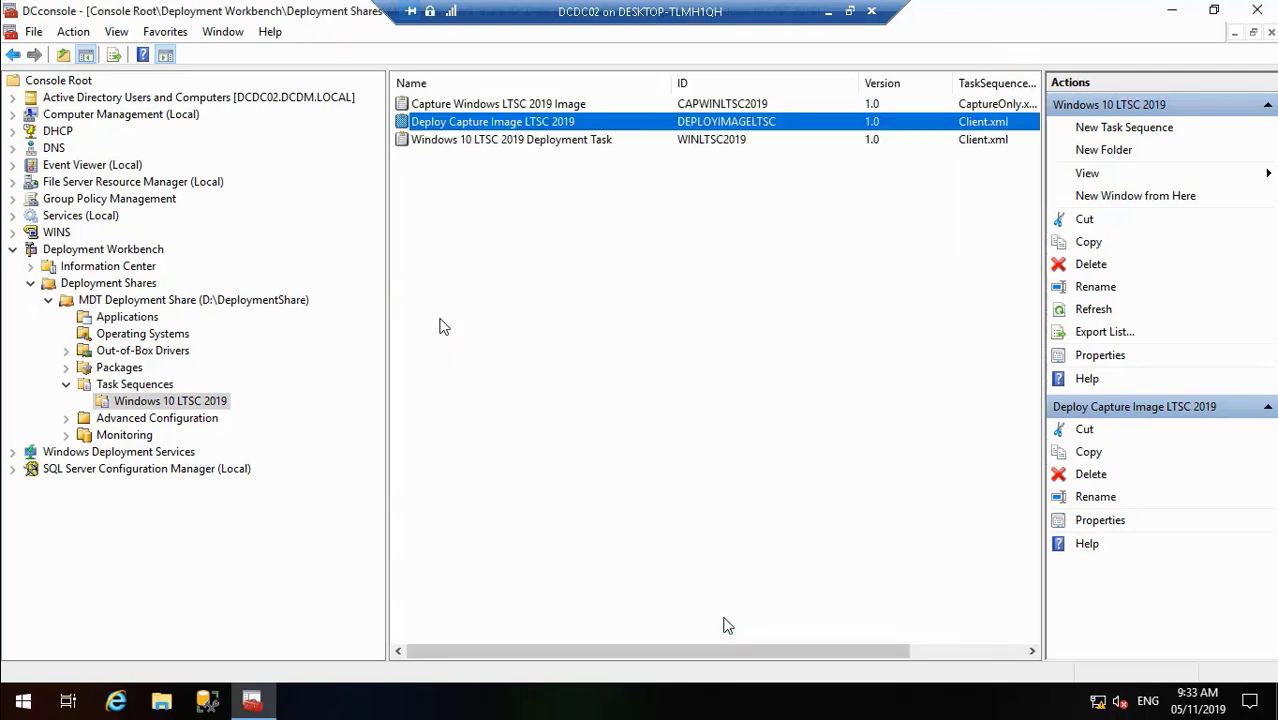
{"action": "left_click", "coordinate": [189, 305]}
- In the deployment share Rules, replace TaskSequenceID CAPWINLTSC2019 with the pasted DEPLOYIMAGELTSC
{"action": "right_click", "coordinate": [189, 305]}
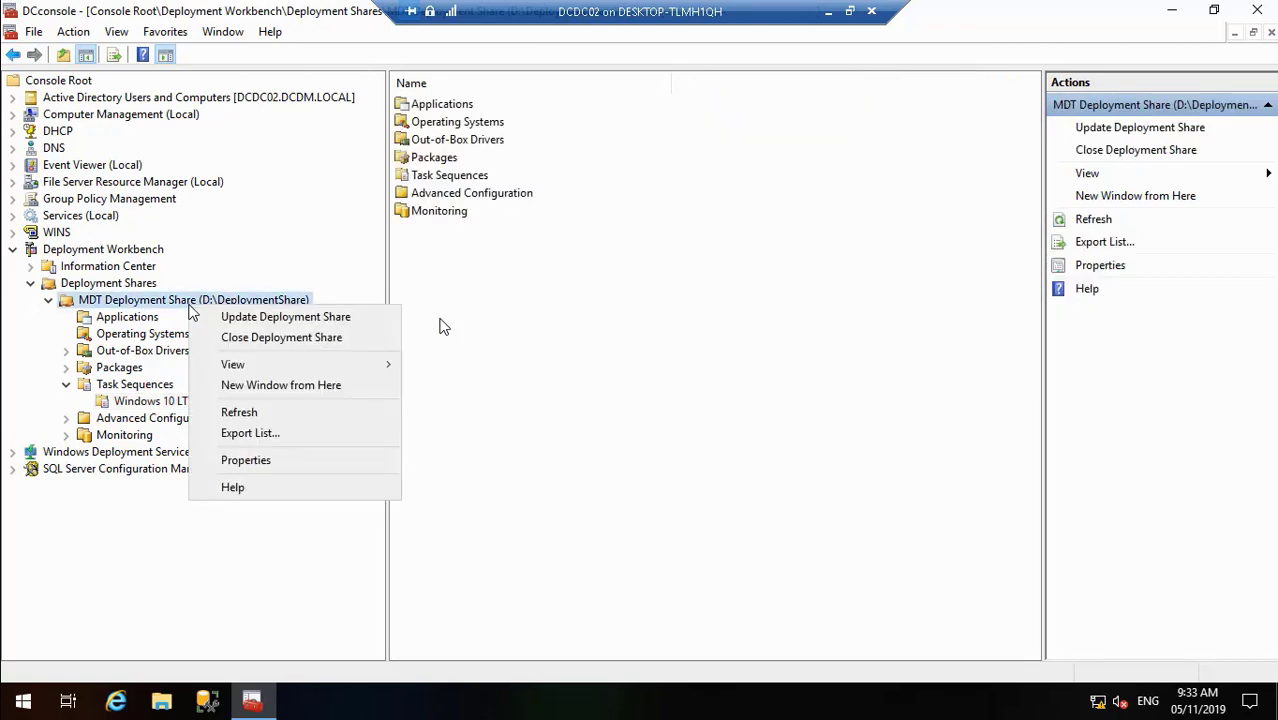
{"action": "left_click", "coordinate": [246, 460]}
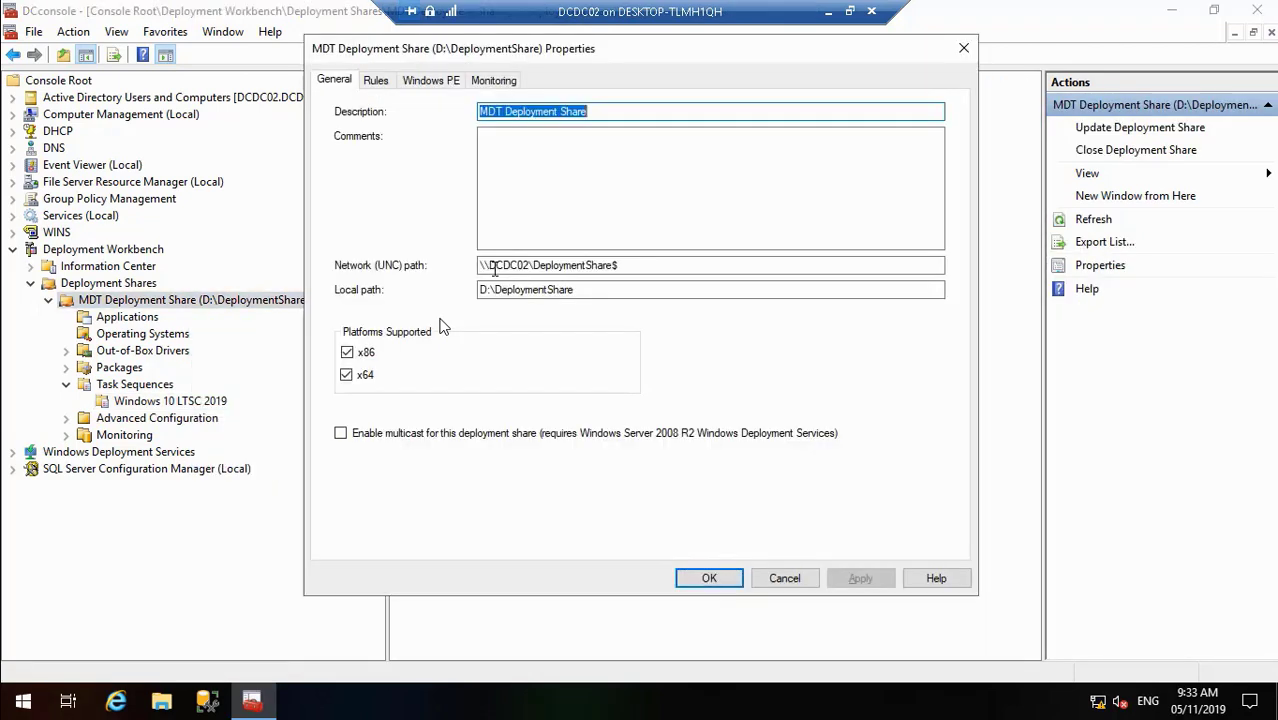
{"action": "left_click", "coordinate": [377, 81]}
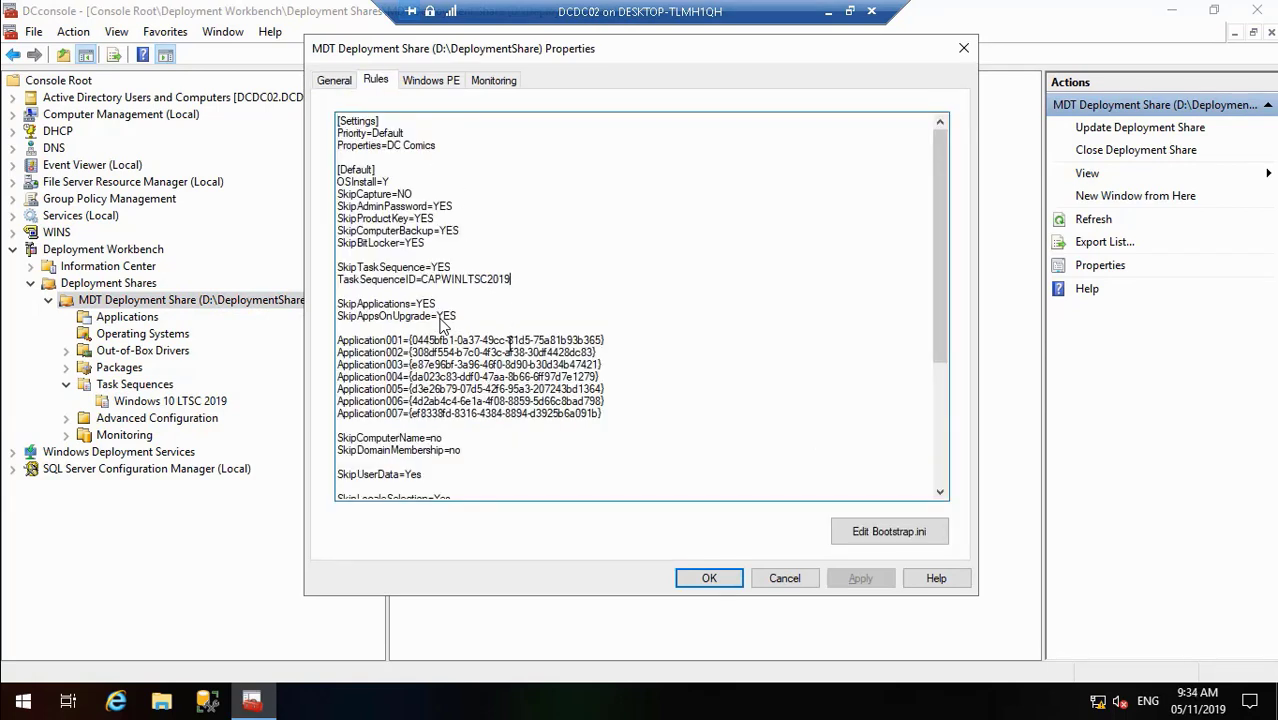
{"action": "key", "text": "BackSpace"}
{"action": "key", "text": "BackSpace"}
{"action": "key", "text": "BackSpace"}
{"action": "key", "text": "BackSpace"}
{"action": "key", "text": "BackSpace"}
{"action": "key", "text": "BackSpace"}
{"action": "key", "text": "BackSpace"}
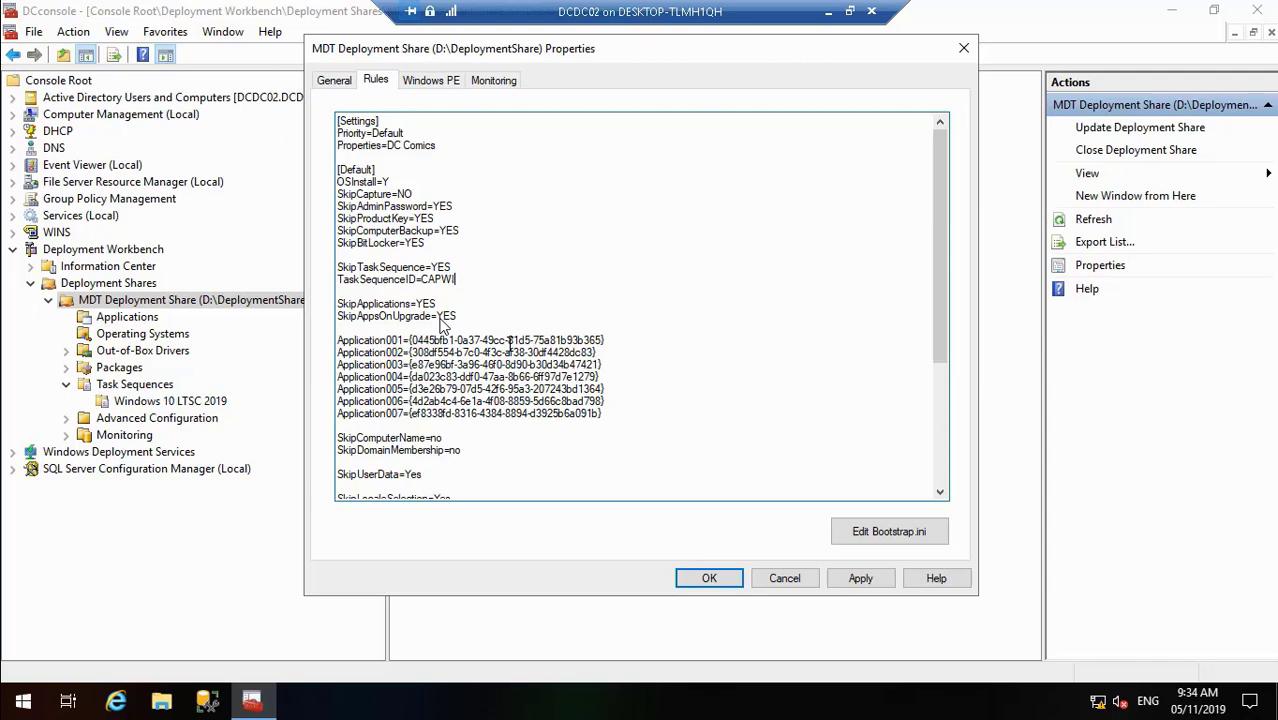
{"action": "key", "text": "ctrl+v"}
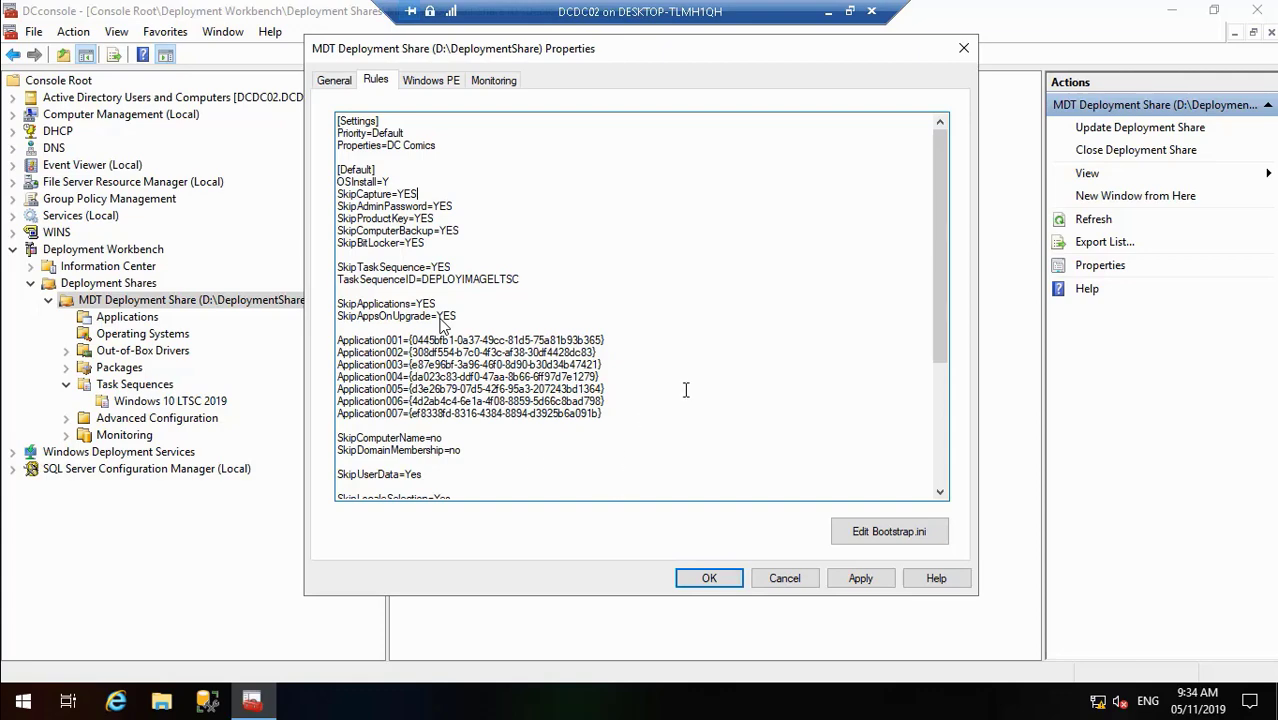
- Set SkipCapture to YES, then apply and close the deployment share properties
{"action": "left_click", "coordinate": [938, 495]}
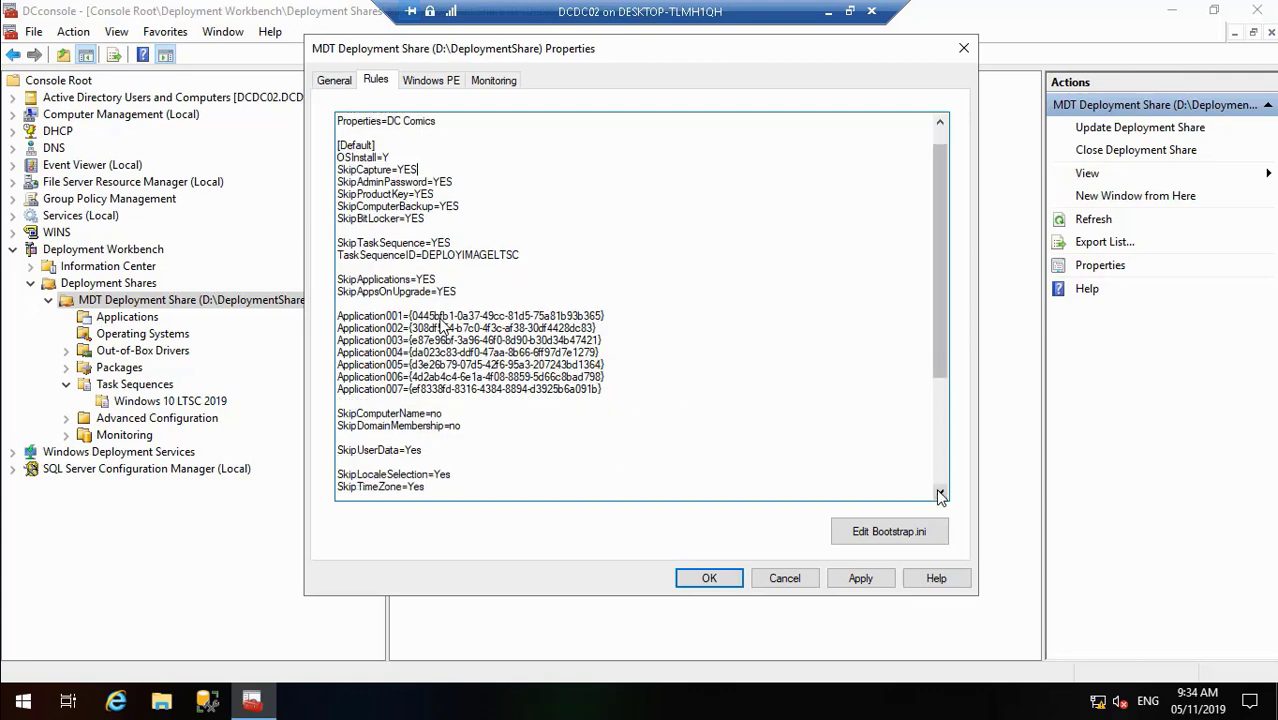
{"action": "left_click", "coordinate": [940, 495]}
{"action": "left_click", "coordinate": [940, 495]}
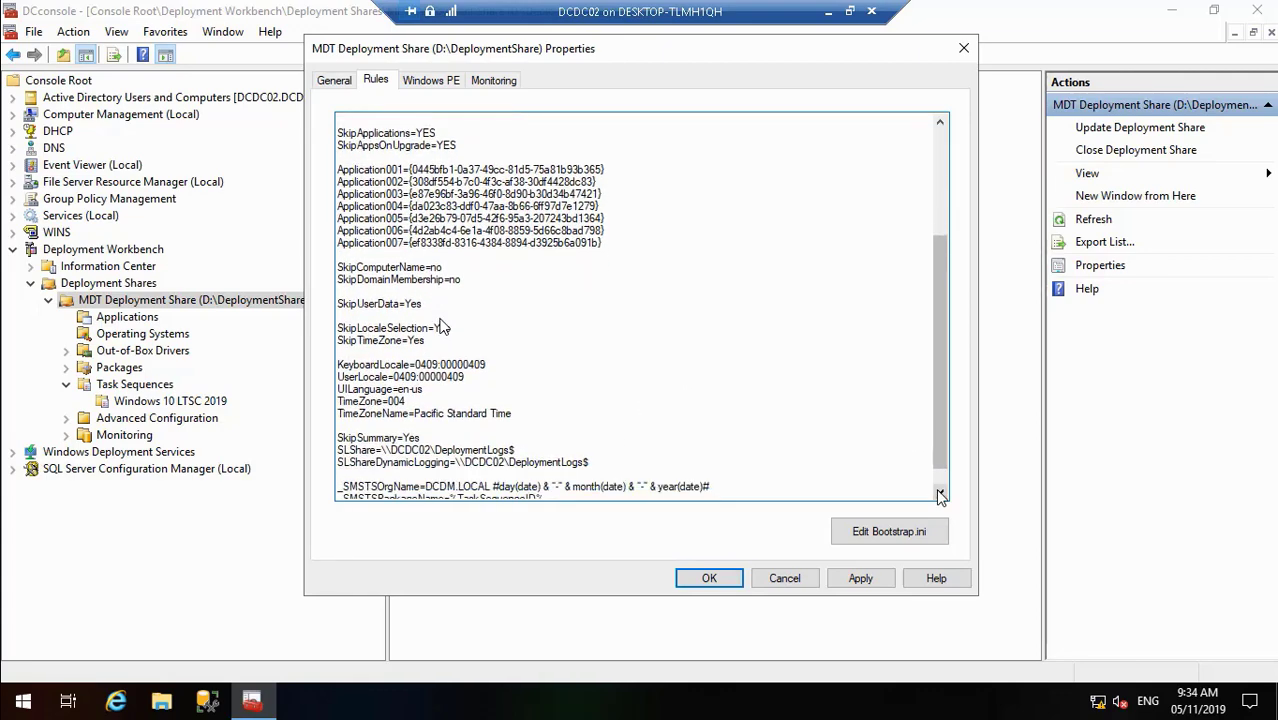
{"action": "left_click", "coordinate": [940, 495]}
{"action": "left_click", "coordinate": [940, 495]}
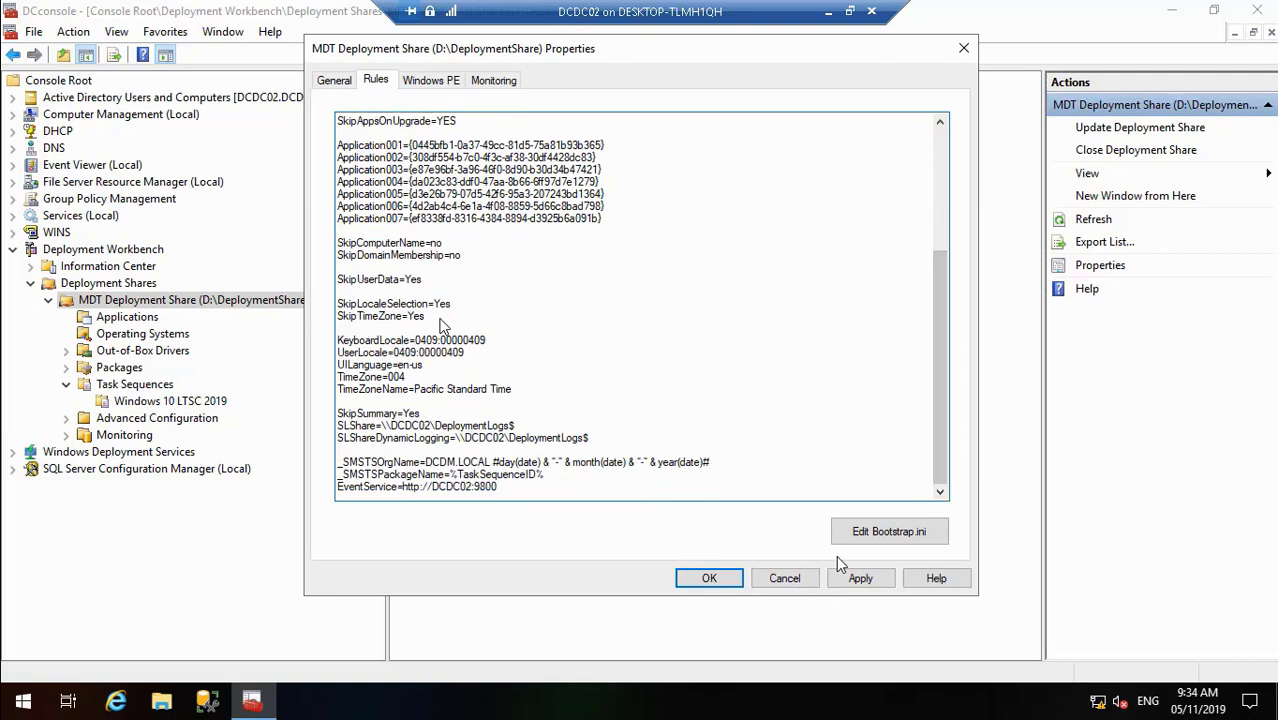
{"action": "left_click", "coordinate": [858, 579]}
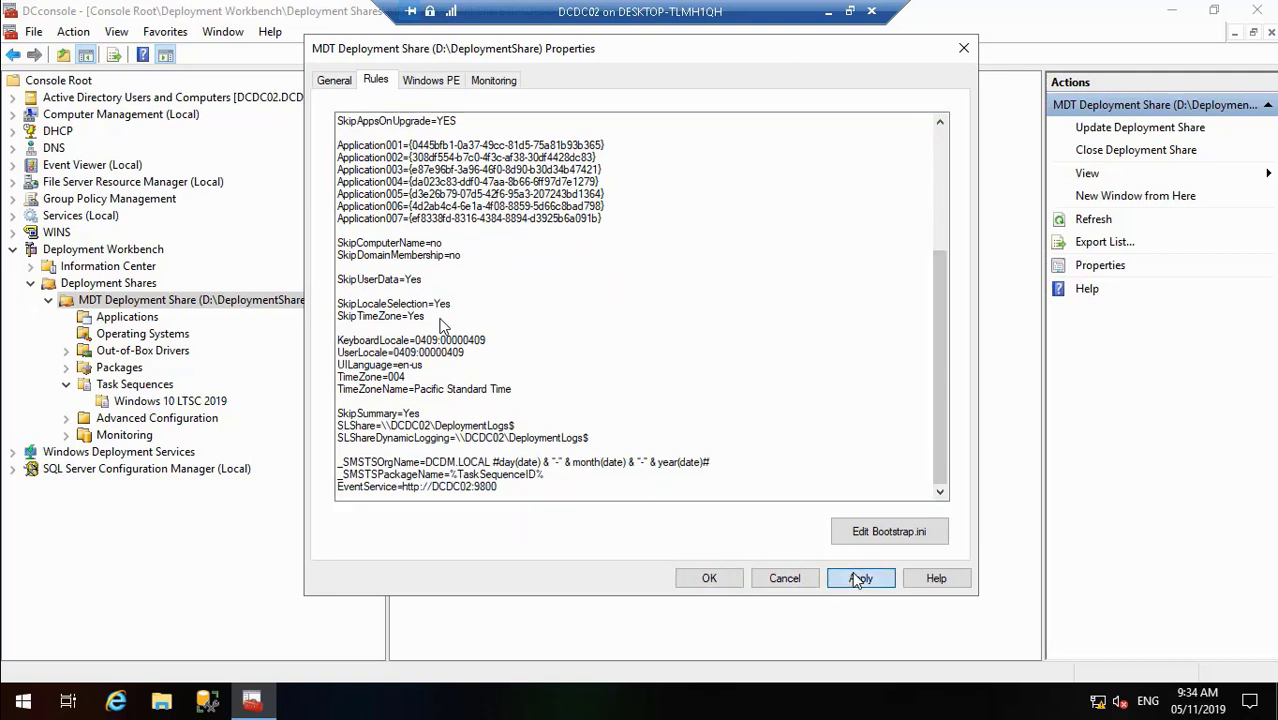
{"action": "left_click", "coordinate": [710, 580]}
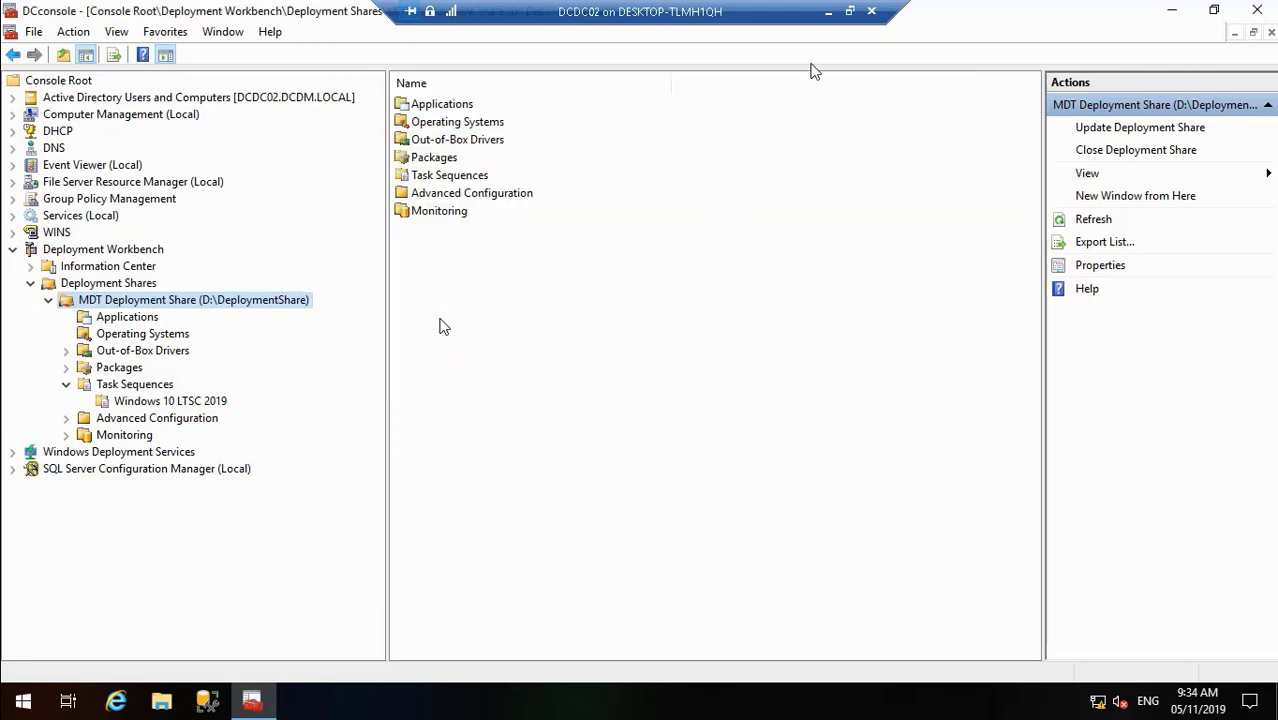
- Minimize the VM window and bring the deployment share Rules back up for review
{"action": "left_click", "coordinate": [826, 13]}
{"action": "mouse_move", "coordinate": [620, 704]}
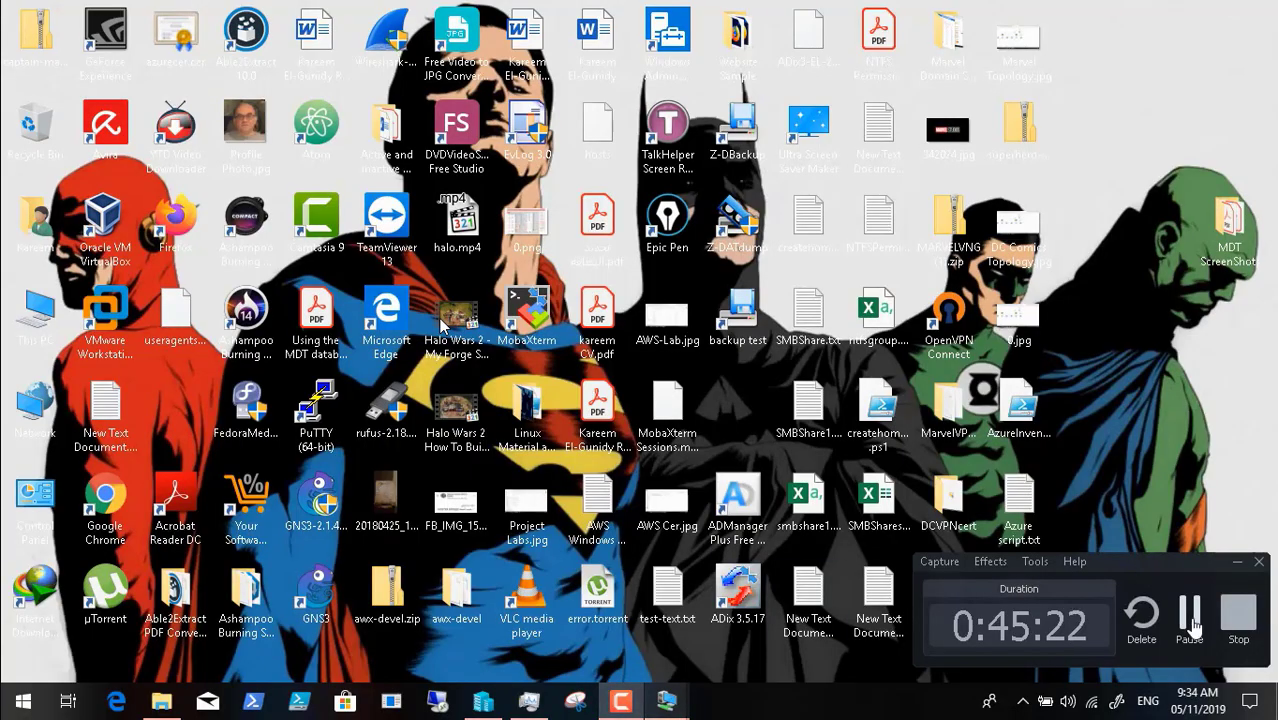
{"action": "left_click", "coordinate": [1195, 628]}
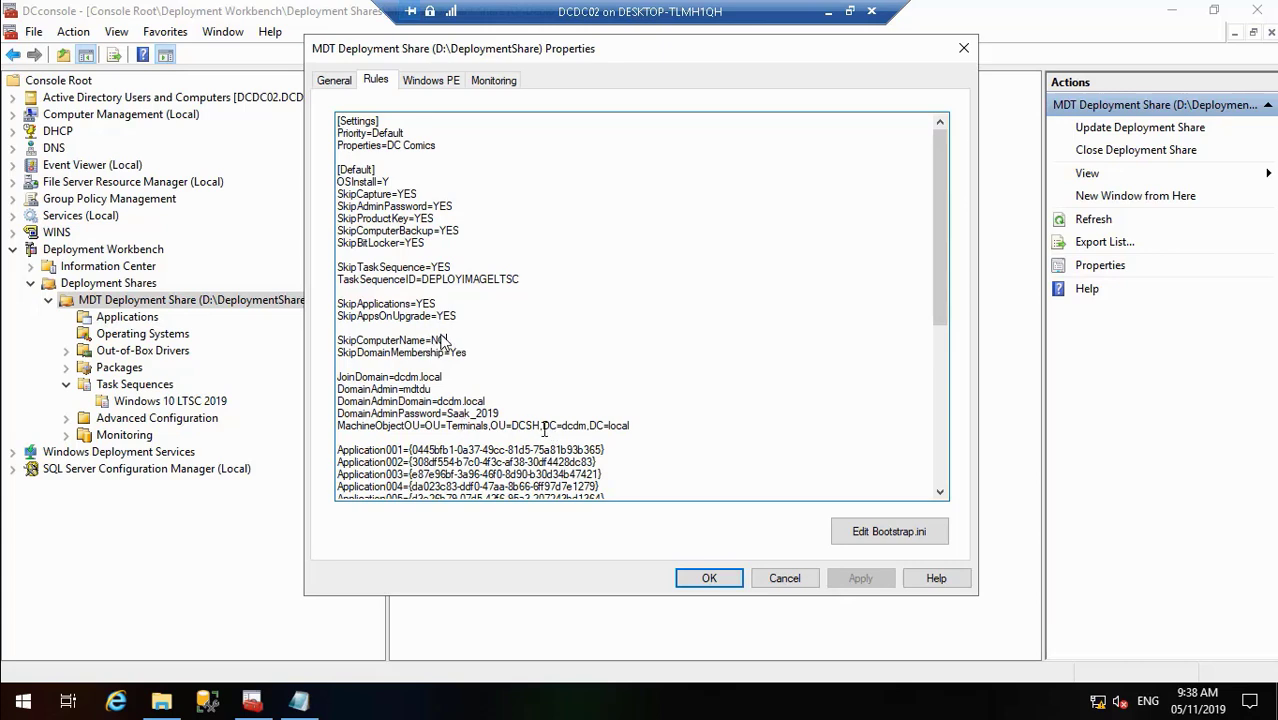
{"action": "left_click", "coordinate": [709, 579]}
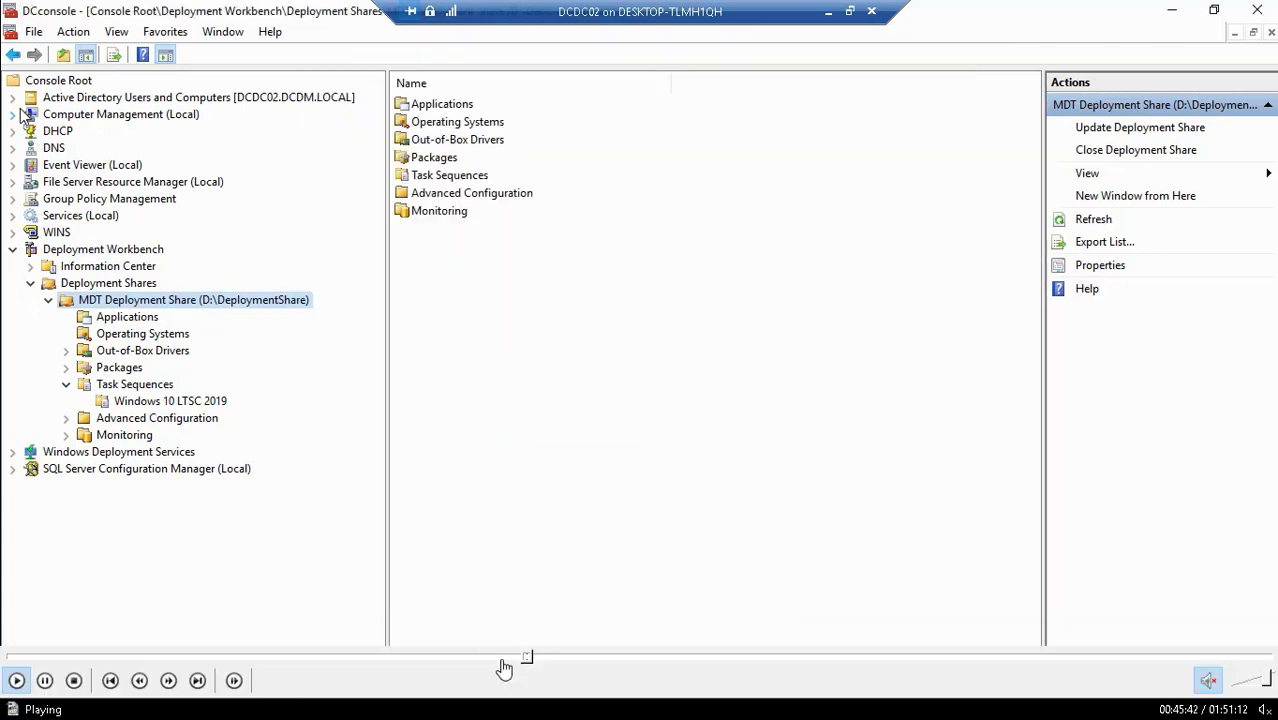
{"action": "left_click", "coordinate": [520, 658]}
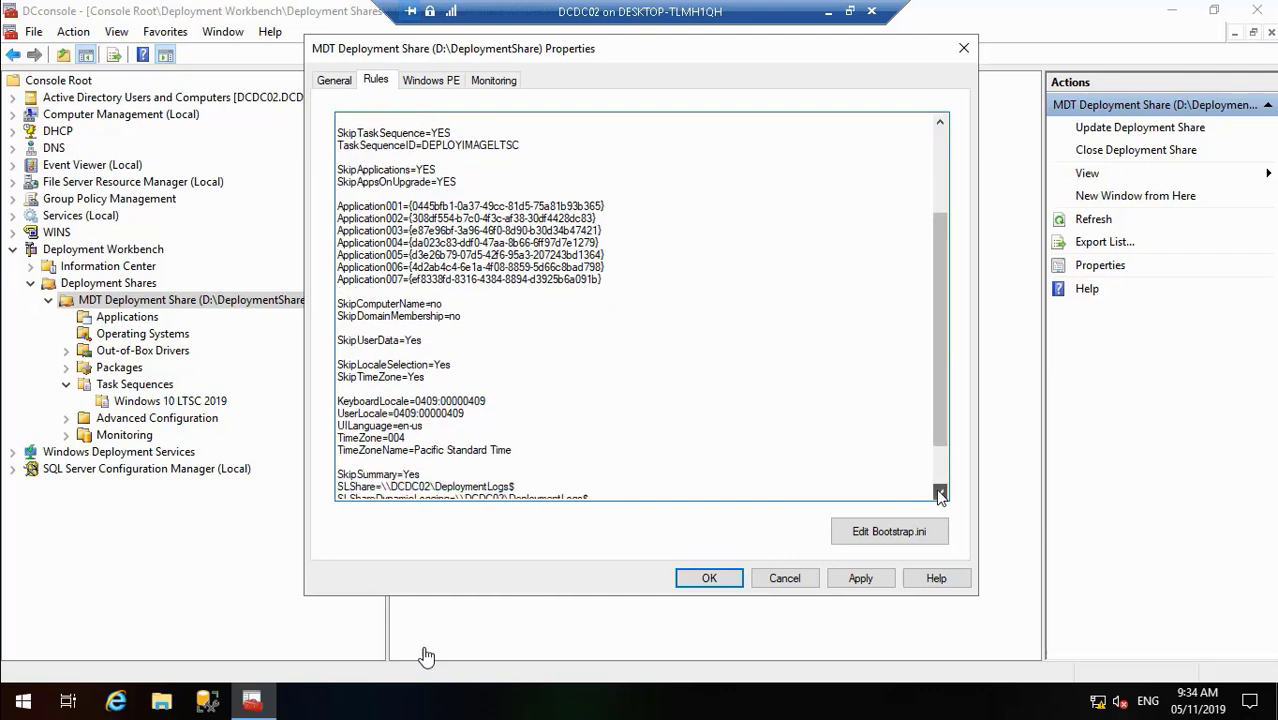
- Place the cursor in the Rules text to begin adding the computer-name and domain-join lines
{"action": "left_click", "coordinate": [527, 658]}
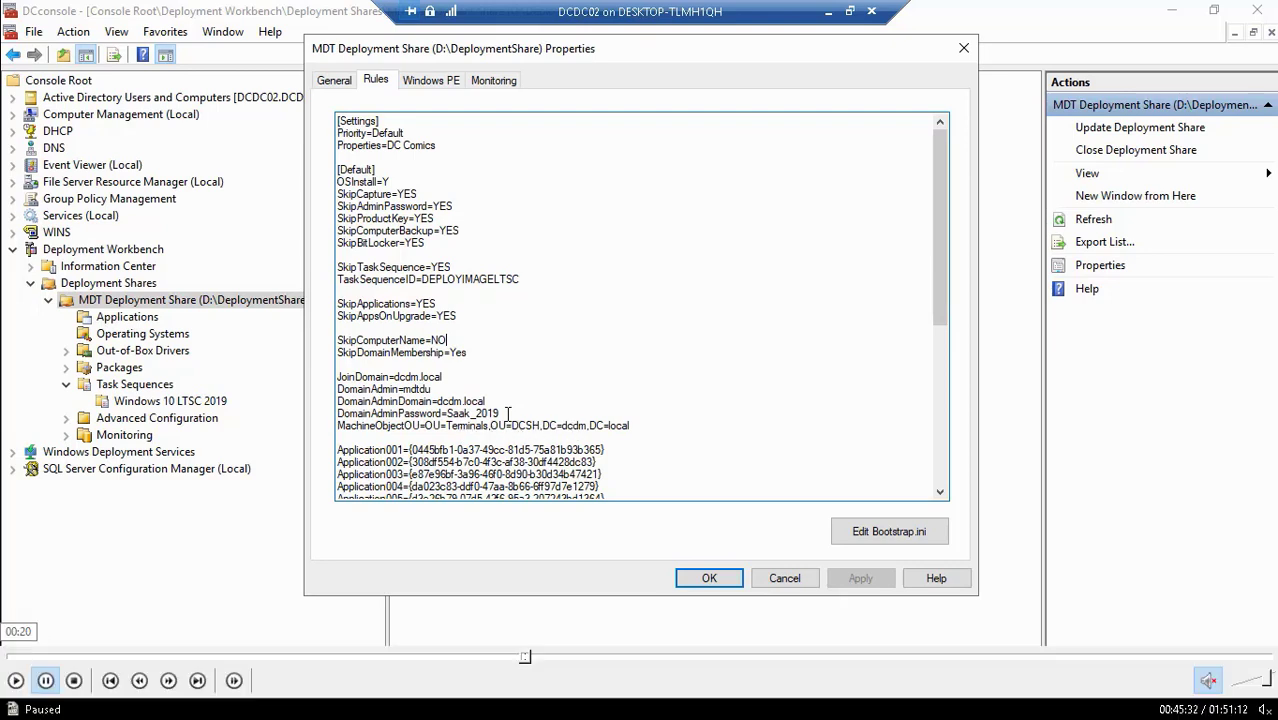
- Expand DCSH to show the Terminals OU, and select the SkipComputerName and SkipDomainMembership rule lines
{"action": "left_click", "coordinate": [15, 681]}
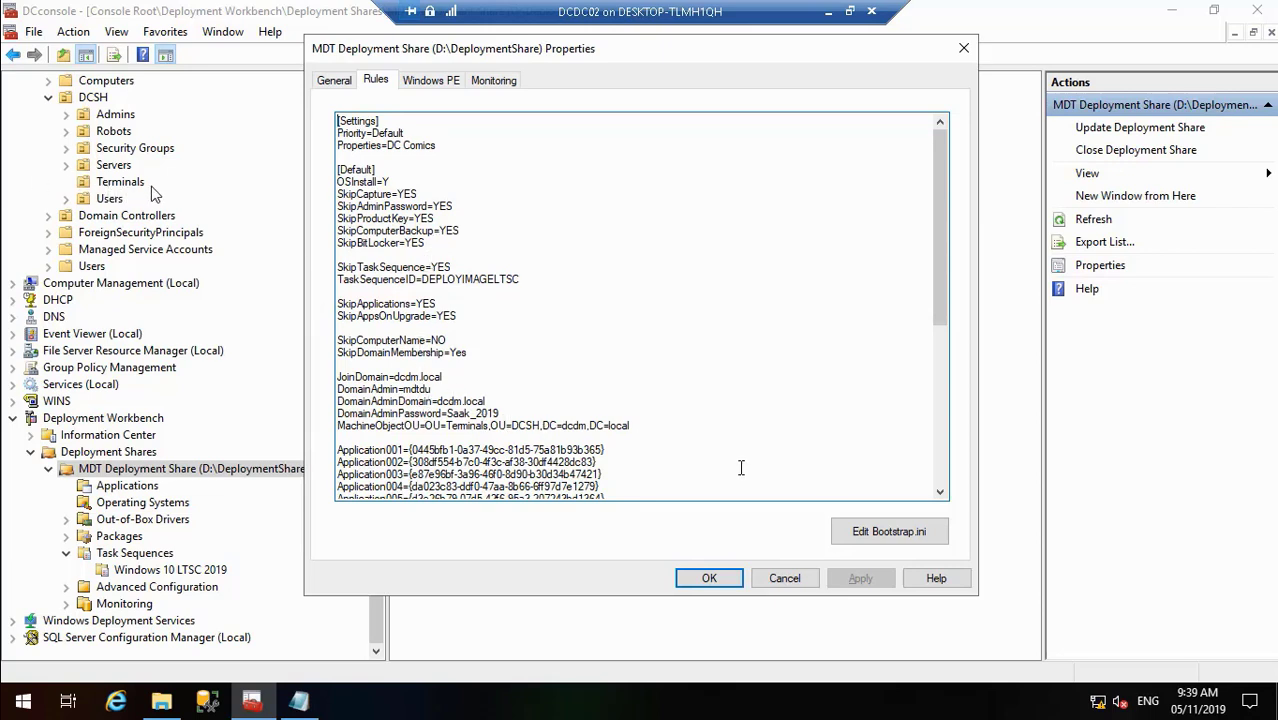
{"action": "left_click_drag", "start_coordinate": [941, 494], "coordinate": [941, 494]}
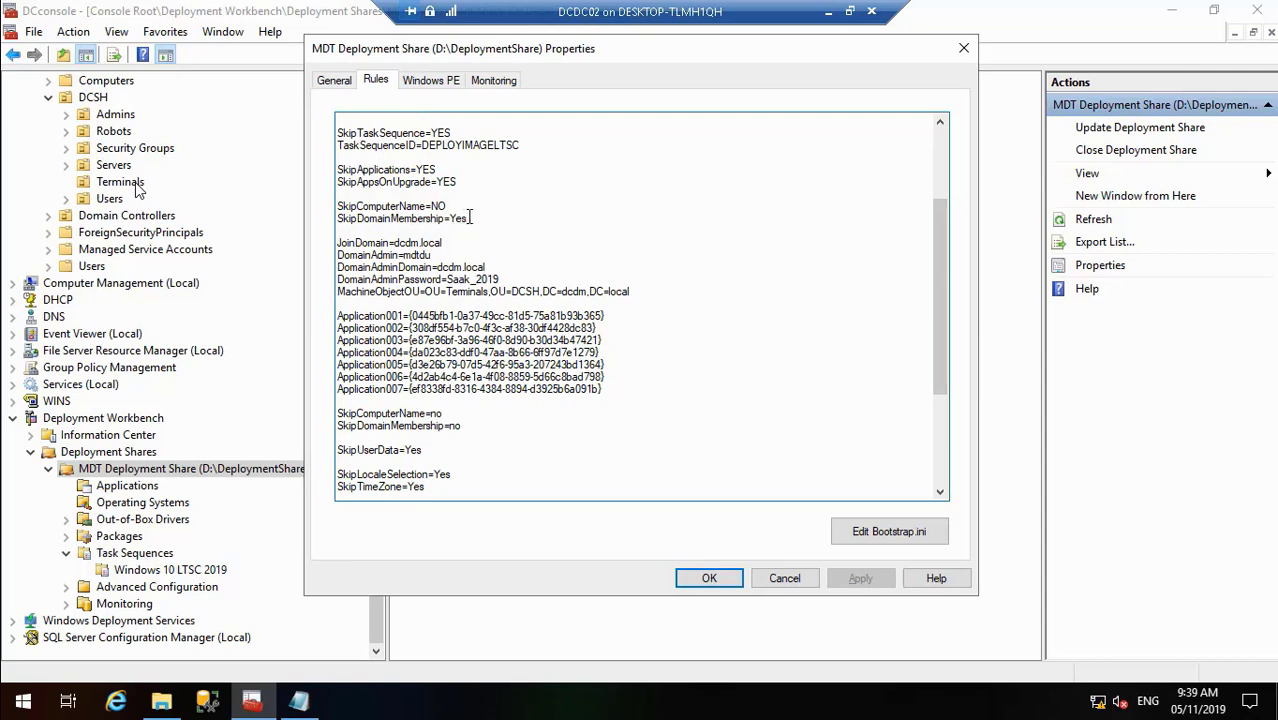
{"action": "left_click_drag", "start_coordinate": [469, 217], "coordinate": [335, 197]}
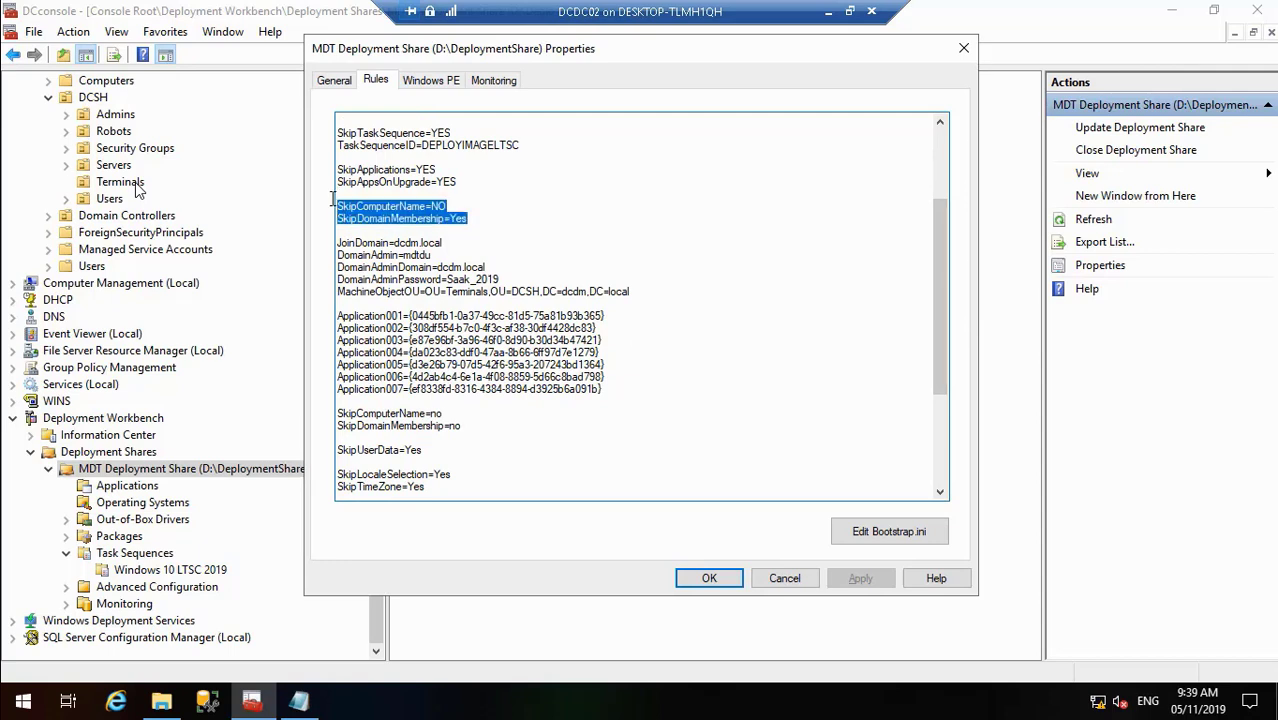
{"action": "key", "text": "Delete"}
{"action": "key", "text": "Delete"}
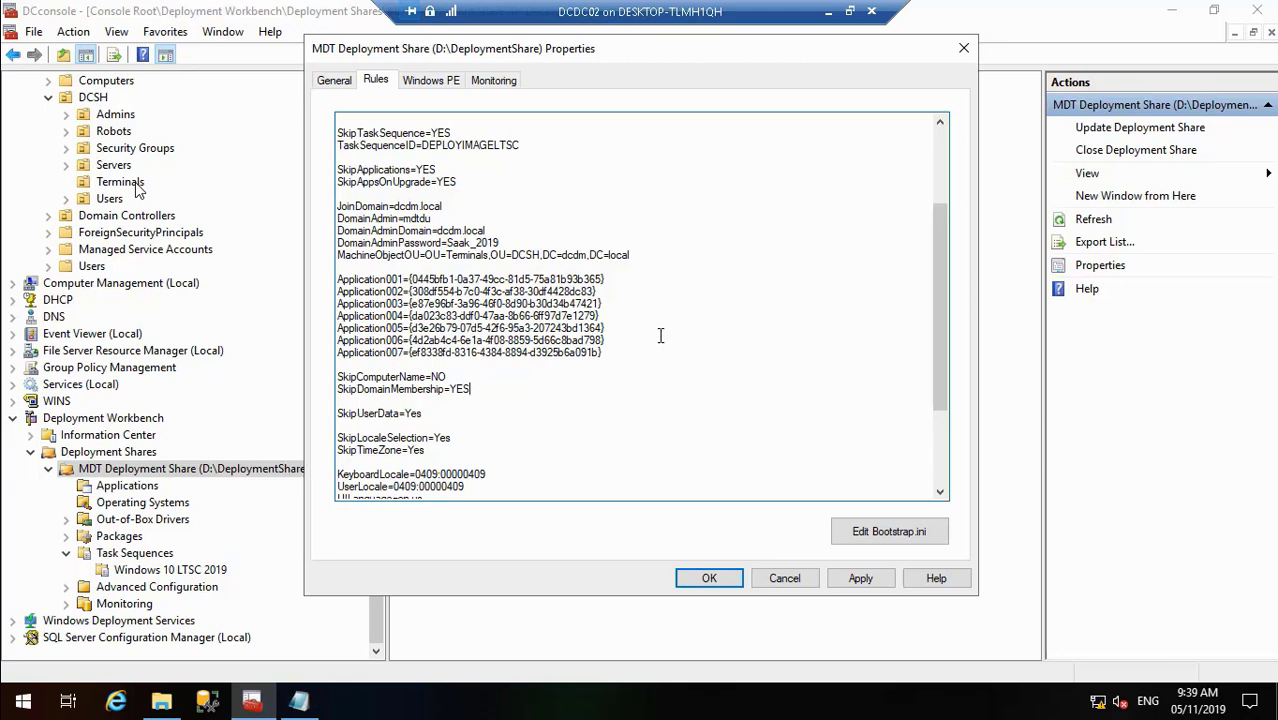
{"action": "left_click", "coordinate": [847, 581]}
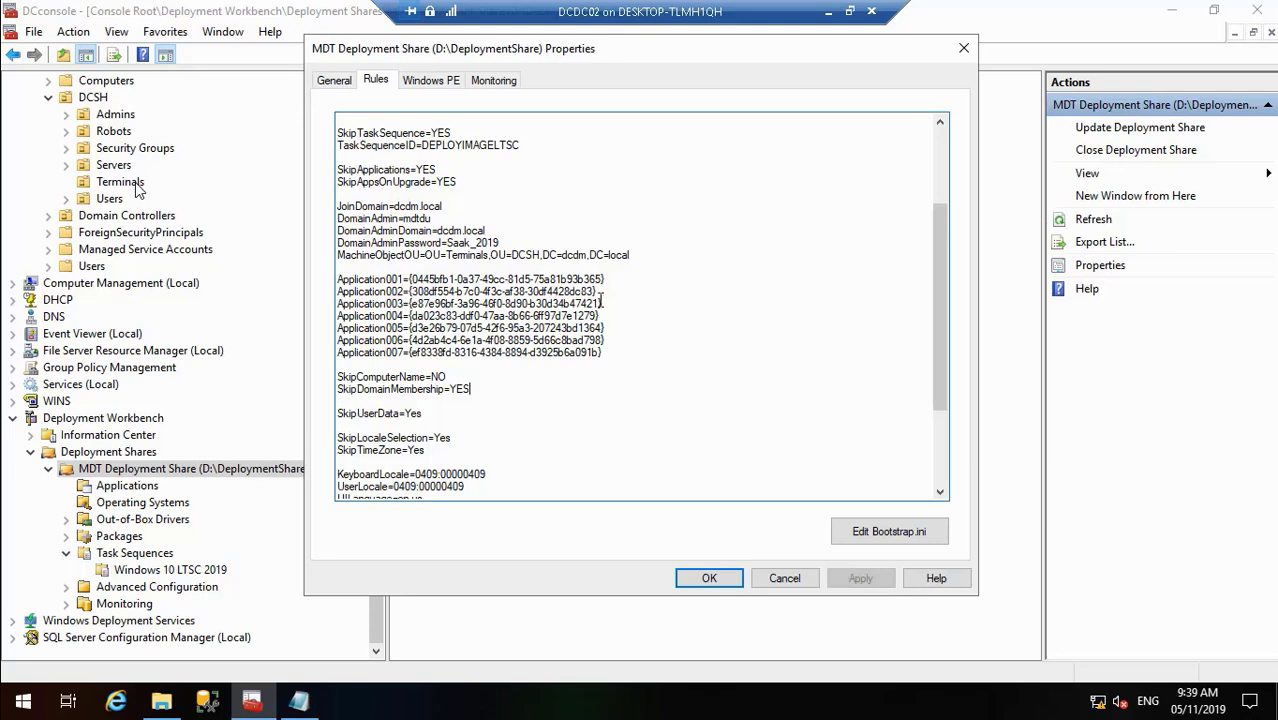
{"action": "left_click_drag", "start_coordinate": [630, 255], "coordinate": [337, 198]}
{"action": "key", "text": "ctrl+c"}
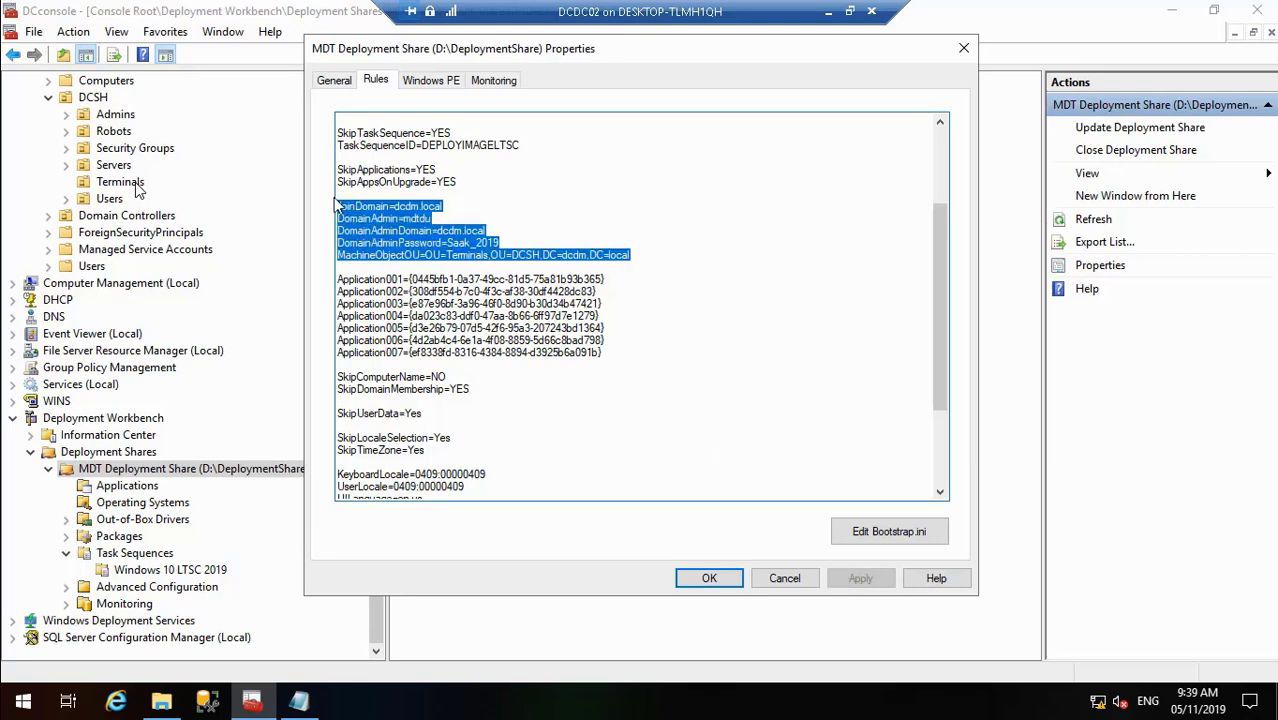
{"action": "right_click", "coordinate": [373, 240]}
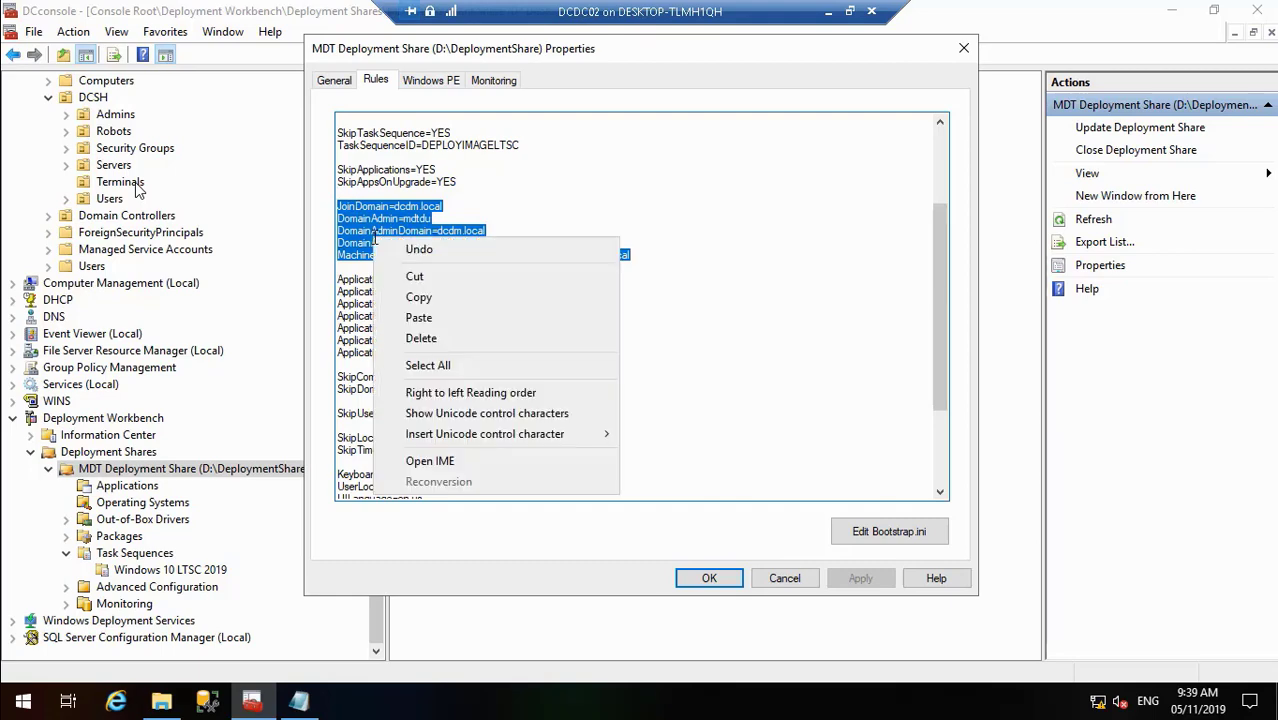
{"action": "left_click", "coordinate": [414, 276]}
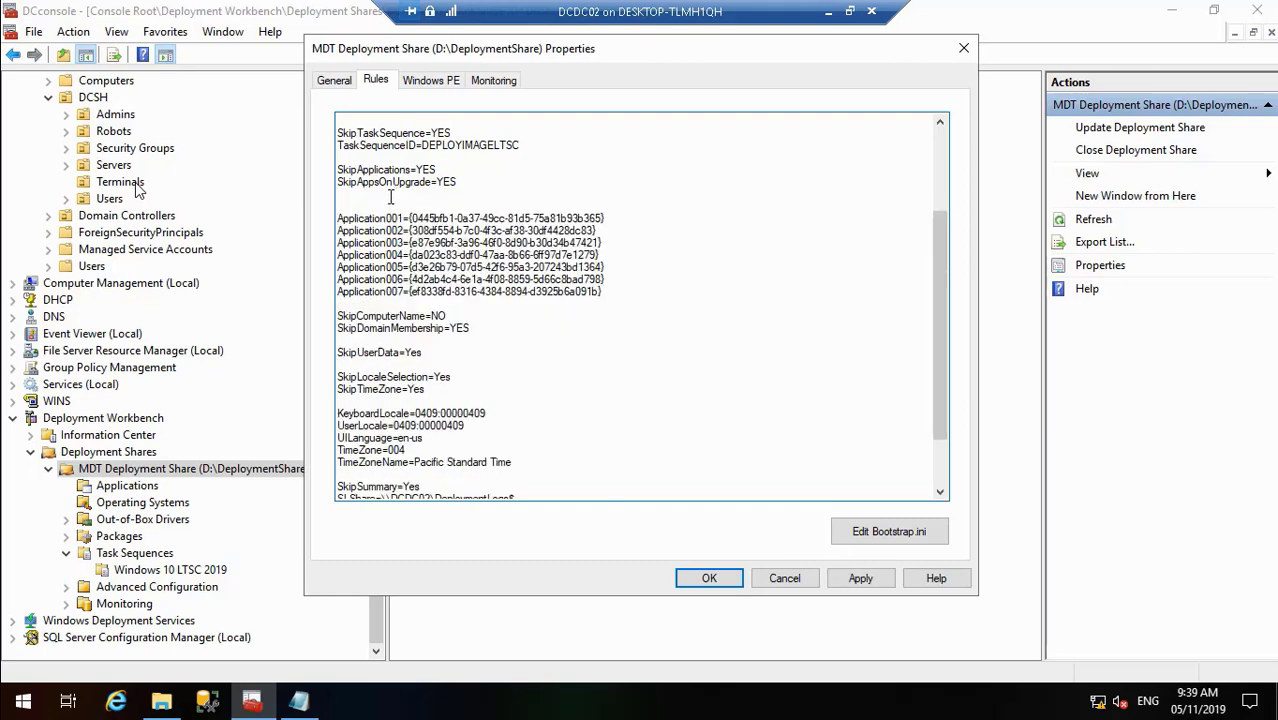
{"action": "key", "text": "BackSpace"}
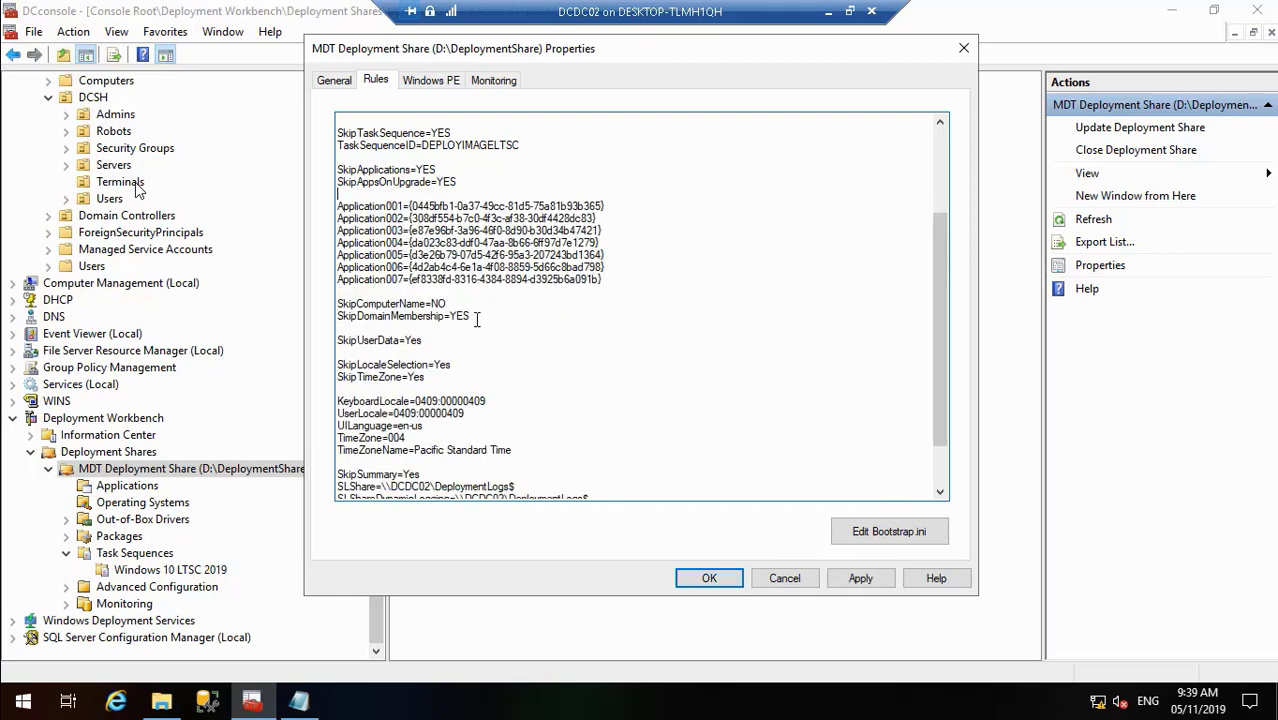
{"action": "key", "text": "Return"}
{"action": "key", "text": "Return"}
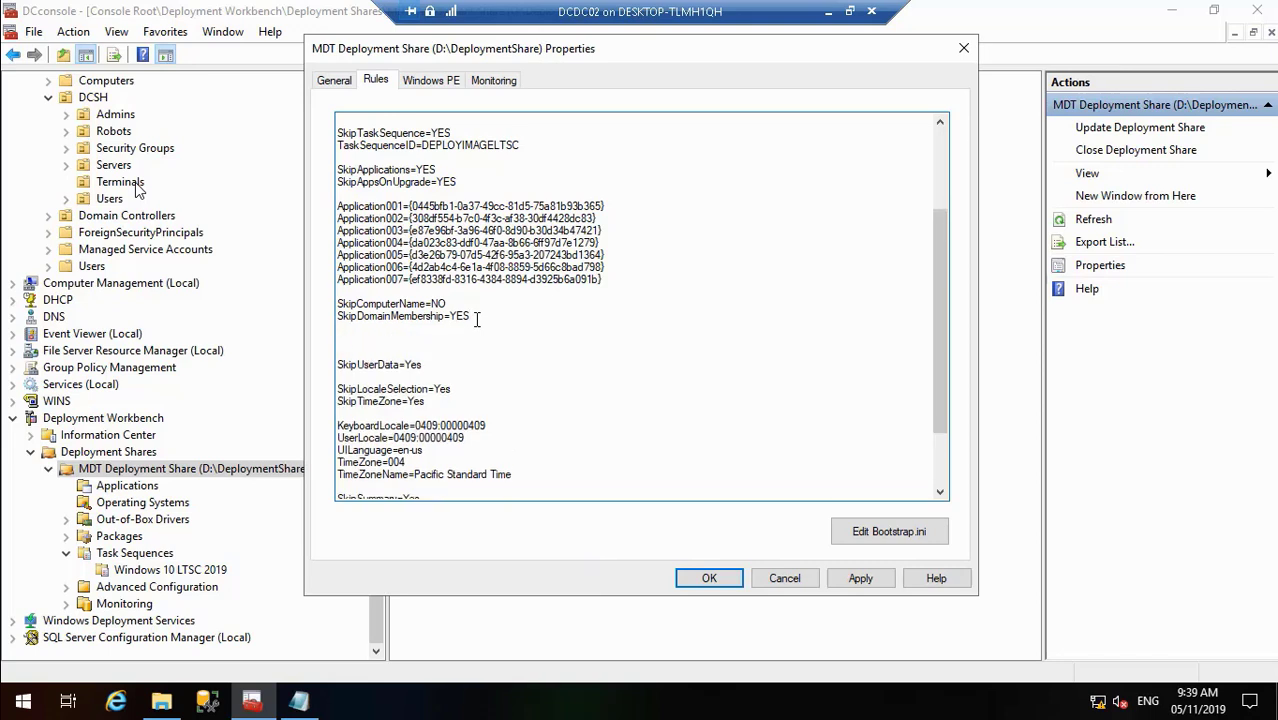
{"action": "key", "text": "ctrl+v"}
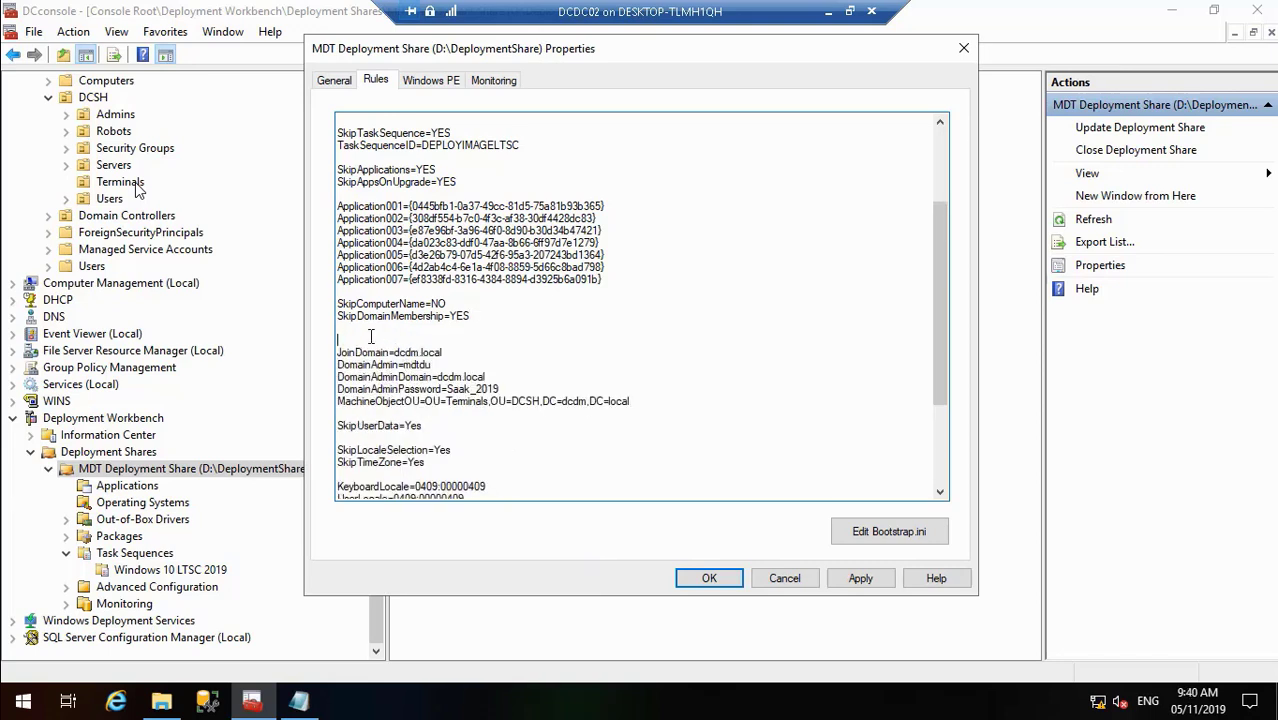
{"action": "key", "text": "Delete"}
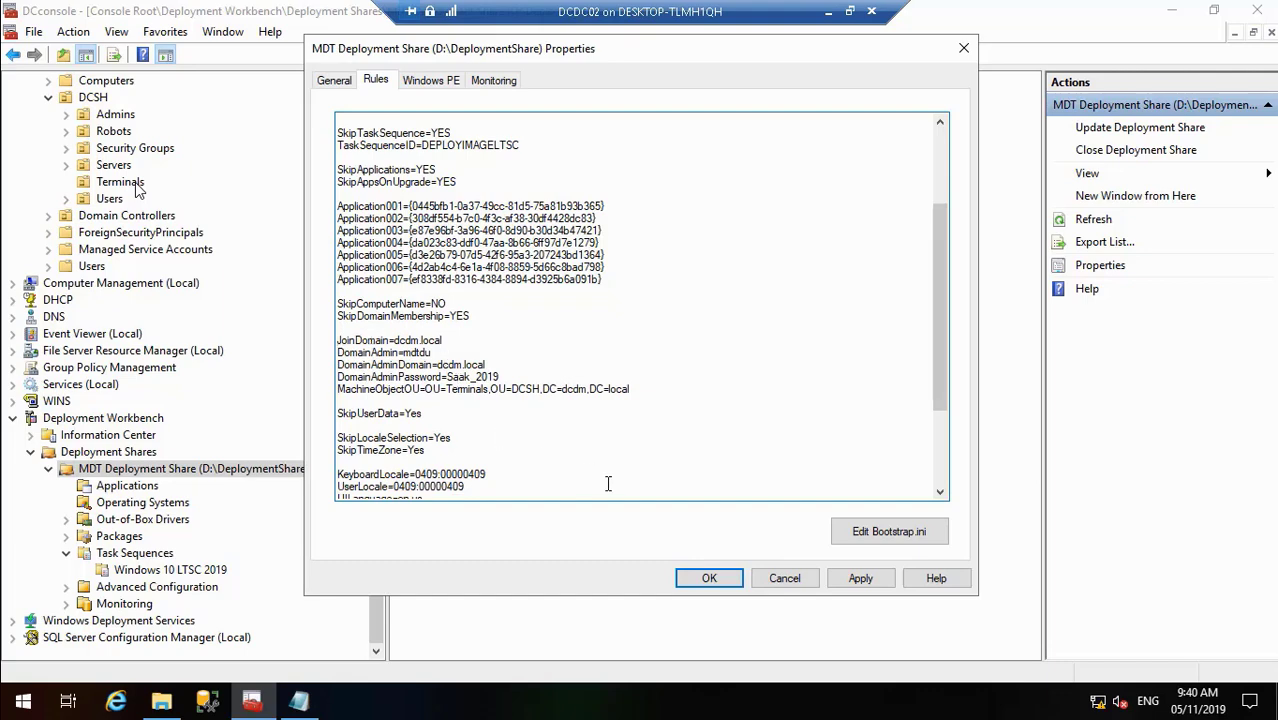
{"action": "left_click", "coordinate": [940, 143]}
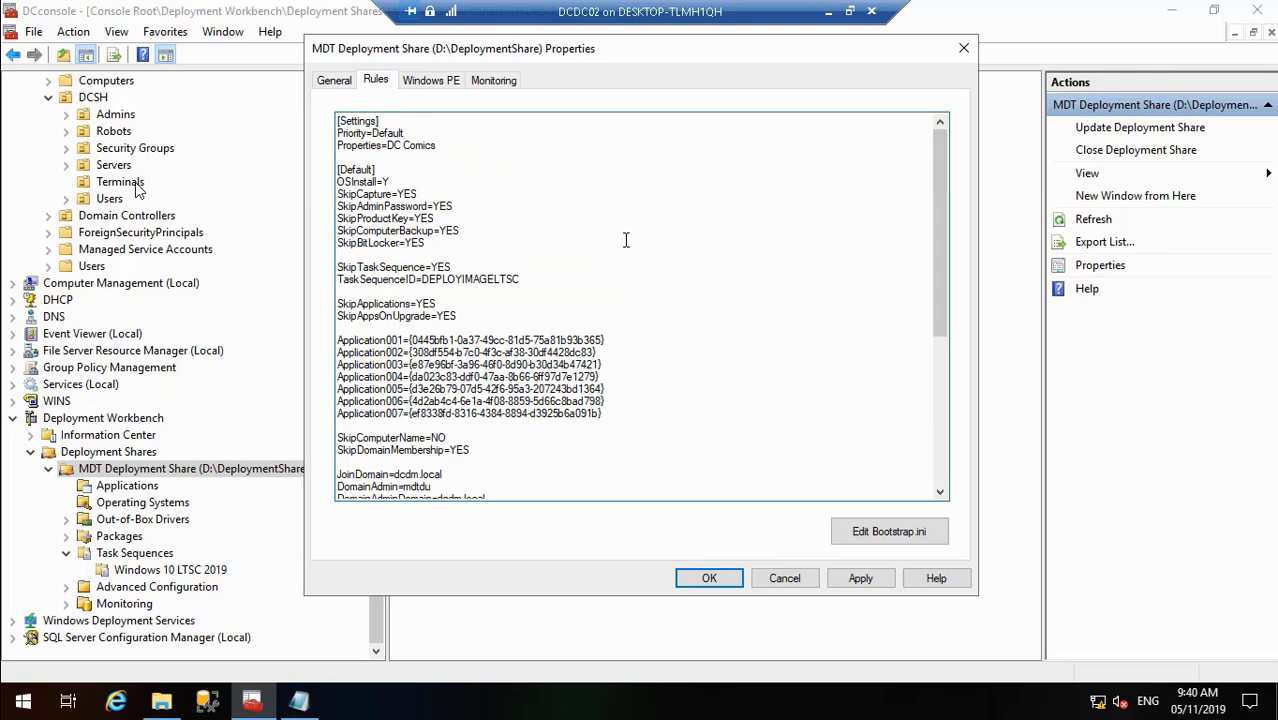
{"action": "left_click", "coordinate": [940, 492]}
{"action": "left_click", "coordinate": [940, 492]}
{"action": "left_click", "coordinate": [940, 492]}
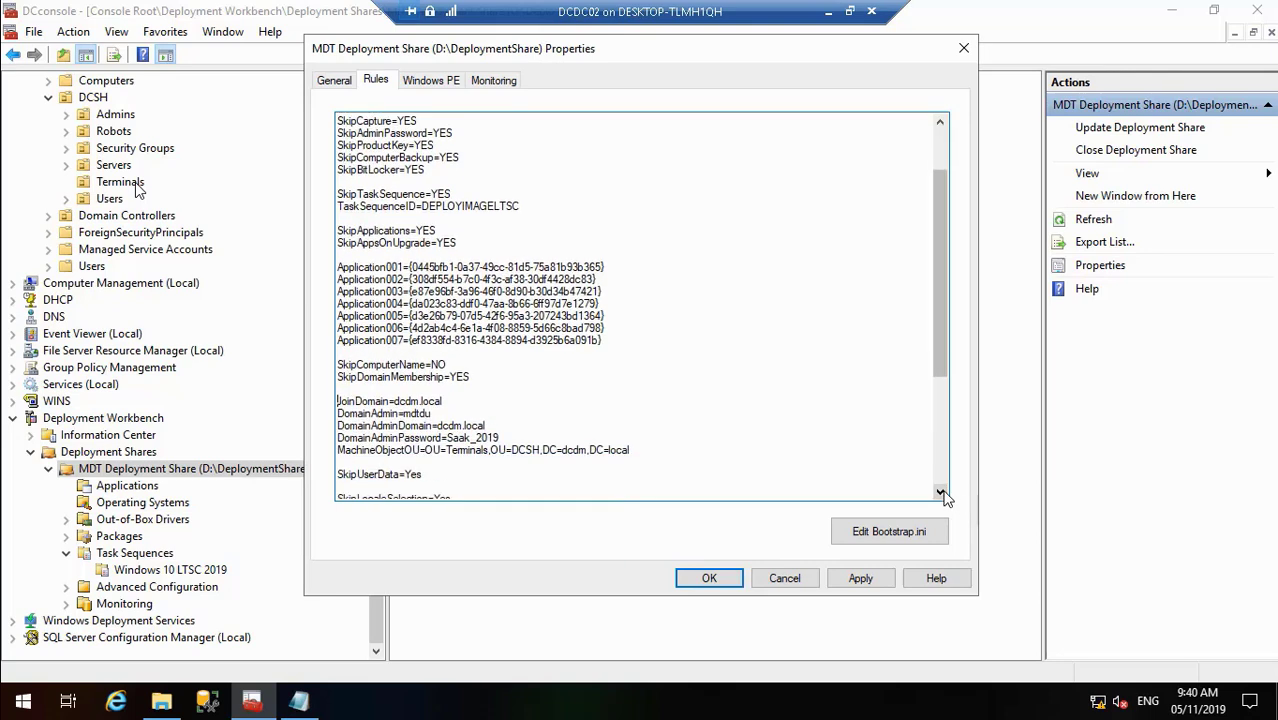
{"action": "left_click", "coordinate": [940, 492]}
{"action": "left_click", "coordinate": [940, 492]}
{"action": "left_click", "coordinate": [940, 492]}
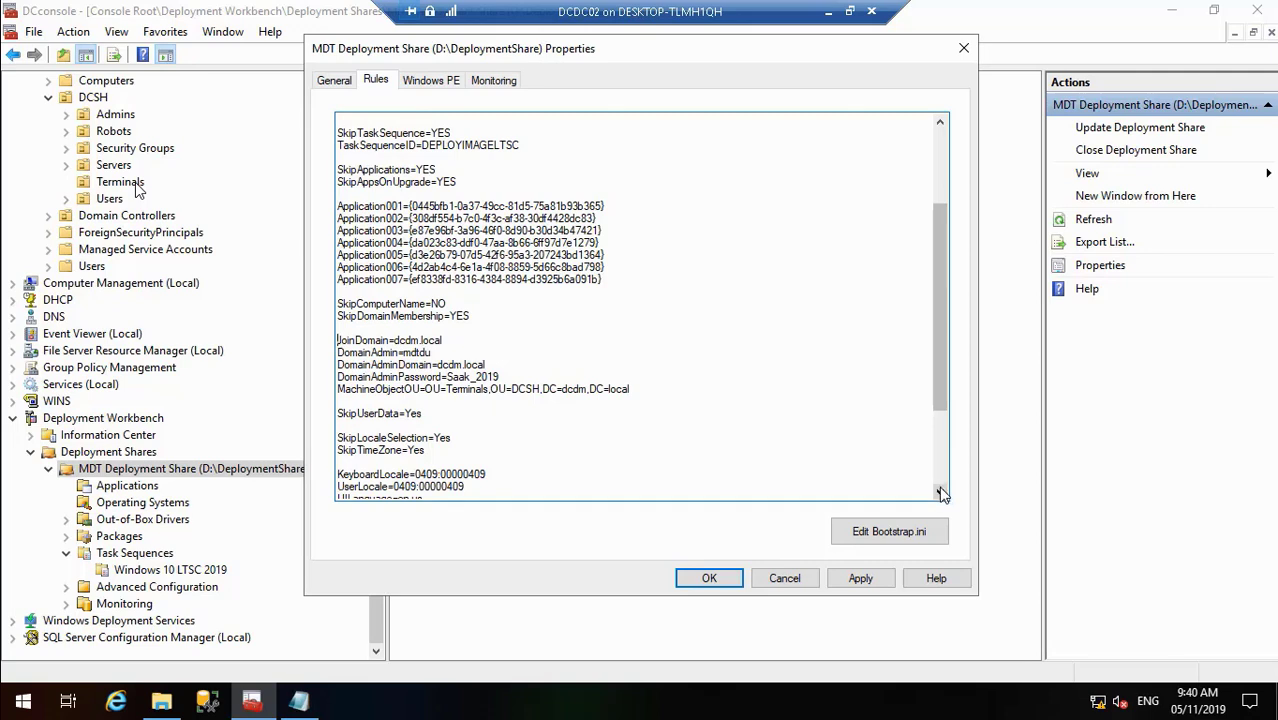
{"action": "left_click", "coordinate": [941, 493]}
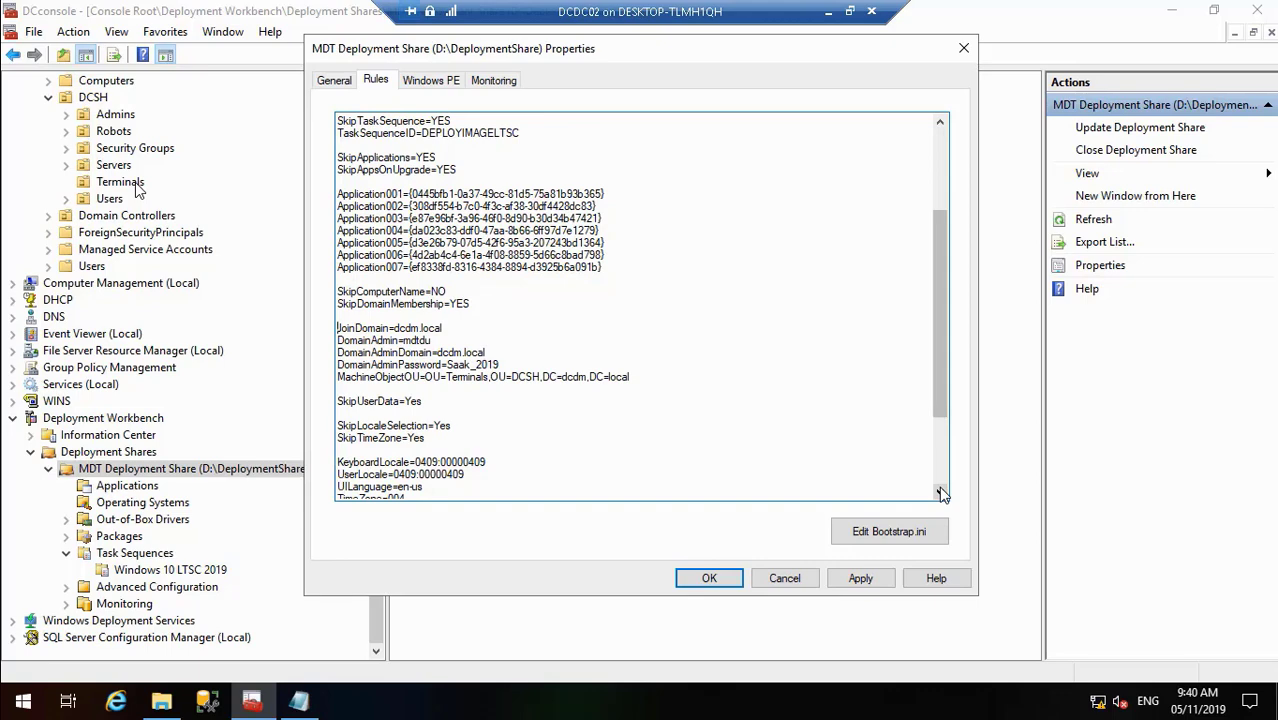
{"action": "double_click", "coordinate": [283, 314]}
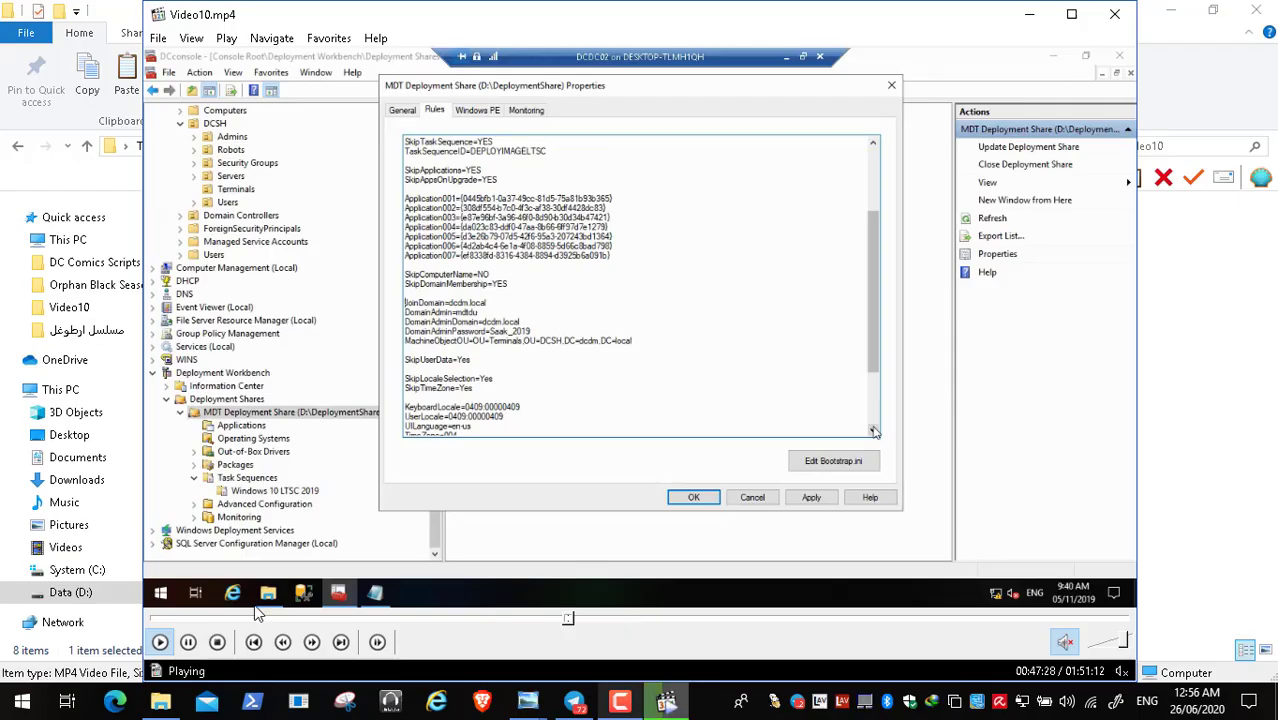
{"action": "left_click", "coordinate": [189, 642]}
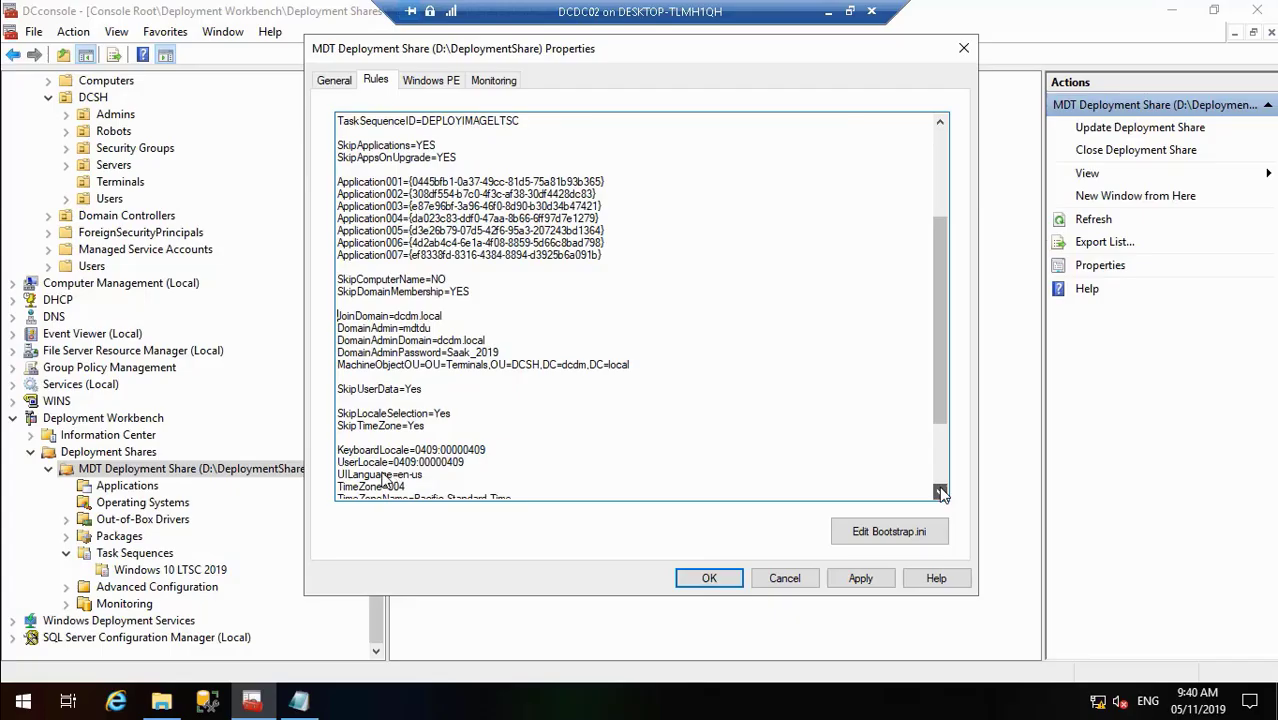
{"action": "double_click", "coordinate": [924, 566]}
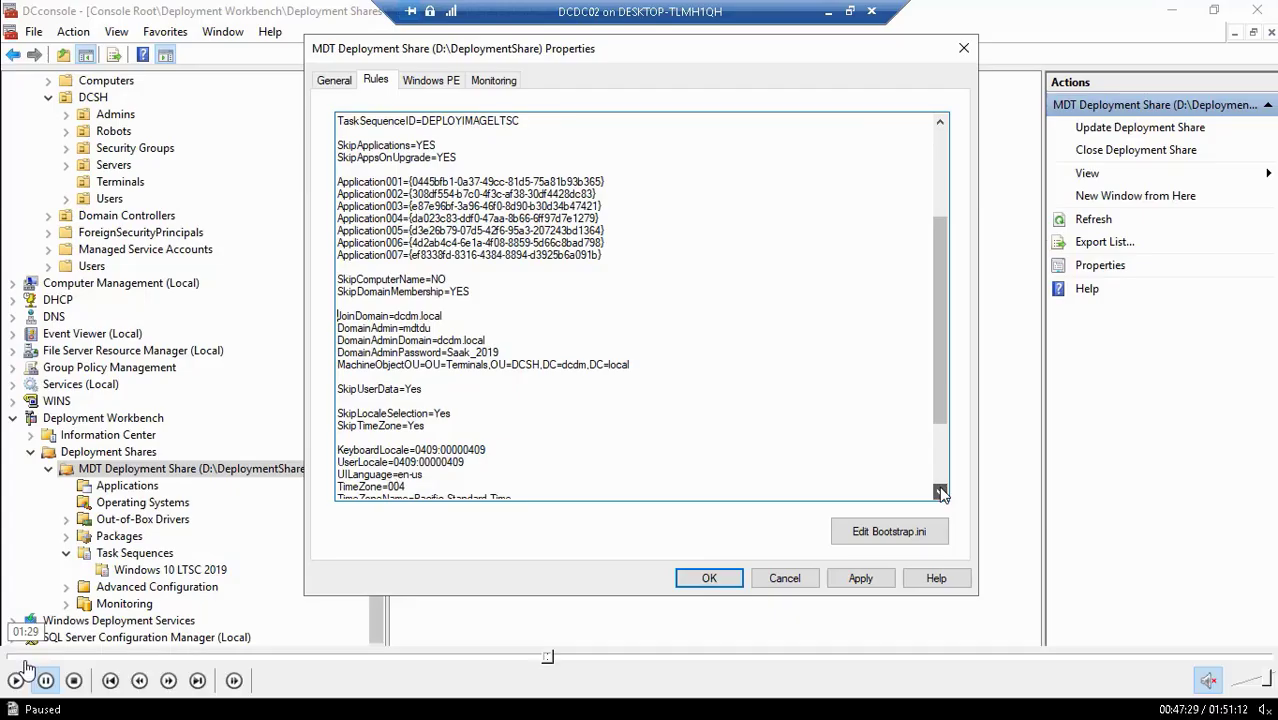
- Wait for the deployment share update to report 'The process completed successfully', then Finish the wizard
{"action": "left_click", "coordinate": [16, 680]}
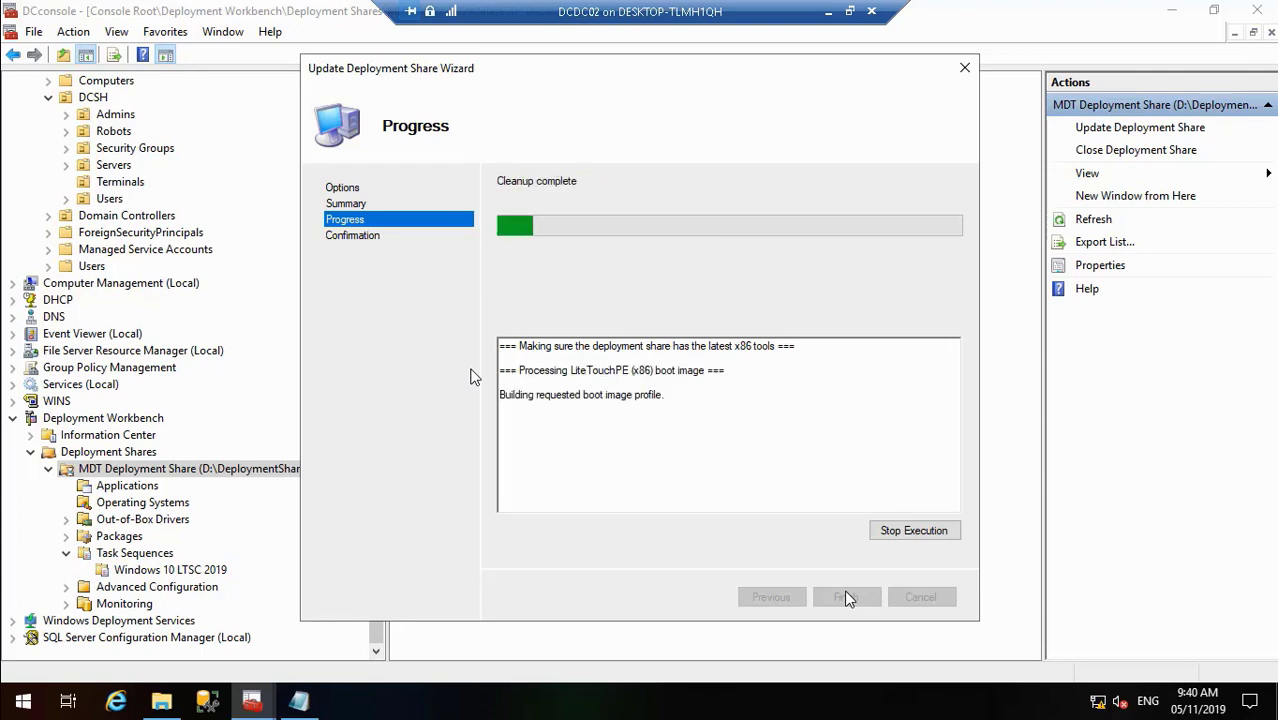
{"action": "left_click", "coordinate": [828, 12]}
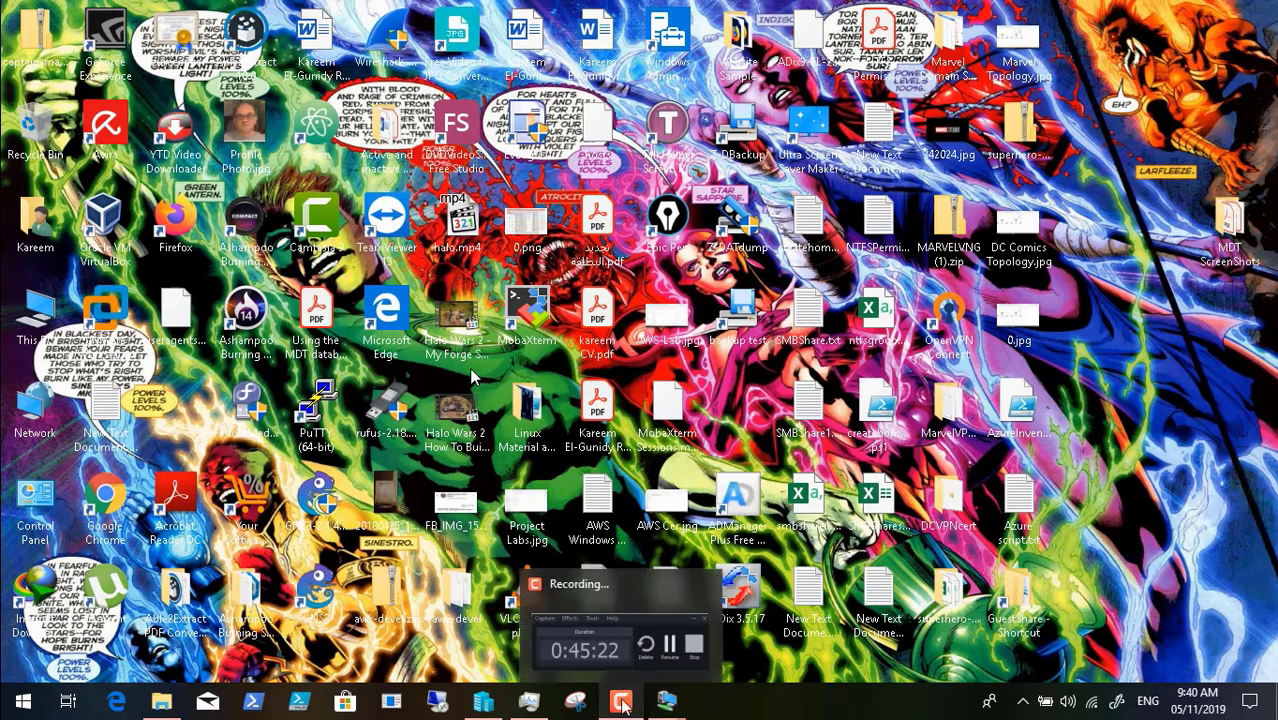
{"action": "left_click", "coordinate": [620, 705]}
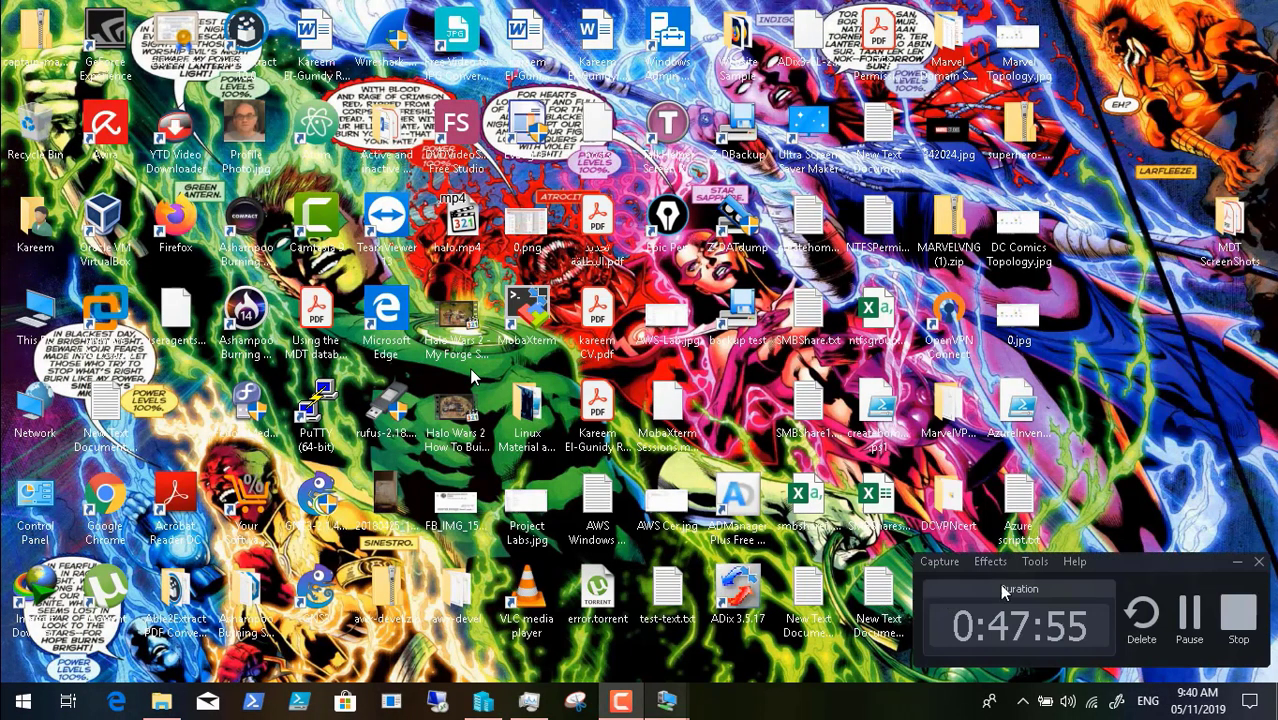
{"action": "left_click", "coordinate": [1187, 625]}
{"action": "mouse_move", "coordinate": [667, 702]}
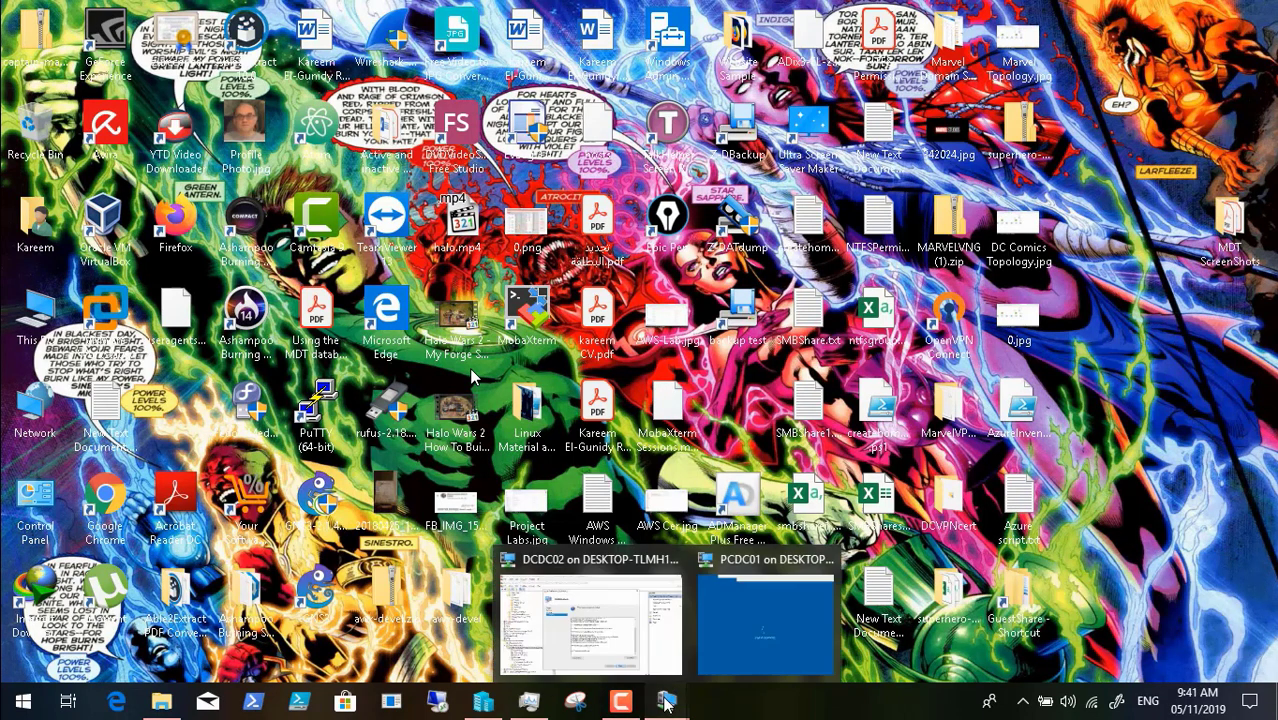
{"action": "left_click", "coordinate": [620, 640]}
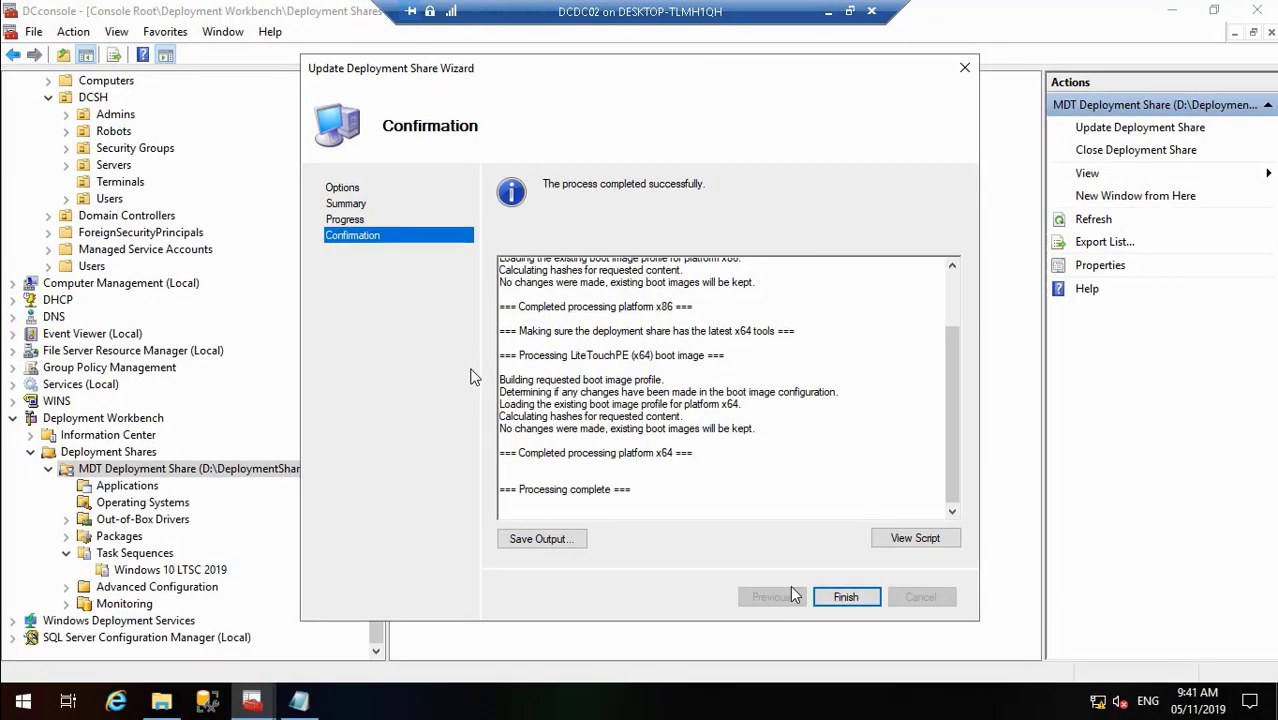
{"action": "left_click", "coordinate": [846, 597]}
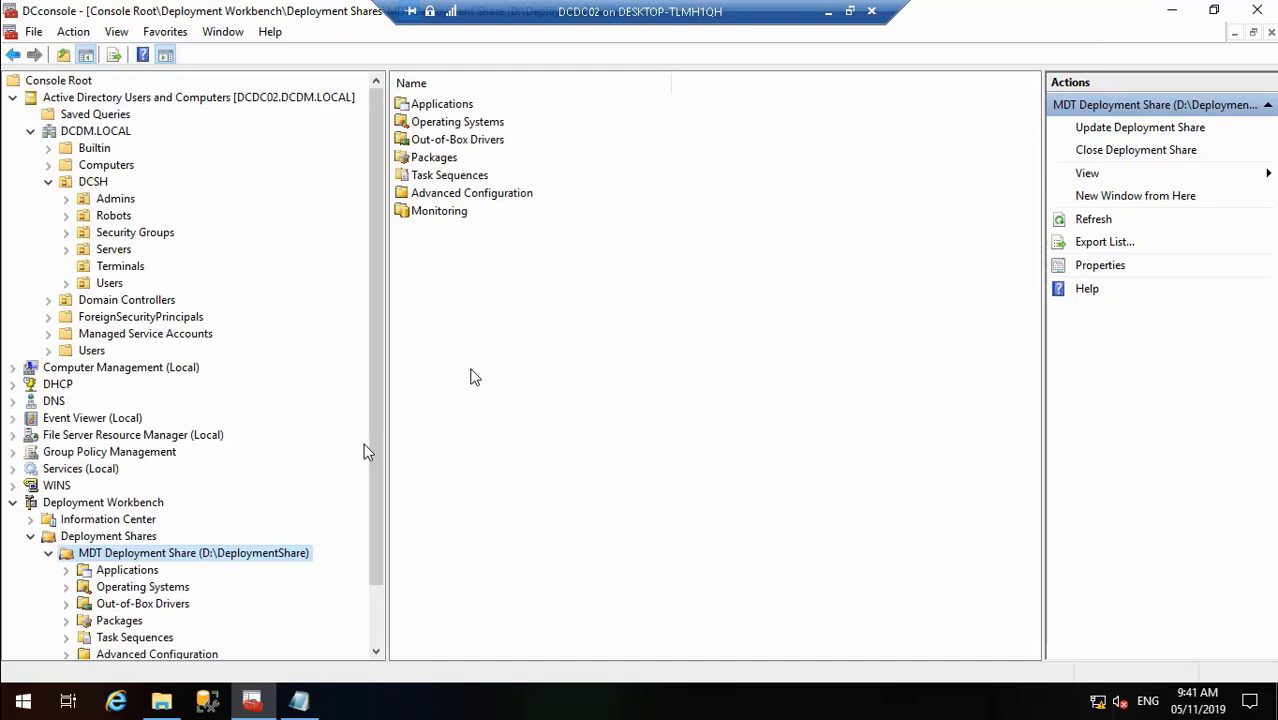
{"action": "scroll", "coordinate": [376, 615], "scroll_direction": "down", "scroll_amount": 2}
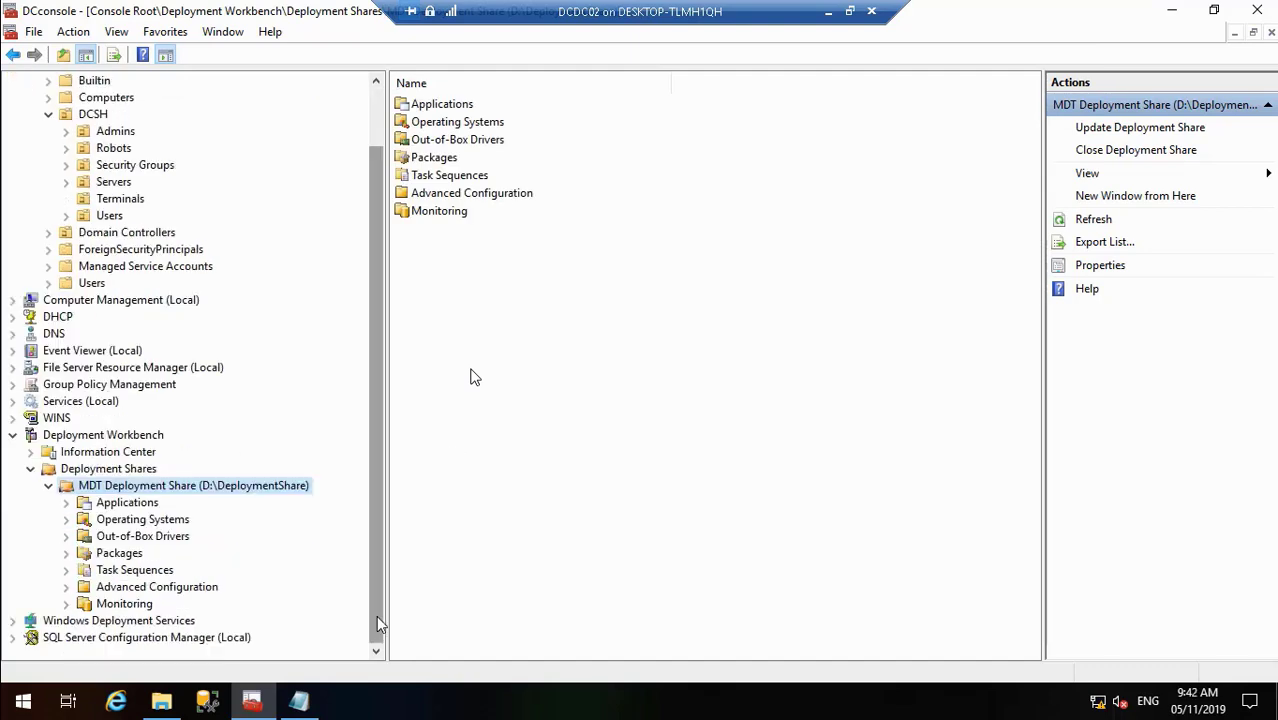
- Open Deploy Capture Image LTSC 2019's properties and edit its Unattend.xml from the OS Info tab
{"action": "left_click", "coordinate": [68, 570]}
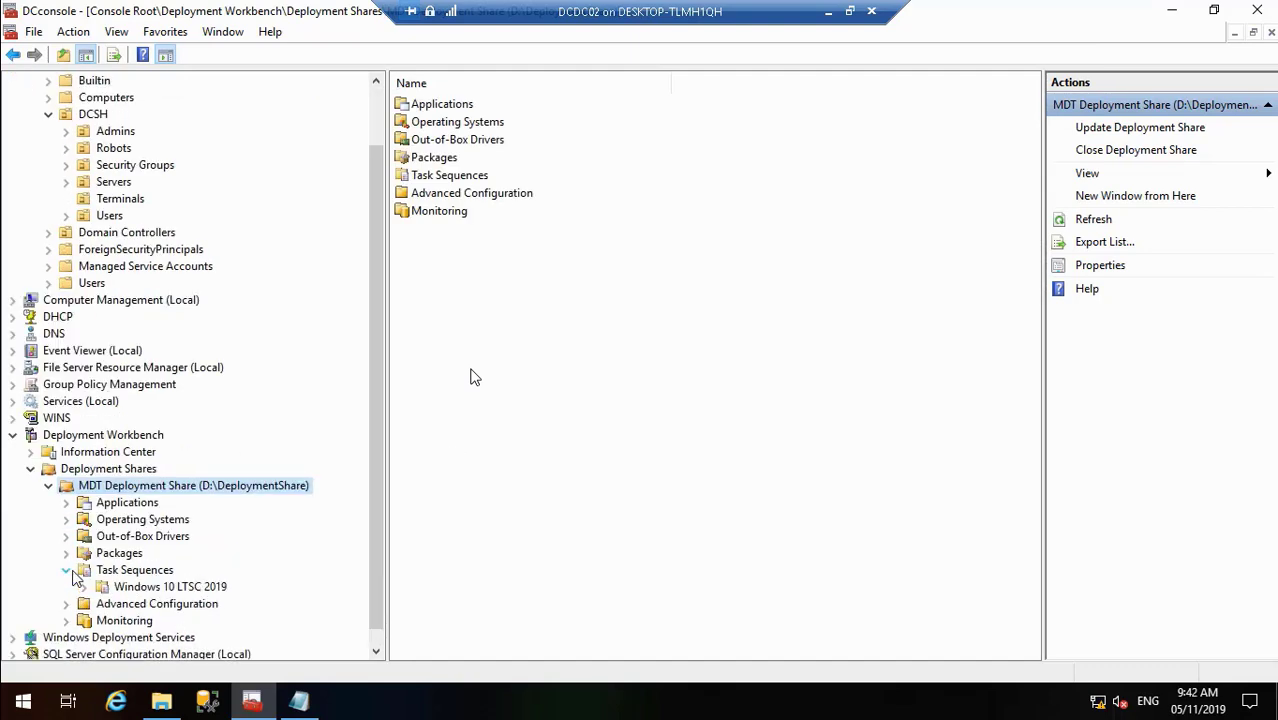
{"action": "left_click", "coordinate": [185, 588]}
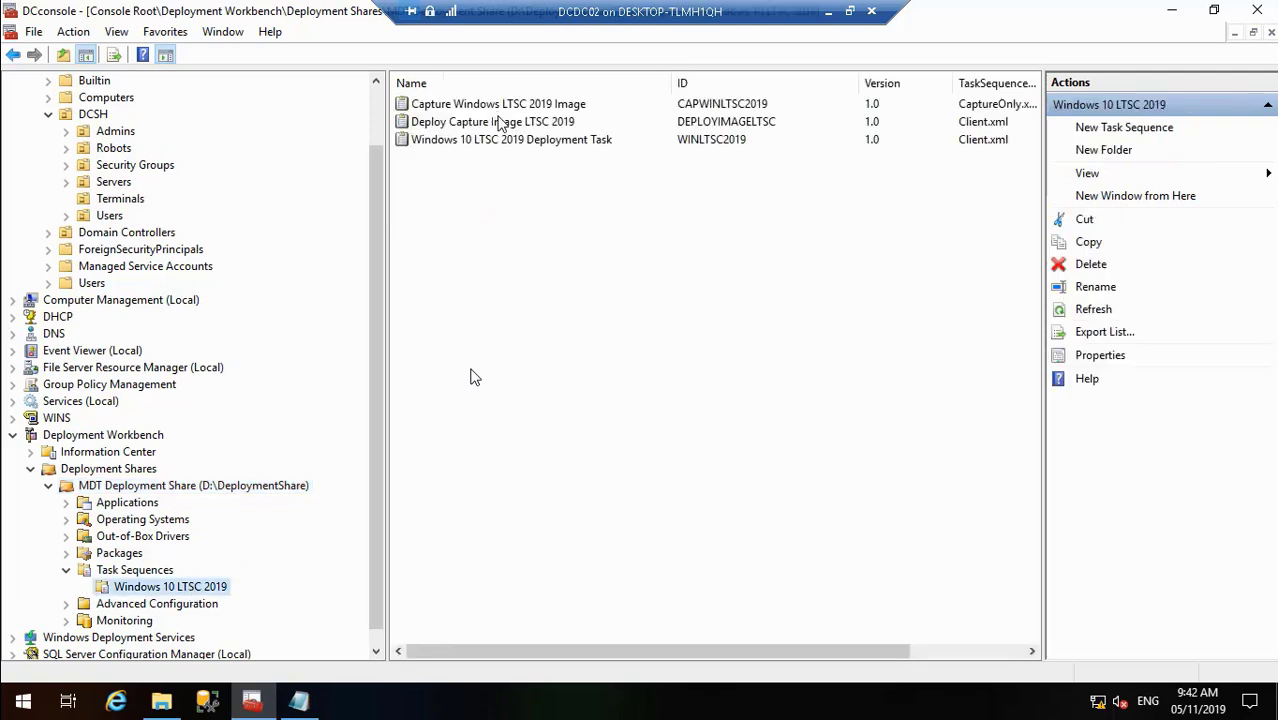
{"action": "left_click", "coordinate": [497, 122]}
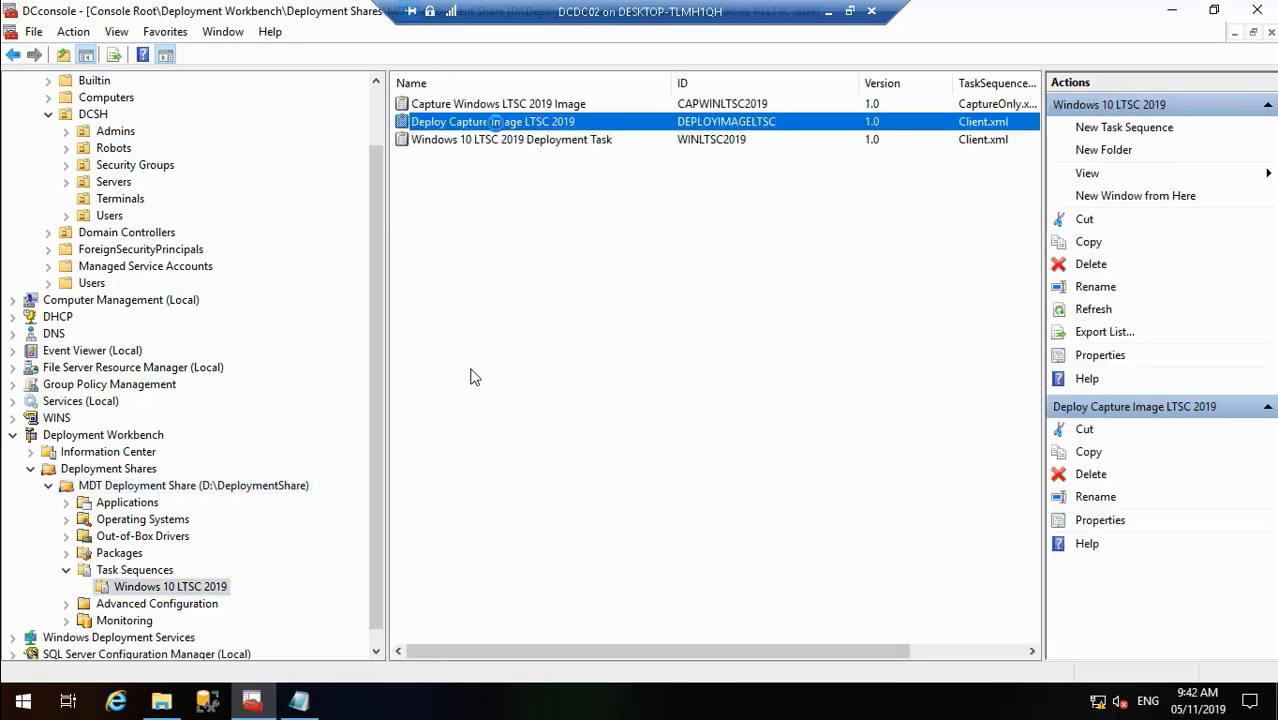
{"action": "right_click", "coordinate": [495, 122]}
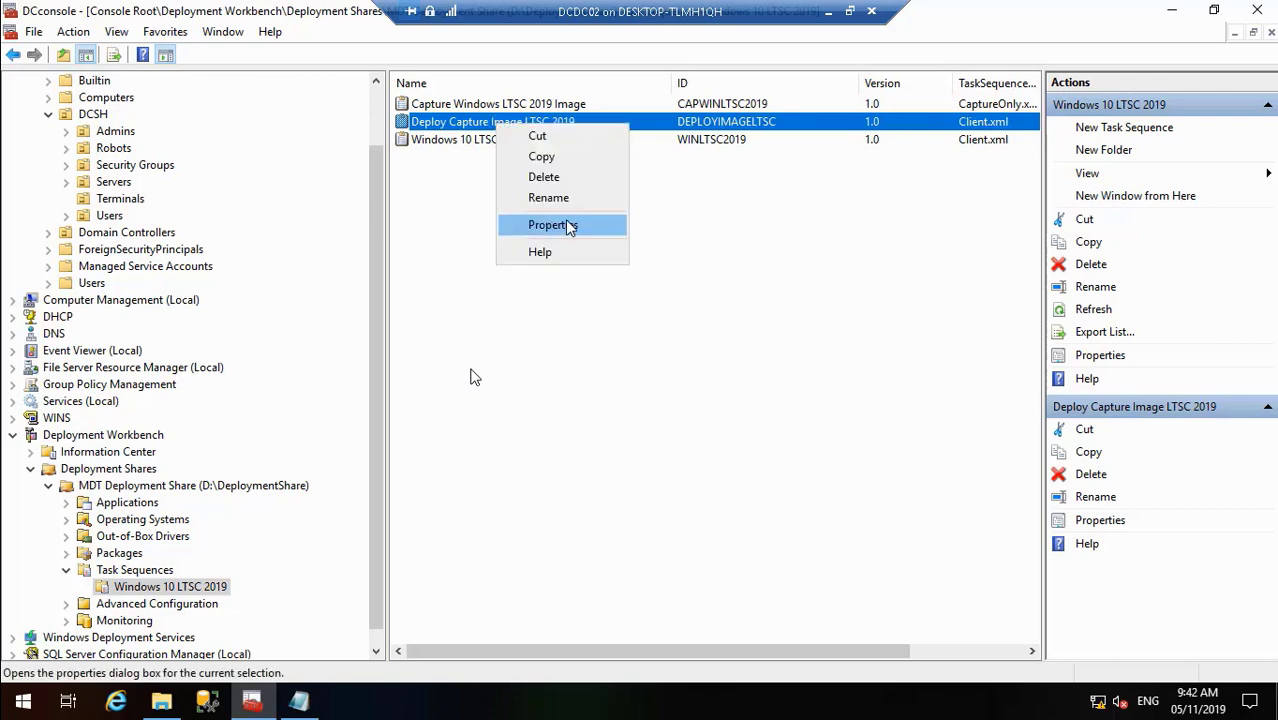
{"action": "left_click", "coordinate": [566, 228]}
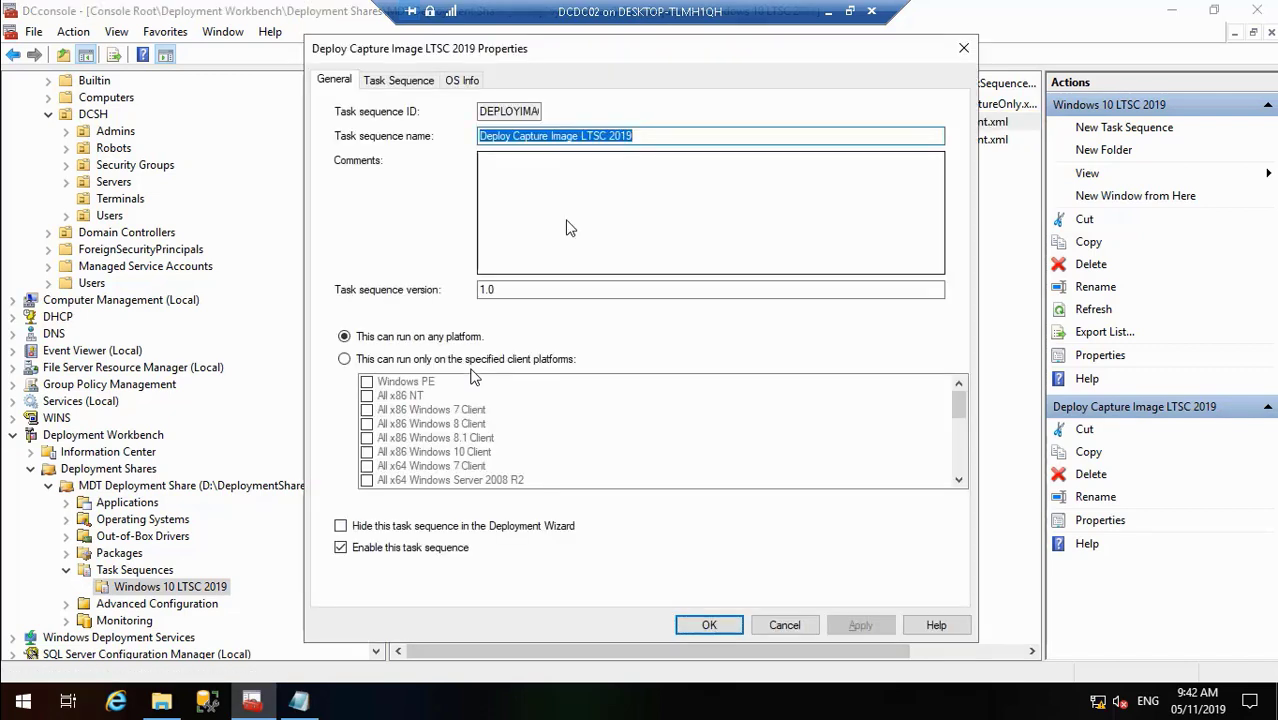
{"action": "left_click", "coordinate": [456, 82]}
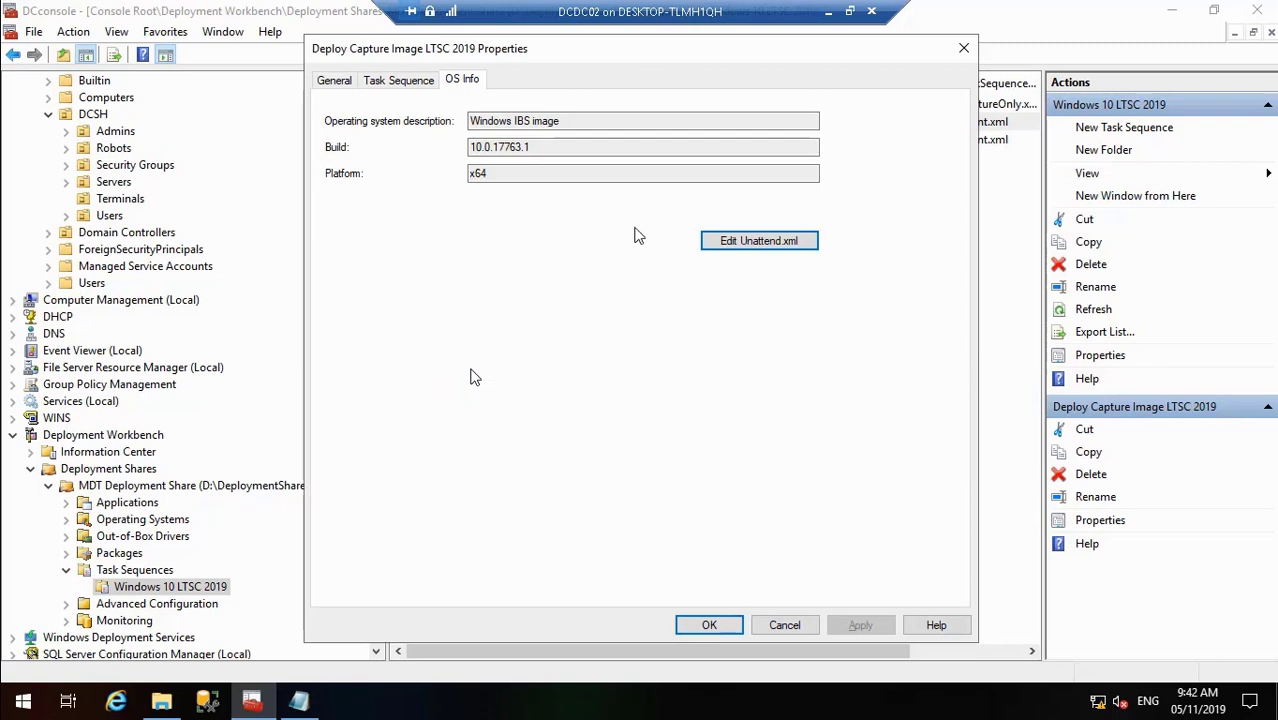
{"action": "left_click", "coordinate": [745, 243]}
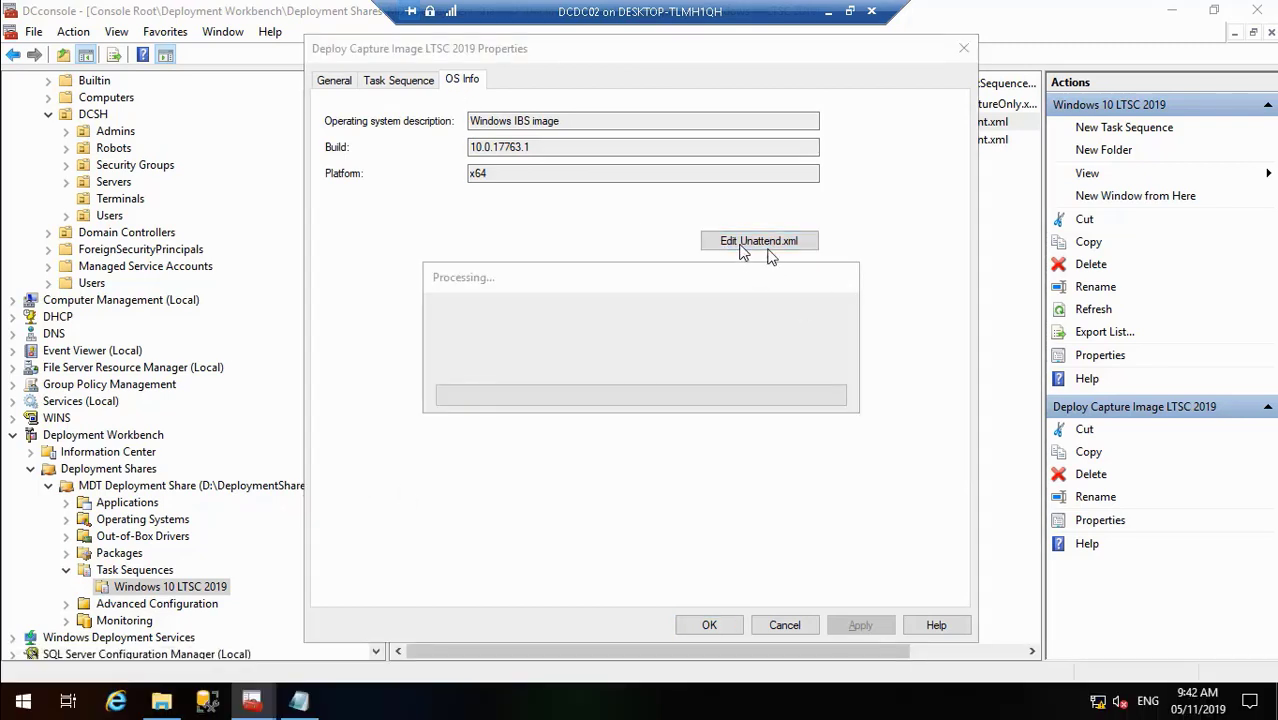
- Exit full screen and minimise the player and File Explorer windows to reveal the host desktop
{"action": "double_click", "coordinate": [567, 233]}
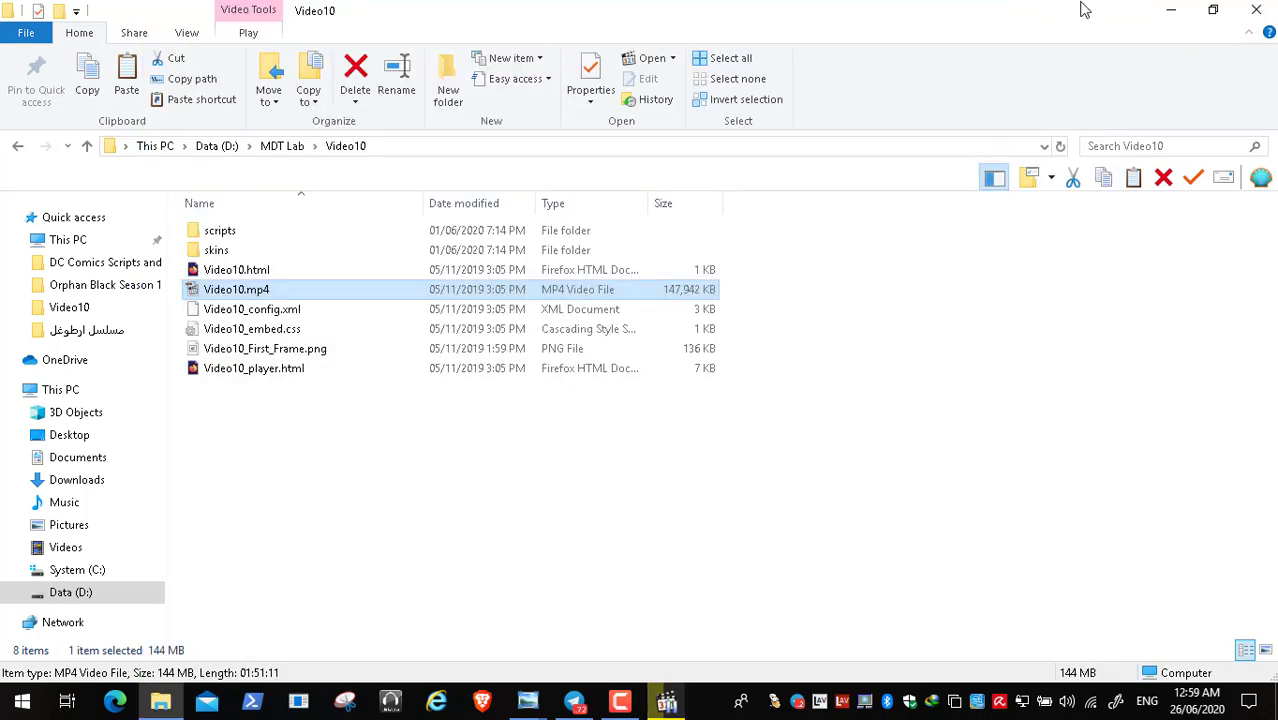
{"action": "left_click", "coordinate": [1029, 14]}
{"action": "left_click", "coordinate": [1162, 13]}
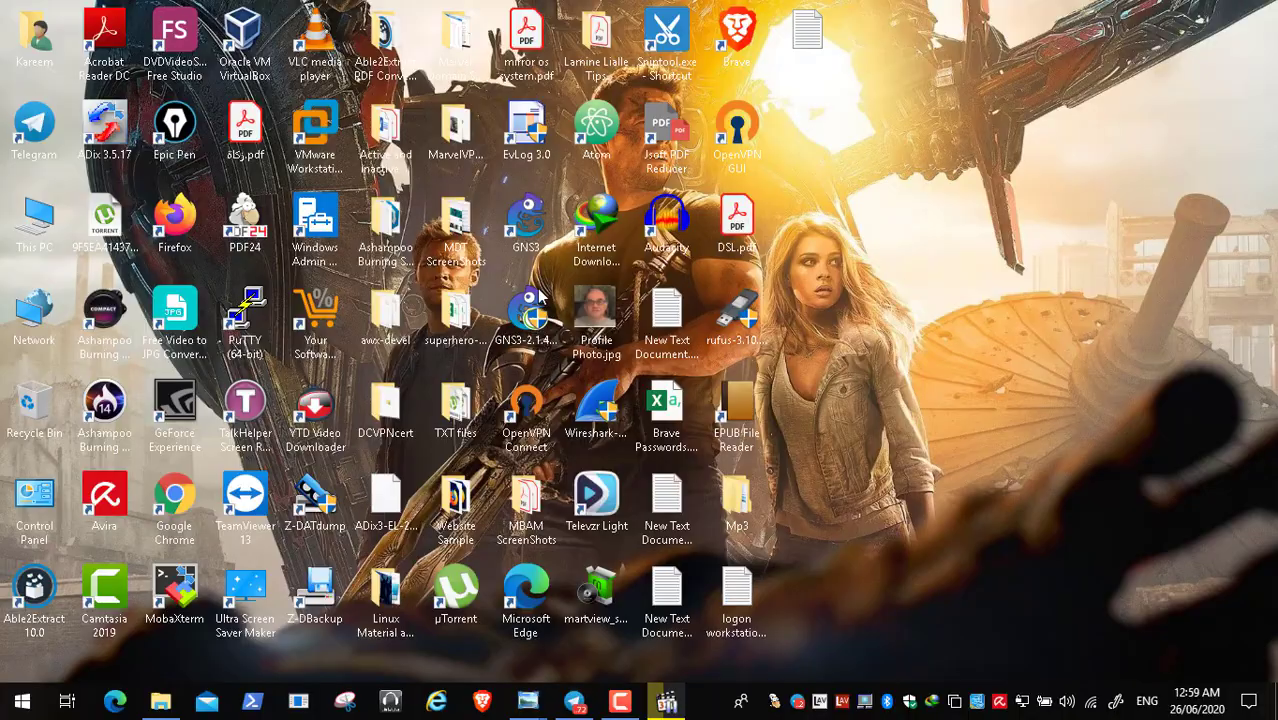
{"action": "left_click", "coordinate": [484, 702]}
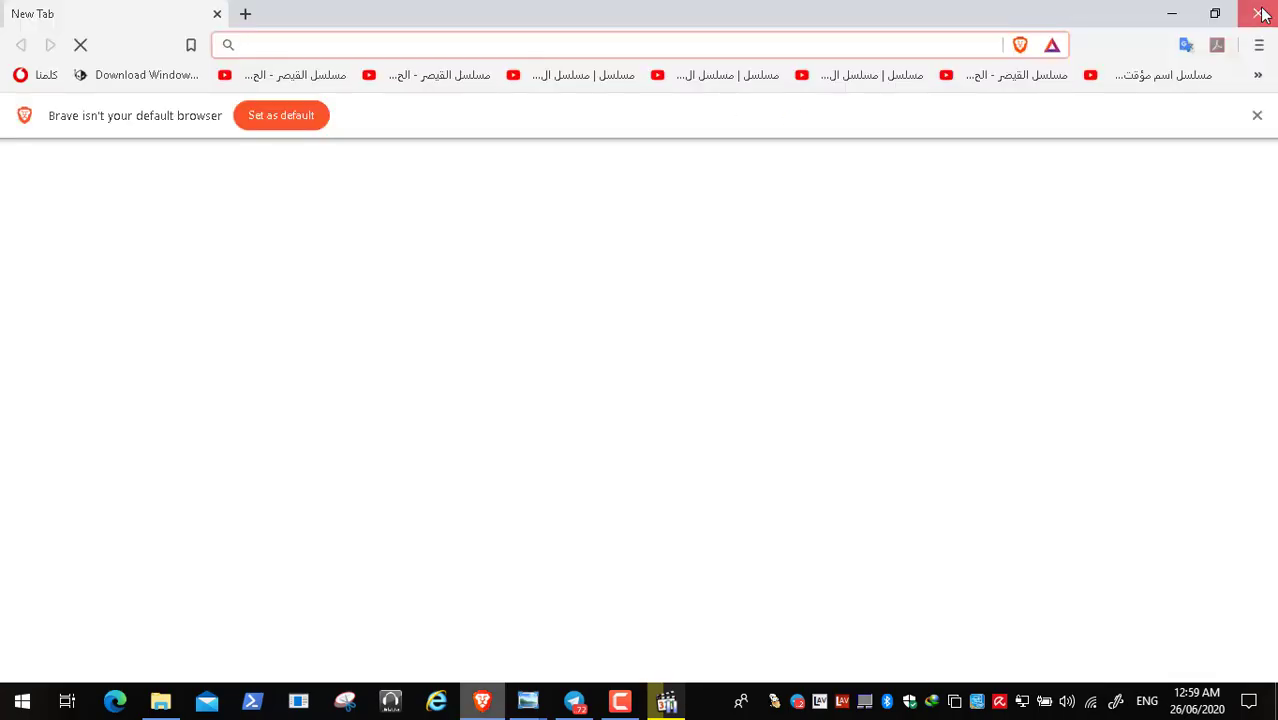
{"action": "left_click", "coordinate": [1262, 12]}
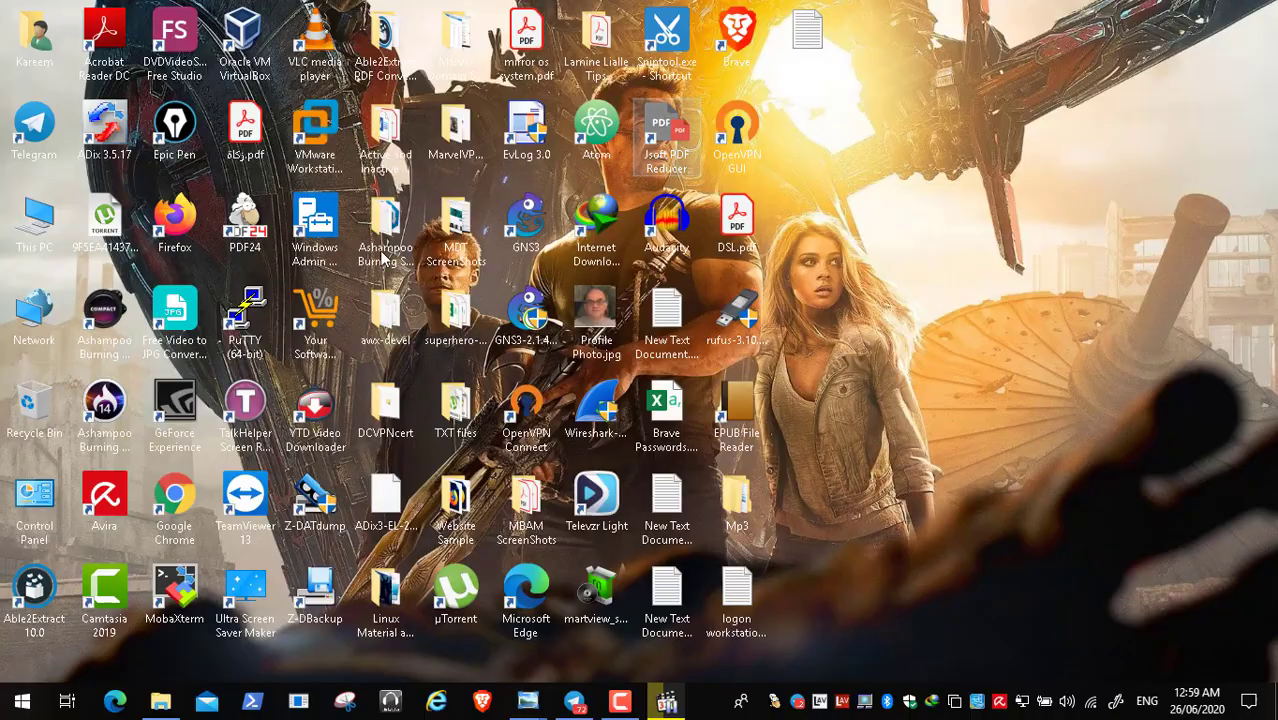
- Launch Firefox and open the Sysprep (System Preparation) Overview bookmark from Other Bookmarks
{"action": "double_click", "coordinate": [162, 207]}
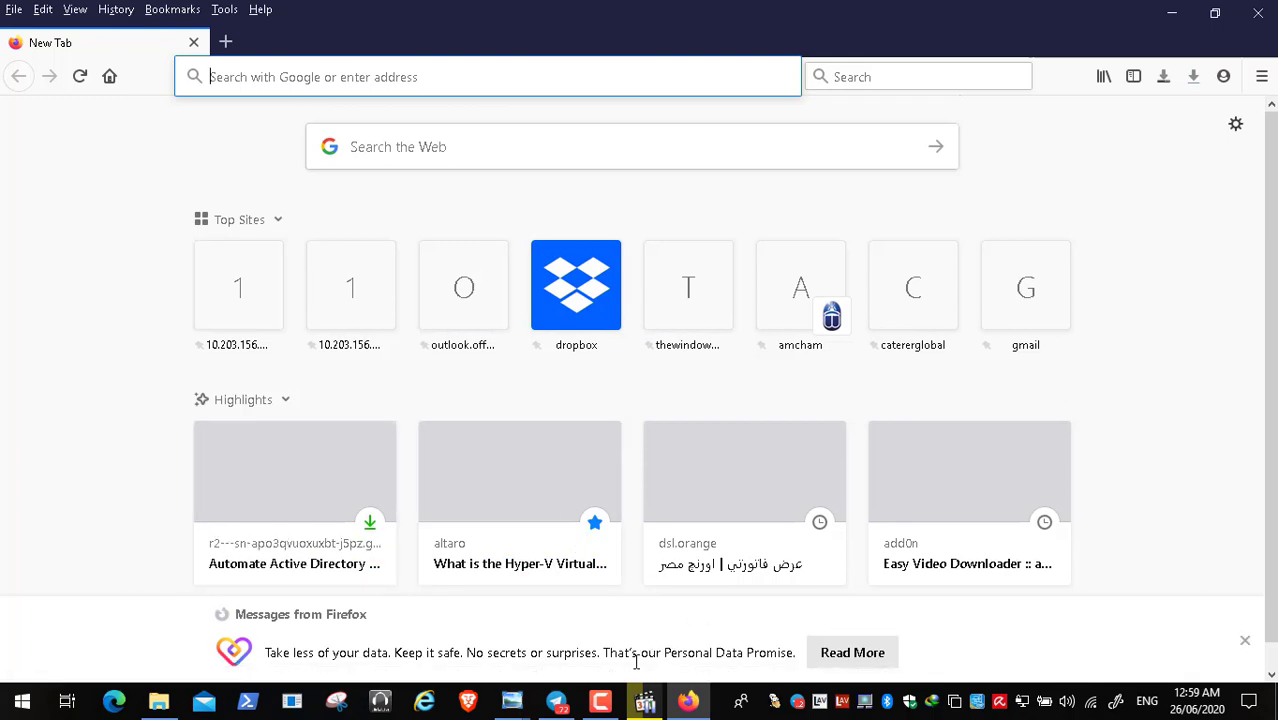
{"action": "left_click", "coordinate": [172, 10]}
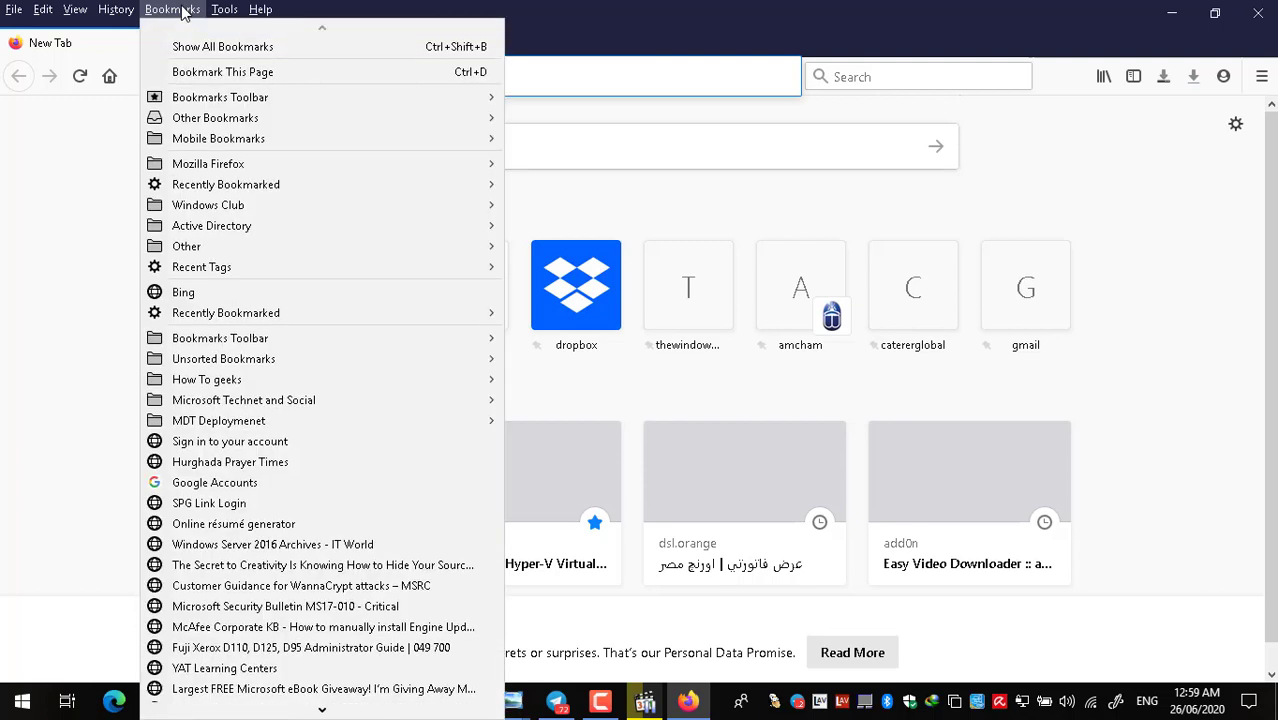
{"action": "mouse_move", "coordinate": [116, 10]}
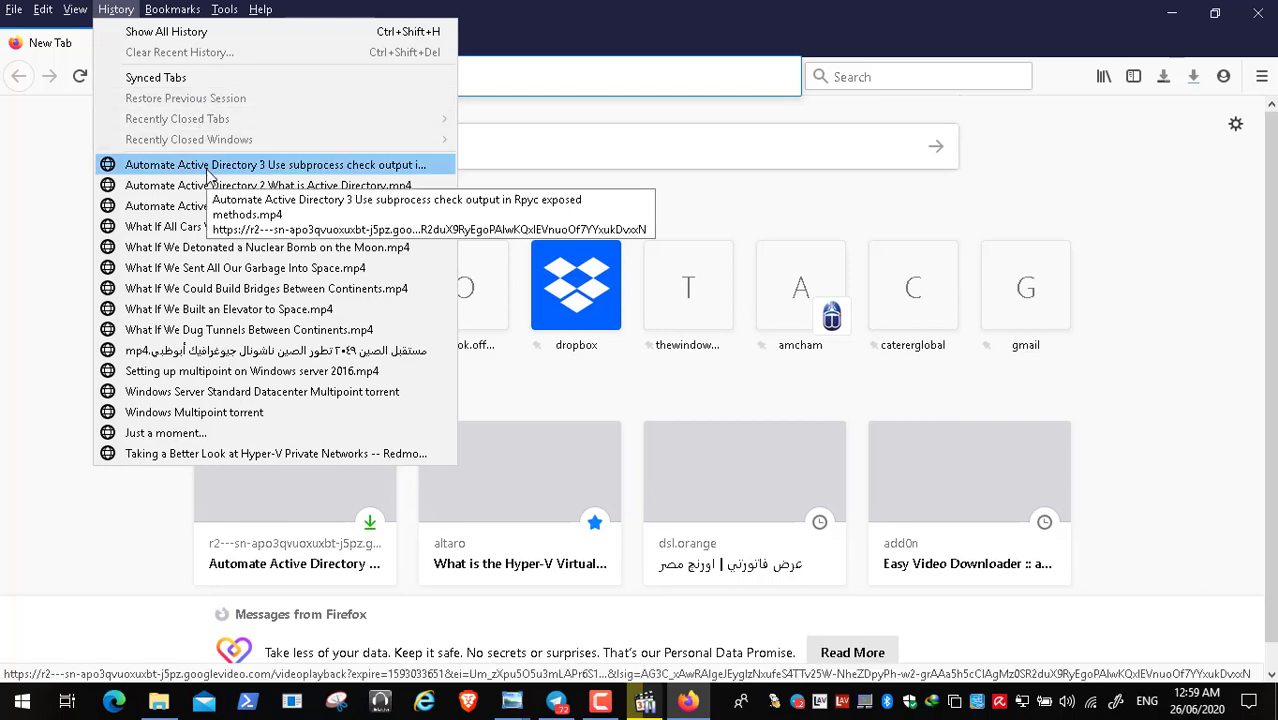
{"action": "mouse_move", "coordinate": [180, 12]}
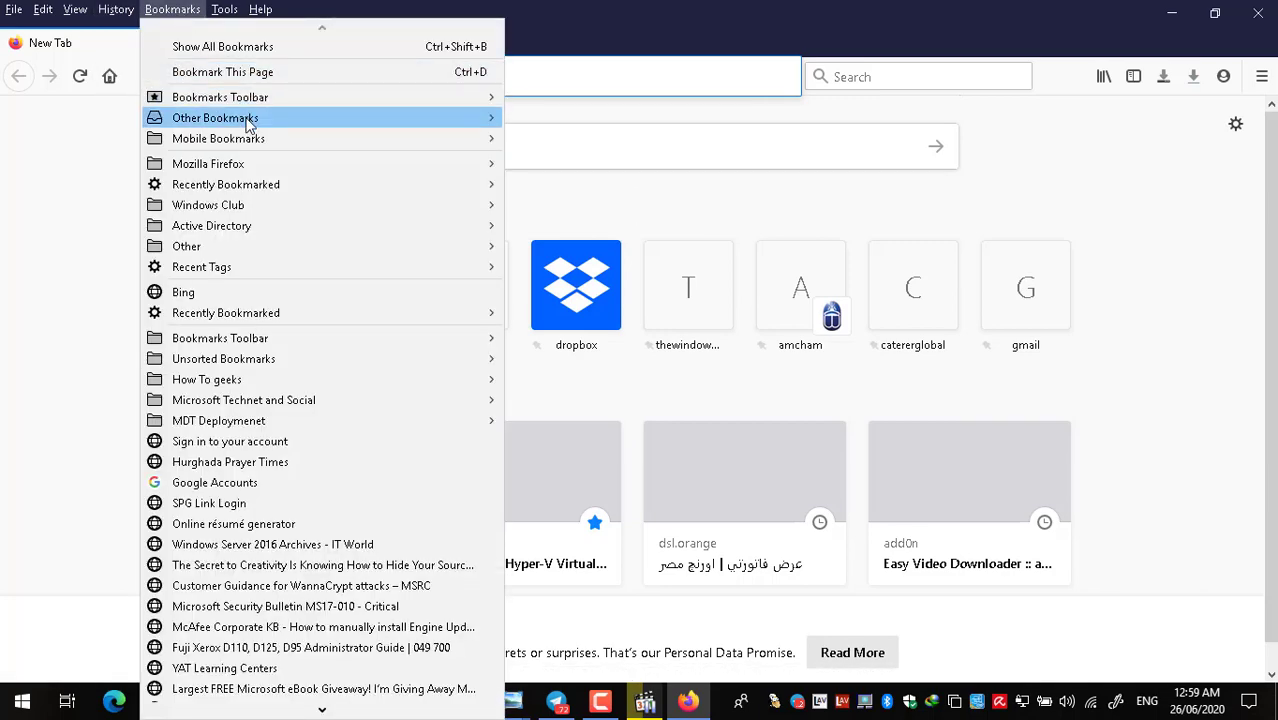
{"action": "mouse_move", "coordinate": [480, 118]}
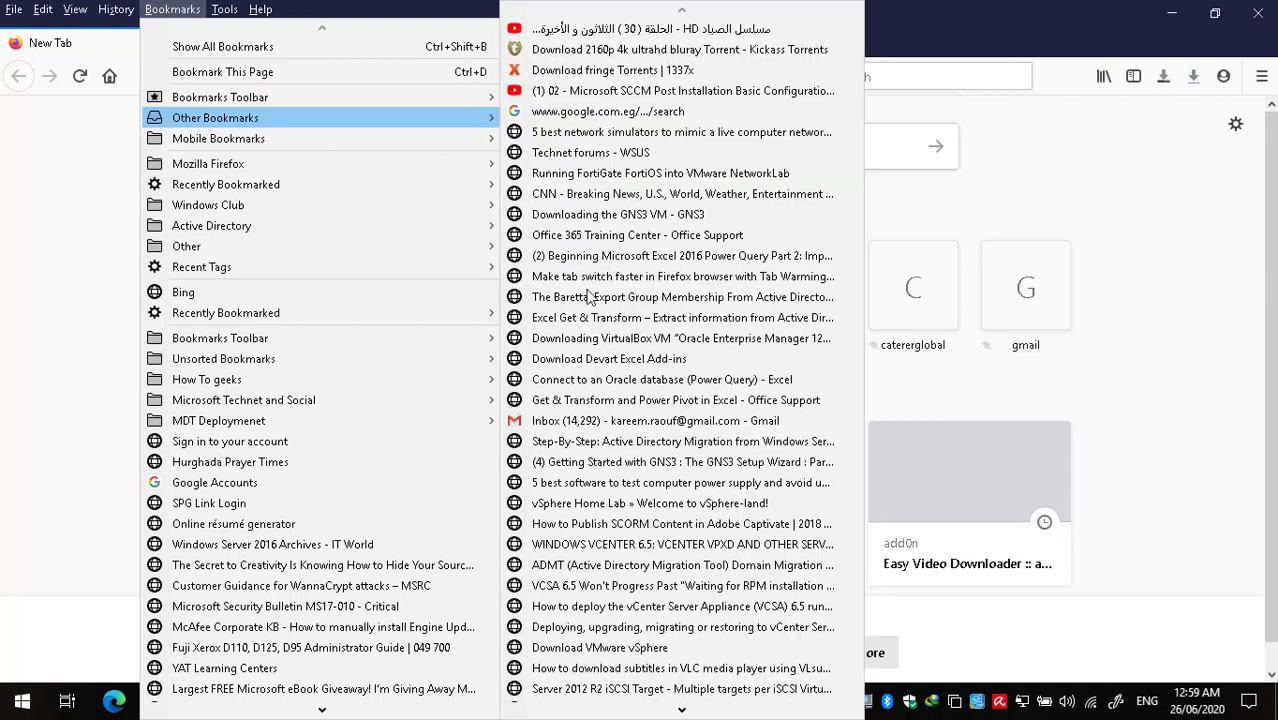
{"action": "mouse_move", "coordinate": [641, 712]}
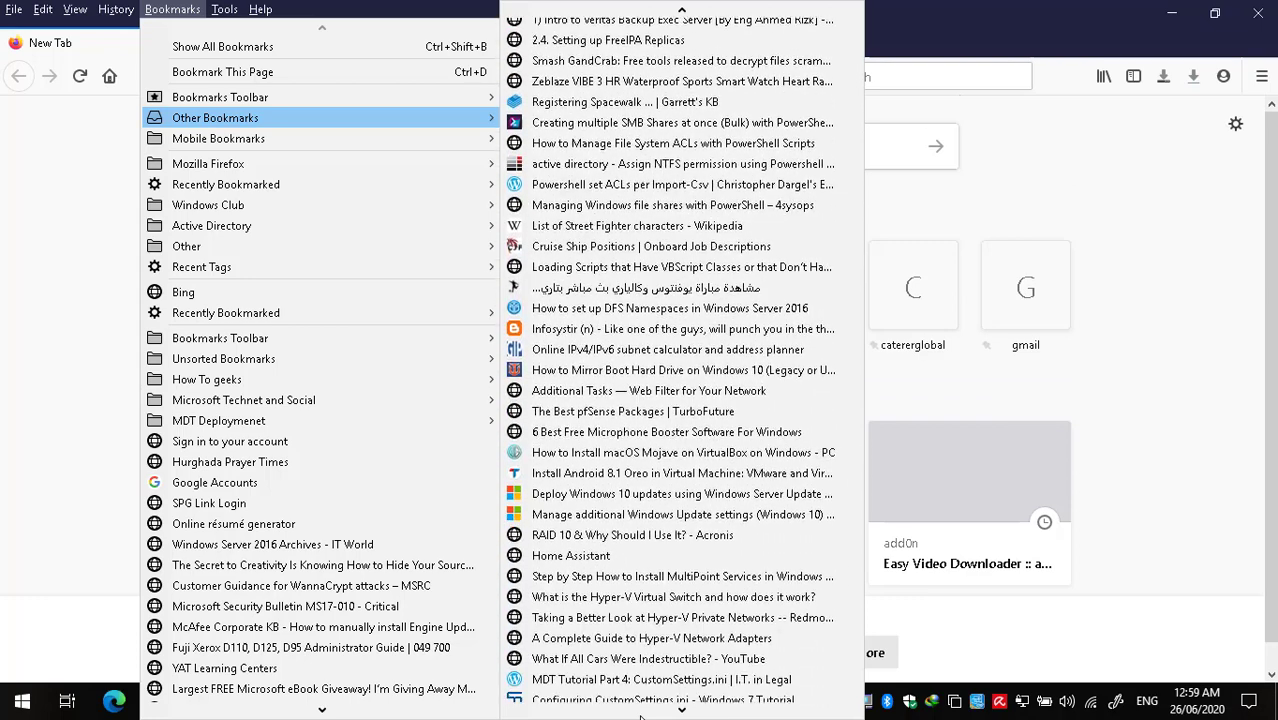
{"action": "left_click", "coordinate": [575, 691]}
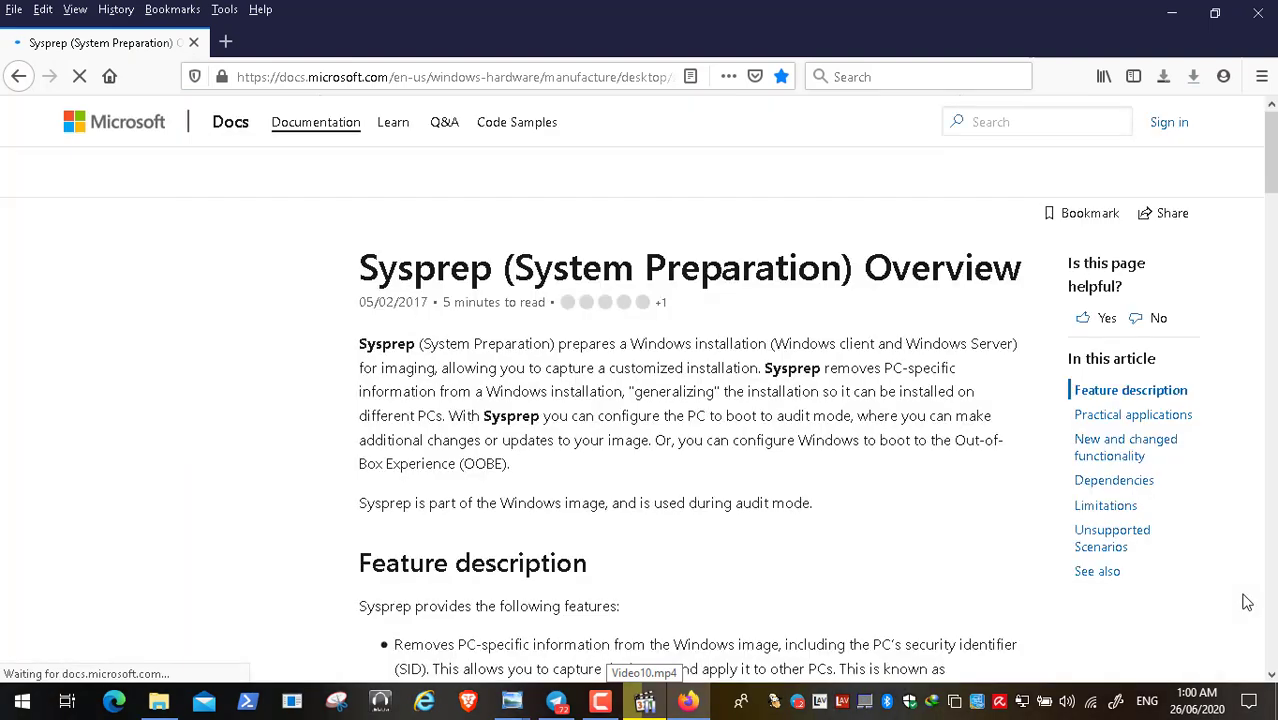
- Scroll the Sysprep overview down to Practical applications, then close Firefox
{"action": "scroll", "coordinate": [1272, 640], "scroll_direction": "down", "scroll_amount": 3}
{"action": "scroll", "coordinate": [1272, 640], "scroll_direction": "down", "scroll_amount": 2}
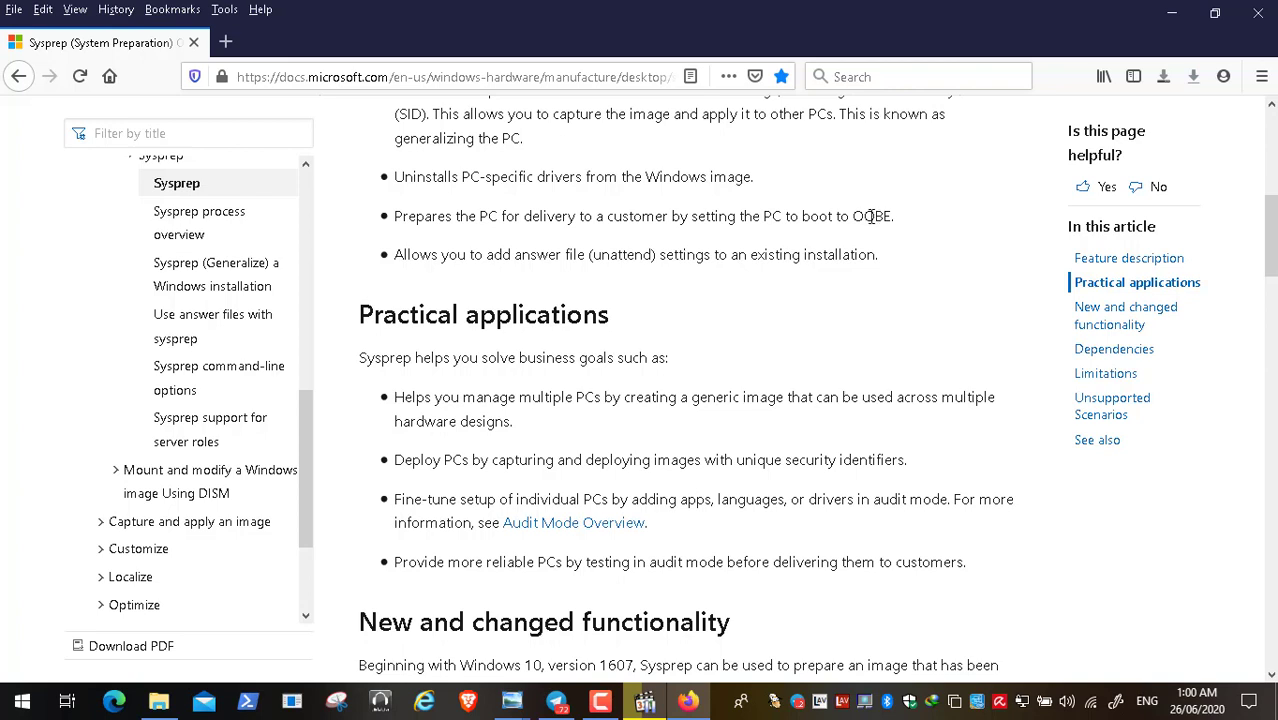
{"action": "left_click", "coordinate": [1256, 14]}
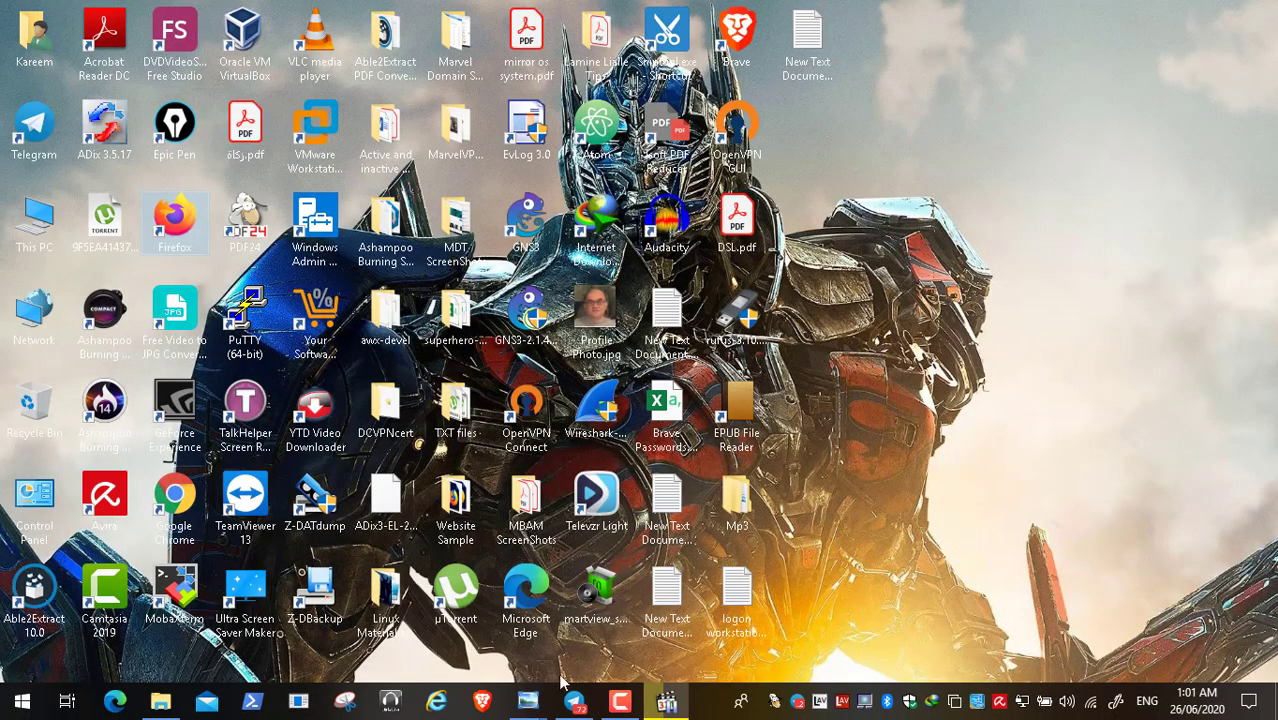
- Bring the deployment recording back up full screen and resume its playback
{"action": "left_click", "coordinate": [665, 700]}
{"action": "double_click", "coordinate": [593, 363]}
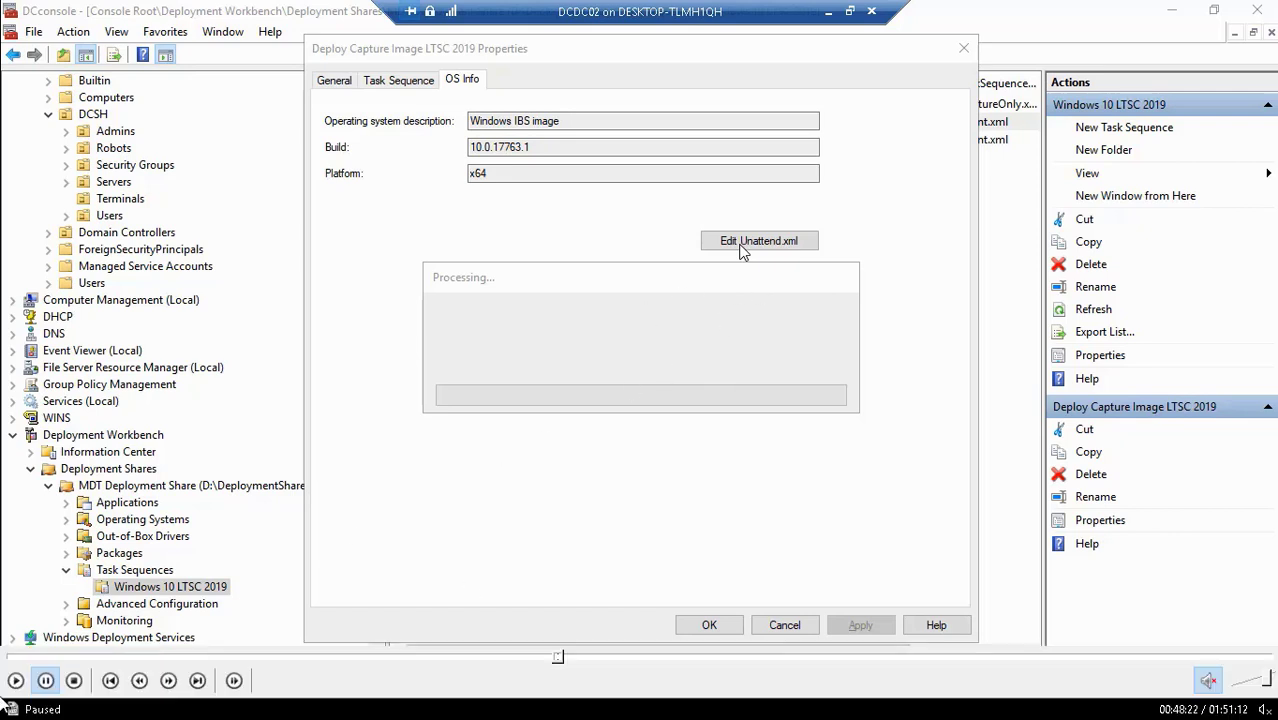
{"action": "left_click", "coordinate": [15, 680]}
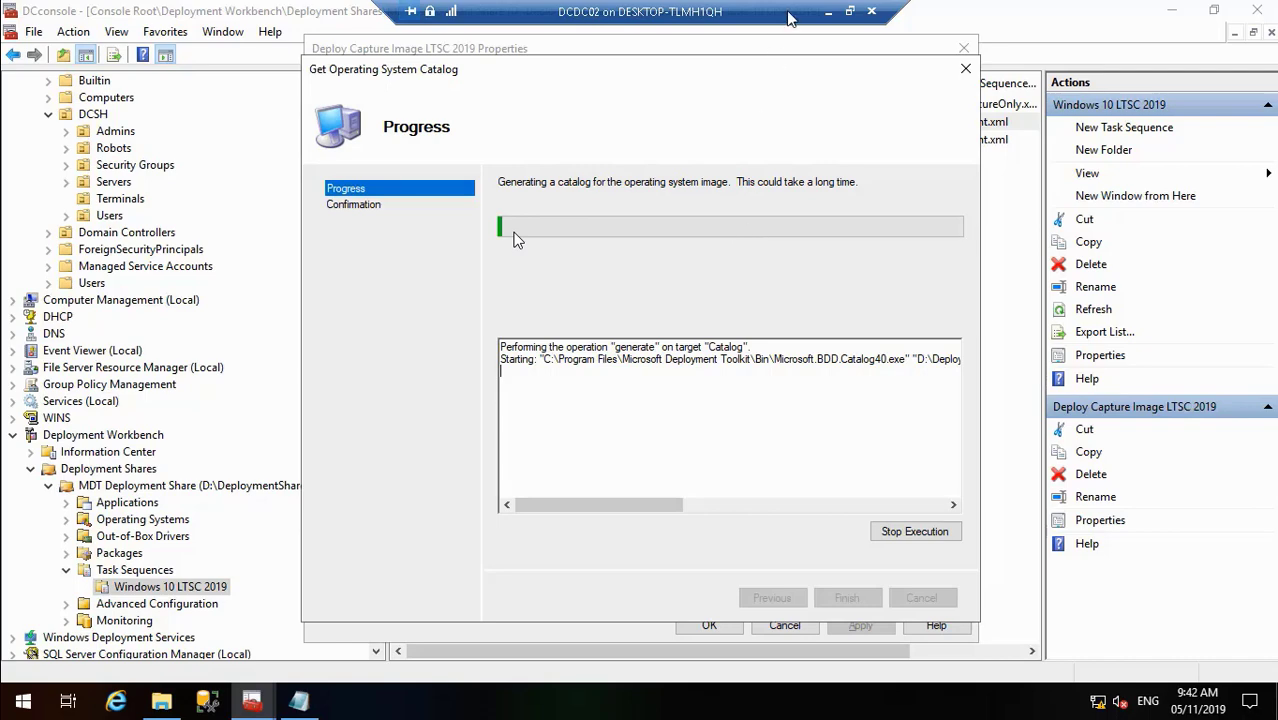
- Minimise the DCDC02 session to reach Hyper-V Manager and pause the screen recording
{"action": "left_click", "coordinate": [826, 12]}
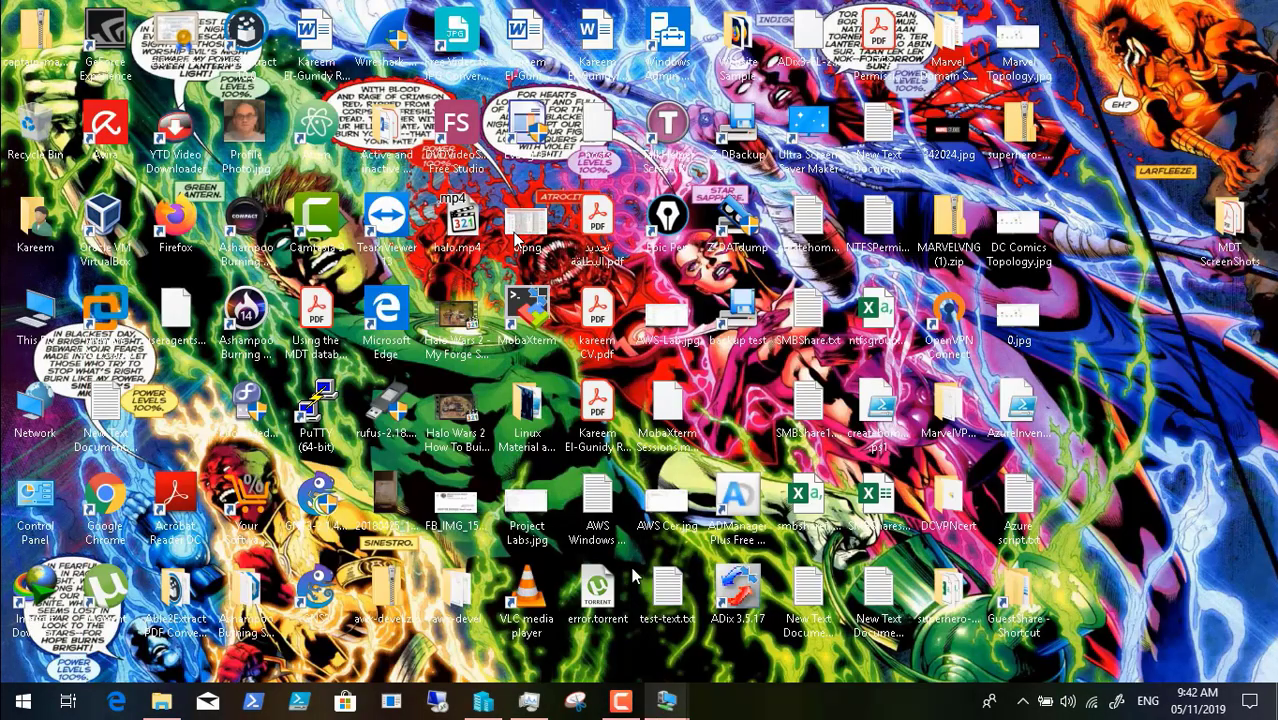
{"action": "left_click", "coordinate": [620, 700]}
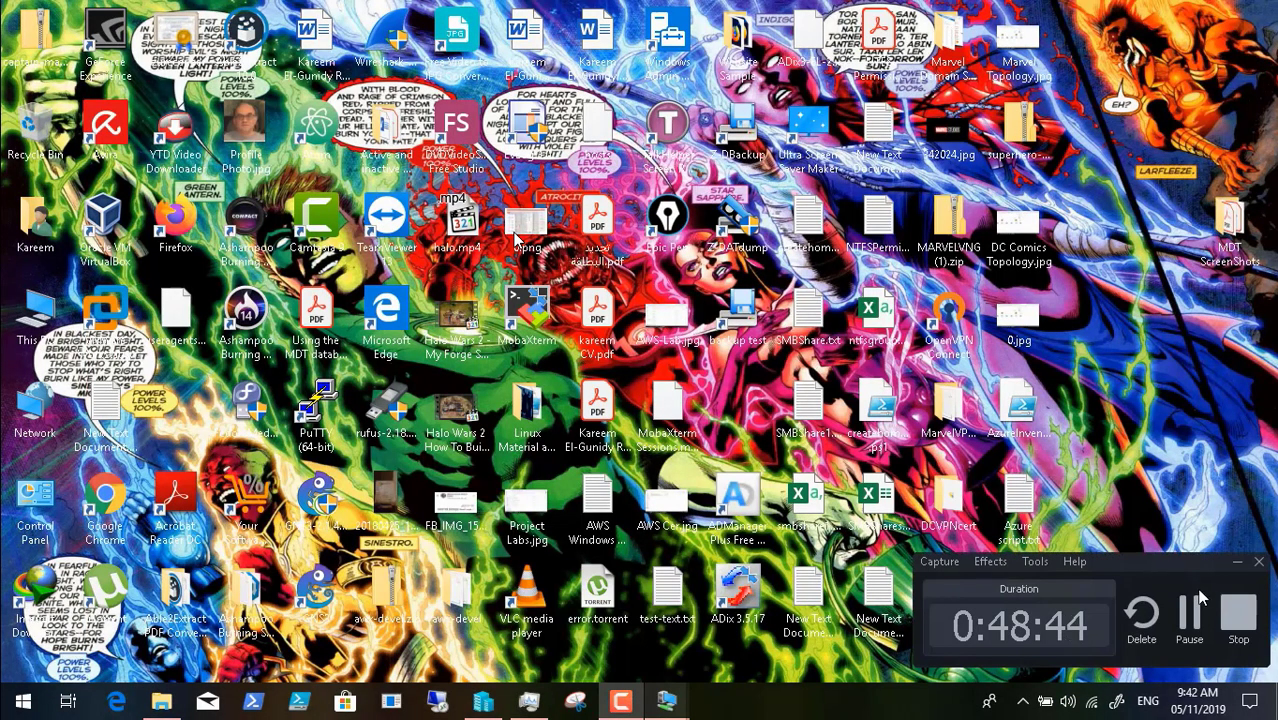
{"action": "left_click", "coordinate": [1195, 616]}
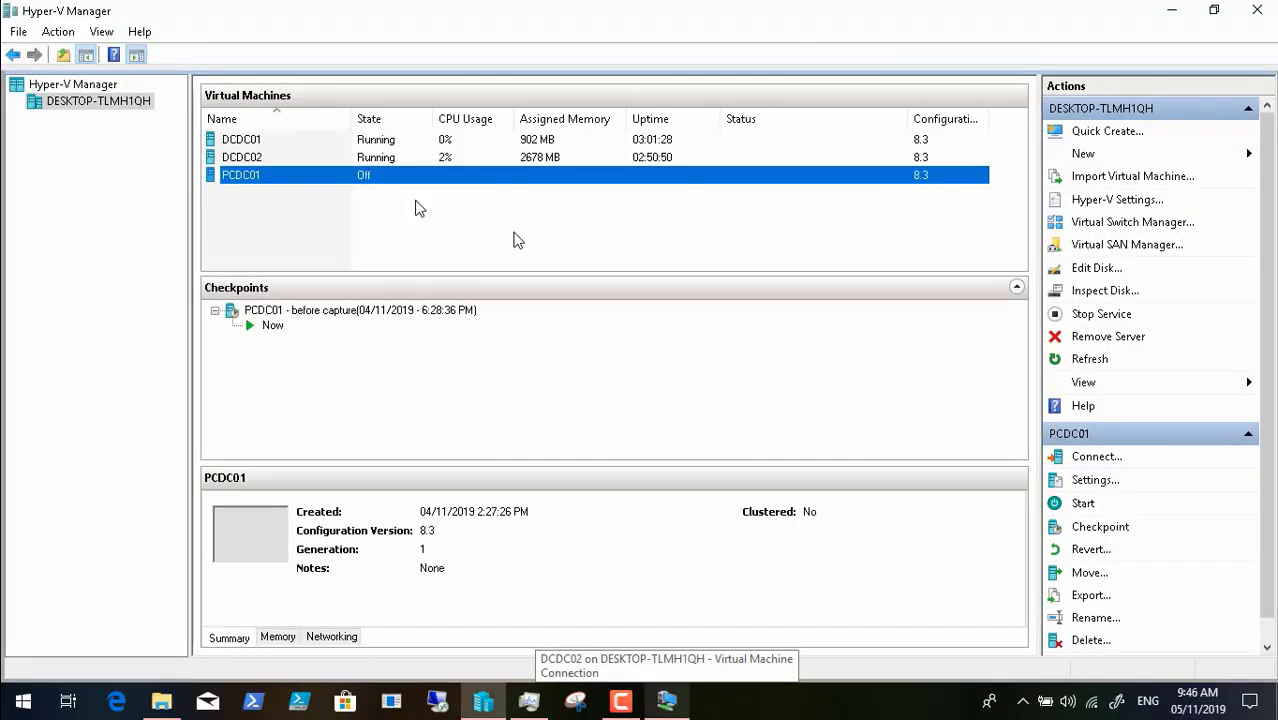
- Delete the PCDC01 virtual machine in Hyper-V Manager
{"action": "right_click", "coordinate": [279, 183]}
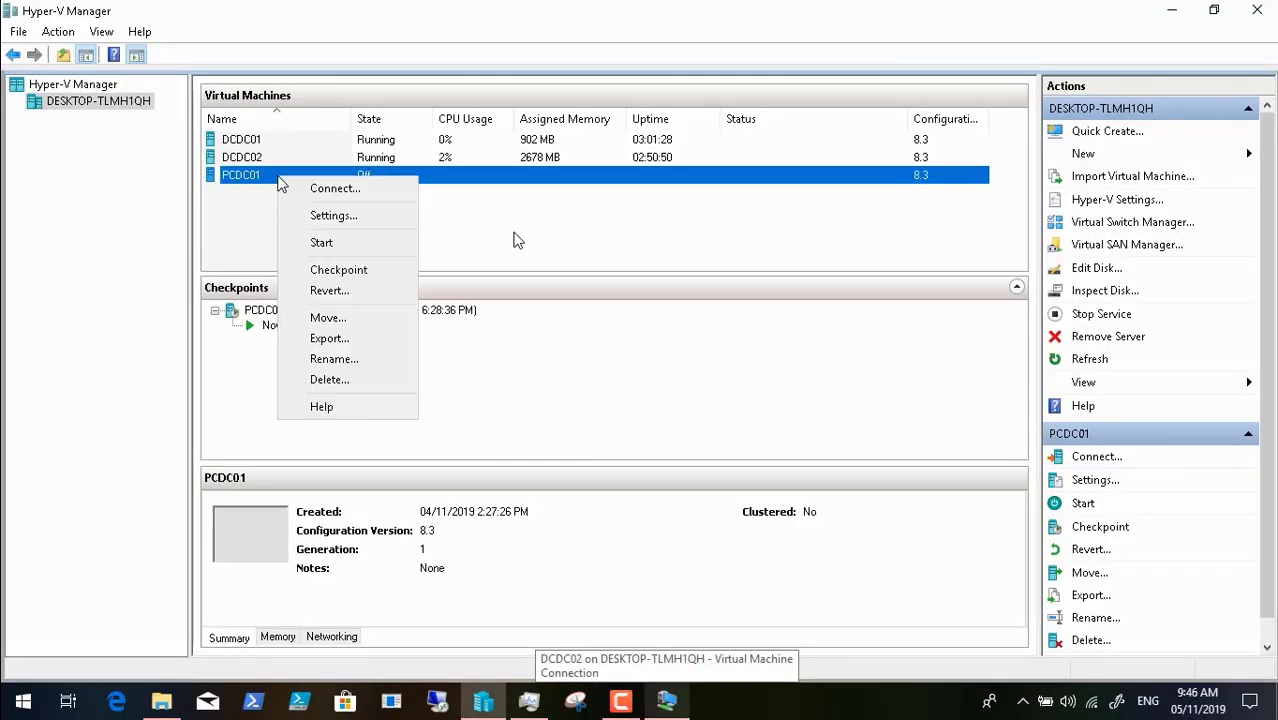
{"action": "left_click", "coordinate": [355, 379]}
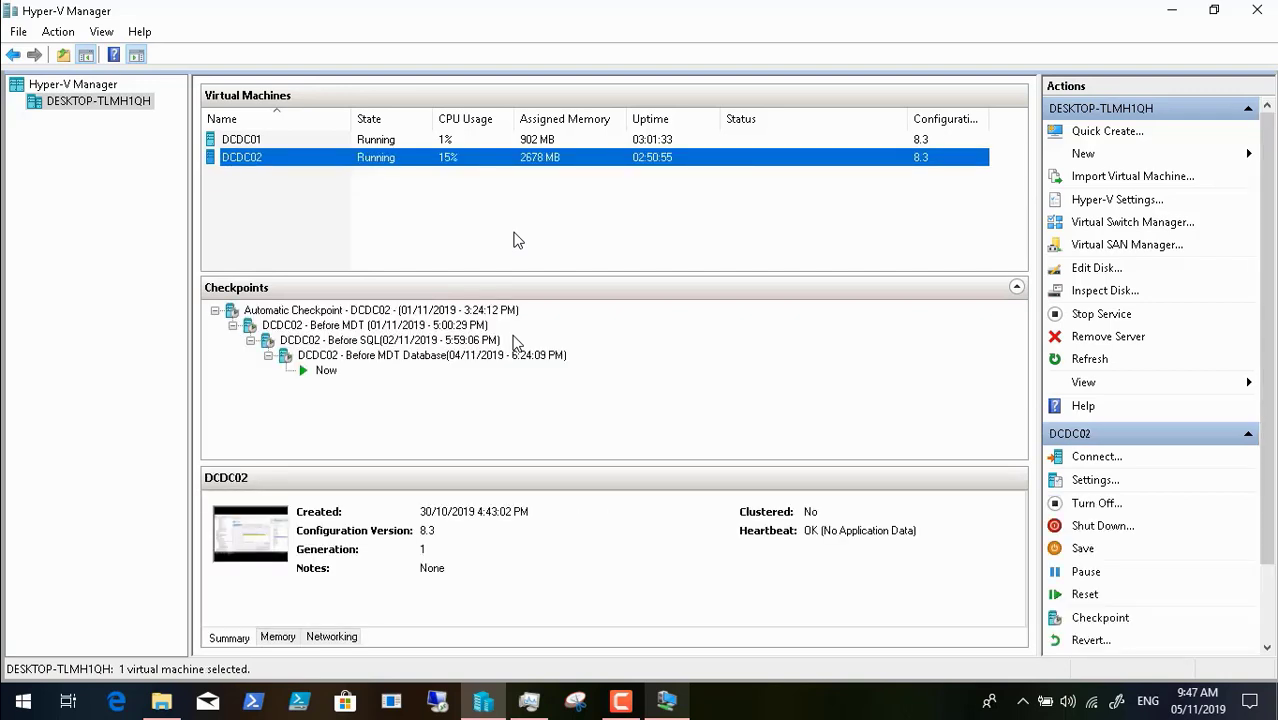
{"action": "left_click", "coordinate": [620, 702]}
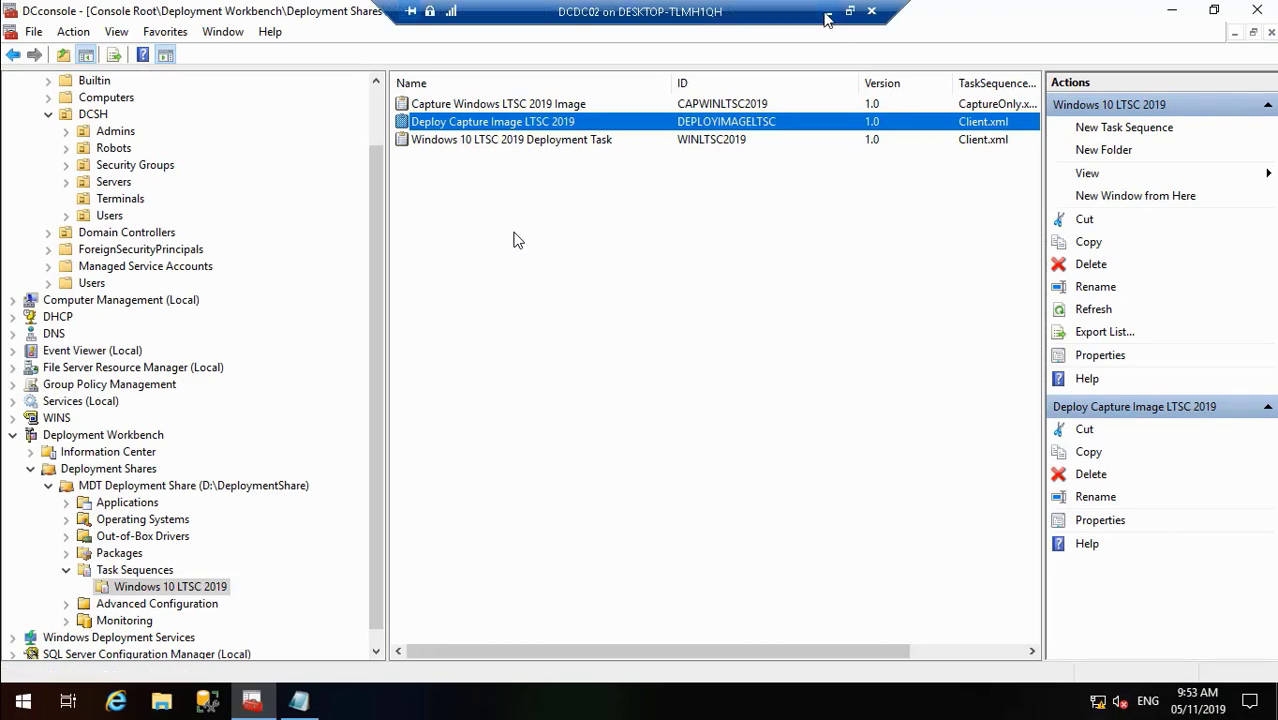
- Switch back to the DCDC02 session and minimise DCconsole to show its desktop
{"action": "left_click", "coordinate": [826, 16]}
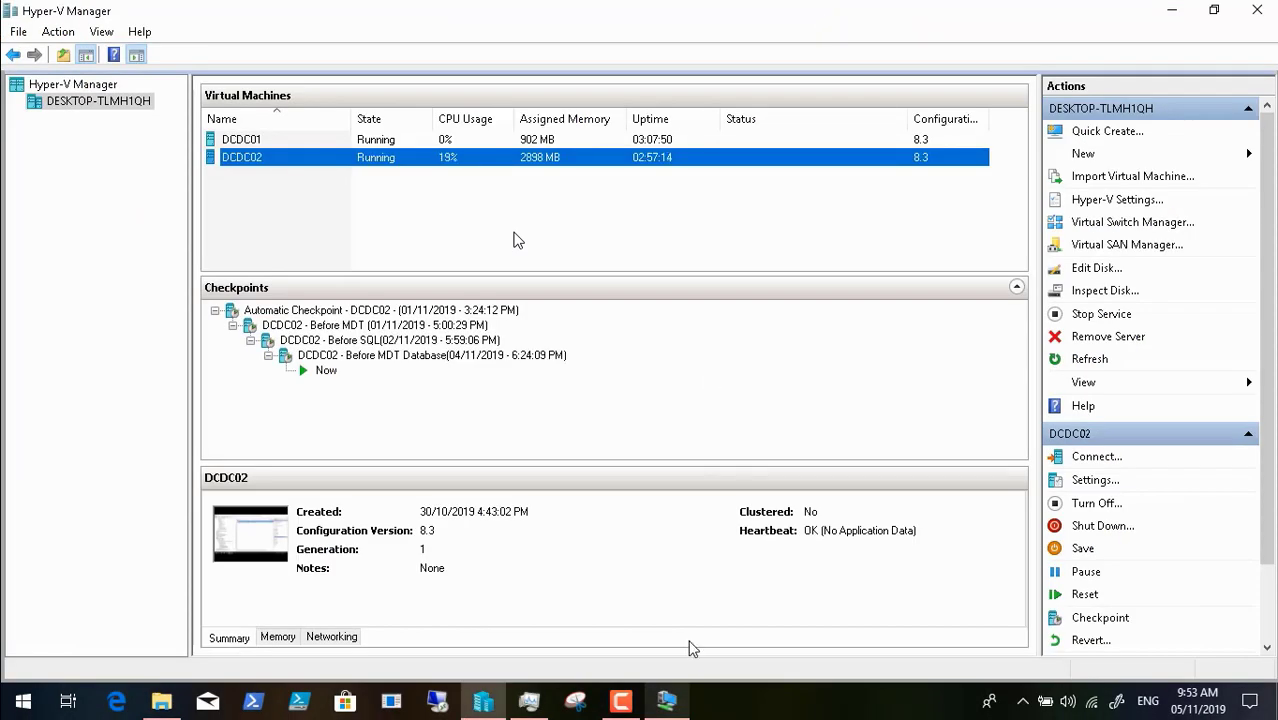
{"action": "left_click", "coordinate": [655, 703]}
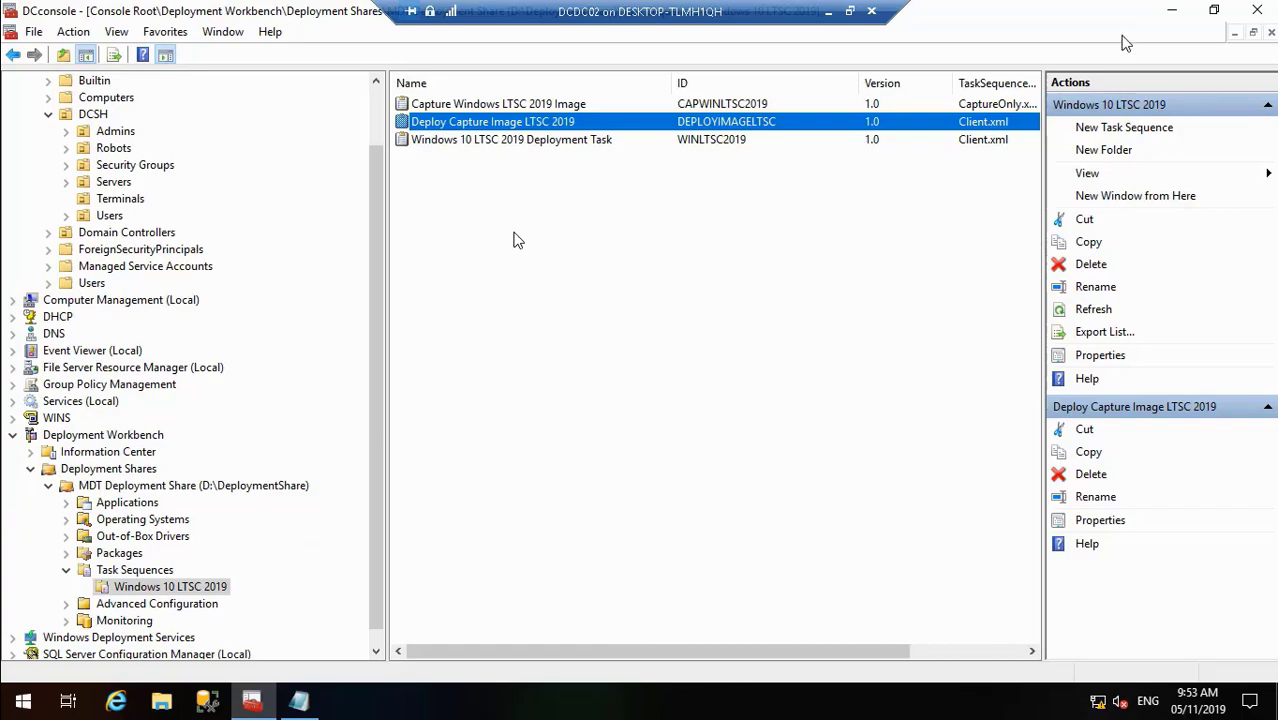
{"action": "left_click", "coordinate": [1172, 10]}
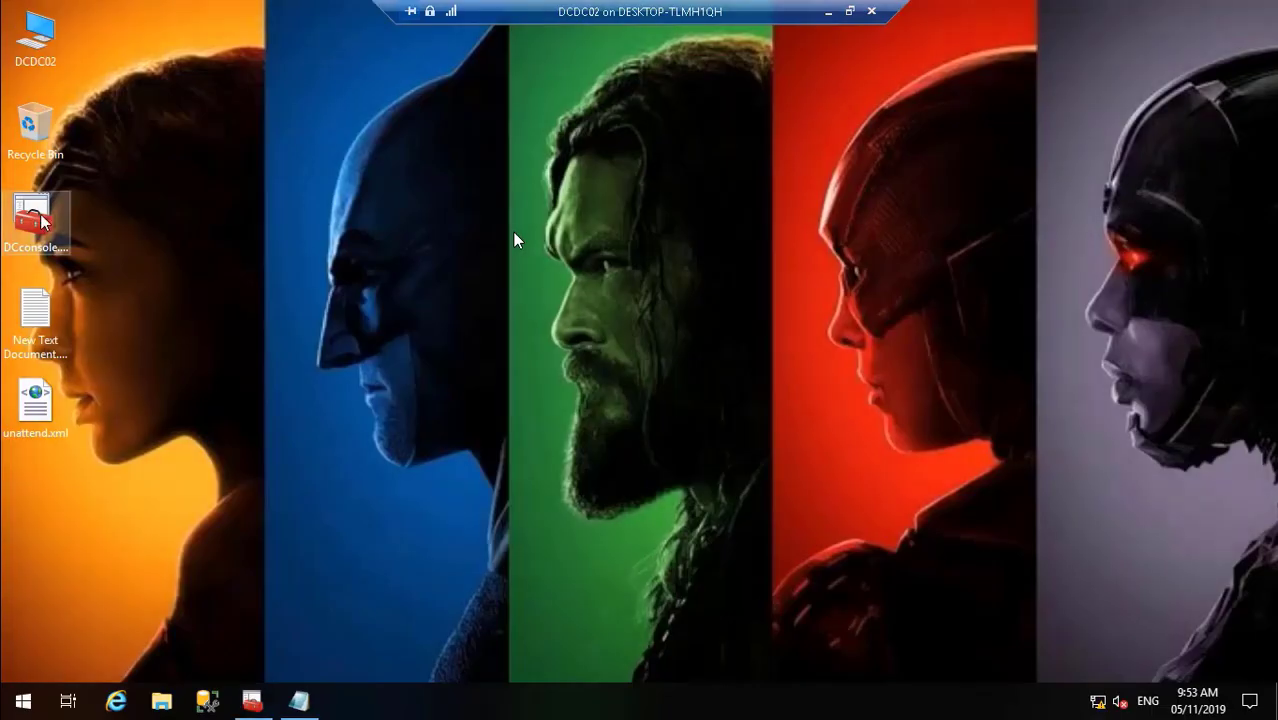
- Permanently delete MININT-FTE0UUA and BDD.log from D:\DeploymentLogs, then close Explorer
{"action": "double_click", "coordinate": [40, 38]}
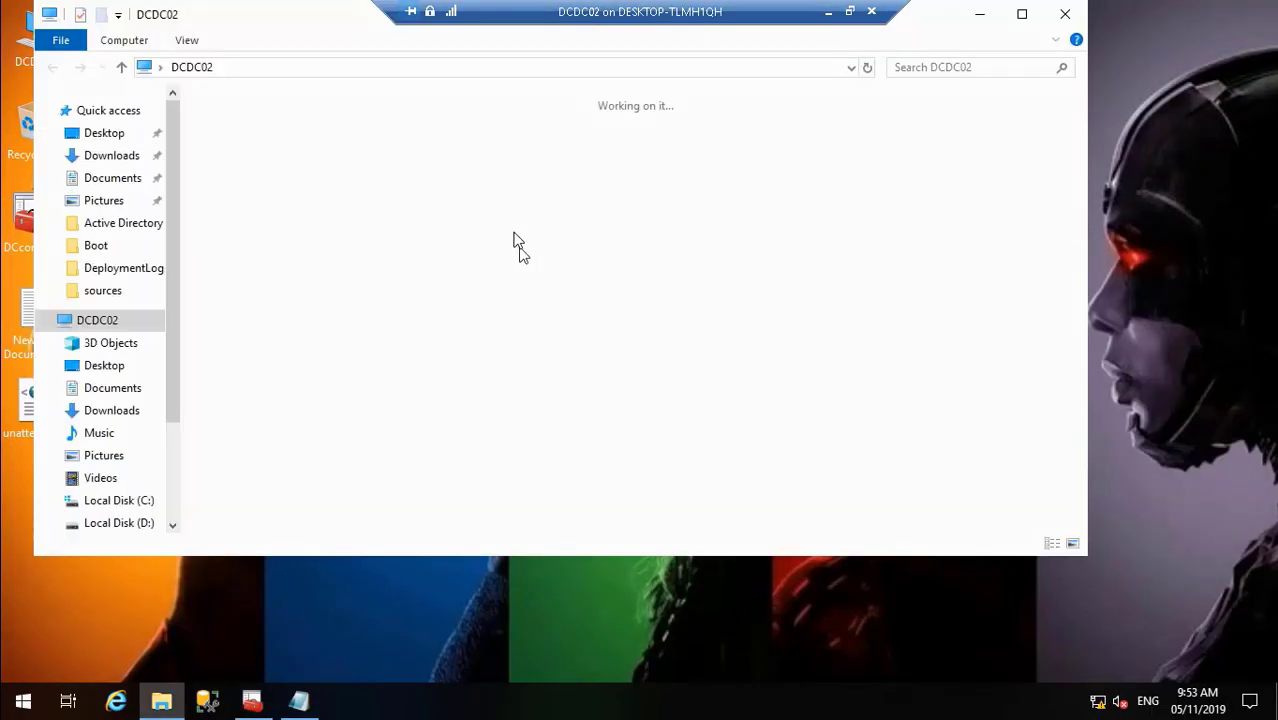
{"action": "double_click", "coordinate": [755, 322]}
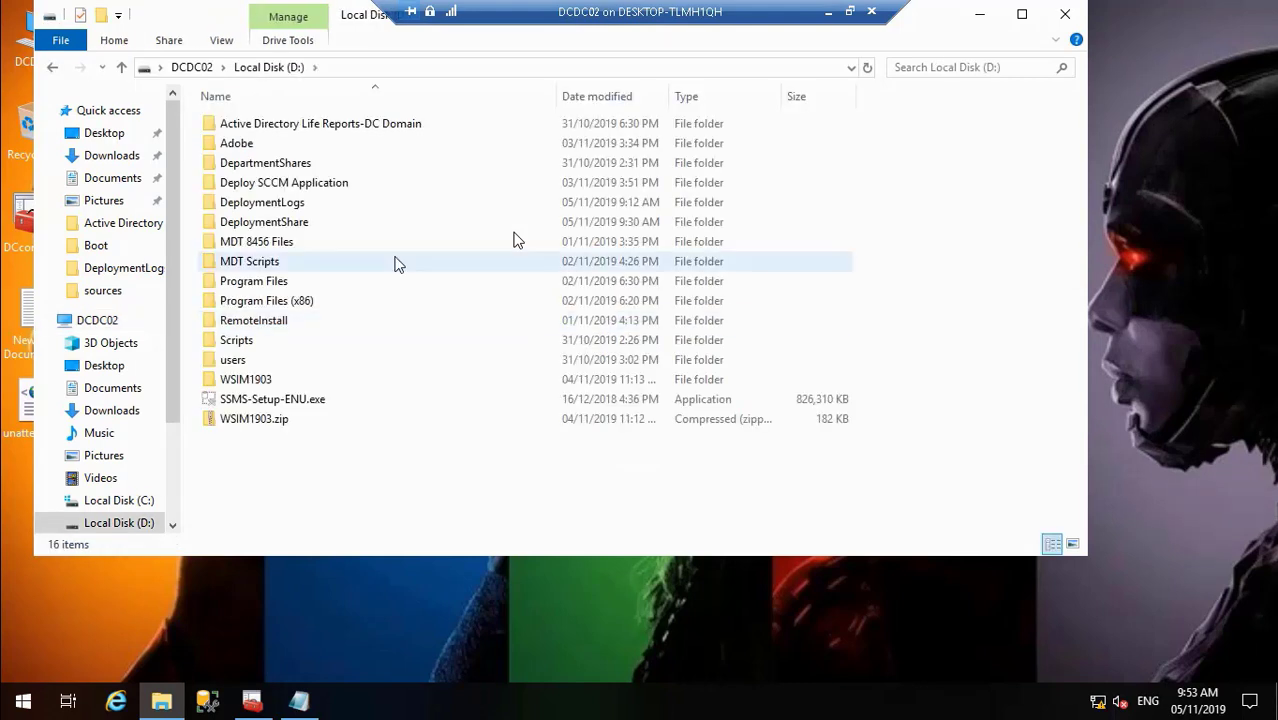
{"action": "double_click", "coordinate": [289, 207]}
{"action": "left_click", "coordinate": [301, 127]}
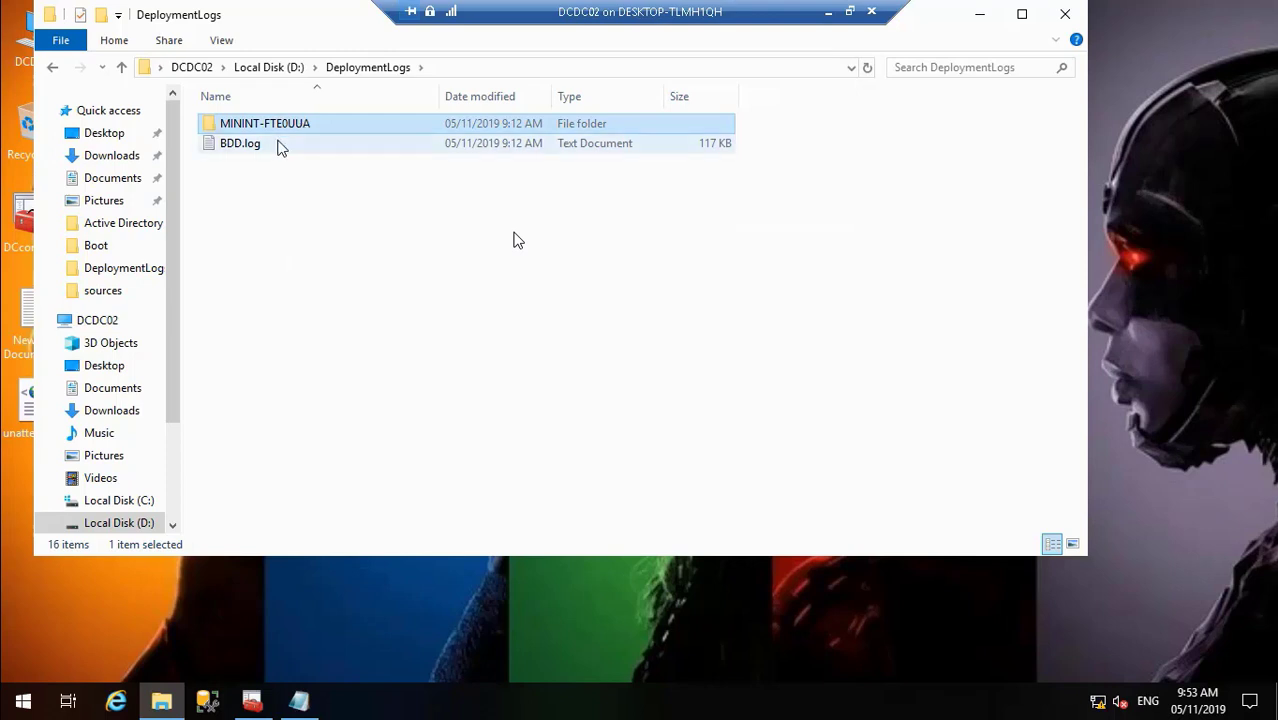
{"action": "key", "text": "shift+Delete"}
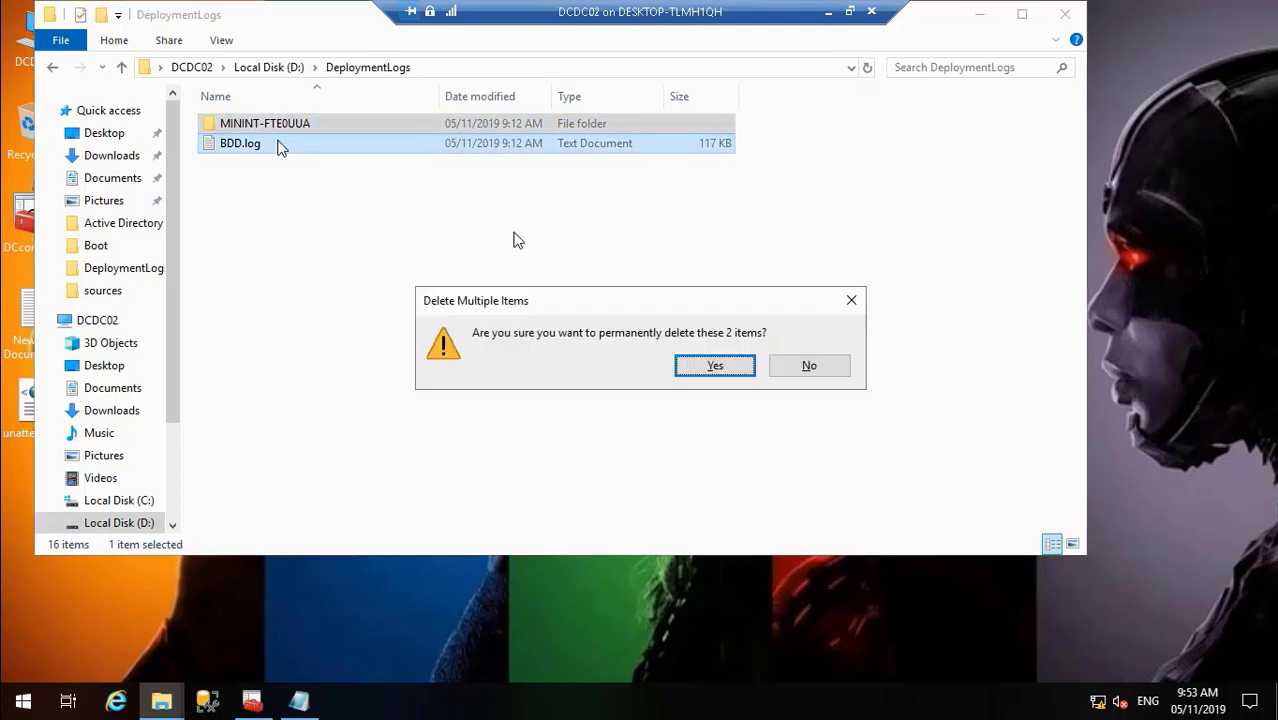
{"action": "left_click", "coordinate": [710, 366]}
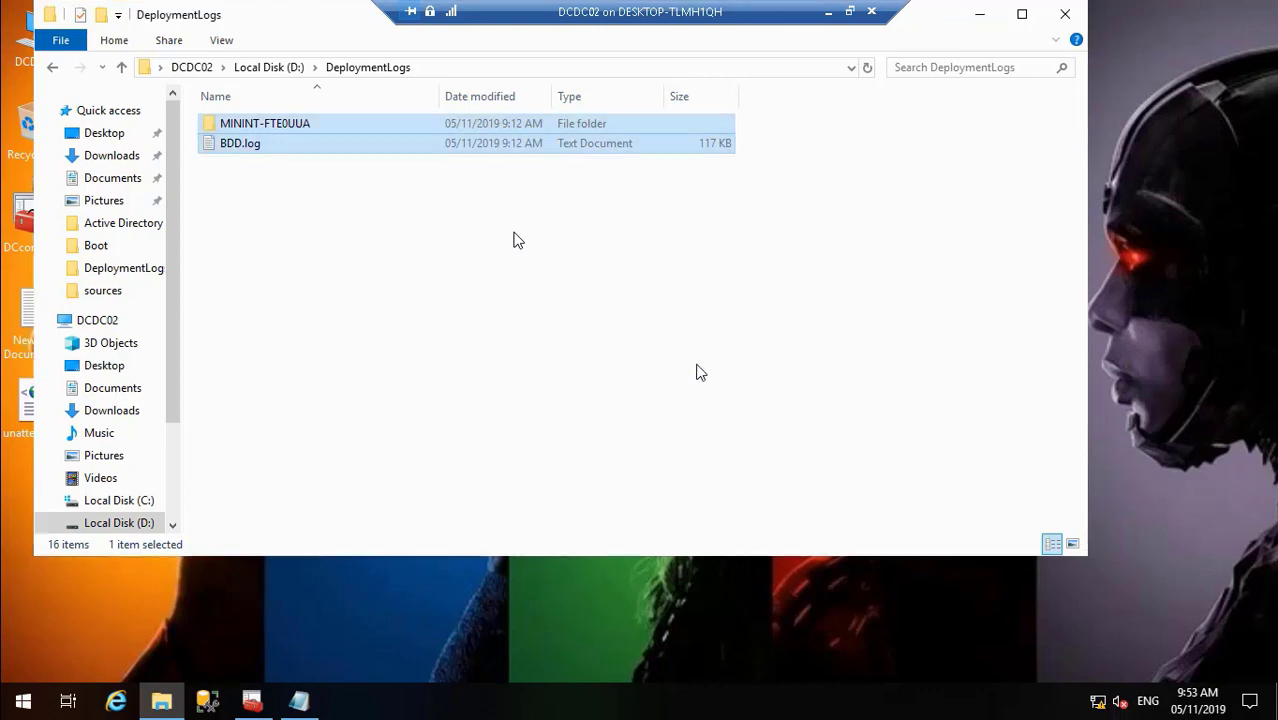
{"action": "left_click", "coordinate": [1066, 15]}
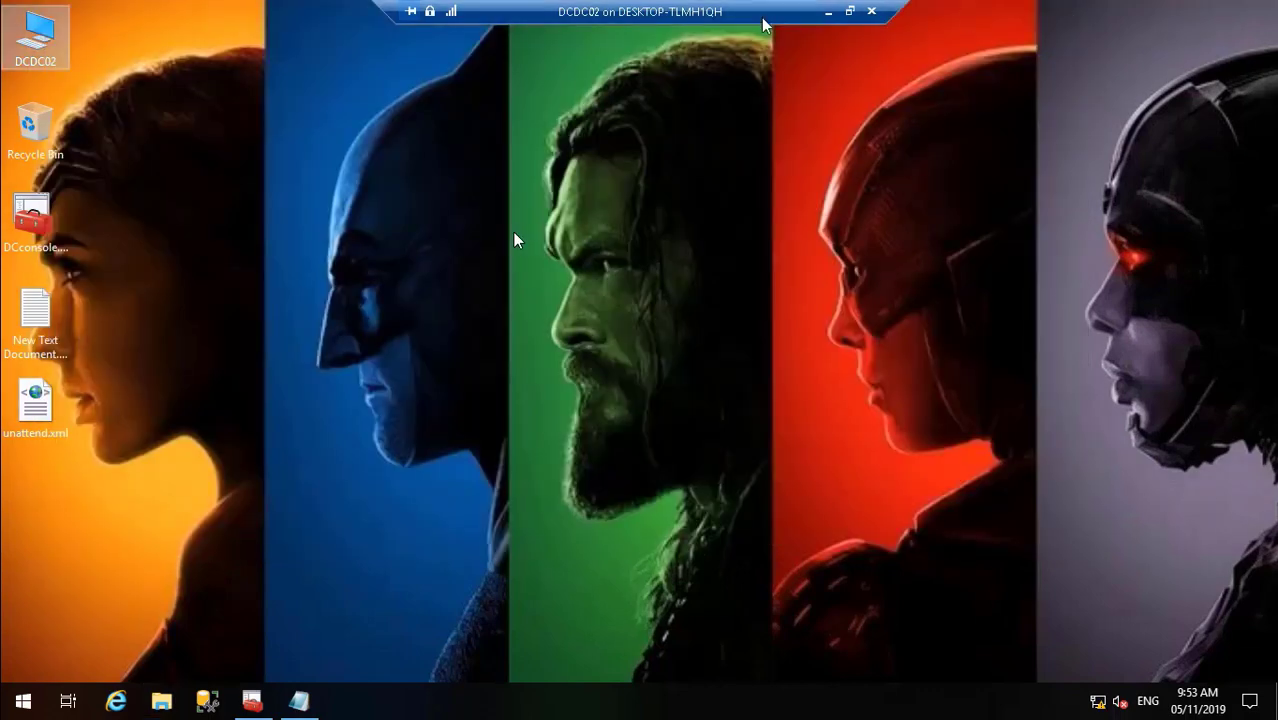
{"action": "left_click", "coordinate": [826, 12]}
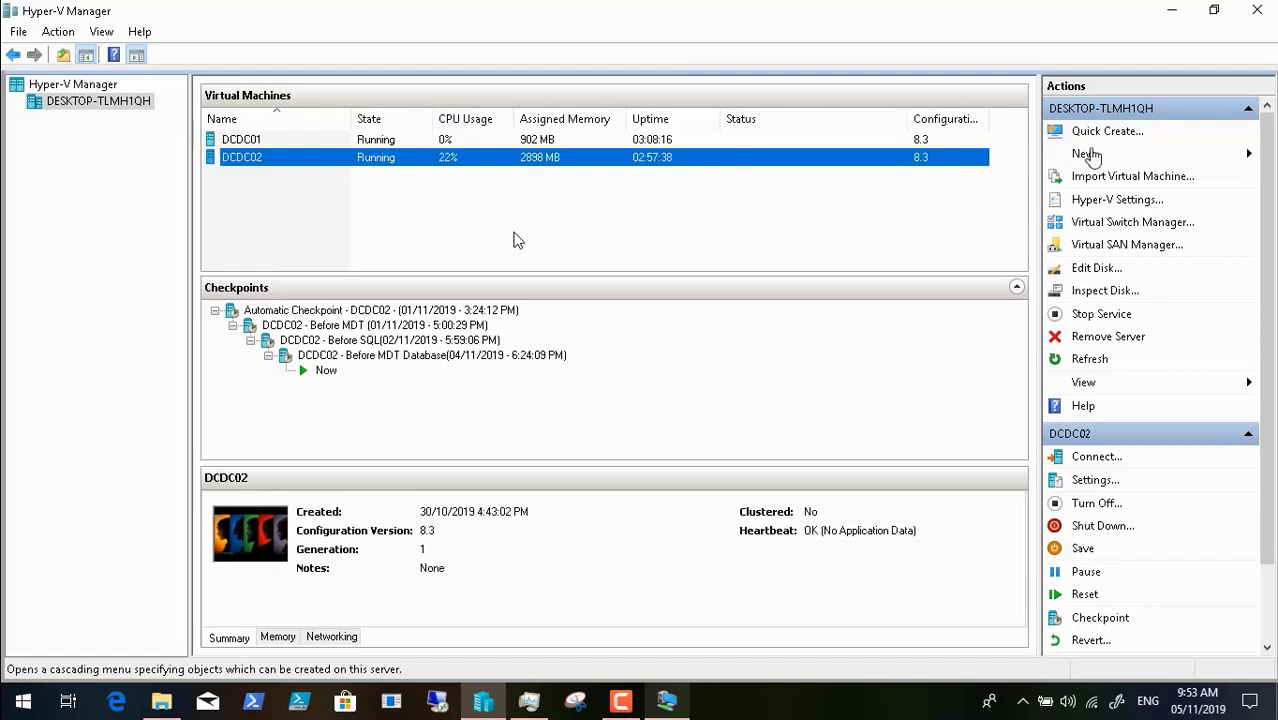
- Start a new Generation 1 virtual machine named PCDC01 in the New Virtual Machine Wizard
{"action": "left_click", "coordinate": [1120, 155]}
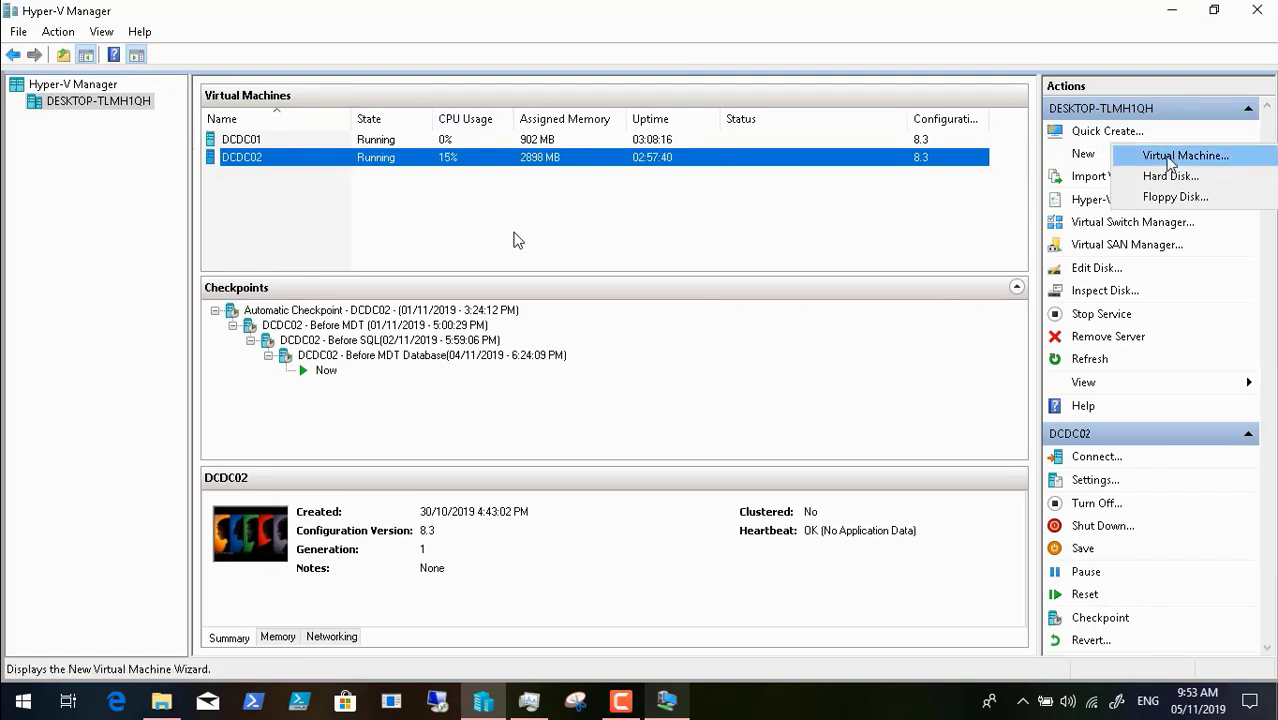
{"action": "left_click", "coordinate": [1170, 163]}
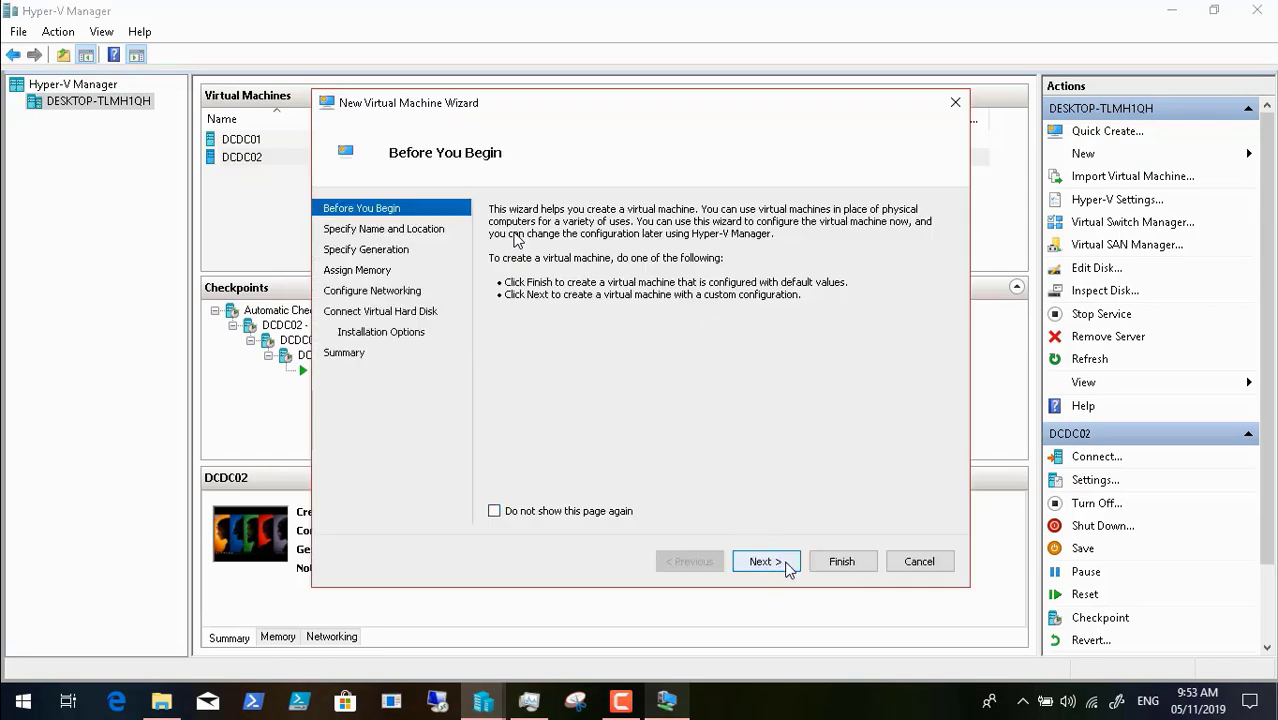
{"action": "left_click", "coordinate": [765, 562]}
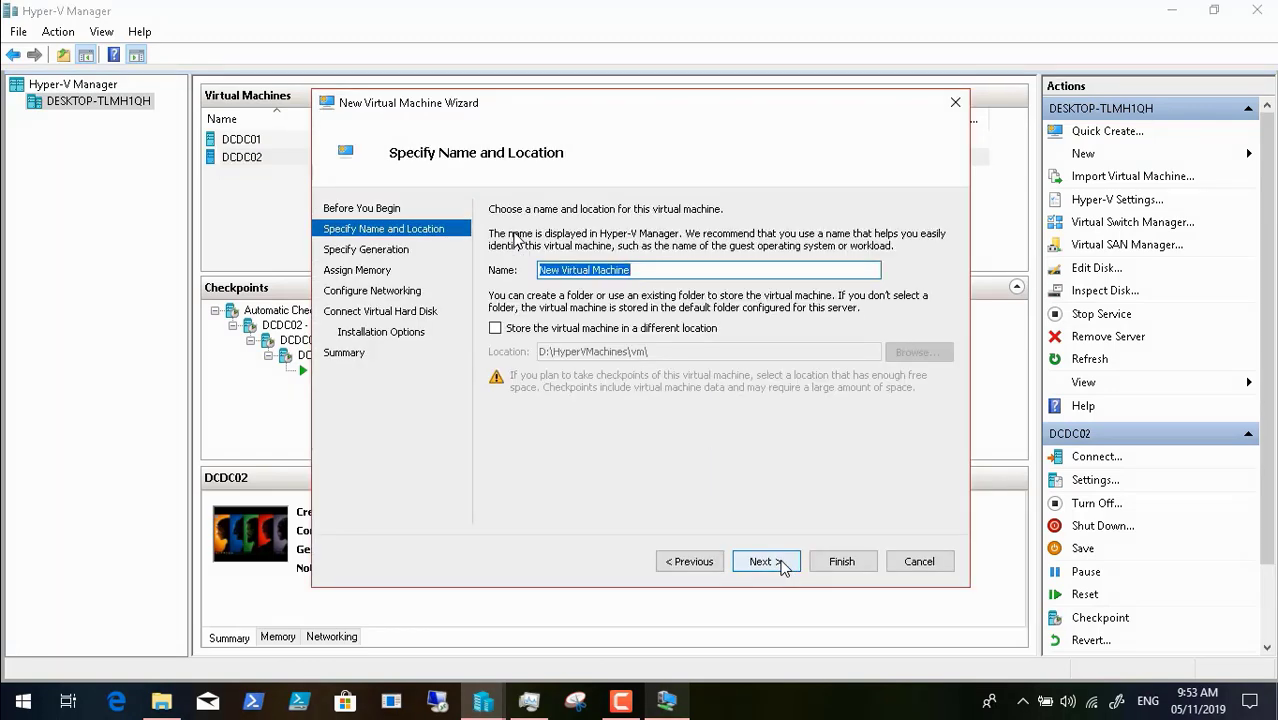
{"action": "key", "text": "BackSpace"}
{"action": "type", "text": "PCDC01"}
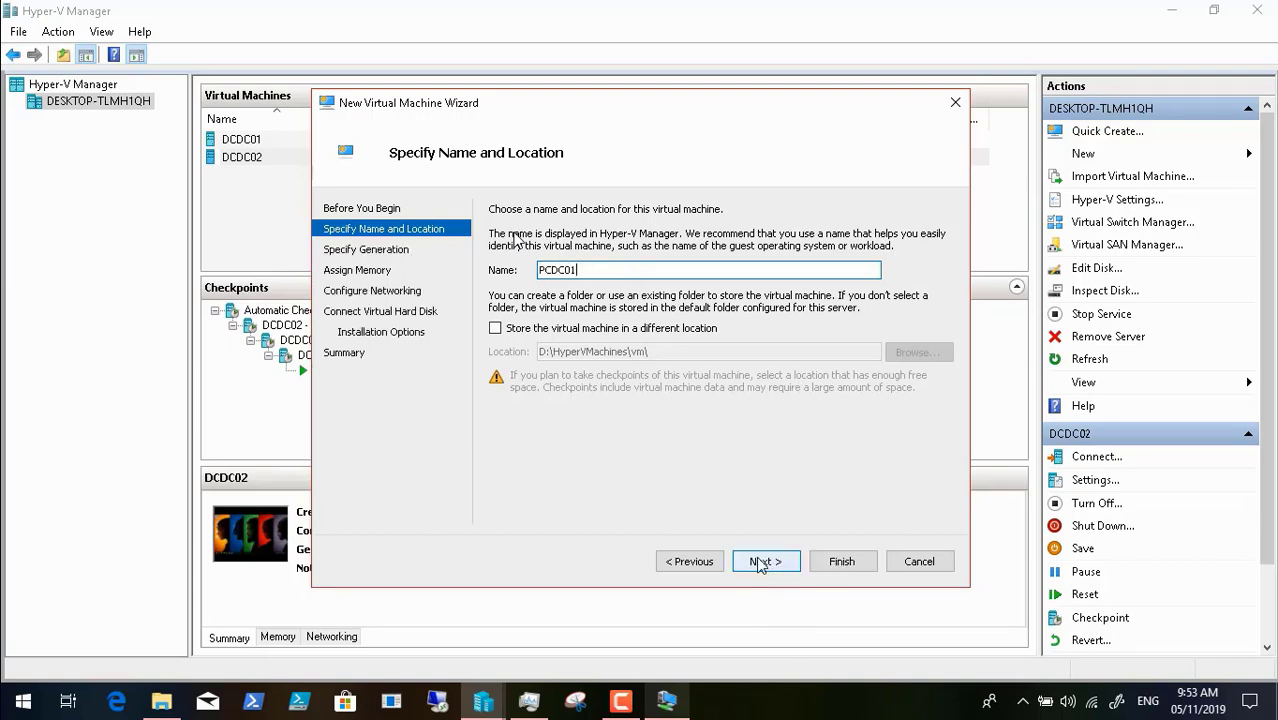
{"action": "left_click", "coordinate": [758, 562]}
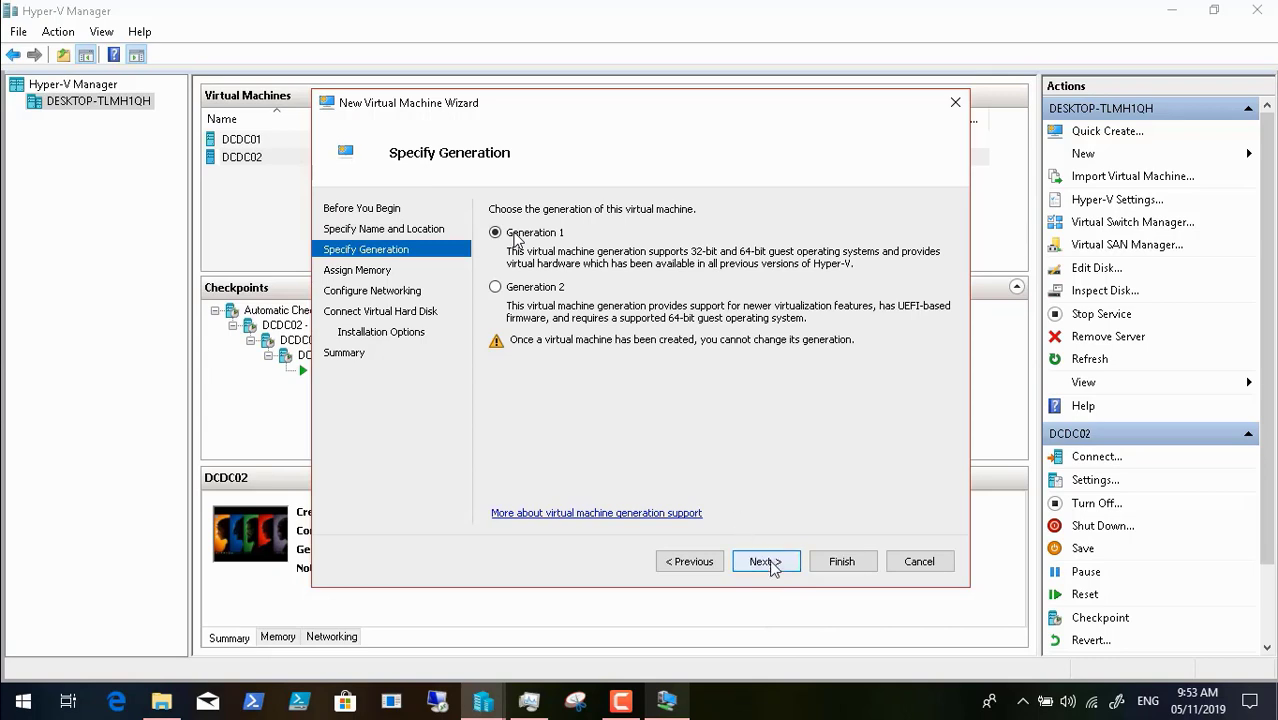
{"action": "left_click", "coordinate": [764, 562]}
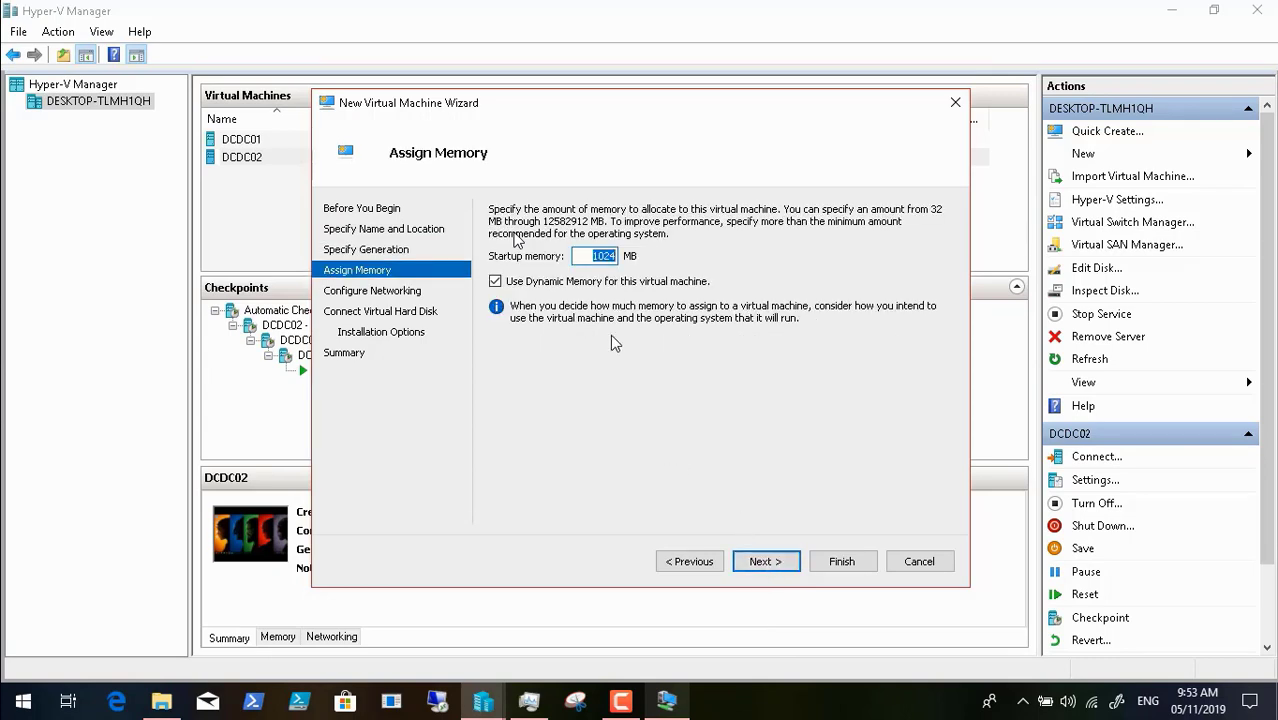
- Set startup memory to 2024 and connect the network adapter to DCInternalSwitch
{"action": "left_click", "coordinate": [598, 255]}
{"action": "key", "text": "BackSpace"}
{"action": "type", "text": "2"}
{"action": "left_click", "coordinate": [766, 562]}
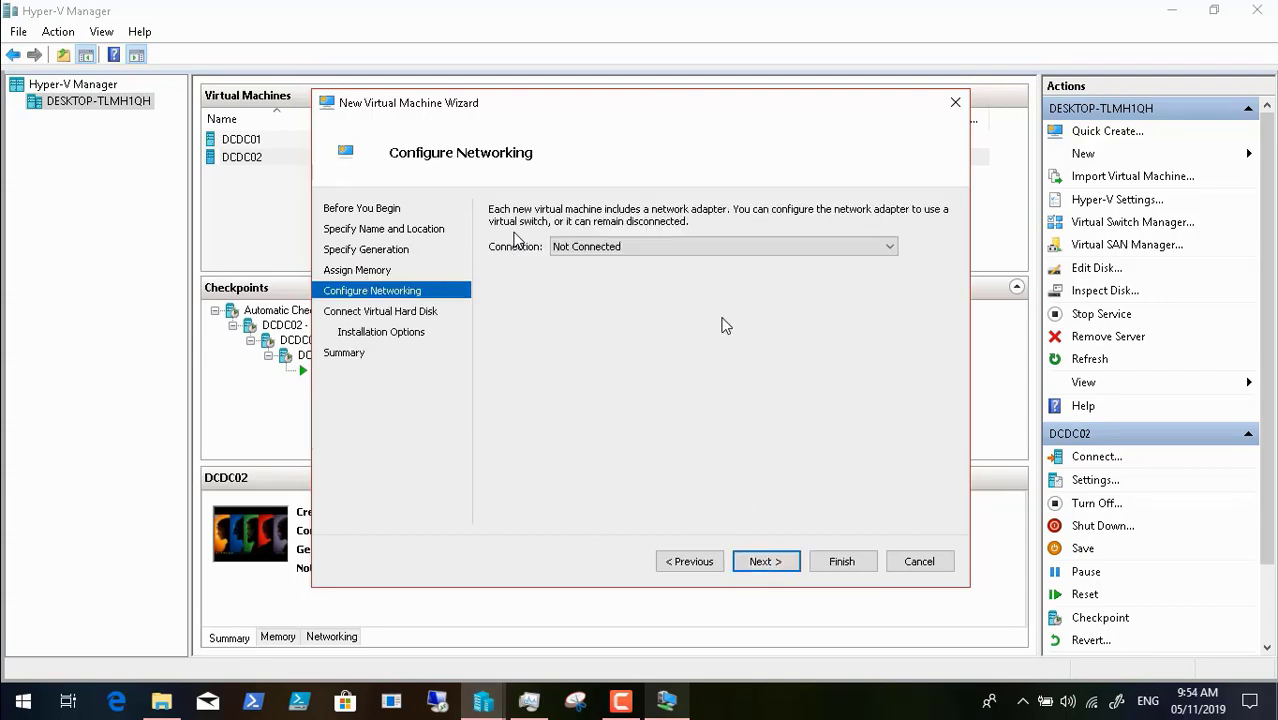
{"action": "left_click", "coordinate": [726, 246]}
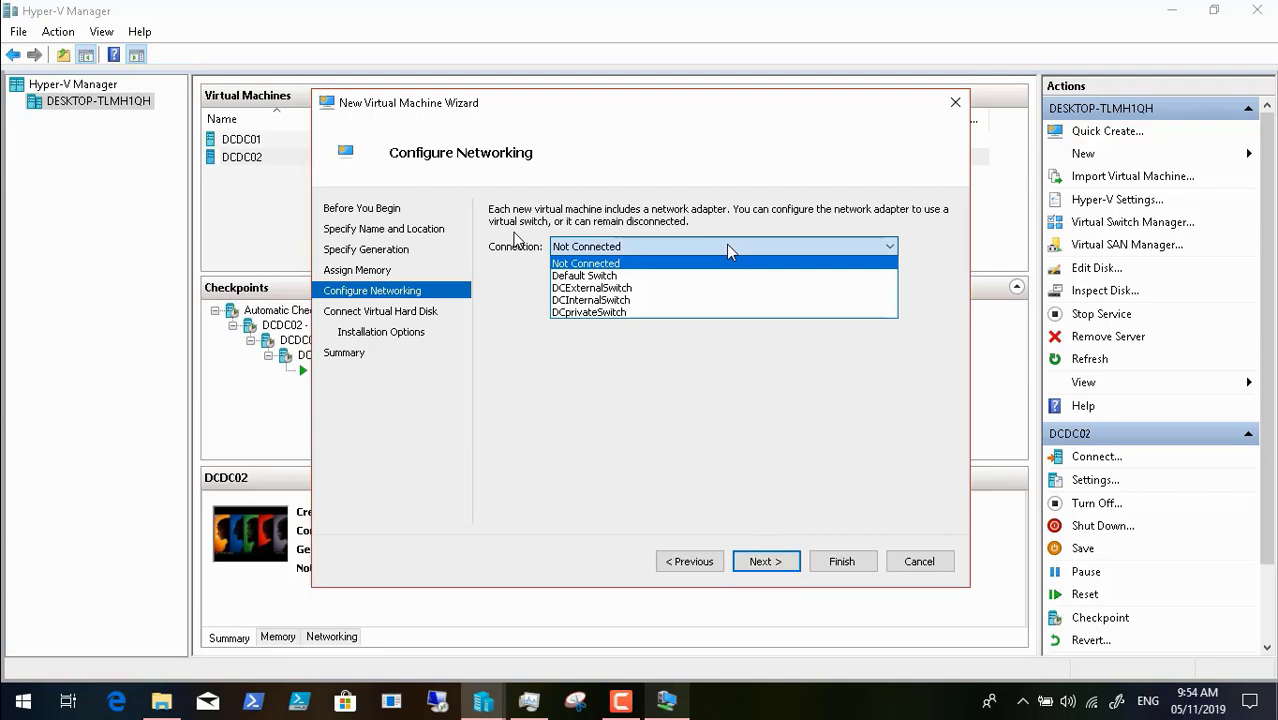
{"action": "left_click", "coordinate": [700, 300]}
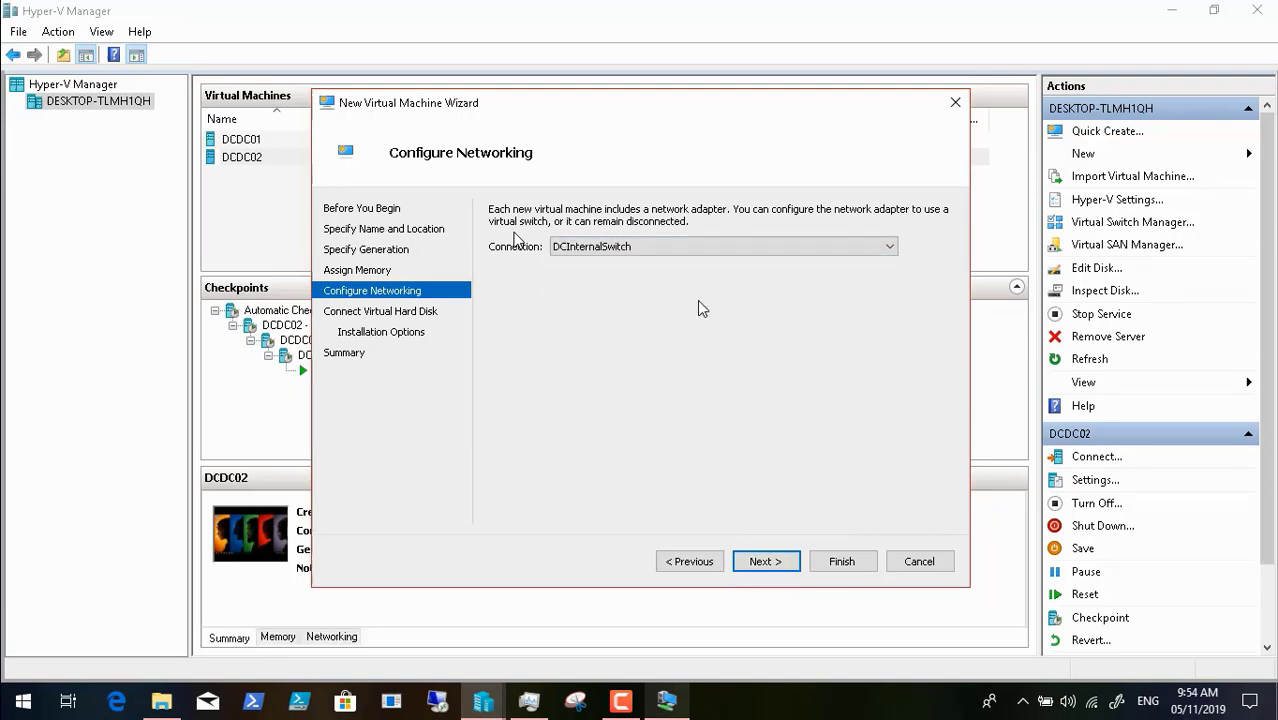
{"action": "left_click", "coordinate": [765, 561]}
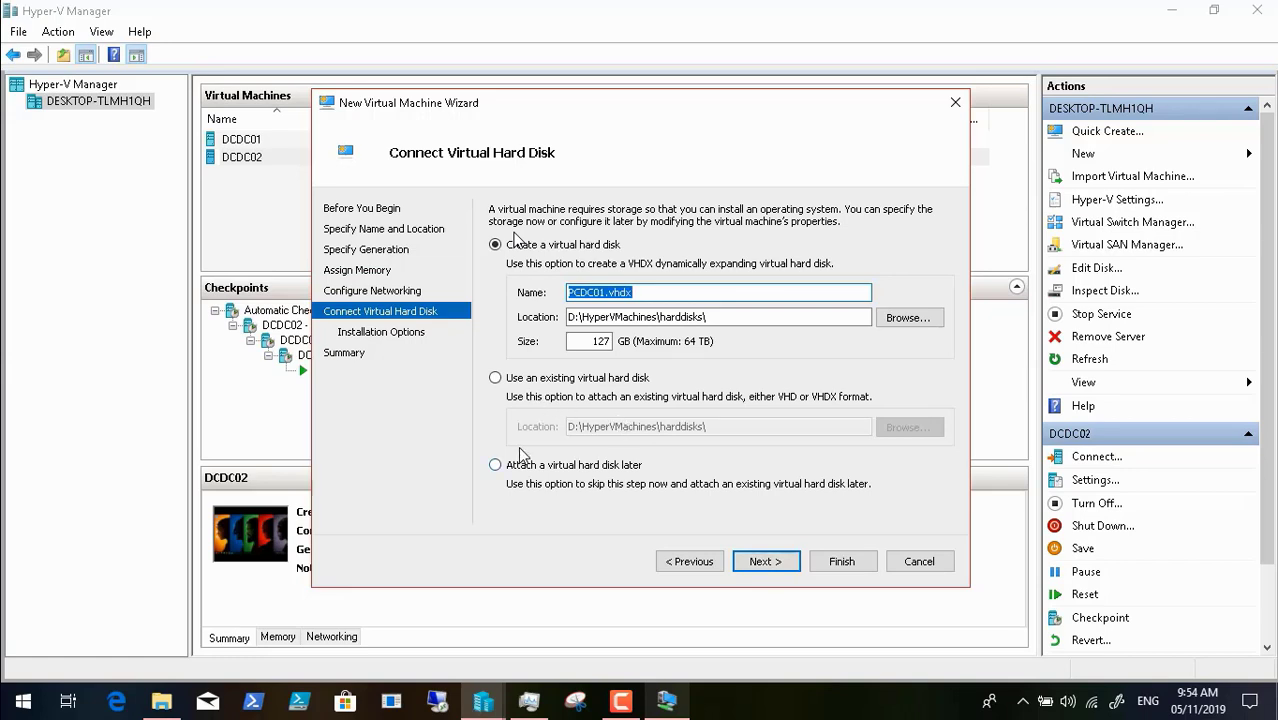
- Size the virtual hard disk at 200 GB, finish the wizard, and close the disk creation error
{"action": "double_click", "coordinate": [601, 341]}
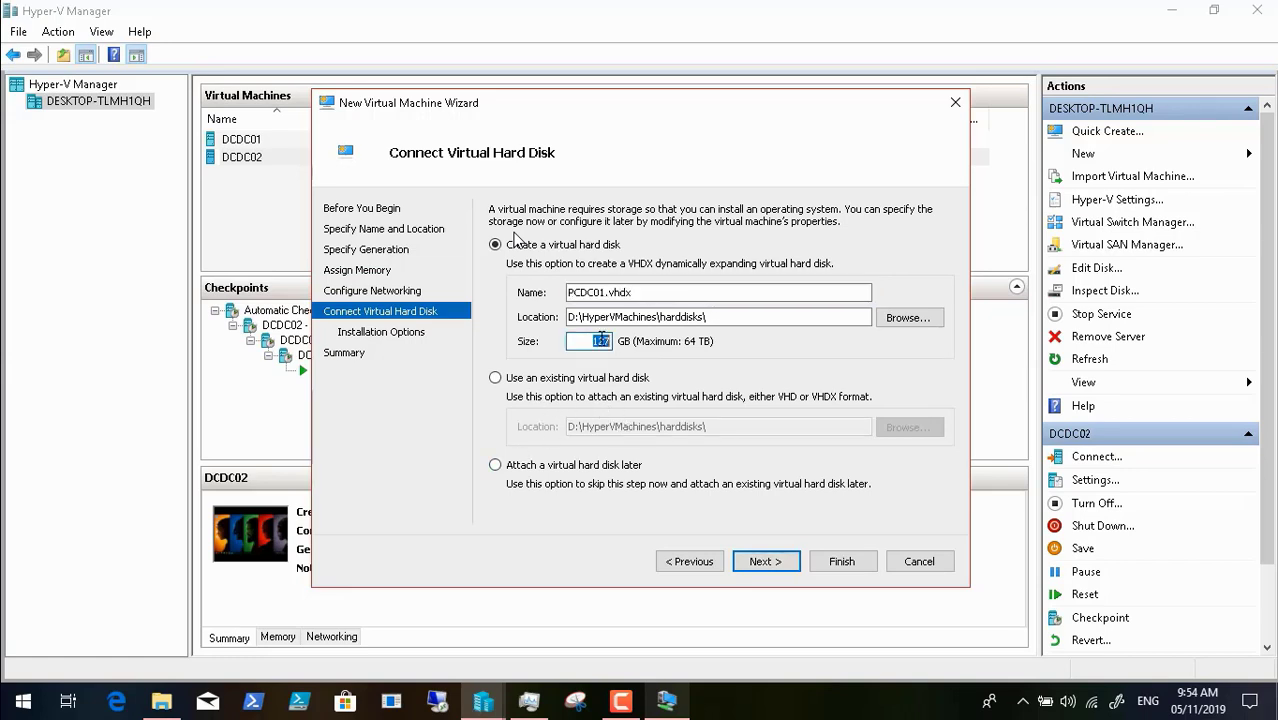
{"action": "type", "text": "200"}
{"action": "left_click", "coordinate": [759, 561]}
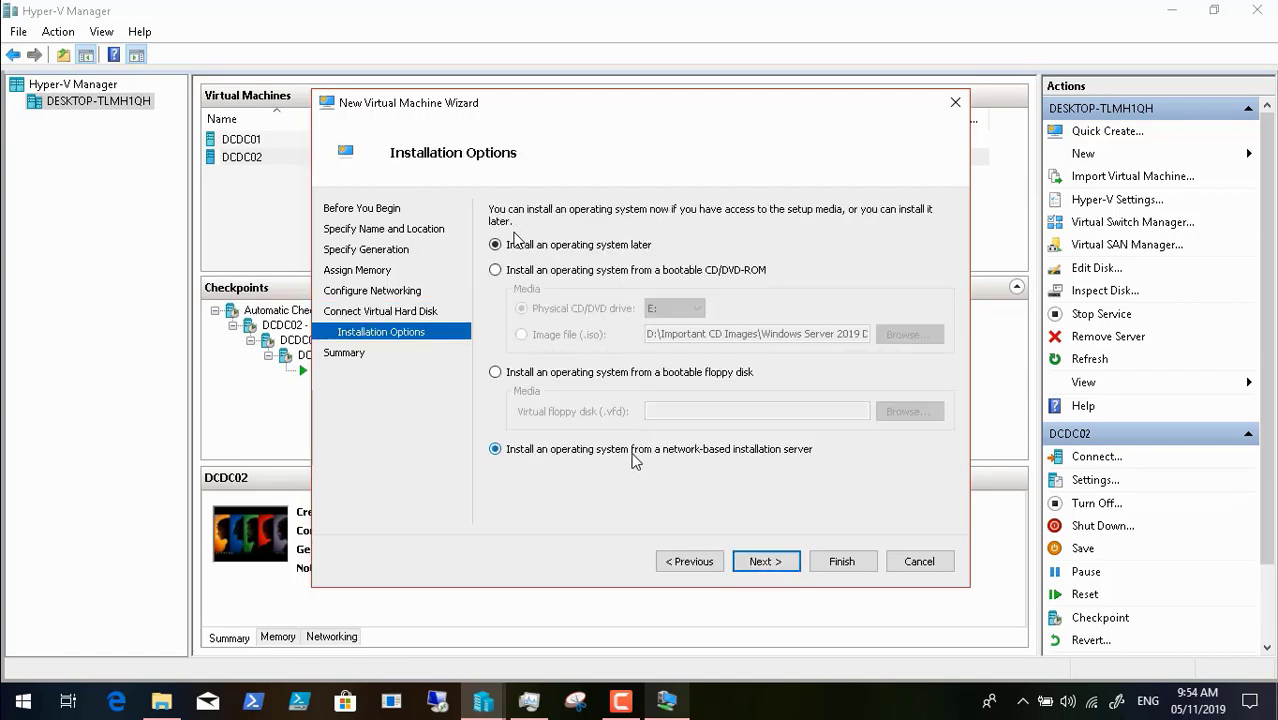
{"action": "left_click", "coordinate": [762, 556]}
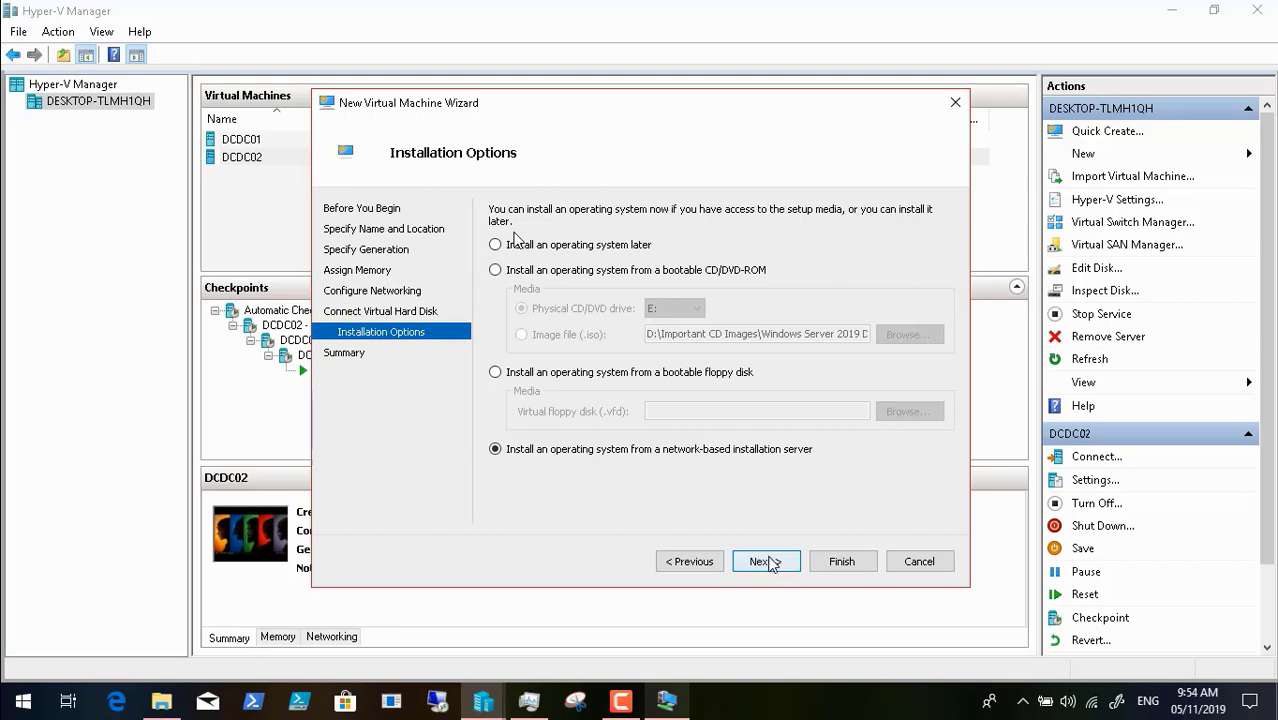
{"action": "left_click", "coordinate": [846, 562]}
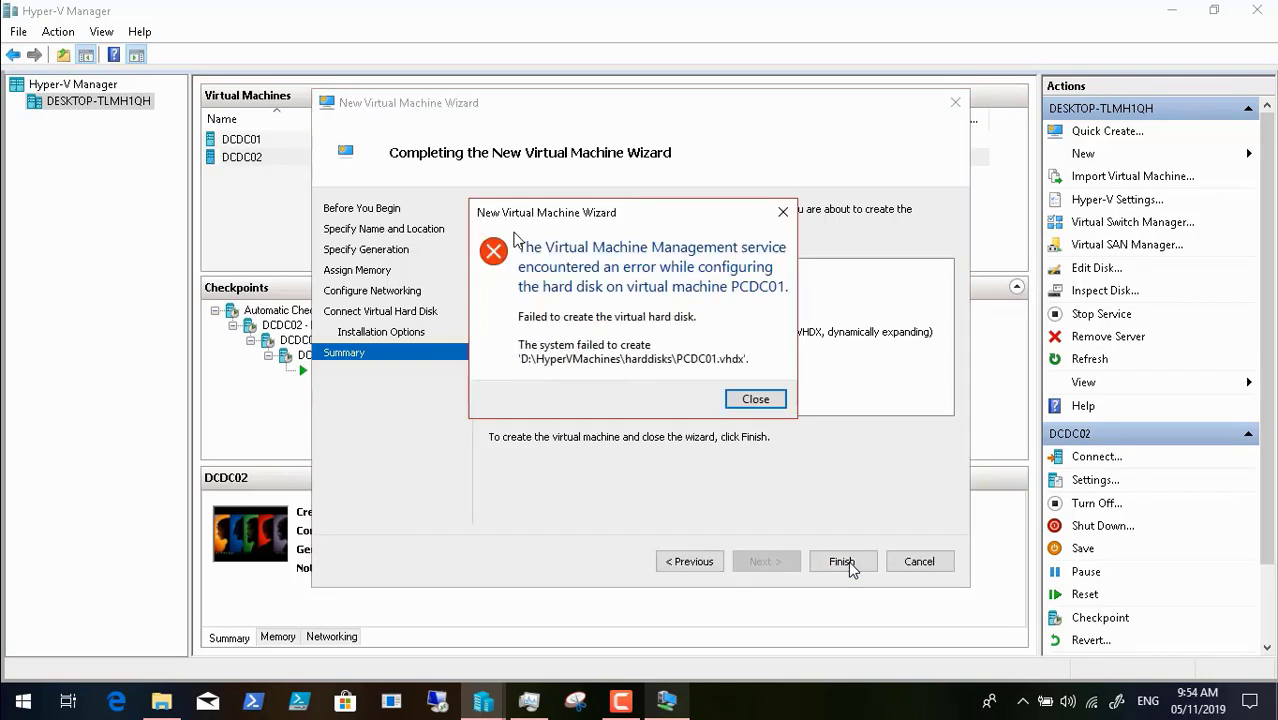
{"action": "left_click", "coordinate": [762, 400]}
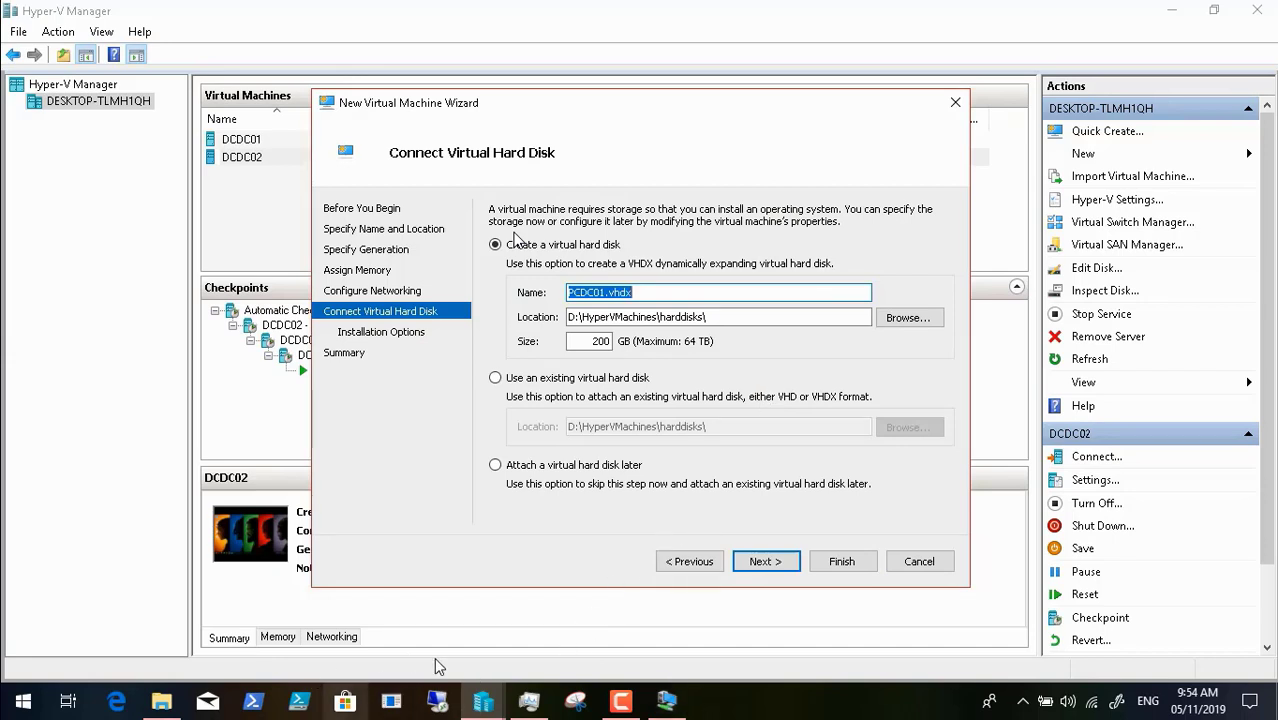
- In File Explorer, browse to D:\HyperVMachines\harddisks
{"action": "left_click", "coordinate": [161, 701]}
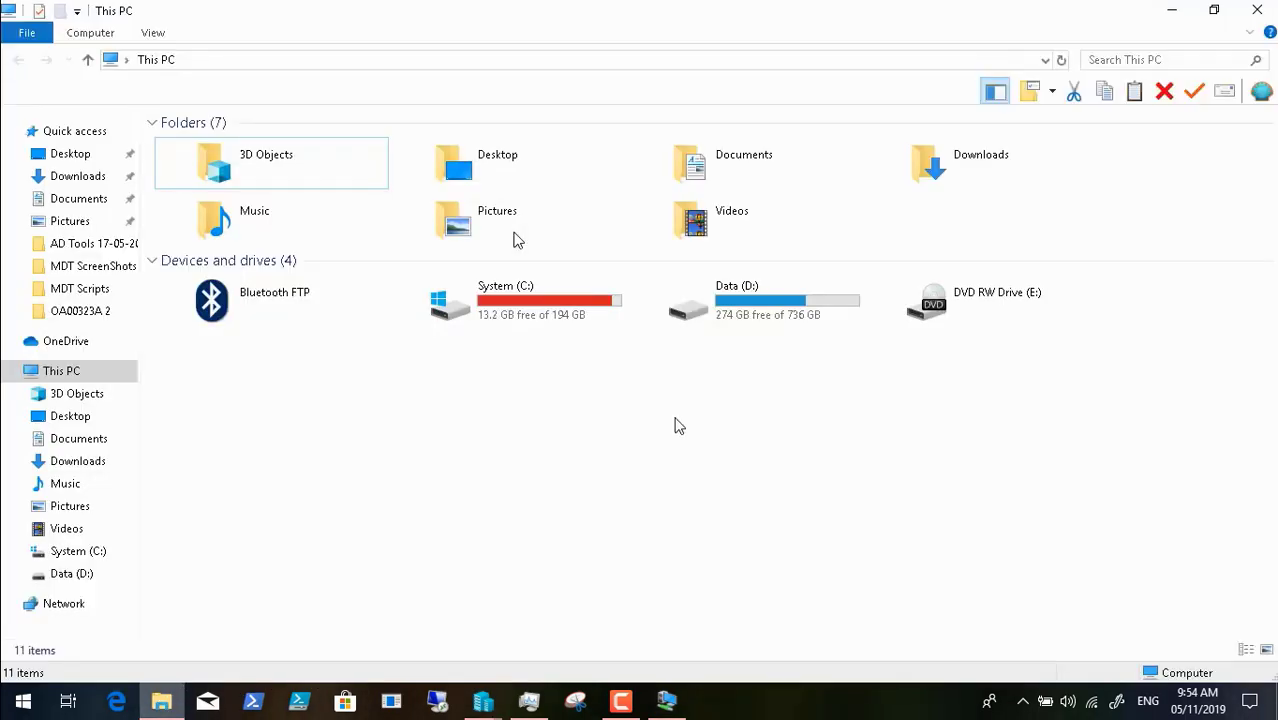
{"action": "left_click", "coordinate": [750, 316]}
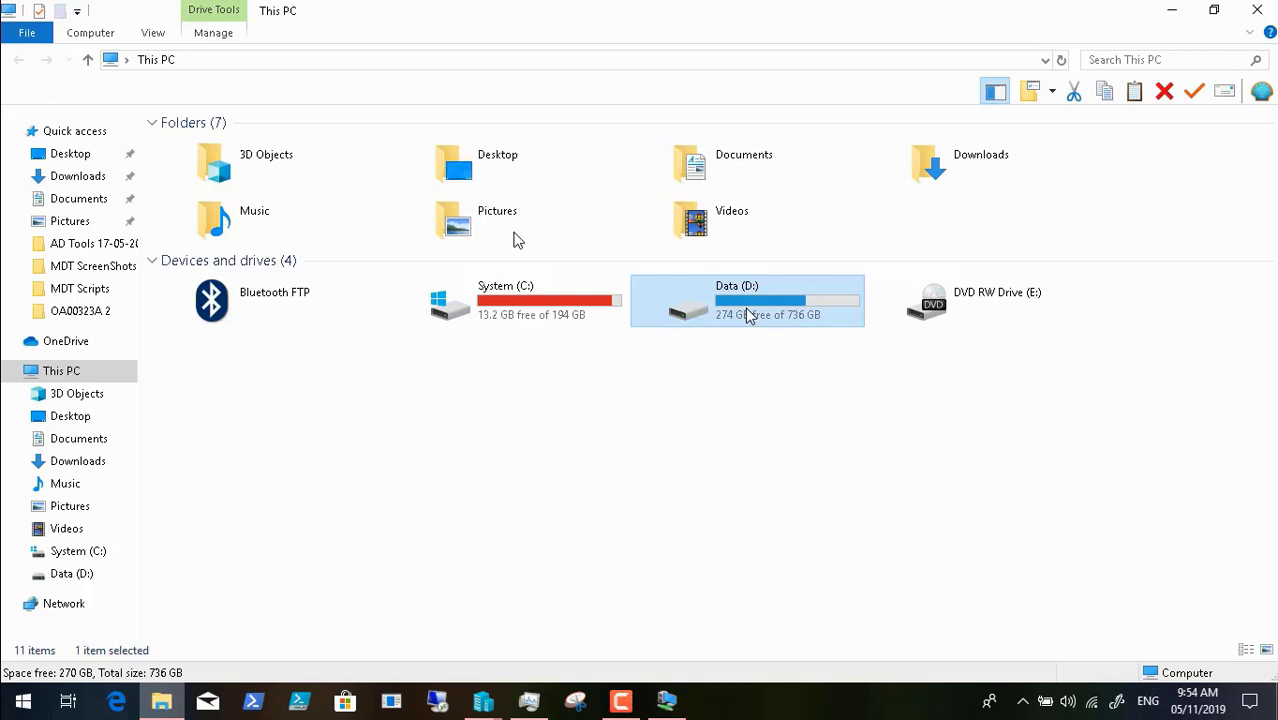
{"action": "double_click", "coordinate": [750, 316]}
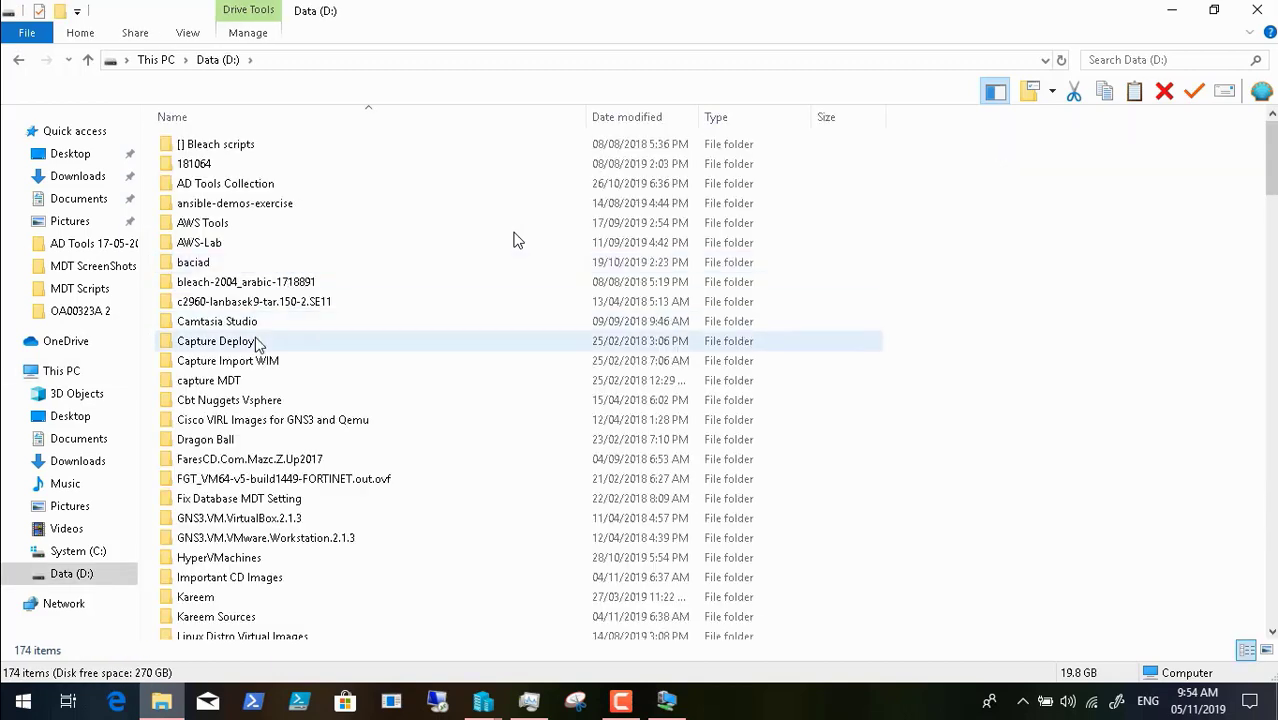
{"action": "left_click", "coordinate": [240, 422]}
{"action": "key", "text": "h"}
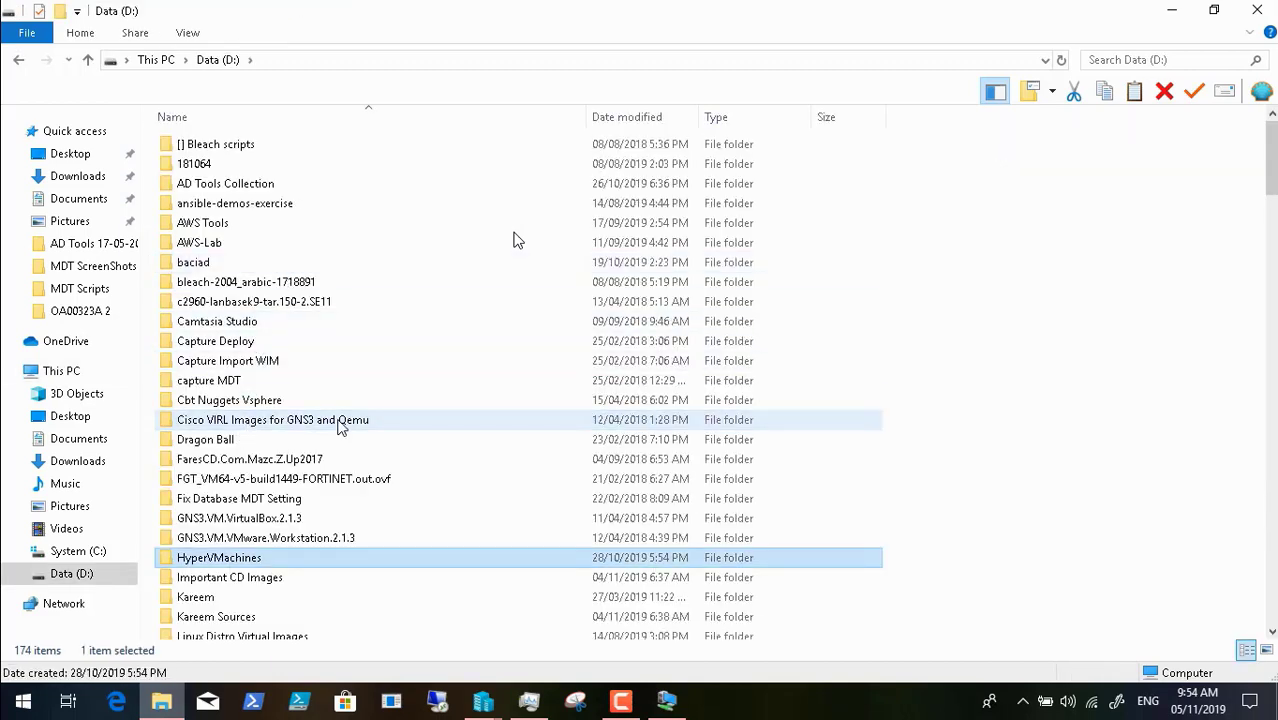
{"action": "double_click", "coordinate": [258, 557]}
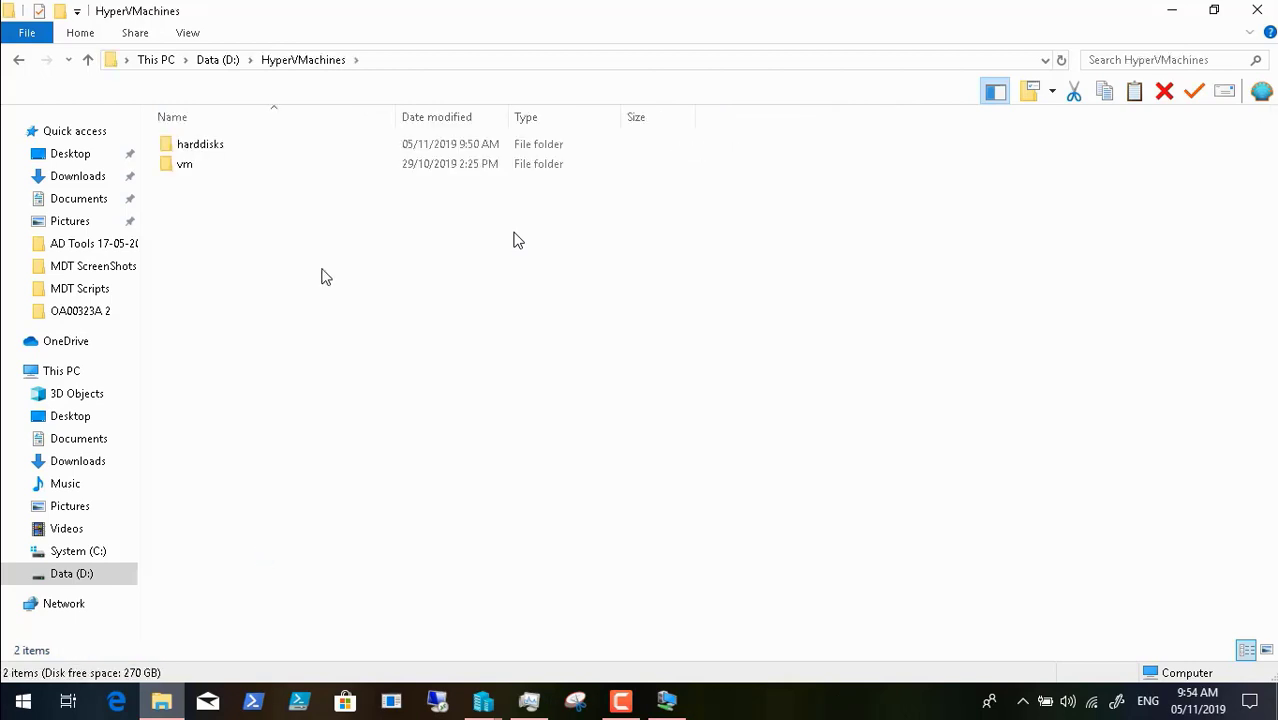
{"action": "double_click", "coordinate": [249, 146]}
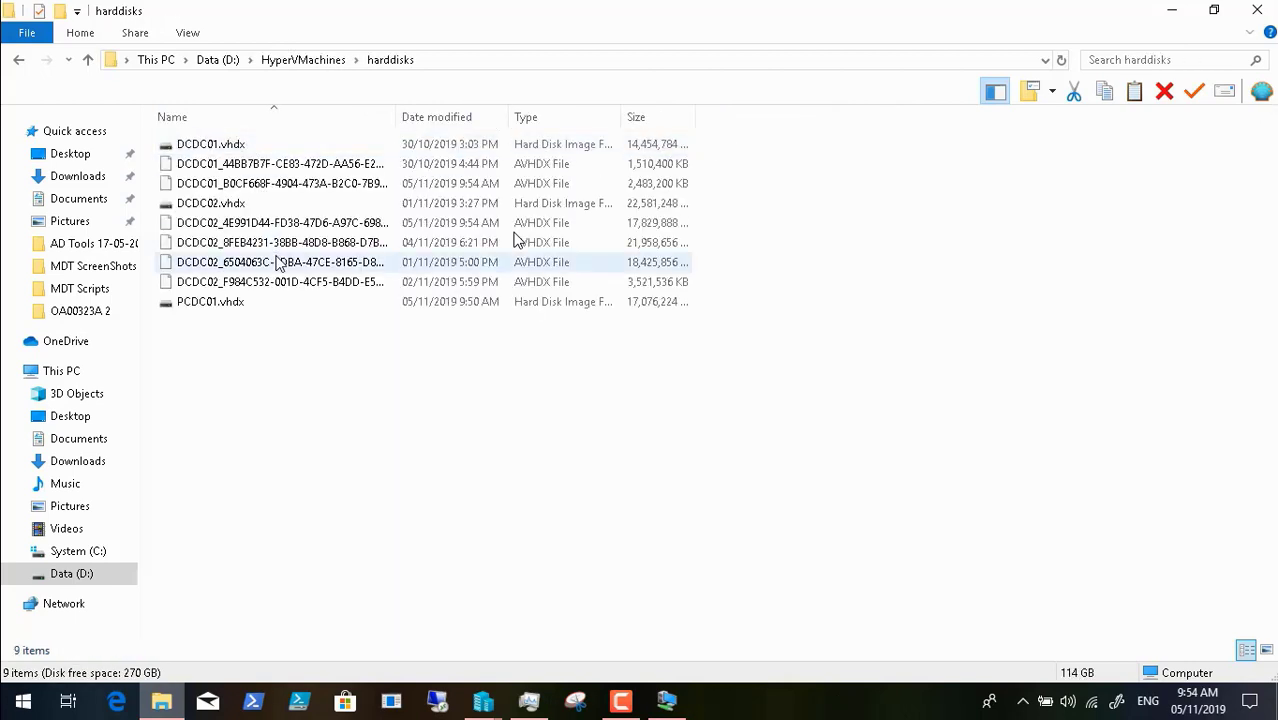
- Permanently delete the old PCDC01.vhdx with Shift+Delete, then close File Explorer
{"action": "left_click", "coordinate": [224, 303]}
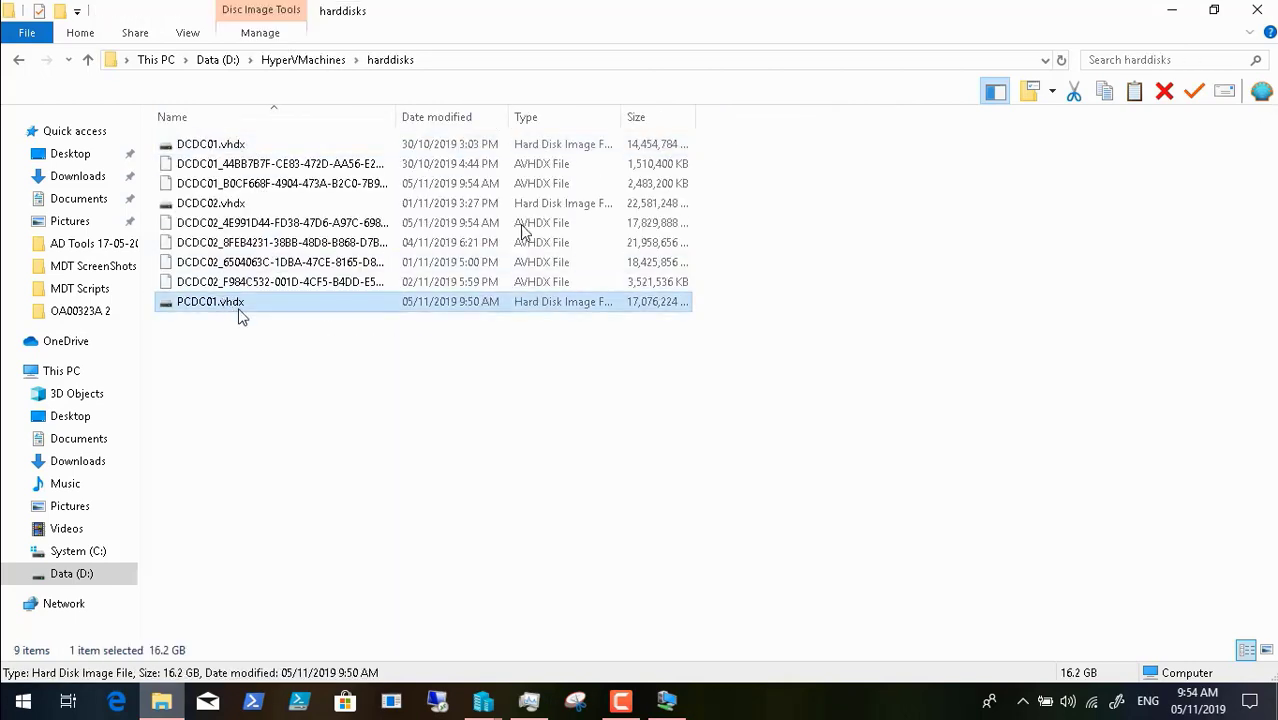
{"action": "key", "text": "shift+Delete"}
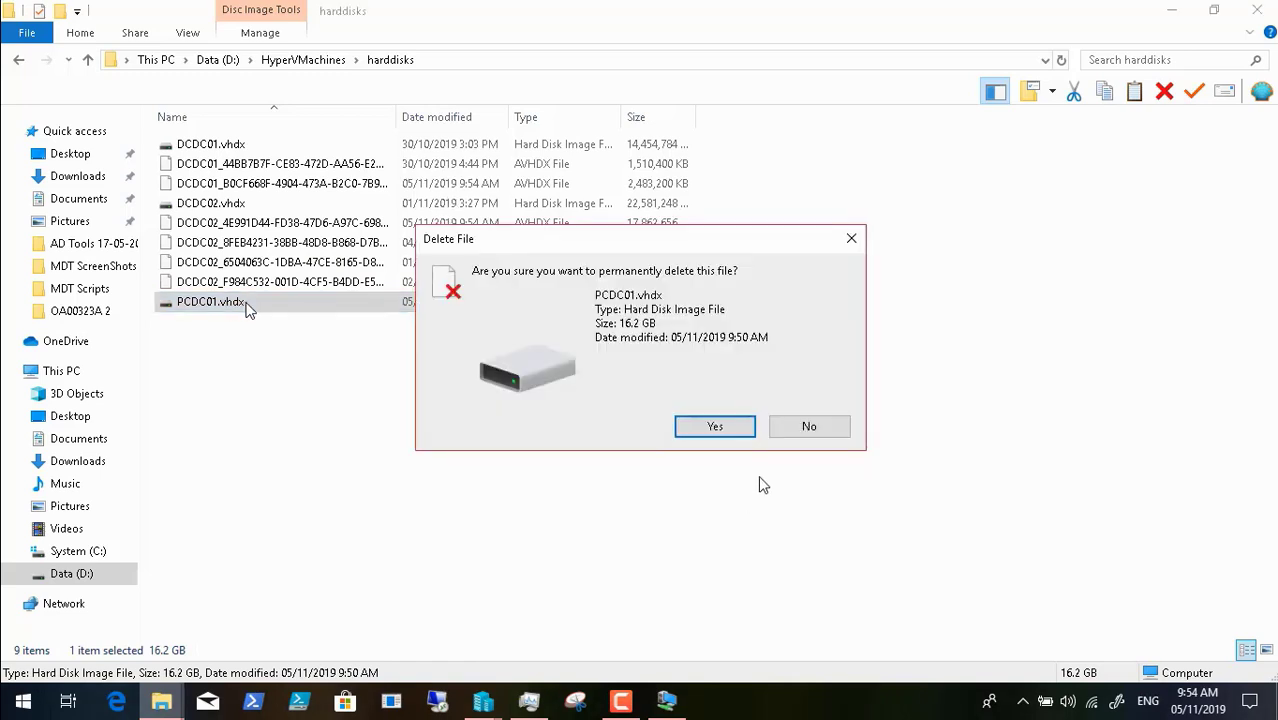
{"action": "left_click", "coordinate": [736, 433]}
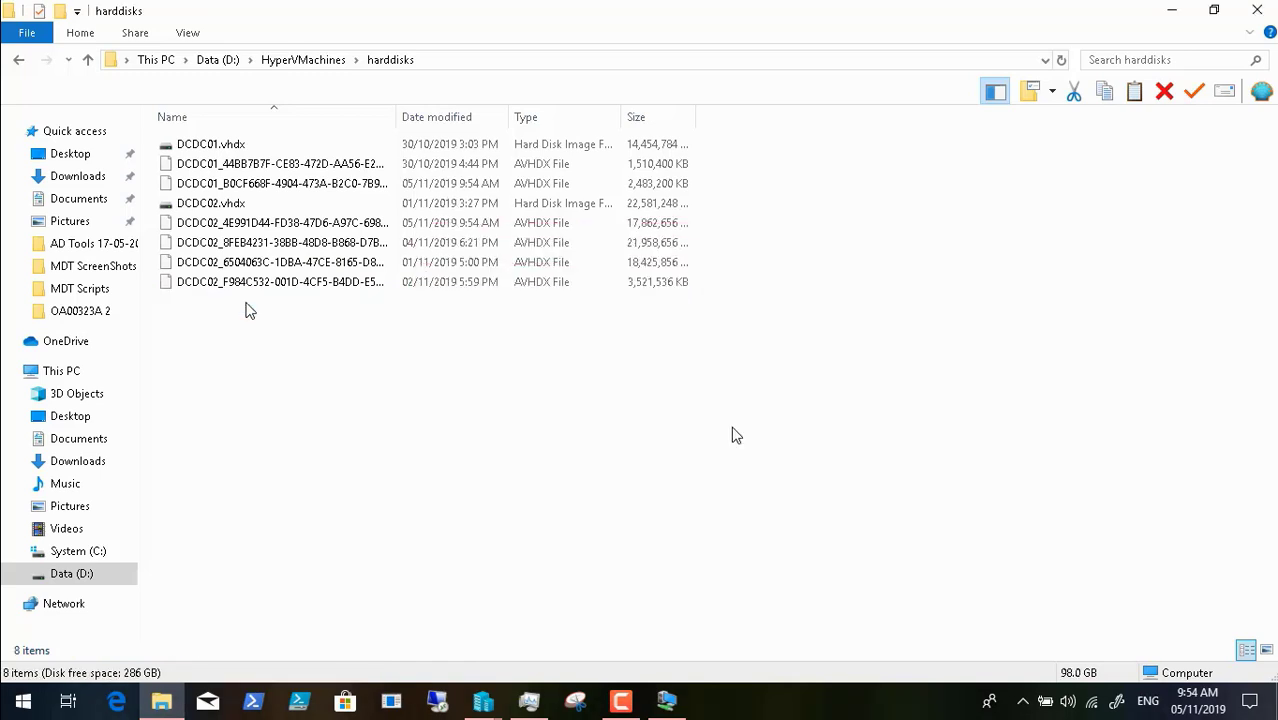
{"action": "left_click", "coordinate": [1258, 10]}
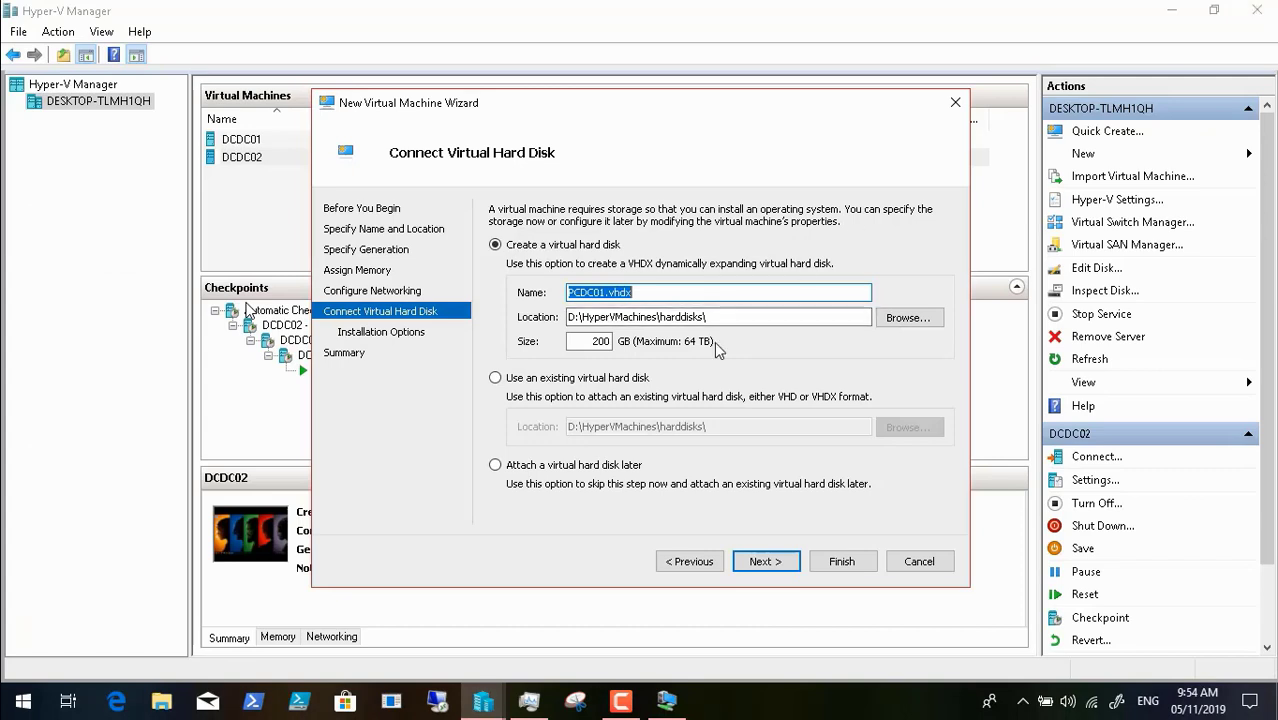
- Finish the wizard to create the Generation 1 PCDC01 machine, then return to DCDC02's desktop
{"action": "left_click", "coordinate": [766, 562]}
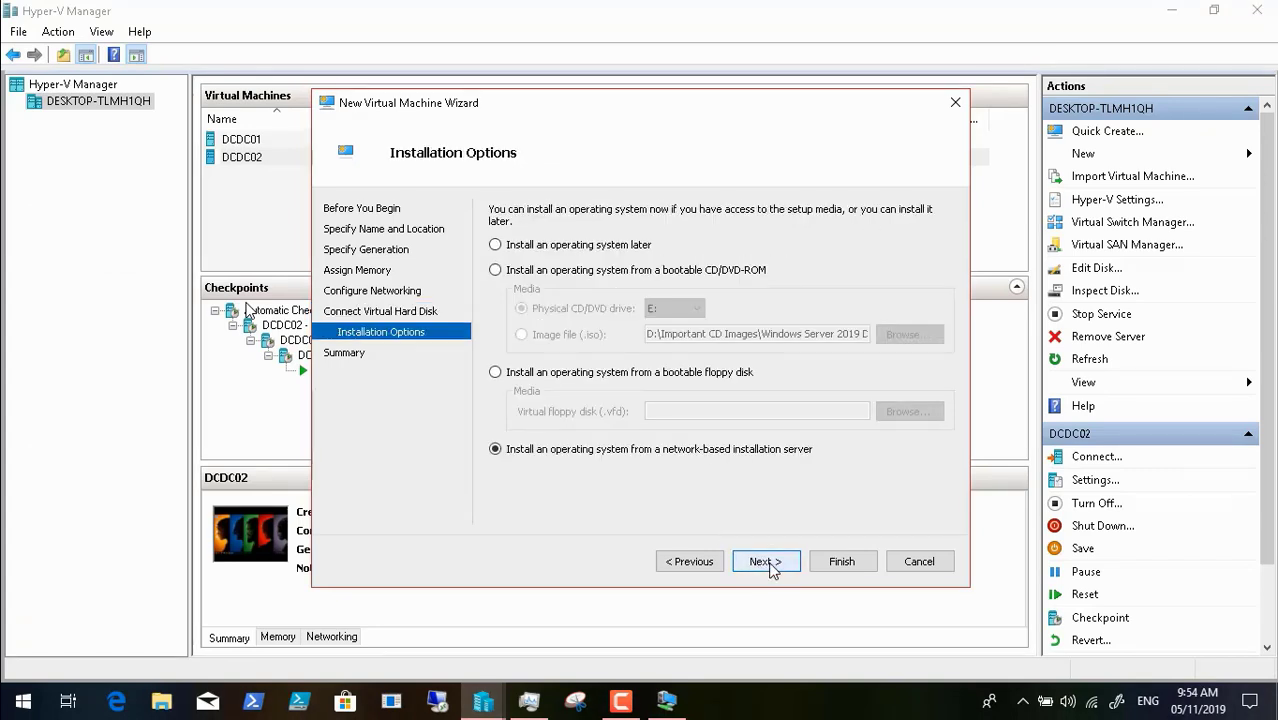
{"action": "left_click", "coordinate": [770, 563]}
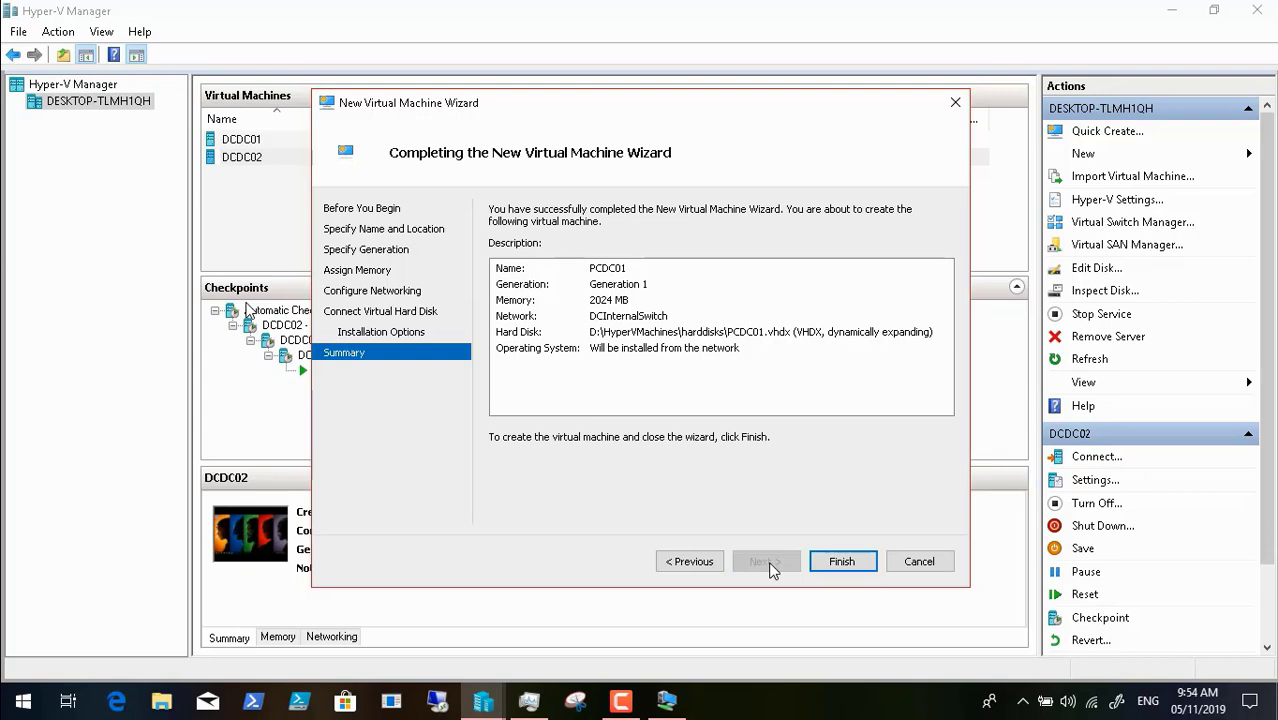
{"action": "left_click", "coordinate": [851, 560]}
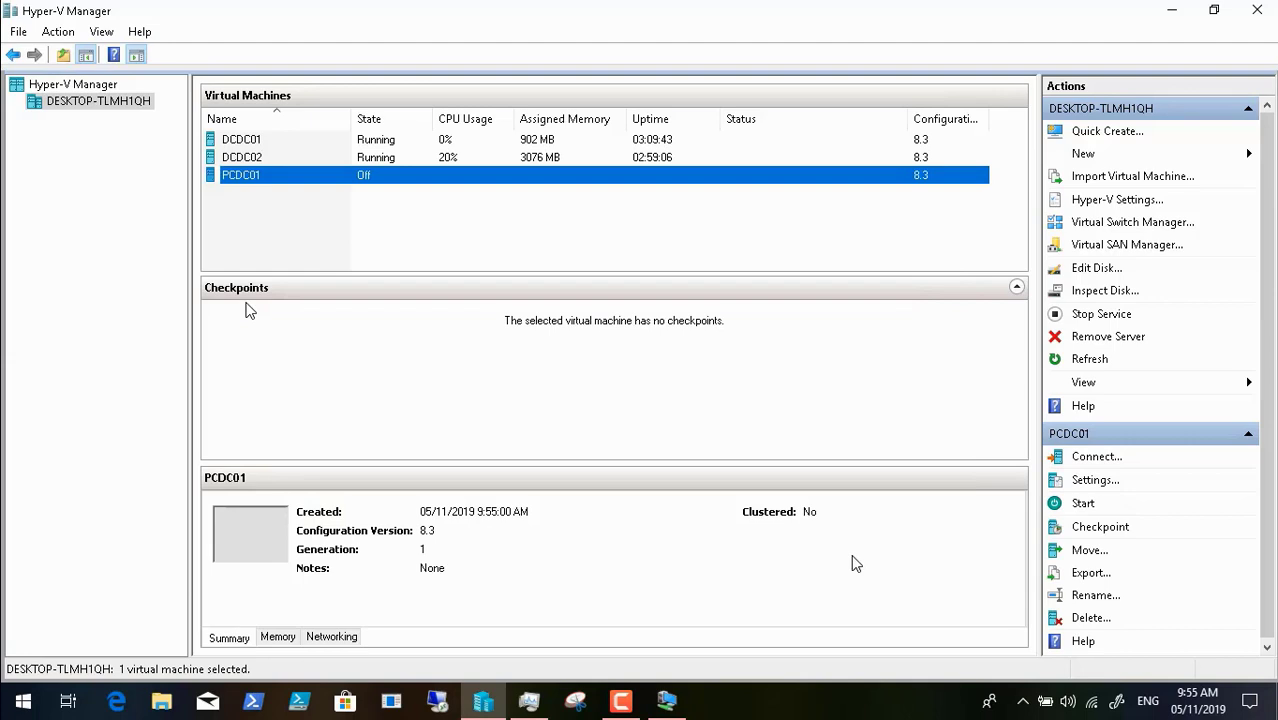
{"action": "left_click", "coordinate": [670, 700]}
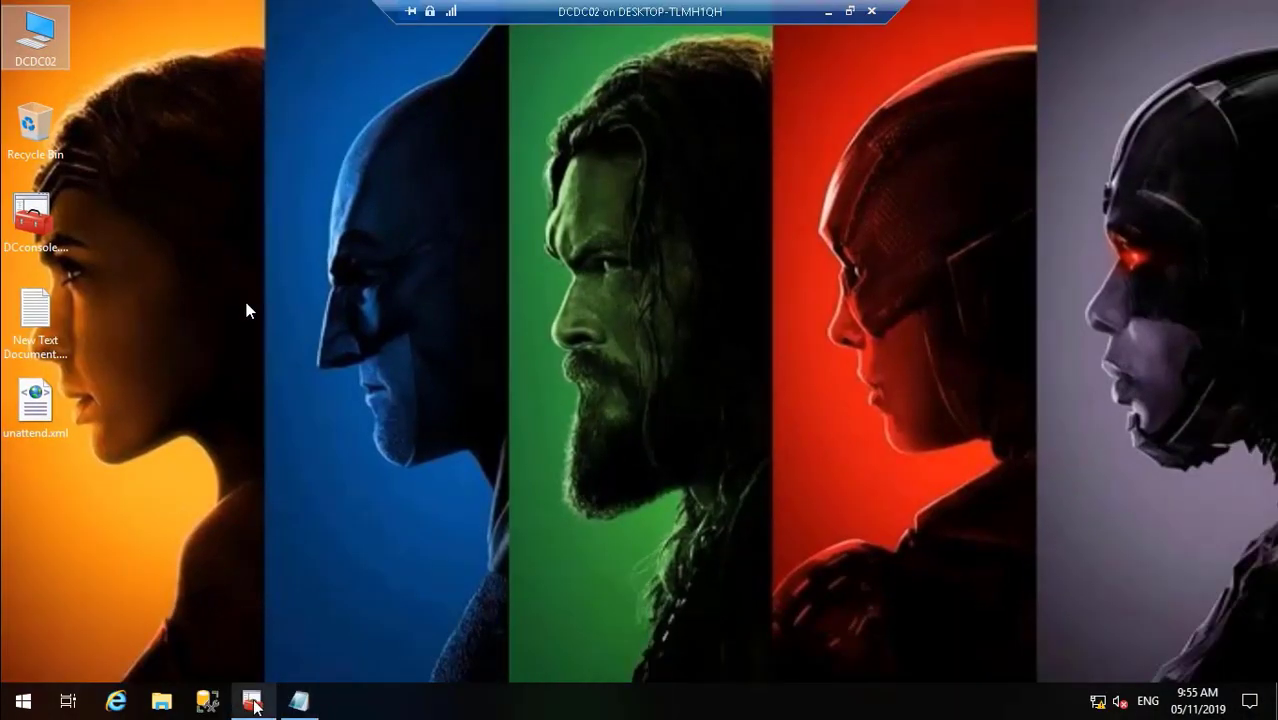
- In DCconsole, expand DHCP > dcdc02.dcdm.local > IPv4 > Filters > Allow
{"action": "left_click", "coordinate": [252, 700]}
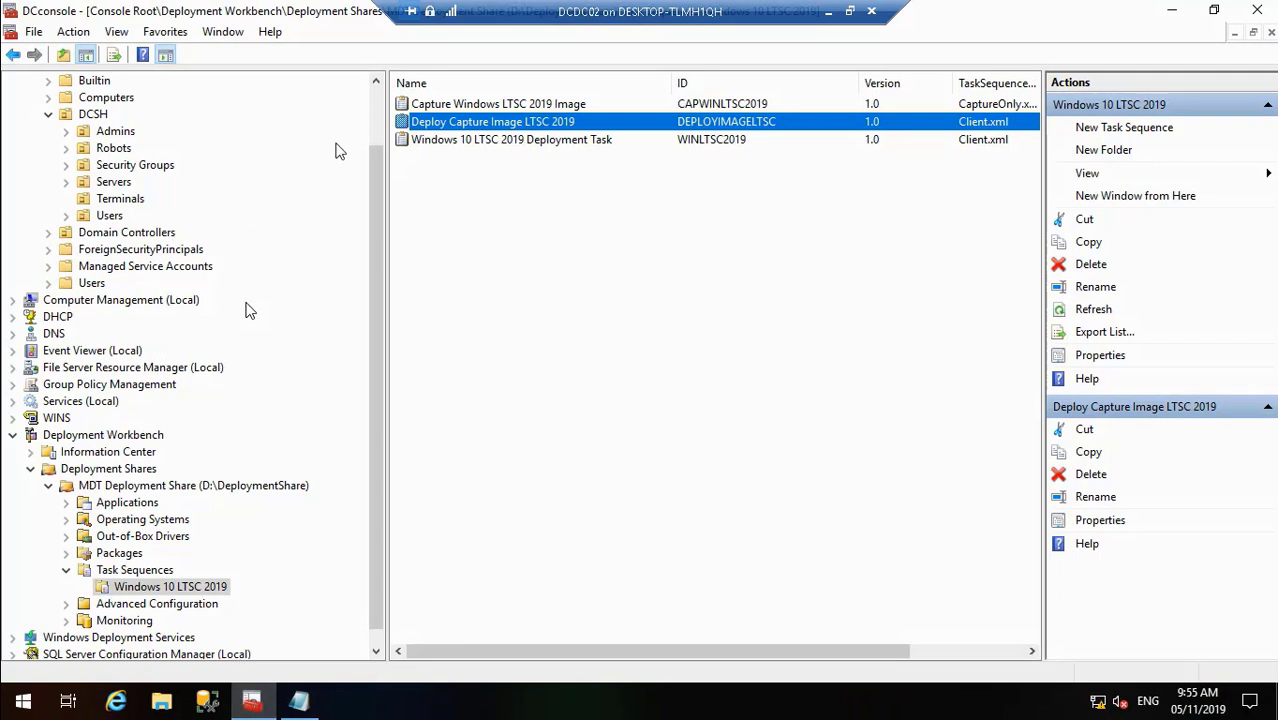
{"action": "scroll", "coordinate": [250, 311], "scroll_direction": "up", "scroll_amount": 2}
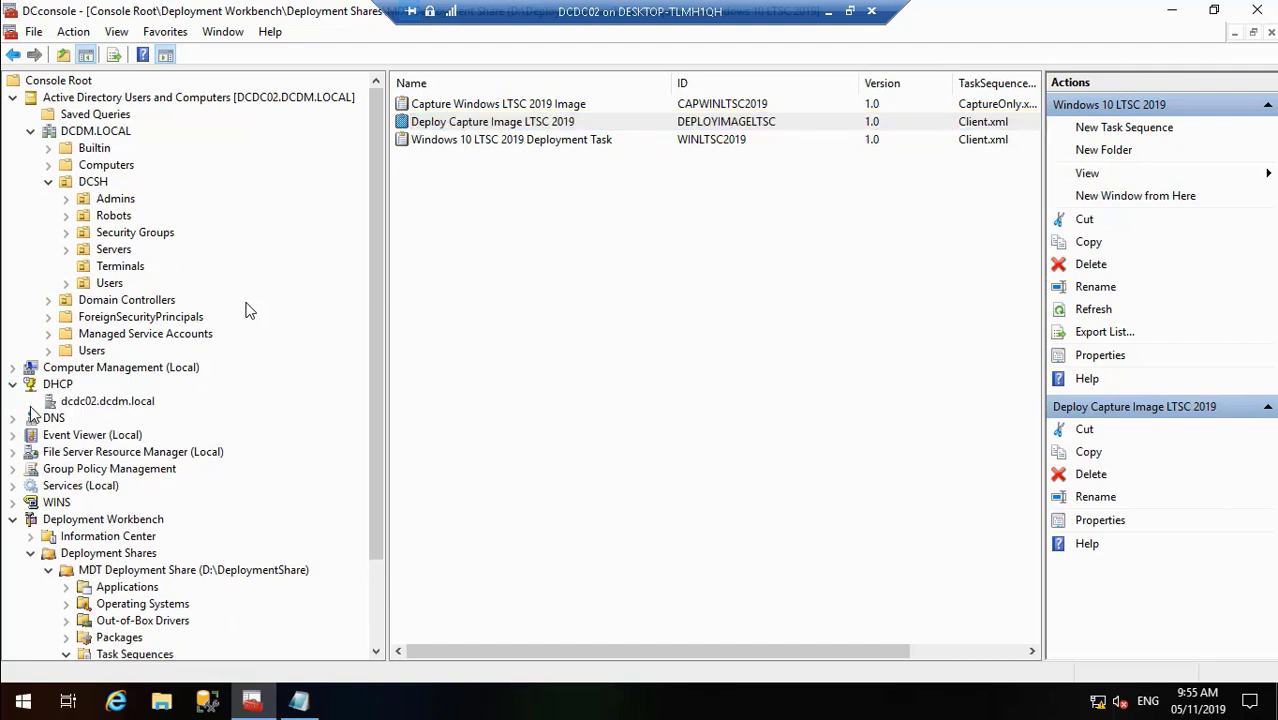
{"action": "left_click", "coordinate": [30, 402]}
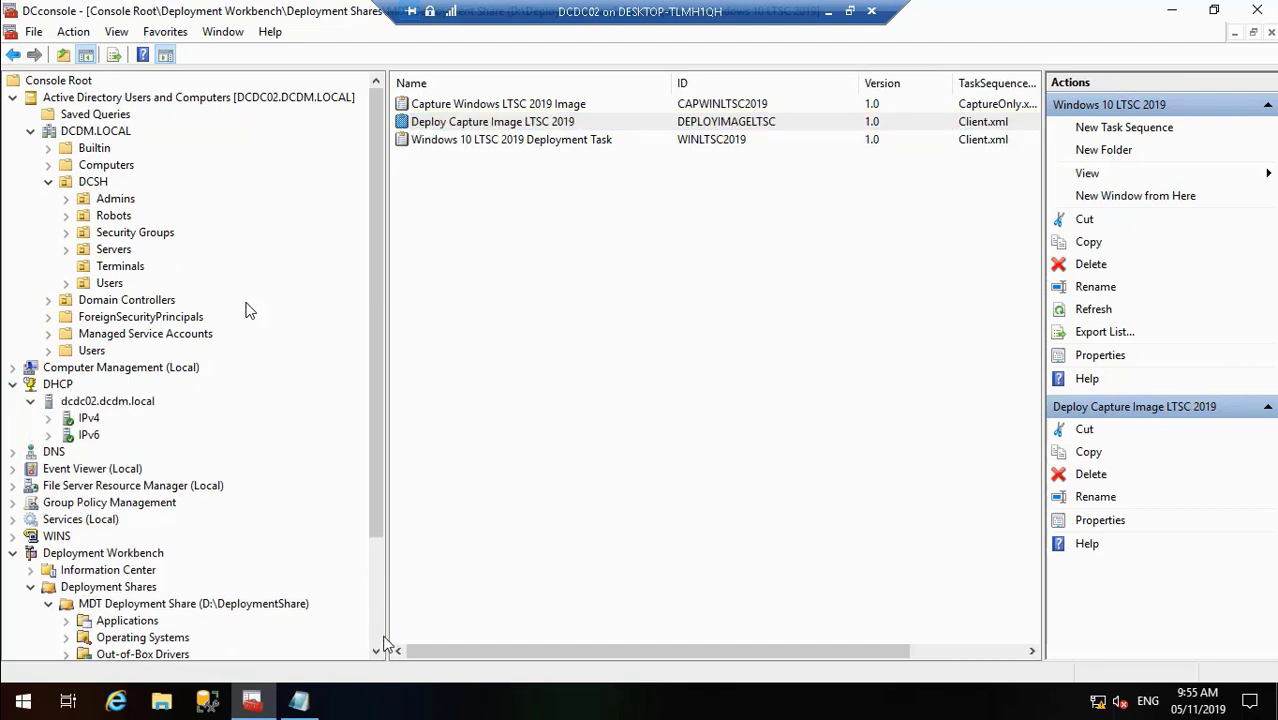
{"action": "scroll", "coordinate": [384, 636], "scroll_direction": "down", "scroll_amount": 3}
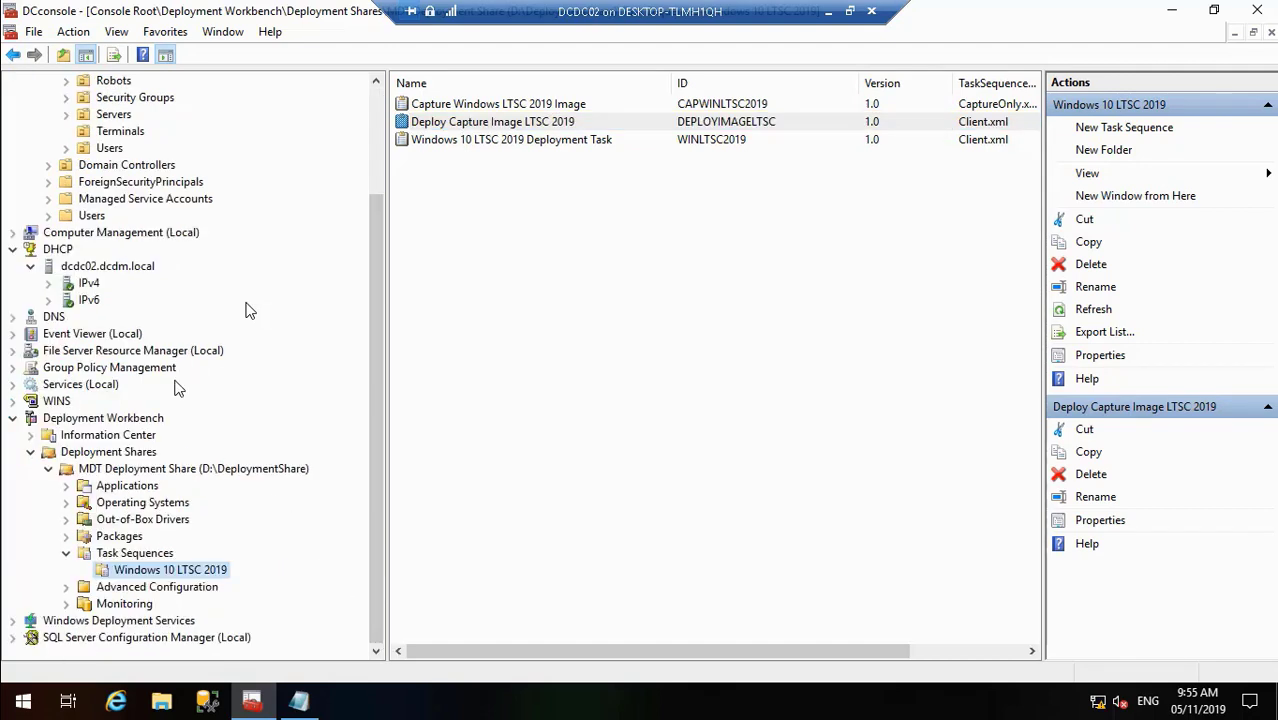
{"action": "left_click", "coordinate": [48, 284]}
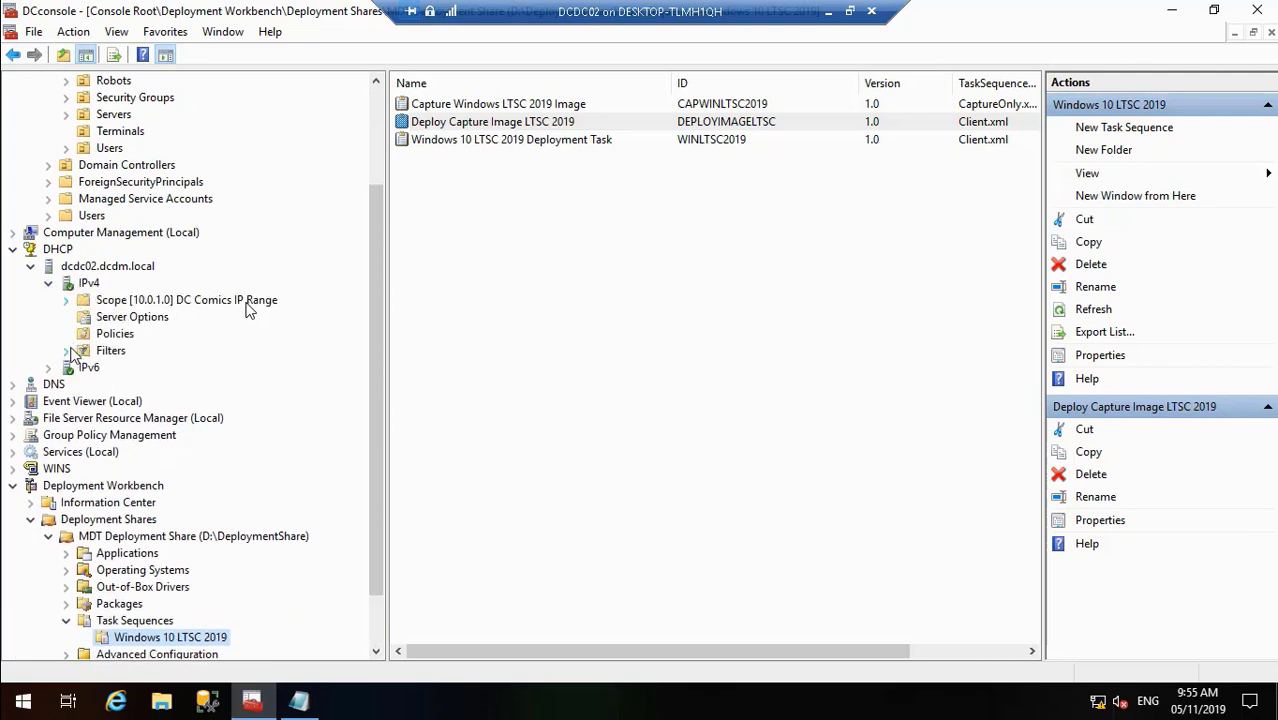
{"action": "left_click", "coordinate": [67, 350]}
{"action": "left_click", "coordinate": [127, 367]}
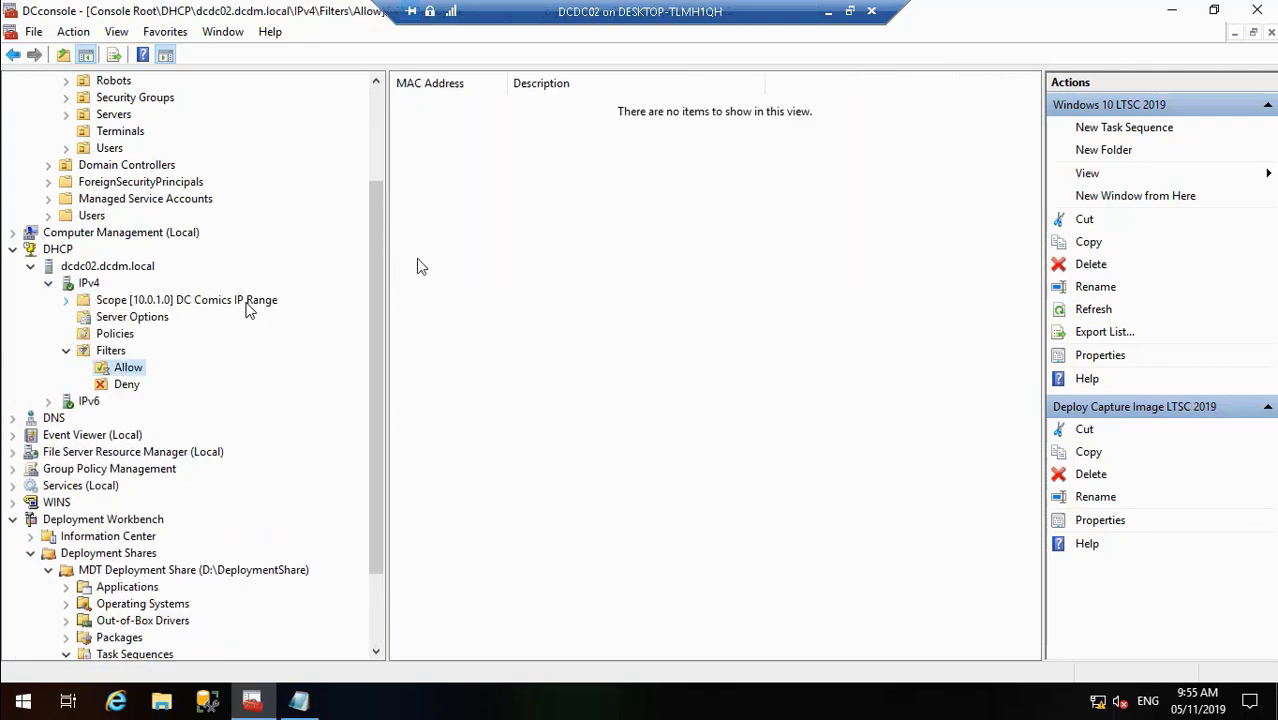
- Edit the PCDC01 allow filter so its MAC address reads 00-15-5D-38-01-0B
{"action": "left_click", "coordinate": [460, 106]}
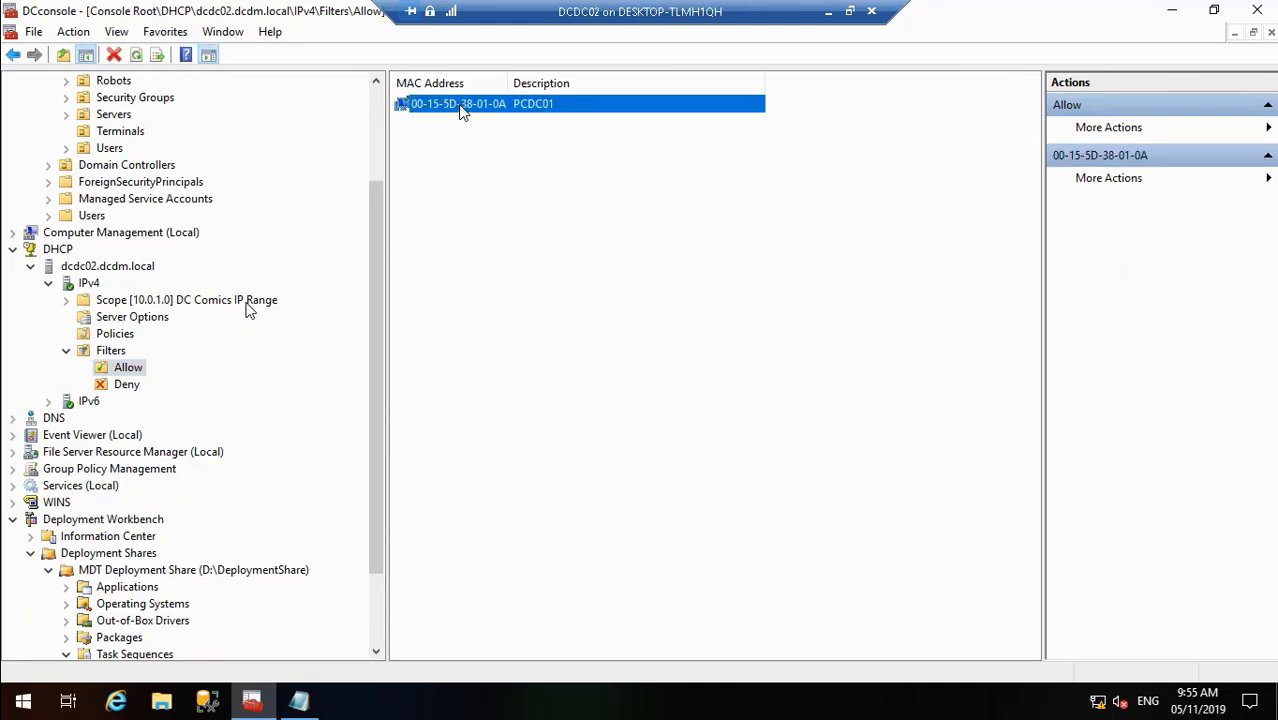
{"action": "right_click", "coordinate": [460, 108]}
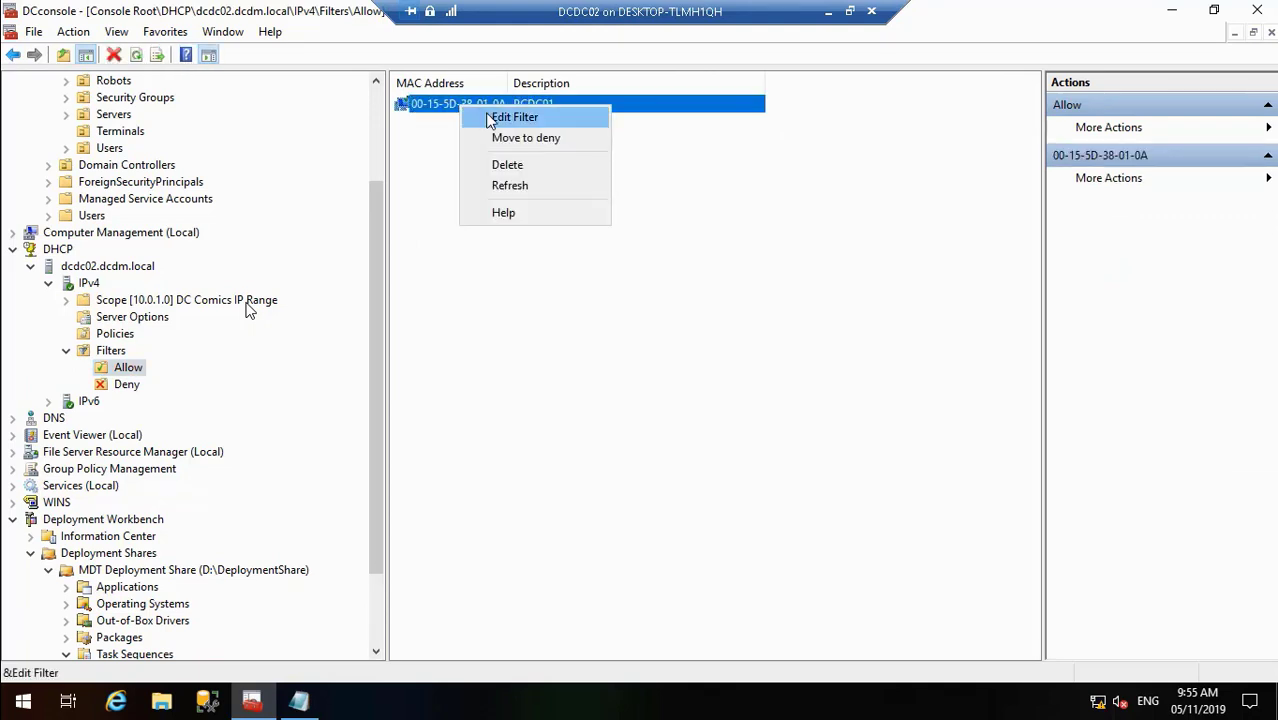
{"action": "left_click", "coordinate": [490, 118]}
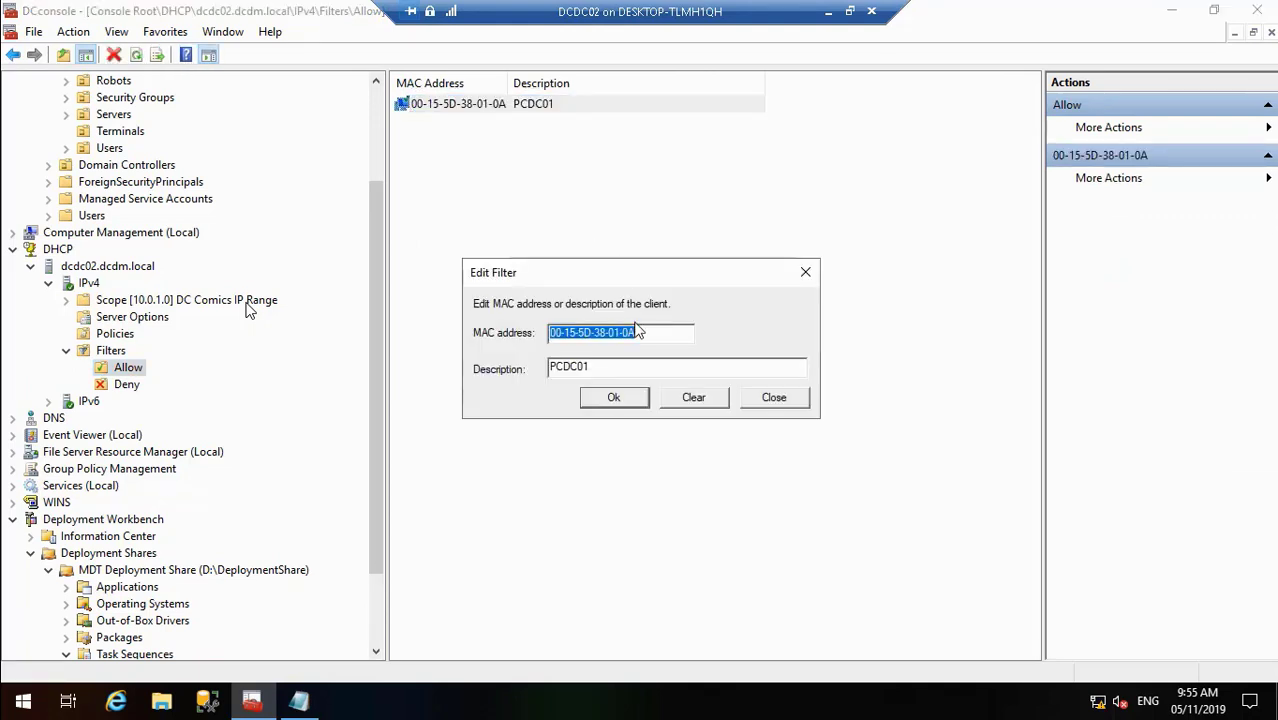
{"action": "left_click", "coordinate": [638, 332]}
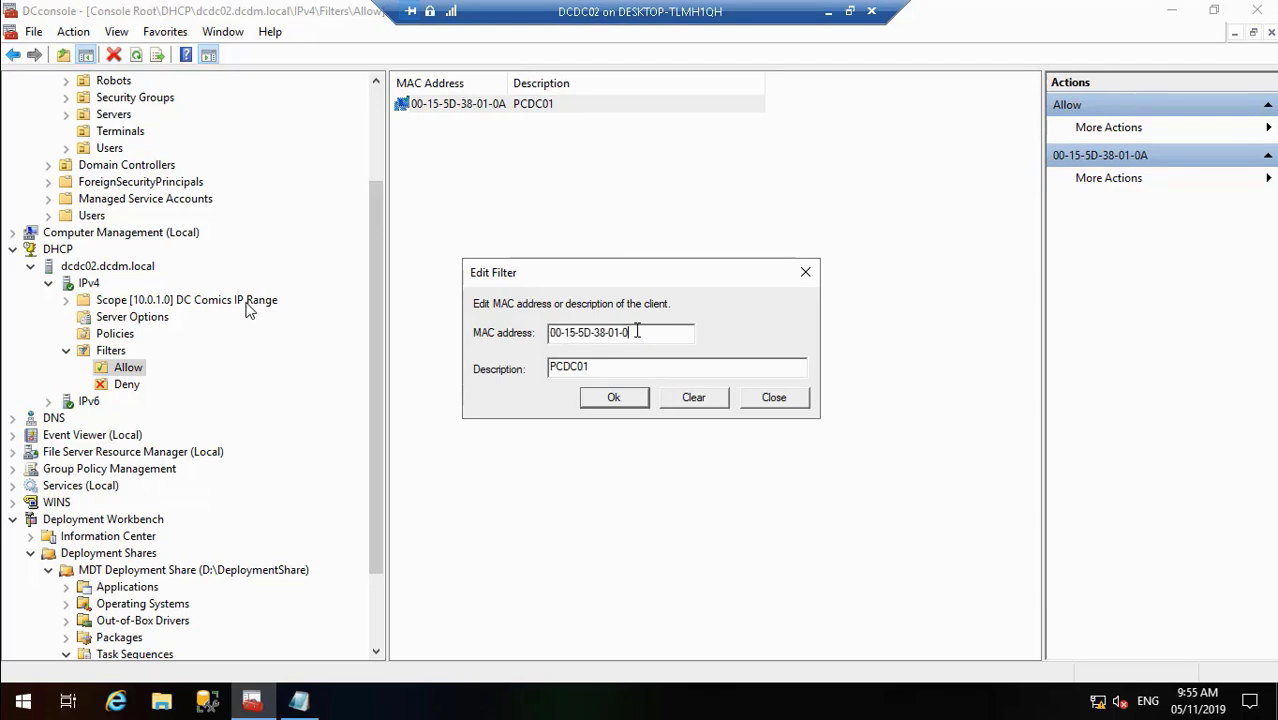
{"action": "left_click", "coordinate": [618, 400]}
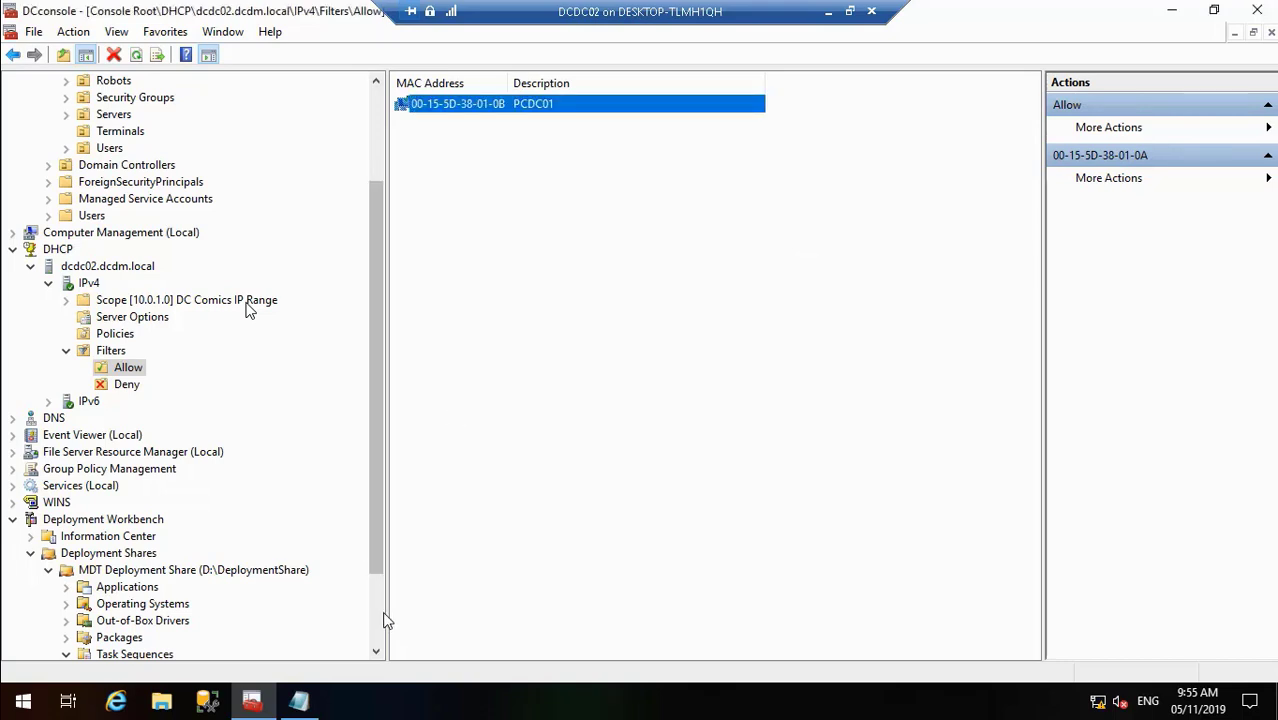
- Restart the DHCP service on dcdc02.dcdm.local via All Tasks > Restart
{"action": "right_click", "coordinate": [124, 270]}
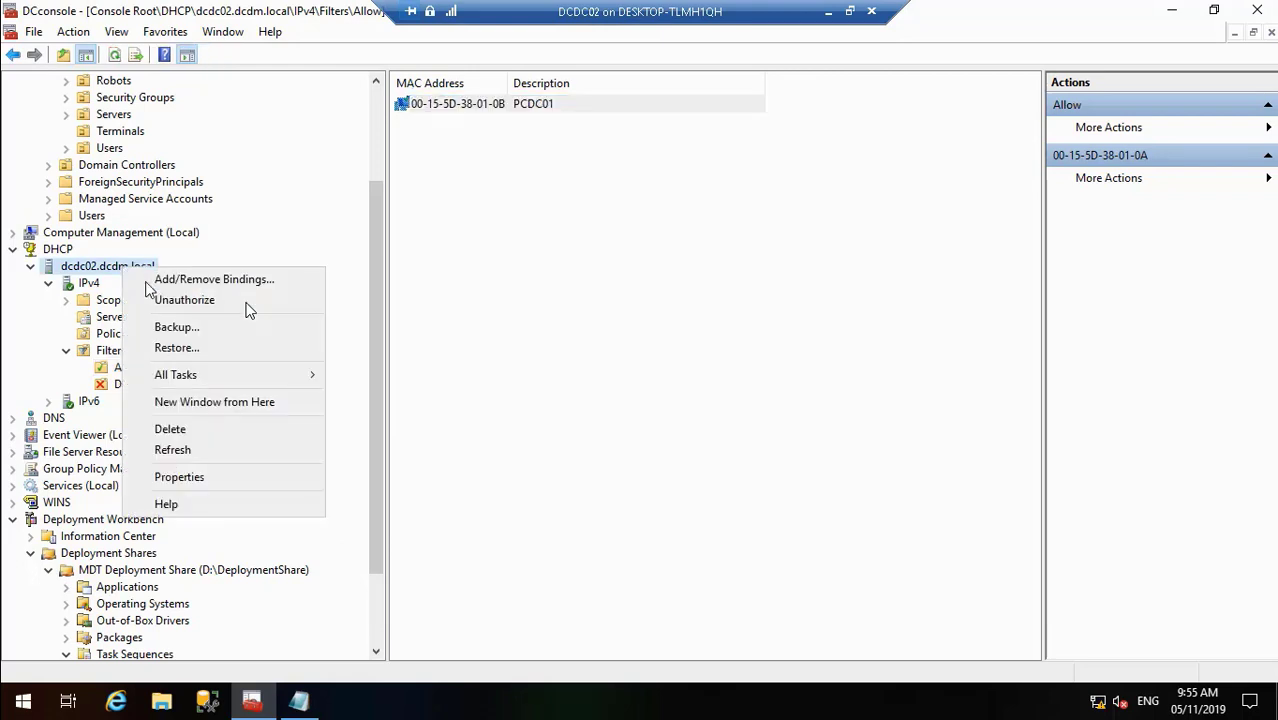
{"action": "mouse_move", "coordinate": [213, 375]}
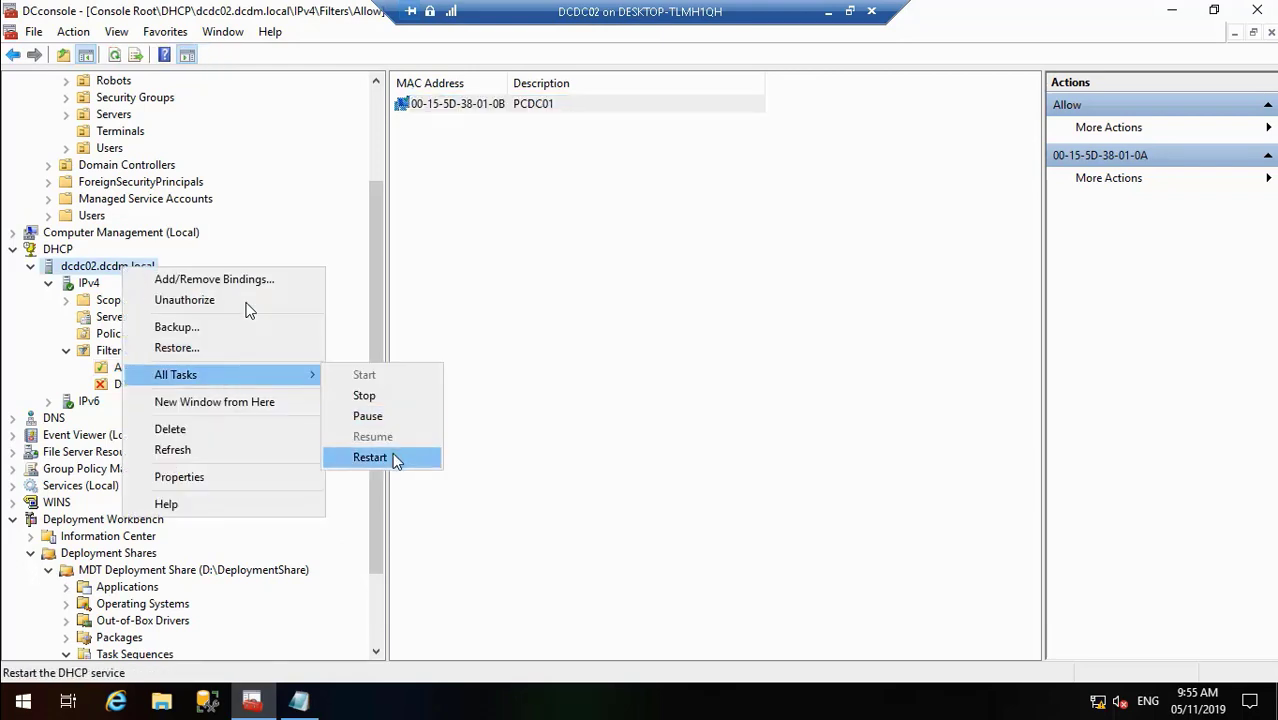
{"action": "left_click", "coordinate": [394, 458]}
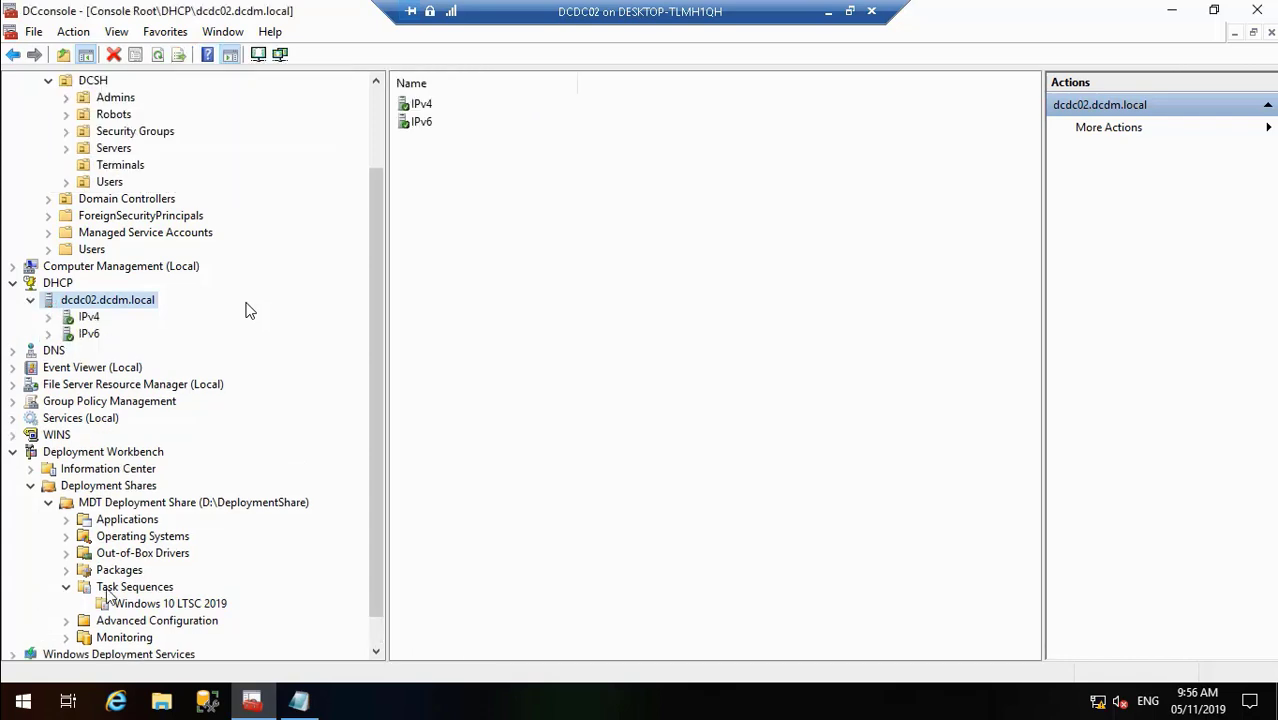
{"action": "left_click", "coordinate": [377, 637]}
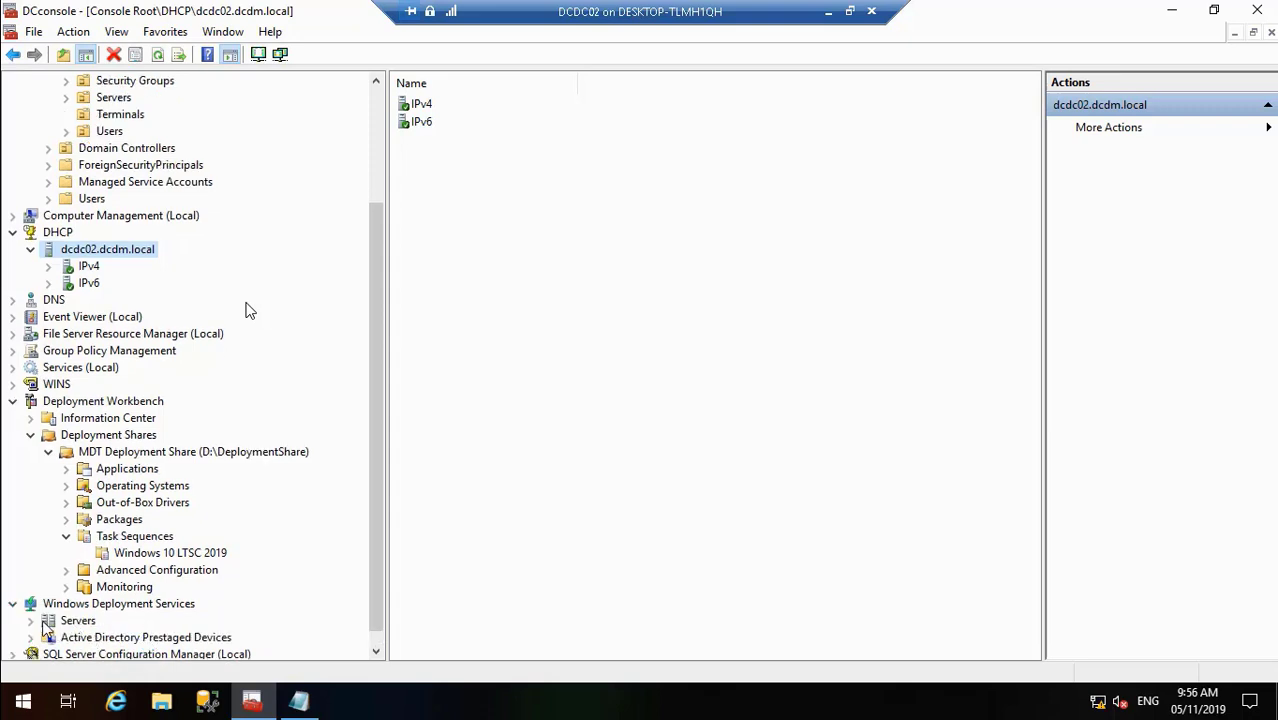
- Expand Windows Deployment Services > Servers > DCDC02.DCDM.LOCAL
{"action": "left_click", "coordinate": [33, 620]}
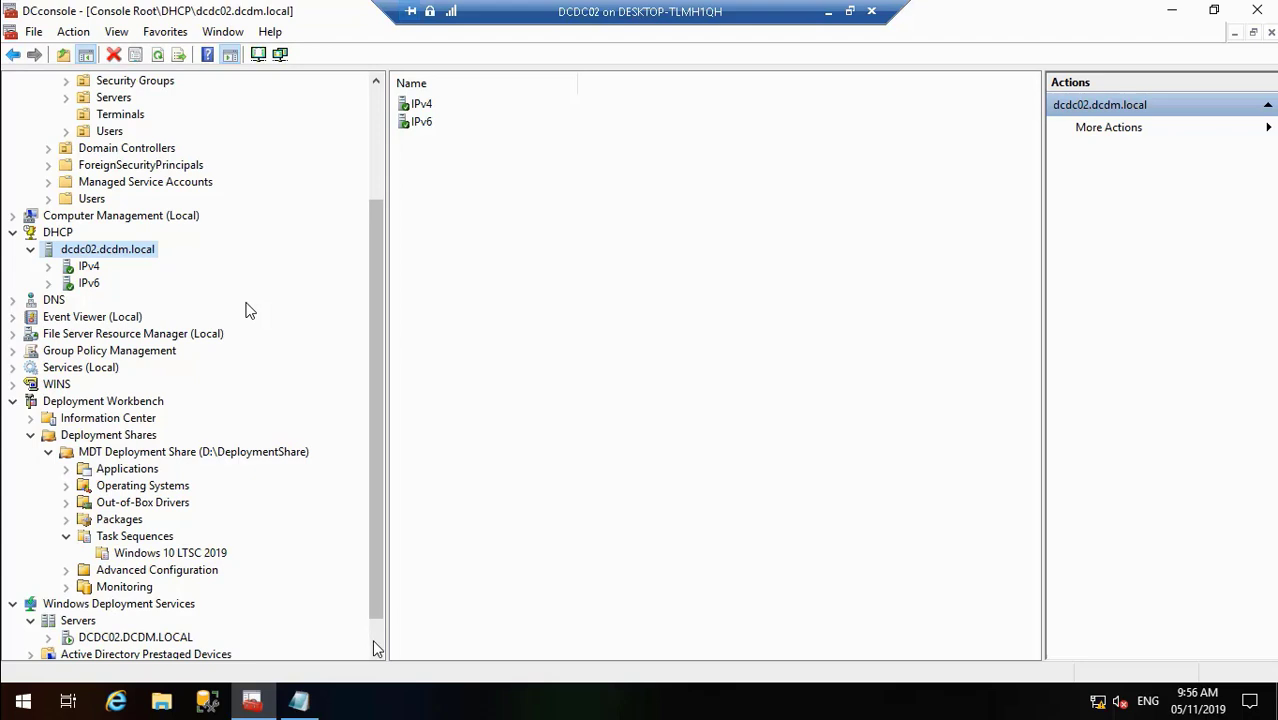
{"action": "scroll", "coordinate": [375, 641], "scroll_direction": "down", "scroll_amount": 1}
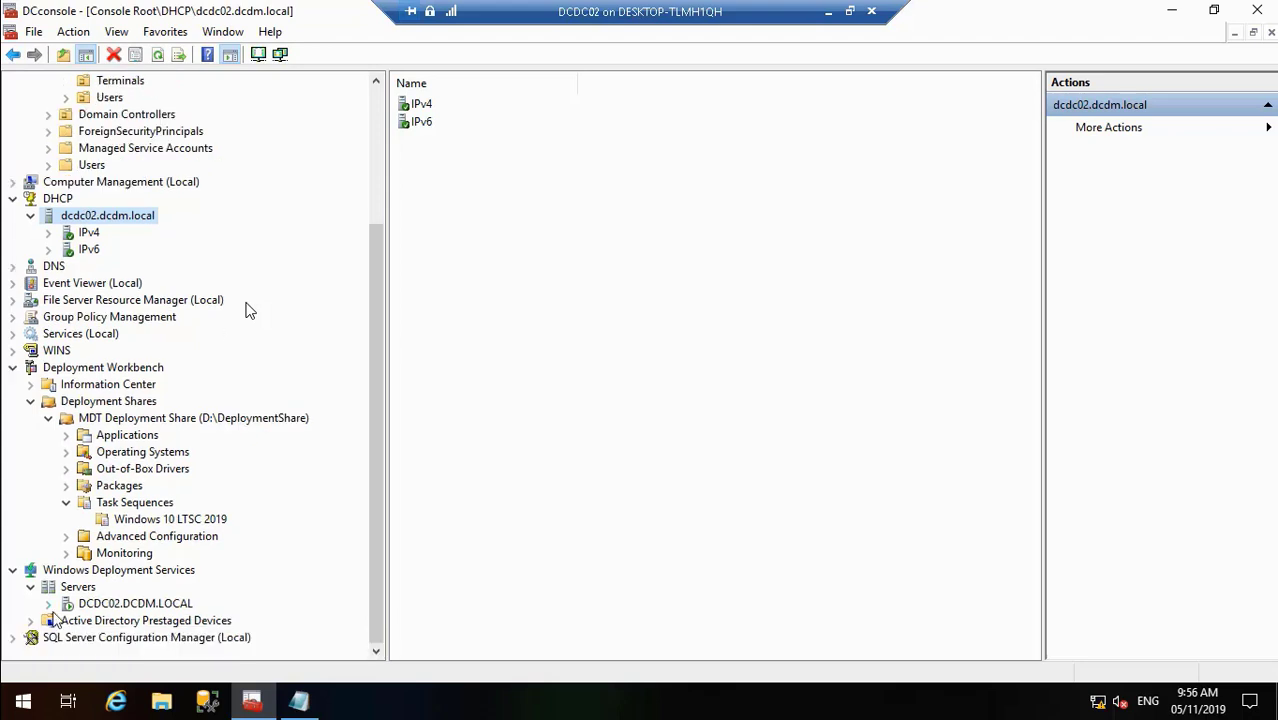
{"action": "left_click", "coordinate": [48, 604]}
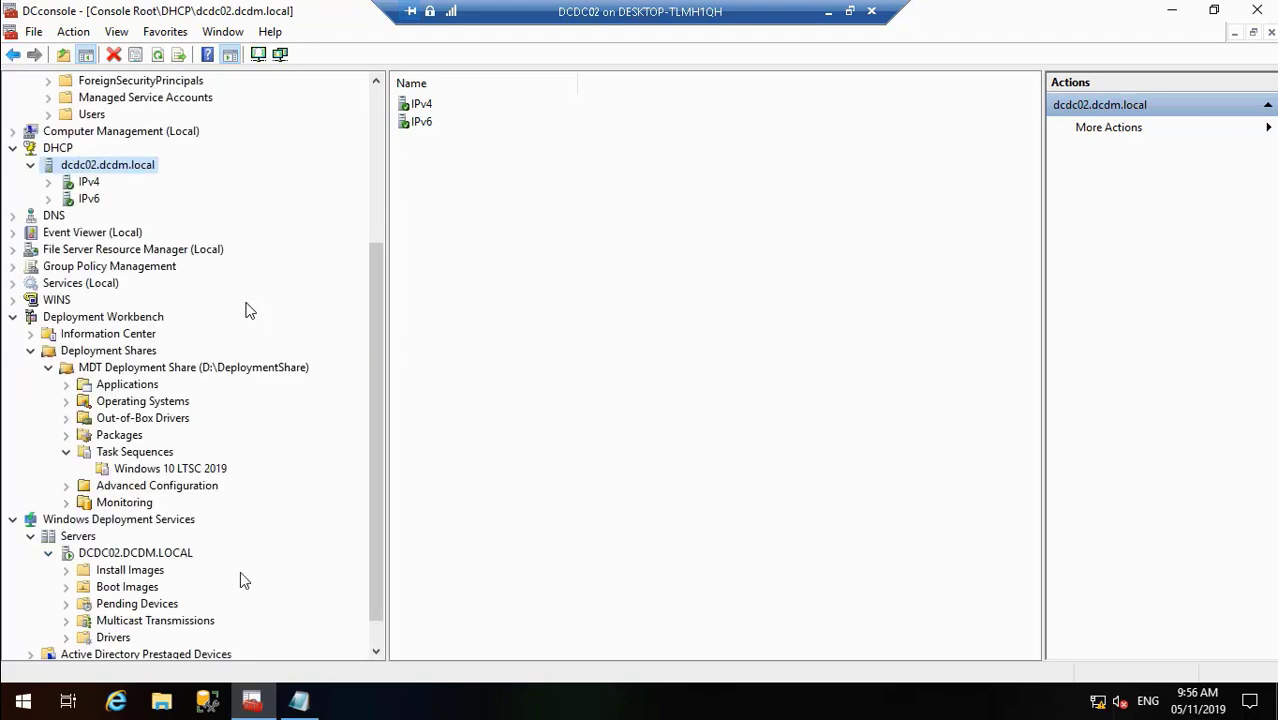
- Set DCDC02's Boot tab to continue PXE boot unless ESC for known and unknown clients, and apply
{"action": "right_click", "coordinate": [165, 556]}
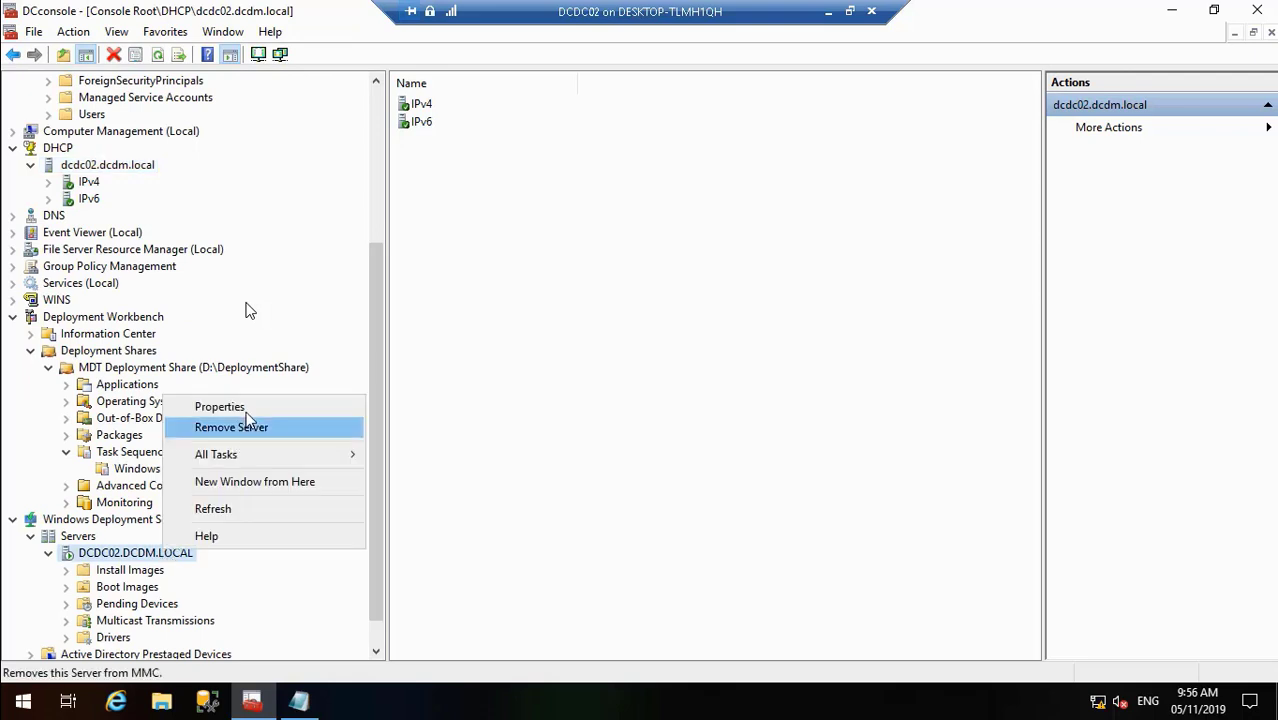
{"action": "left_click", "coordinate": [262, 408]}
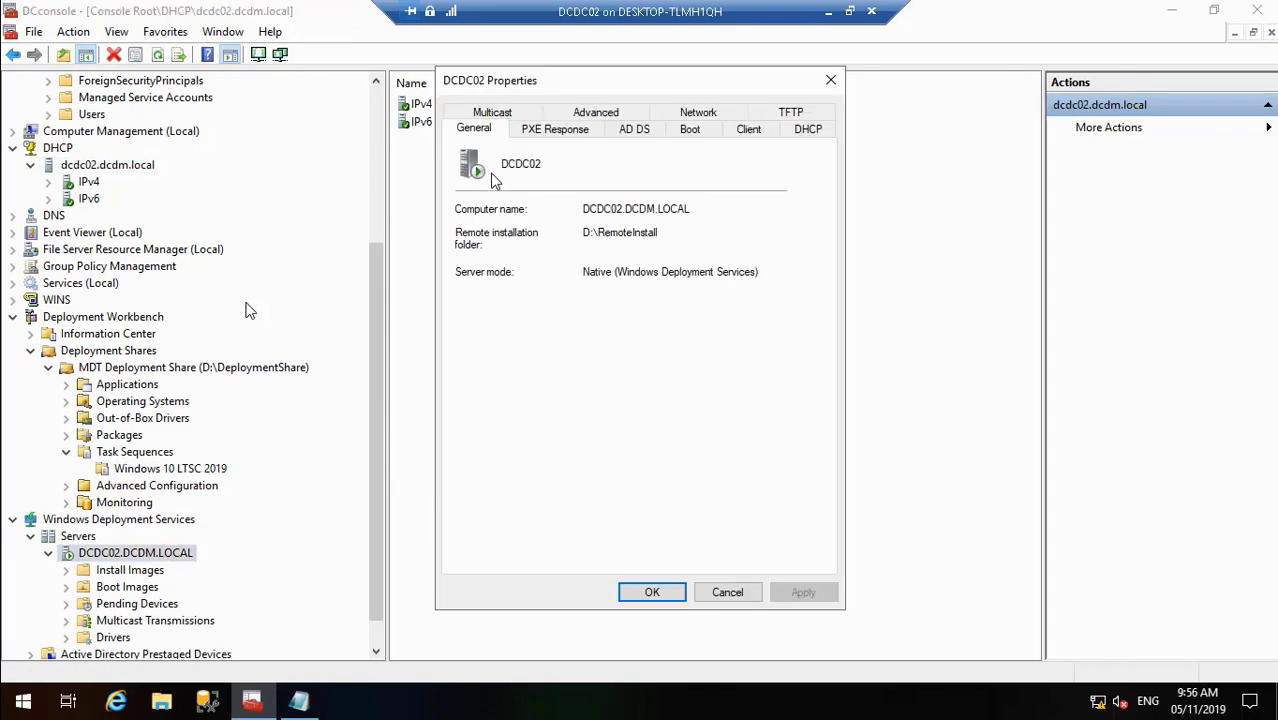
{"action": "left_click", "coordinate": [690, 131]}
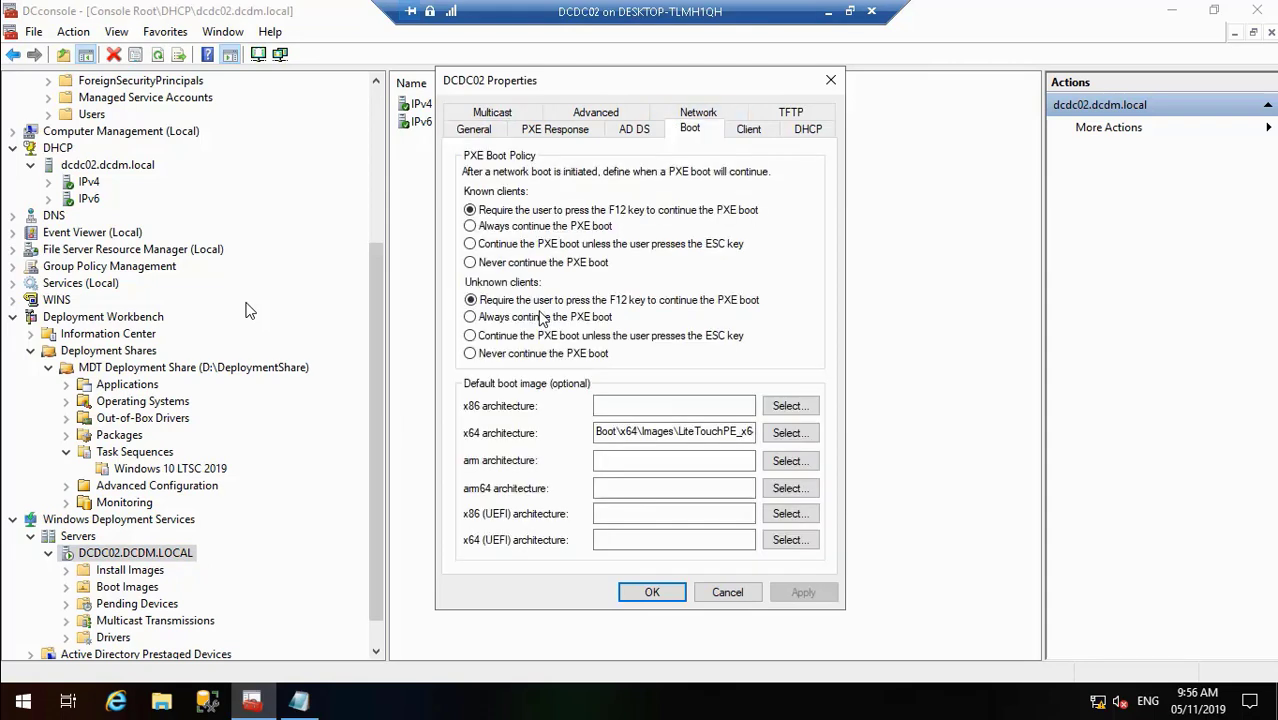
{"action": "left_click", "coordinate": [479, 337]}
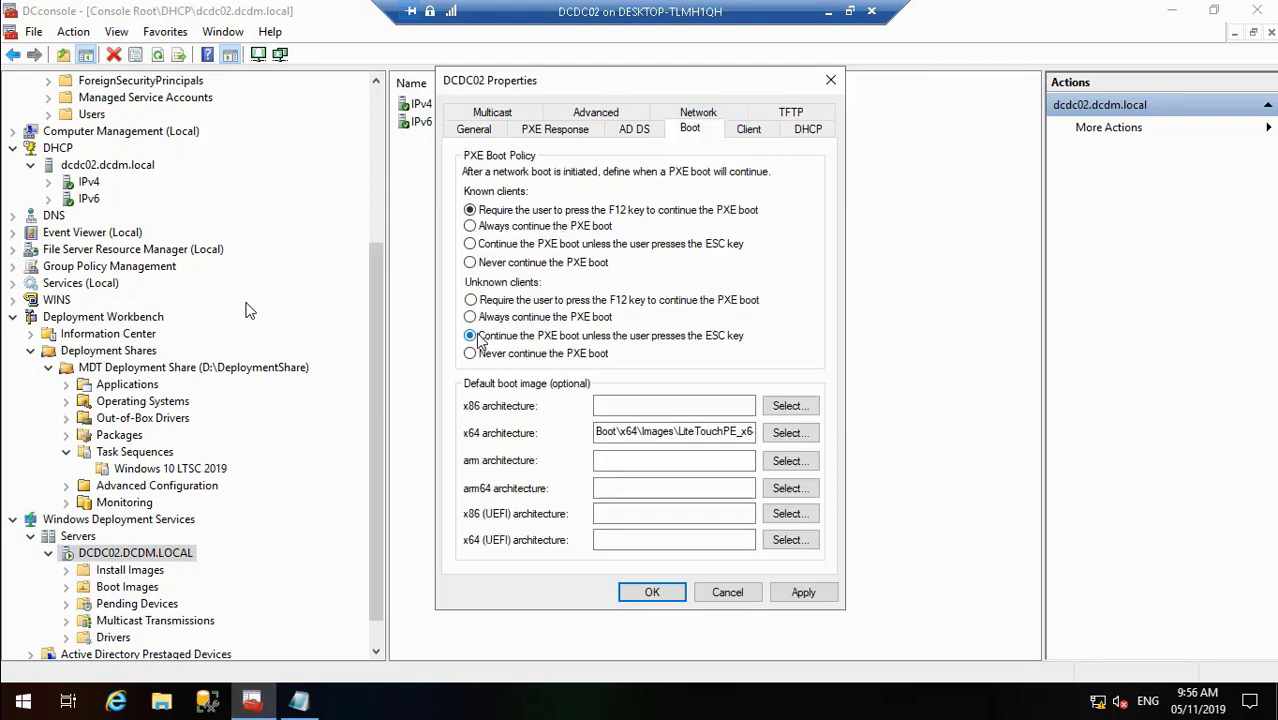
{"action": "left_click", "coordinate": [490, 244]}
{"action": "left_click", "coordinate": [810, 595]}
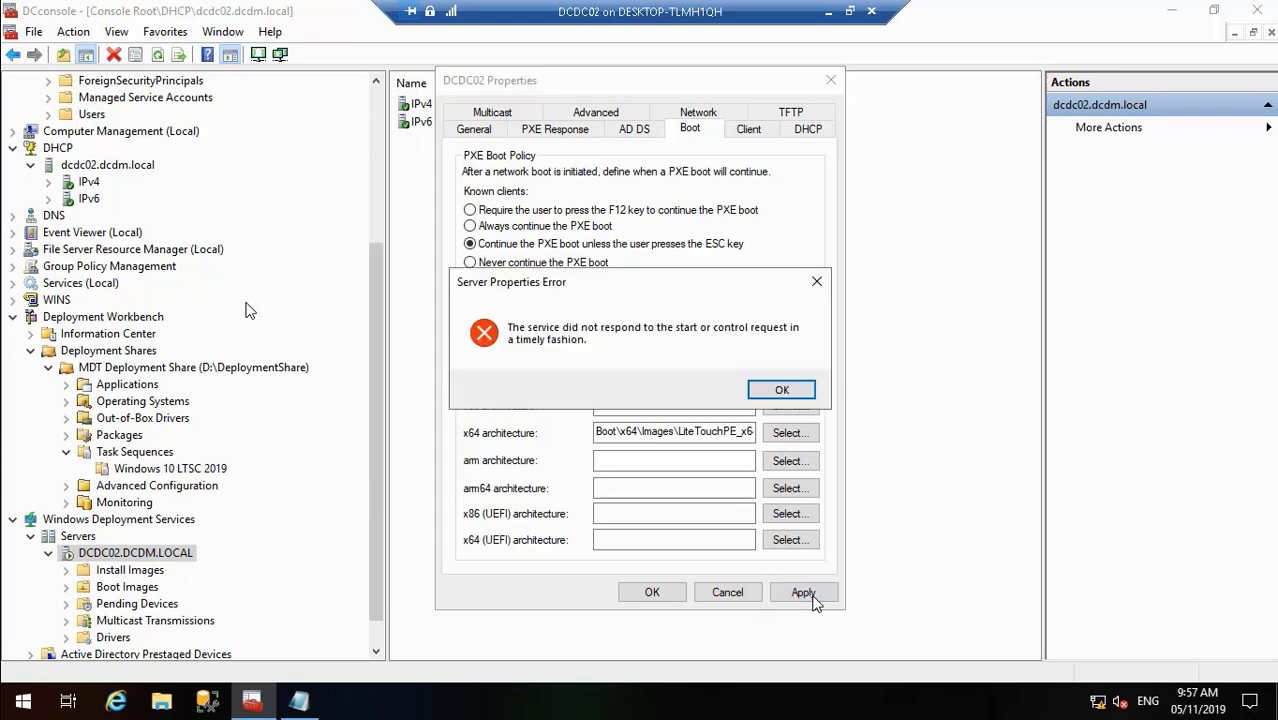
{"action": "left_click", "coordinate": [799, 393]}
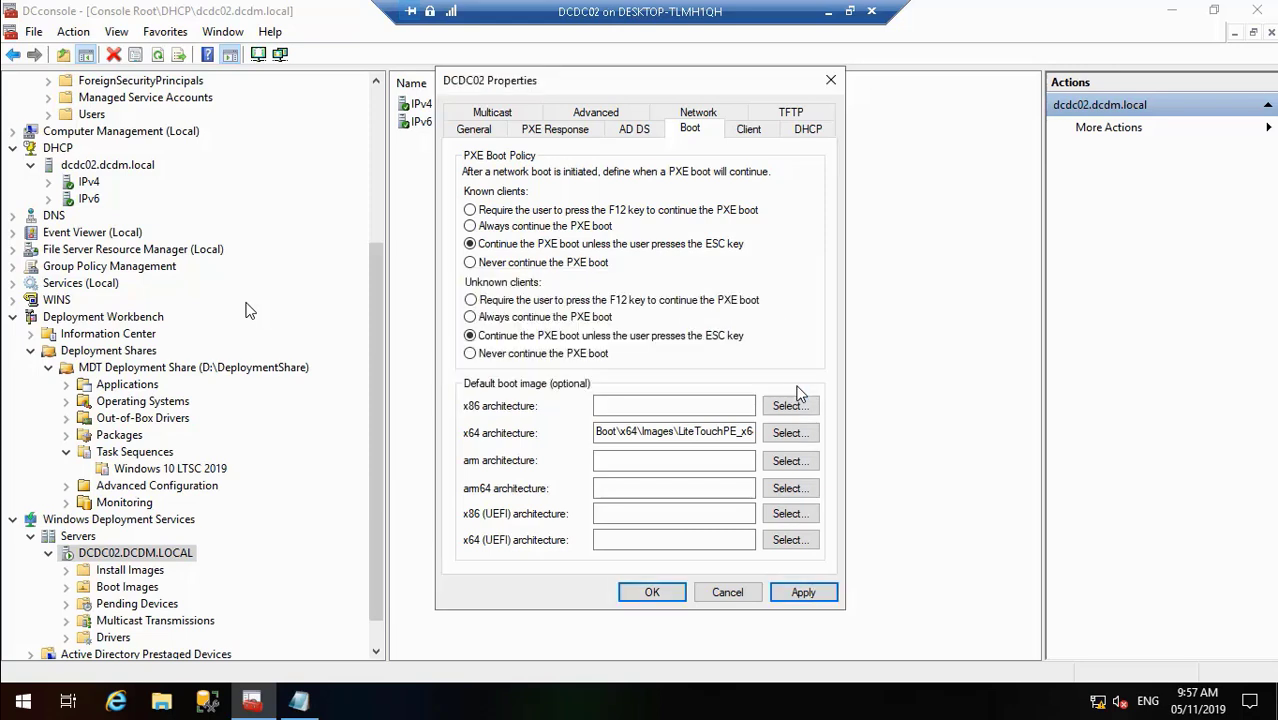
{"action": "left_click", "coordinate": [820, 594]}
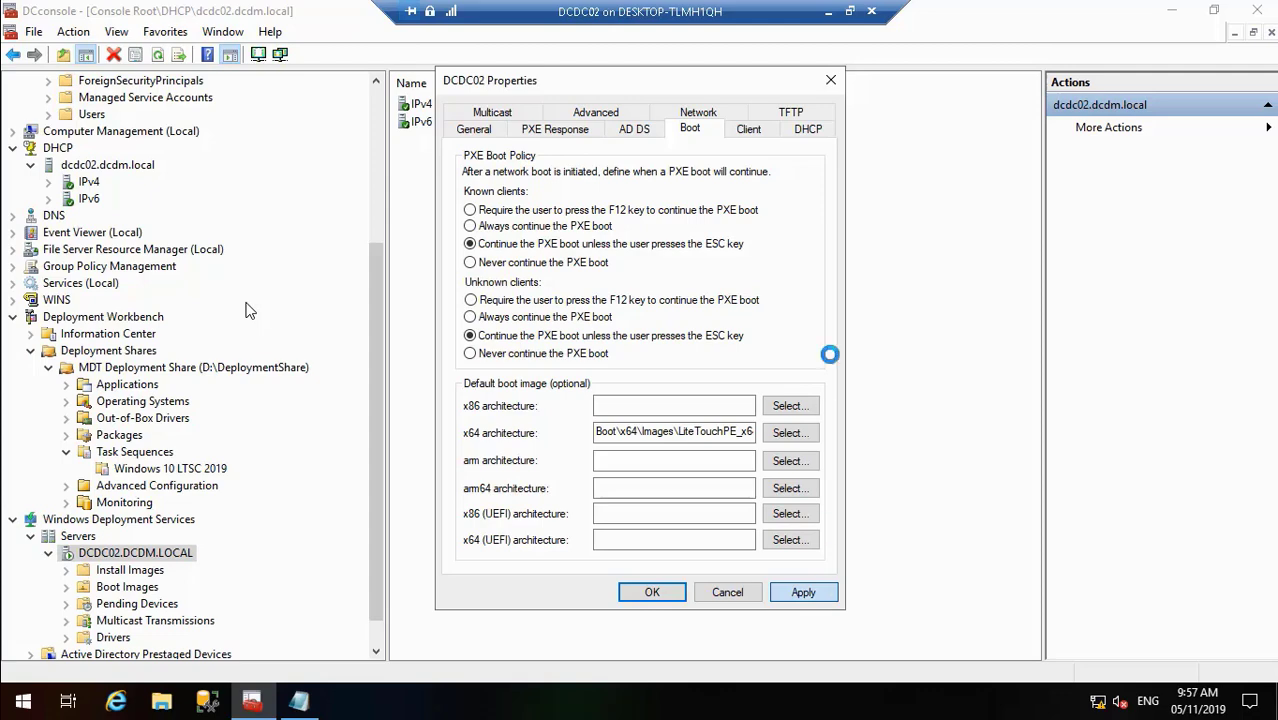
{"action": "left_click", "coordinate": [823, 16]}
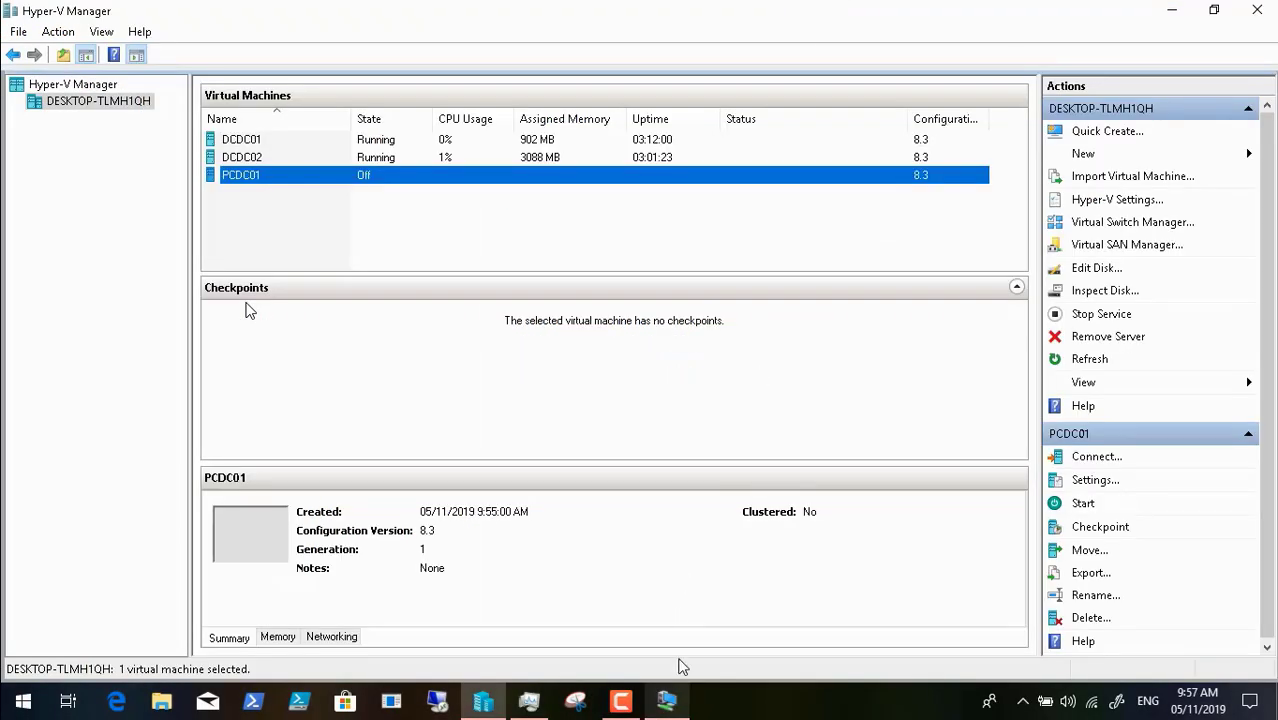
- Review the host's process load in Task Manager, then return to the DCDC02 session
{"action": "left_click", "coordinate": [668, 700]}
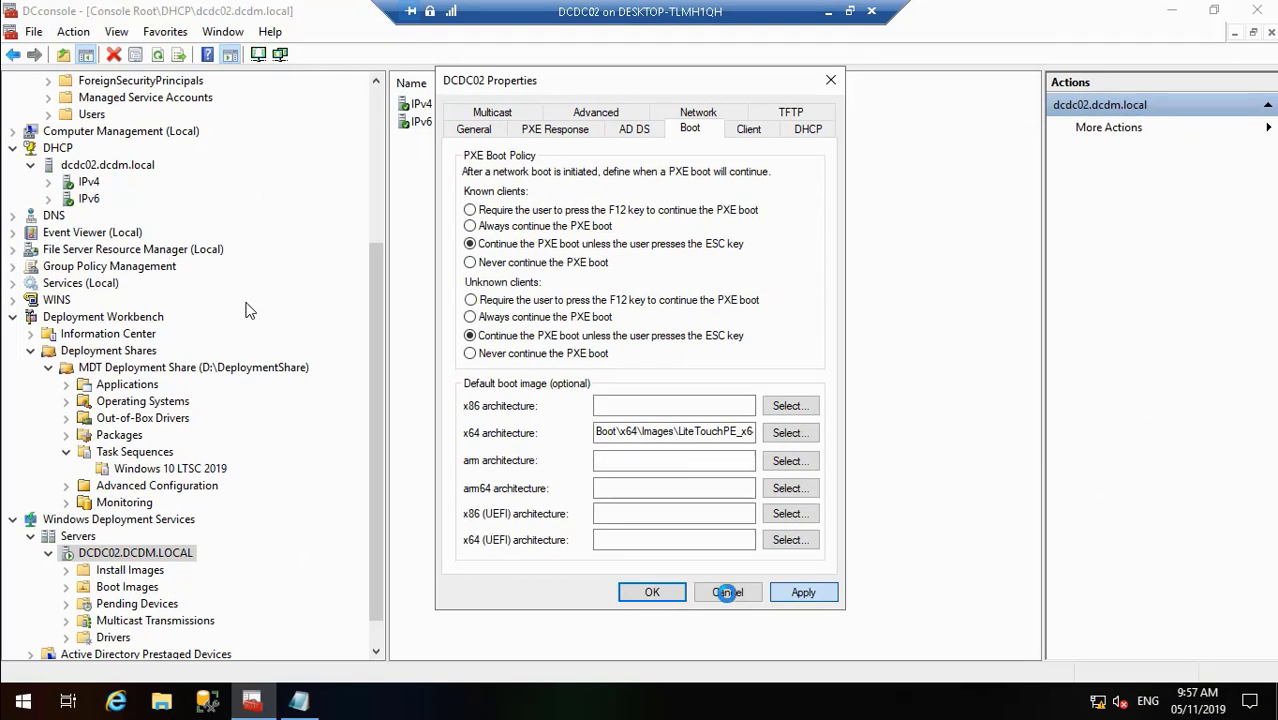
{"action": "left_click", "coordinate": [825, 10]}
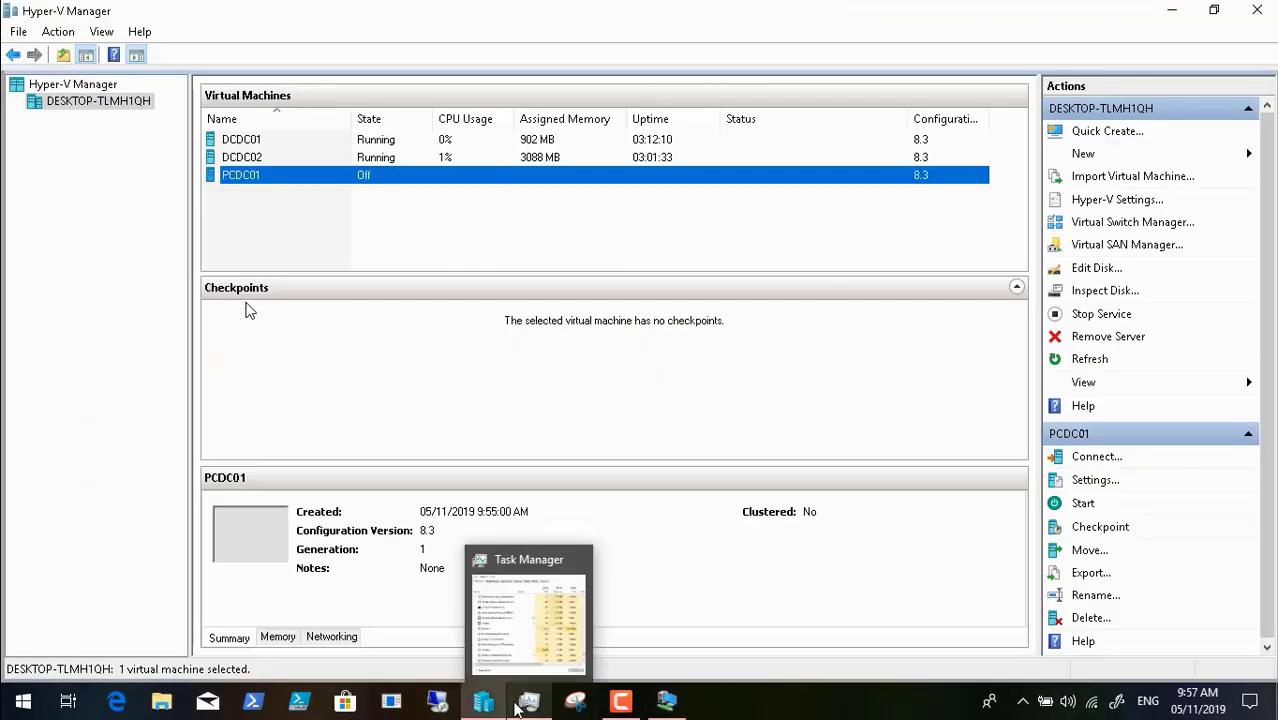
{"action": "left_click", "coordinate": [518, 705]}
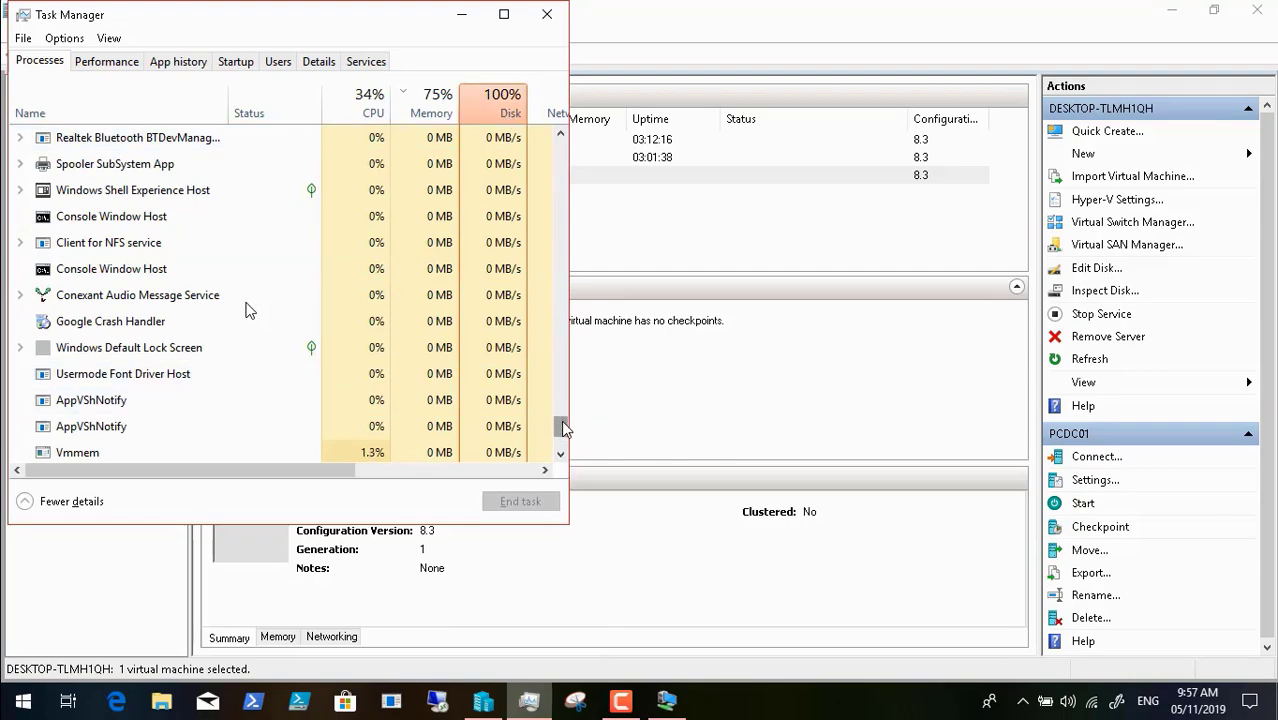
{"action": "left_click_drag", "start_coordinate": [562, 428], "coordinate": [550, 236]}
{"action": "left_click", "coordinate": [463, 16]}
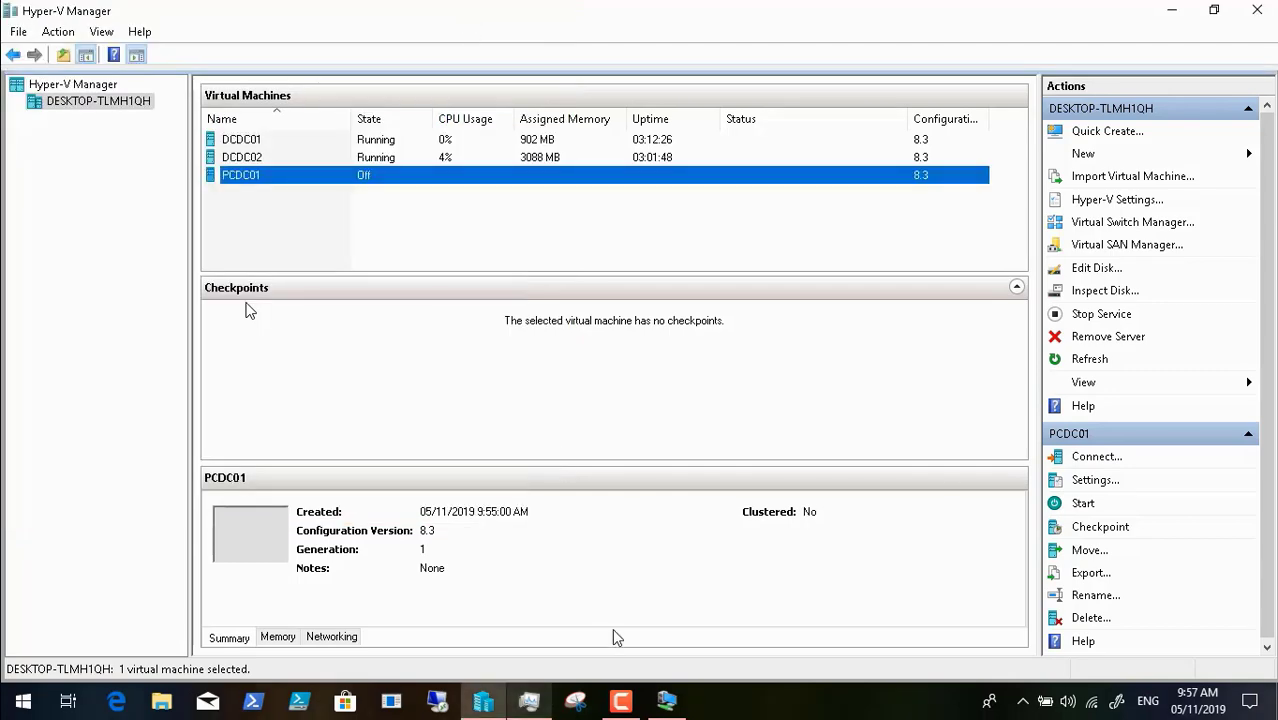
{"action": "left_click", "coordinate": [667, 703]}
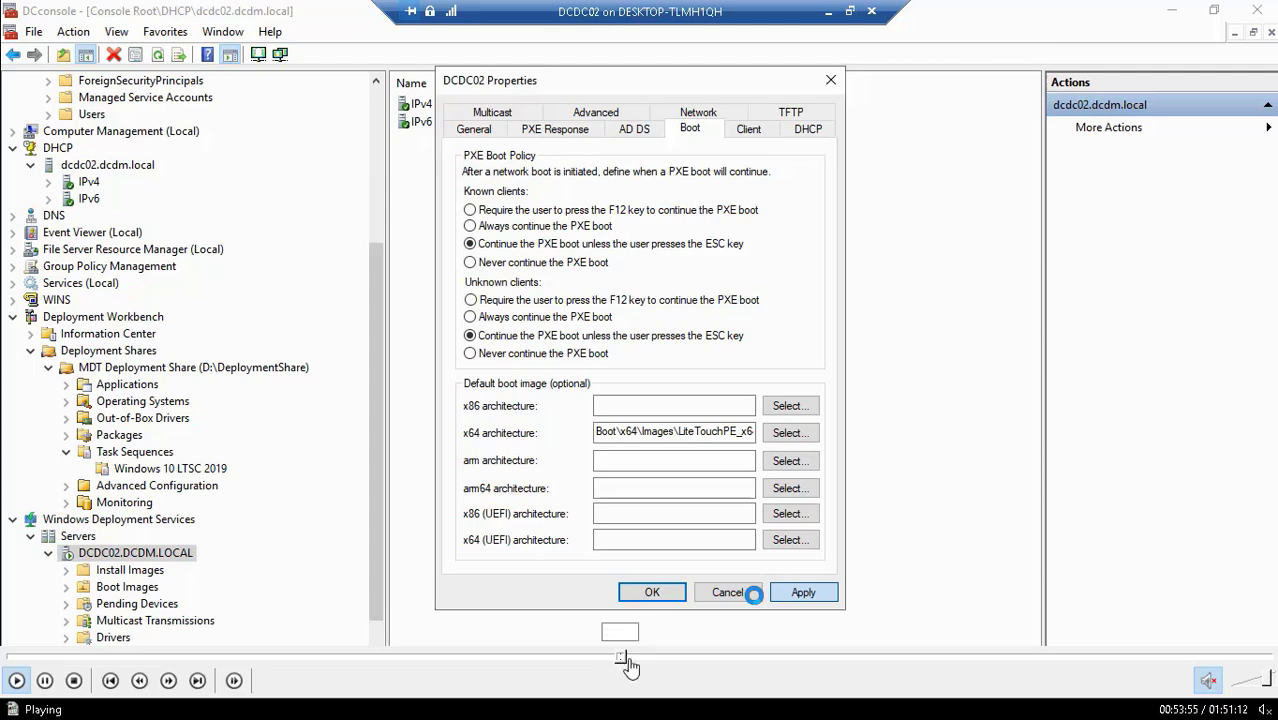
- Start PCDC01 so it network-boots LiteTouchPE_x64.wim from 10.0.1.21 into the Microsoft Deployment Toolkit
{"action": "left_click", "coordinate": [628, 659]}
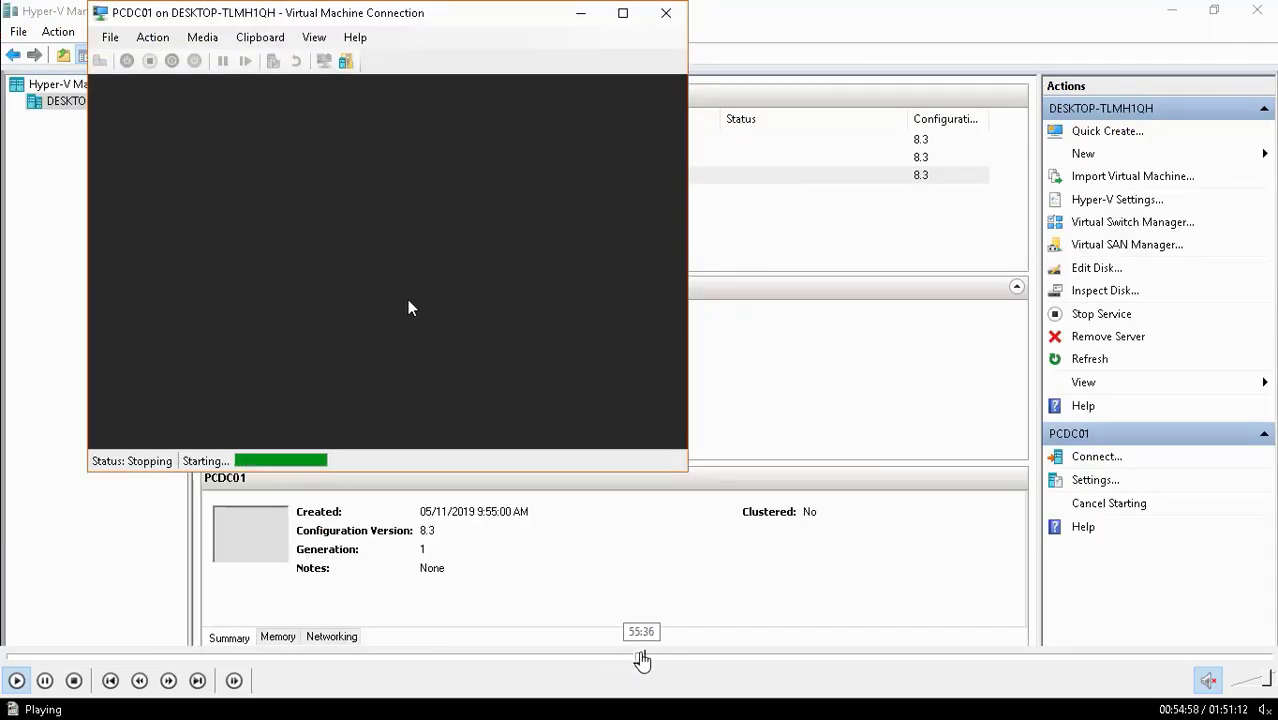
{"action": "left_click", "coordinate": [639, 660]}
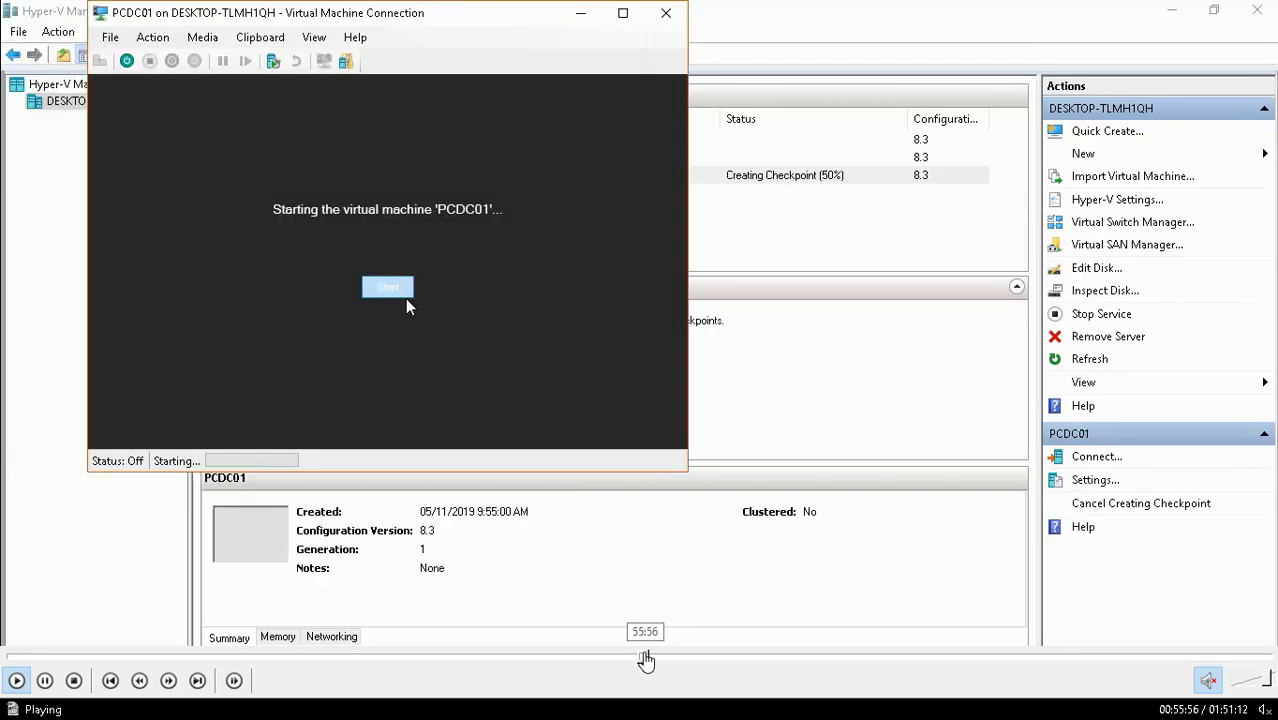
{"action": "left_click", "coordinate": [654, 660]}
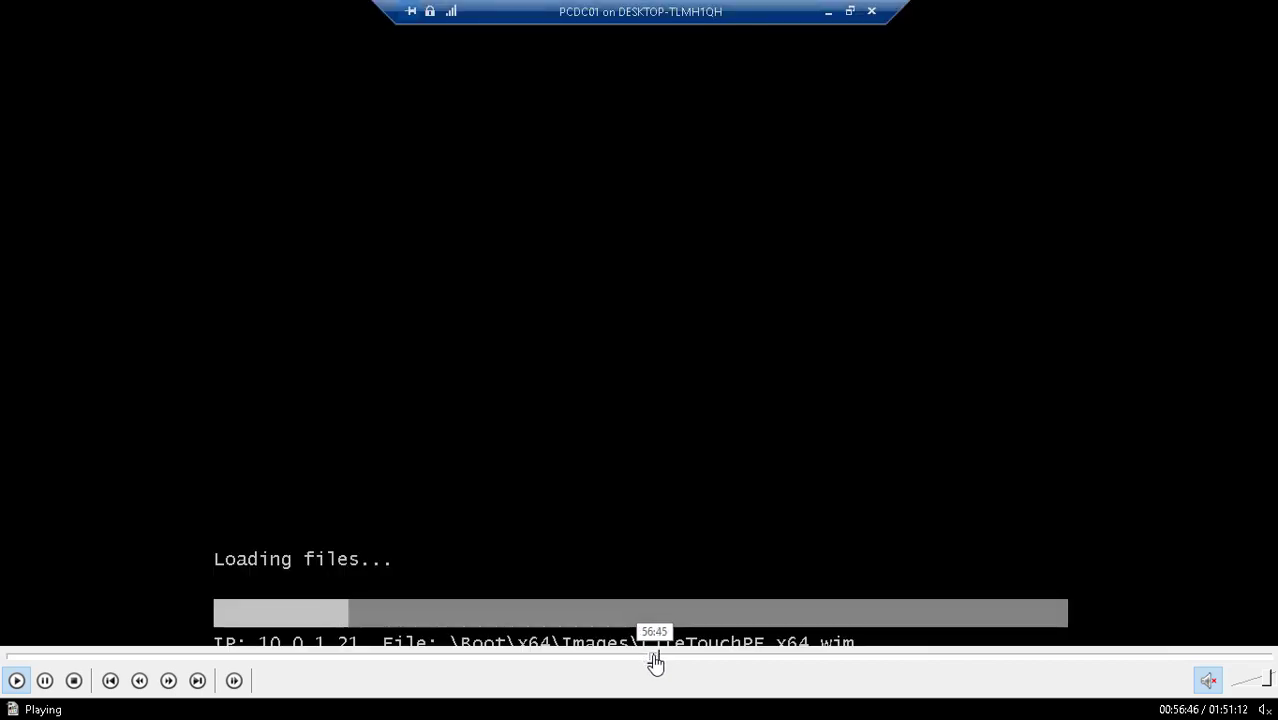
{"action": "left_click", "coordinate": [647, 660]}
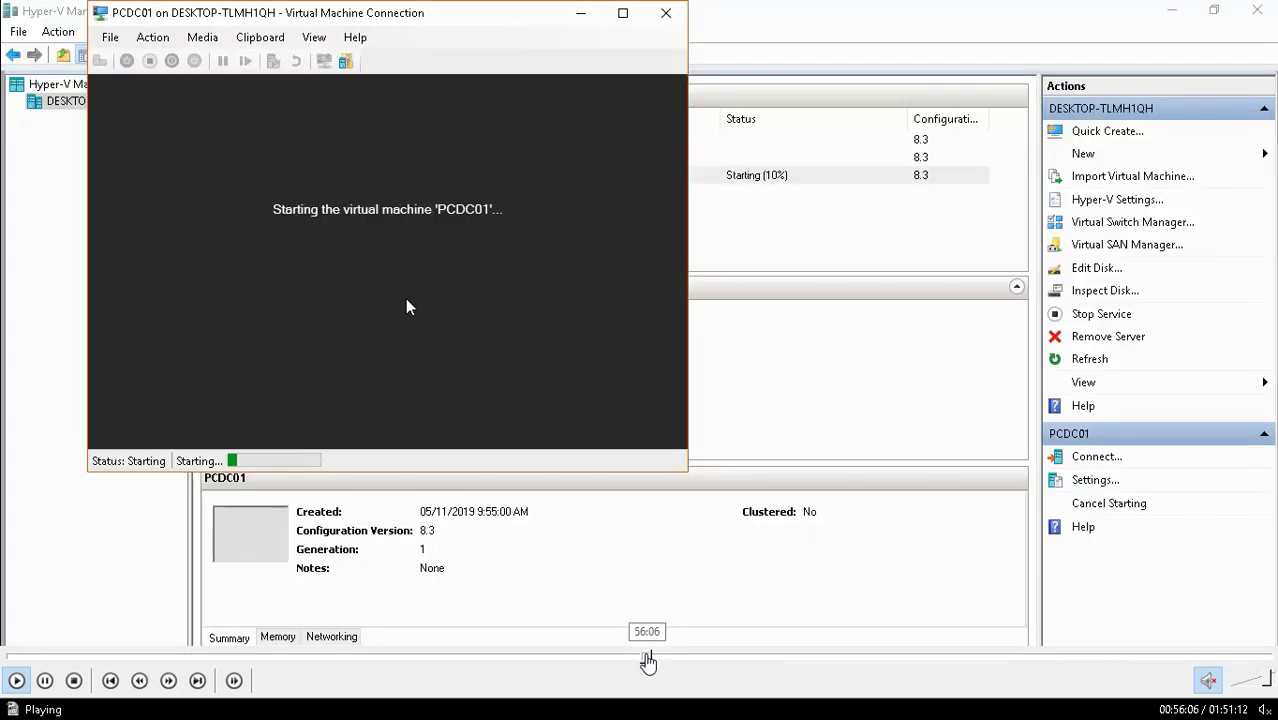
{"action": "left_click", "coordinate": [650, 660]}
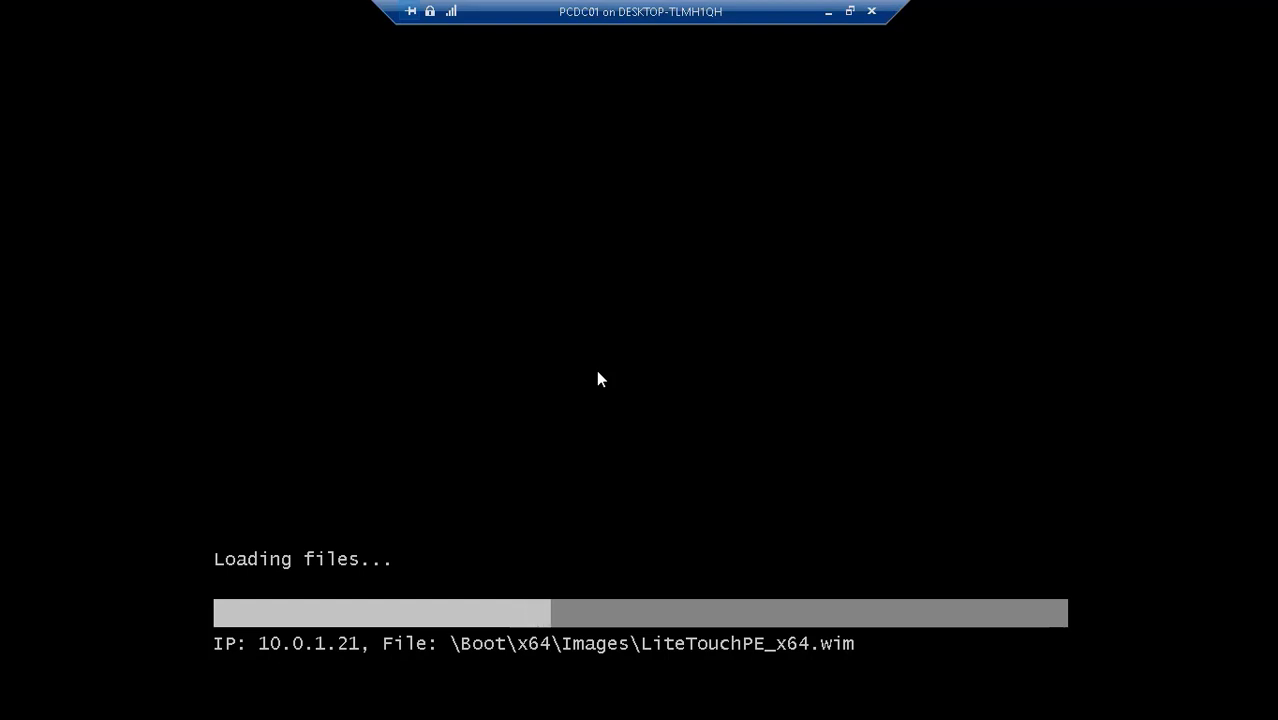
{"action": "mouse_move", "coordinate": [566, 716]}
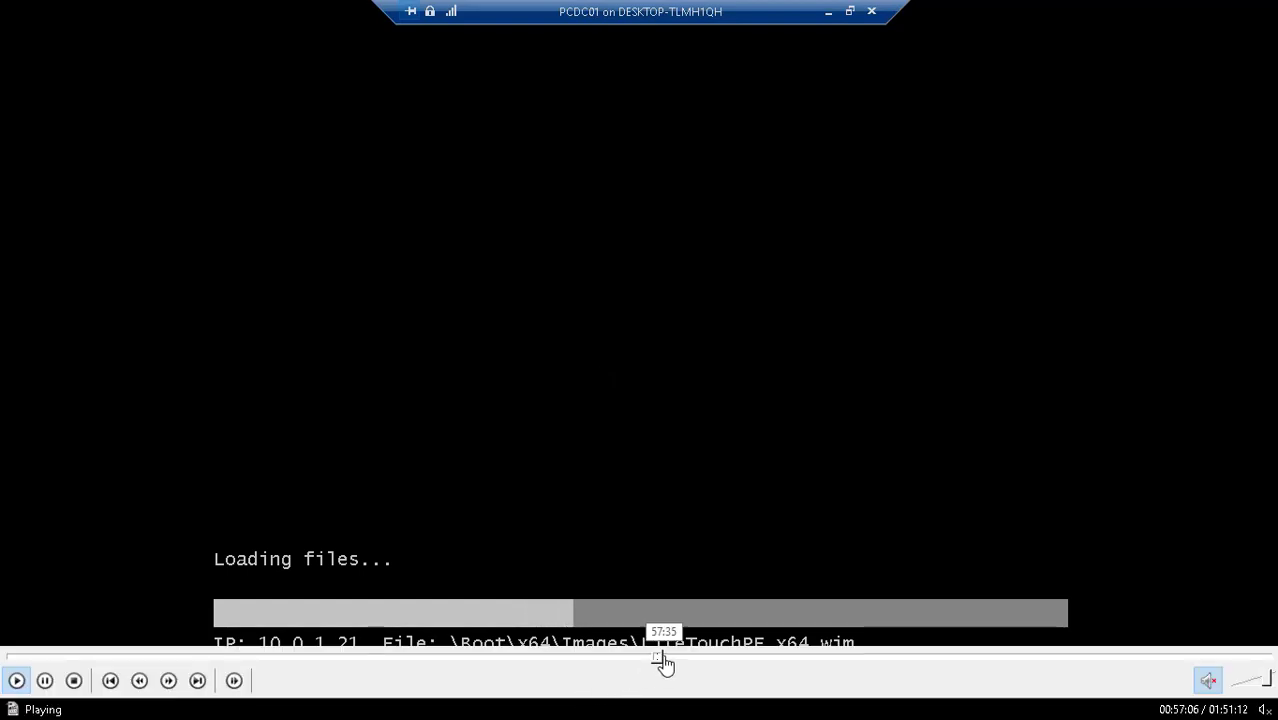
{"action": "left_click_drag", "start_coordinate": [663, 657], "coordinate": [682, 657]}
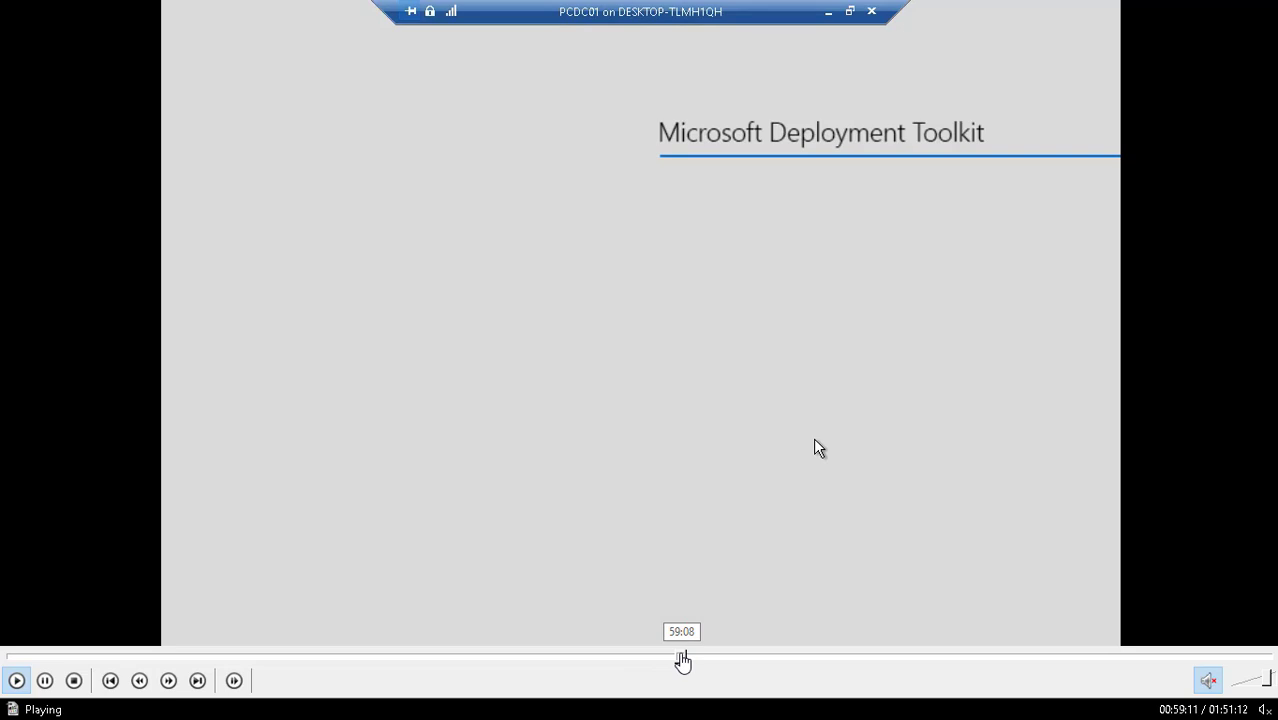
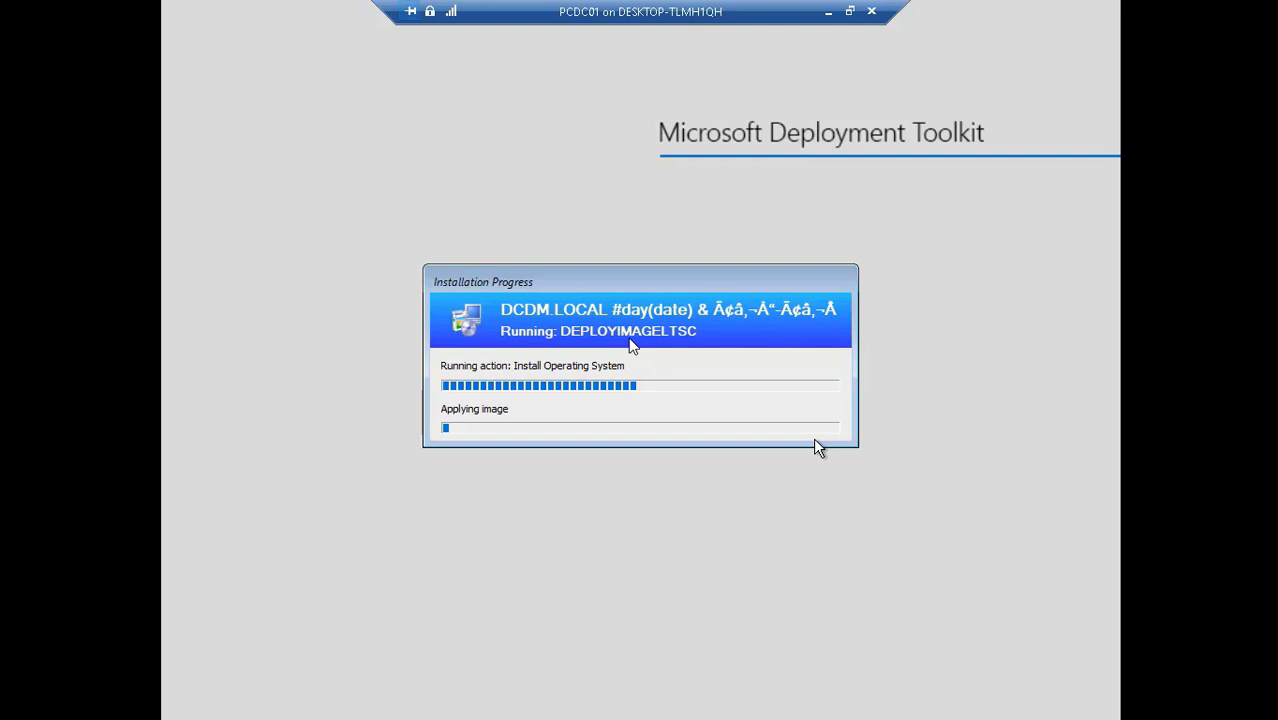
- Skip the deployment playback ahead to the sign-in stage and bring back the recorder panel
{"action": "mouse_move", "coordinate": [688, 682]}
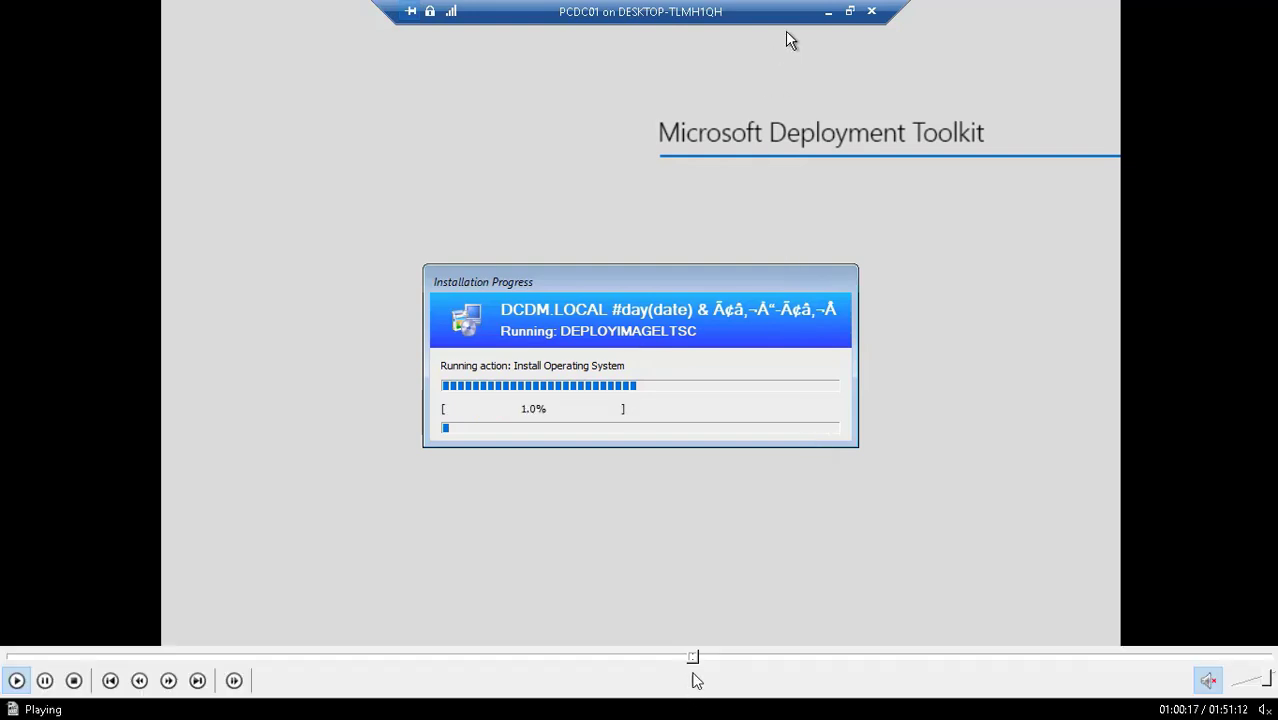
{"action": "left_click", "coordinate": [704, 657]}
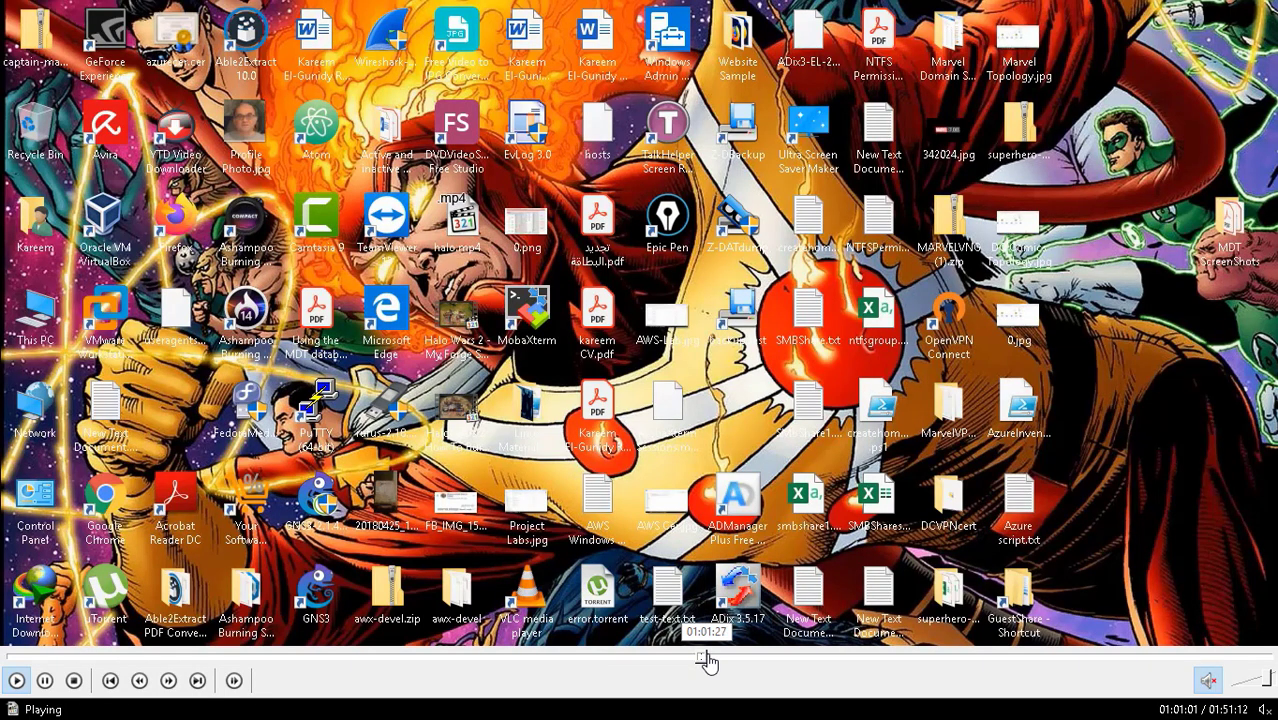
{"action": "left_click", "coordinate": [709, 660]}
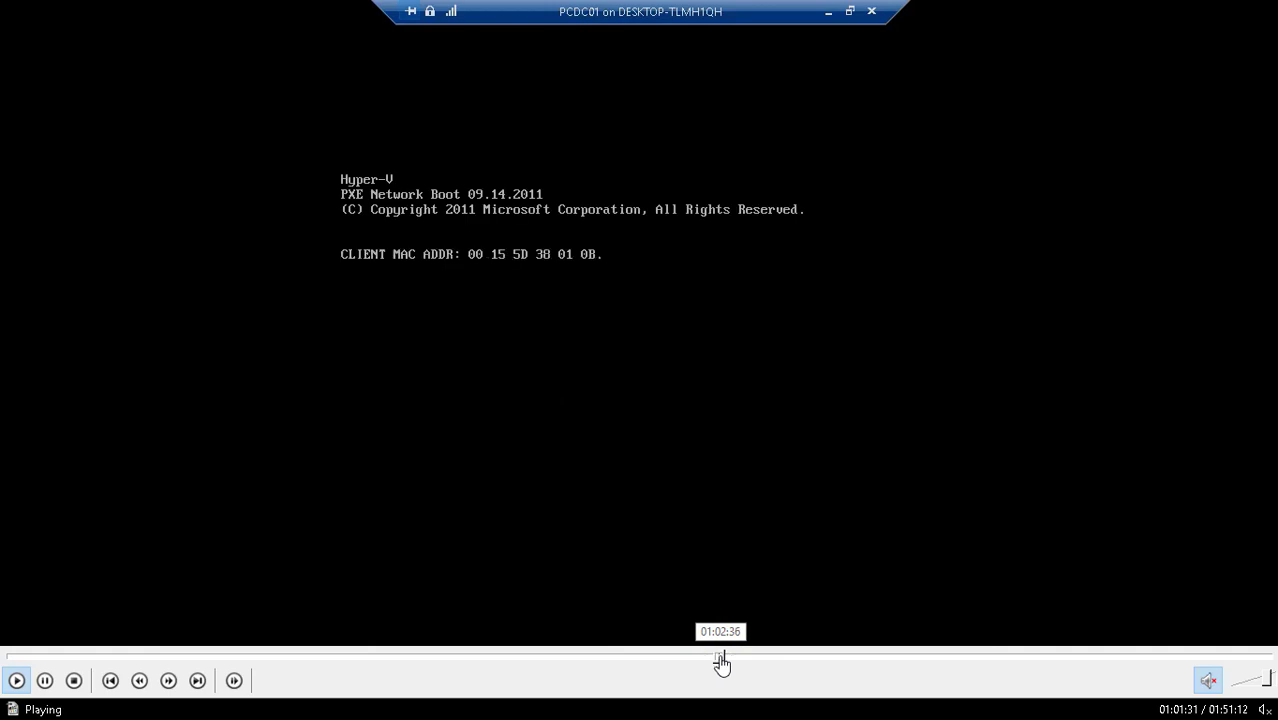
{"action": "left_click", "coordinate": [721, 660]}
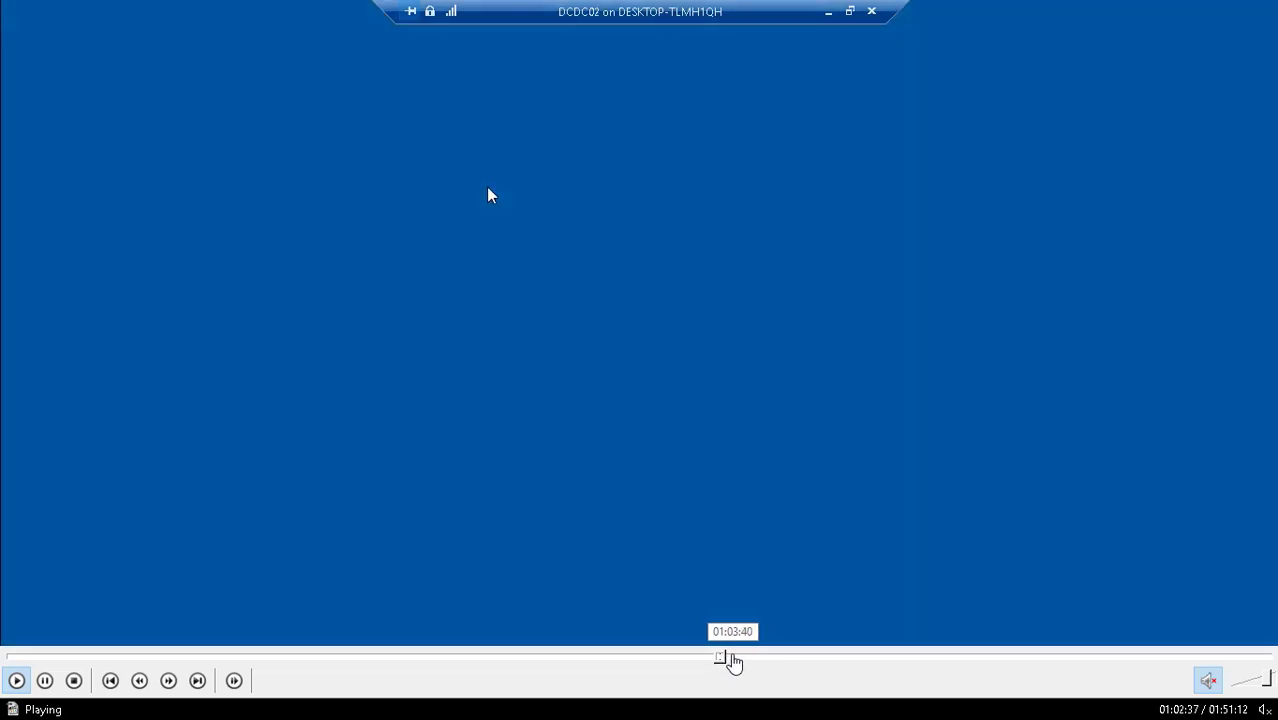
{"action": "left_click", "coordinate": [736, 660]}
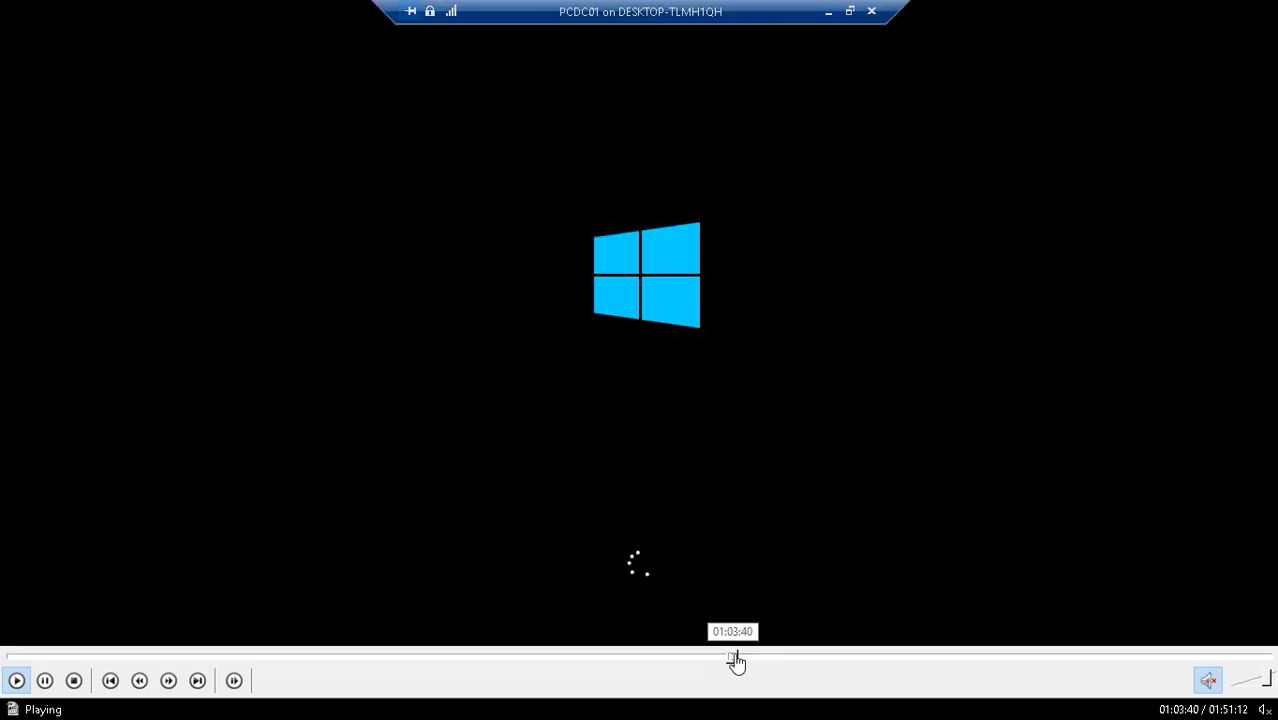
{"action": "left_click", "coordinate": [741, 660]}
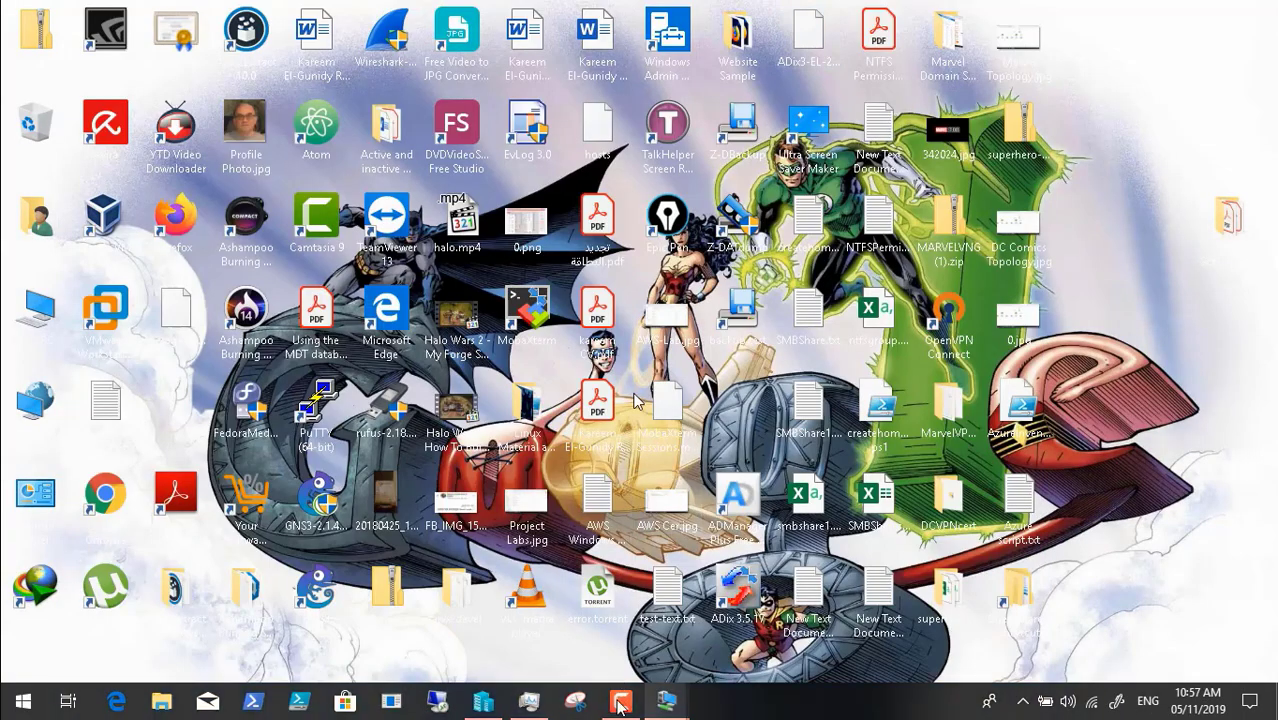
{"action": "left_click", "coordinate": [620, 703]}
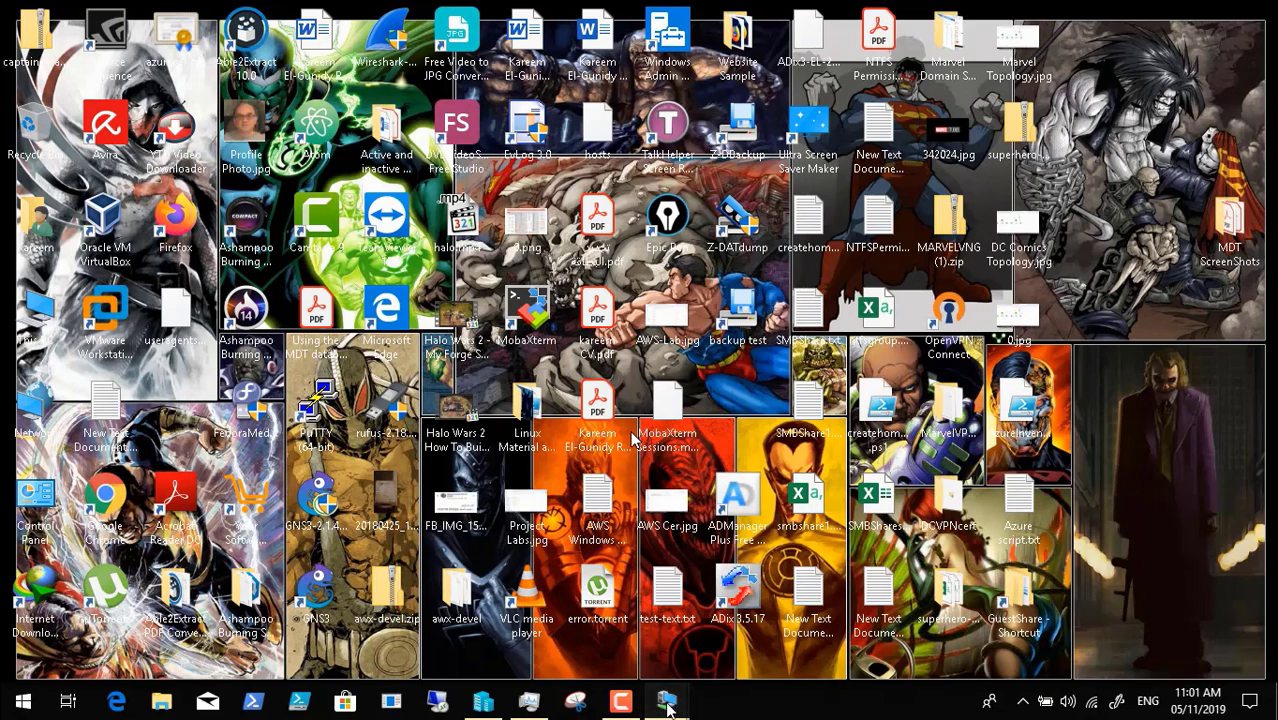
- Switch to the DCDC02 session and dismiss its dc.scr application error
{"action": "mouse_move", "coordinate": [668, 706]}
{"action": "left_click", "coordinate": [600, 640]}
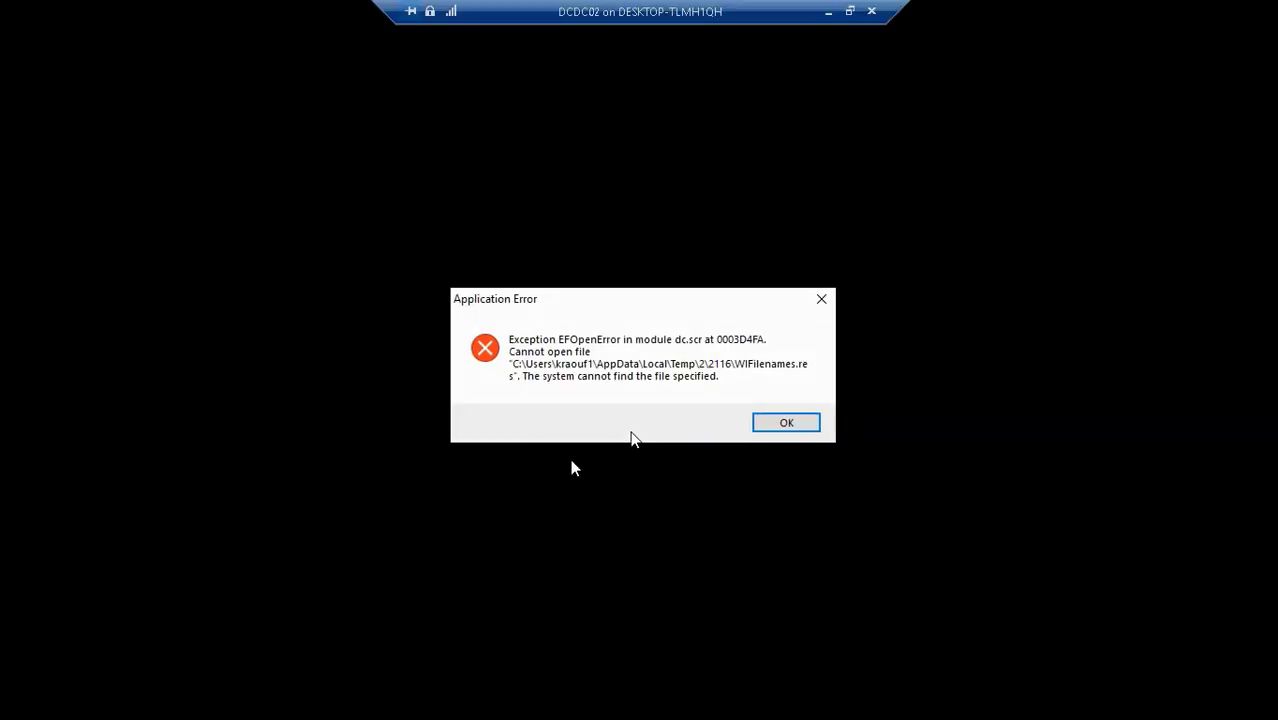
{"action": "left_click", "coordinate": [786, 424]}
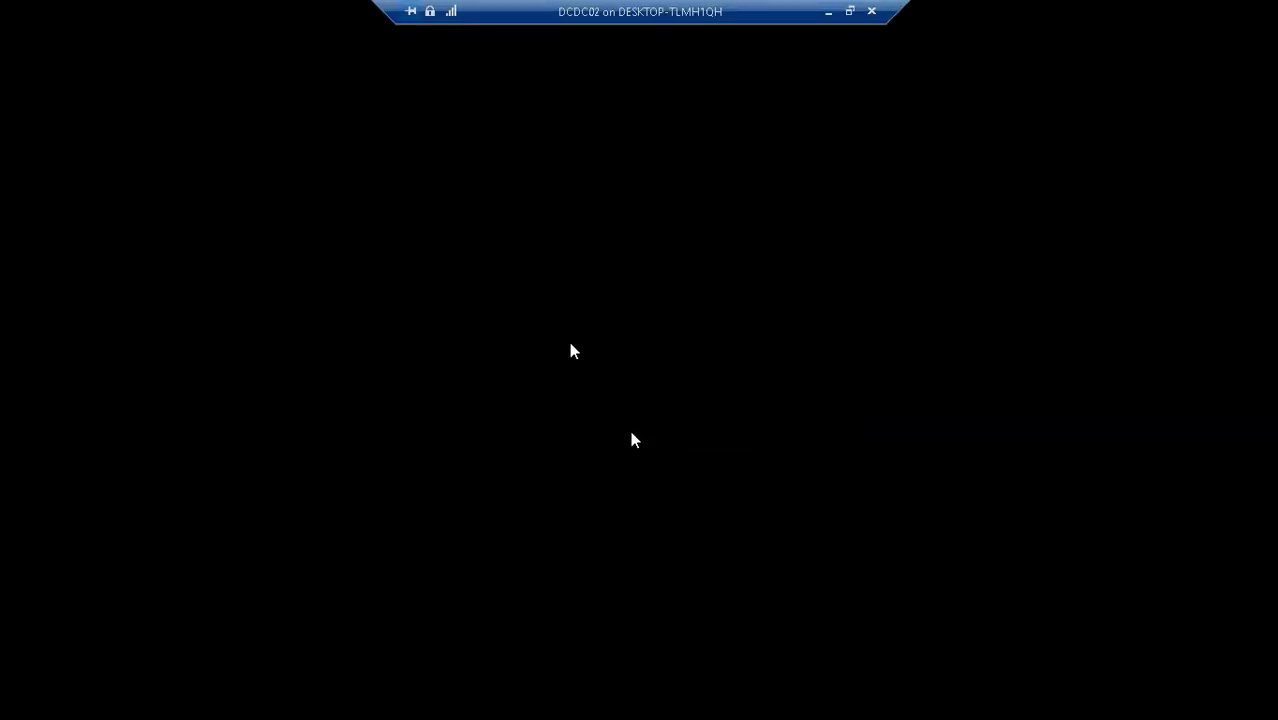
- Restore the DCDC02 session, unlock it, and switch it to full screen
{"action": "left_click", "coordinate": [849, 11]}
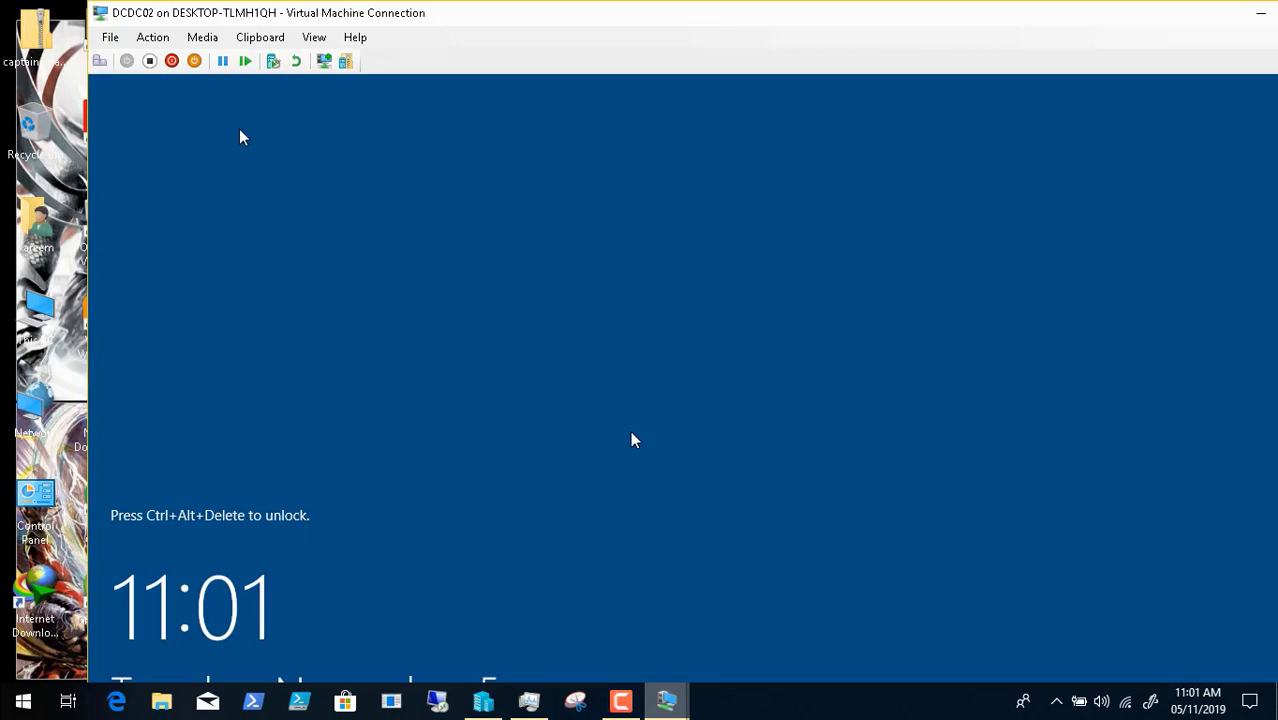
{"action": "left_click", "coordinate": [100, 61]}
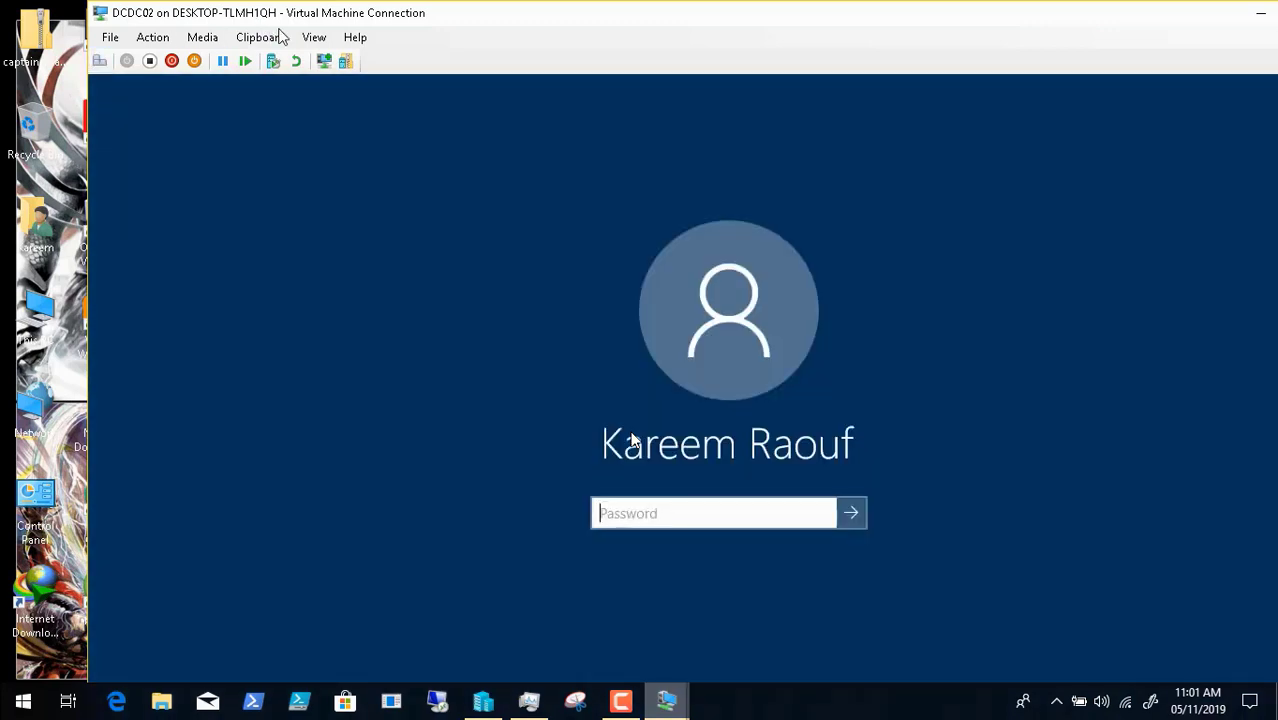
{"action": "left_click", "coordinate": [311, 38]}
{"action": "left_click", "coordinate": [335, 57]}
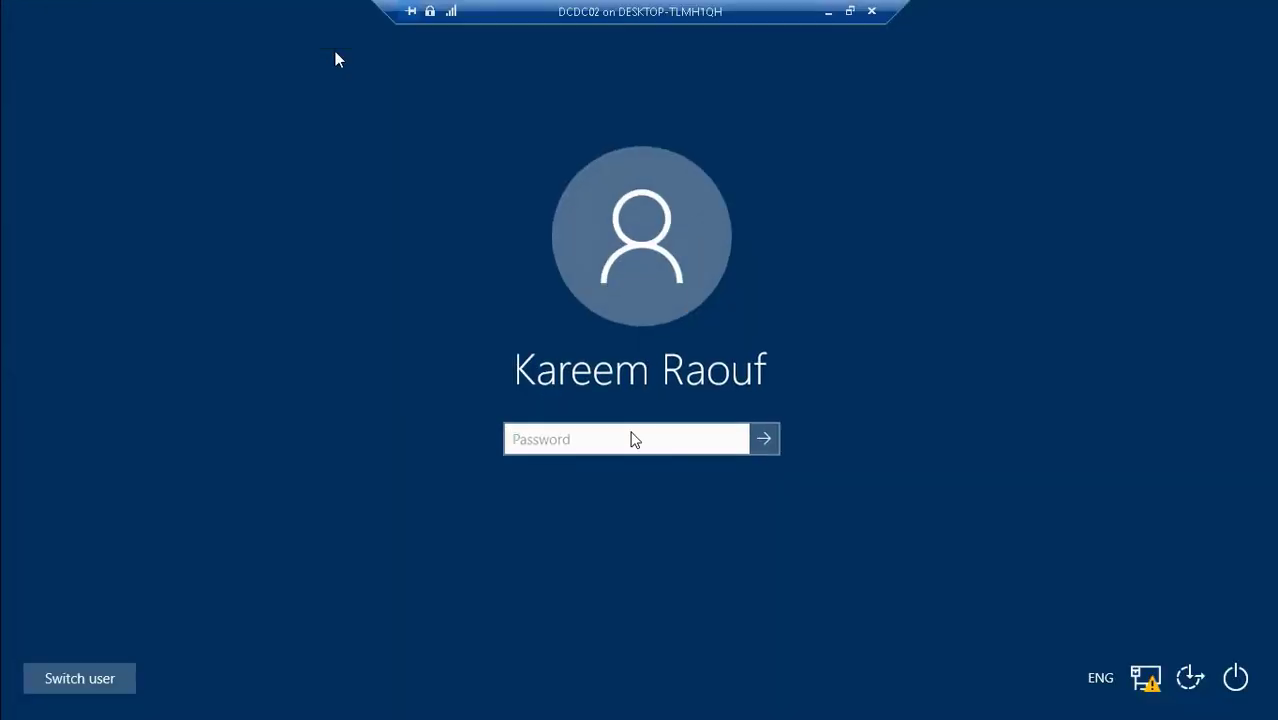
- Sign in to DCDC02 with the account password, check the Monitoring node, then minimise
{"action": "left_click", "coordinate": [543, 432]}
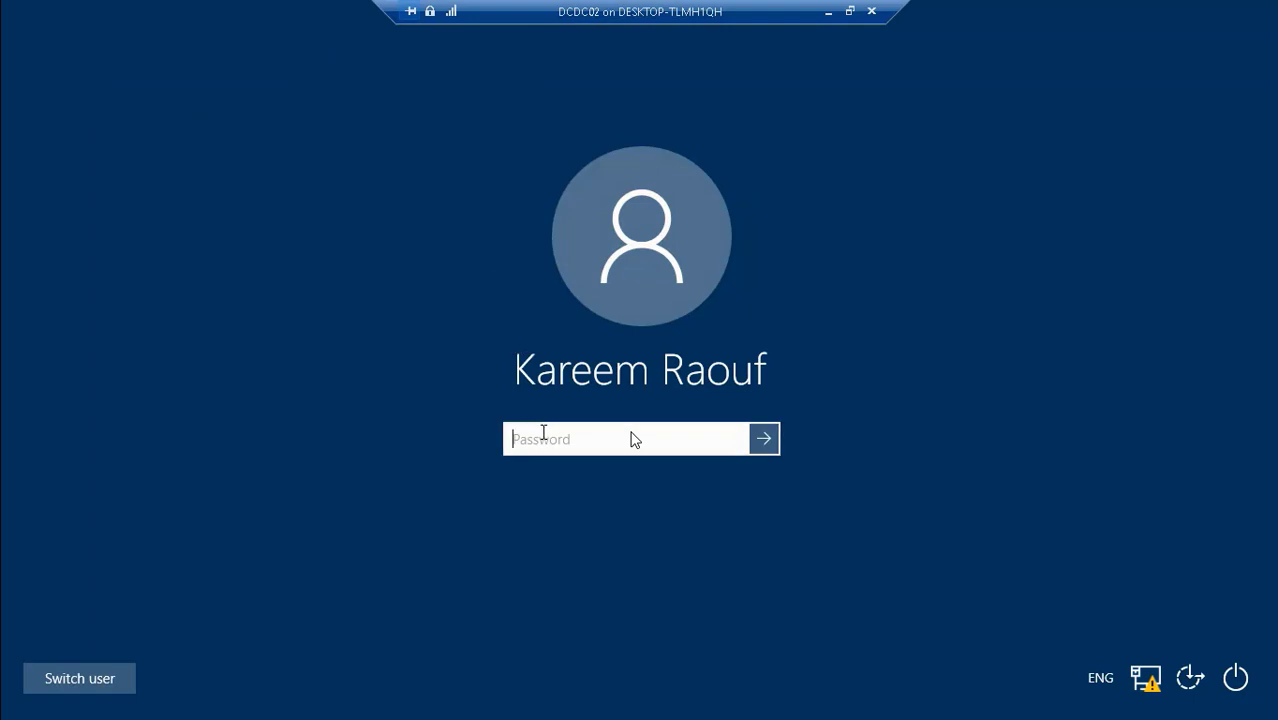
{"action": "type", "text": "**********"}
{"action": "key", "text": "Return"}
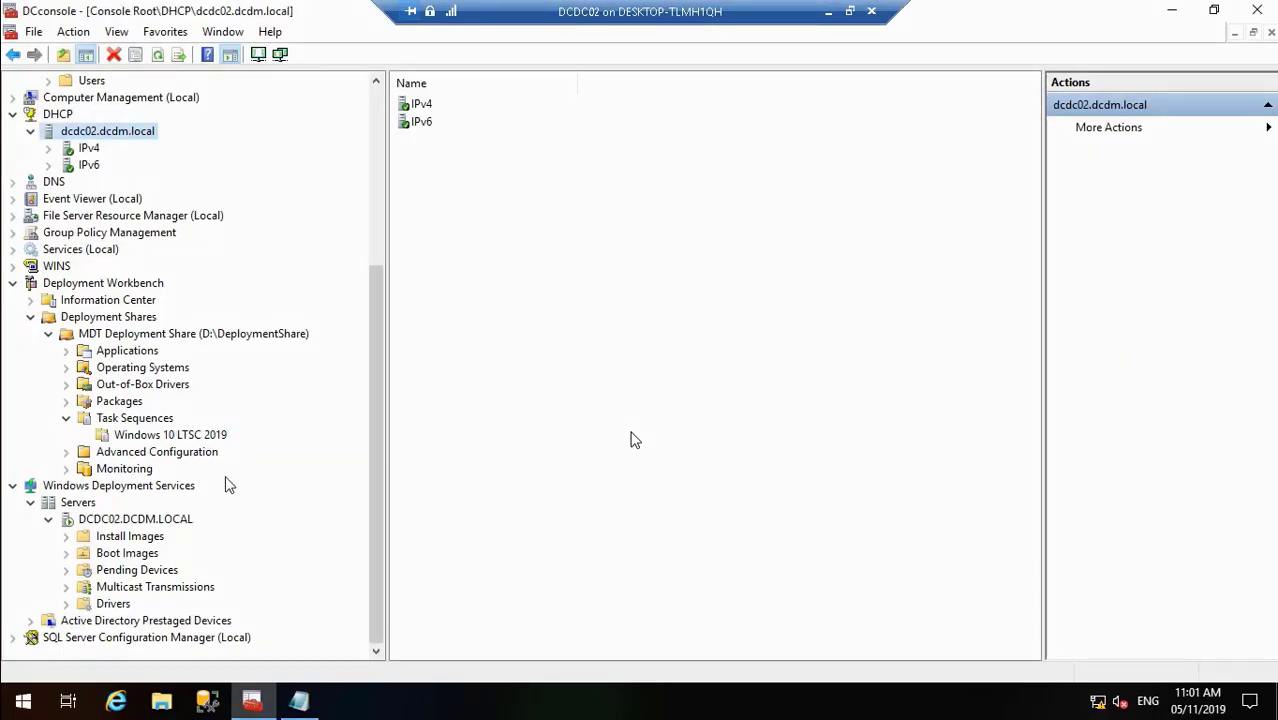
{"action": "left_click", "coordinate": [140, 475]}
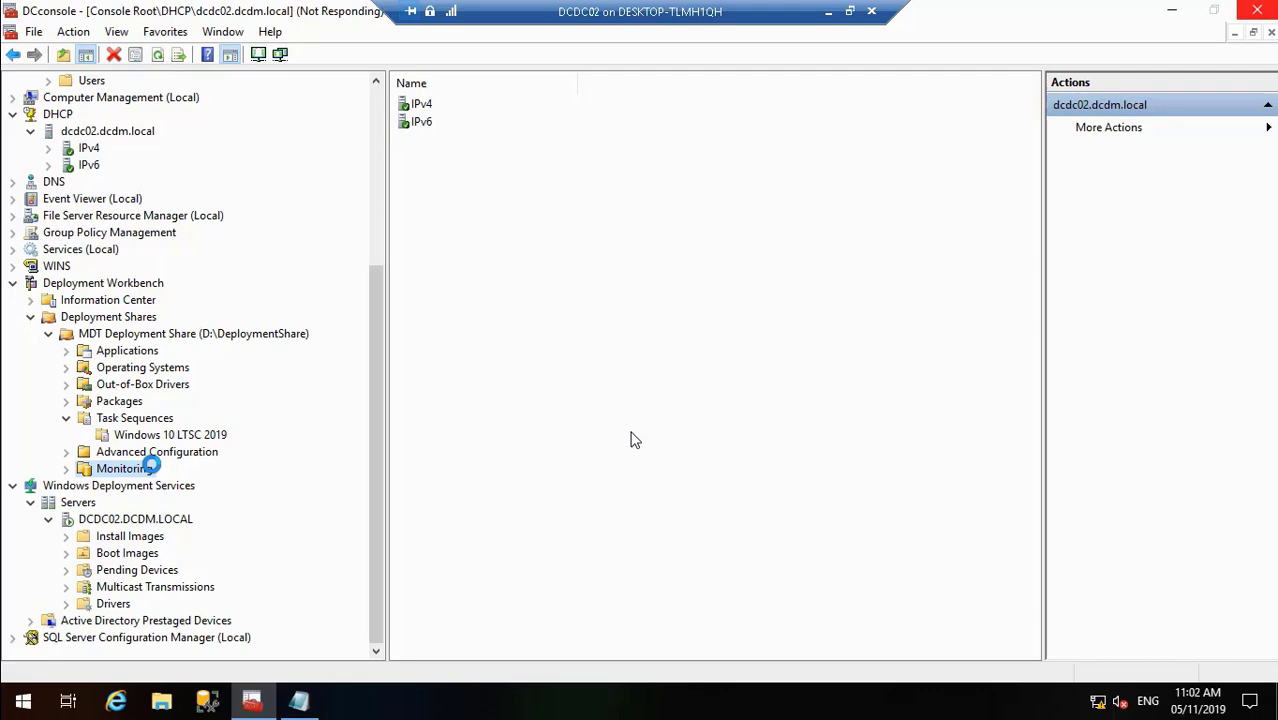
{"action": "left_click", "coordinate": [828, 14]}
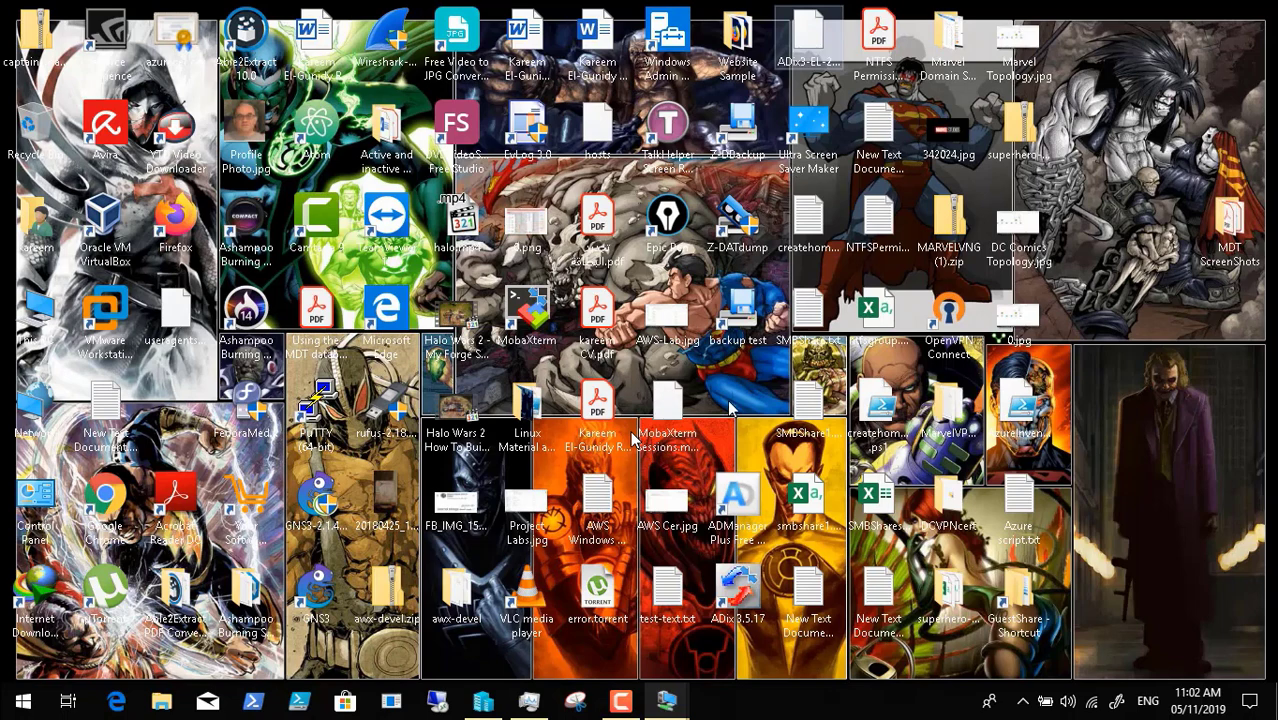
- Pause the screen recording and switch to the PCDC01 session
{"action": "left_click", "coordinate": [620, 701]}
{"action": "left_click", "coordinate": [1187, 612]}
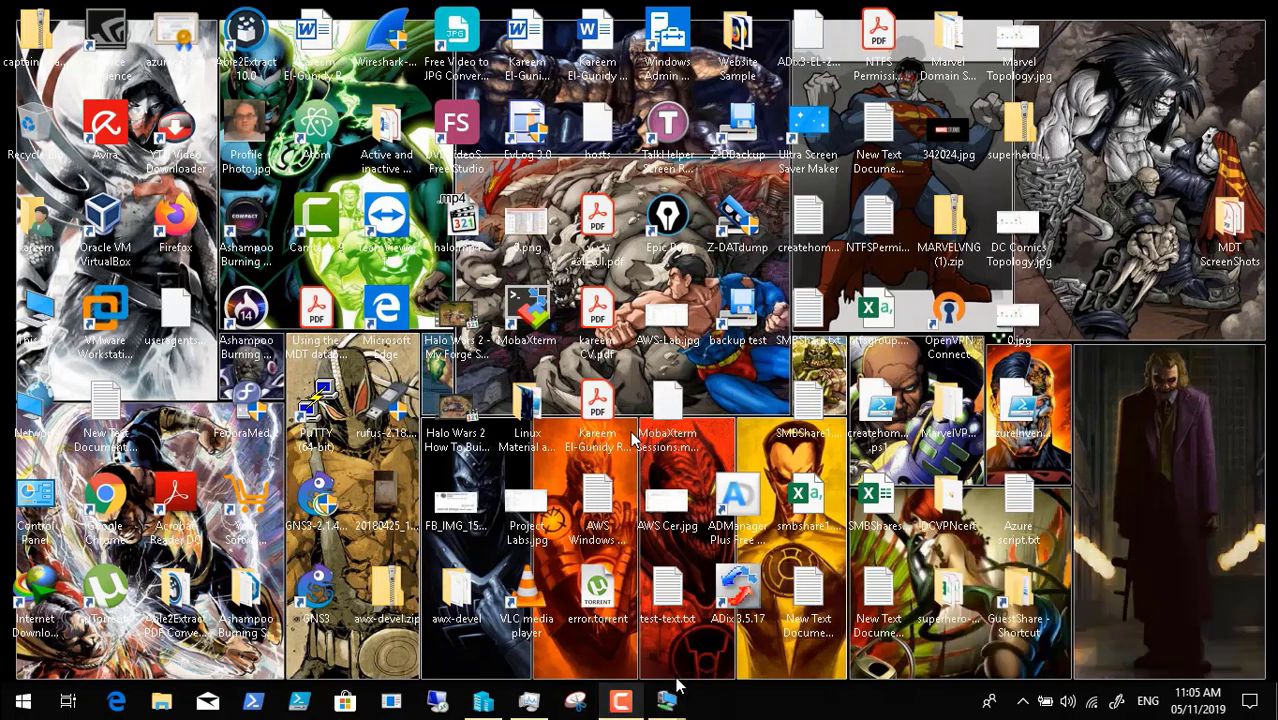
{"action": "left_click", "coordinate": [670, 695]}
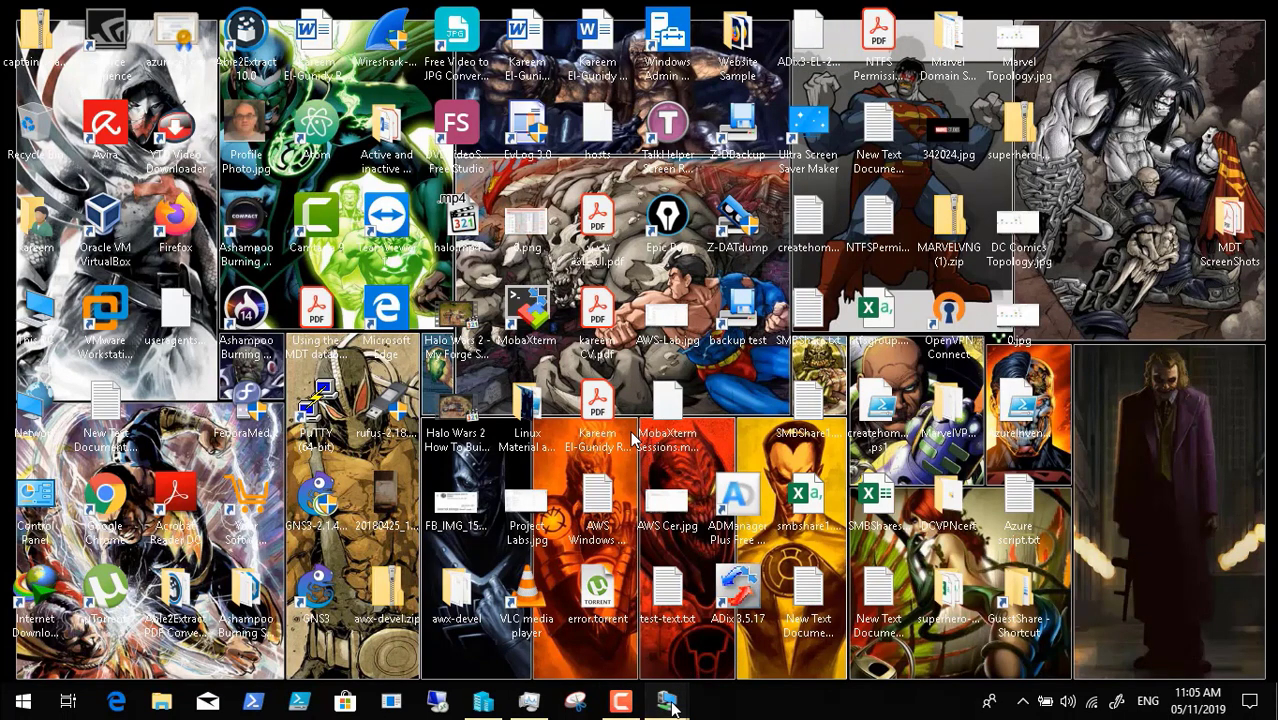
{"action": "left_click", "coordinate": [738, 626]}
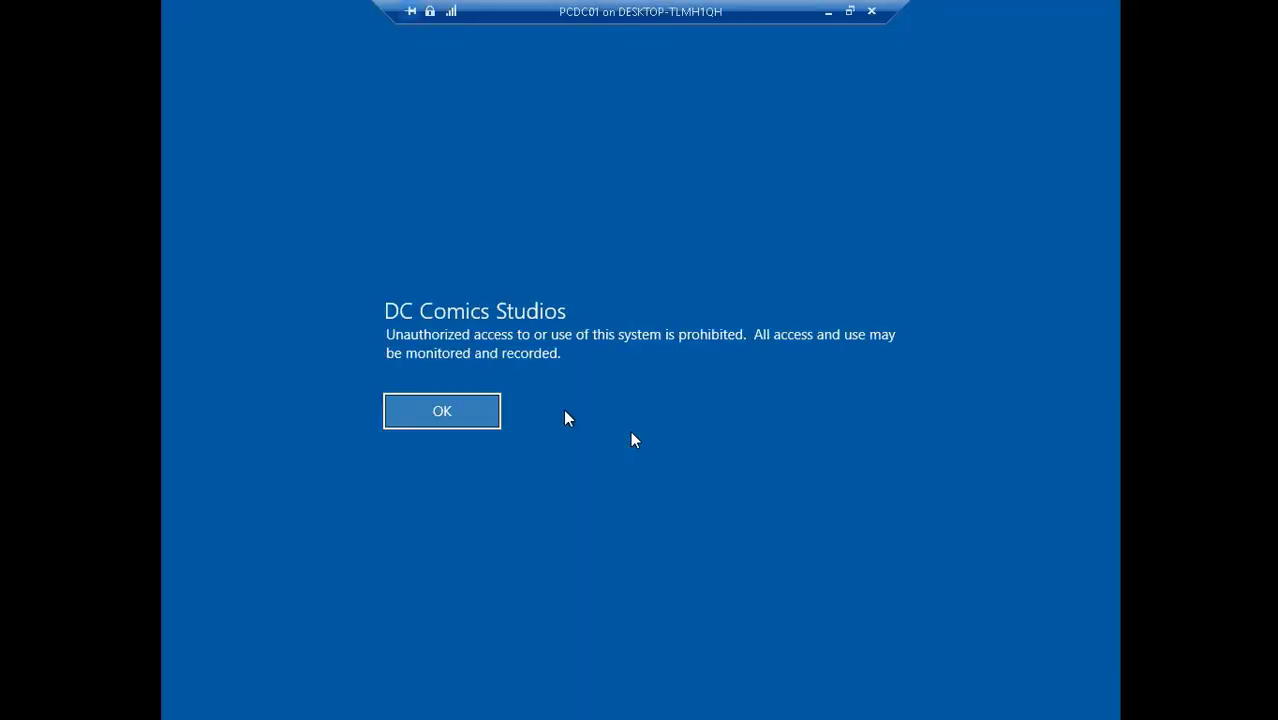
- Acknowledge the logon notice and disabled-account message, then enter the user name and password
{"action": "left_click", "coordinate": [467, 414]}
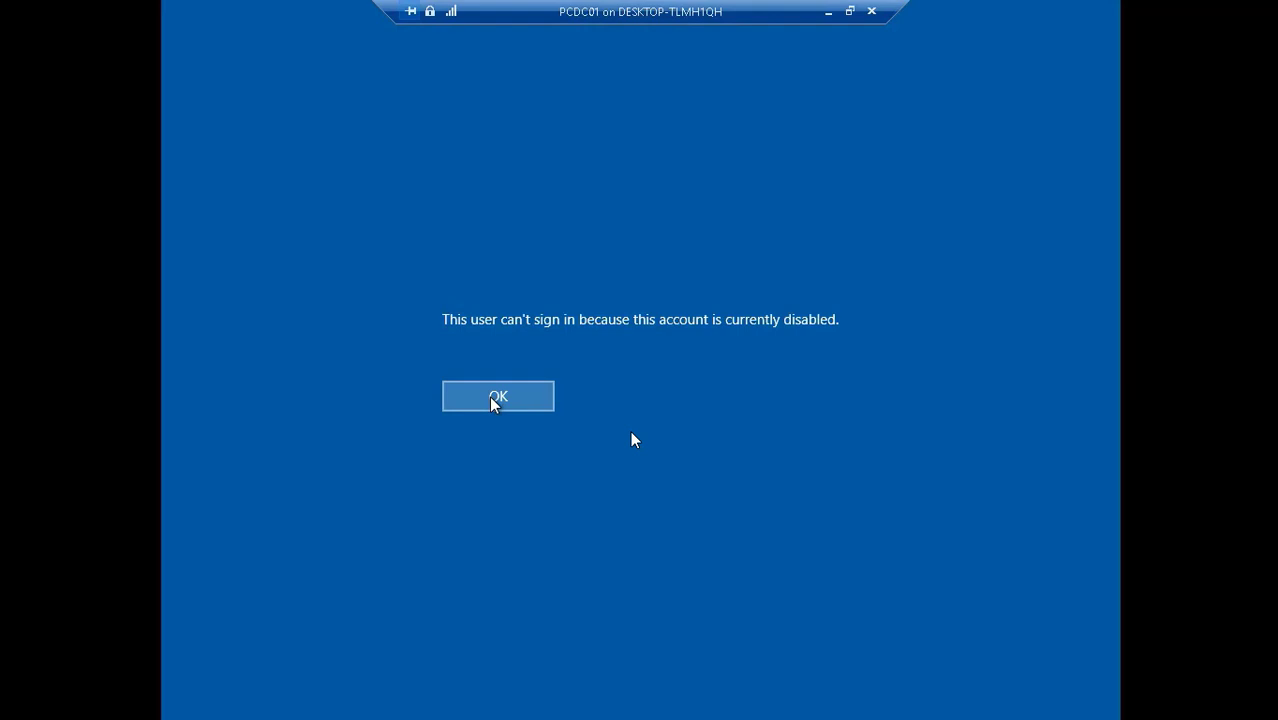
{"action": "left_click", "coordinate": [491, 398]}
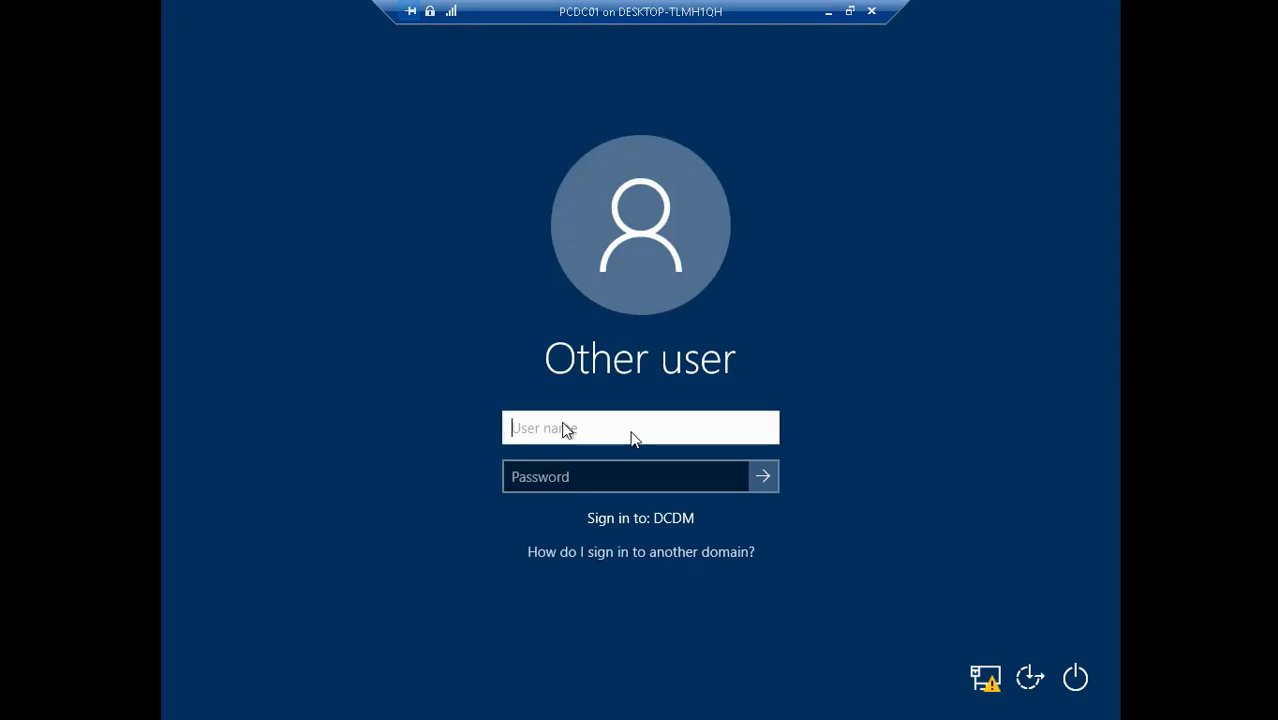
{"action": "key", "text": "Tab"}
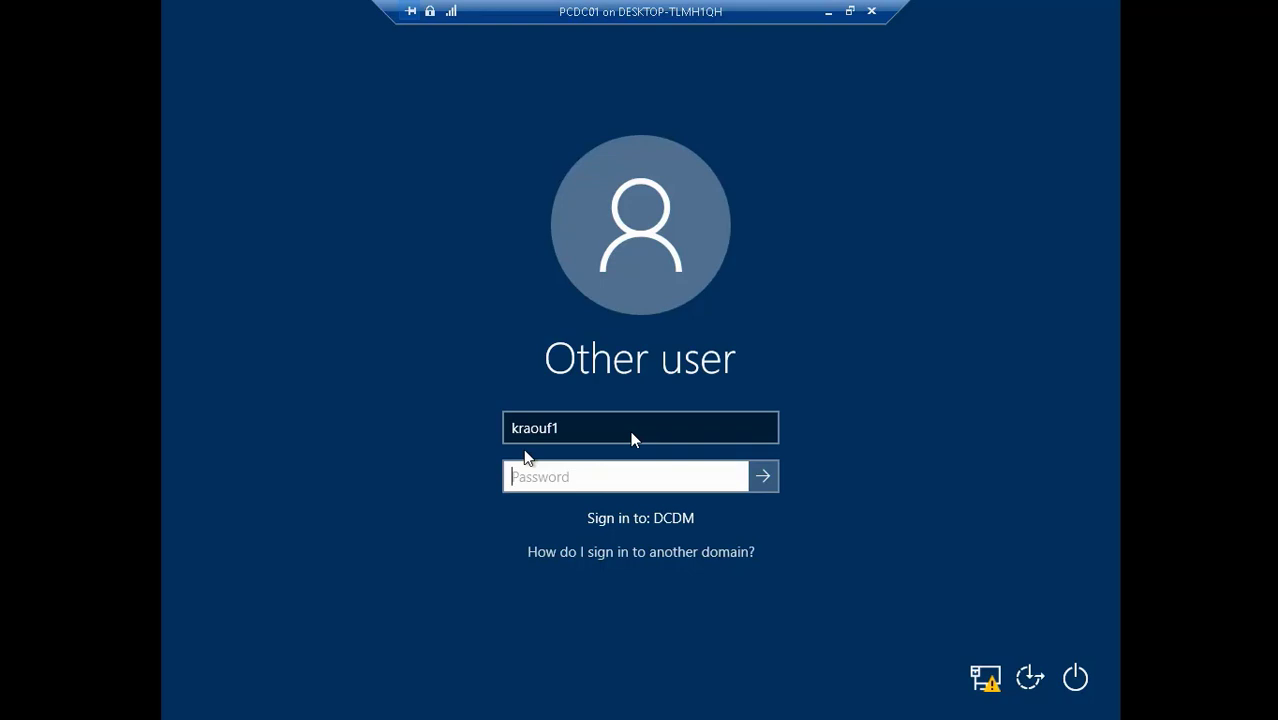
{"action": "type", "text": "P"}
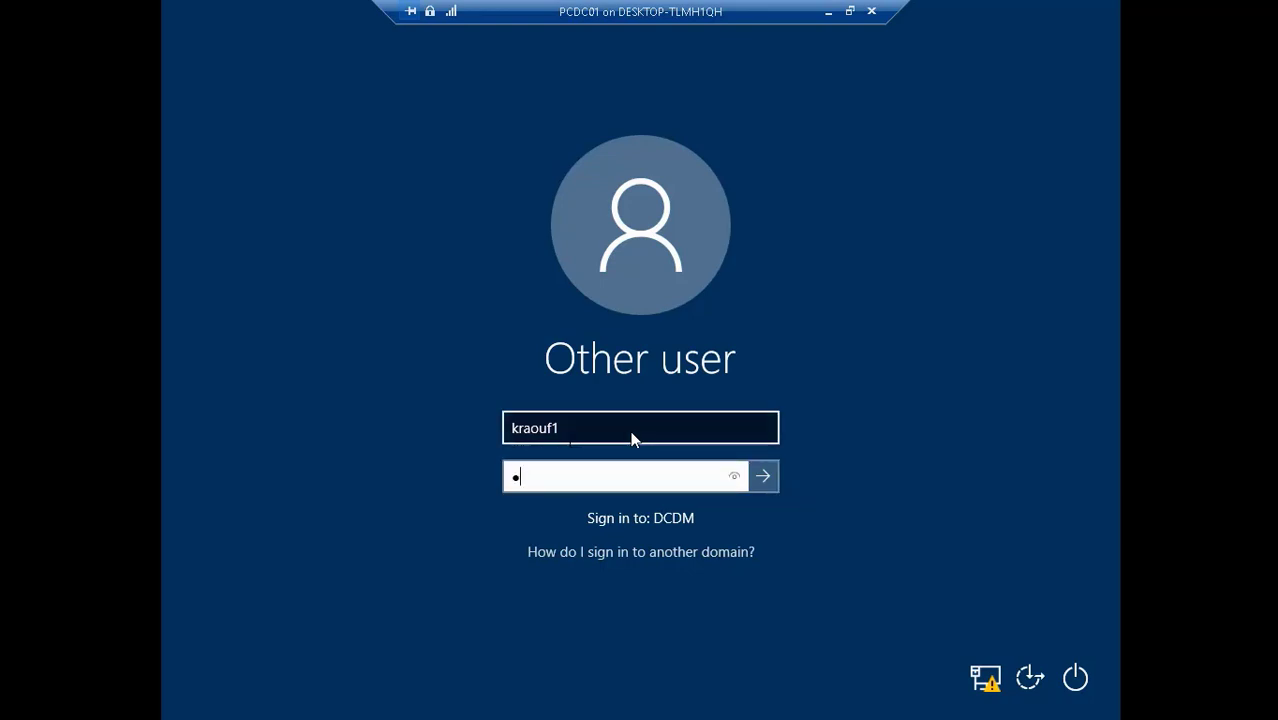
{"action": "key", "text": "BackSpace"}
{"action": "type", "text": "P@ssword12"}
- Prefix the user name with the dcdm\ domain and submit the PCDC01 sign-in
{"action": "left_click", "coordinate": [513, 428]}
{"action": "type", "text": "dcd"}
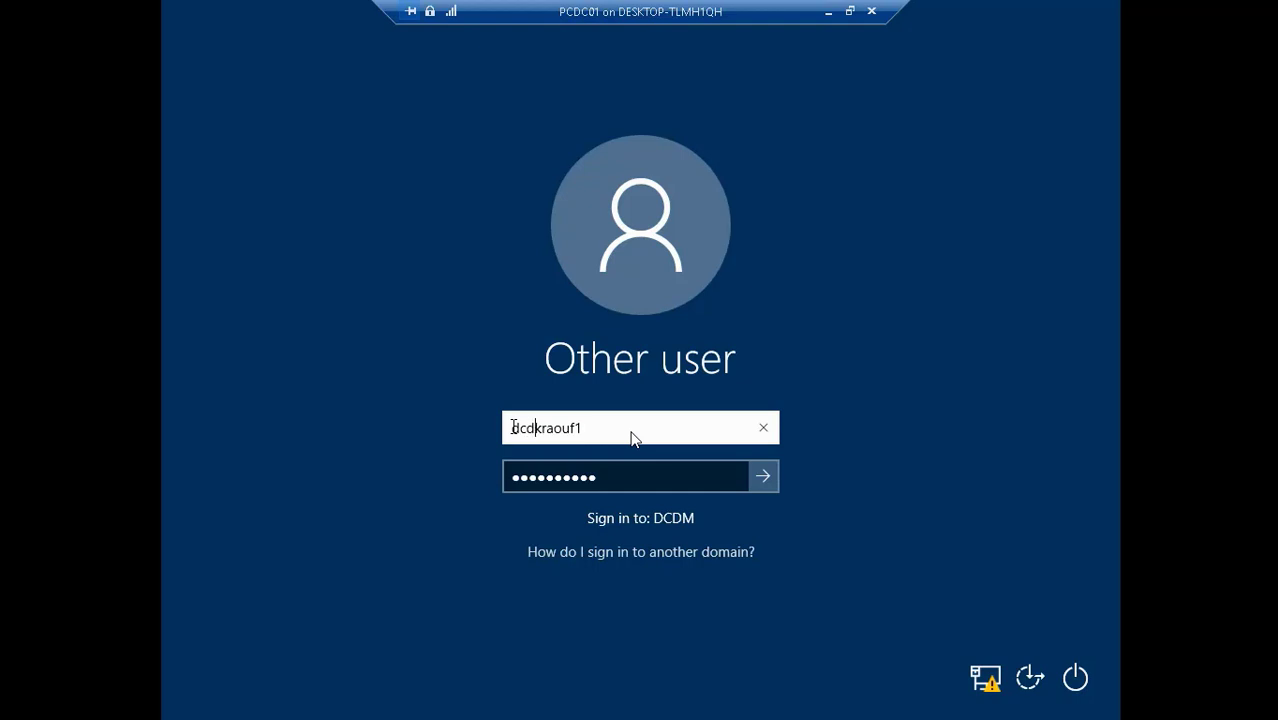
{"action": "type", "text": "m\\"}
{"action": "key", "text": "Tab"}
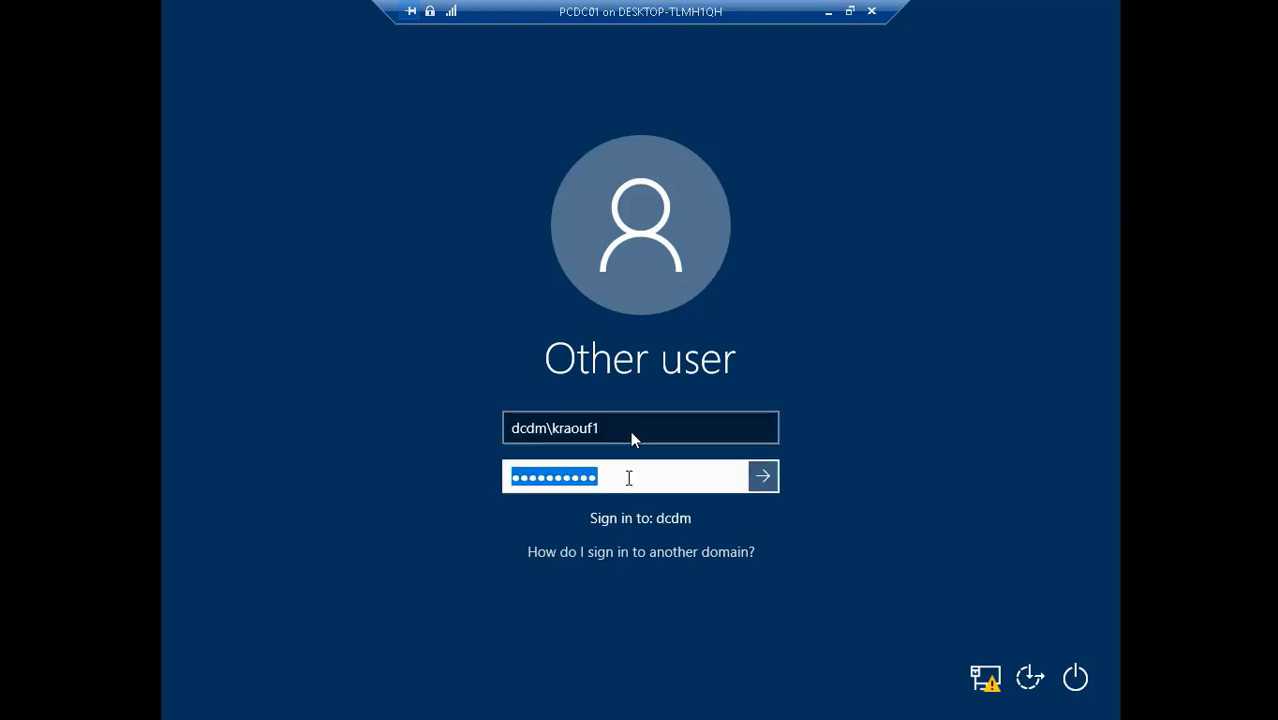
{"action": "left_click", "coordinate": [758, 479]}
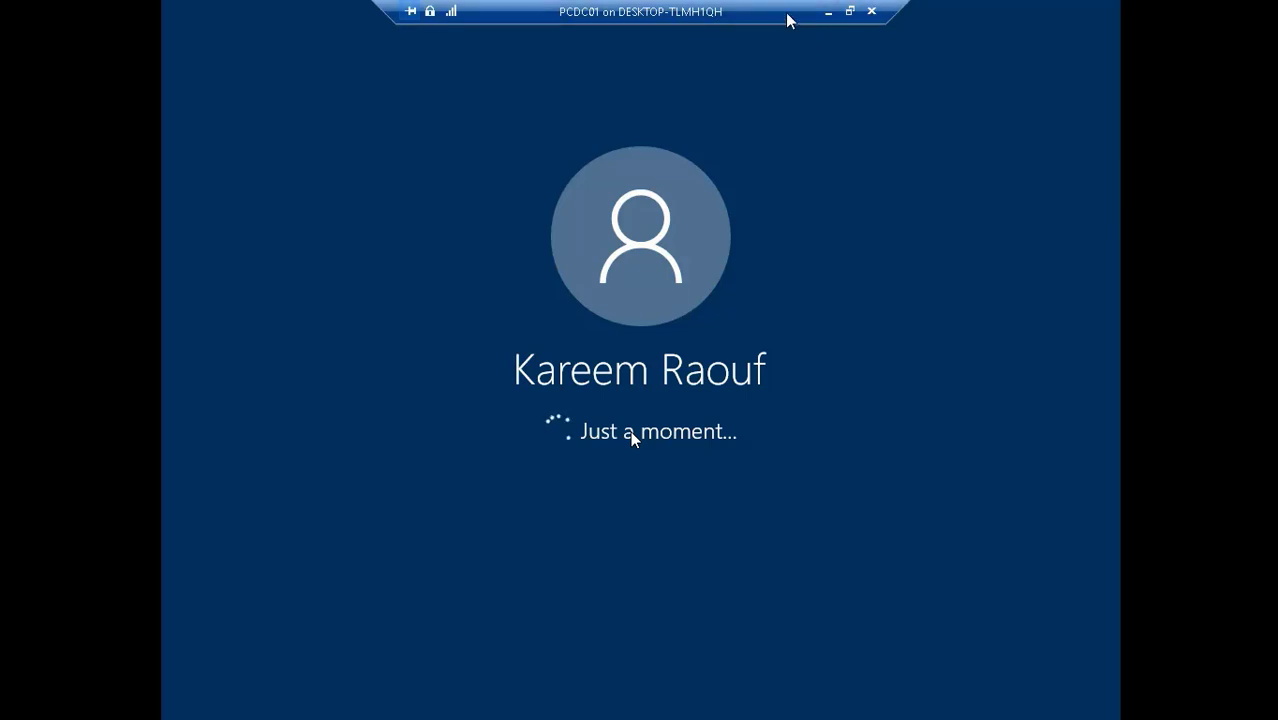
- Minimise PCDC01, hide the recorder panel, and return to the PCDC01 session
{"action": "left_click", "coordinate": [826, 12]}
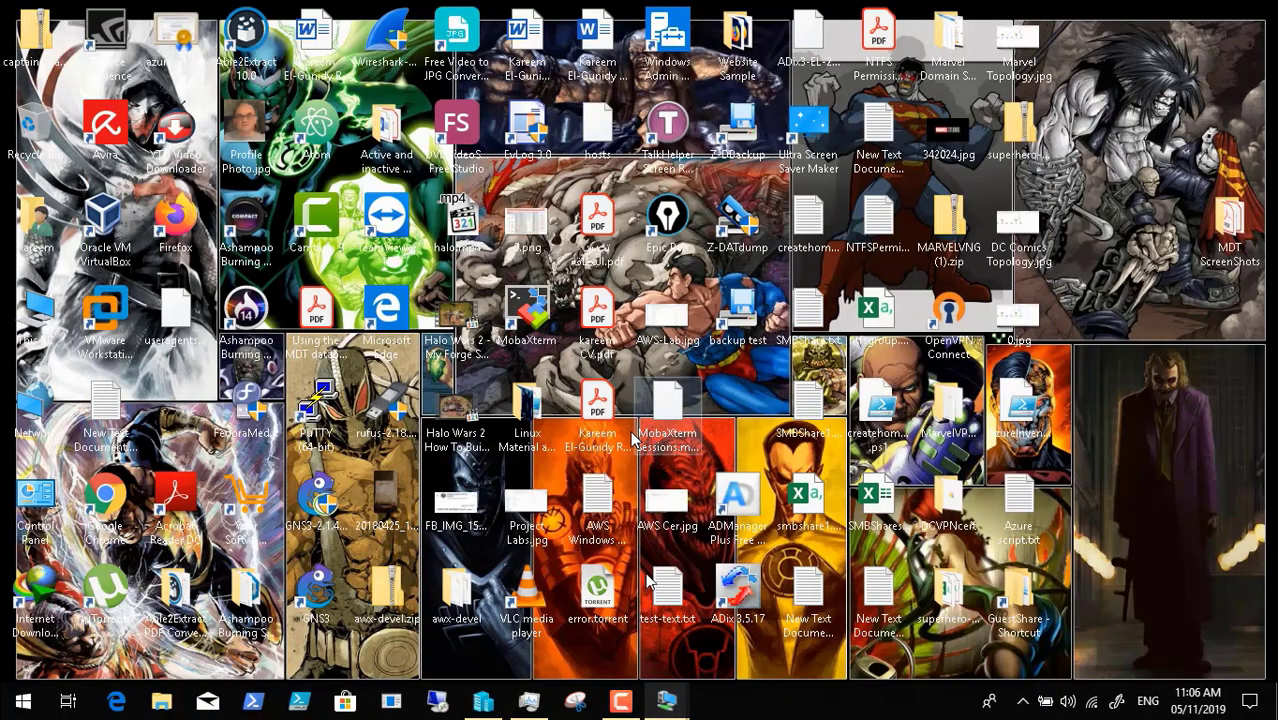
{"action": "left_click", "coordinate": [621, 702]}
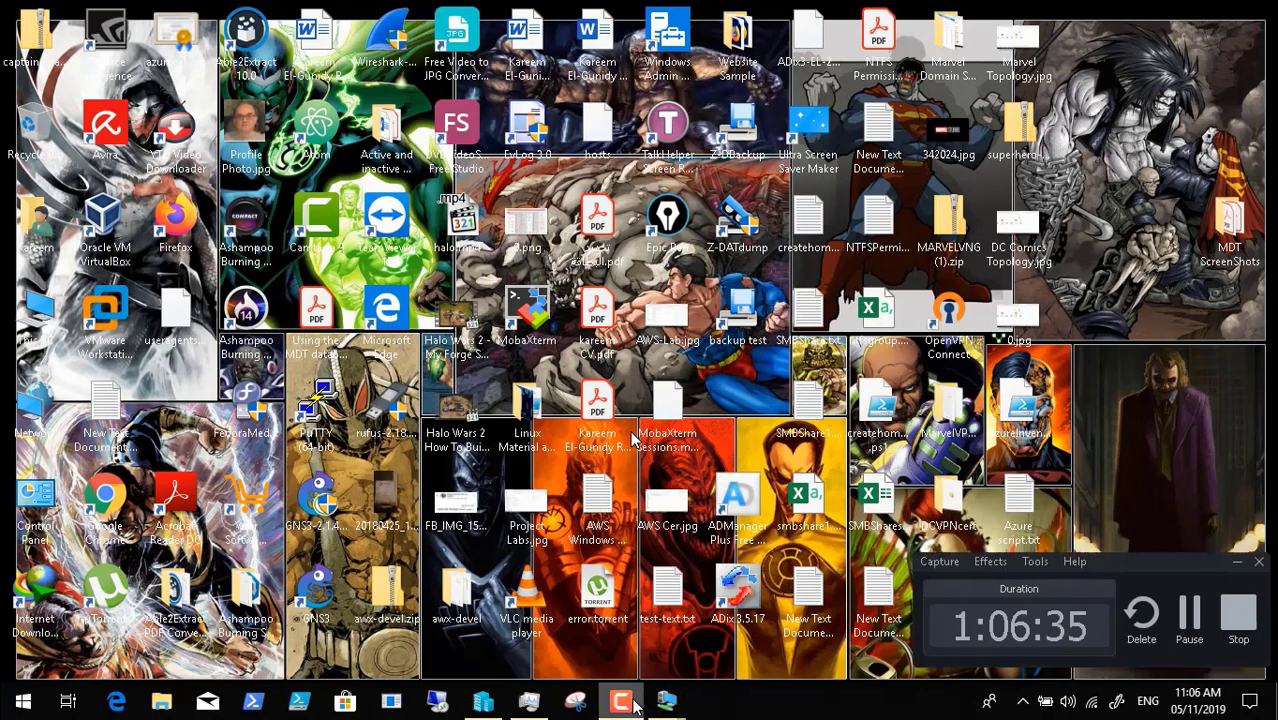
{"action": "left_click", "coordinate": [1237, 564]}
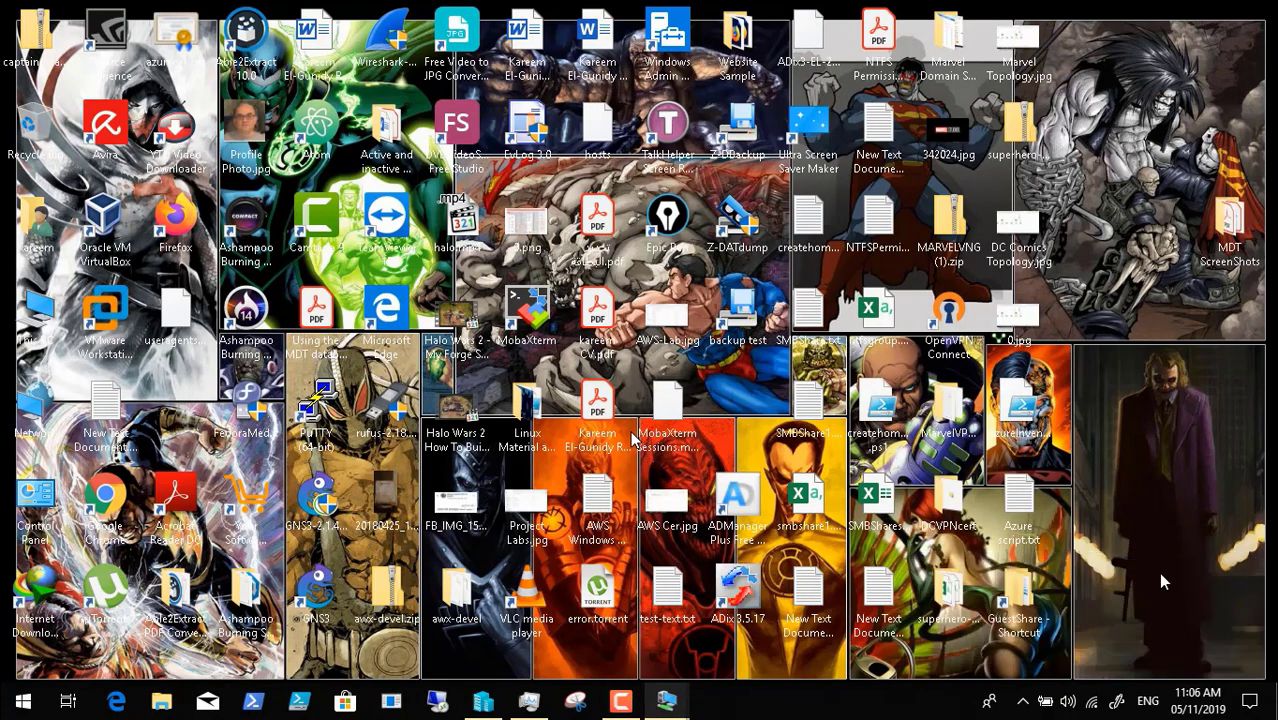
{"action": "left_click", "coordinate": [670, 700]}
{"action": "left_click", "coordinate": [759, 640]}
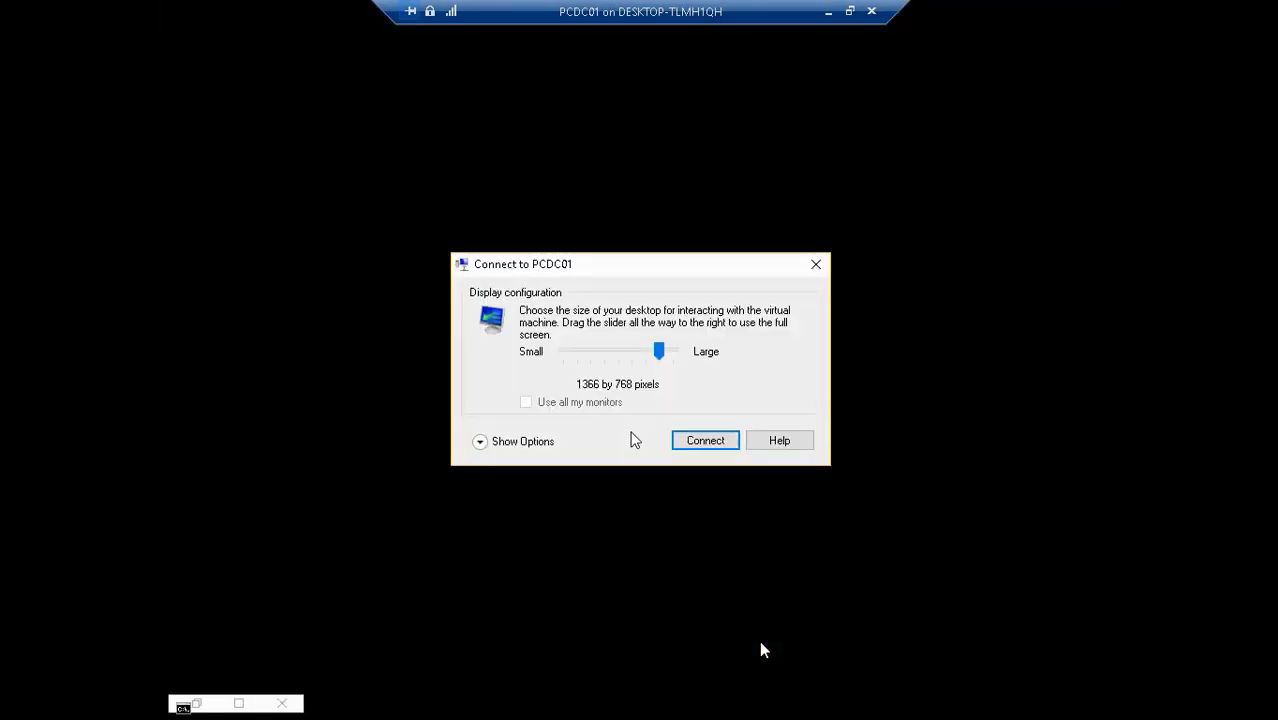
- Close the display configuration dialog and approve all four Registry Editor UAC prompts
{"action": "left_click", "coordinate": [816, 268]}
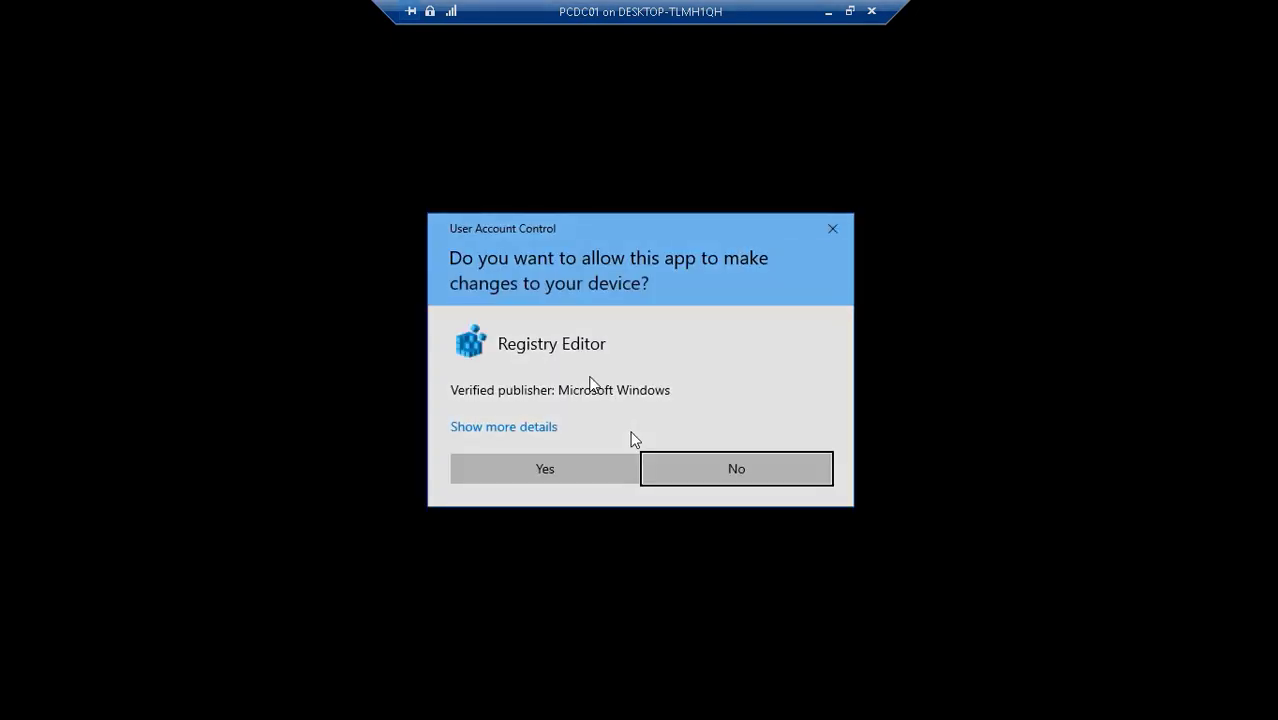
{"action": "left_click", "coordinate": [531, 463]}
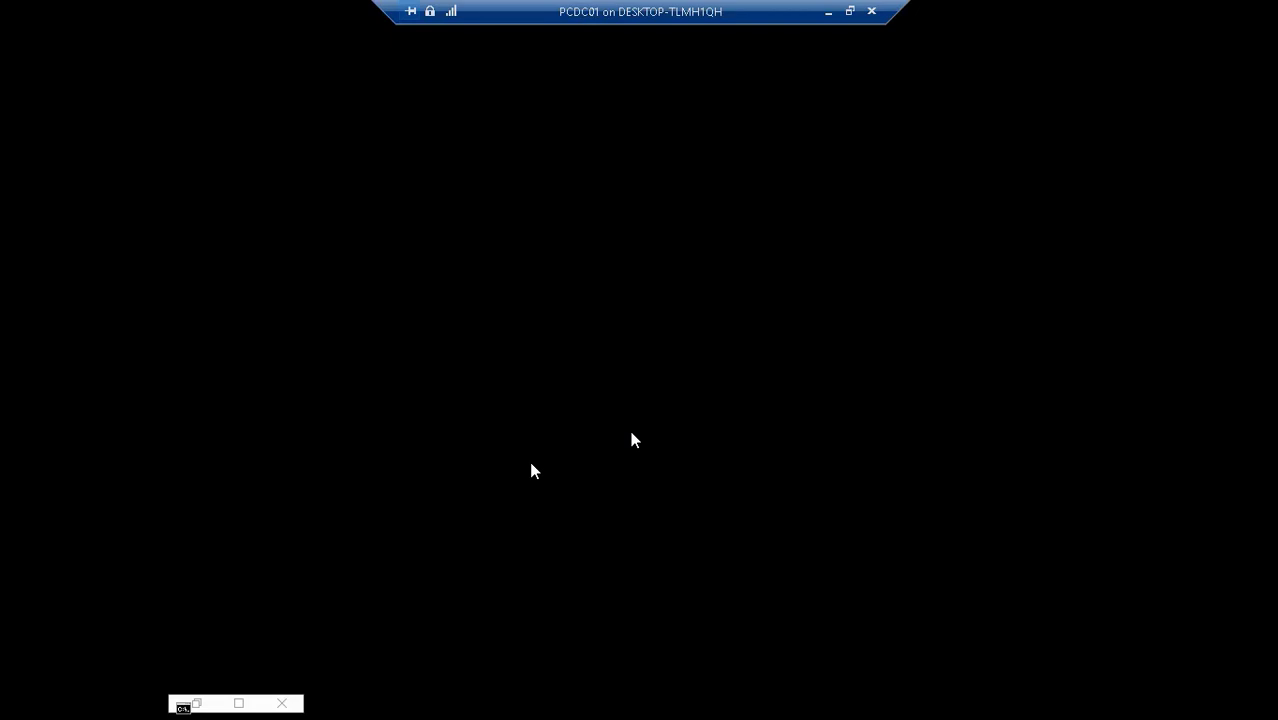
{"action": "left_click", "coordinate": [532, 467]}
{"action": "left_click", "coordinate": [543, 470]}
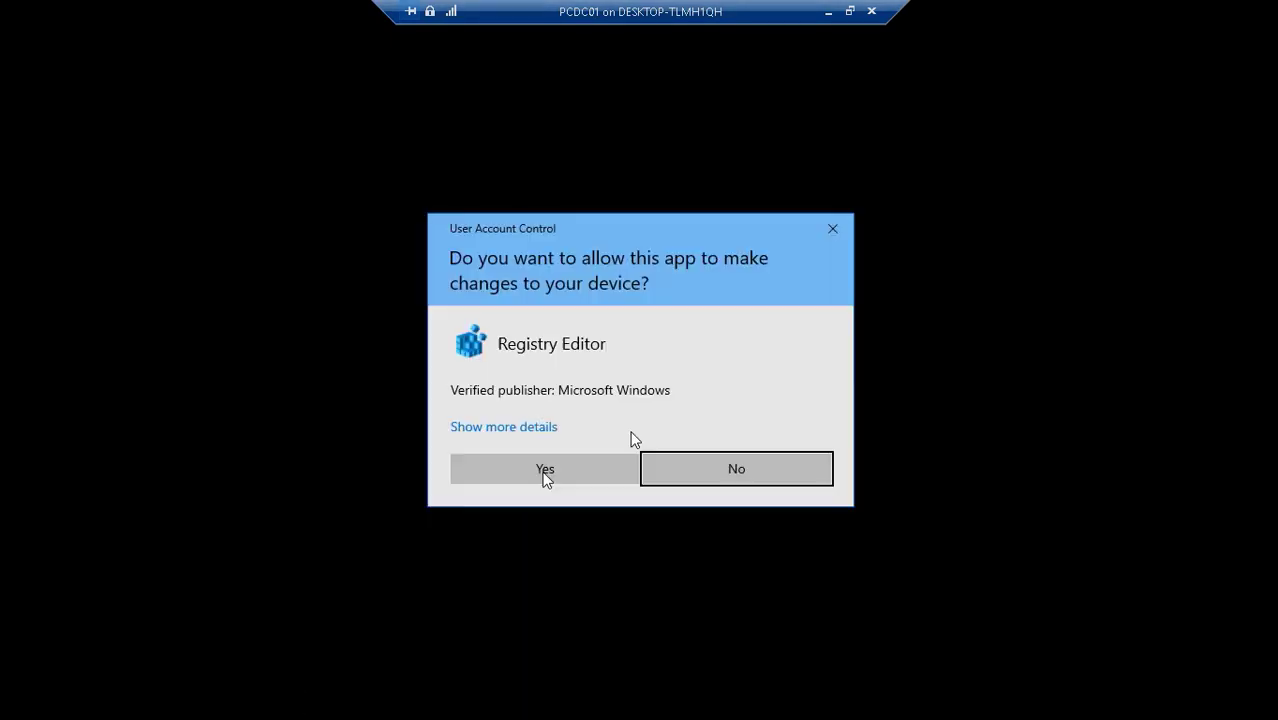
{"action": "left_click", "coordinate": [543, 474]}
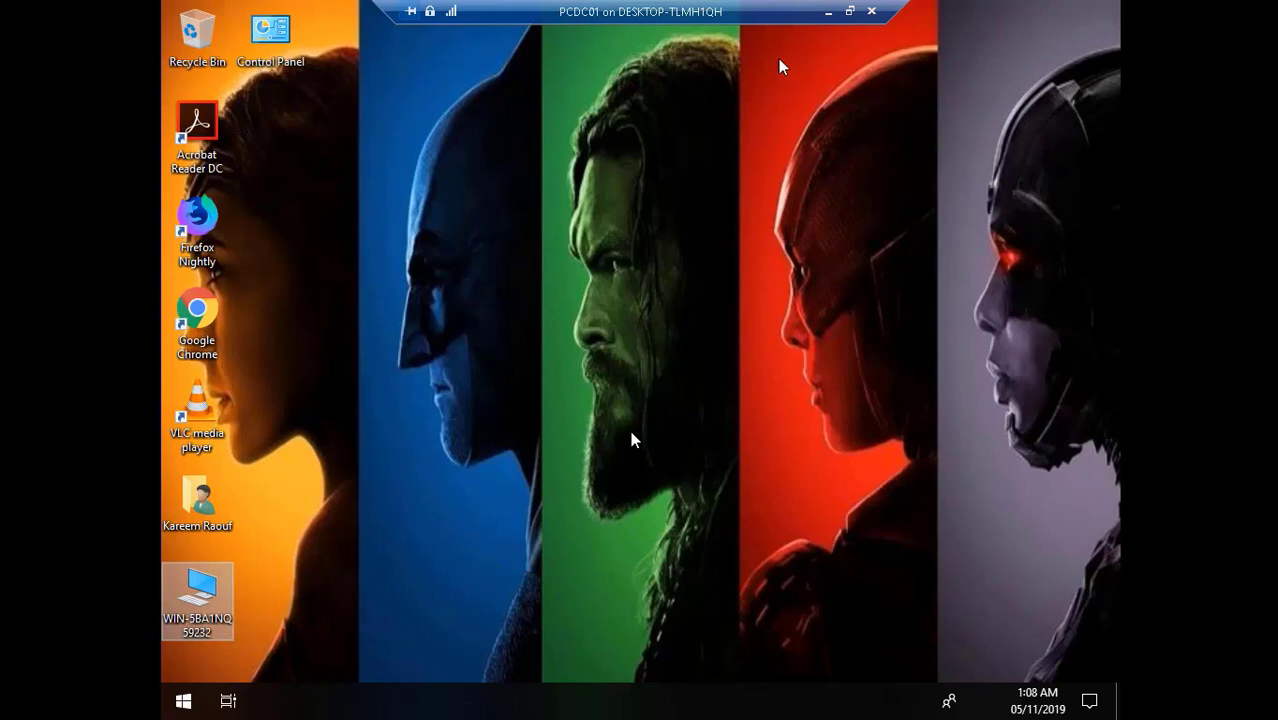
- Switch to DCDC02, open DCconsole, and list the computers in the DCSH Terminals OU
{"action": "left_click", "coordinate": [830, 13]}
{"action": "mouse_move", "coordinate": [685, 712]}
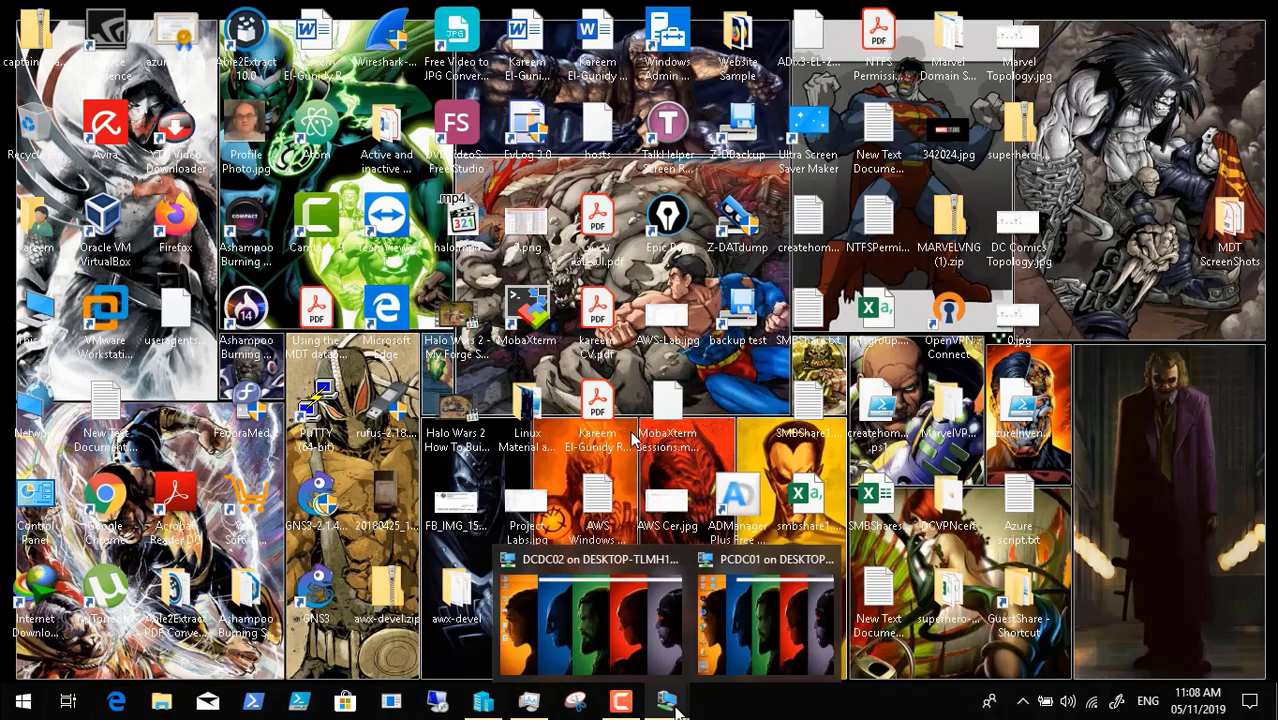
{"action": "left_click", "coordinate": [567, 591]}
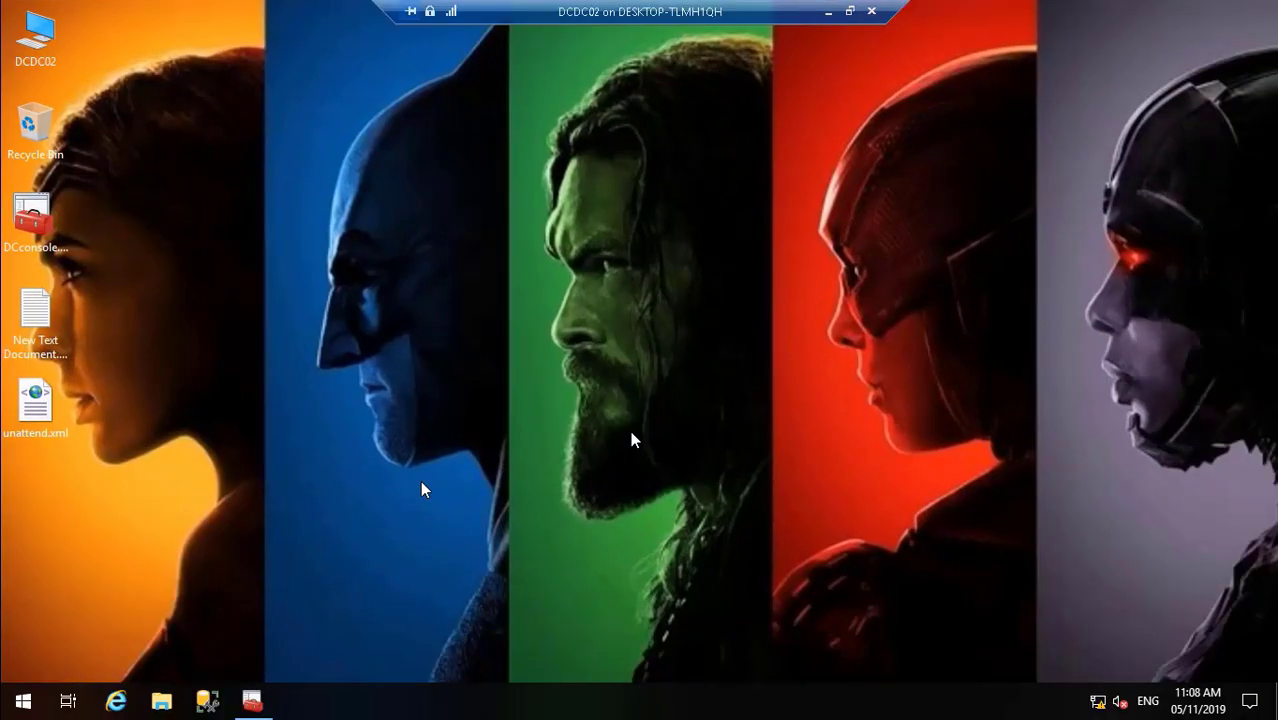
{"action": "left_click", "coordinate": [255, 696]}
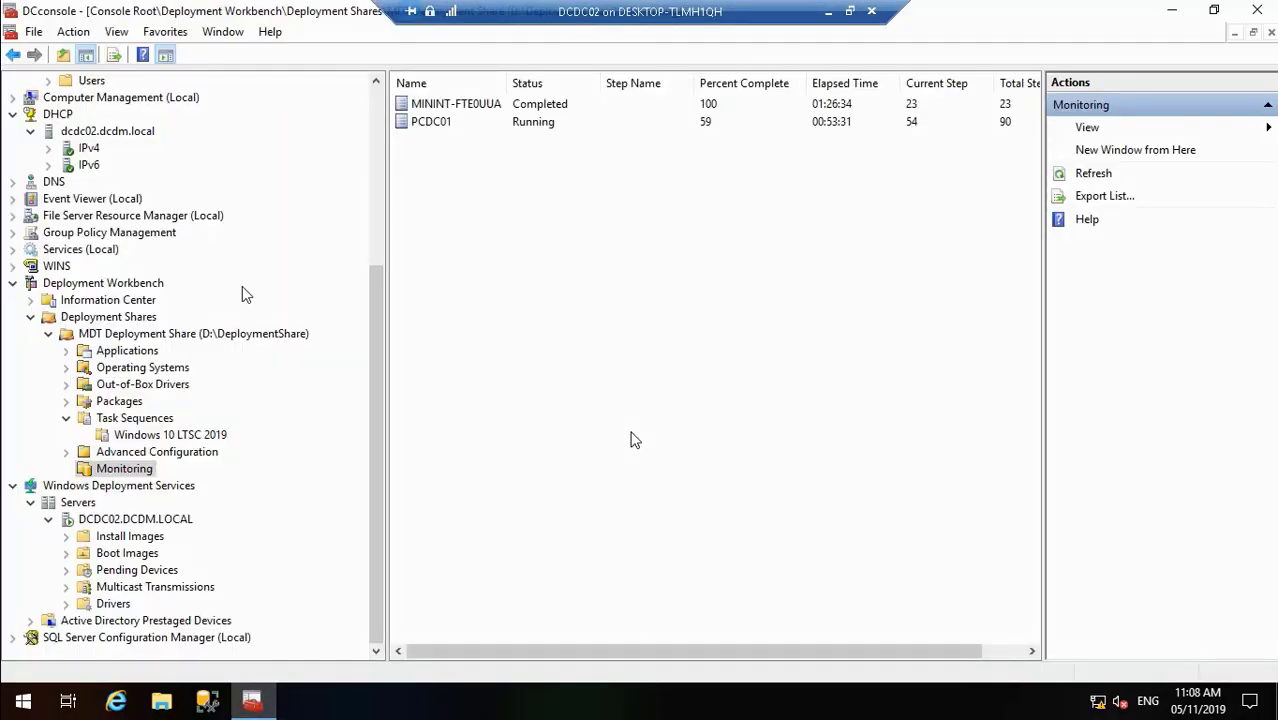
{"action": "left_click", "coordinate": [378, 108]}
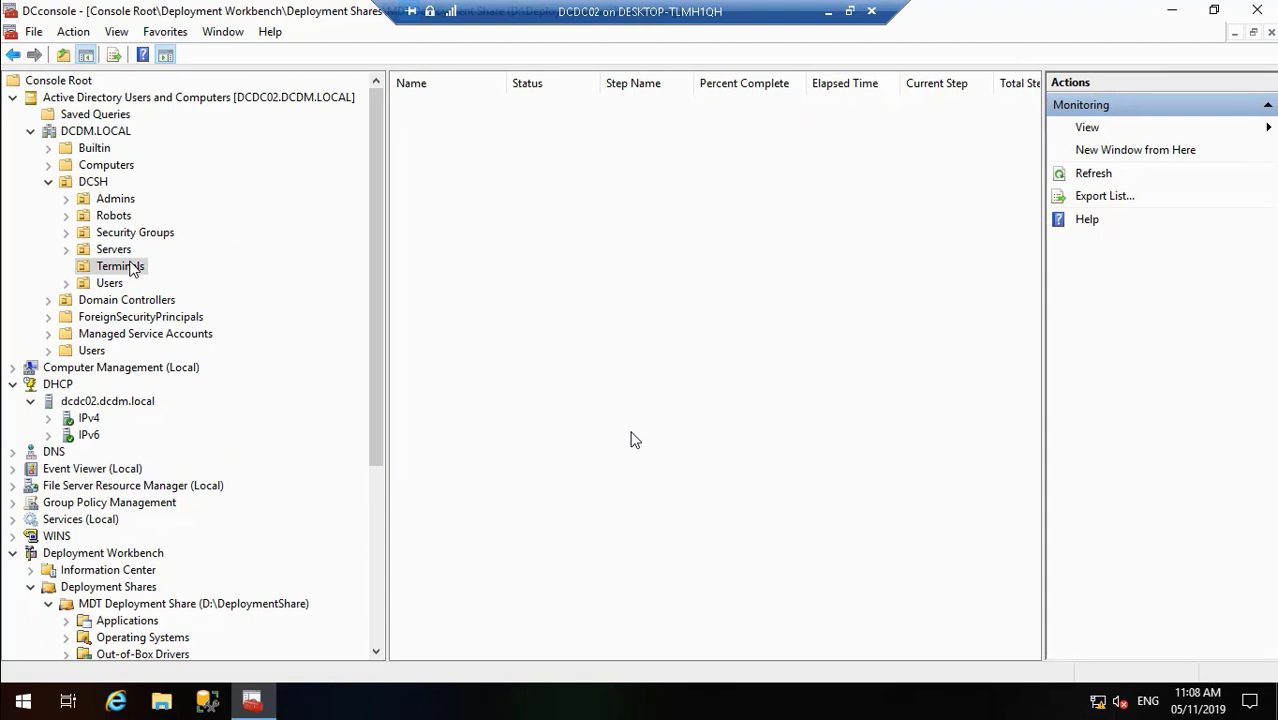
{"action": "left_click", "coordinate": [129, 265]}
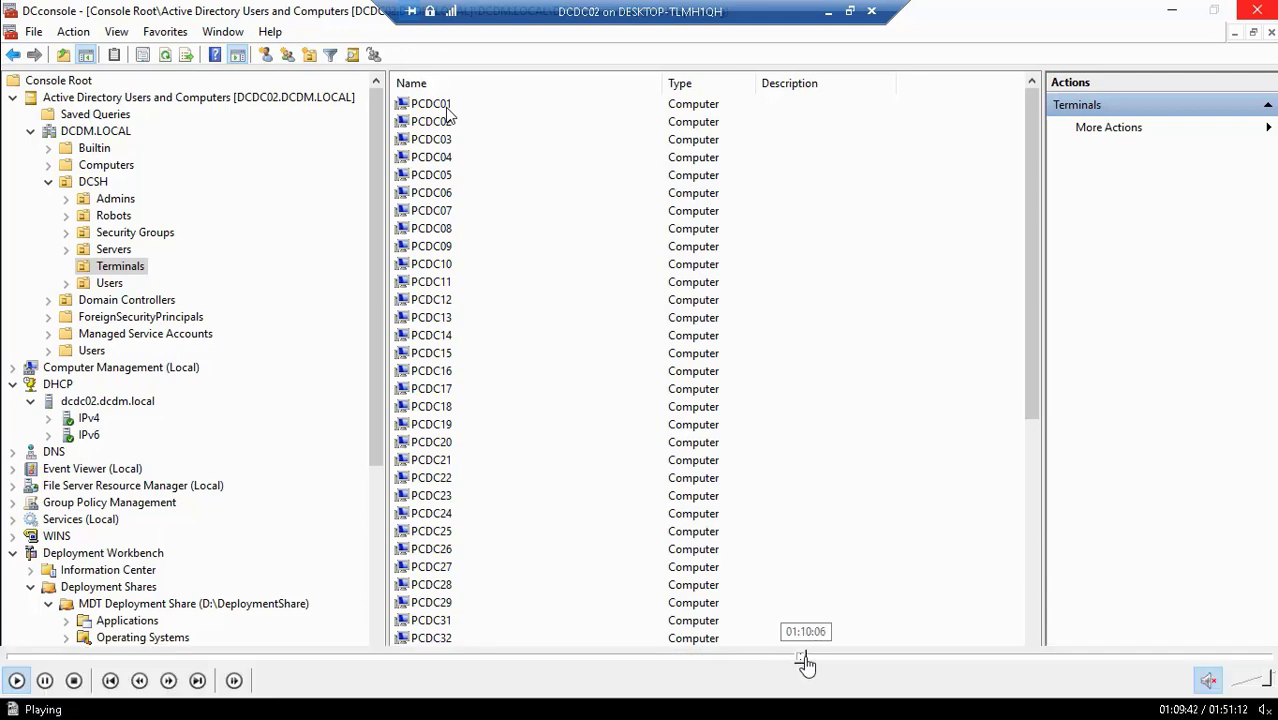
- Scroll the Terminals list to the top and right-click the PCDC01 computer account
{"action": "left_click", "coordinate": [806, 662]}
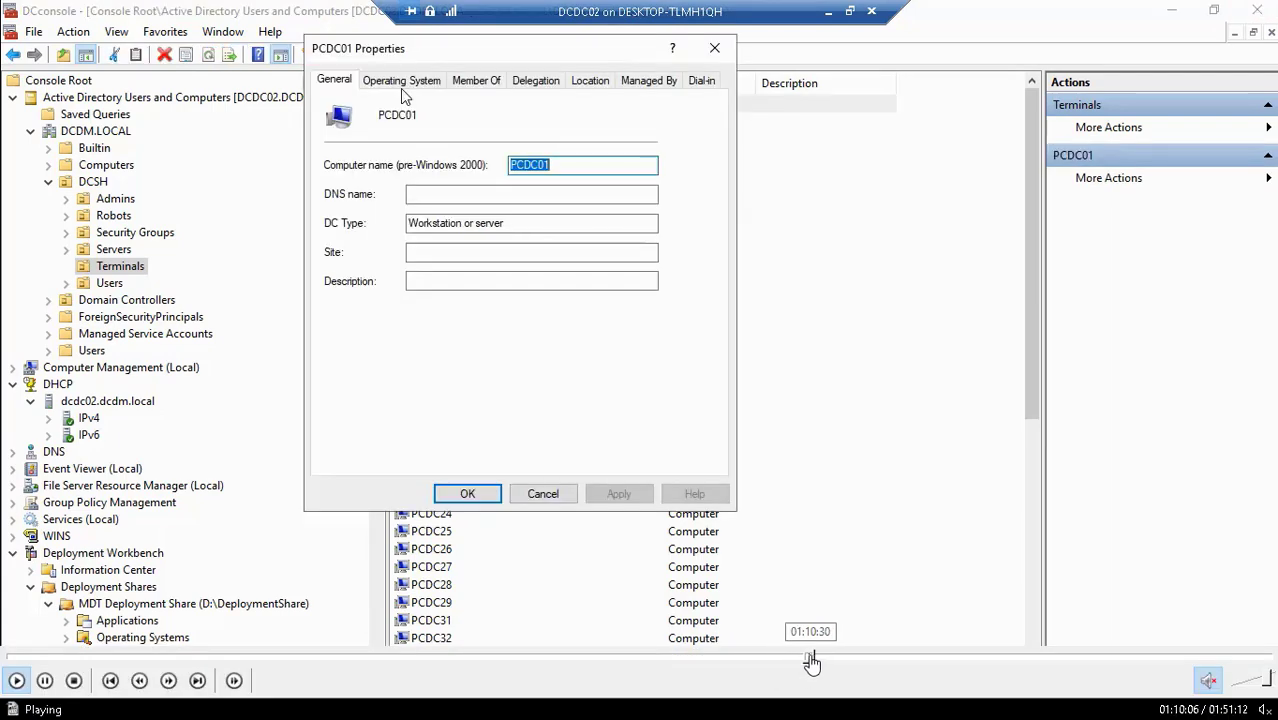
{"action": "left_click", "coordinate": [811, 662]}
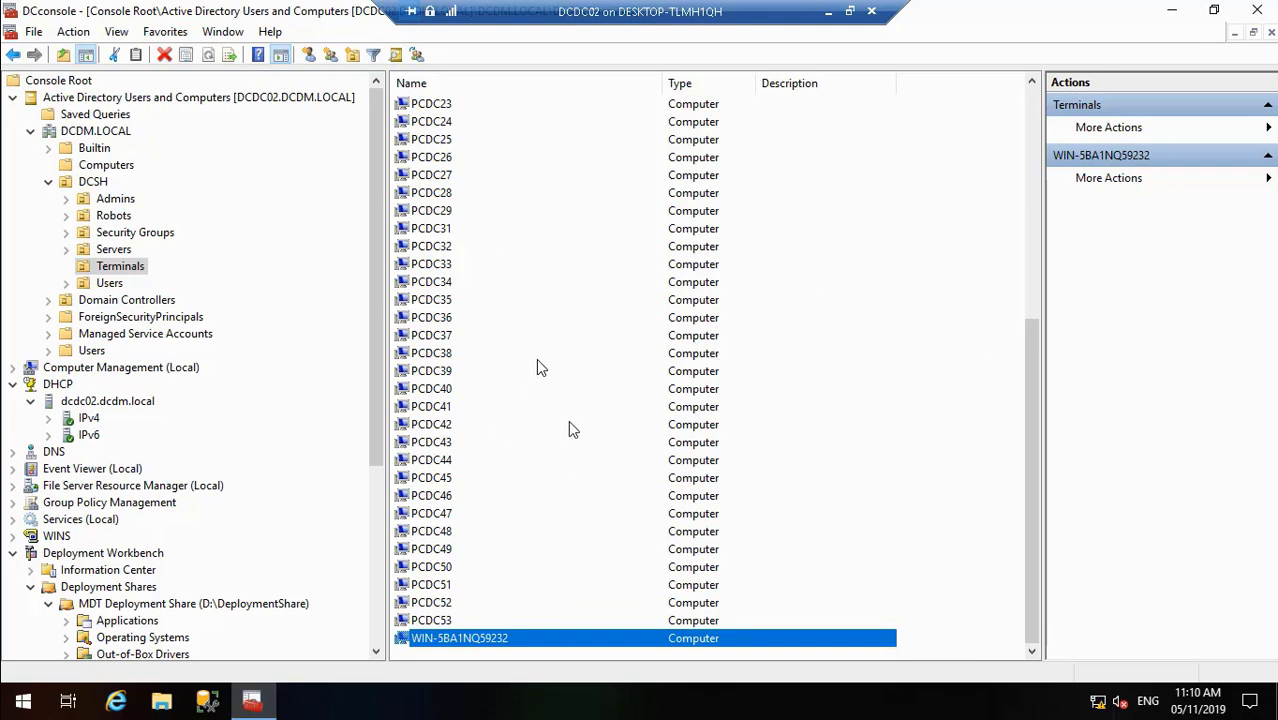
{"action": "left_click", "coordinate": [1030, 110]}
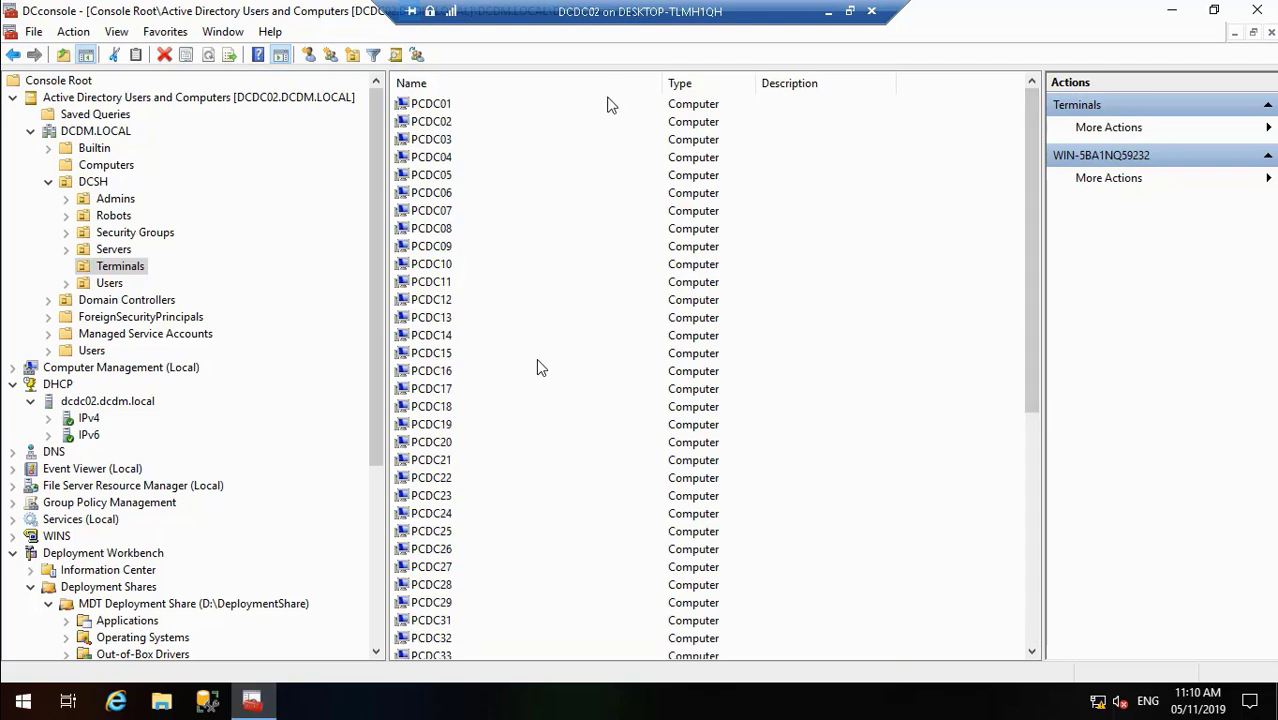
{"action": "left_click", "coordinate": [457, 106]}
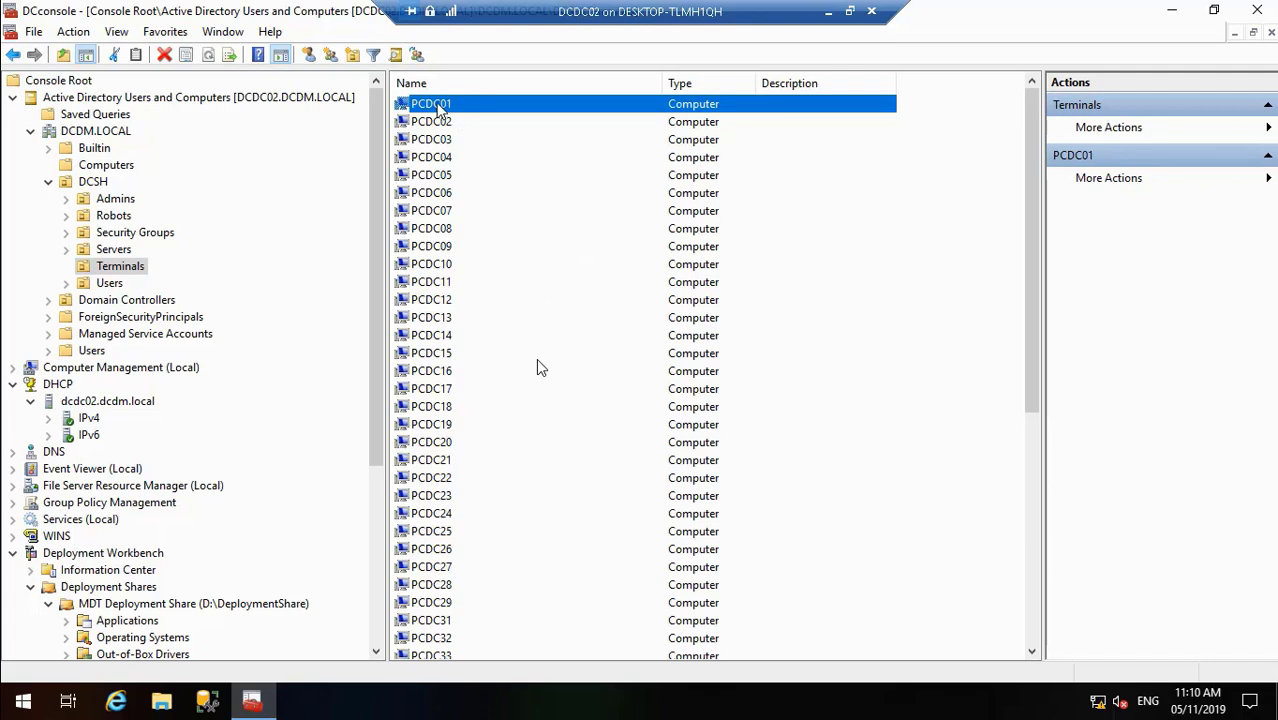
{"action": "right_click", "coordinate": [438, 109]}
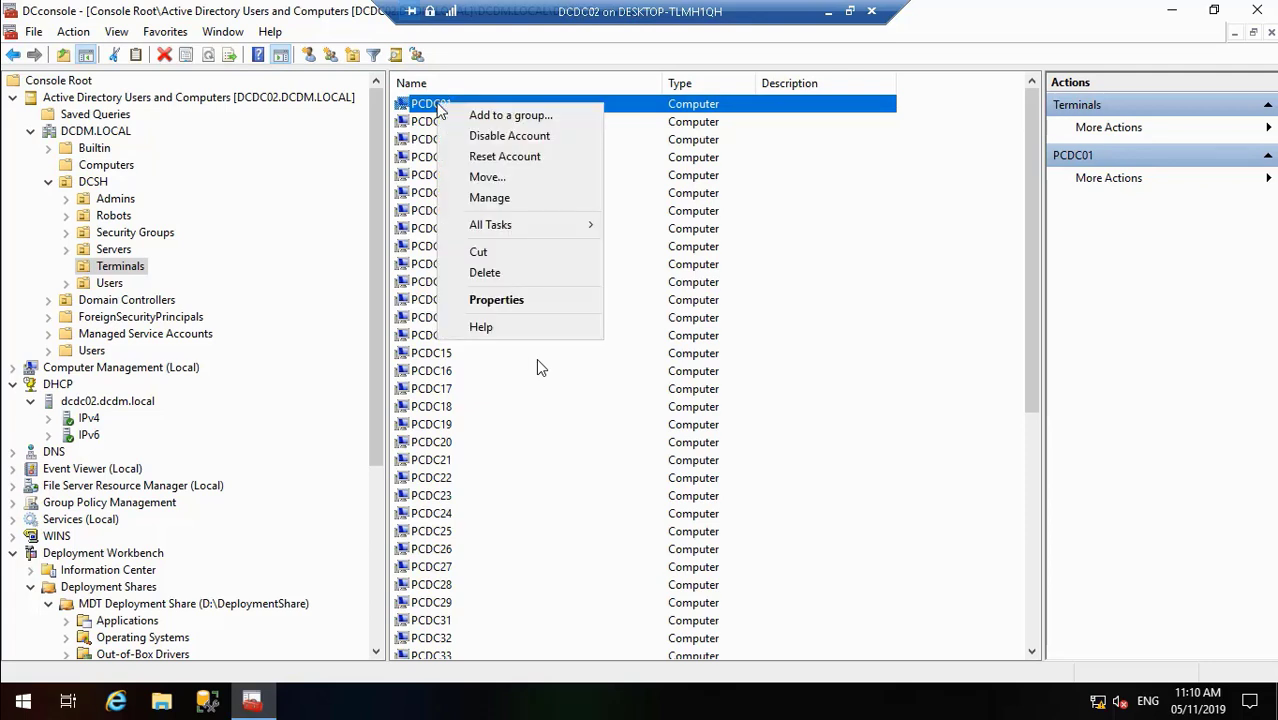
- Delete the PCDC01 computer account and confirm the deletion with Yes
{"action": "left_click", "coordinate": [512, 275]}
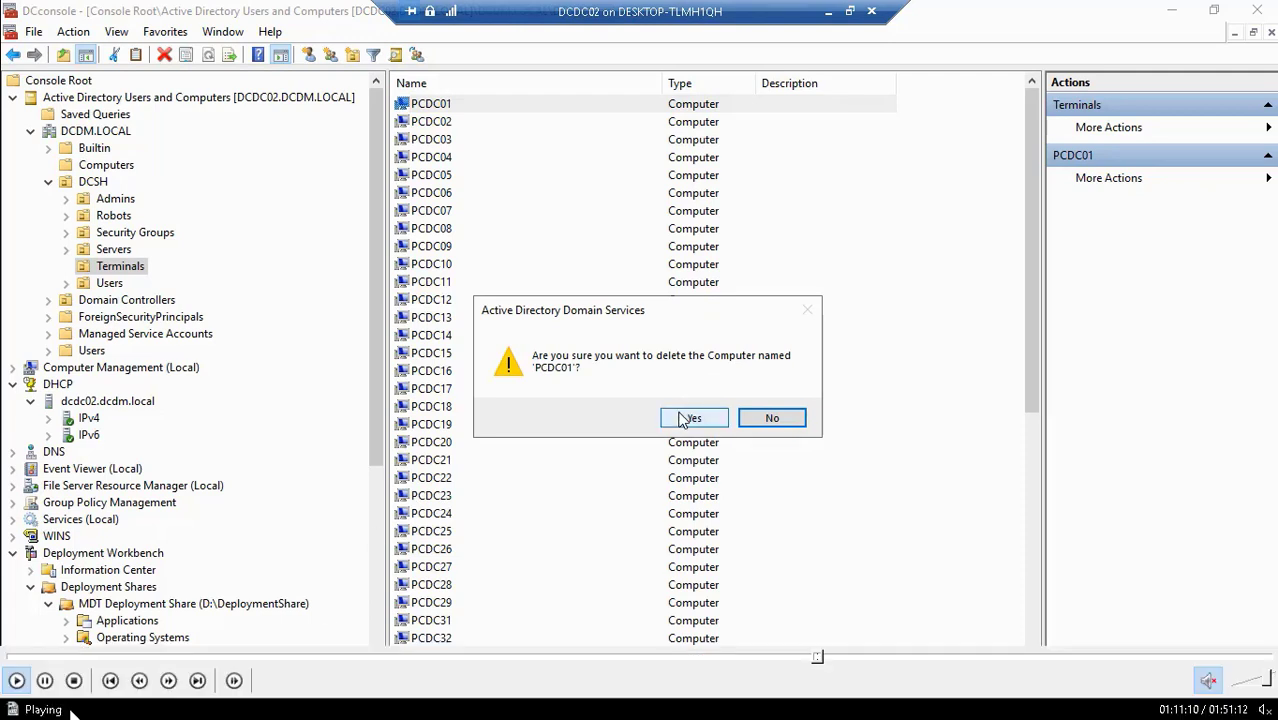
{"action": "left_click", "coordinate": [690, 418]}
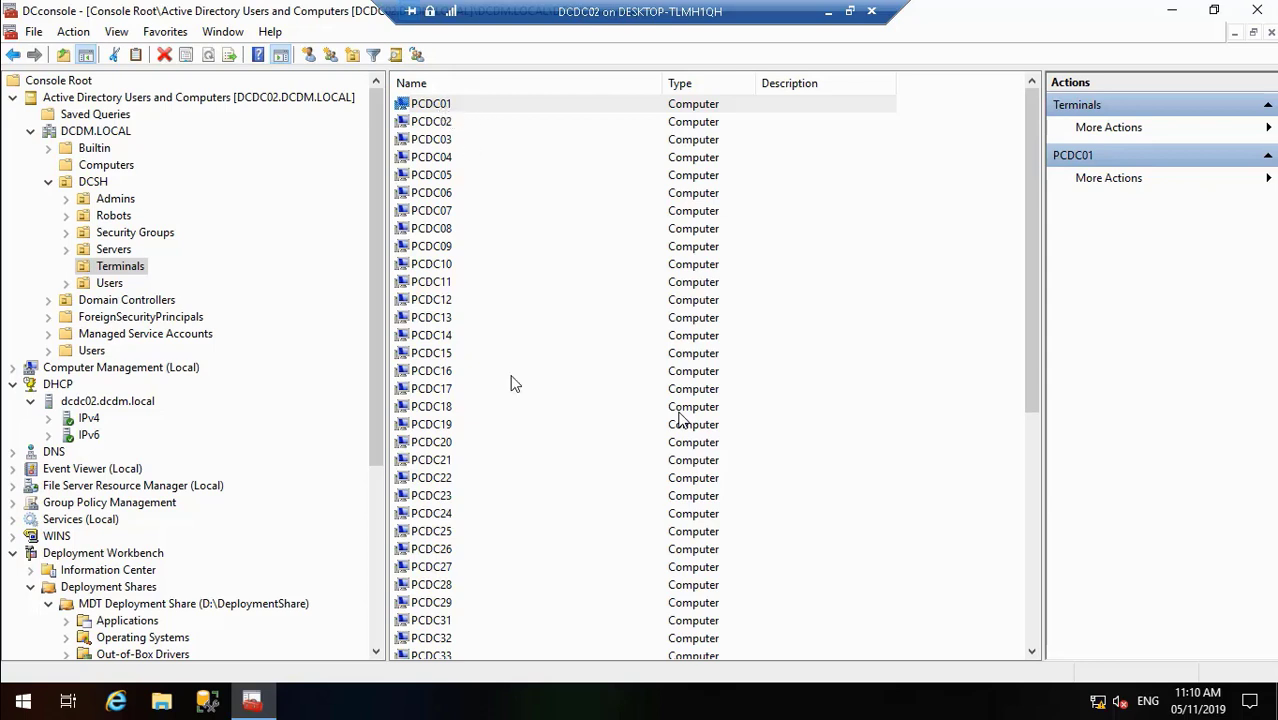
{"action": "mouse_move", "coordinate": [598, 678]}
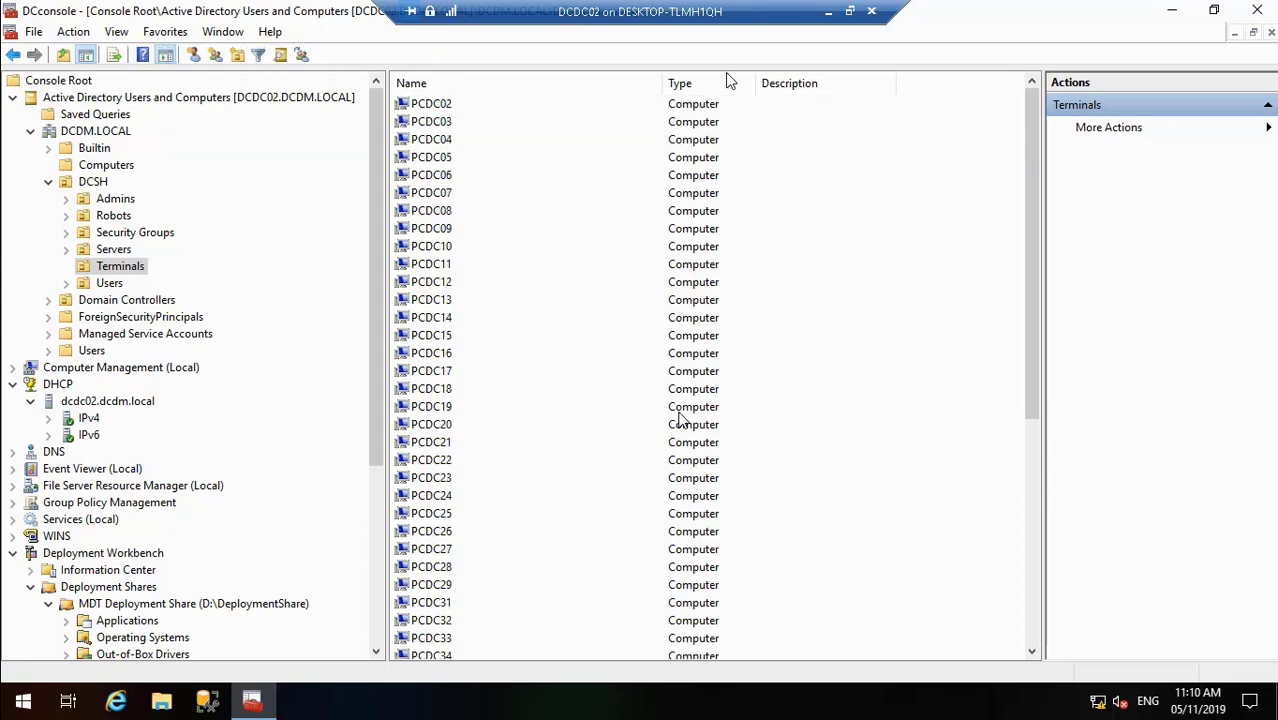
- Switch to the PCDC01 session and look over the Start menu's shutdown options without choosing one
{"action": "left_click", "coordinate": [829, 12]}
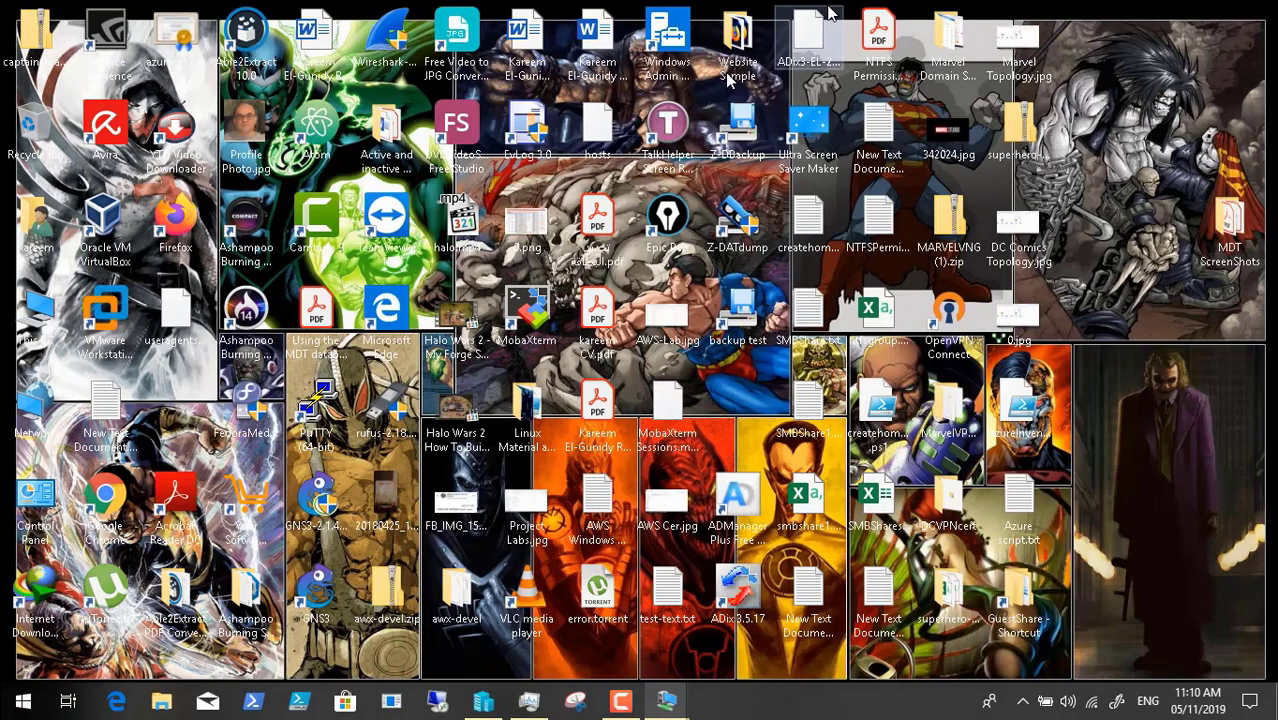
{"action": "mouse_move", "coordinate": [672, 703]}
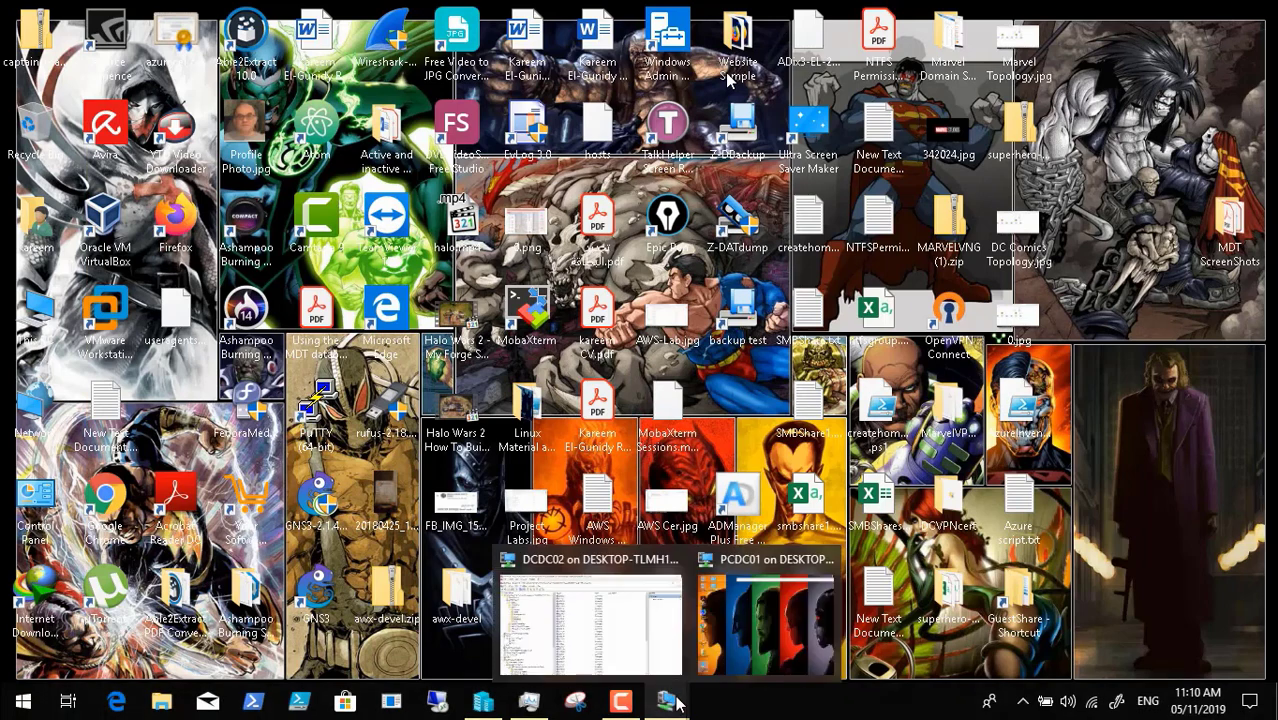
{"action": "left_click", "coordinate": [766, 612]}
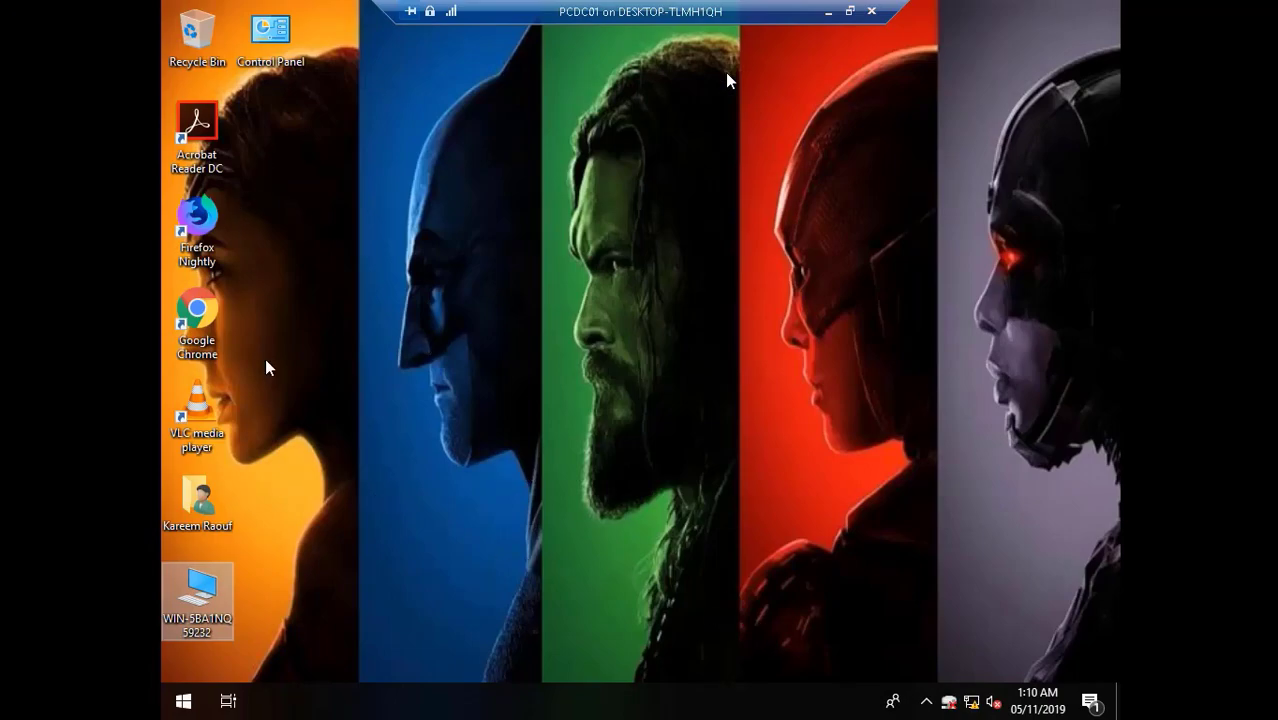
{"action": "left_click", "coordinate": [190, 704]}
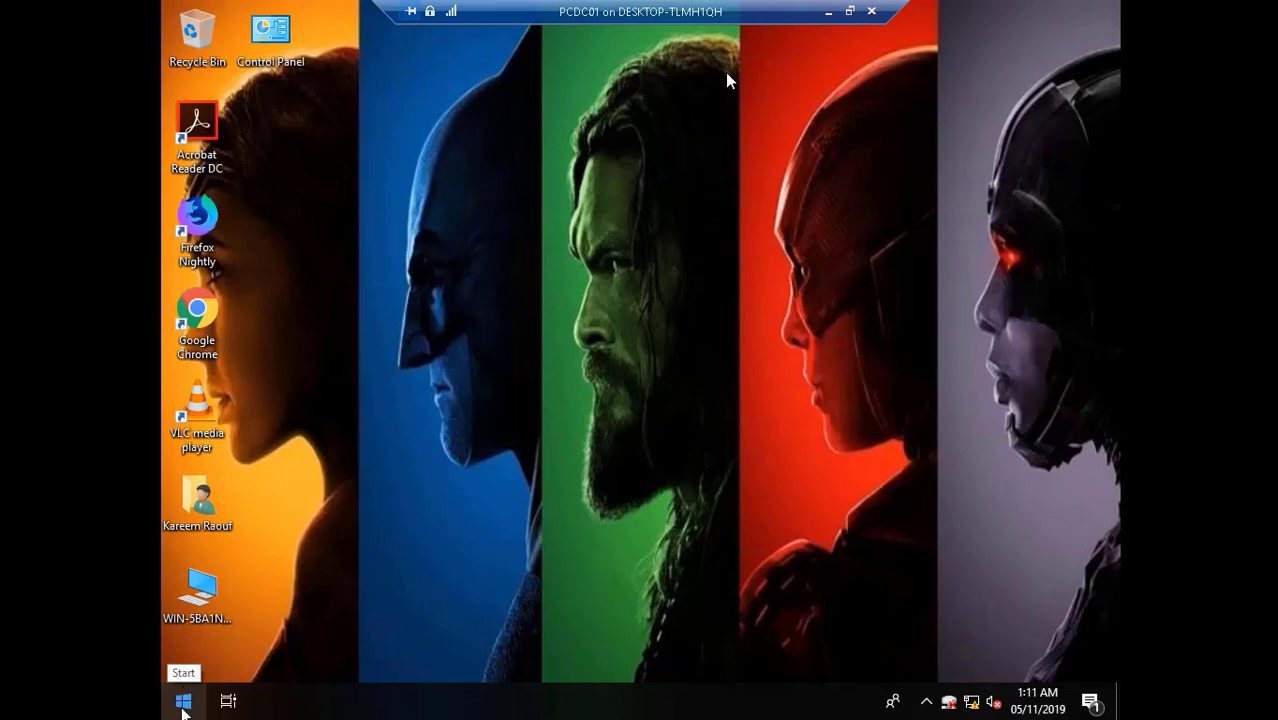
{"action": "left_click", "coordinate": [182, 703]}
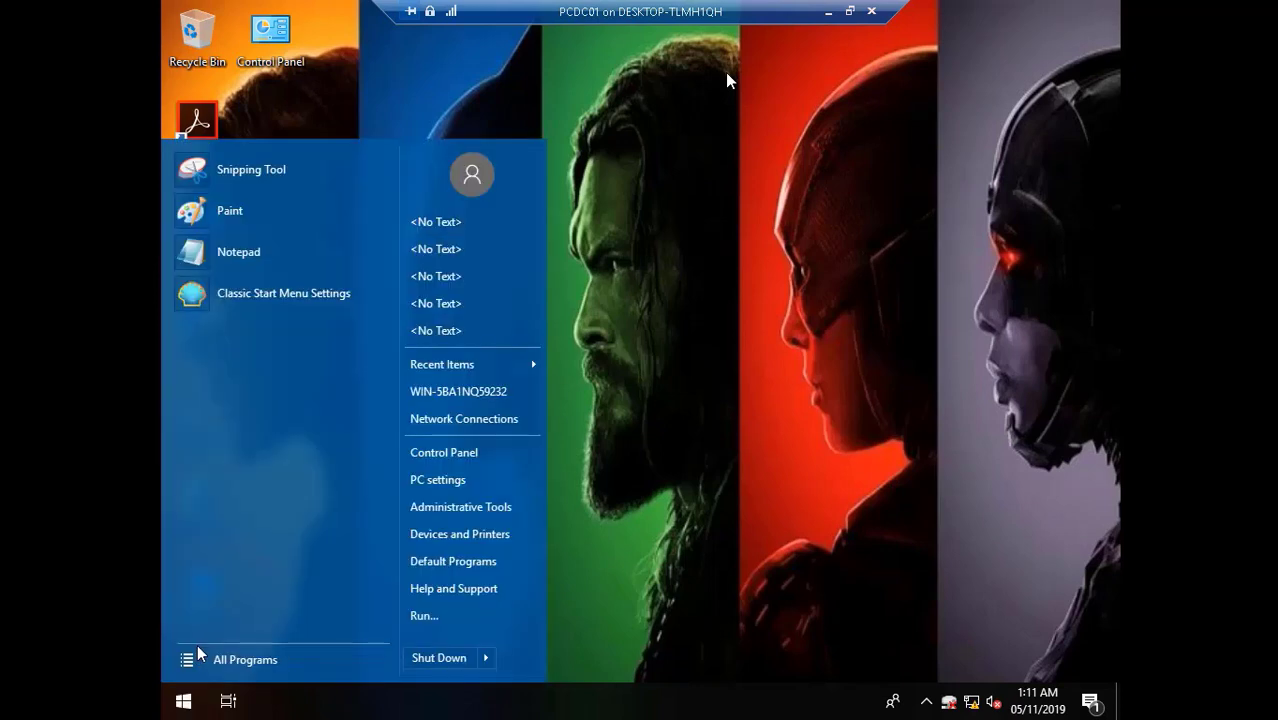
{"action": "left_click", "coordinate": [488, 658]}
{"action": "left_click", "coordinate": [653, 484]}
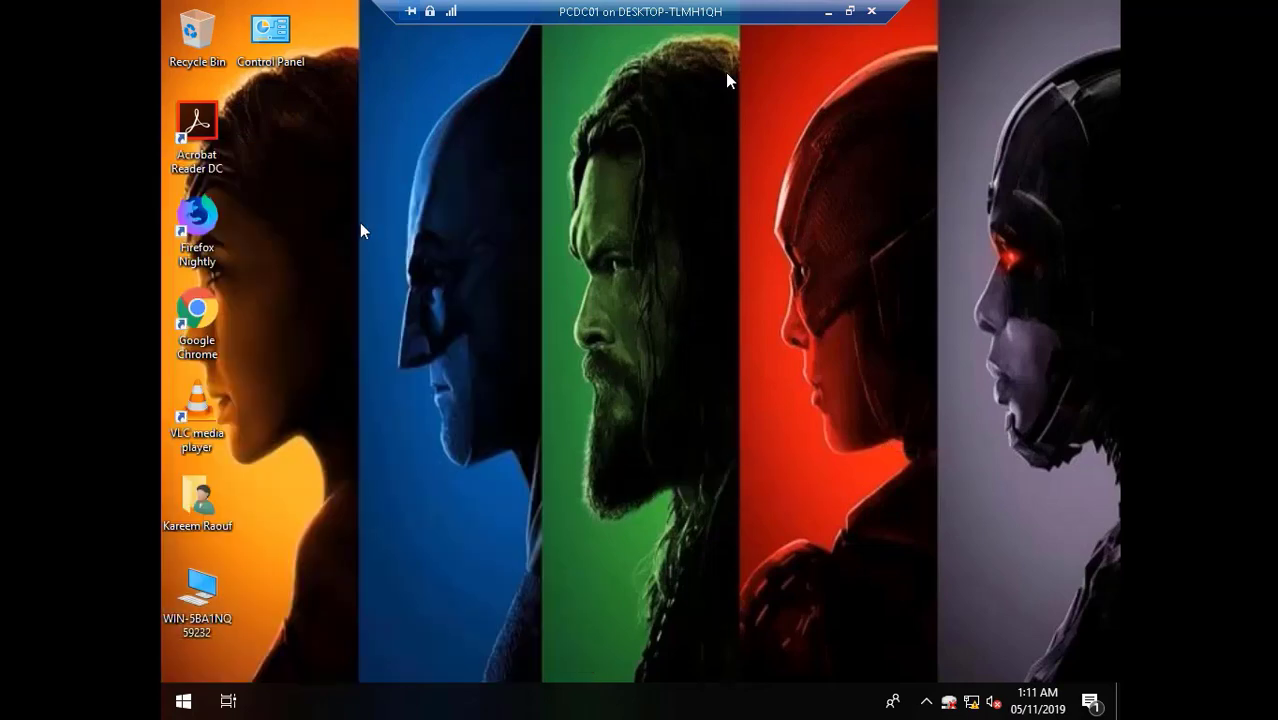
- Review PCDC01's drives in the computer window, close it, and restart the machine
{"action": "double_click", "coordinate": [202, 602]}
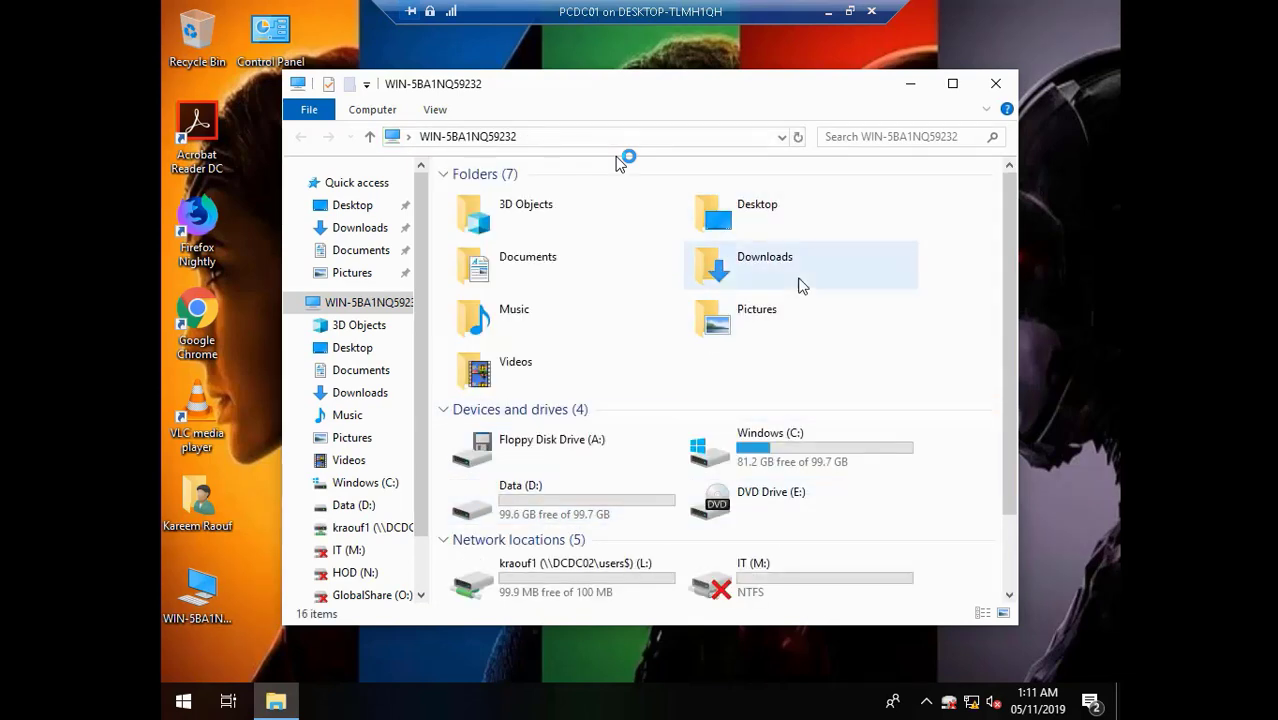
{"action": "left_click", "coordinate": [997, 86]}
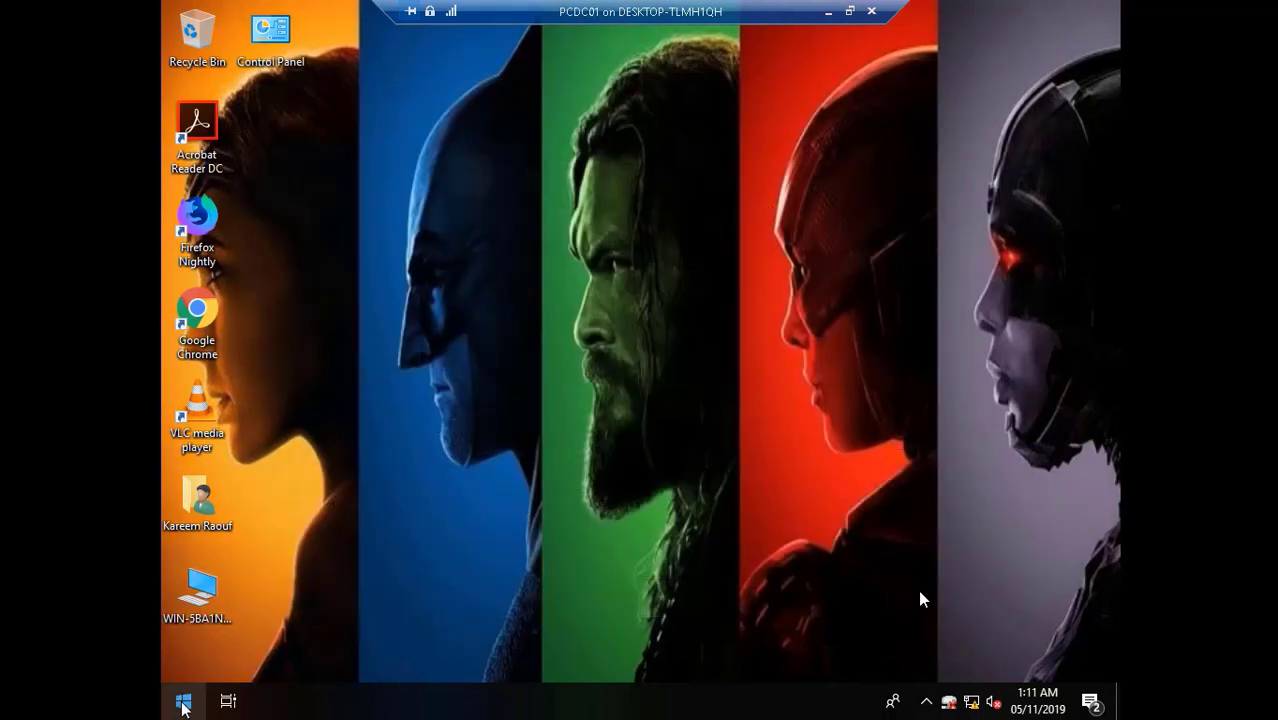
{"action": "left_click", "coordinate": [183, 704]}
{"action": "mouse_move", "coordinate": [487, 658]}
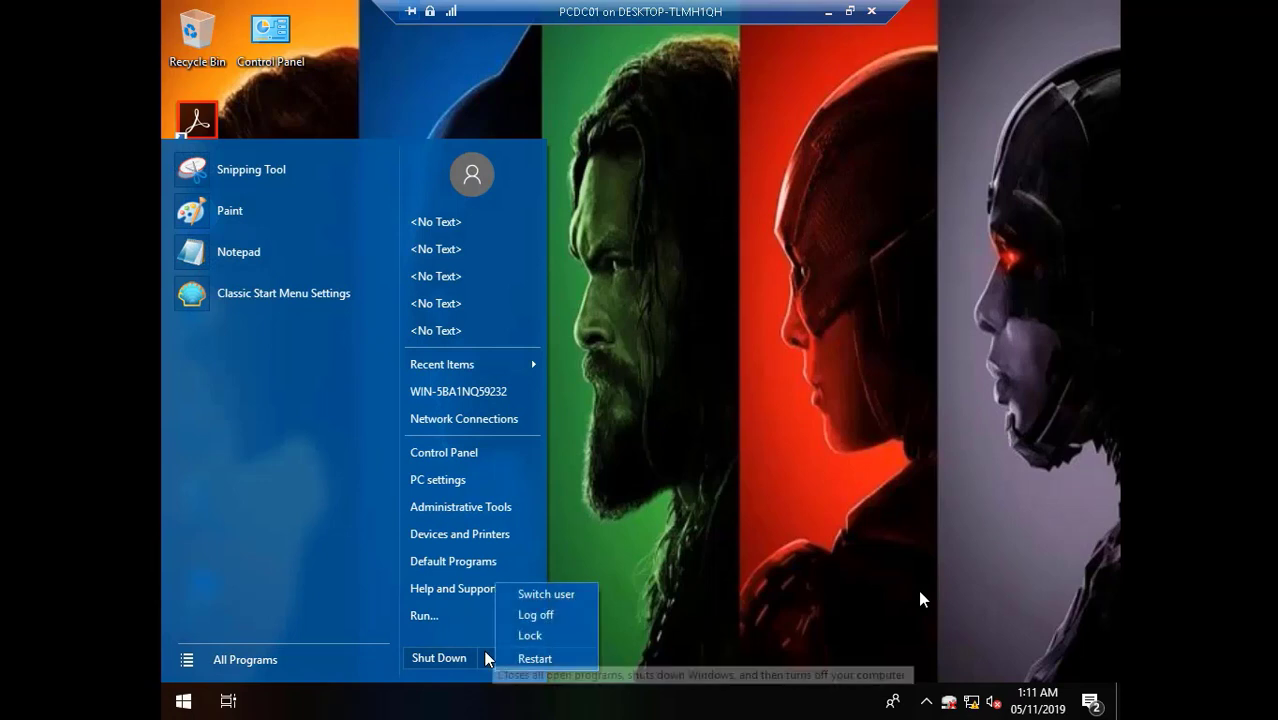
{"action": "left_click", "coordinate": [535, 658]}
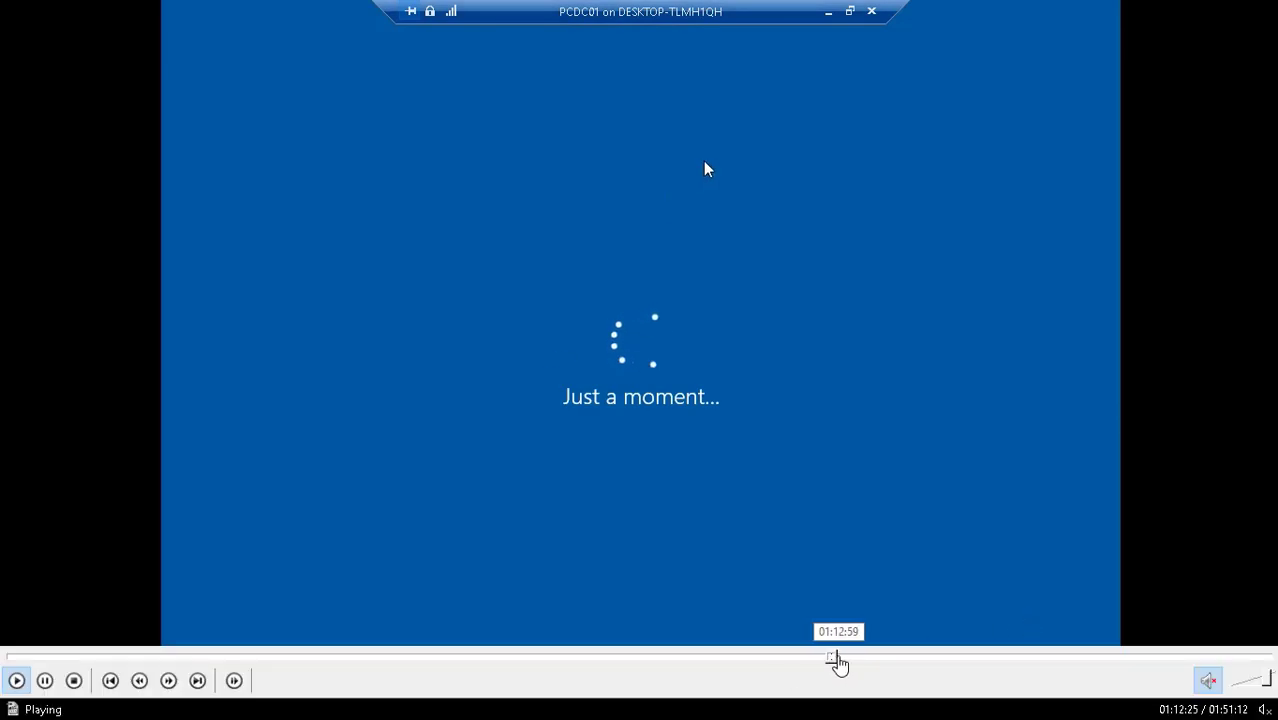
- Skip ahead through the playback, then minimise the PCDC01 session and bring back the recorder panel
{"action": "left_click", "coordinate": [837, 658]}
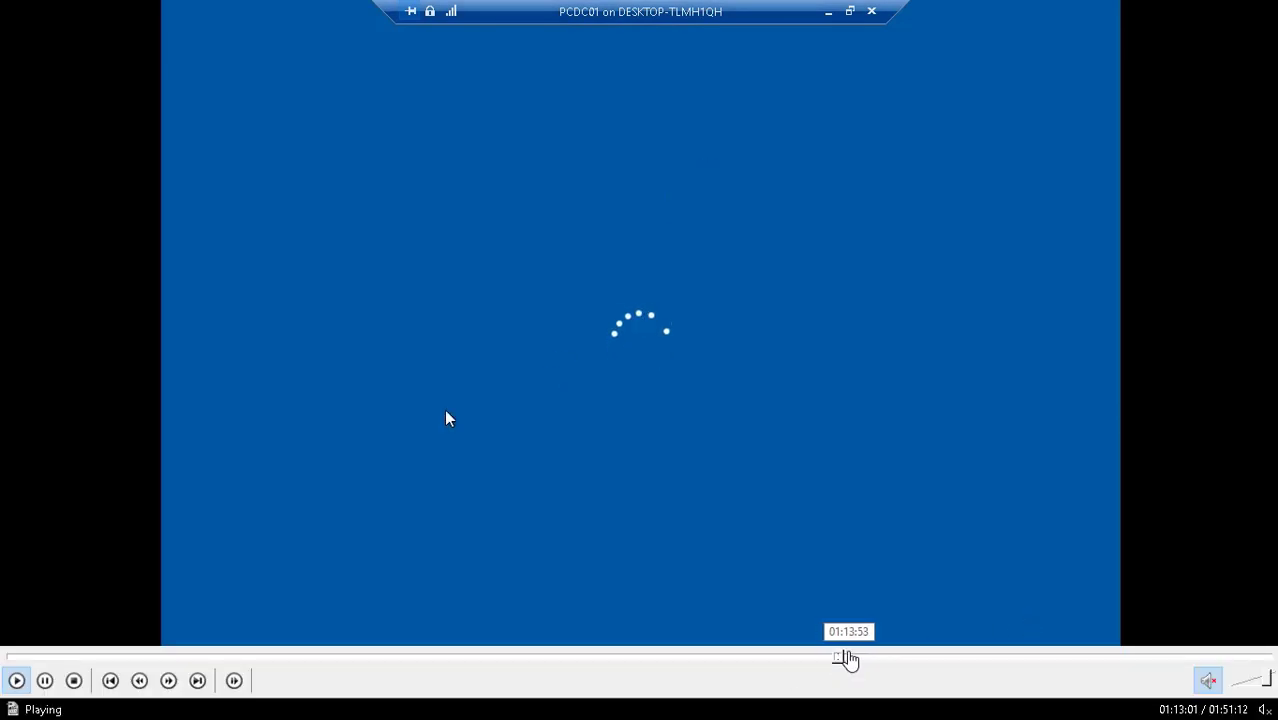
{"action": "left_click", "coordinate": [845, 658]}
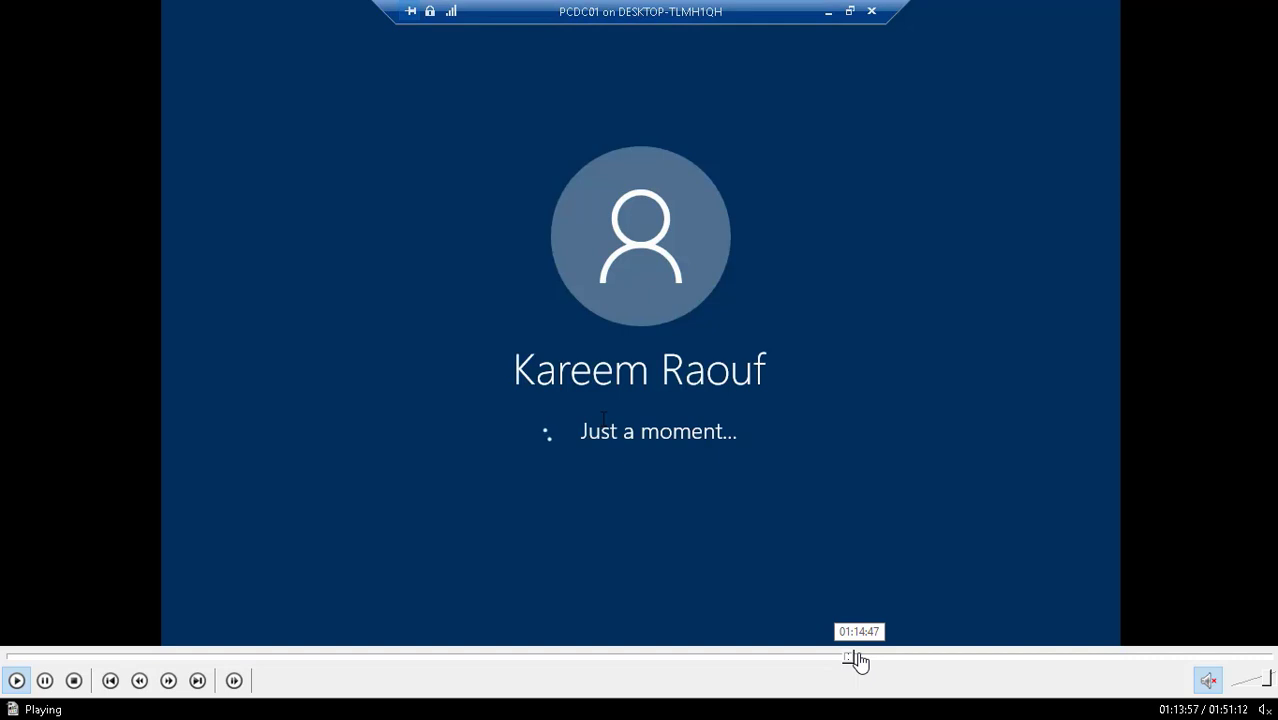
{"action": "left_click", "coordinate": [859, 659]}
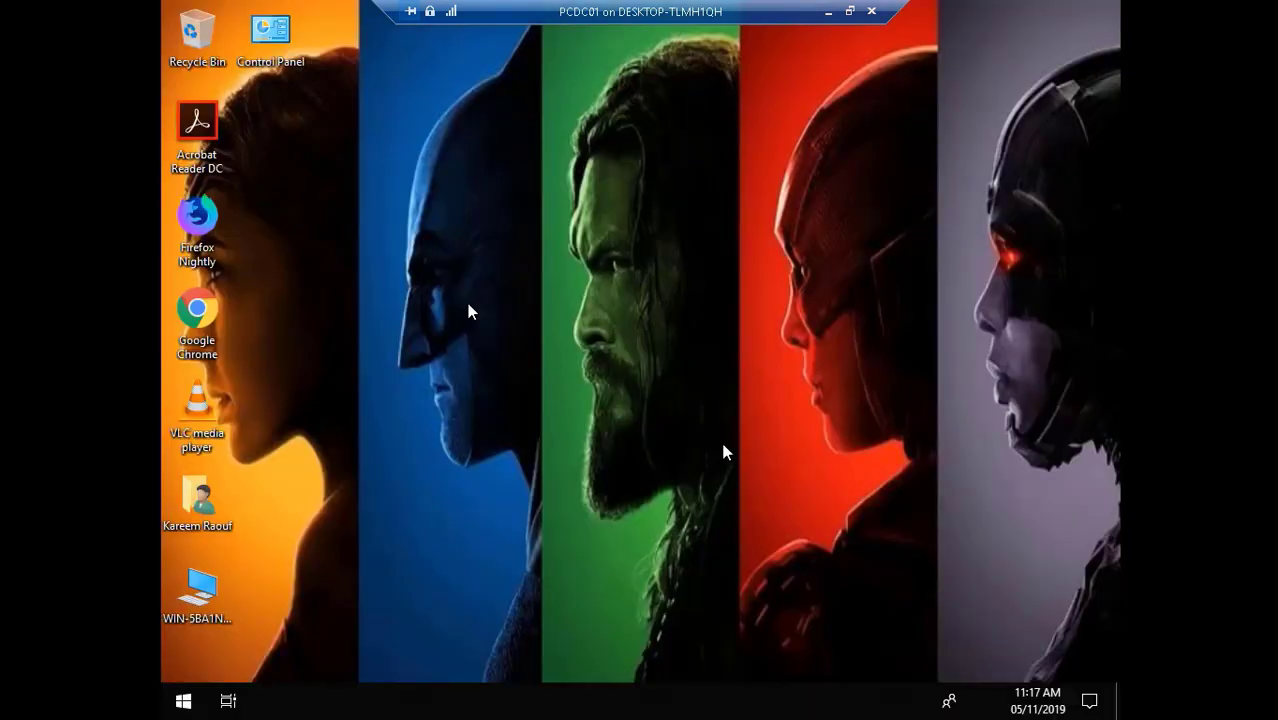
{"action": "mouse_move", "coordinate": [856, 653]}
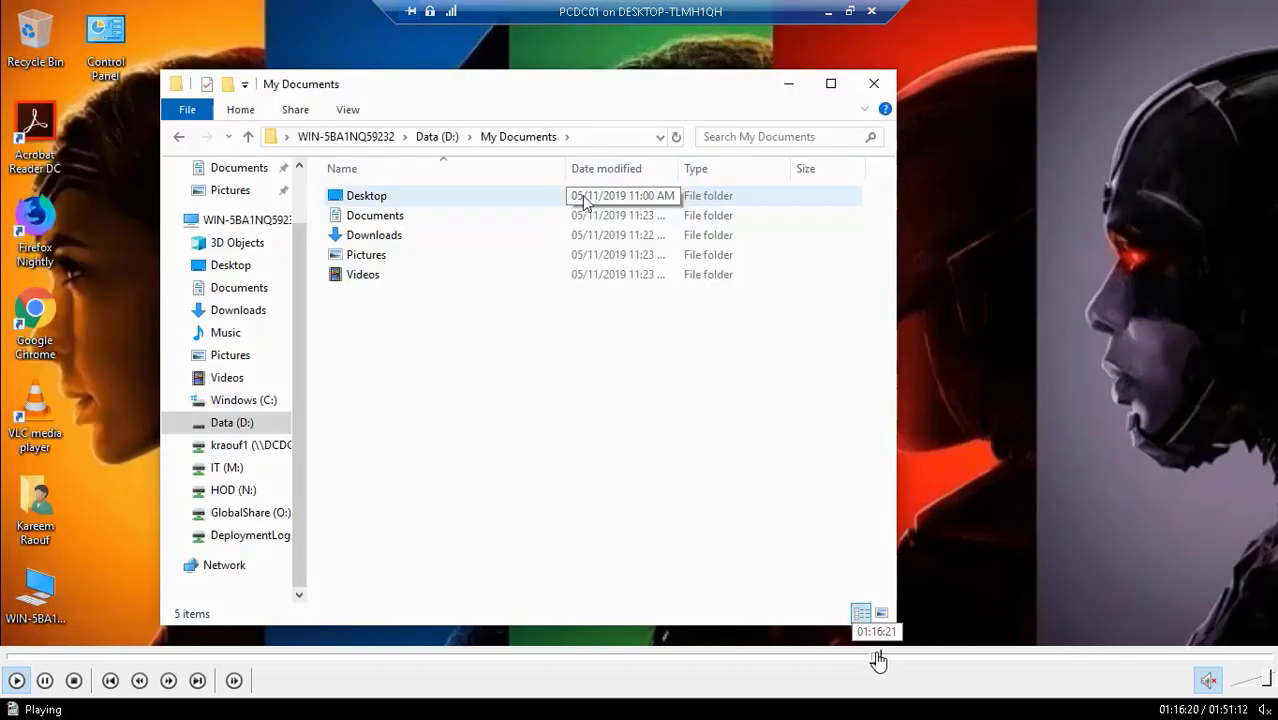
{"action": "left_click", "coordinate": [876, 659]}
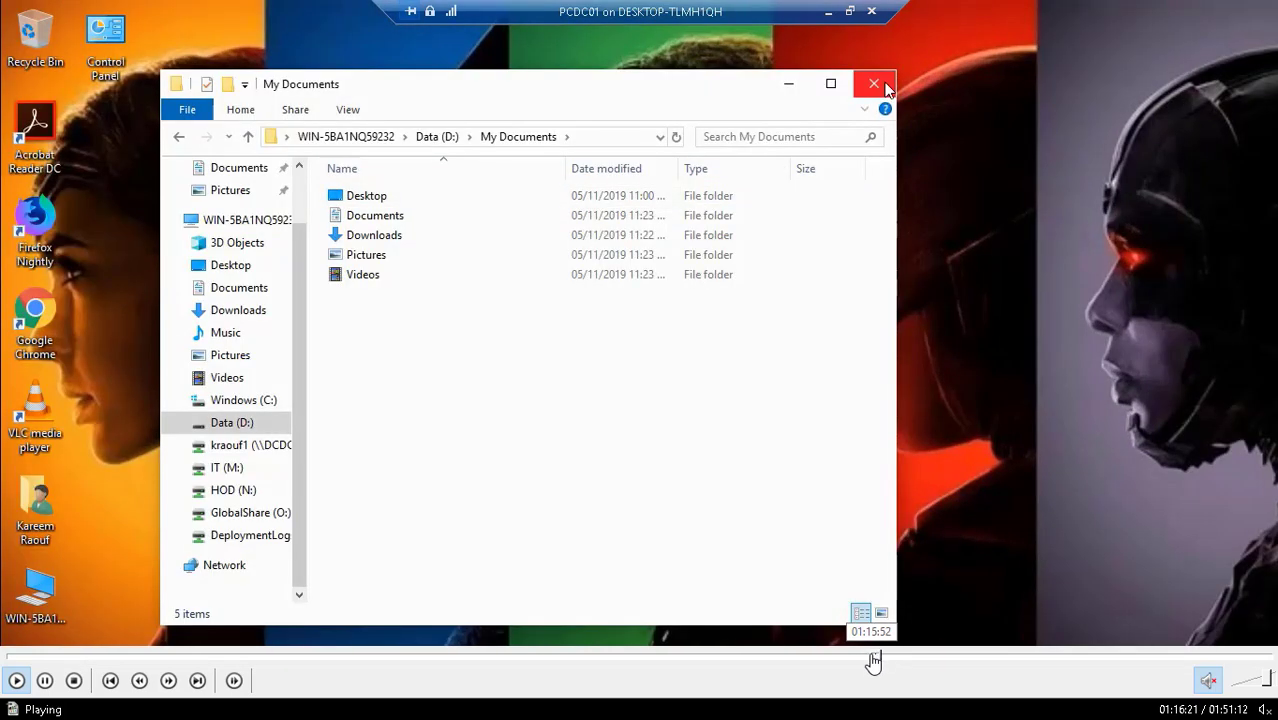
{"action": "left_click", "coordinate": [870, 659]}
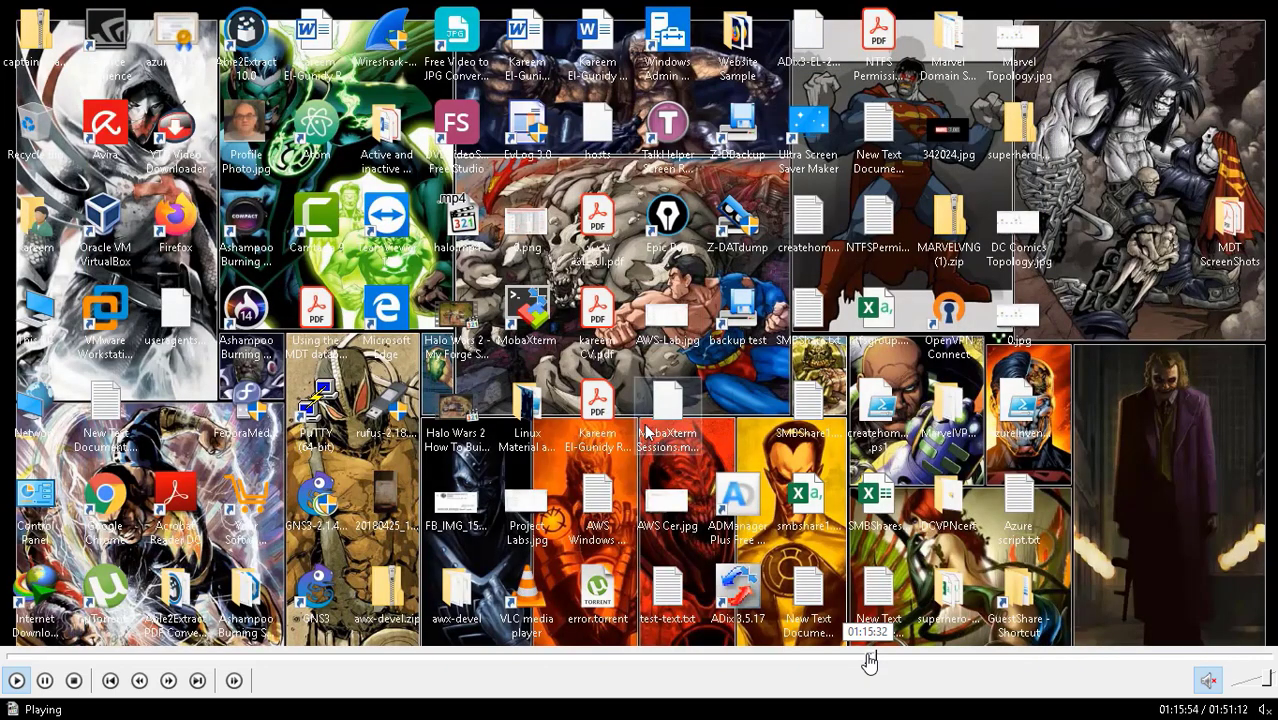
{"action": "left_click", "coordinate": [870, 659]}
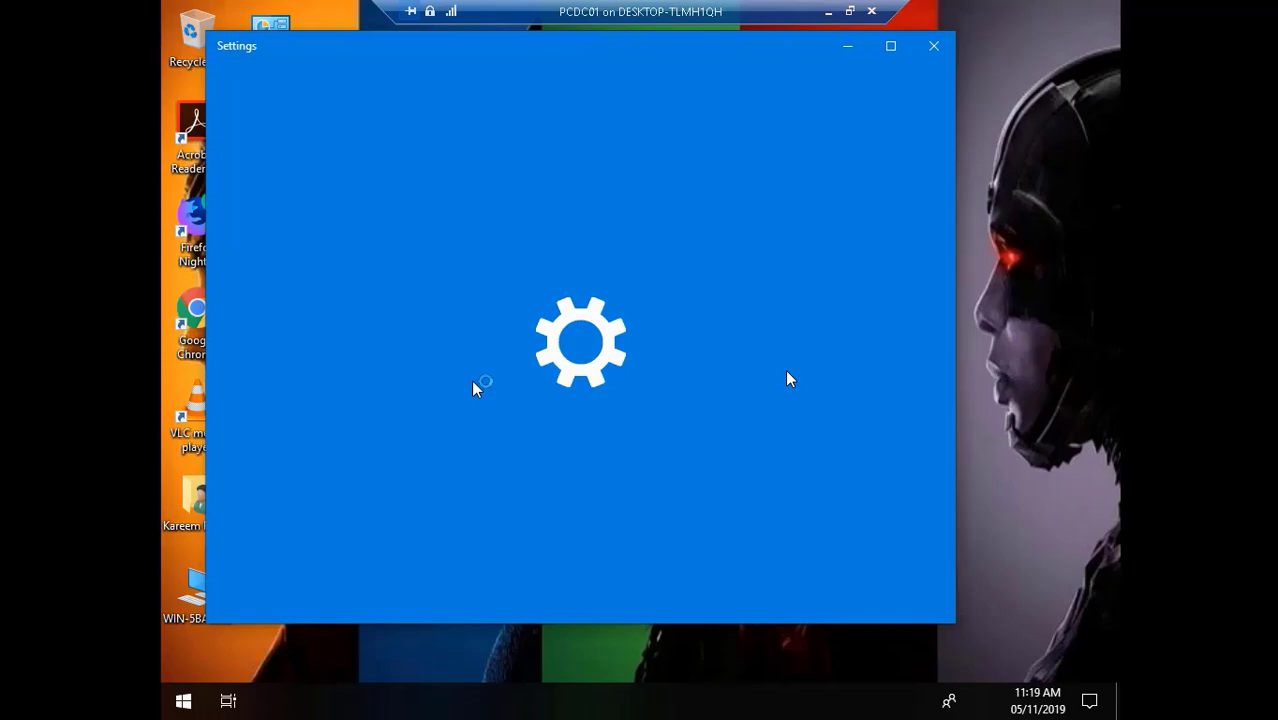
{"action": "left_click", "coordinate": [828, 12]}
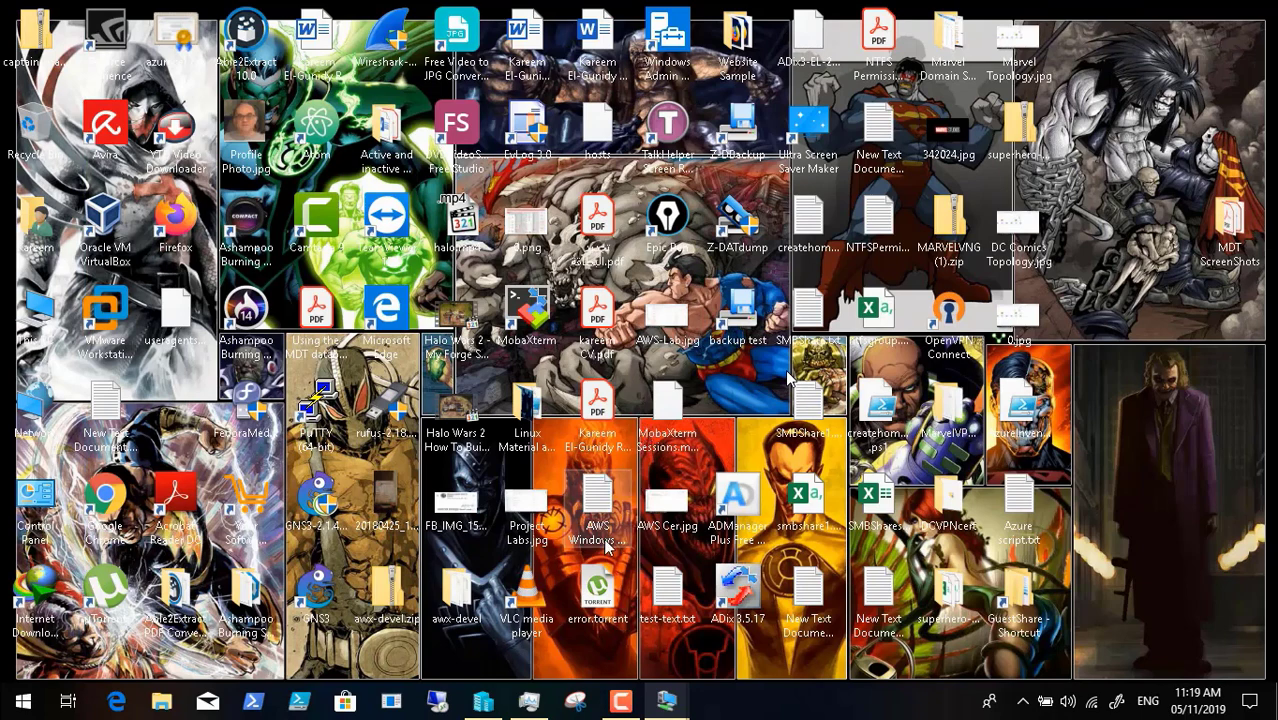
{"action": "left_click", "coordinate": [620, 700]}
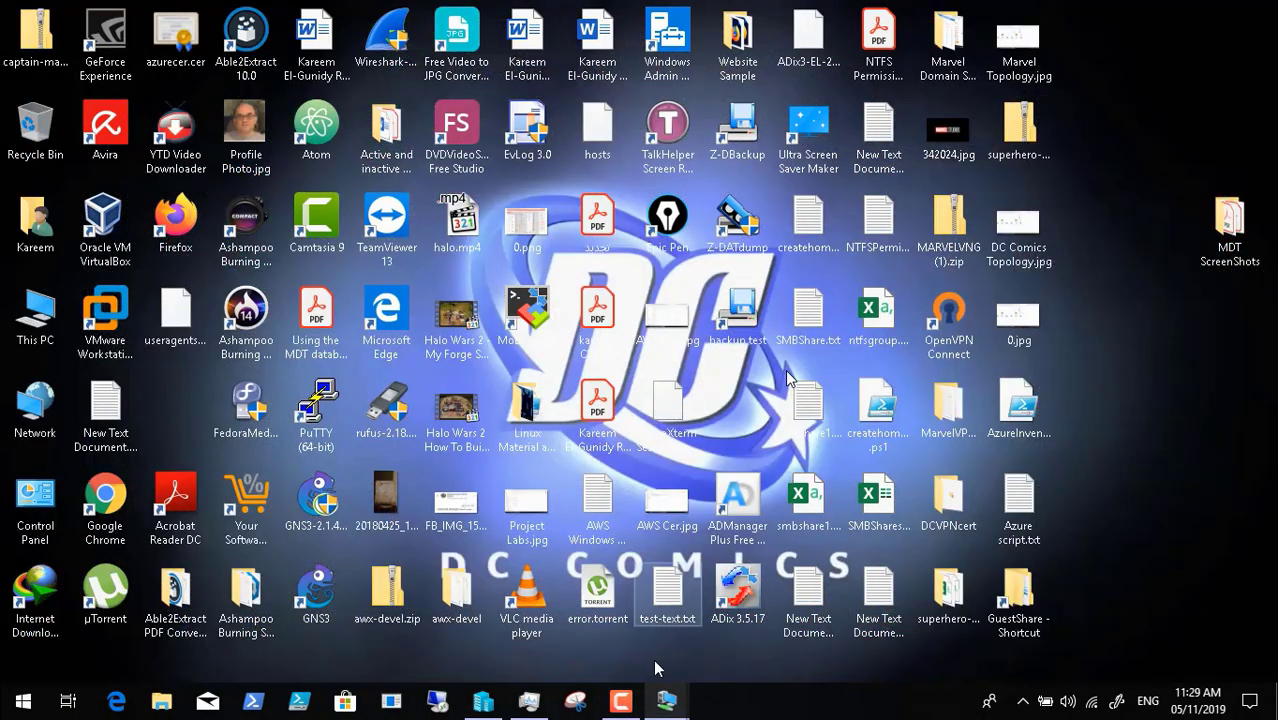
- Return to PCDC01, expand the deployment summary details, and finish the summary
{"action": "mouse_move", "coordinate": [667, 700]}
{"action": "left_click", "coordinate": [757, 610]}
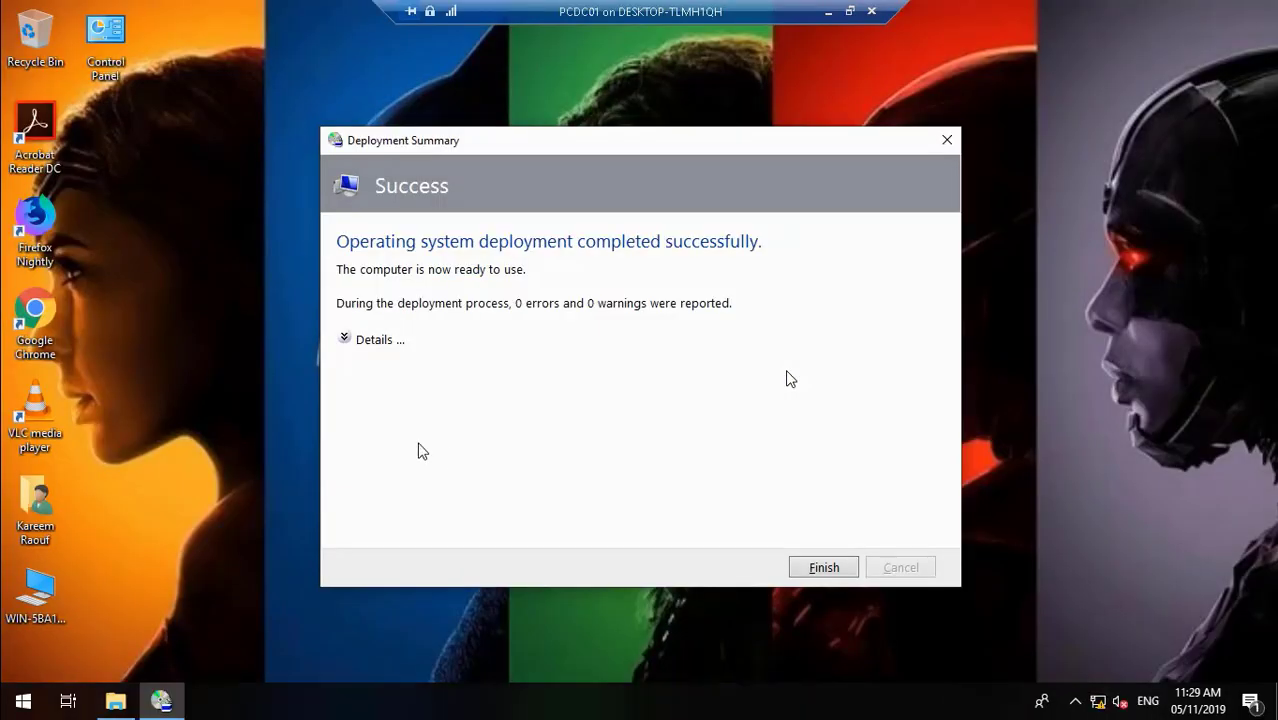
{"action": "left_click", "coordinate": [349, 341]}
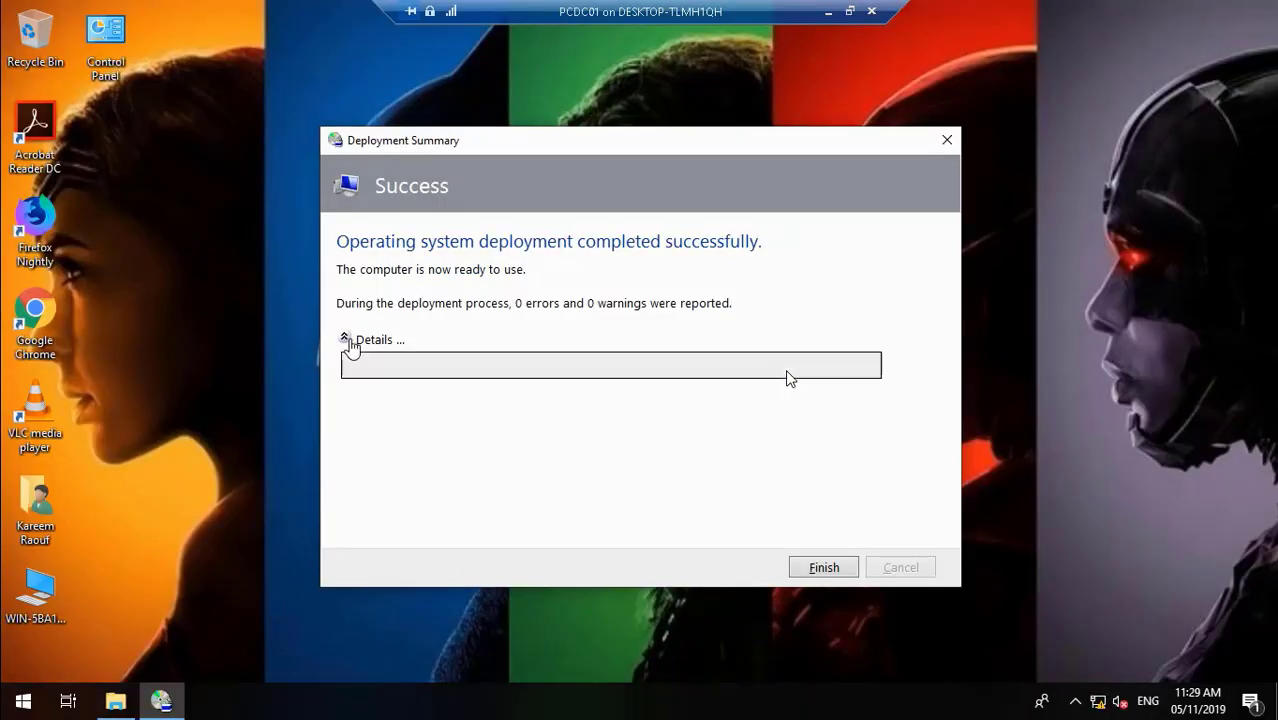
{"action": "left_click", "coordinate": [824, 568]}
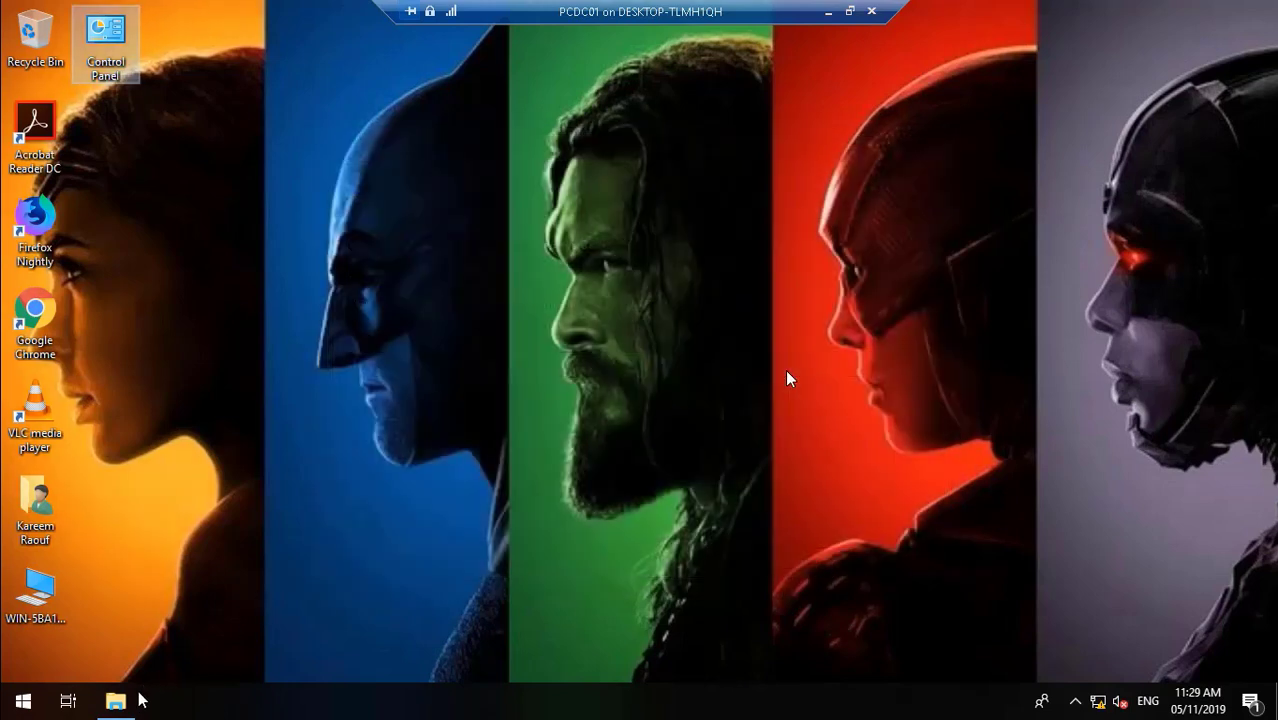
- Browse Data (D:) > My Documents to confirm the redirected folders, then close the window
{"action": "left_click", "coordinate": [124, 704]}
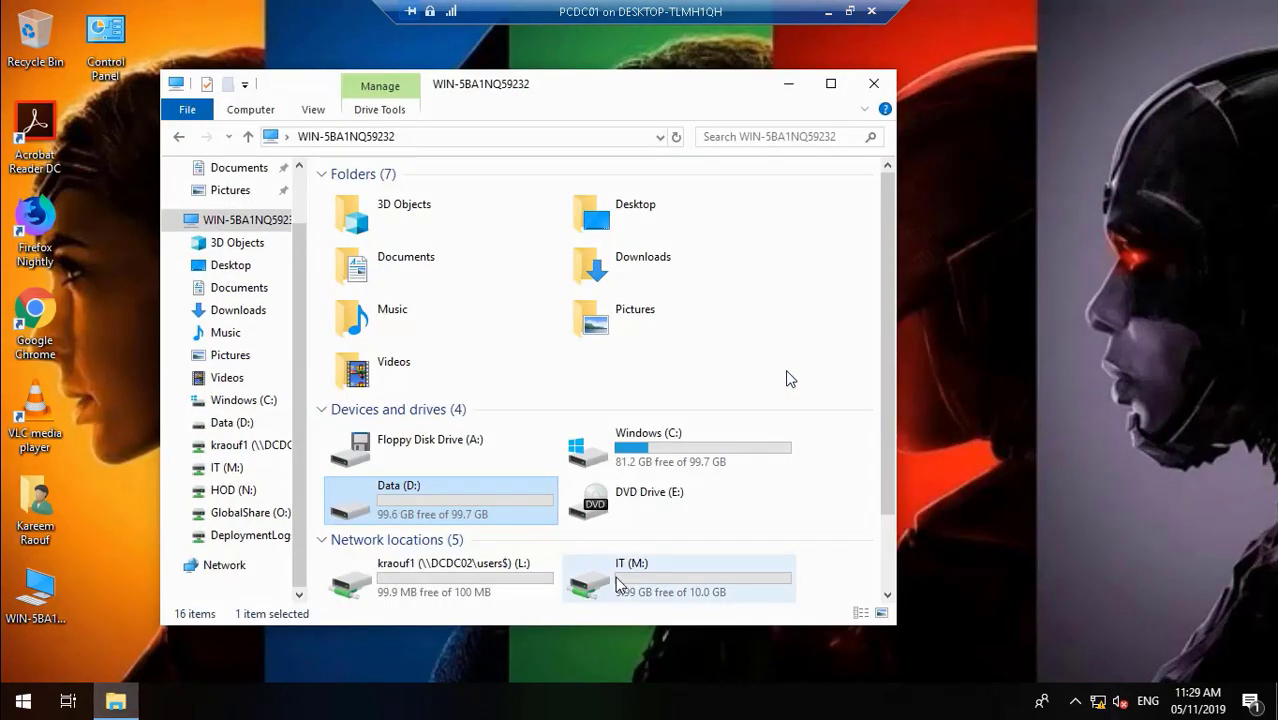
{"action": "left_click", "coordinate": [888, 595]}
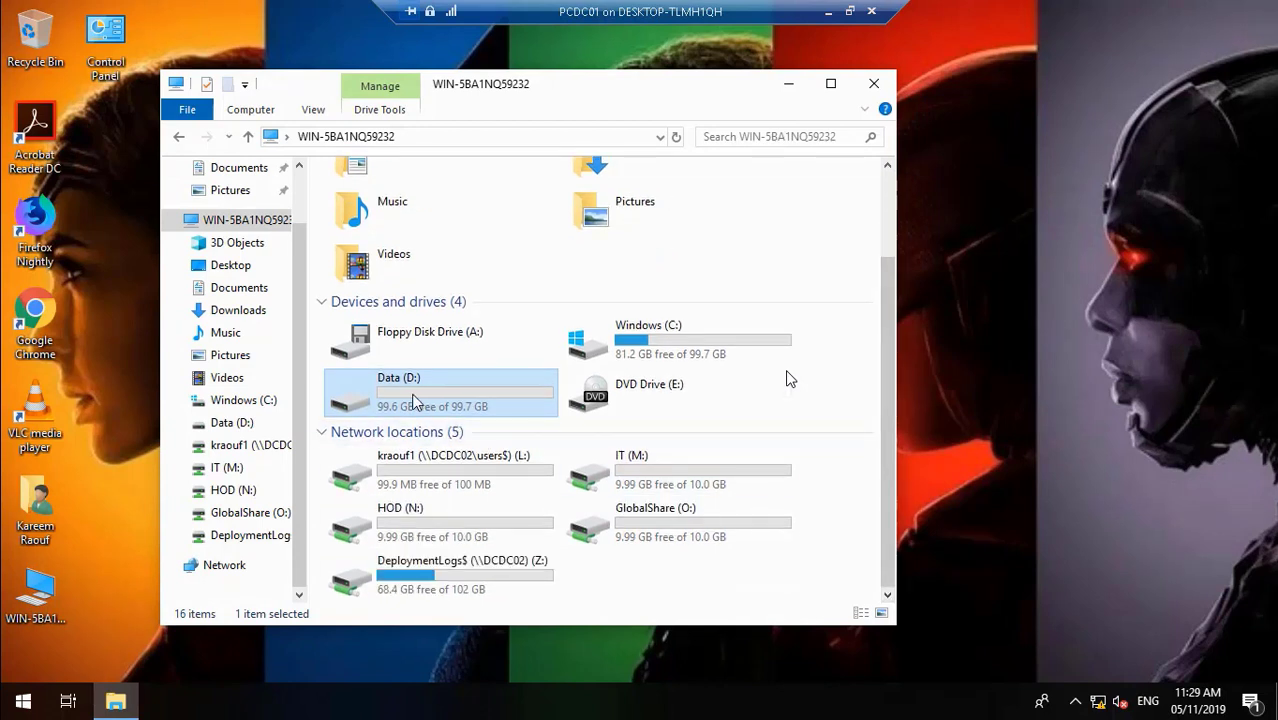
{"action": "double_click", "coordinate": [415, 400]}
{"action": "double_click", "coordinate": [377, 203]}
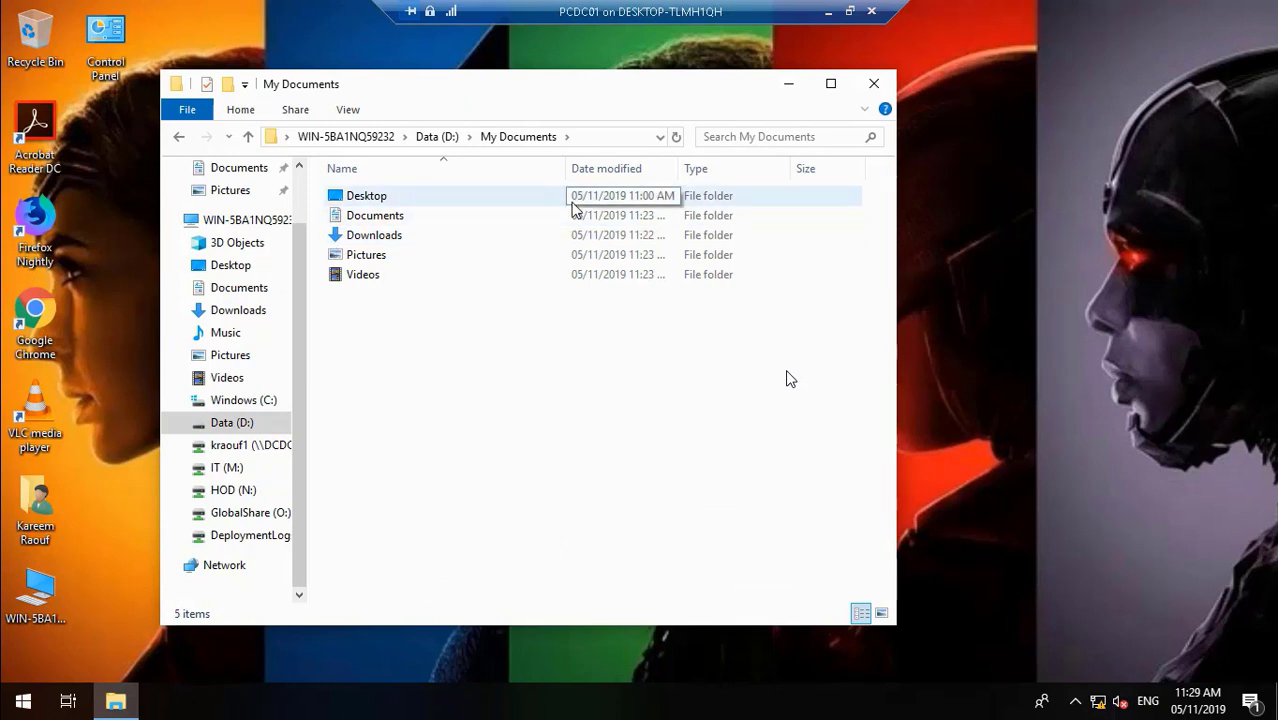
{"action": "left_click", "coordinate": [874, 84]}
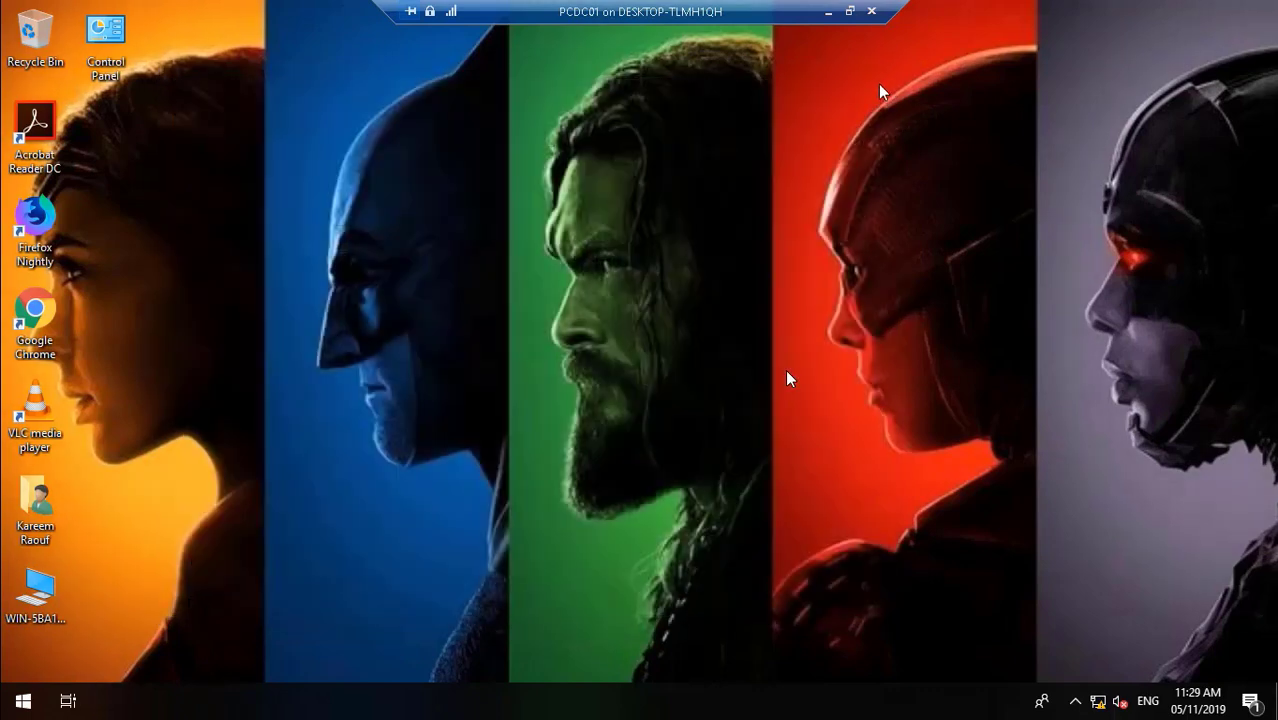
- Leave the PCDC01 session and switch to DCDC02, dismissing the application error
{"action": "left_click", "coordinate": [24, 701]}
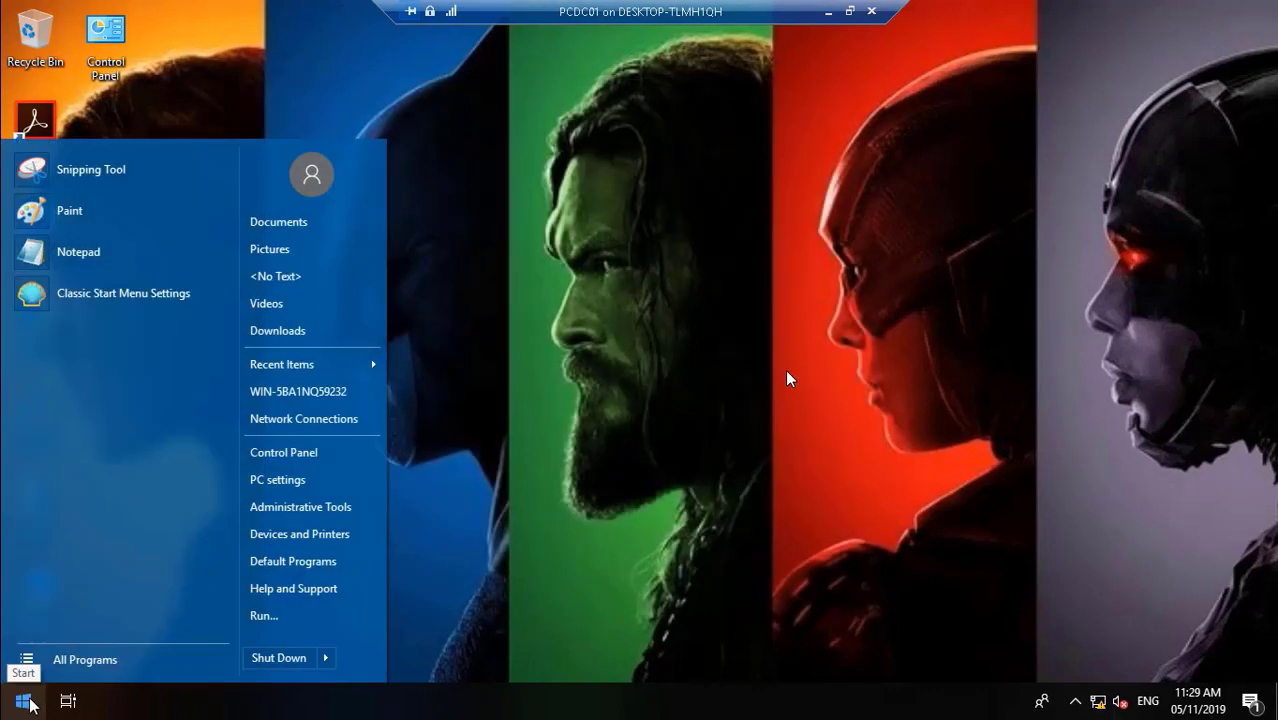
{"action": "left_click", "coordinate": [272, 657]}
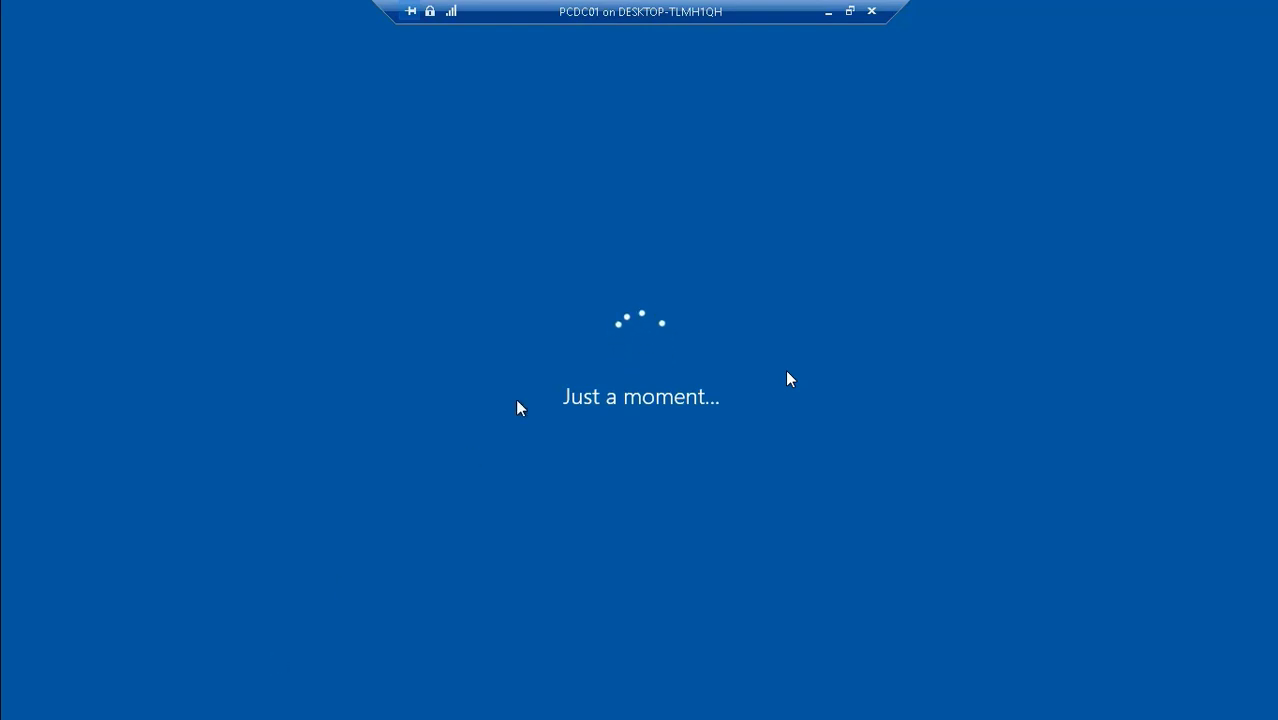
{"action": "left_click", "coordinate": [829, 12]}
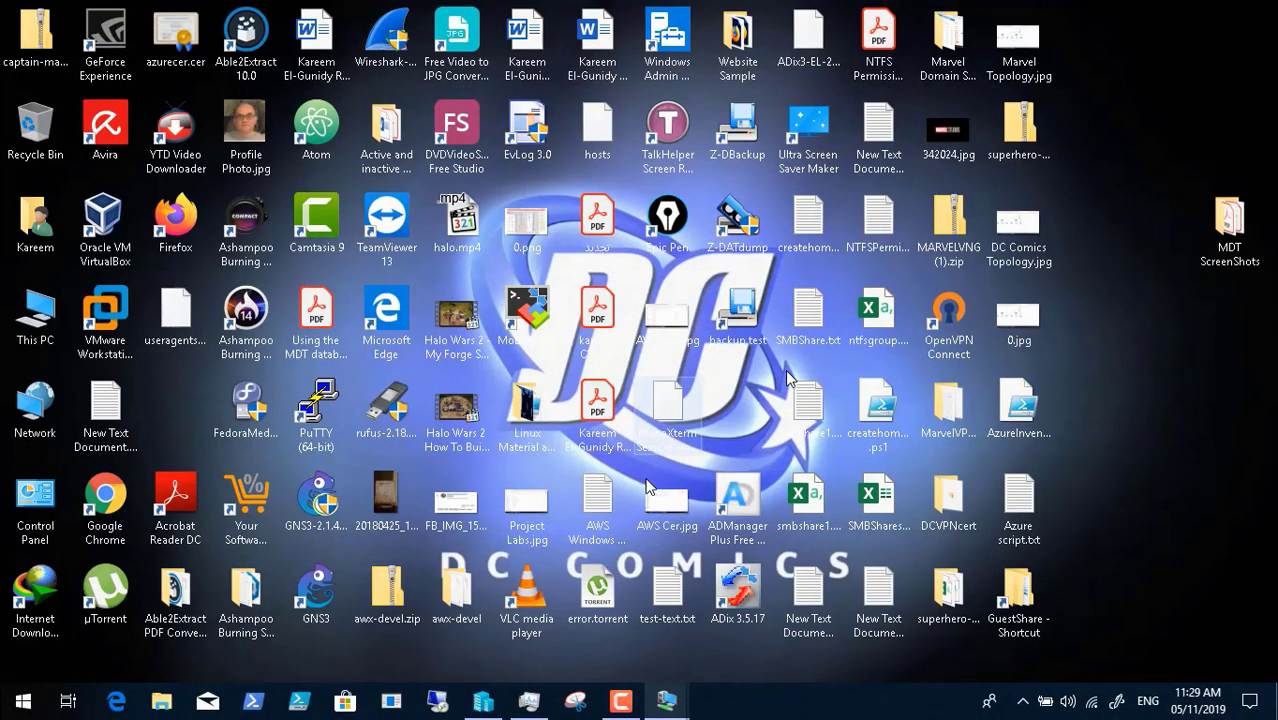
{"action": "mouse_move", "coordinate": [666, 700]}
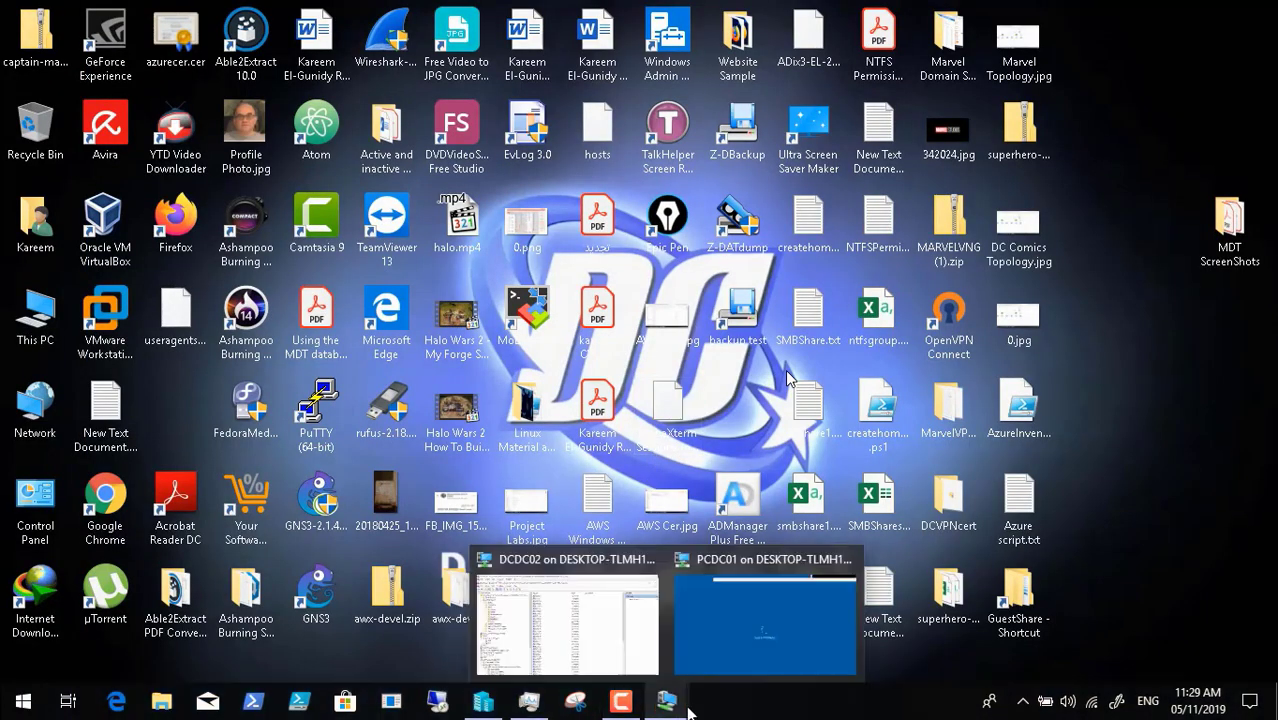
{"action": "left_click", "coordinate": [575, 632]}
{"action": "left_click", "coordinate": [782, 428]}
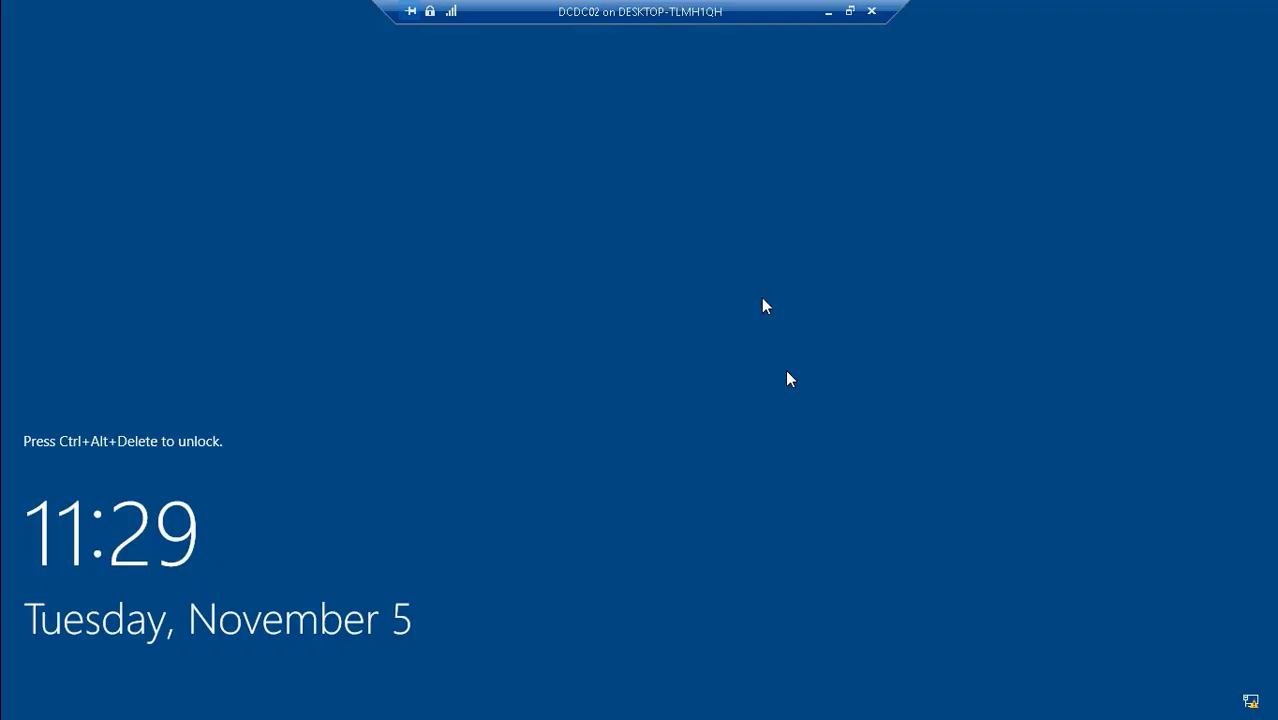
- Unlock DCDC02 in full-screen mode with the account password
{"action": "left_click", "coordinate": [850, 11]}
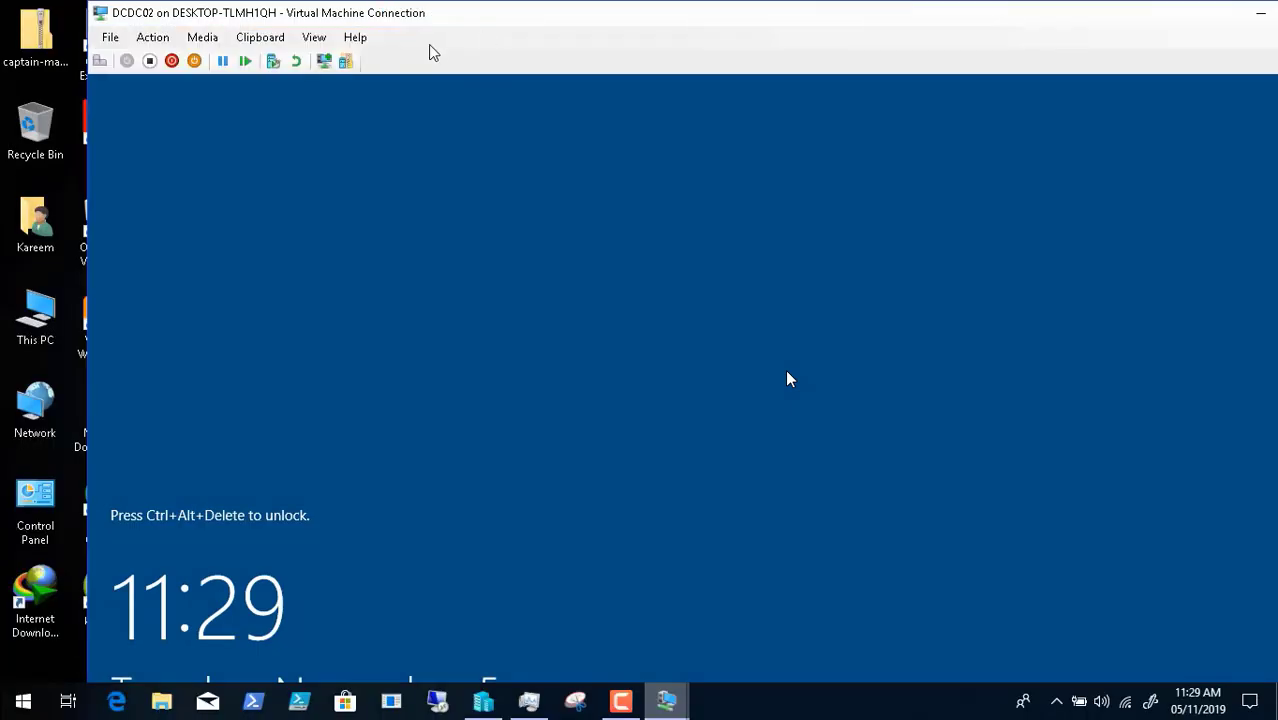
{"action": "left_click", "coordinate": [127, 60]}
{"action": "left_click", "coordinate": [314, 37]}
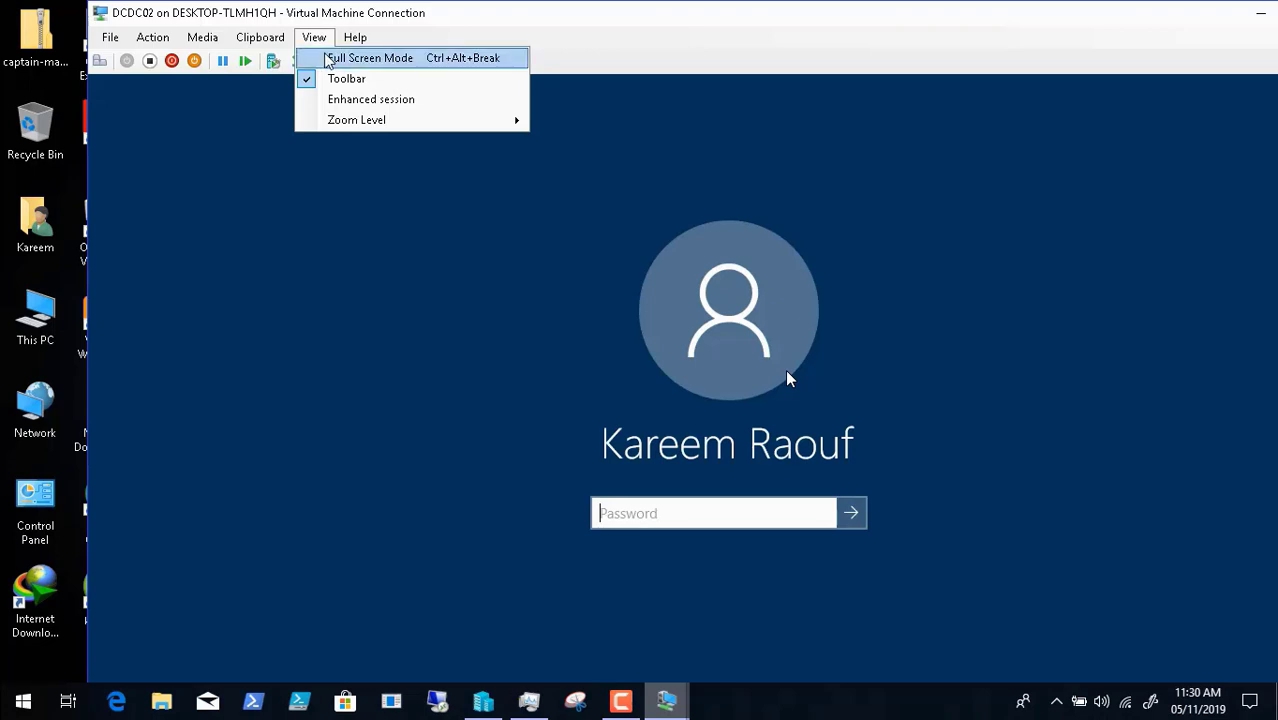
{"action": "left_click", "coordinate": [330, 58]}
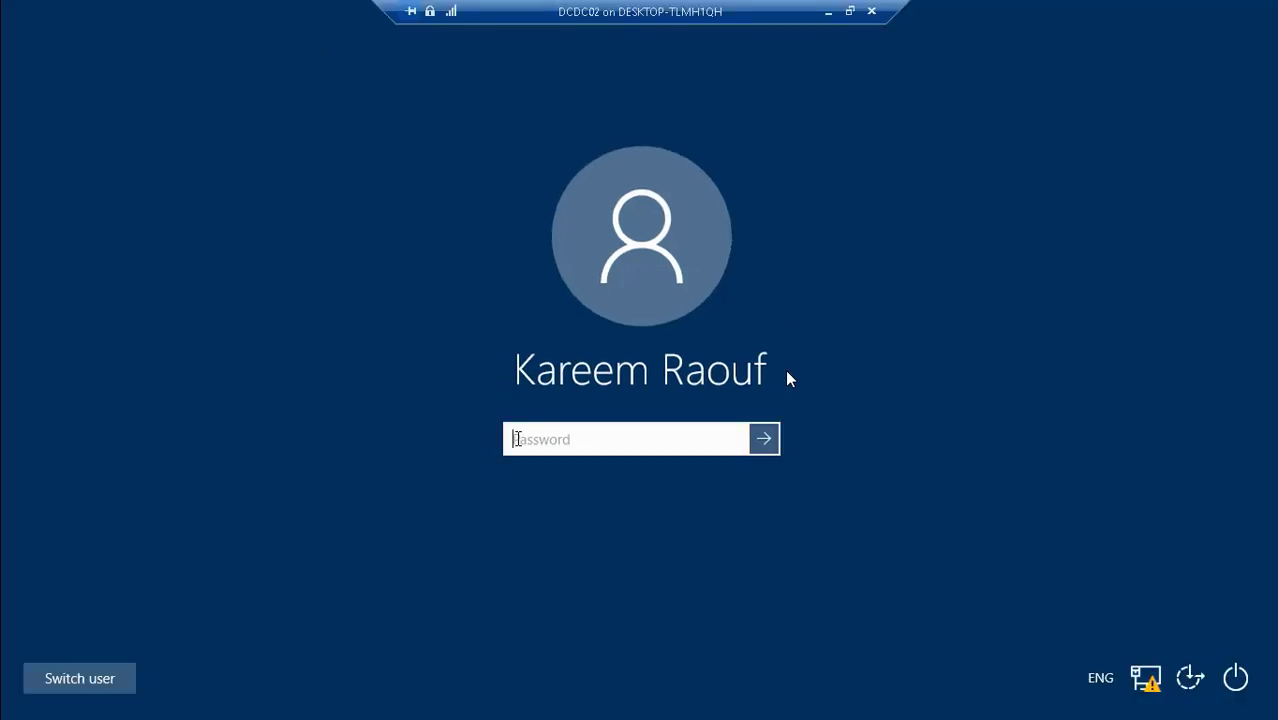
{"action": "type", "text": "••••••••••"}
{"action": "key", "text": "Return"}
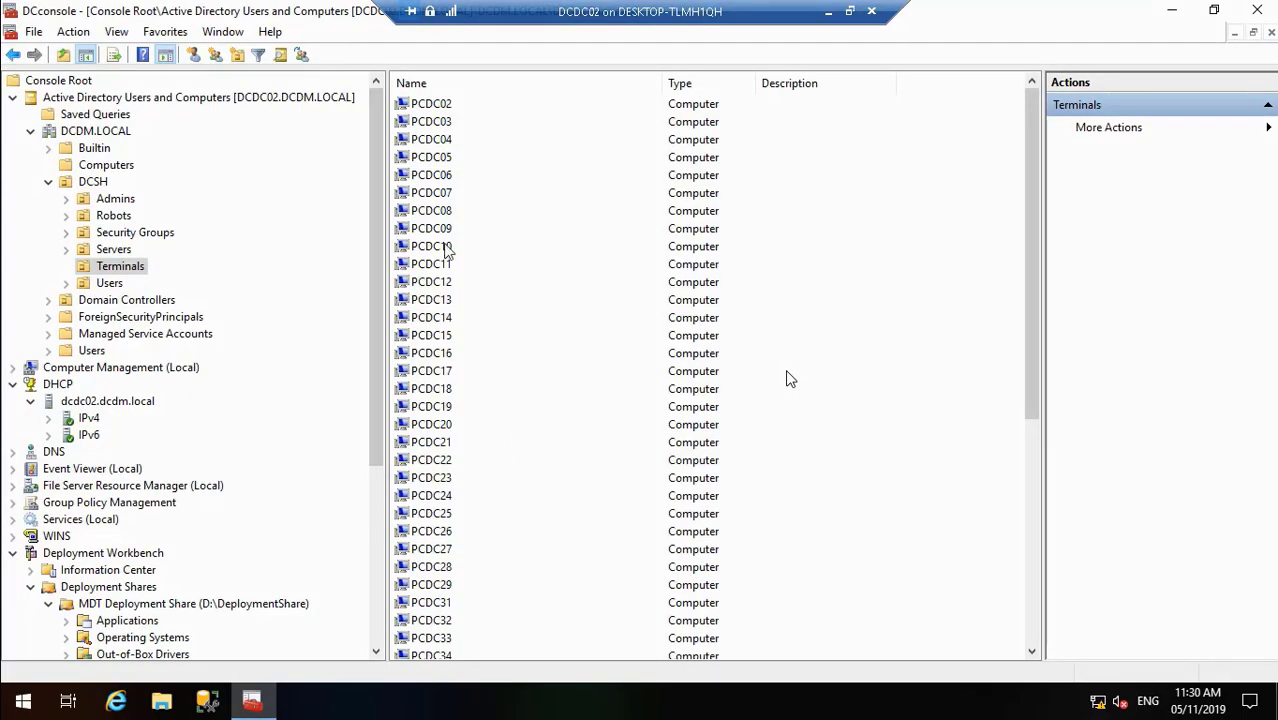
- Delete the PCDC02 computer account from the Terminals OU and confirm the deletion
{"action": "left_click", "coordinate": [441, 106]}
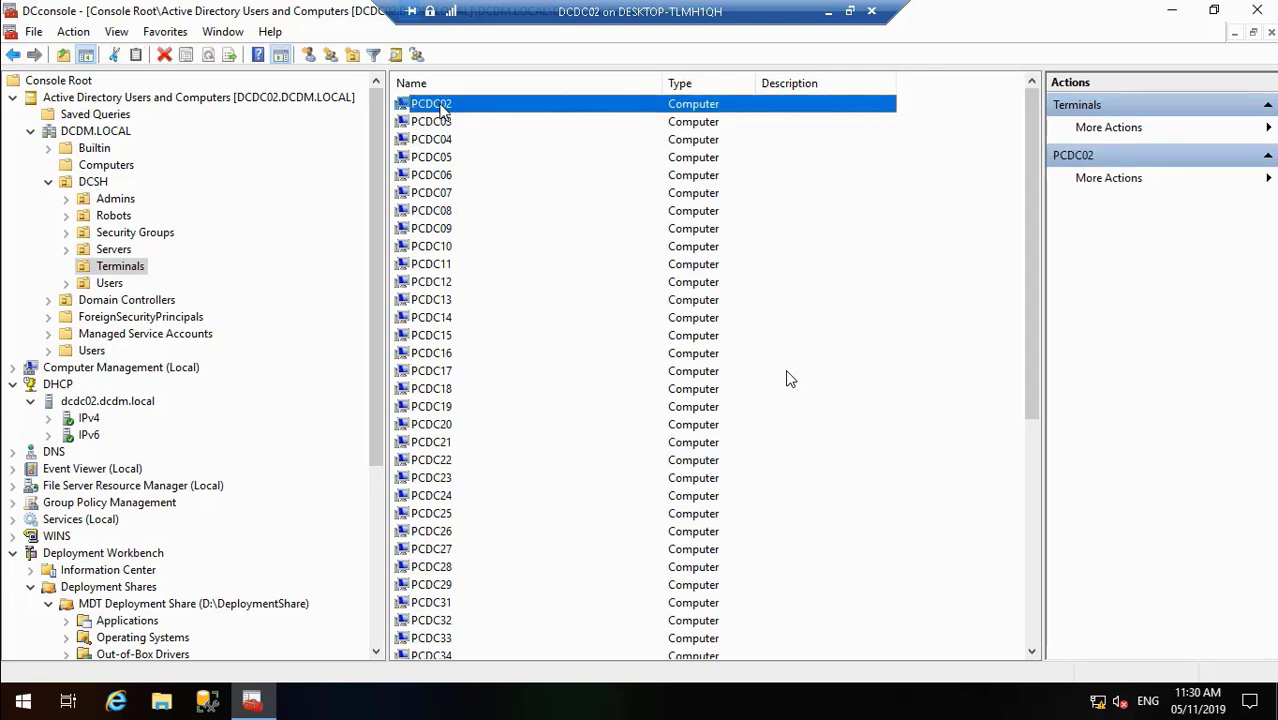
{"action": "right_click", "coordinate": [441, 110]}
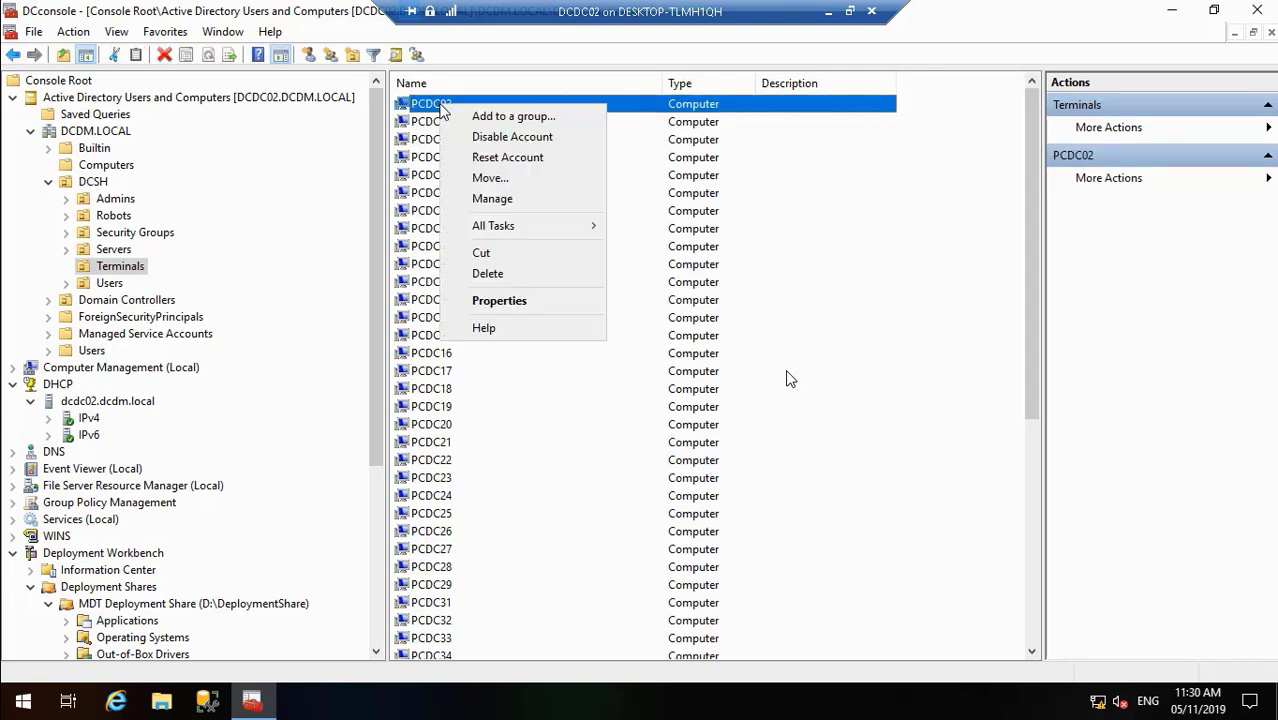
{"action": "left_click", "coordinate": [507, 274]}
{"action": "left_click", "coordinate": [695, 418]}
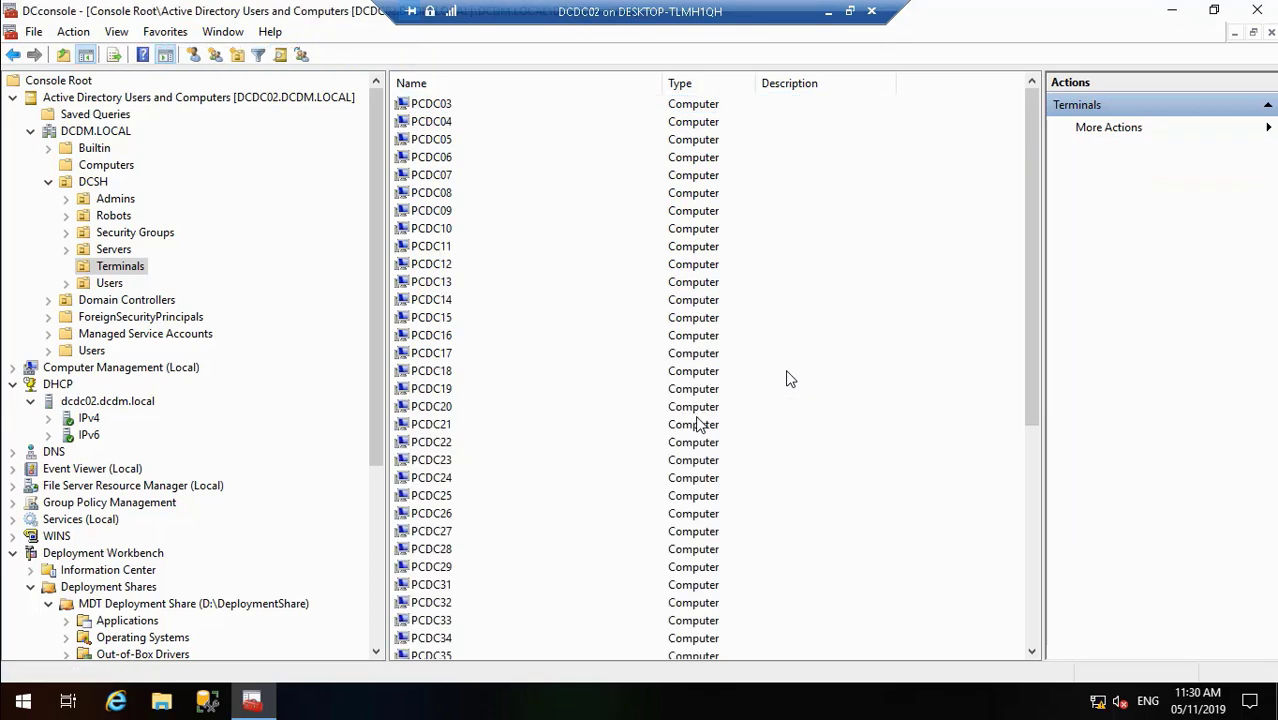
{"action": "left_click", "coordinate": [372, 620]}
- In DCDC02 Properties, set known and unknown clients to continue PXE boot unless ESC is pressed
{"action": "right_click", "coordinate": [125, 521]}
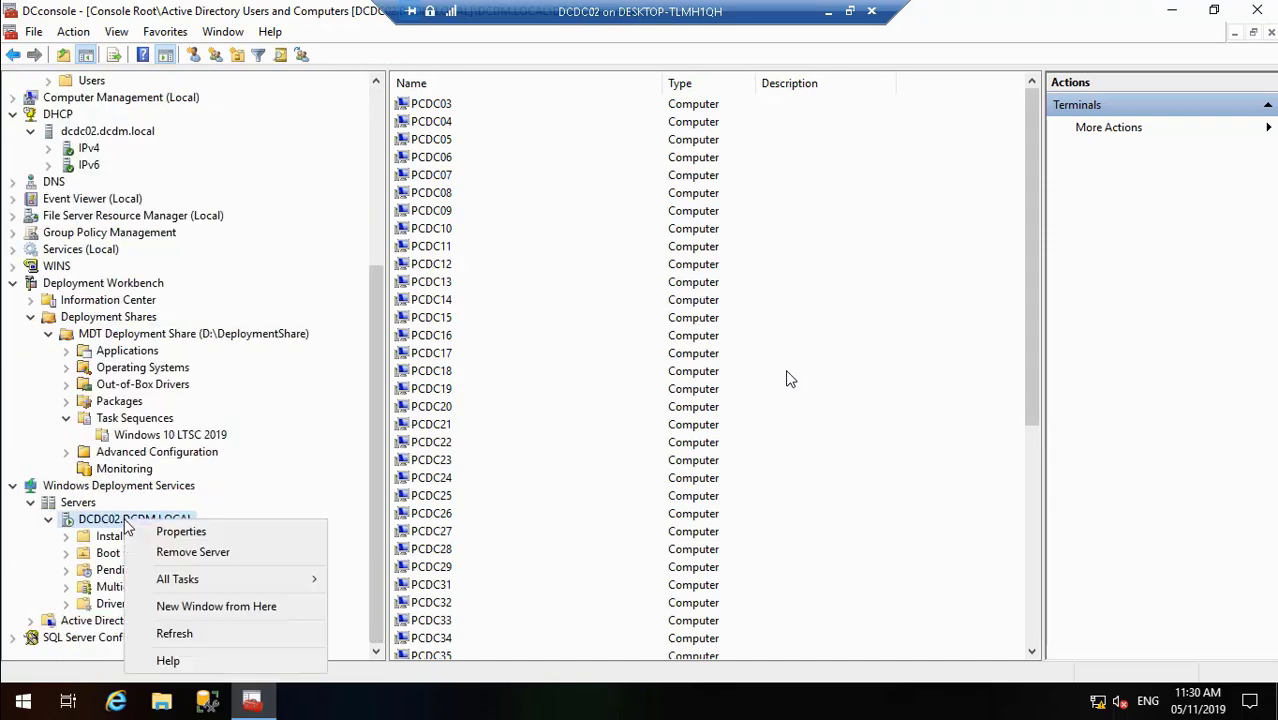
{"action": "left_click", "coordinate": [175, 531]}
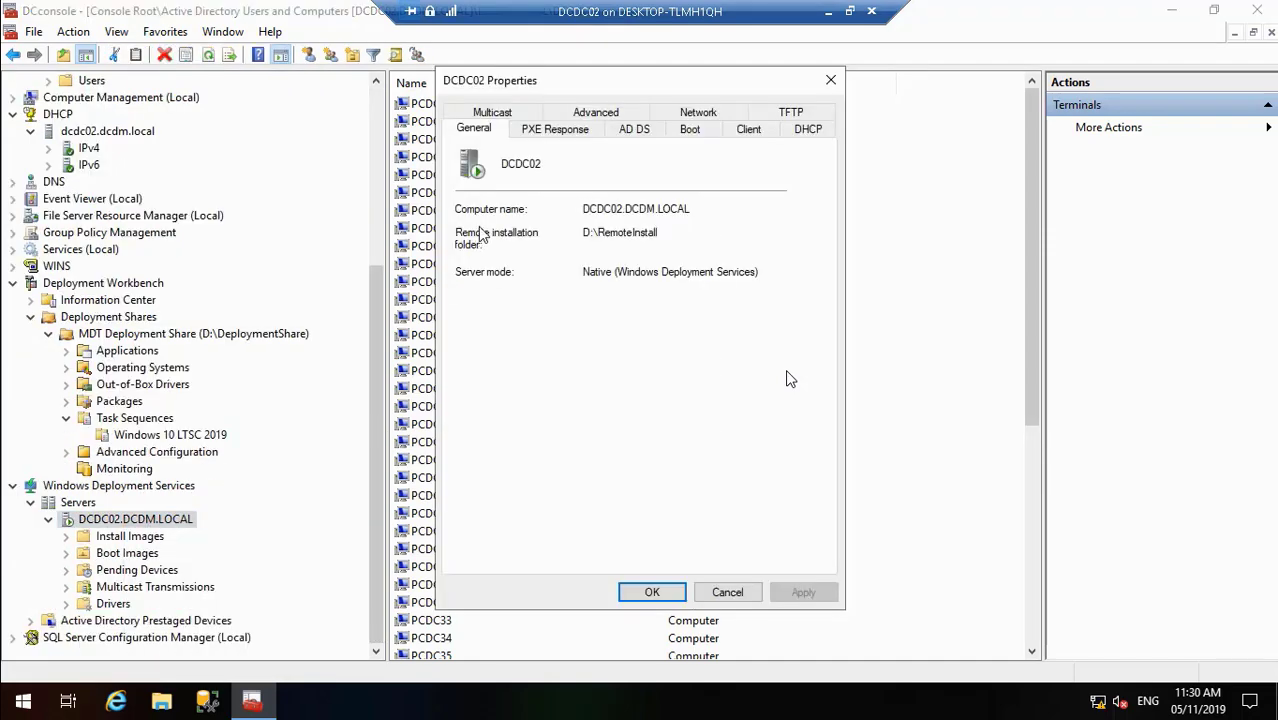
{"action": "left_click", "coordinate": [689, 130]}
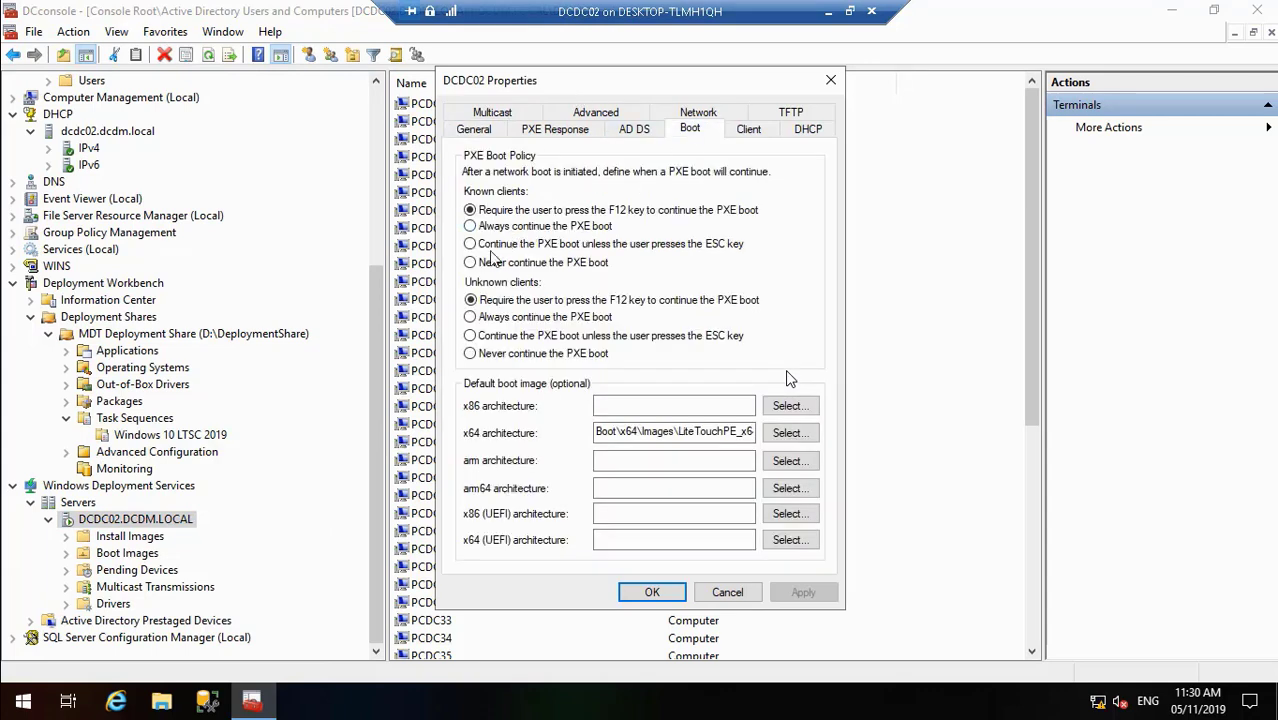
{"action": "left_click", "coordinate": [484, 338]}
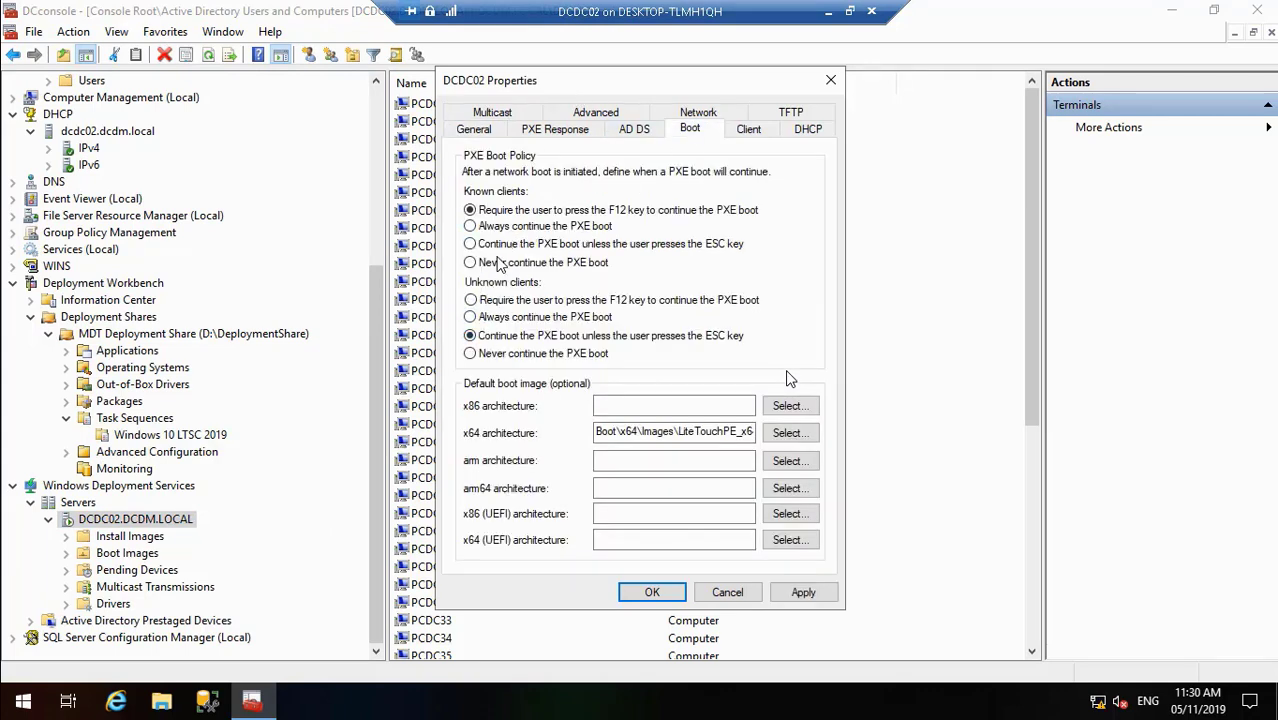
{"action": "left_click", "coordinate": [496, 246]}
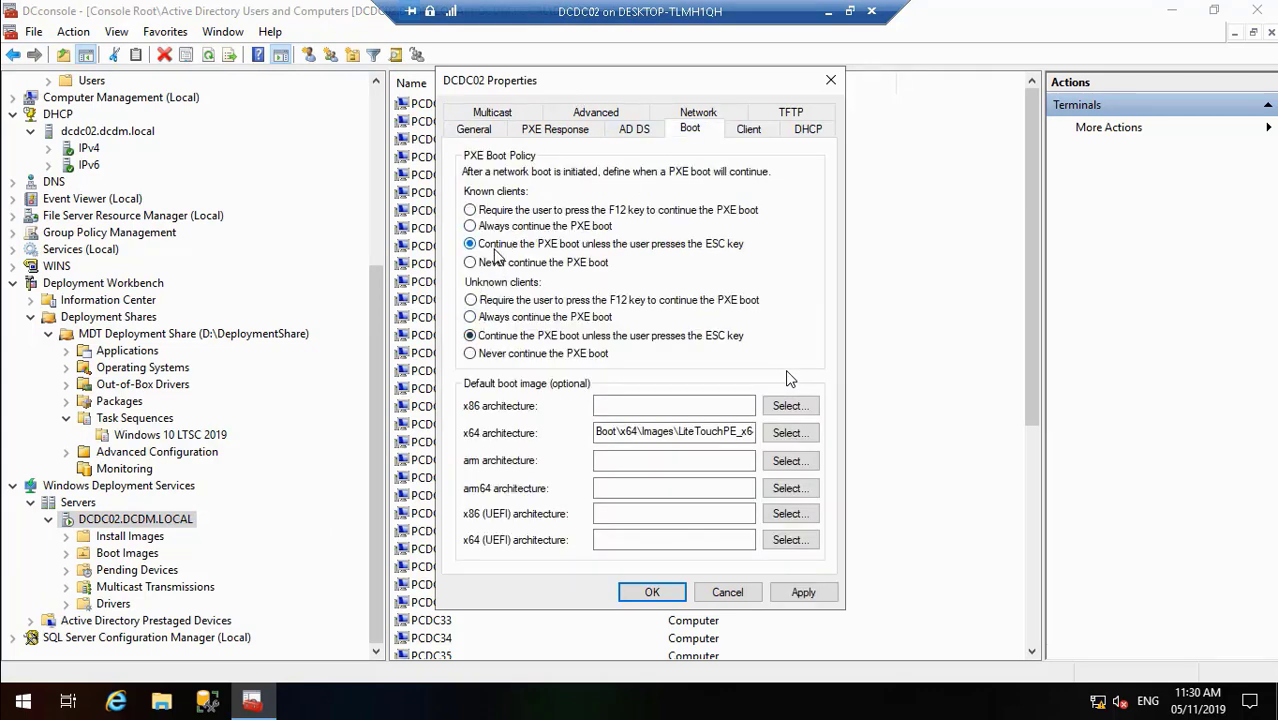
{"action": "left_click", "coordinate": [802, 592]}
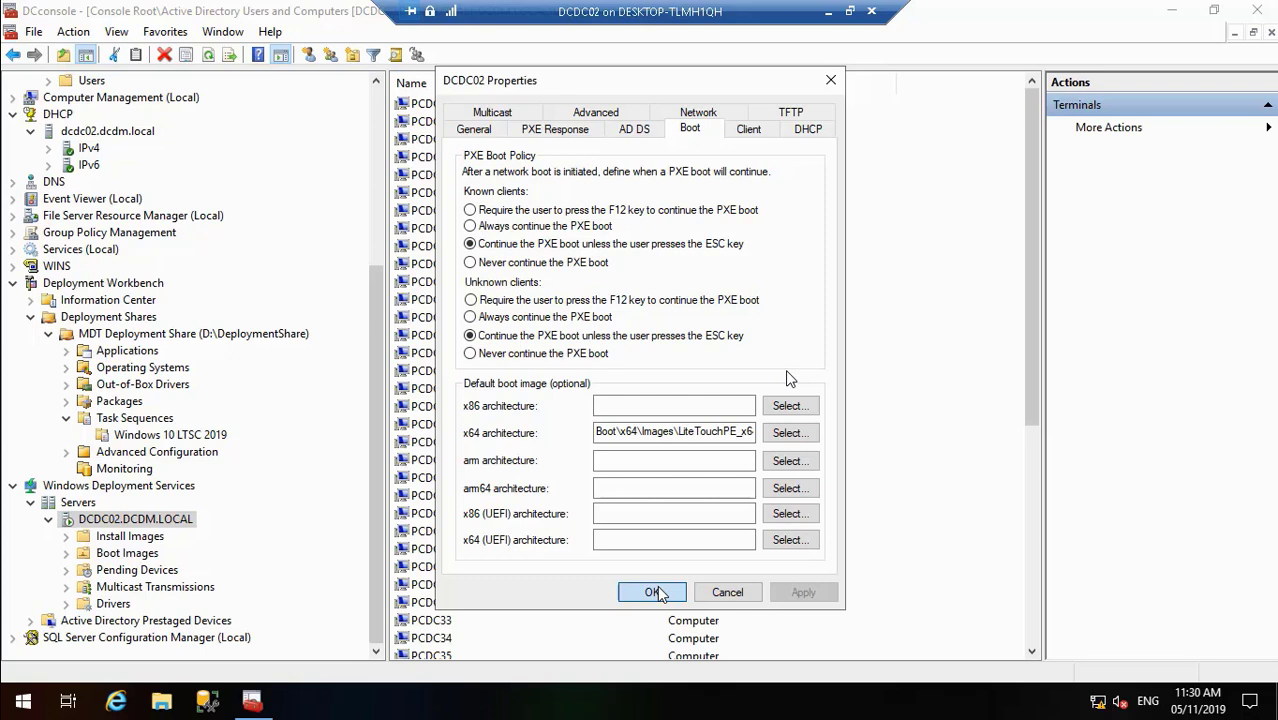
{"action": "left_click", "coordinate": [655, 592]}
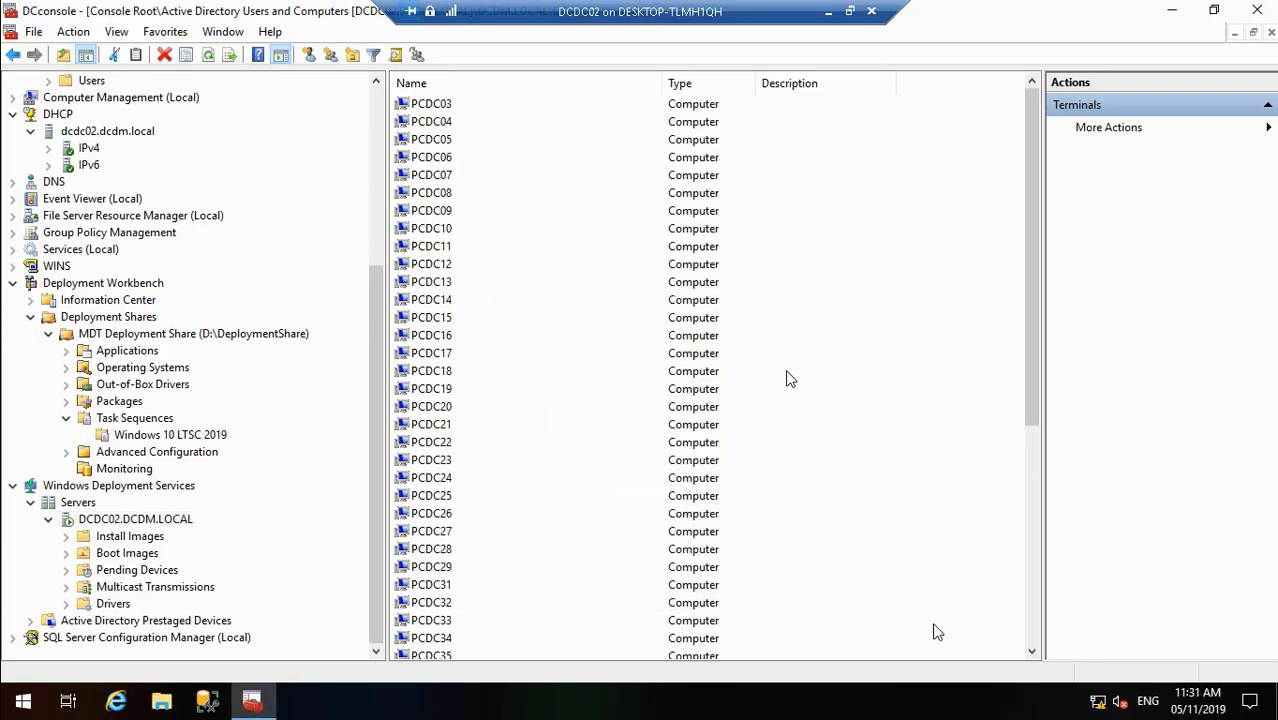
- Close the PCDC01 virtual machine connection window
{"action": "left_click", "coordinate": [828, 11]}
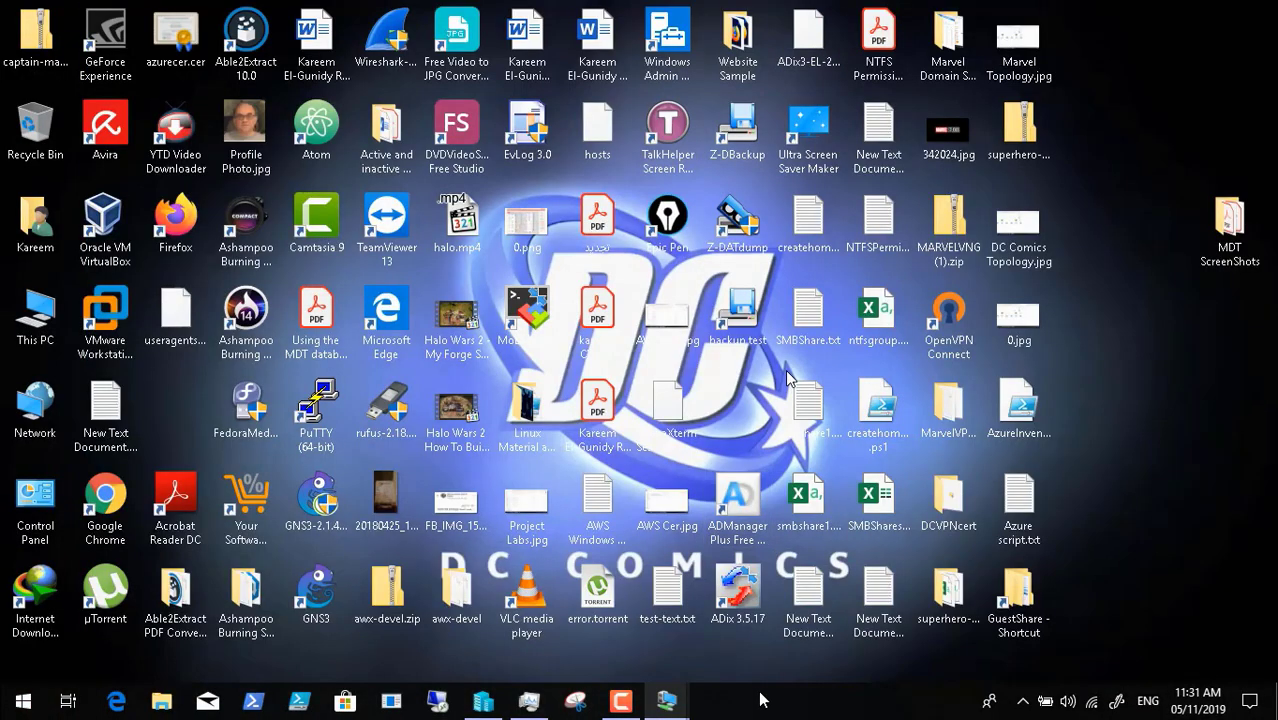
{"action": "mouse_move", "coordinate": [672, 706]}
{"action": "left_click", "coordinate": [762, 642]}
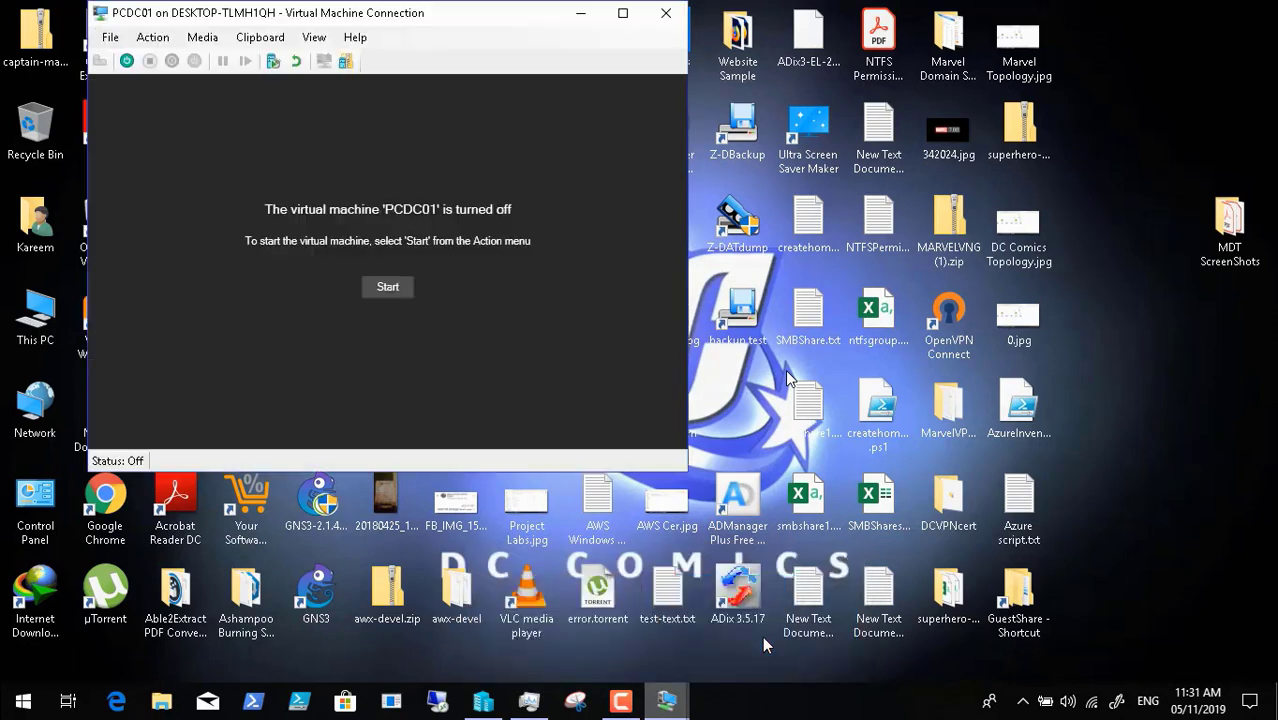
{"action": "left_click", "coordinate": [665, 13]}
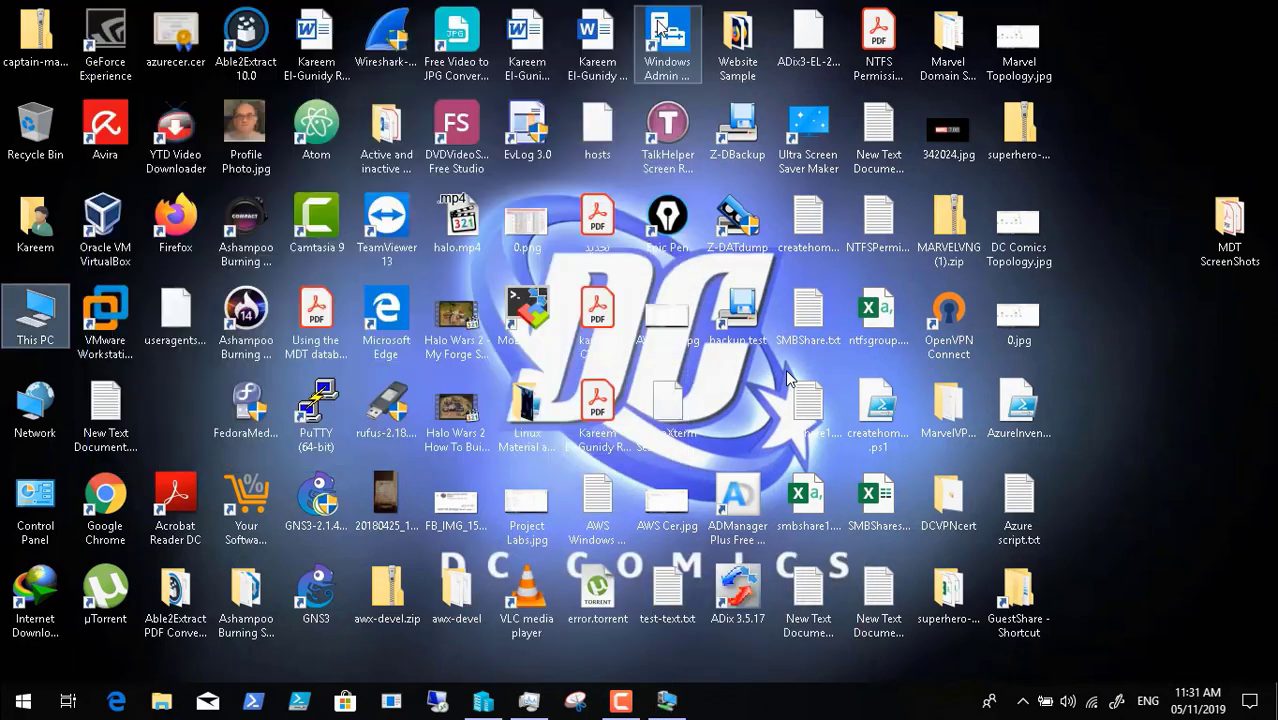
- Delete the PCDC01 virtual machine from Hyper-V Manager's list, then minimize the manager
{"action": "left_click", "coordinate": [668, 706]}
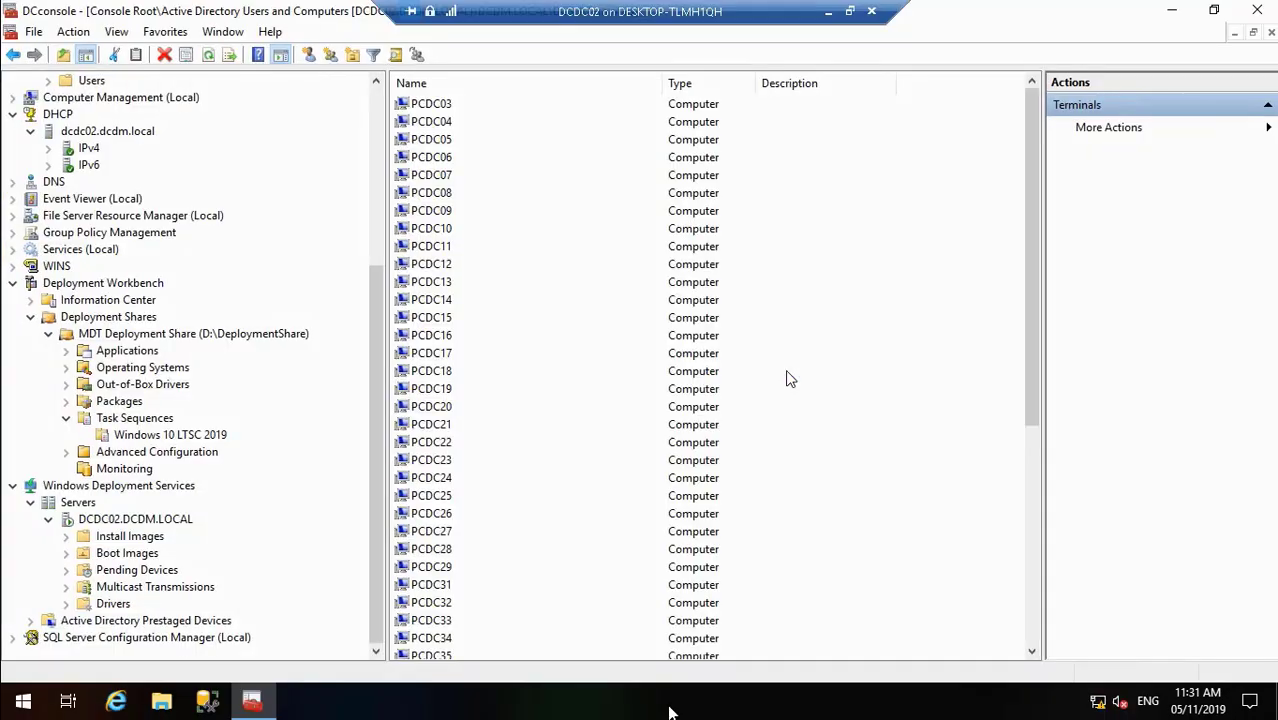
{"action": "left_click", "coordinate": [826, 12]}
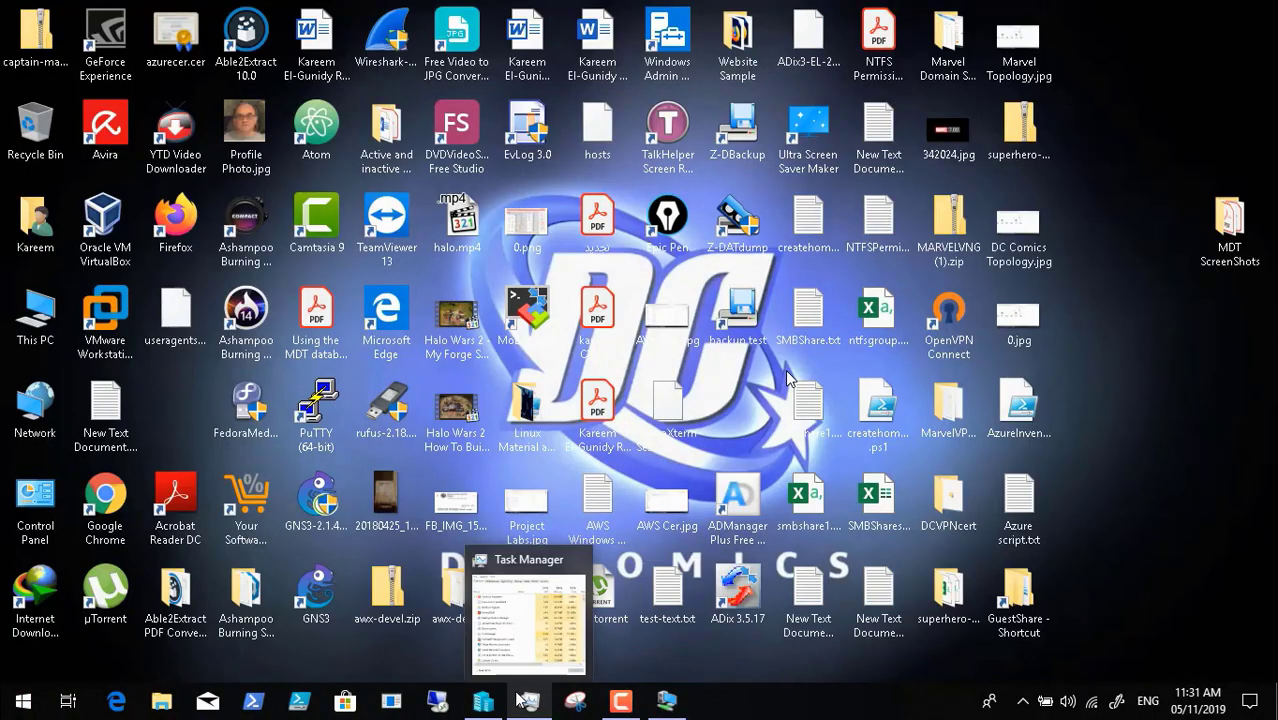
{"action": "left_click", "coordinate": [484, 706]}
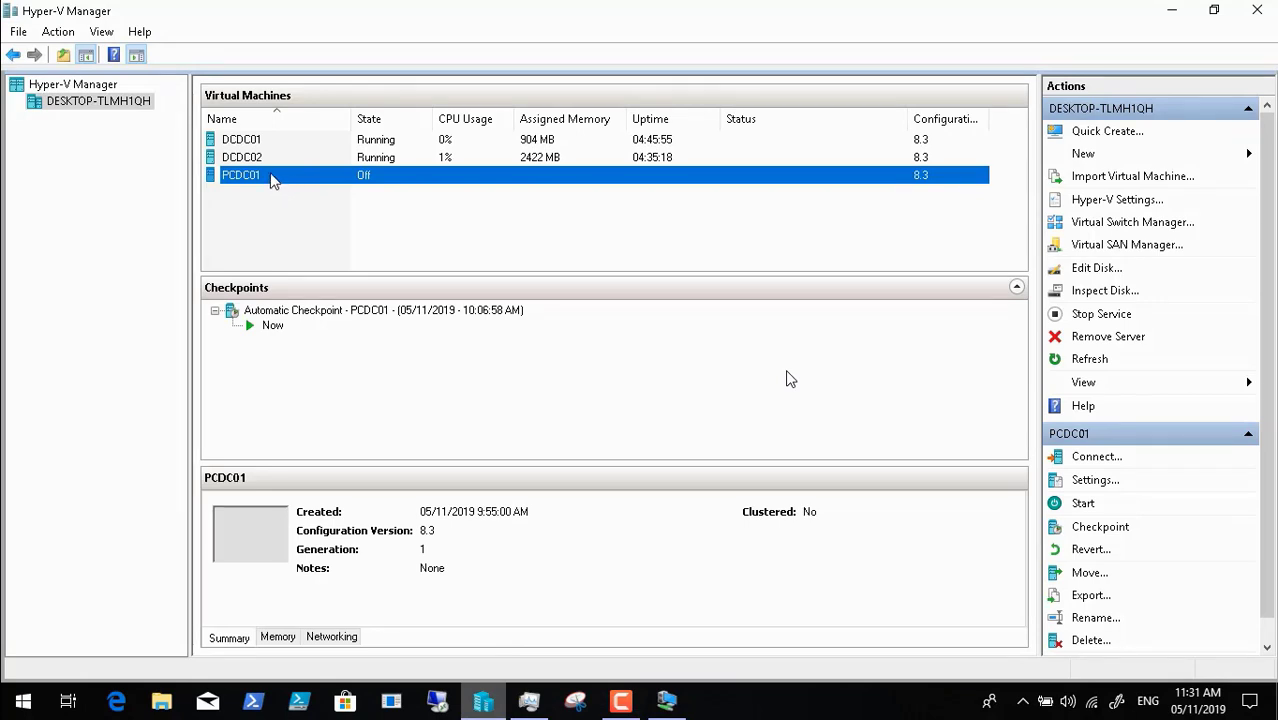
{"action": "right_click", "coordinate": [273, 178]}
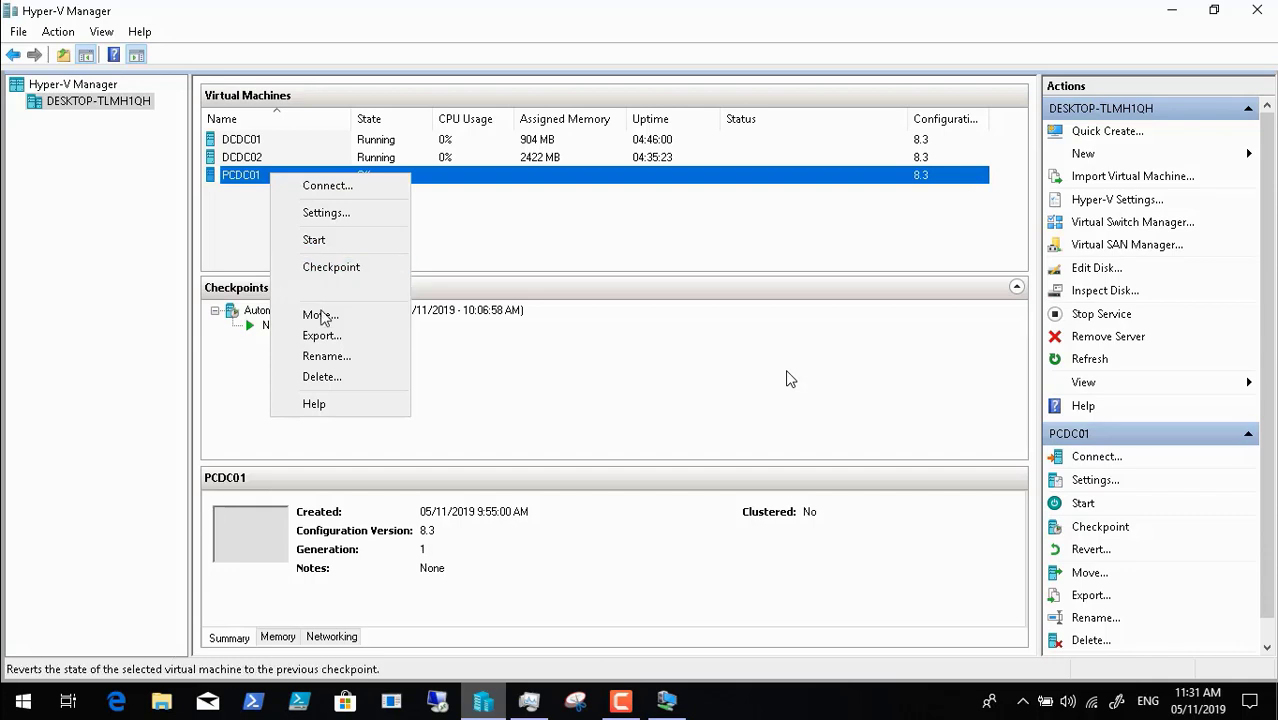
{"action": "left_click", "coordinate": [339, 371]}
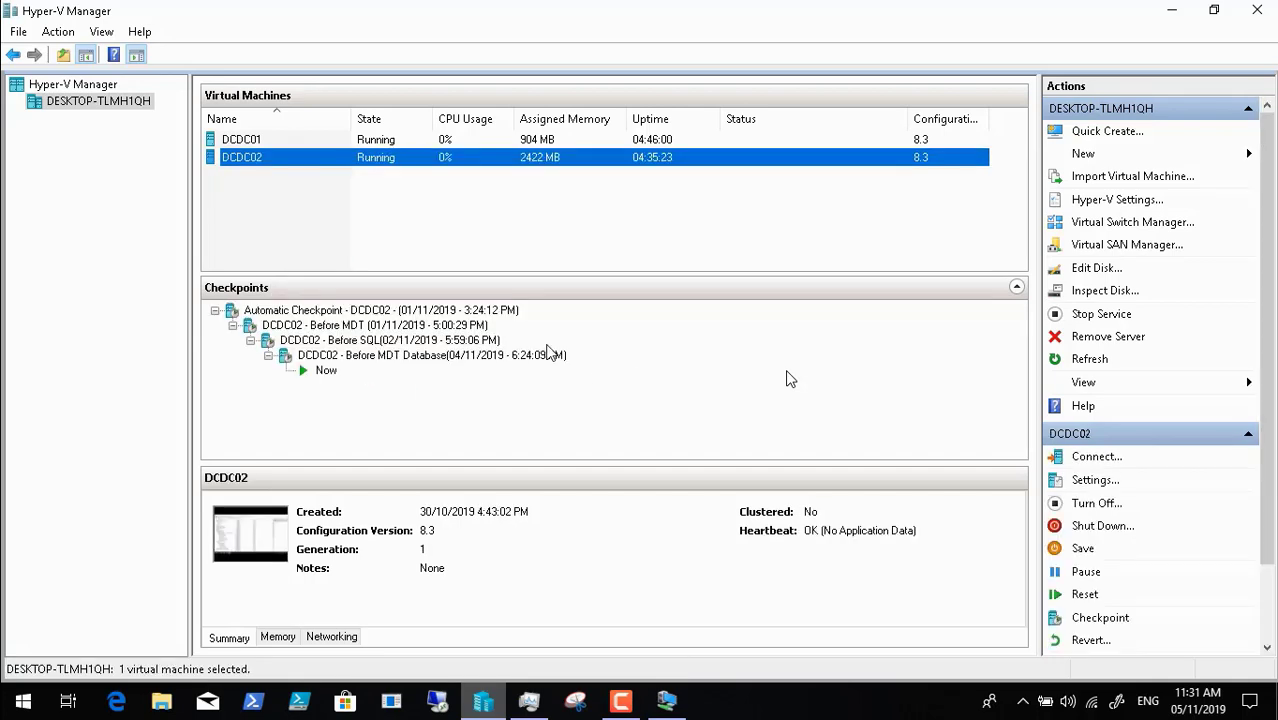
{"action": "left_click", "coordinate": [1172, 10]}
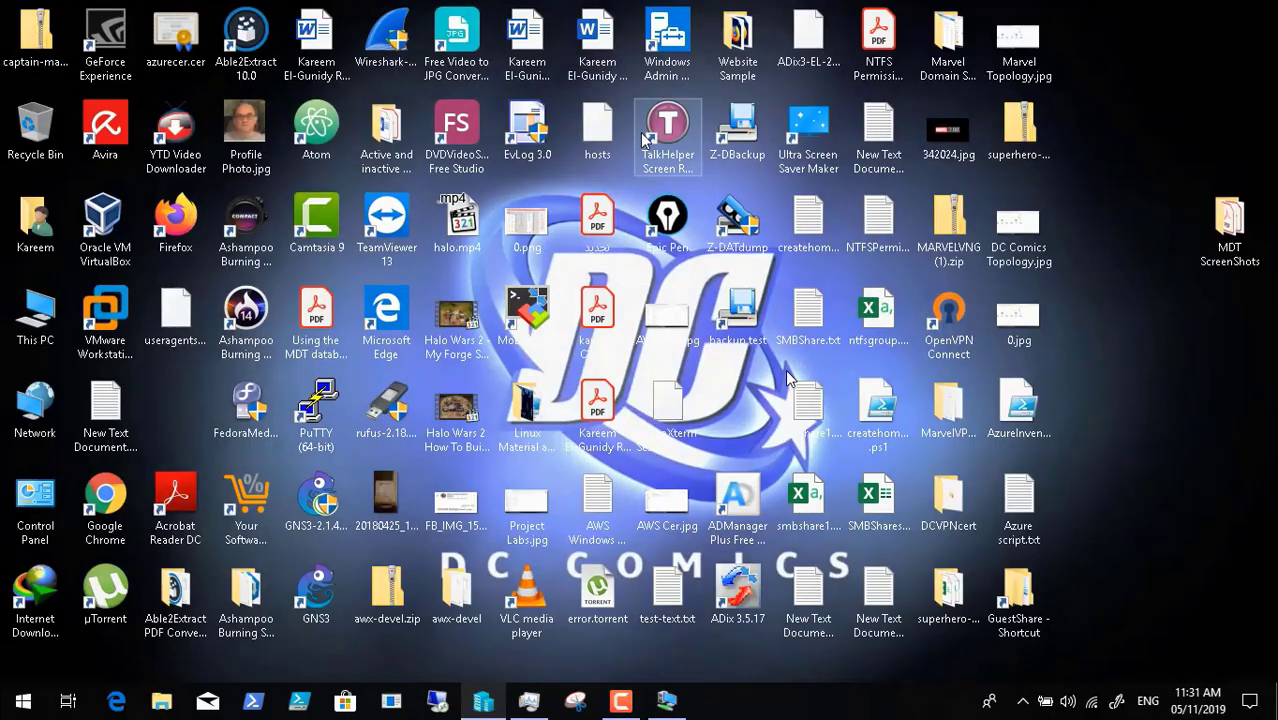
- Open This PC and the Data (D:) drive
{"action": "left_click", "coordinate": [58, 309]}
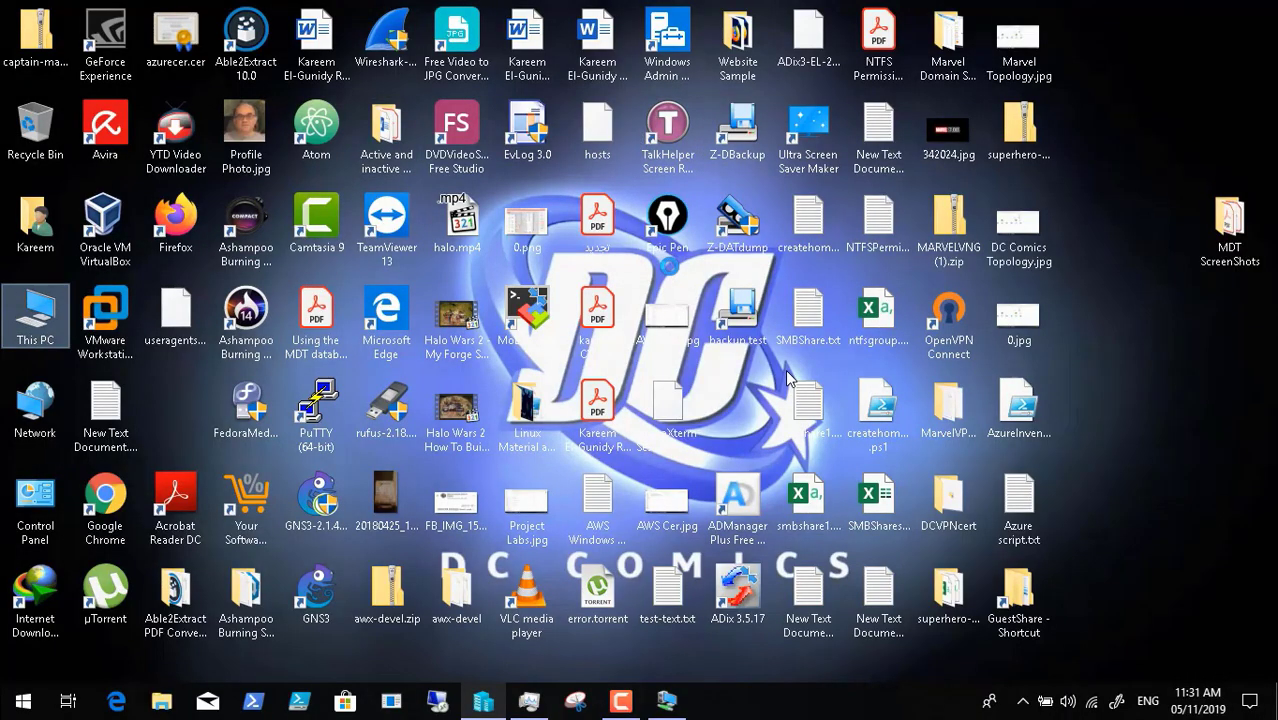
{"action": "left_click", "coordinate": [787, 372]}
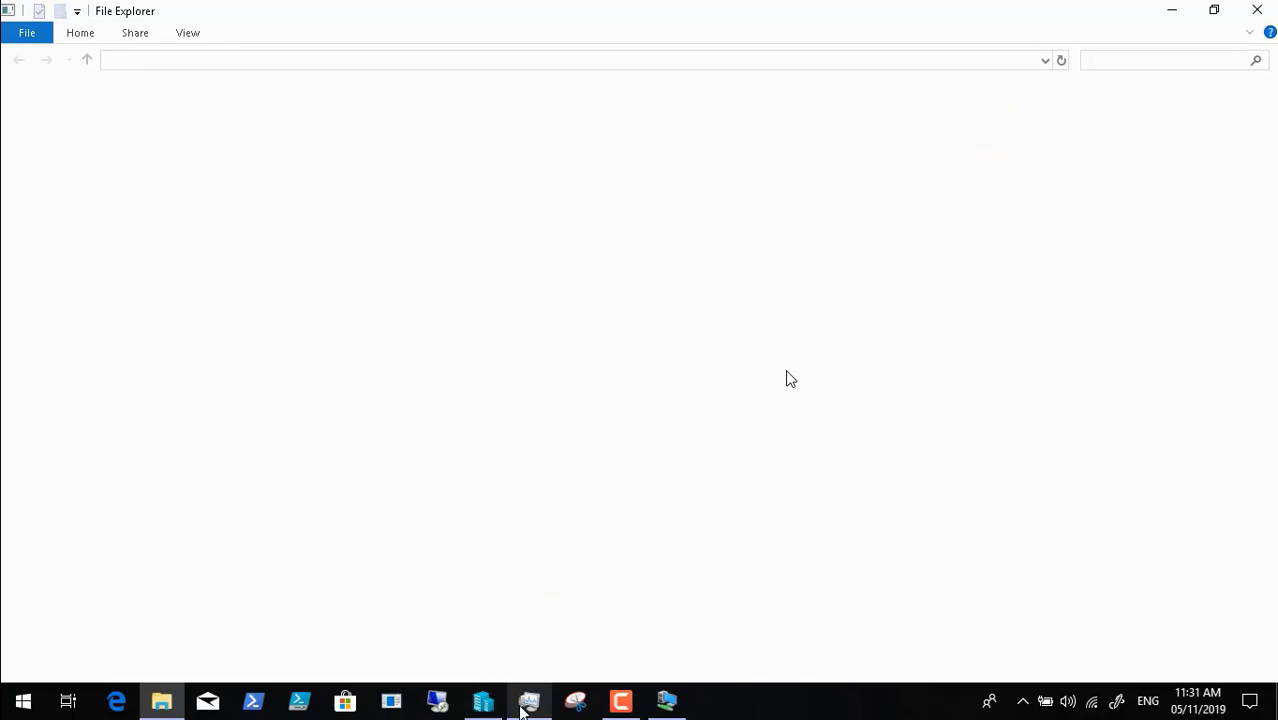
{"action": "left_click", "coordinate": [621, 701]}
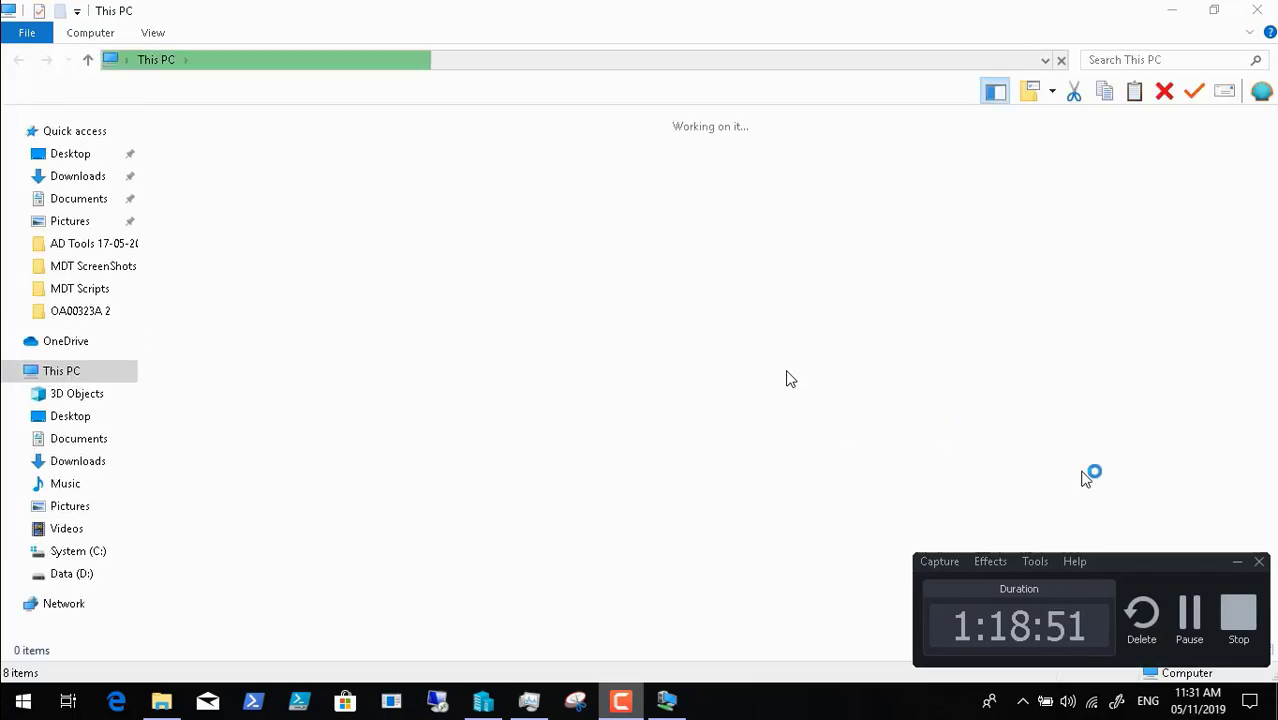
{"action": "left_click", "coordinate": [1232, 561]}
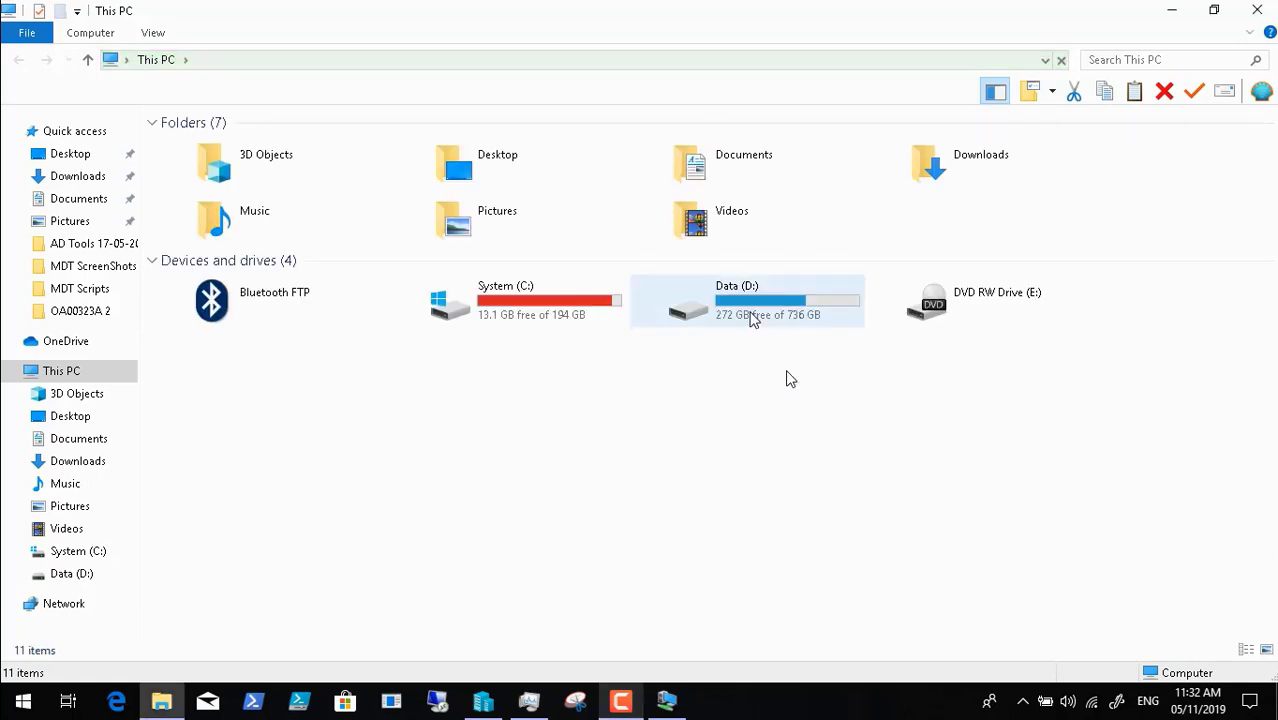
{"action": "left_click", "coordinate": [753, 318]}
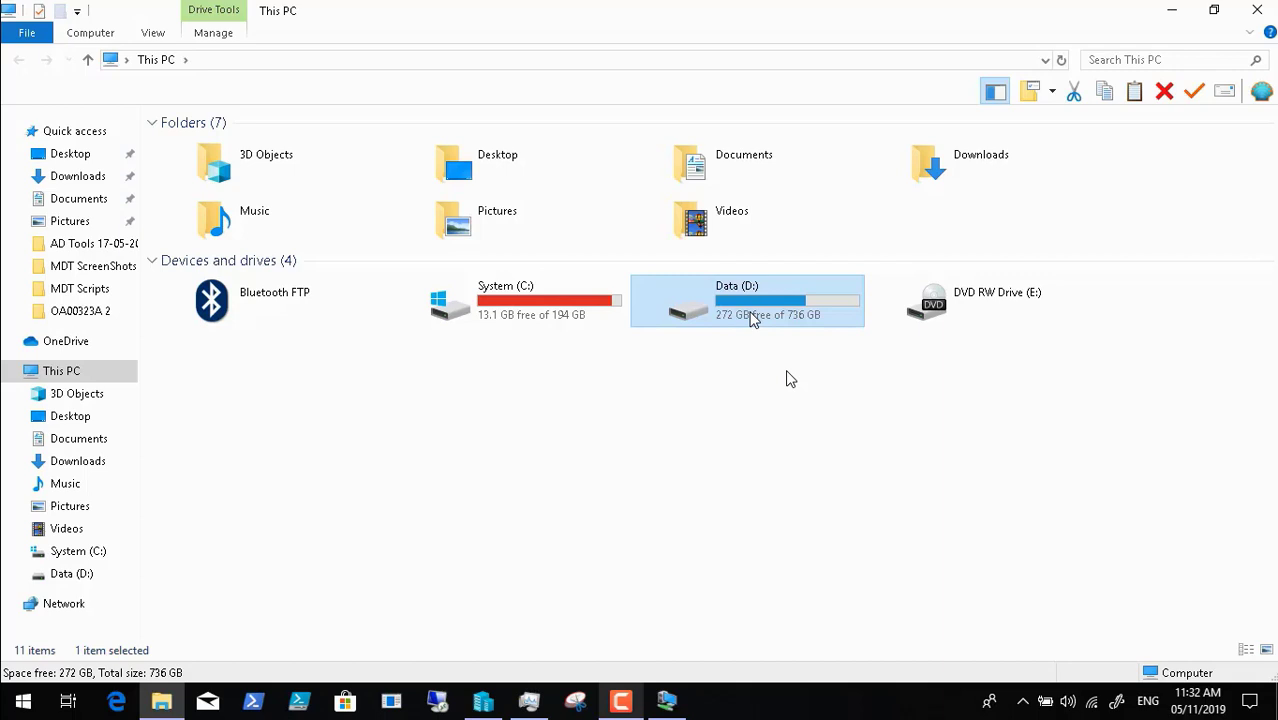
{"action": "double_click", "coordinate": [753, 318]}
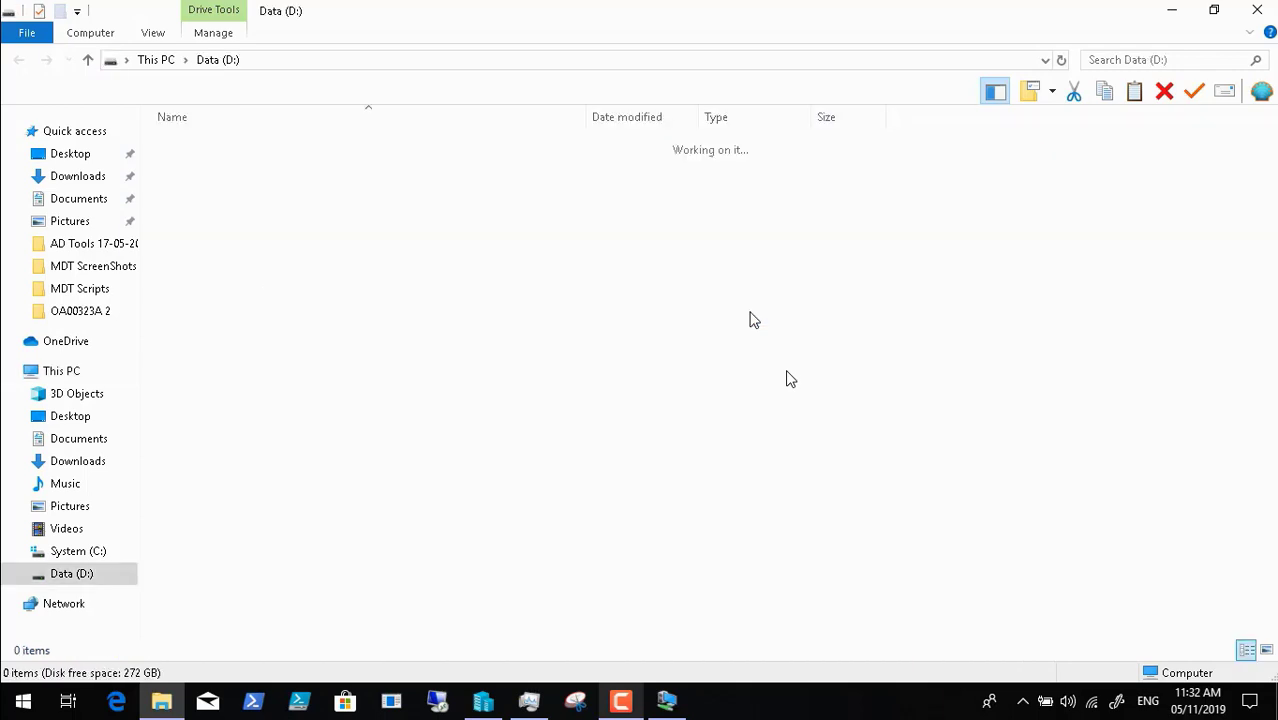
- Browse to HyperVMachines\harddisks to view the VHDX files, including PCDC01.vhdx
{"action": "left_click", "coordinate": [281, 368]}
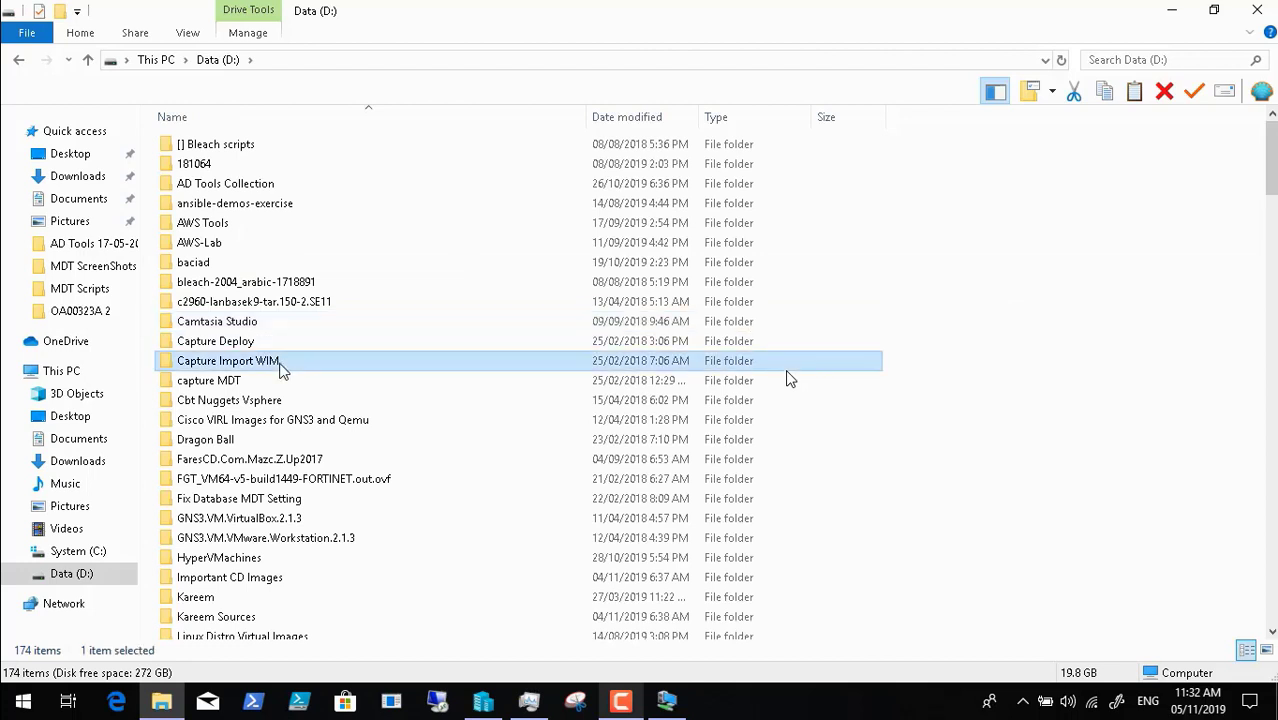
{"action": "left_click", "coordinate": [258, 558]}
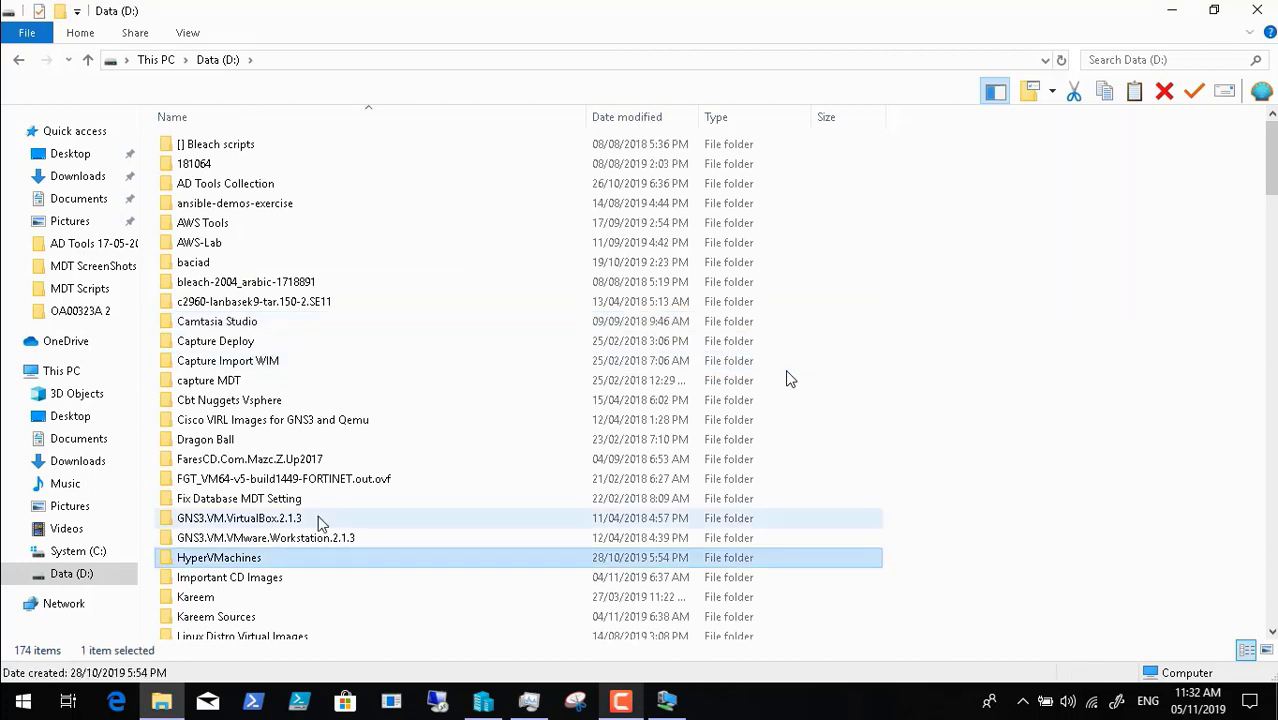
{"action": "double_click", "coordinate": [258, 562]}
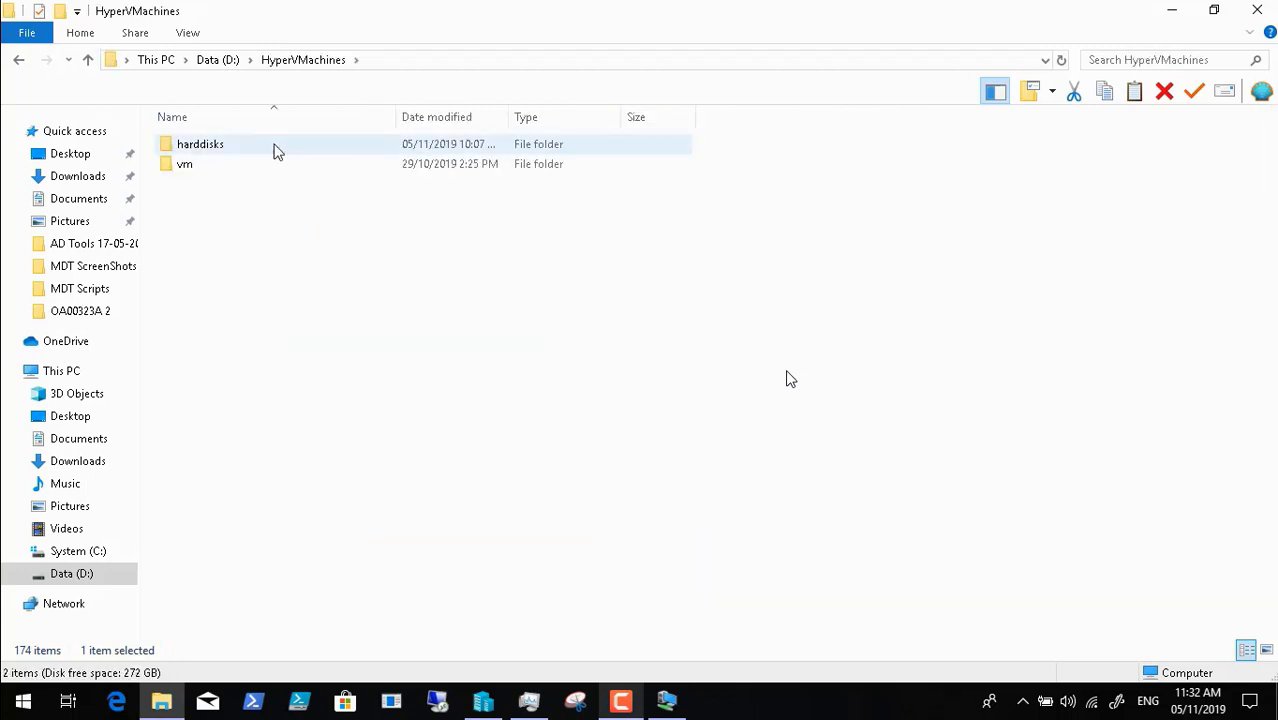
{"action": "left_click", "coordinate": [260, 149]}
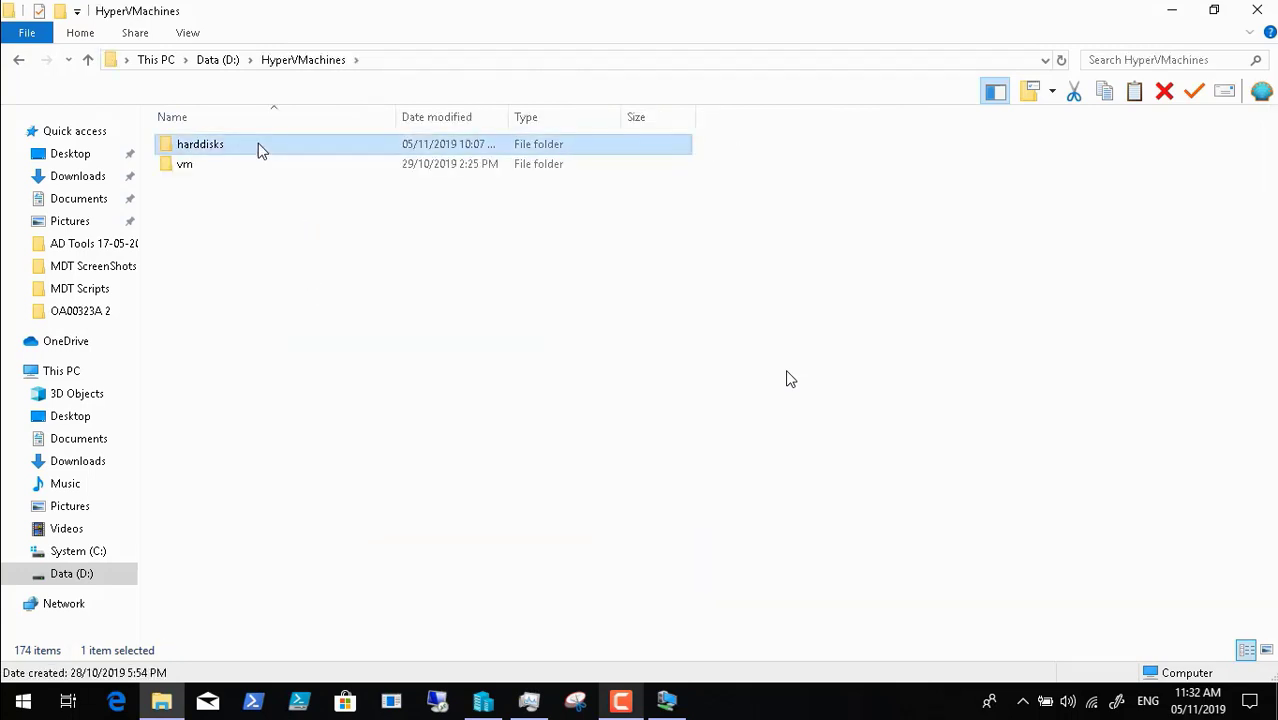
{"action": "double_click", "coordinate": [258, 149]}
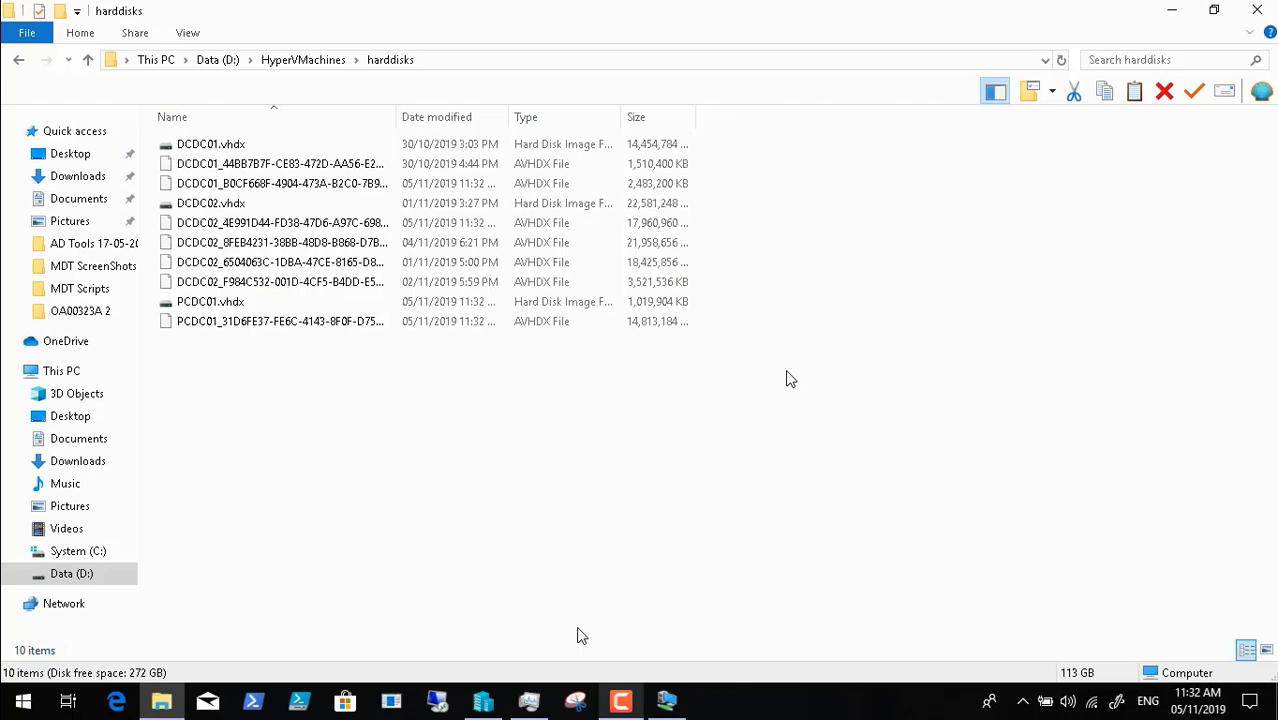
{"action": "left_click", "coordinate": [621, 698]}
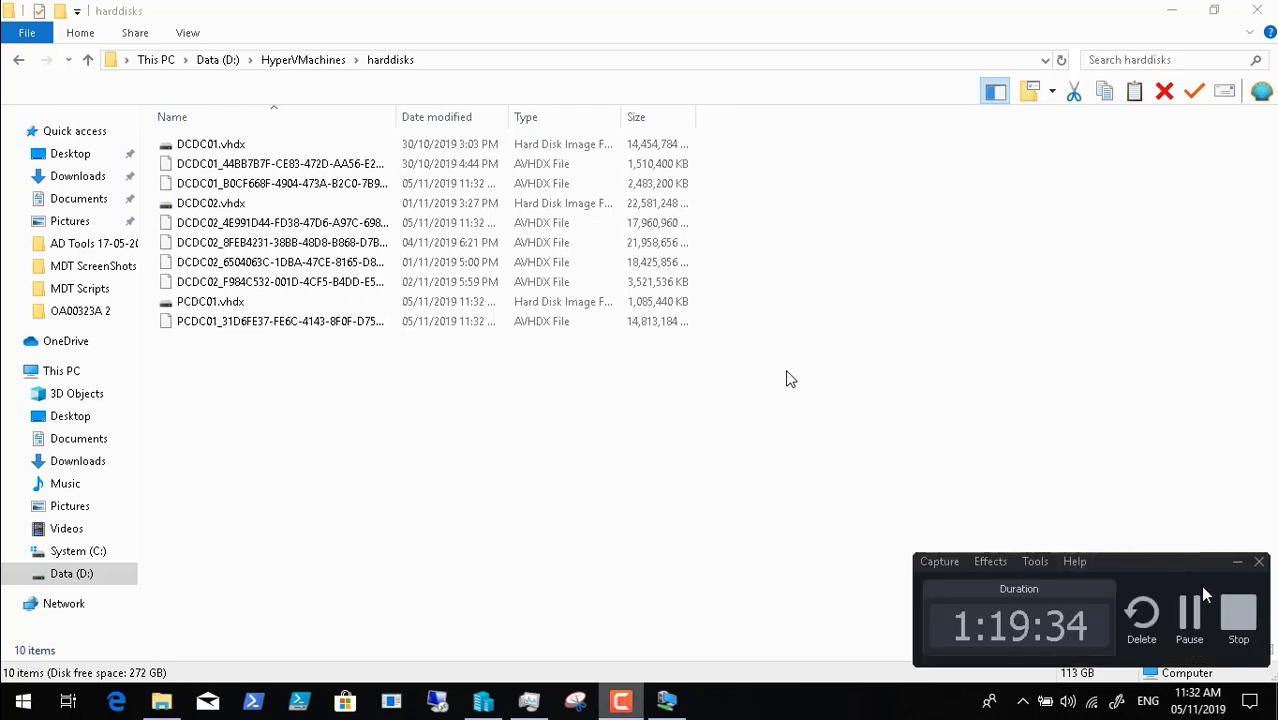
{"action": "left_click", "coordinate": [1189, 612]}
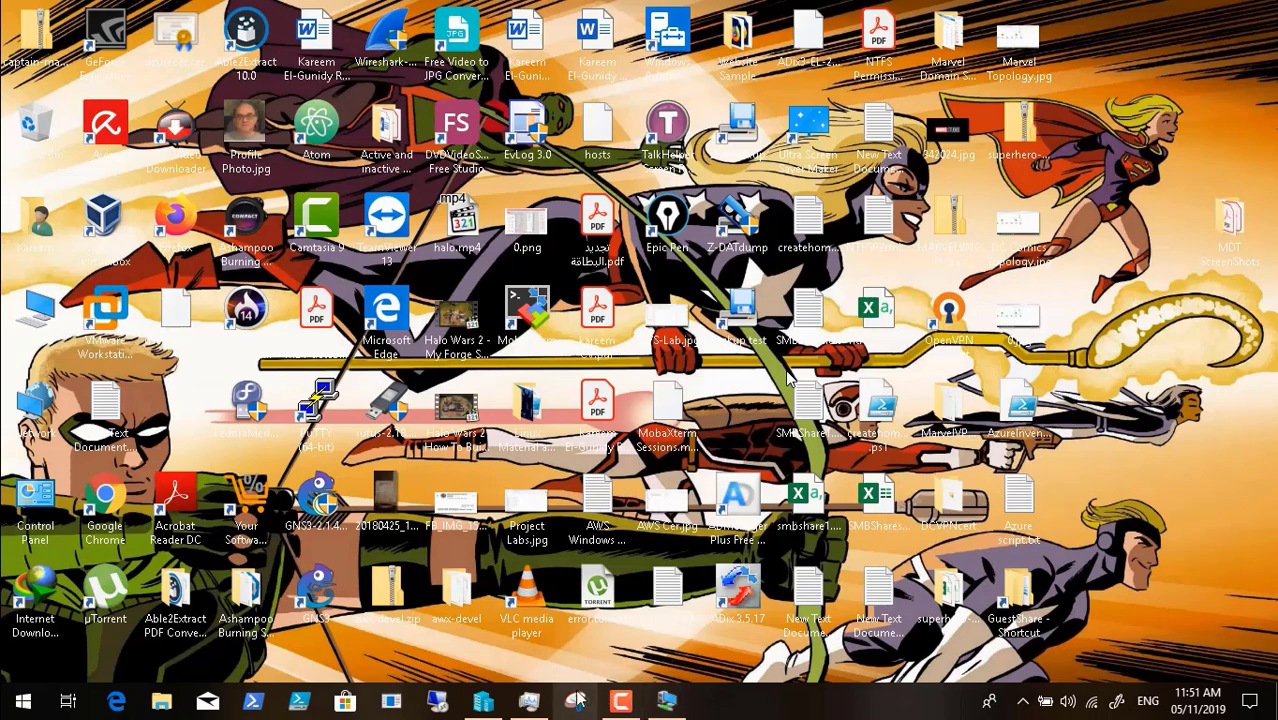
- Start a new virtual machine named PCDC01 as Generation 1
{"action": "left_click", "coordinate": [492, 706]}
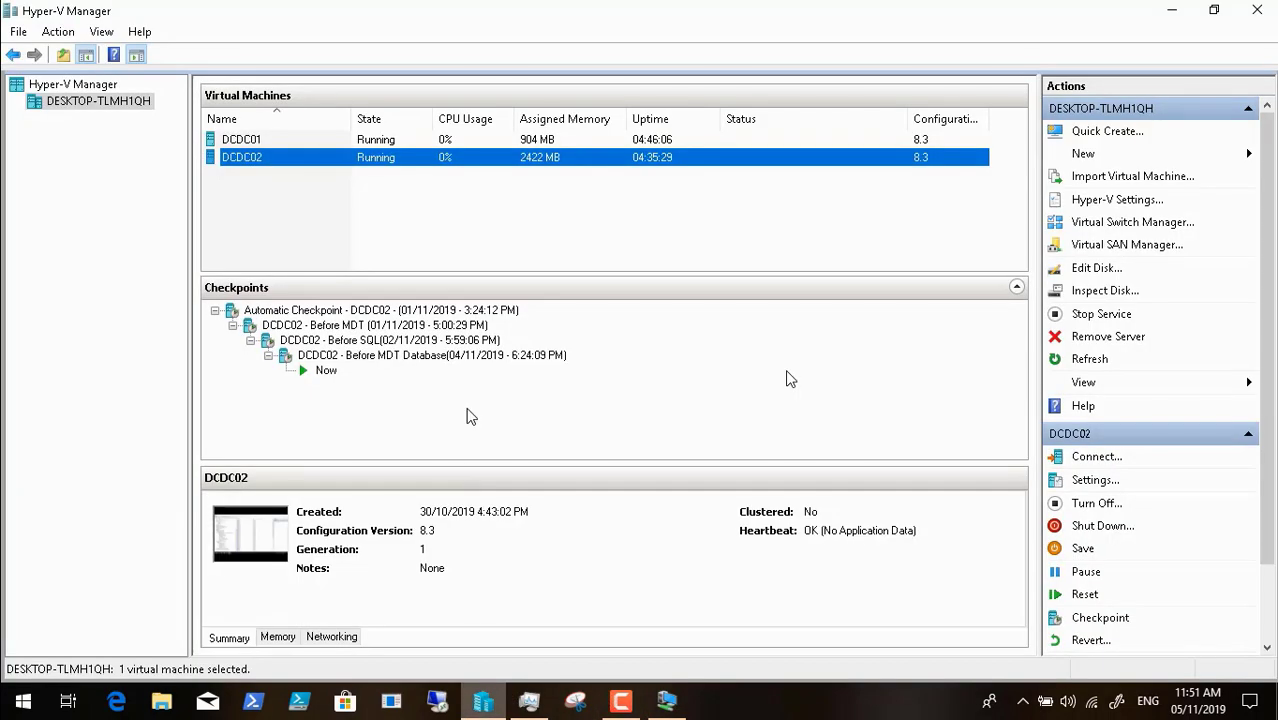
{"action": "left_click", "coordinate": [1178, 160]}
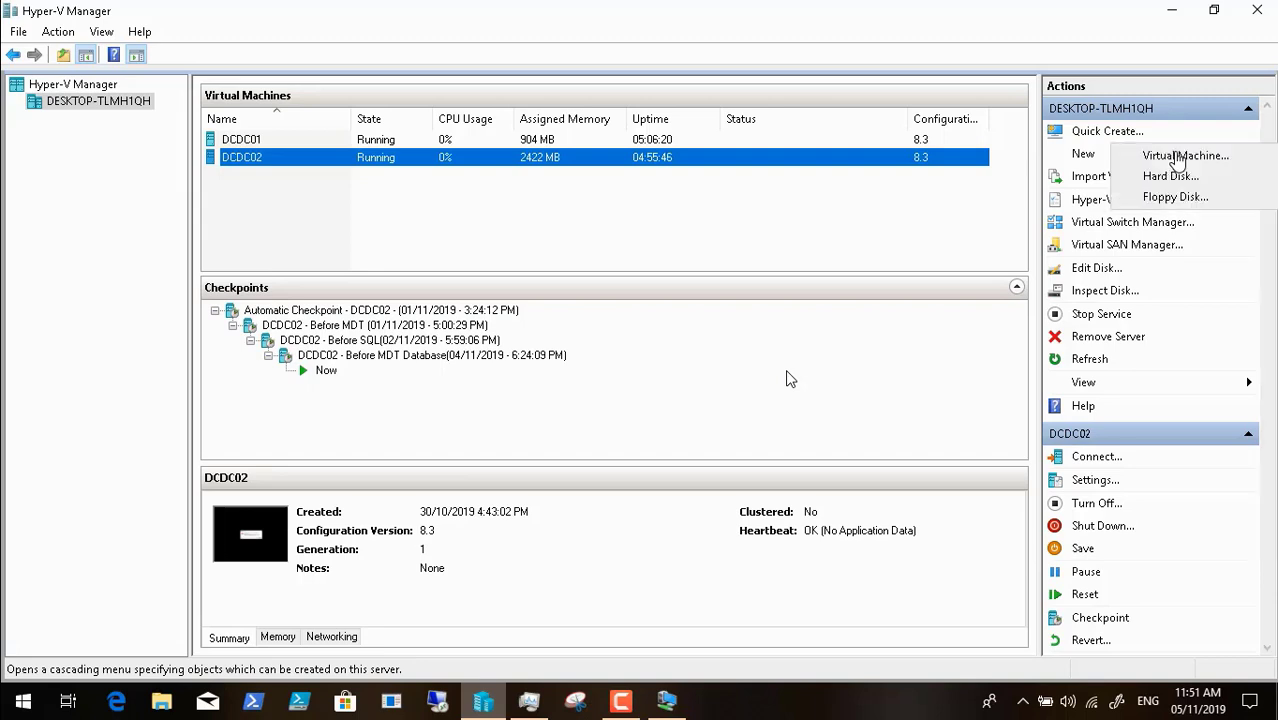
{"action": "left_click", "coordinate": [1178, 157]}
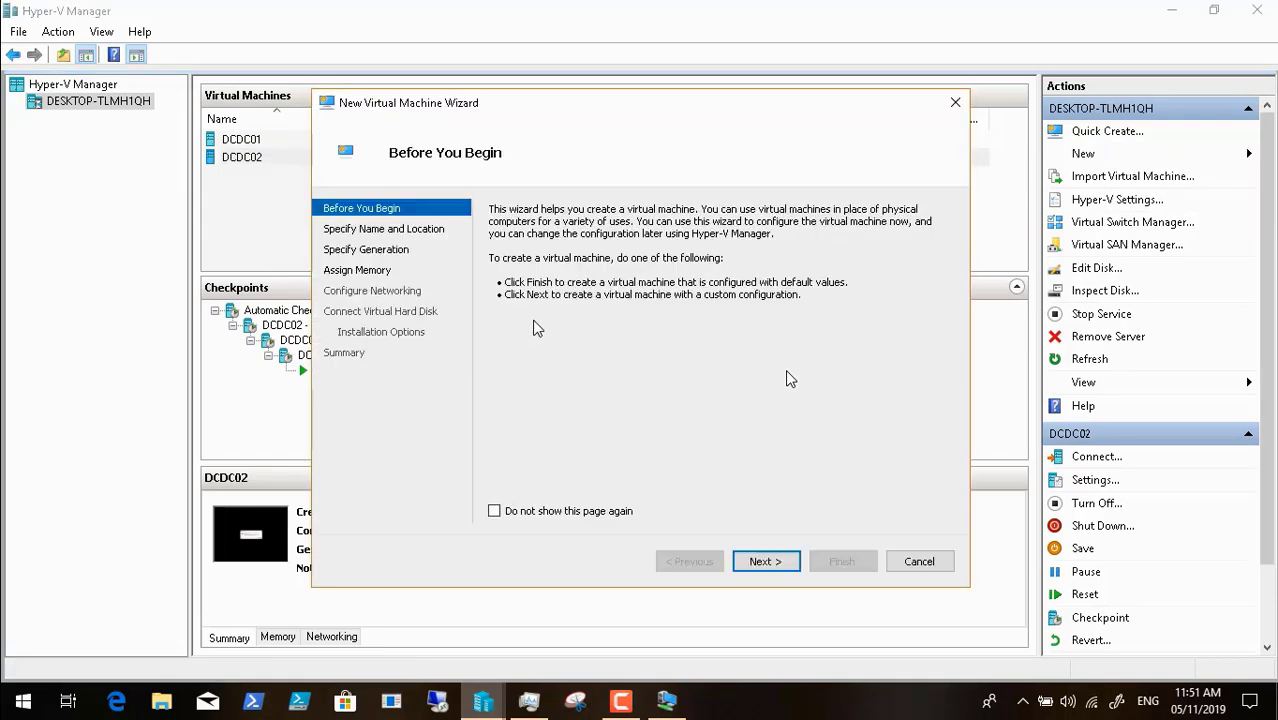
{"action": "left_click", "coordinate": [760, 561]}
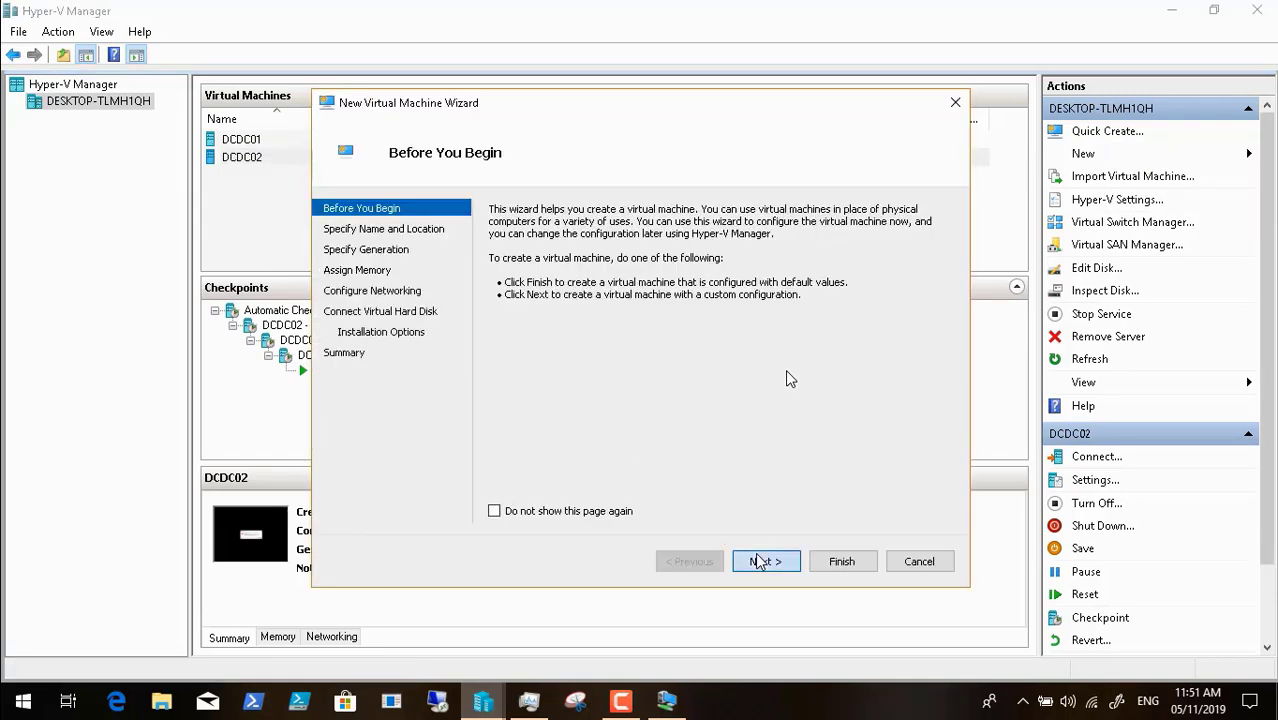
{"action": "key", "text": "BackSpace"}
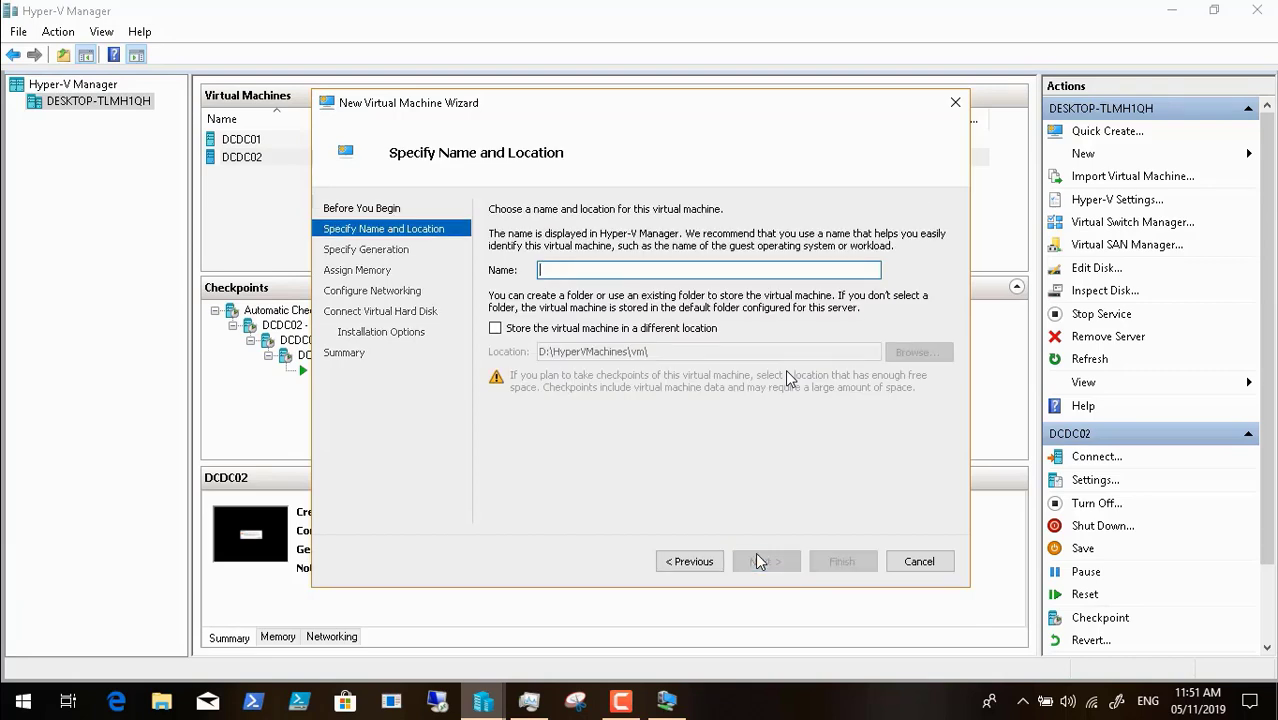
{"action": "type", "text": "P"}
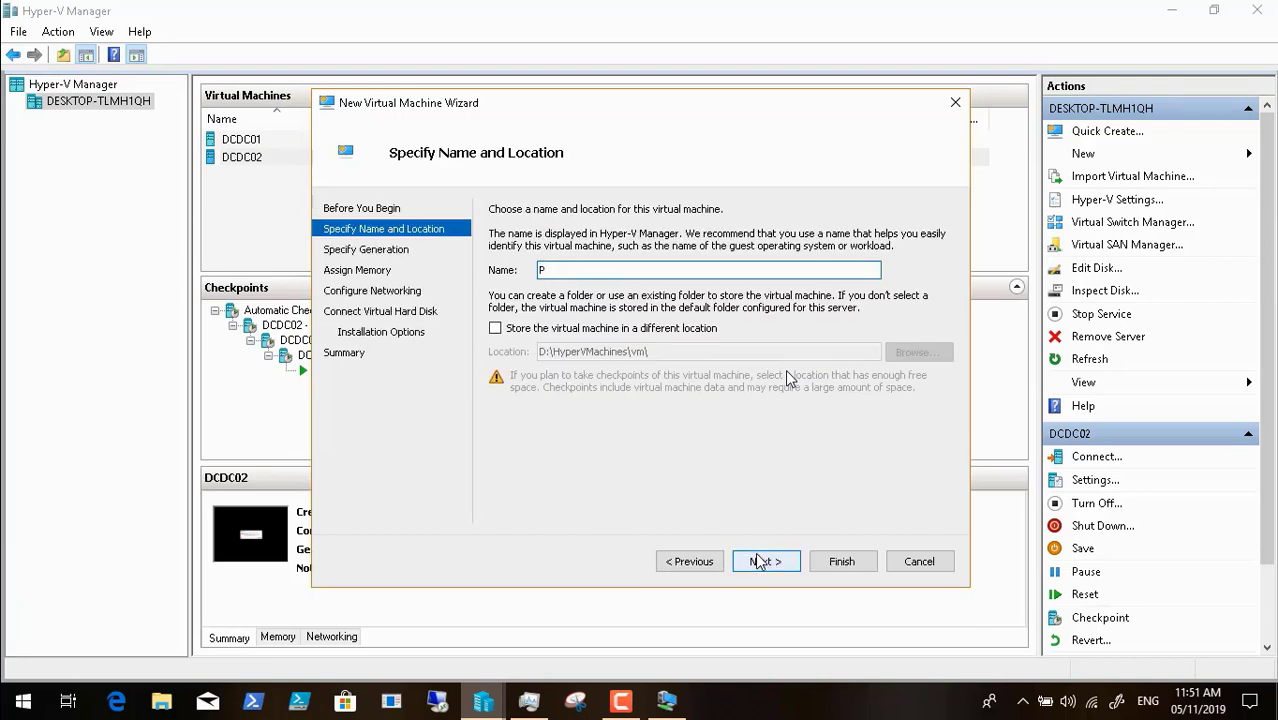
{"action": "type", "text": "CDC01"}
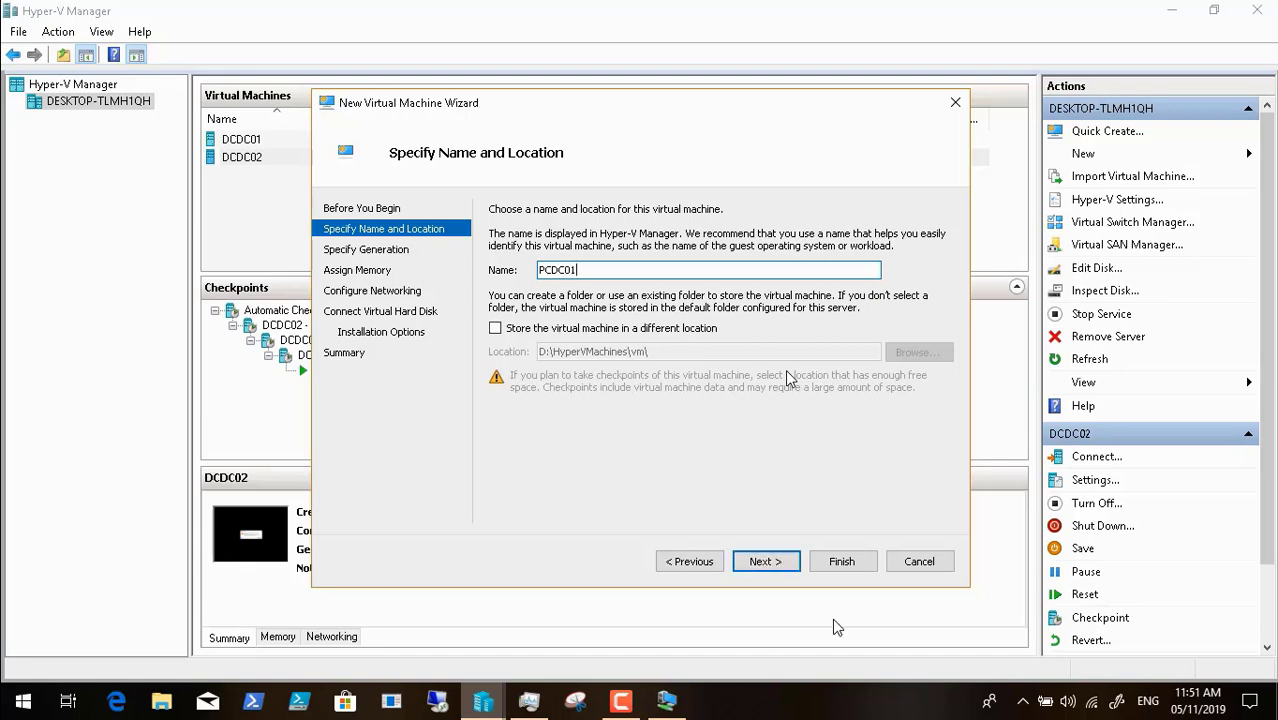
{"action": "left_click", "coordinate": [764, 562]}
{"action": "left_click", "coordinate": [781, 566]}
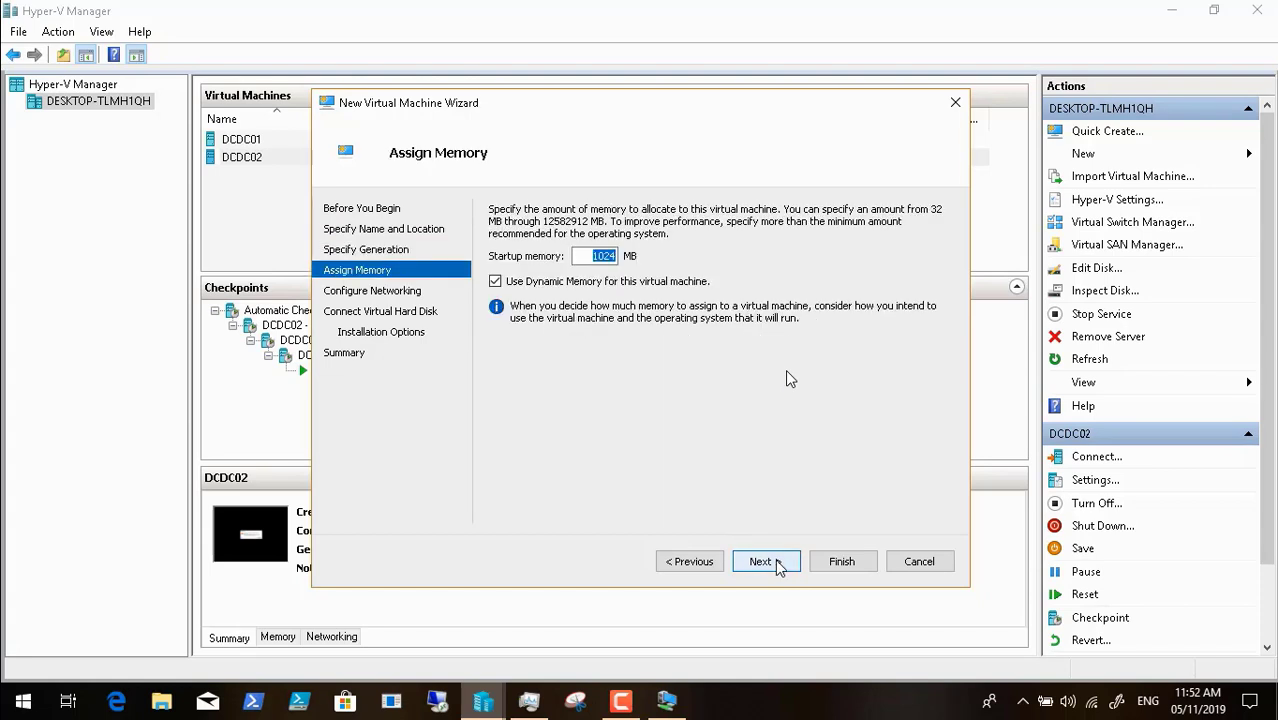
- Set startup memory to 2024 MB and connect the network adapter to DCInternalSwitch
{"action": "left_click", "coordinate": [598, 256]}
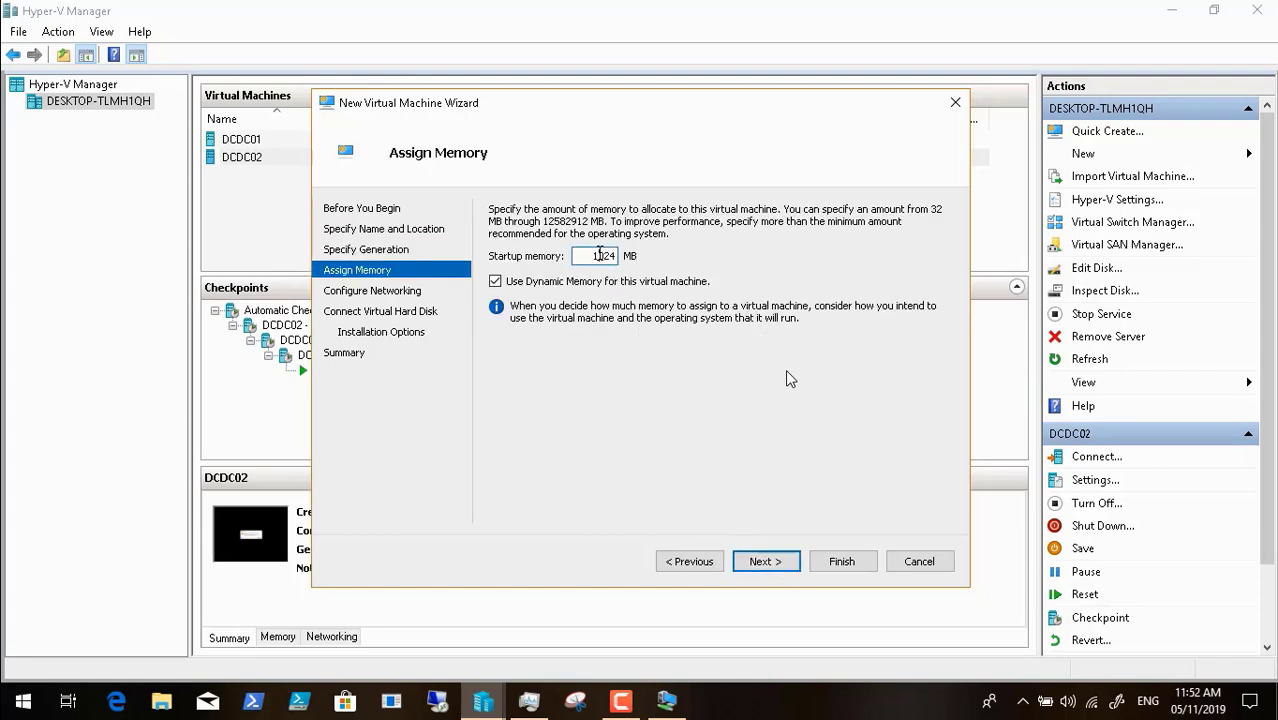
{"action": "key", "text": "BackSpace"}
{"action": "type", "text": "2"}
{"action": "left_click", "coordinate": [764, 566]}
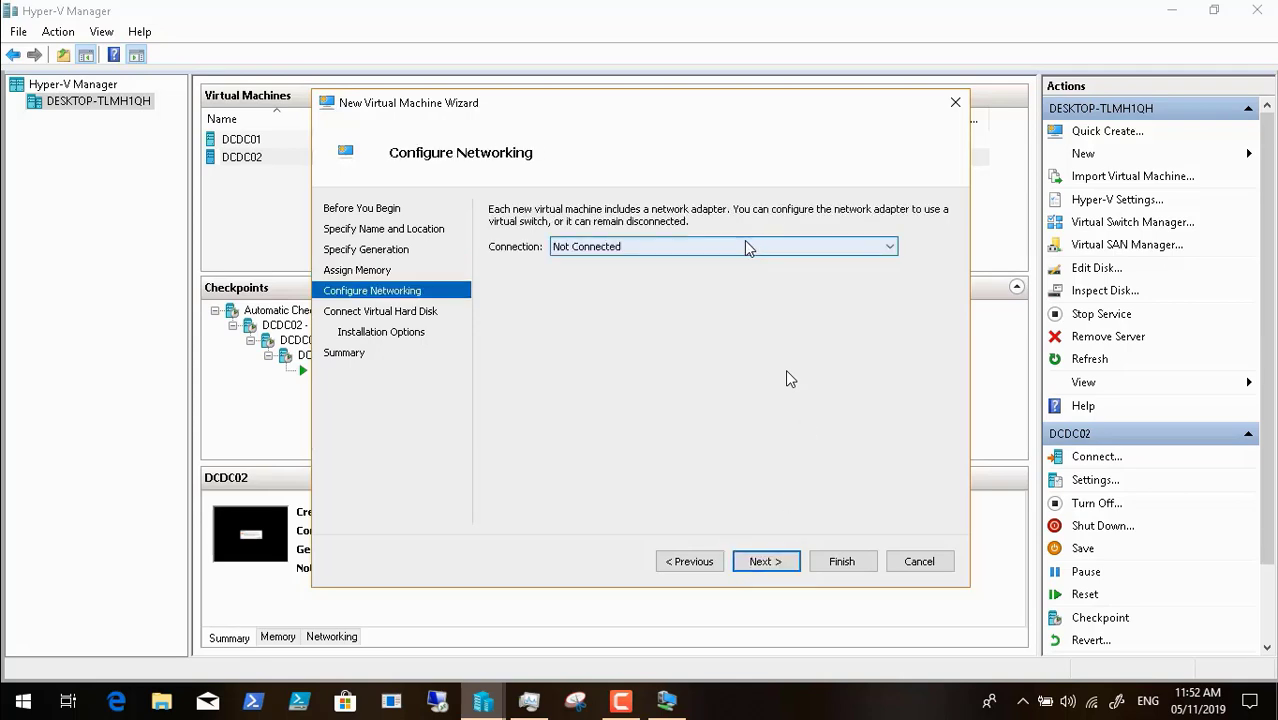
{"action": "left_click", "coordinate": [744, 246]}
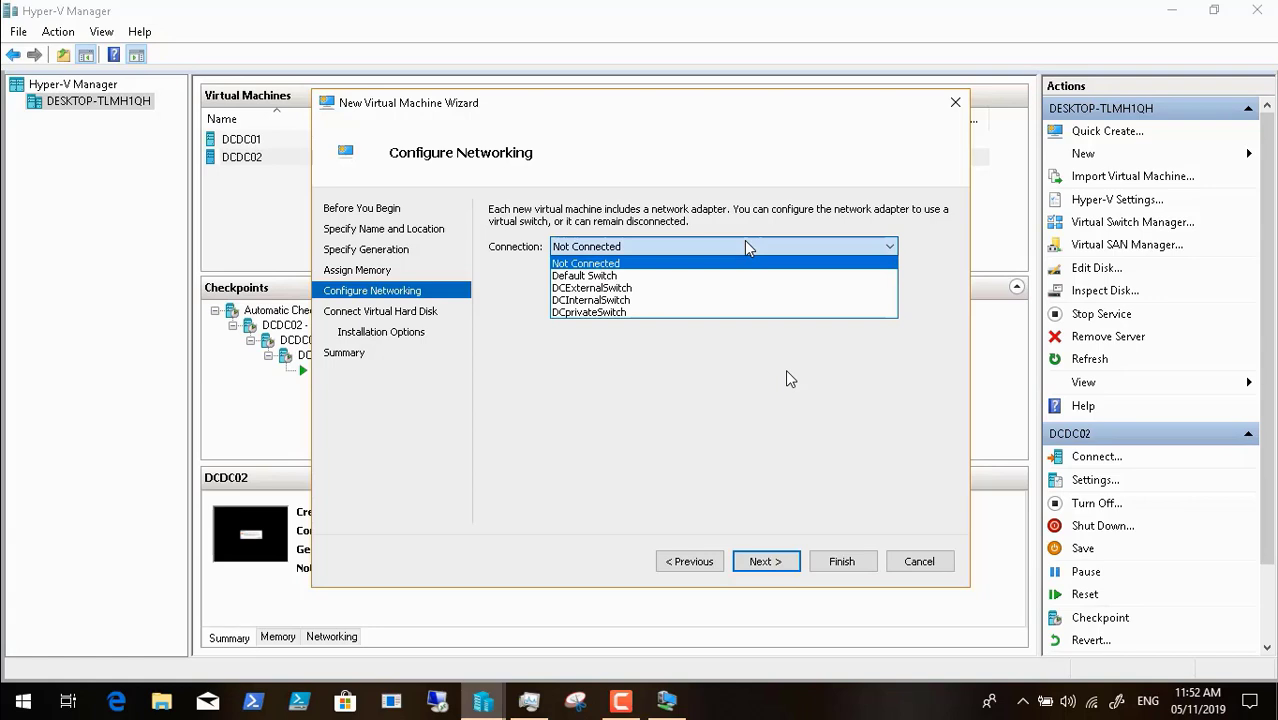
{"action": "left_click", "coordinate": [672, 301]}
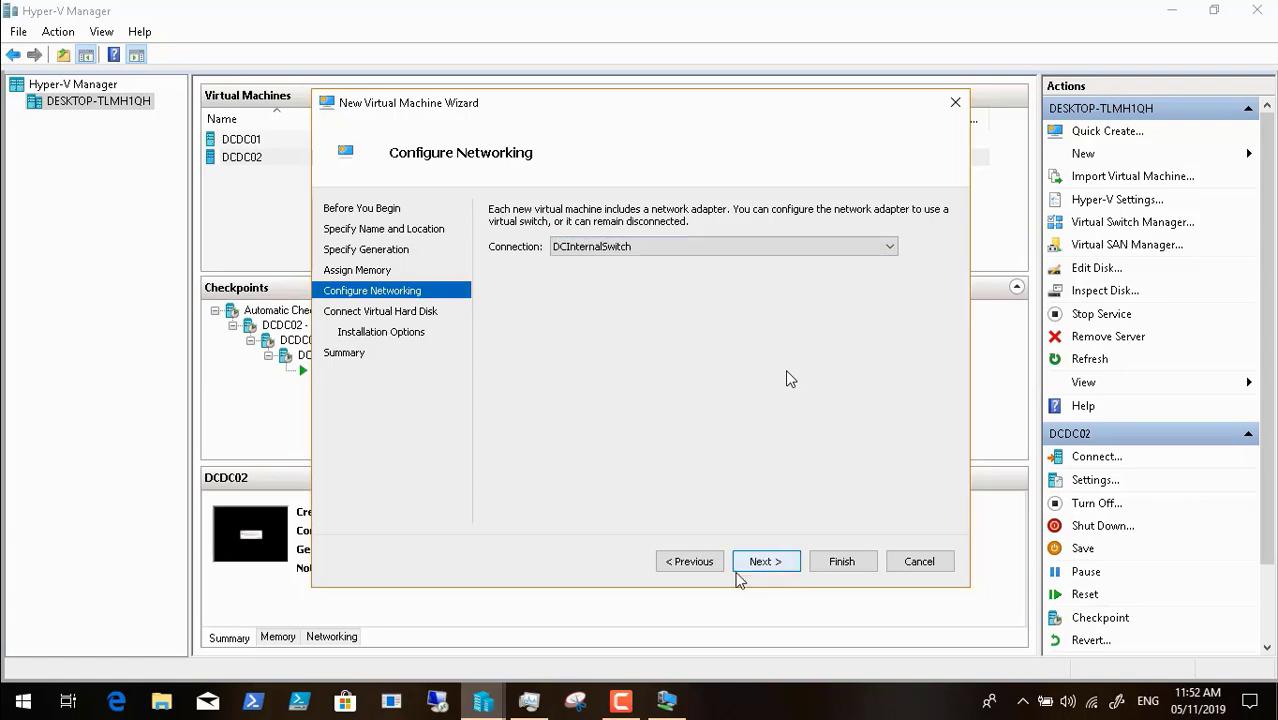
{"action": "left_click", "coordinate": [765, 562]}
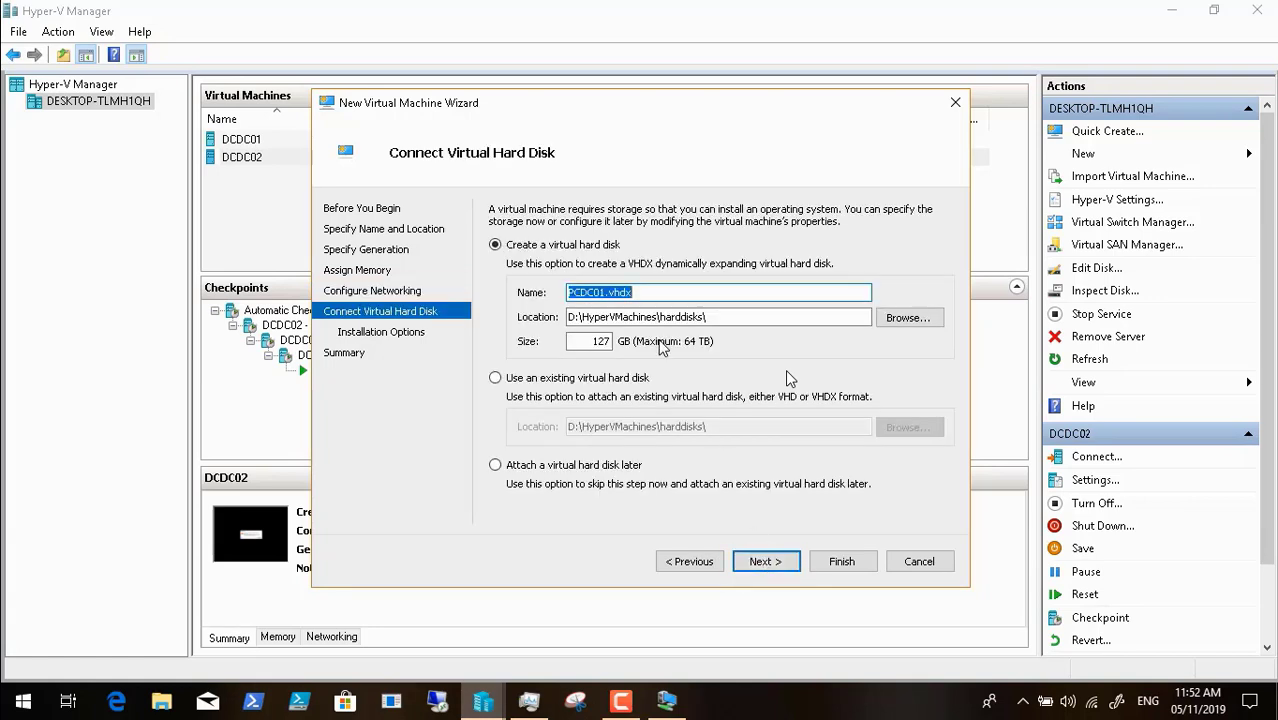
- Give it a 200 GB virtual disk, choose network-based OS installation, and finish
{"action": "double_click", "coordinate": [602, 341]}
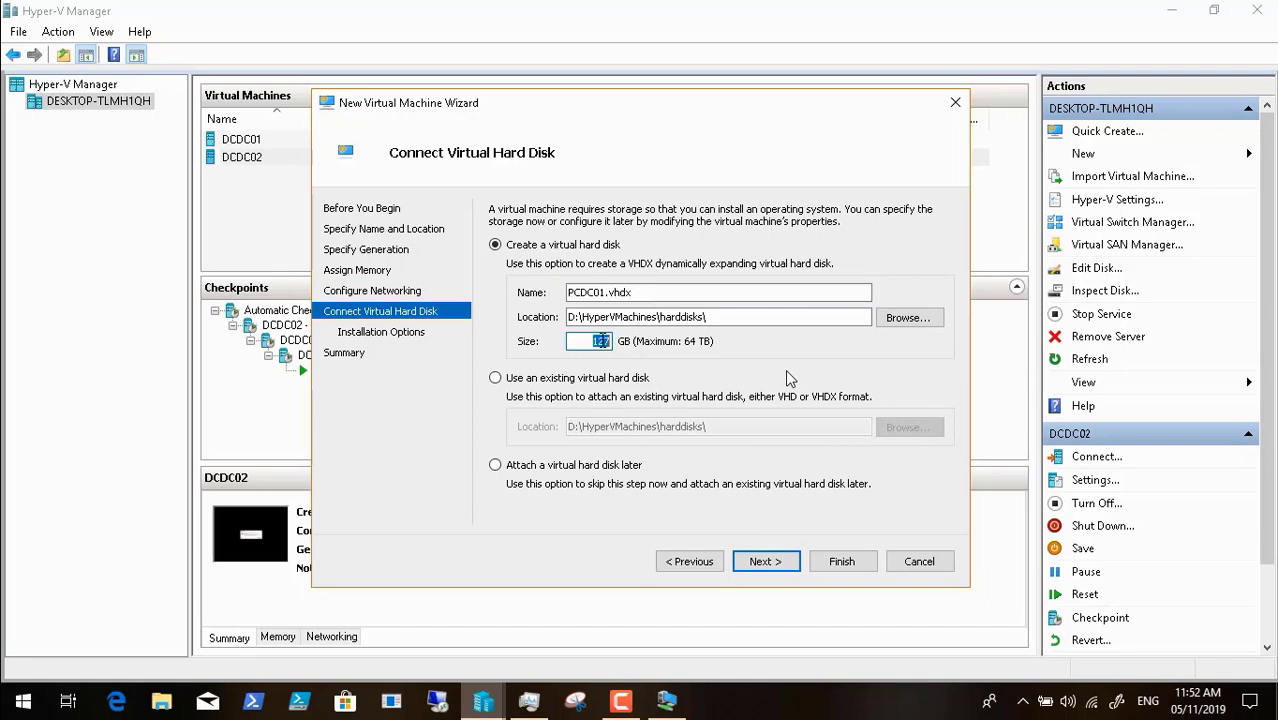
{"action": "type", "text": "200"}
{"action": "left_click", "coordinate": [755, 561]}
{"action": "left_click", "coordinate": [603, 452]}
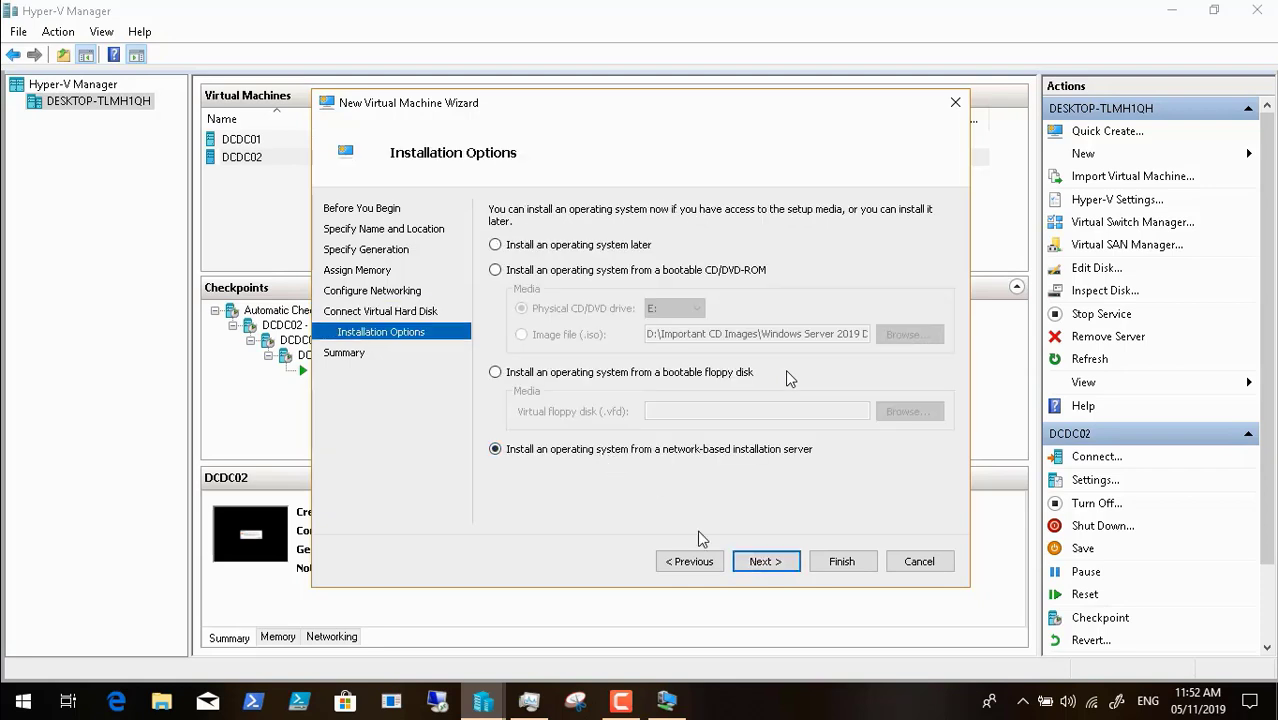
{"action": "left_click", "coordinate": [786, 566]}
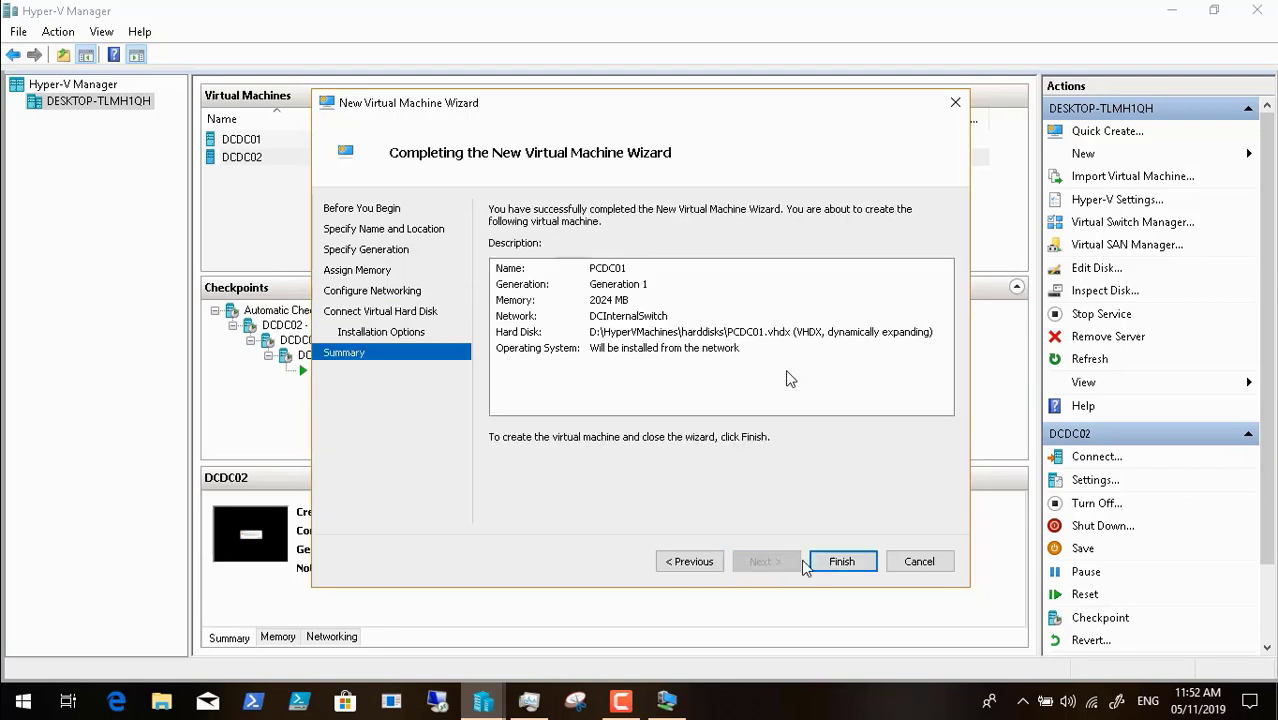
{"action": "left_click", "coordinate": [843, 564]}
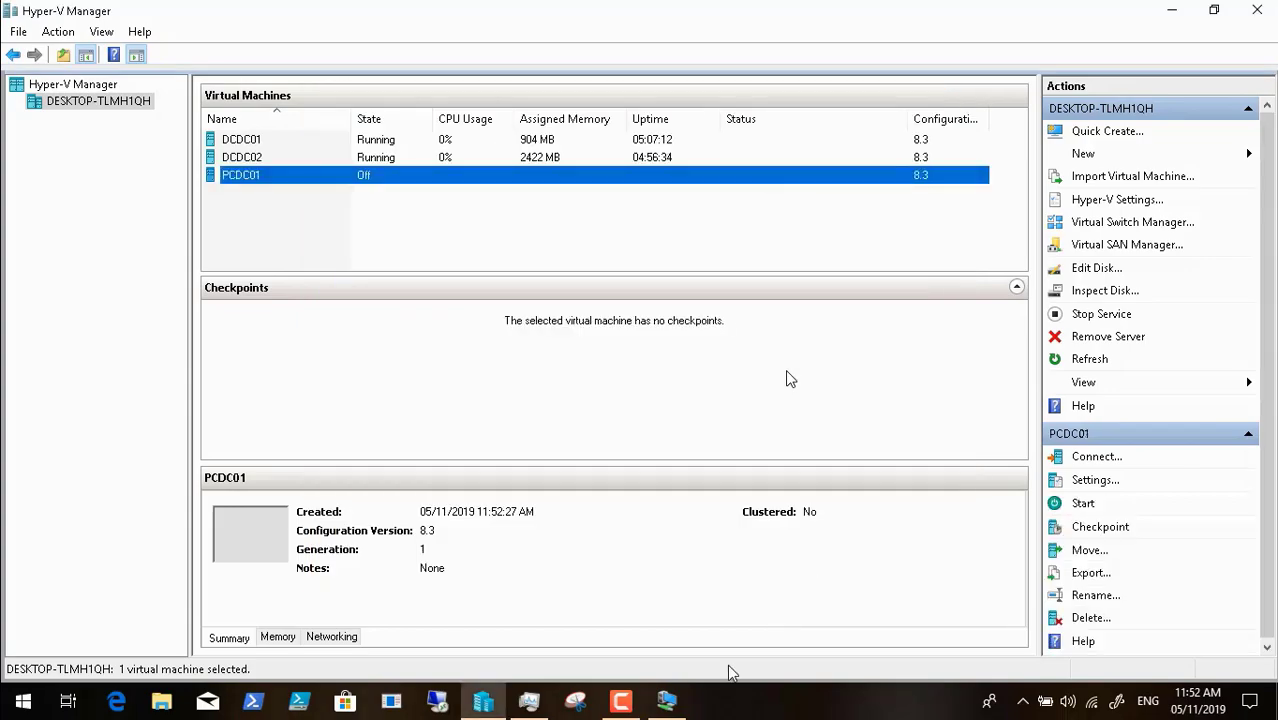
- Reopen the DCDC02 connection, dismiss the error, and unlock it full screen with the password
{"action": "left_click", "coordinate": [668, 701]}
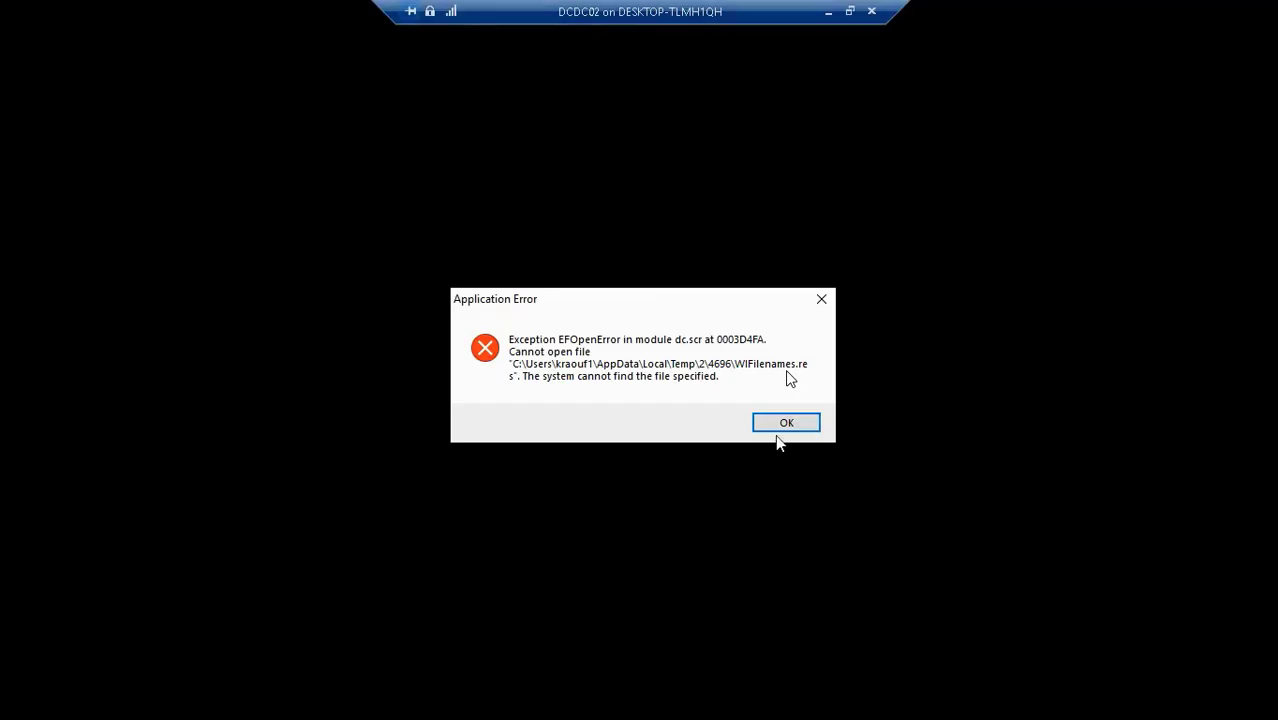
{"action": "left_click", "coordinate": [787, 424]}
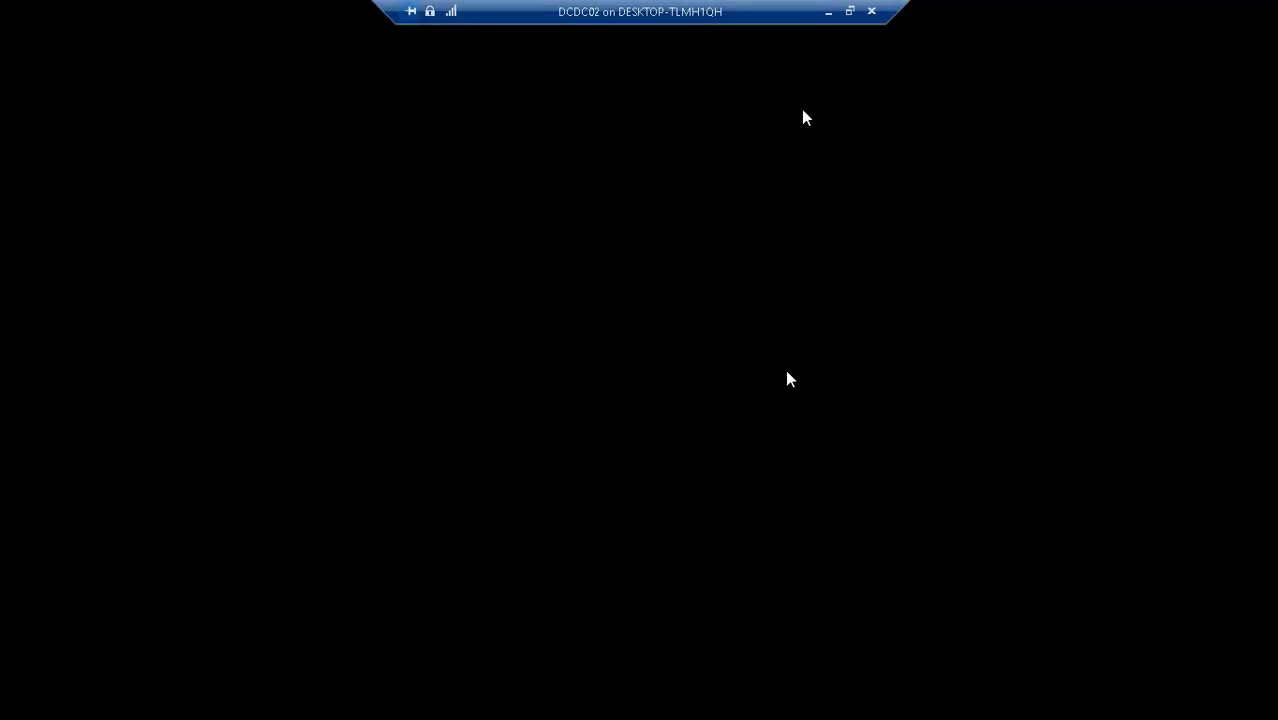
{"action": "left_click", "coordinate": [849, 11]}
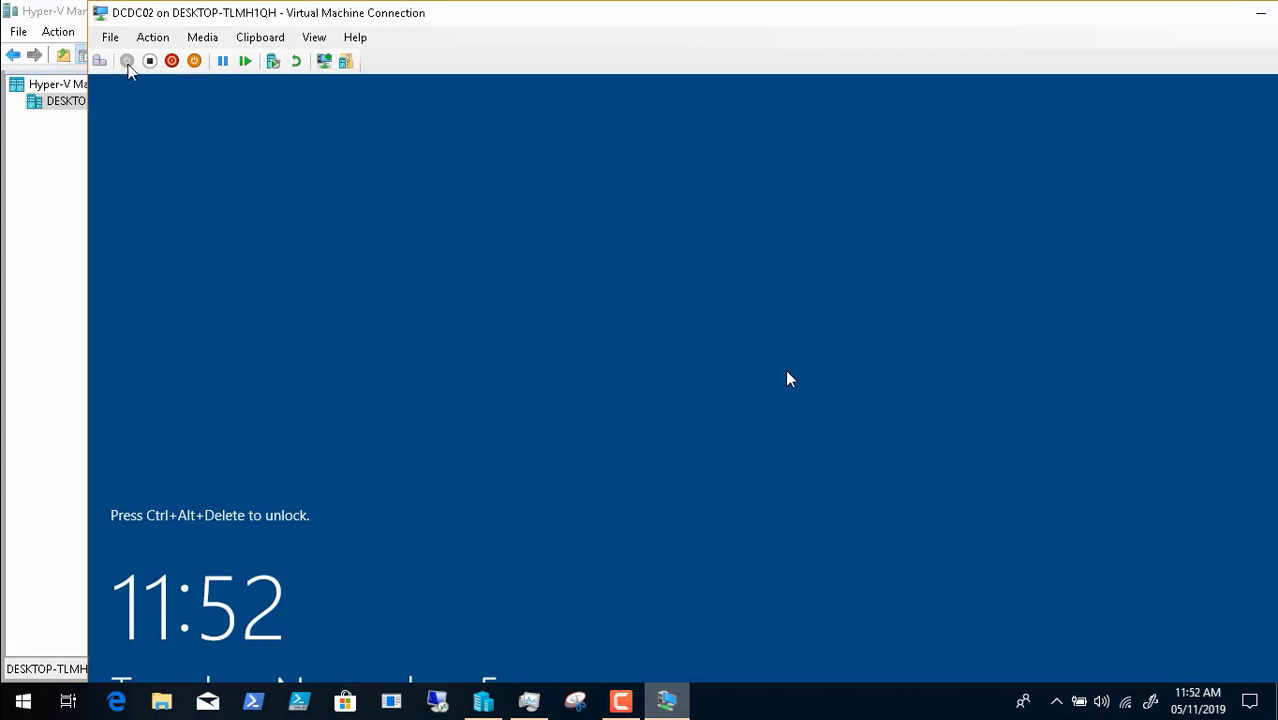
{"action": "left_click", "coordinate": [104, 62]}
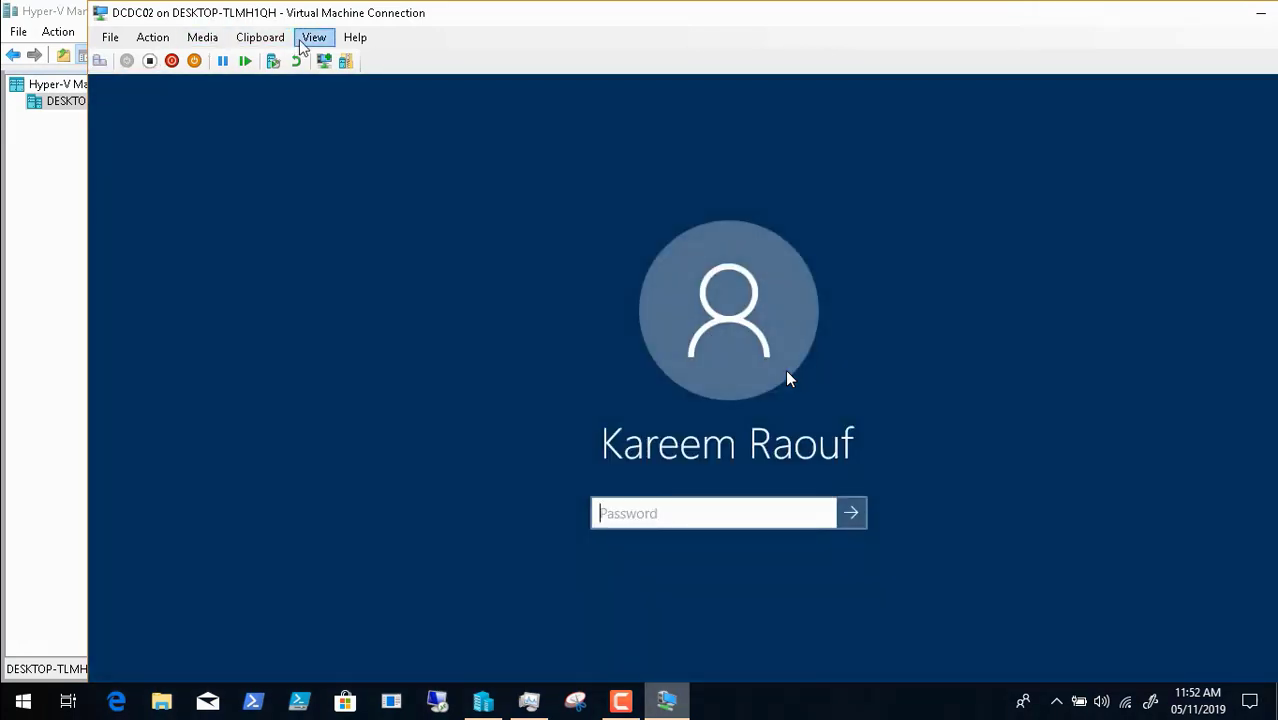
{"action": "left_click", "coordinate": [301, 42]}
{"action": "left_click", "coordinate": [345, 58]}
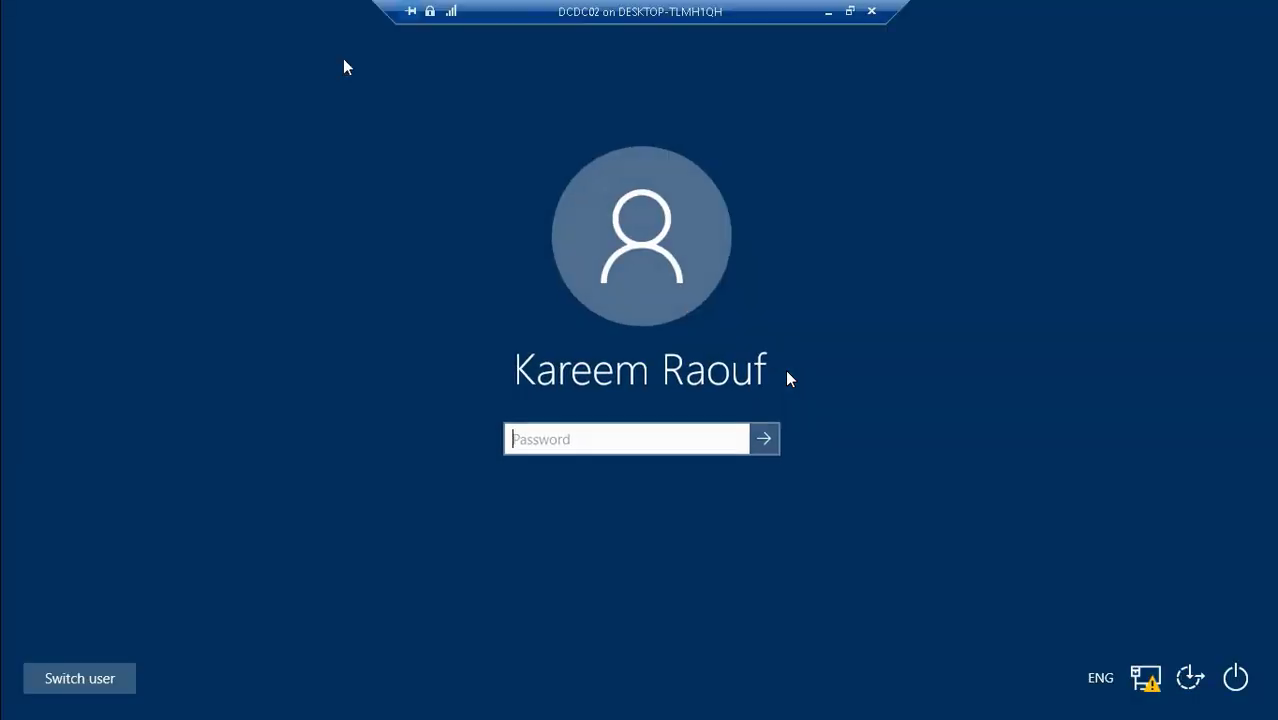
{"action": "left_click", "coordinate": [519, 429]}
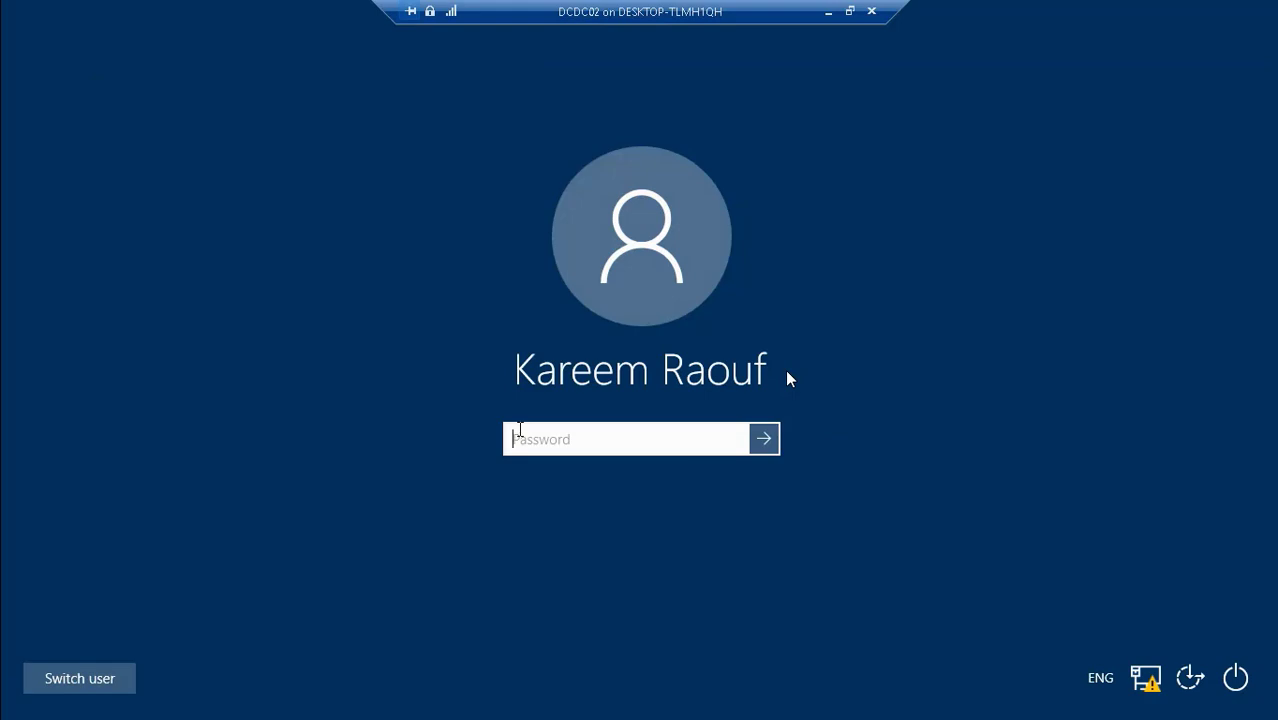
{"action": "type", "text": "**********"}
{"action": "key", "text": "Return"}
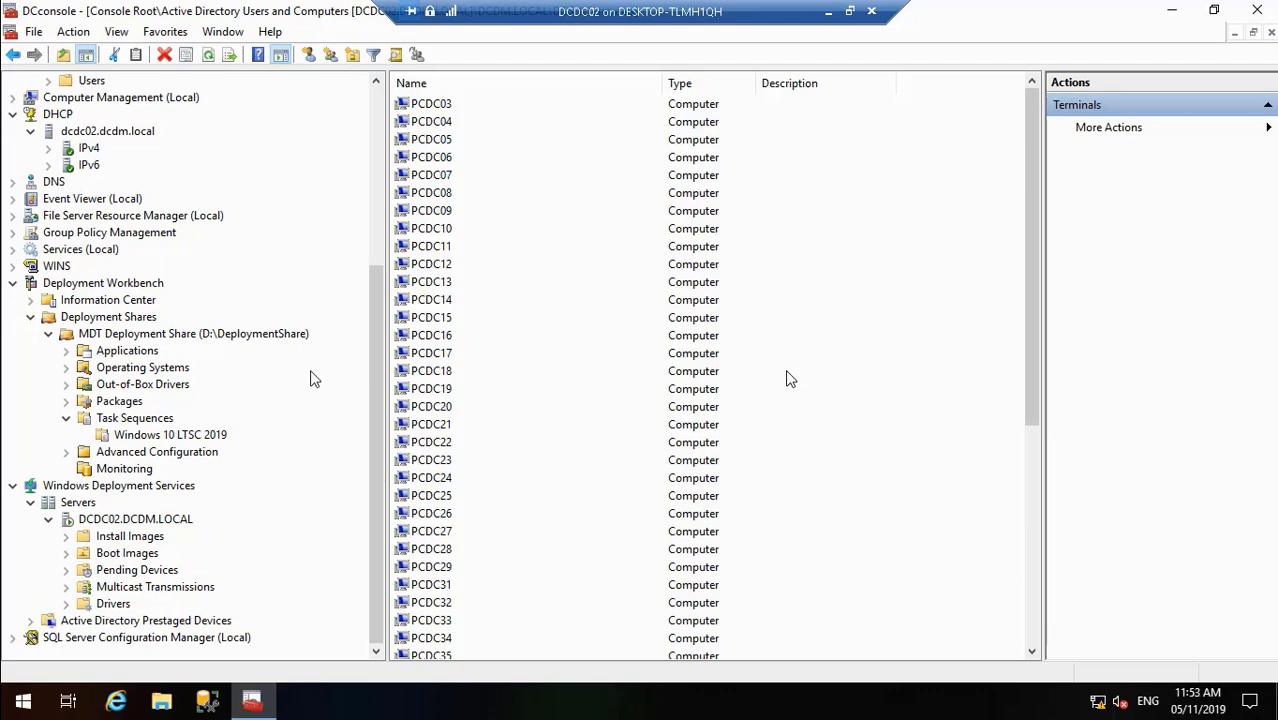
- Expand the DHCP server's IPv4 Filters and show the Allow list of MAC addresses
{"action": "left_click", "coordinate": [90, 149]}
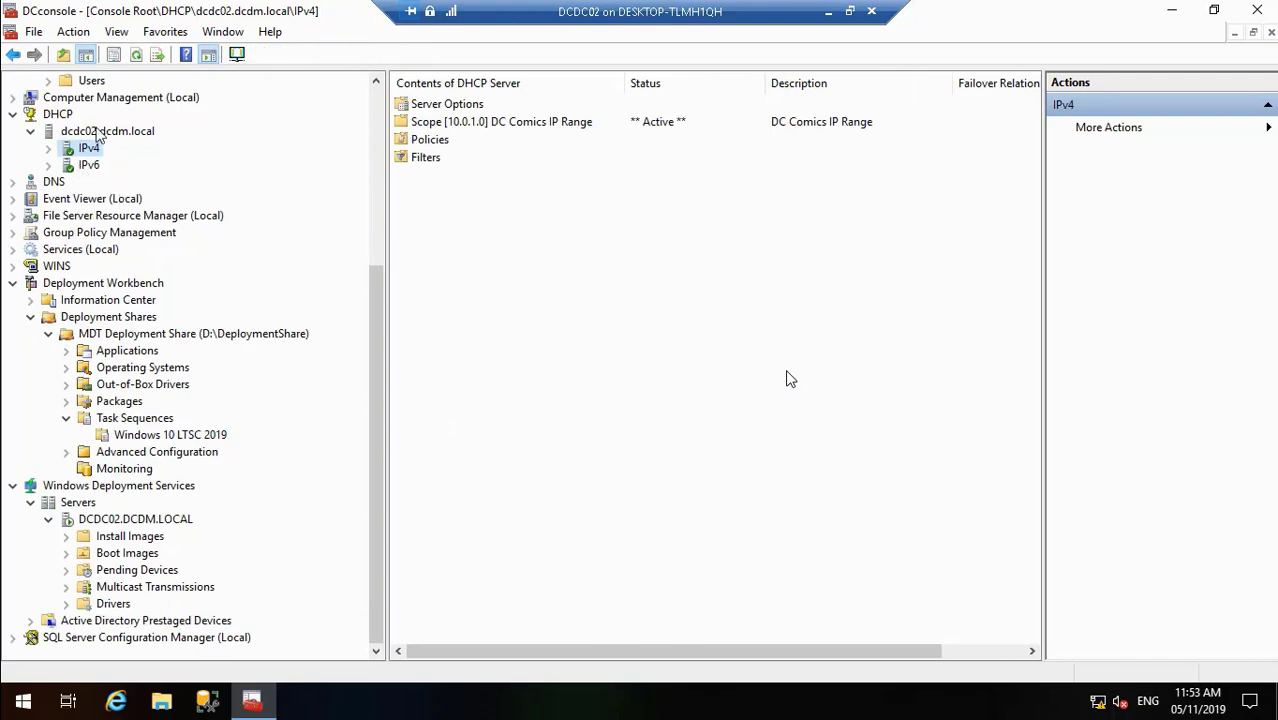
{"action": "left_click", "coordinate": [48, 149]}
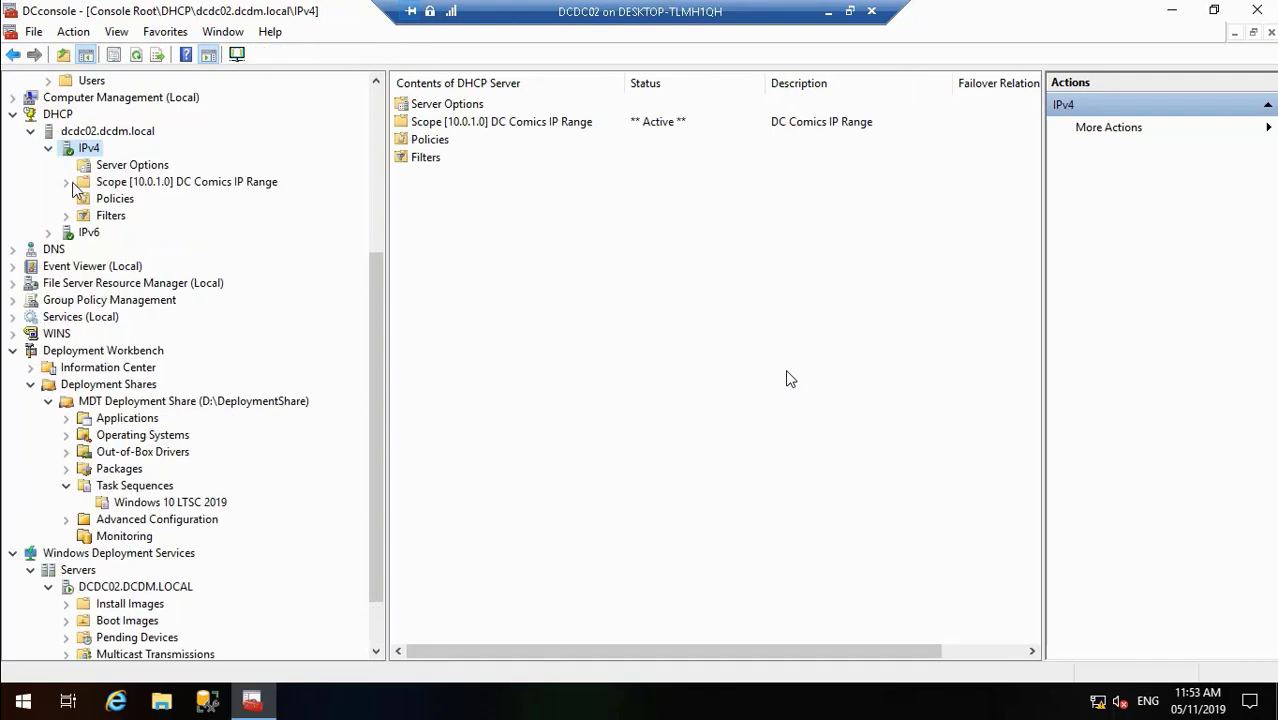
{"action": "left_click", "coordinate": [67, 216]}
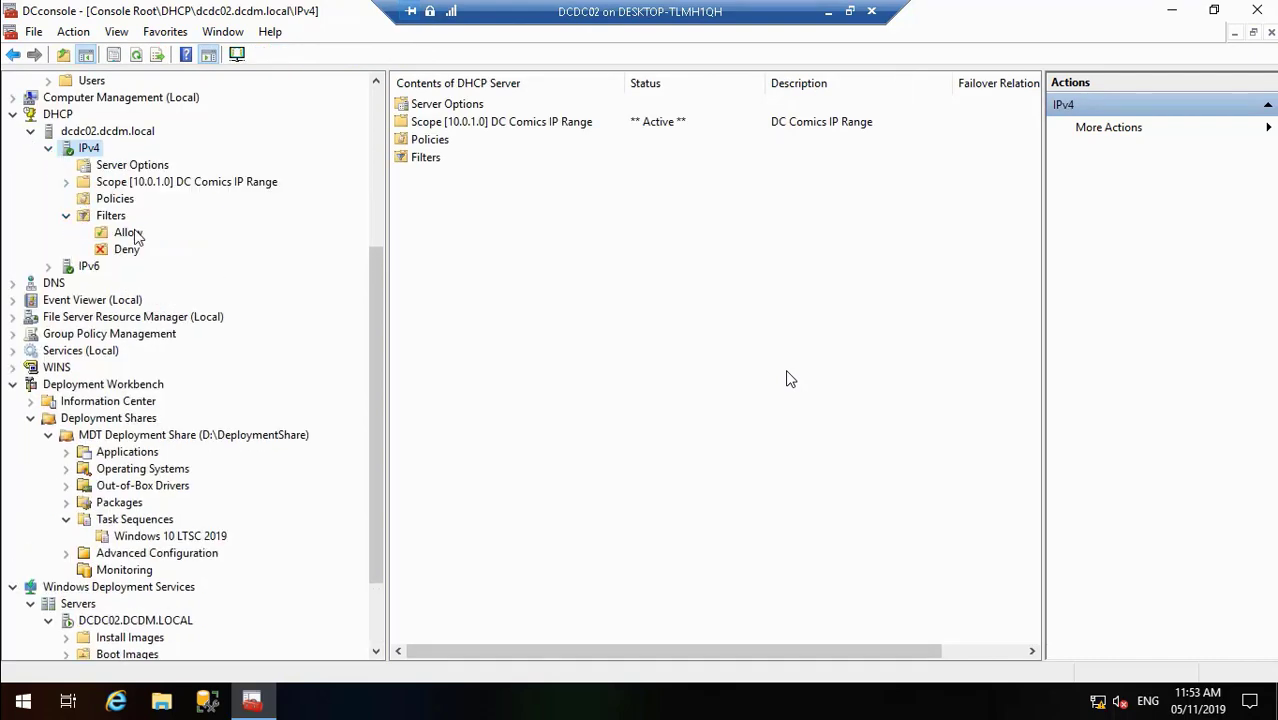
{"action": "left_click", "coordinate": [128, 233]}
{"action": "right_click", "coordinate": [135, 233]}
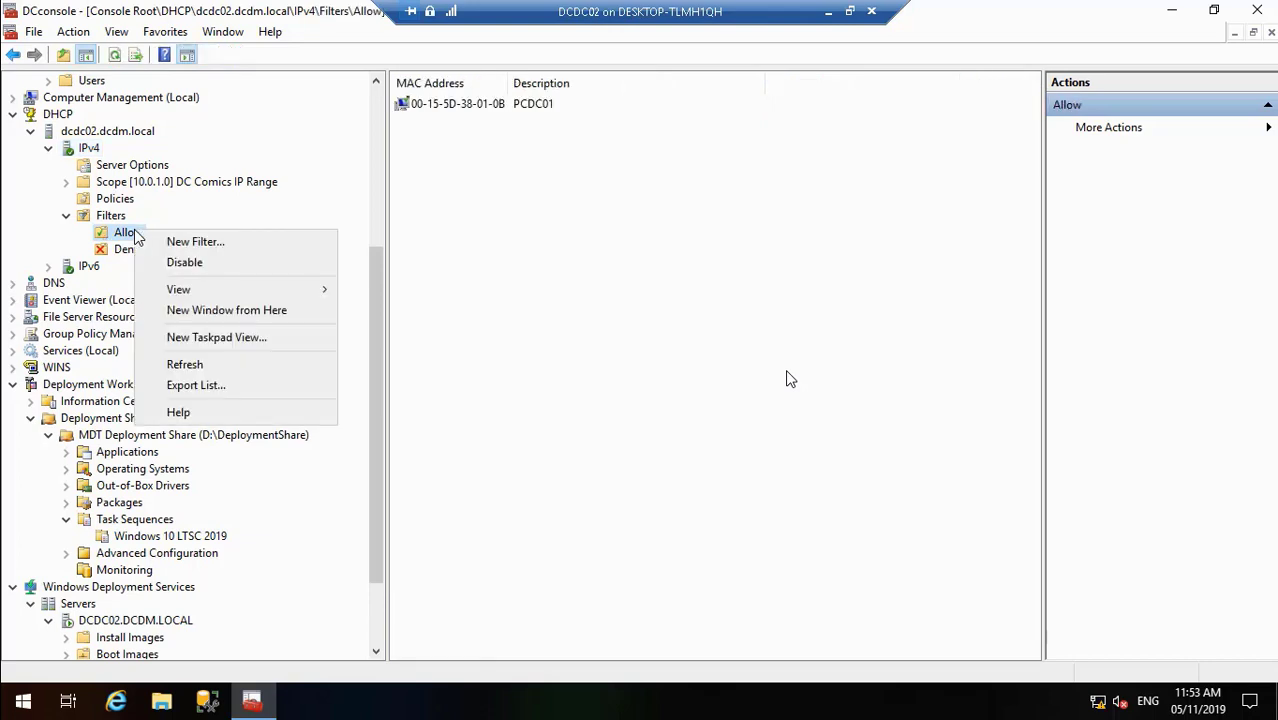
{"action": "left_click", "coordinate": [195, 241]}
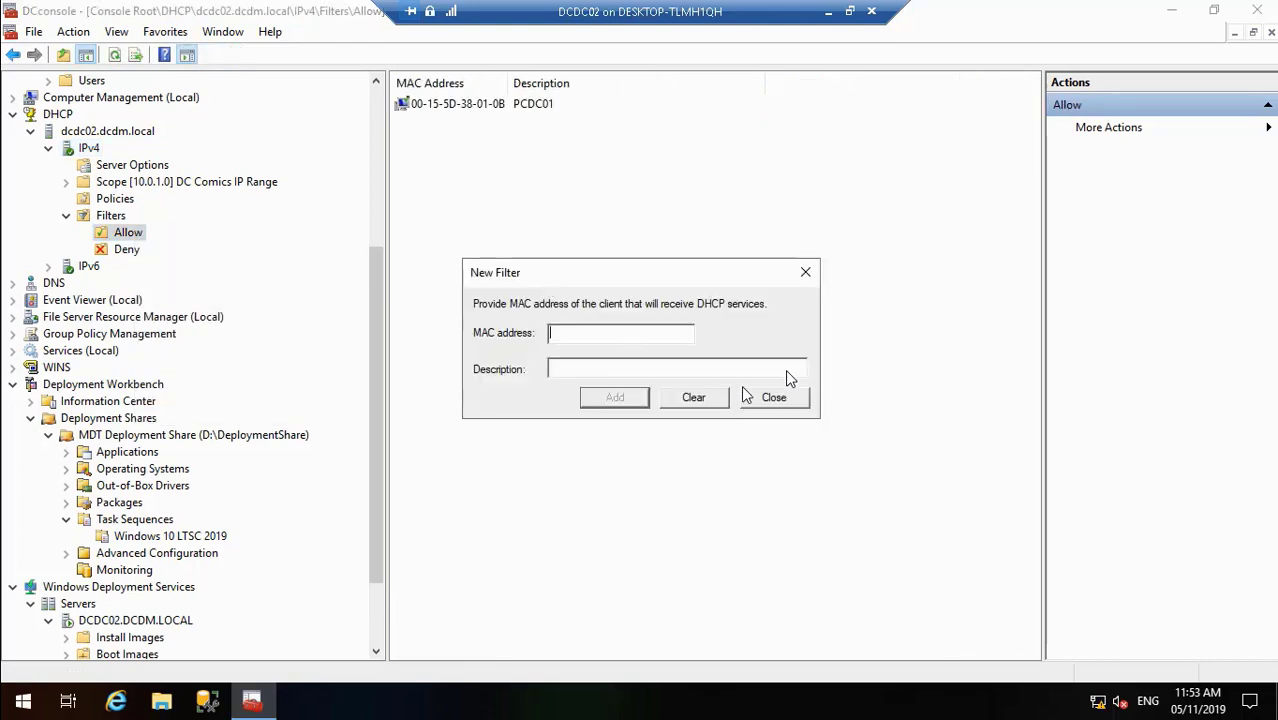
{"action": "left_click", "coordinate": [776, 397]}
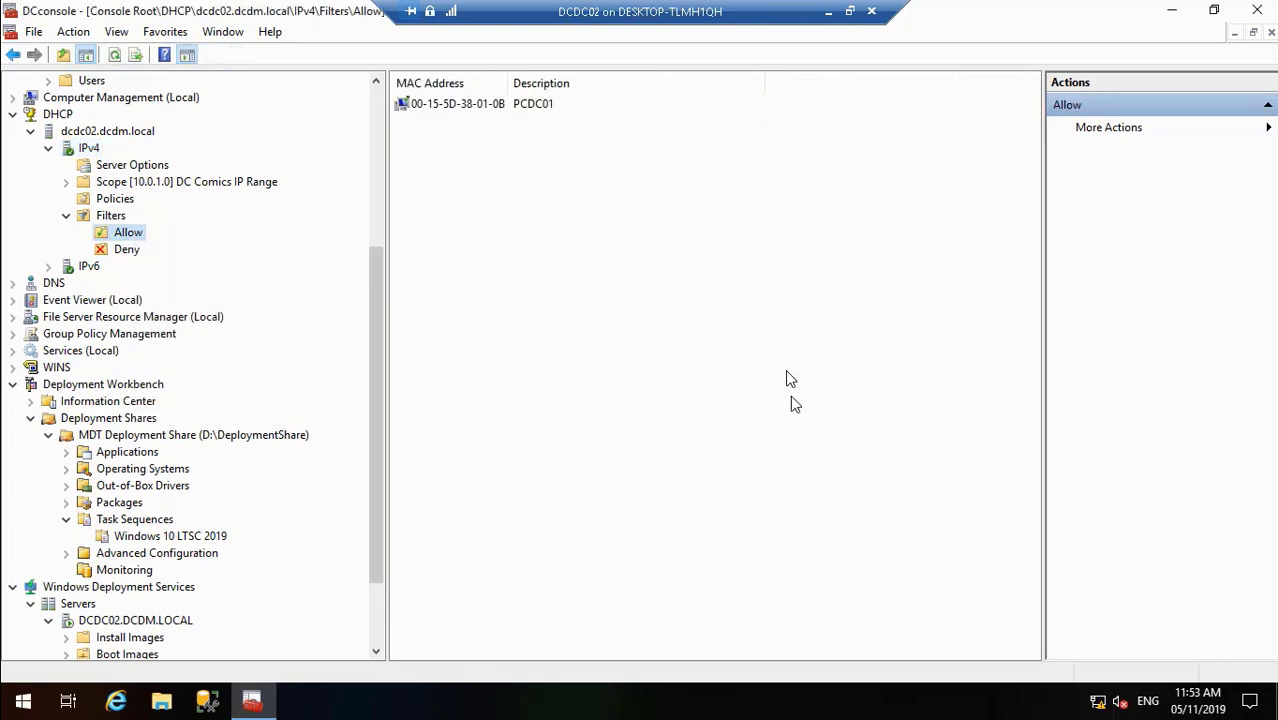
- Correct PCDC01's allowed MAC address to 00-15-5D-38-01-0C and save the filter
{"action": "right_click", "coordinate": [472, 105]}
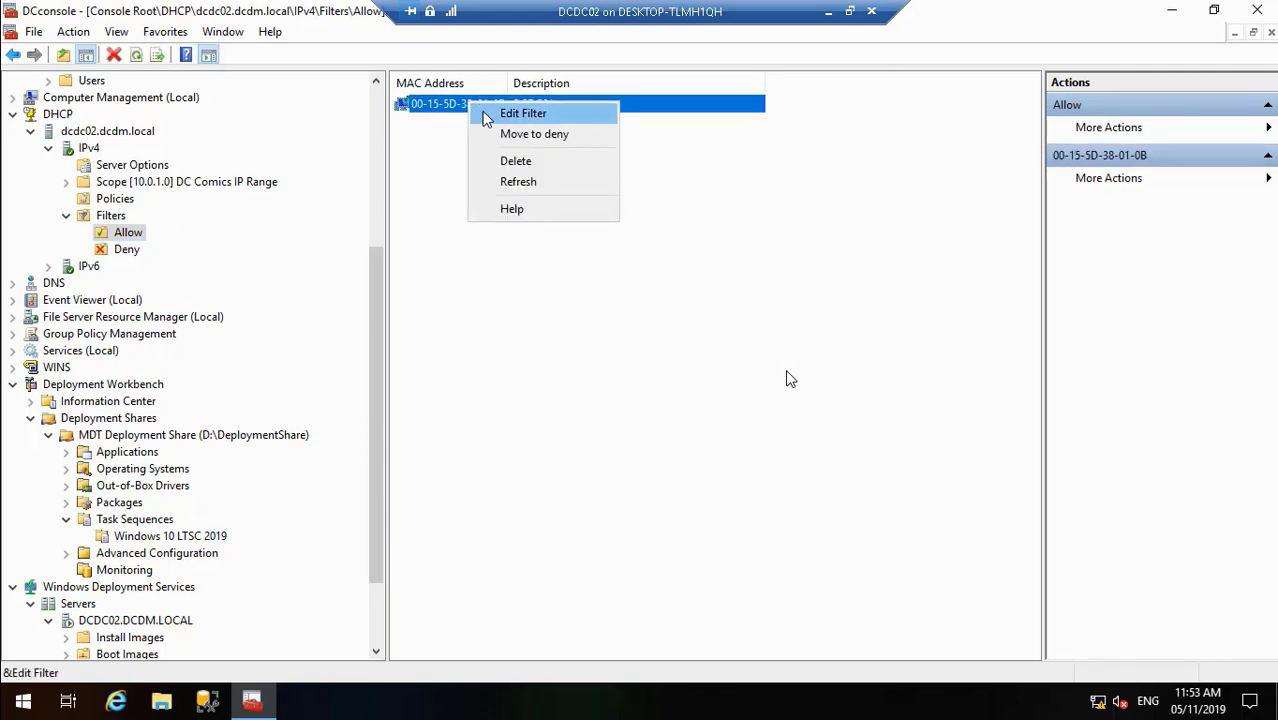
{"action": "left_click", "coordinate": [482, 112]}
{"action": "left_click", "coordinate": [655, 338]}
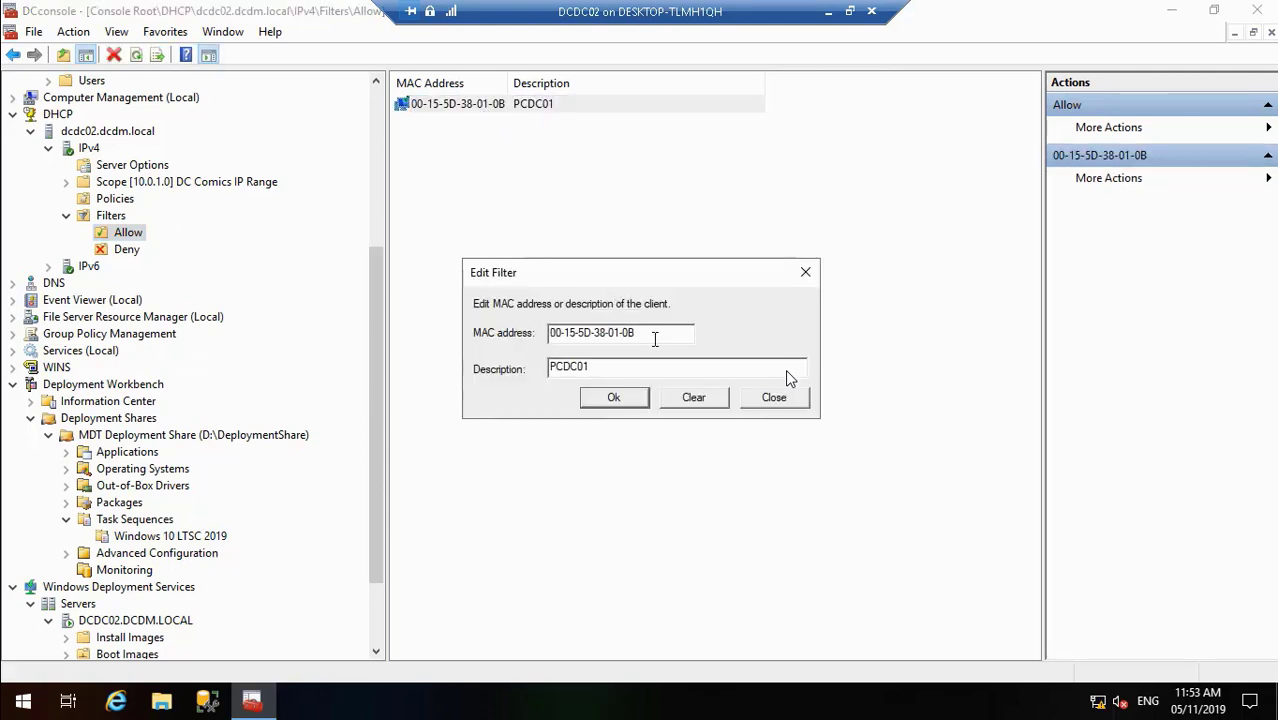
{"action": "key", "text": "BackSpace"}
{"action": "type", "text": "C"}
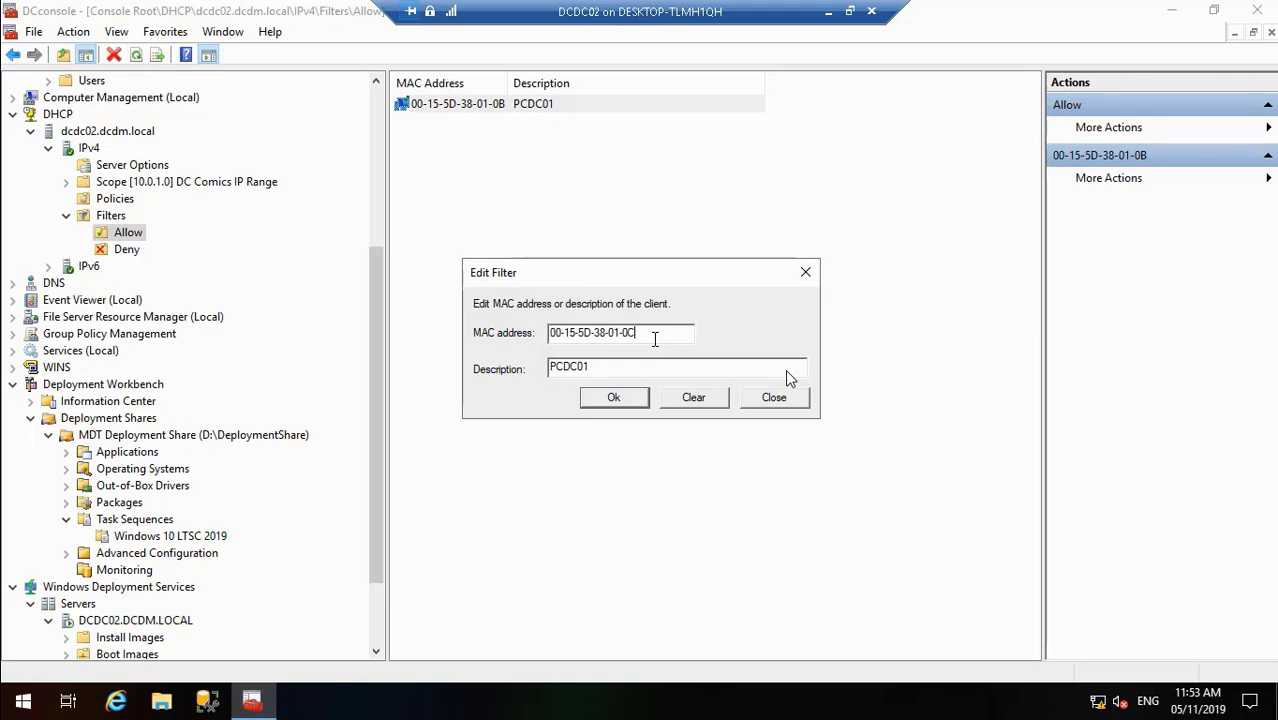
{"action": "left_click", "coordinate": [620, 398]}
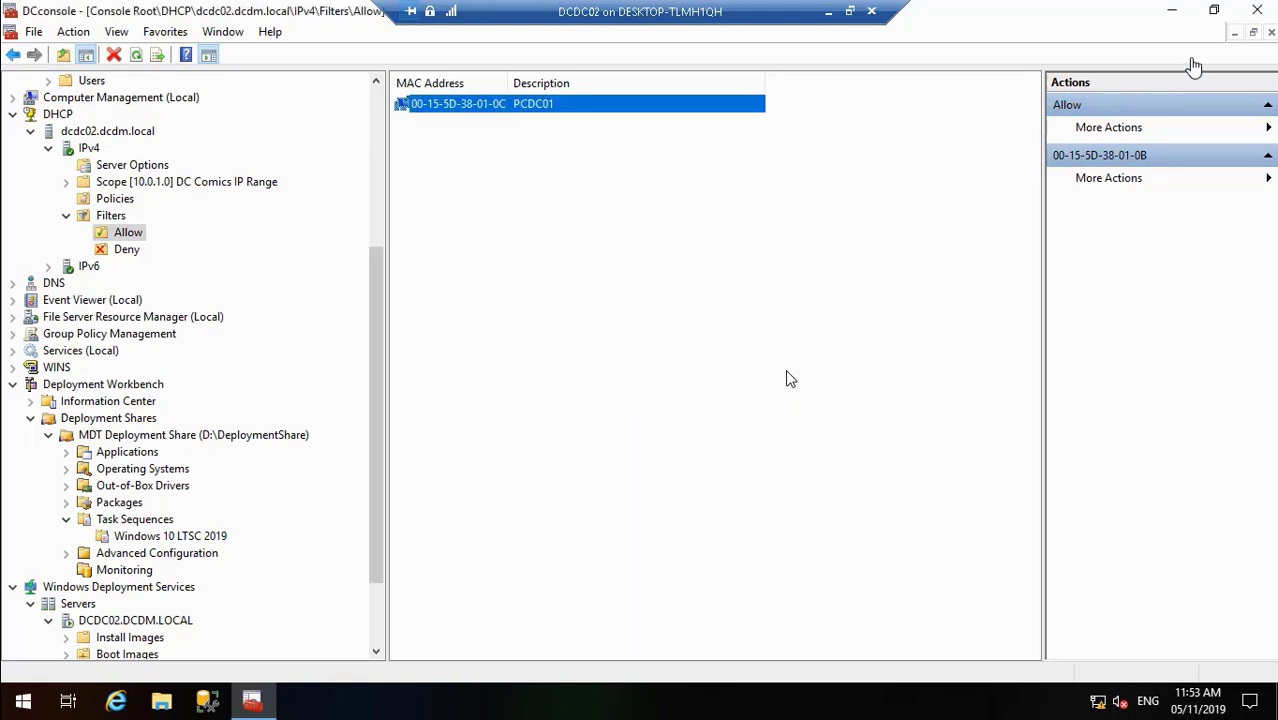
{"action": "left_click", "coordinate": [1170, 10]}
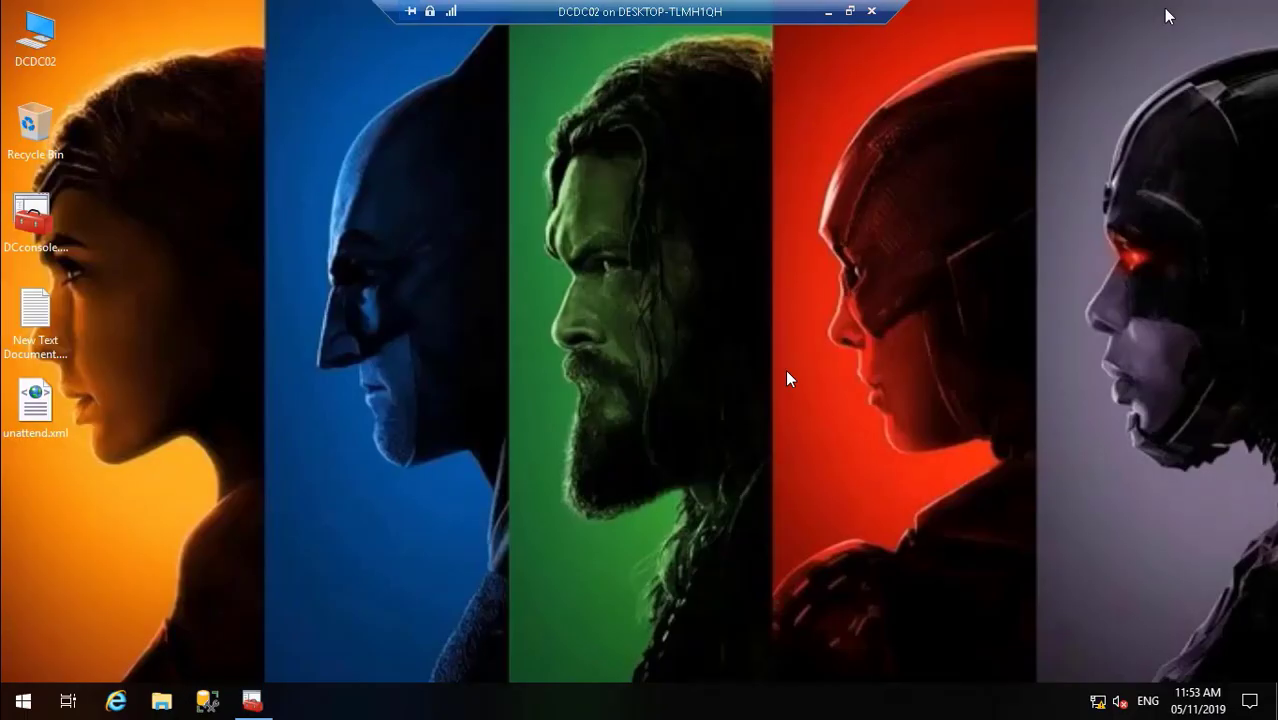
- Connect to PCDC01's console from Hyper-V Manager and power the machine on
{"action": "left_click", "coordinate": [824, 11]}
{"action": "left_click", "coordinate": [540, 706]}
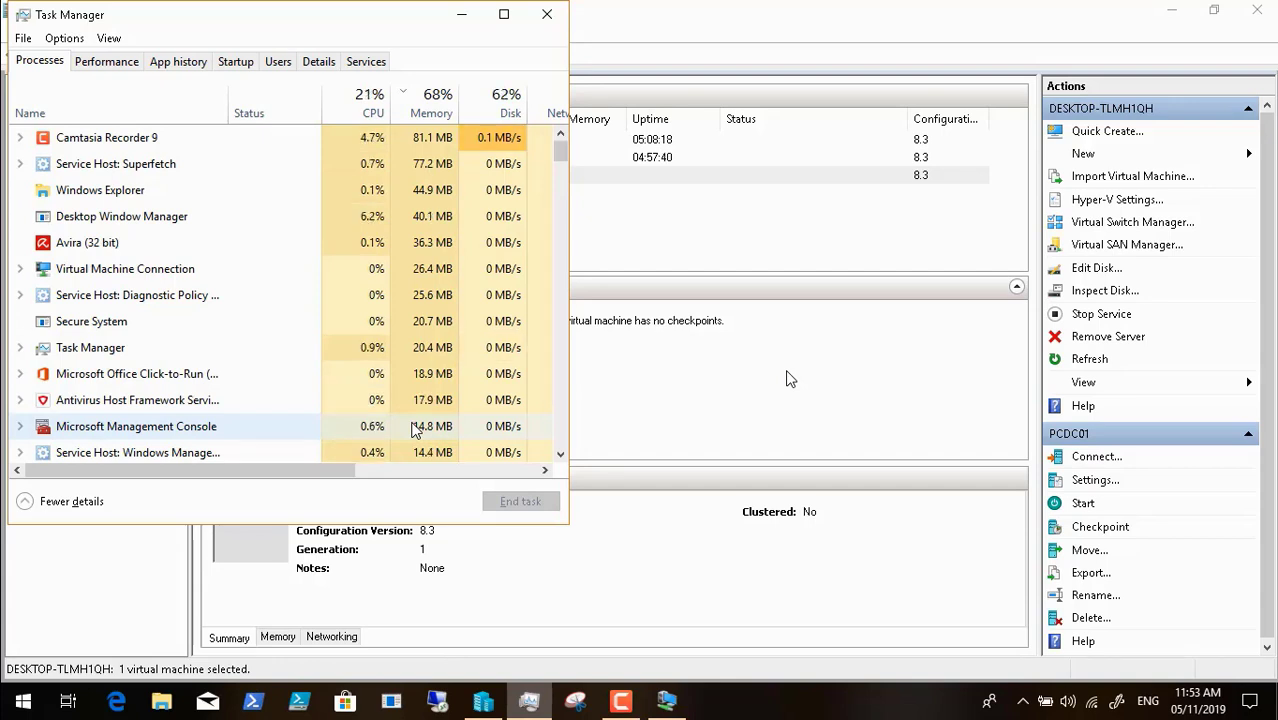
{"action": "left_click", "coordinate": [462, 24]}
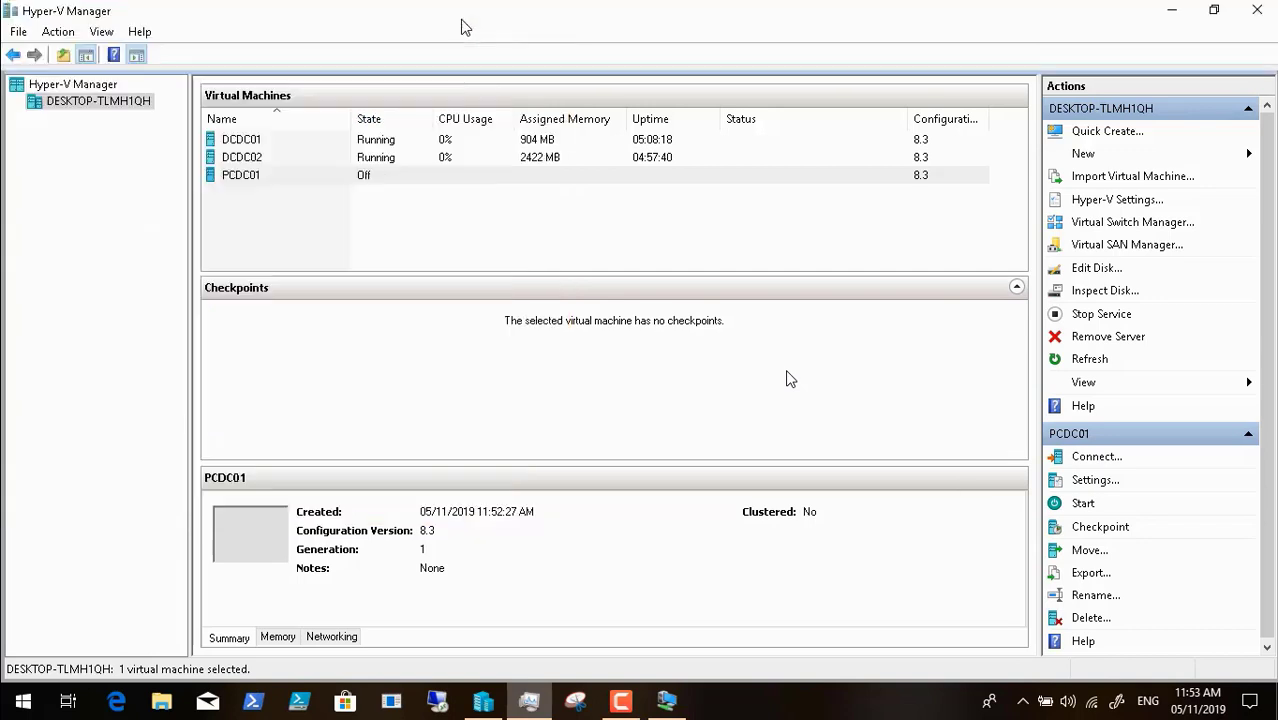
{"action": "right_click", "coordinate": [293, 178]}
{"action": "left_click", "coordinate": [314, 186]}
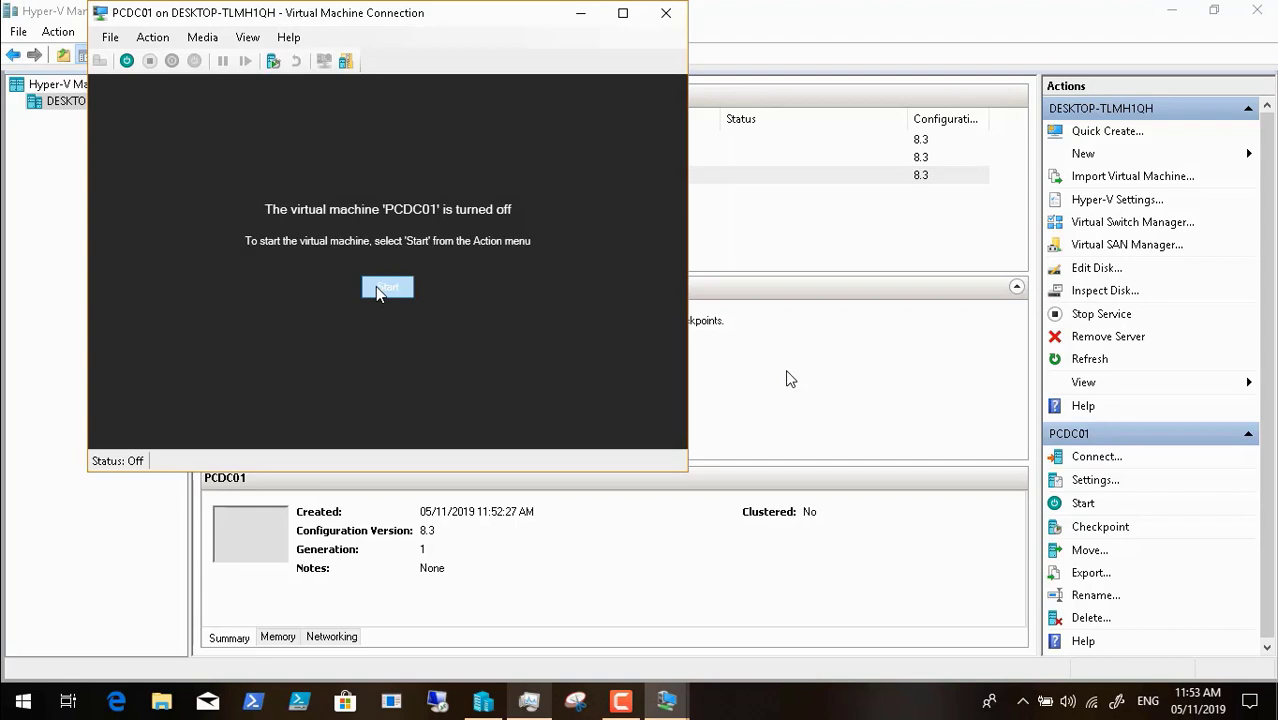
{"action": "left_click", "coordinate": [376, 287]}
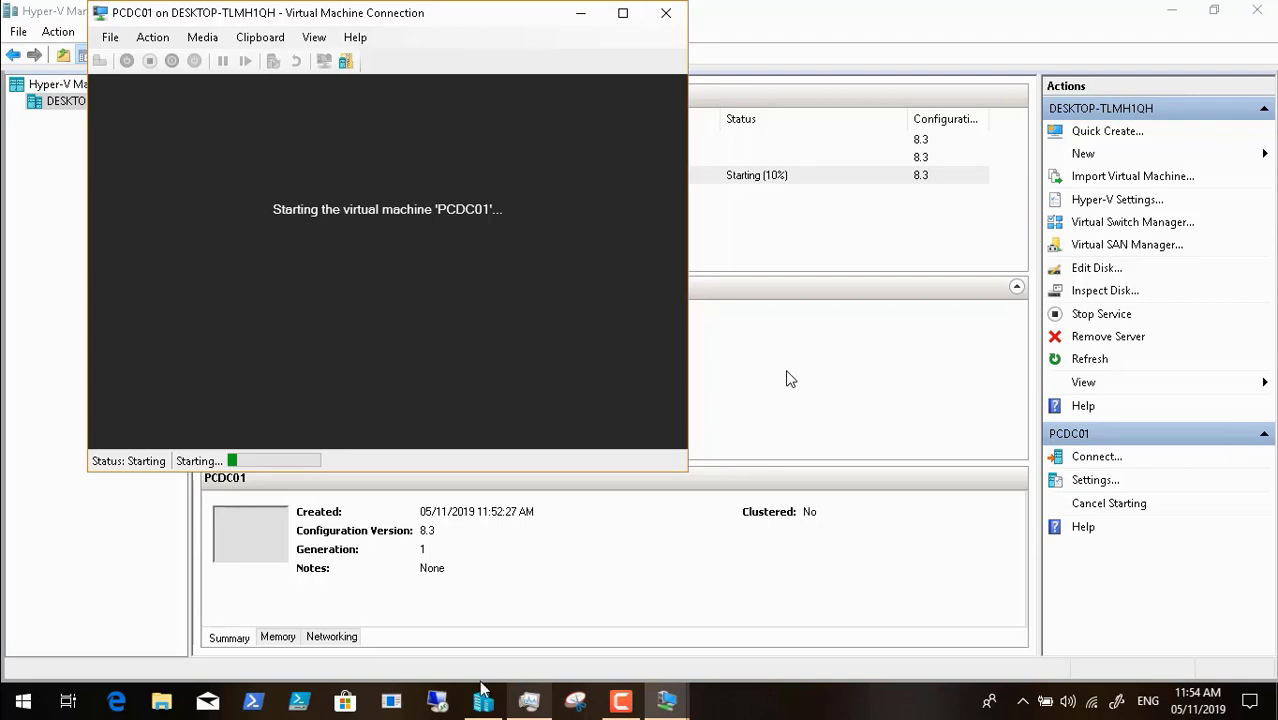
{"action": "left_click", "coordinate": [529, 701]}
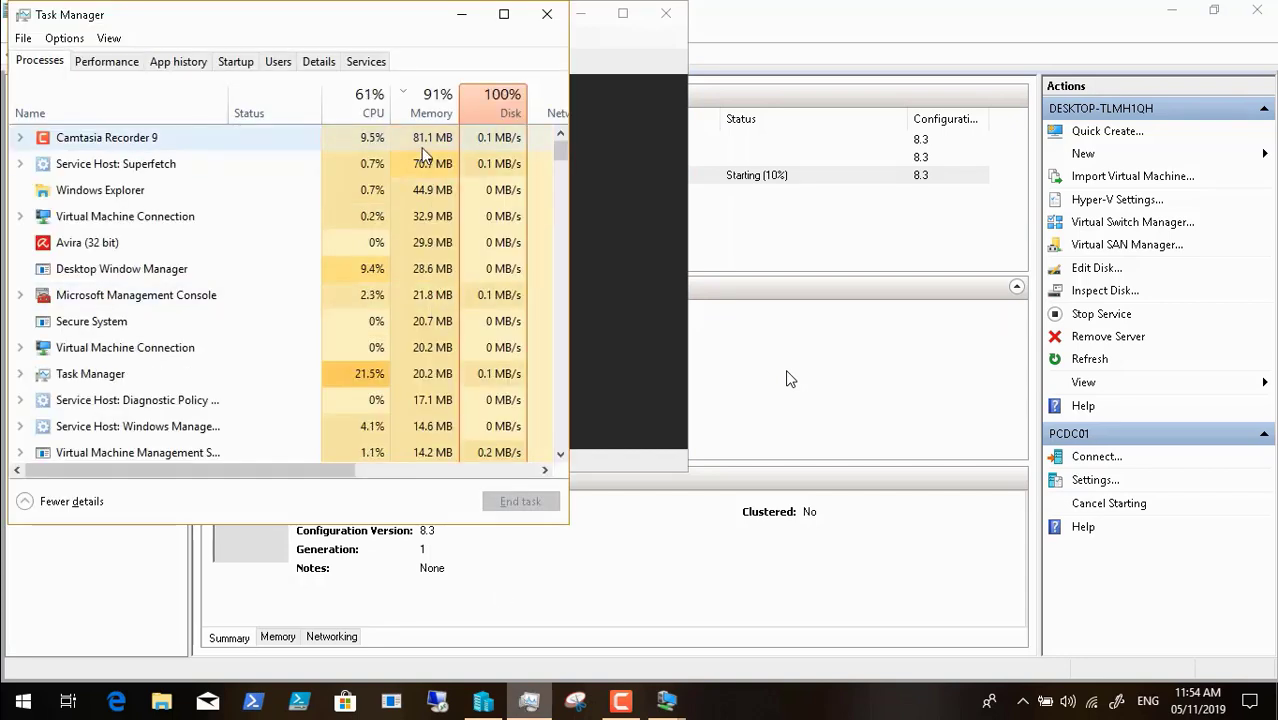
{"action": "left_click", "coordinate": [457, 16]}
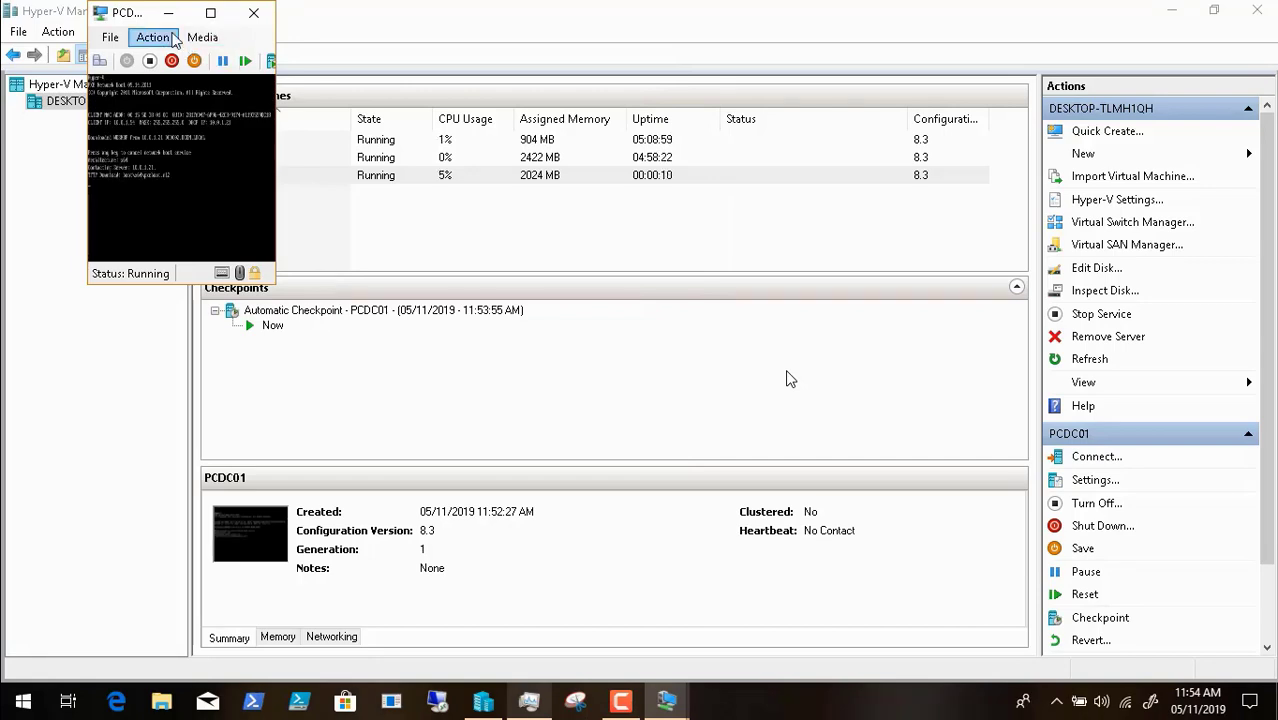
- Boot PCDC01 into Lite Touch Windows PE (x64) full screen, then return to its console window
{"action": "left_click", "coordinate": [210, 13]}
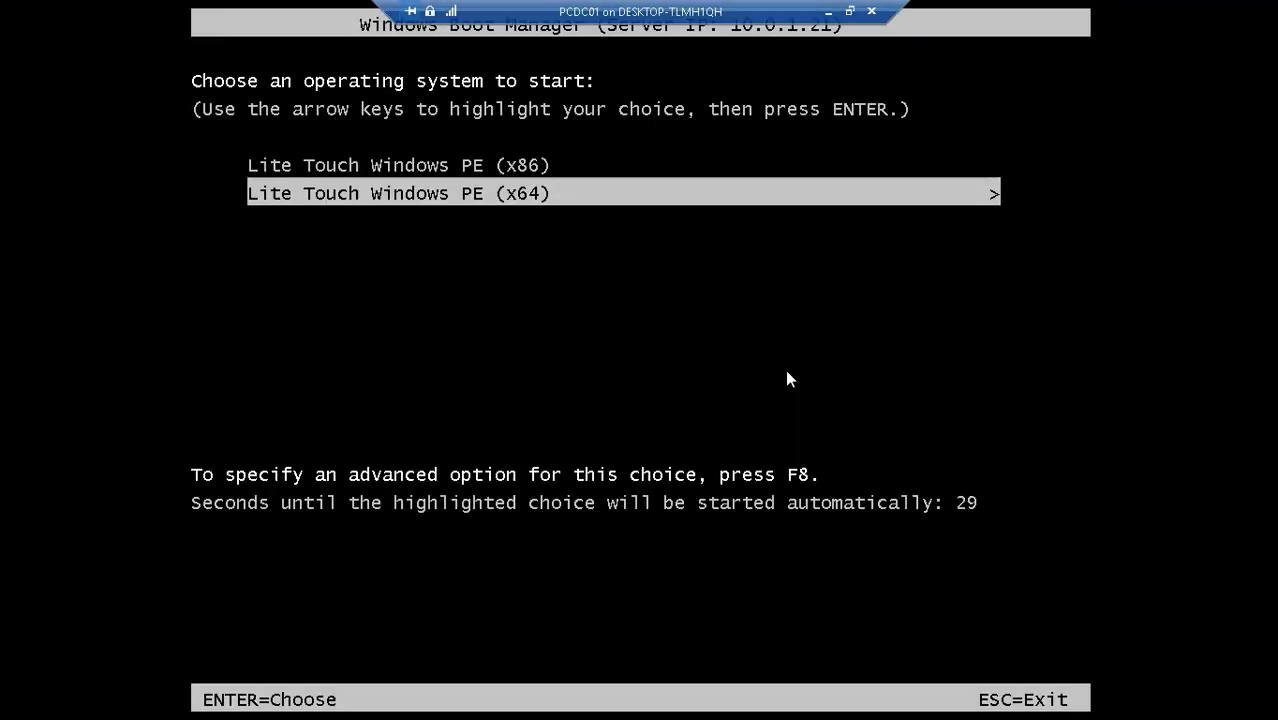
{"action": "key", "text": "Return"}
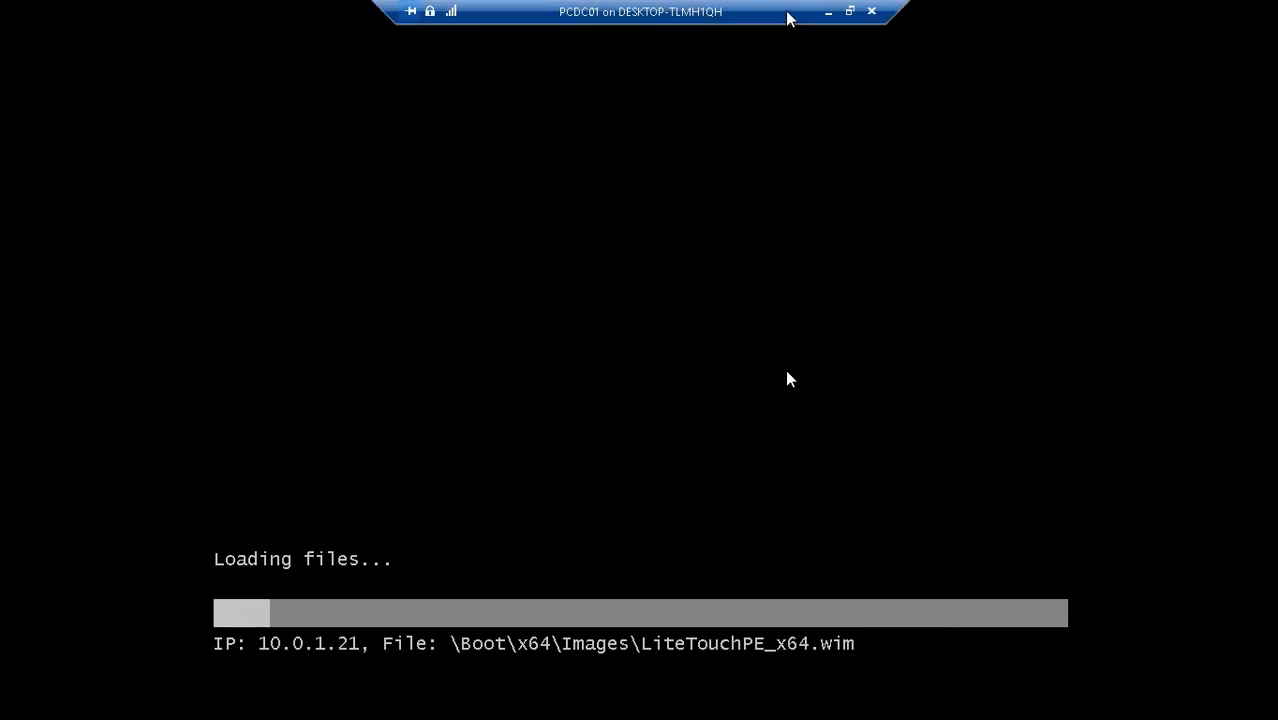
{"action": "left_click", "coordinate": [835, 14]}
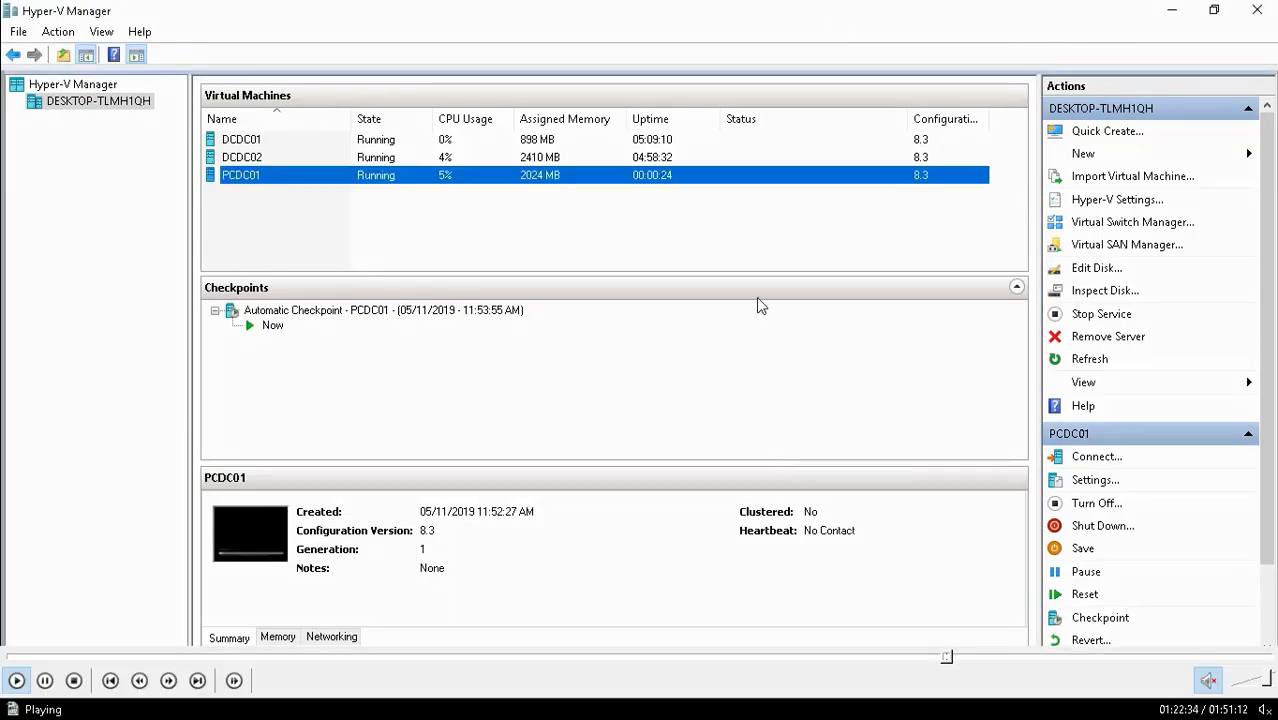
{"action": "left_click", "coordinate": [621, 700]}
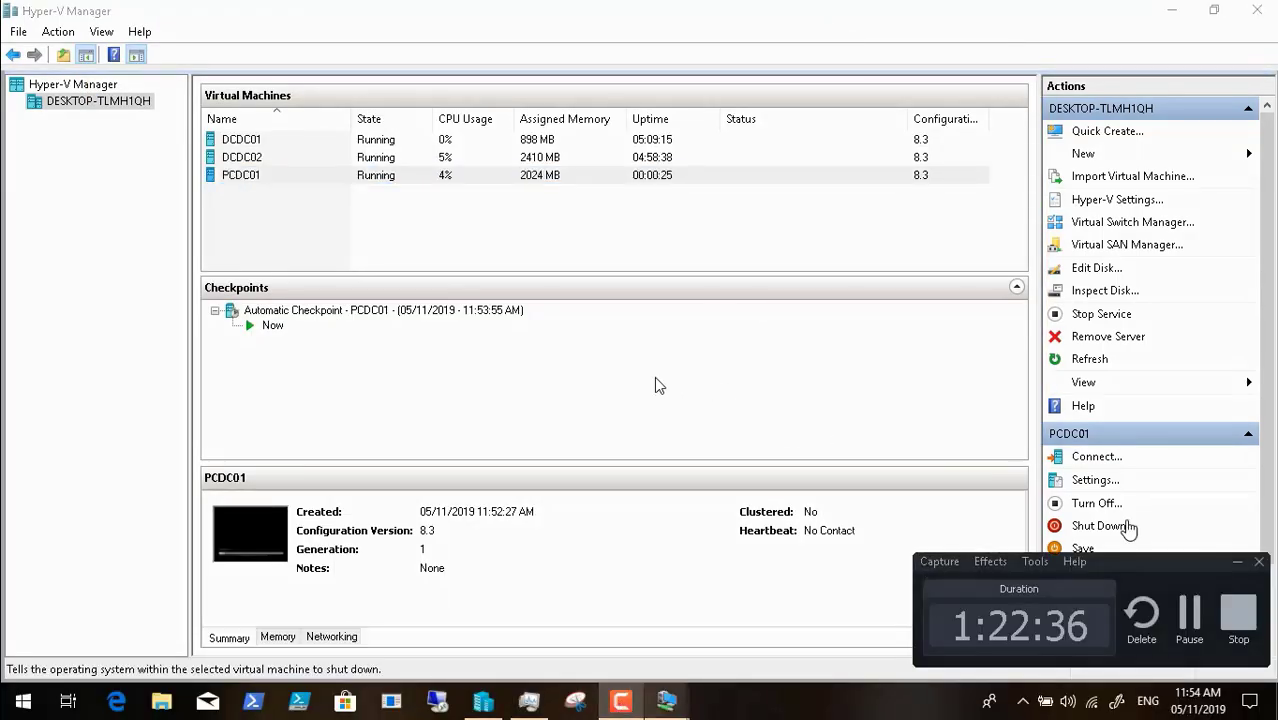
{"action": "left_click", "coordinate": [1190, 617]}
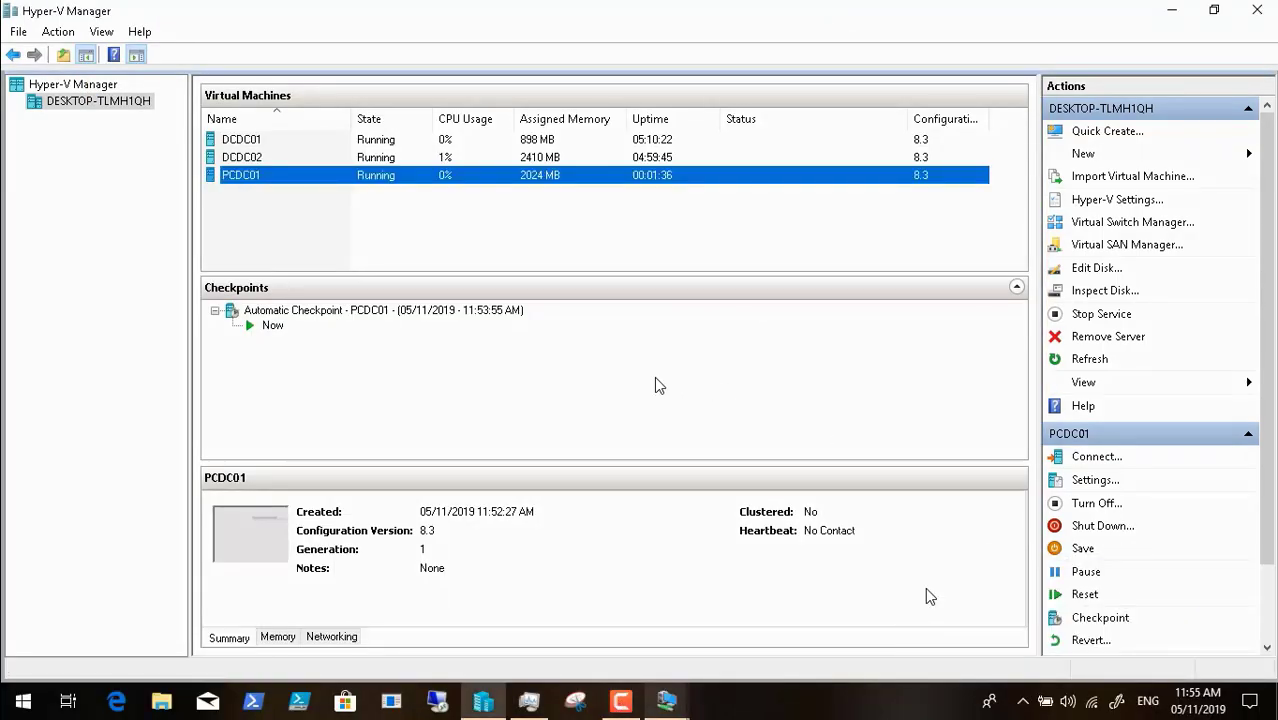
{"action": "mouse_move", "coordinate": [676, 708]}
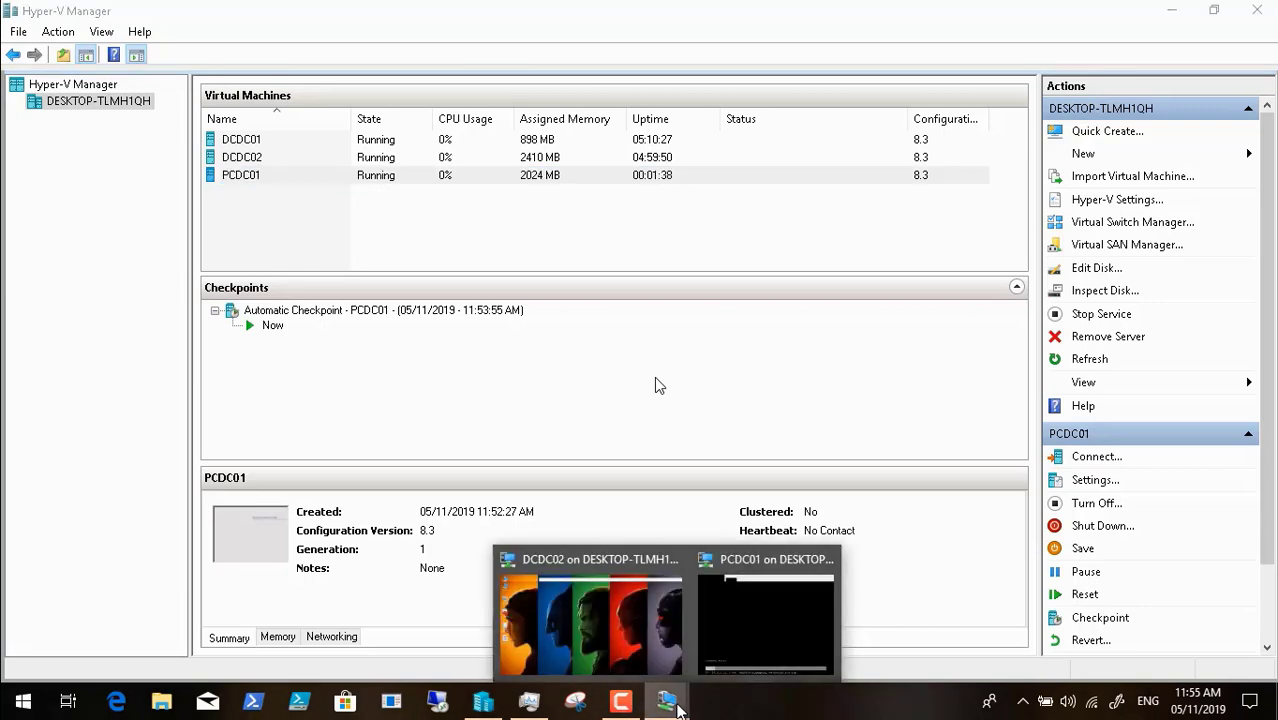
{"action": "left_click", "coordinate": [765, 642]}
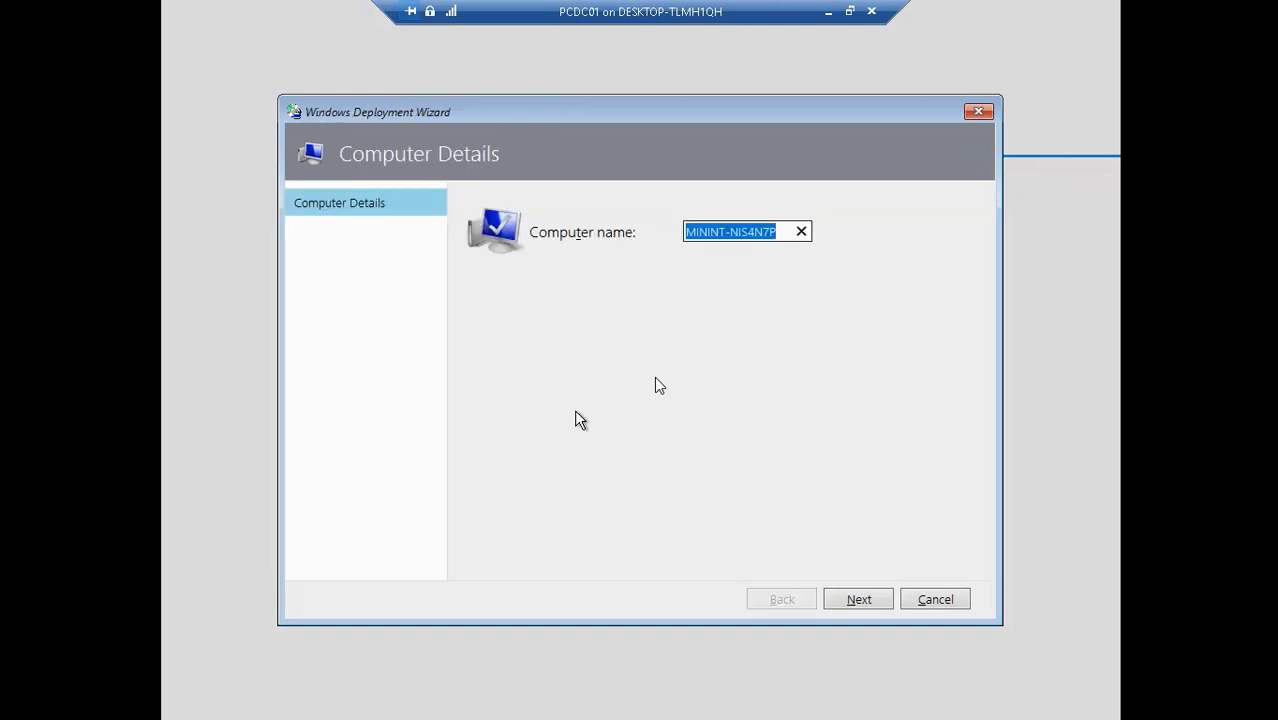
- Replace the suggested computer name with PCDC01 and continue the deployment
{"action": "key", "text": "BackSpace"}
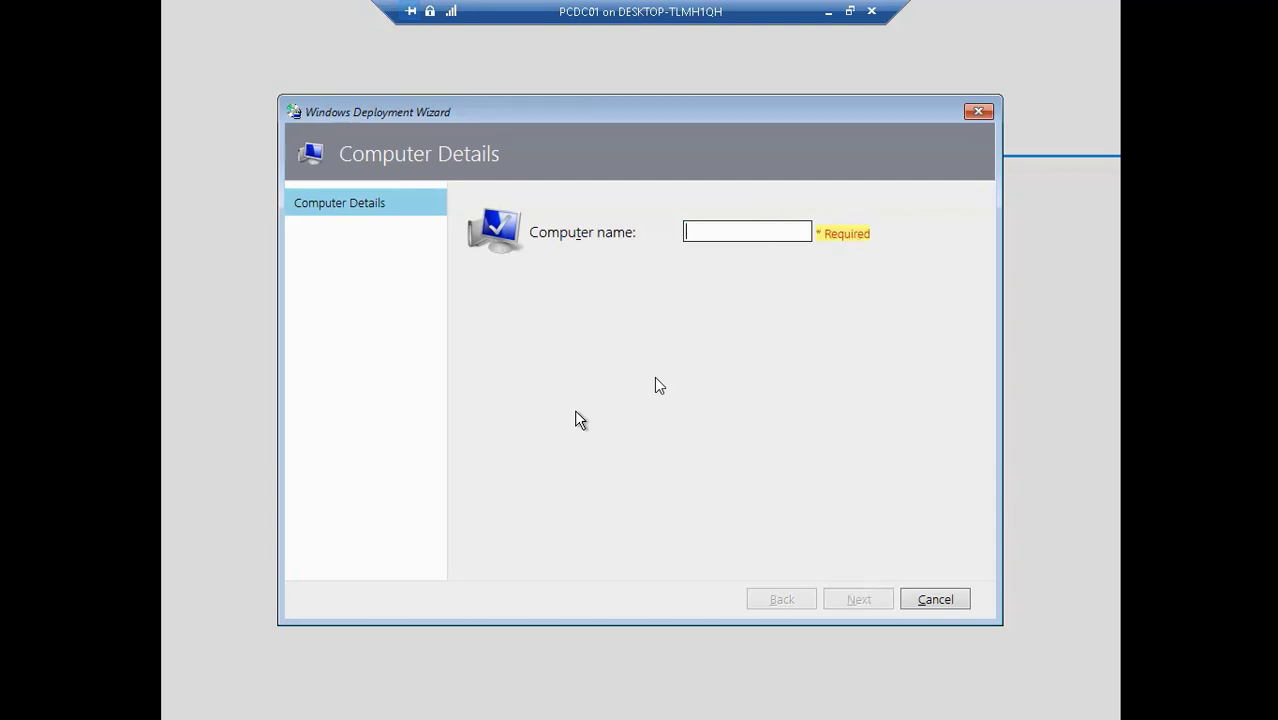
{"action": "type", "text": "PC"}
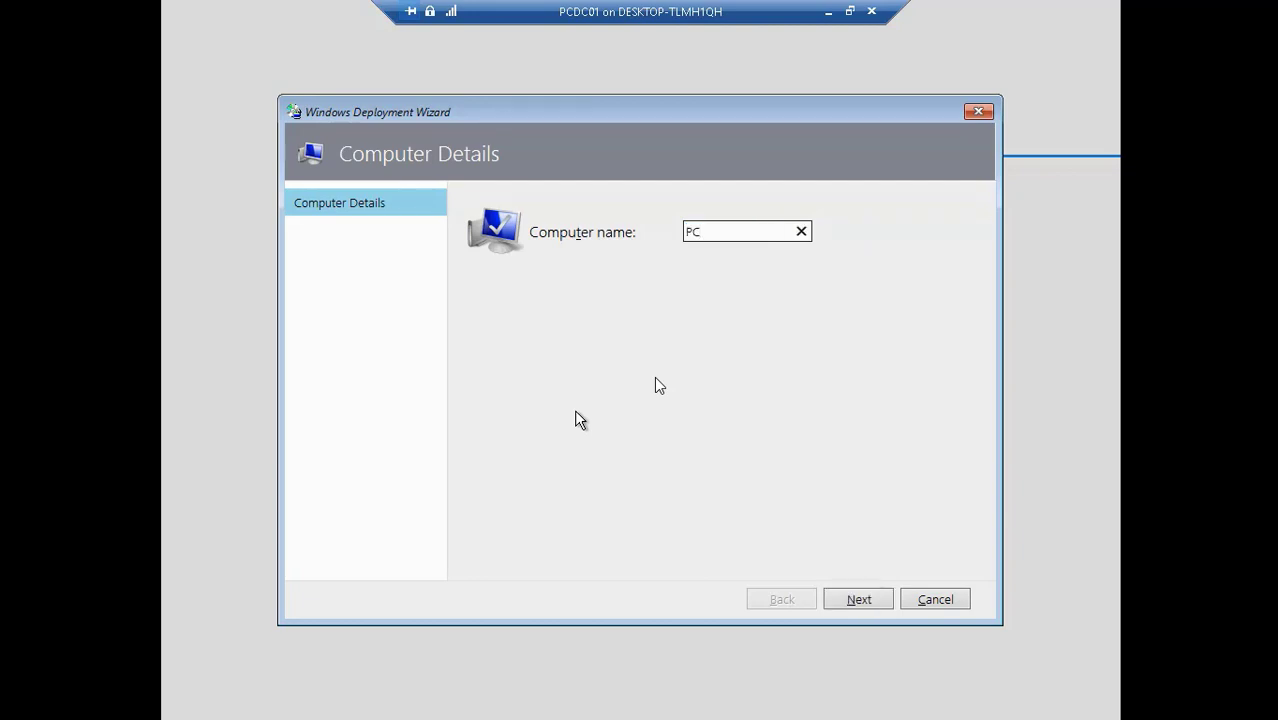
{"action": "type", "text": "DC01"}
{"action": "left_click", "coordinate": [857, 600]}
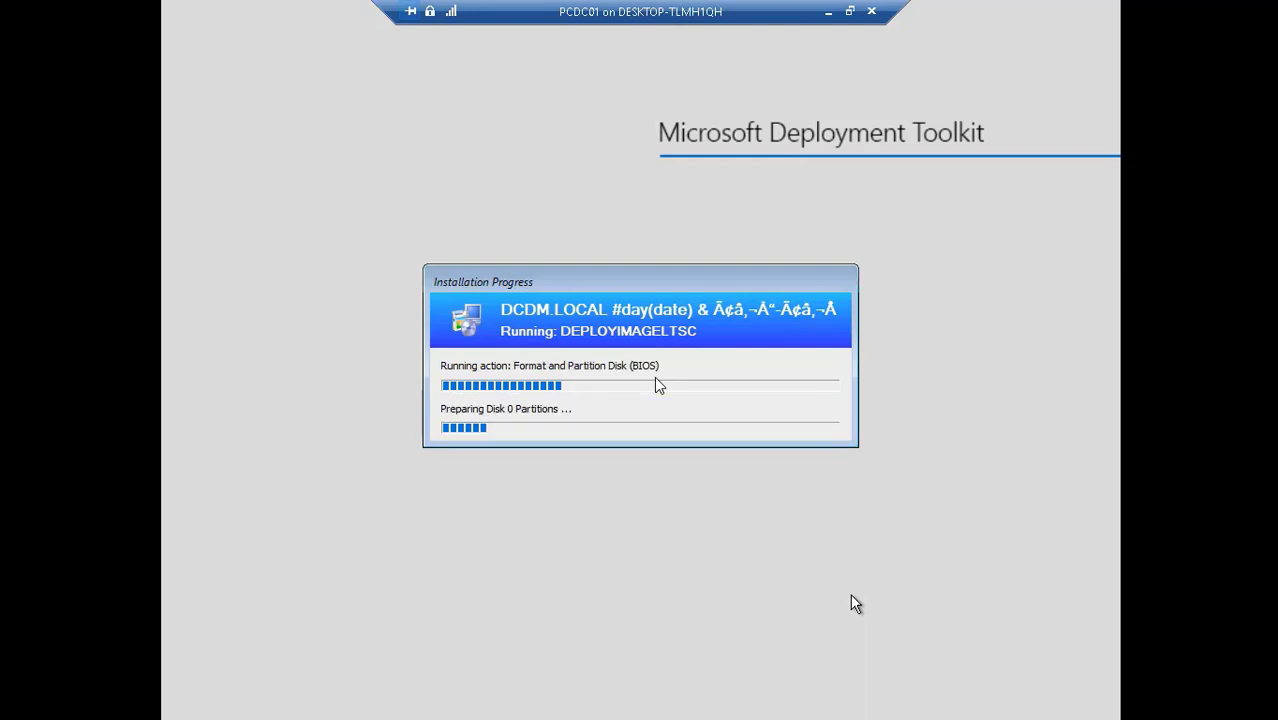
- Advance past the MDT installation progress to the blank Windows sign-in screen
{"action": "mouse_move", "coordinate": [690, 712]}
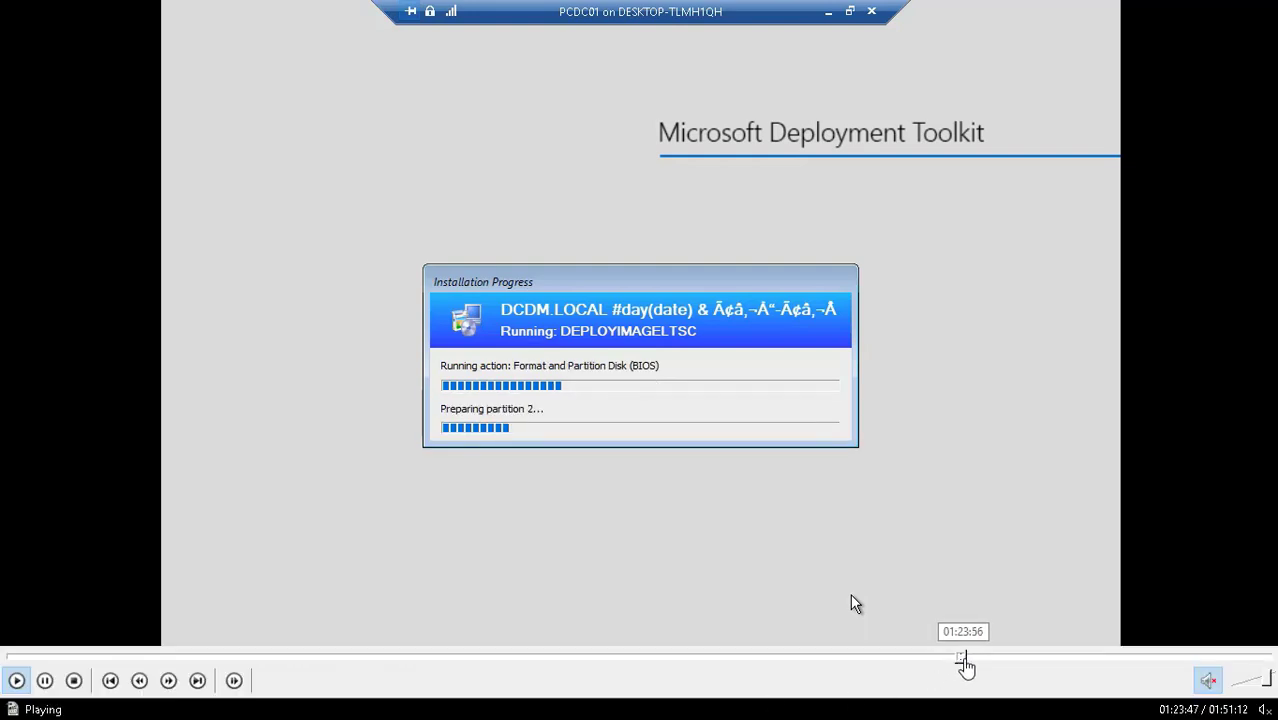
{"action": "left_click_drag", "start_coordinate": [963, 661], "coordinate": [996, 663]}
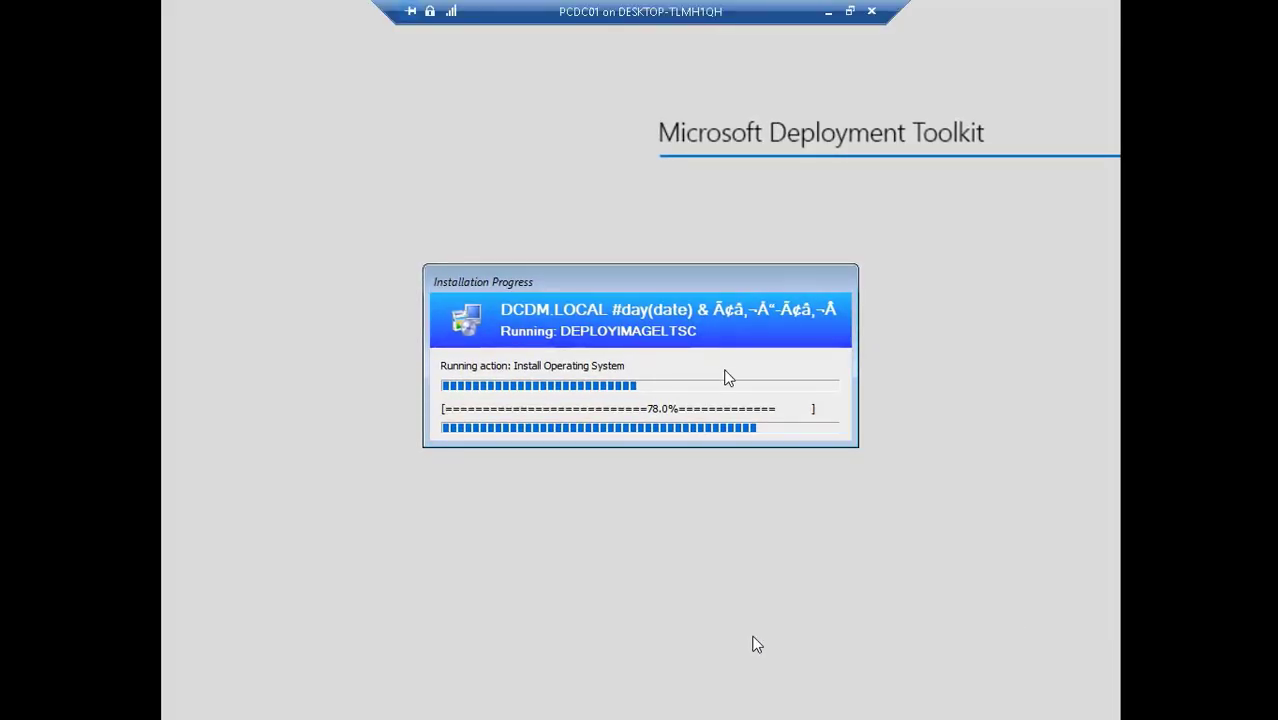
{"action": "mouse_move", "coordinate": [973, 659]}
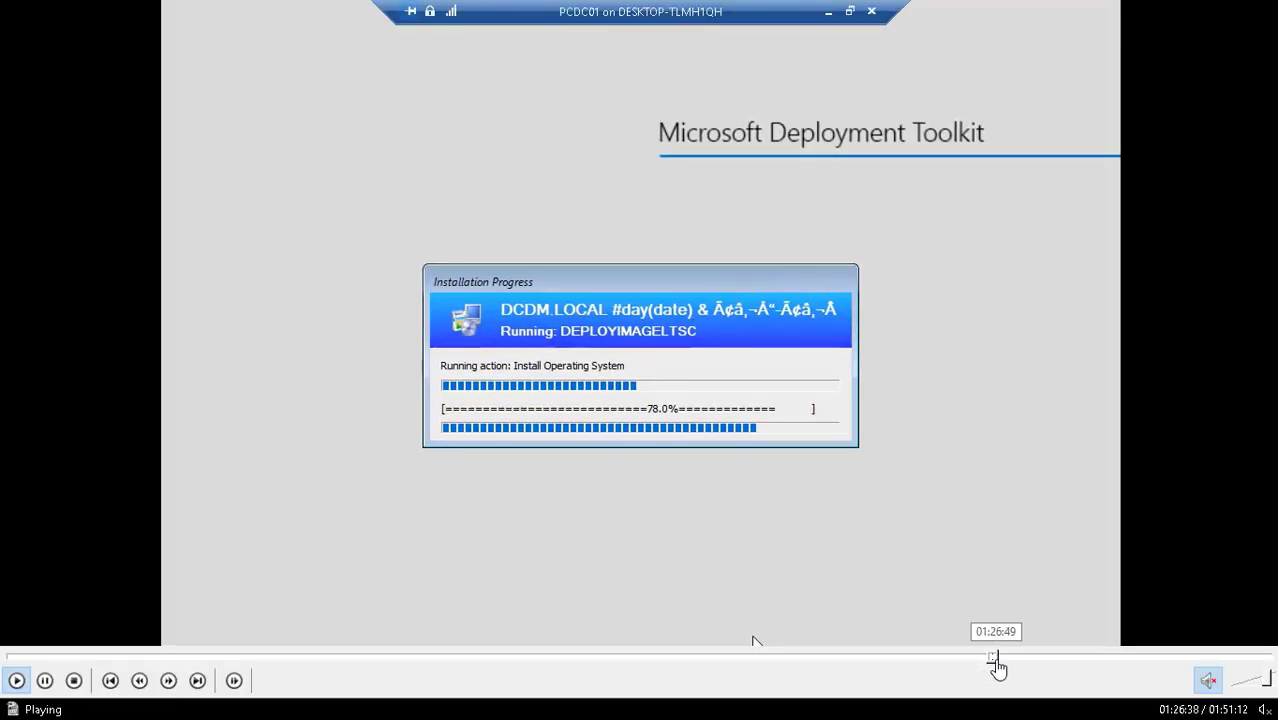
{"action": "left_click", "coordinate": [998, 662]}
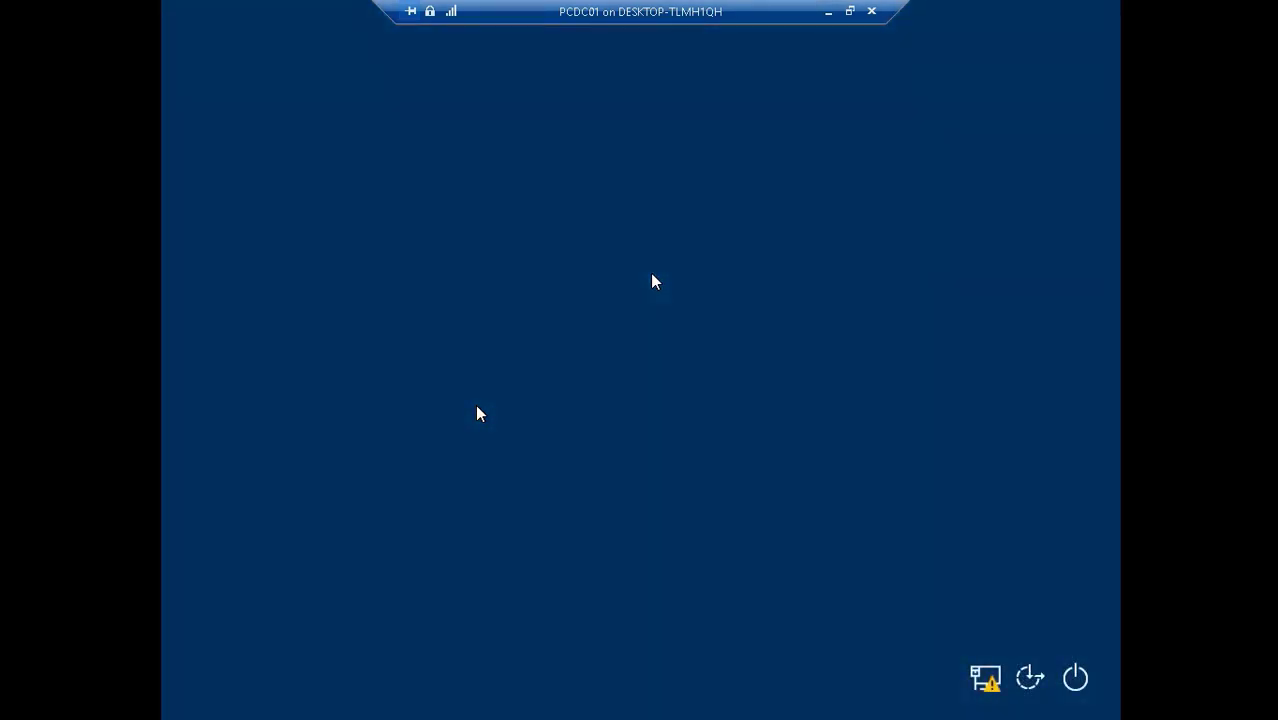
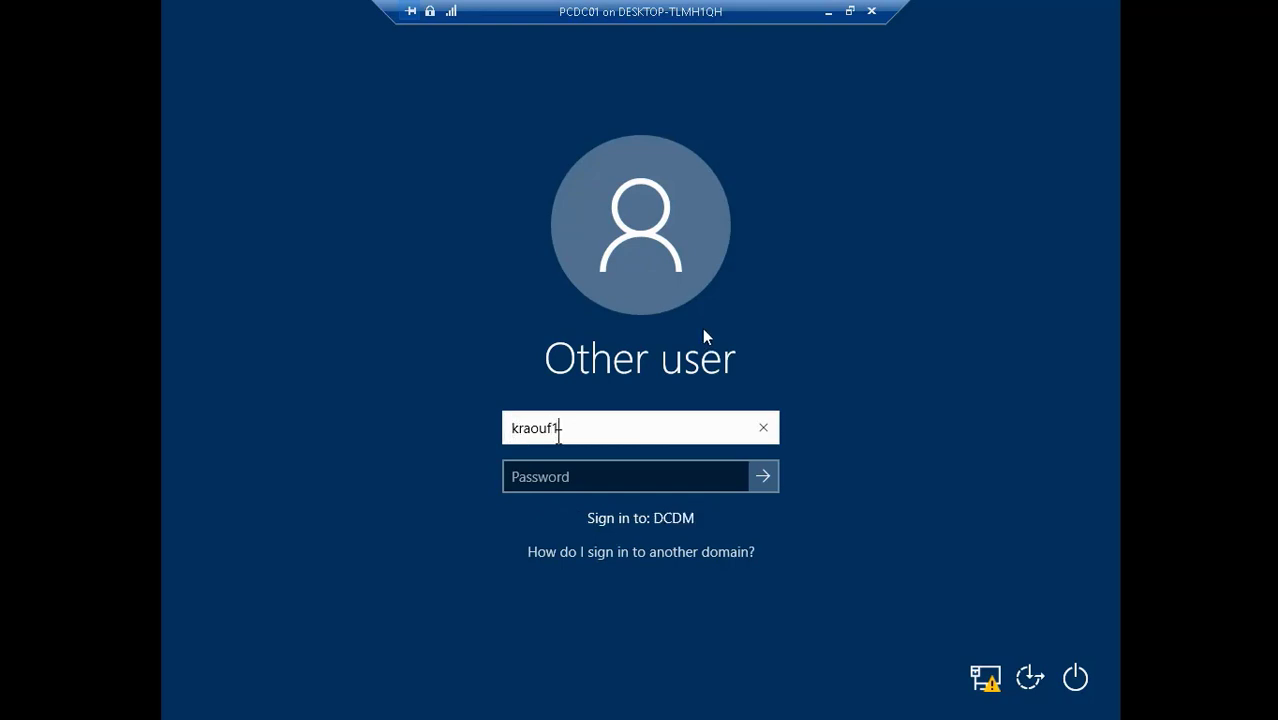
- Sign in to PCDC01 with the domain user's account name and password, reaching 'Just a moment...'
{"action": "key", "text": "Tab"}
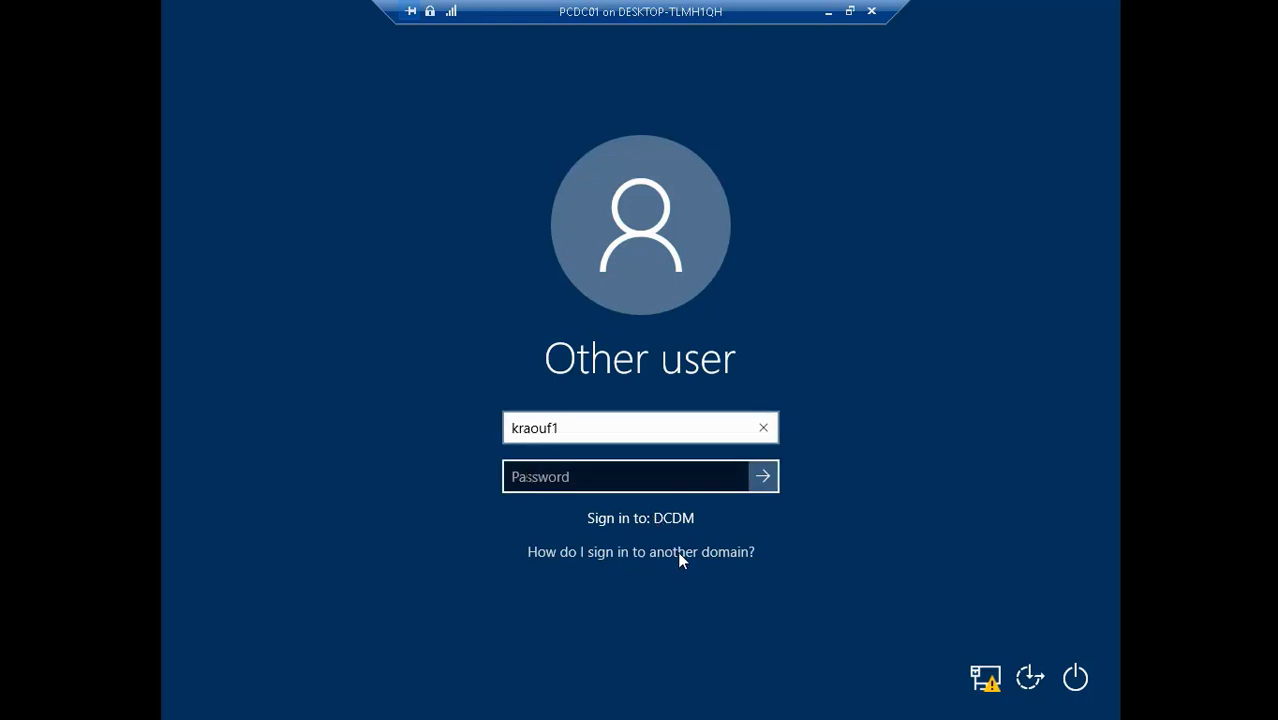
{"action": "type", "text": "P"}
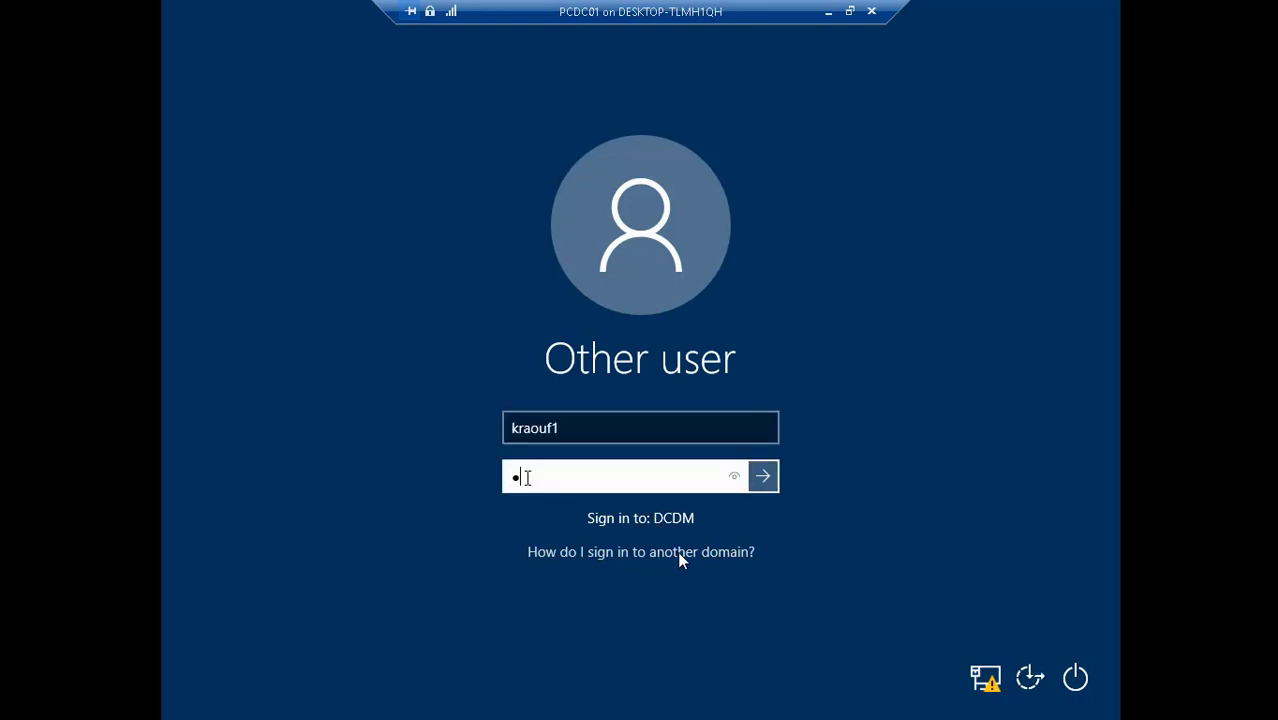
{"action": "type", "text": "@ssword12"}
{"action": "key", "text": "Return"}
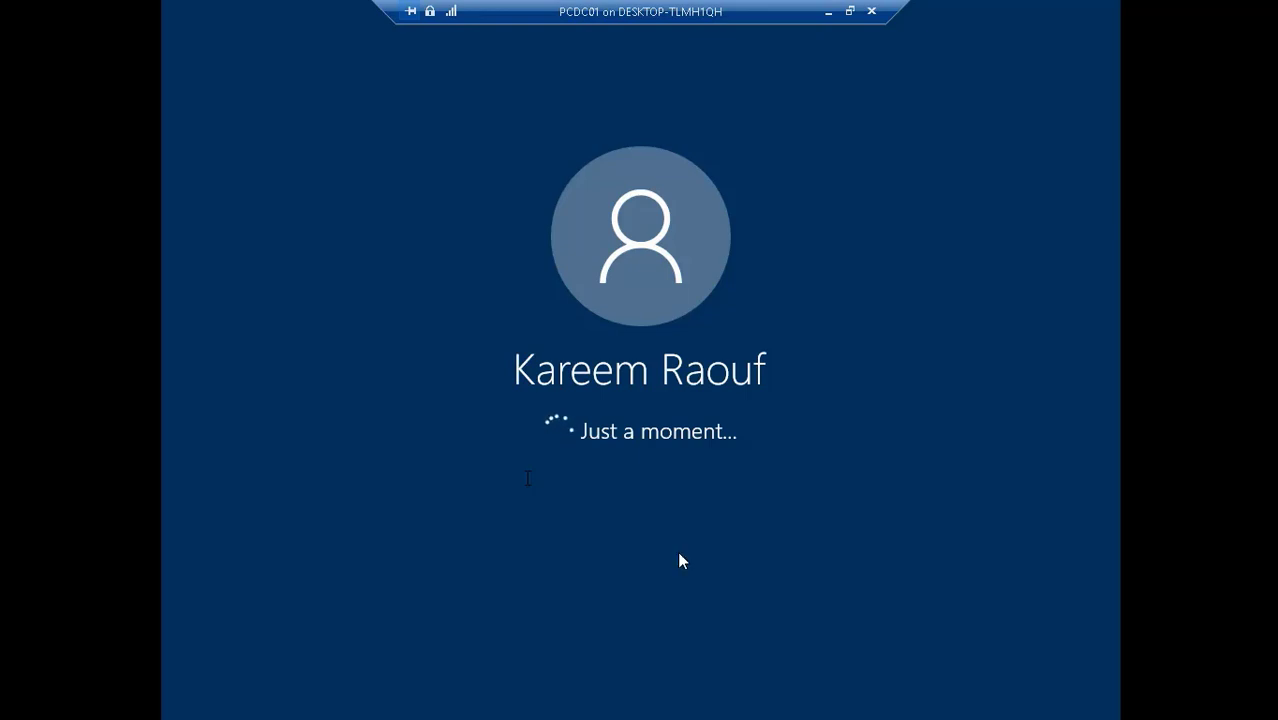
{"action": "left_click", "coordinate": [680, 555]}
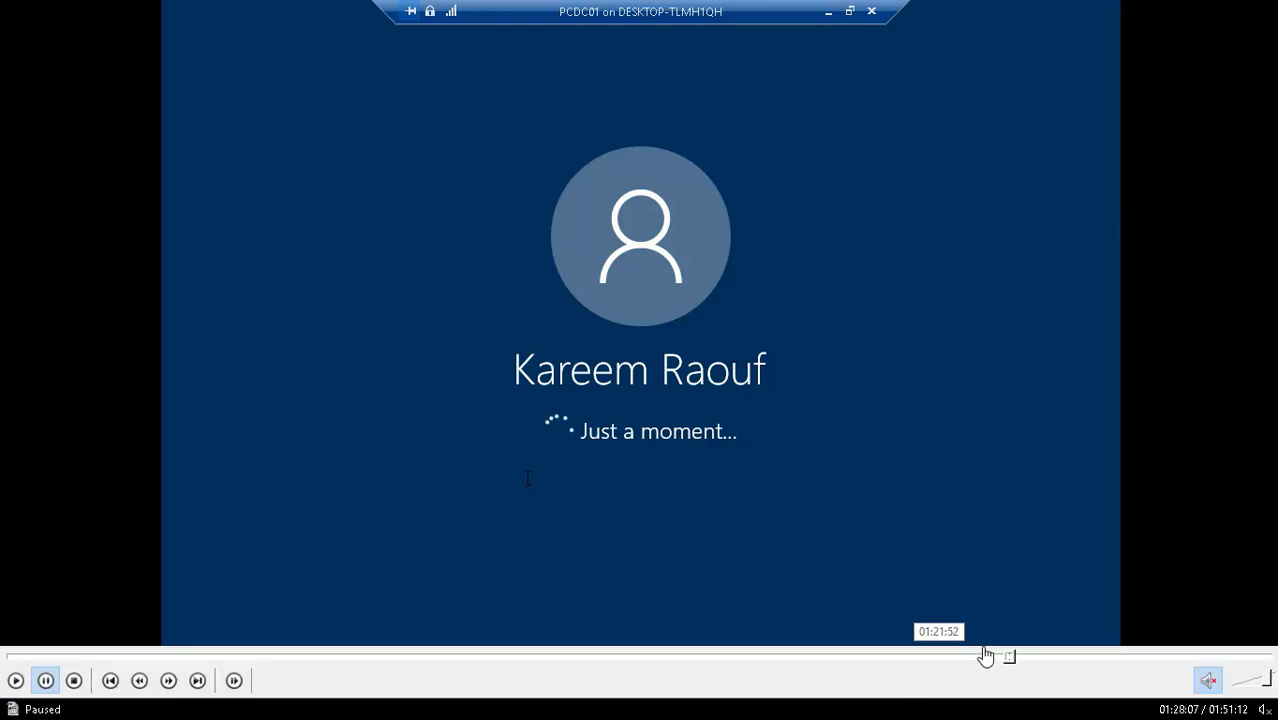
- Advance past the sign-in and switch to the PCDC01 connection showing the user's desktop shortcuts
{"action": "left_click", "coordinate": [1015, 658]}
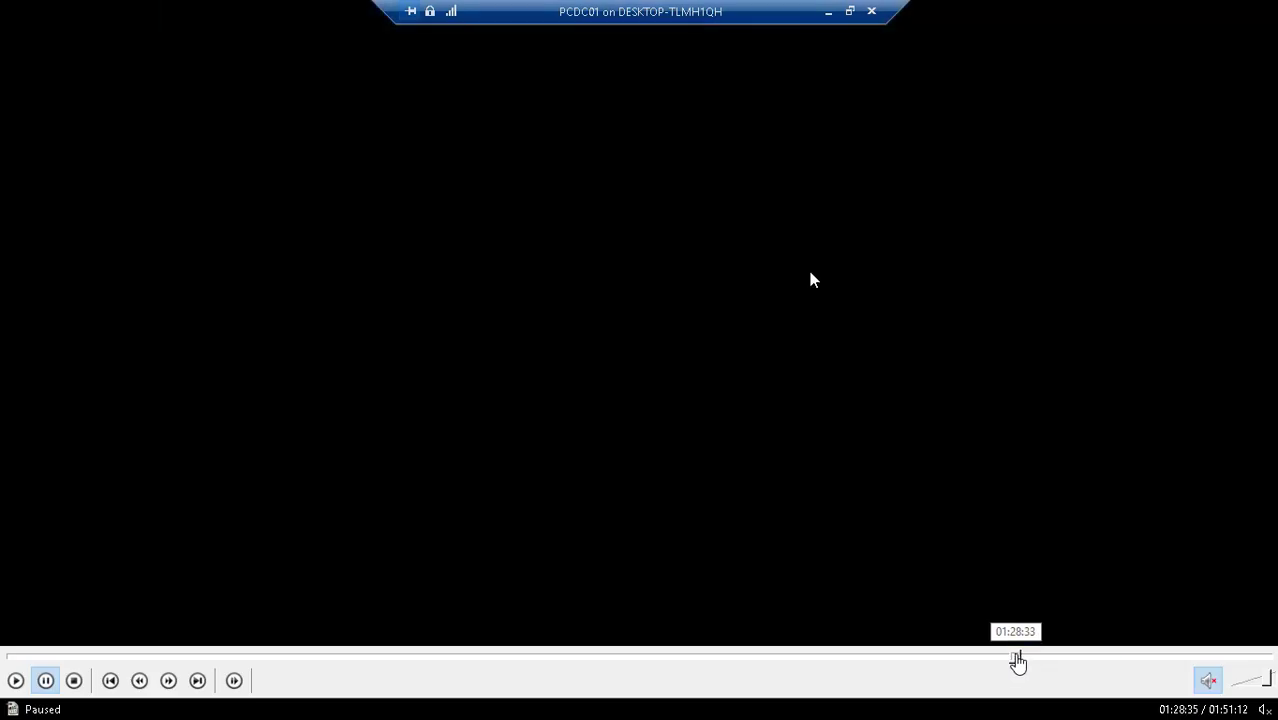
{"action": "left_click", "coordinate": [1030, 658]}
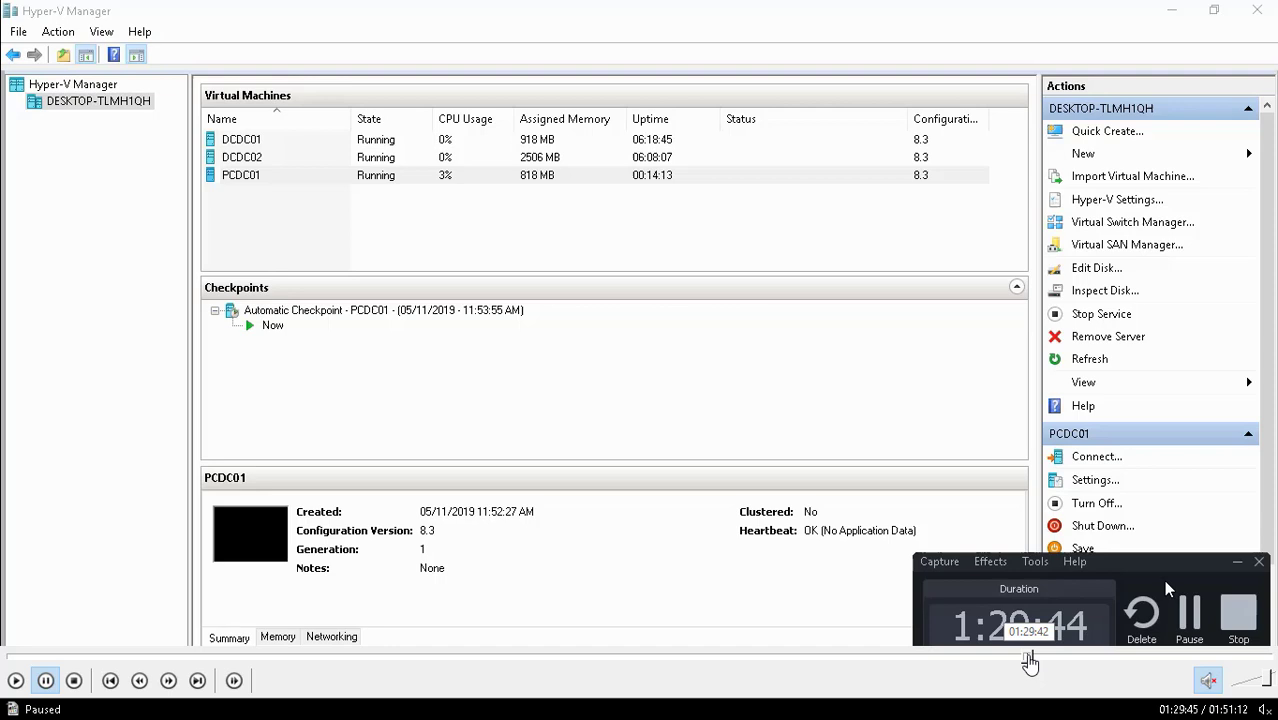
{"action": "left_click", "coordinate": [1028, 658]}
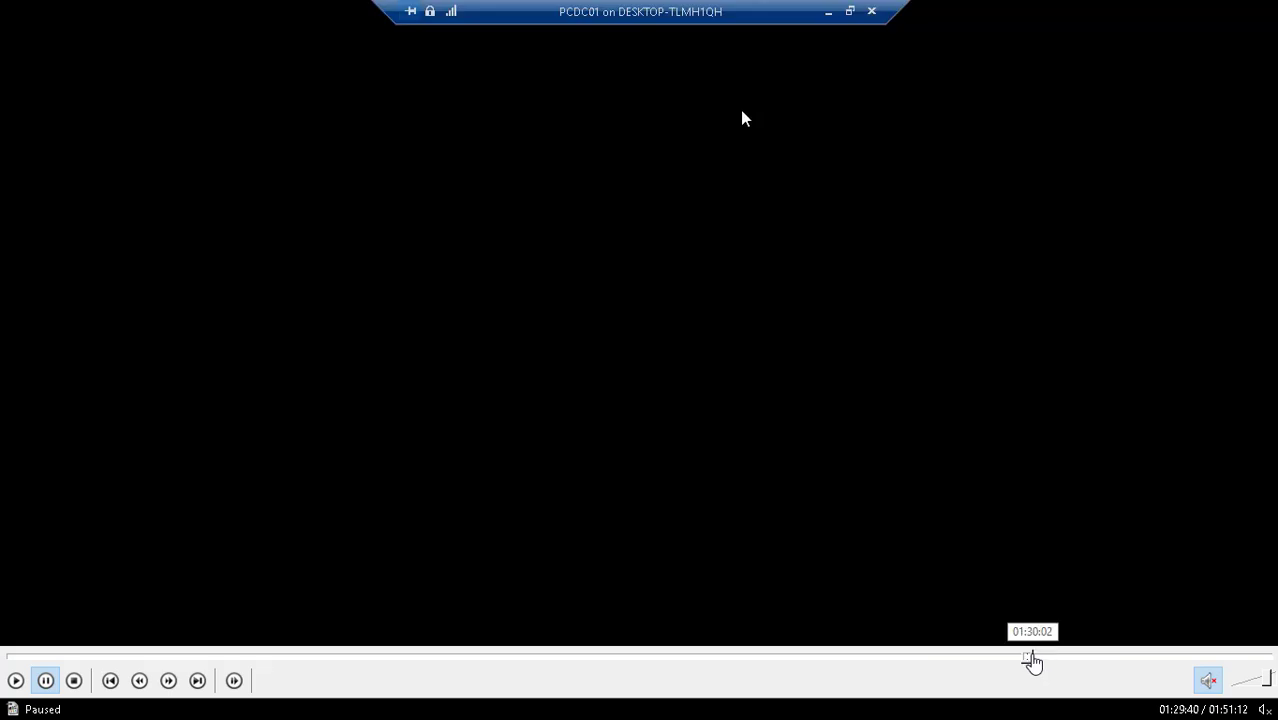
{"action": "left_click", "coordinate": [1033, 658]}
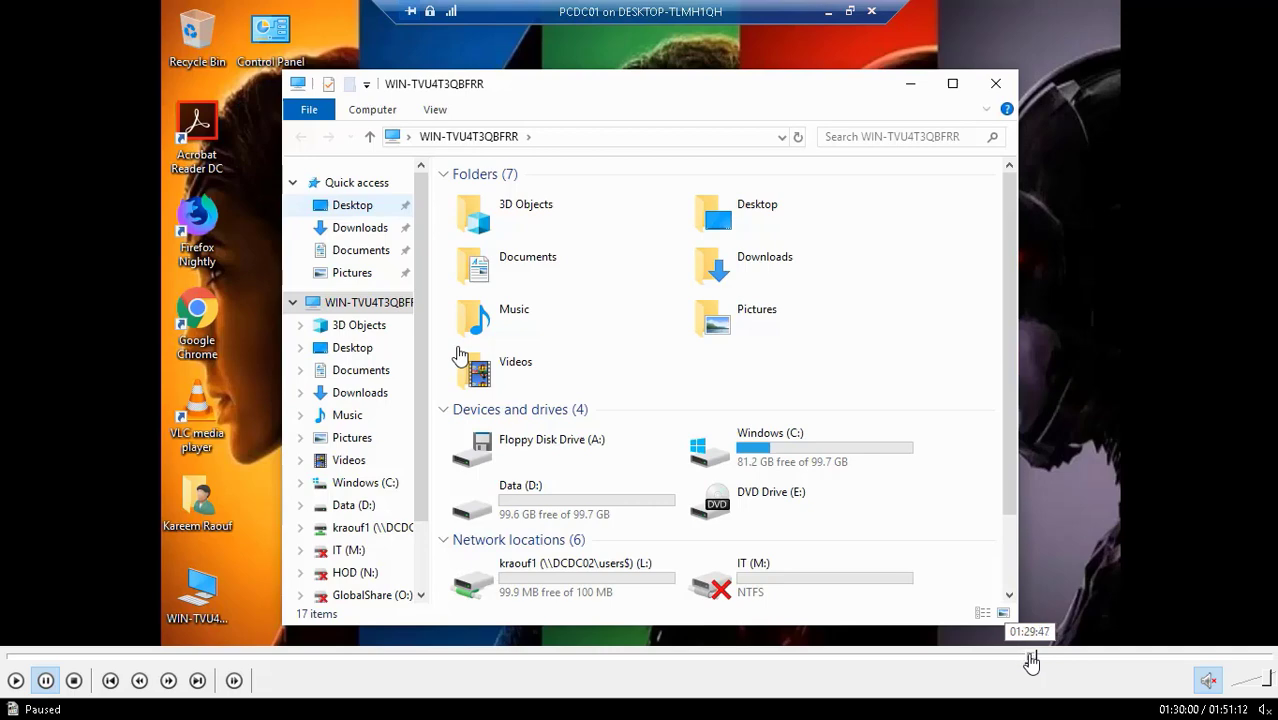
{"action": "left_click", "coordinate": [1030, 658]}
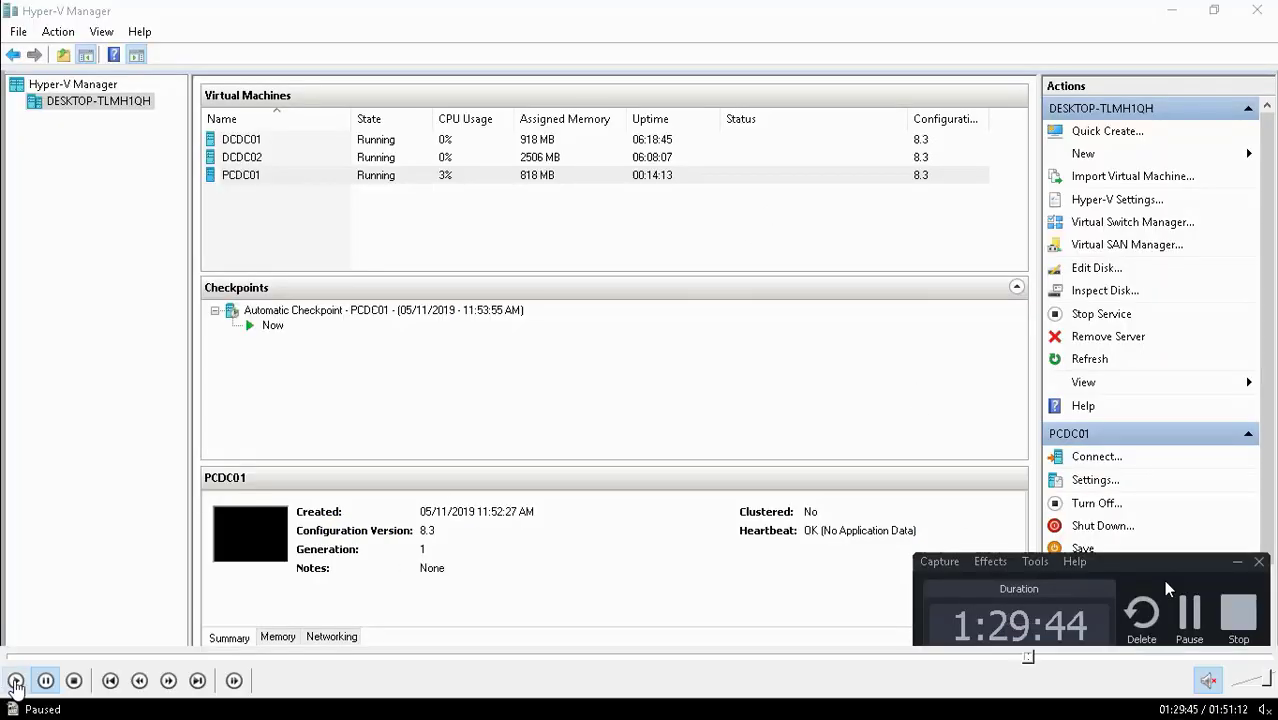
{"action": "left_click", "coordinate": [15, 680]}
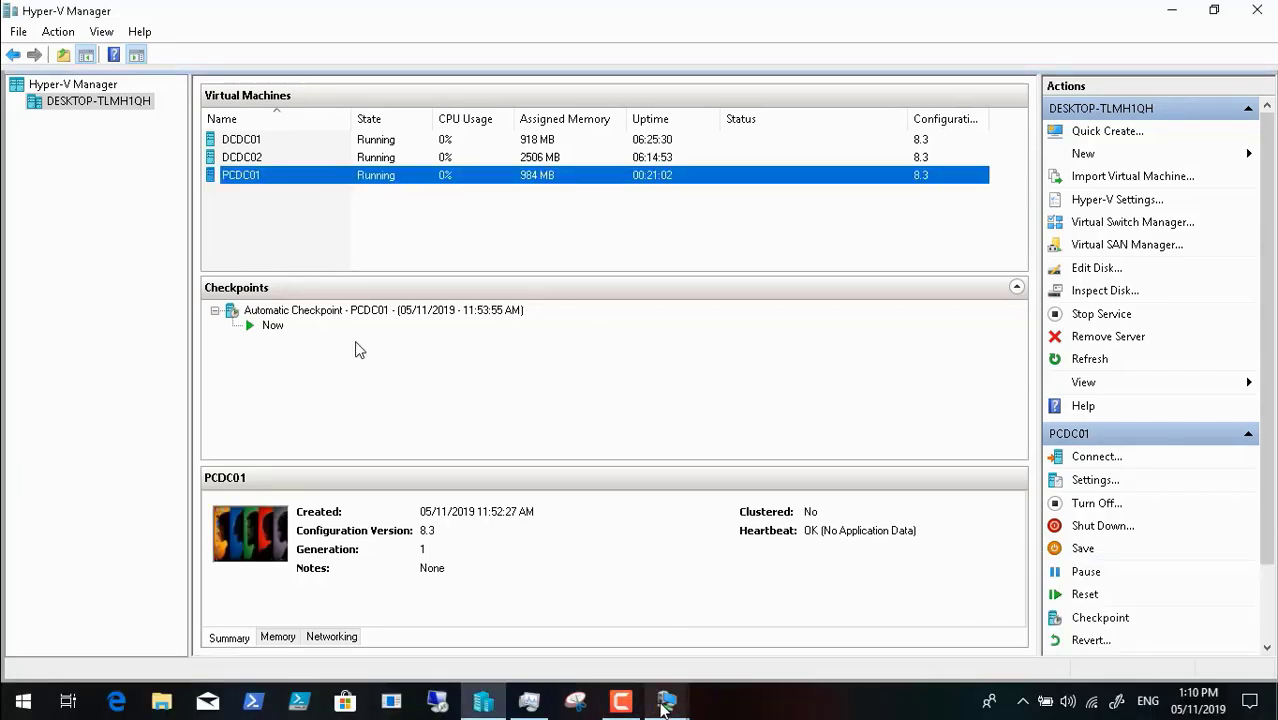
{"action": "left_click", "coordinate": [662, 702]}
{"action": "left_click", "coordinate": [790, 632]}
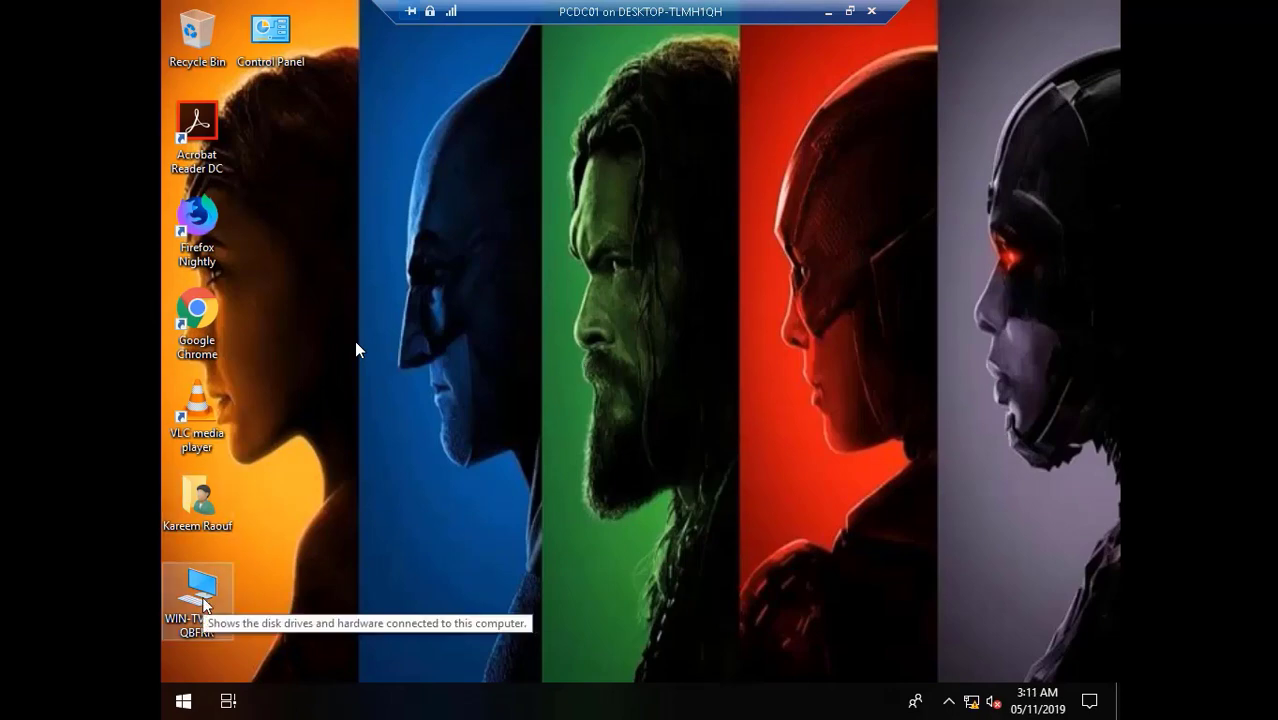
{"action": "key", "text": "super+e"}
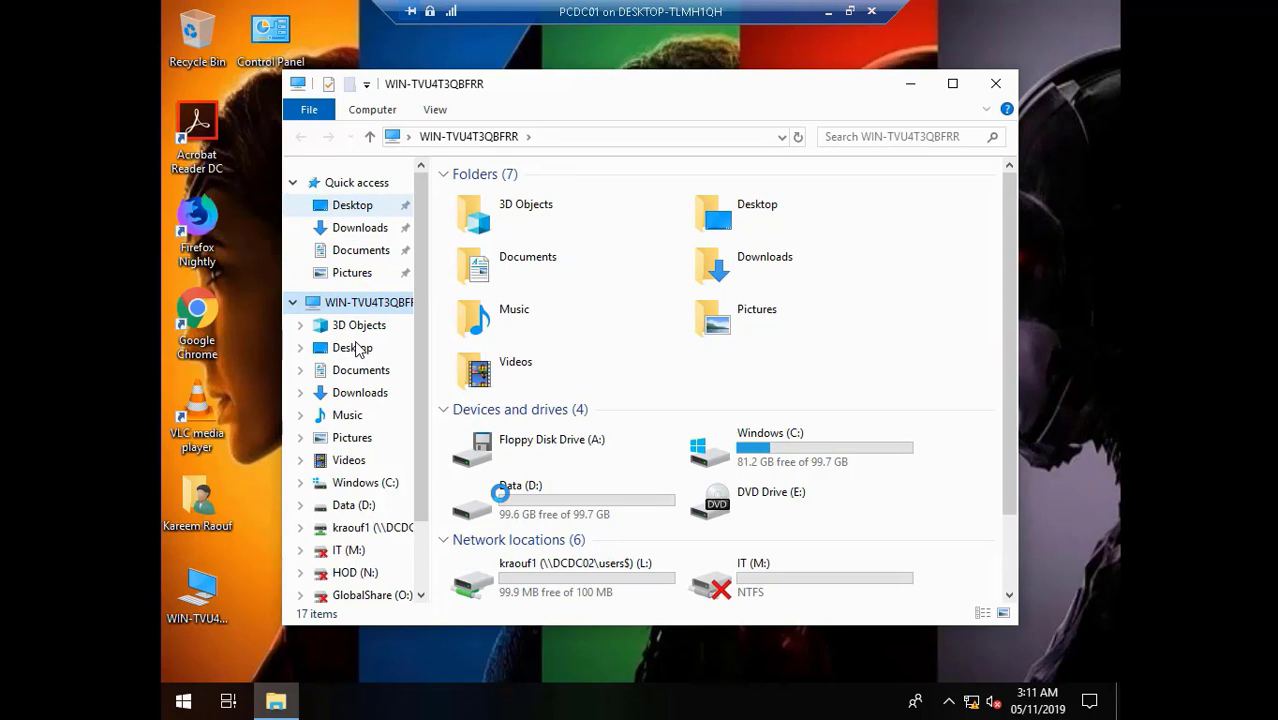
{"action": "key", "text": "shift+F10"}
{"action": "left_click", "coordinate": [502, 530]}
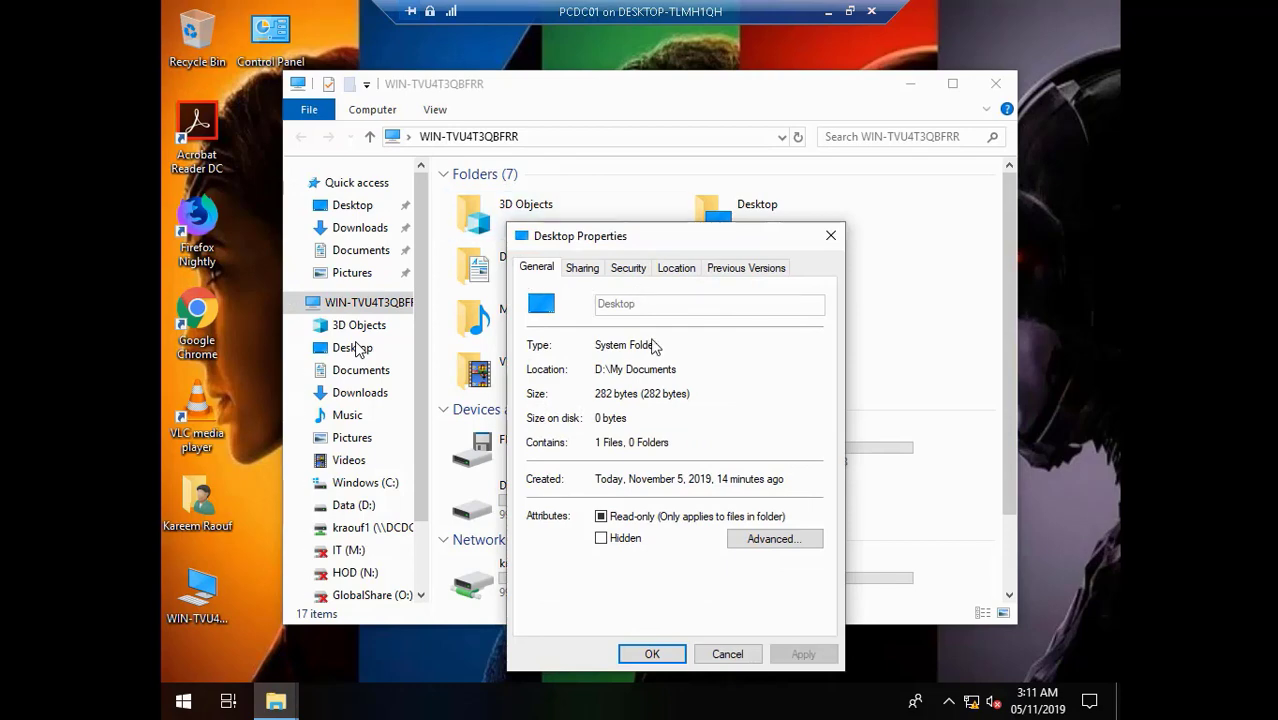
{"action": "left_click", "coordinate": [675, 268]}
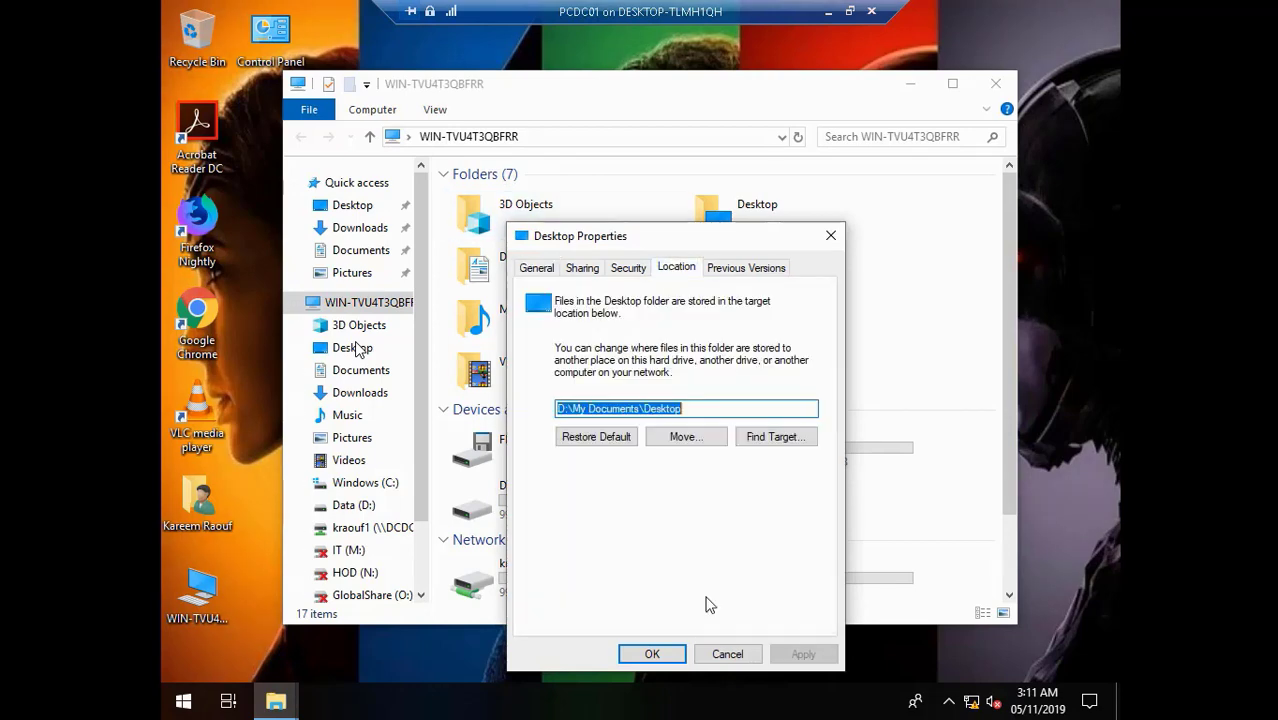
{"action": "left_click", "coordinate": [727, 654]}
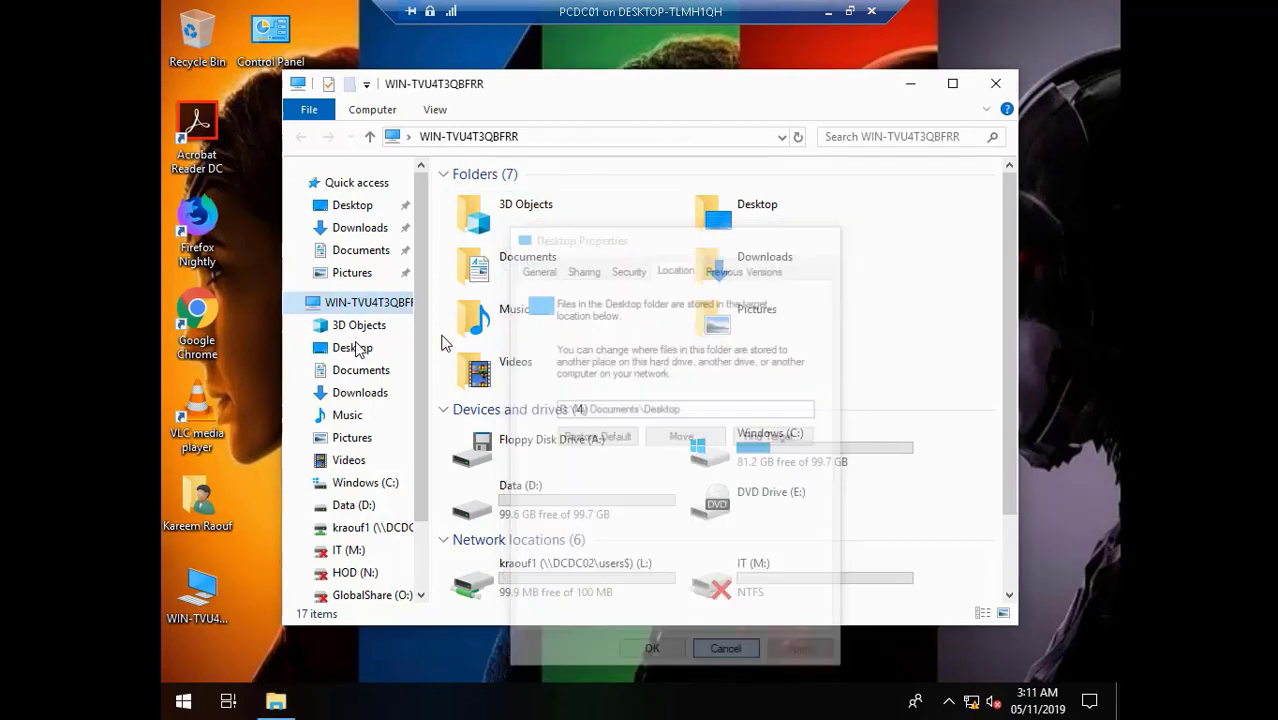
{"action": "right_click", "coordinate": [347, 228]}
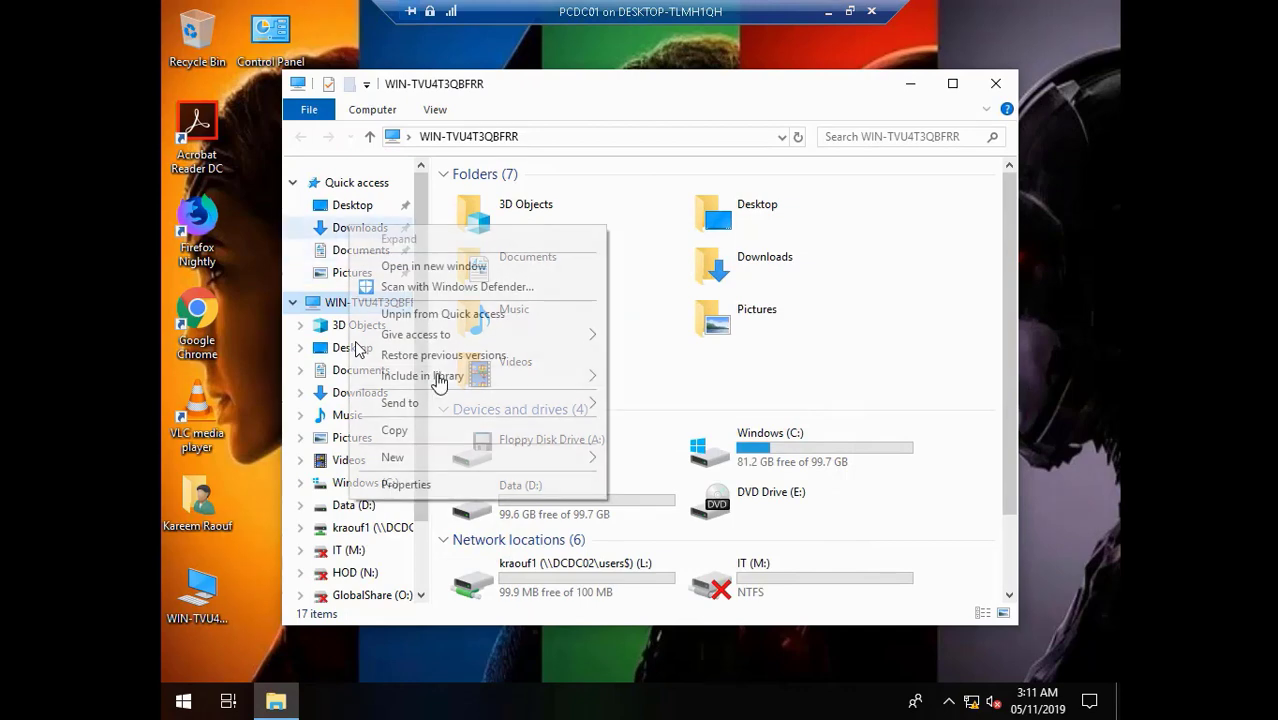
{"action": "left_click", "coordinate": [456, 484]}
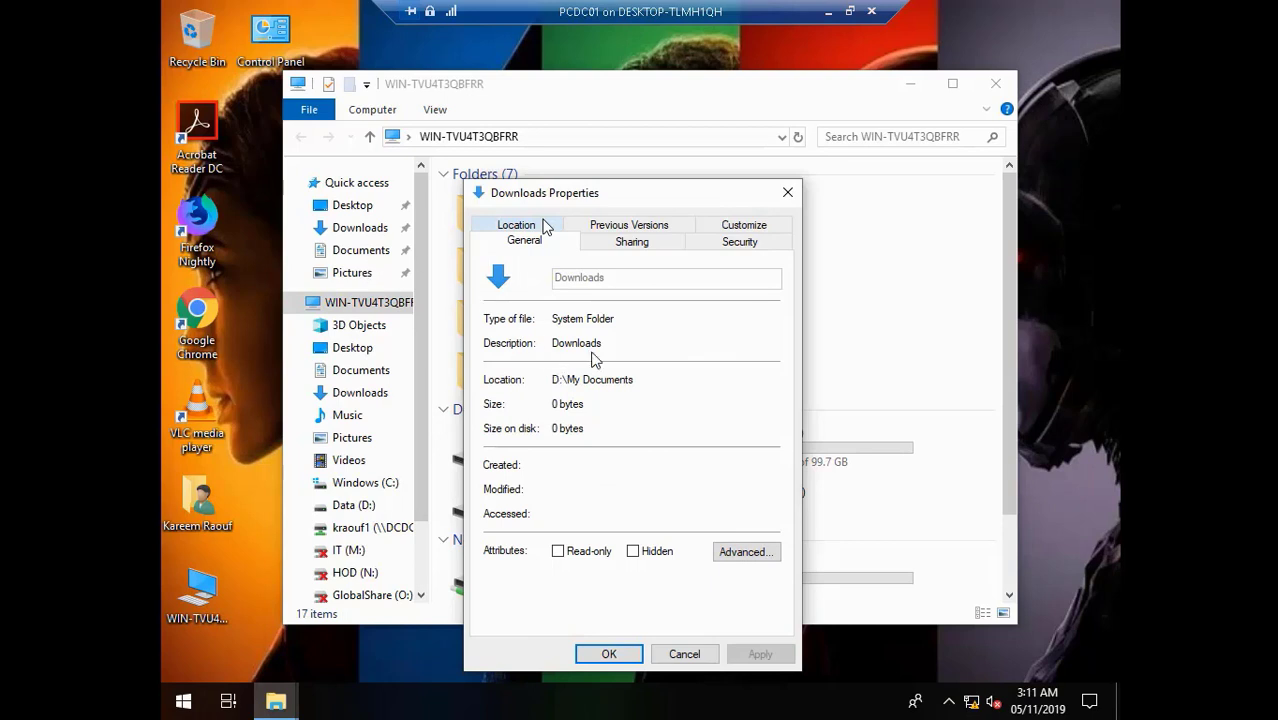
{"action": "left_click", "coordinate": [16, 680]}
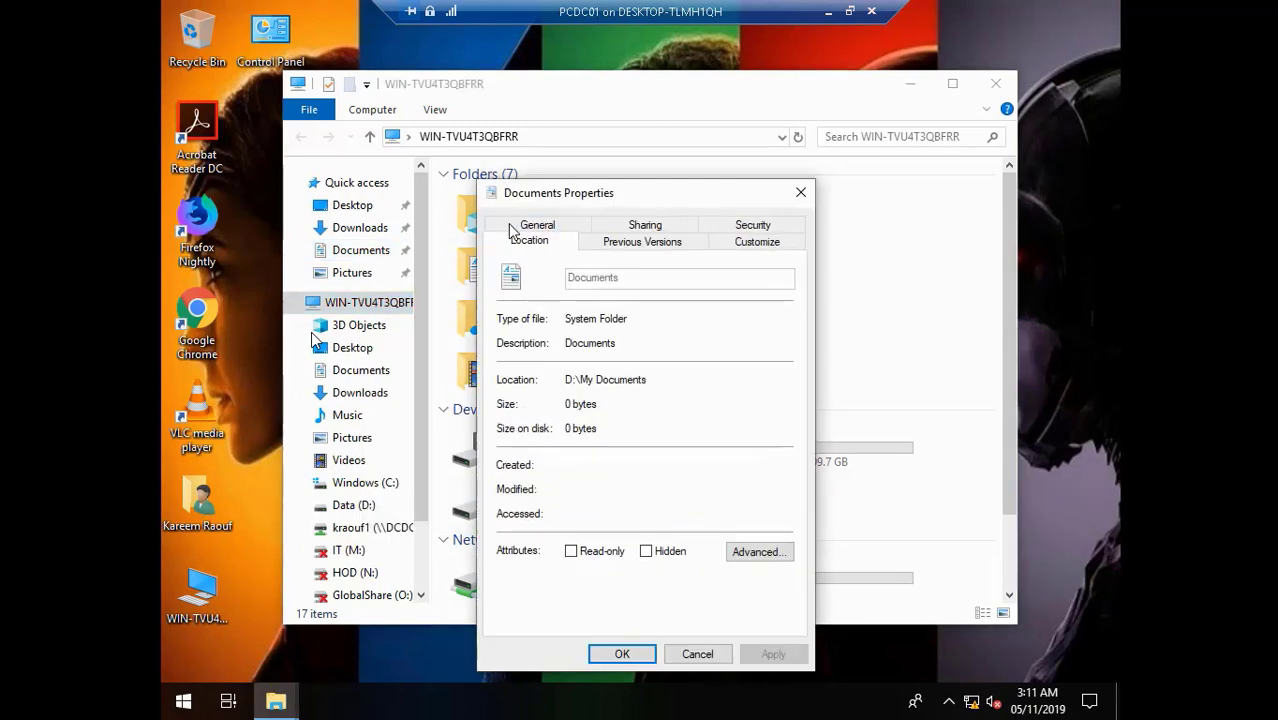
{"action": "left_click", "coordinate": [697, 654]}
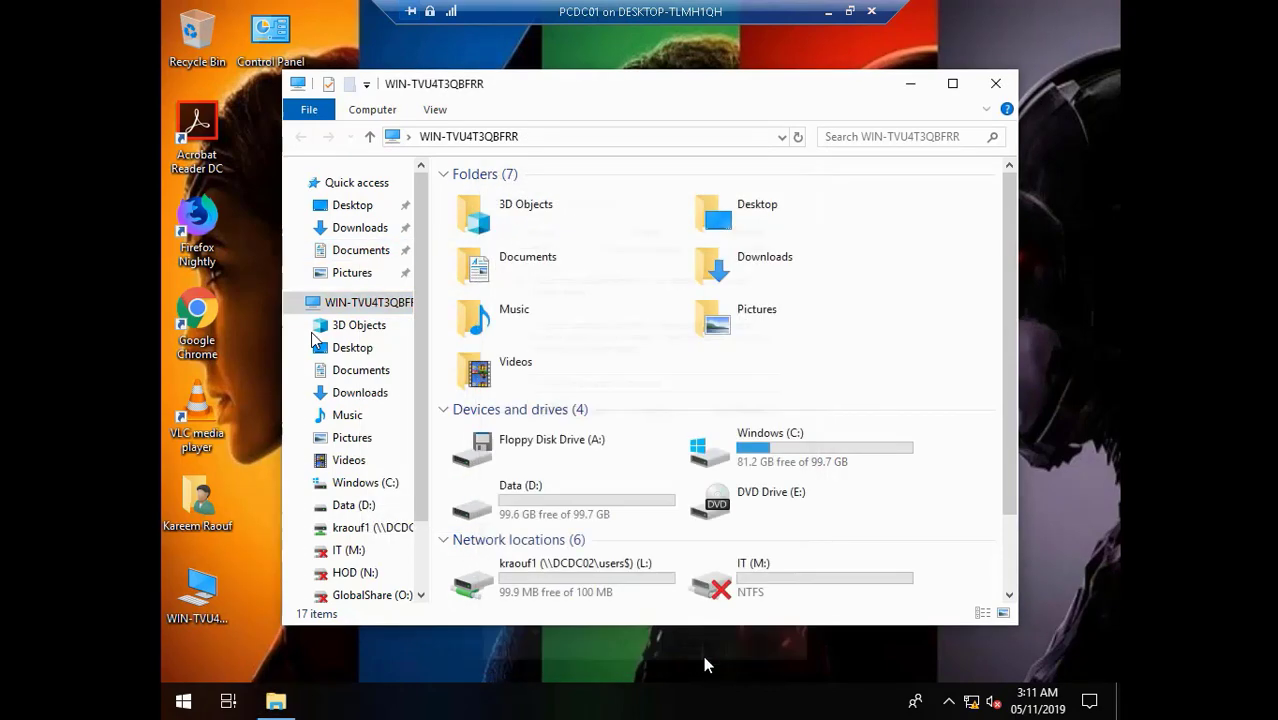
{"action": "right_click", "coordinate": [351, 277]}
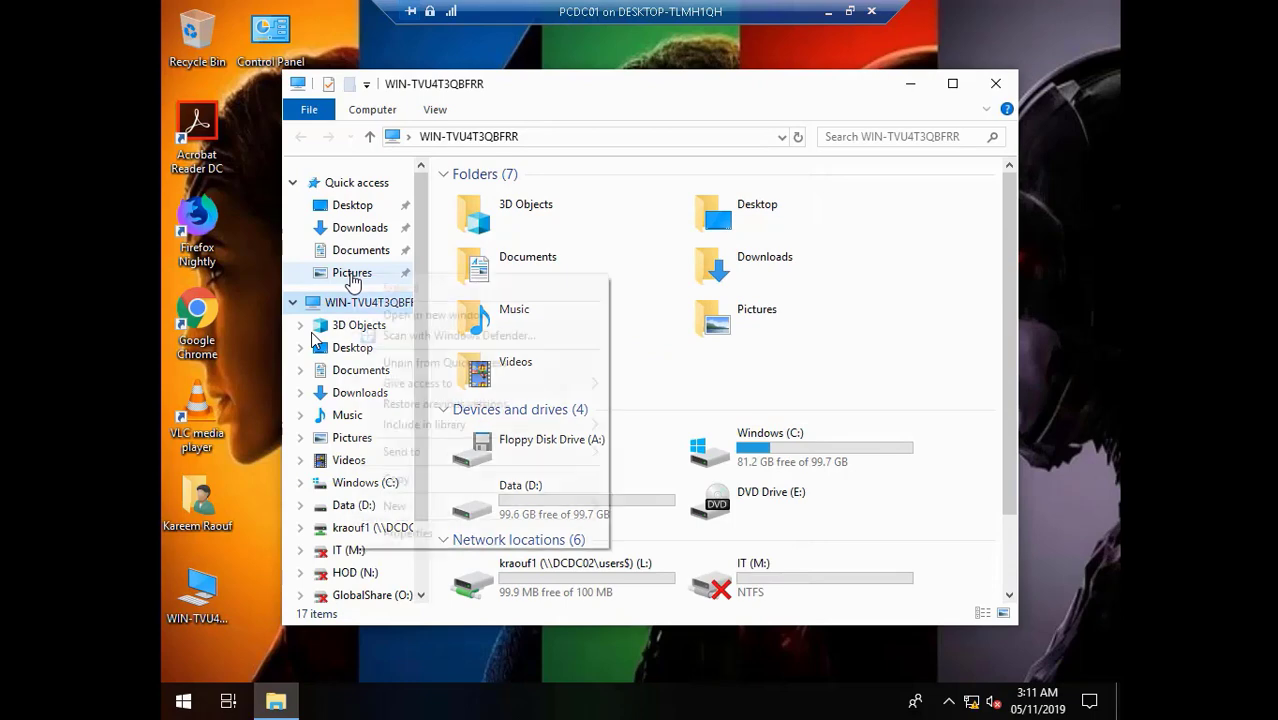
{"action": "left_click", "coordinate": [461, 536]}
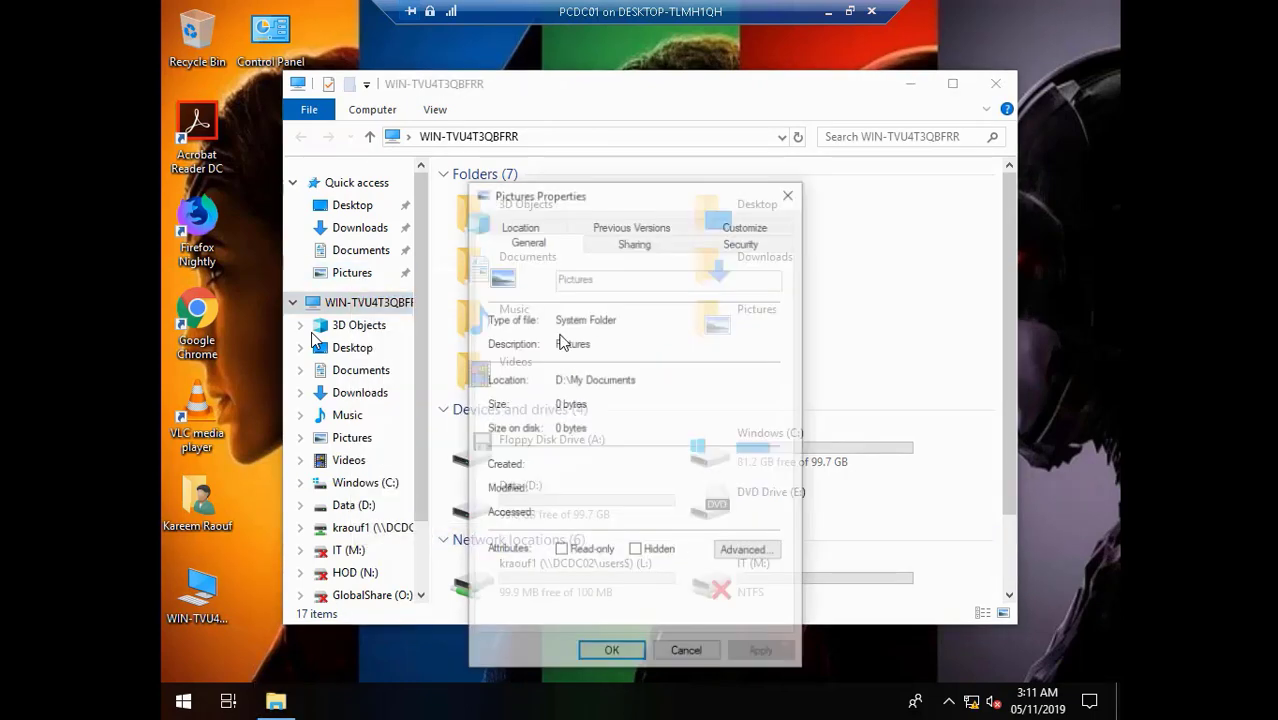
{"action": "left_click", "coordinate": [514, 226]}
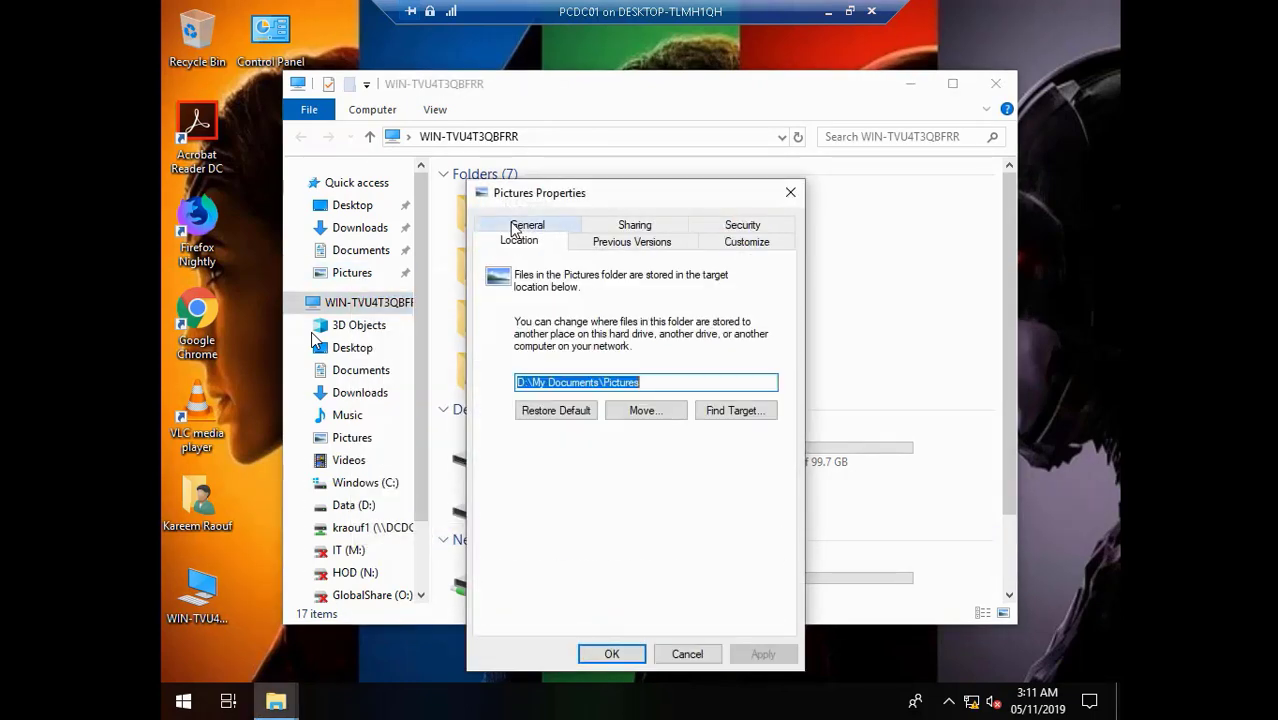
{"action": "left_click", "coordinate": [688, 654]}
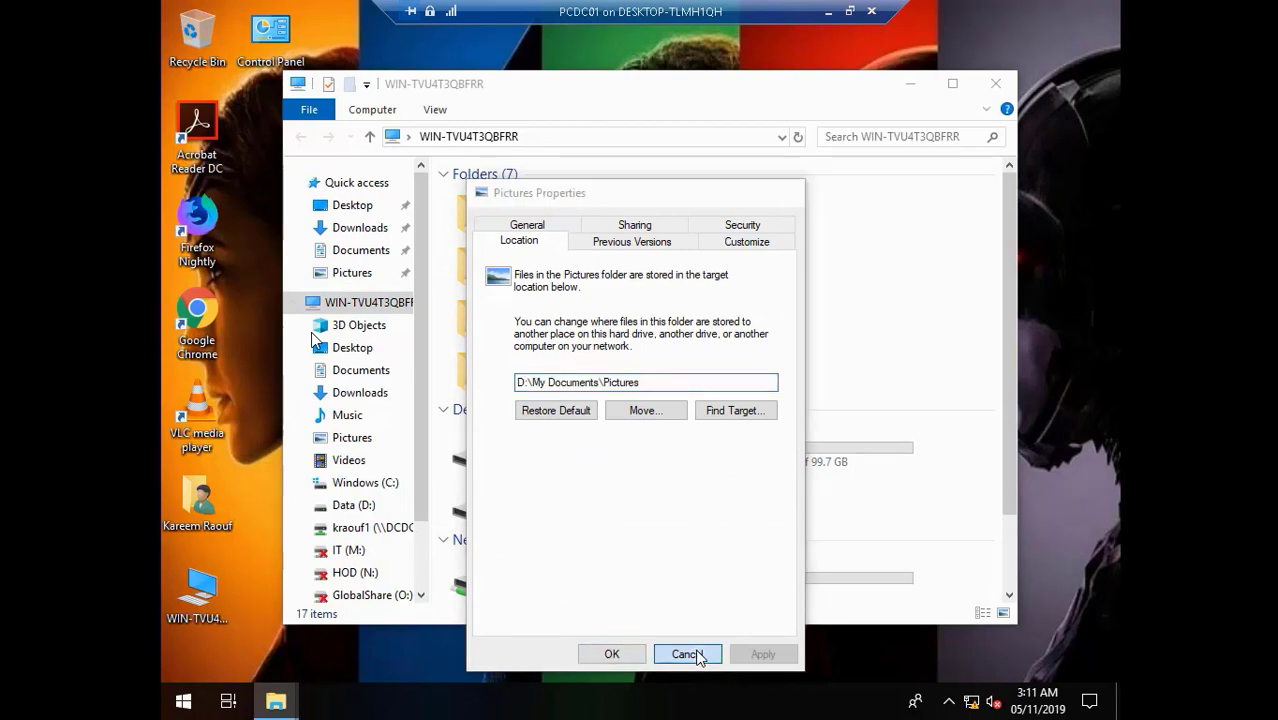
{"action": "right_click", "coordinate": [376, 461]}
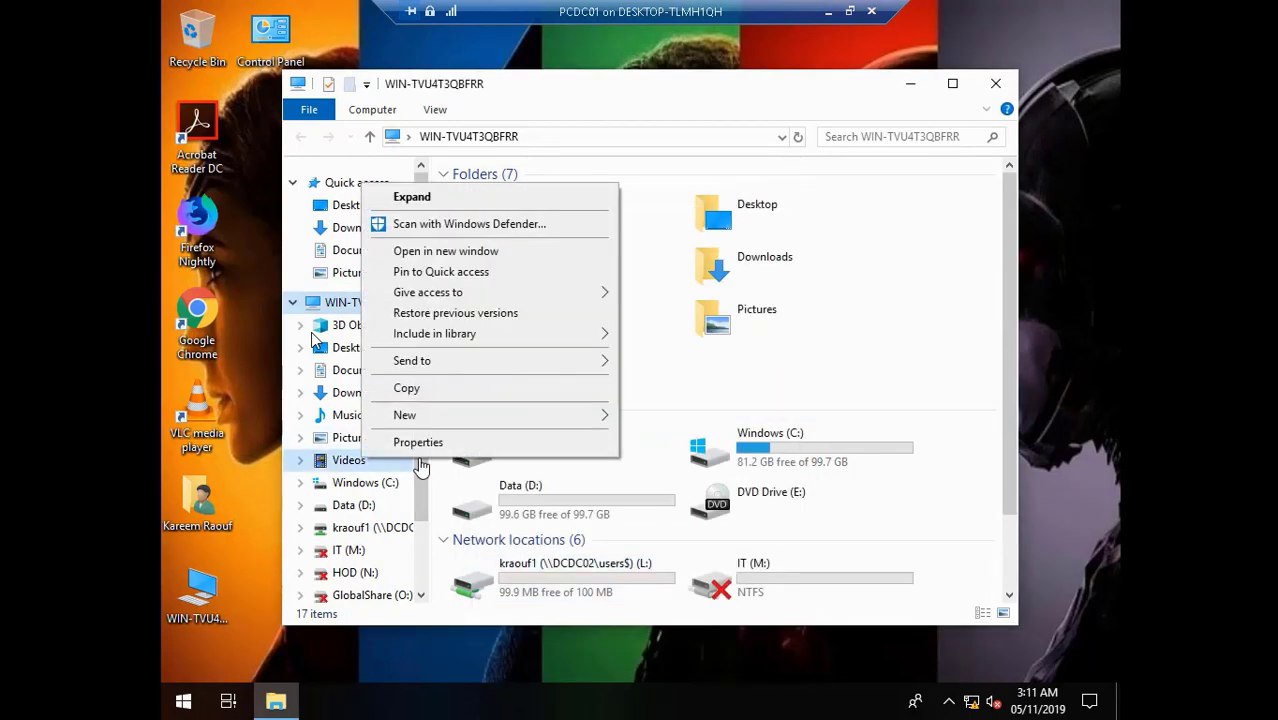
{"action": "left_click", "coordinate": [420, 442]}
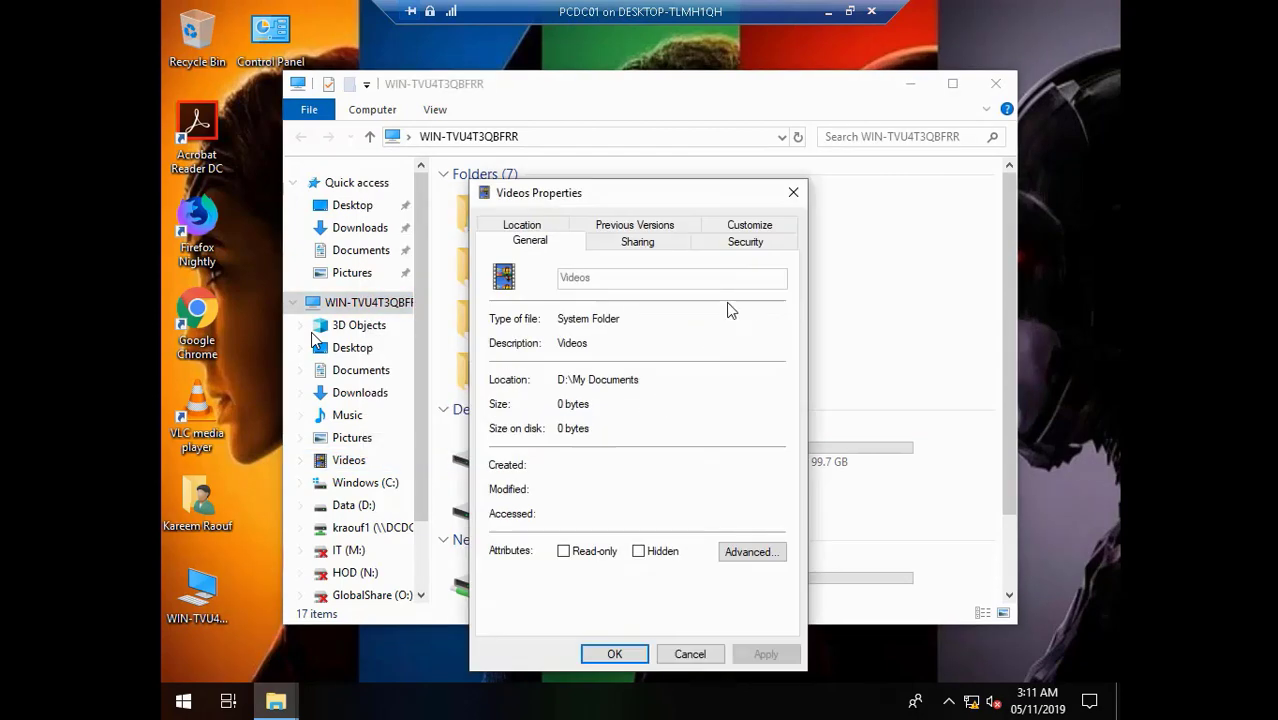
{"action": "left_click", "coordinate": [519, 227]}
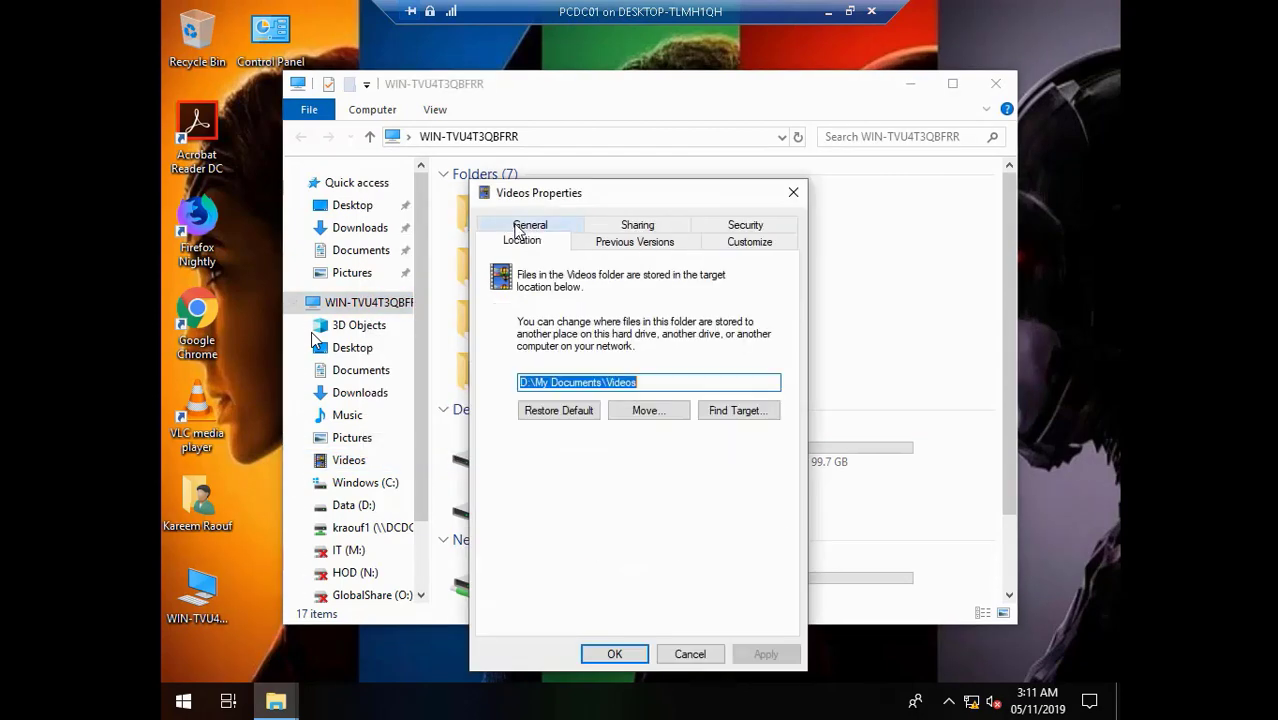
{"action": "left_click", "coordinate": [690, 654]}
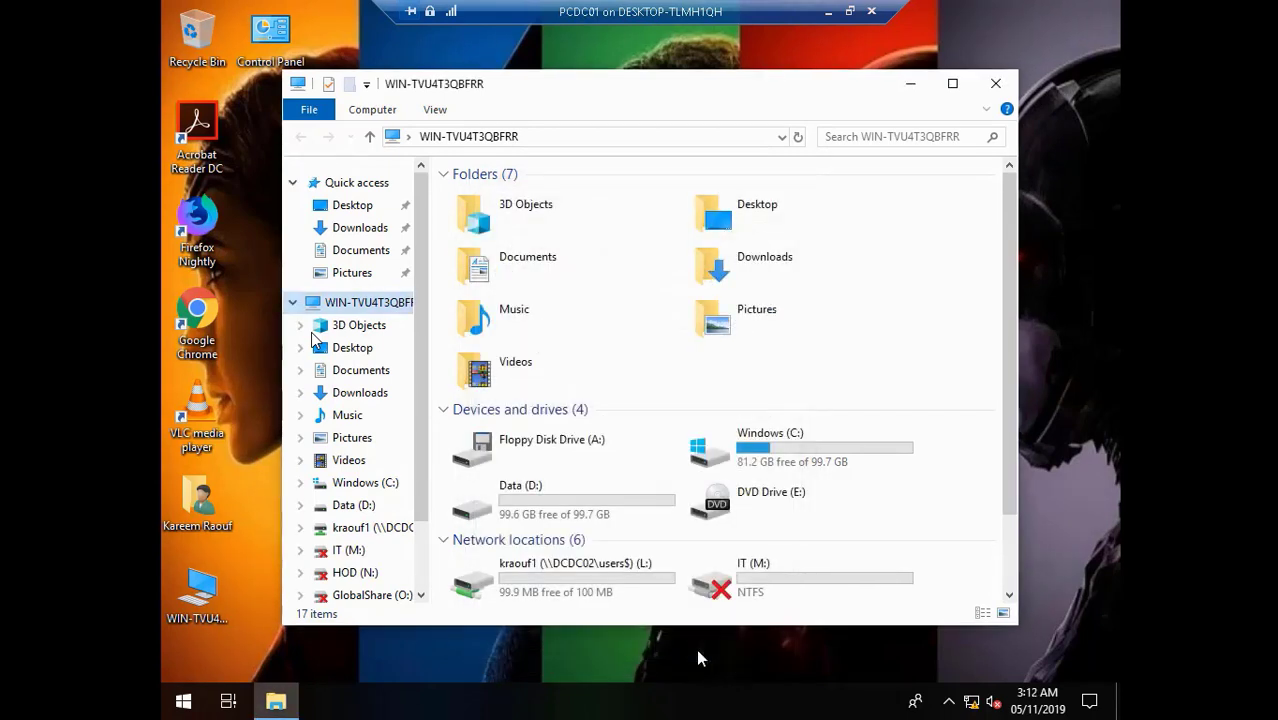
{"action": "left_click", "coordinate": [480, 510]}
{"action": "double_click", "coordinate": [480, 510]}
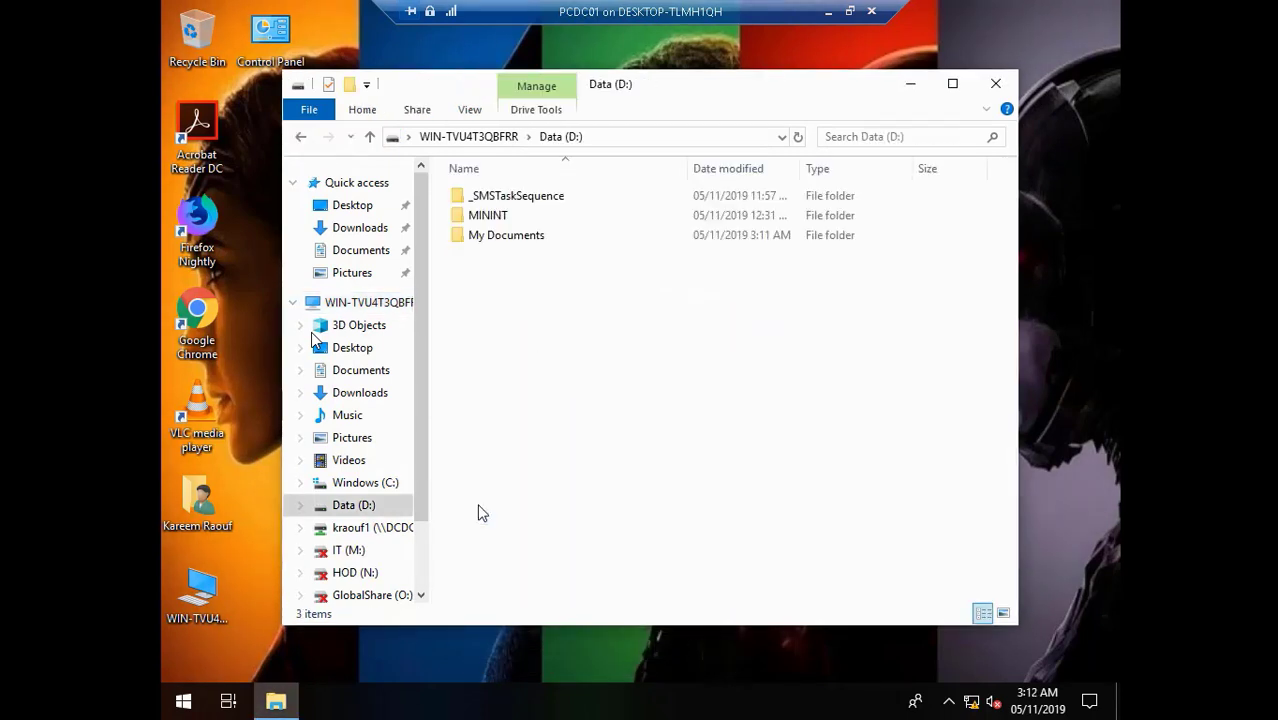
{"action": "left_click", "coordinate": [505, 241]}
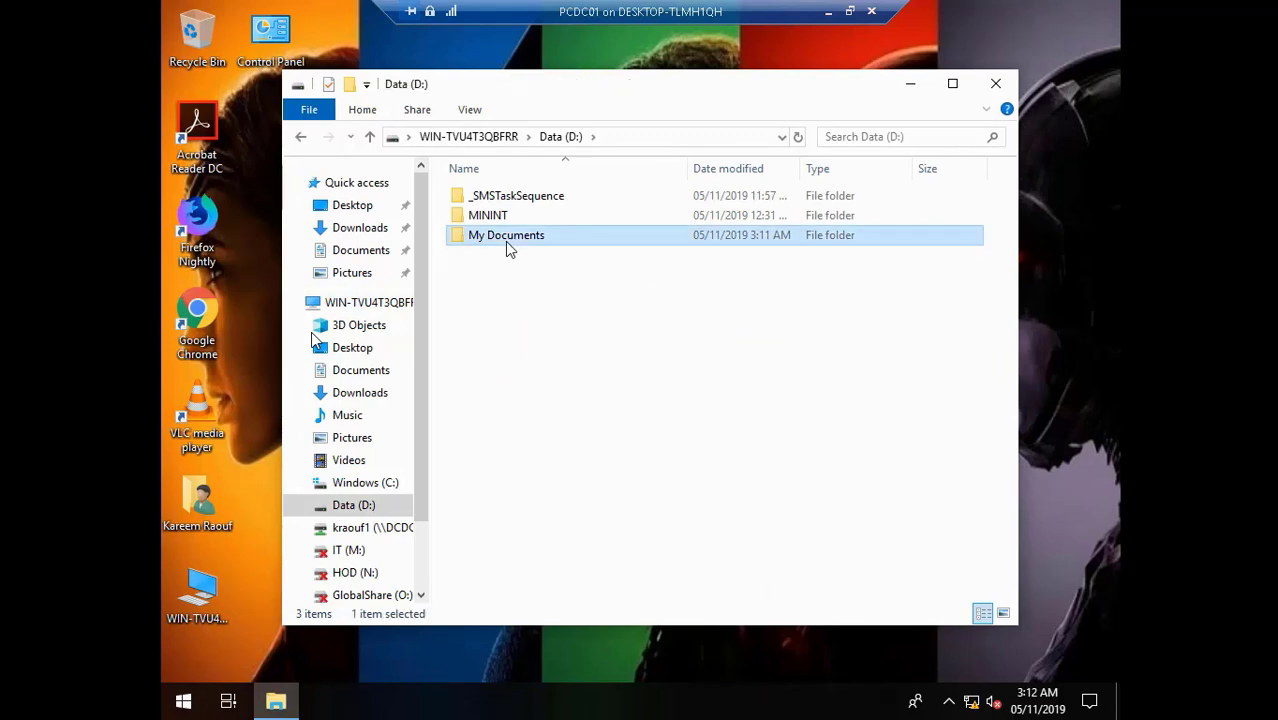
{"action": "double_click", "coordinate": [506, 240]}
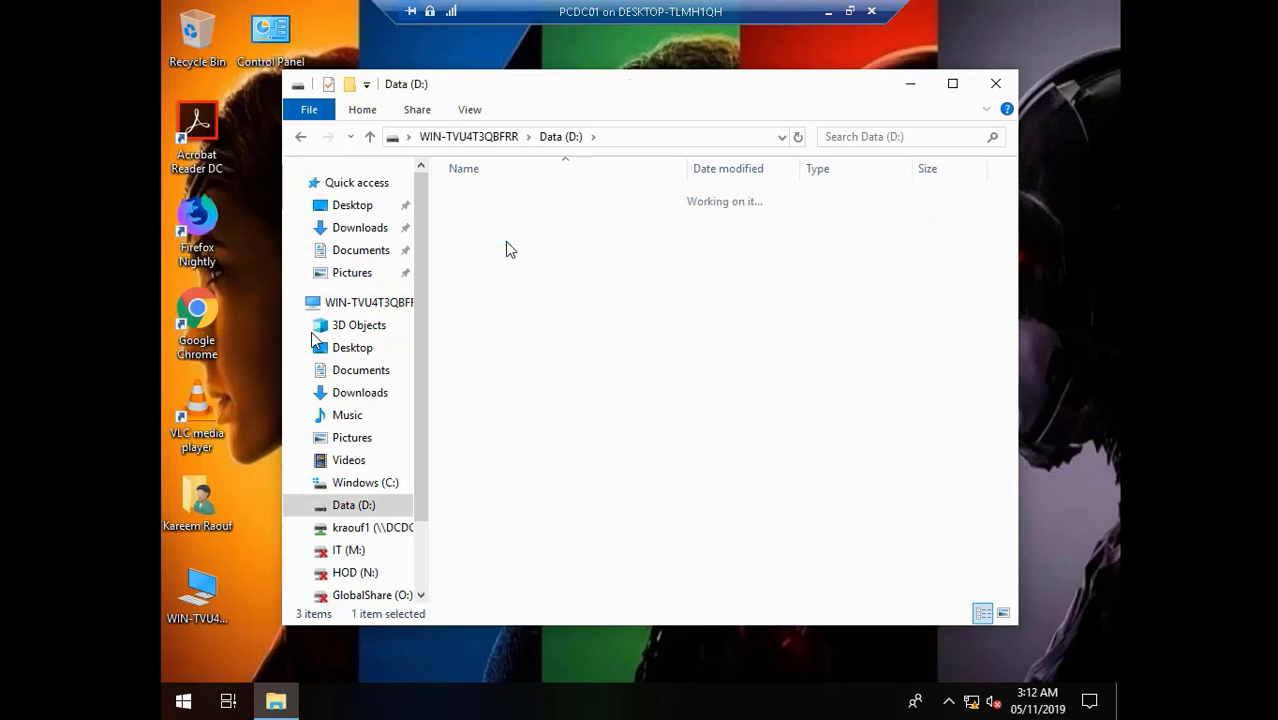
{"action": "left_click", "coordinate": [1010, 87]}
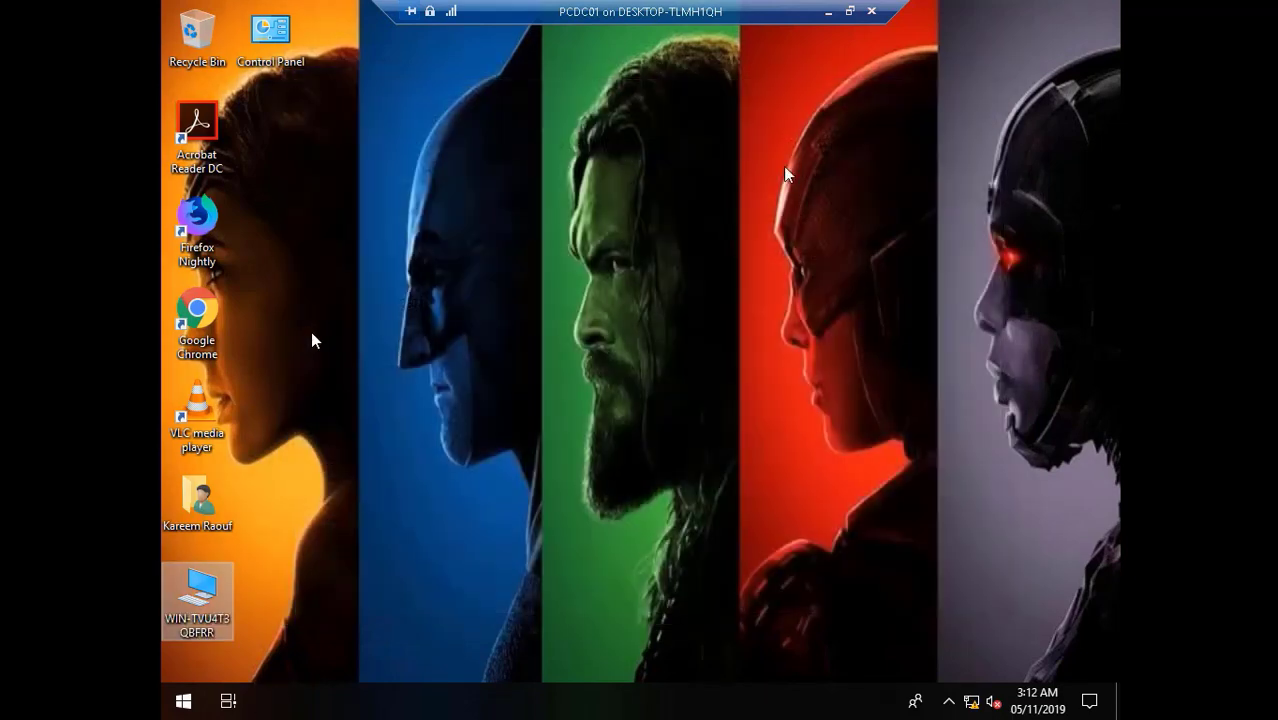
{"action": "left_click", "coordinate": [182, 701]}
- Restart PCDC01 from the Start menu's Shut Down options
{"action": "left_click", "coordinate": [758, 488]}
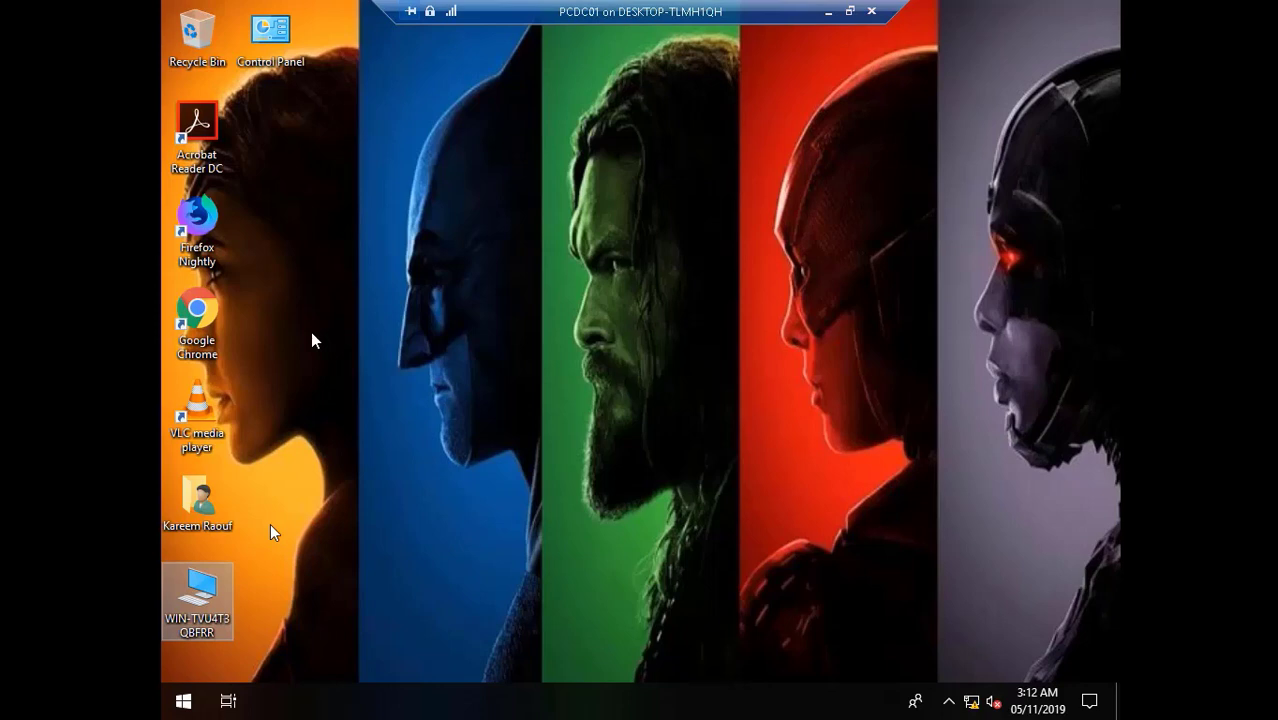
{"action": "left_click", "coordinate": [182, 701]}
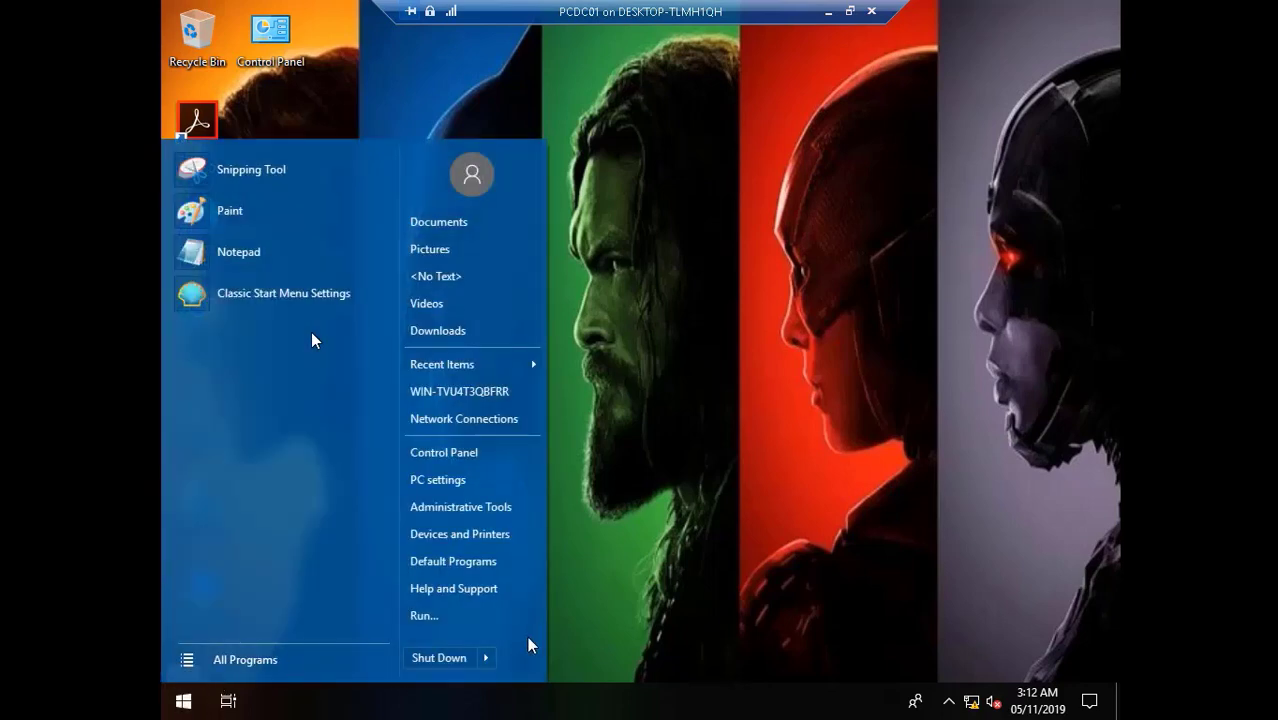
{"action": "mouse_move", "coordinate": [490, 664]}
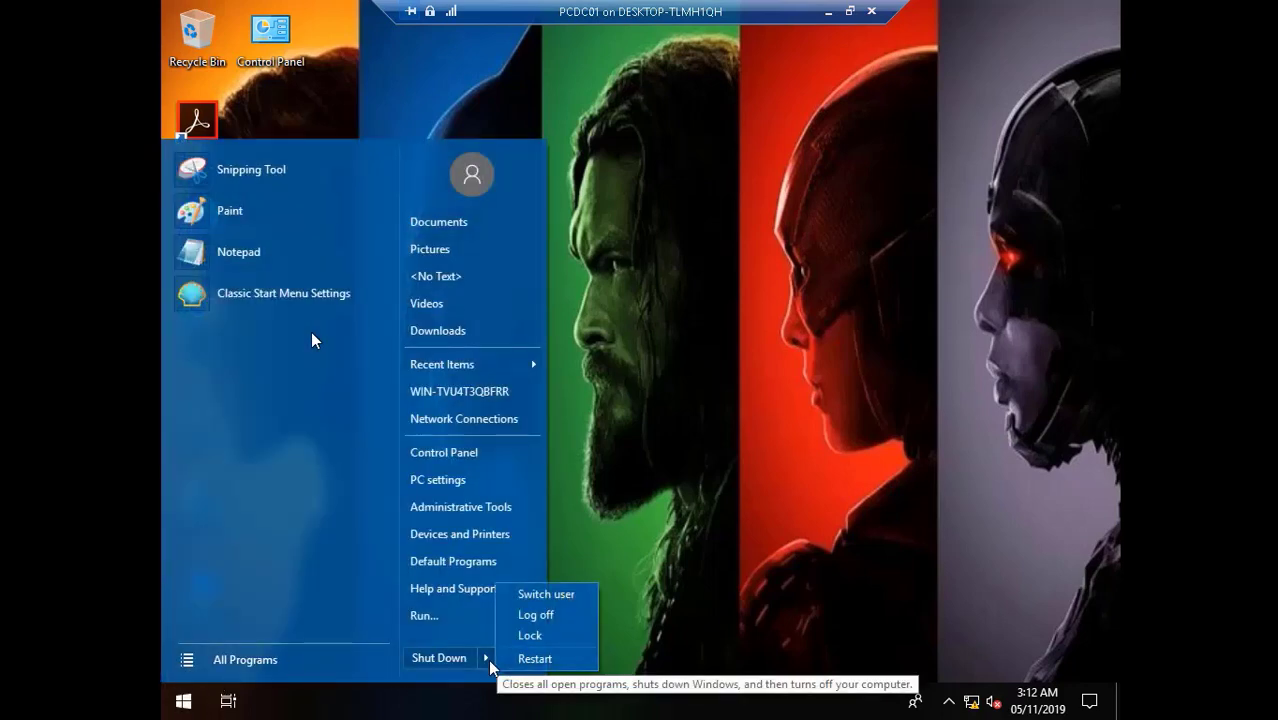
{"action": "left_click", "coordinate": [551, 658]}
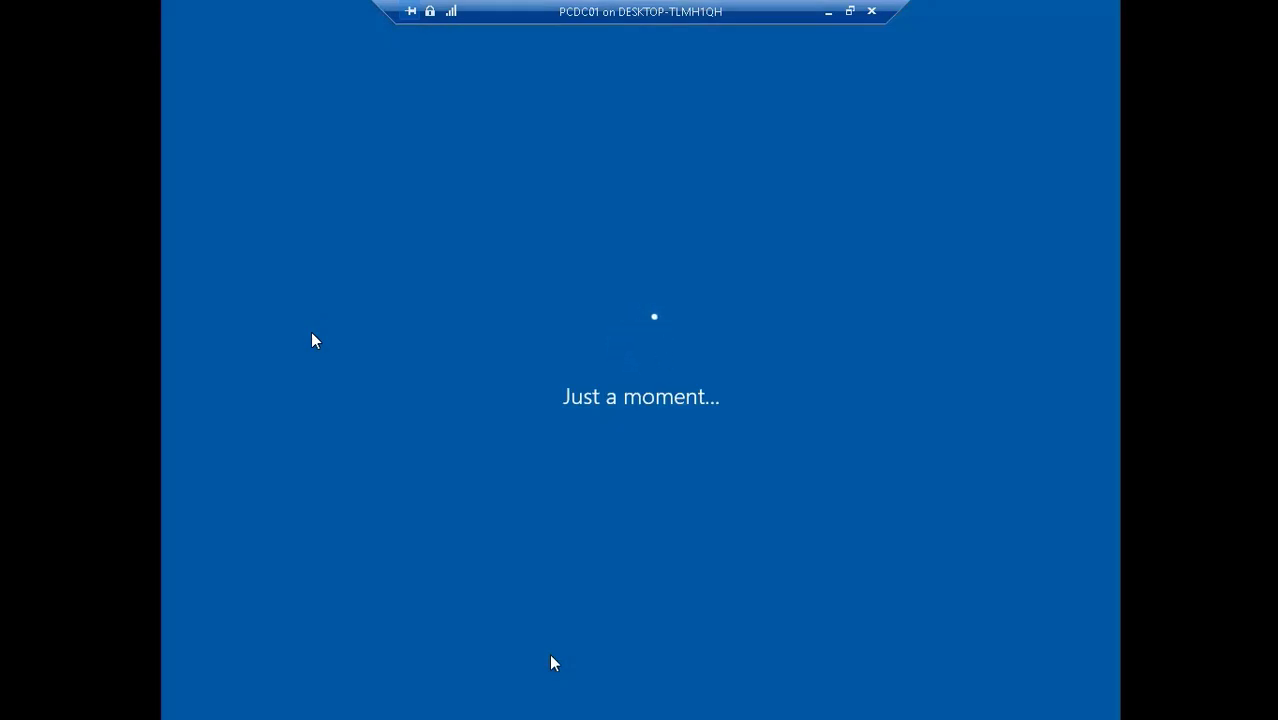
- Advance through the reboot and sign-in to PCDC01's desktop with no open windows
{"action": "mouse_move", "coordinate": [998, 683]}
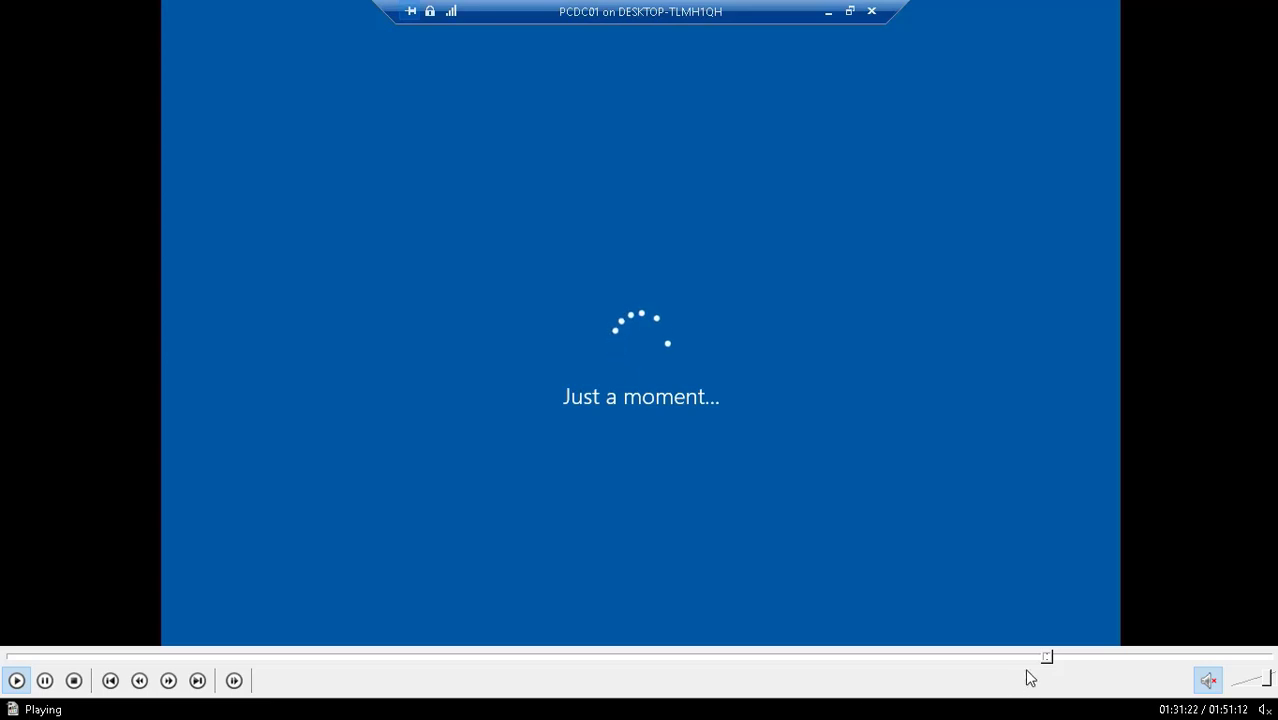
{"action": "left_click", "coordinate": [1056, 660]}
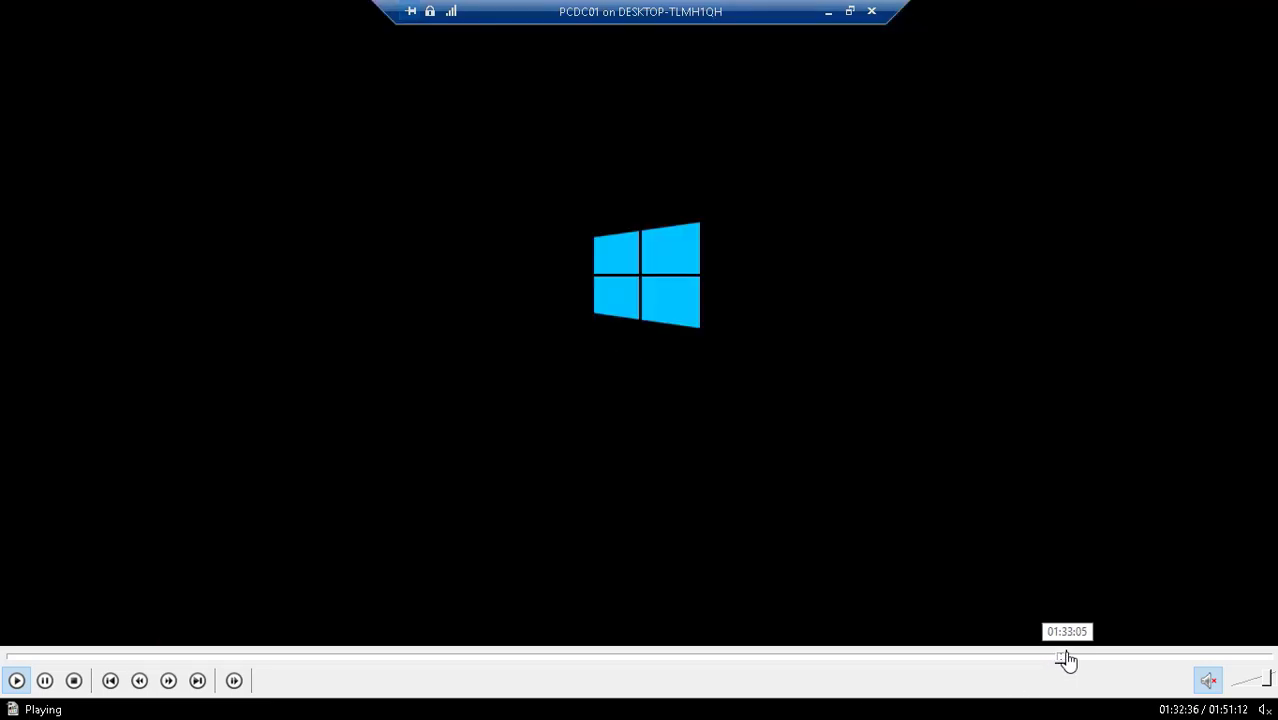
{"action": "left_click", "coordinate": [1067, 658]}
{"action": "left_click", "coordinate": [1082, 659]}
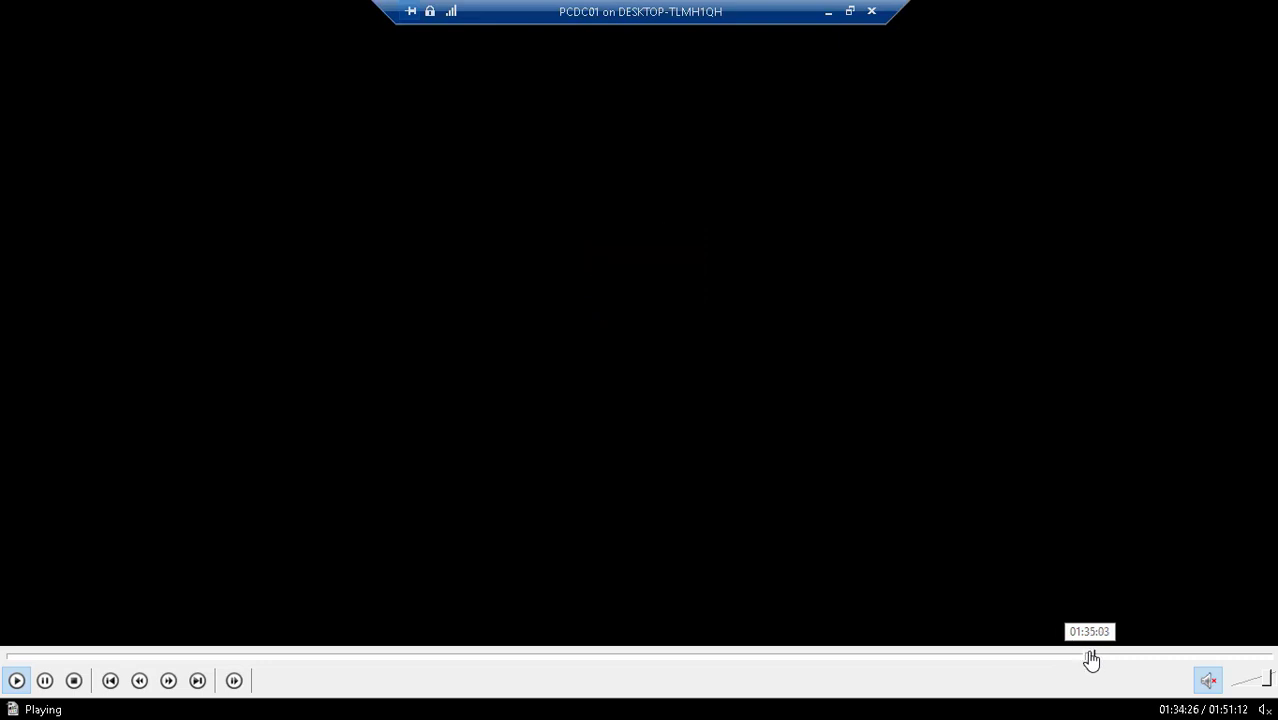
{"action": "left_click", "coordinate": [1090, 659]}
{"action": "left_click", "coordinate": [1102, 659]}
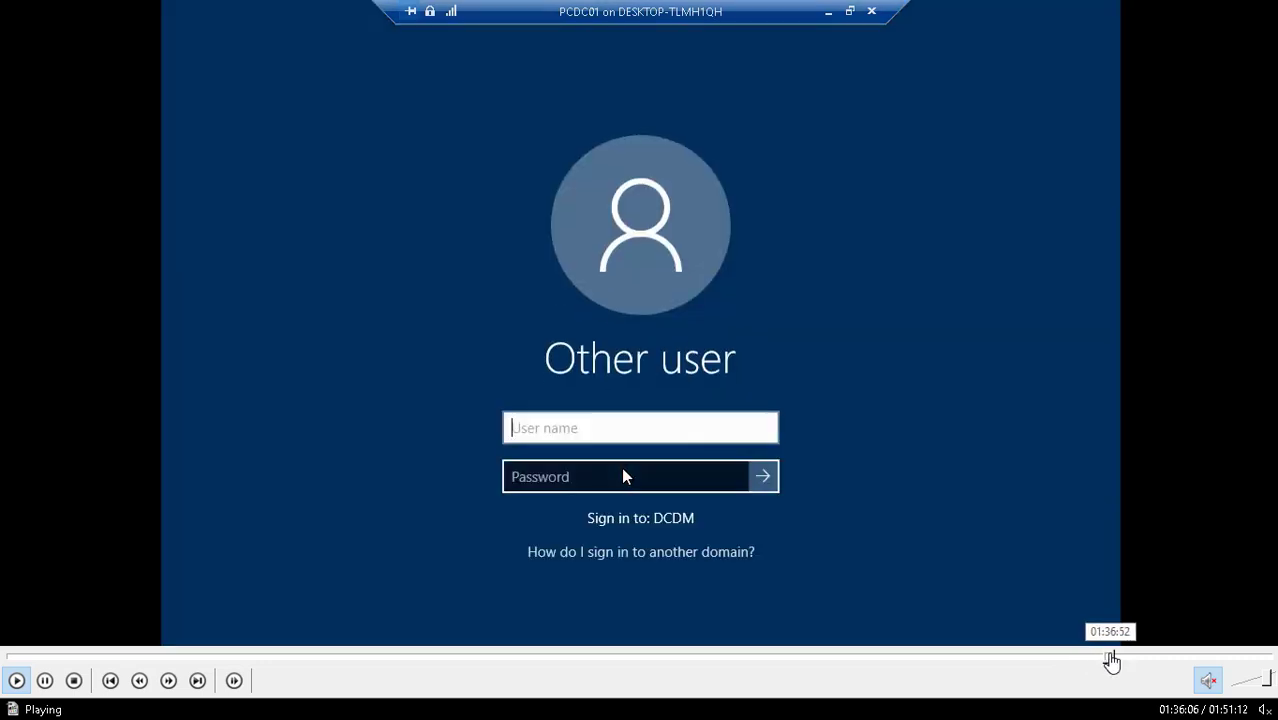
{"action": "left_click", "coordinate": [1111, 660]}
{"action": "left_click", "coordinate": [1118, 660]}
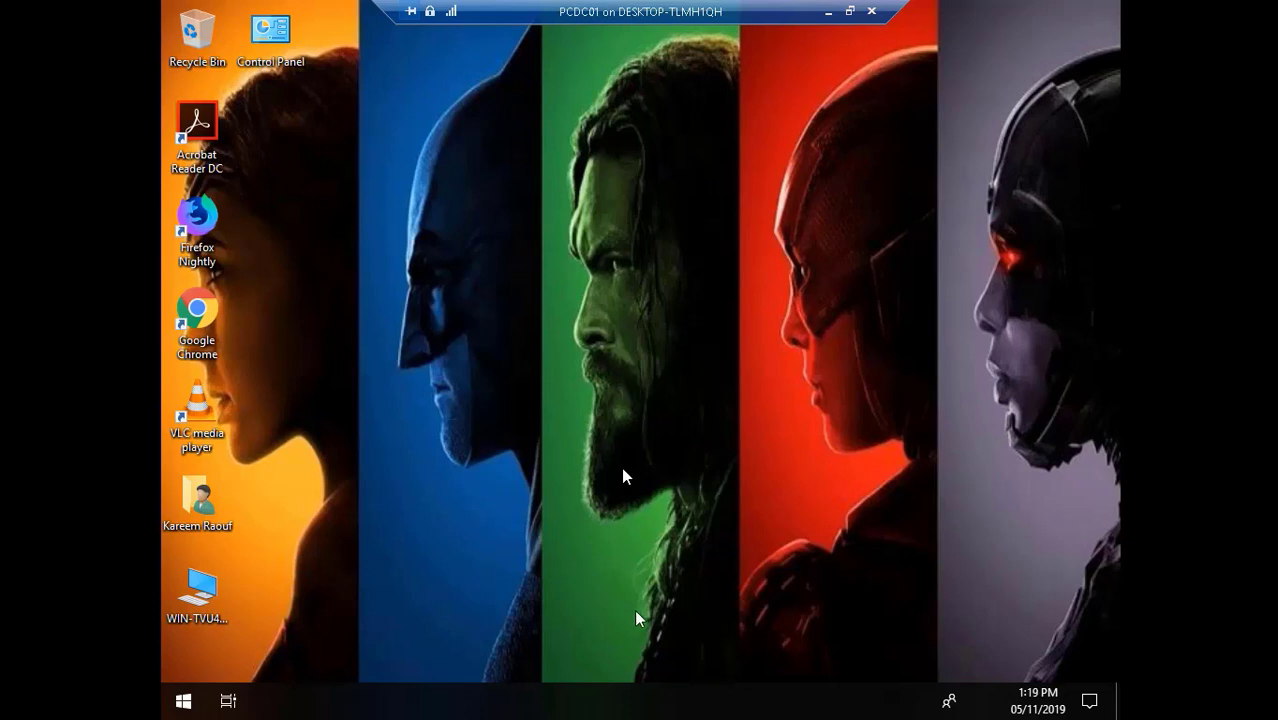
- Advance past the Installation Progress's Gather local only and Restore User State to the password prompt
{"action": "mouse_move", "coordinate": [815, 690]}
{"action": "mouse_move", "coordinate": [875, 713]}
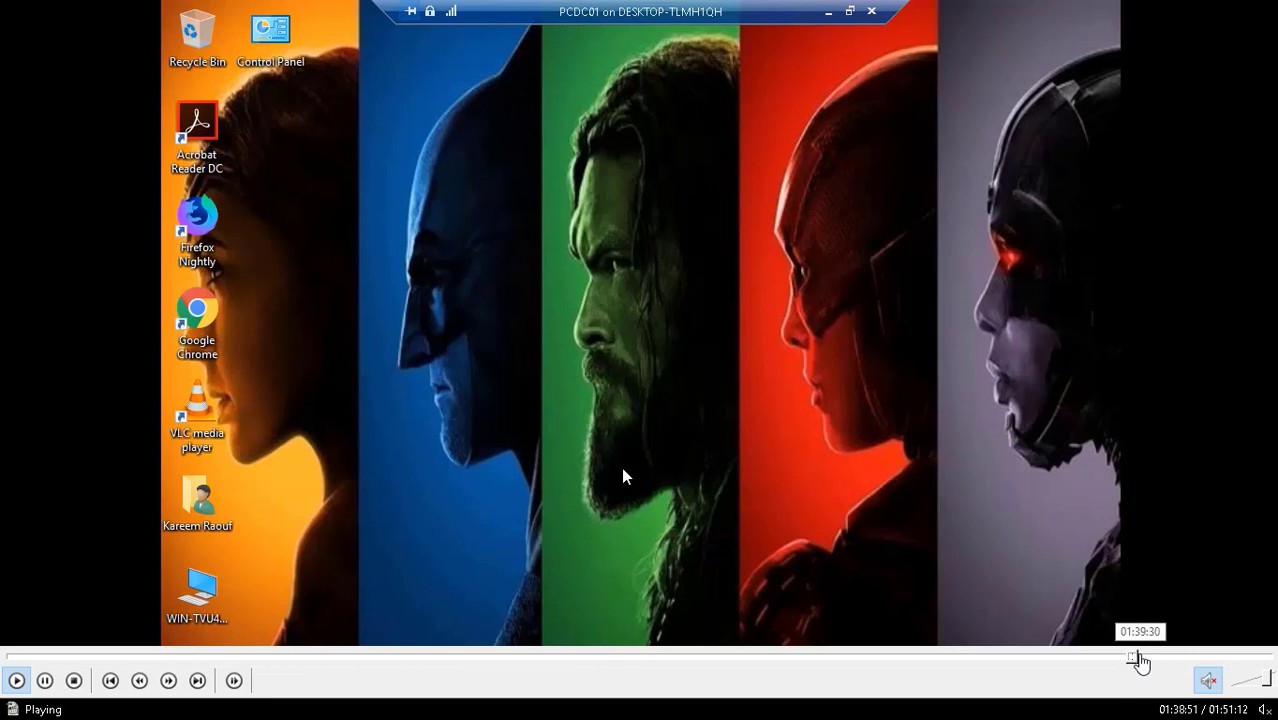
{"action": "left_click", "coordinate": [1141, 660]}
{"action": "left_click_drag", "start_coordinate": [1141, 660], "coordinate": [1160, 660]}
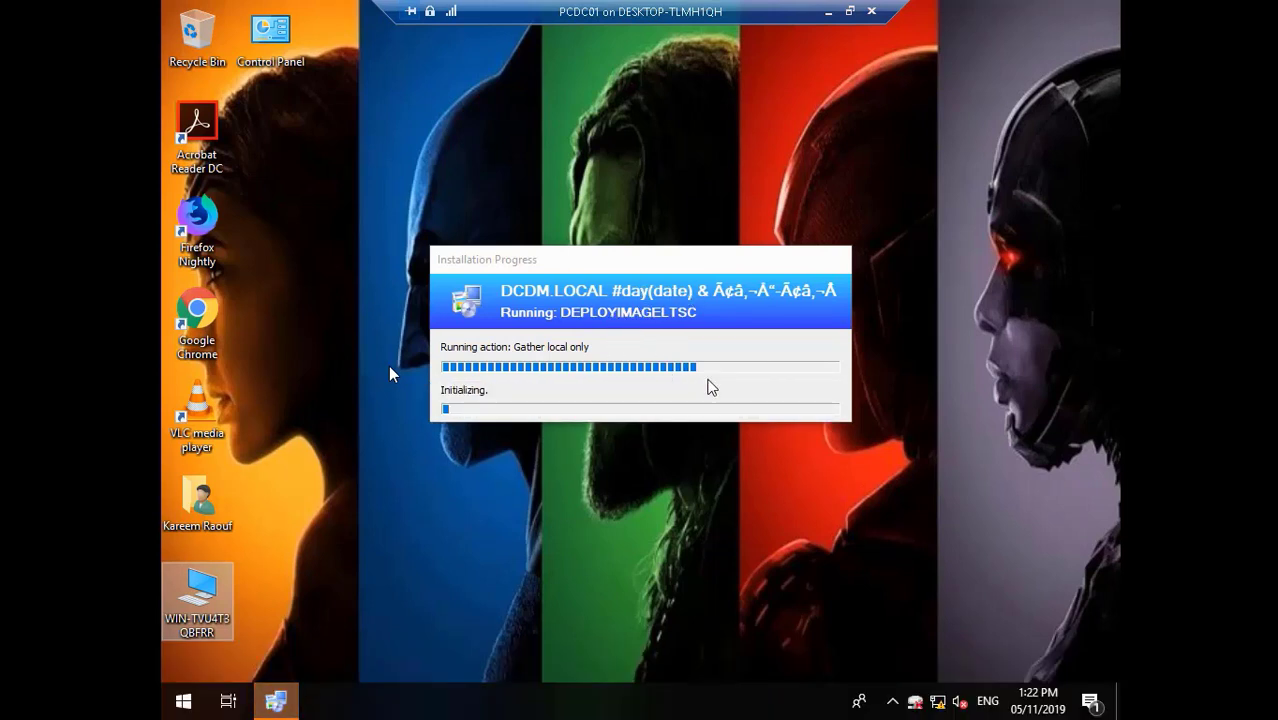
{"action": "mouse_move", "coordinate": [1136, 693]}
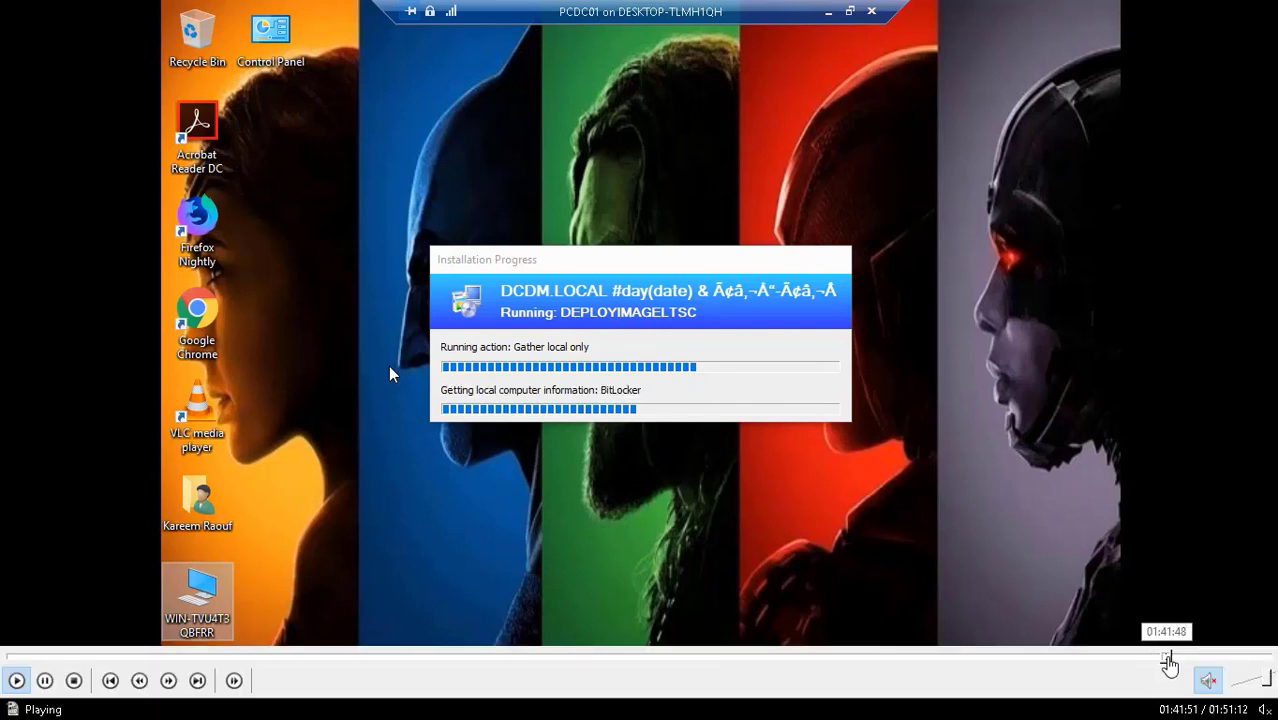
{"action": "left_click", "coordinate": [1173, 657]}
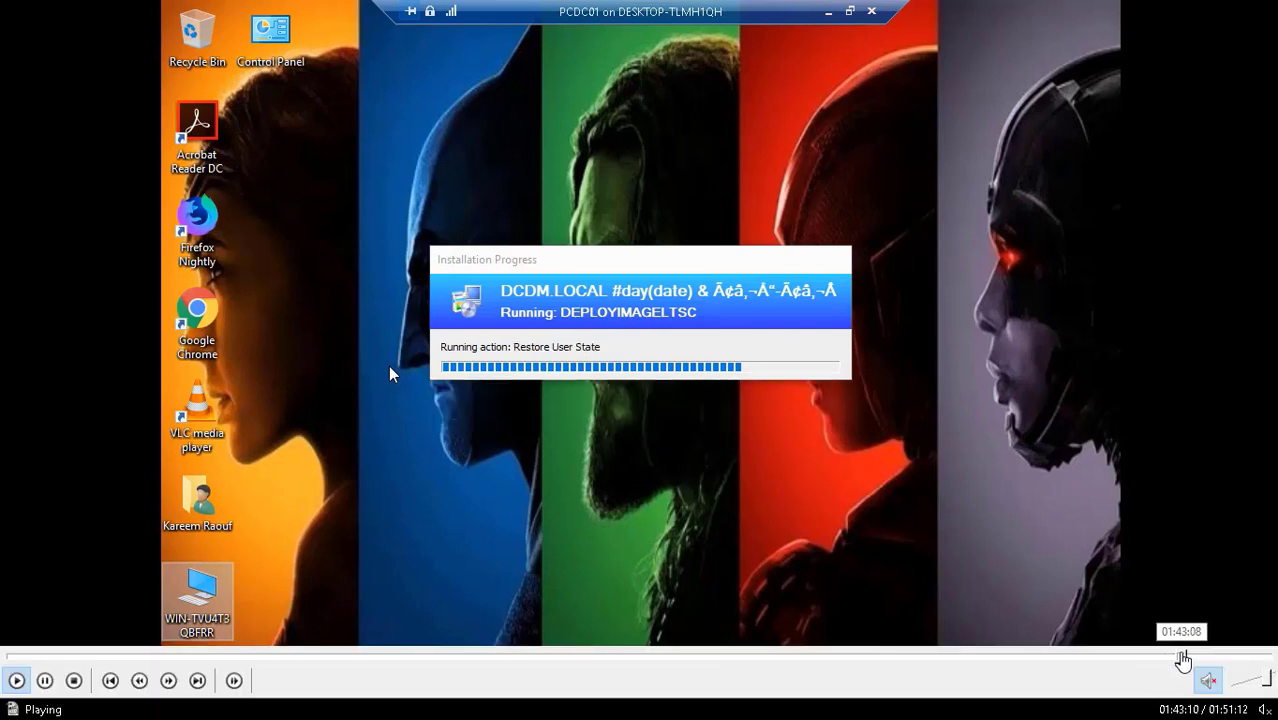
{"action": "left_click", "coordinate": [1189, 658]}
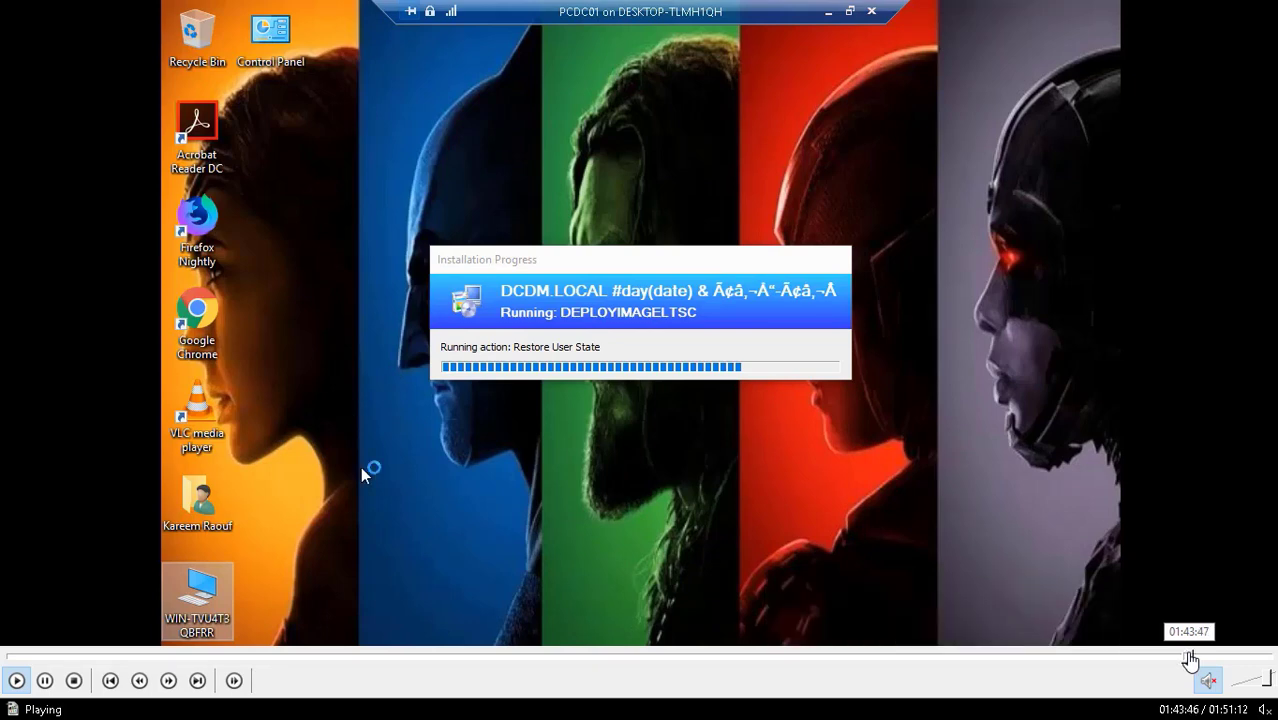
{"action": "left_click", "coordinate": [1194, 657]}
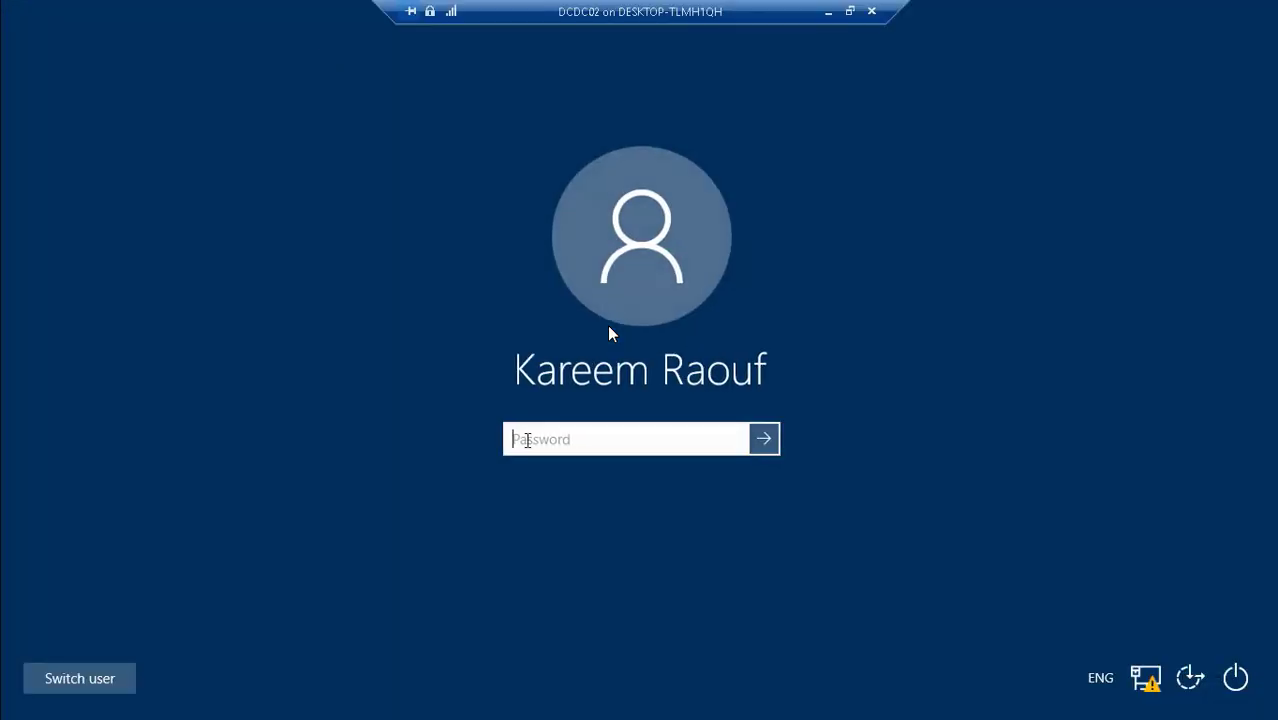
- Pause Video10.mp4 at 01:49:31 on the D: drive's My Documents folder, and pause the screen recording
{"action": "mouse_move", "coordinate": [297, 715]}
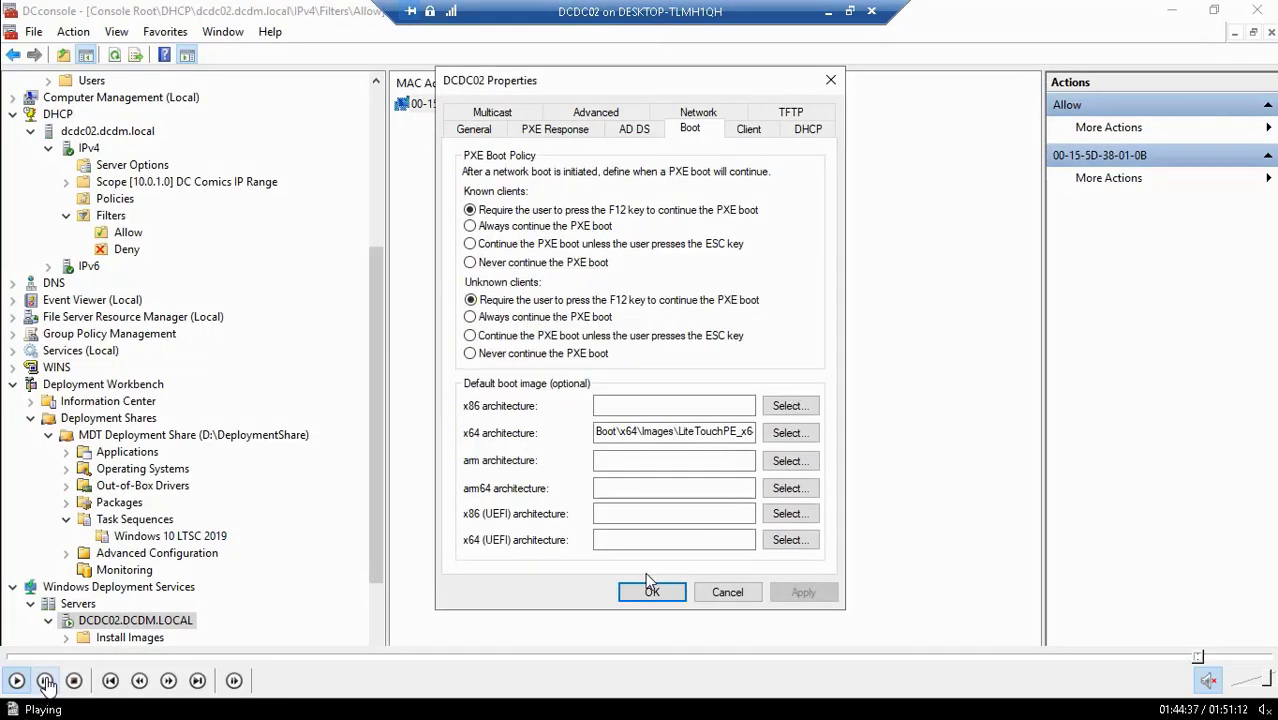
{"action": "key", "text": "Escape"}
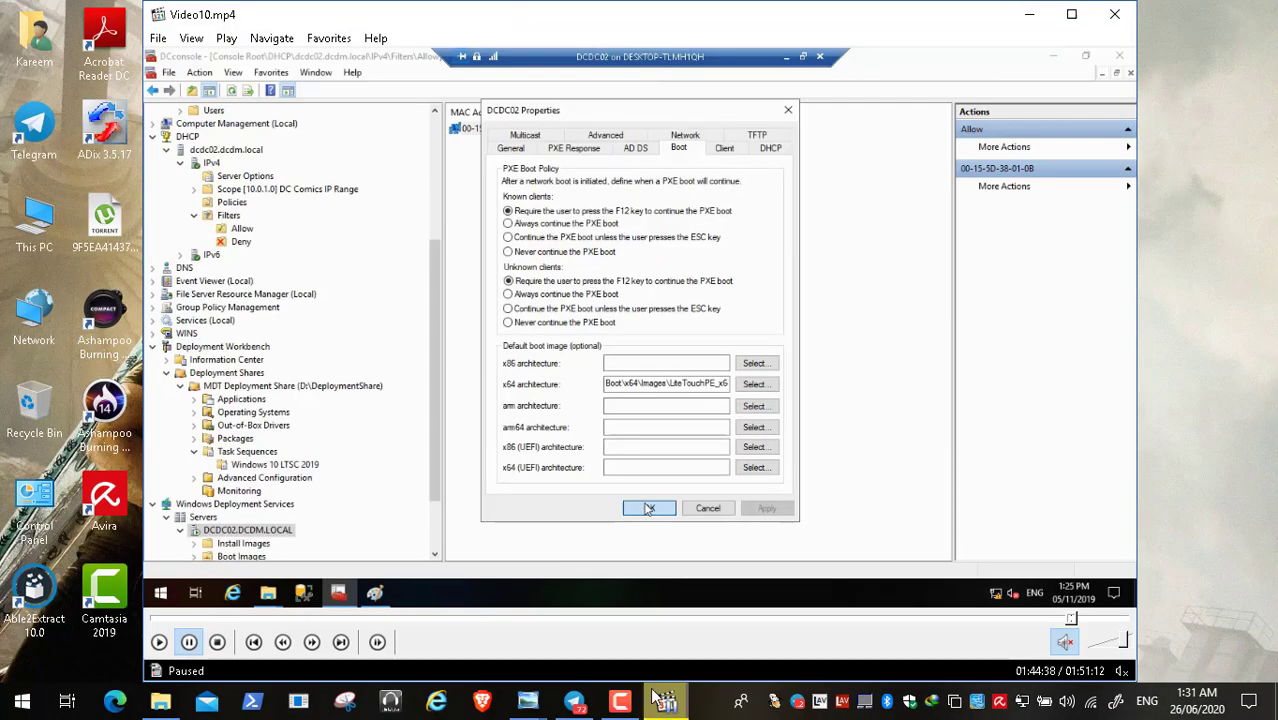
{"action": "left_click", "coordinate": [622, 706]}
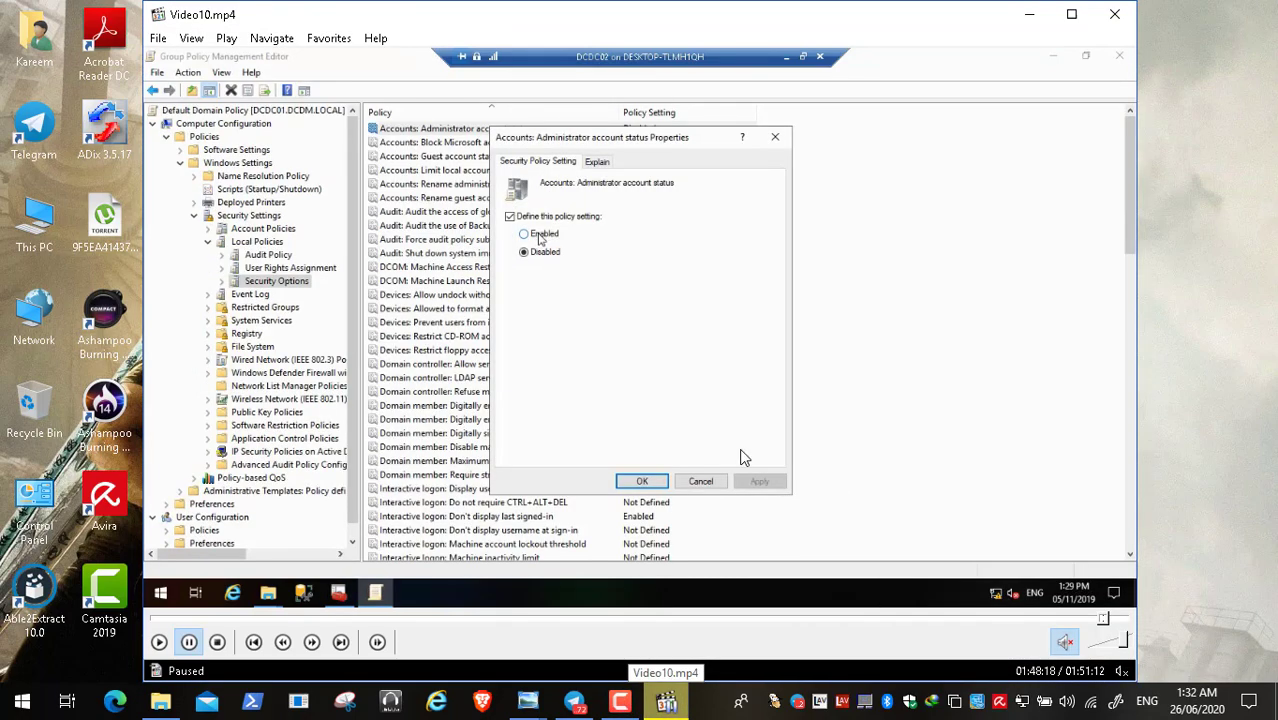
{"action": "double_click", "coordinate": [527, 394]}
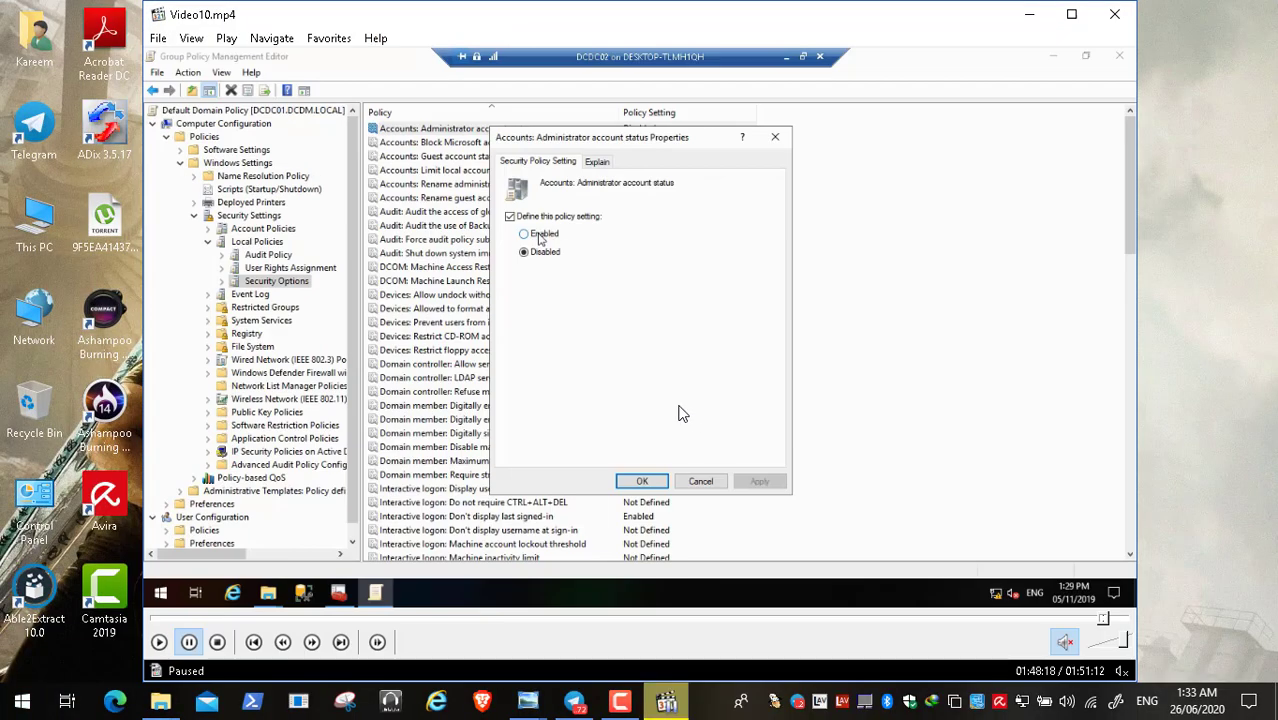
{"action": "left_click", "coordinate": [619, 697]}
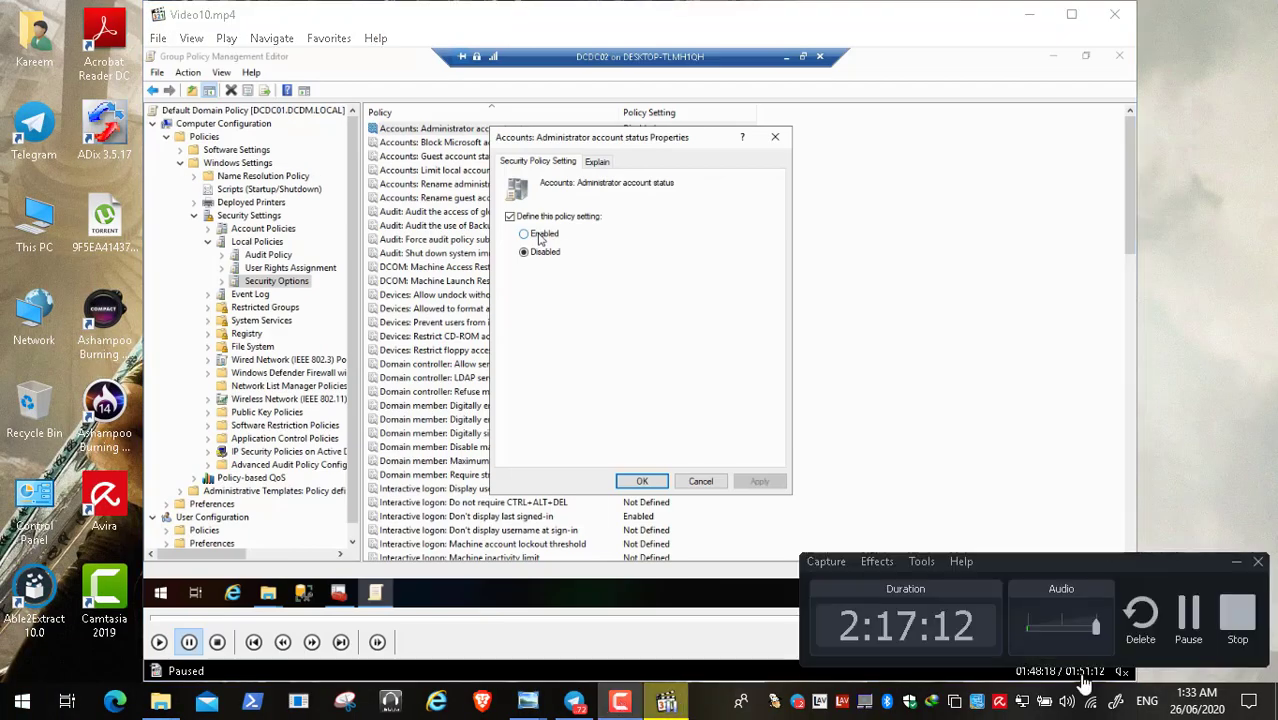
{"action": "left_click", "coordinate": [1188, 615]}
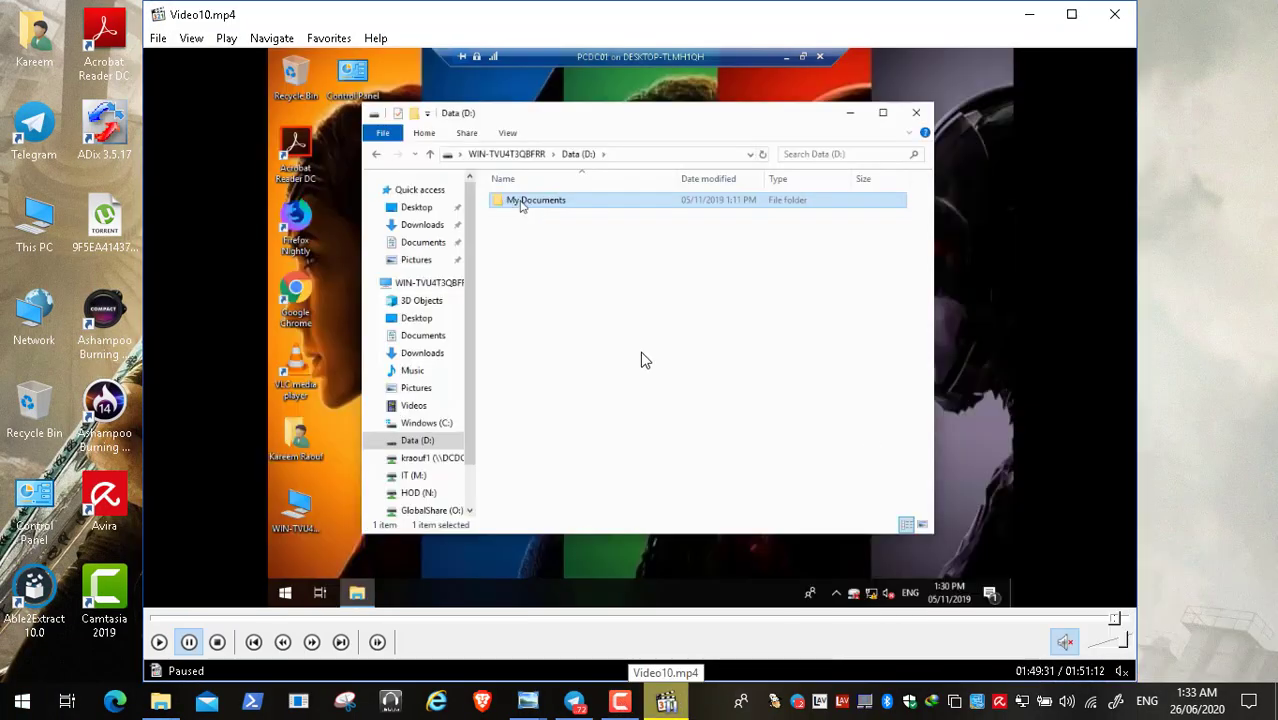
- Play the video to show D:\My Documents with Desktop, Documents, Downloads, Pictures and Videos, then pause
{"action": "double_click", "coordinate": [645, 360]}
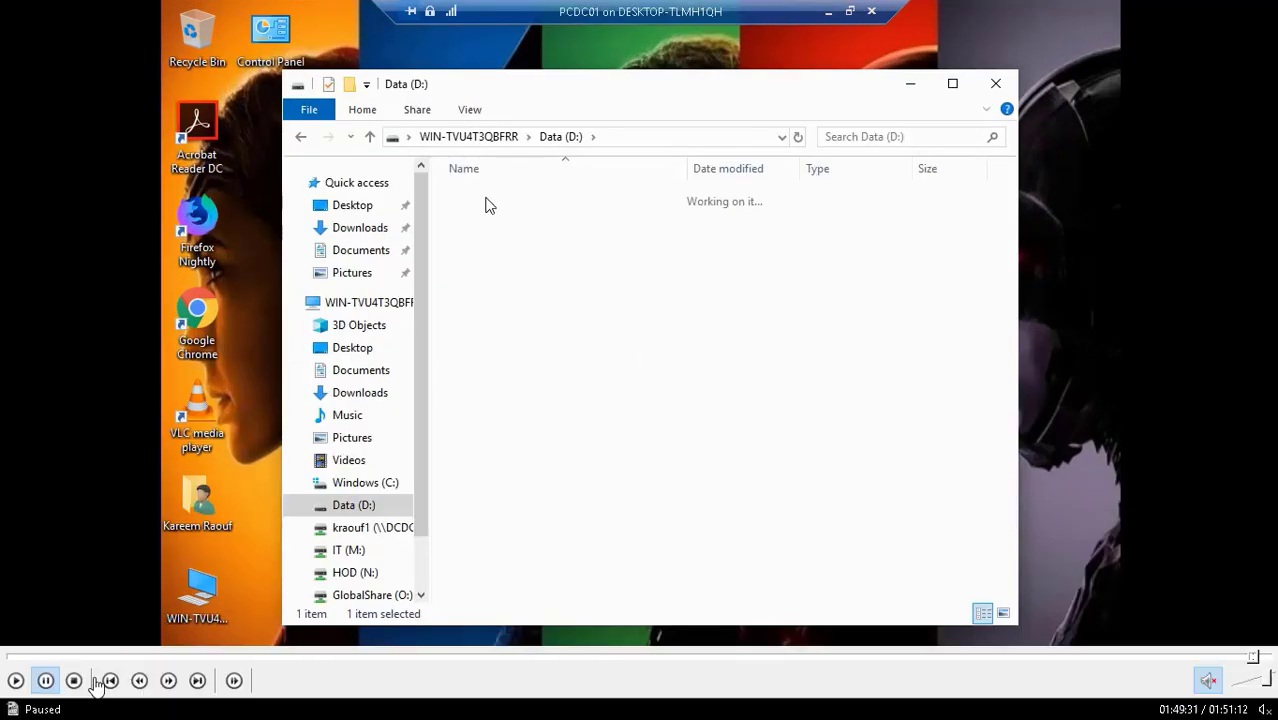
{"action": "left_click", "coordinate": [15, 680]}
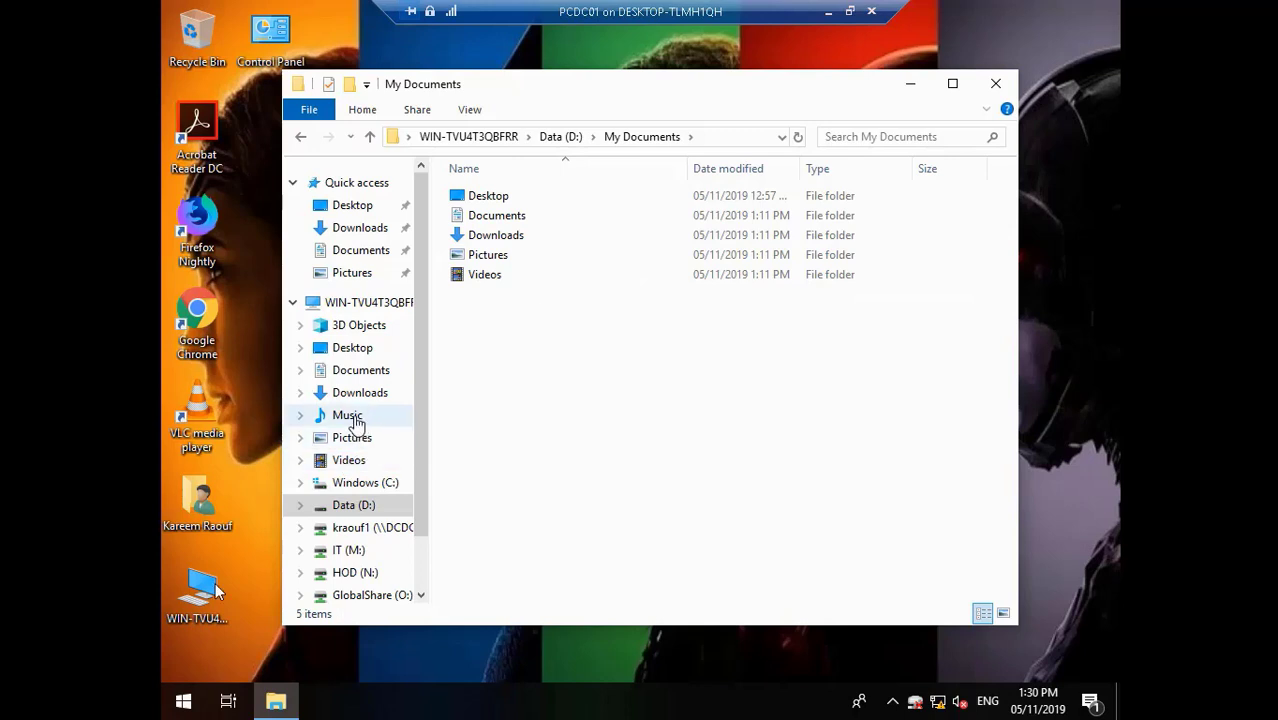
{"action": "mouse_move", "coordinate": [93, 690]}
{"action": "left_click", "coordinate": [45, 681]}
- Jump to the end of Video10.mp4 and return the player to its window
{"action": "double_click", "coordinate": [742, 177]}
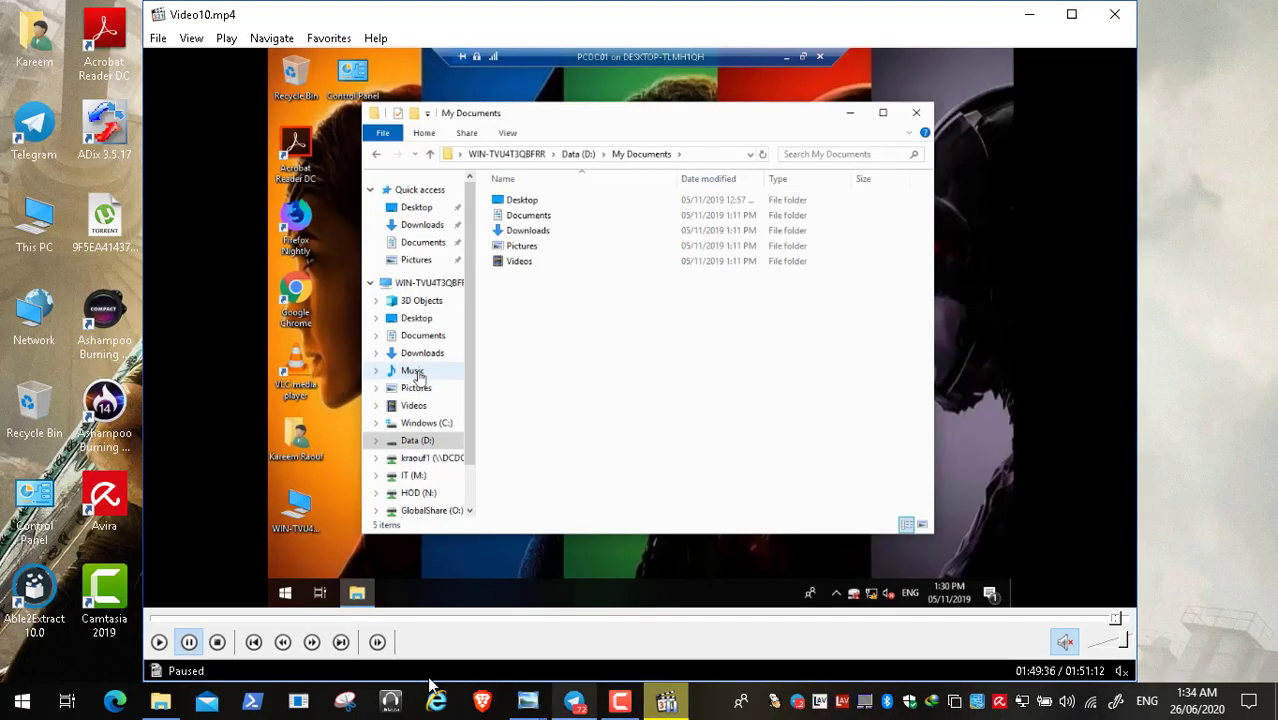
{"action": "left_click", "coordinate": [160, 645]}
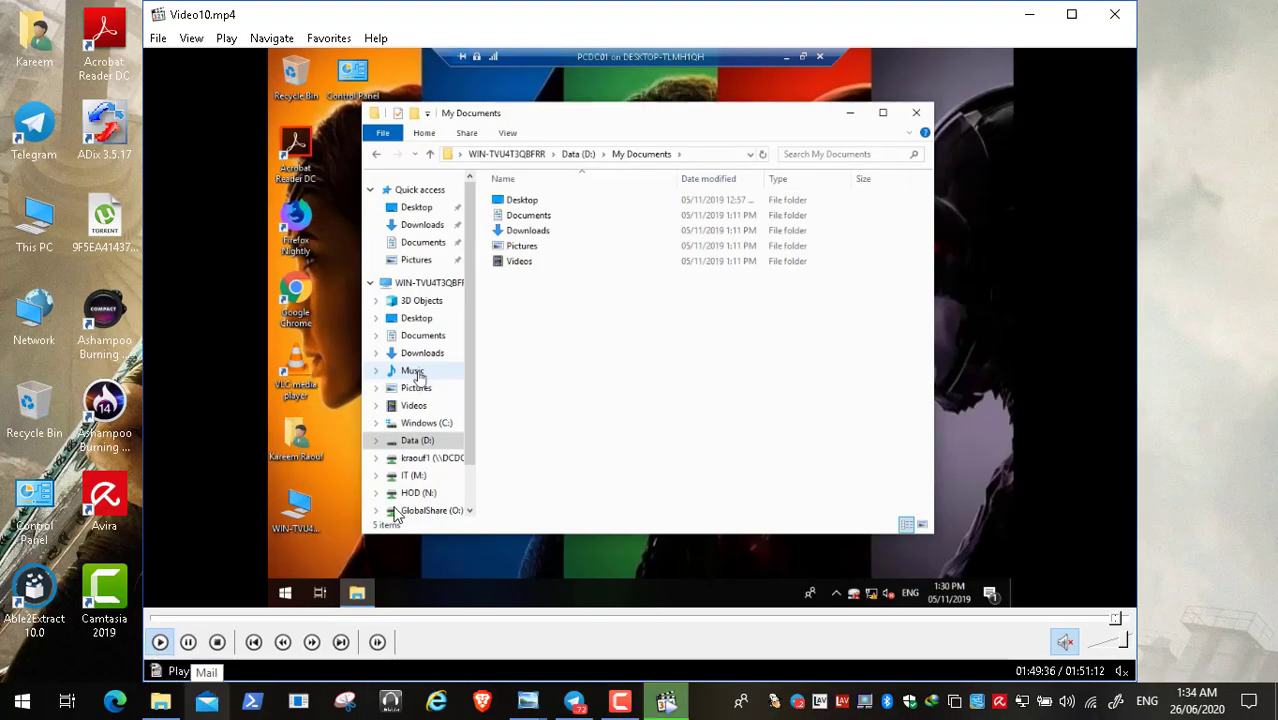
{"action": "double_click", "coordinate": [585, 422]}
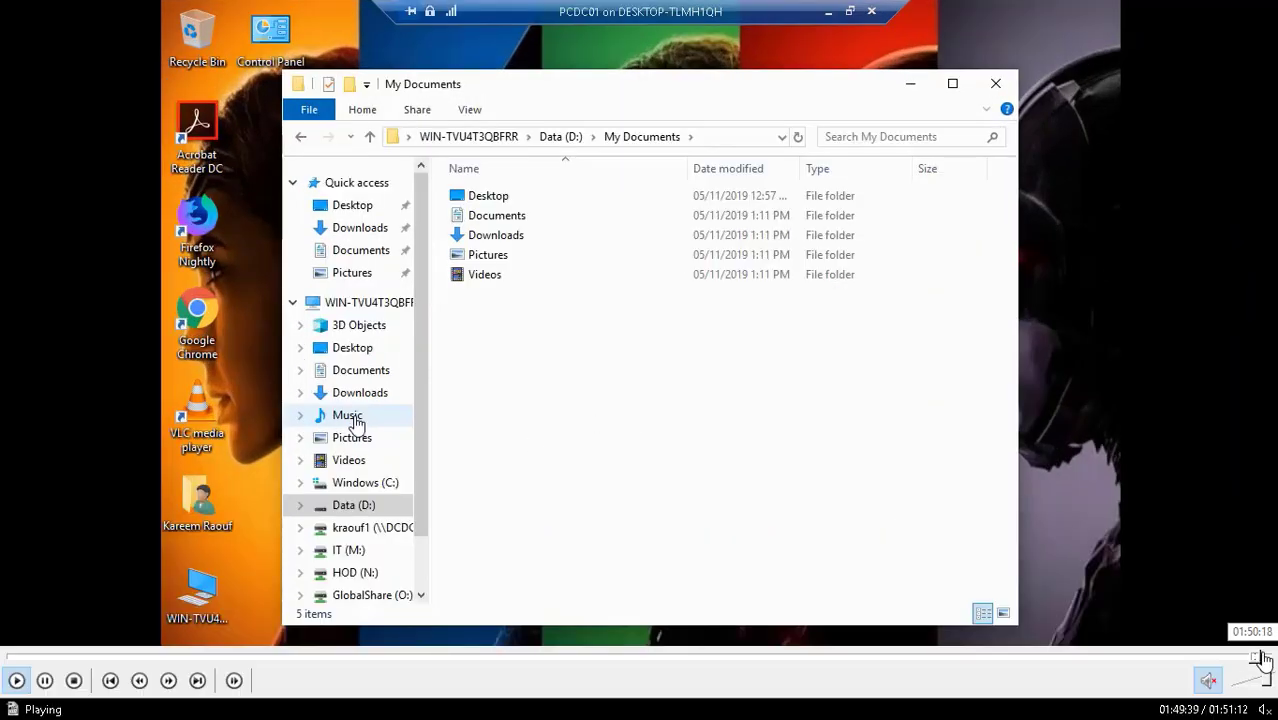
{"action": "left_click", "coordinate": [1258, 657]}
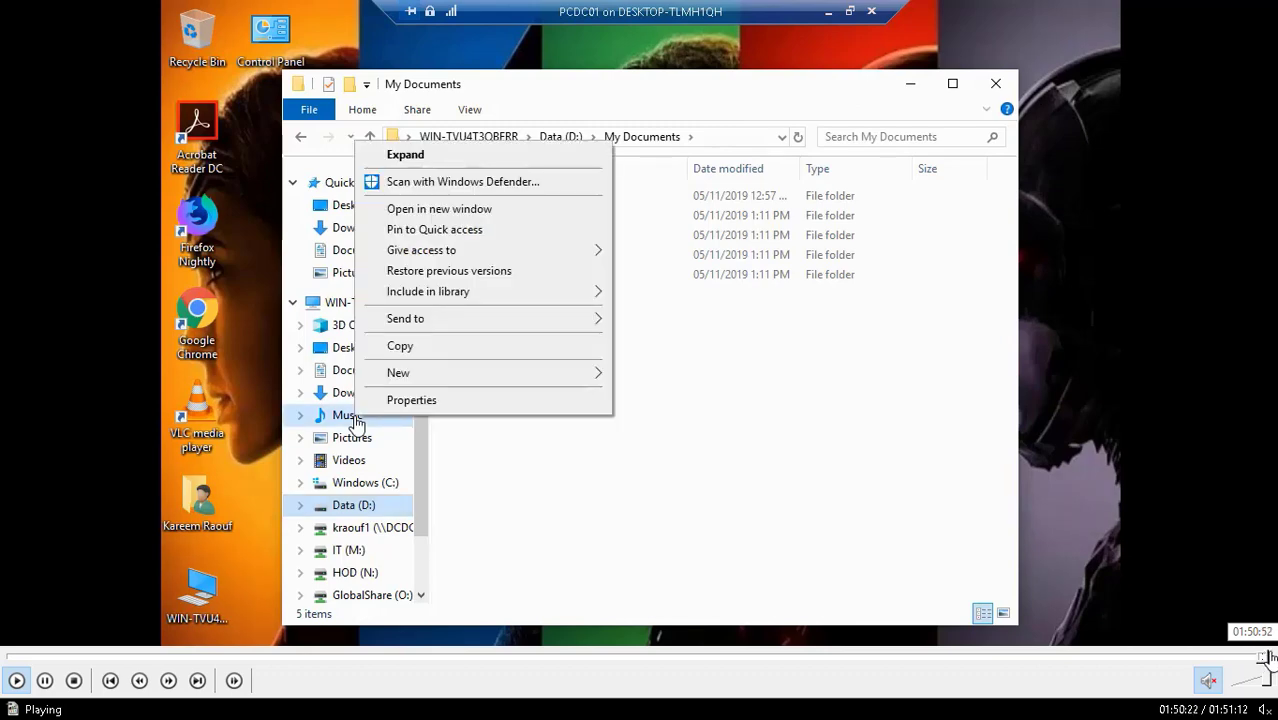
{"action": "left_click", "coordinate": [1271, 656]}
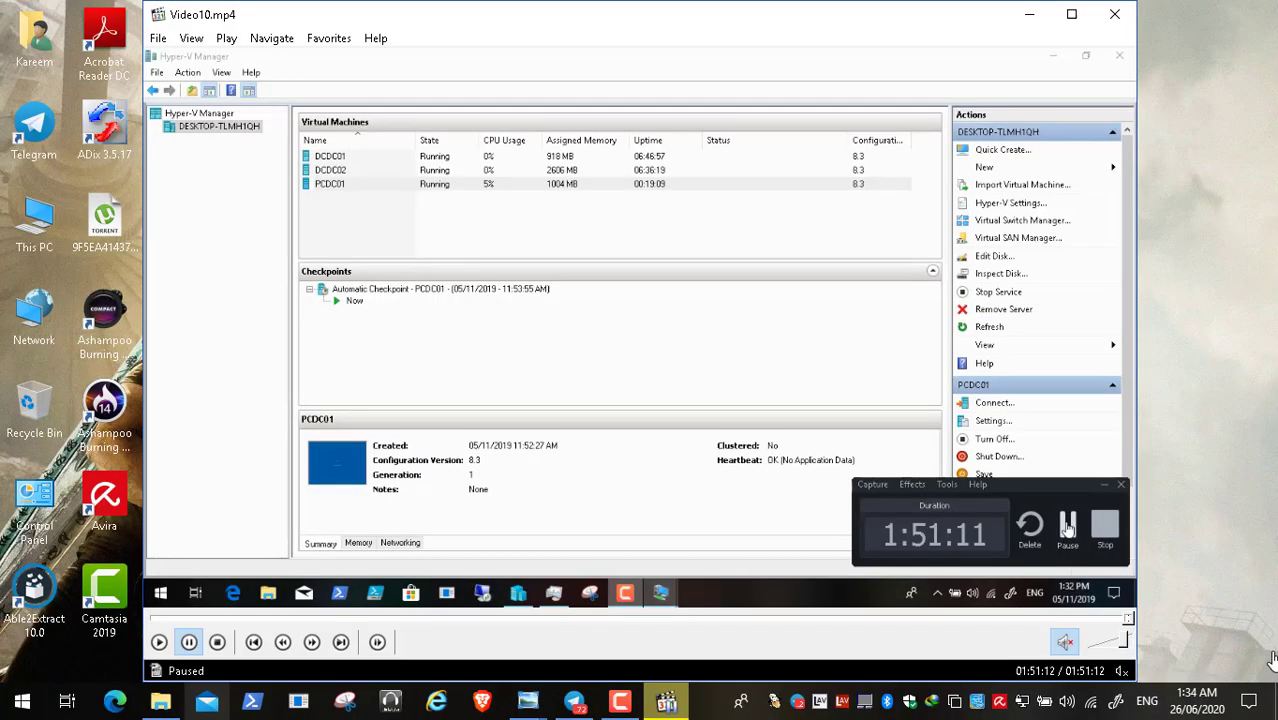
{"action": "double_click", "coordinate": [830, 440]}
{"action": "double_click", "coordinate": [1001, 235]}
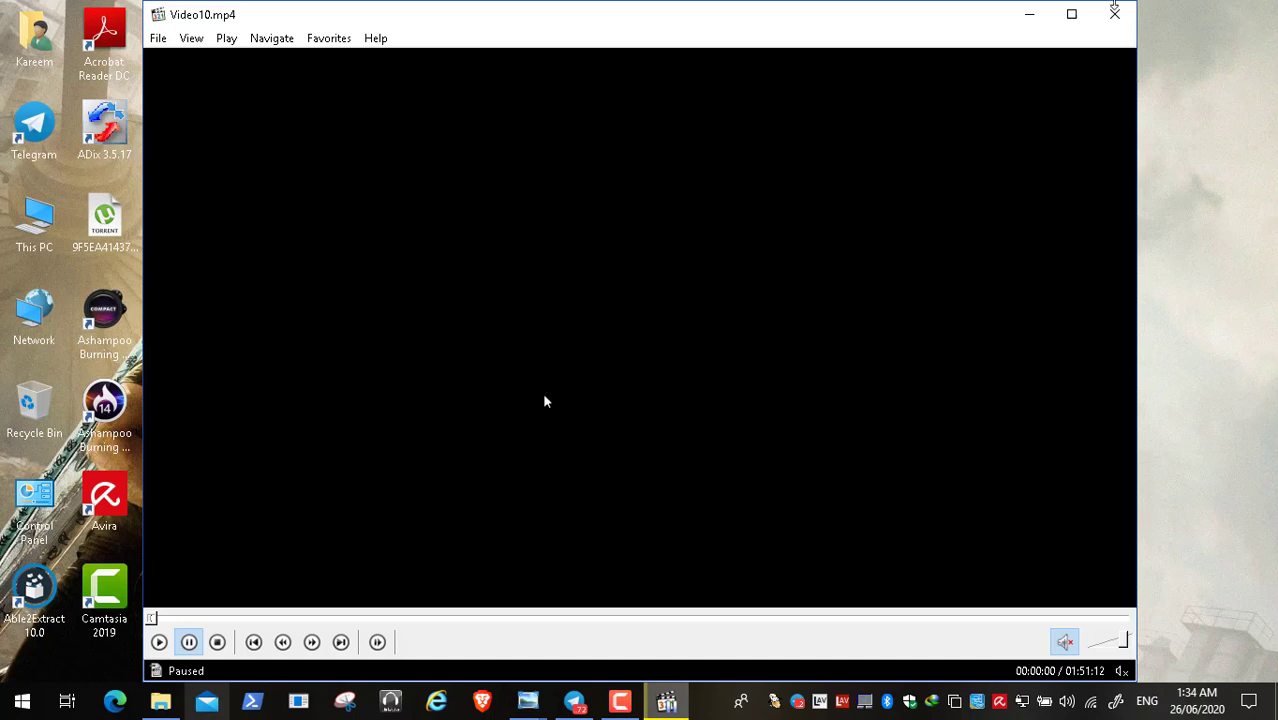